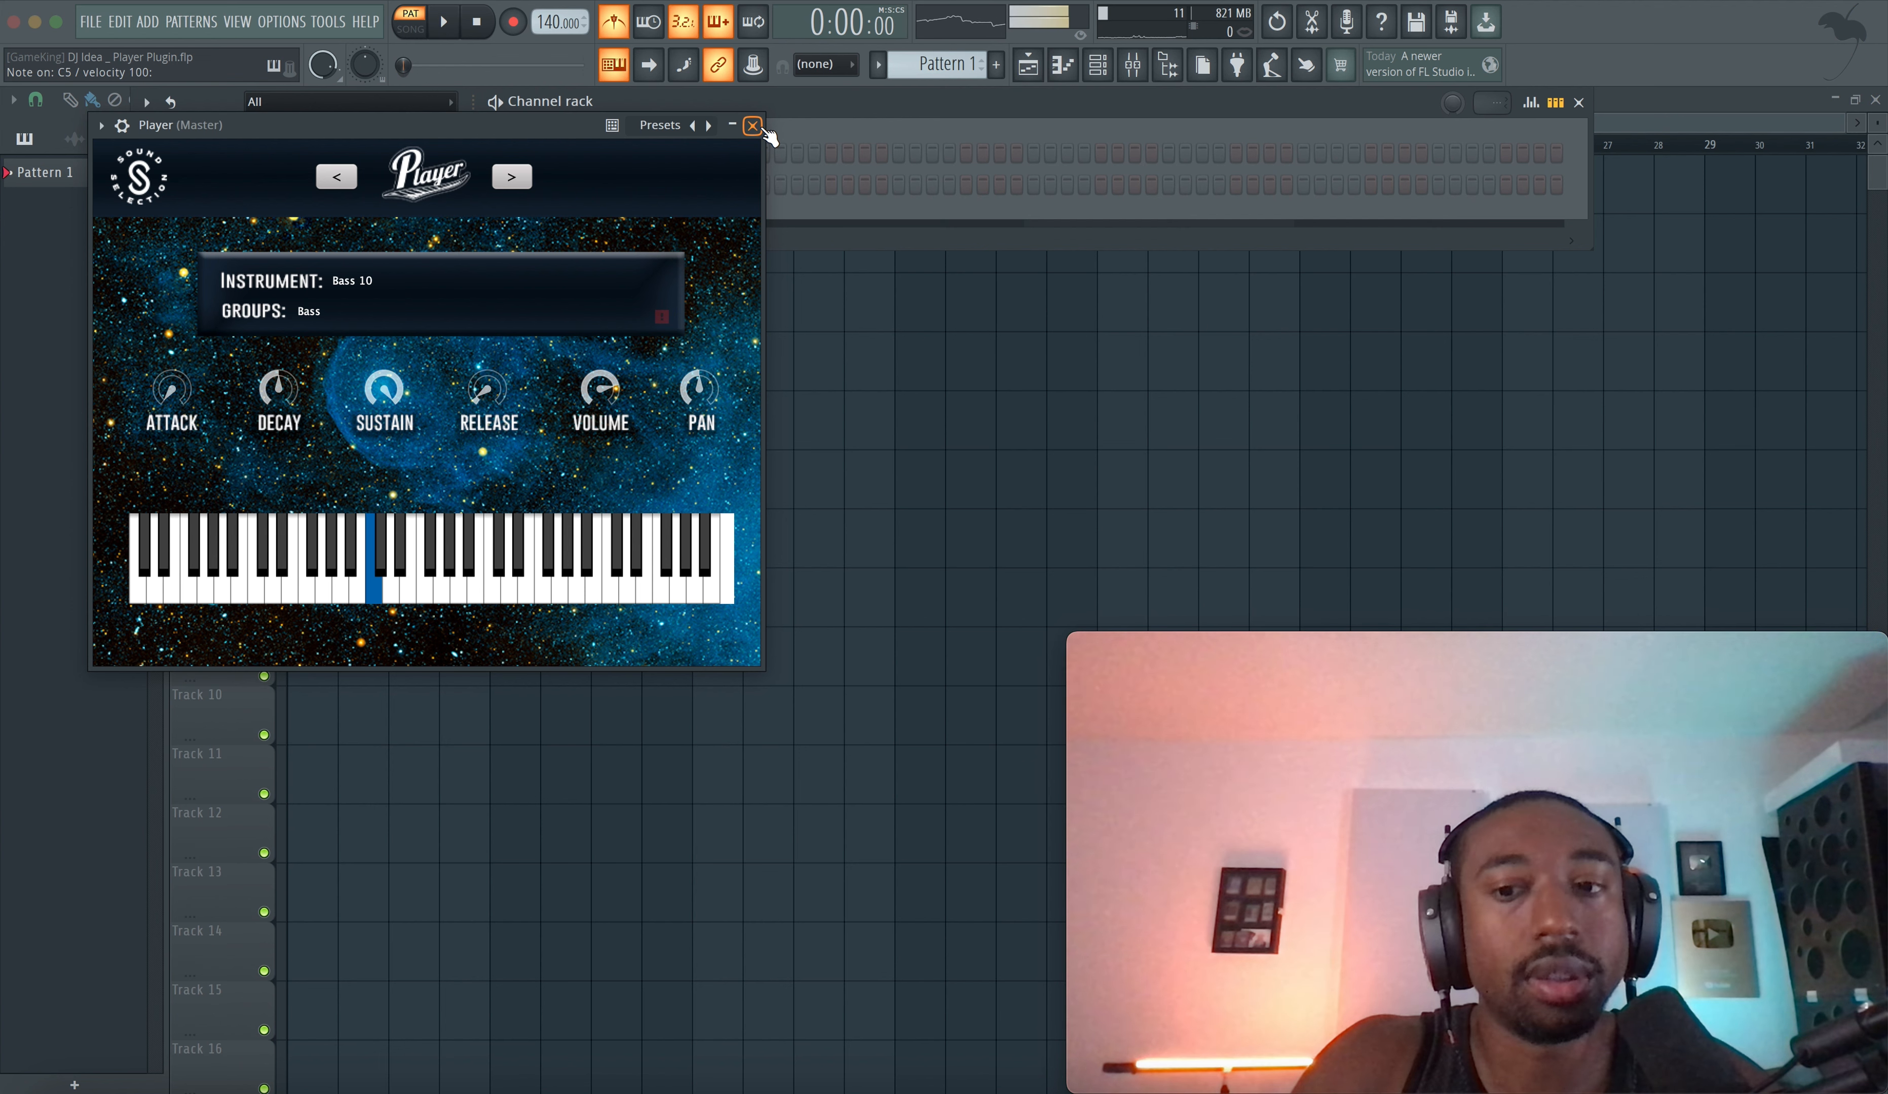
- Set the project tempo to 93 BPM using the tempo tapper
right_click(546, 26)
left_click(747, 44)
left_click(955, 514)
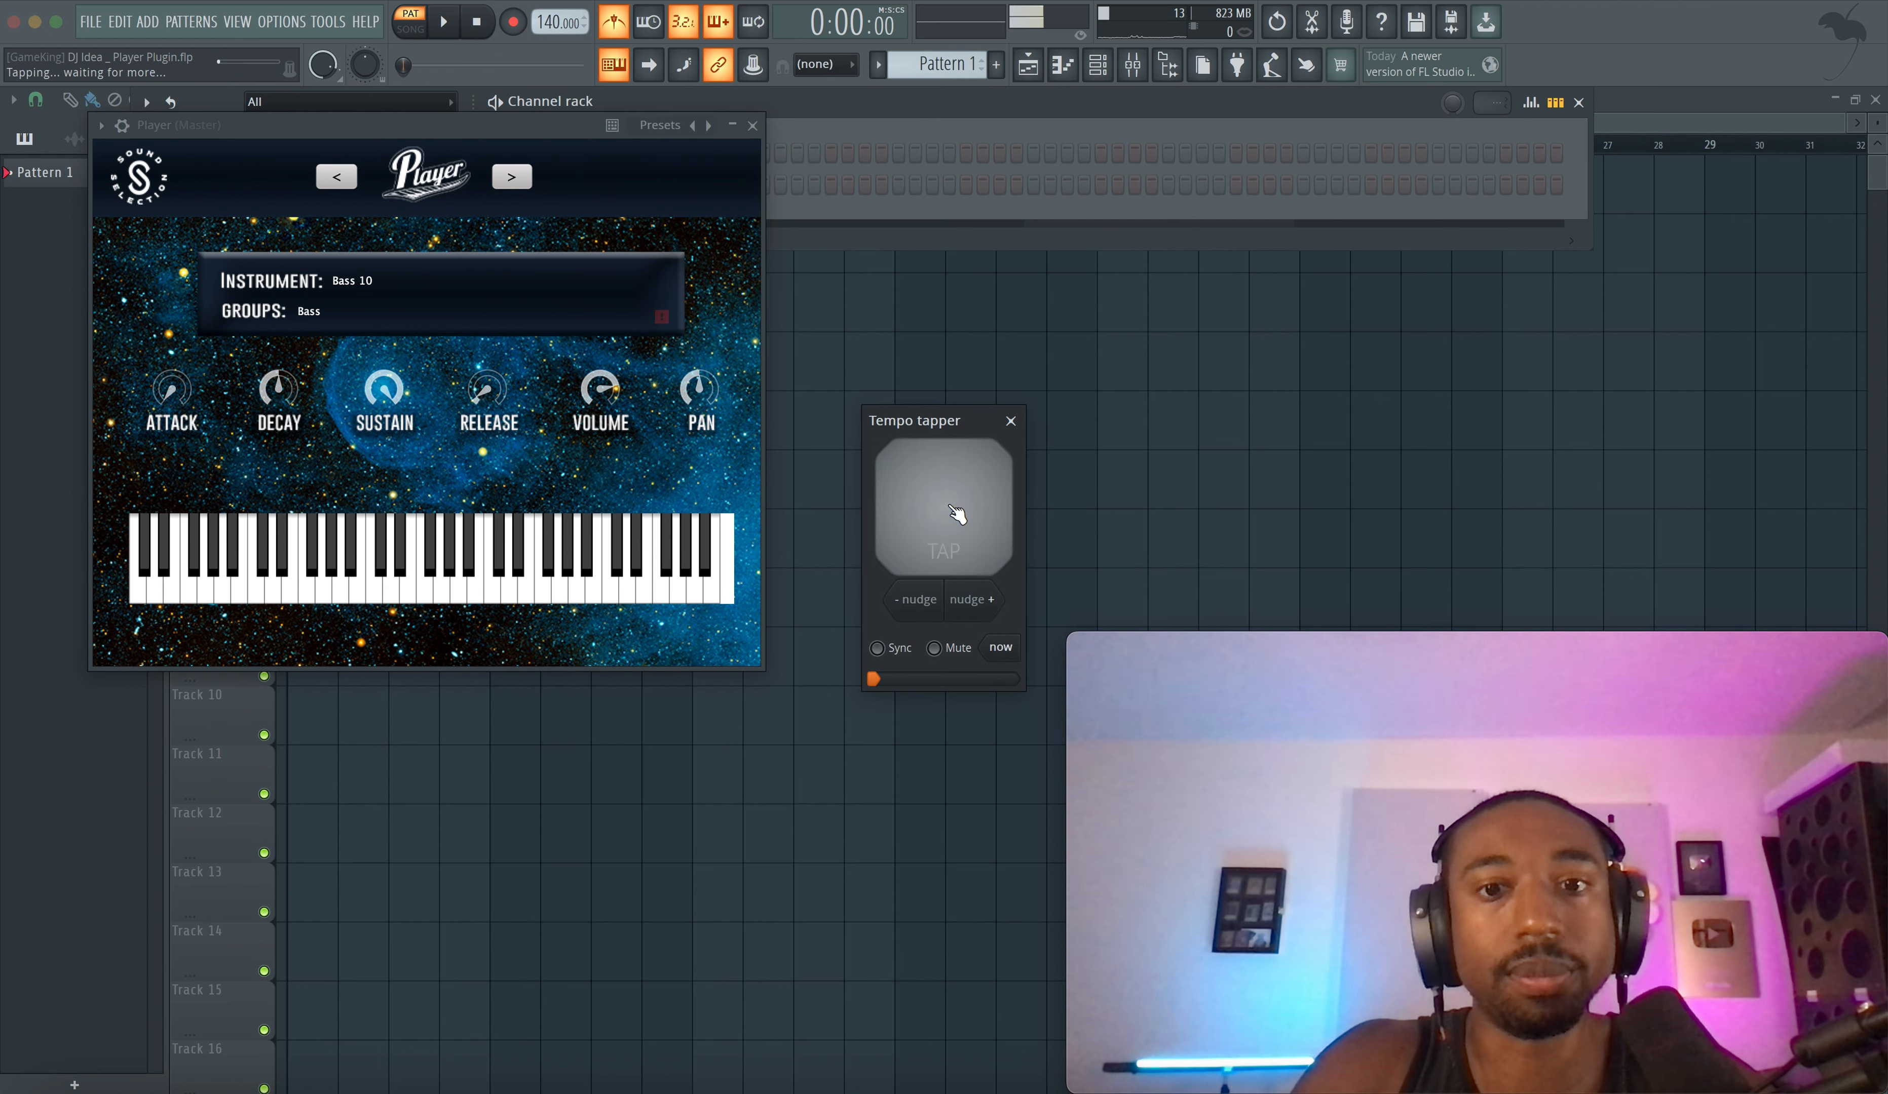
left_click(956, 513)
left_click(956, 514)
left_click(1011, 421)
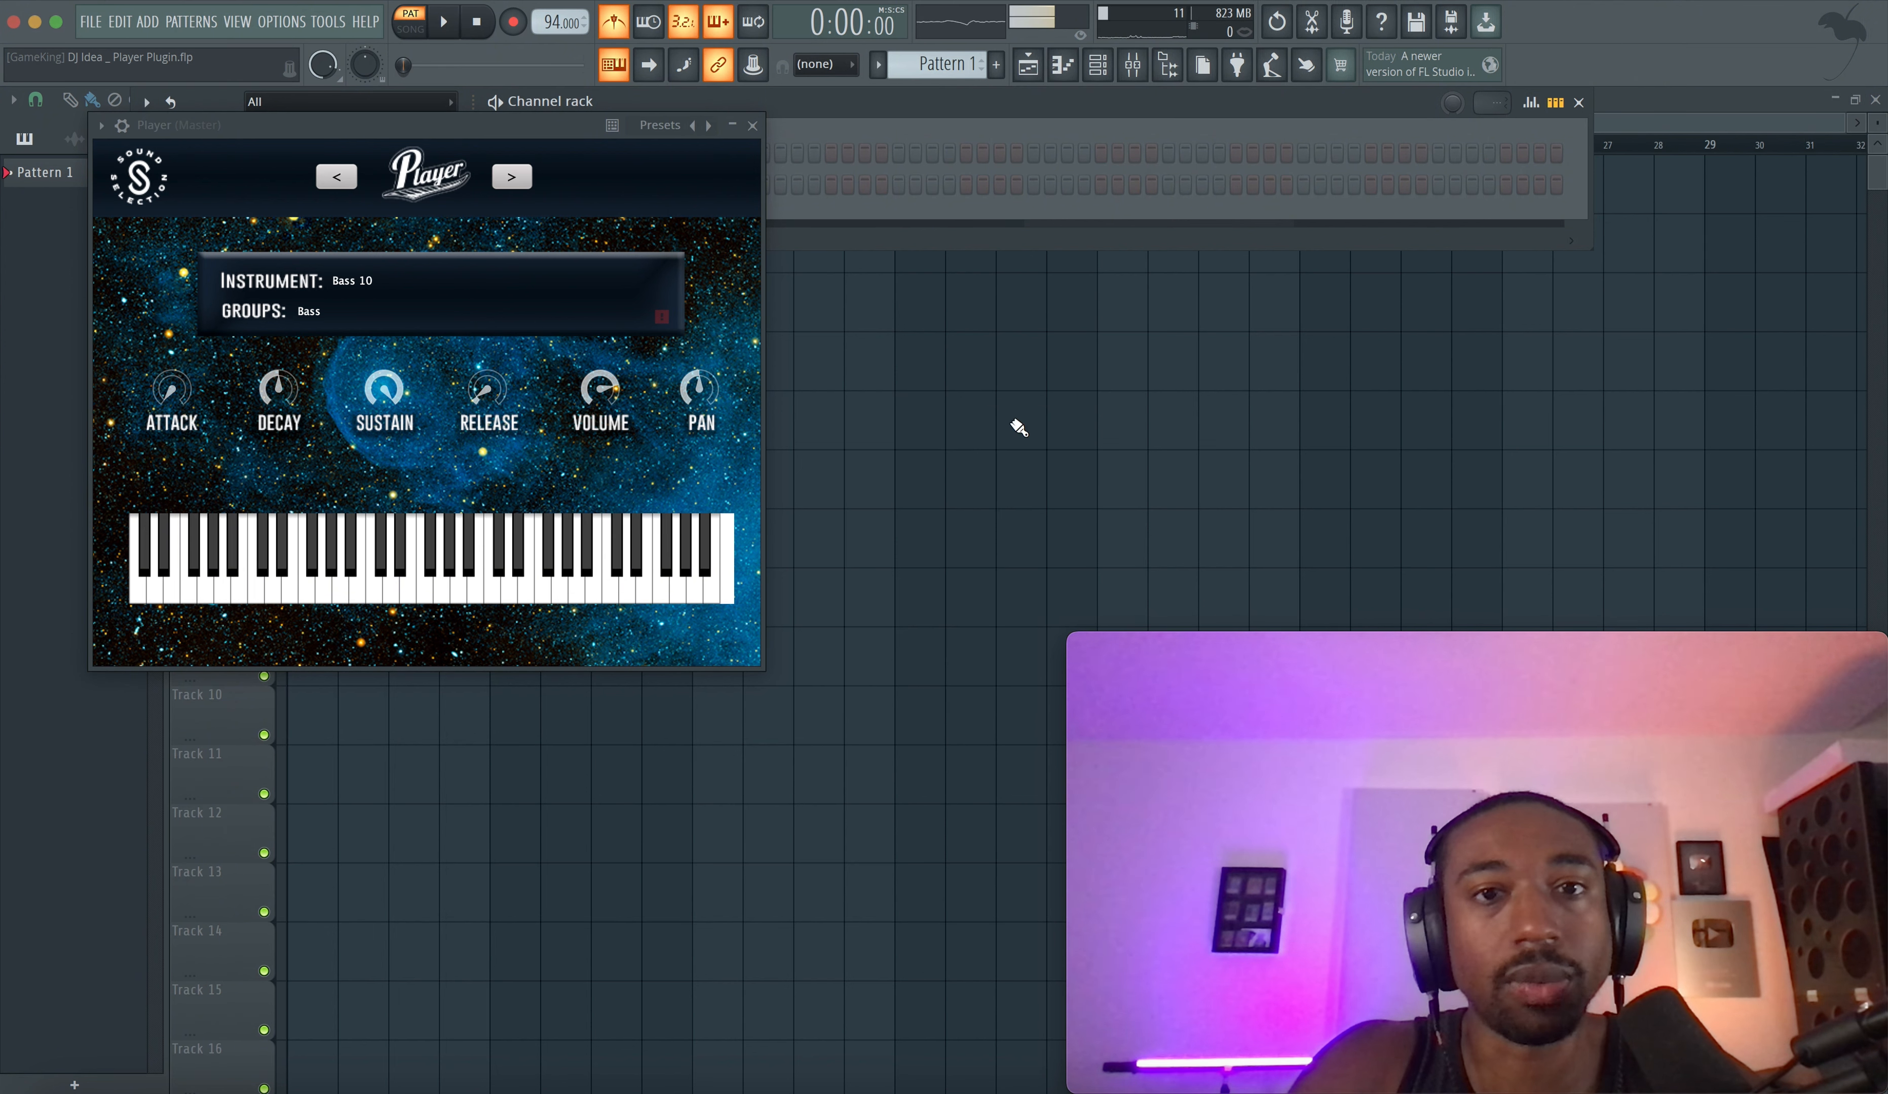
- Close the Player plugin window and record a bassline of E5, D5 and C5 notes on the Player channel in Pattern 1
left_click(753, 125)
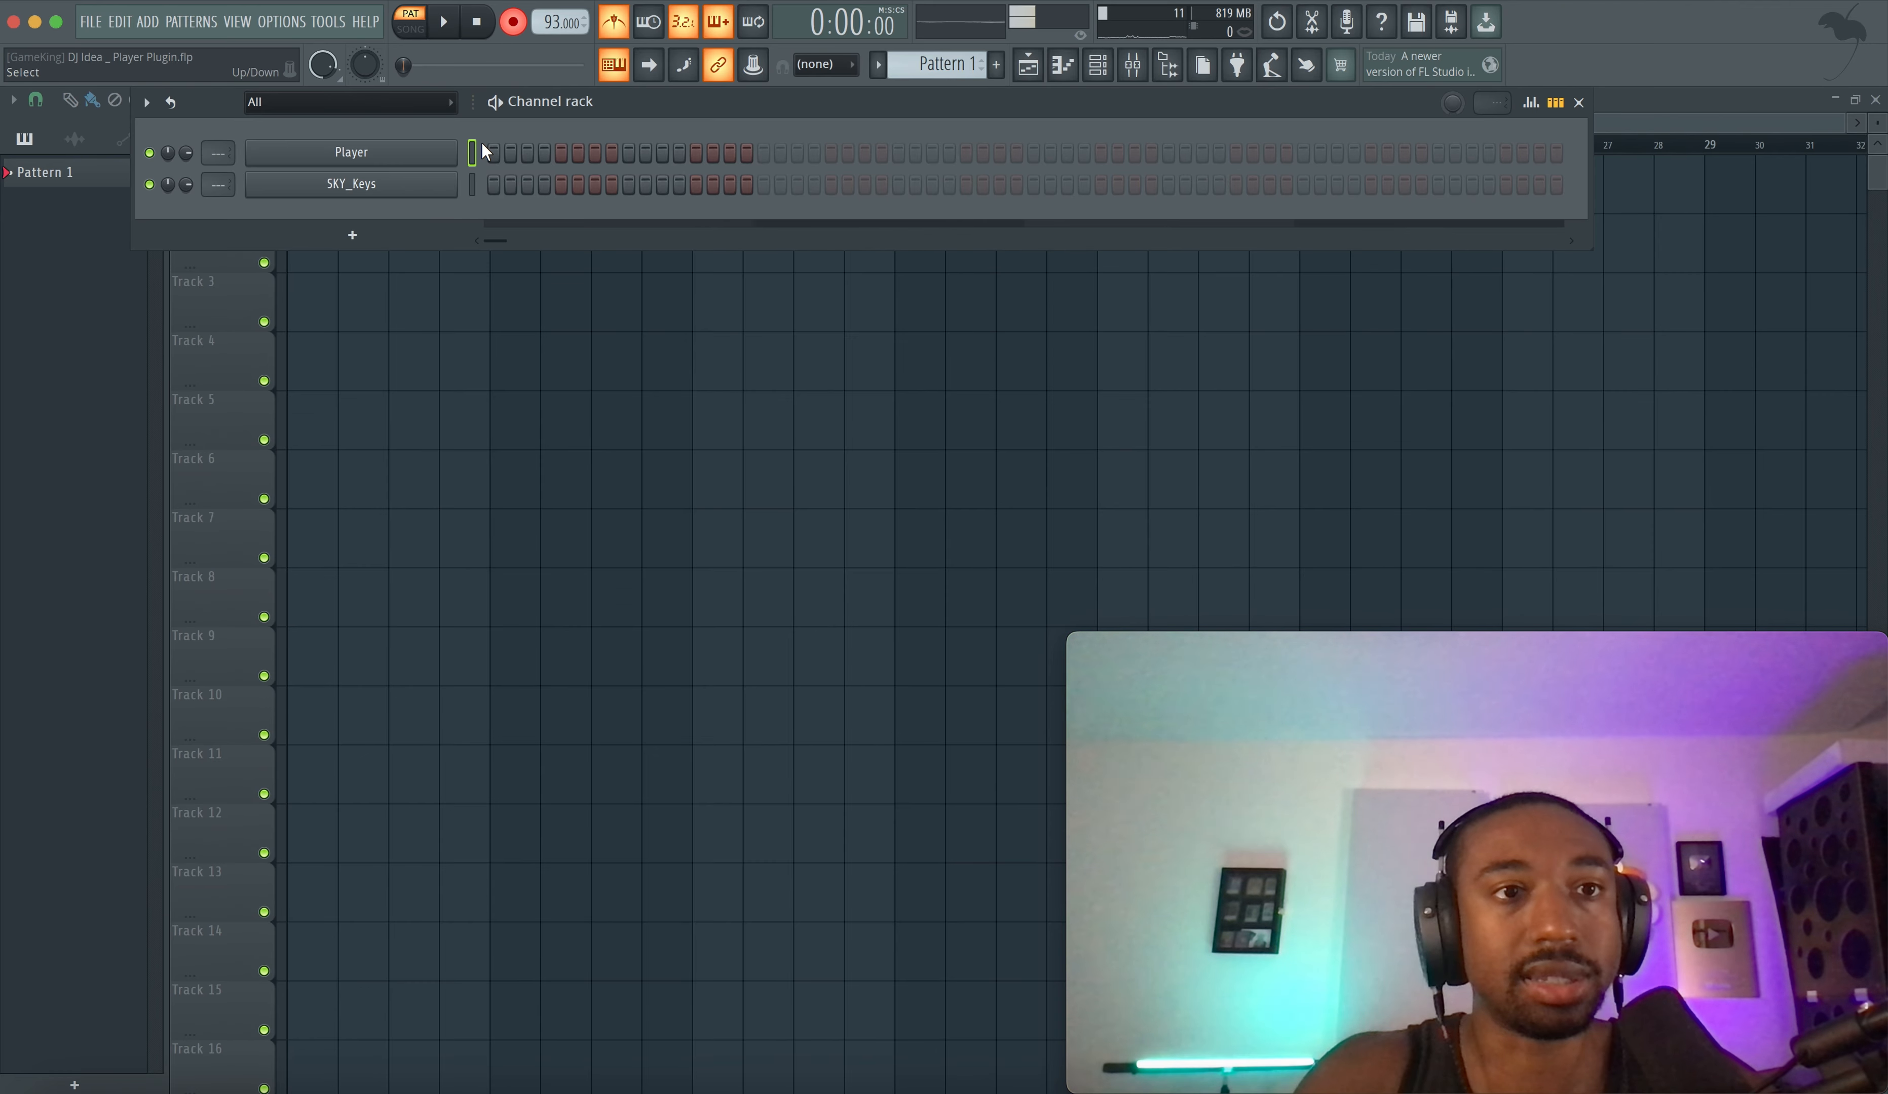
key("space")
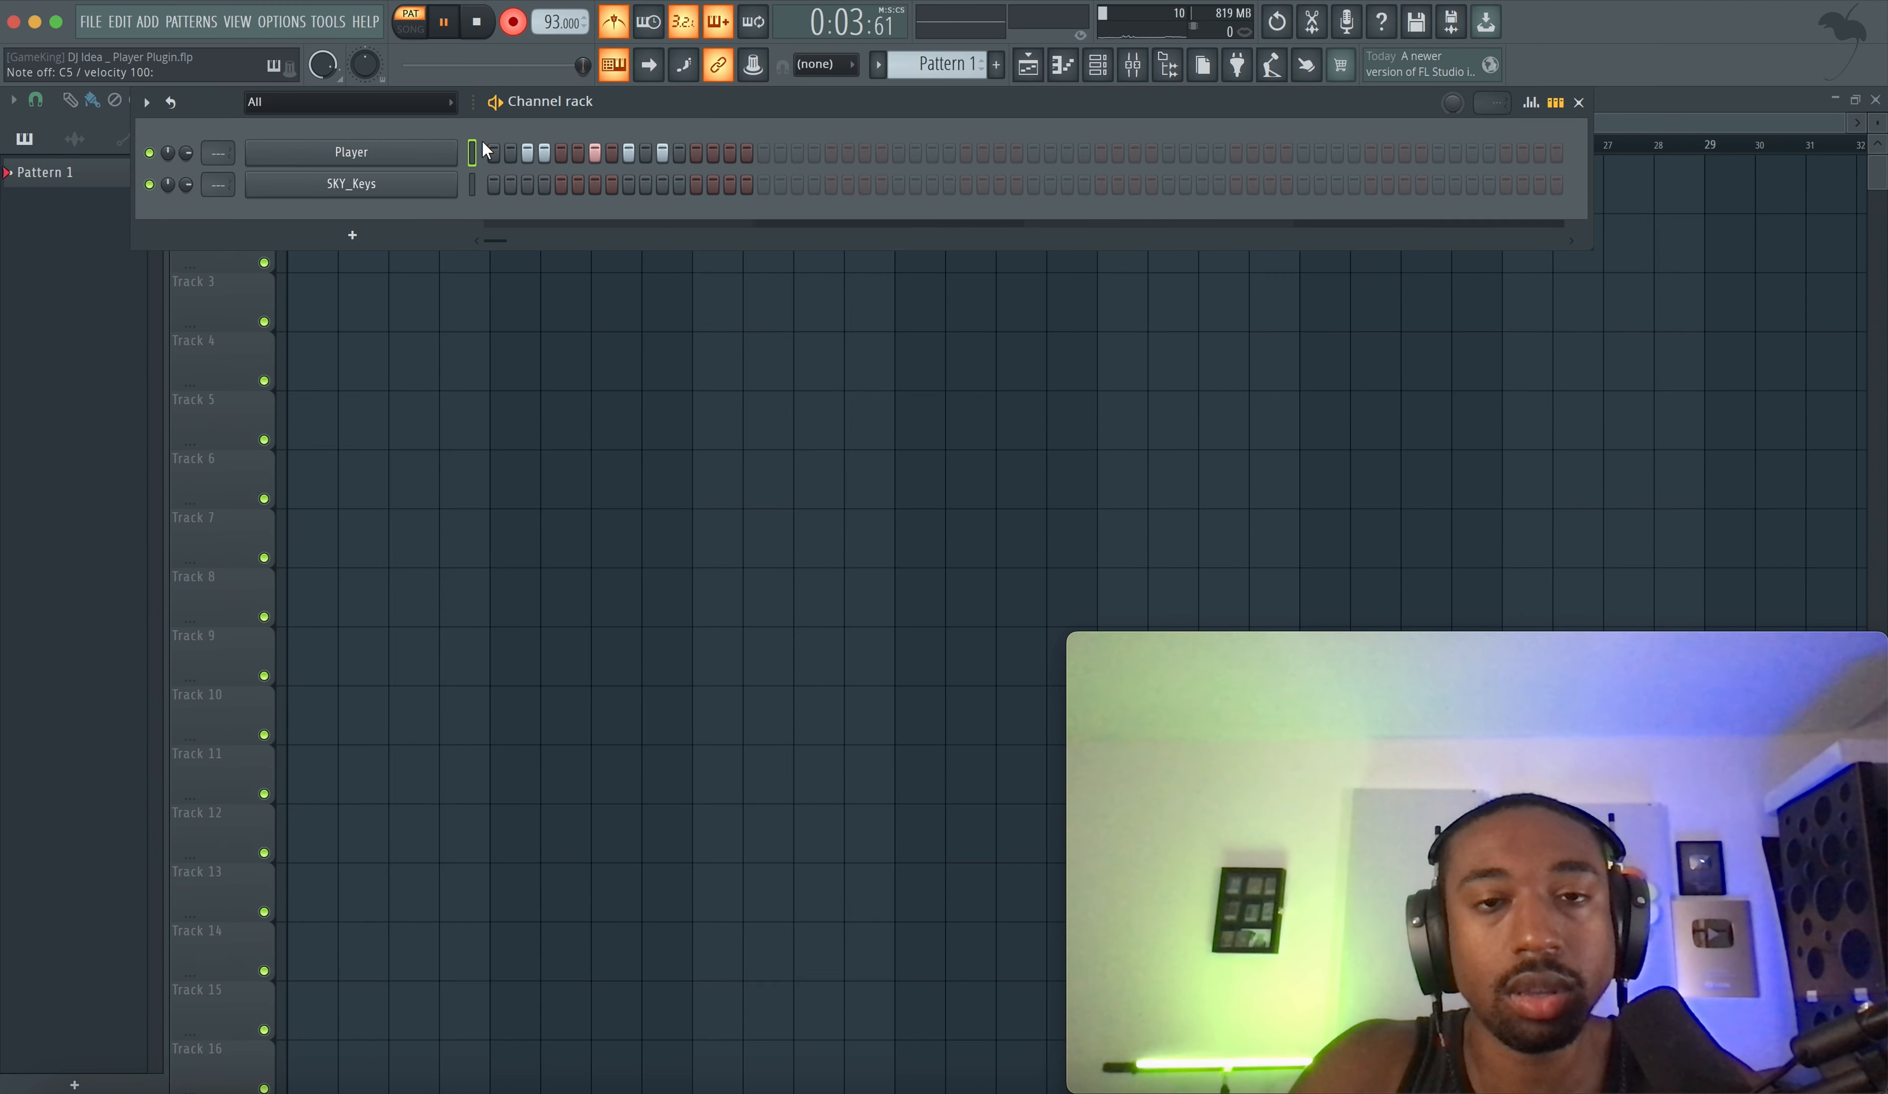
key("space")
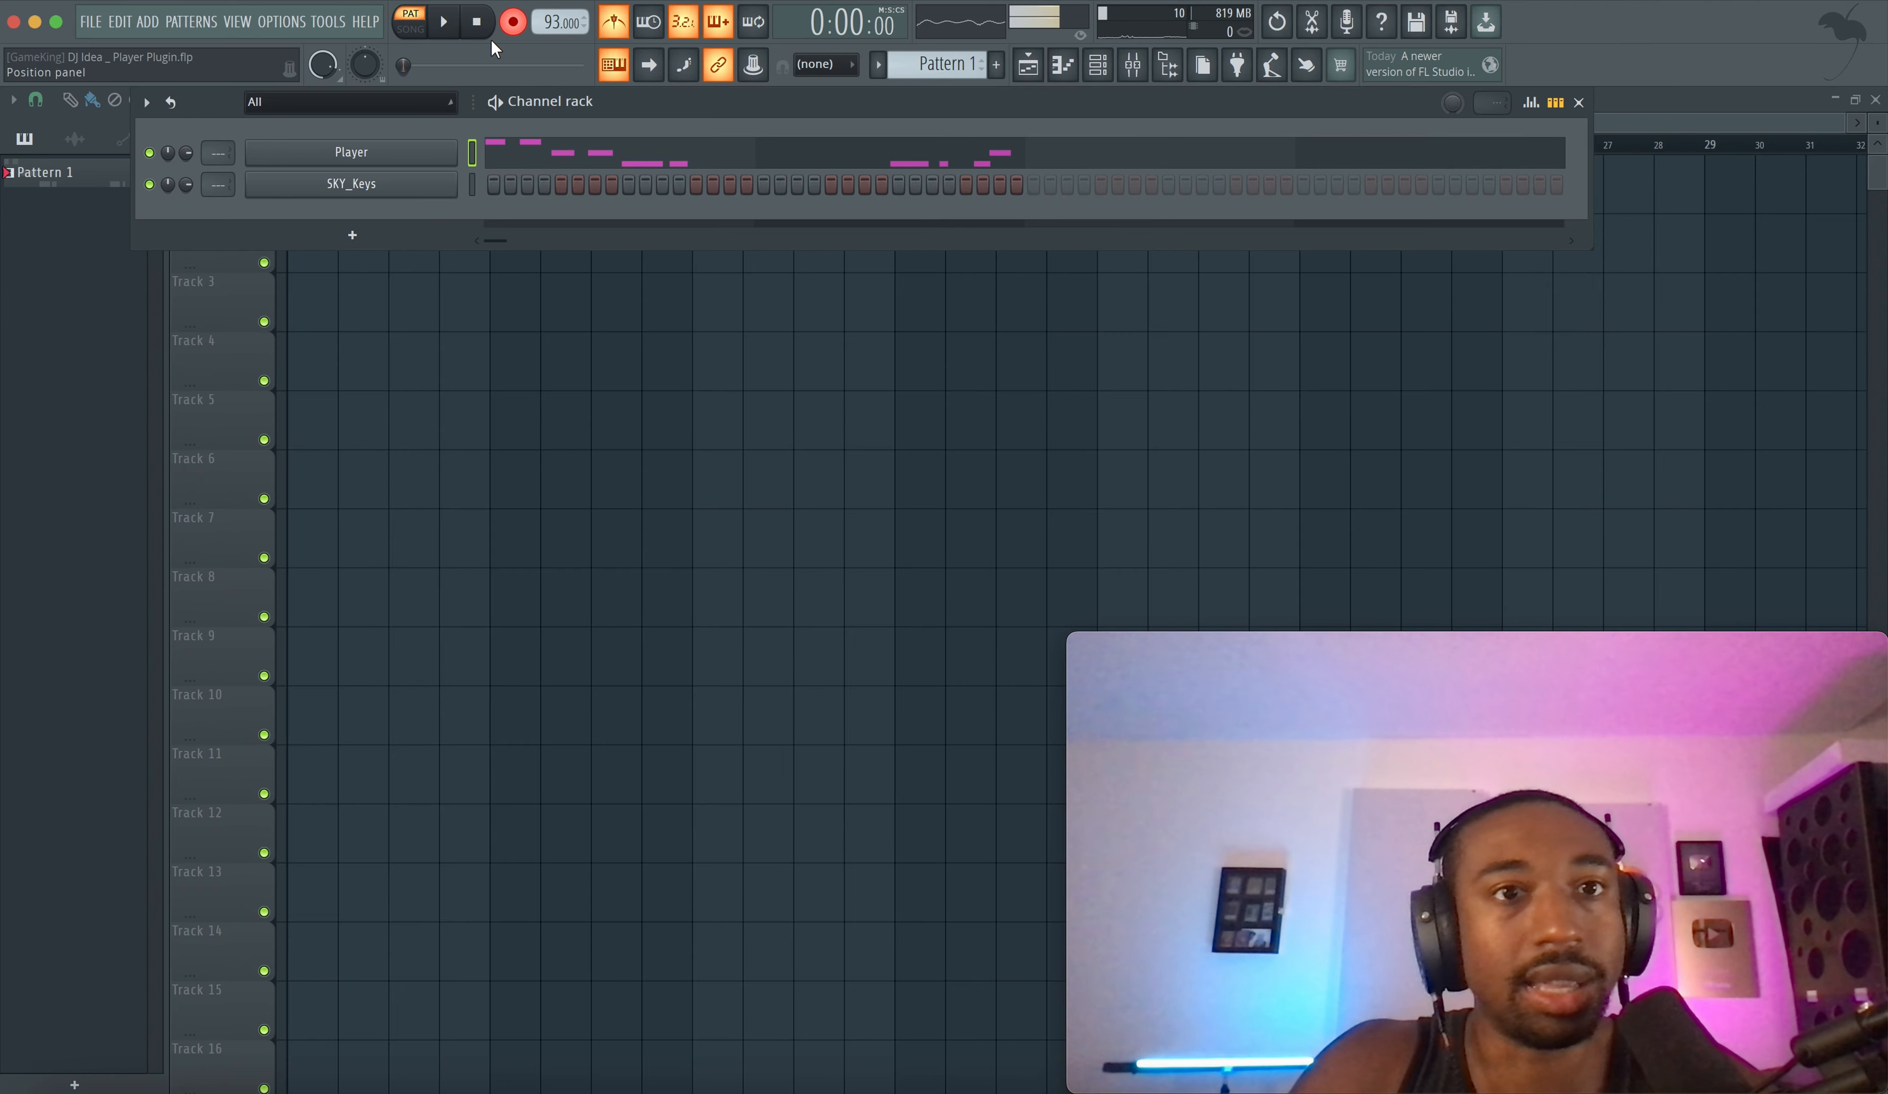
- Quantize the recorded Player notes before the final D5 with the default quantizer template, play the pattern and clear the selection
left_click(987, 150)
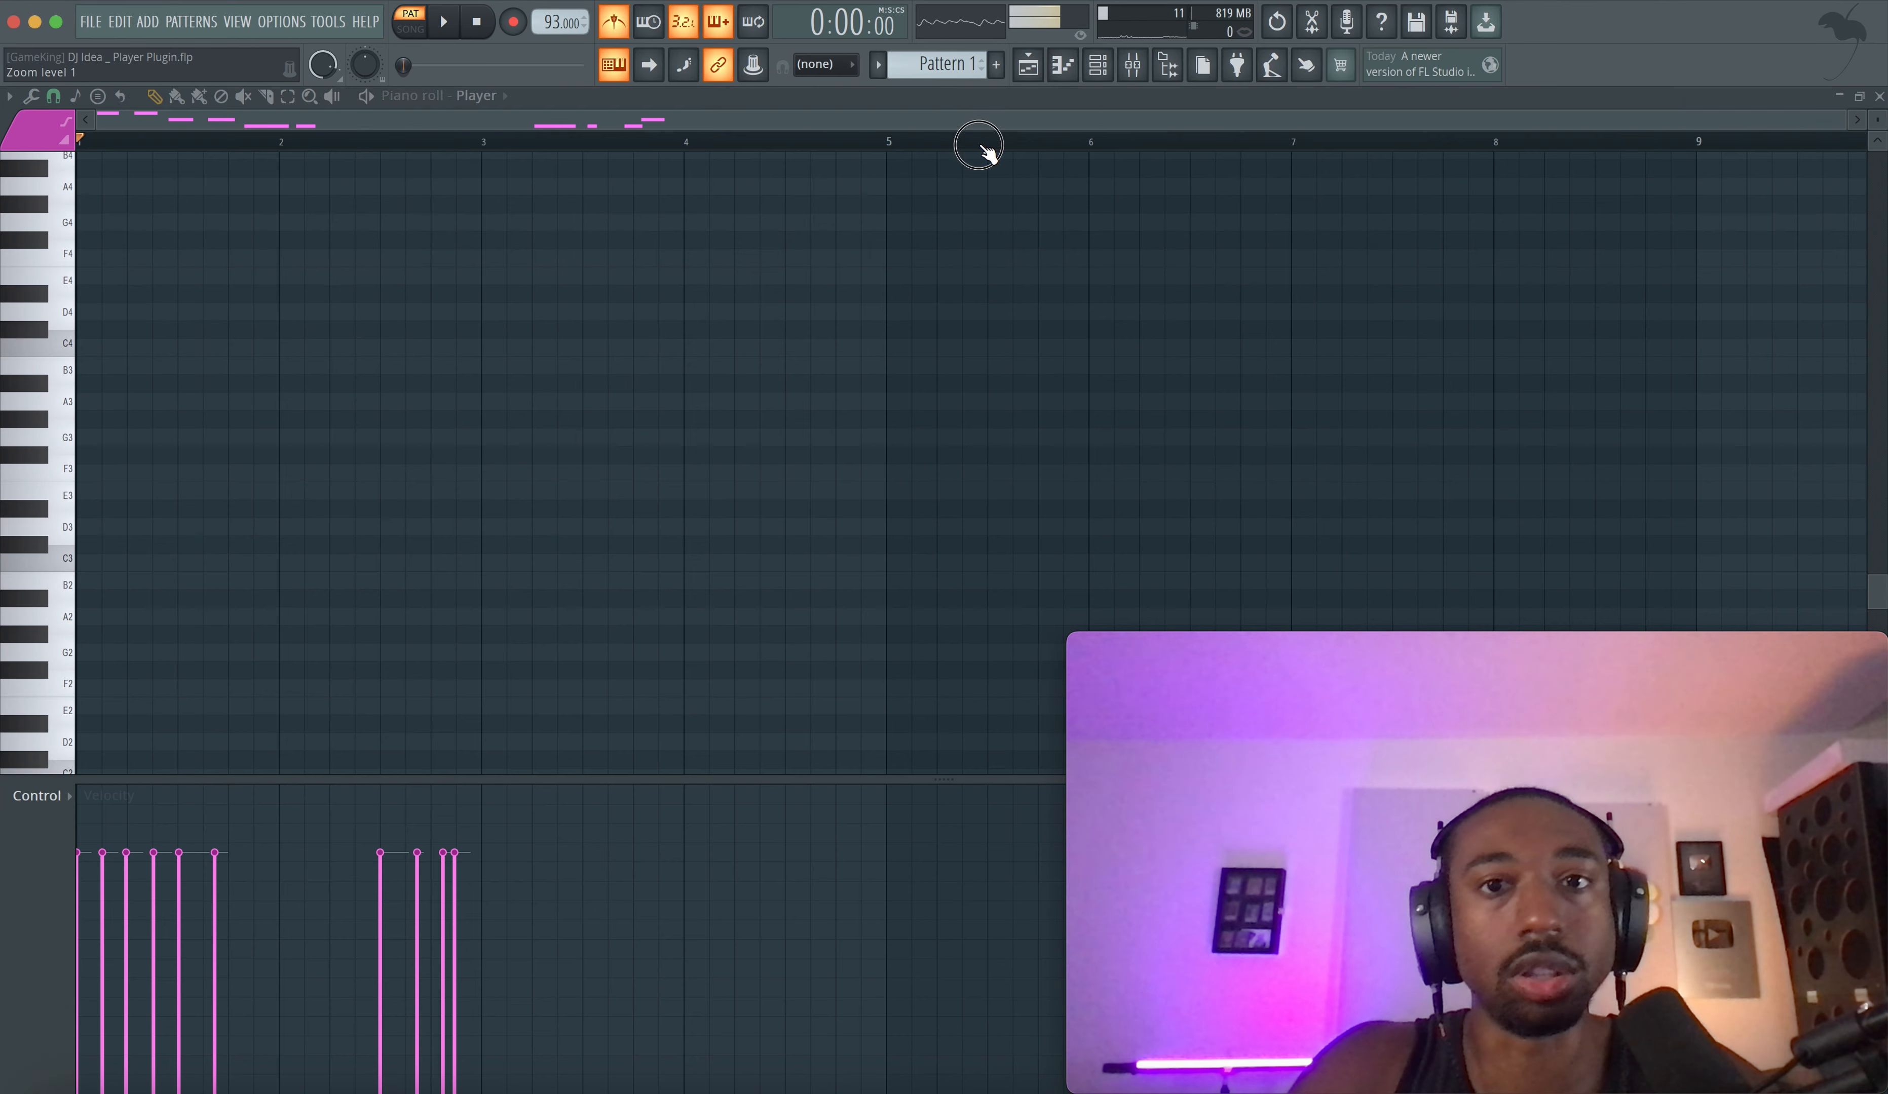
scroll(640, 373, "up", 8)
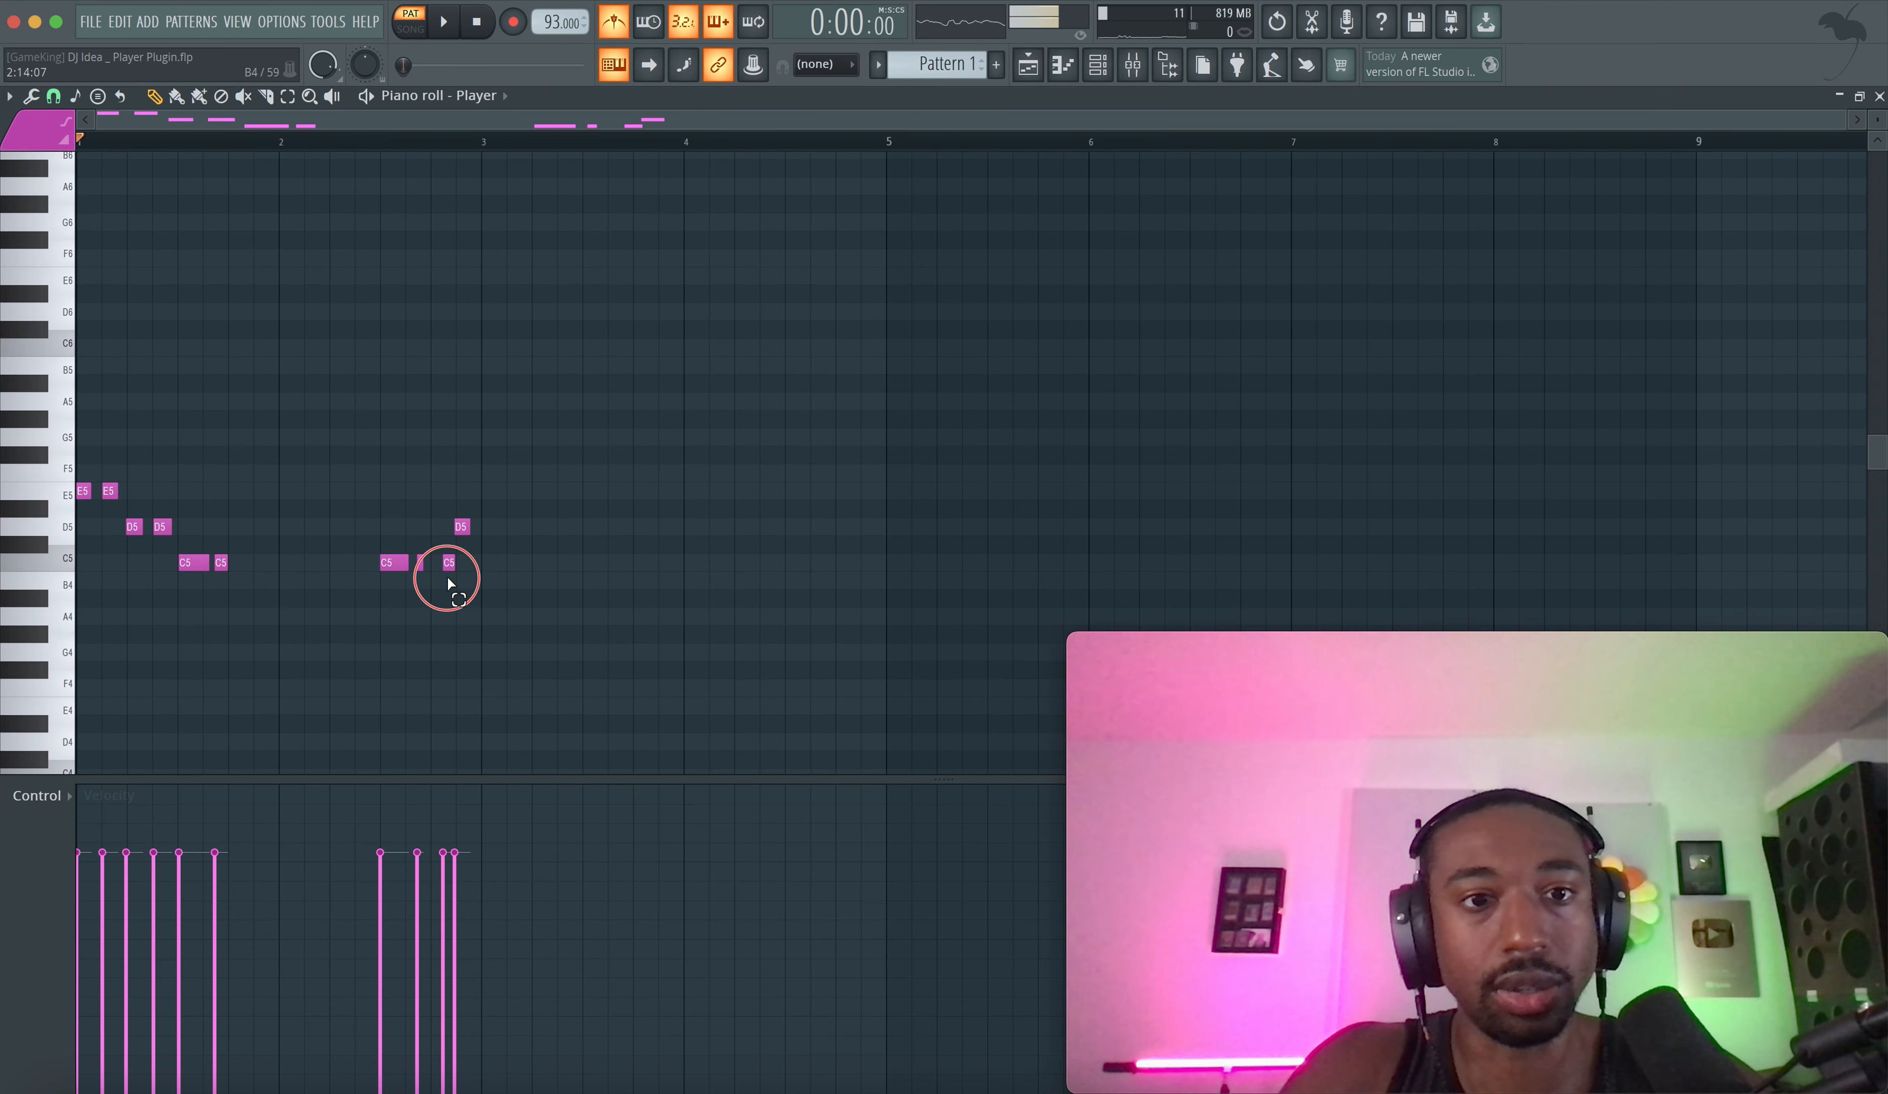
left_click_drag(450, 584, 51, 419)
key("alt+q")
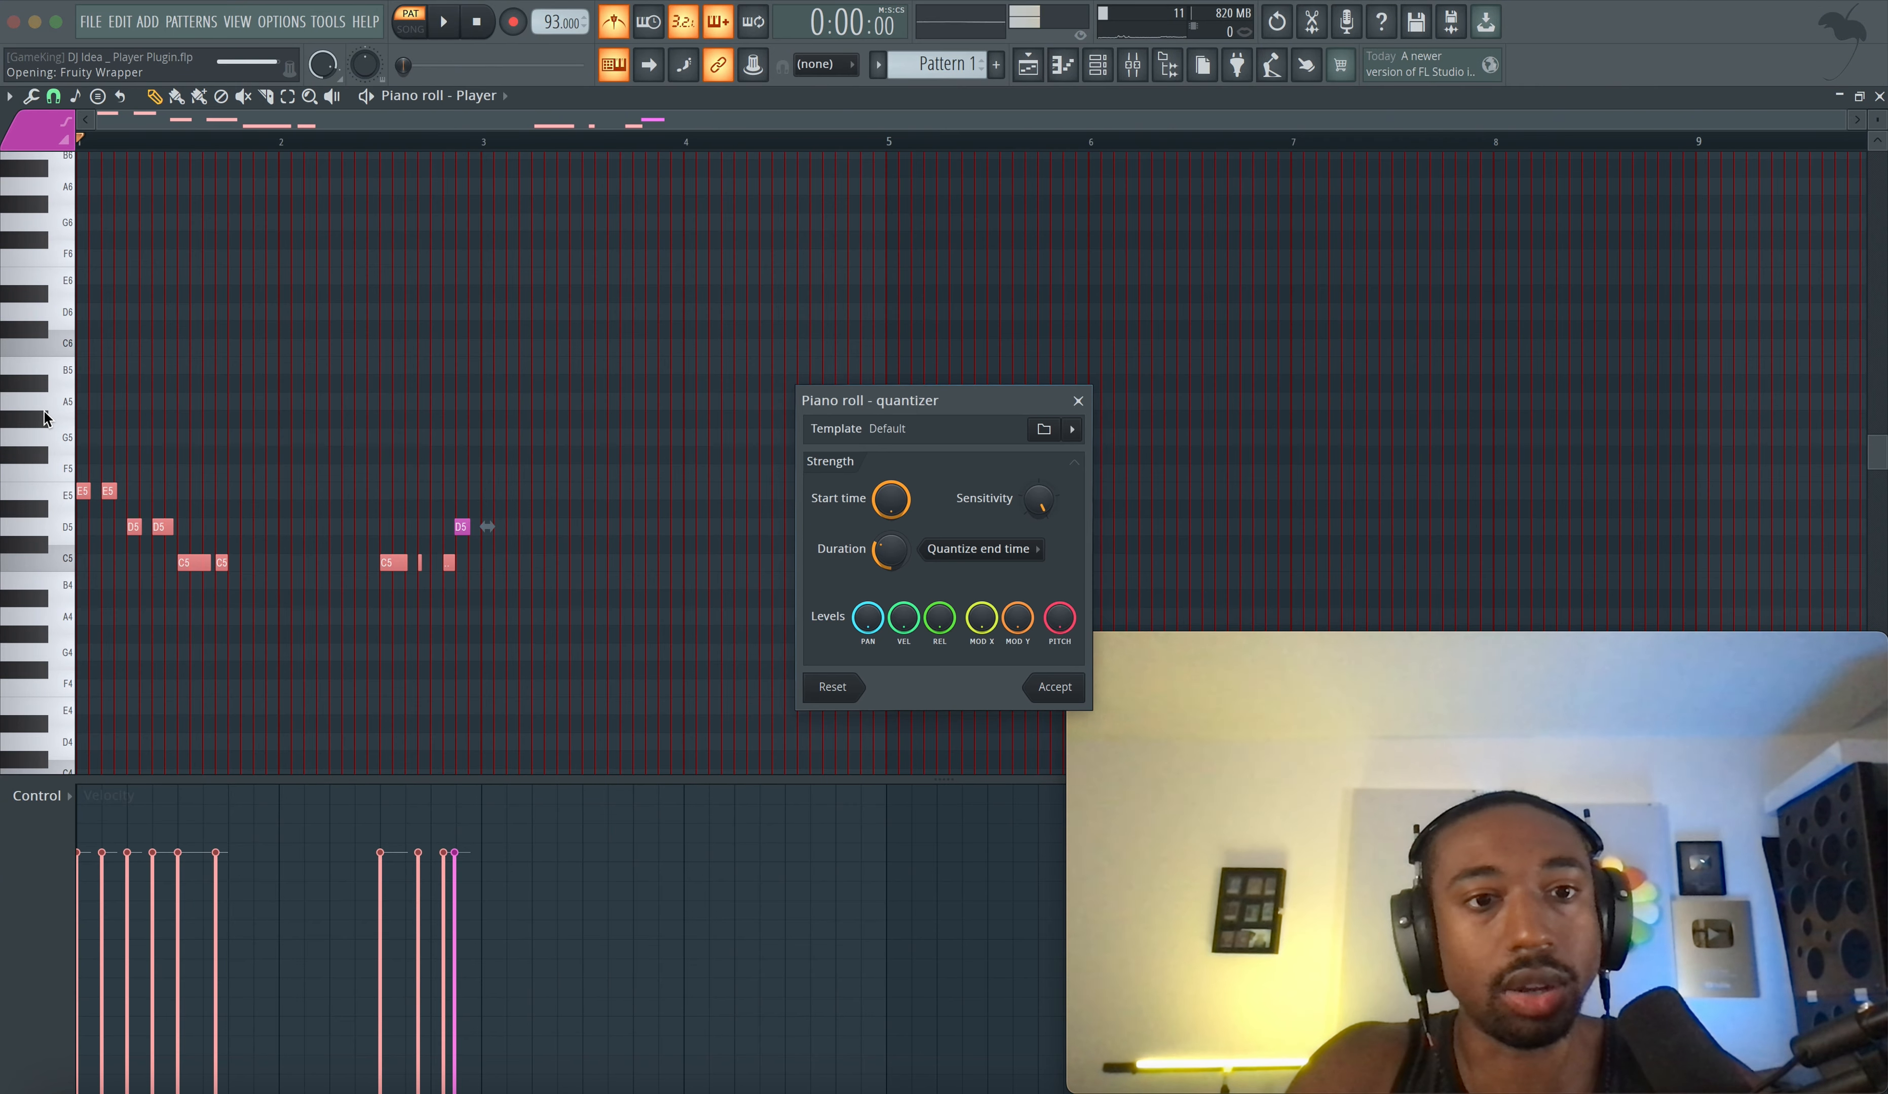
key("Return")
key("space")
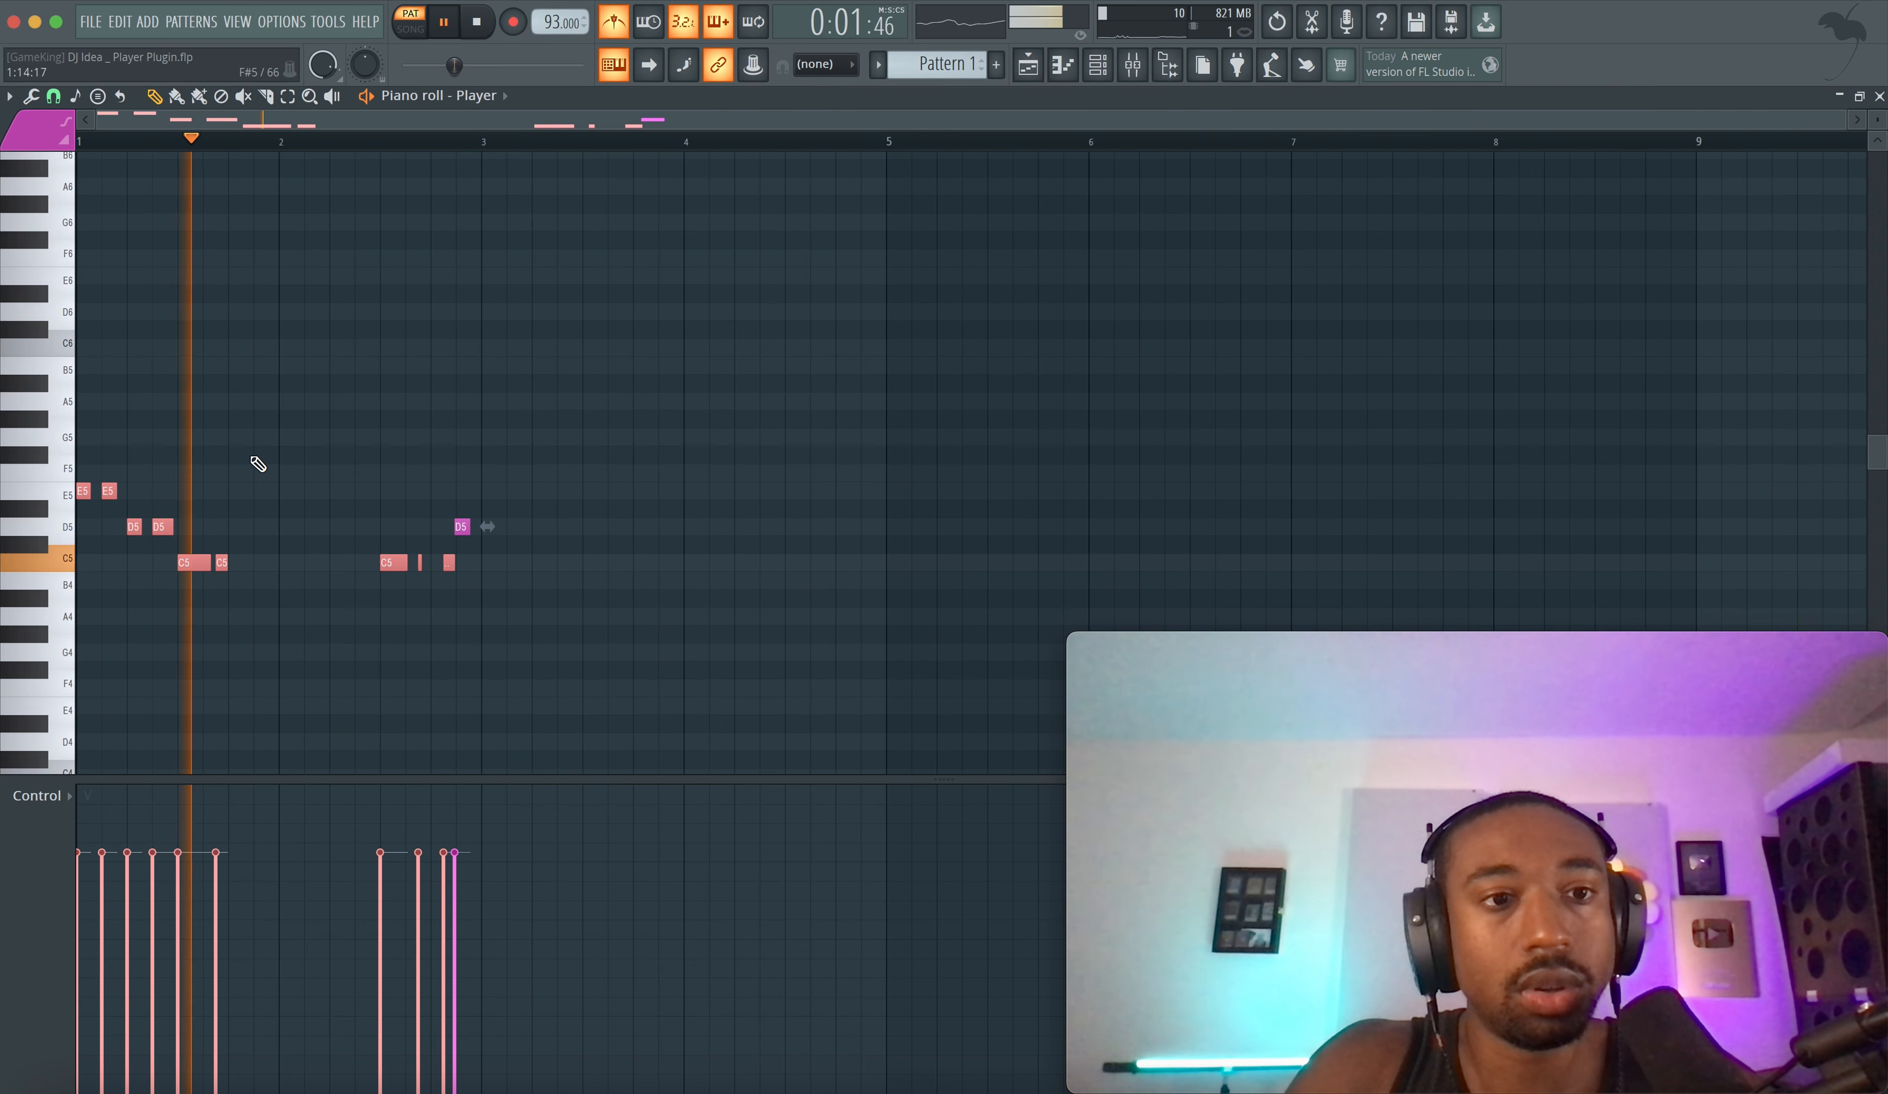
right_click(257, 466)
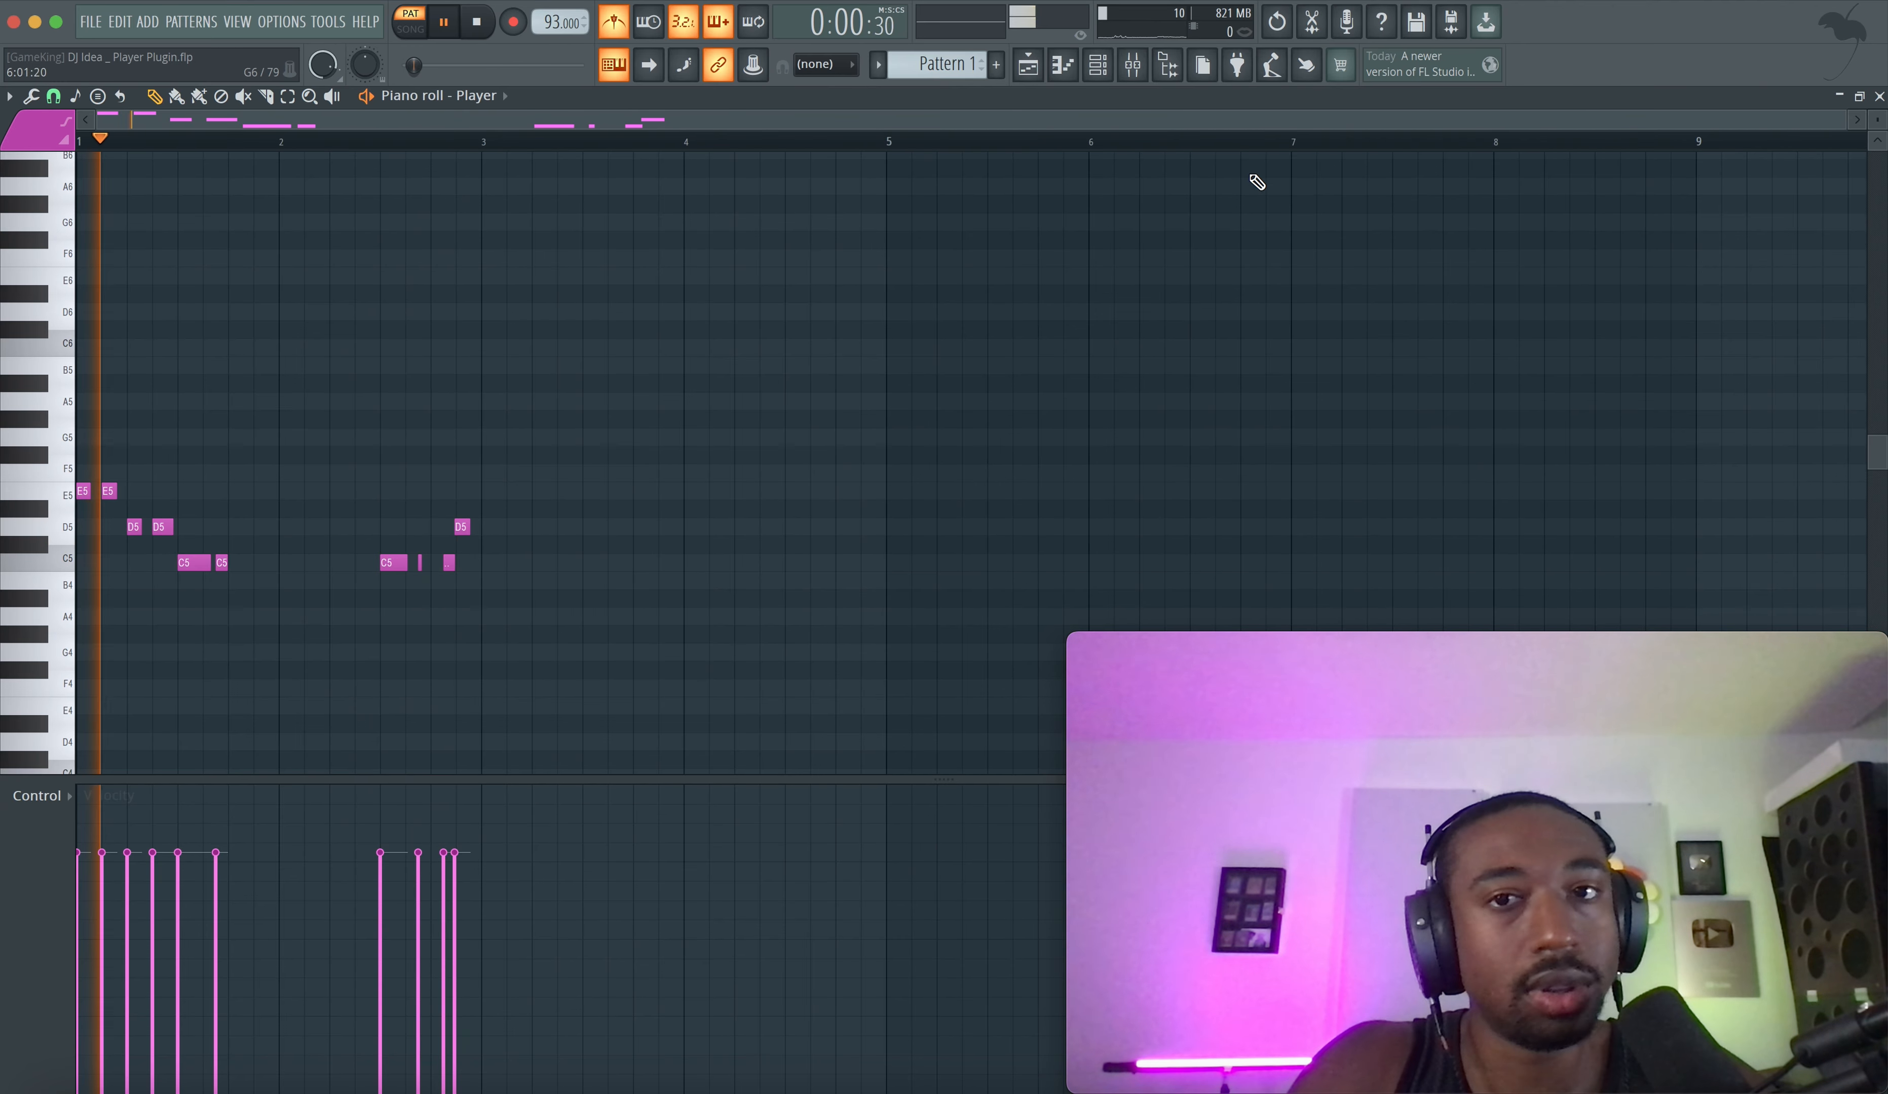
- Stop playback and place four consecutive Pattern 1 clips on Track 1 of the Playlist, from bar 1 through bar 8
left_click(1028, 66)
key("space")
left_click(301, 213)
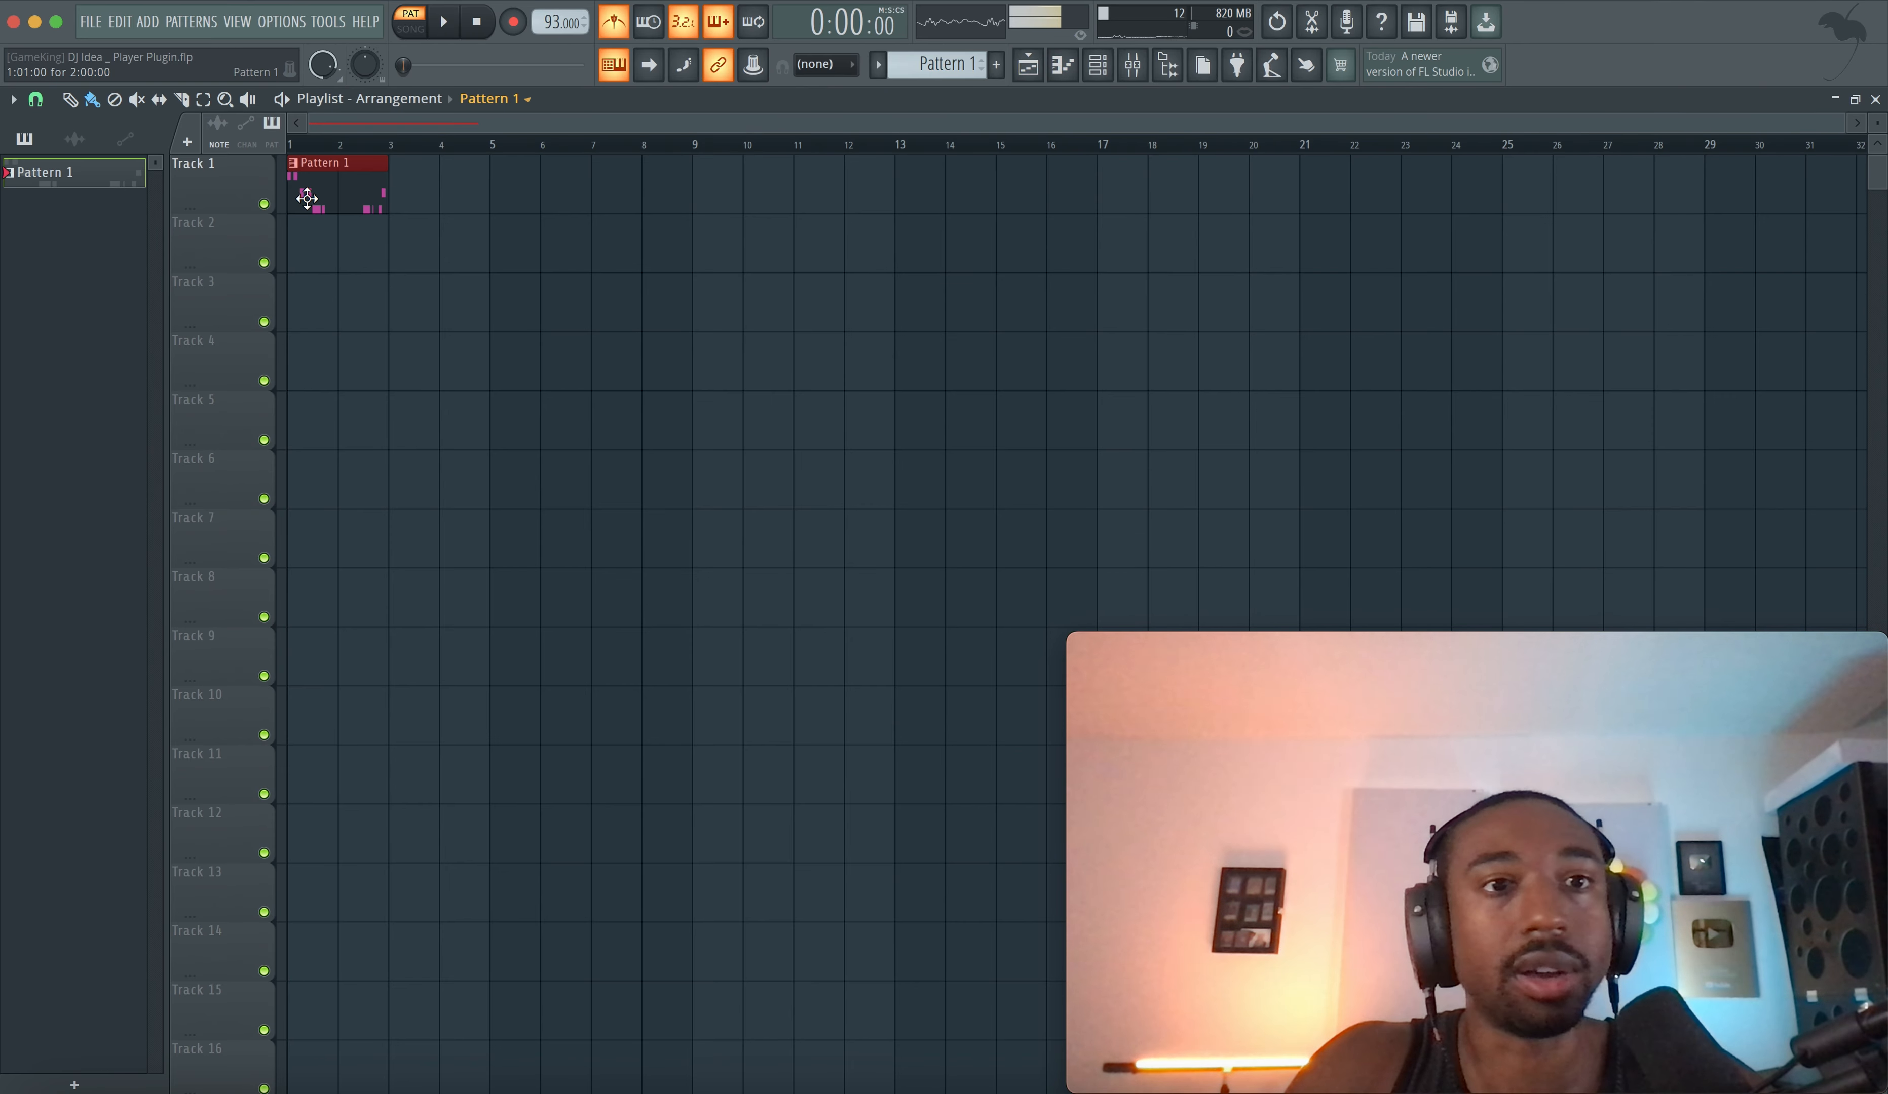
left_click(401, 202)
left_click(509, 167)
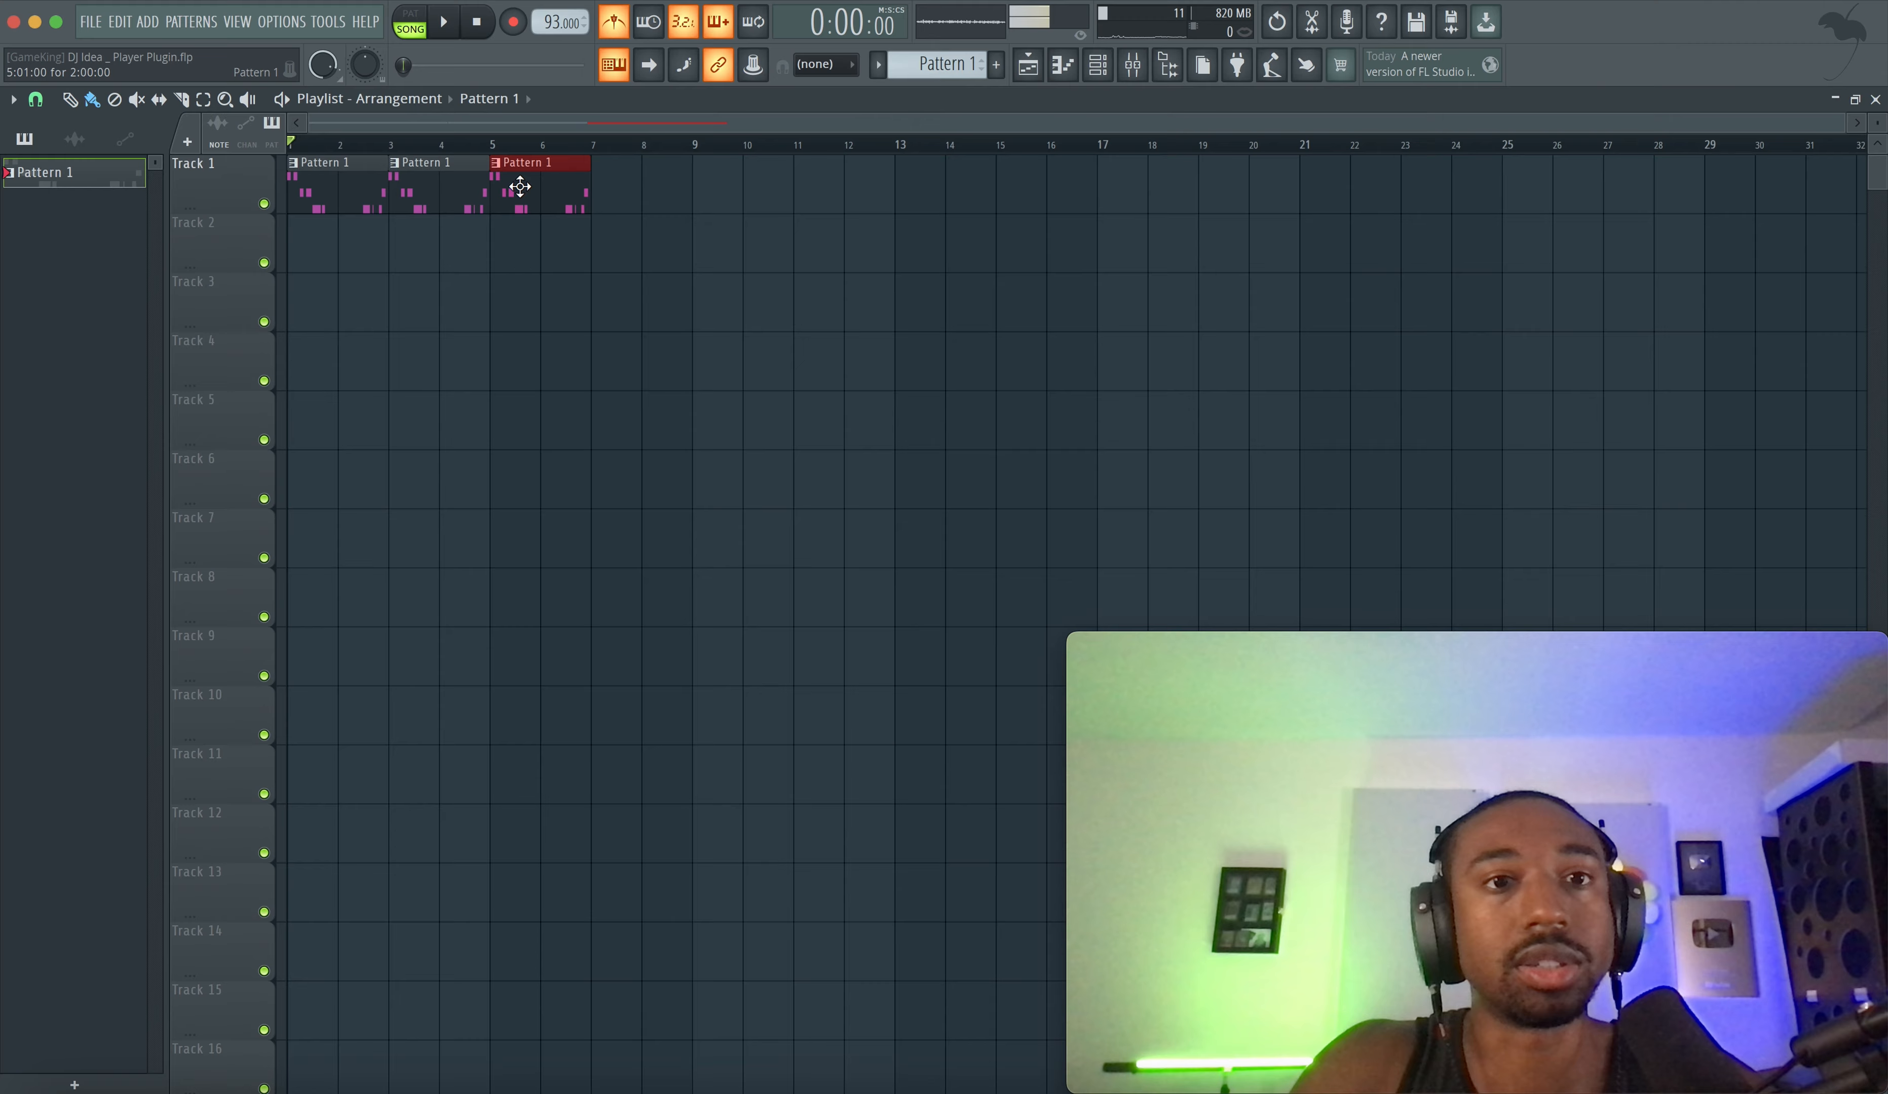
left_click(608, 188)
- Play the arrangement briefly and change the Player channel's instrument to Bass 1 (SUB)
left_click(1098, 65)
key("space")
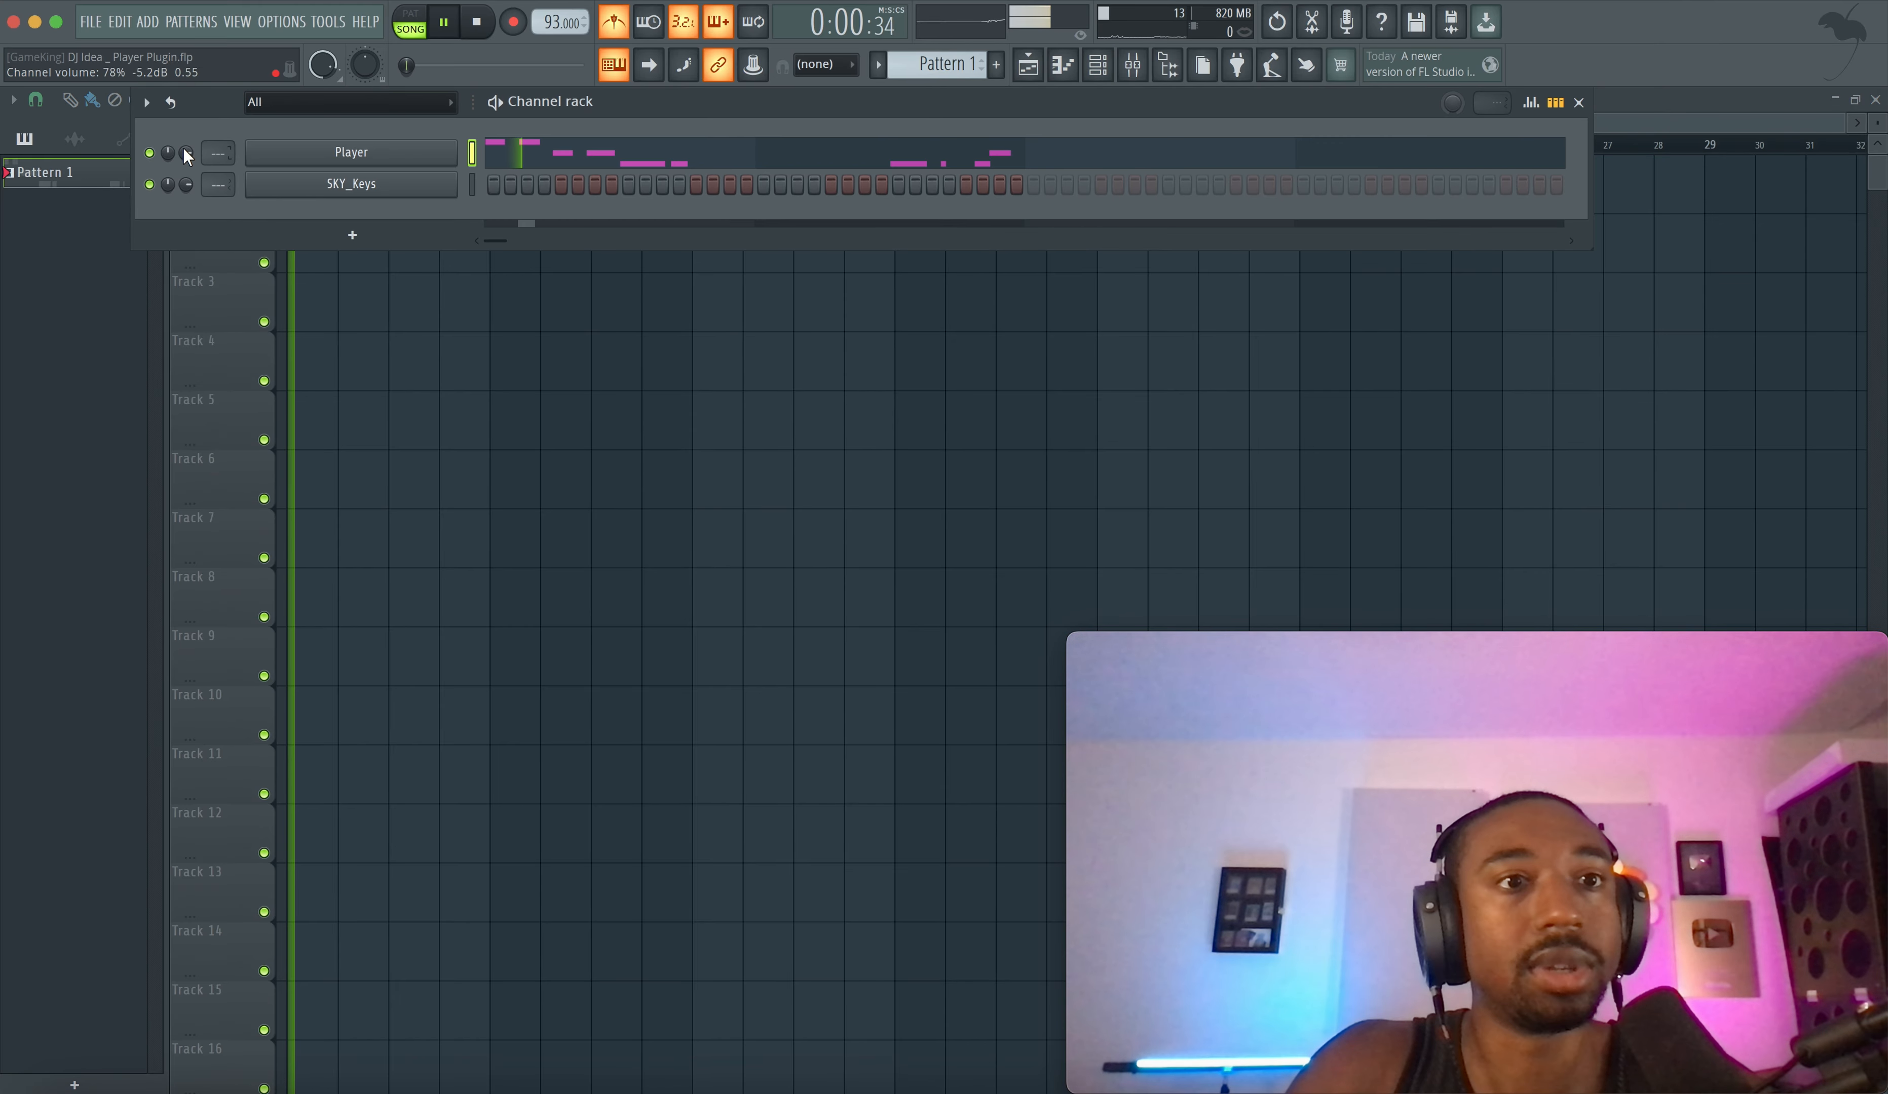
key("space")
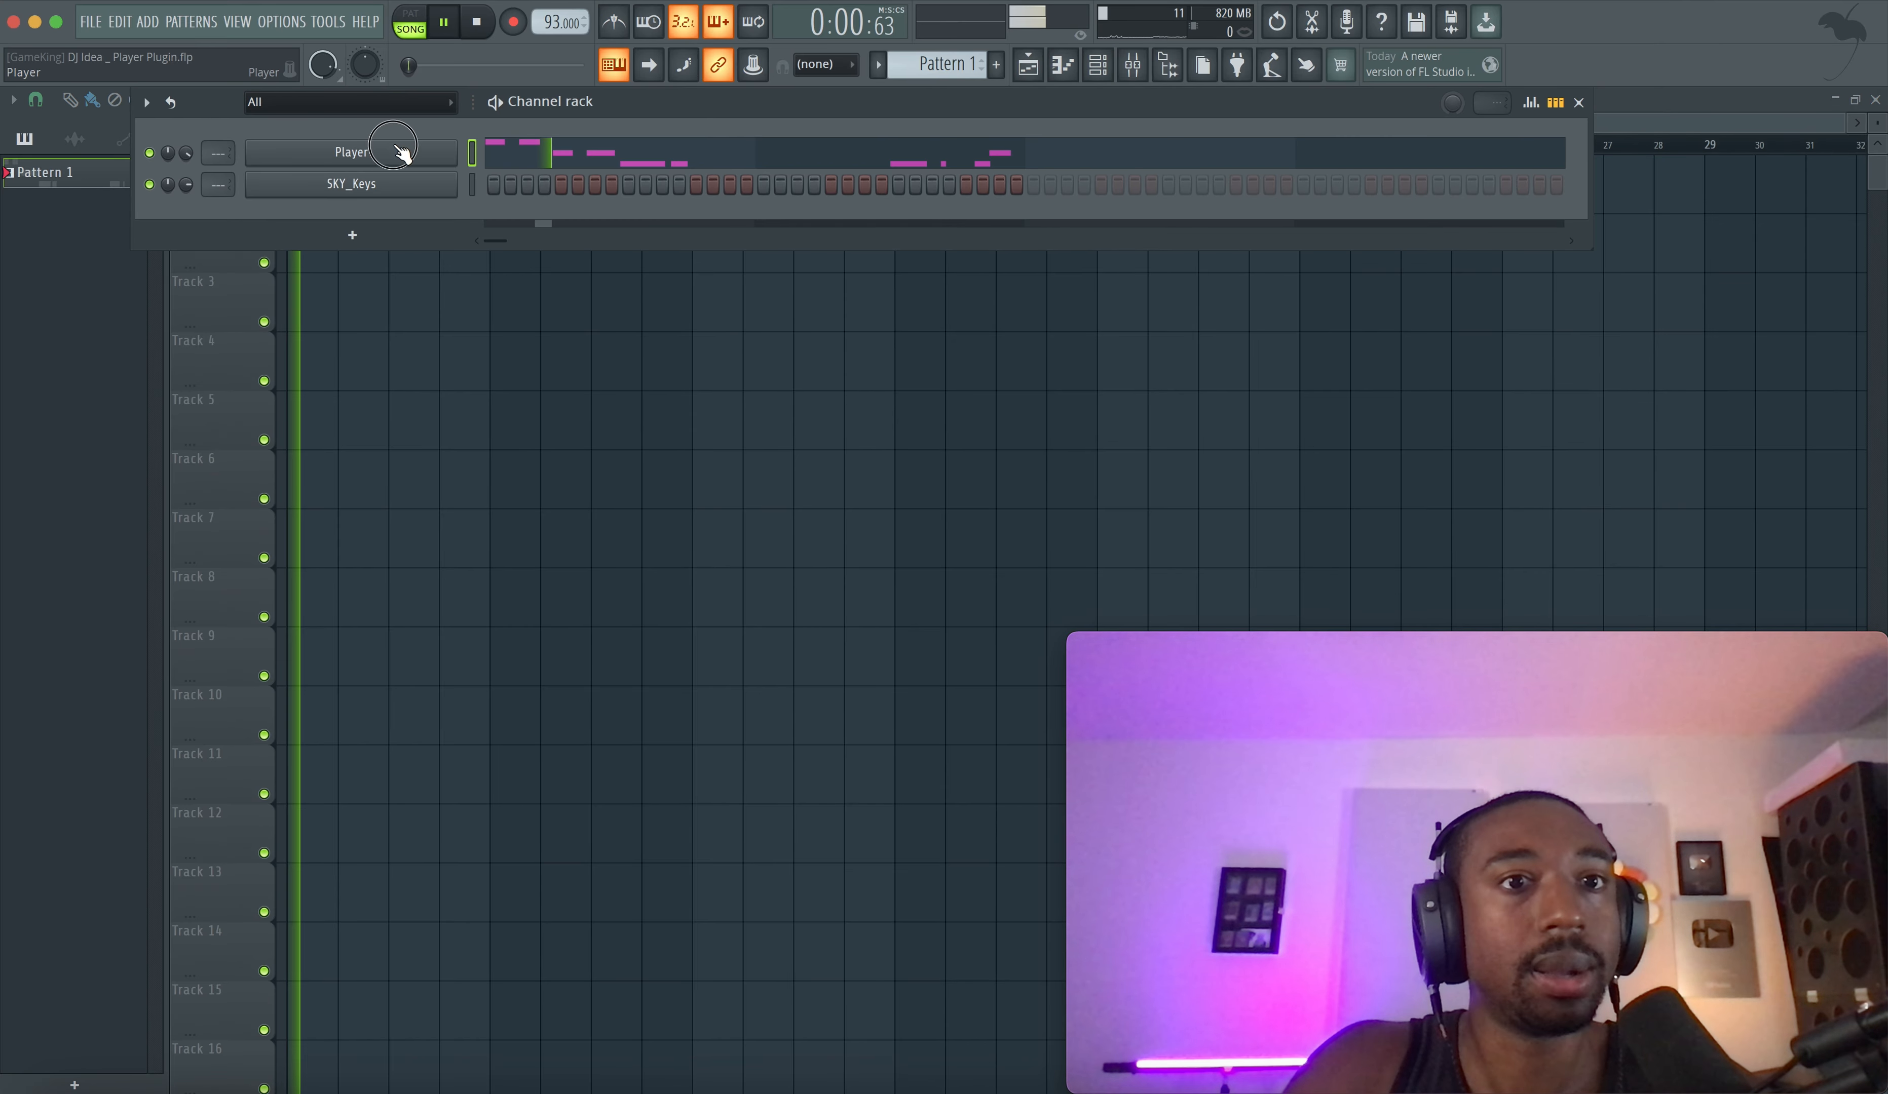
left_click(402, 152)
left_click(365, 285)
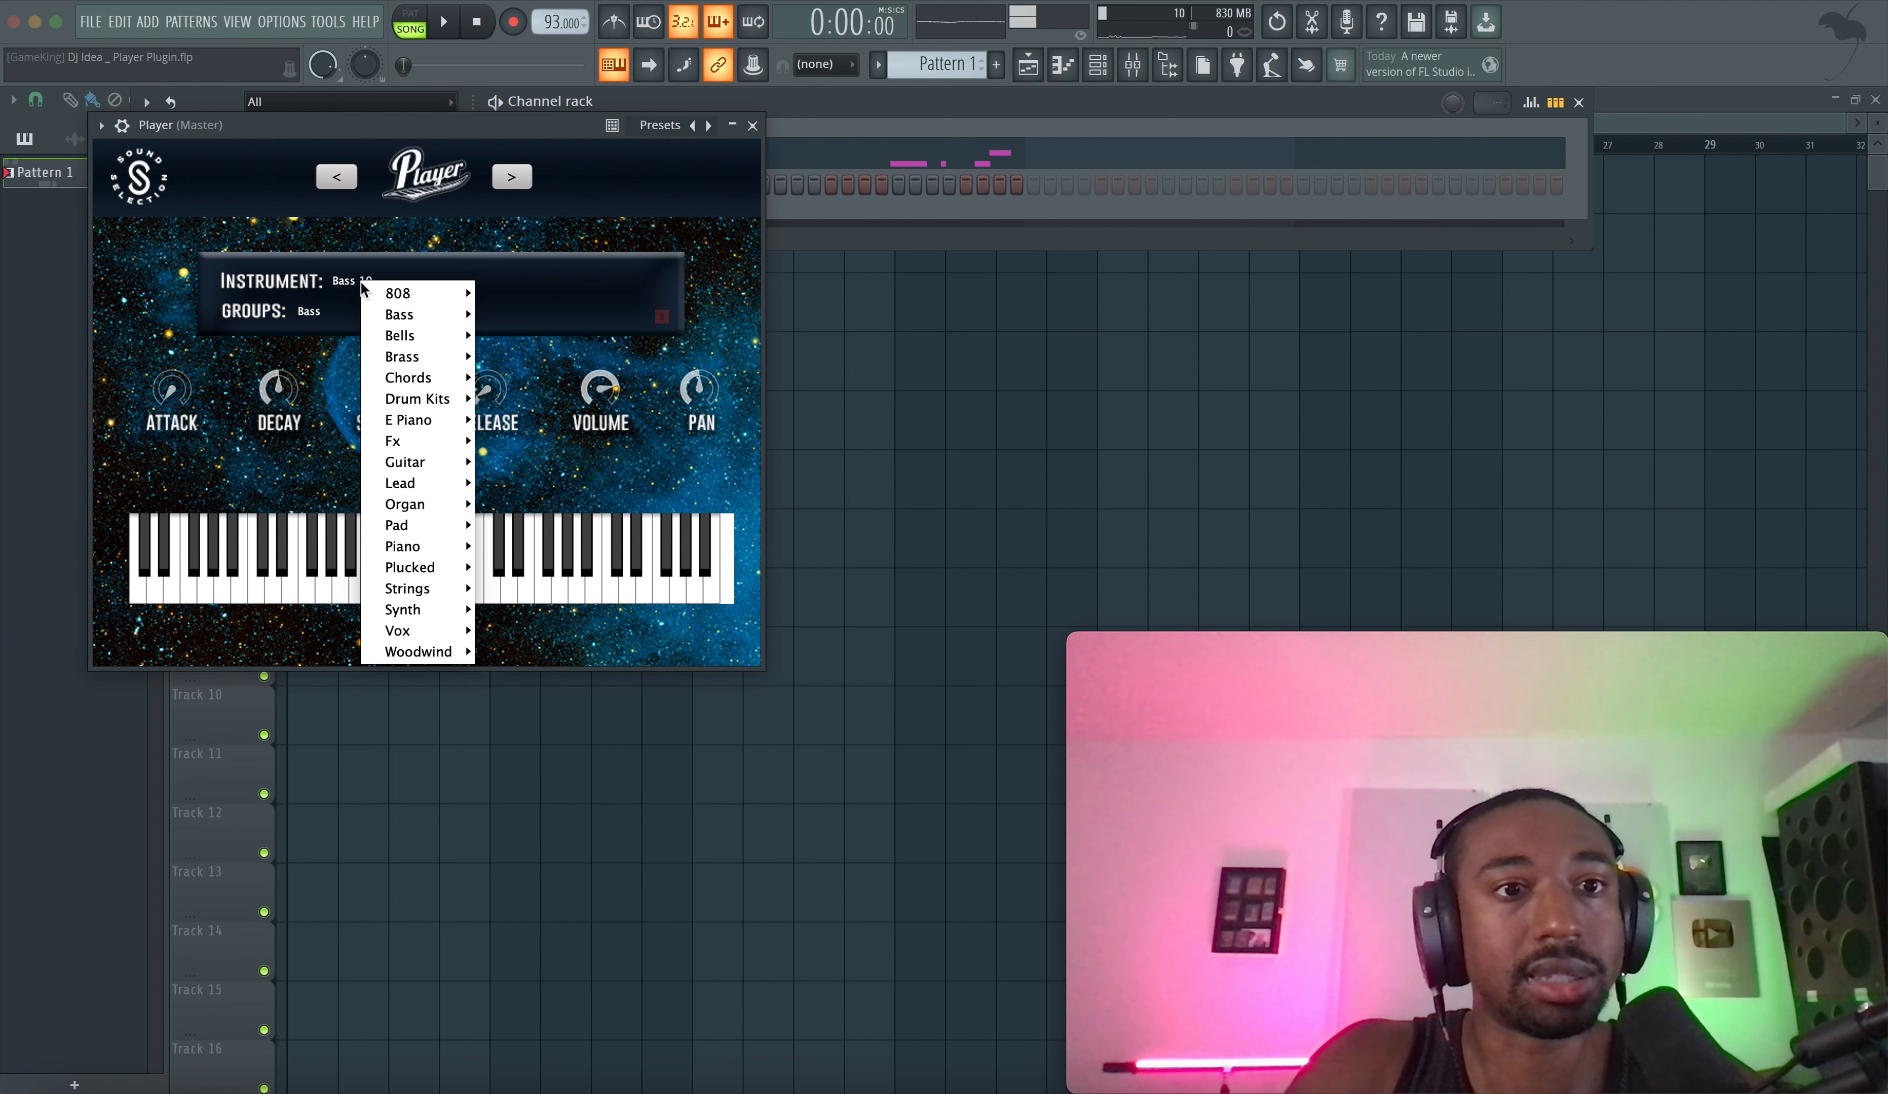
mouse_move(366, 292)
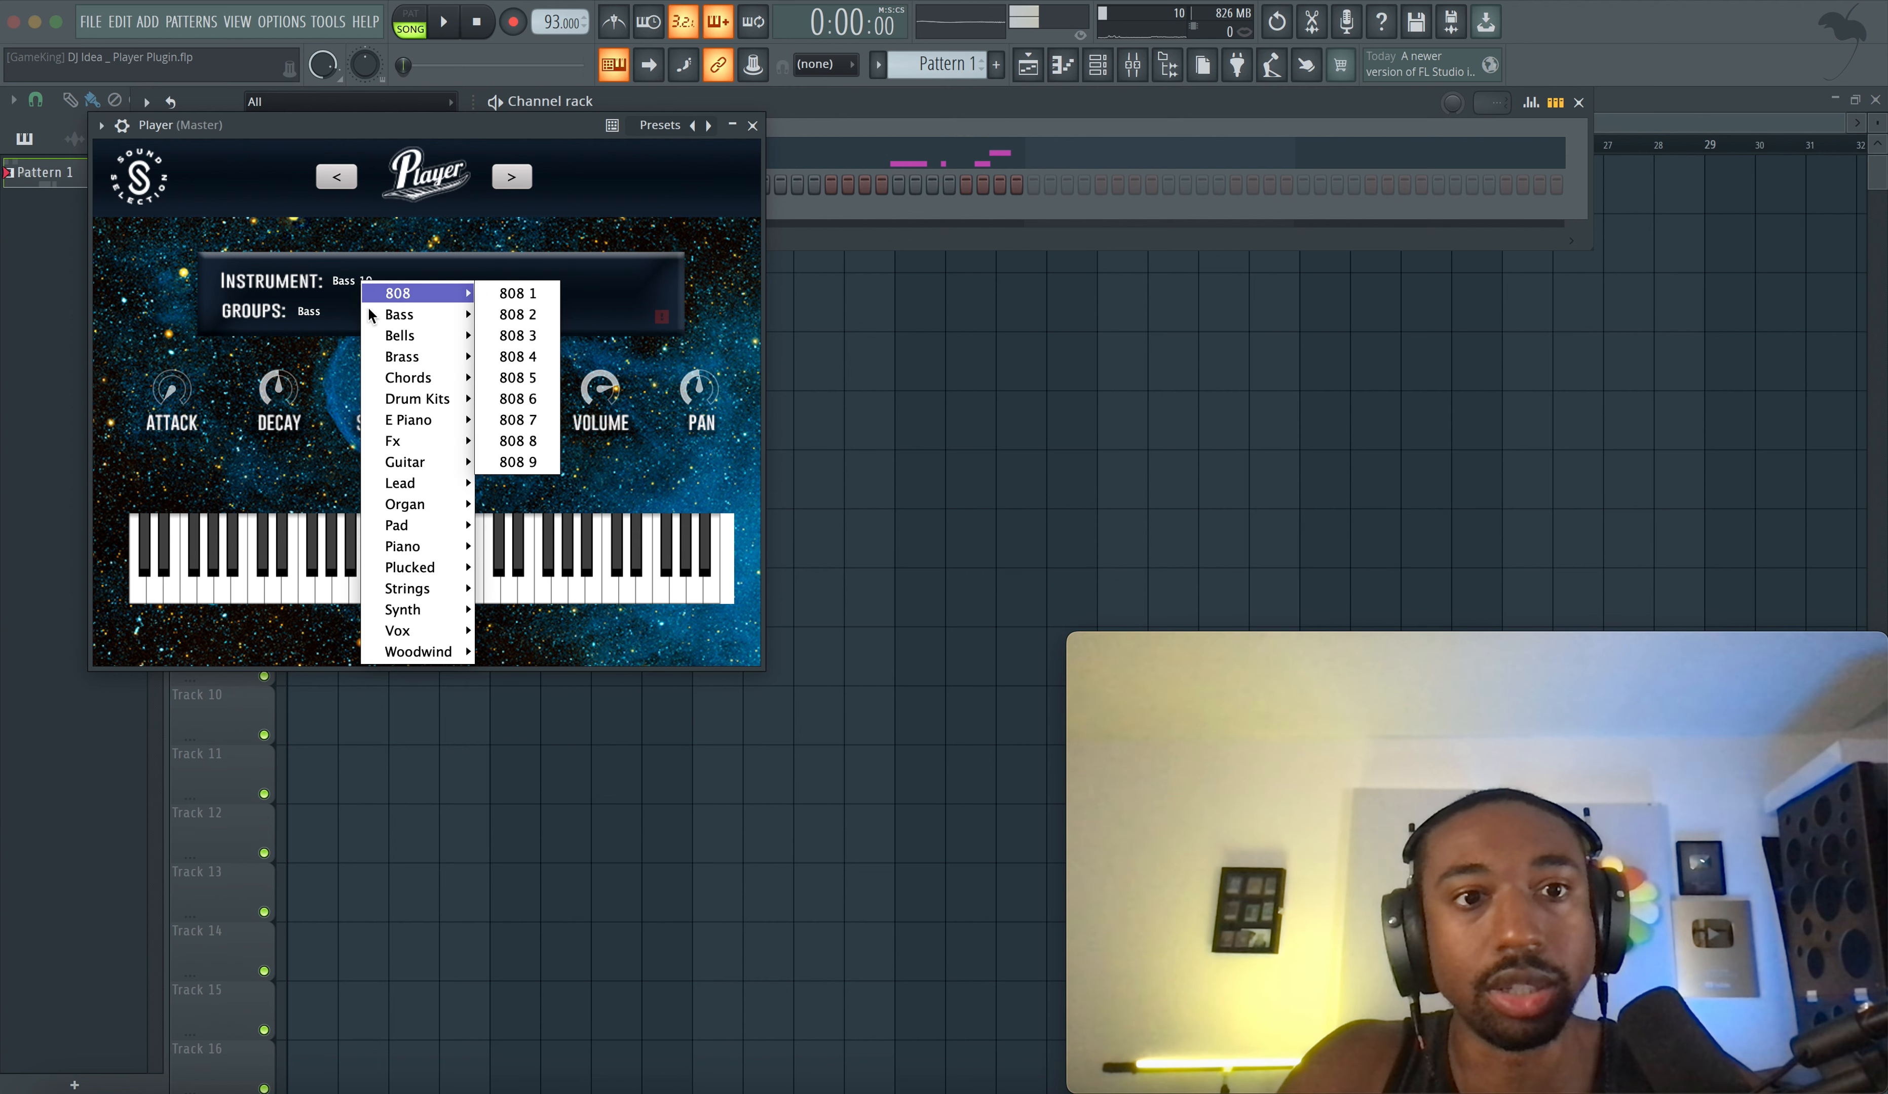
mouse_move(420, 313)
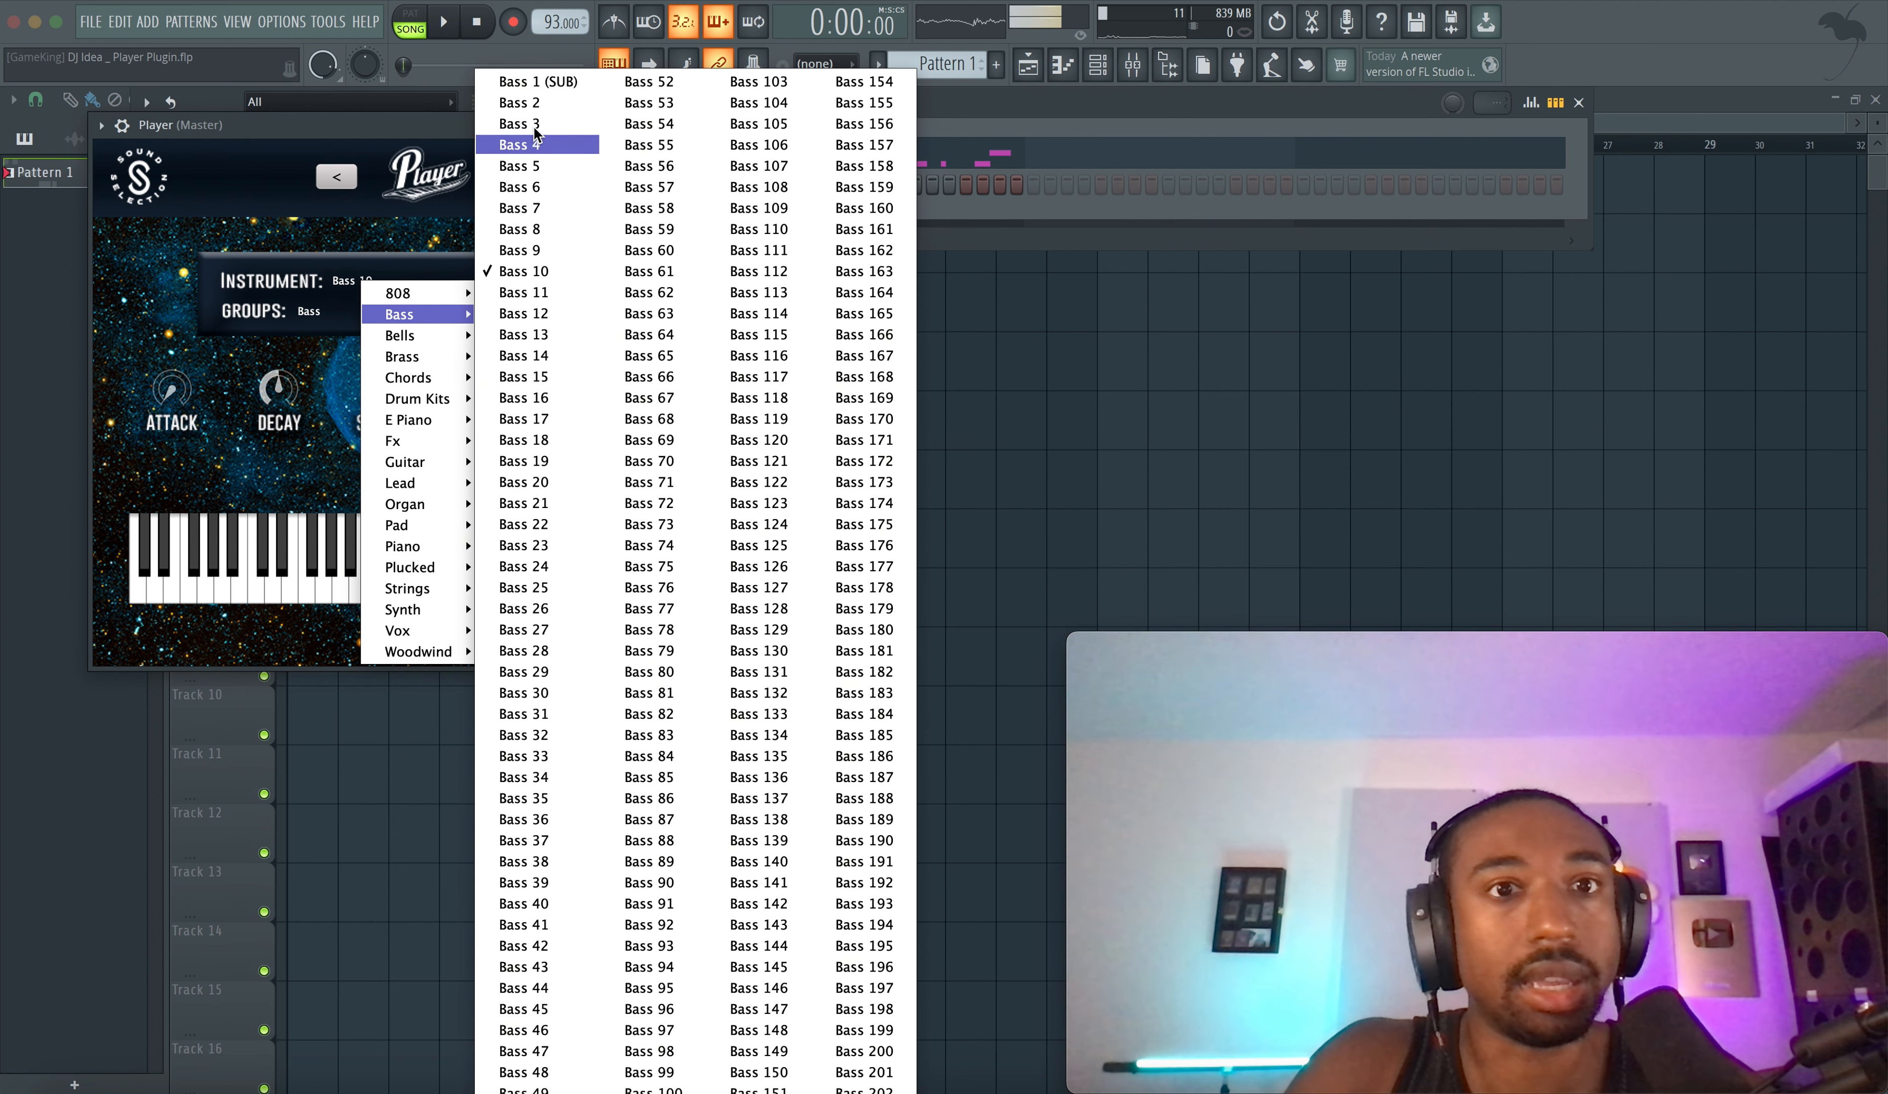
left_click(536, 81)
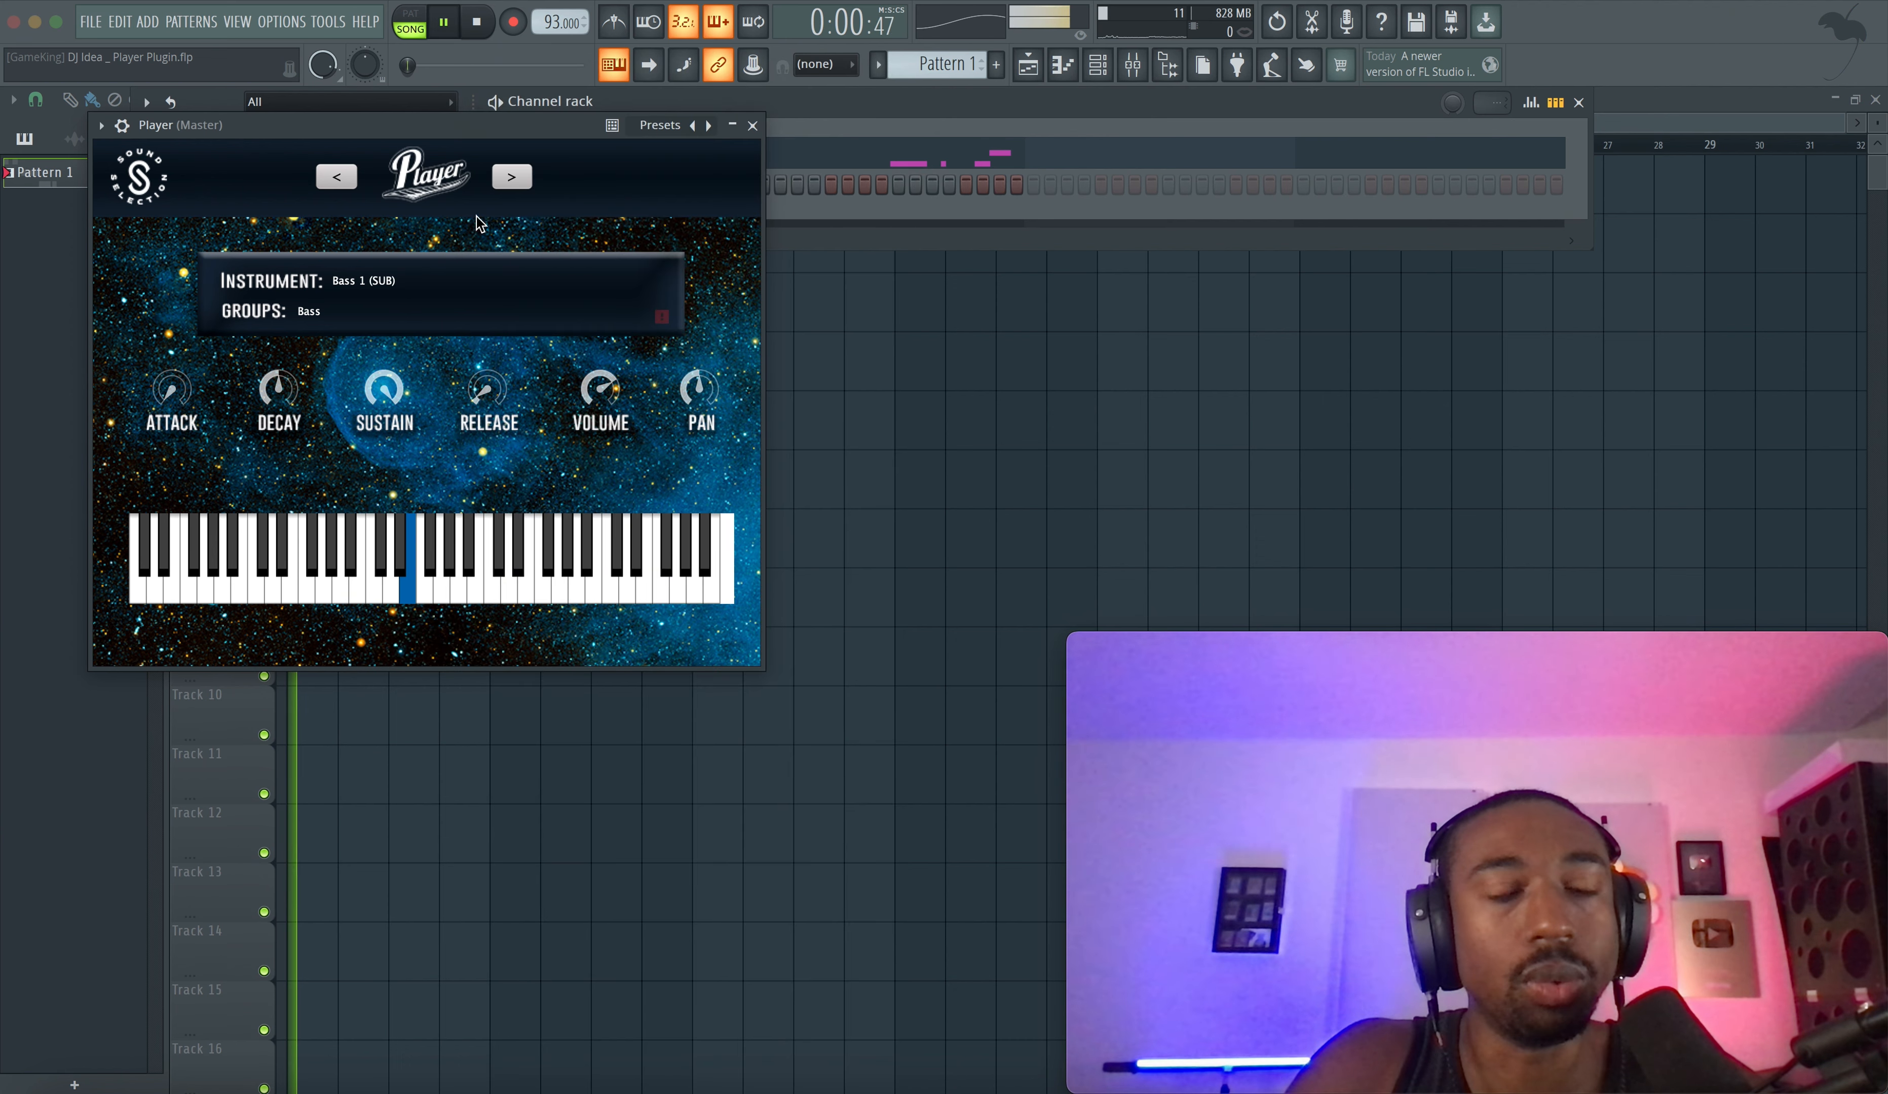
- Audition Bass 2 and Bass 3 during playback, settle on Bass 4 for the Player, and close the plugin with playback stopped
left_click(512, 177)
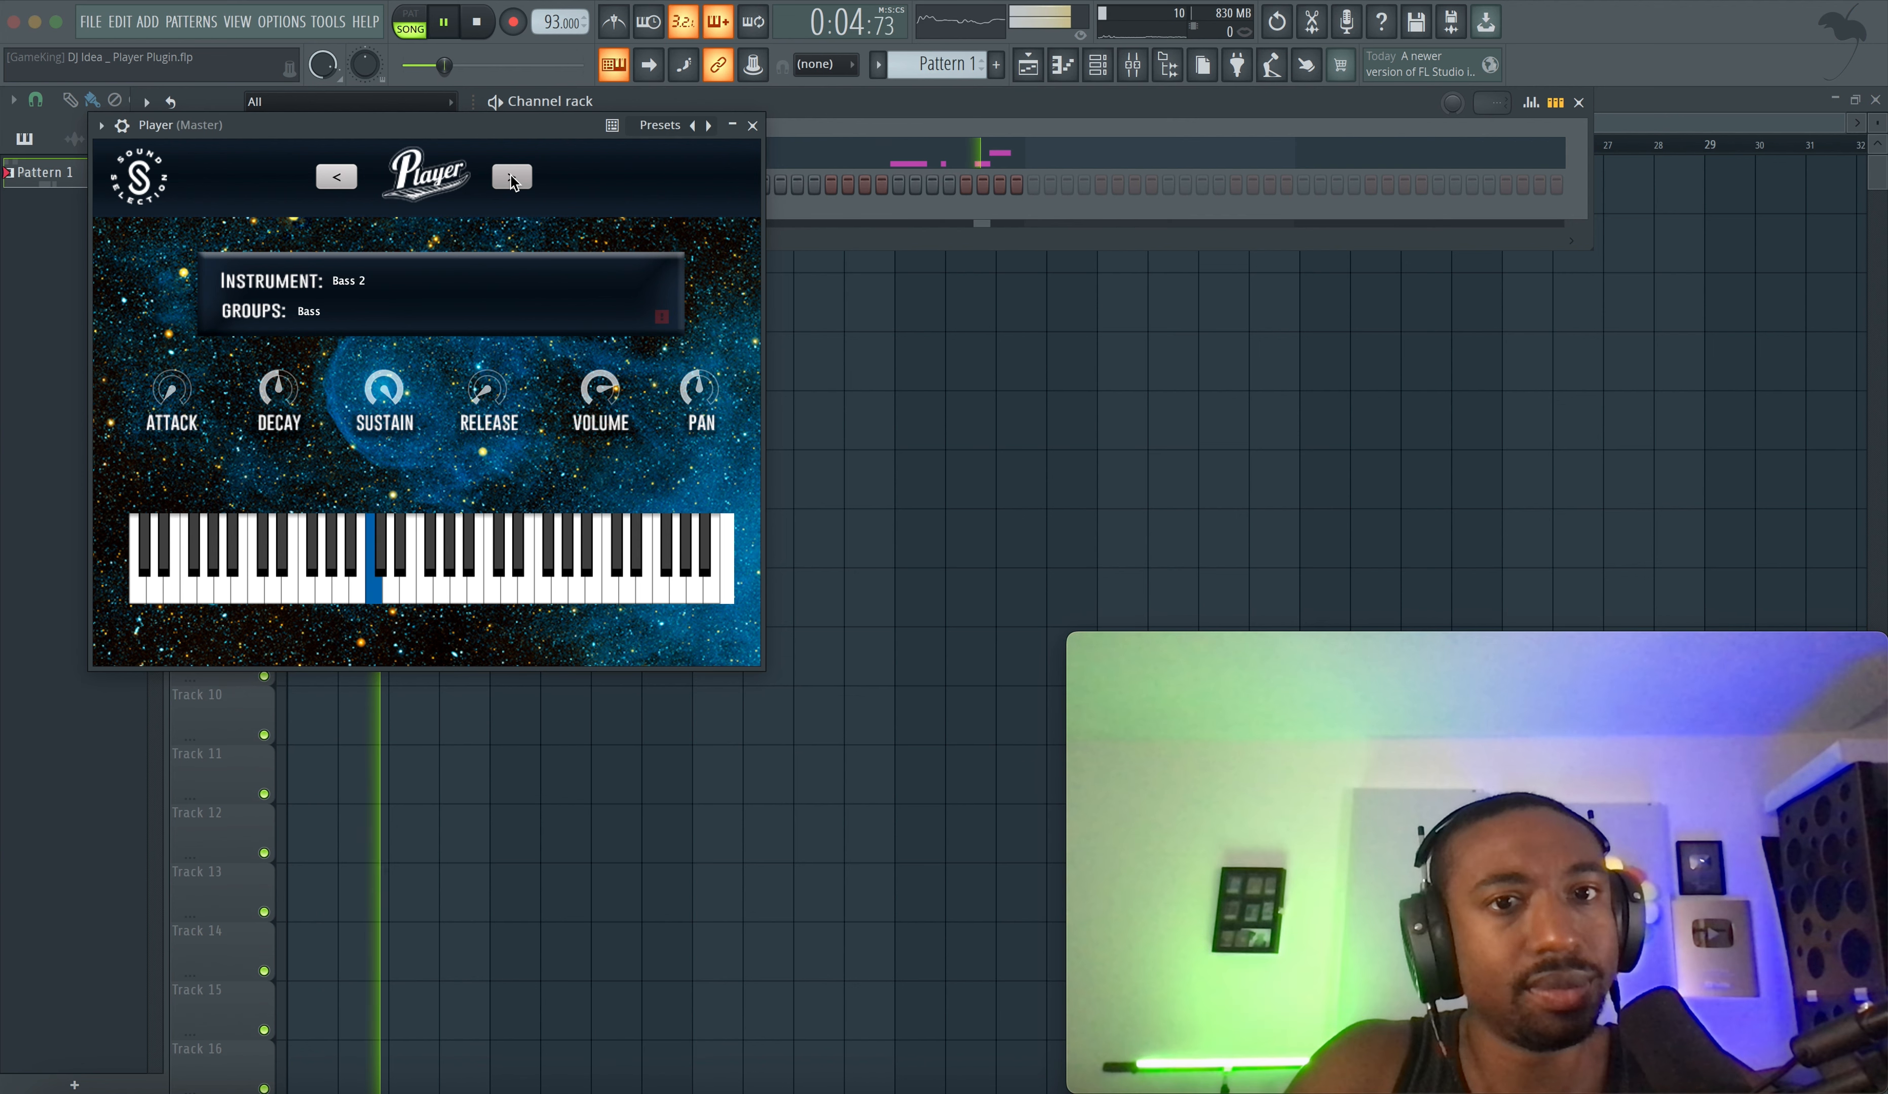
left_click(511, 178)
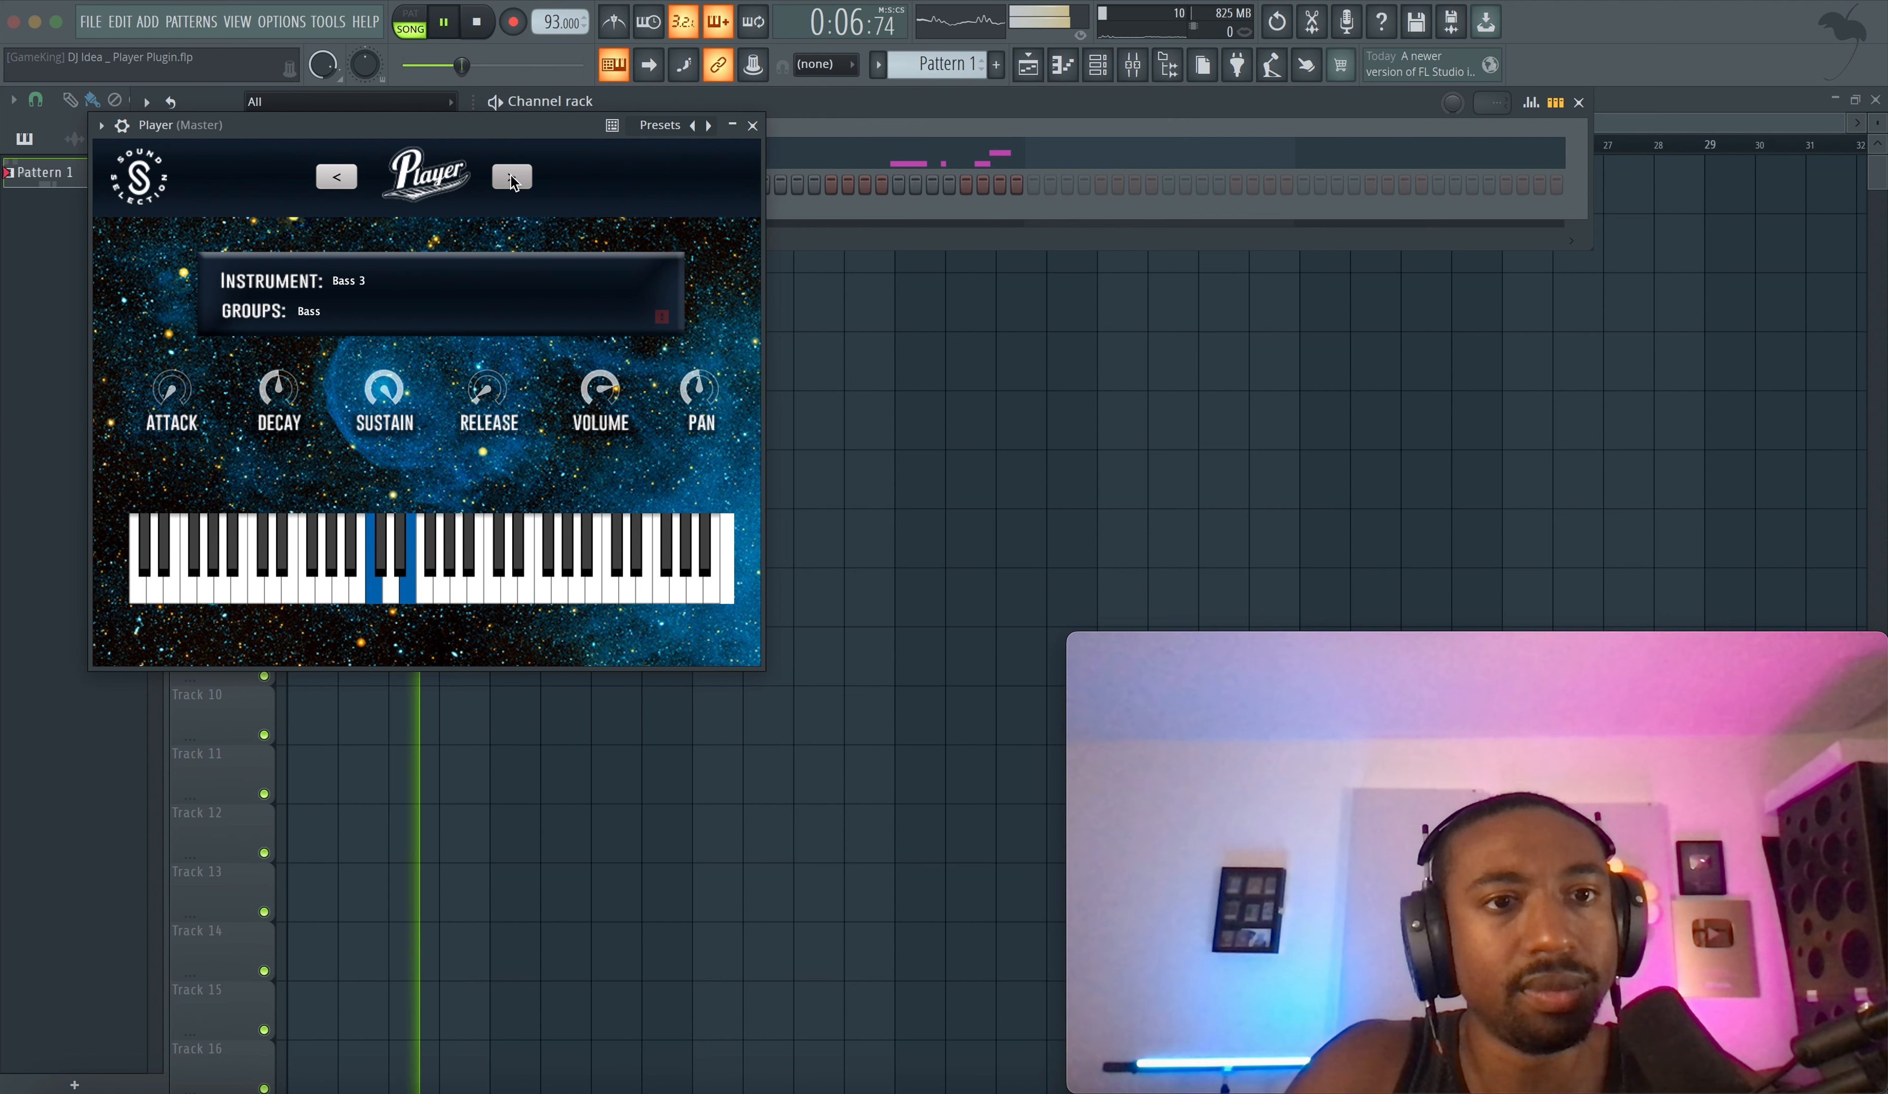
left_click(512, 177)
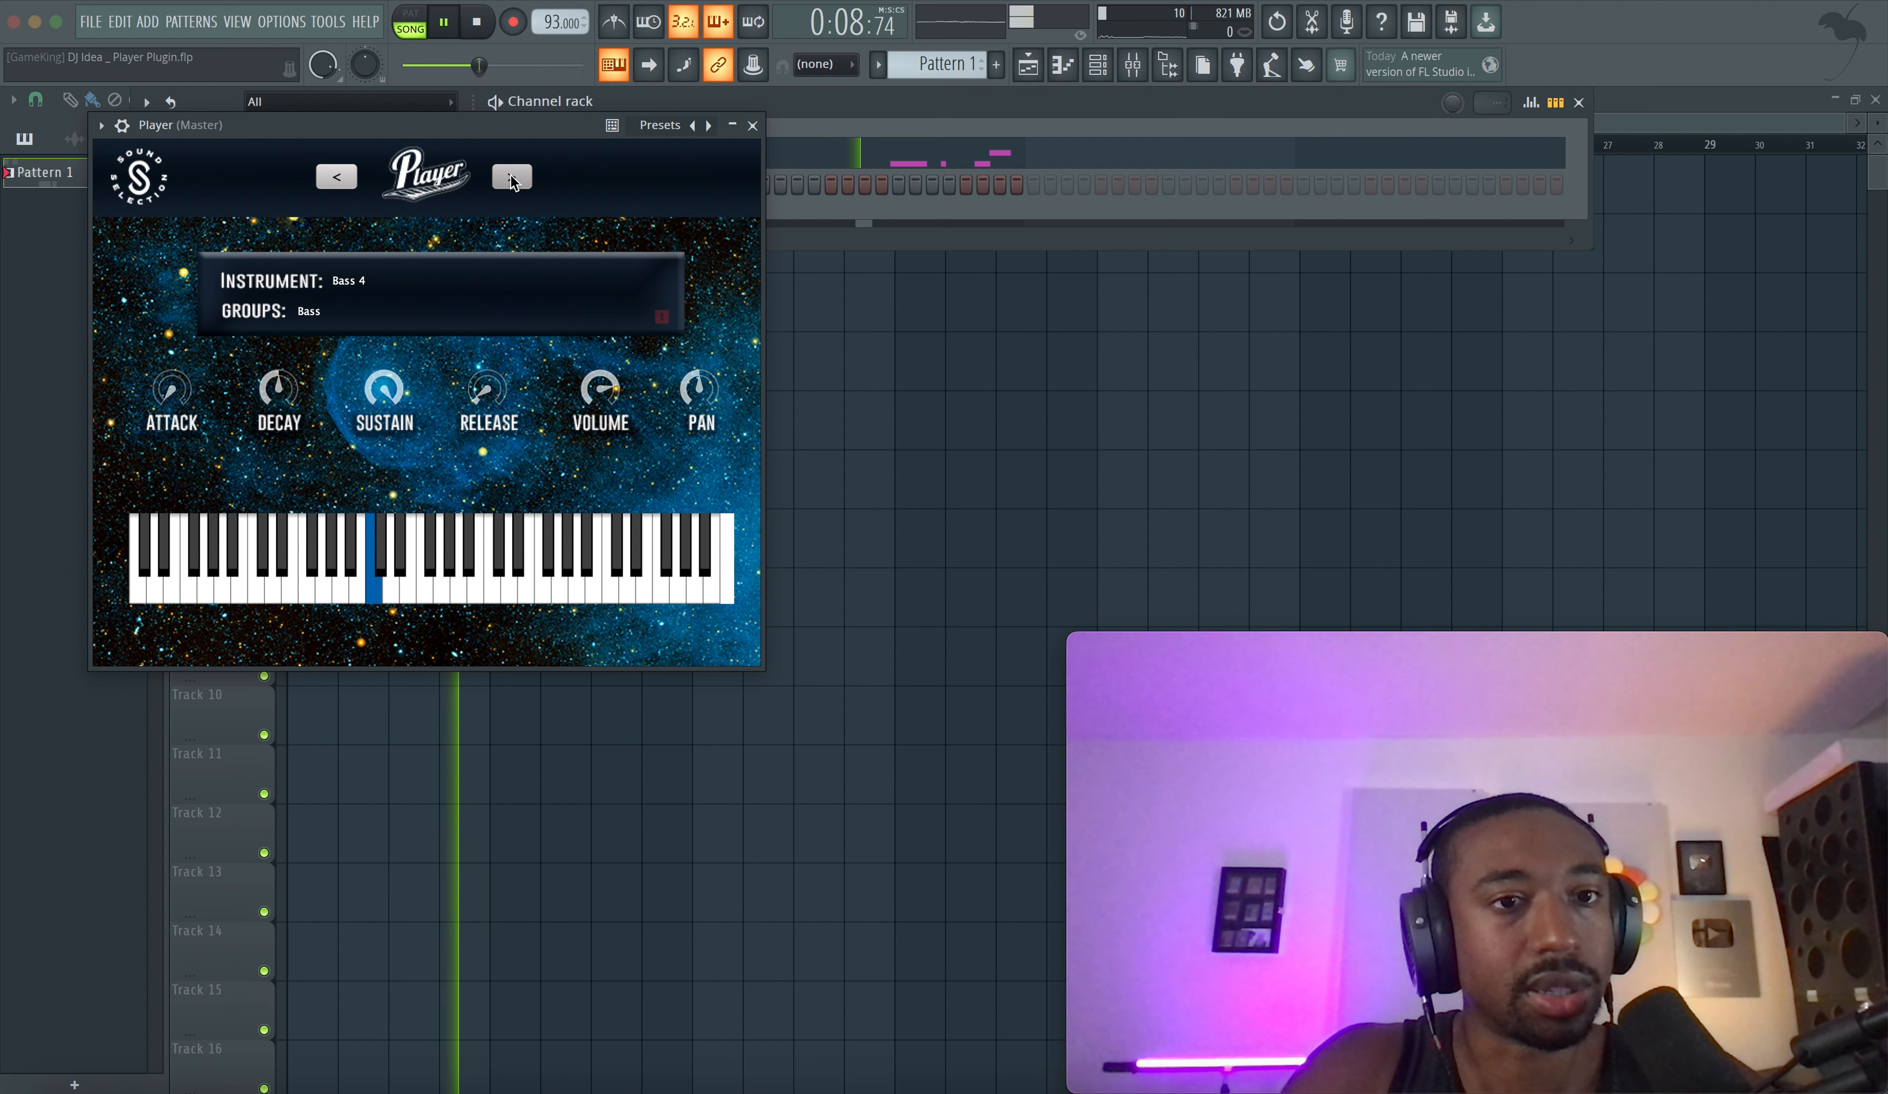
left_click(752, 124)
key("space")
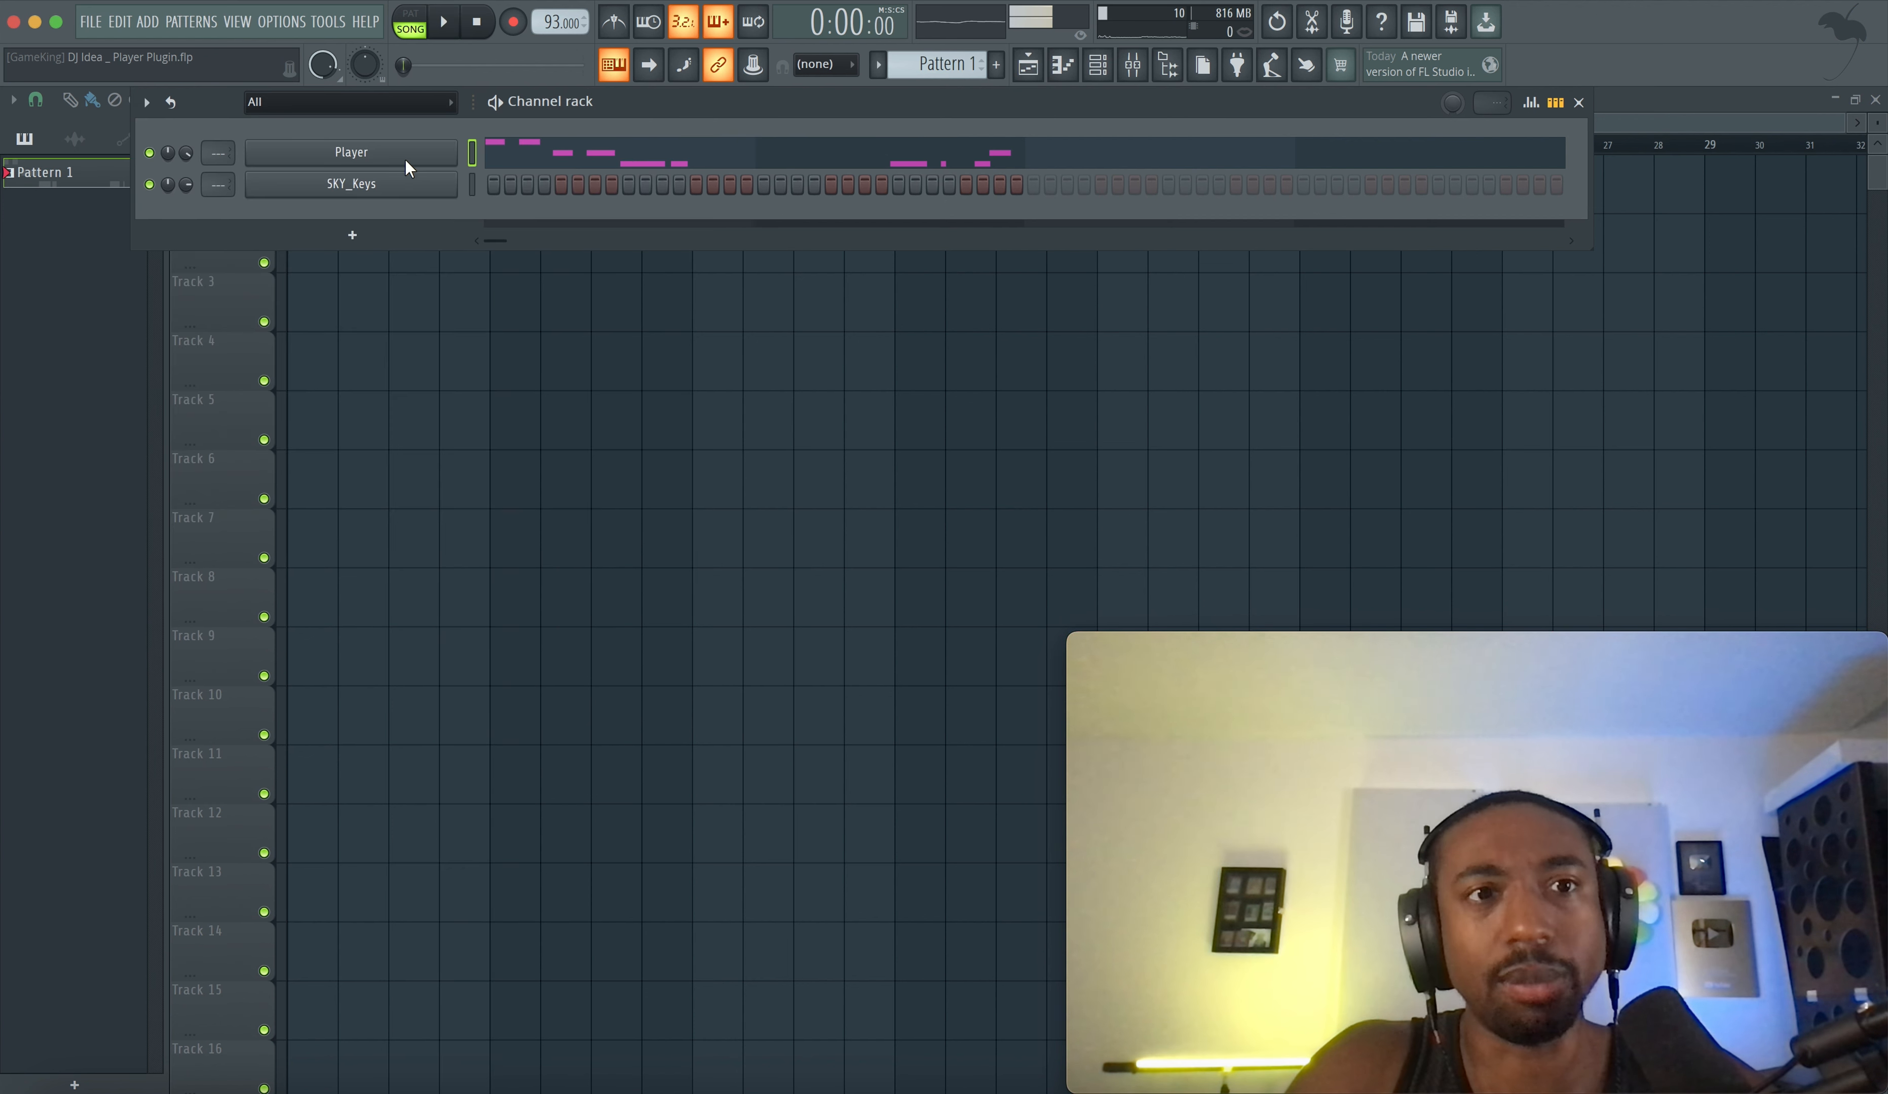
- Route the Player channel to mixer track 2 and the SKY_Keys channel to mixer track 3
key("ctrl+l")
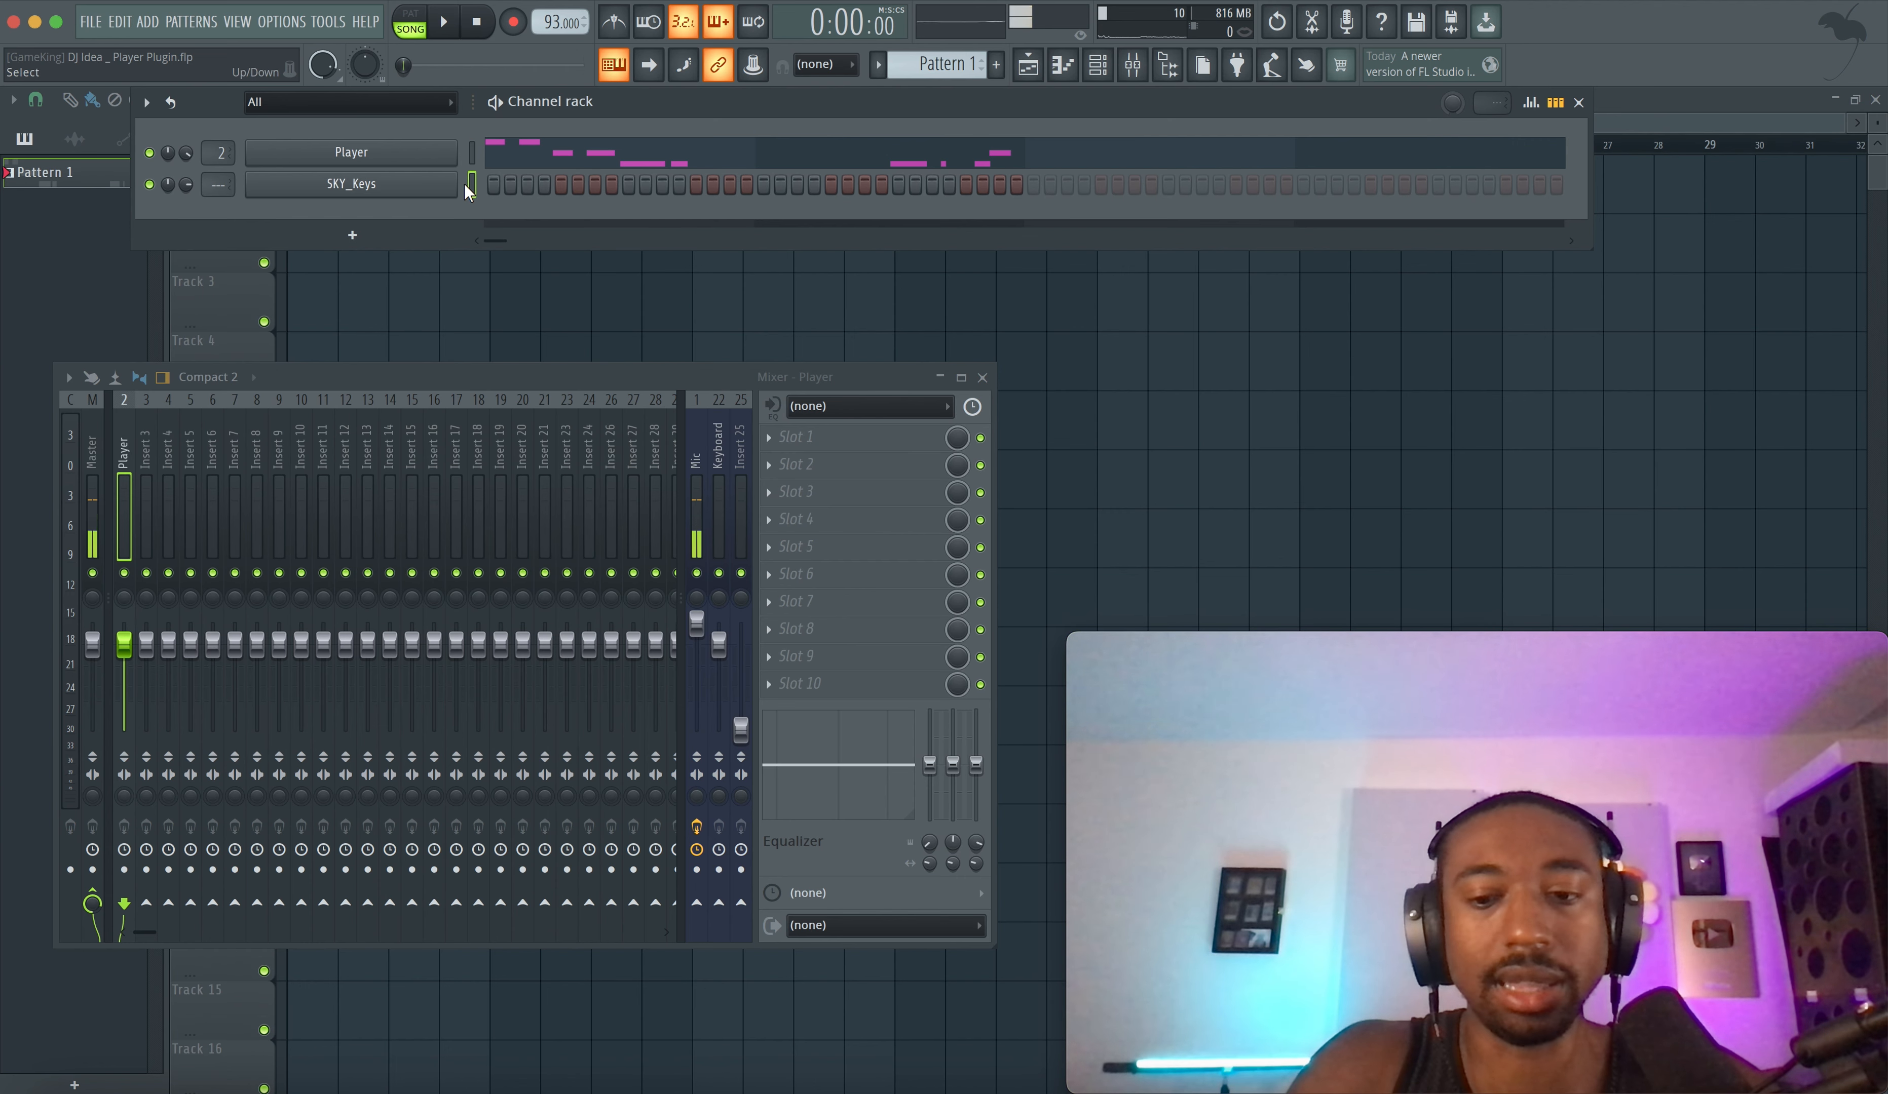
key("ctrl+l")
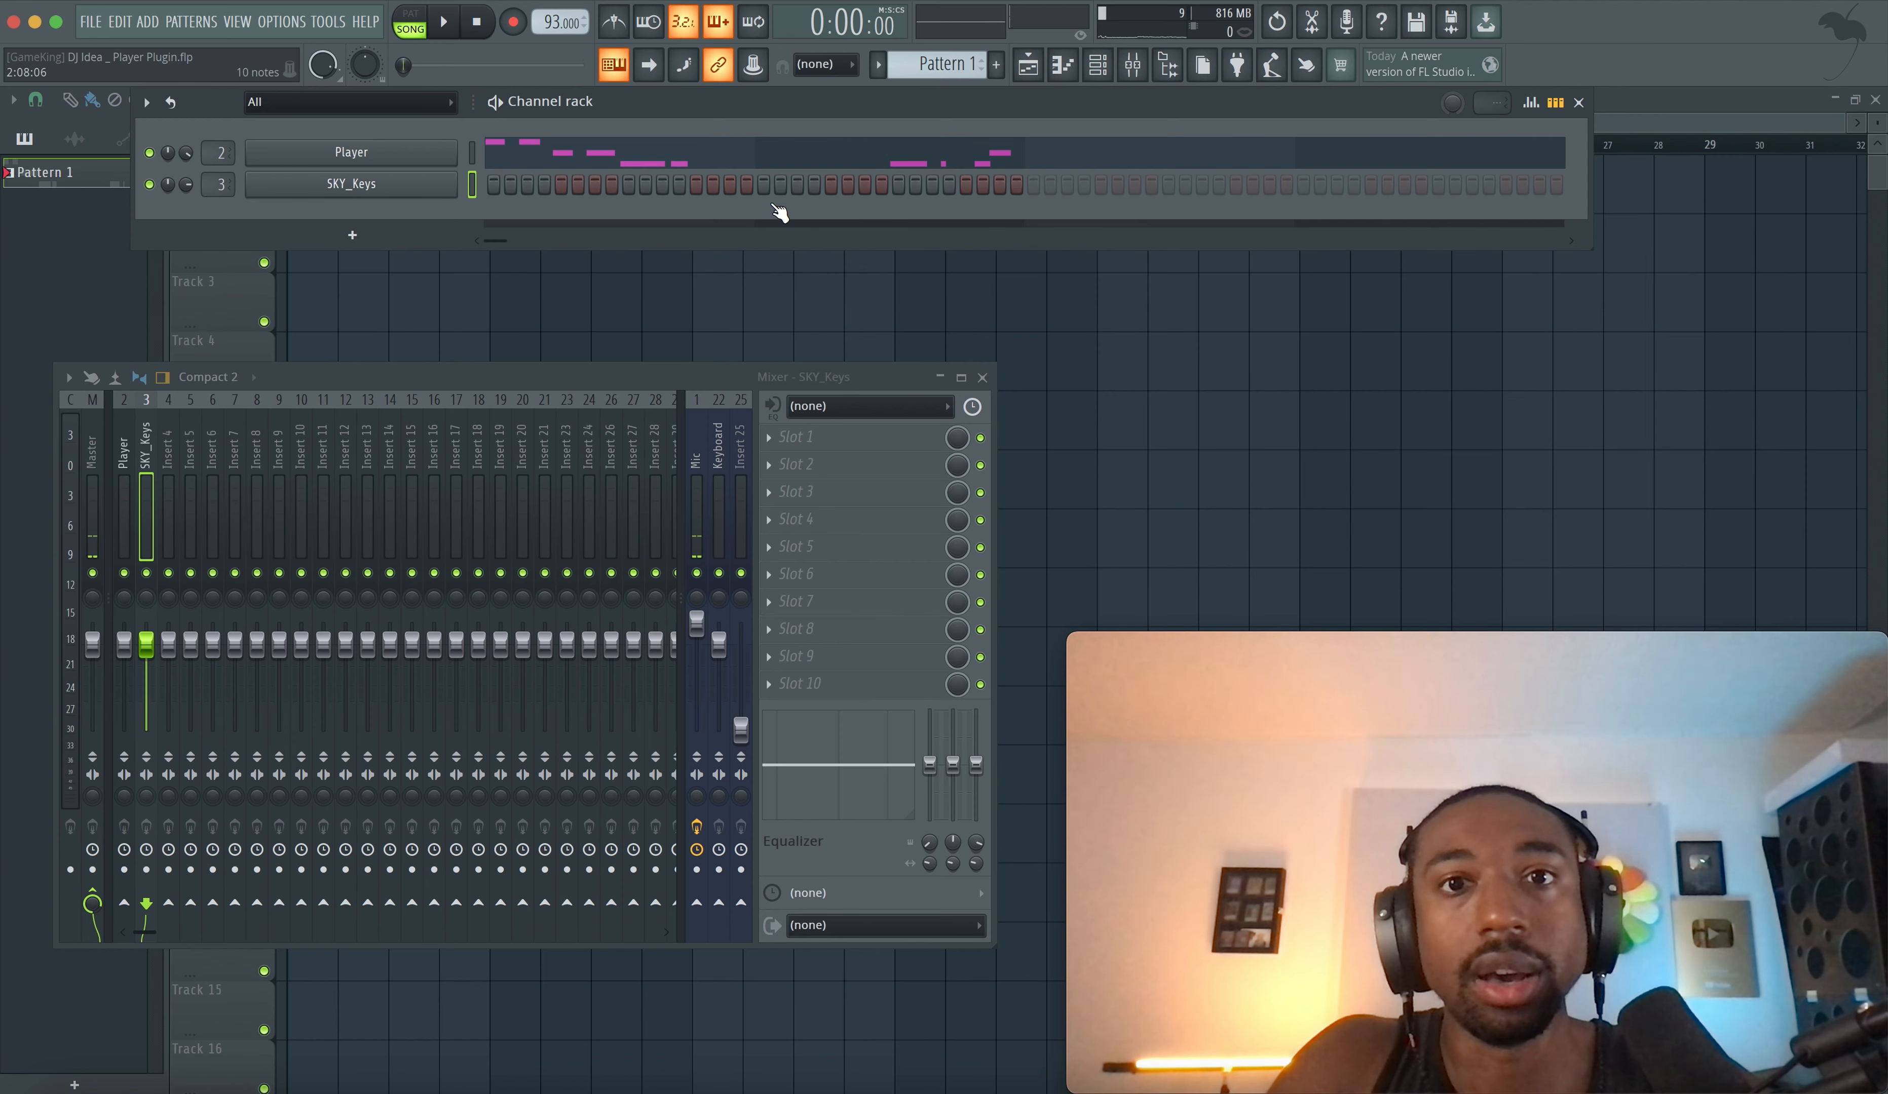
- Make the second Track 1 clip unique as Pattern 2 and replace the fourth clip with Pattern 2
left_click(605, 284)
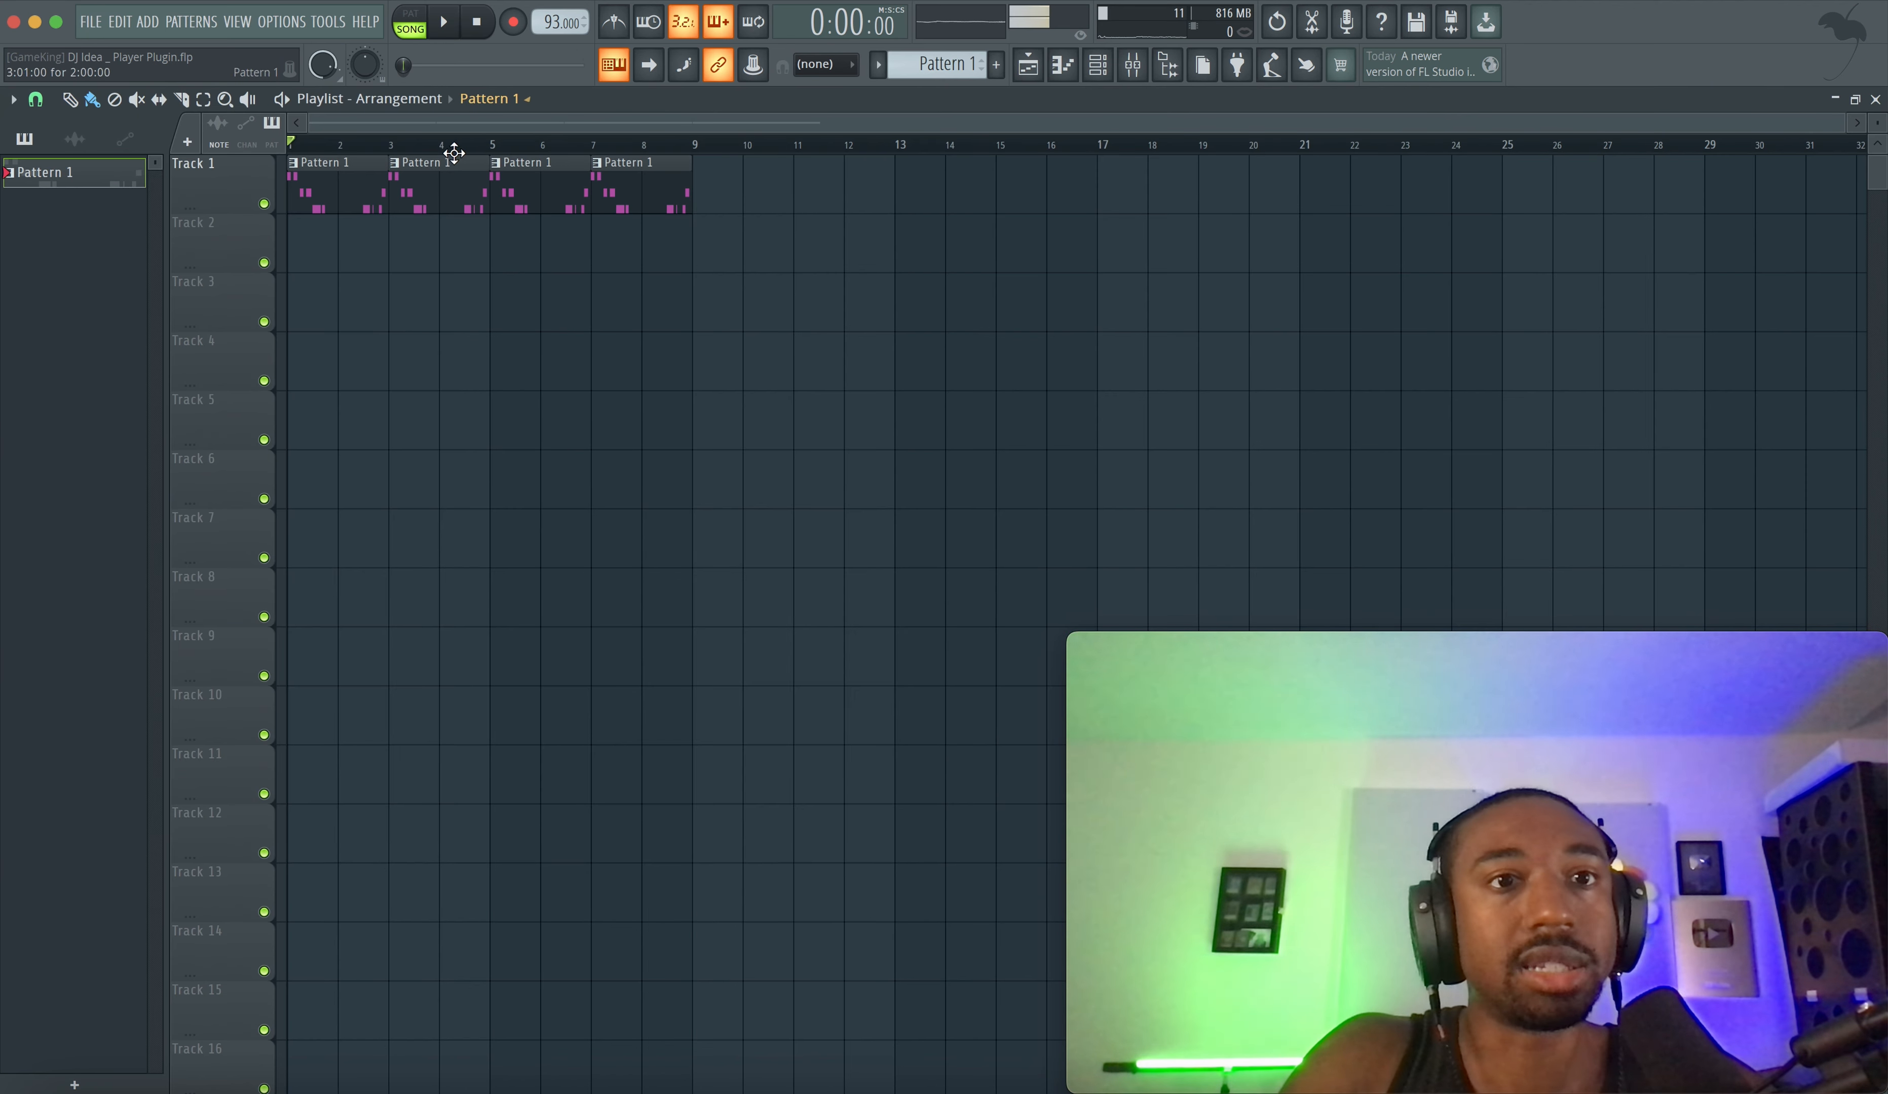
right_click(390, 162)
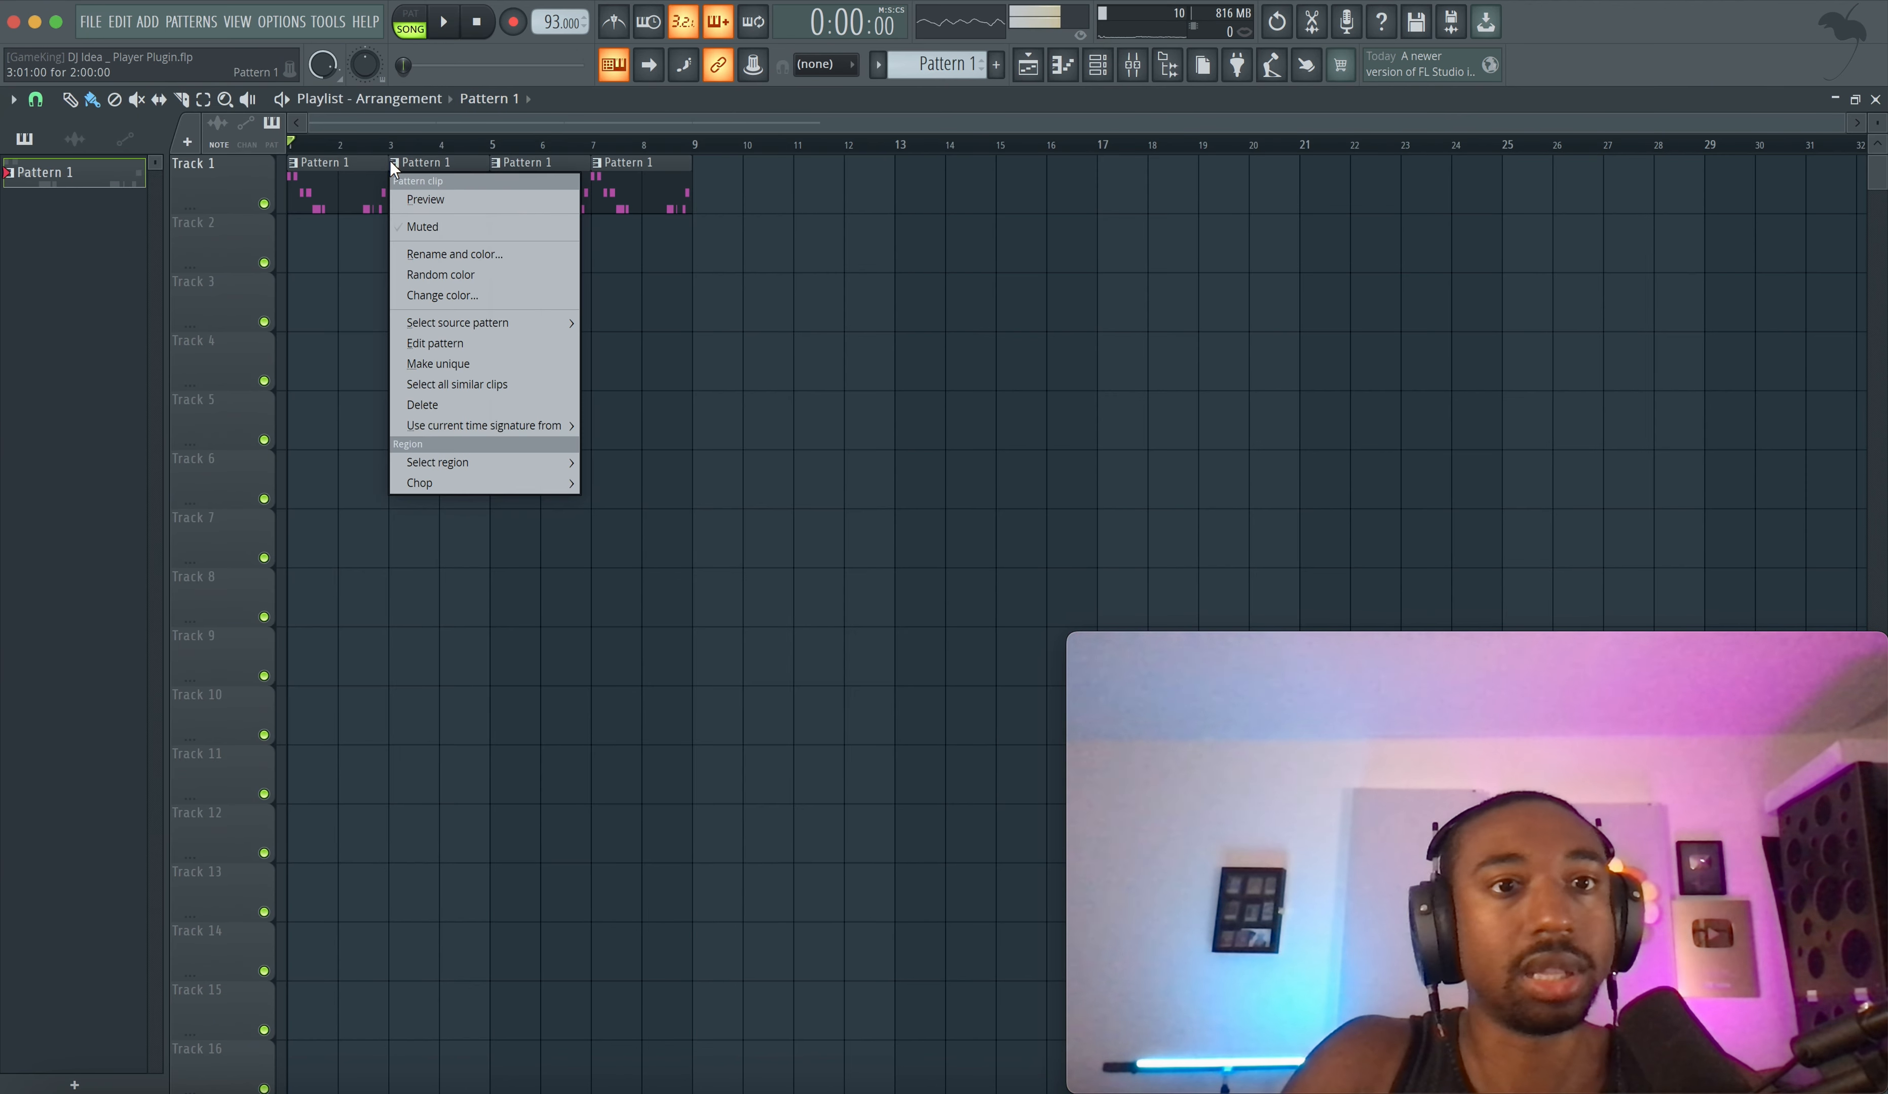
left_click(447, 364)
right_click(676, 201)
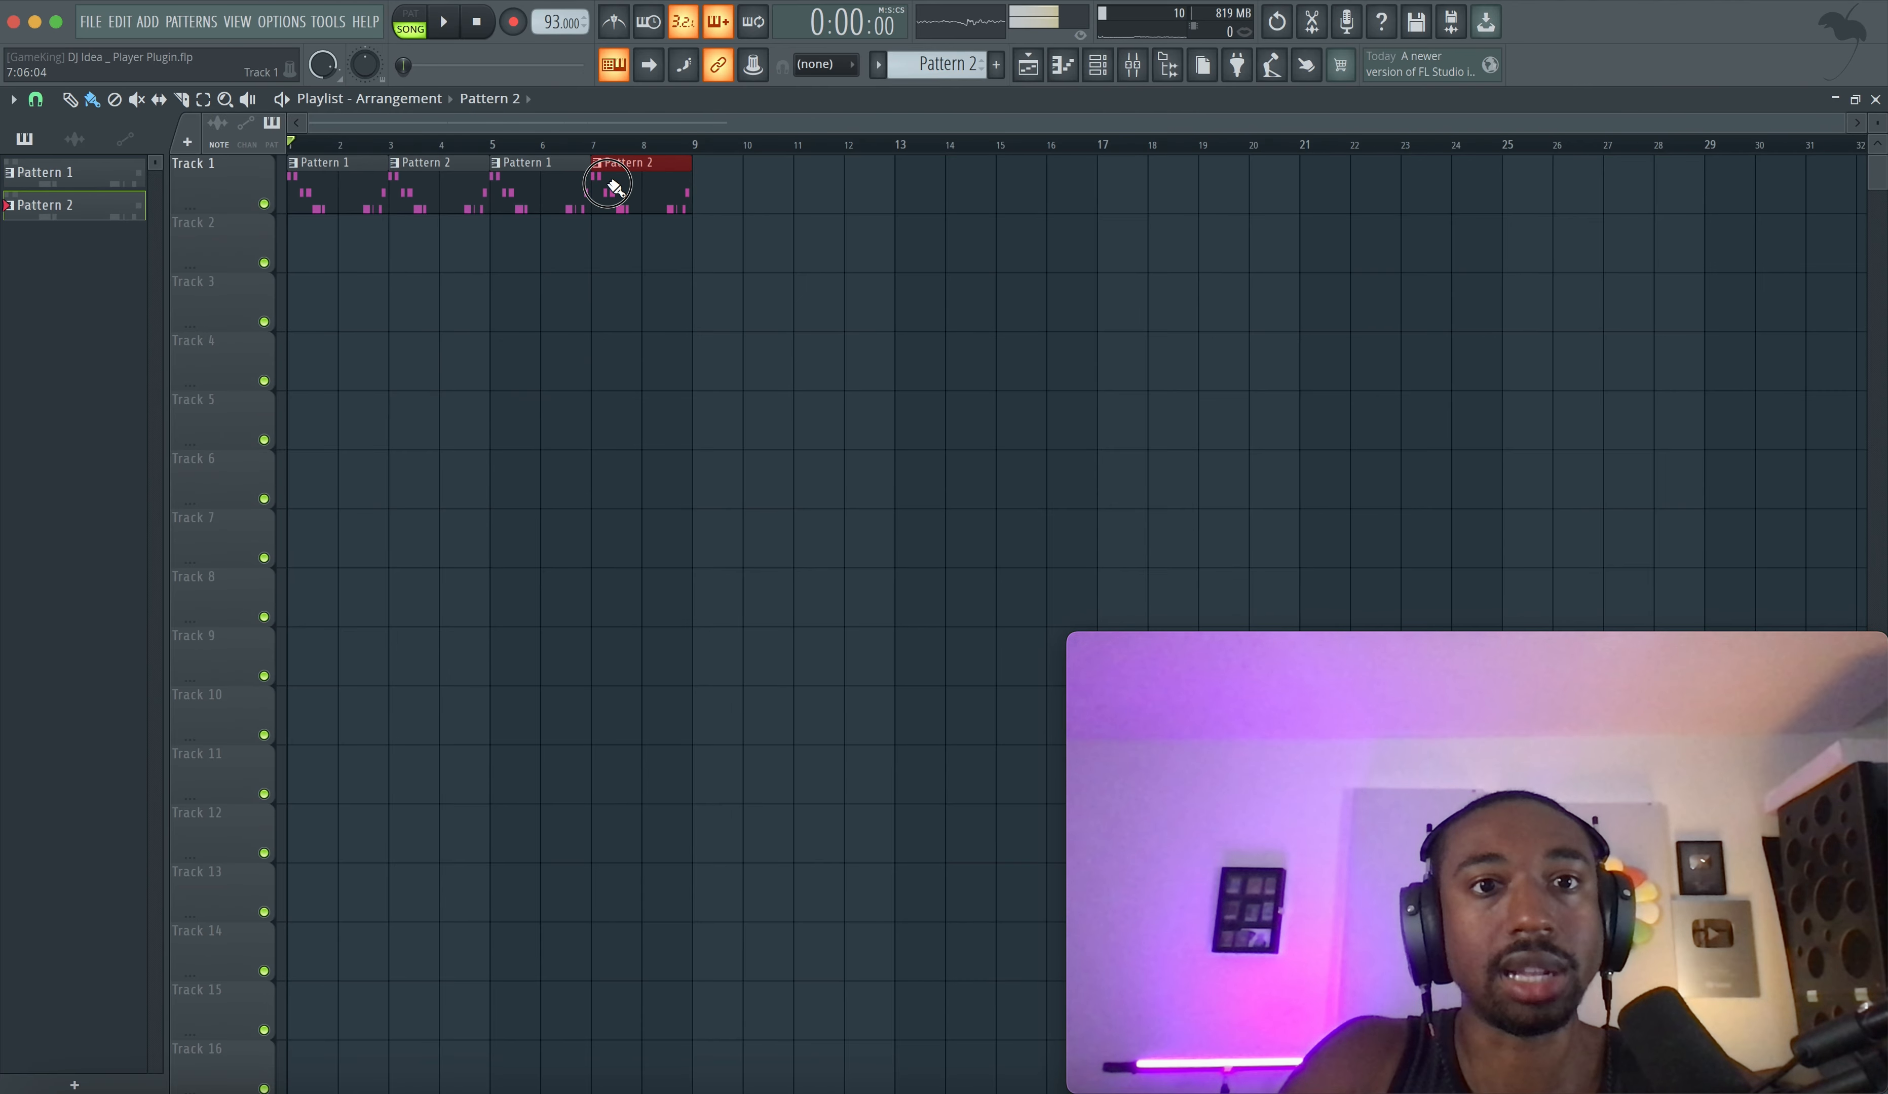
- Transpose the three C5 notes in bar 2 of Pattern 2's Player part up two semitones to D5
left_click(1098, 65)
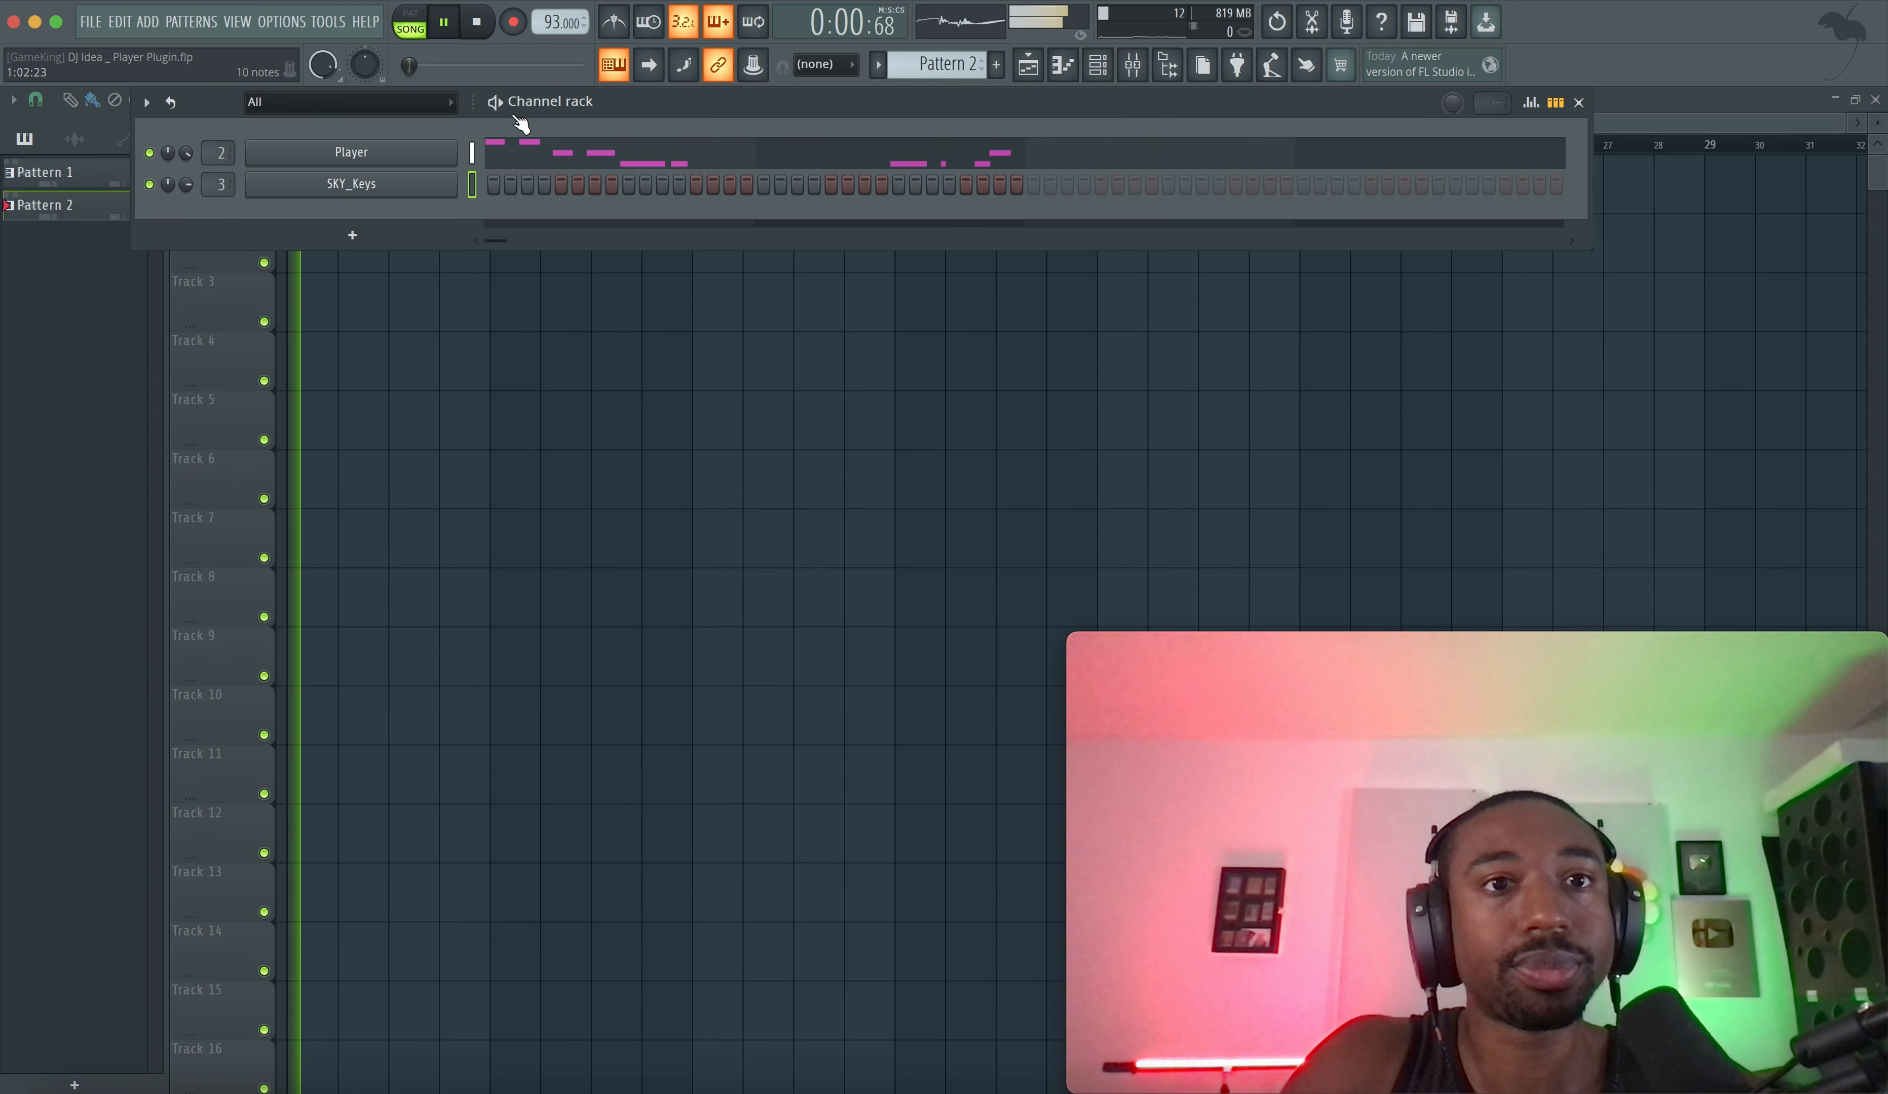
left_click(540, 153)
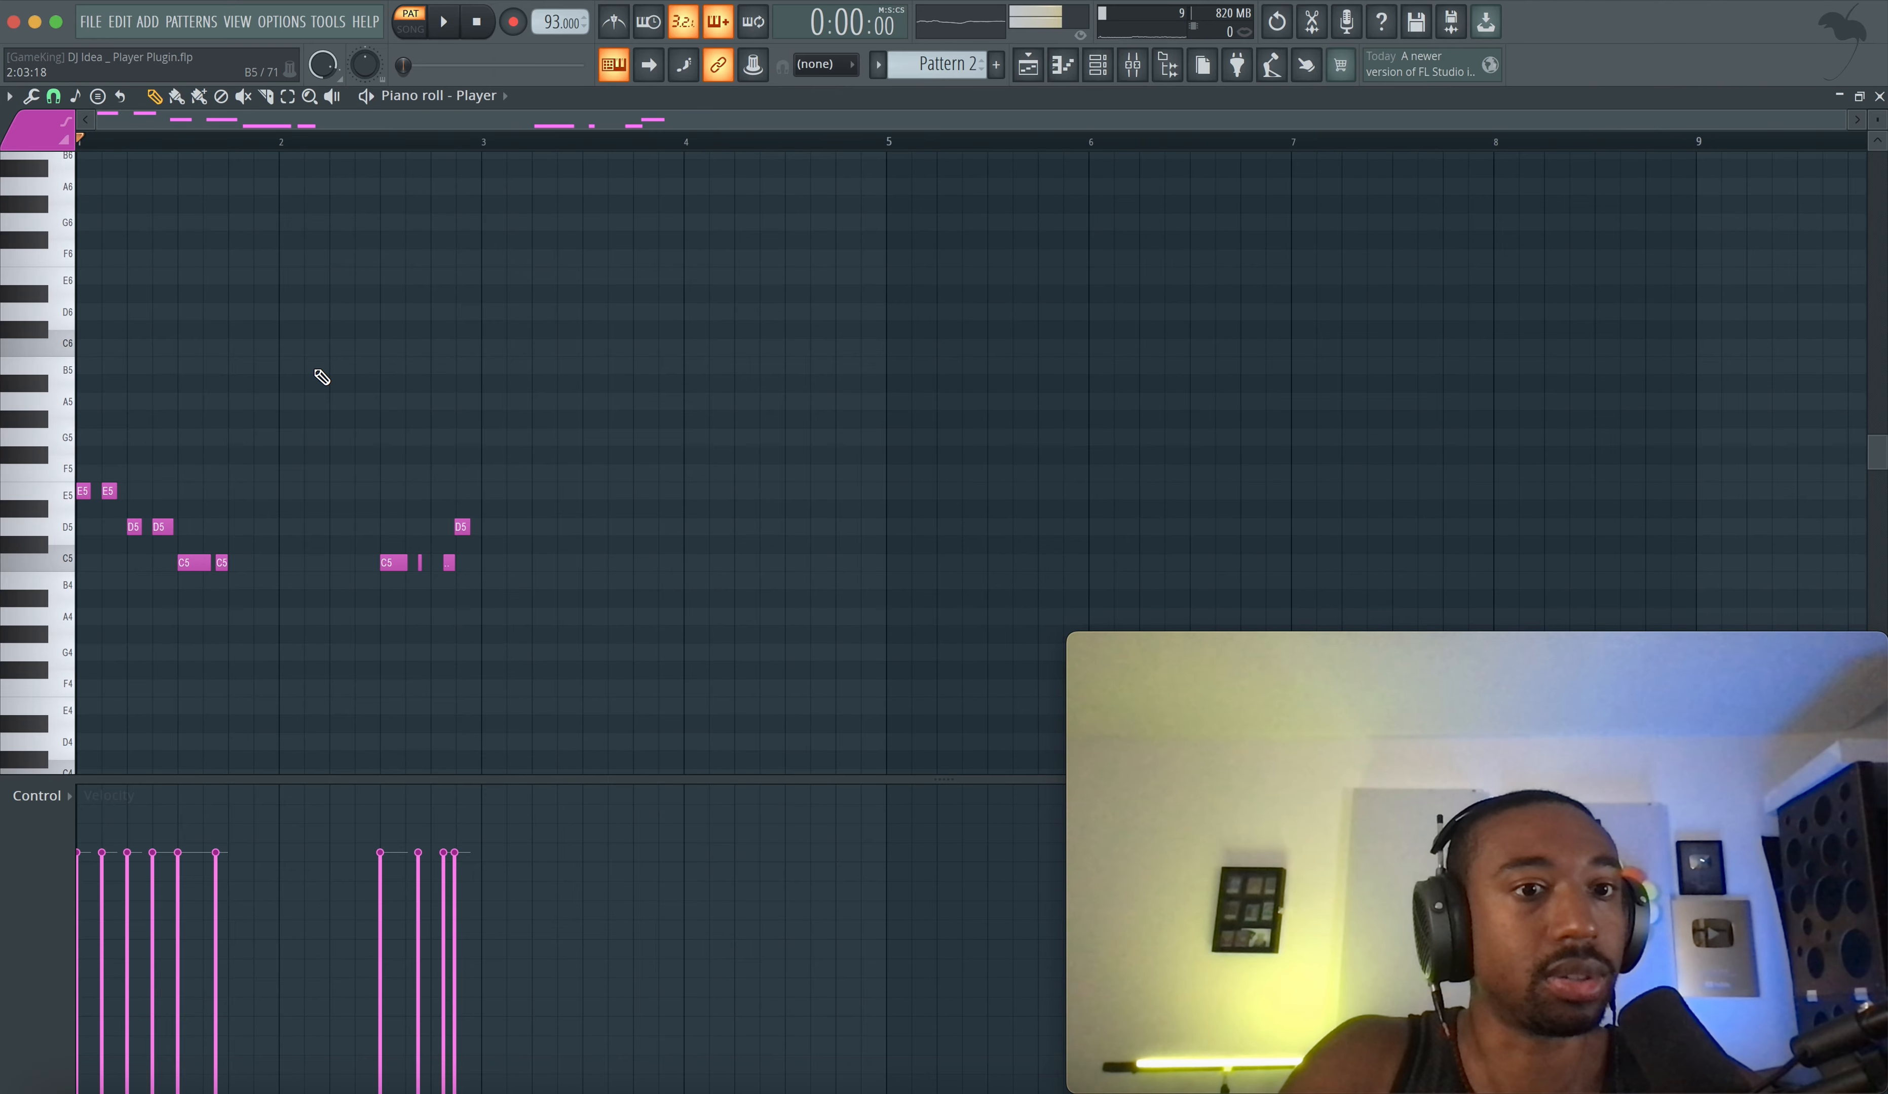
key("space")
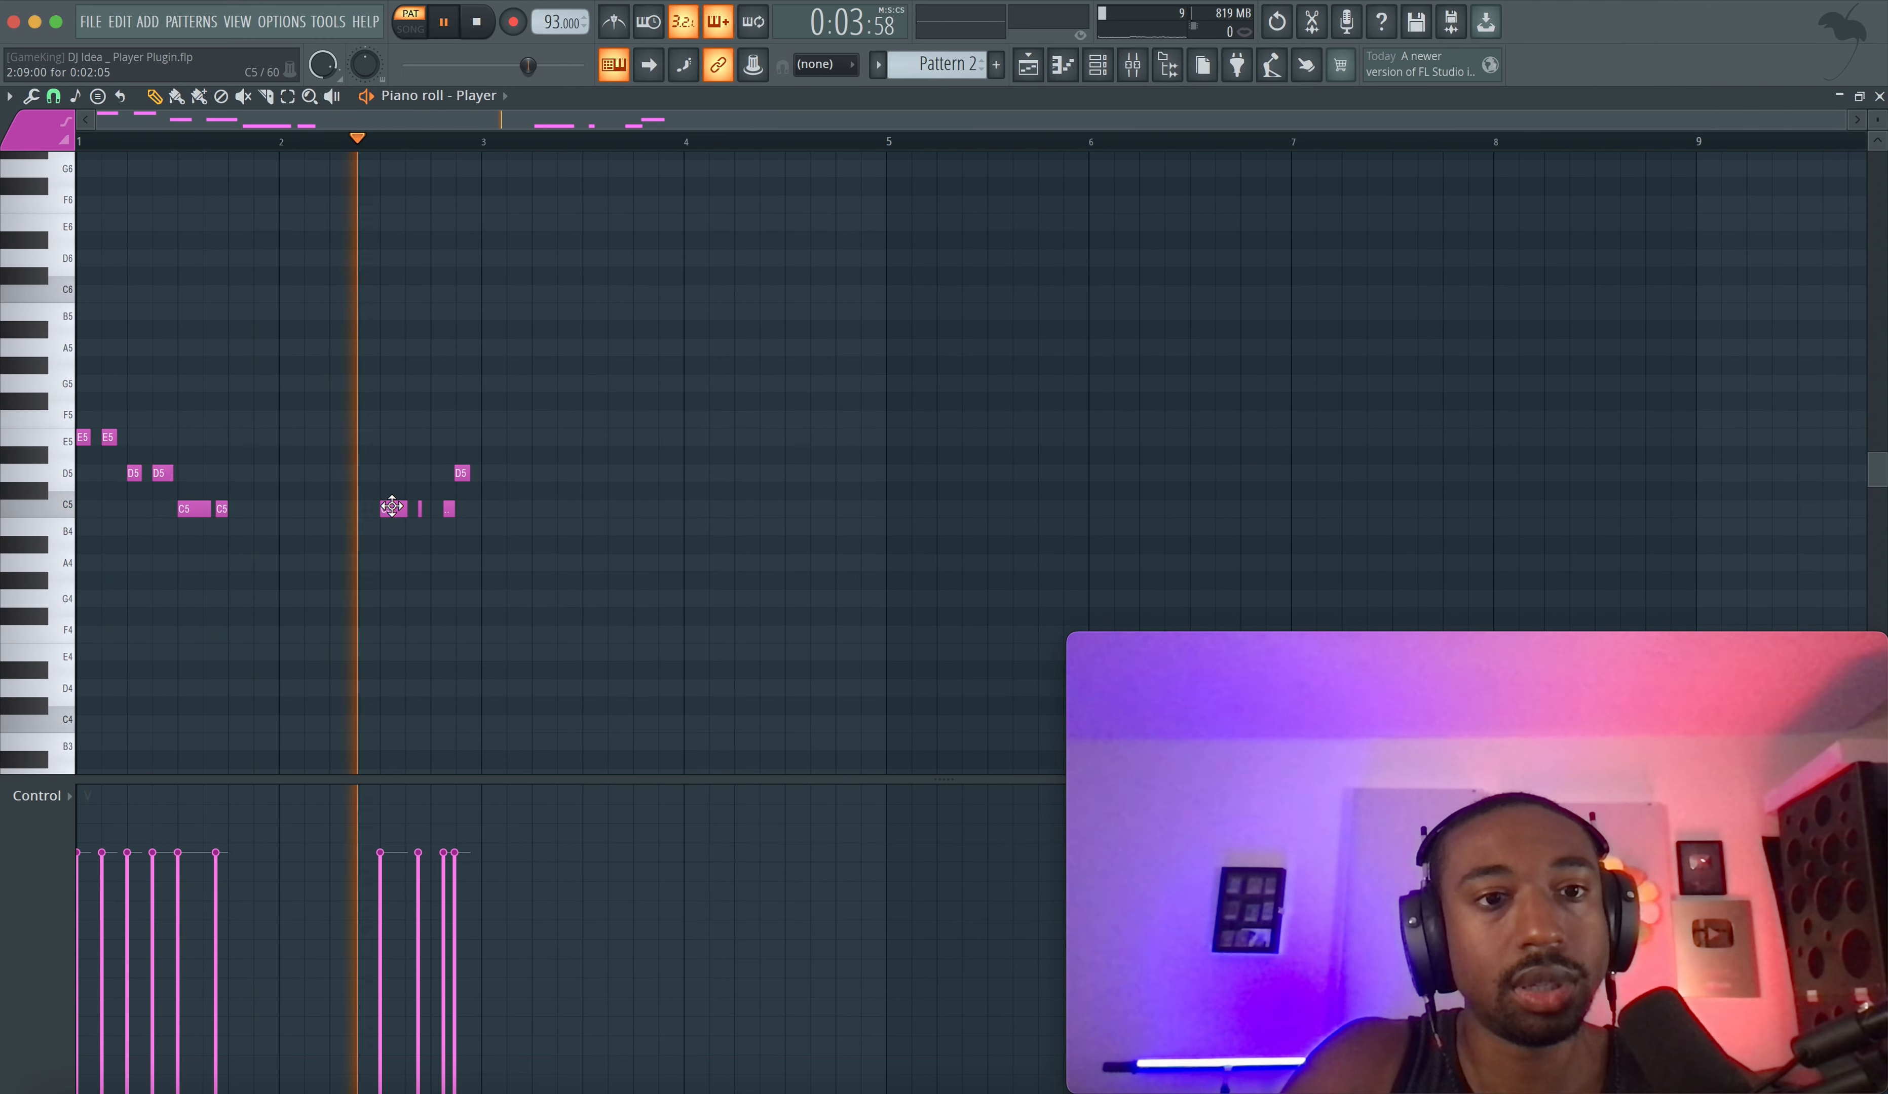
left_click_drag(385, 510, 466, 510)
key("space")
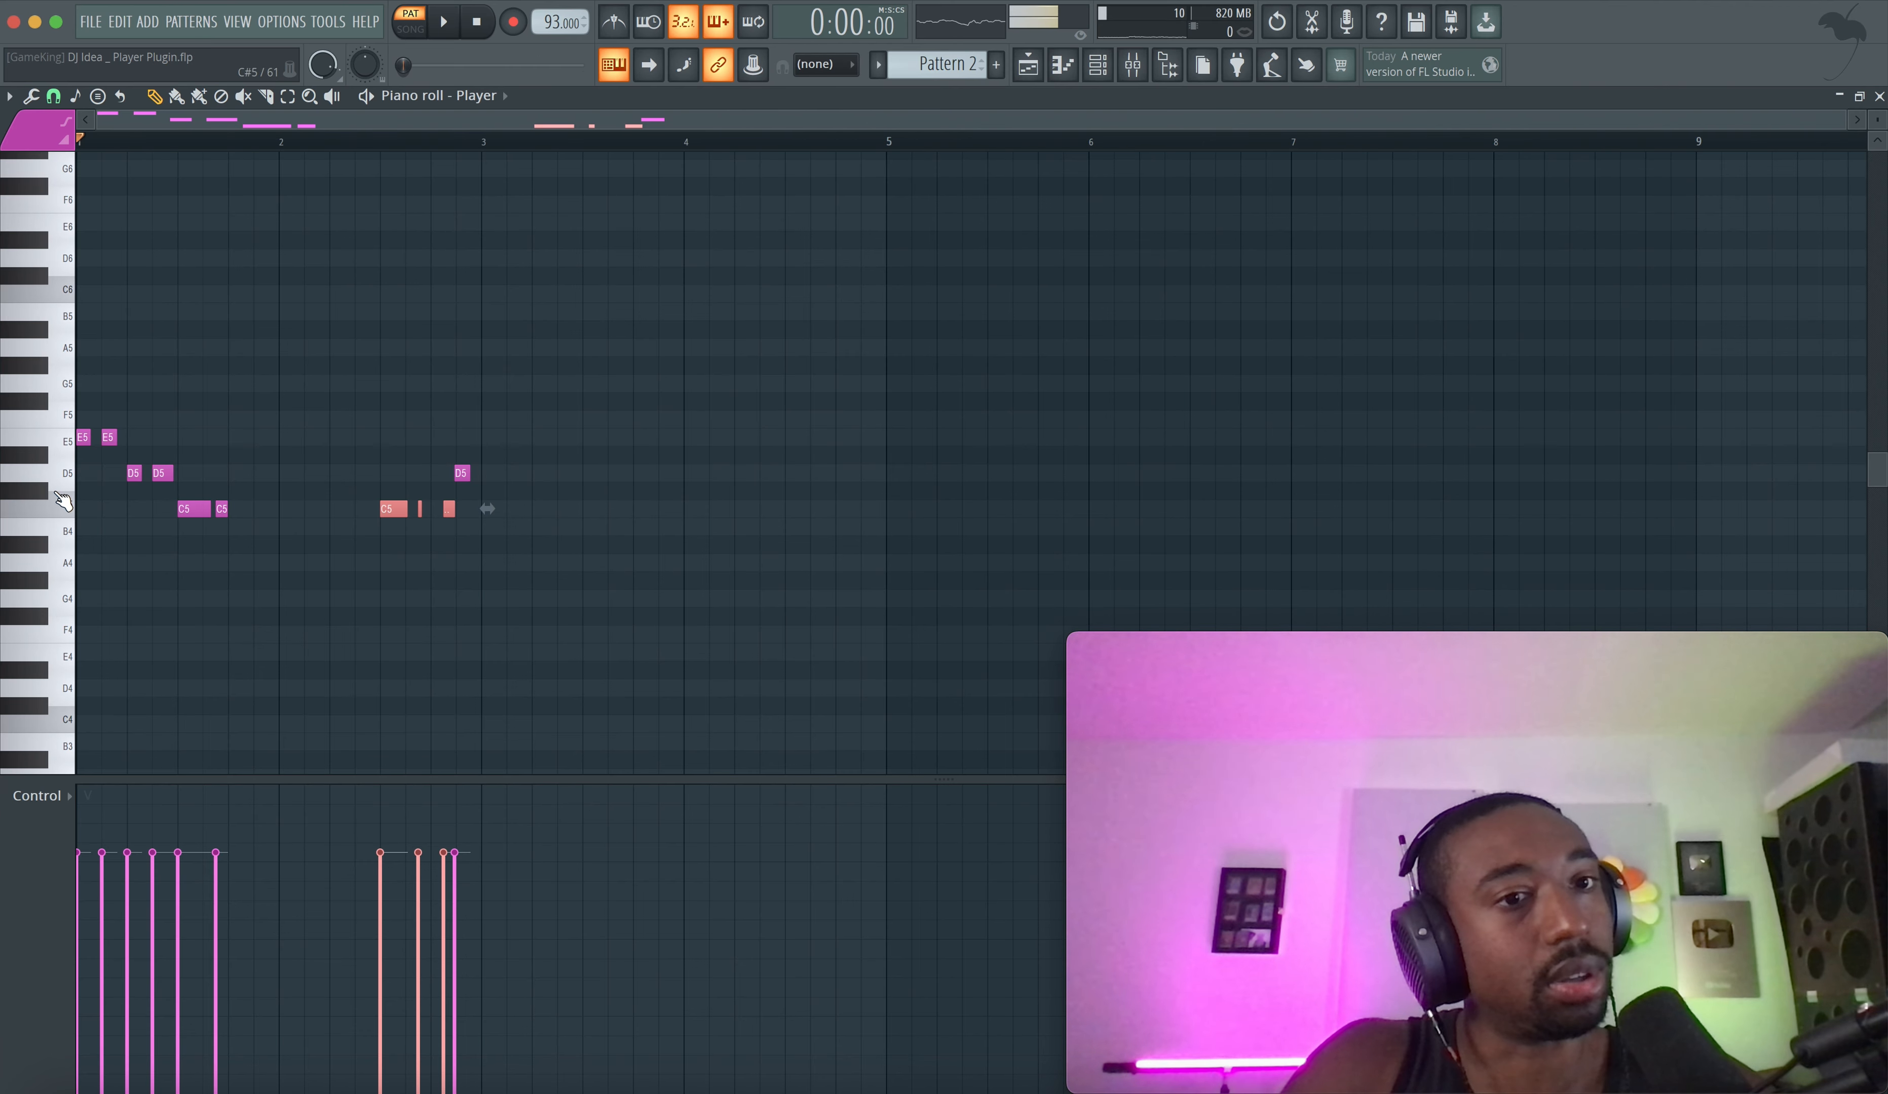
left_click(33, 492)
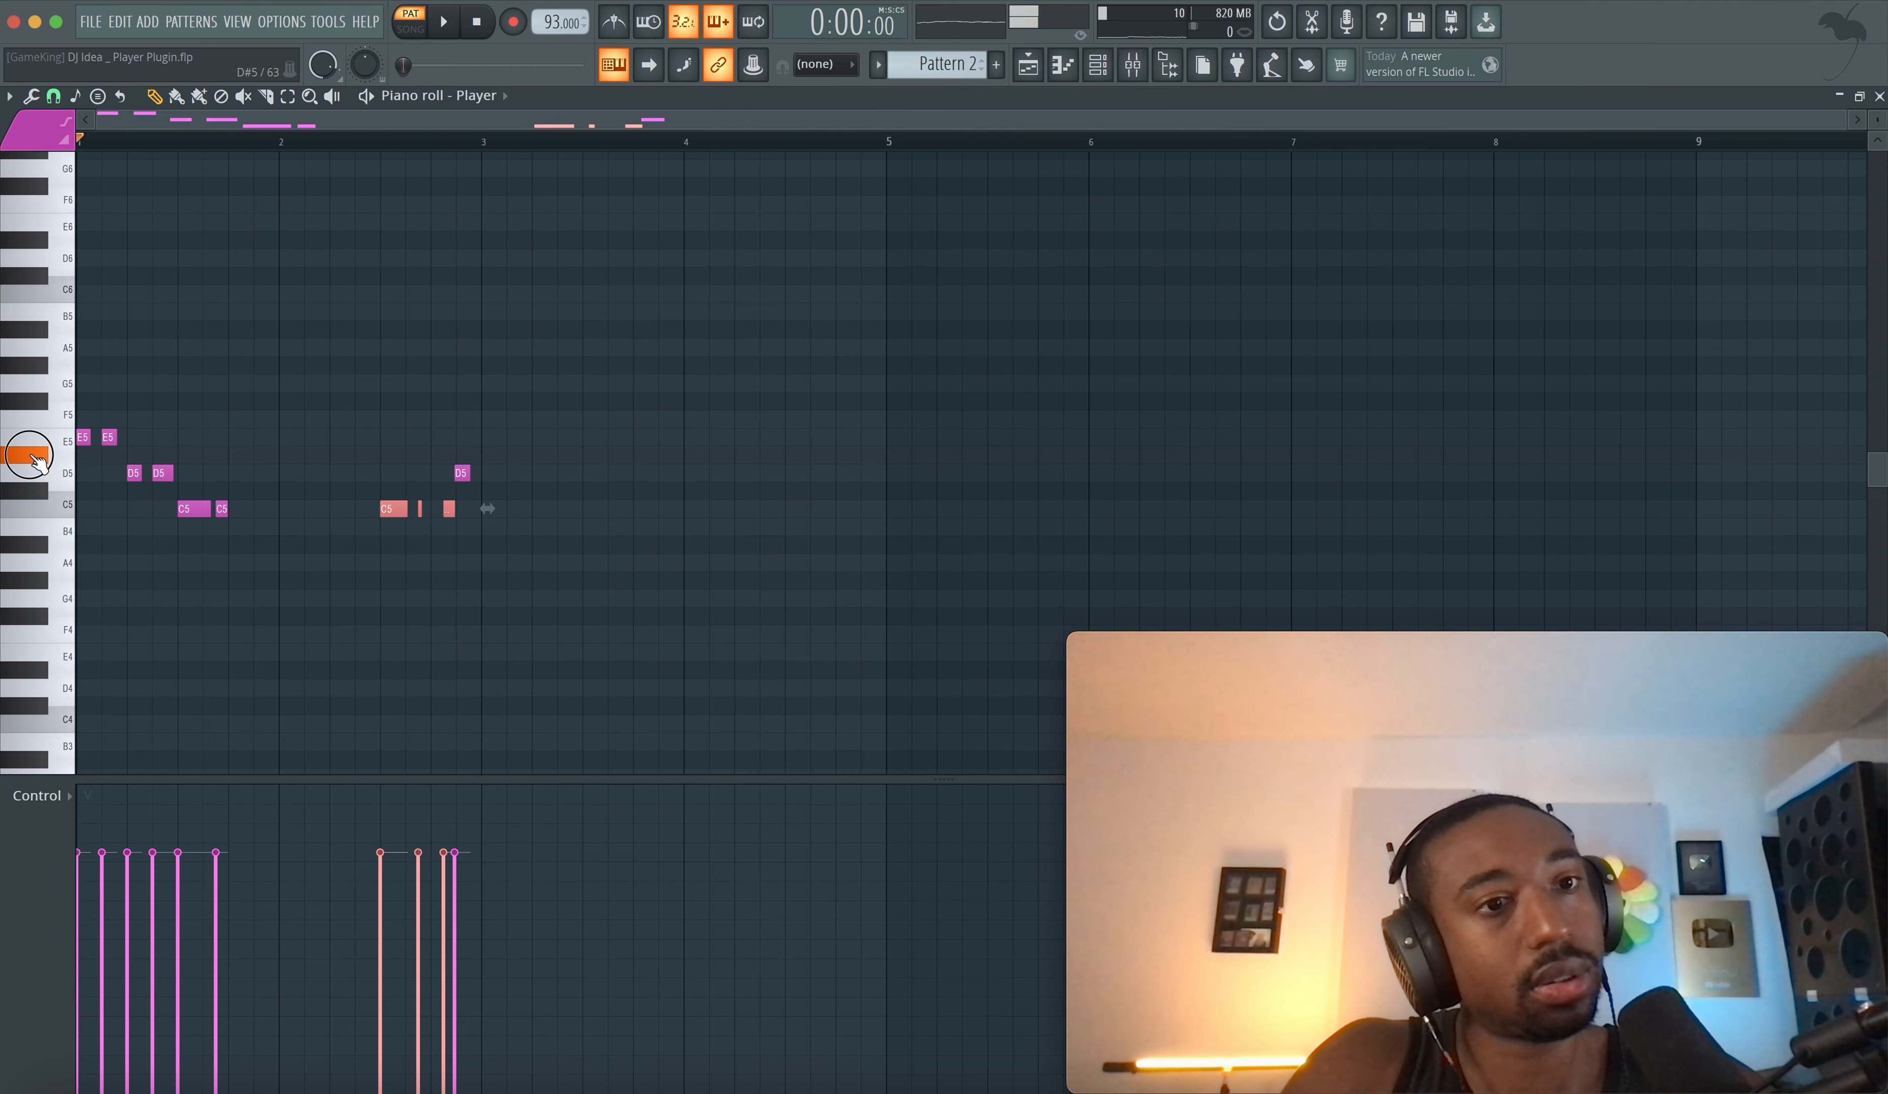
key("shift+Up")
key("shift+Up")
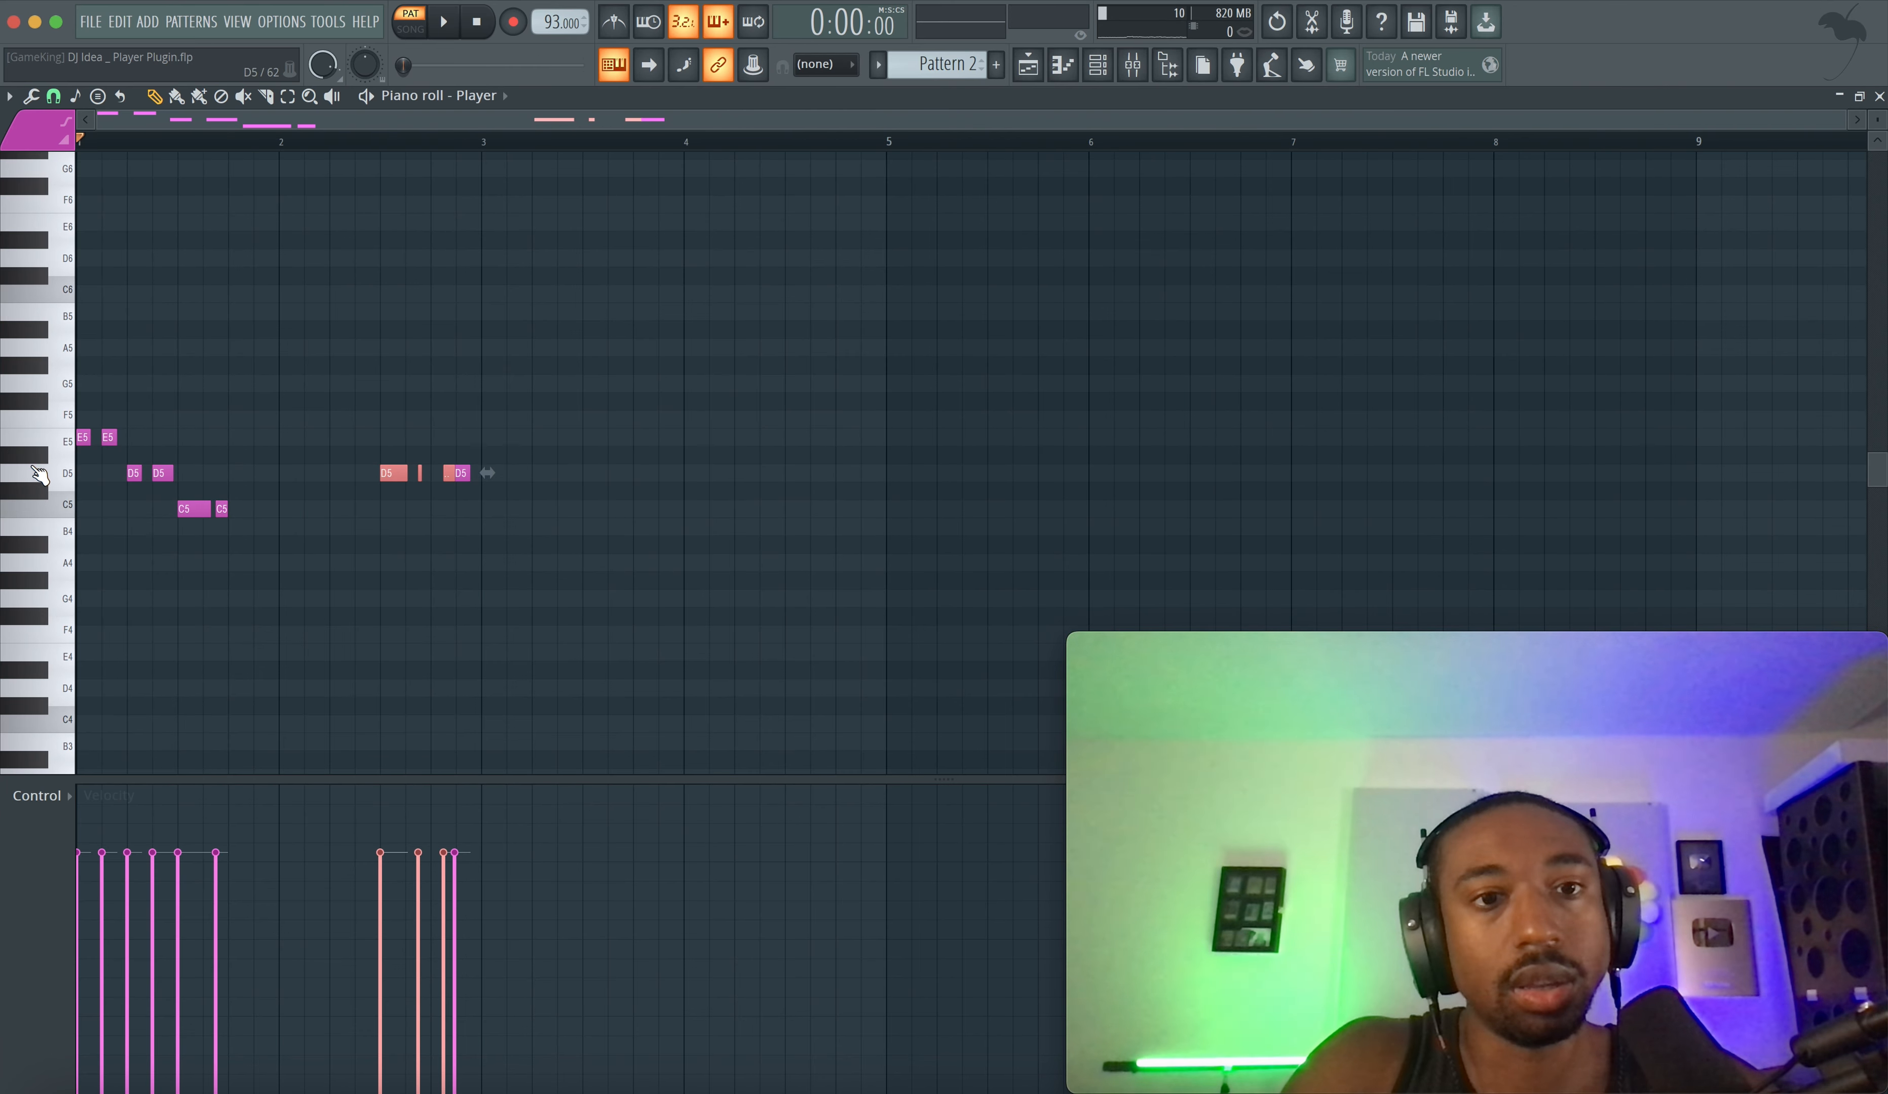
- Play back Pattern 2 to check the transposed notes, clear their selection and stop playback
key("space")
right_click(393, 508)
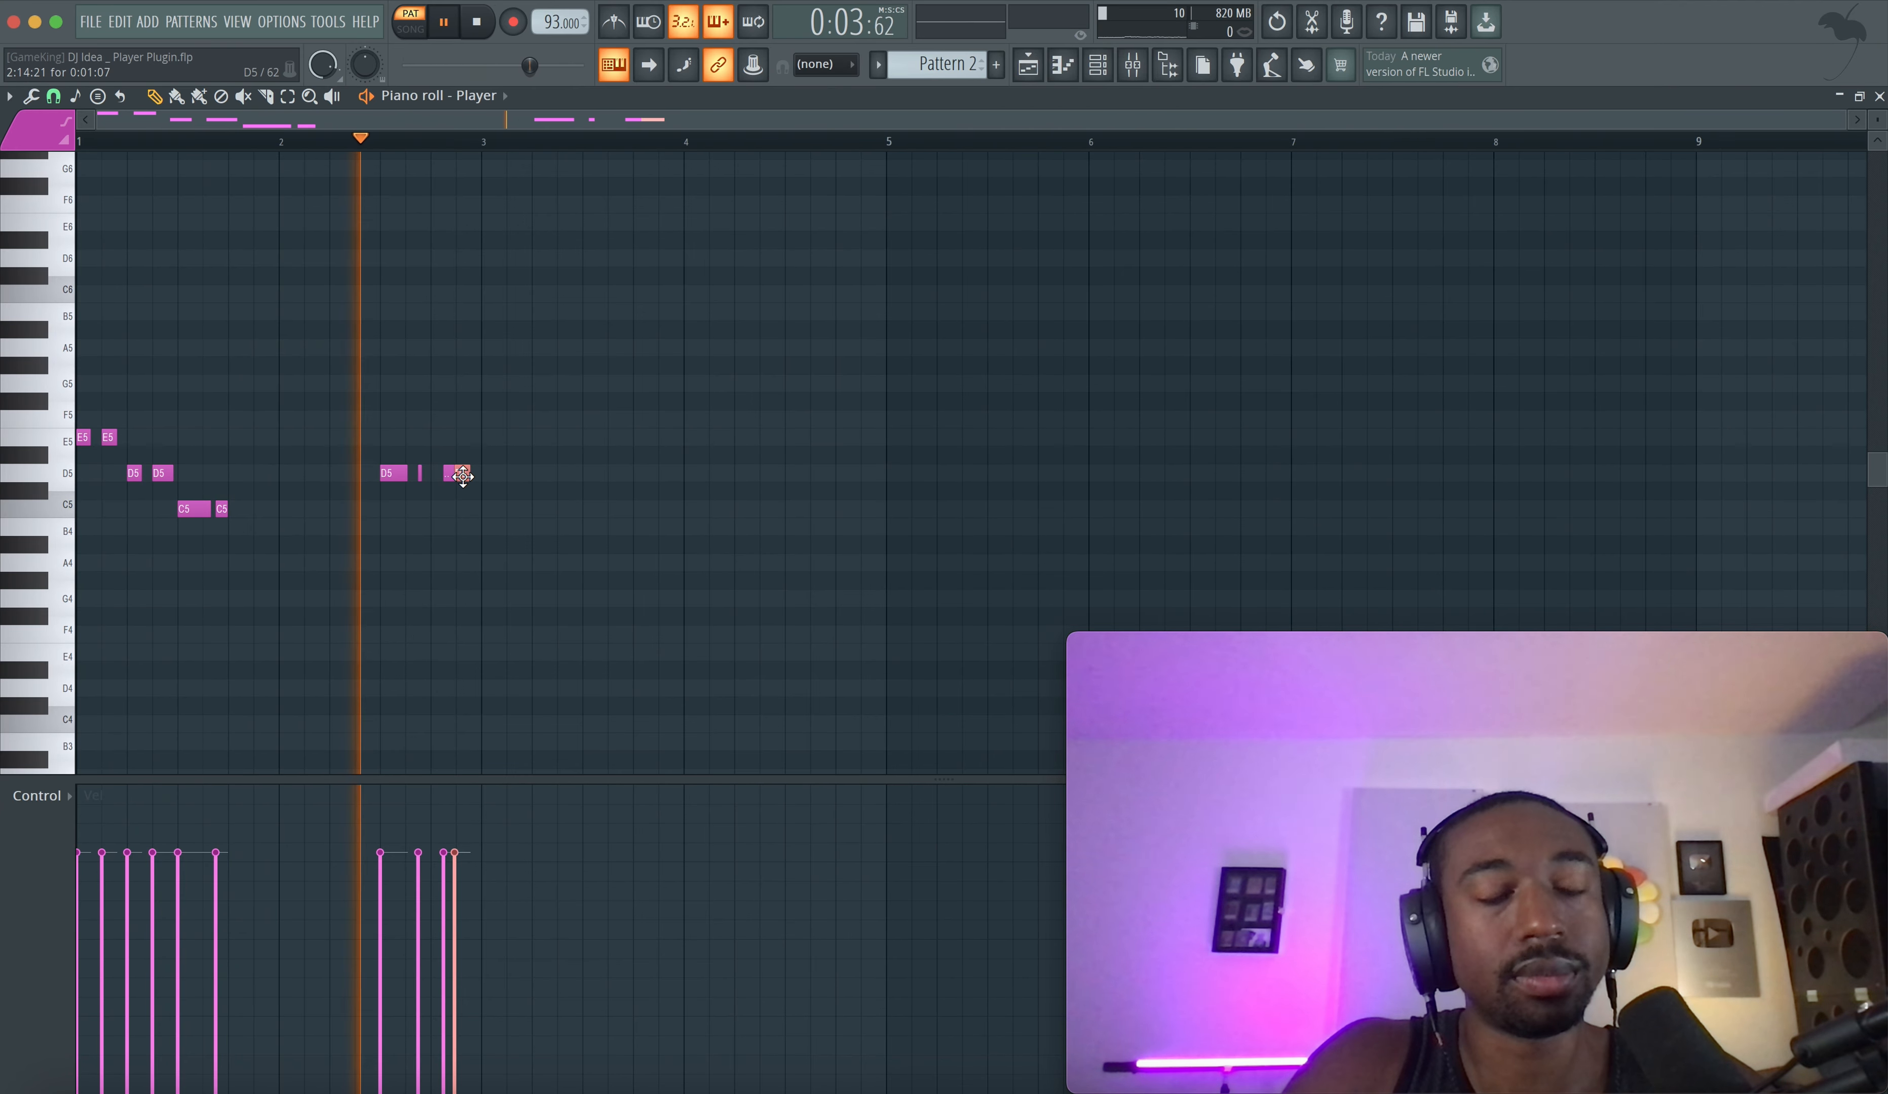
key("space")
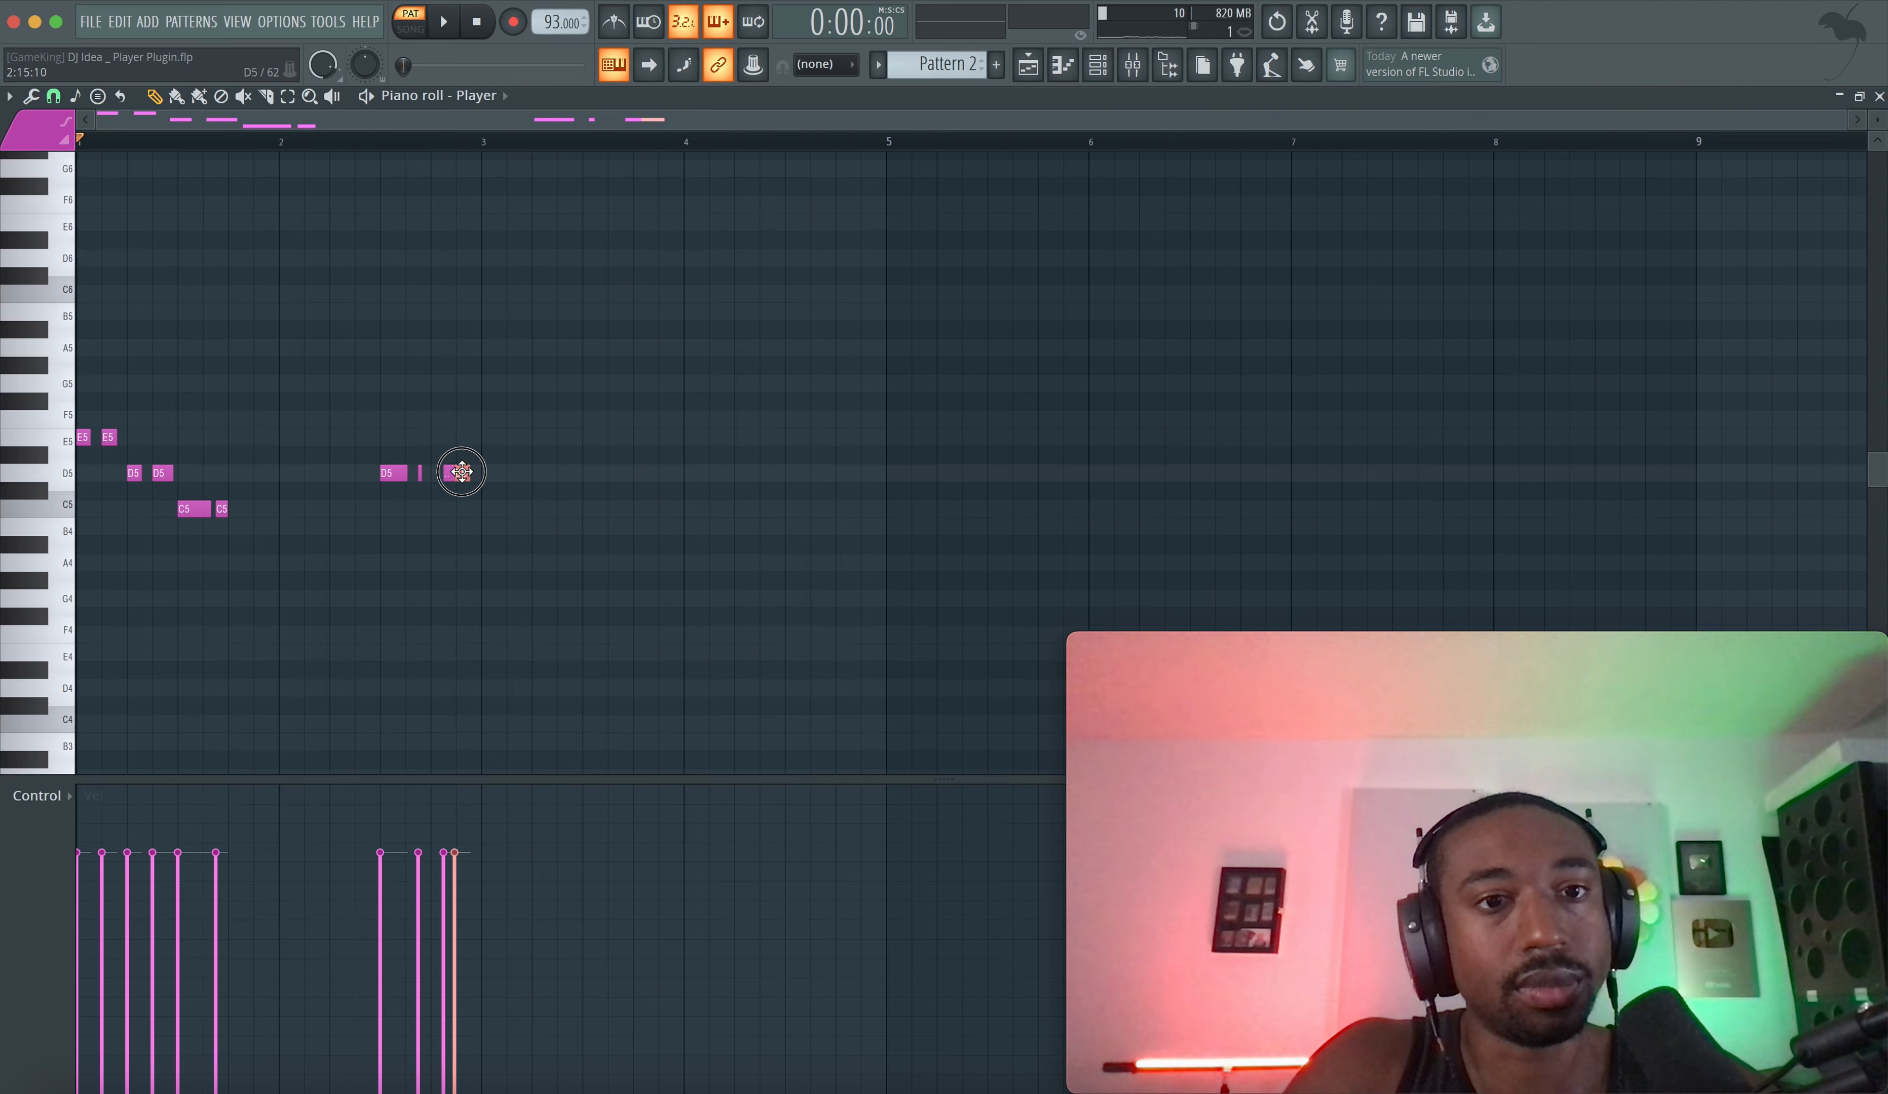
- Raise the last note of Pattern 2's Player part to D#5, shorten the D5 note just before it, and audition the change
left_click_drag(462, 472, 461, 452)
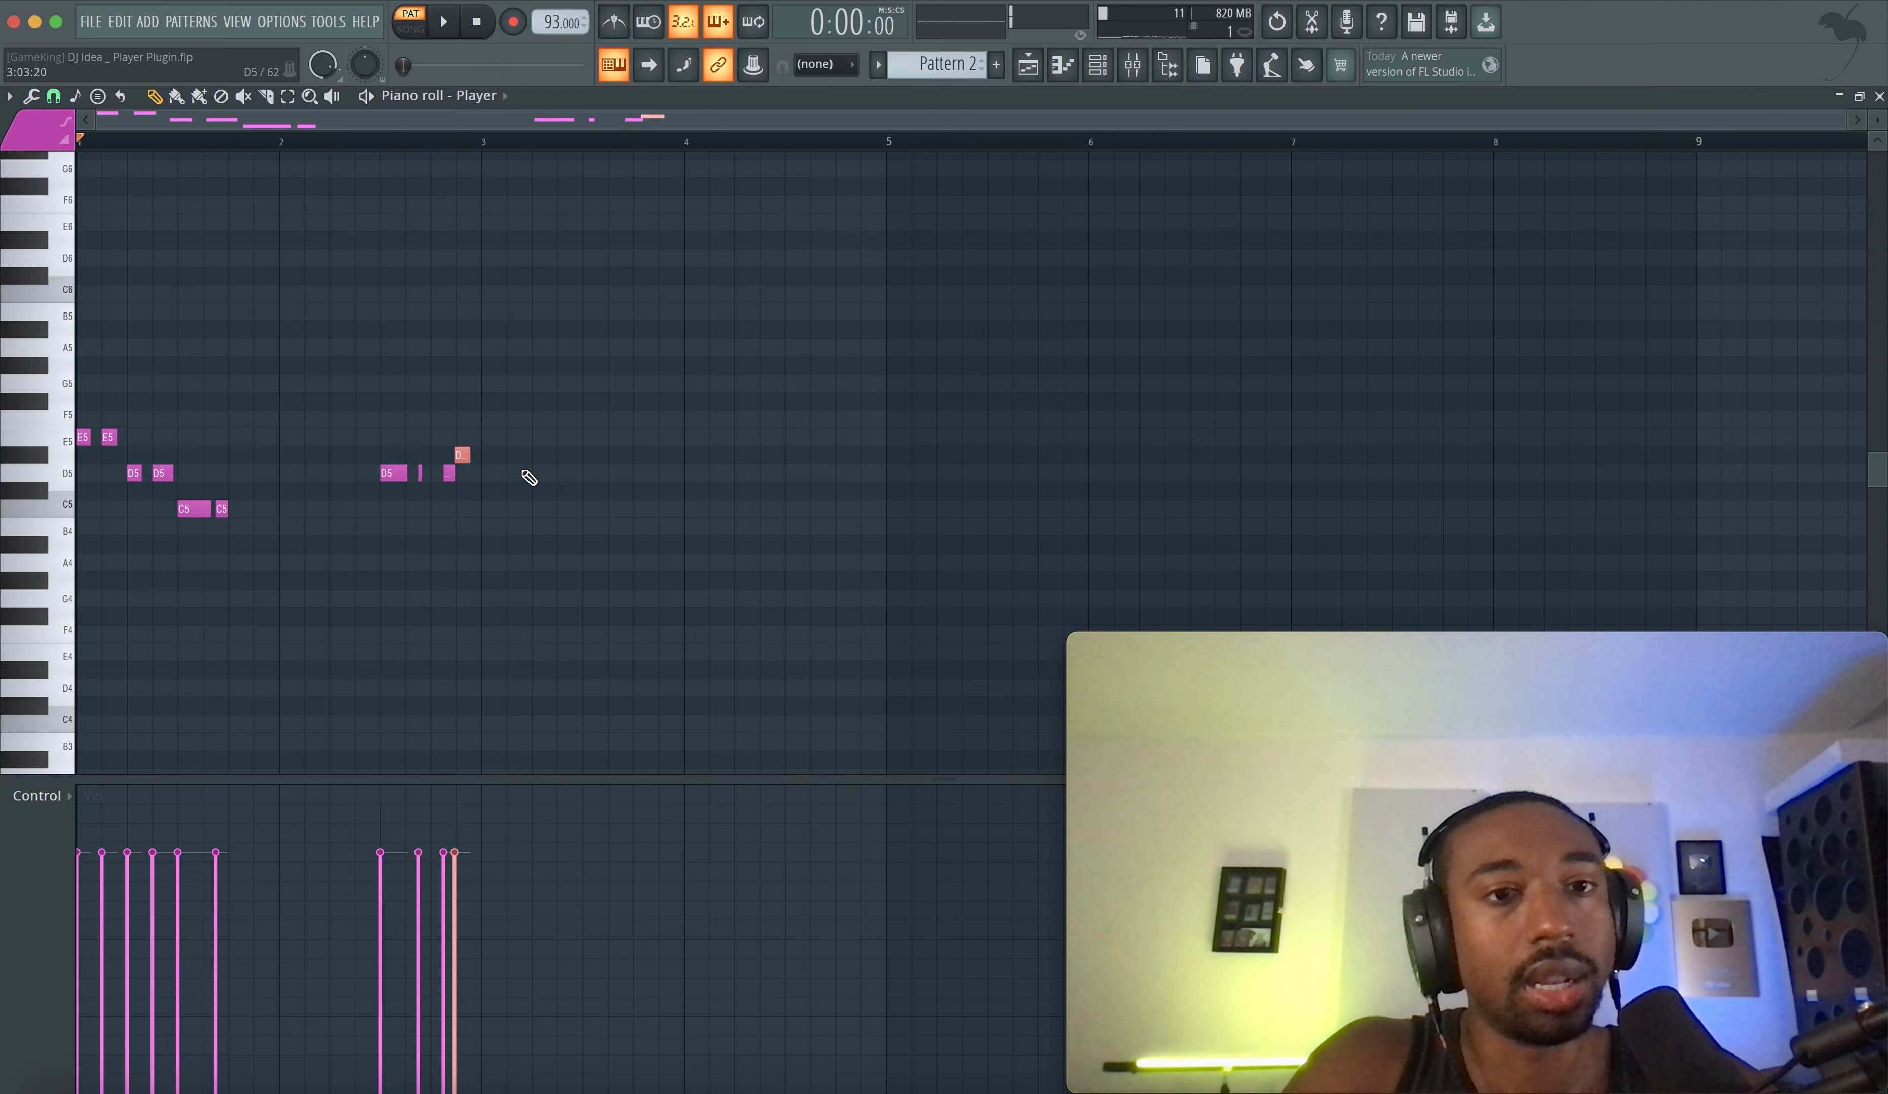
scroll(449, 471, "up", 5, "ctrl")
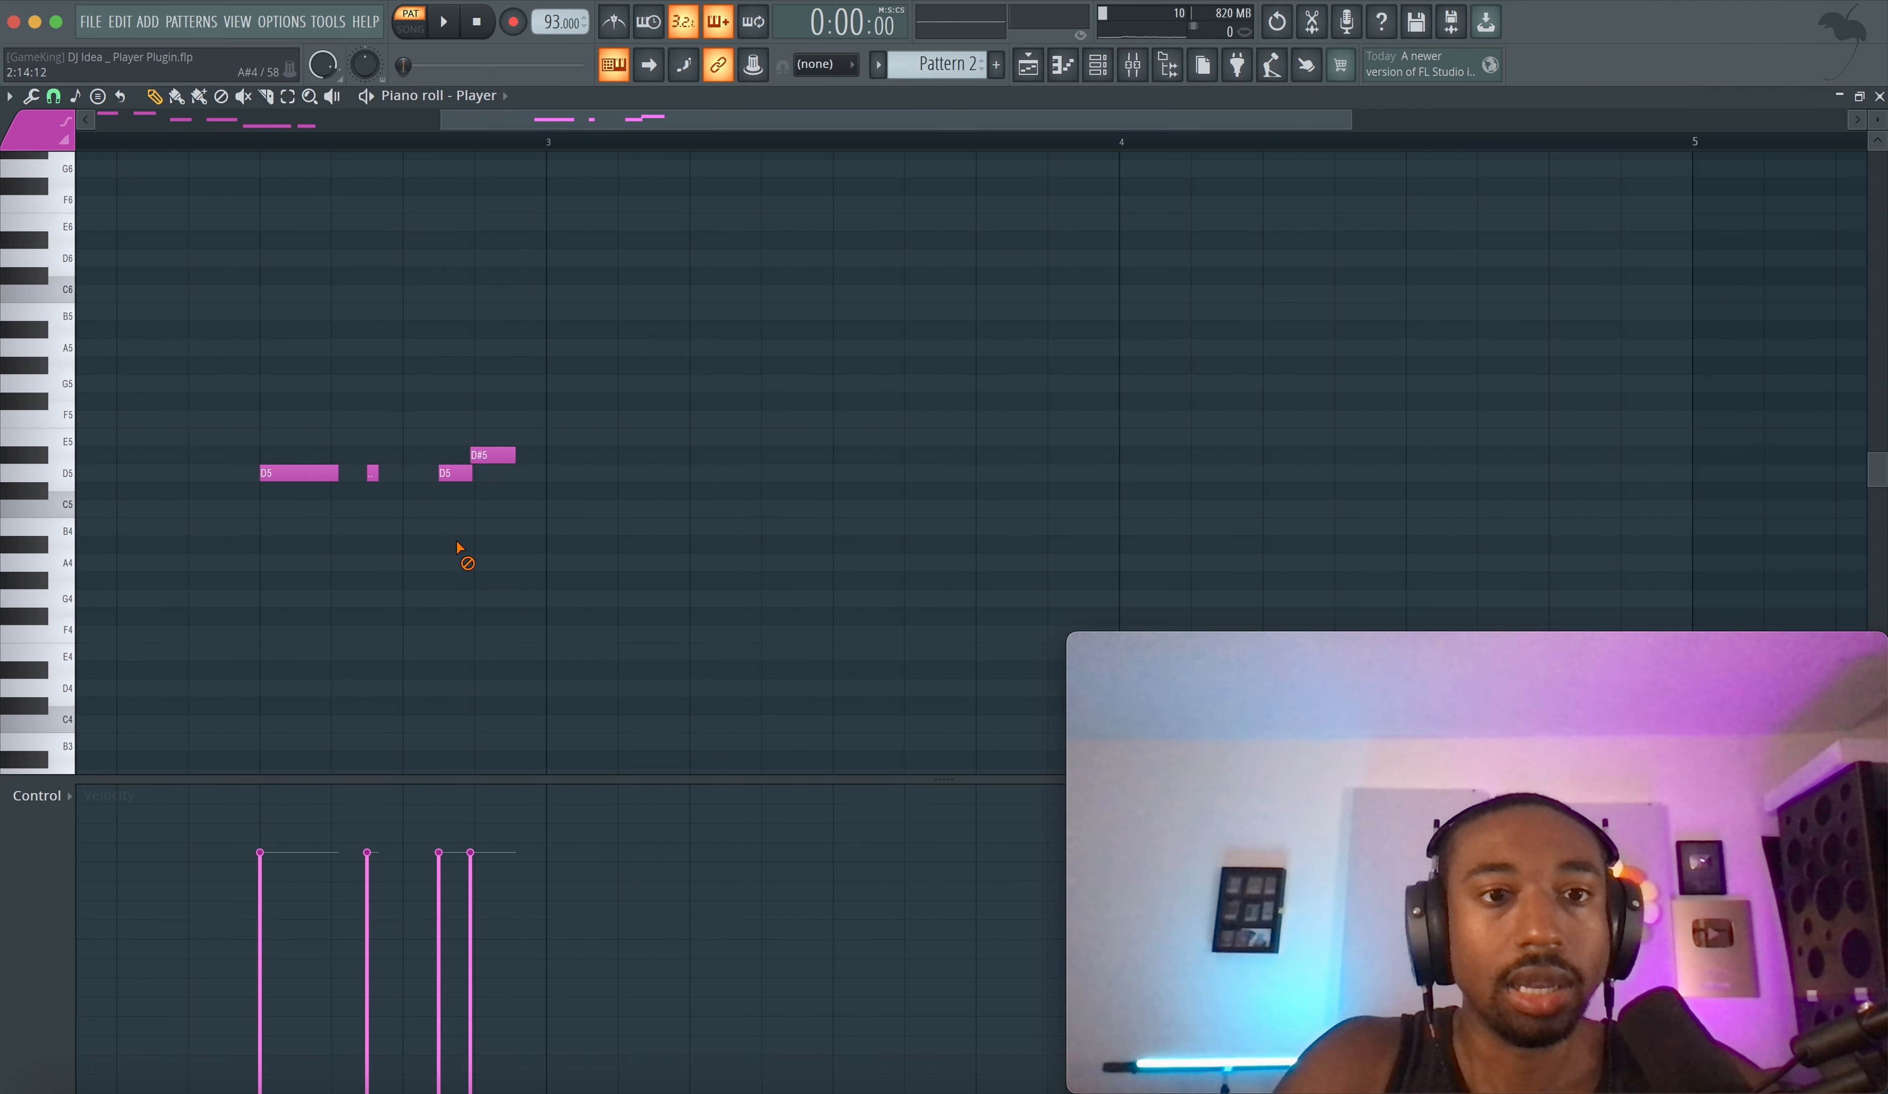
scroll(460, 548, "down", 3, "ctrl")
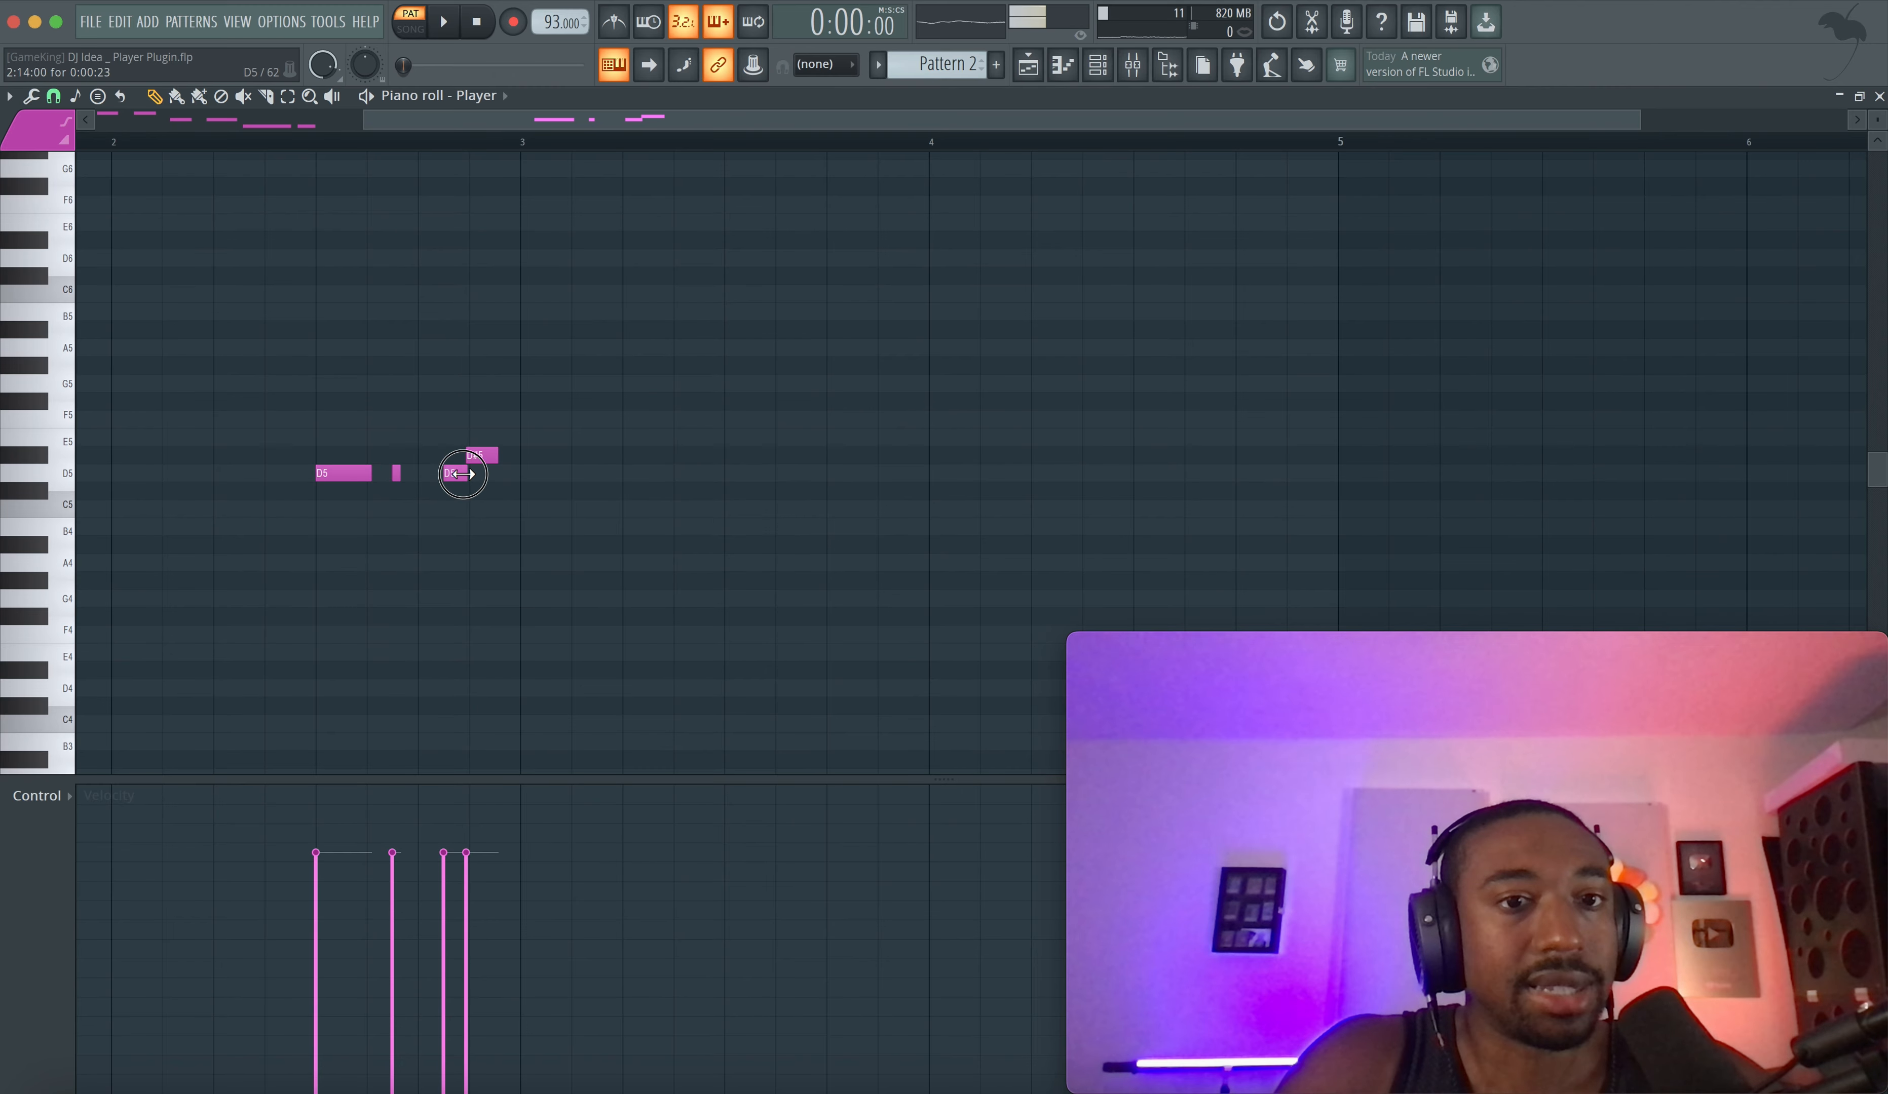
mouse_move(461, 474)
left_mouse_down()
mouse_move(447, 451)
mouse_move(443, 474)
left_mouse_up()
left_click(443, 505, "super")
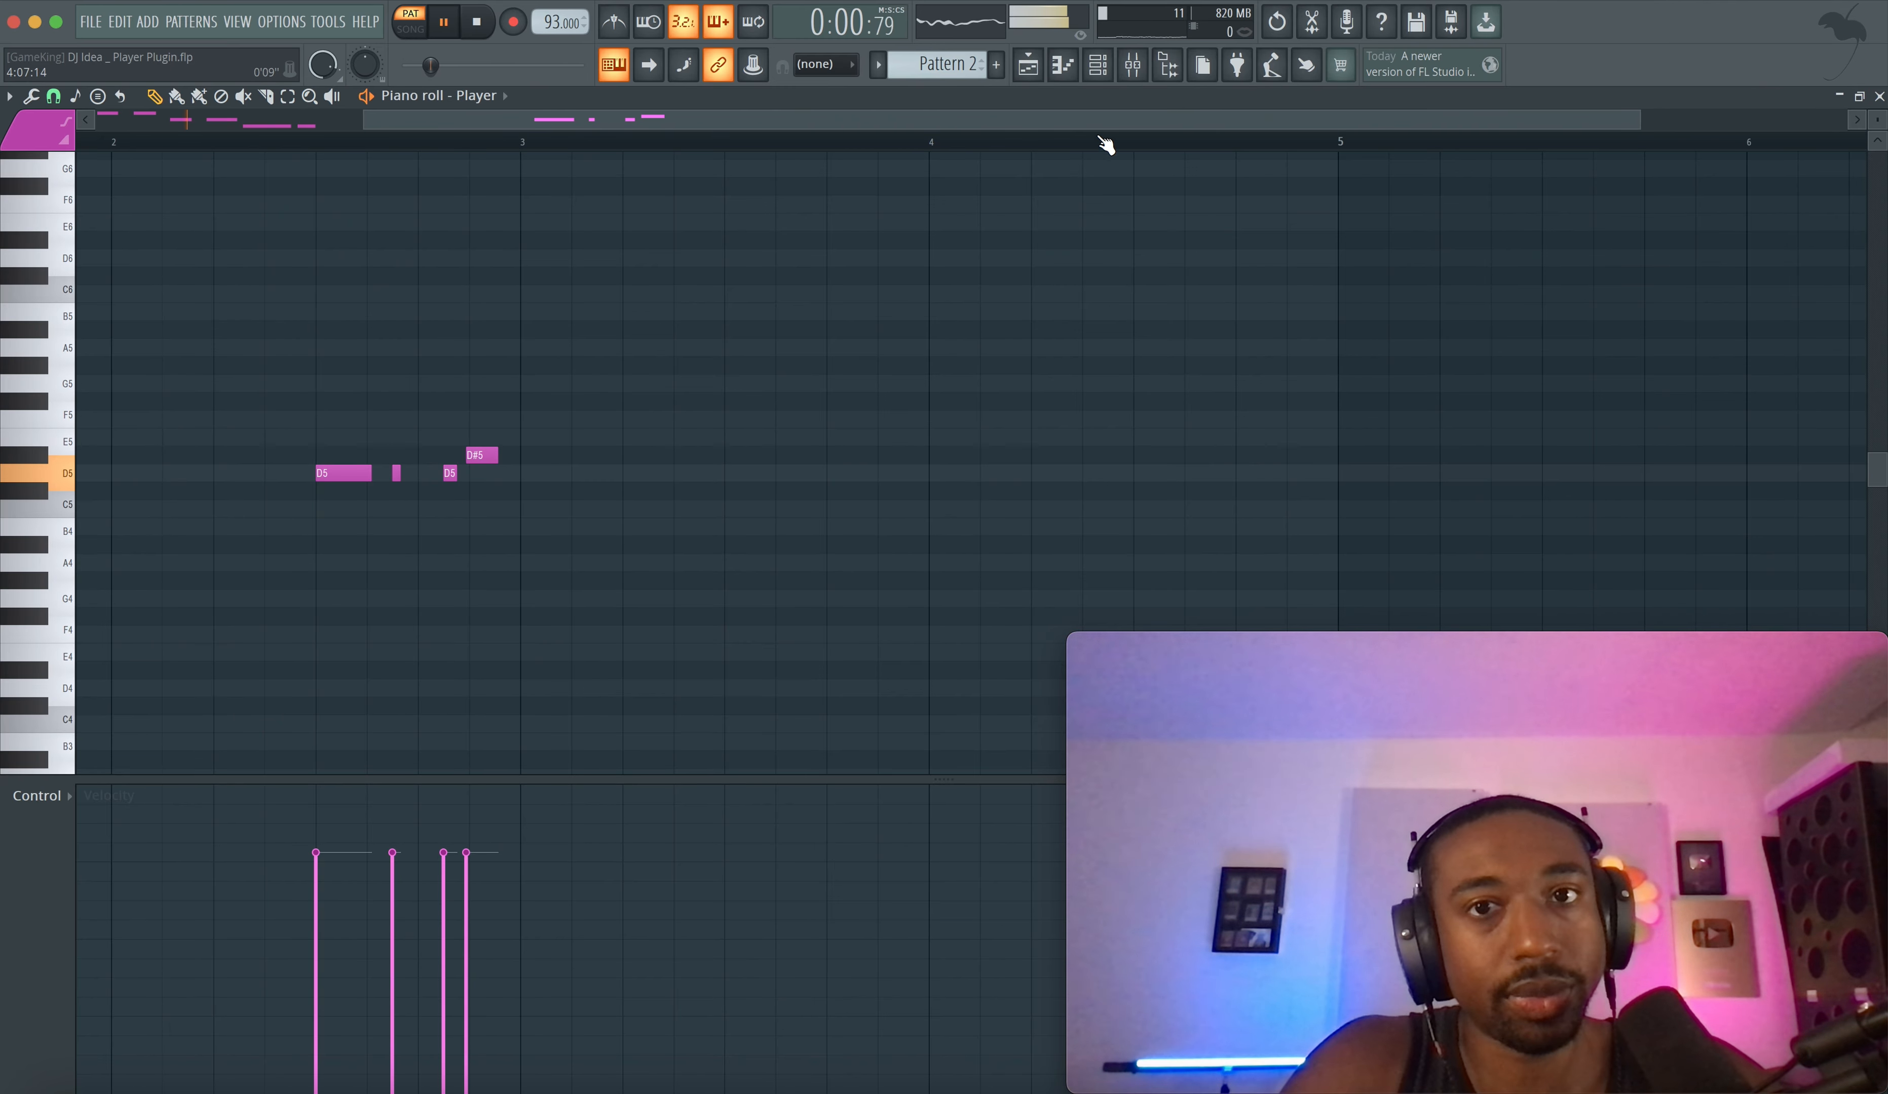
key("space")
- Switch playback to song mode and play the start of the Playlist arrangement
left_click(1027, 67)
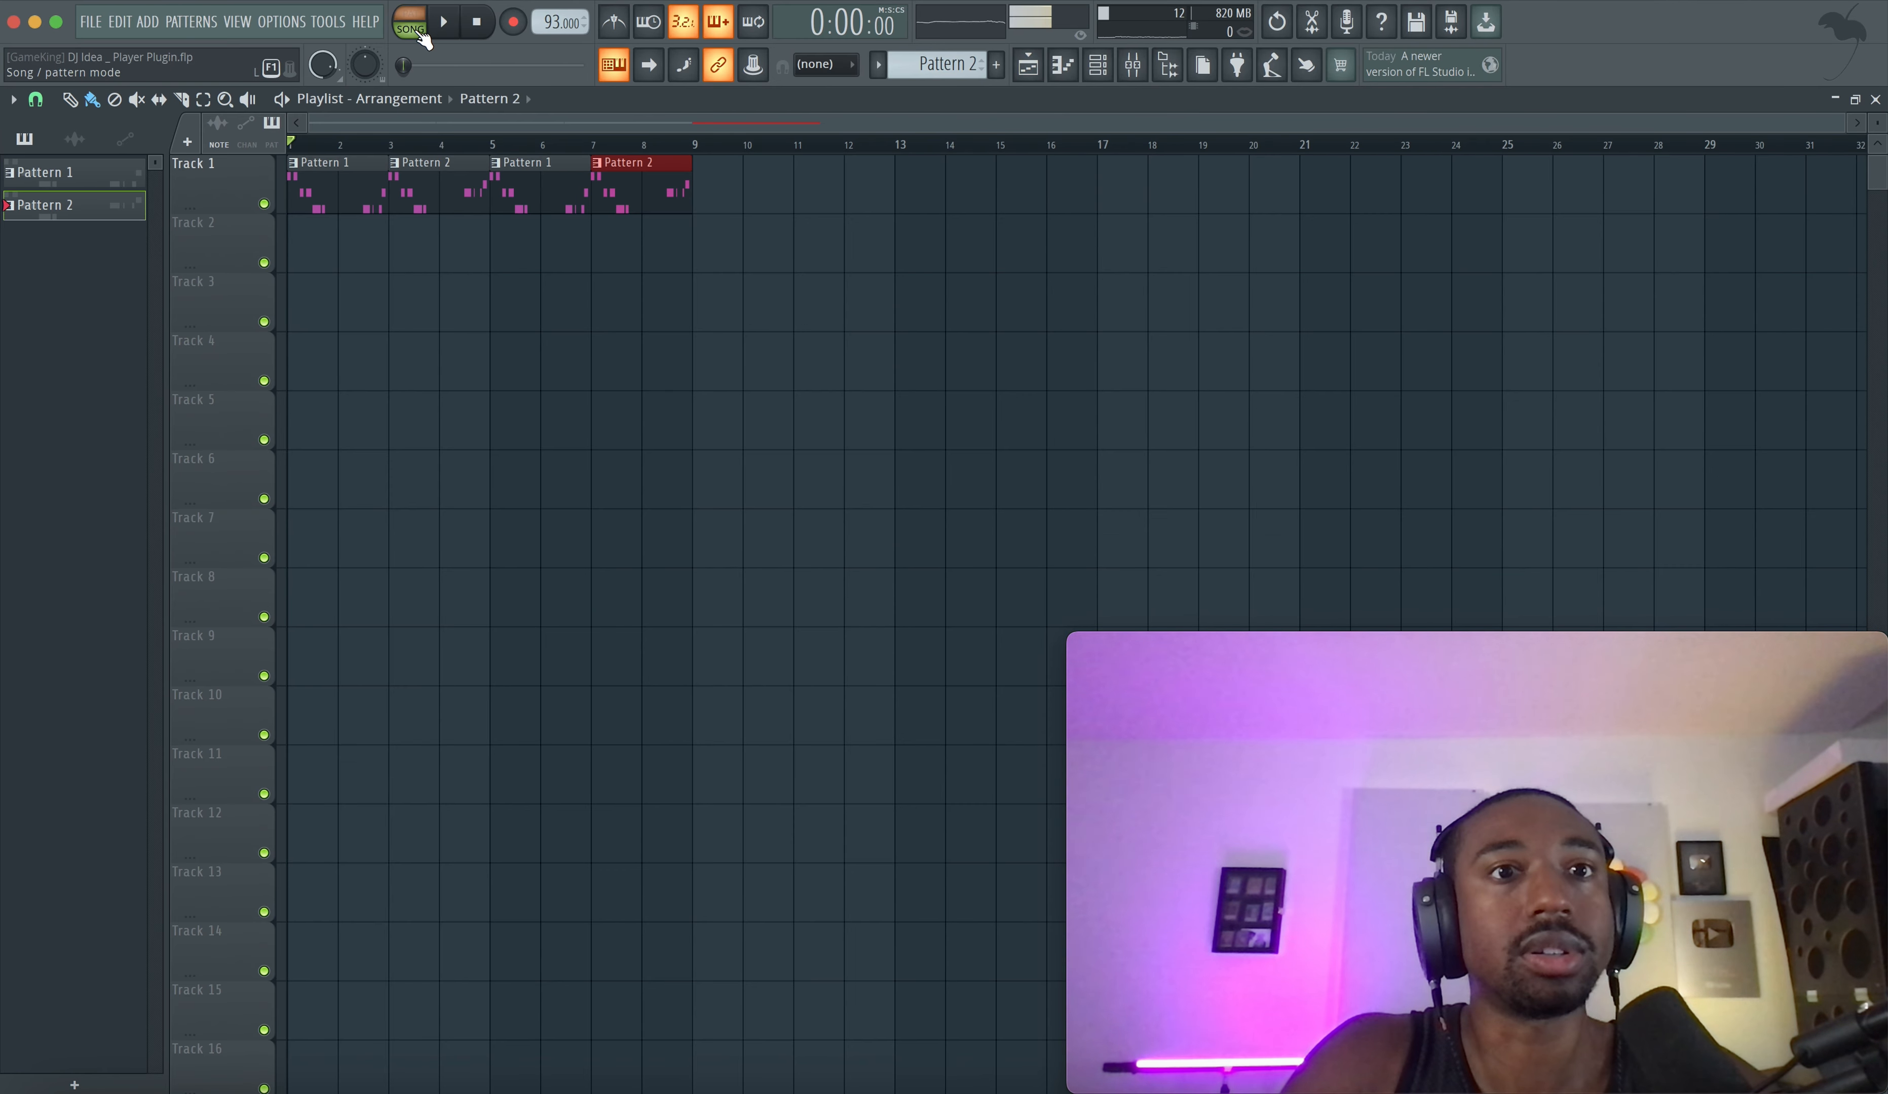
key("space")
left_click(1097, 65)
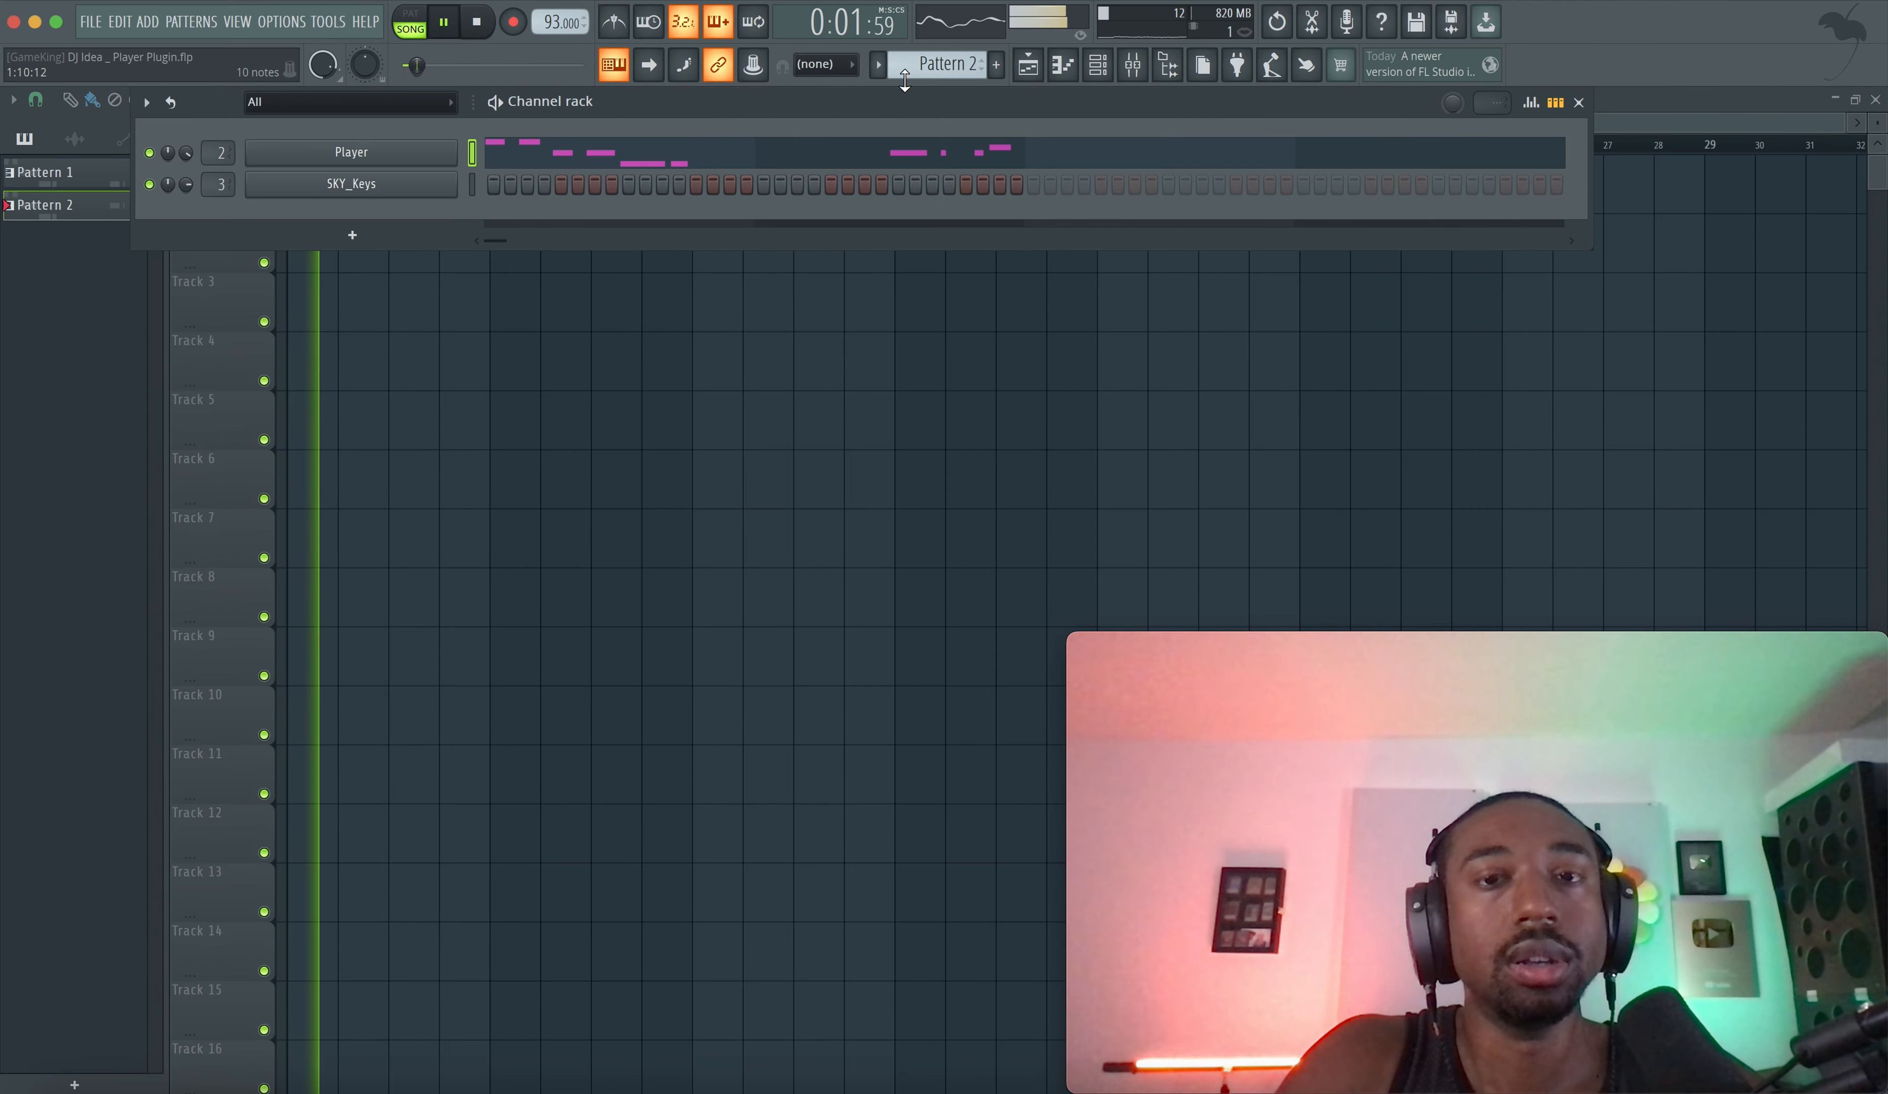
key("space")
left_click_drag(908, 73, 908, 63)
right_click(477, 299)
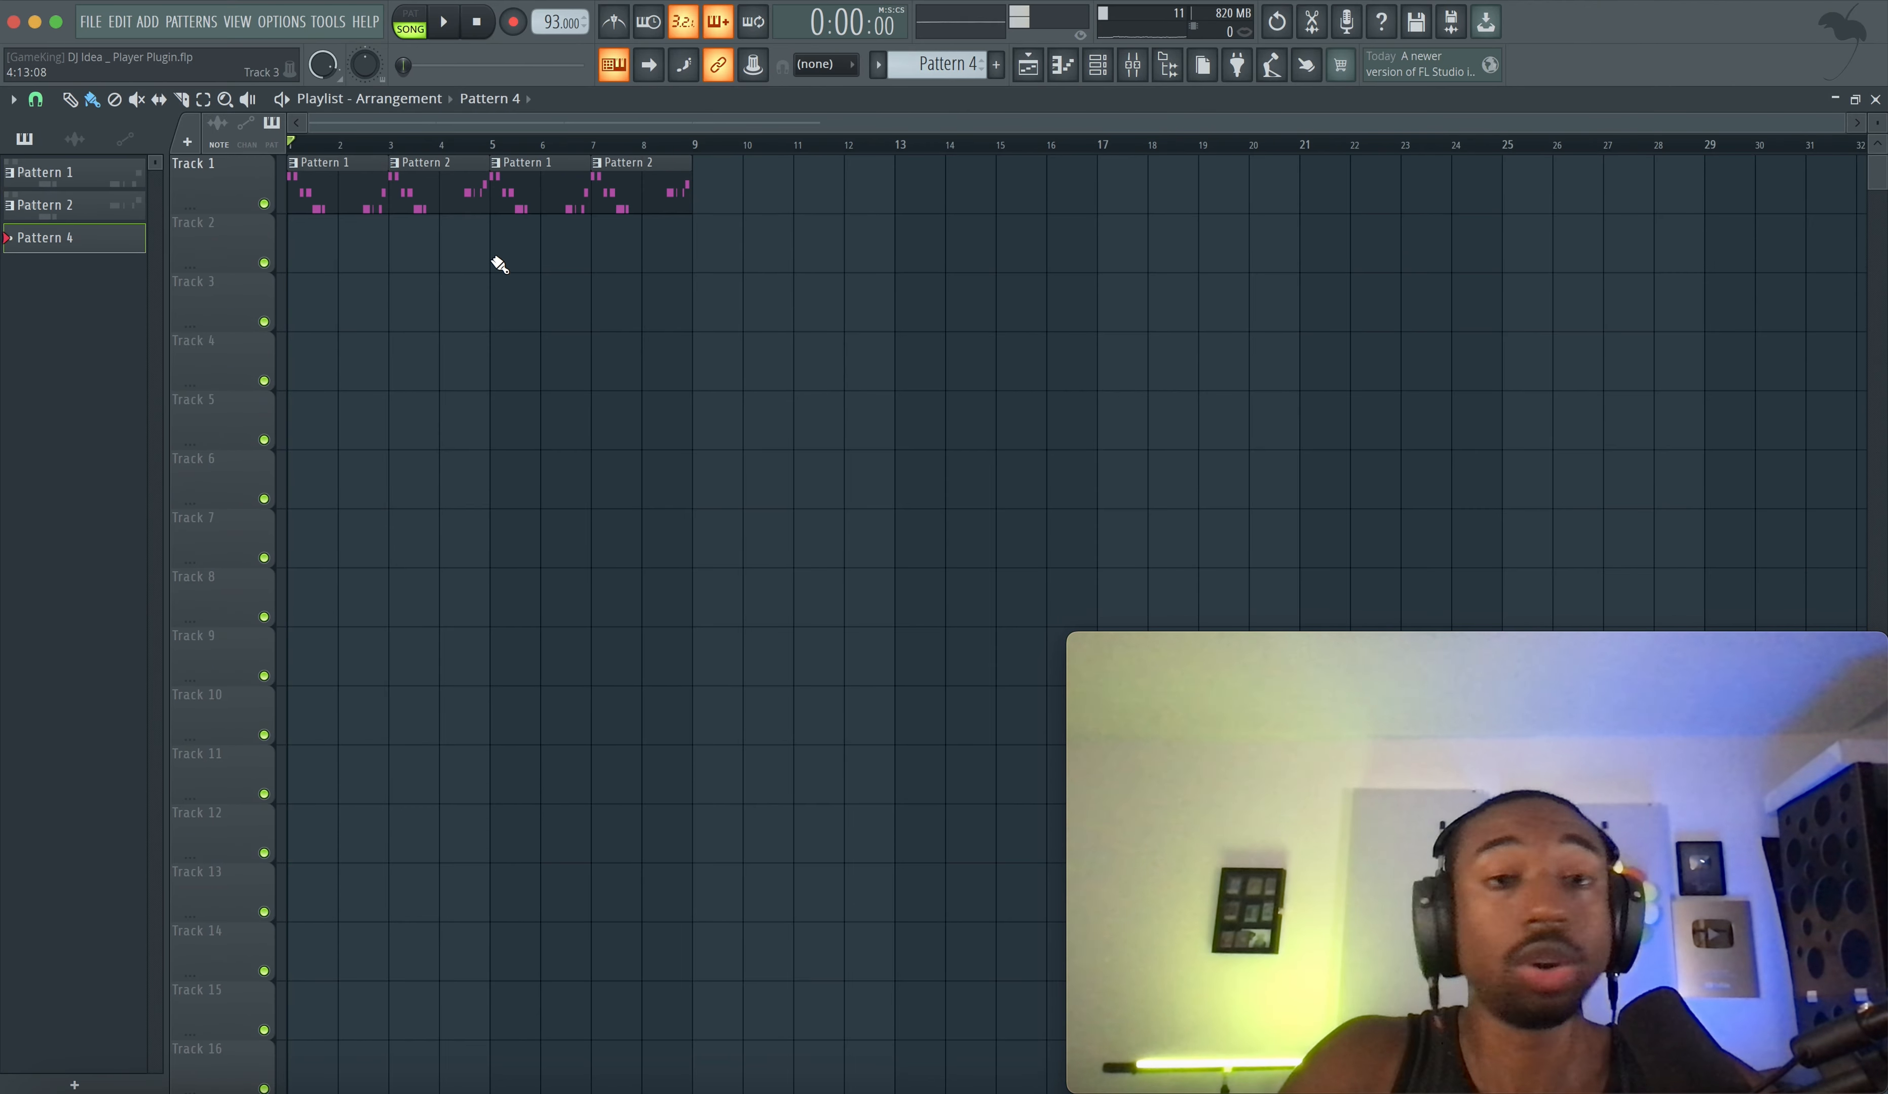
double_click(324, 203)
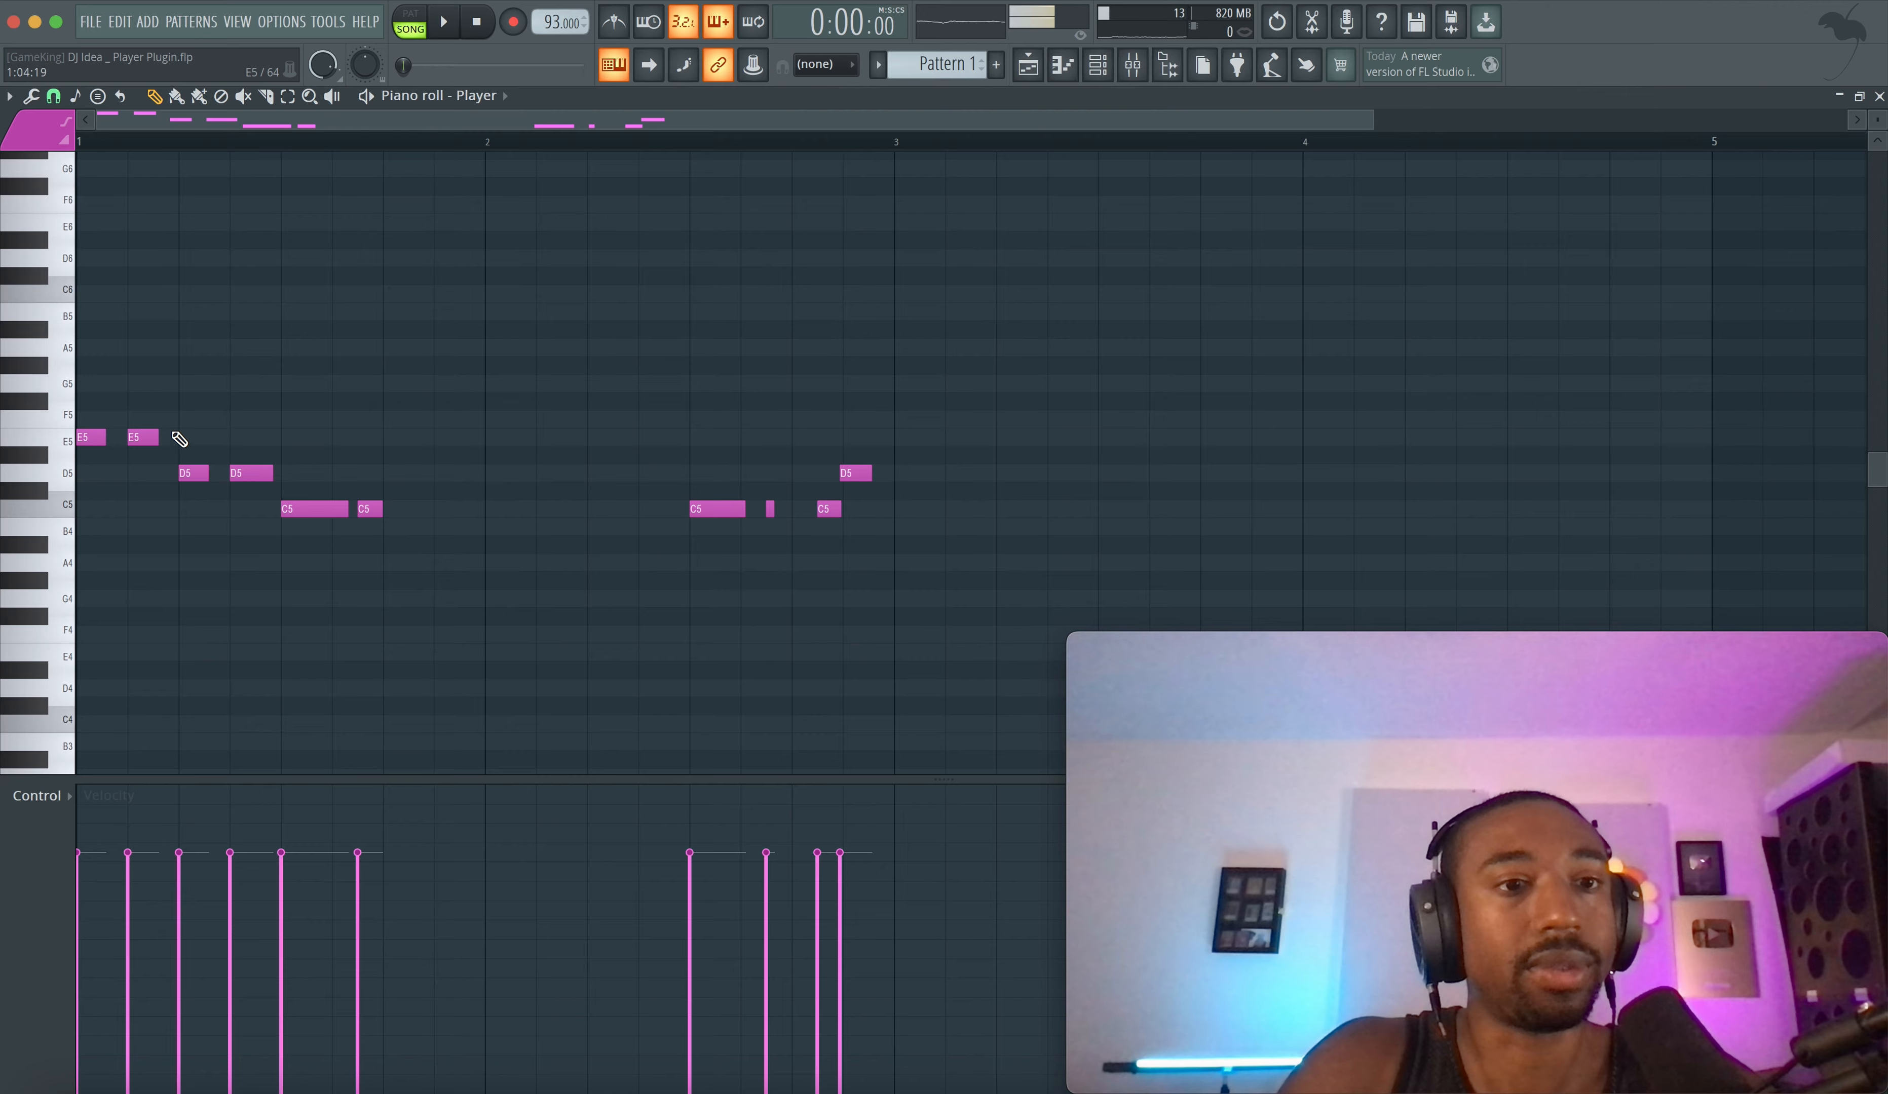
left_click(1027, 65)
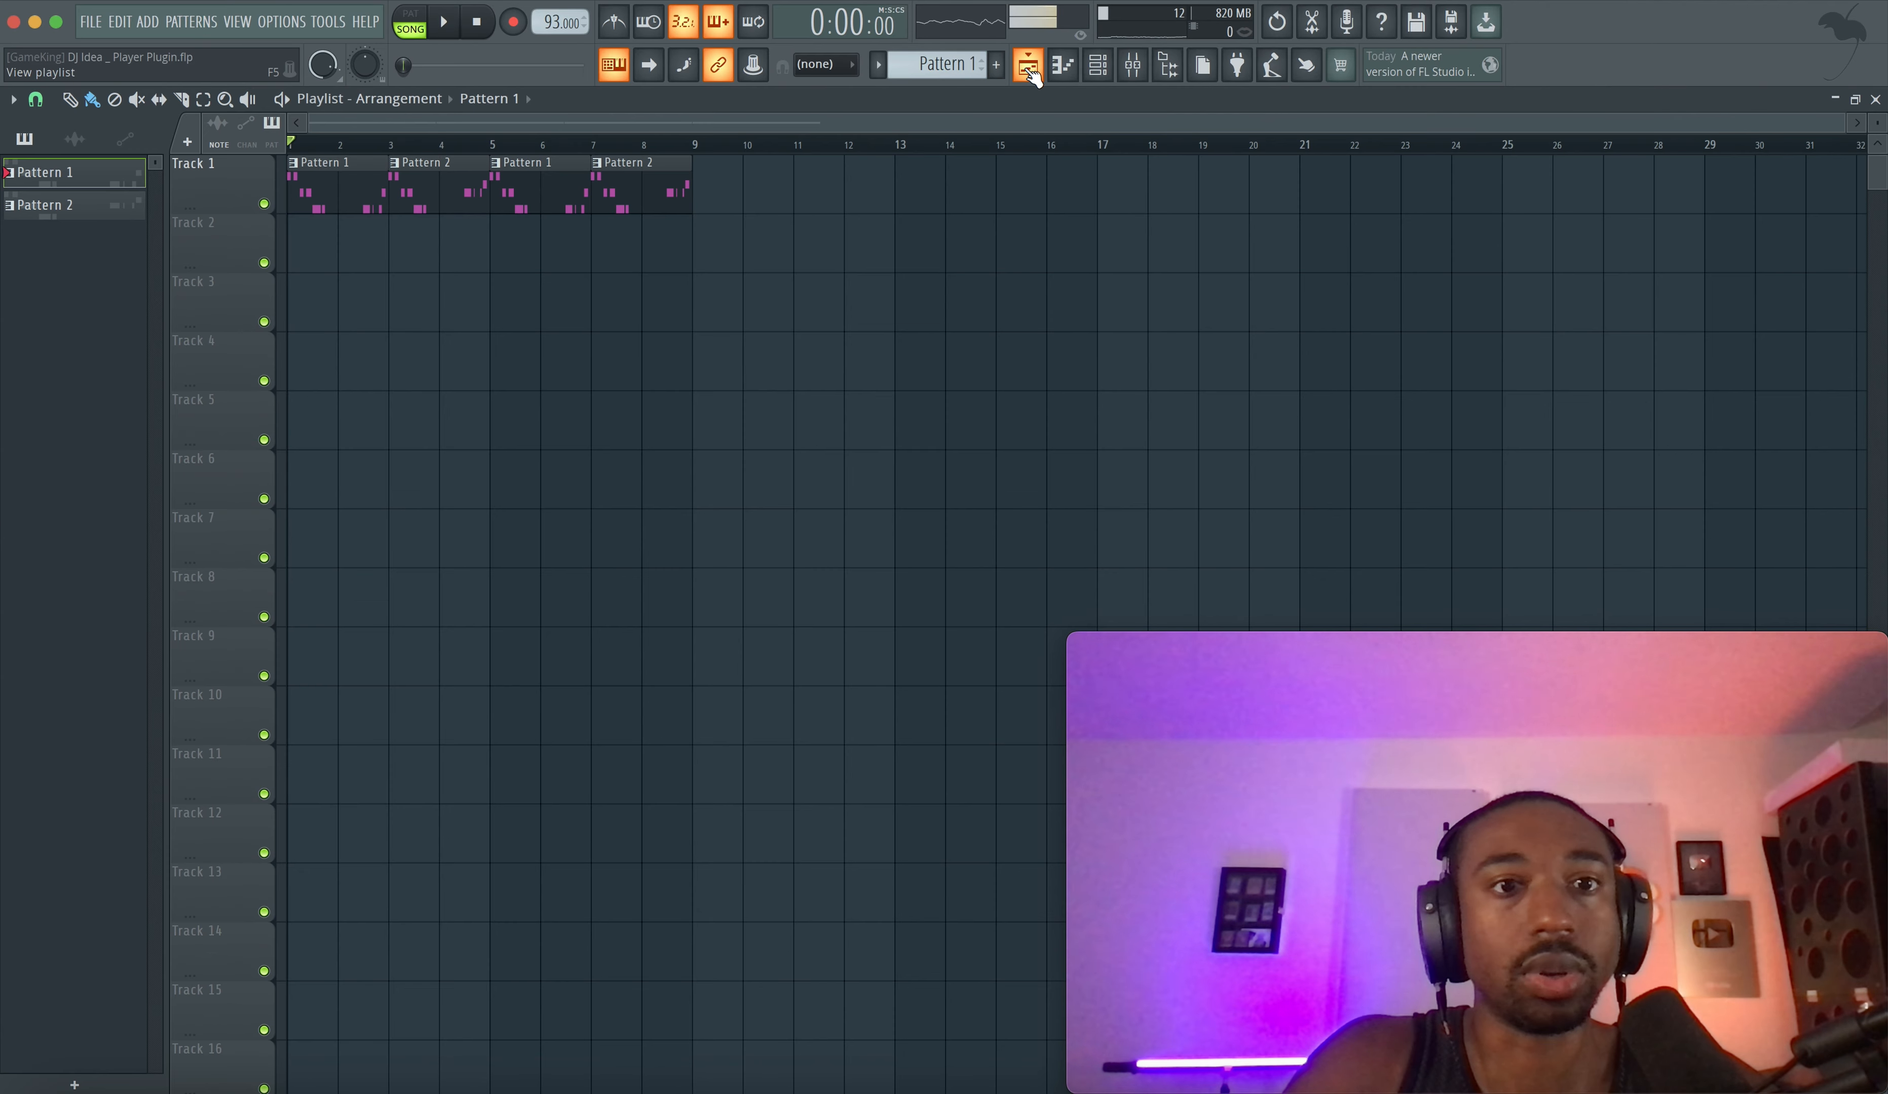
- Select the empty Pattern 3 and place it as a single two-bar clip at the start of Track 2
left_click(1097, 68)
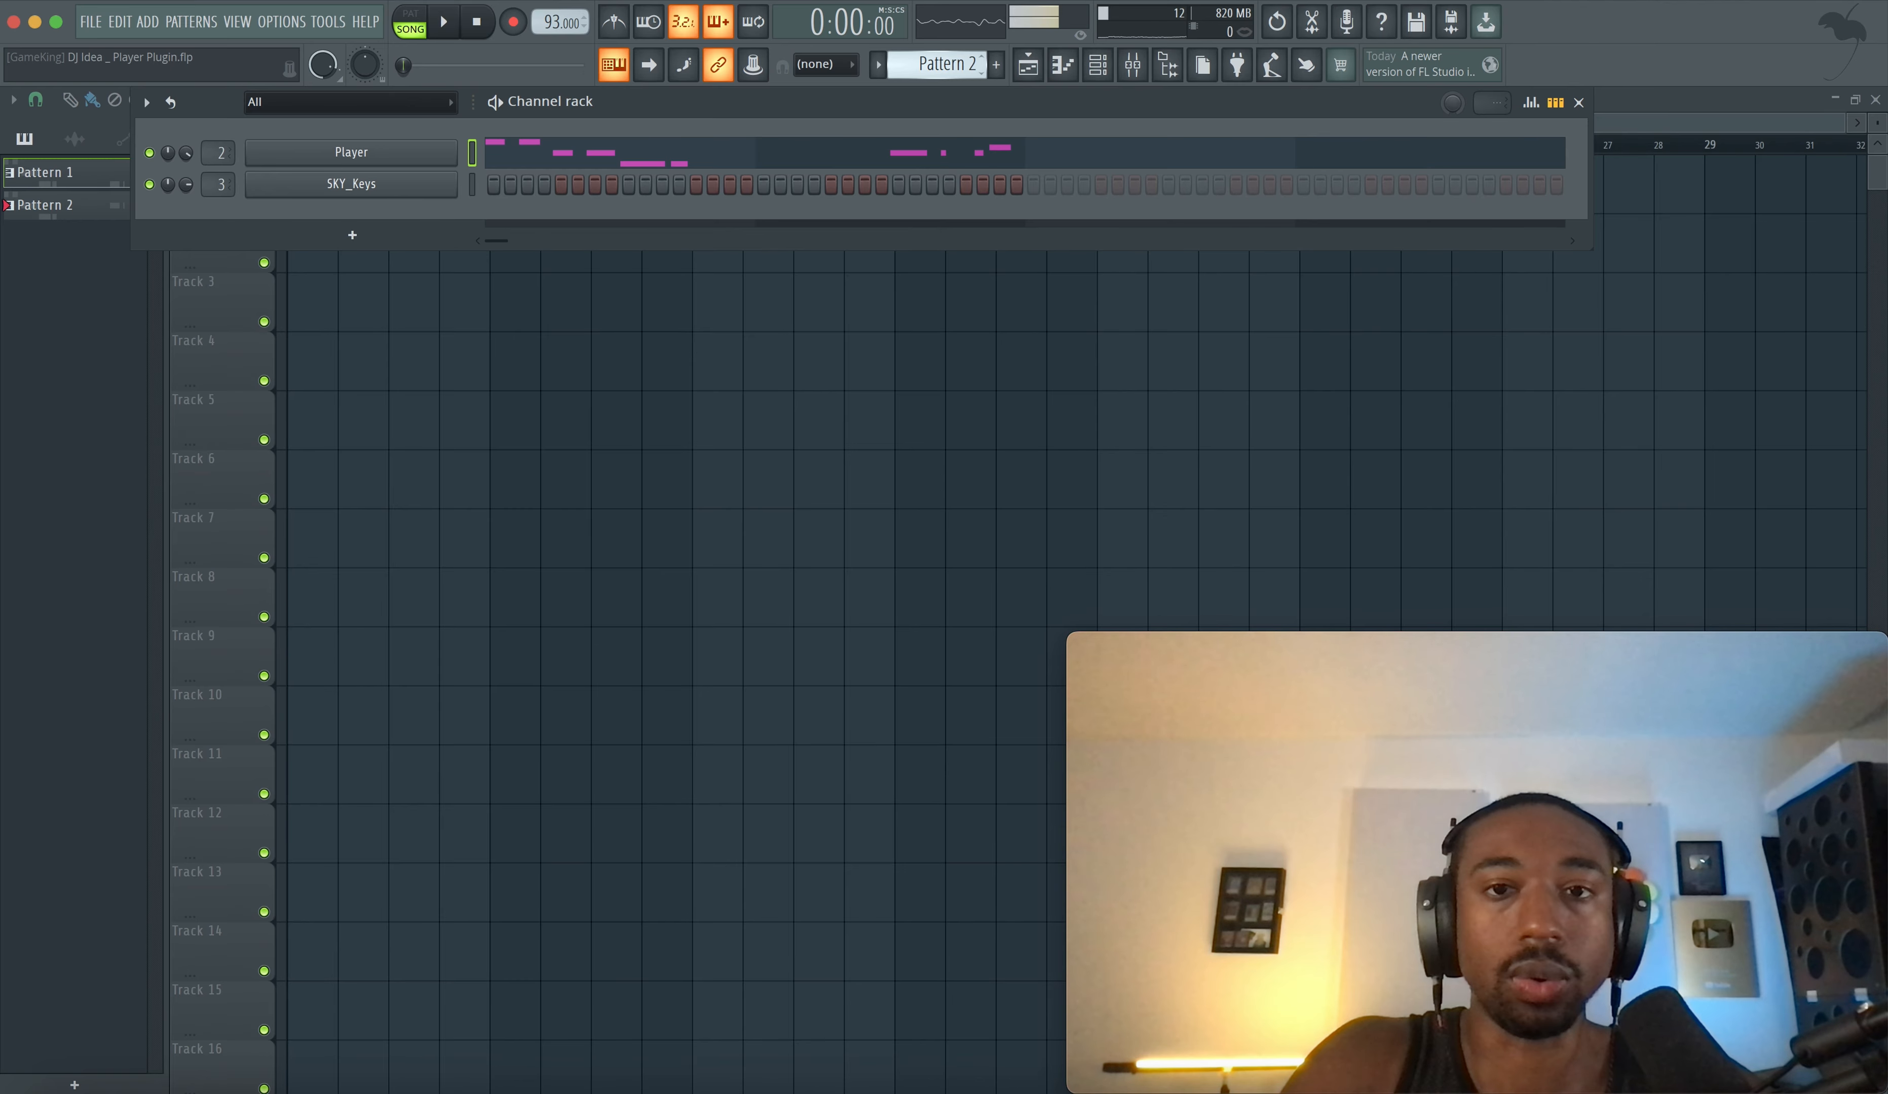
left_click_drag(937, 65, 936, 50)
left_click(425, 325)
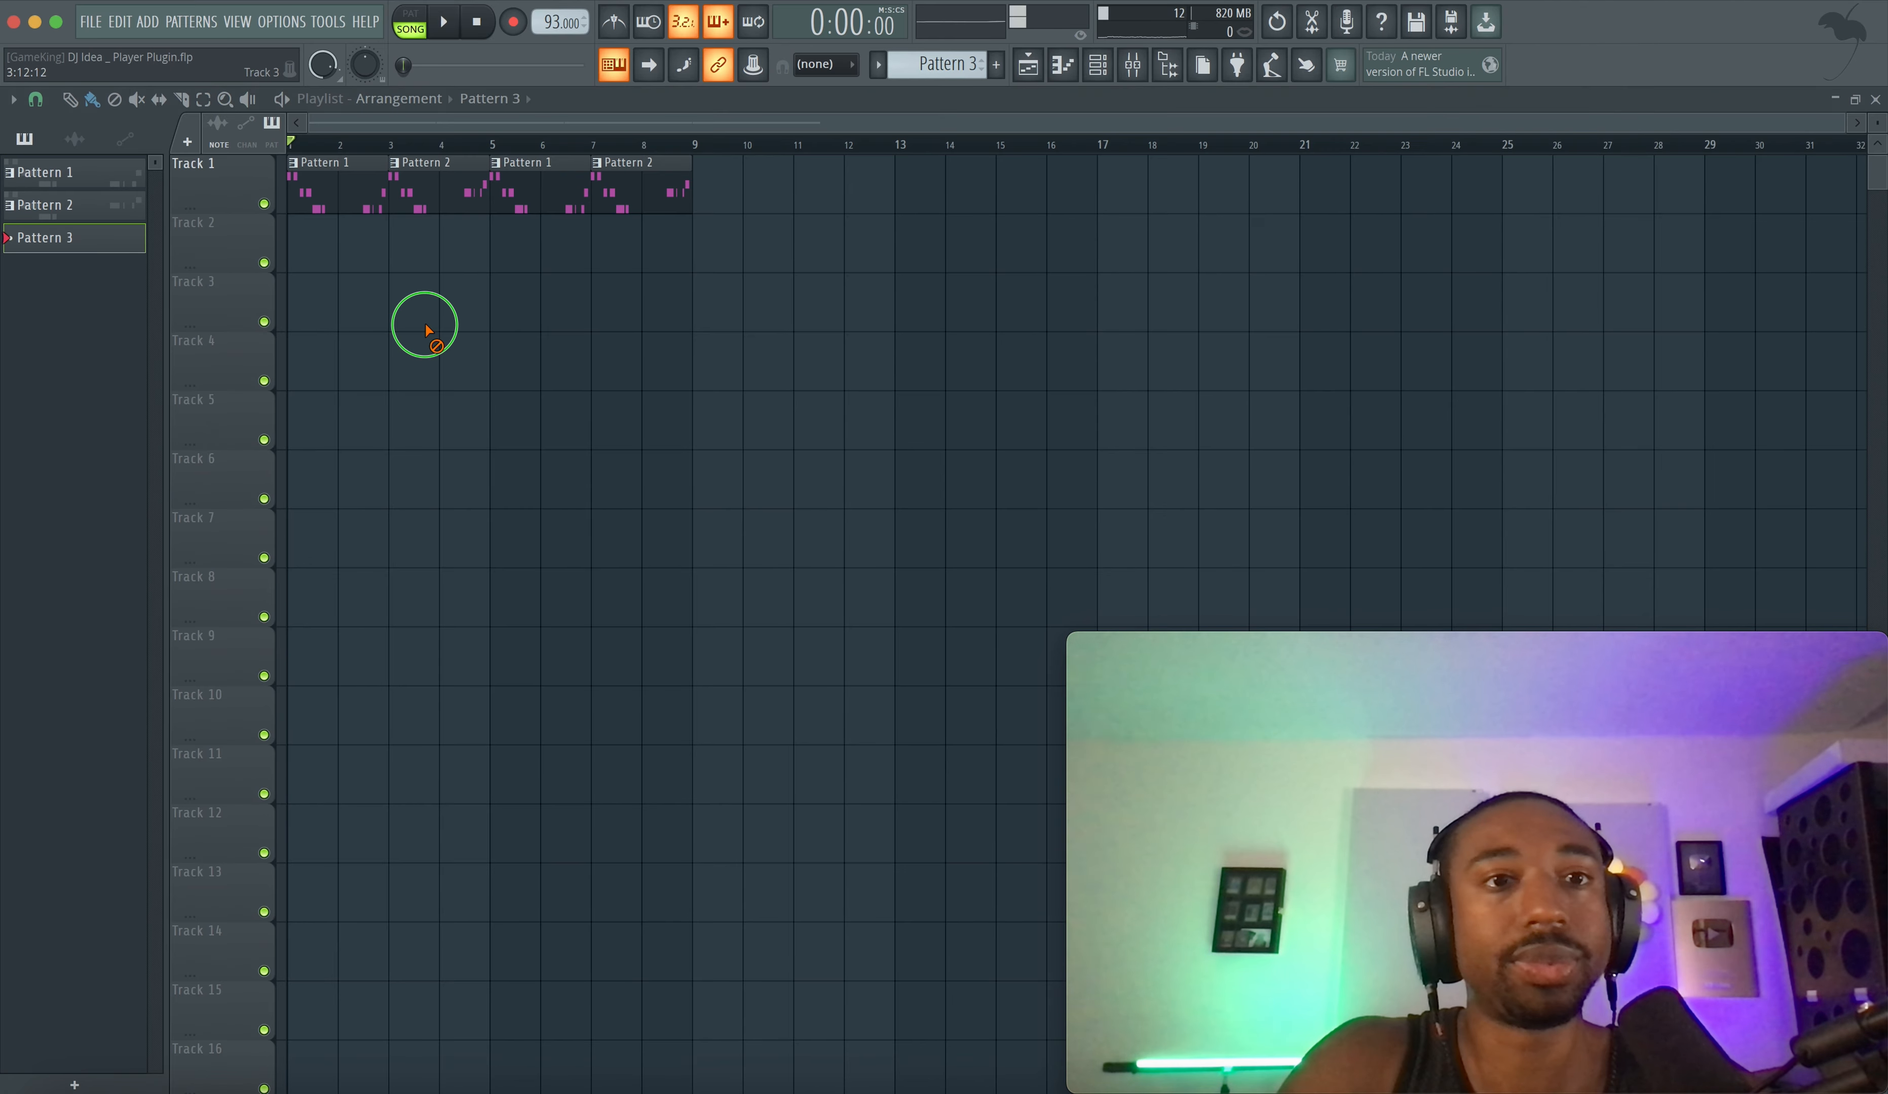
left_click_drag(328, 260, 380, 241)
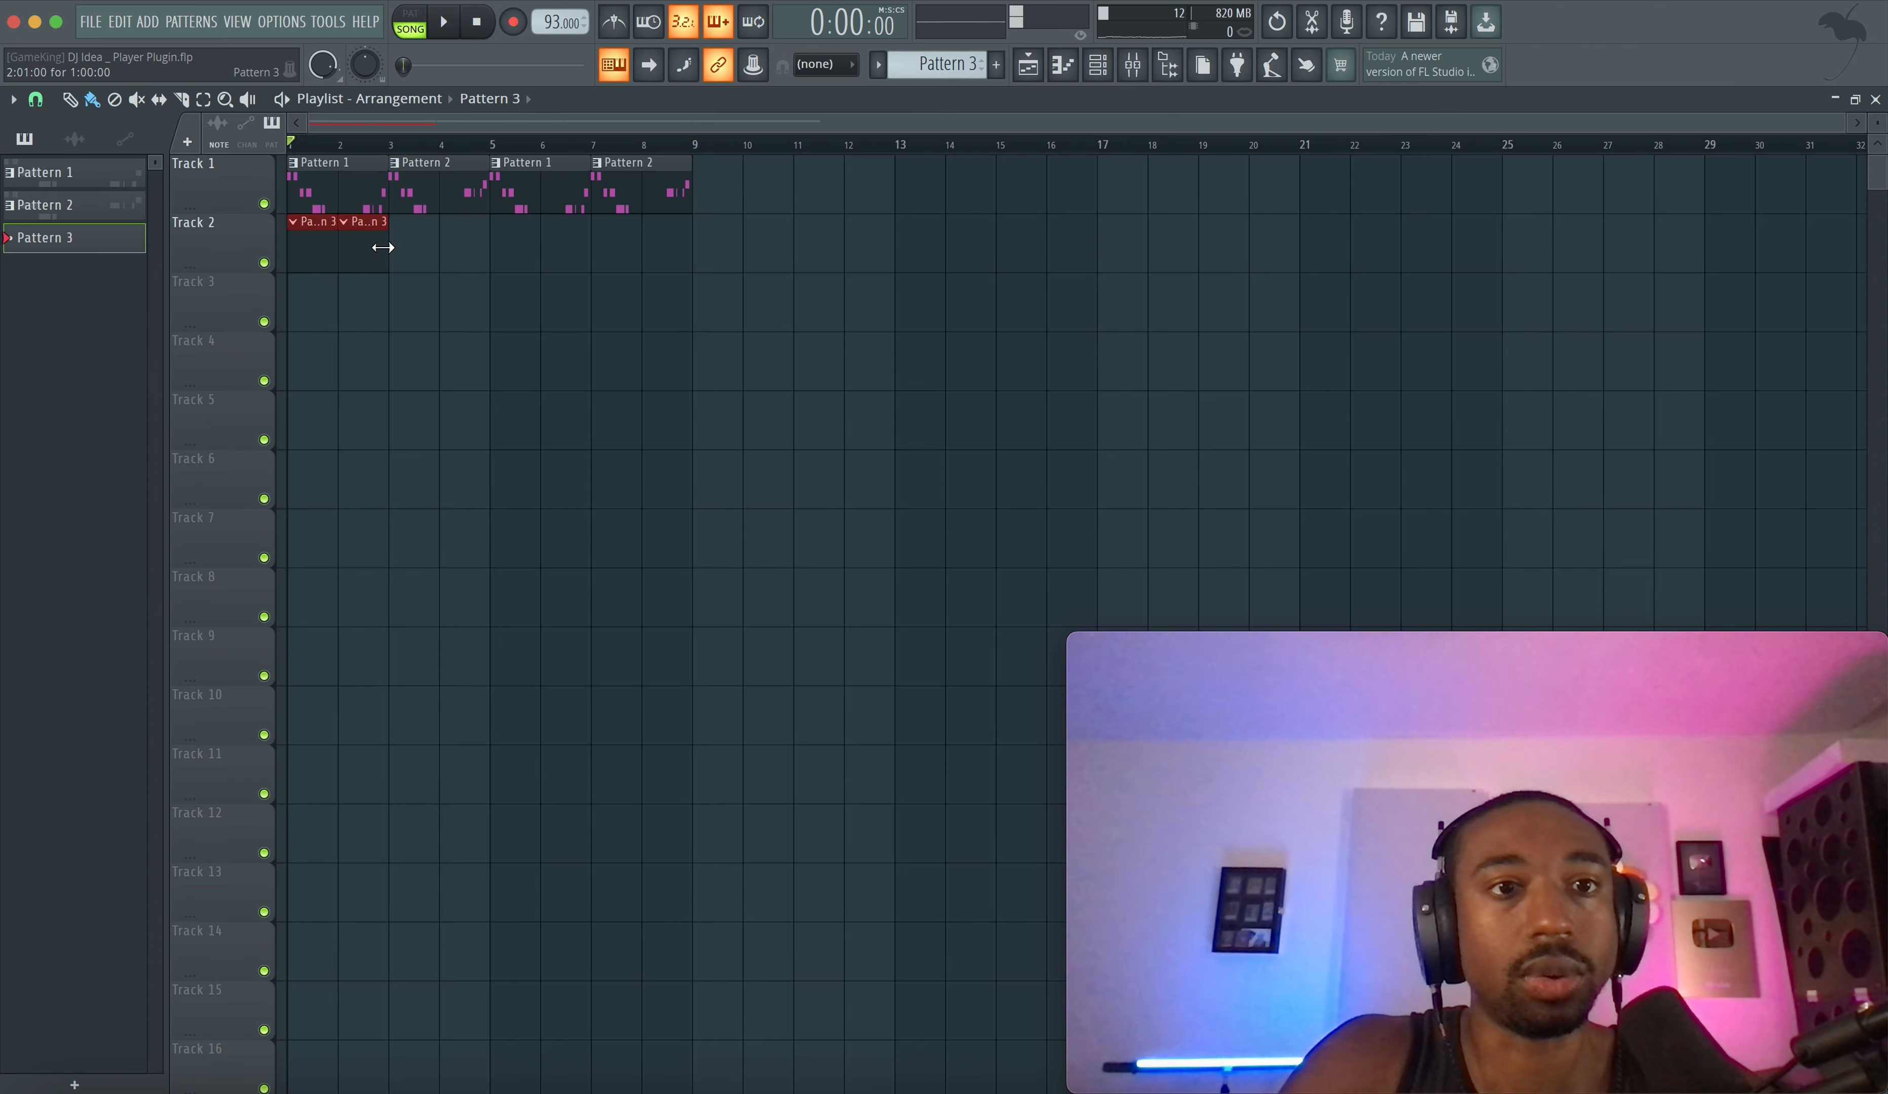
left_click(367, 241)
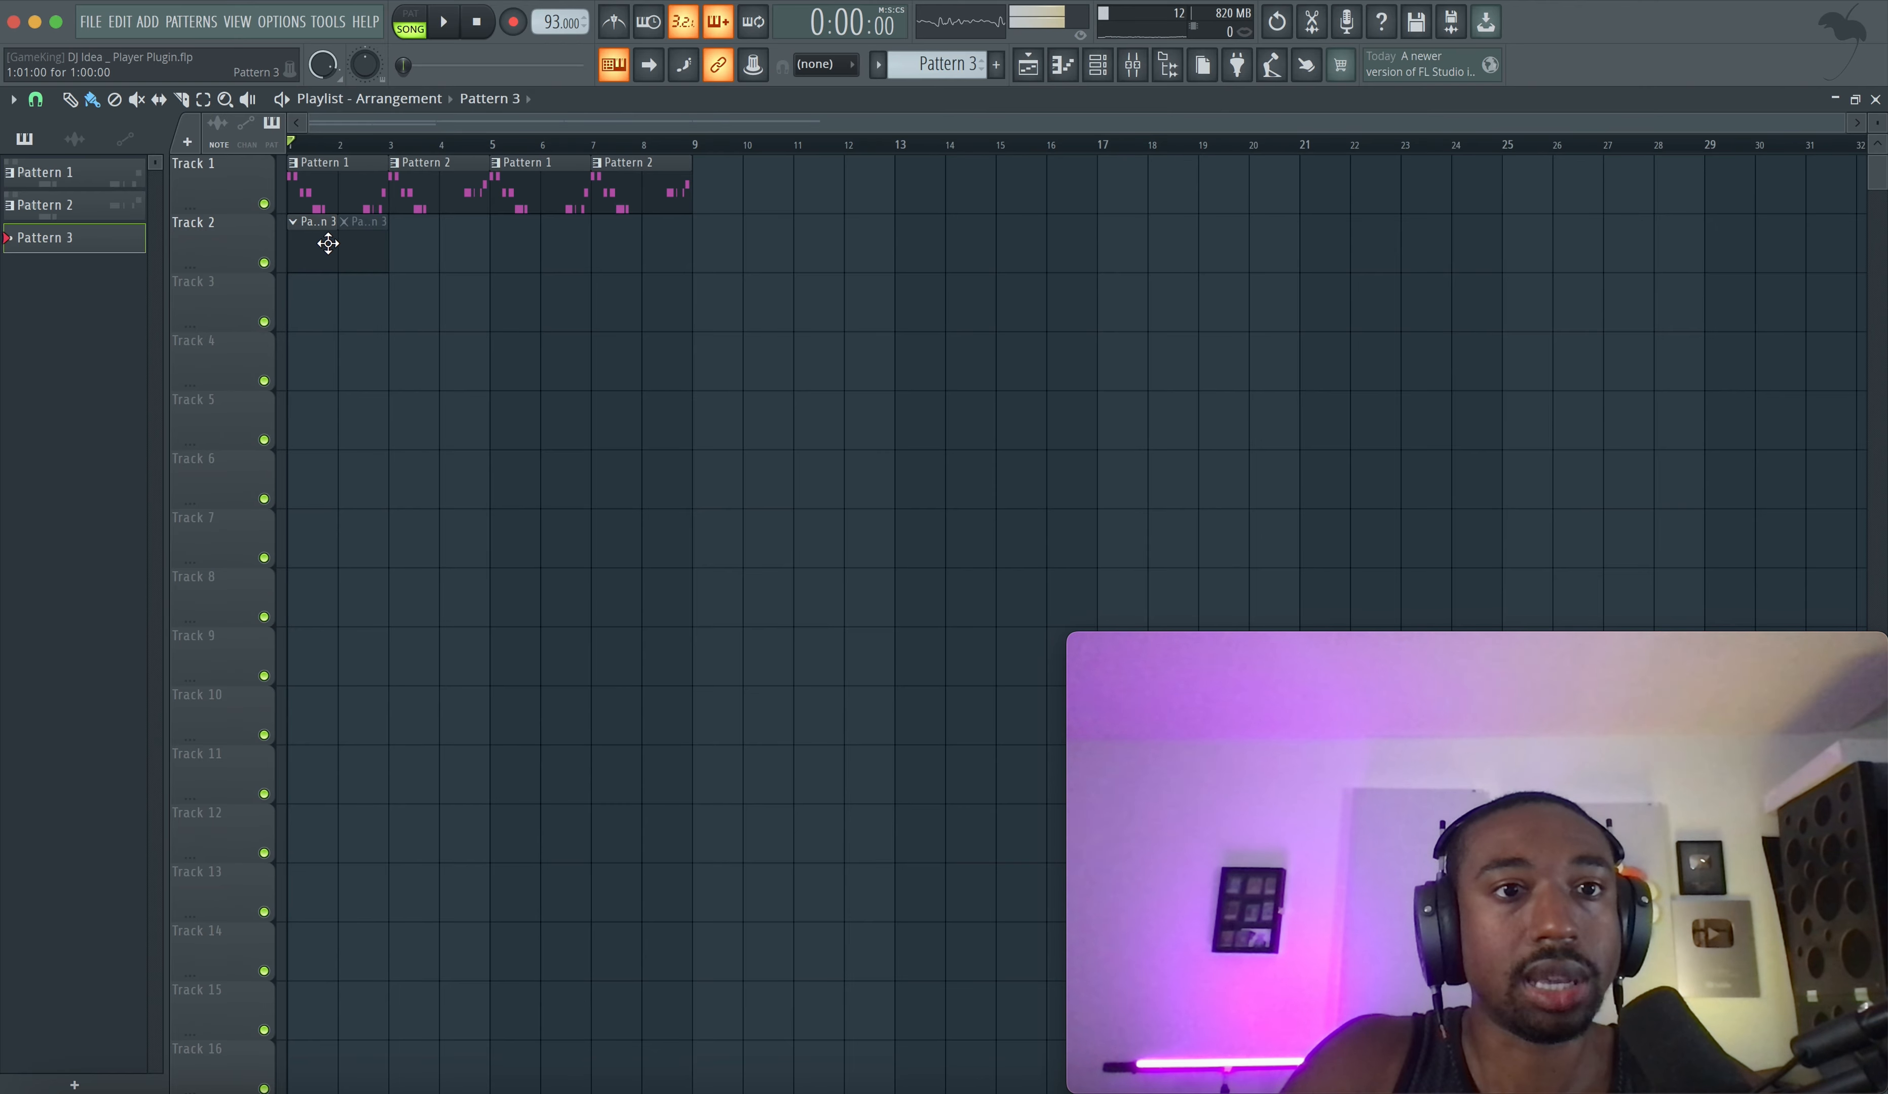
left_click_drag(332, 244, 383, 241)
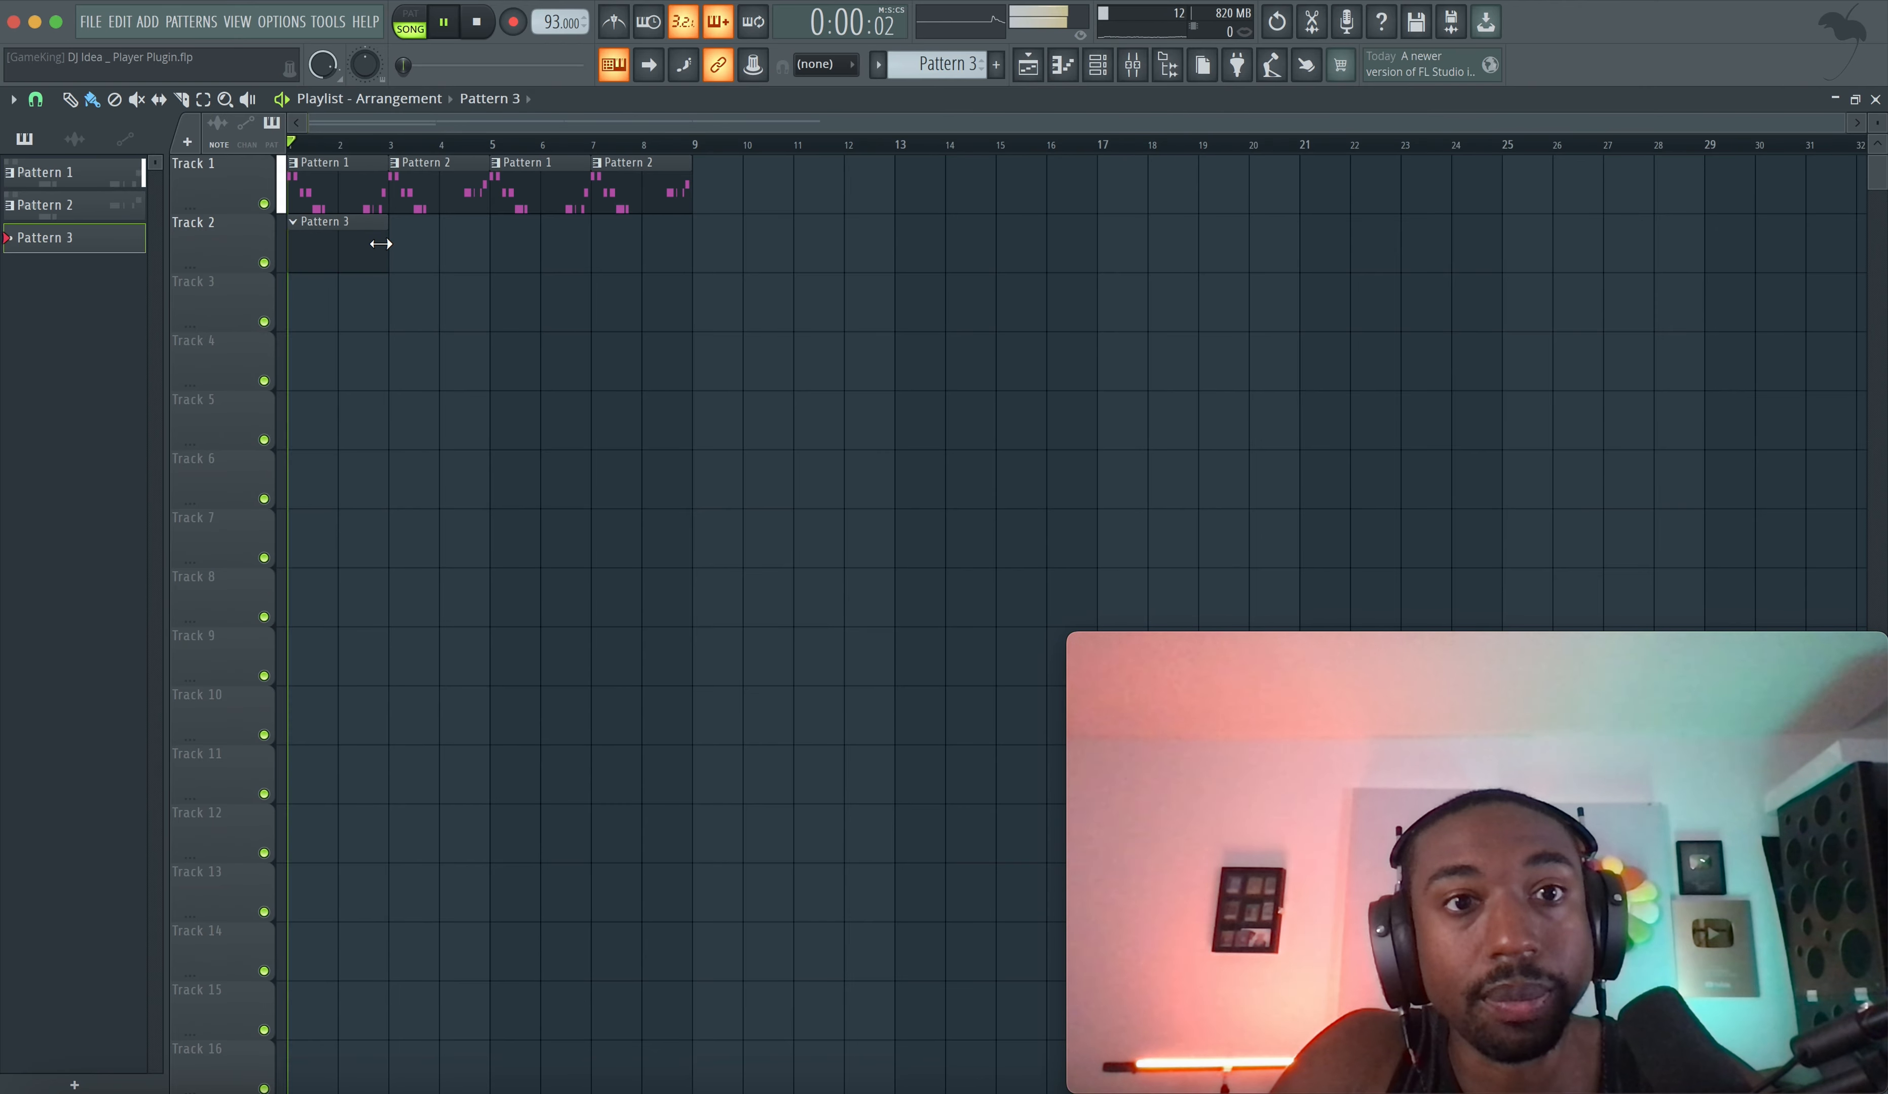
- Open Pattern 3's SKY_Keys piano roll and draw a one-bar C5 note starting at bar 1
key("space")
key("F6")
key("space")
right_click(415, 184)
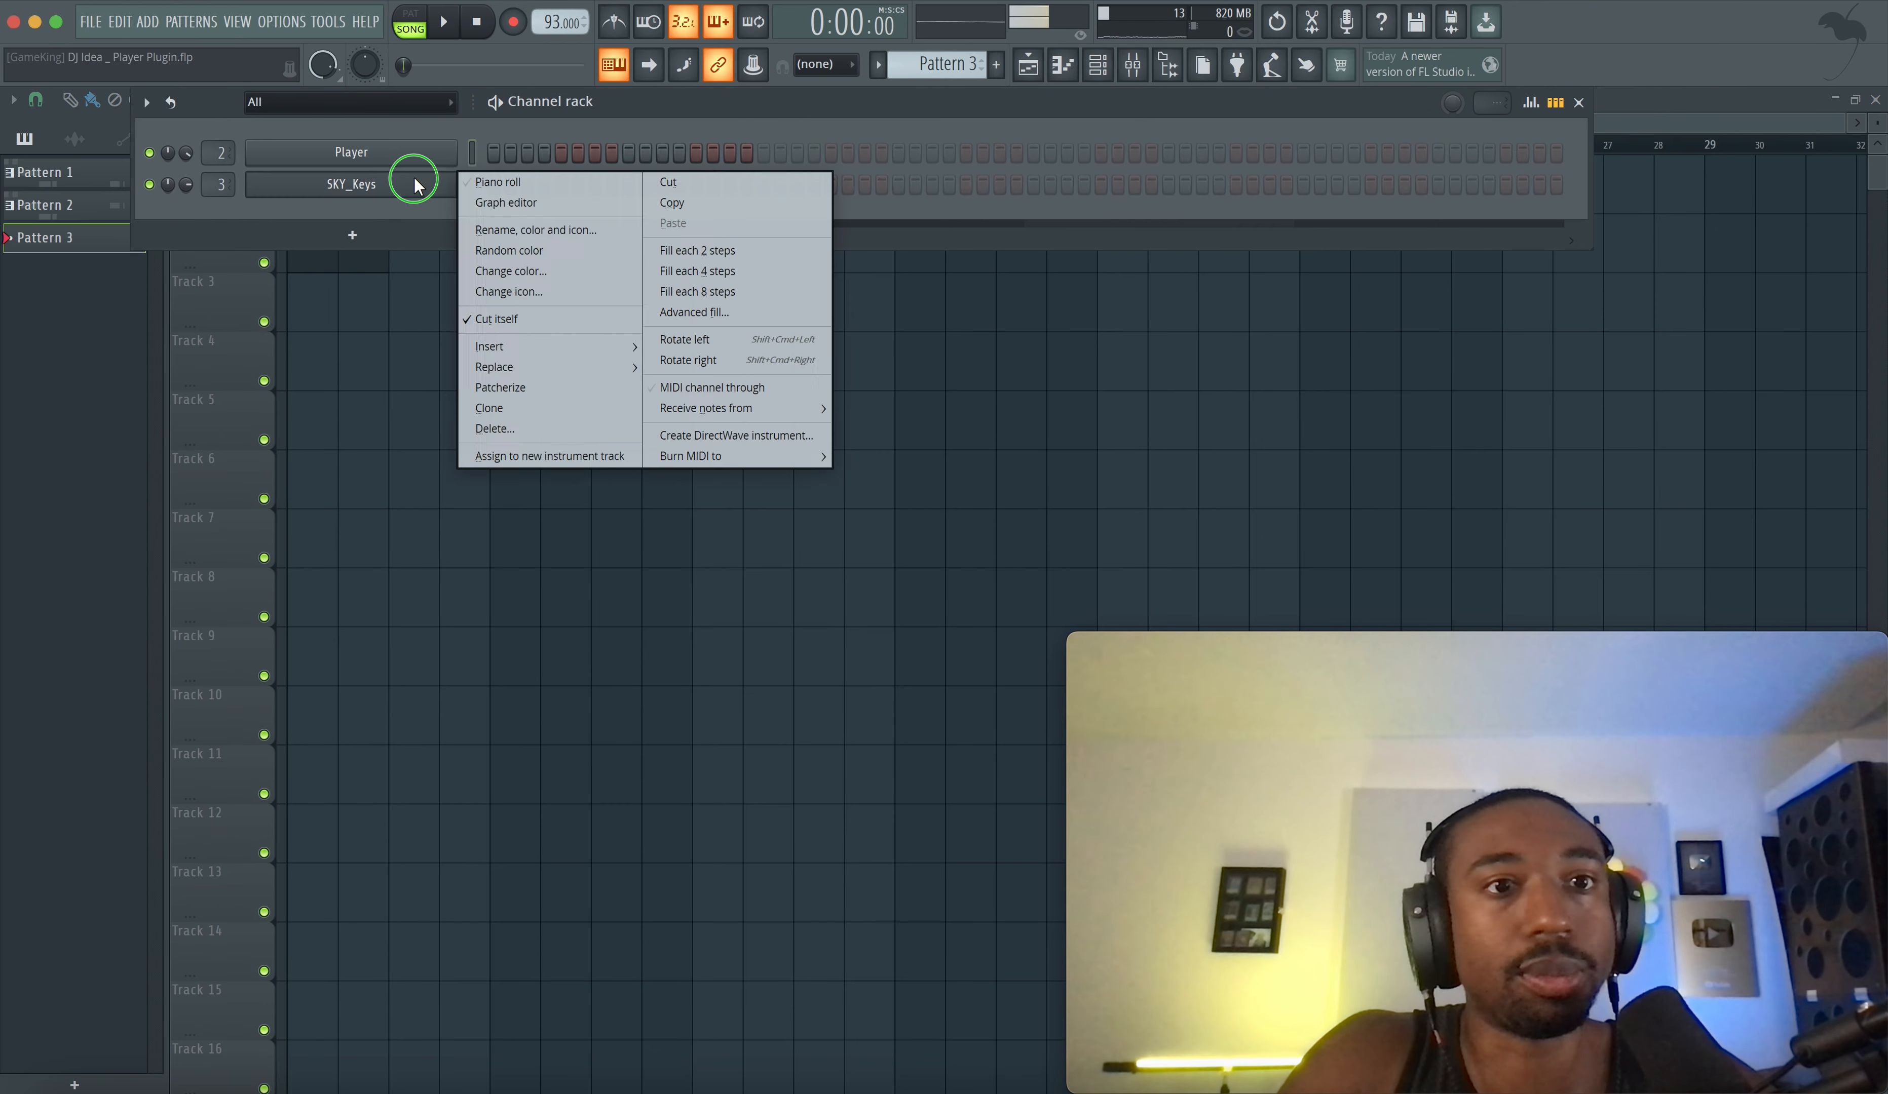
left_click(484, 182)
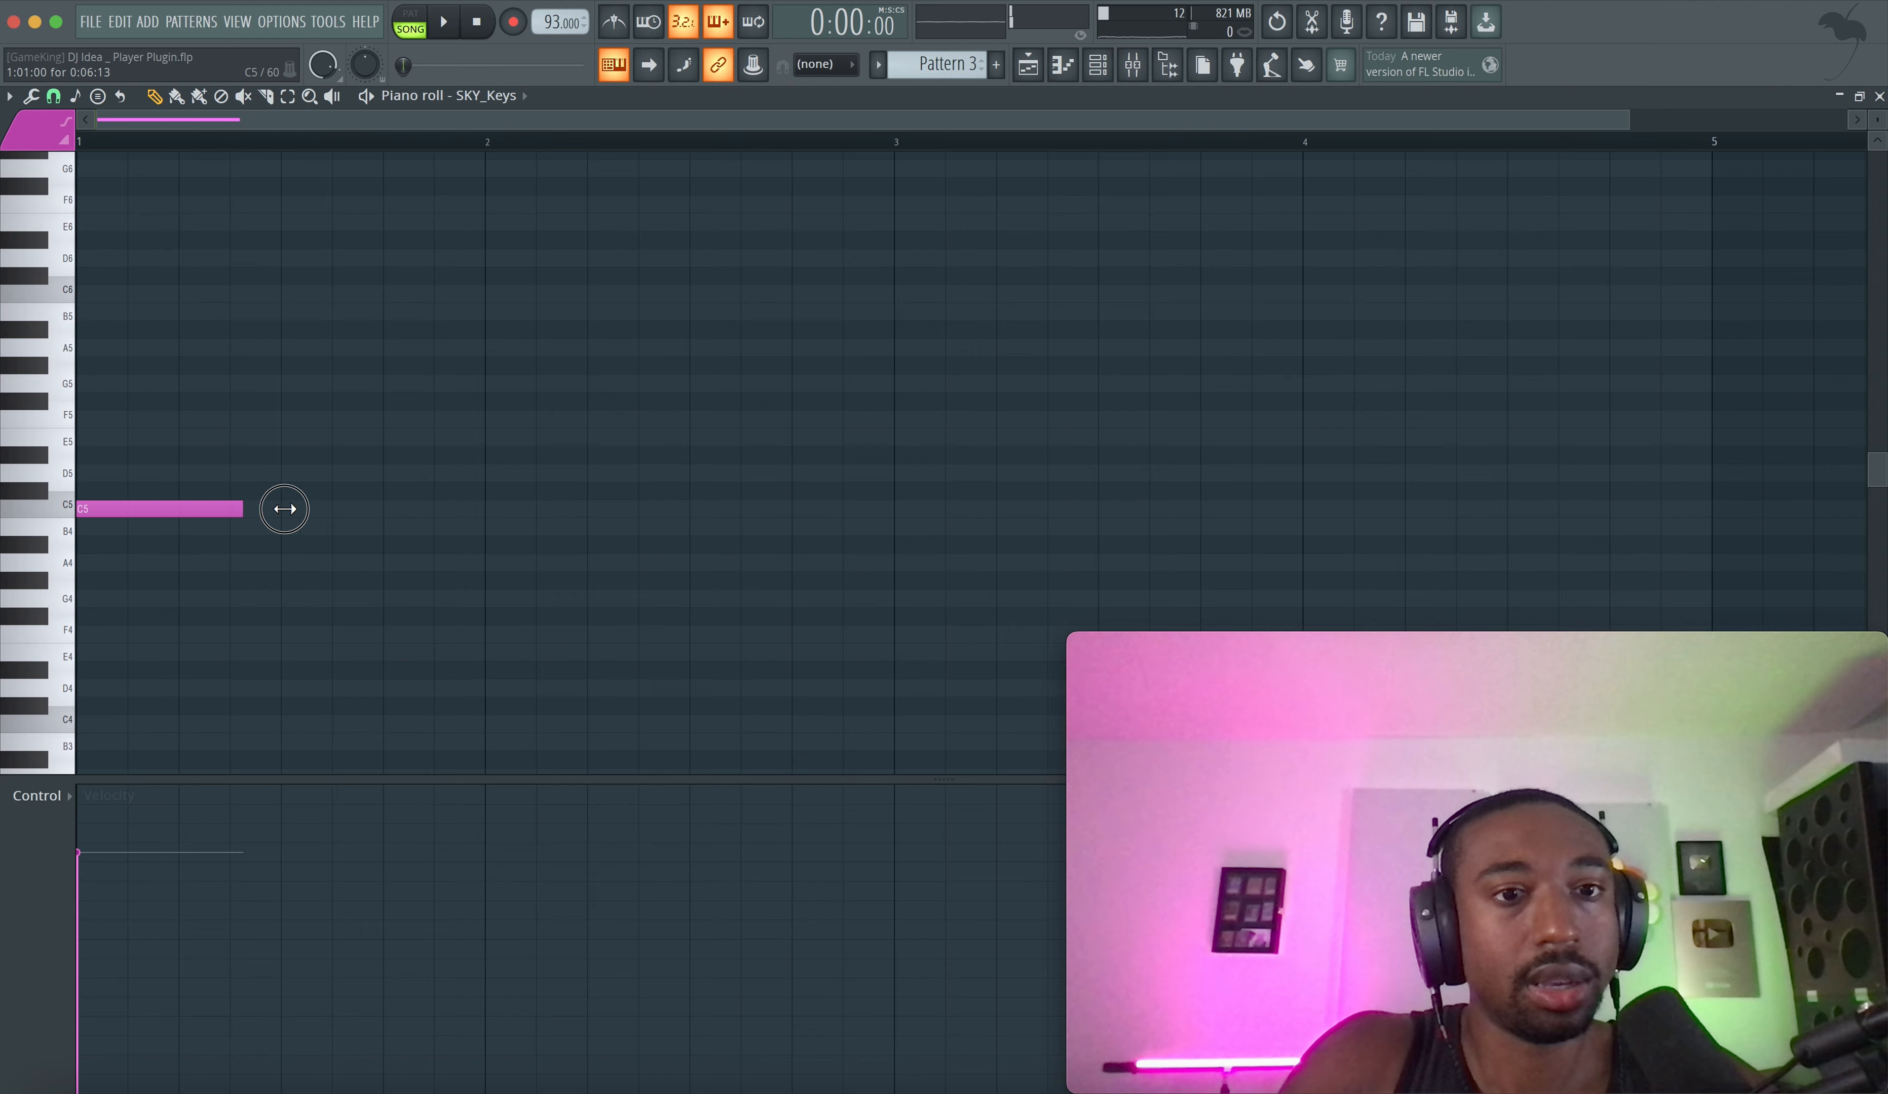
left_click_drag(284, 509, 496, 508)
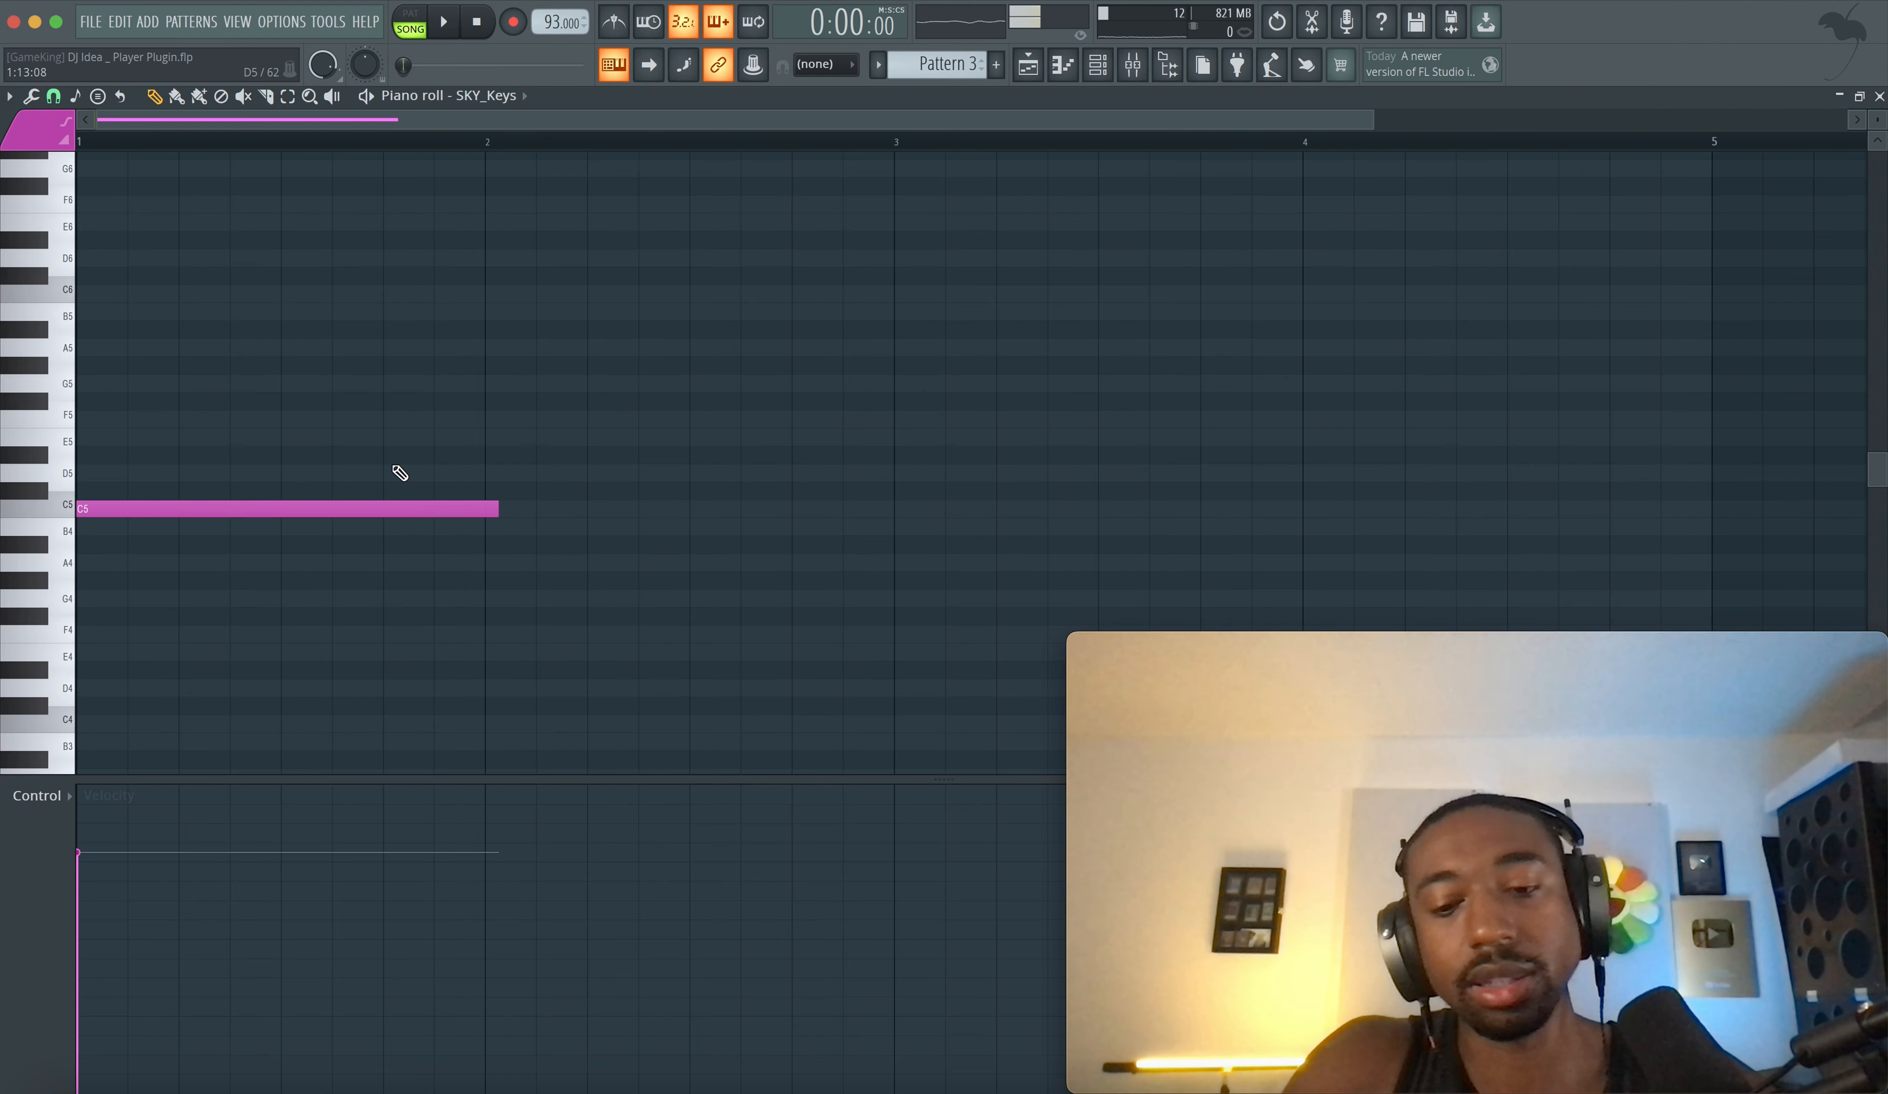
key("super+l")
left_click_drag(891, 509, 481, 508)
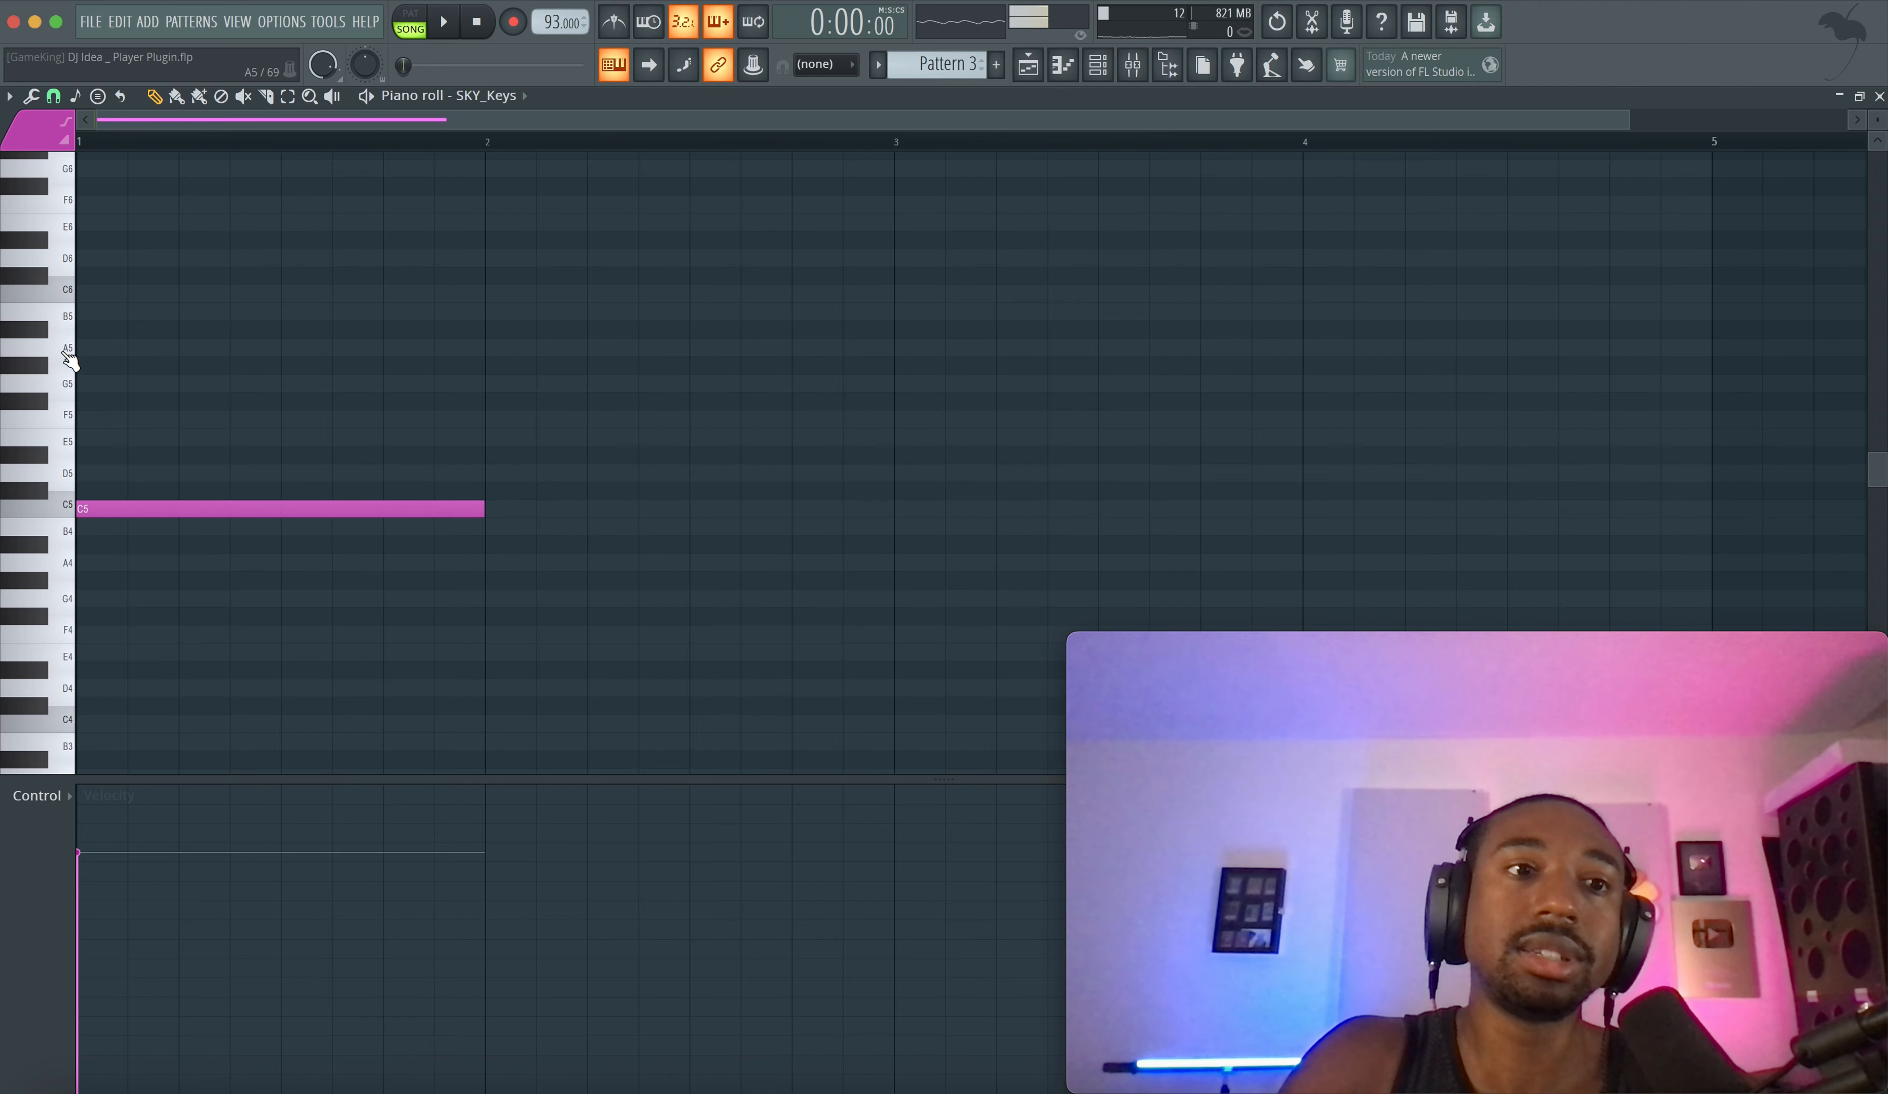
- Add one-bar E5 and A5 notes above the C5 in bar 1 and play the chord back
left_click_drag(129, 437, 60, 439)
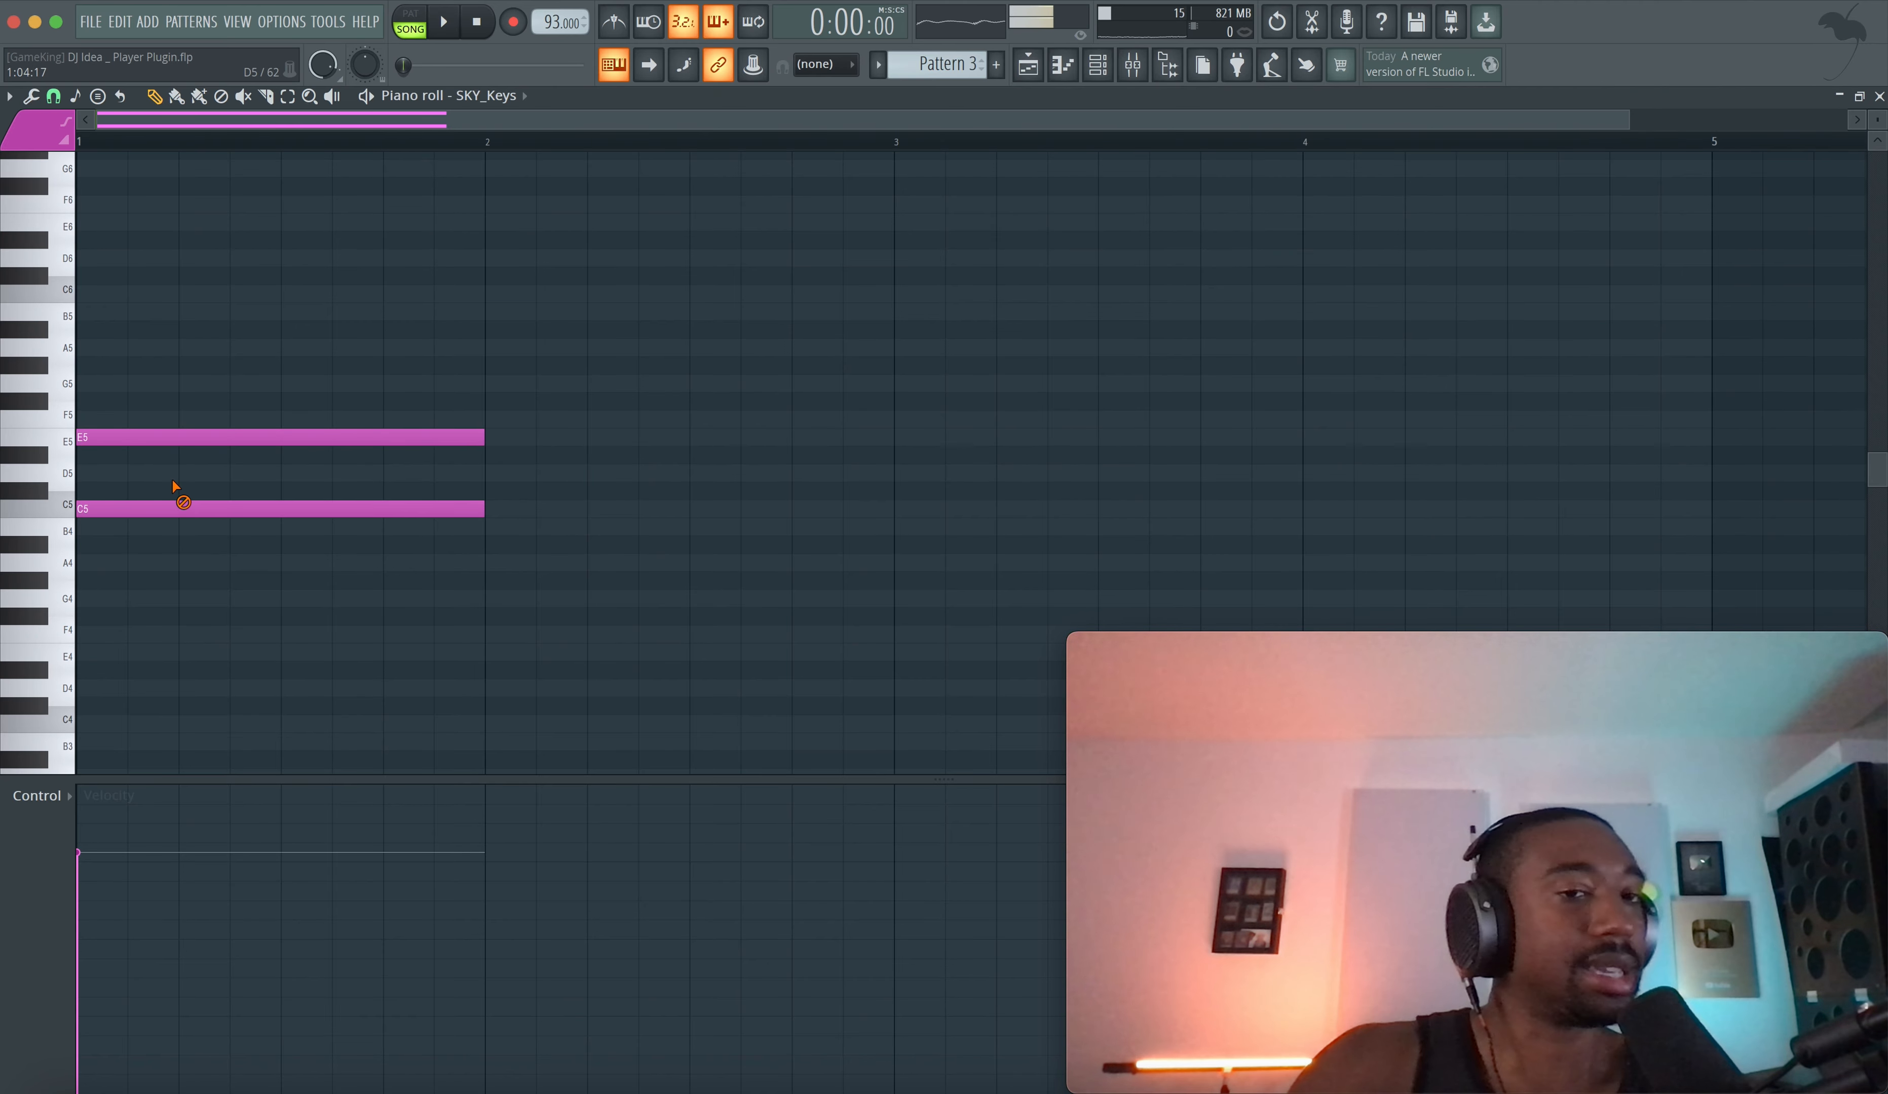
key("space")
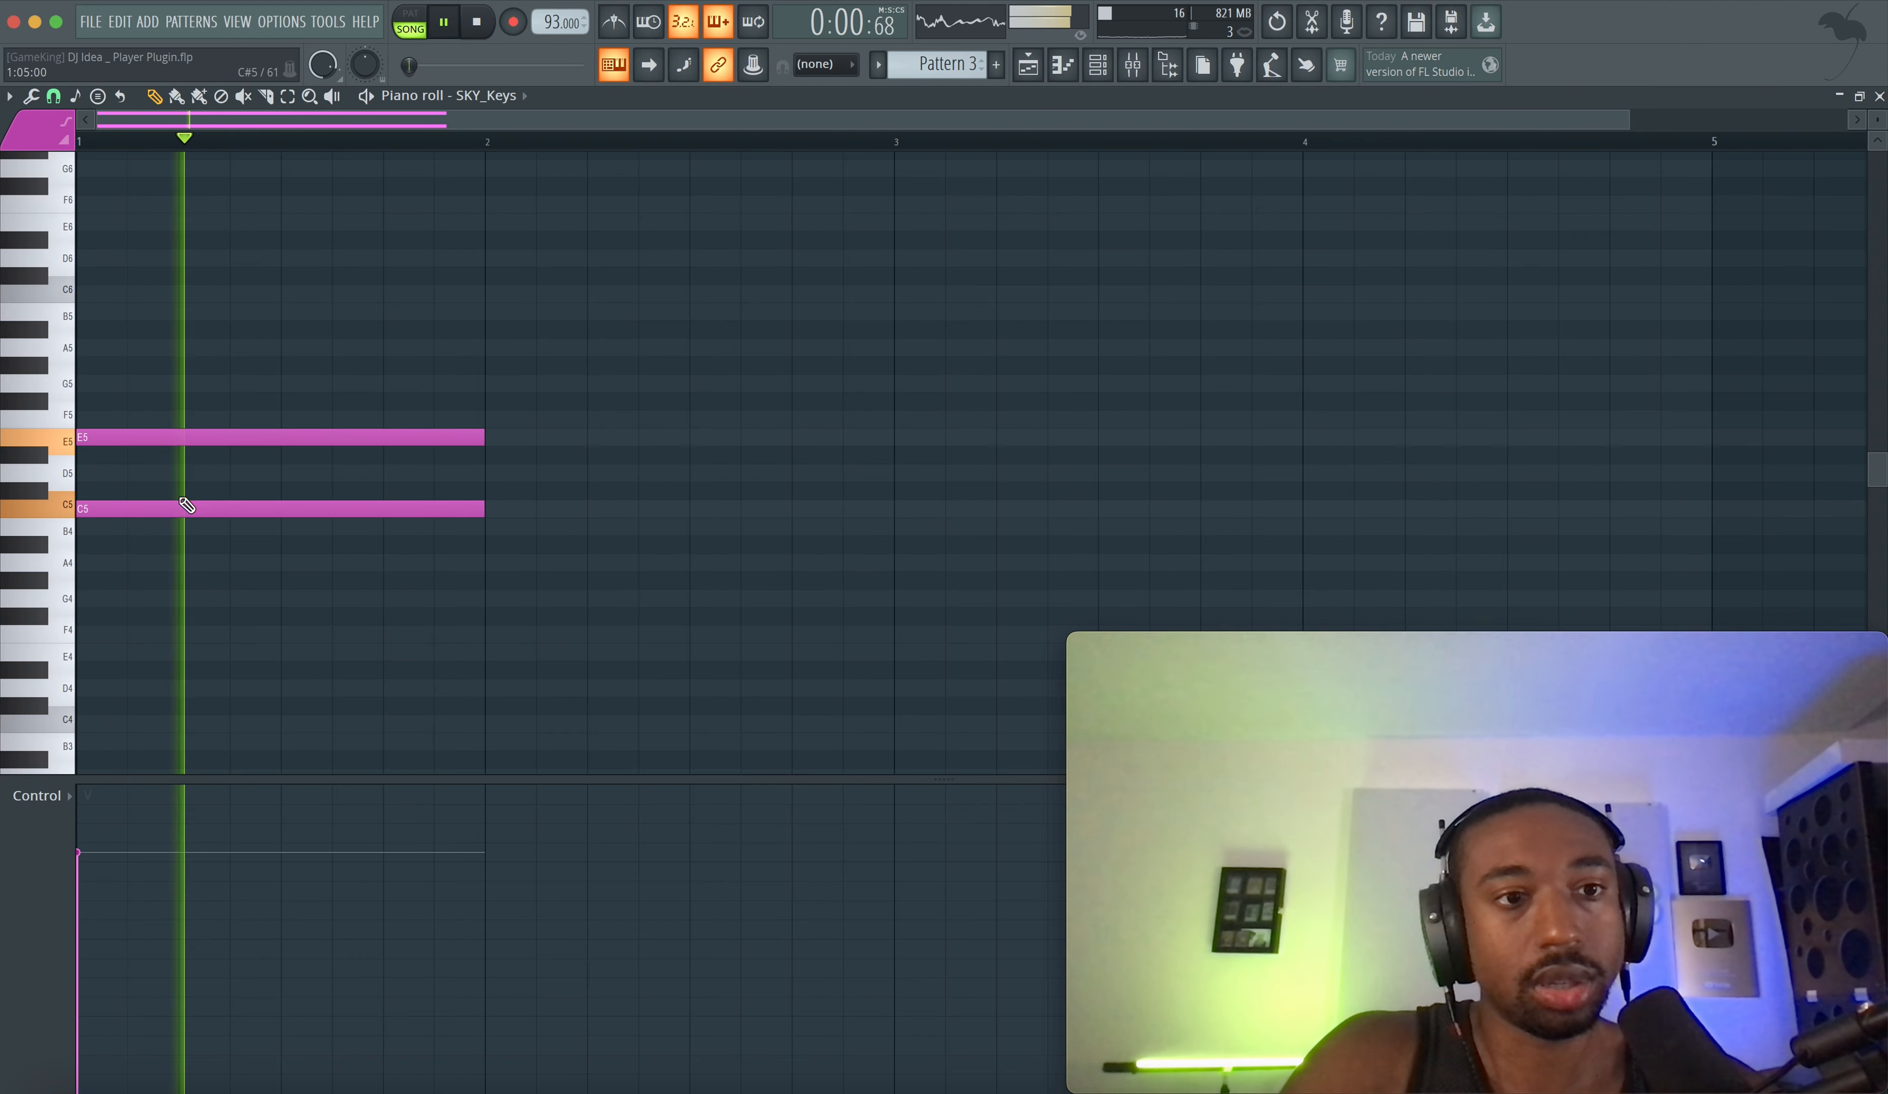
key("space")
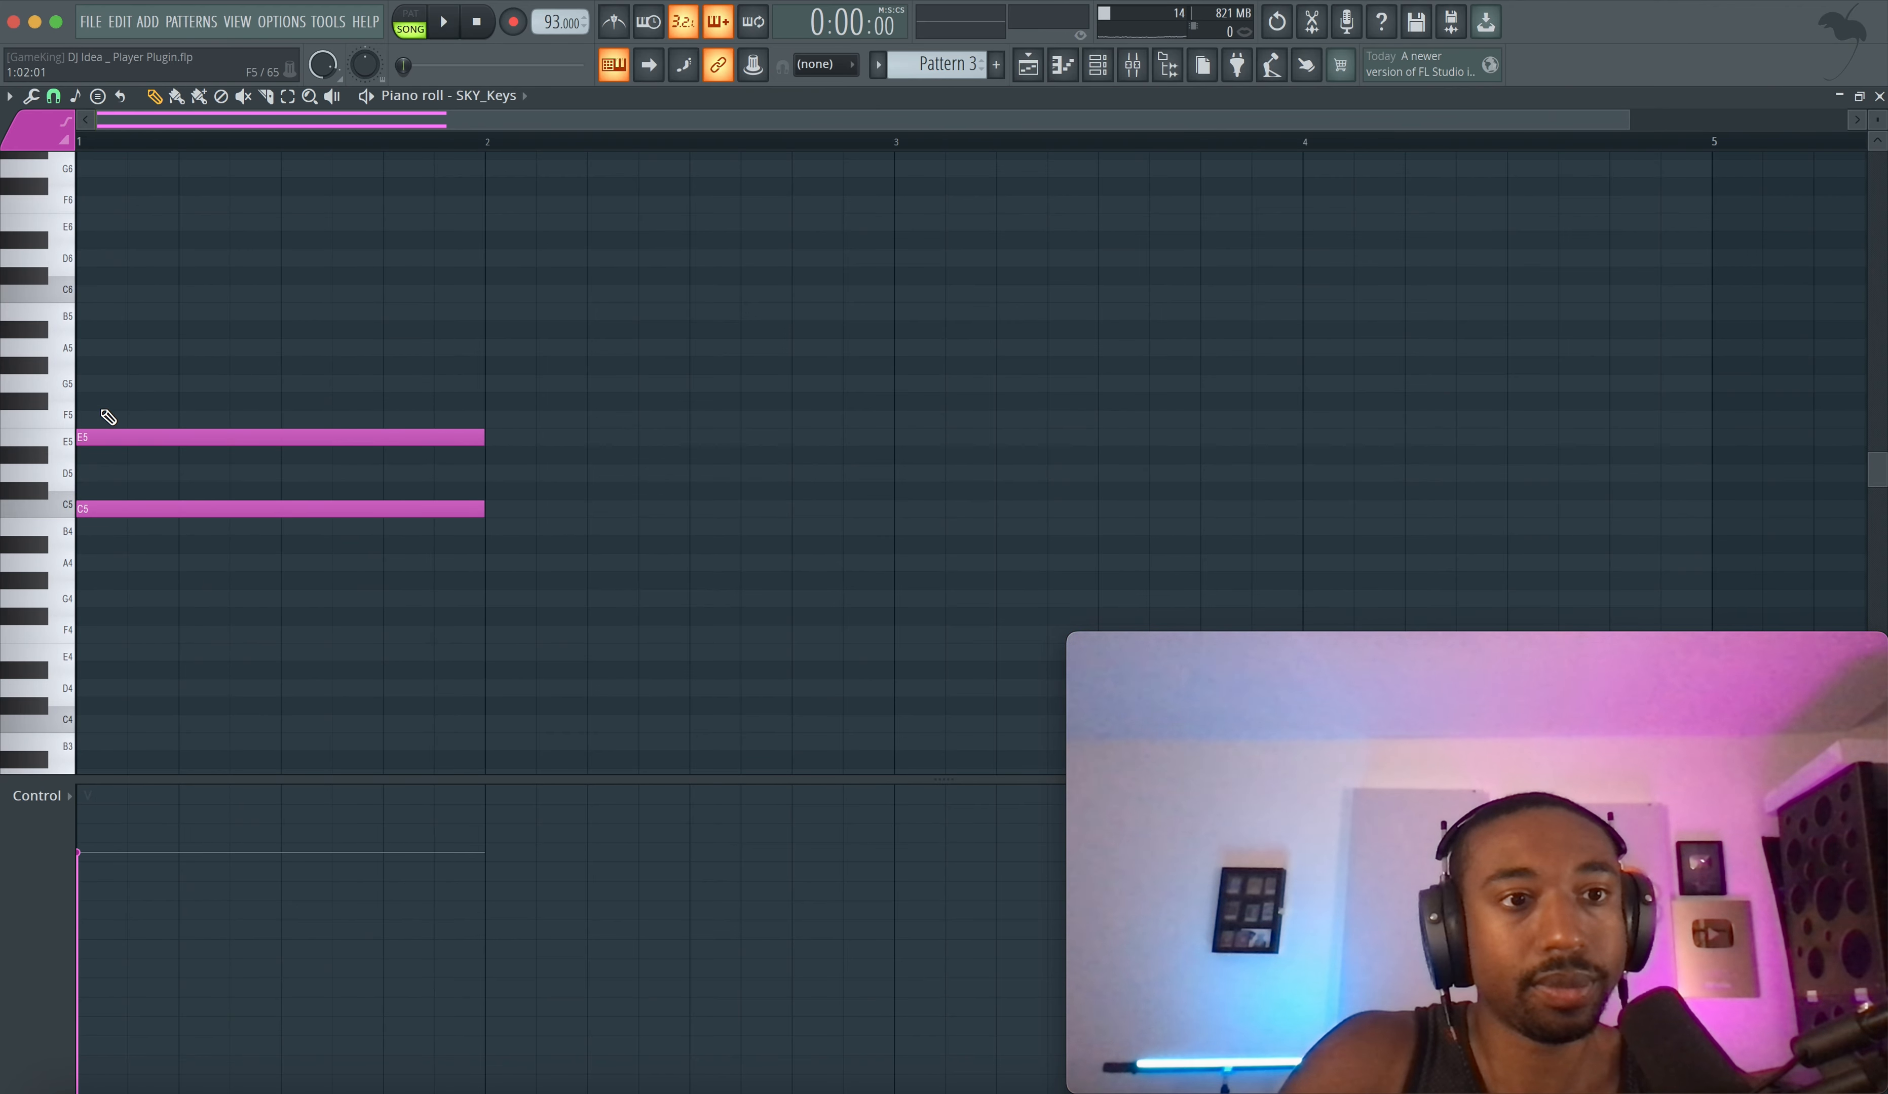
left_click(90, 400)
left_click_drag(89, 384, 84, 337)
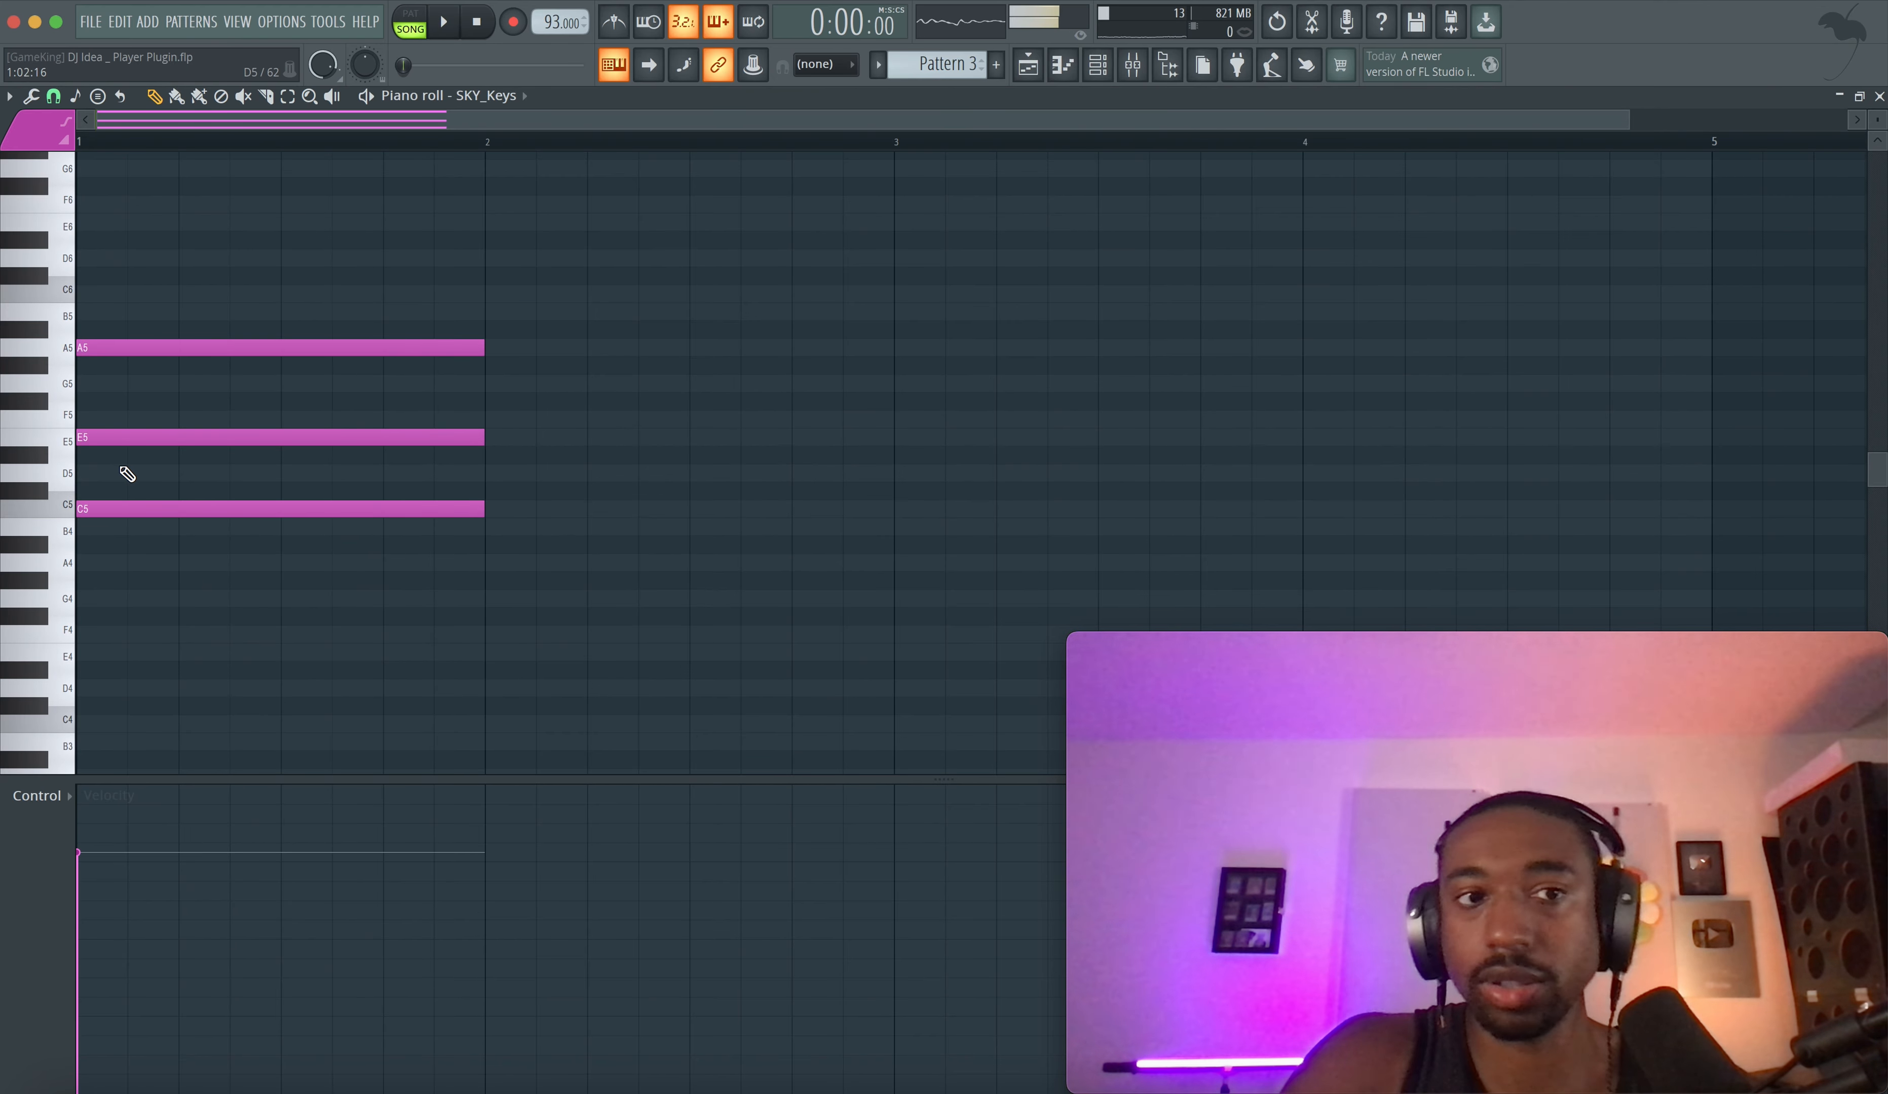
key("space")
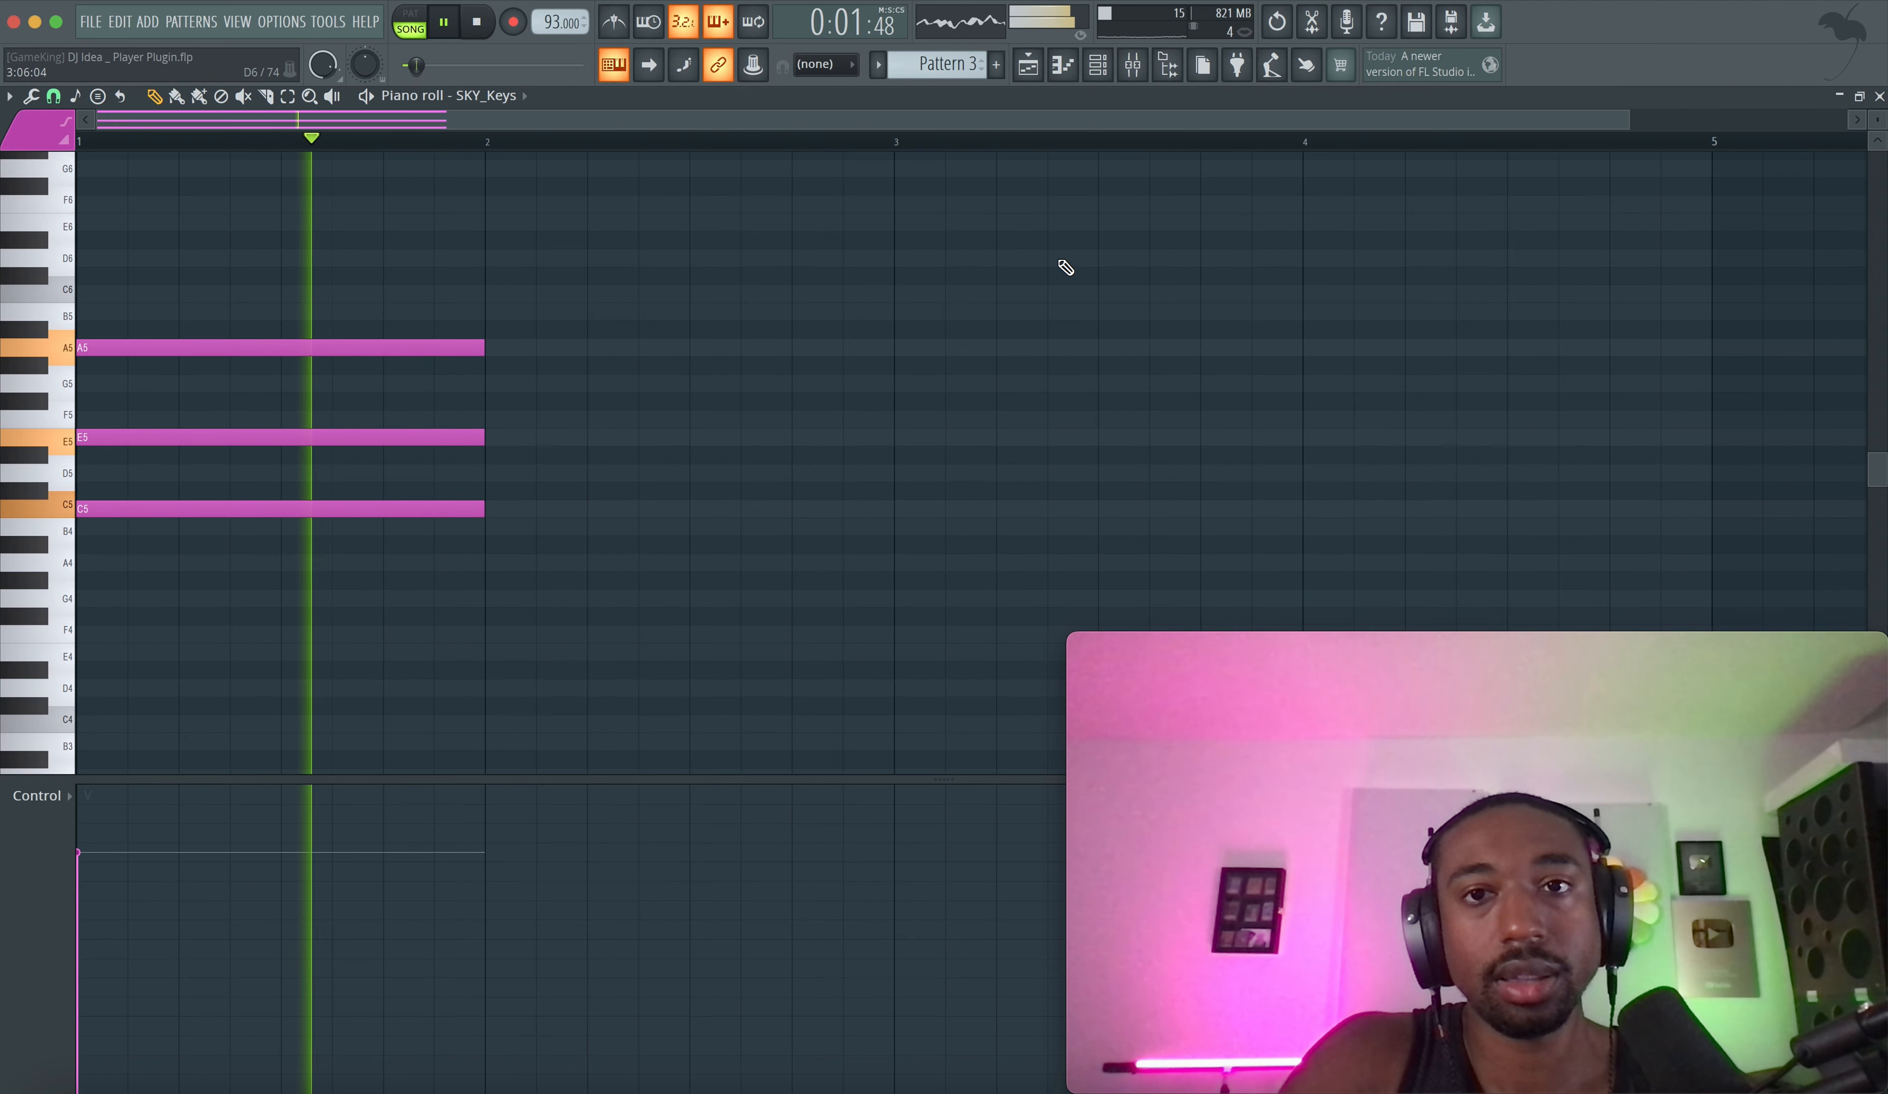
key("space")
- Set the SKY_Keys channel volume to about 26% while the arrangement plays
left_click(1099, 66)
key("space")
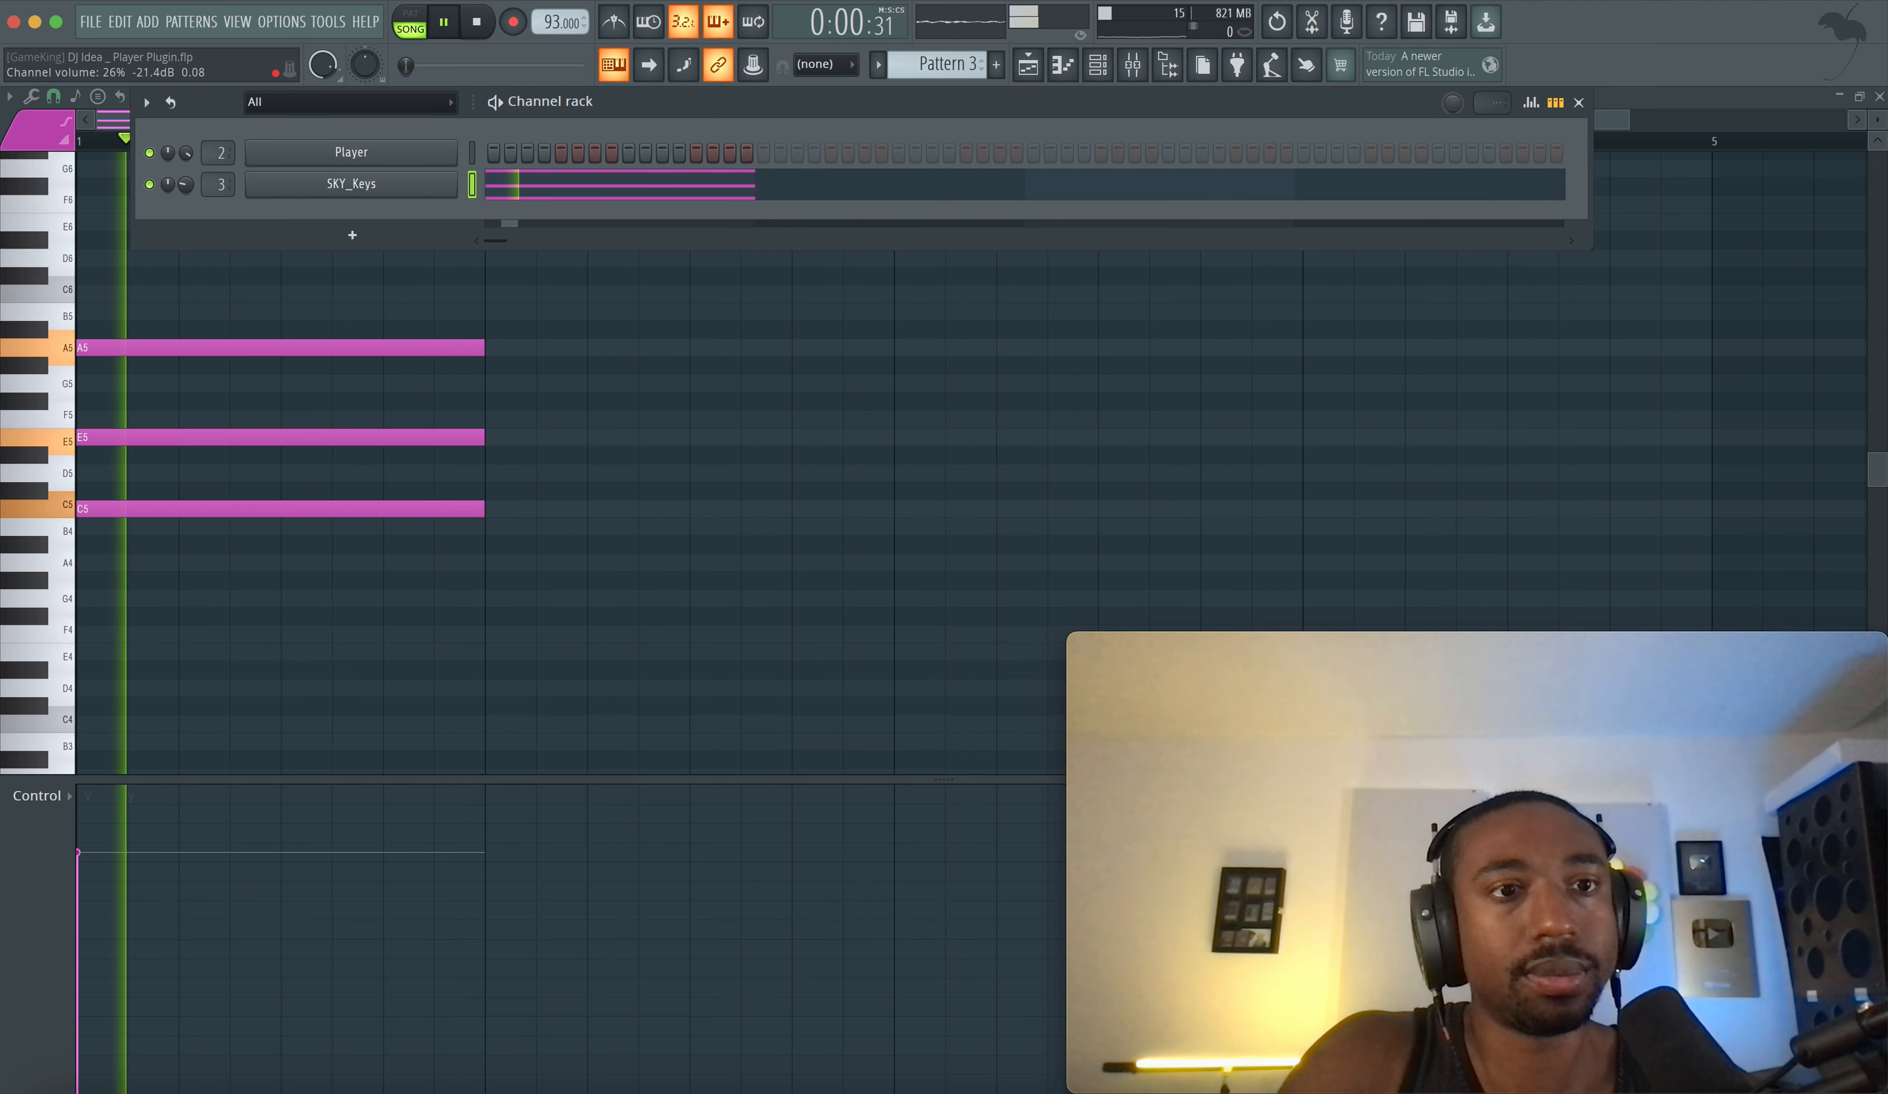
right_click(187, 285)
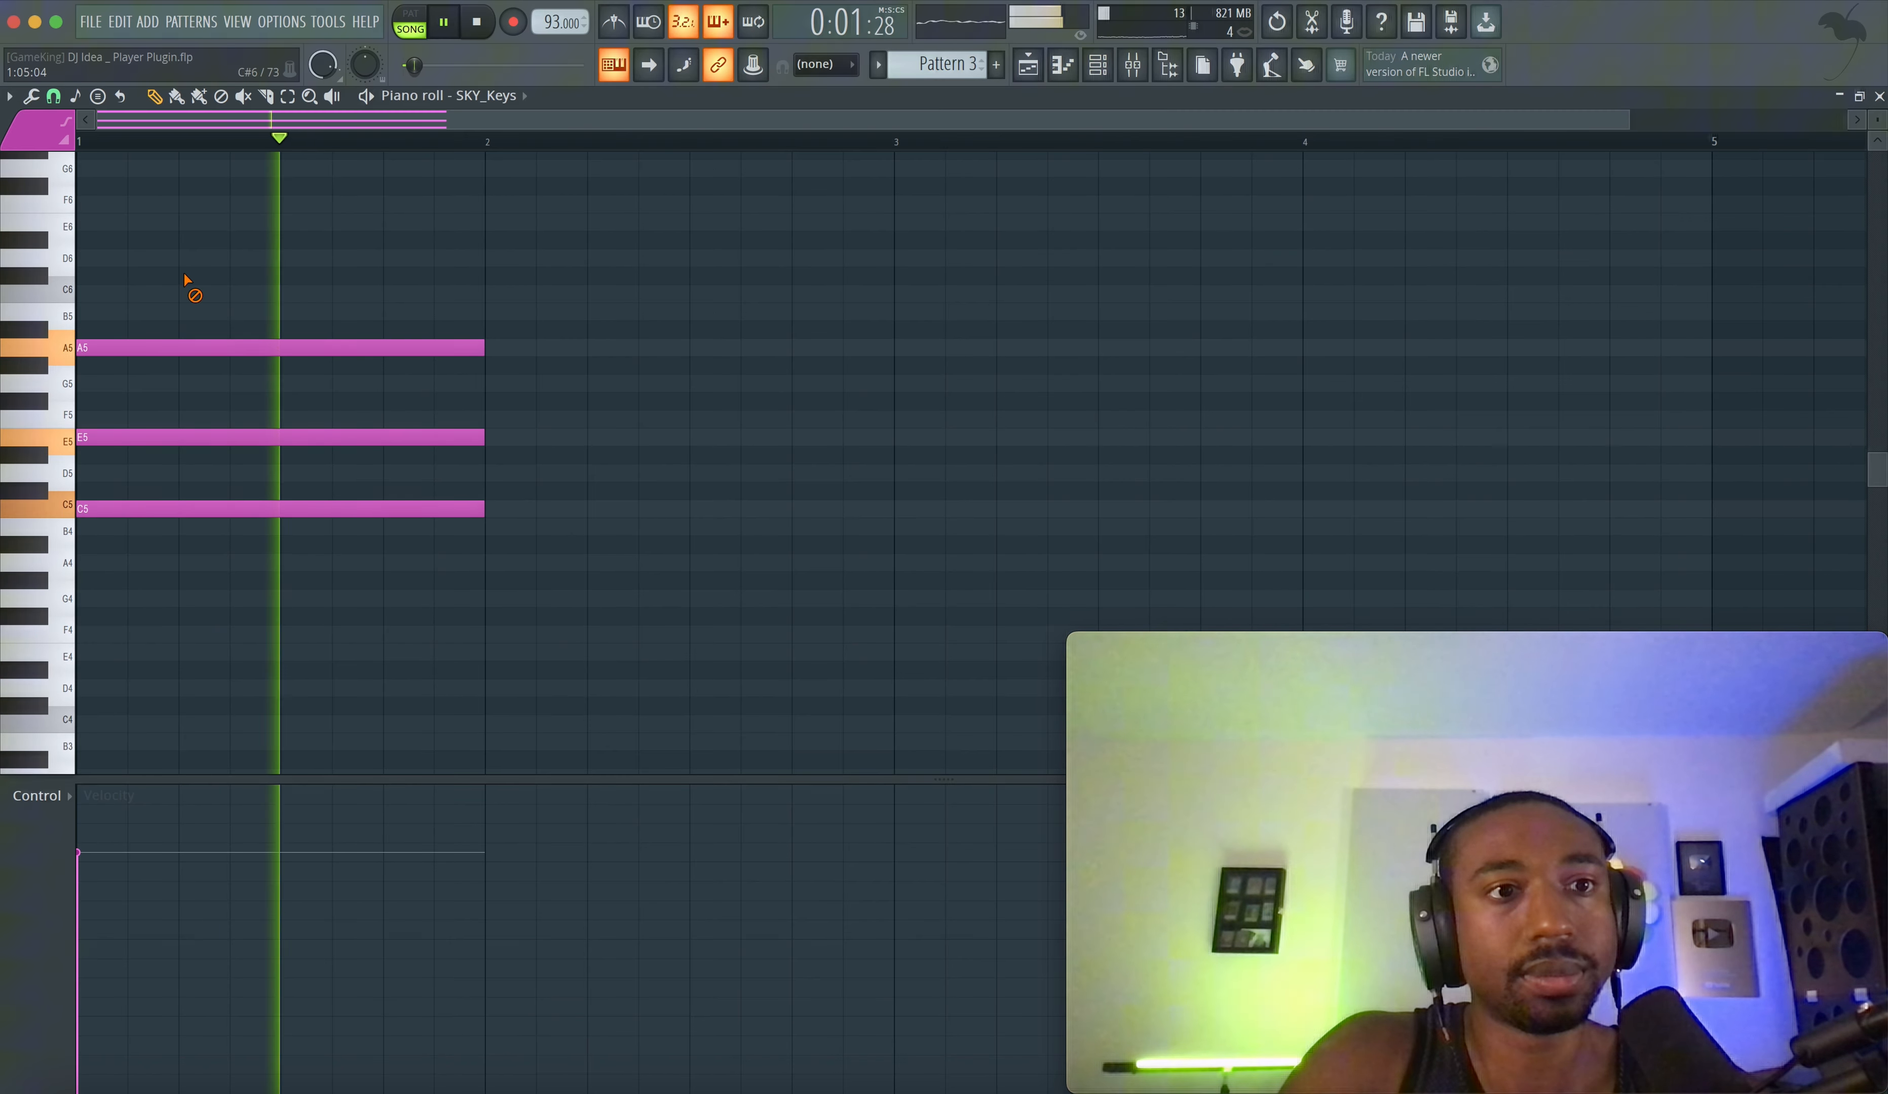
- Add one-bar E6 and D5 notes to the SKY_Keys chord and delete its C5 note
left_click(84, 224)
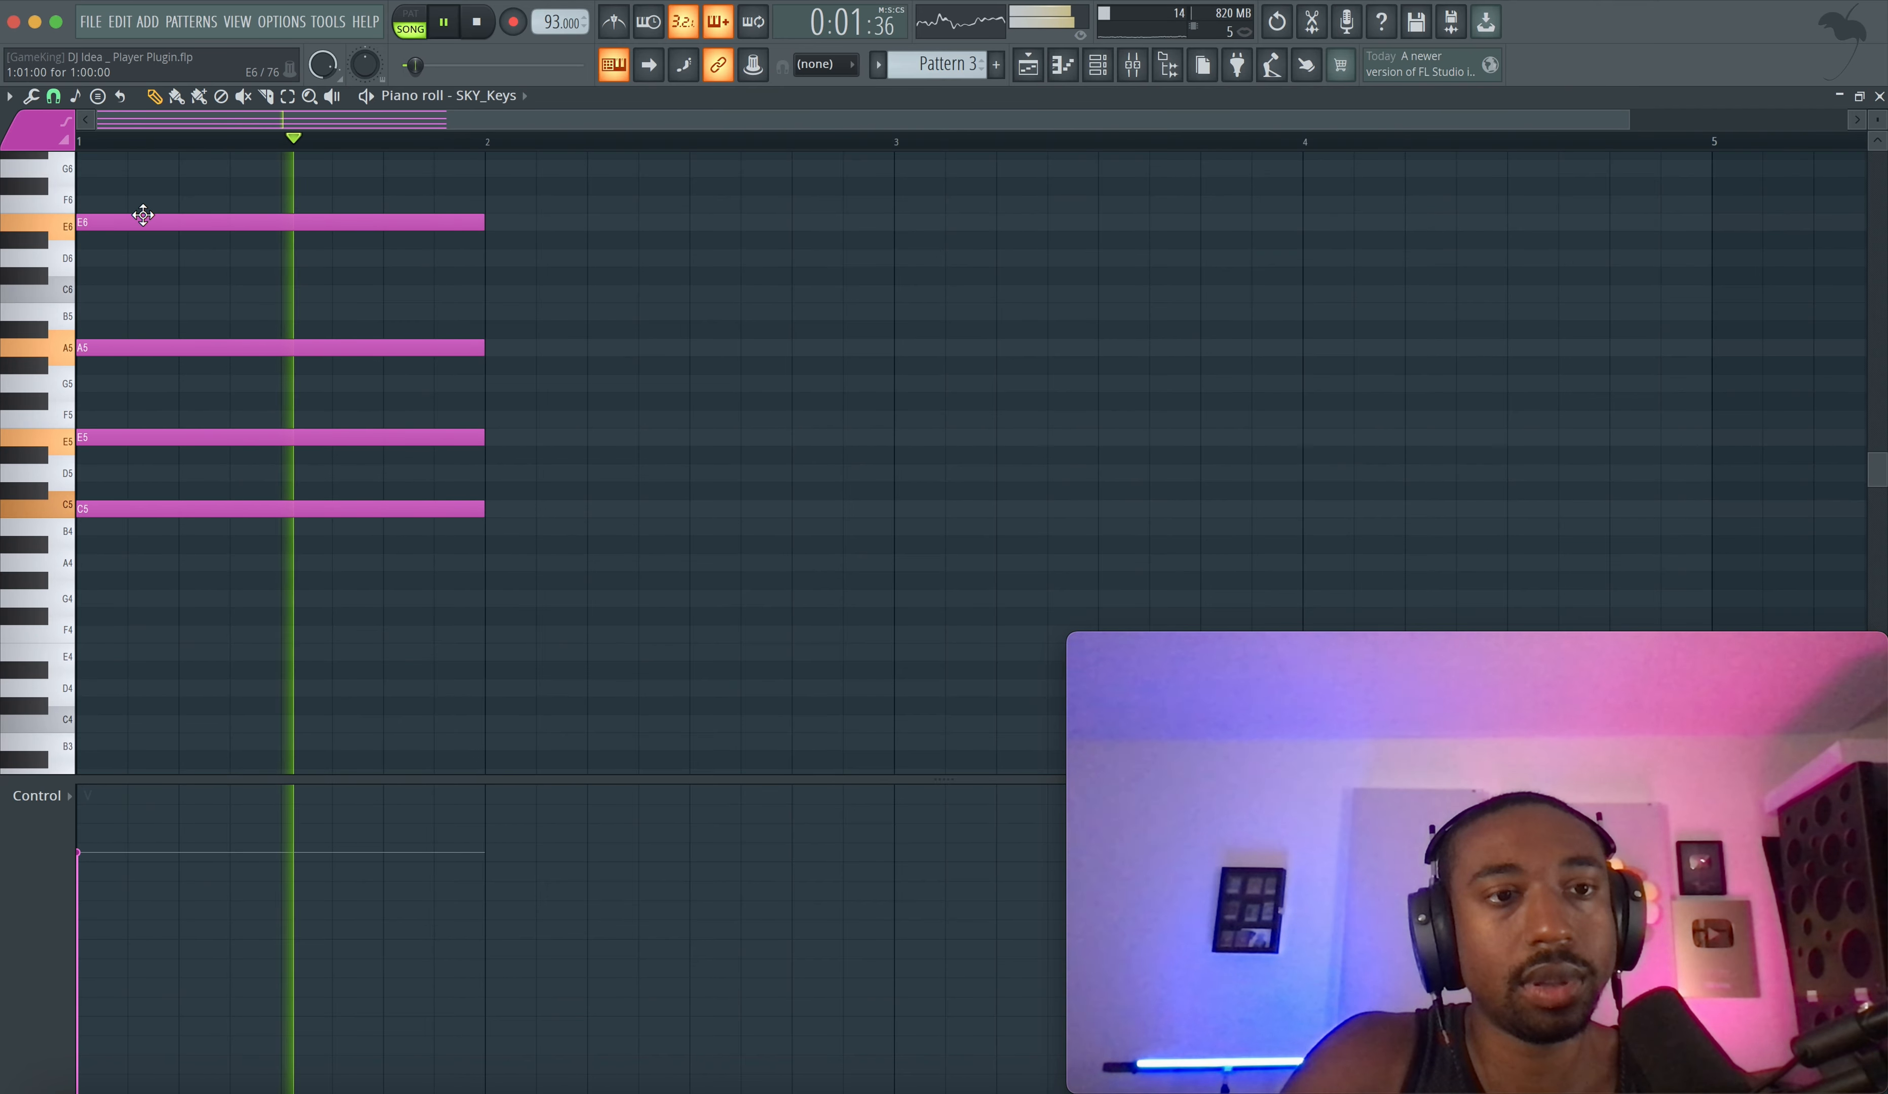
key("space")
left_click(88, 479)
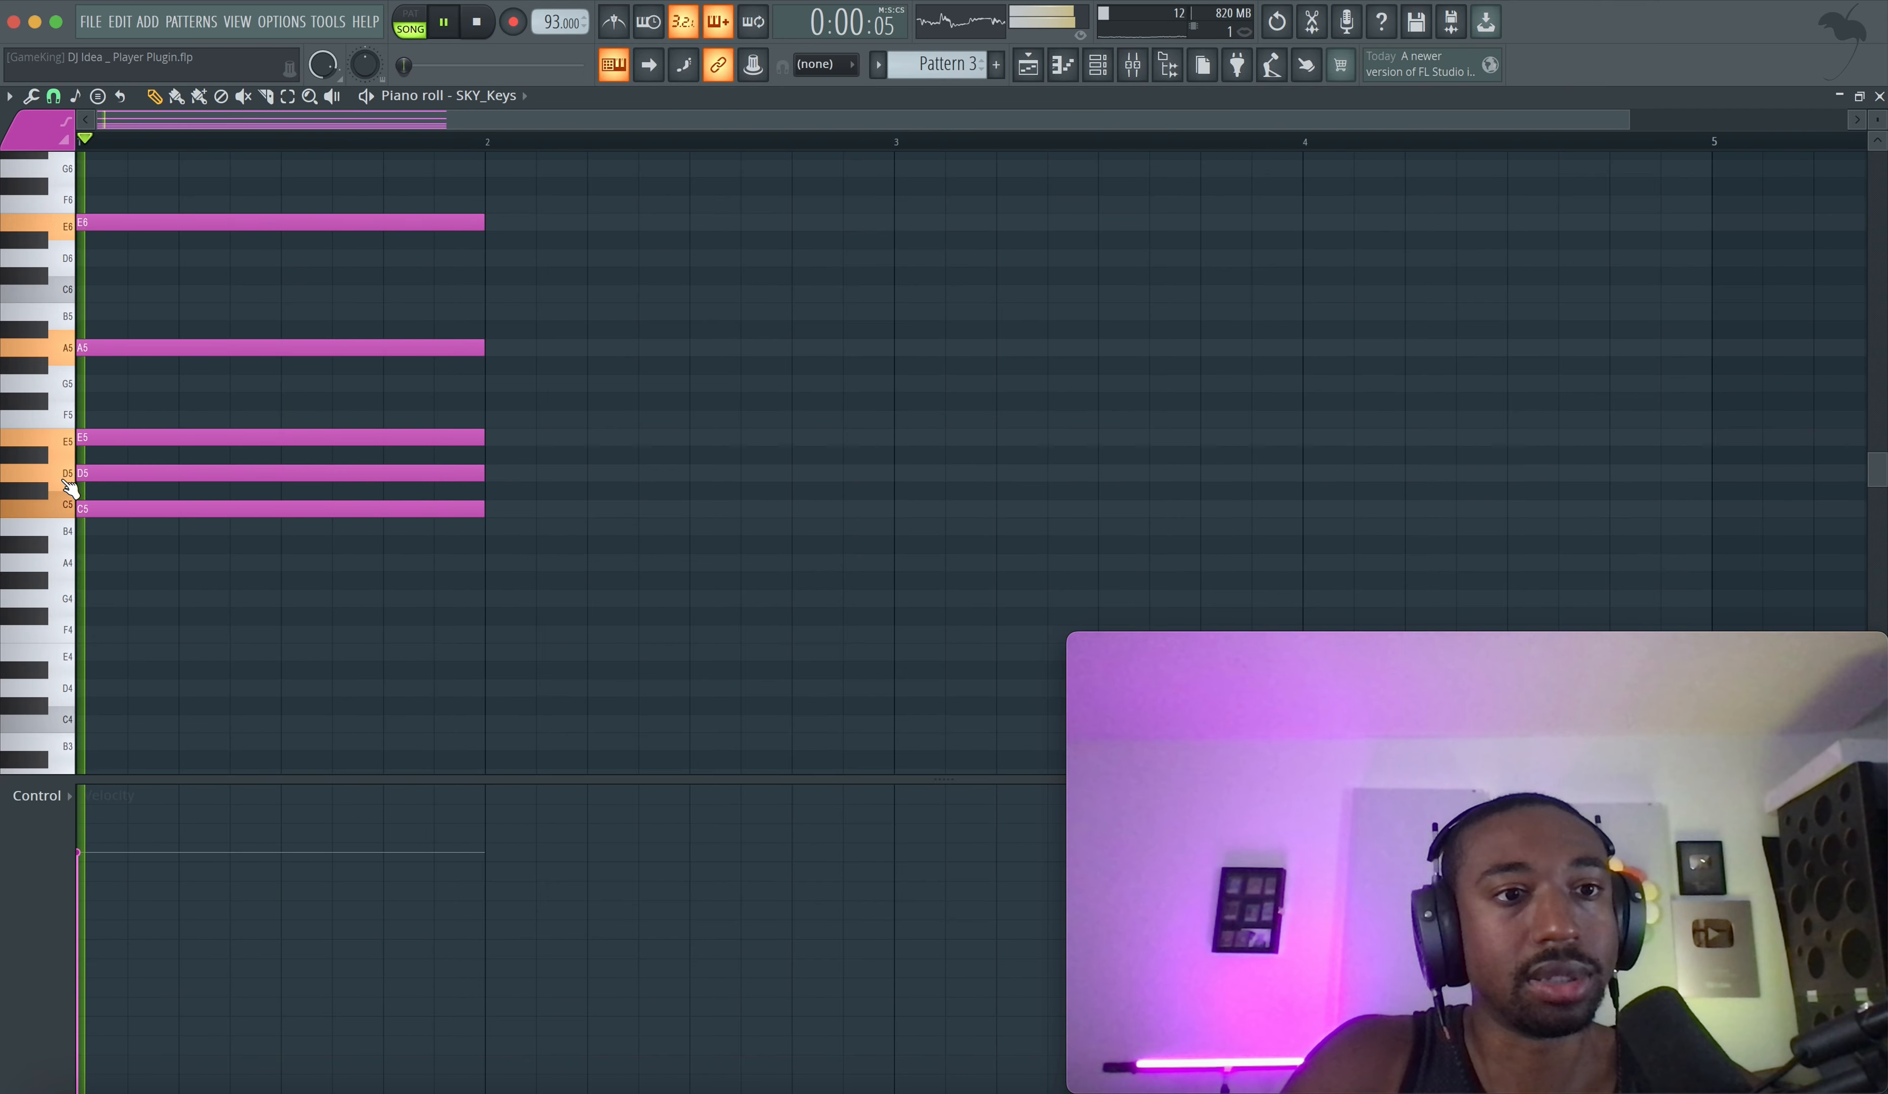
right_click(168, 507)
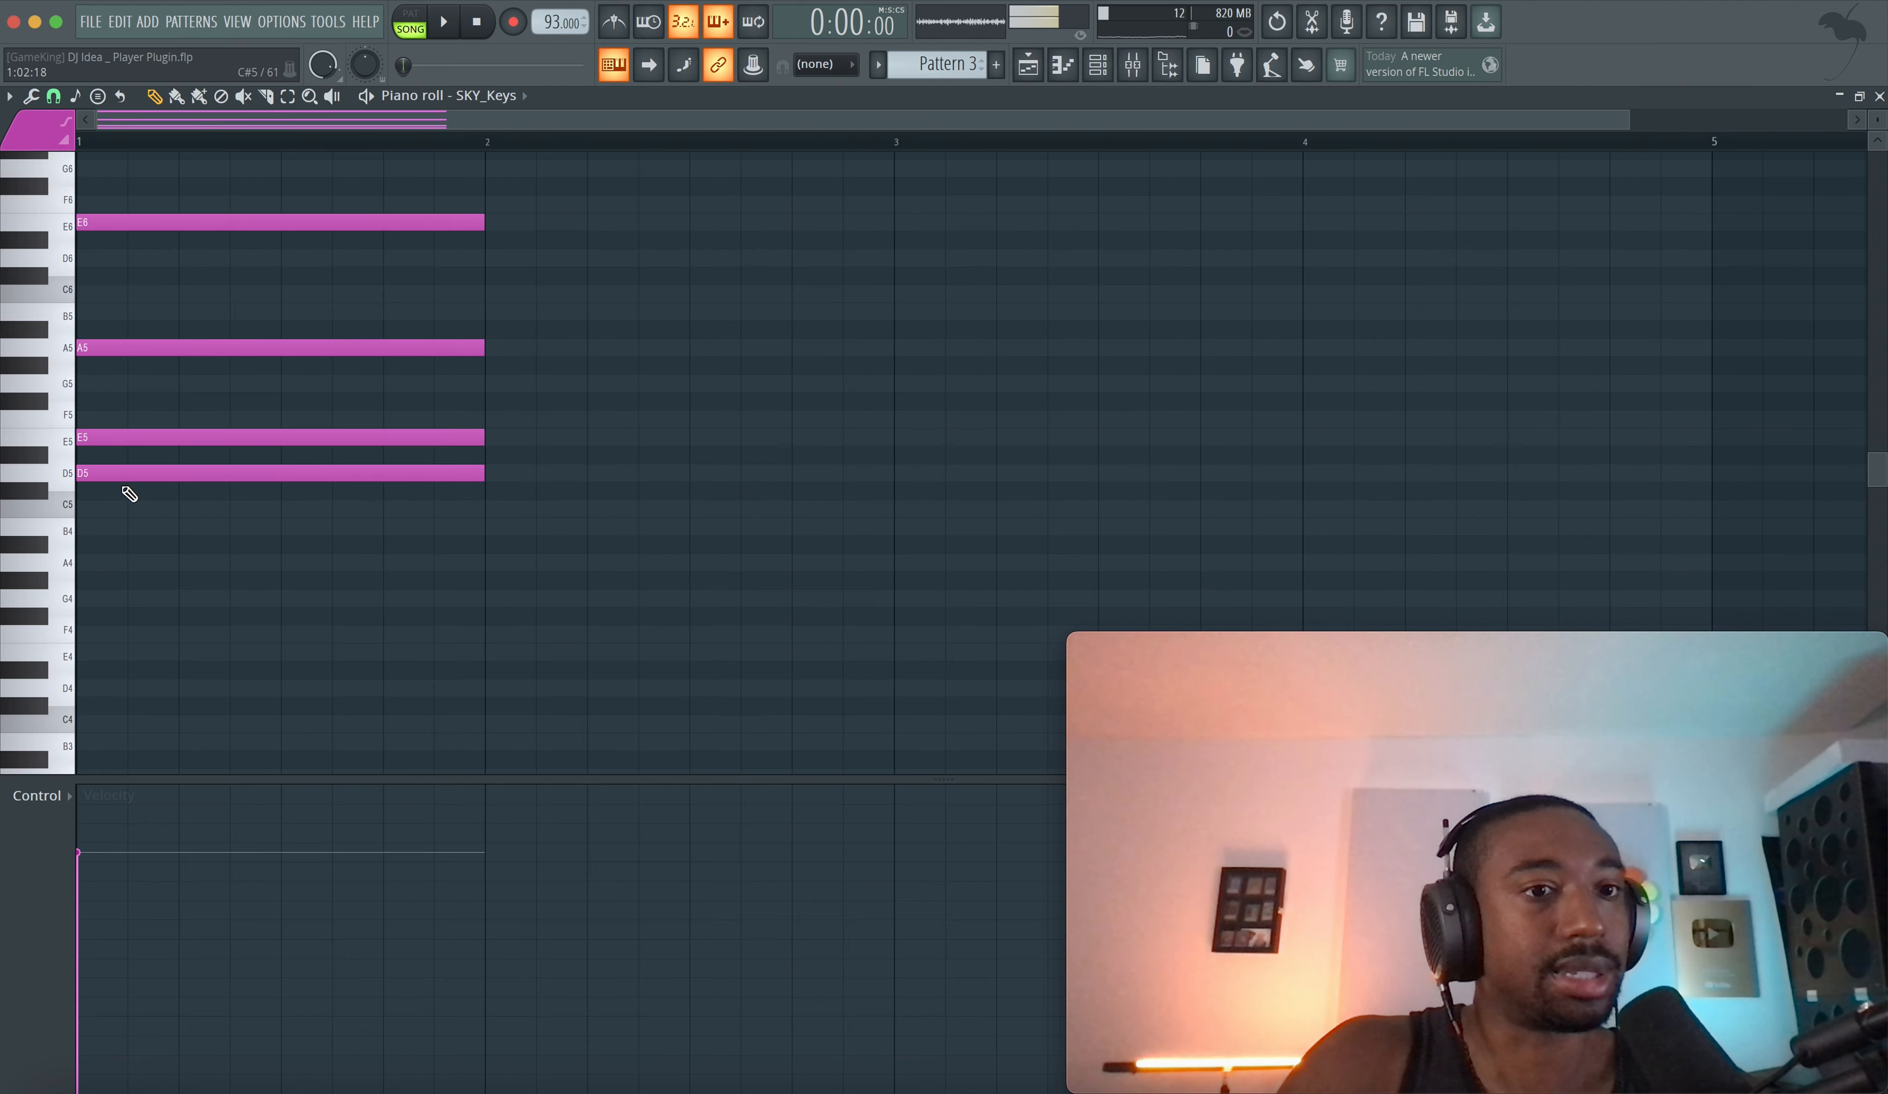
scroll(941, 66, "up", 2)
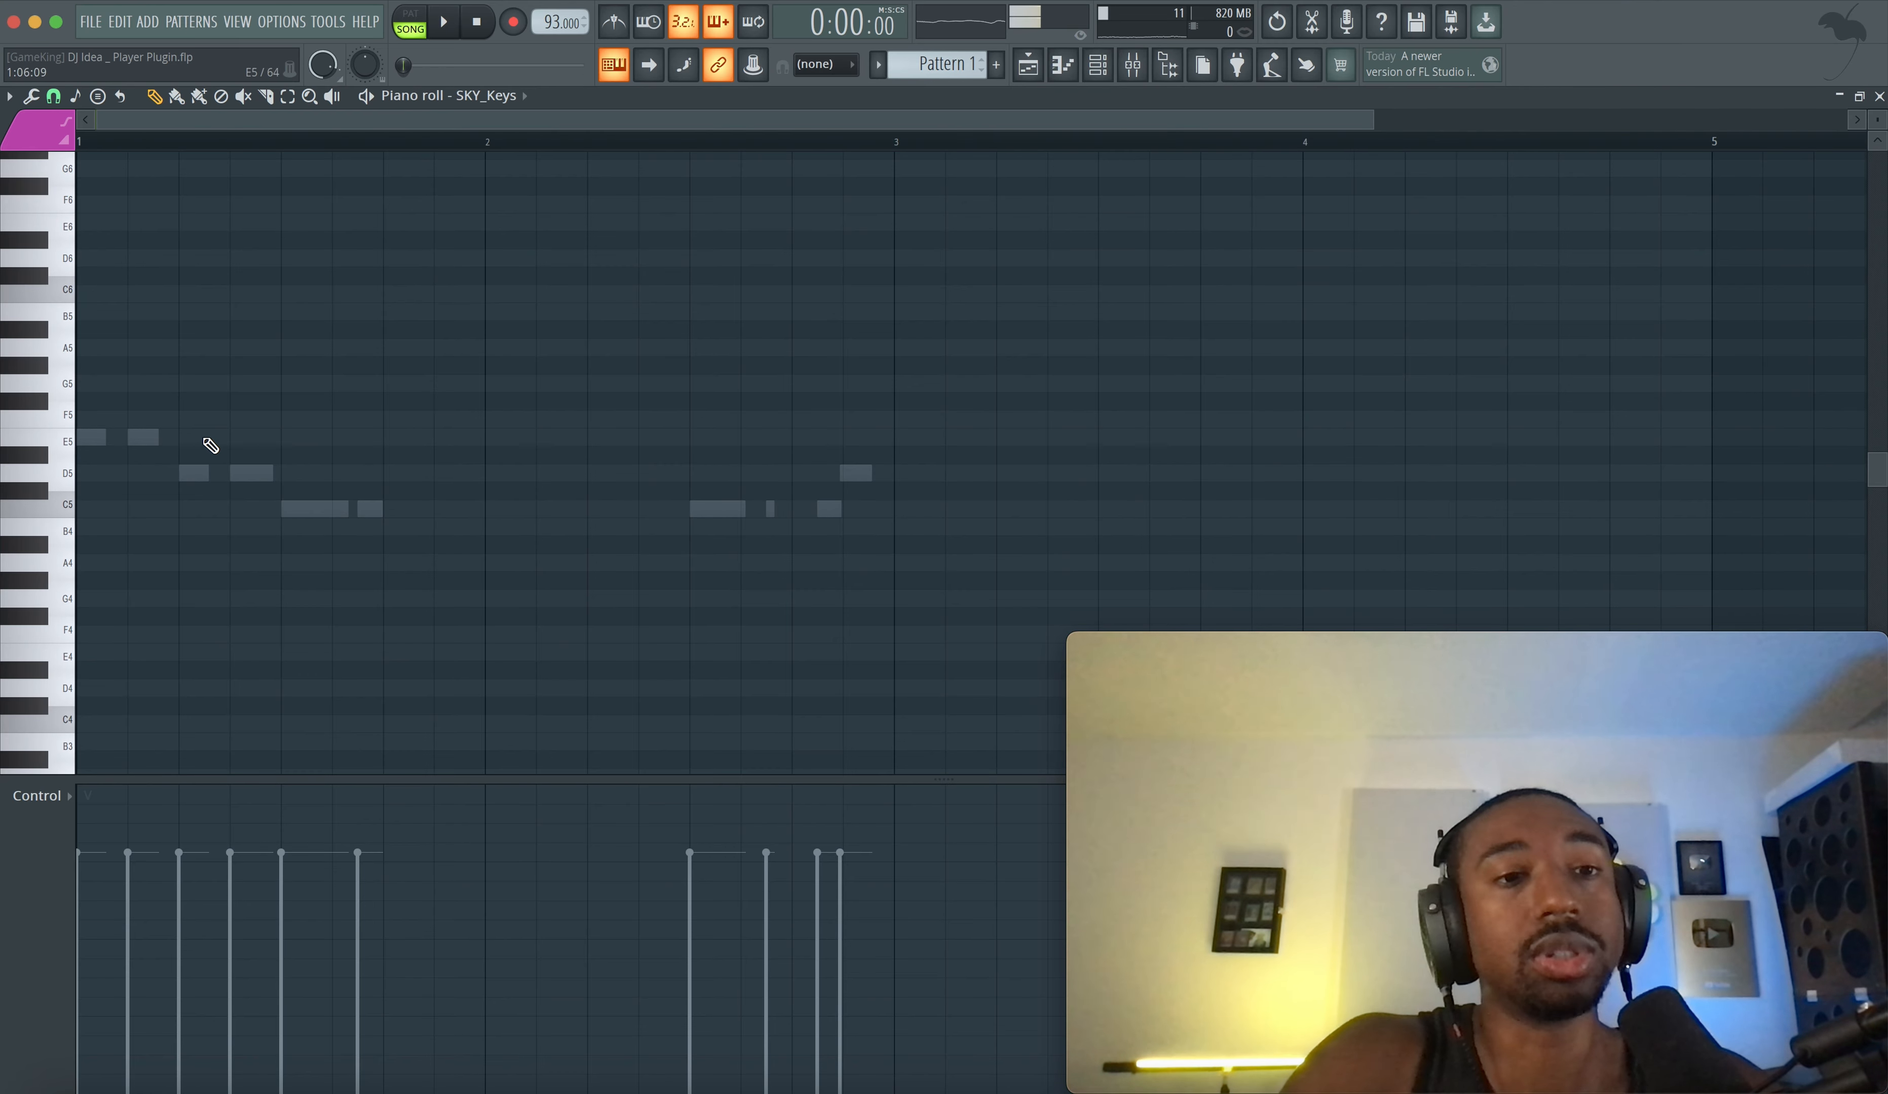
left_click(80, 491)
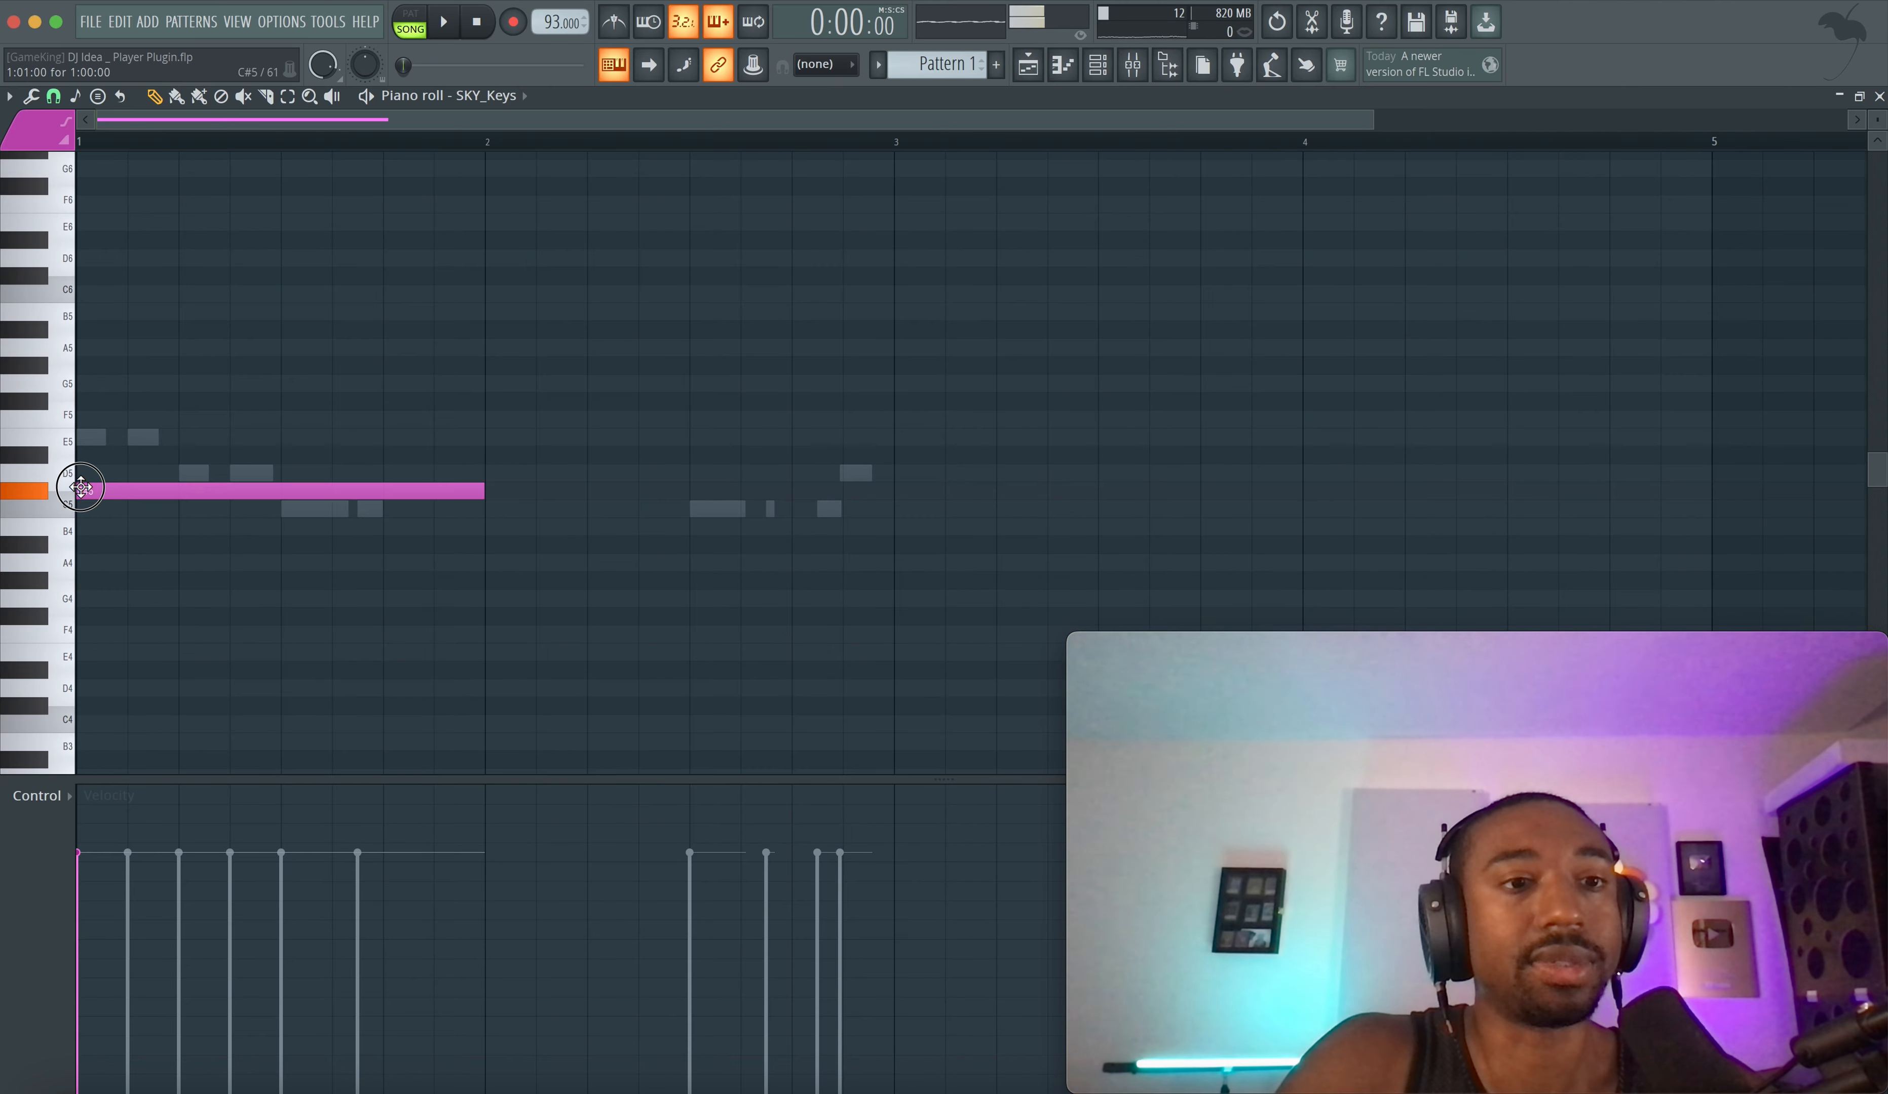
mouse_move(451, 491)
left_mouse_down()
mouse_move(438, 471)
mouse_move(471, 470)
left_mouse_up()
right_click(471, 469)
left_click(294, 514)
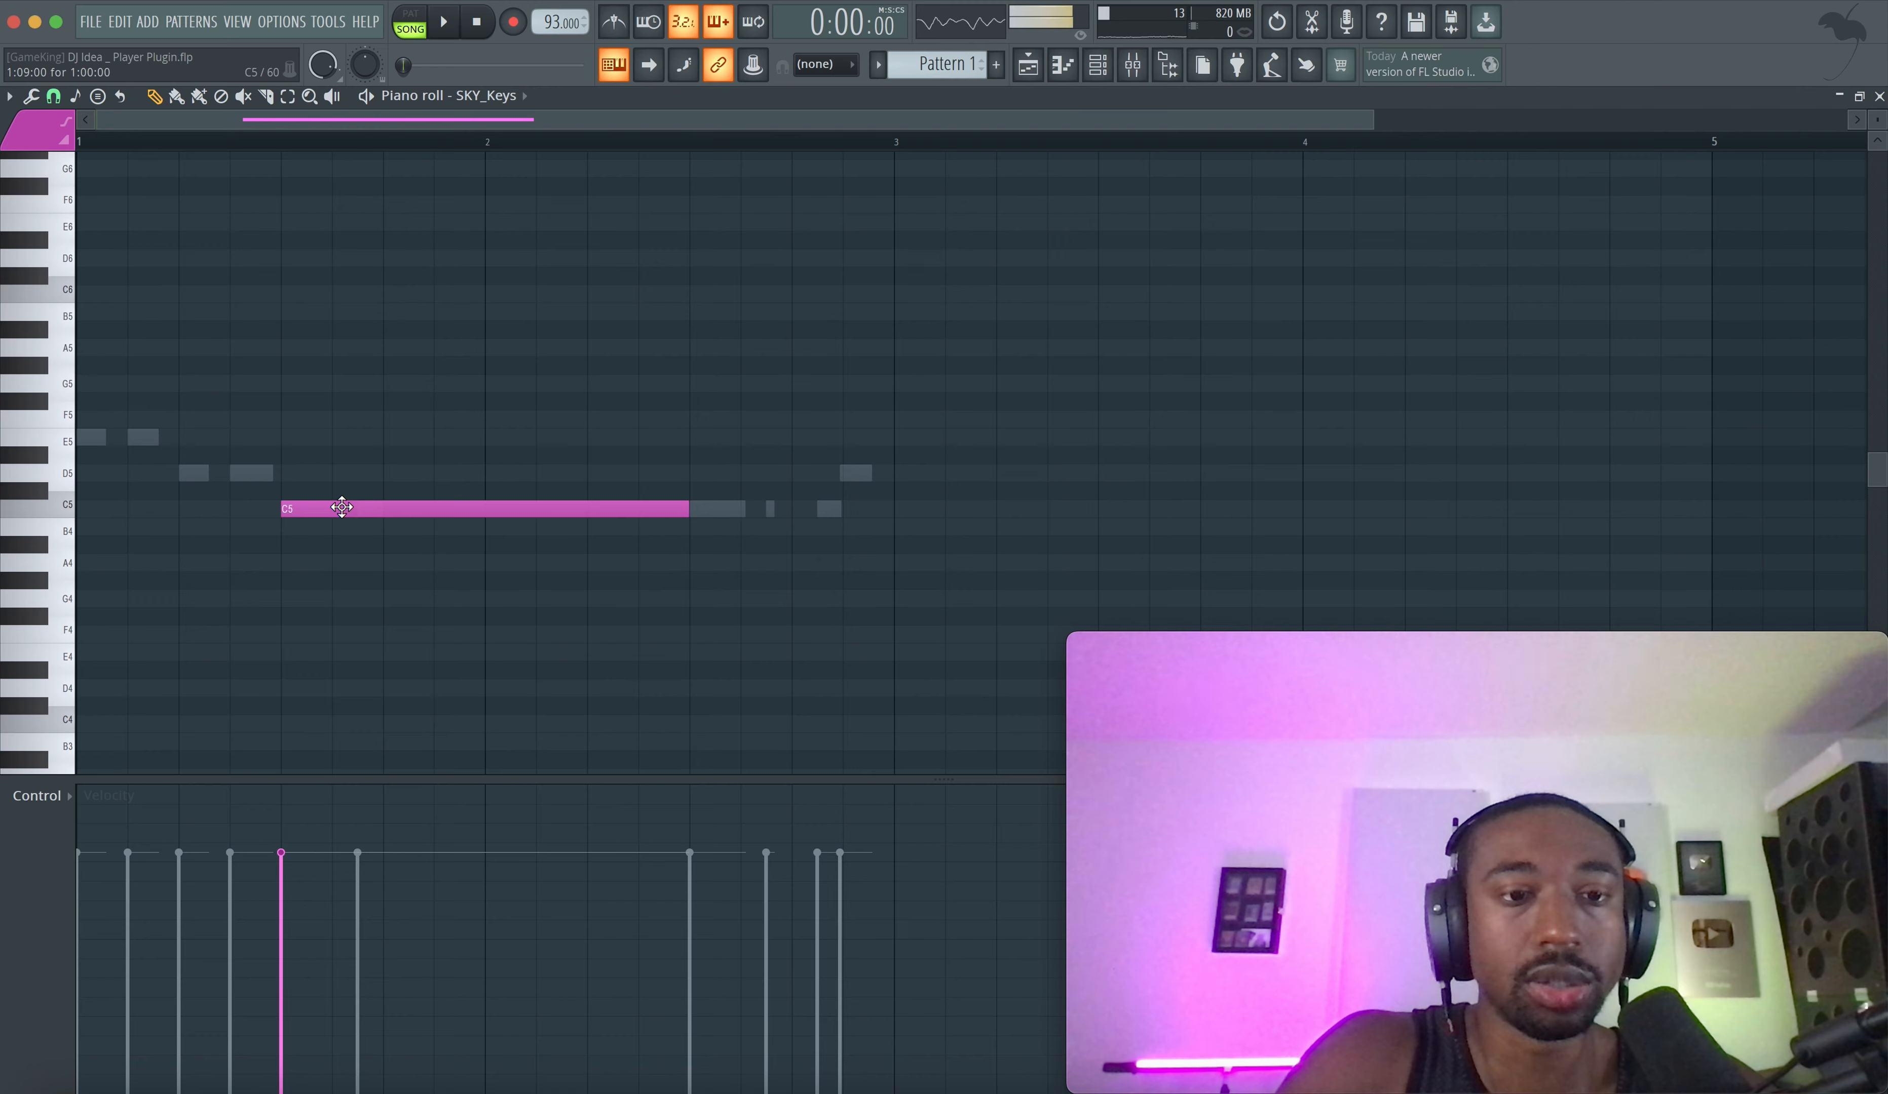
right_click(338, 505)
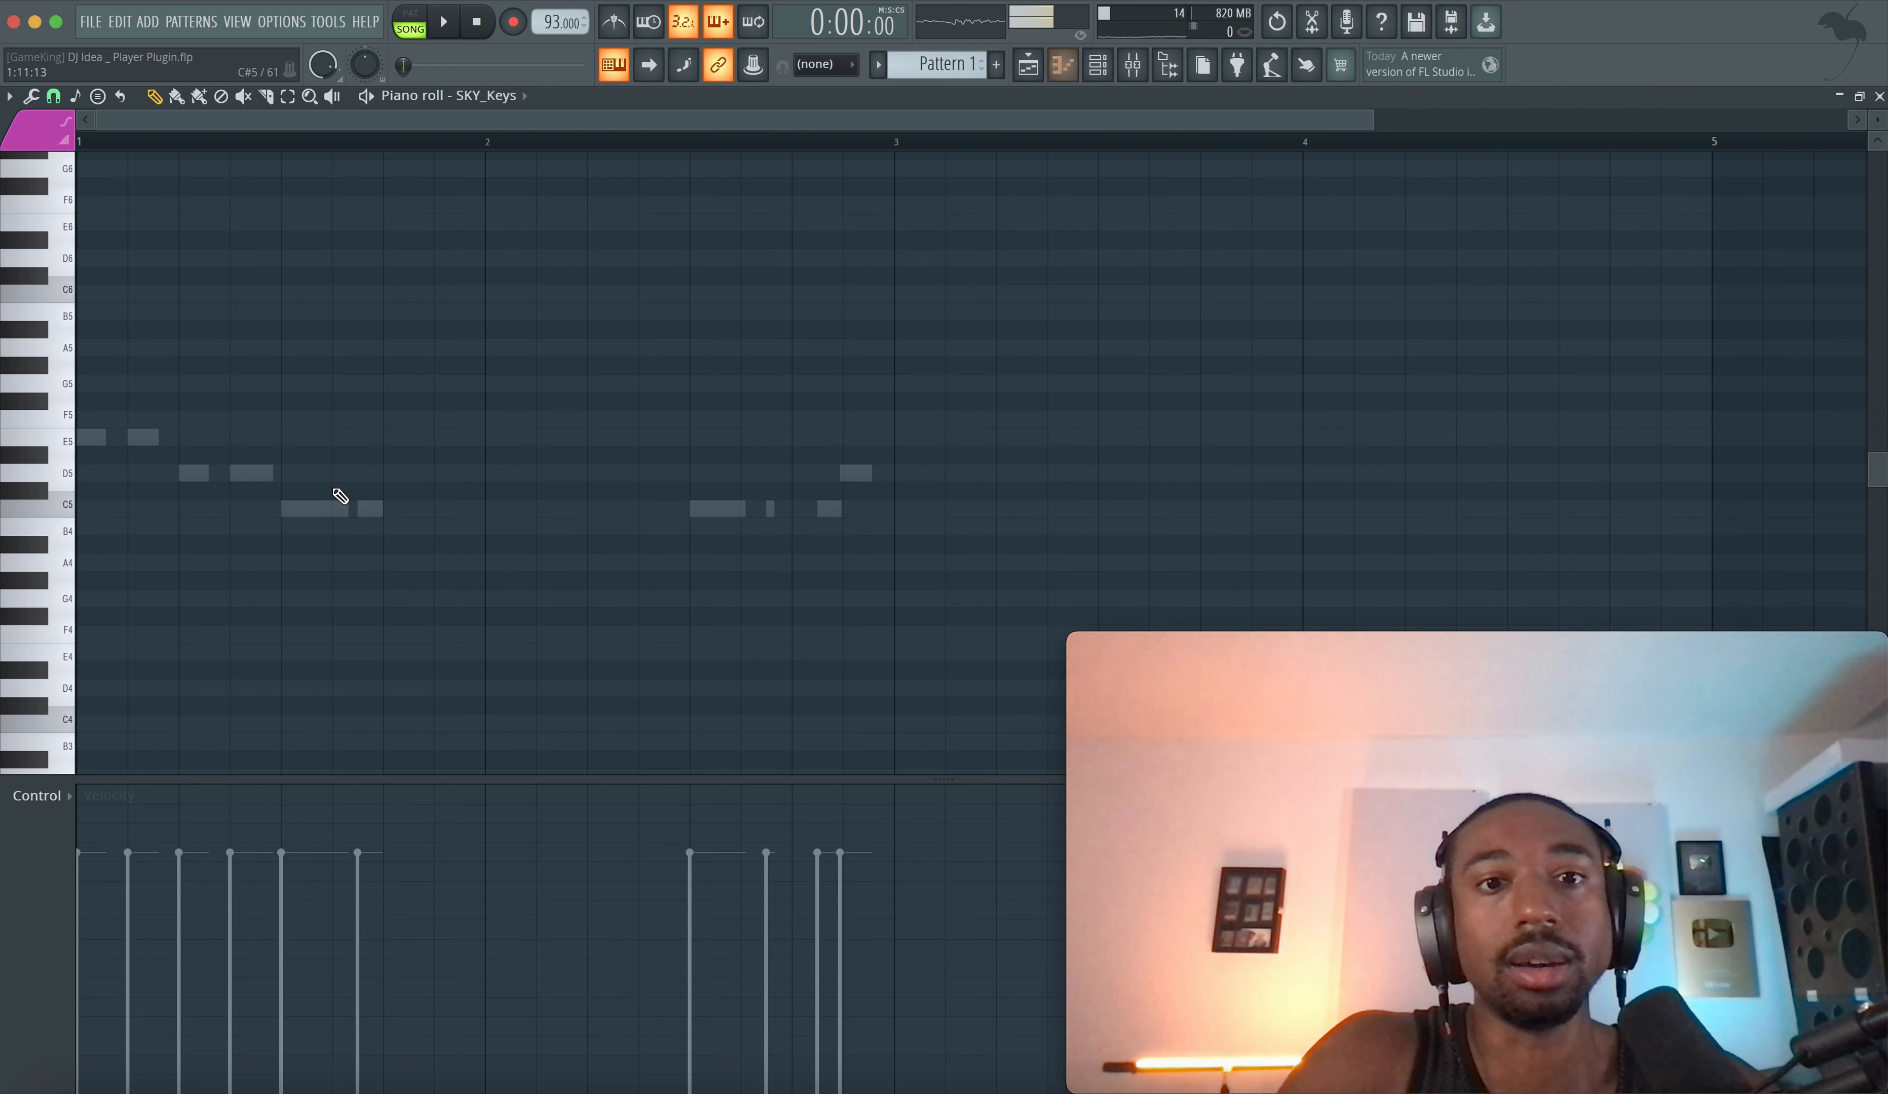
- Play back the arrangement while viewing Pattern 2, stop it, and reopen Pattern 3's SKY_Keys notes
key("space")
scroll(962, 62, "up", 1)
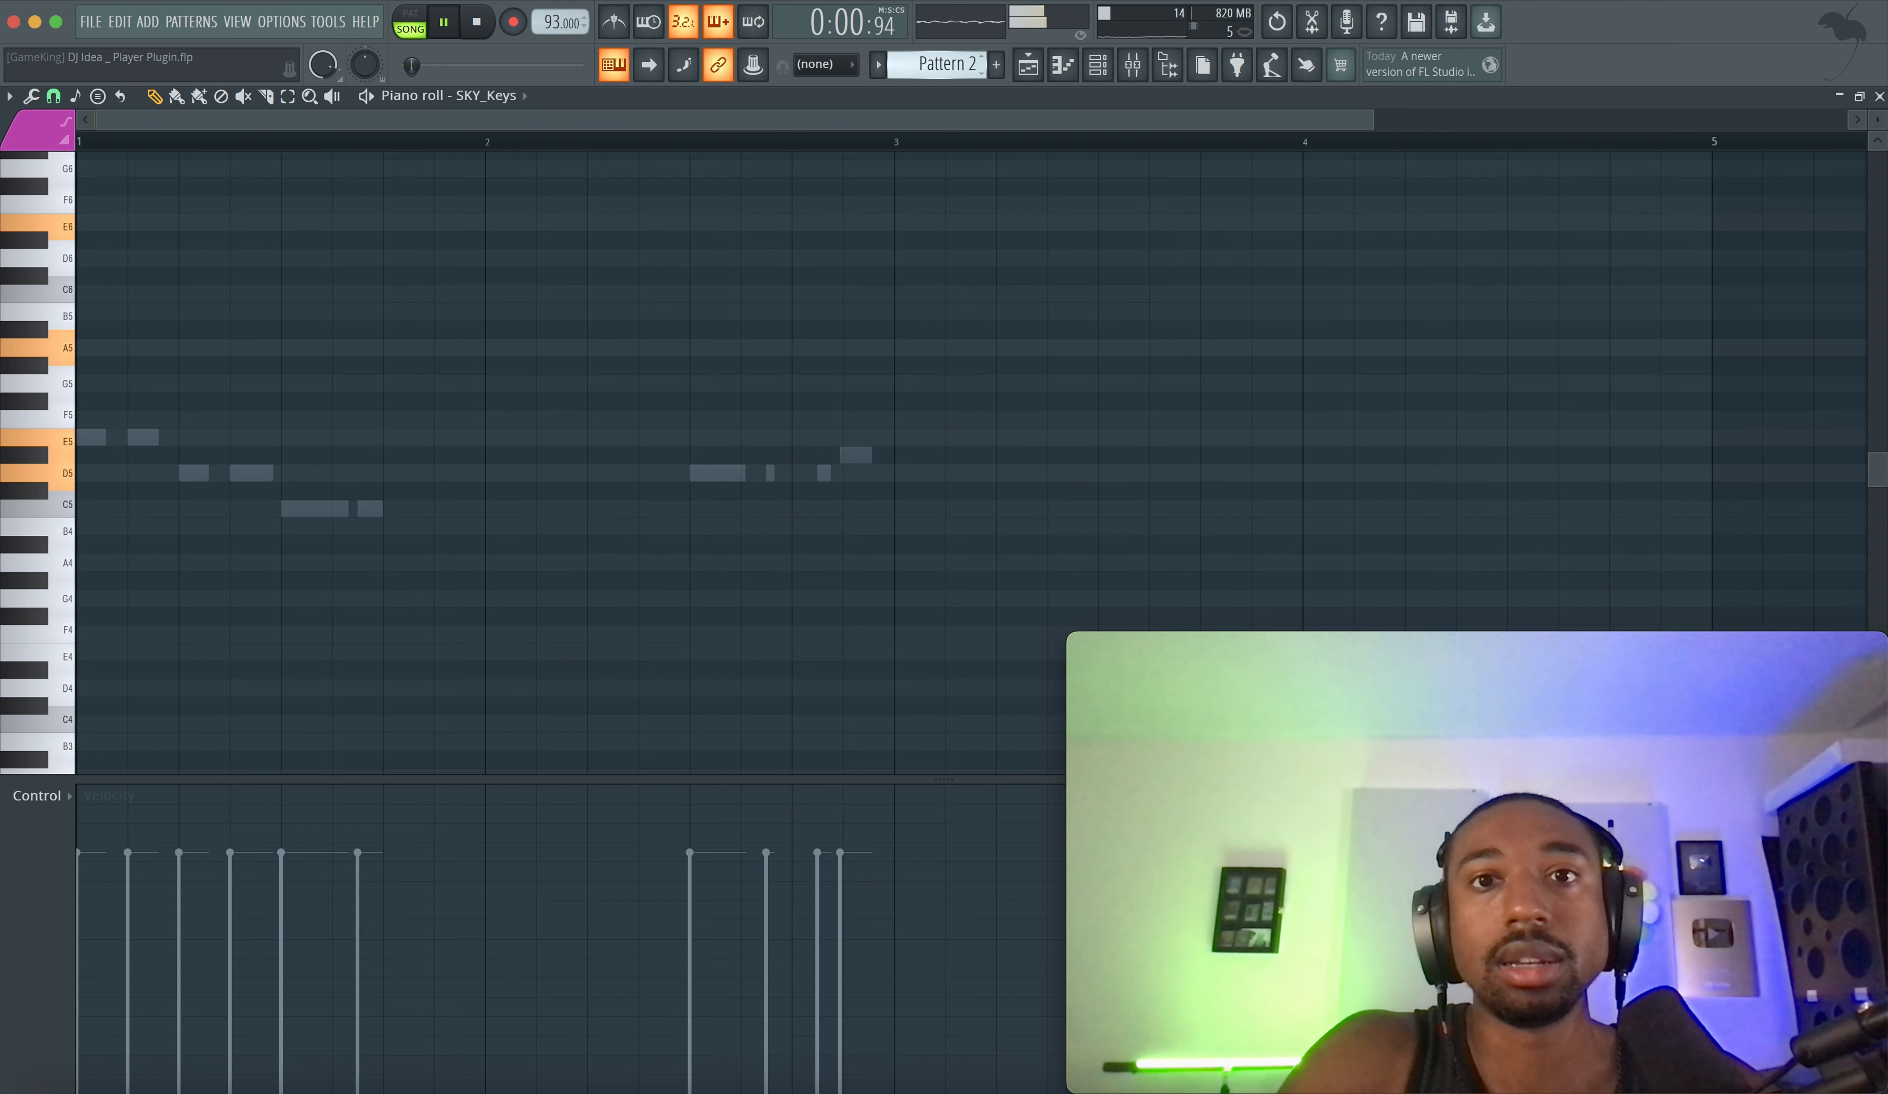
key("space")
left_click(1103, 69)
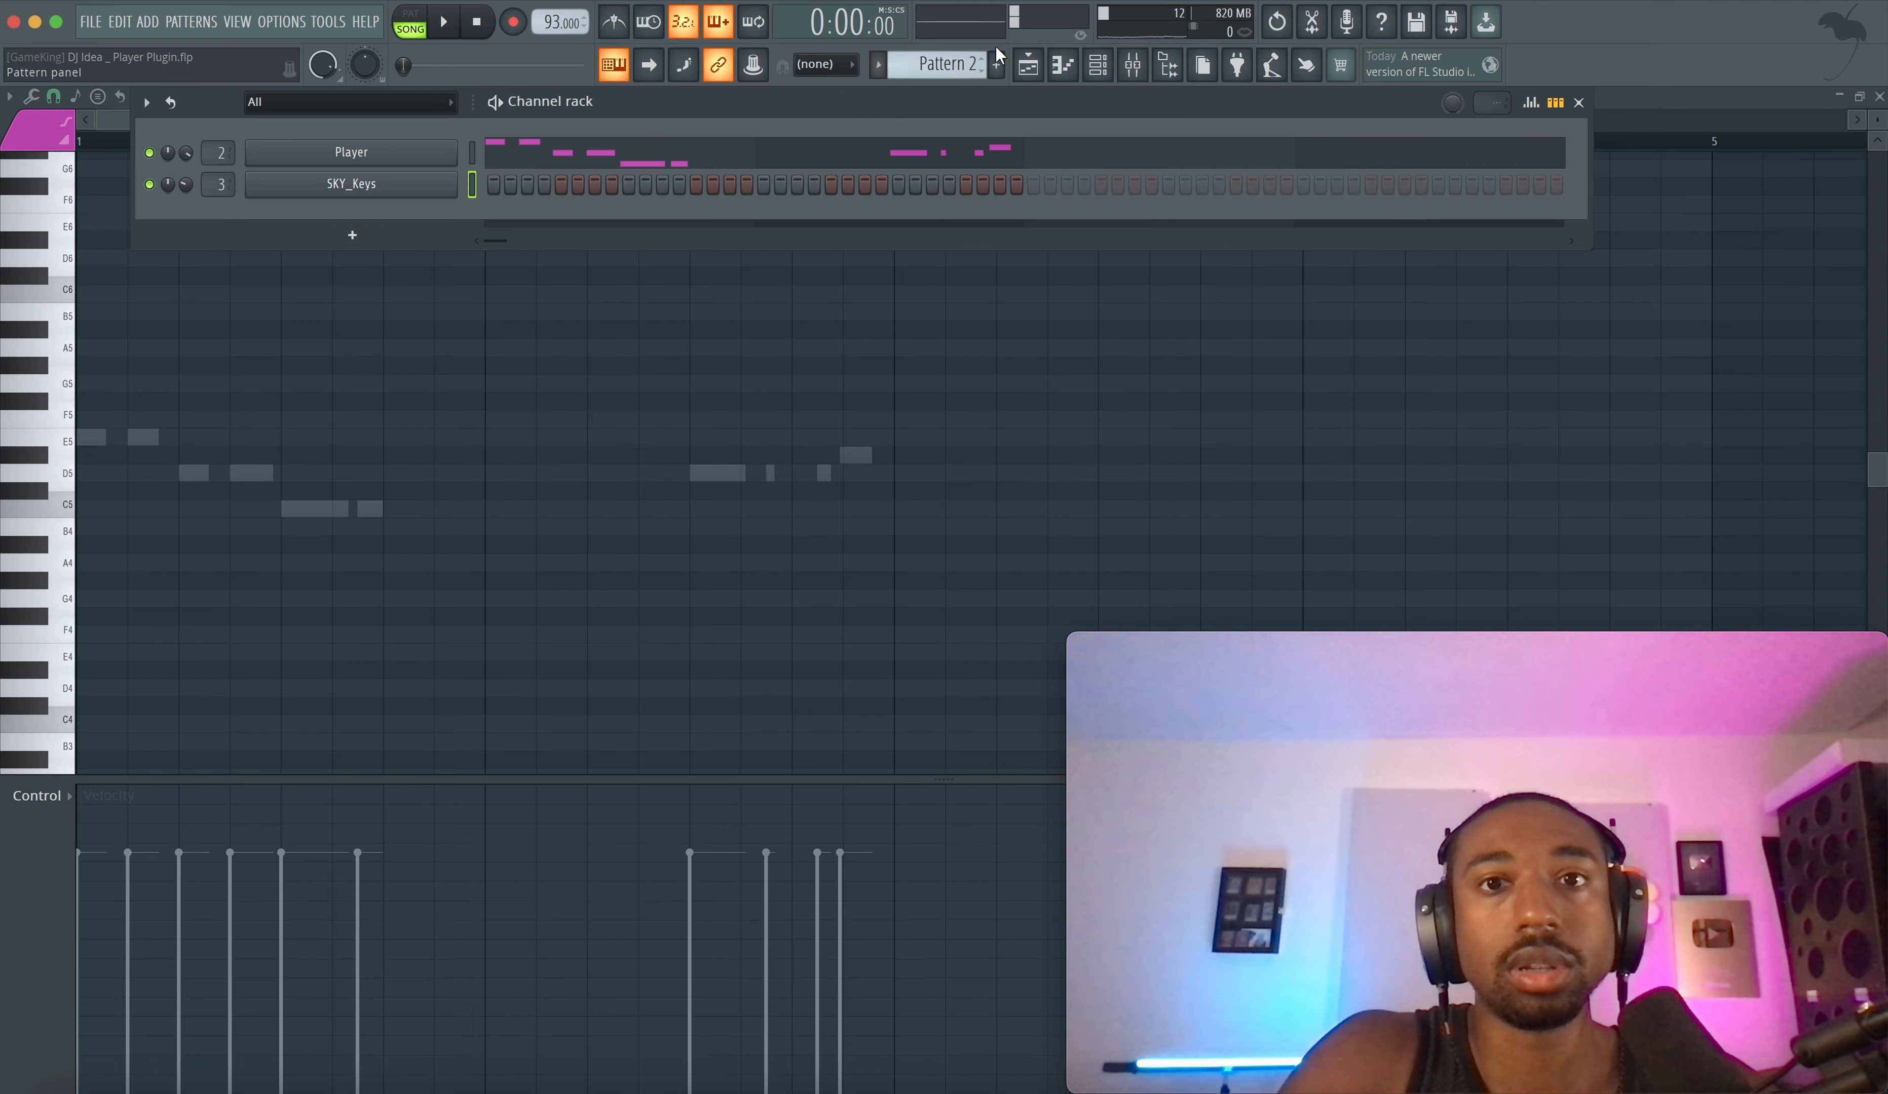
scroll(977, 63, "up", 1)
left_click(564, 182)
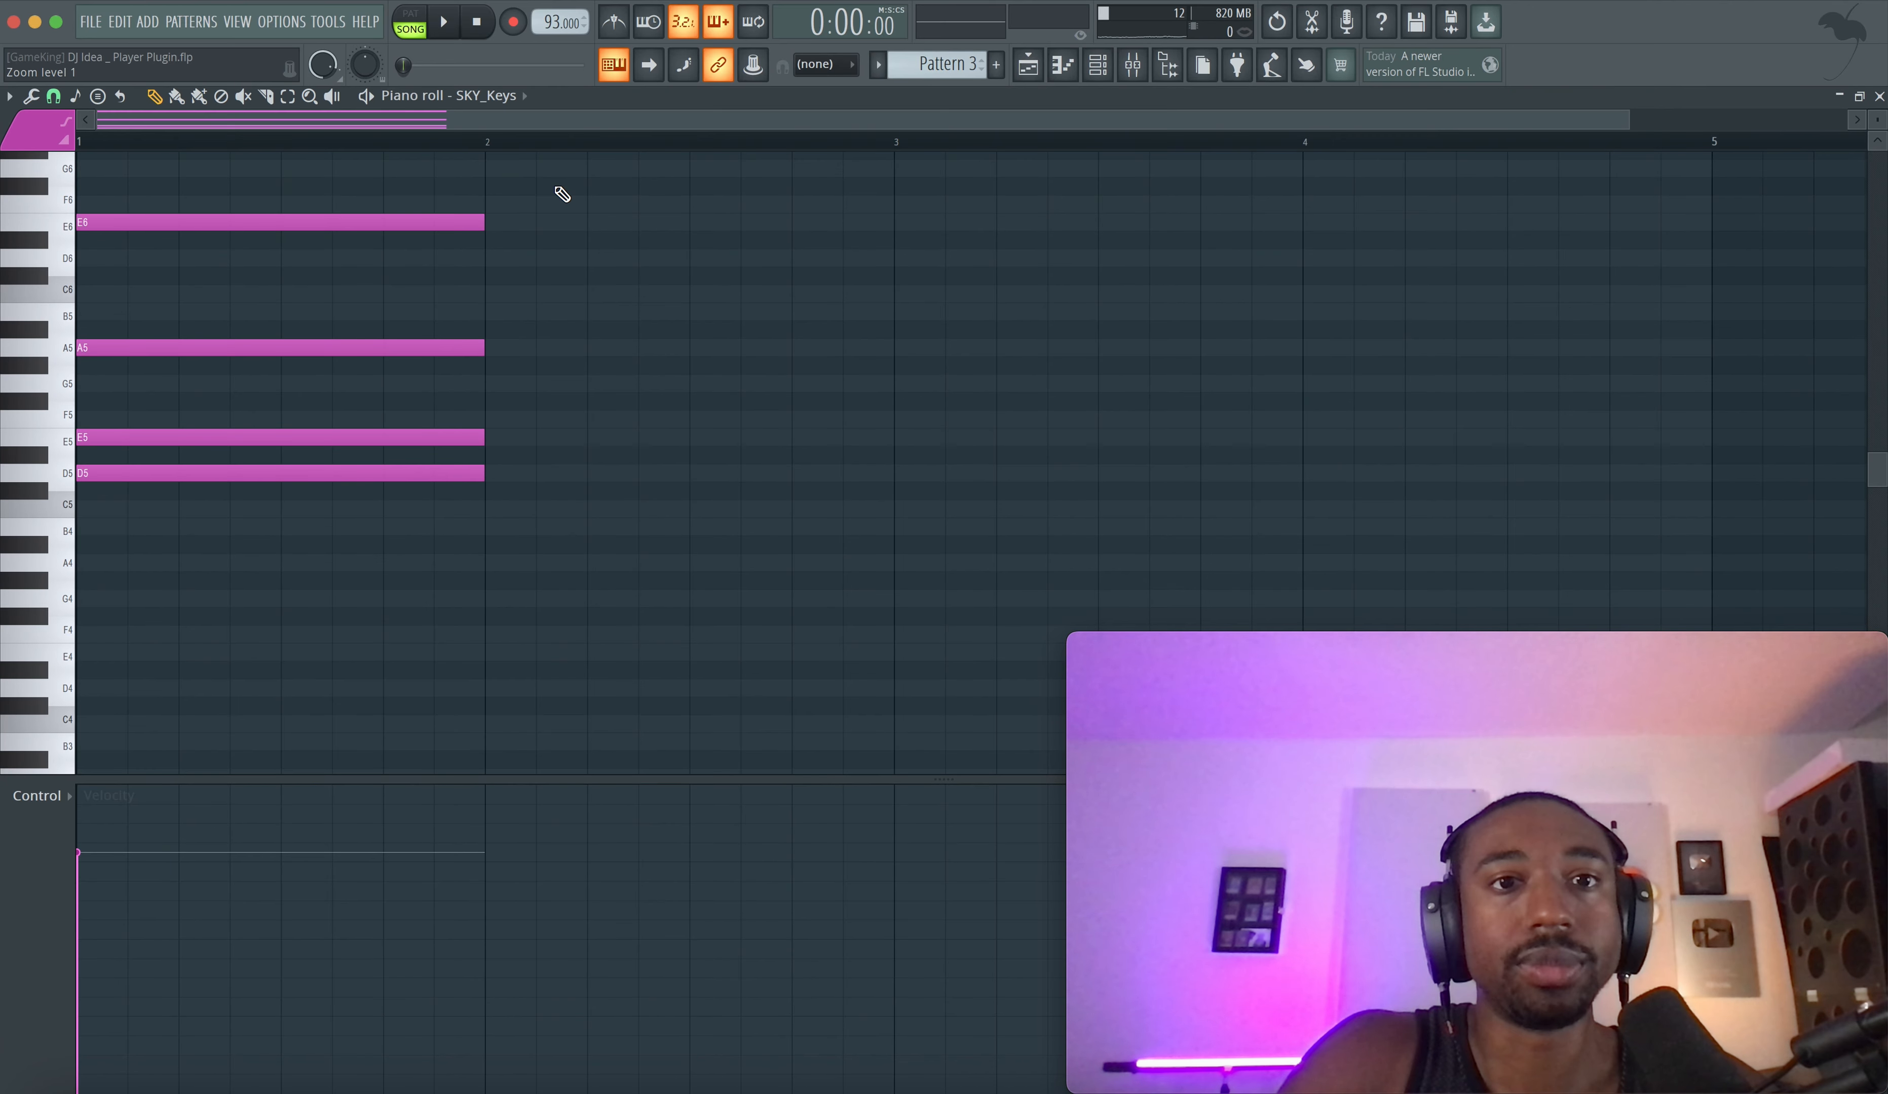
- Delete the entire SKY_Keys chord in bar 1 and play back a single one-bar C5 note in its place
left_click_drag(374, 552, 143, 194)
key("Delete")
left_click_drag(140, 511, 2, 512)
key("space")
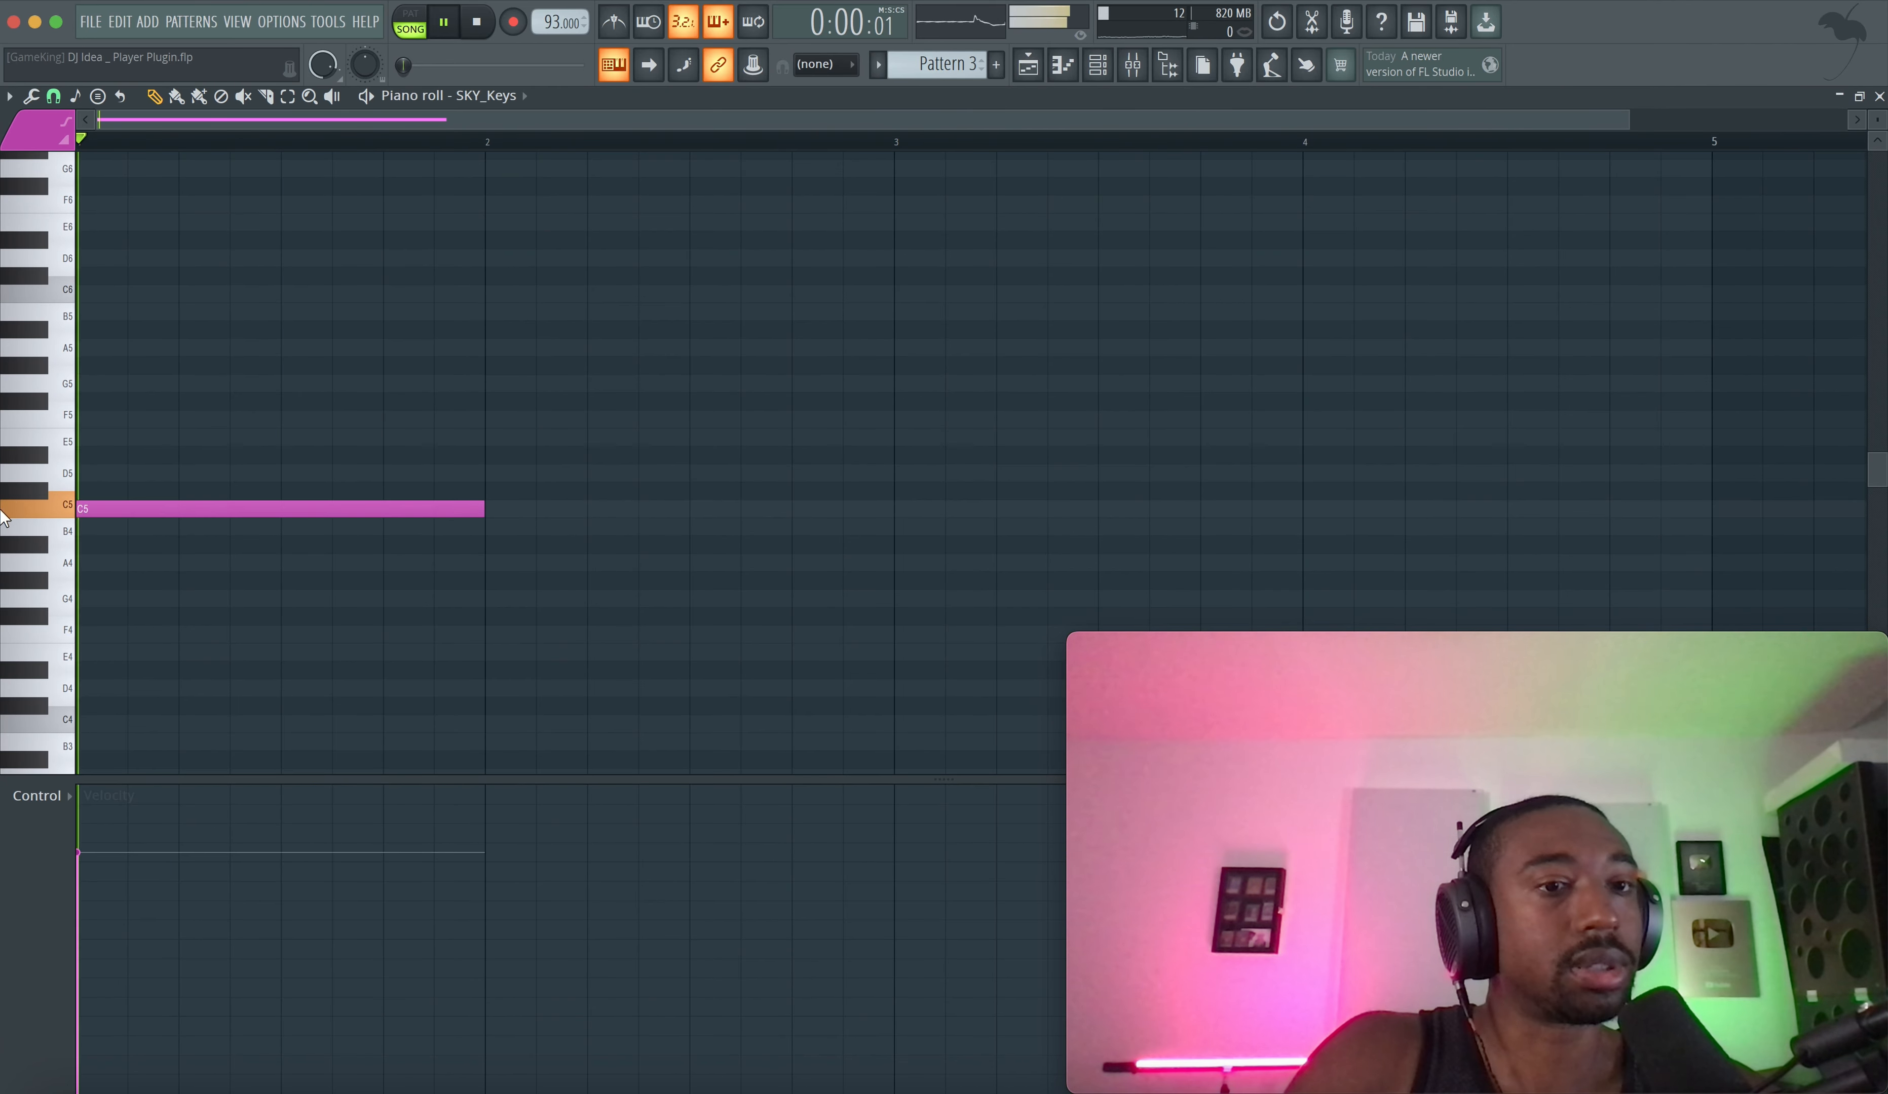
key("space")
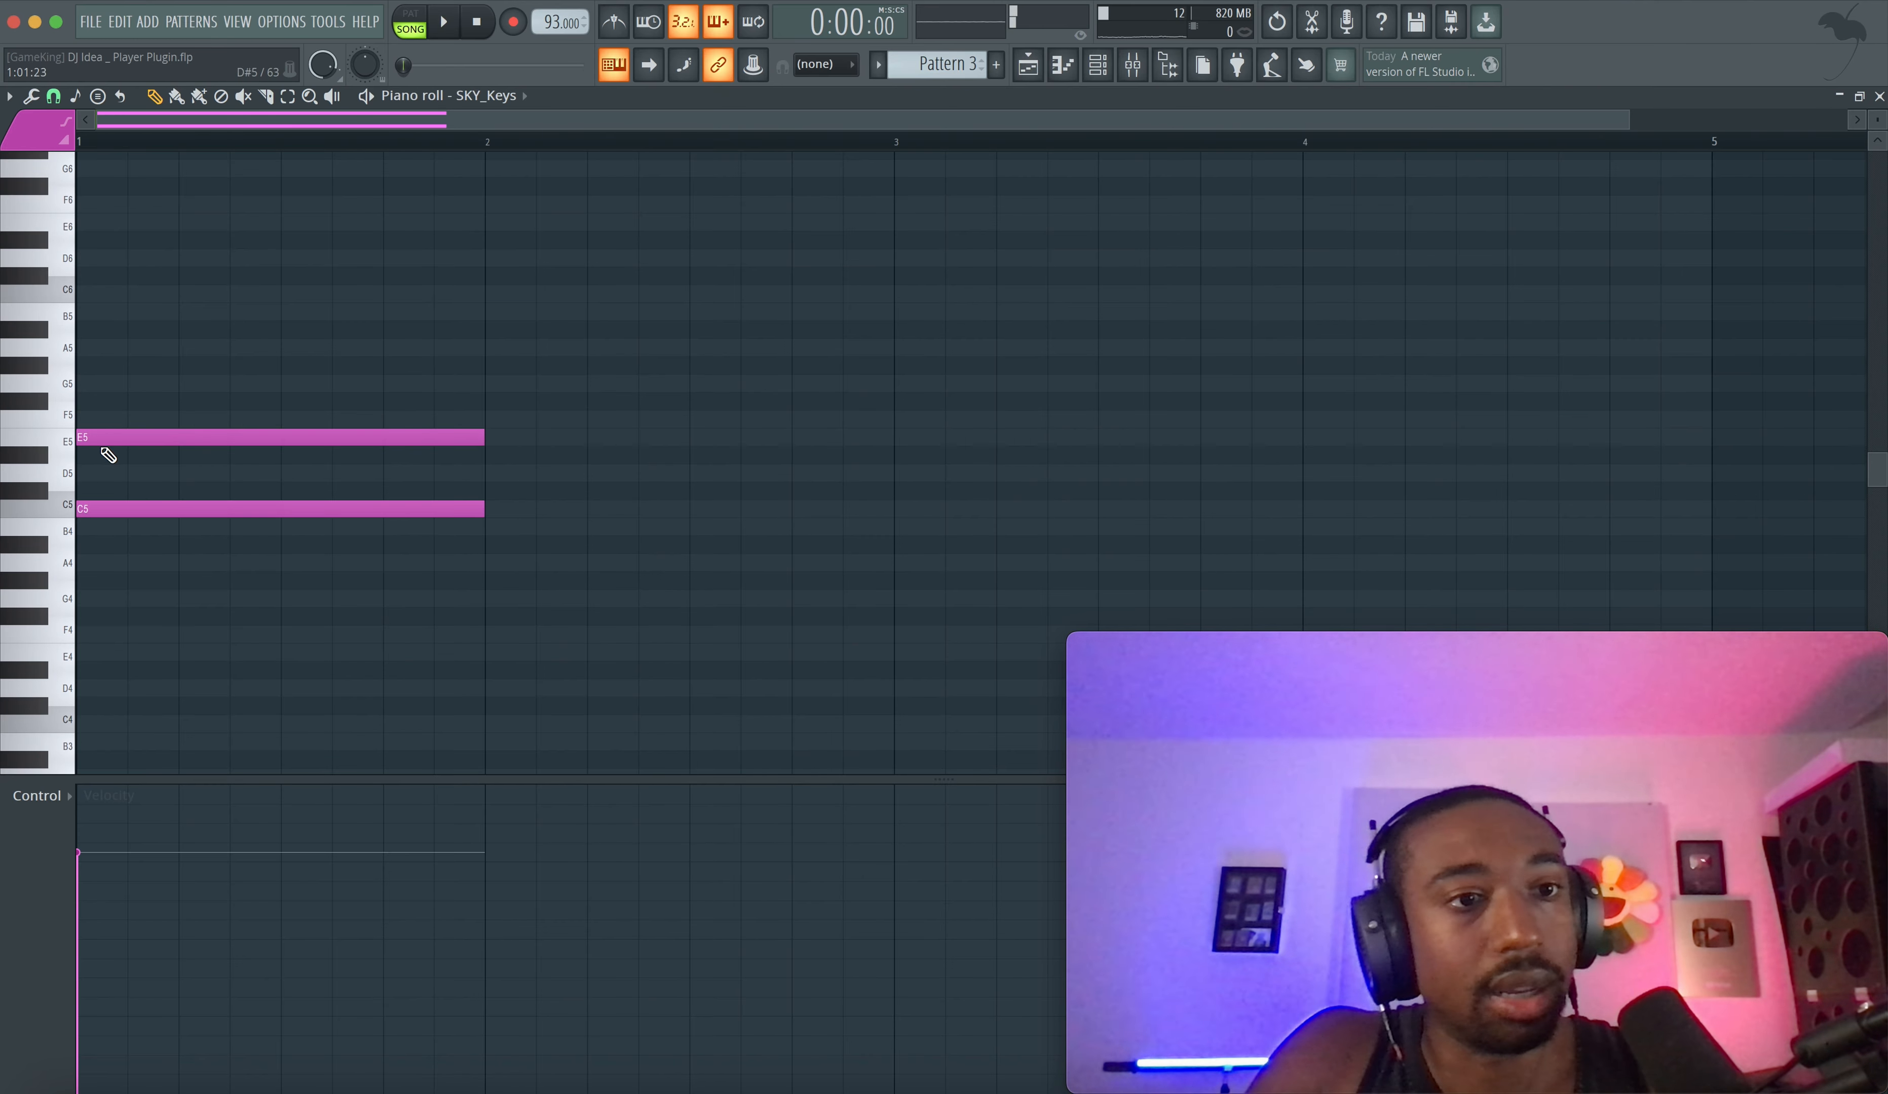
- Stack one-bar E5, G5, B5 and E6 notes above the C5 and play back the chord
mouse_move(97, 443)
left_mouse_down()
mouse_move(85, 467)
mouse_move(93, 368)
left_mouse_up()
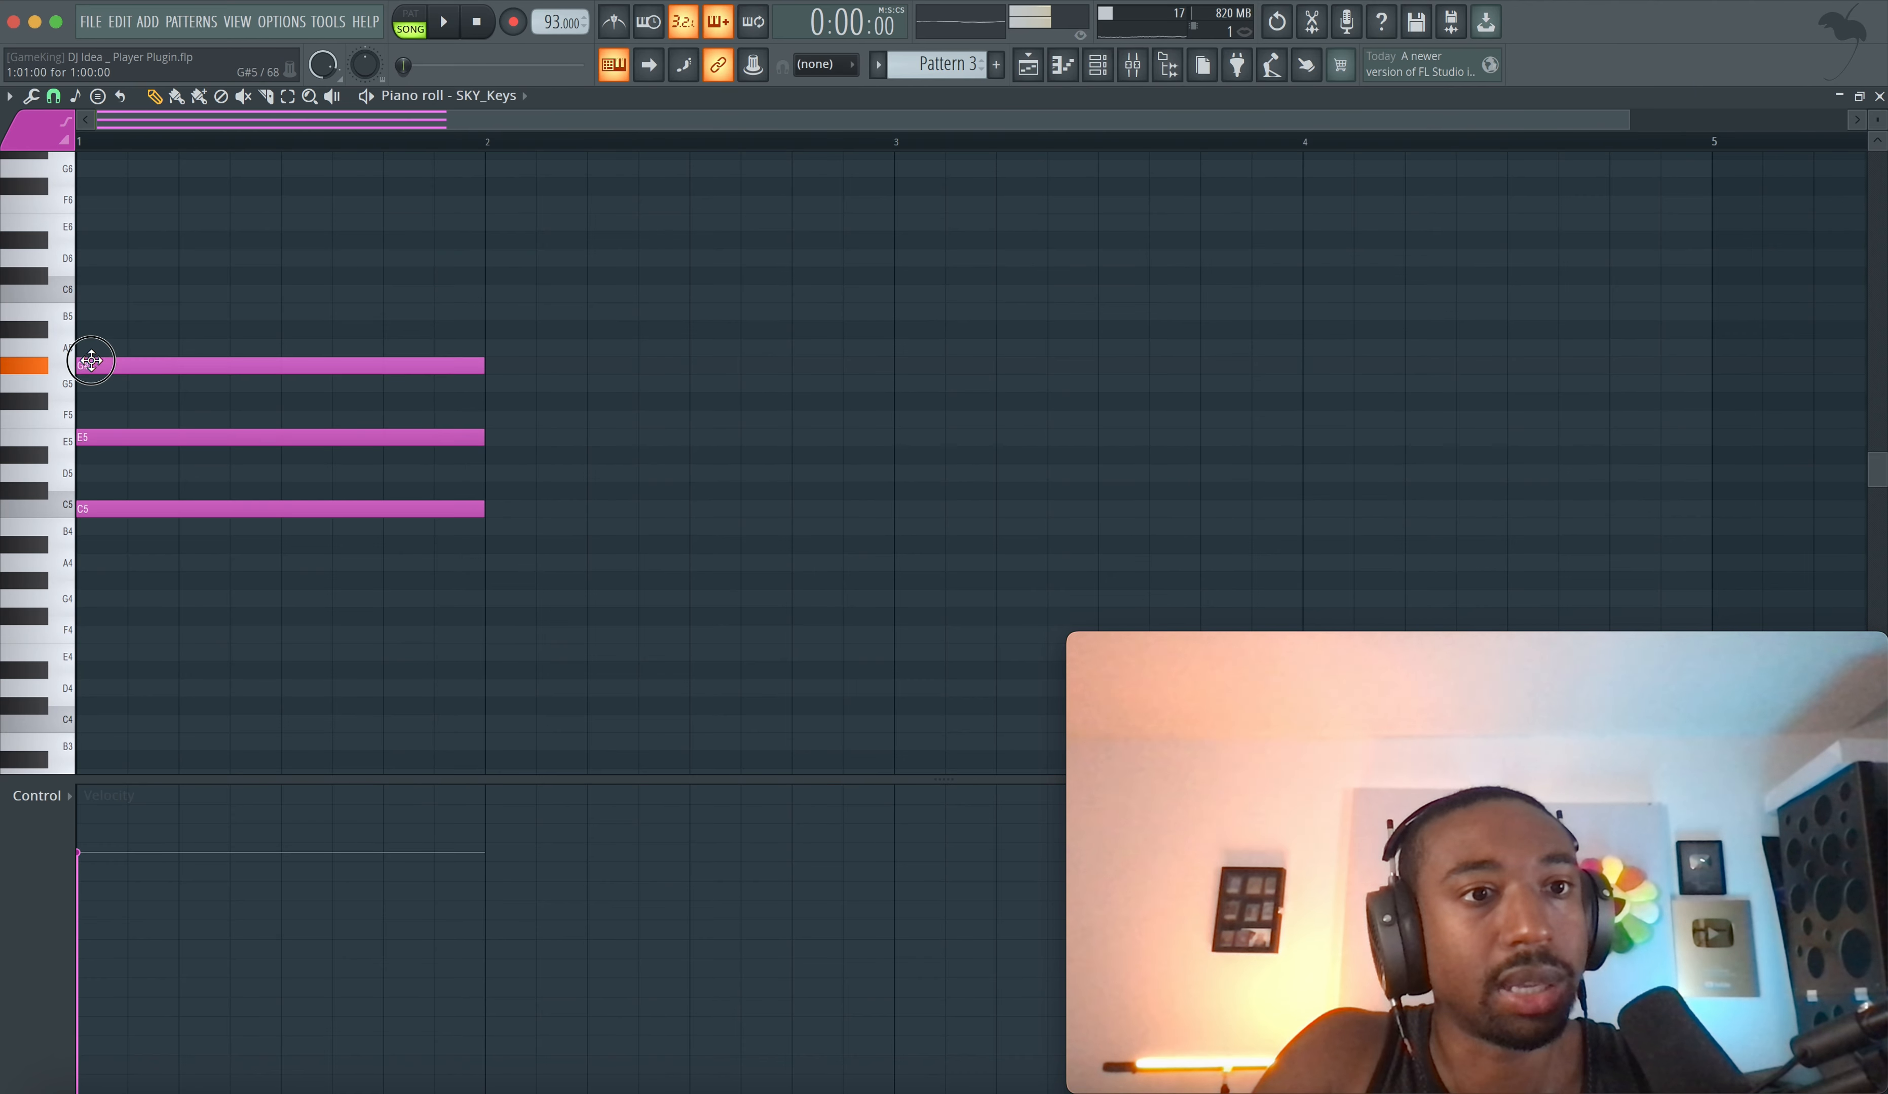
key("space")
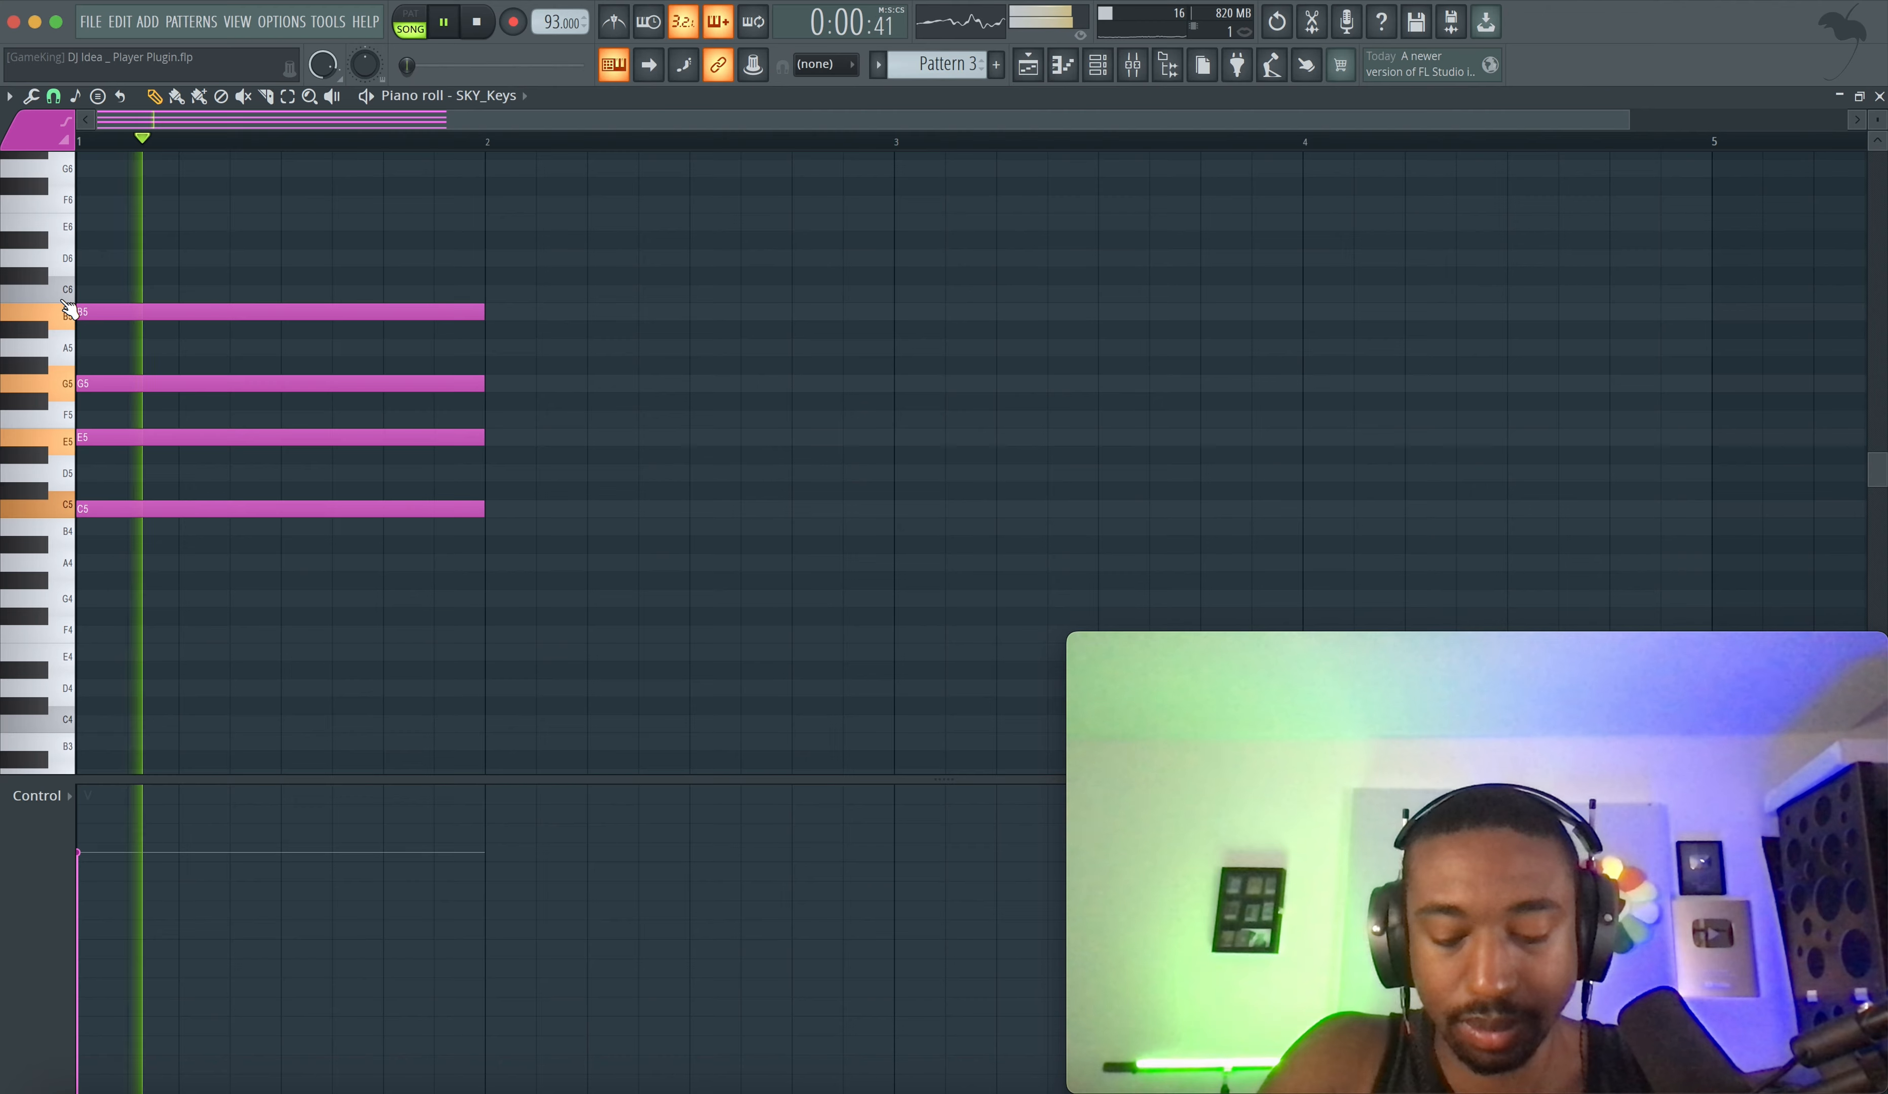
key("space")
left_click_drag(61, 272, 58, 223)
key("space")
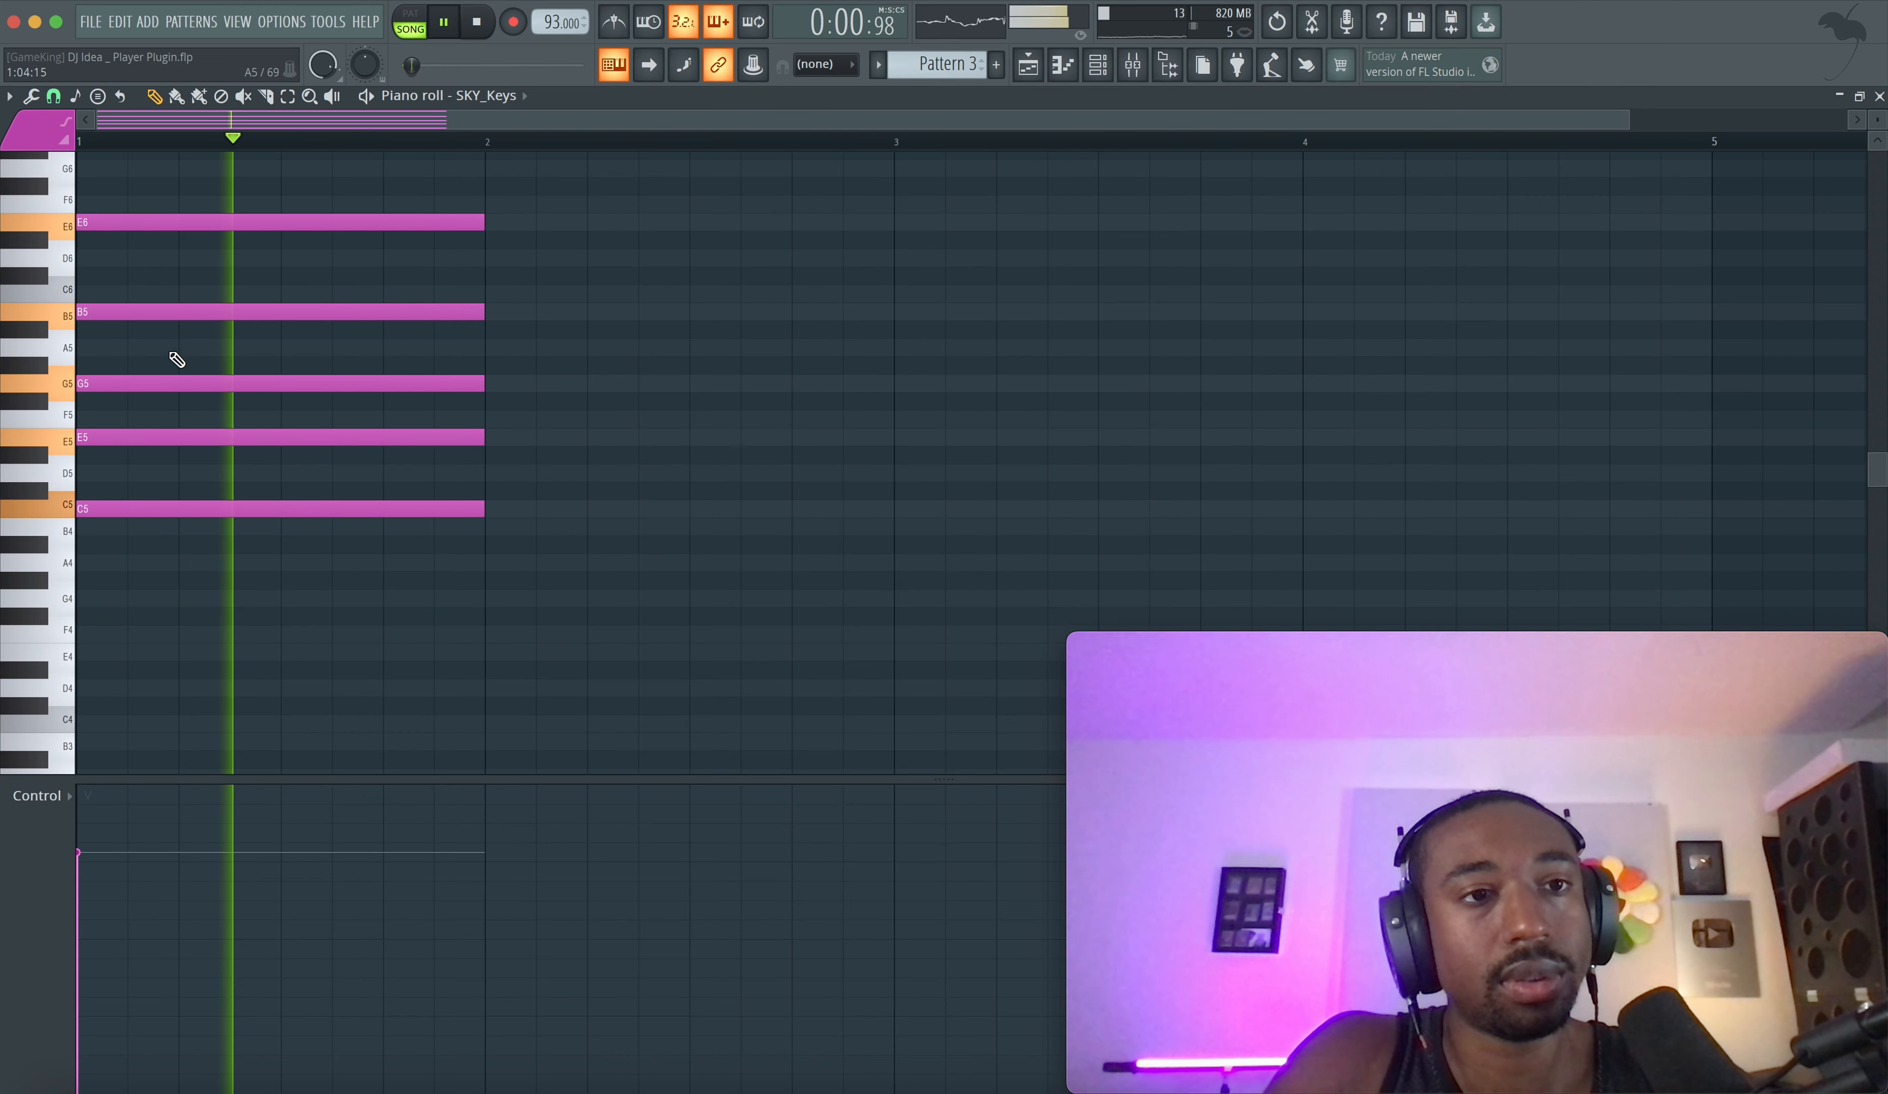
key("space")
- Listen to the five-note chord repeatedly, highlighting its E5 and B5 notes between playbacks
left_click_drag(530, 214, 225, 535)
left_click(277, 502)
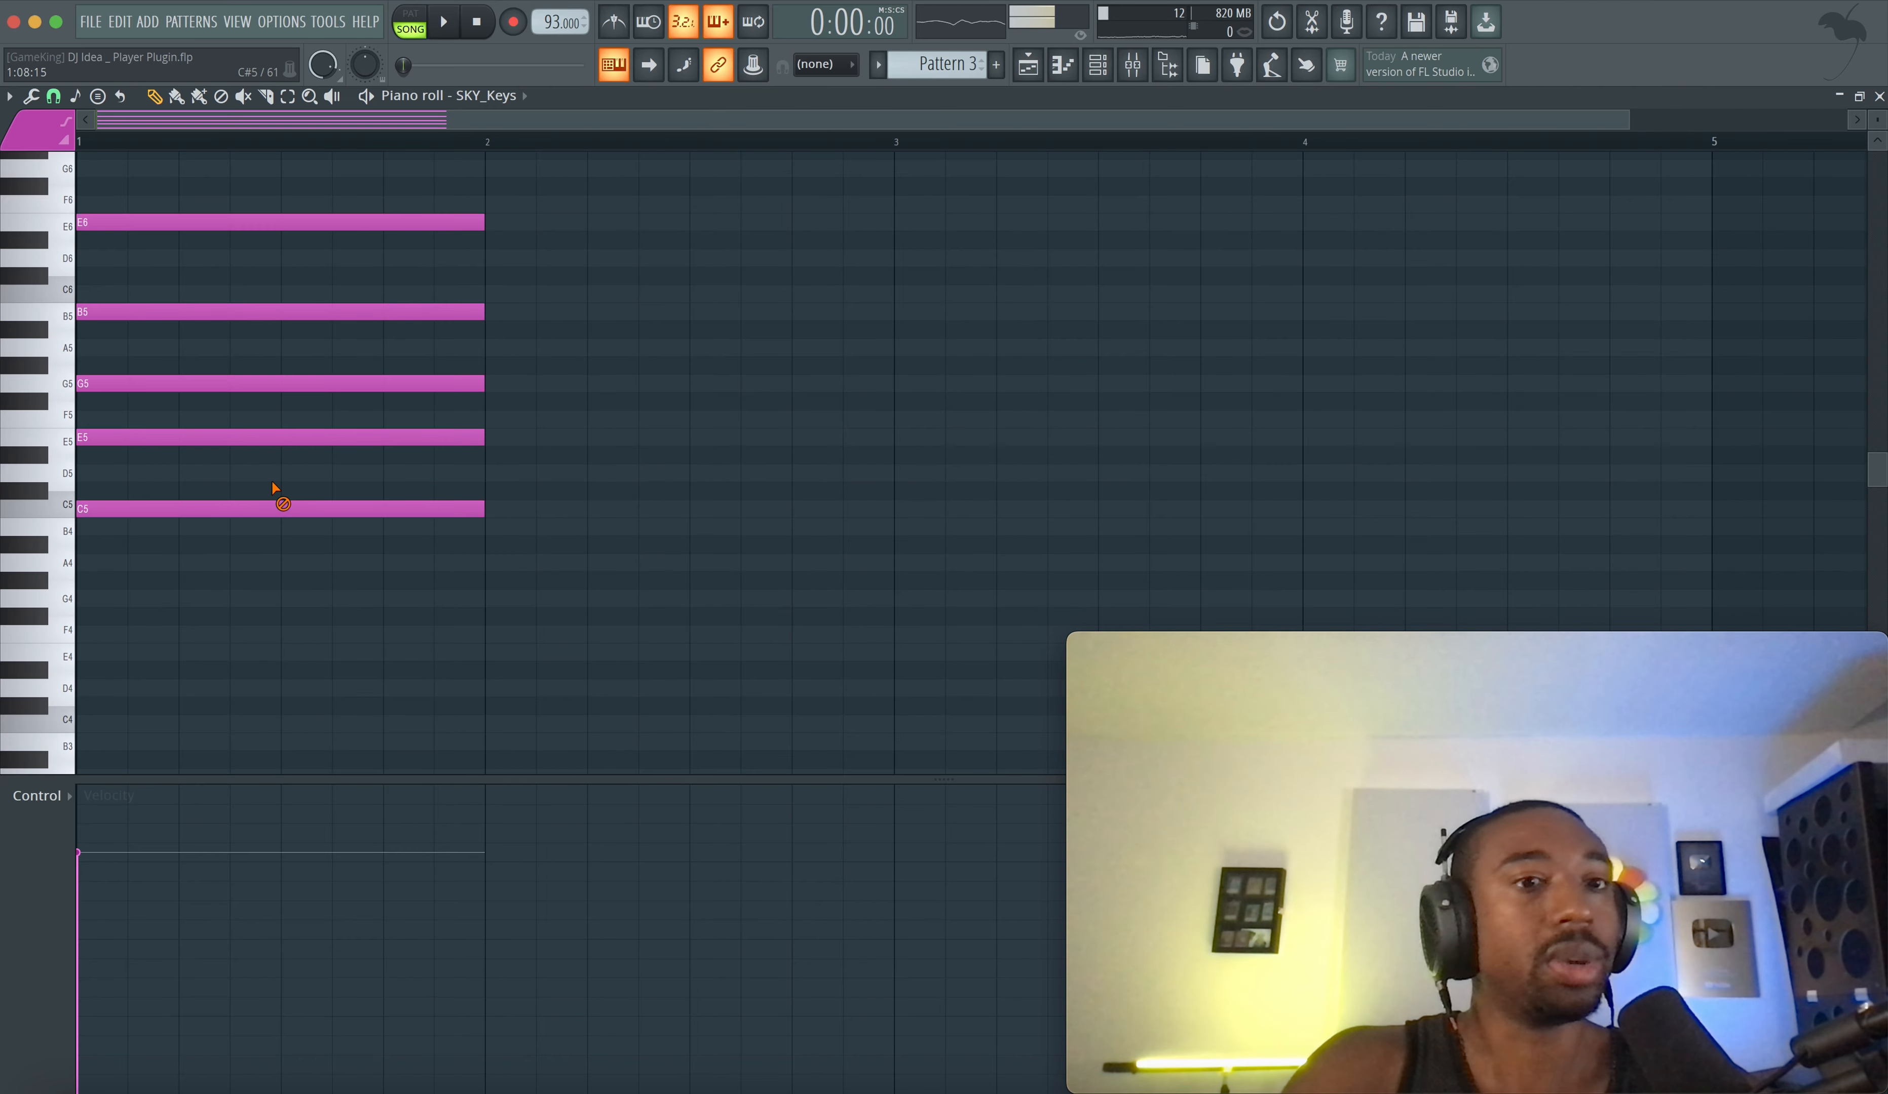
key("space")
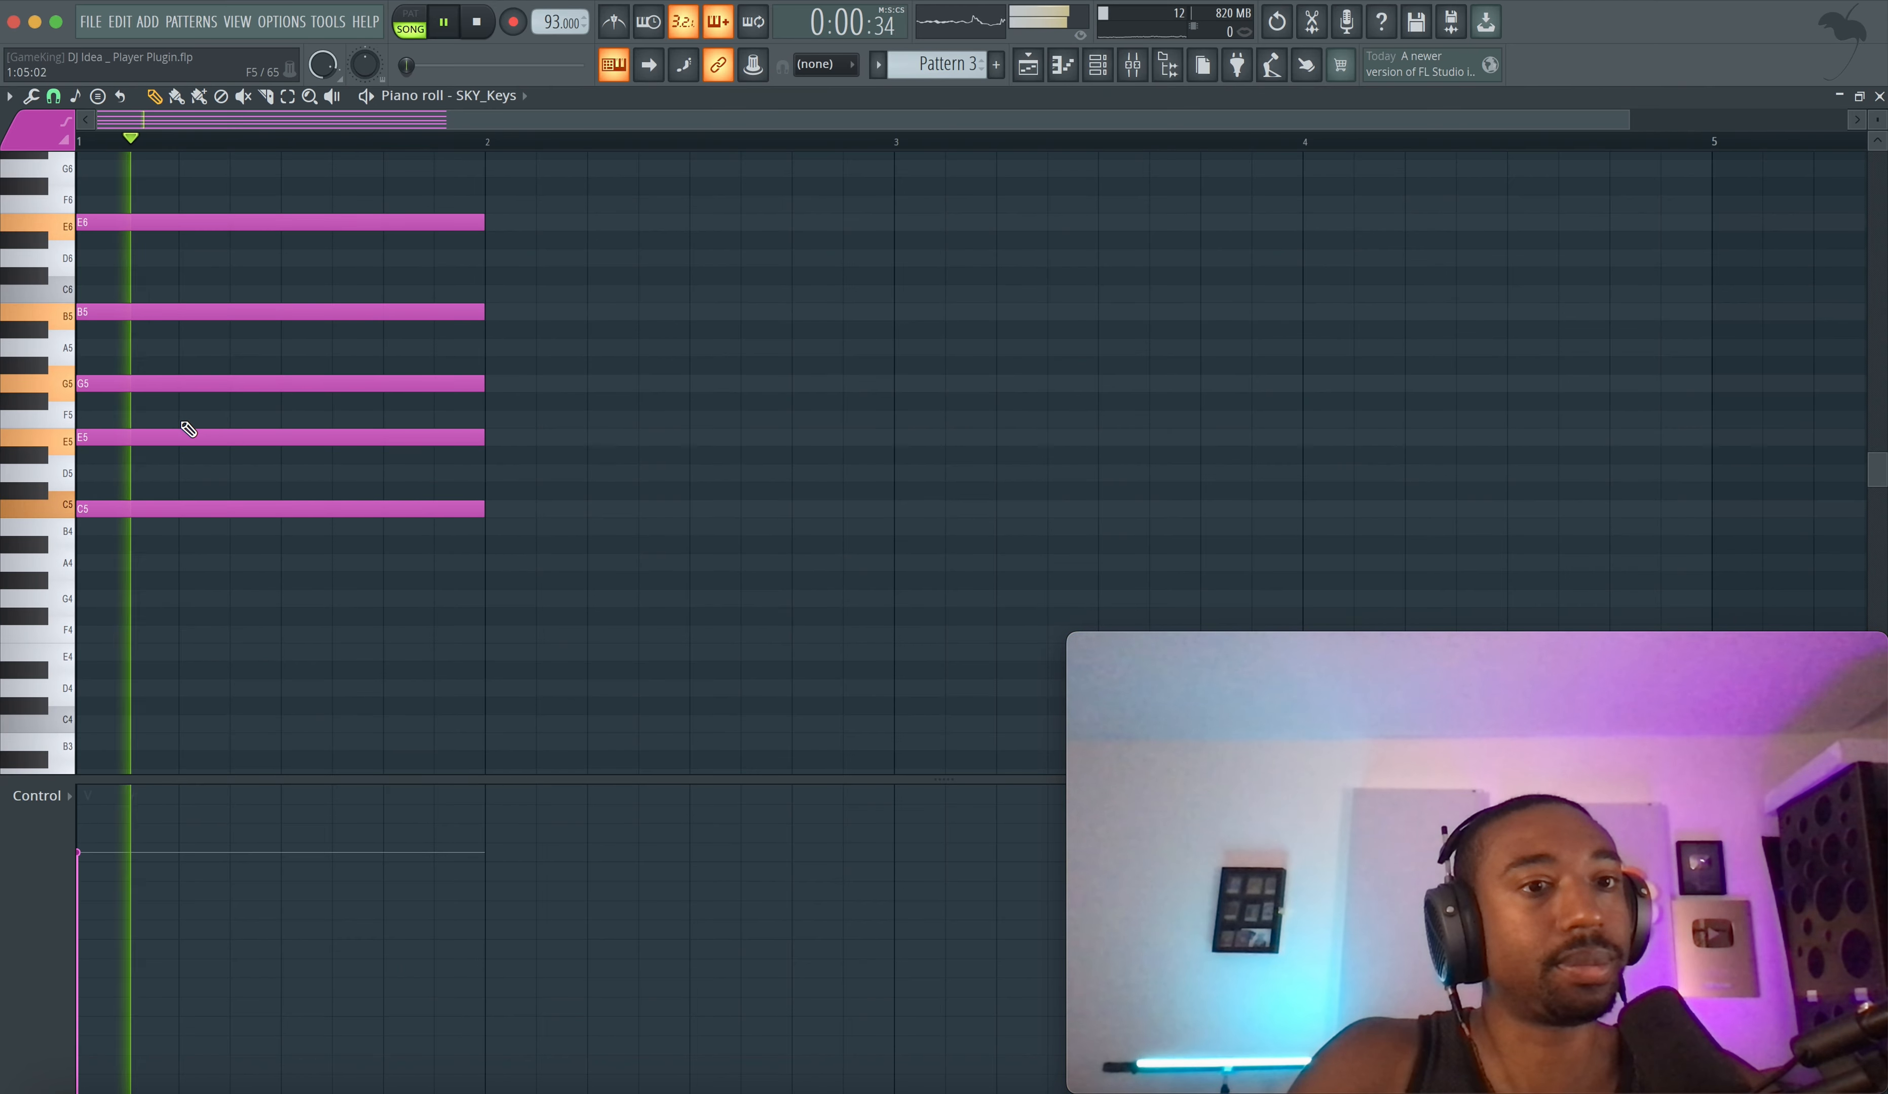
key("space")
key("space")
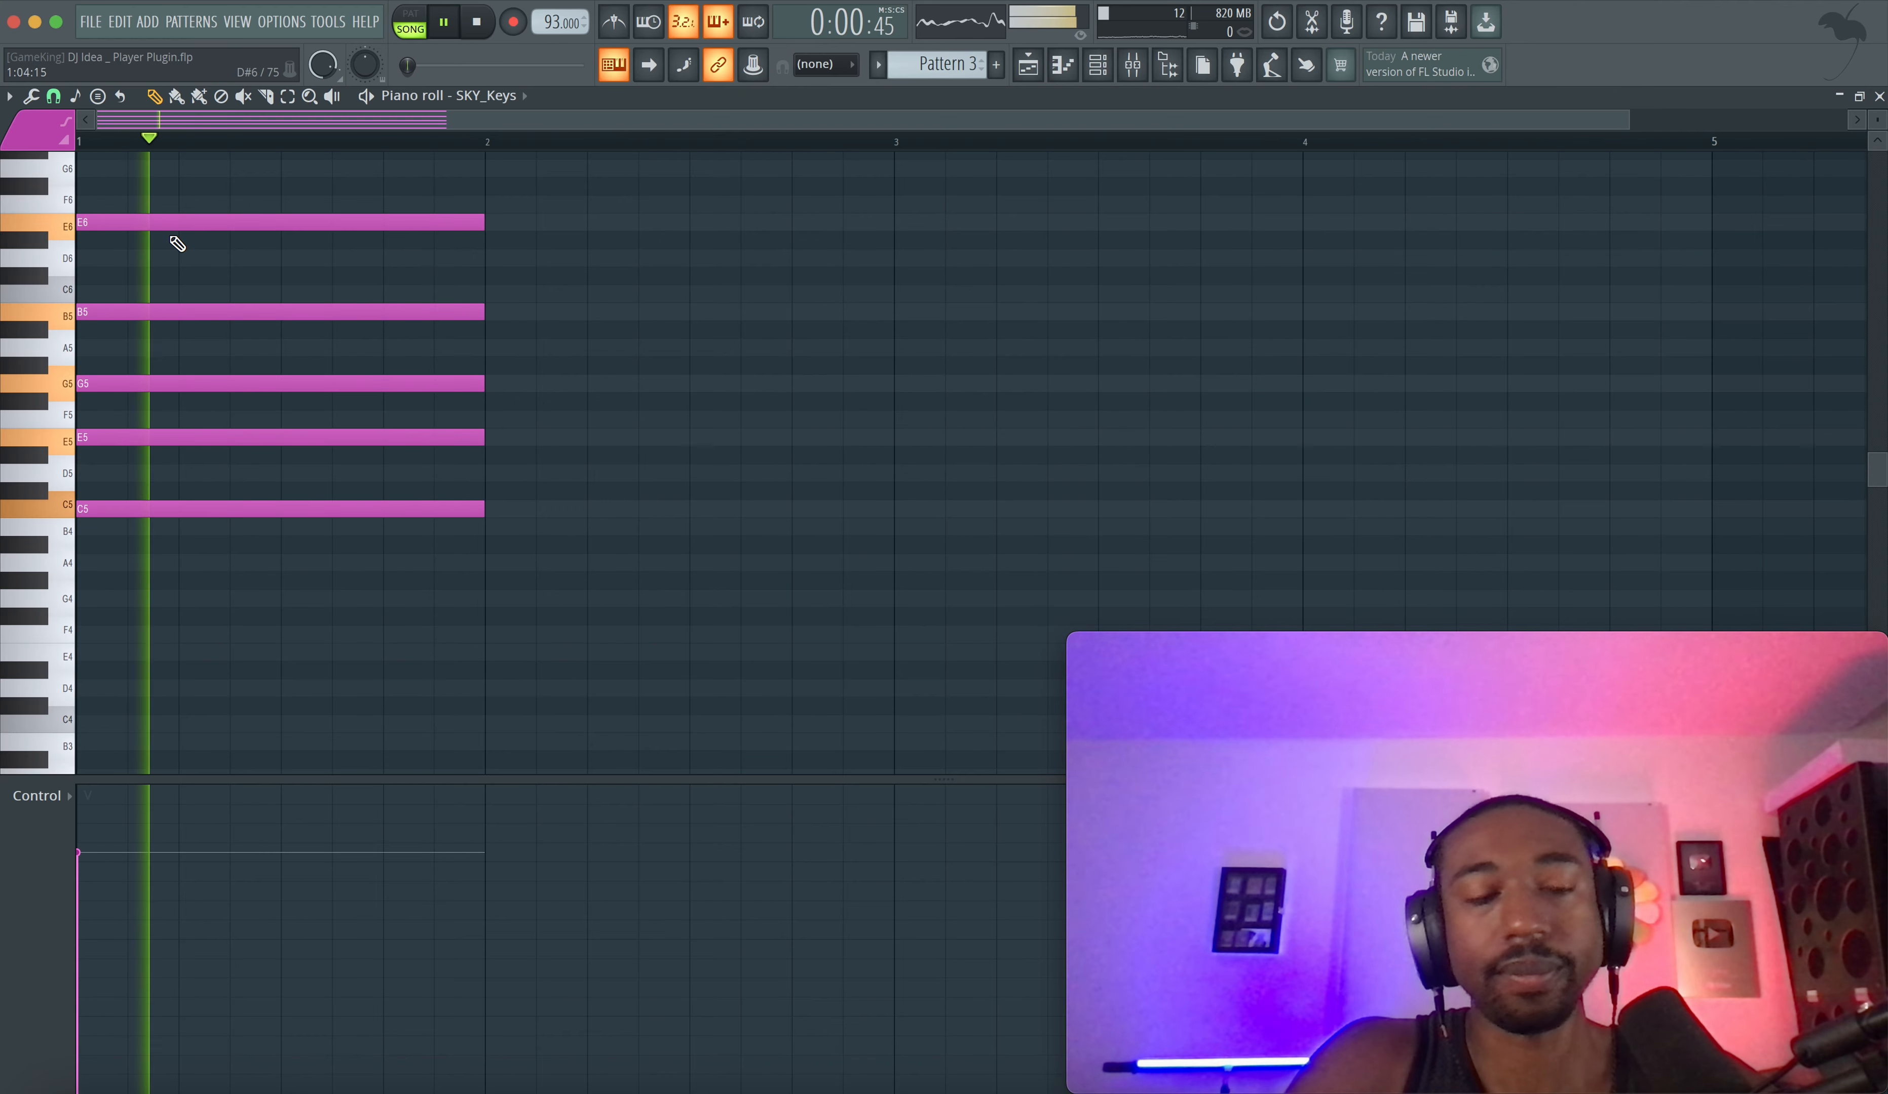
key("space")
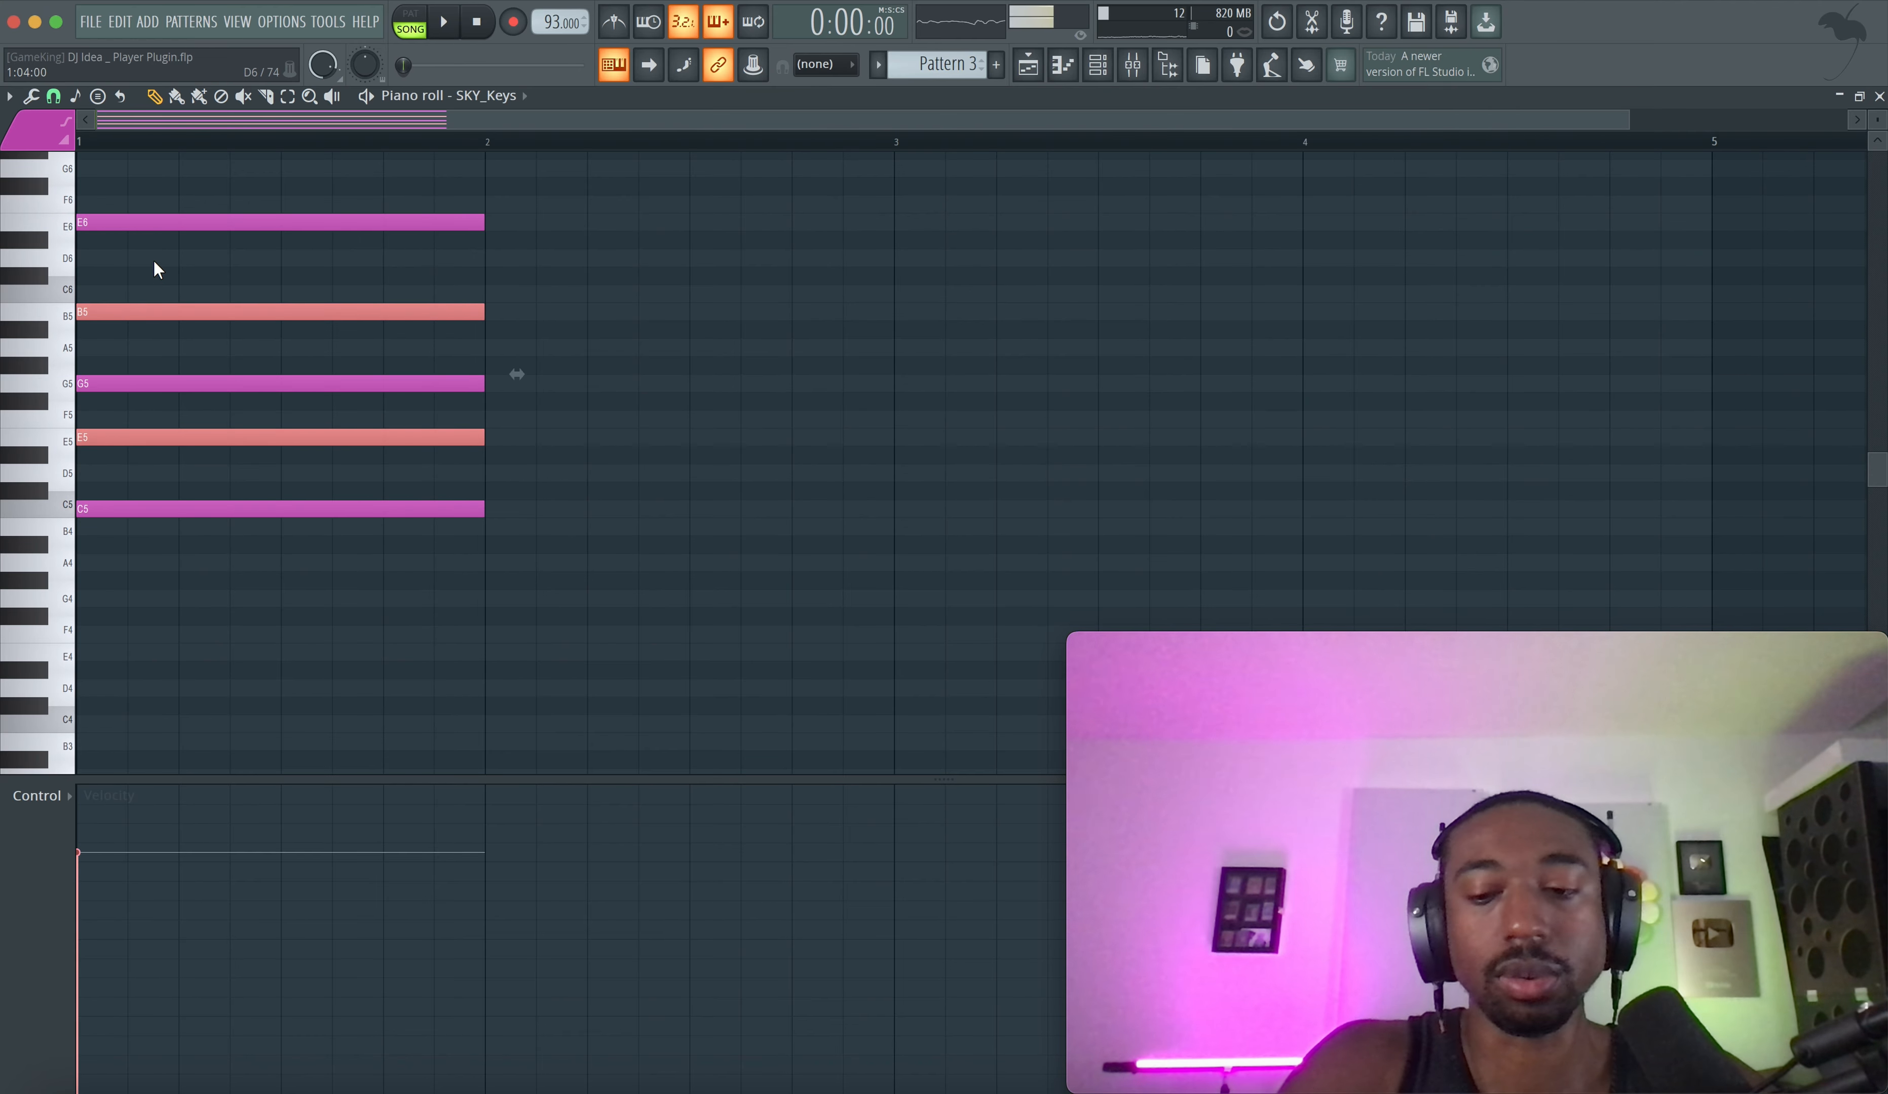
key("space")
key("space")
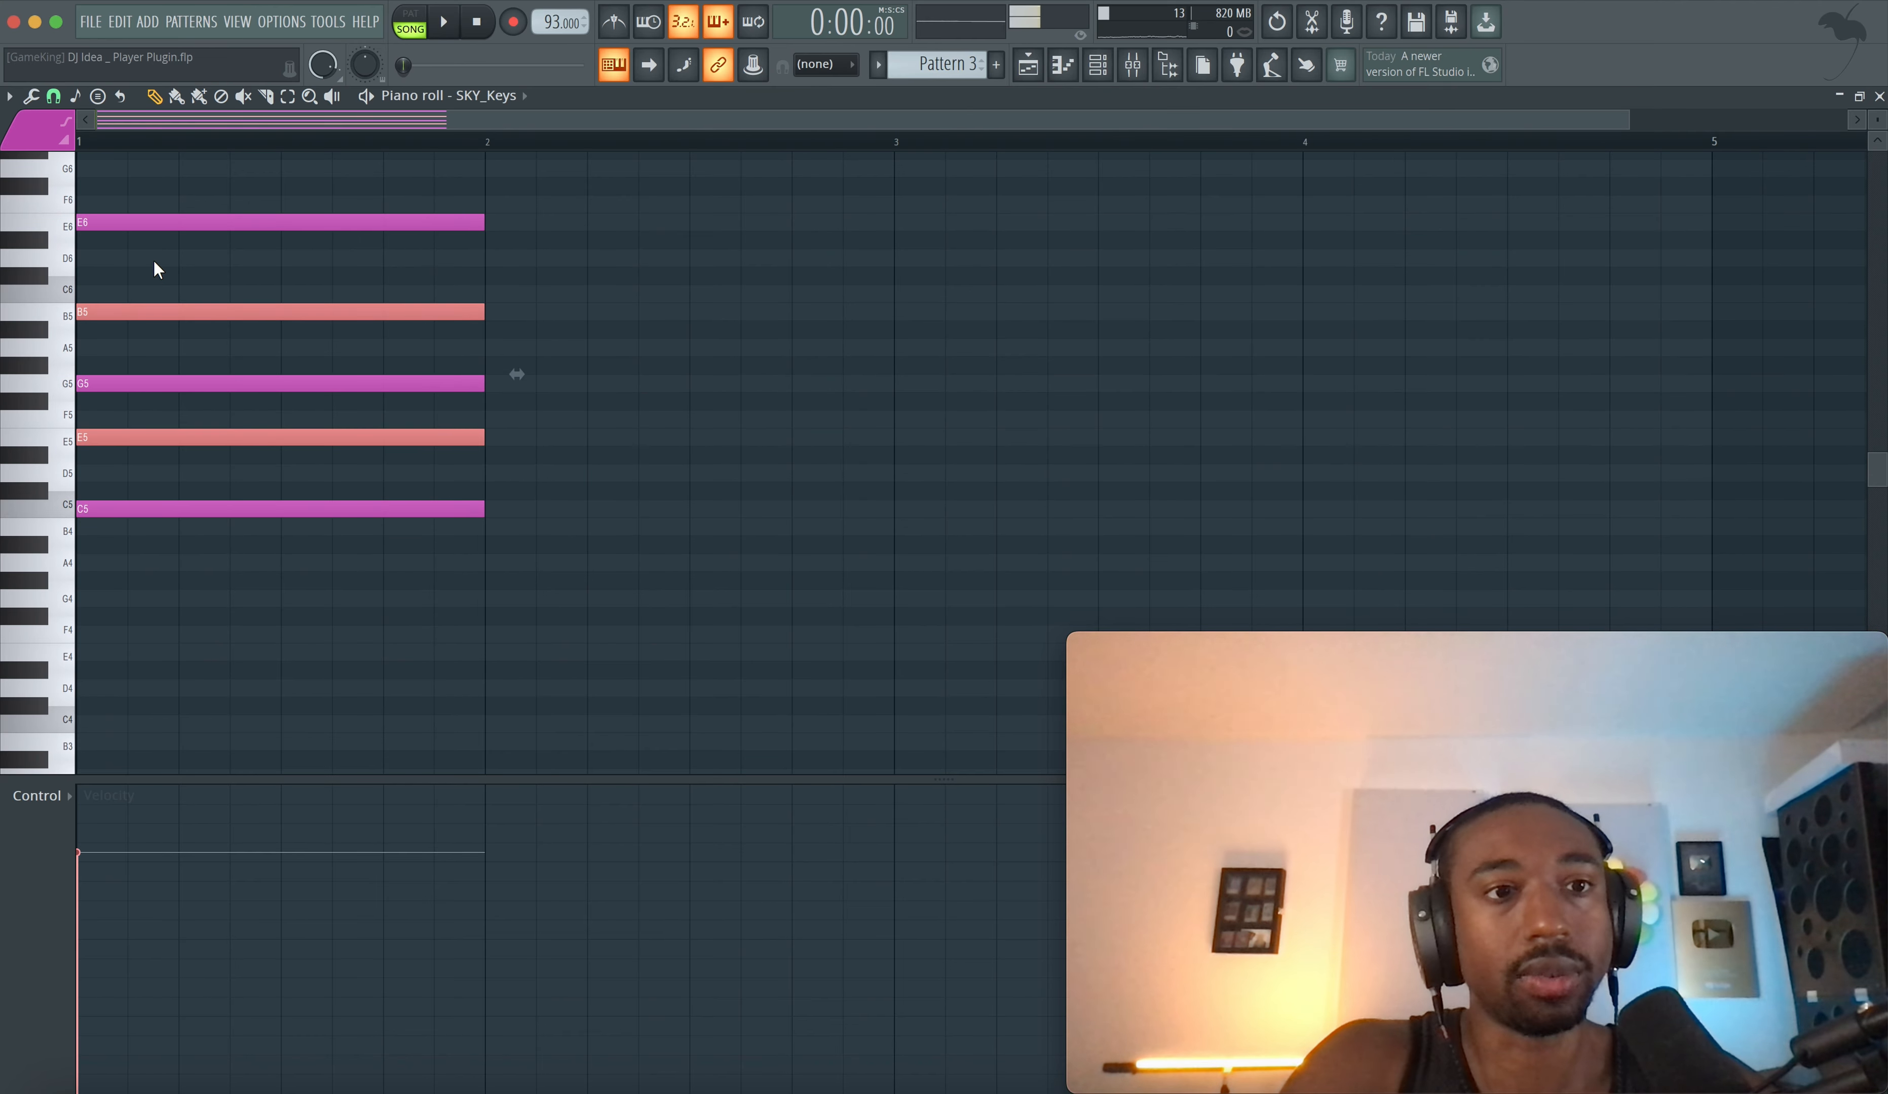
key("space")
left_click(165, 350, "super")
key("space")
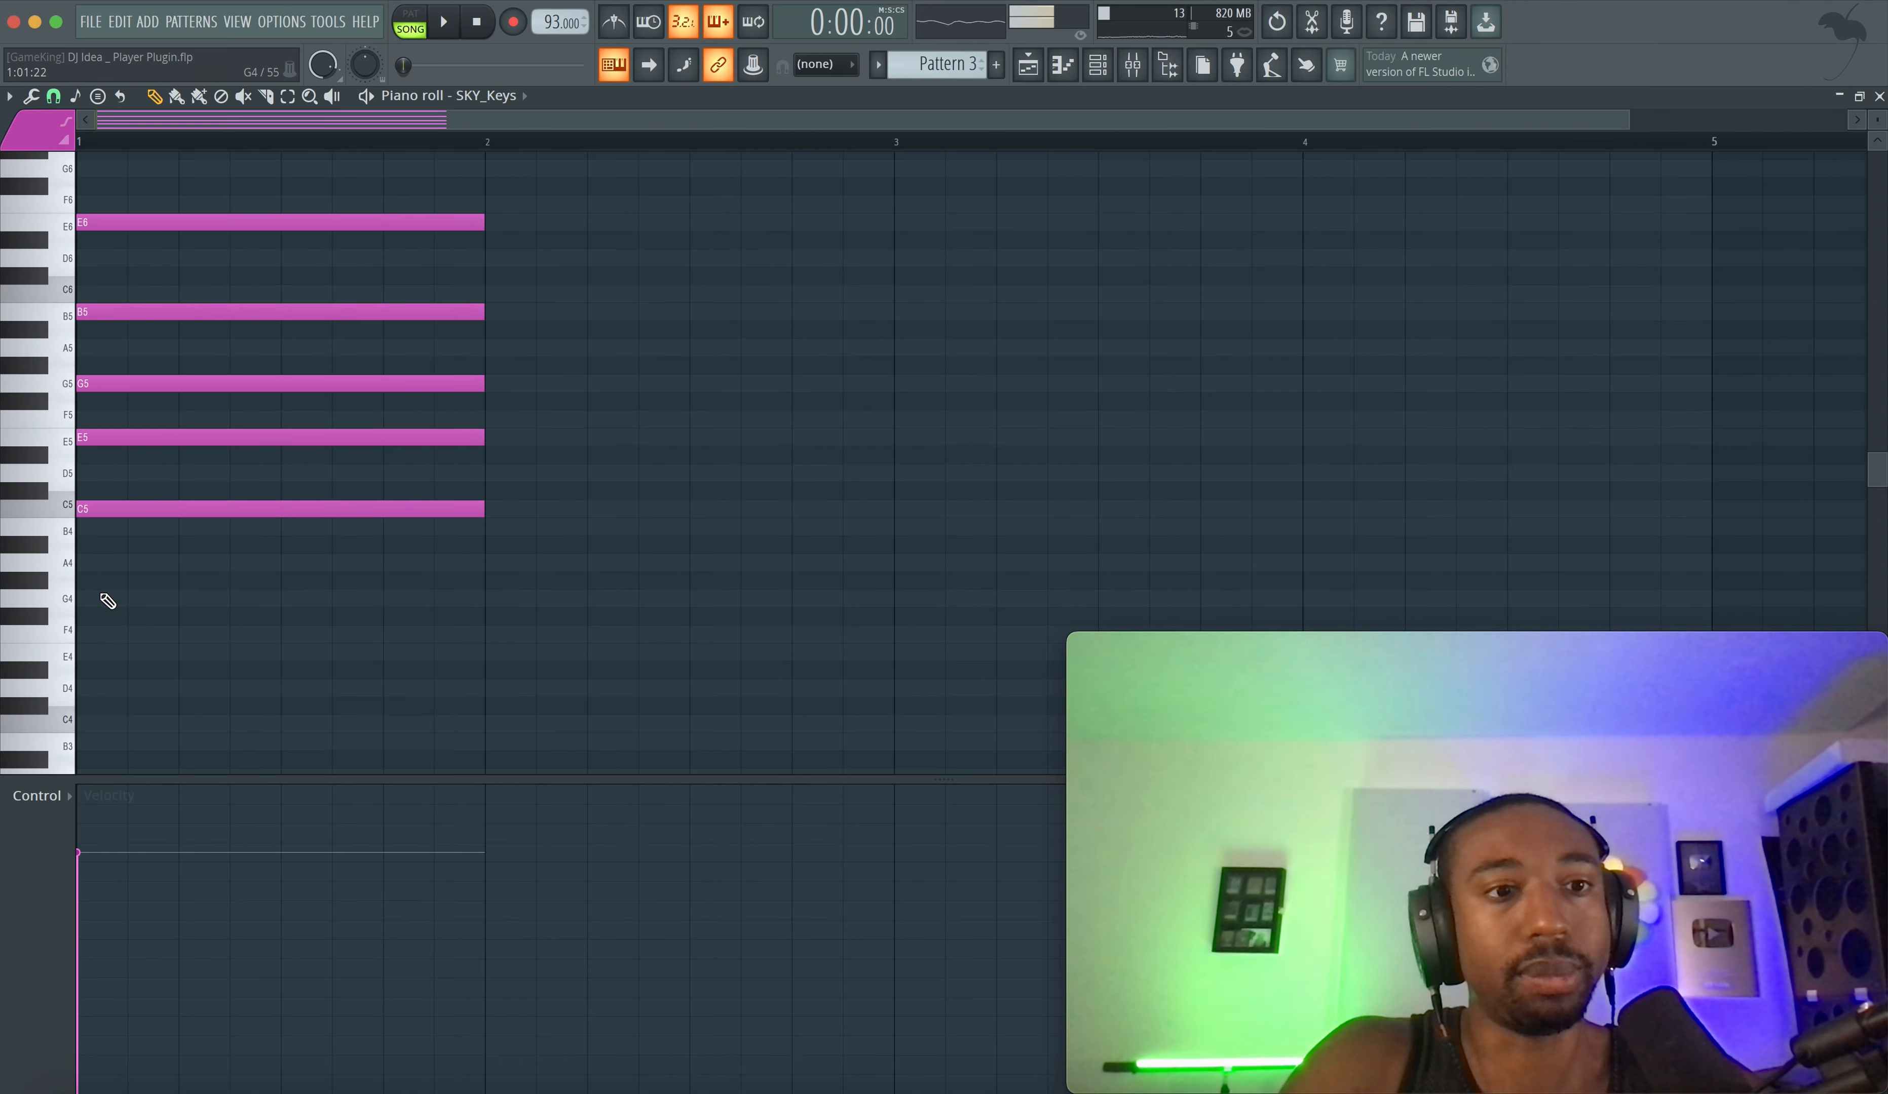
- Add a one-bar A4 note below the C5 and delete the E6 on top of the chord during playback
left_click(109, 564)
key("space")
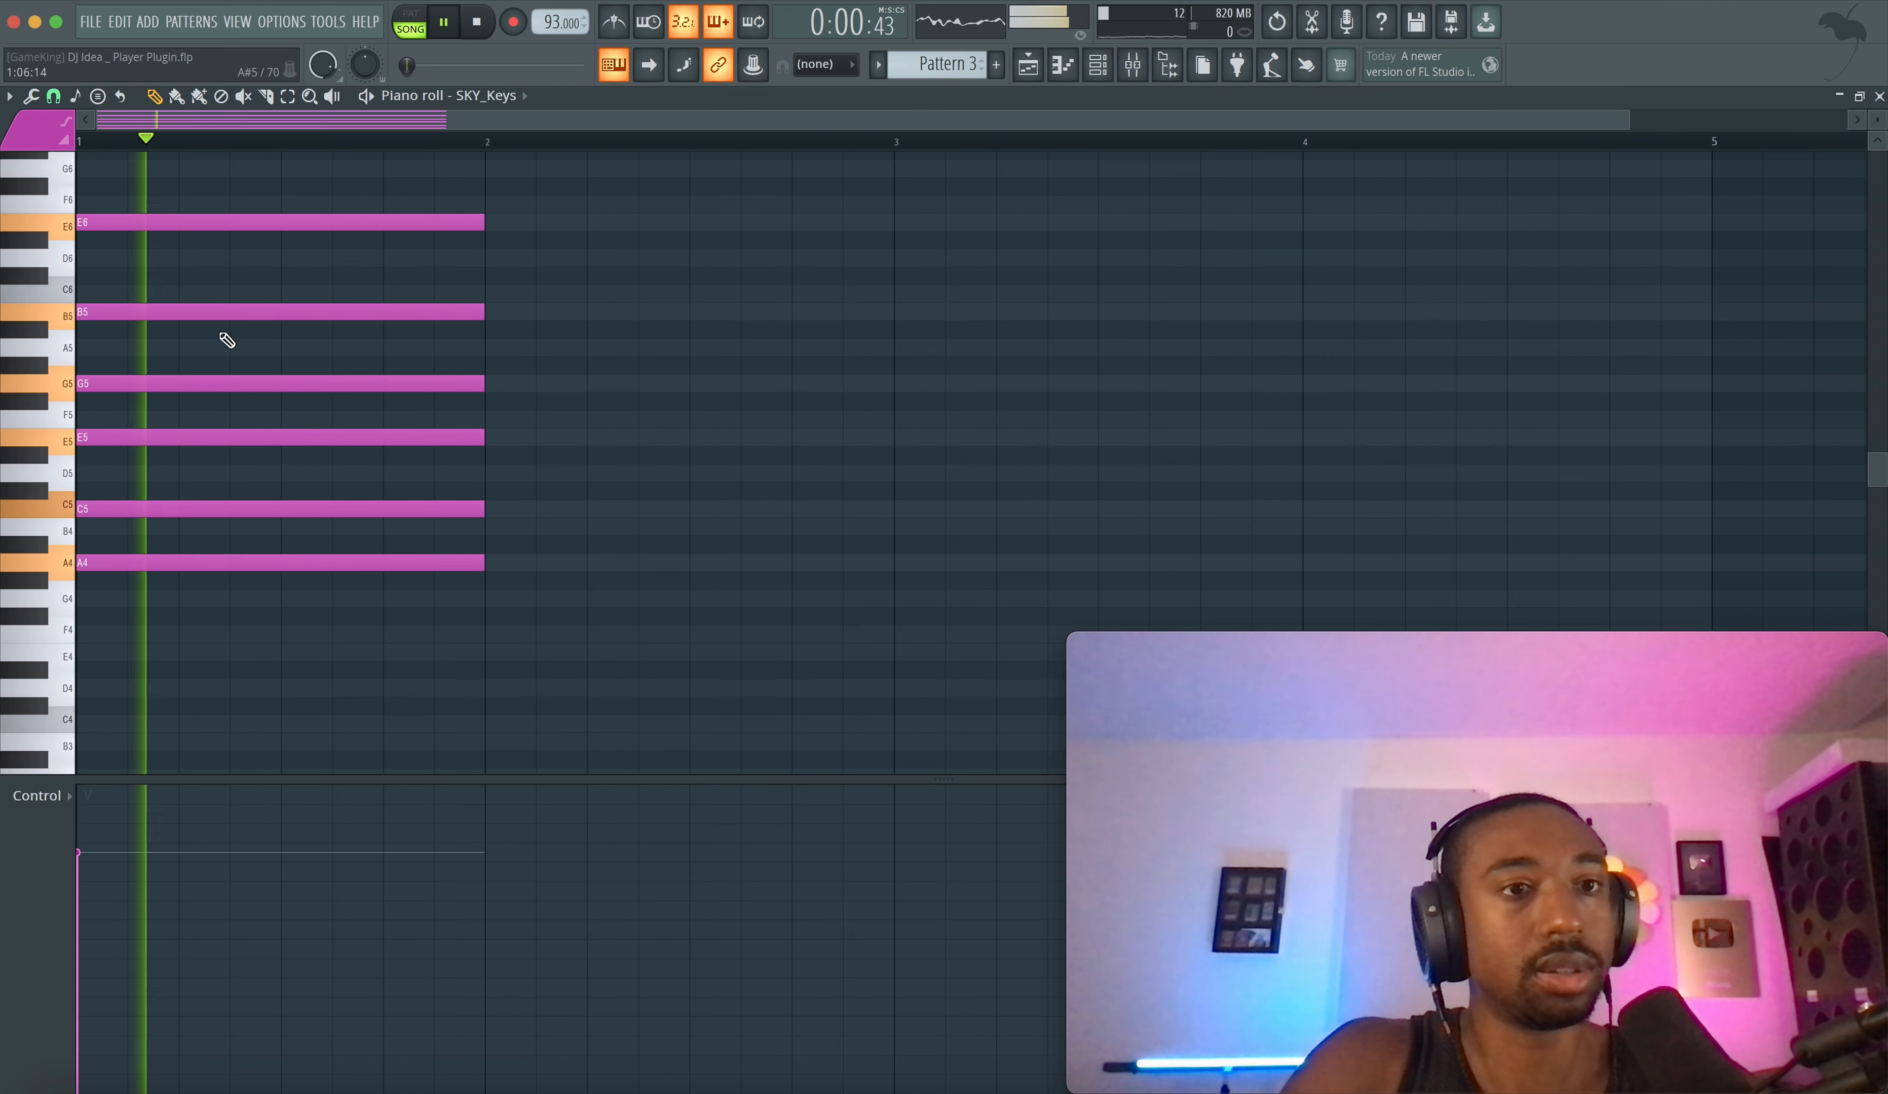
right_click(221, 223)
key("space")
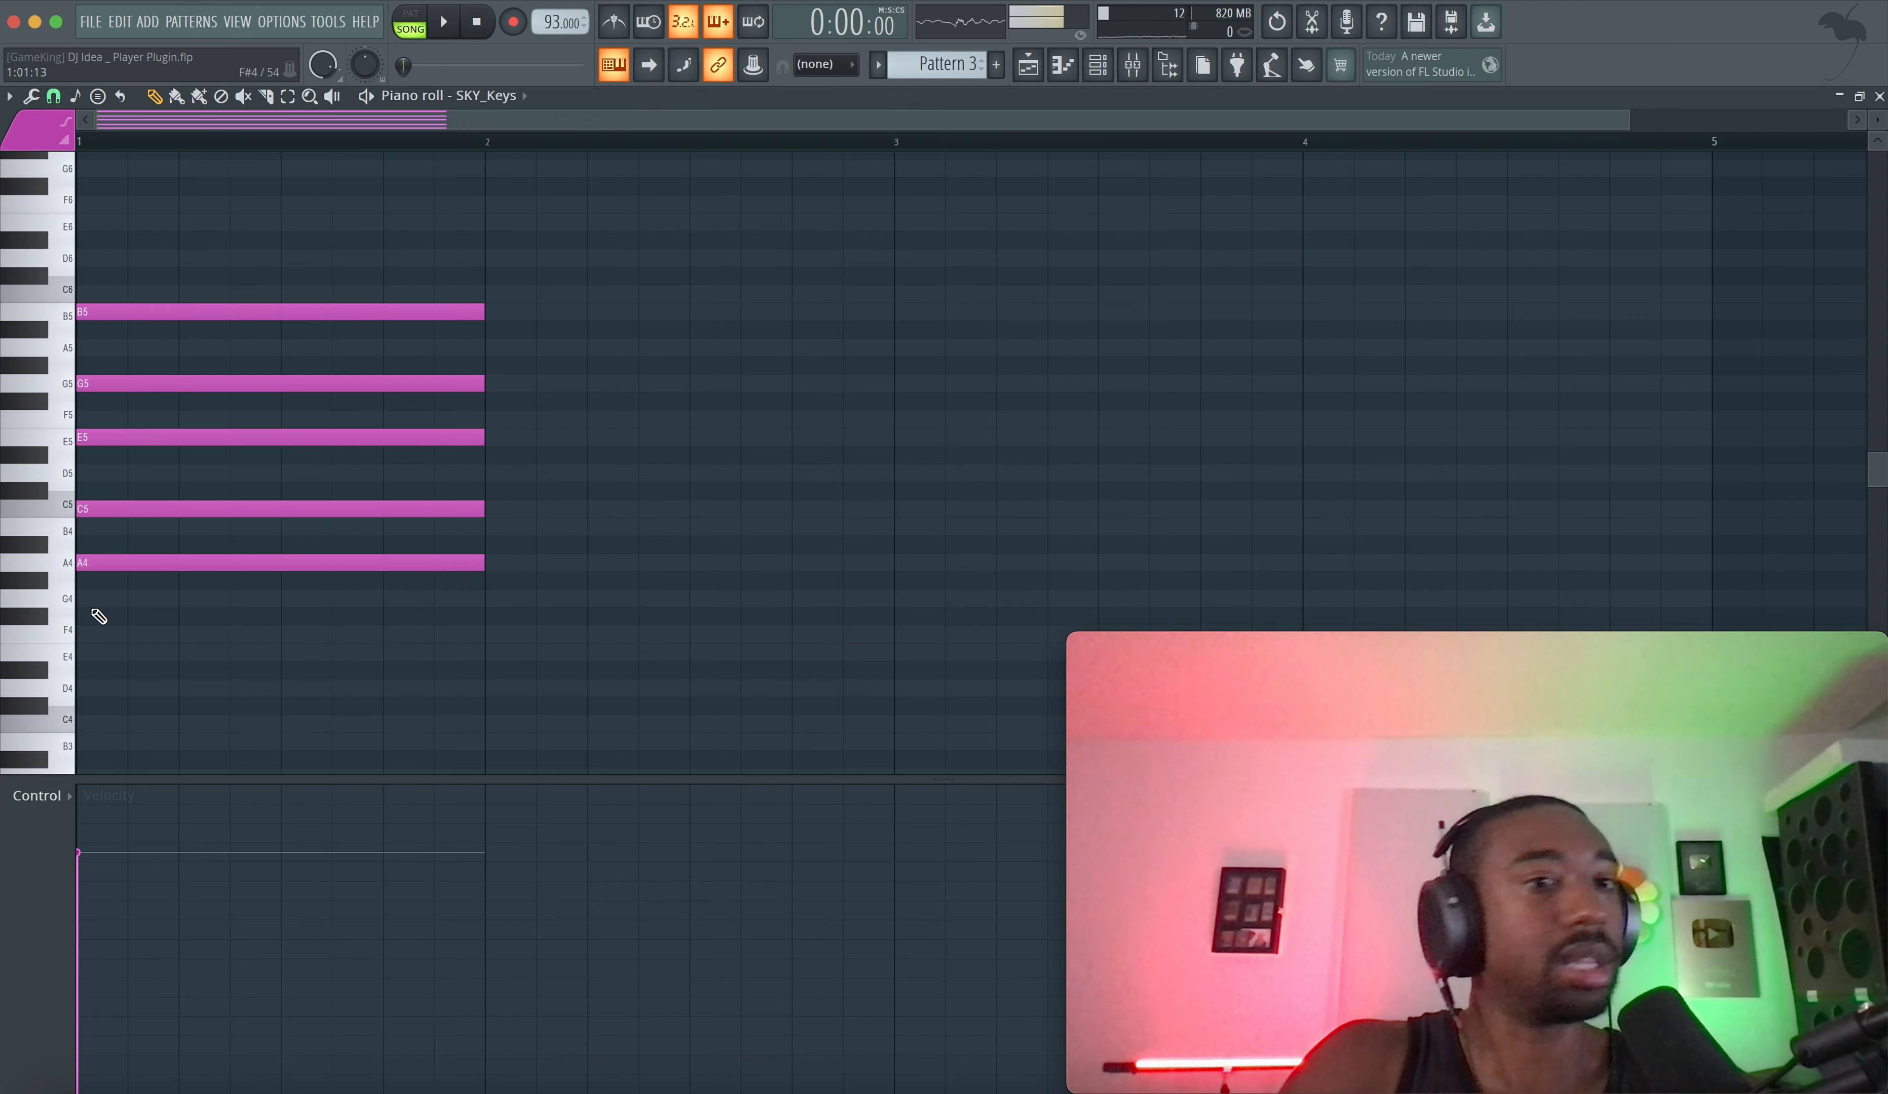
- Add a one-bar F4 note beneath the A4 and review the chord by playback and by highlighting F4 through G5
left_click(96, 634)
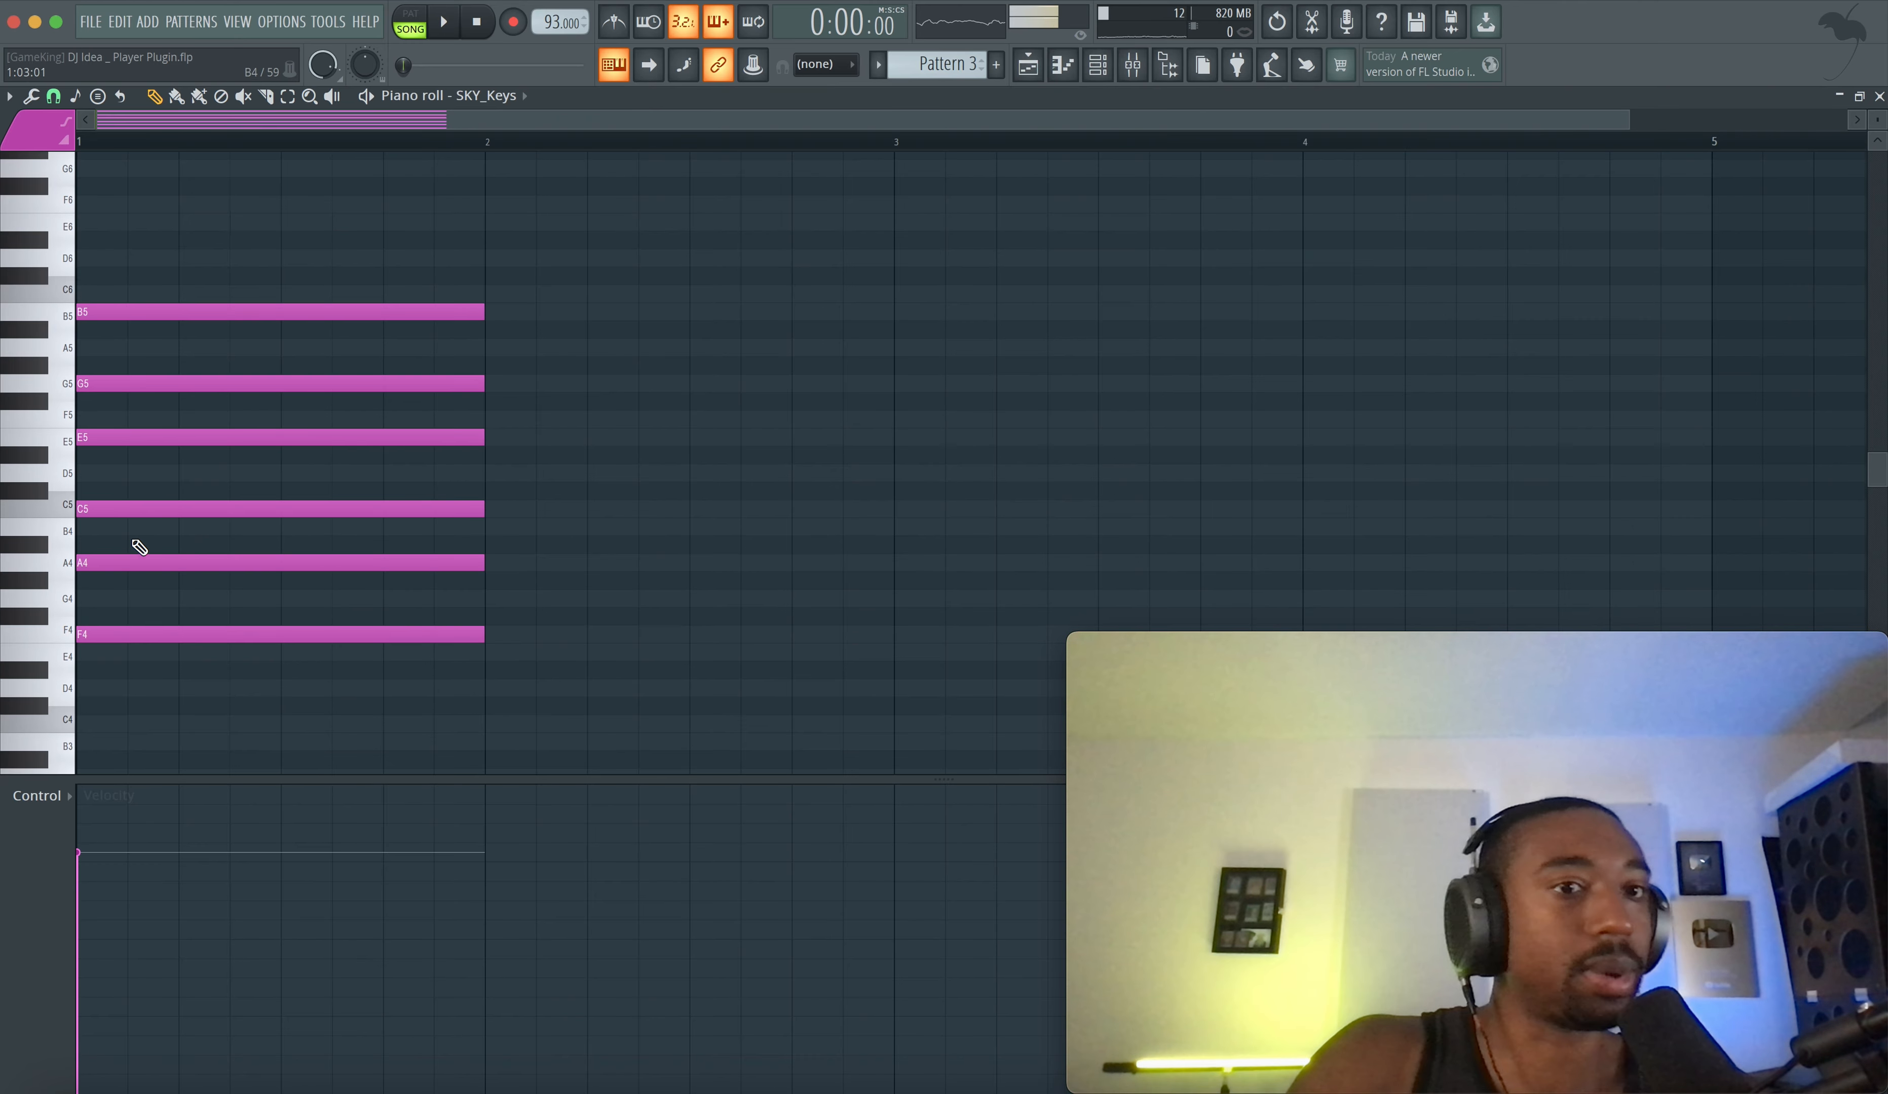
key("space")
key("space")
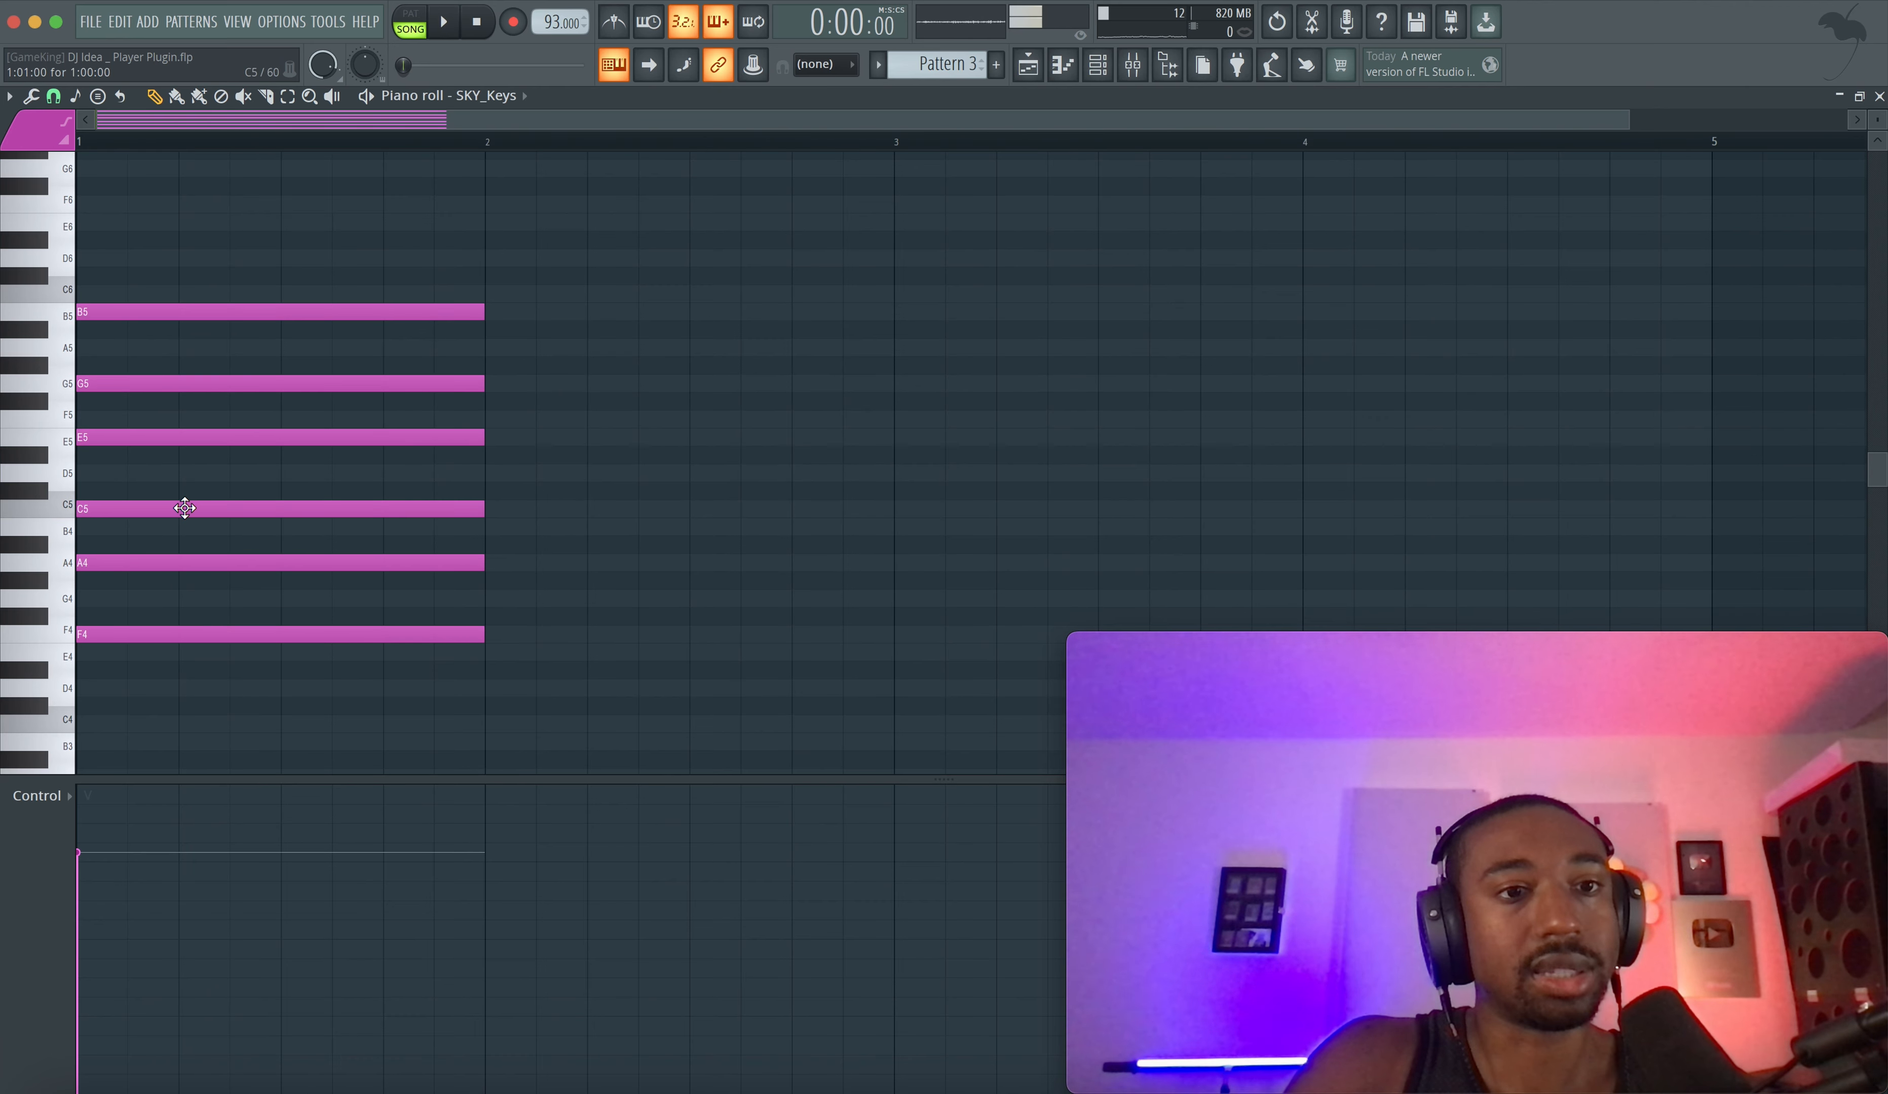
left_click_drag(188, 437, 159, 717)
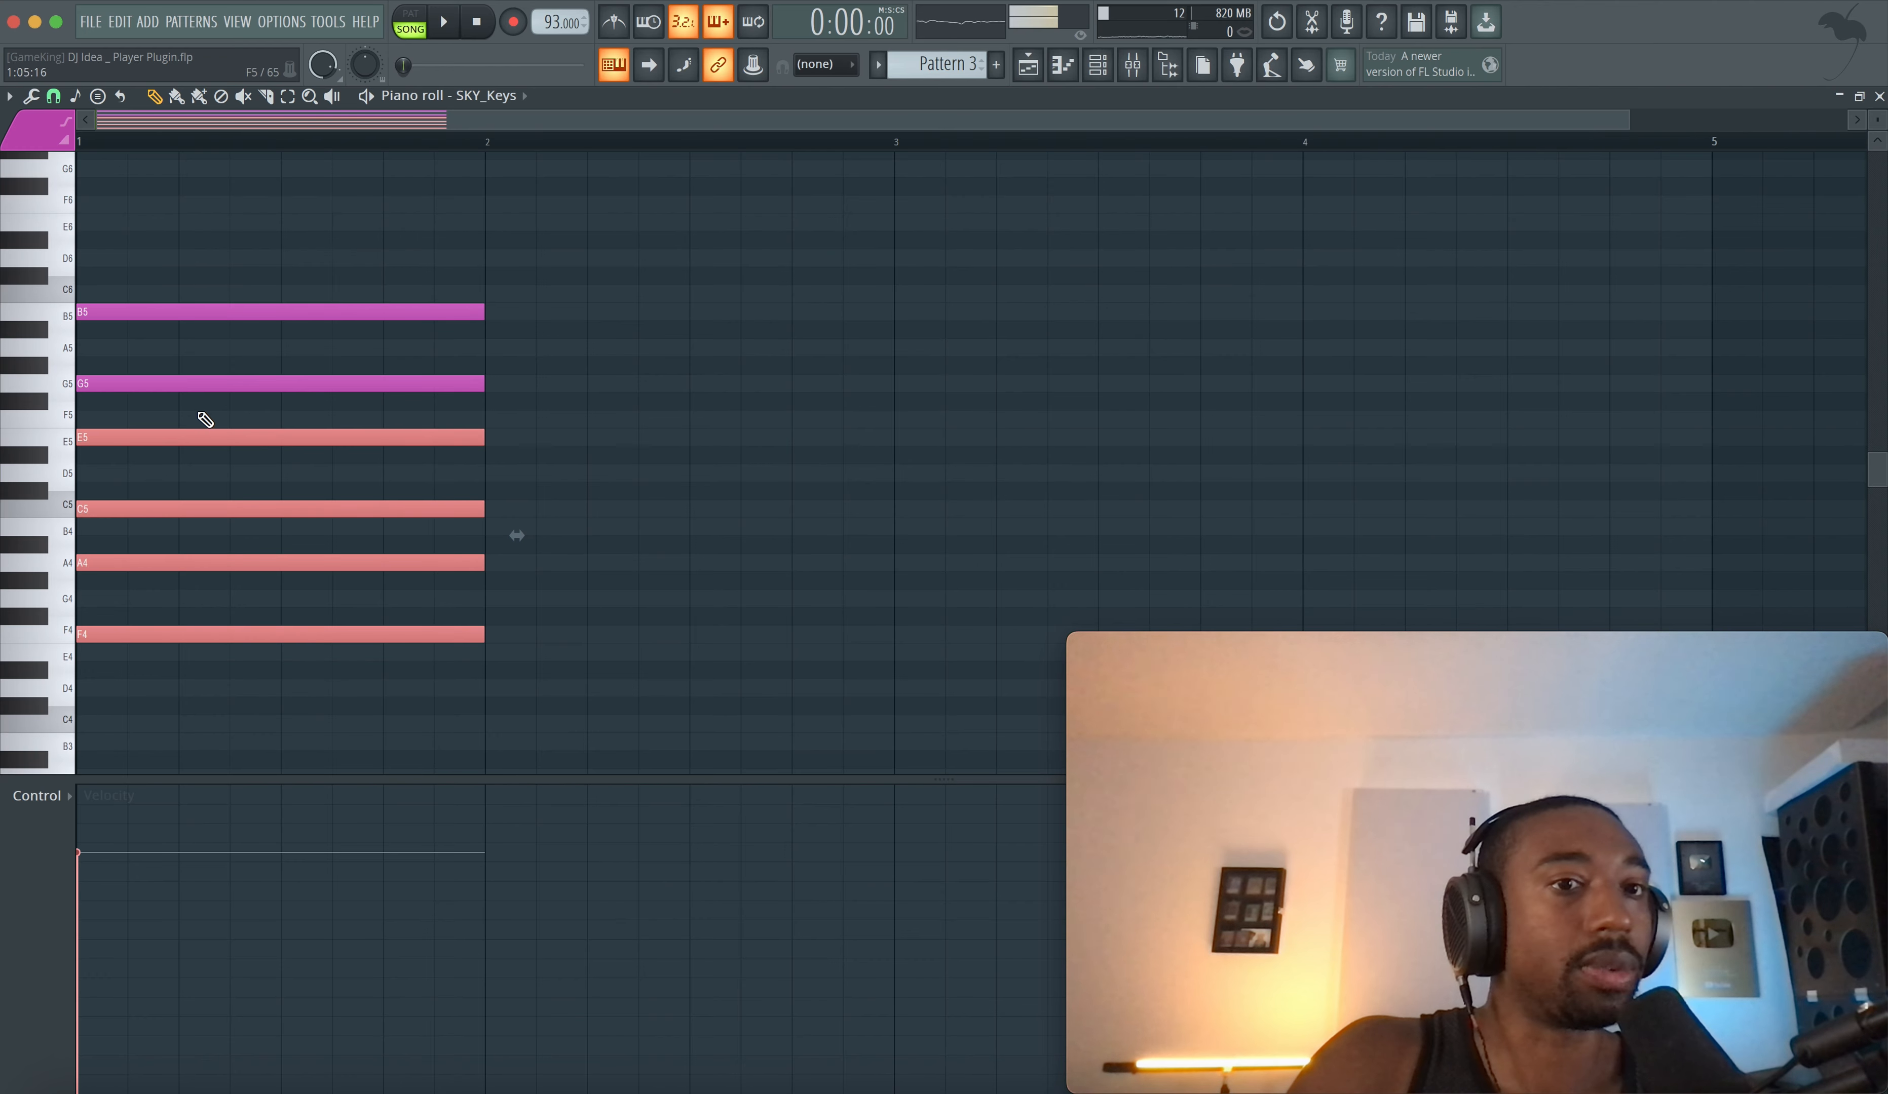
left_click_drag(199, 386, 160, 860)
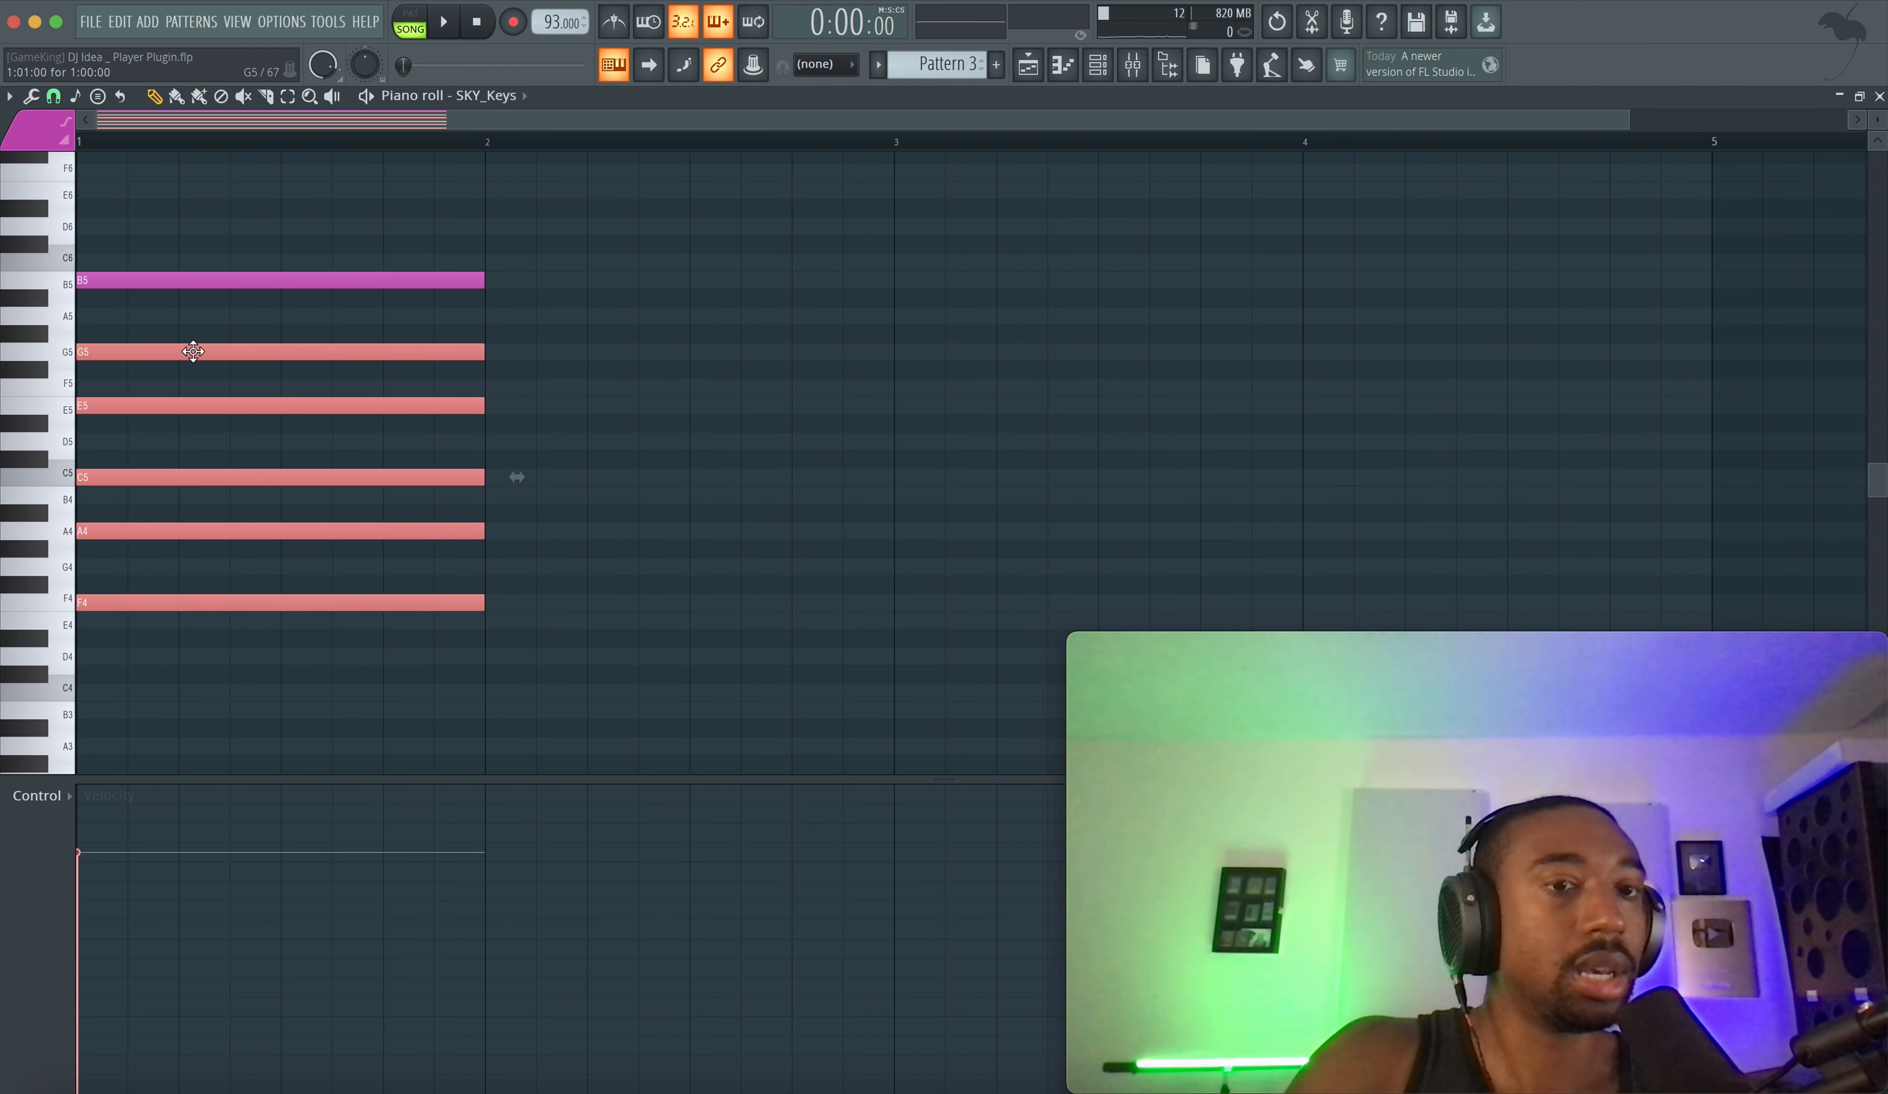
- Try lowering the B5 by a semitone and transposing the whole chord up a semitone, with a short playback
left_click(213, 280, "ctrl")
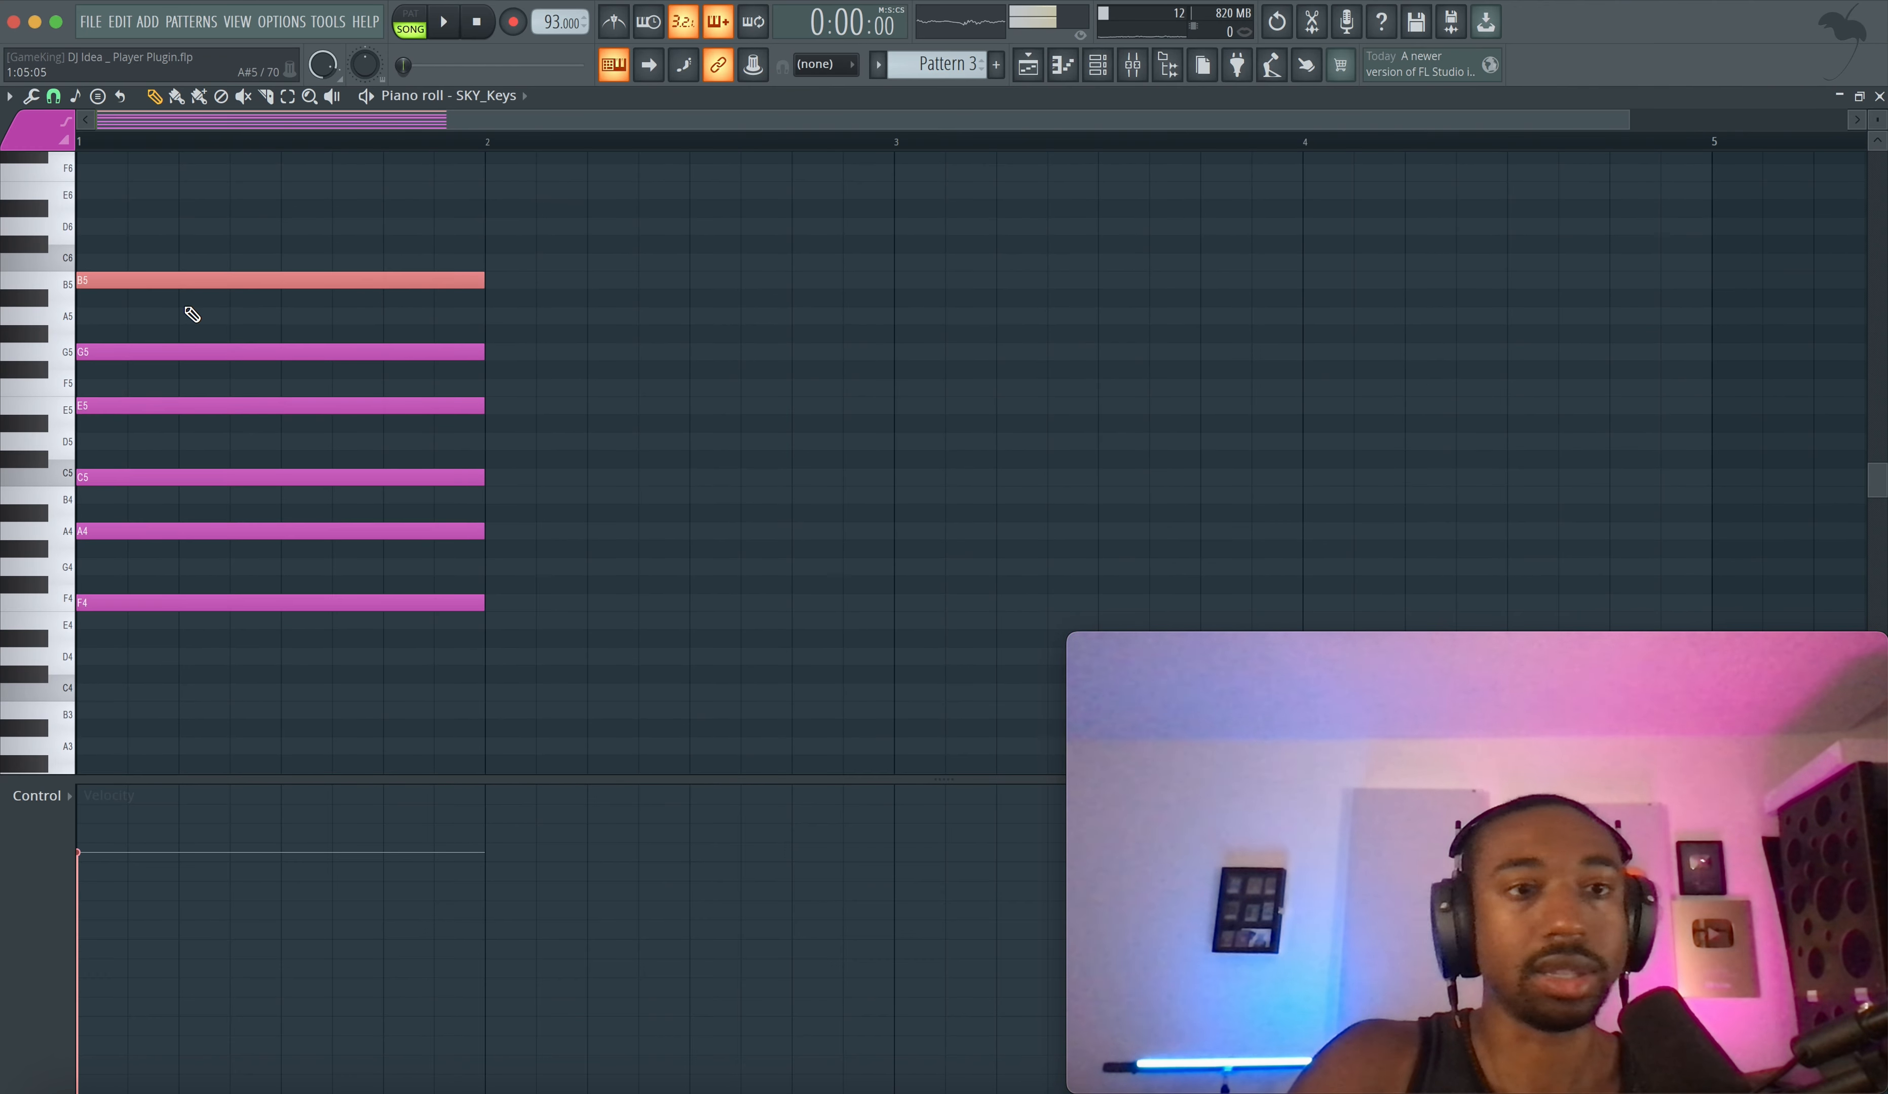
key("shift+Down")
left_click_drag(193, 239, 145, 801)
key("shift+Up")
key("space")
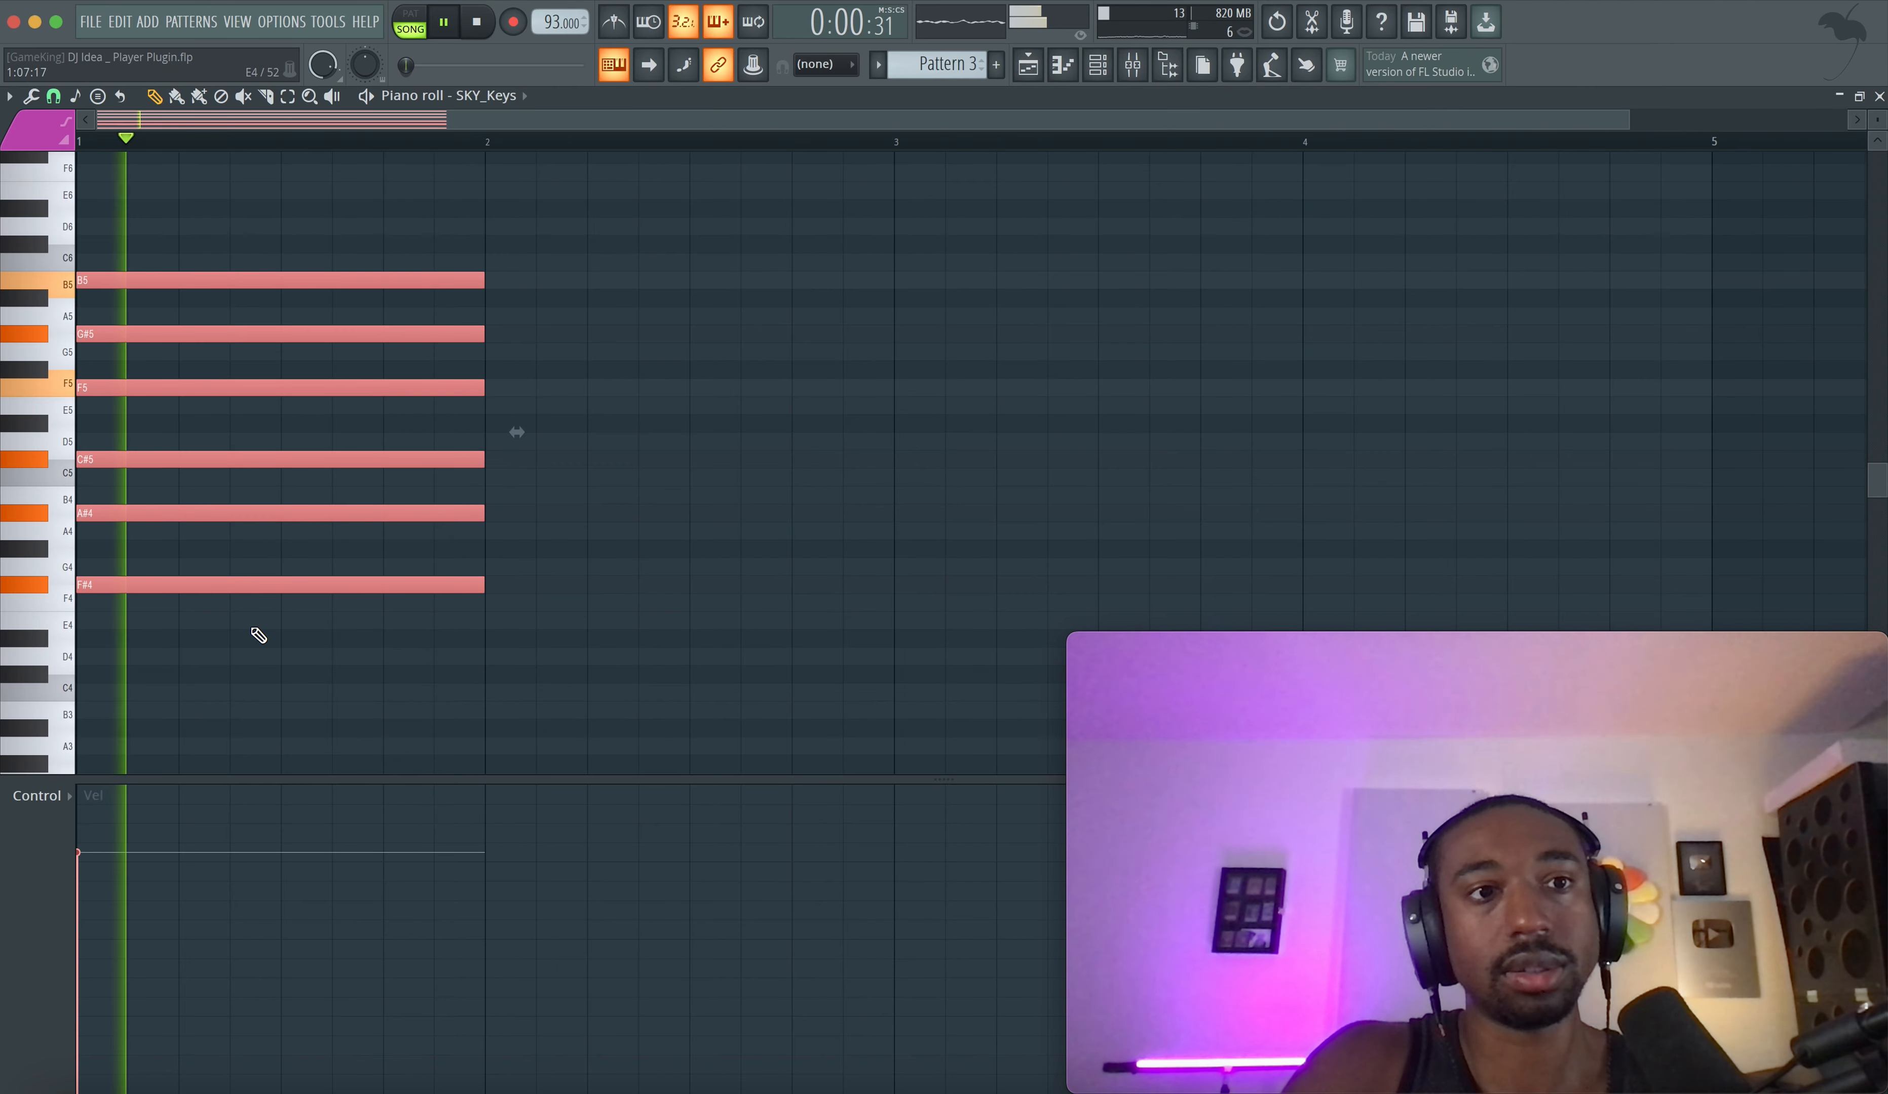
key("space")
- Raise the chord's top note to C6 and transpose the whole chord down a semitone
left_click(204, 299, "ctrl")
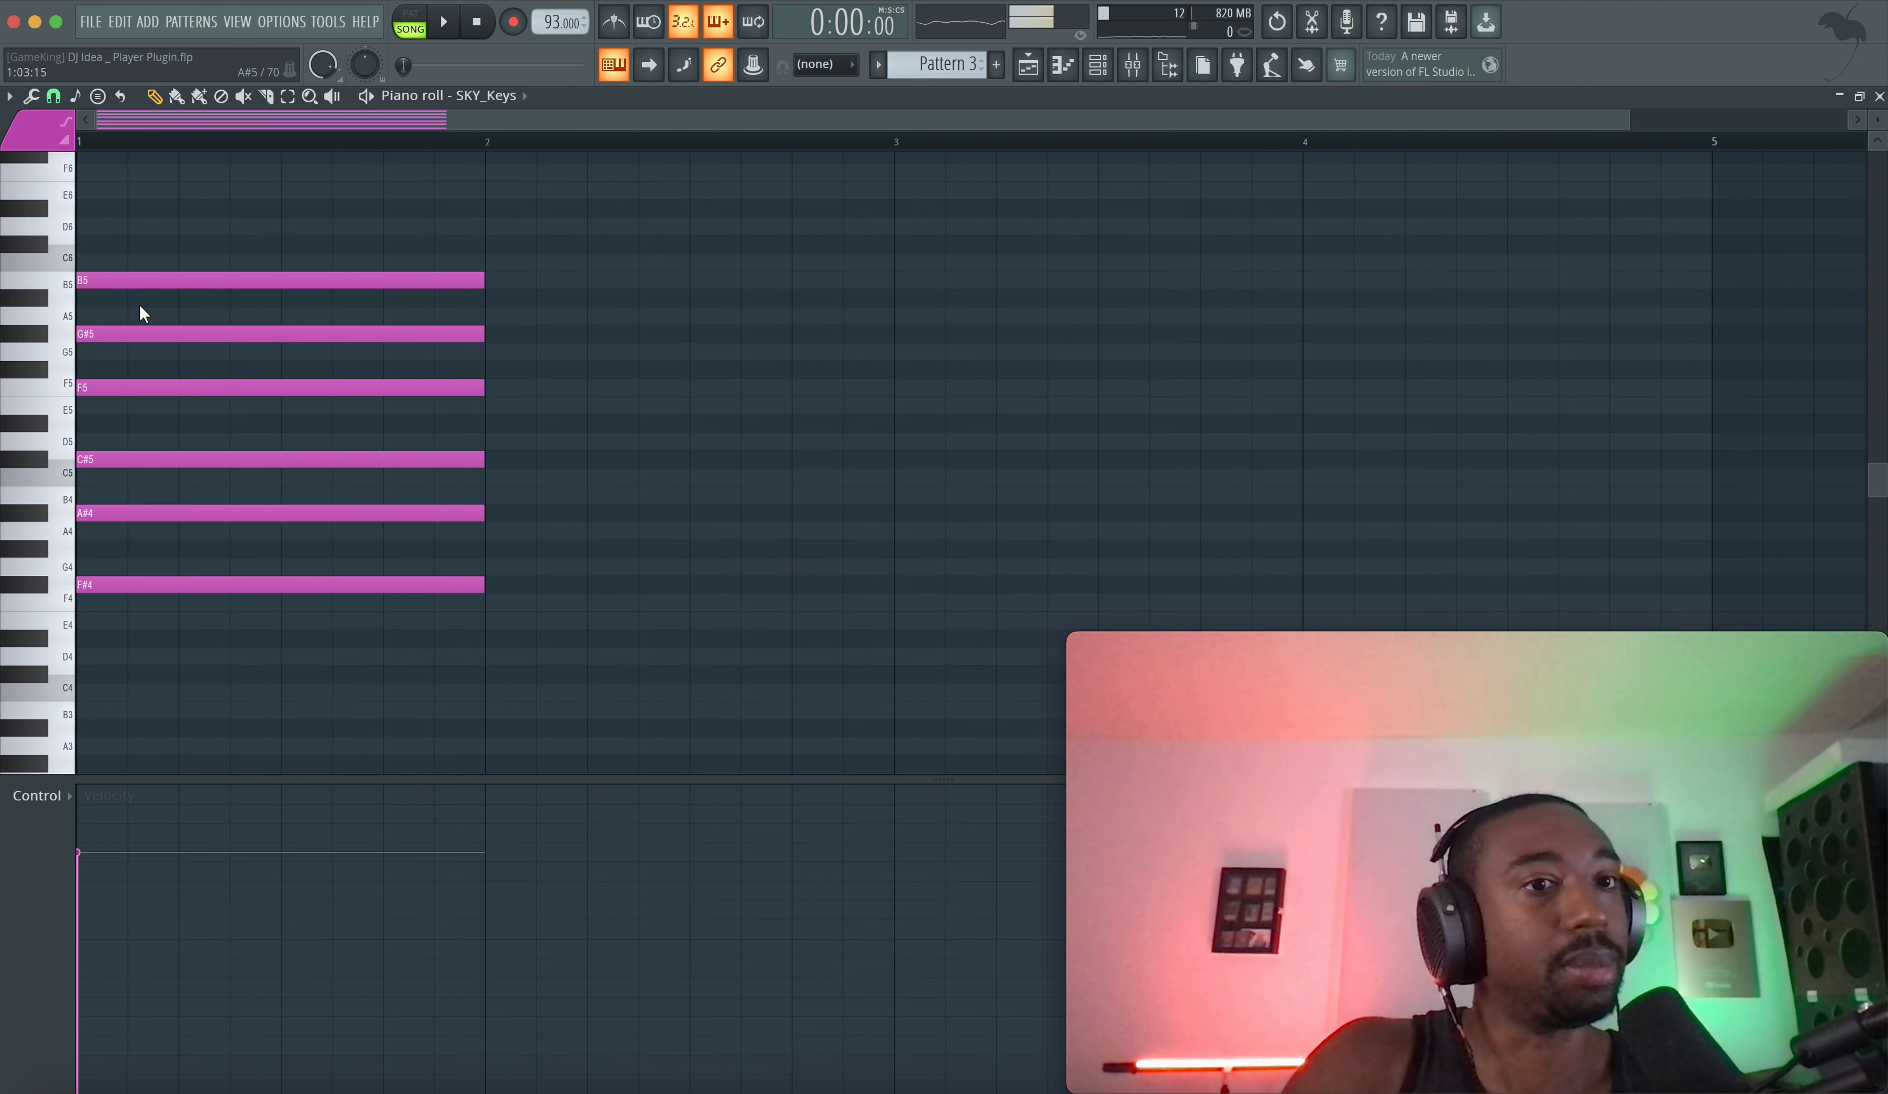
left_click(101, 281, "ctrl")
key("shift+Up")
left_click_drag(192, 233, 120, 666)
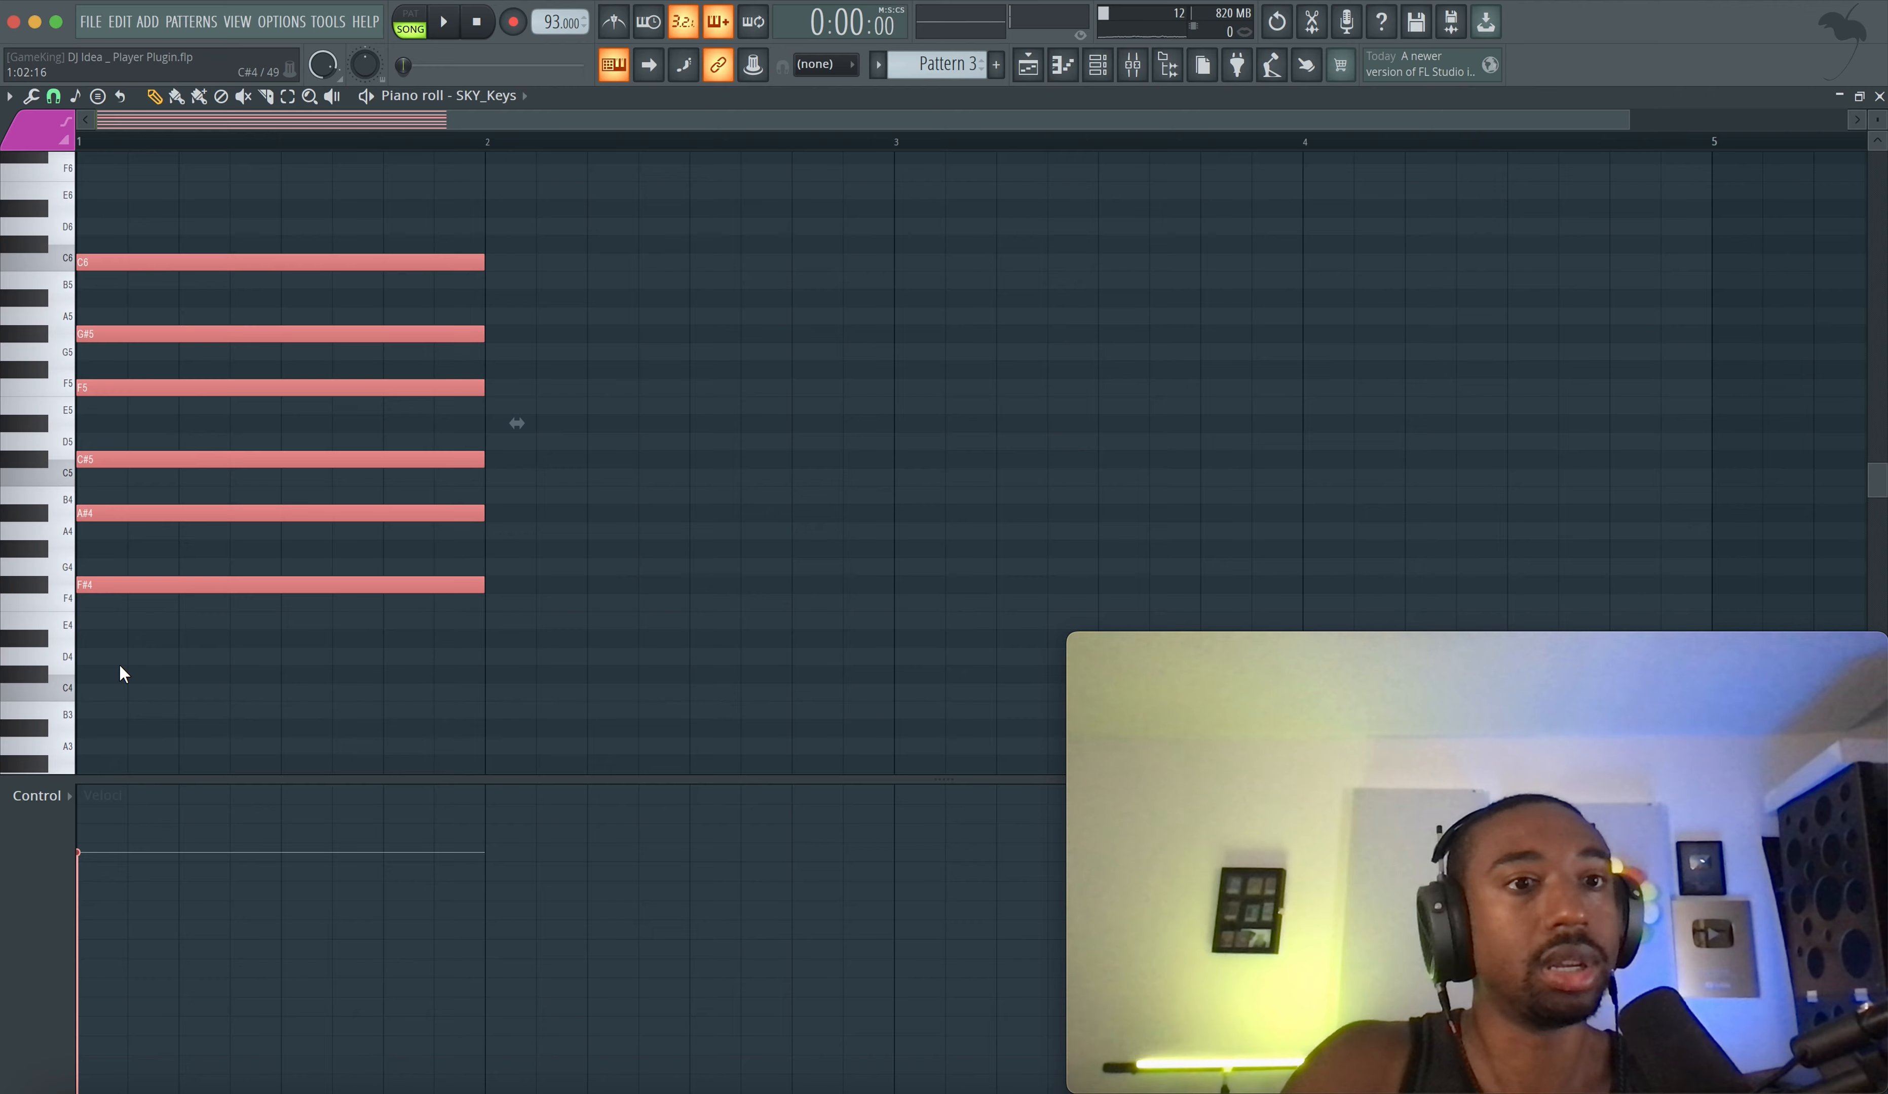
key("shift+Down")
key("space")
key("space")
left_click(198, 671, "ctrl")
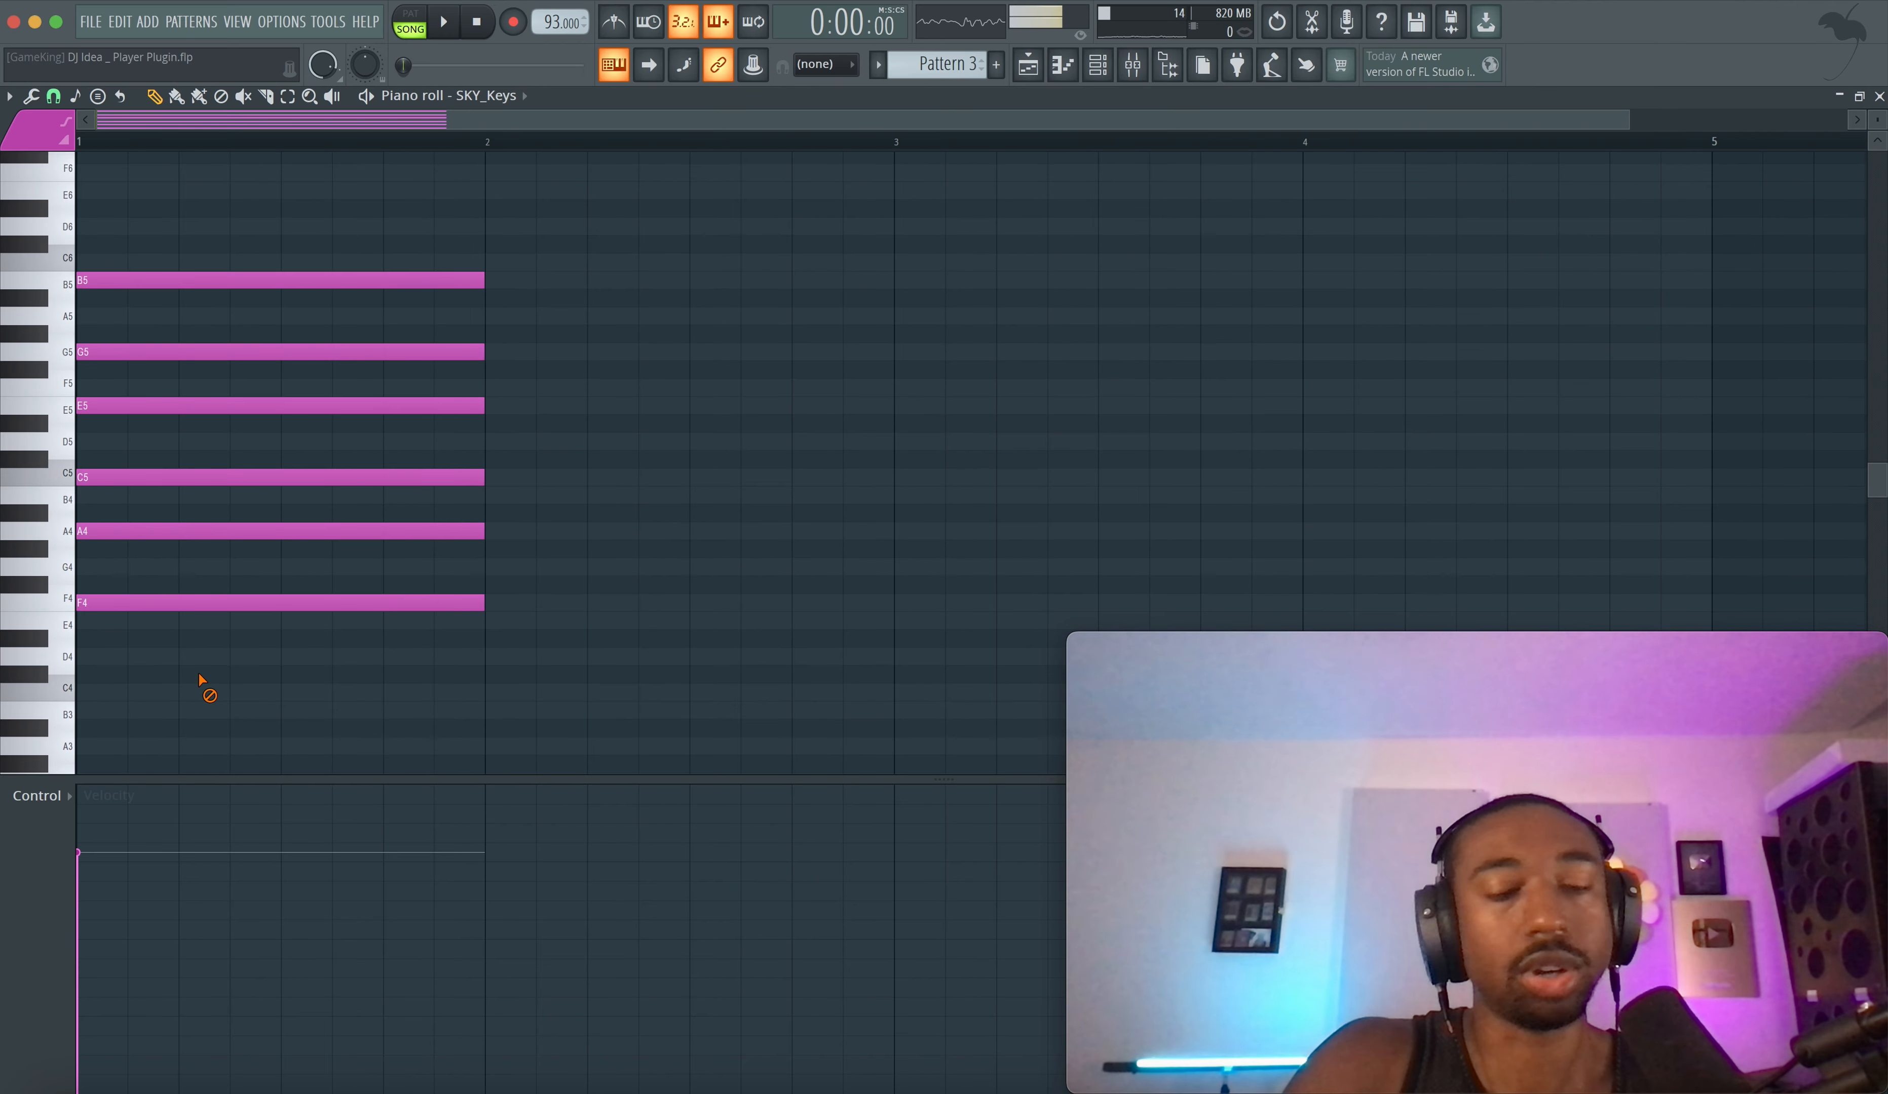
- Audition the chord and move its lowest note from F4 down to E4, playing back the new voicing
key("space")
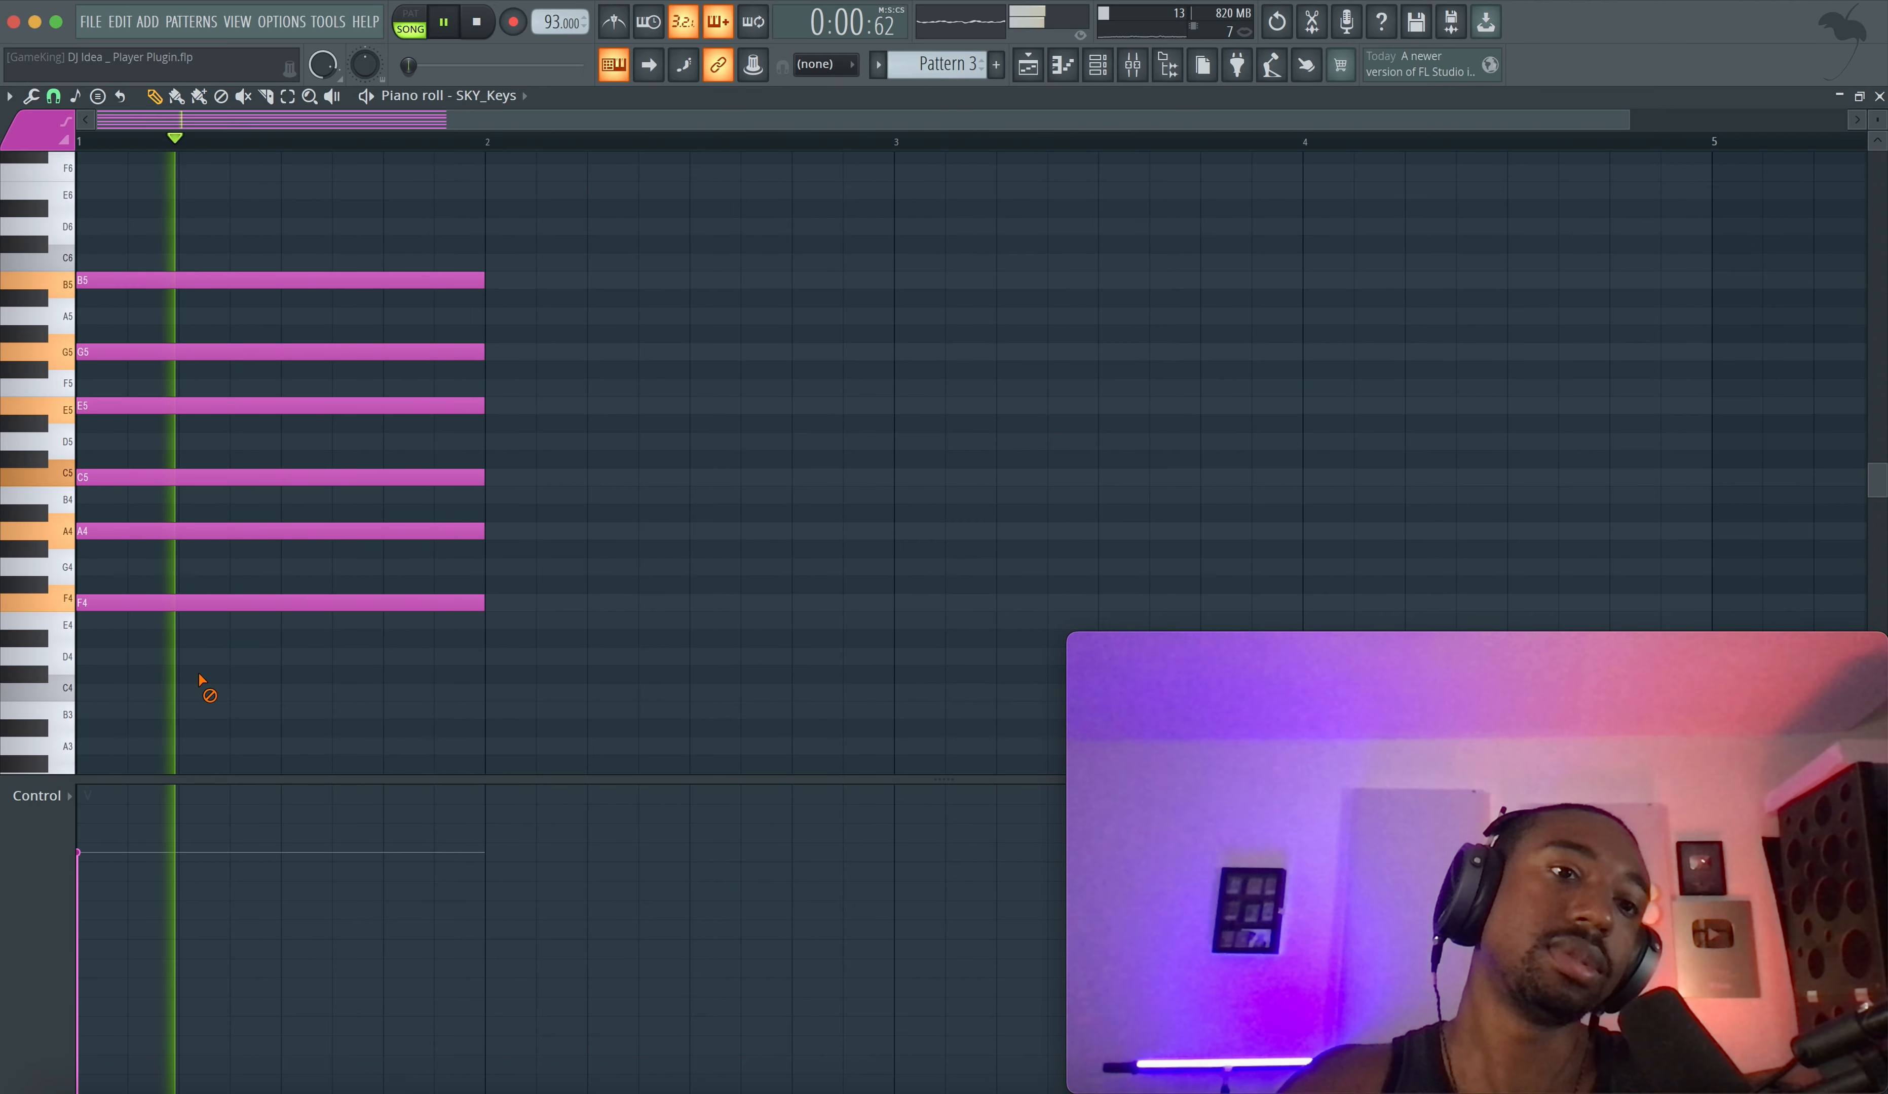
key("space")
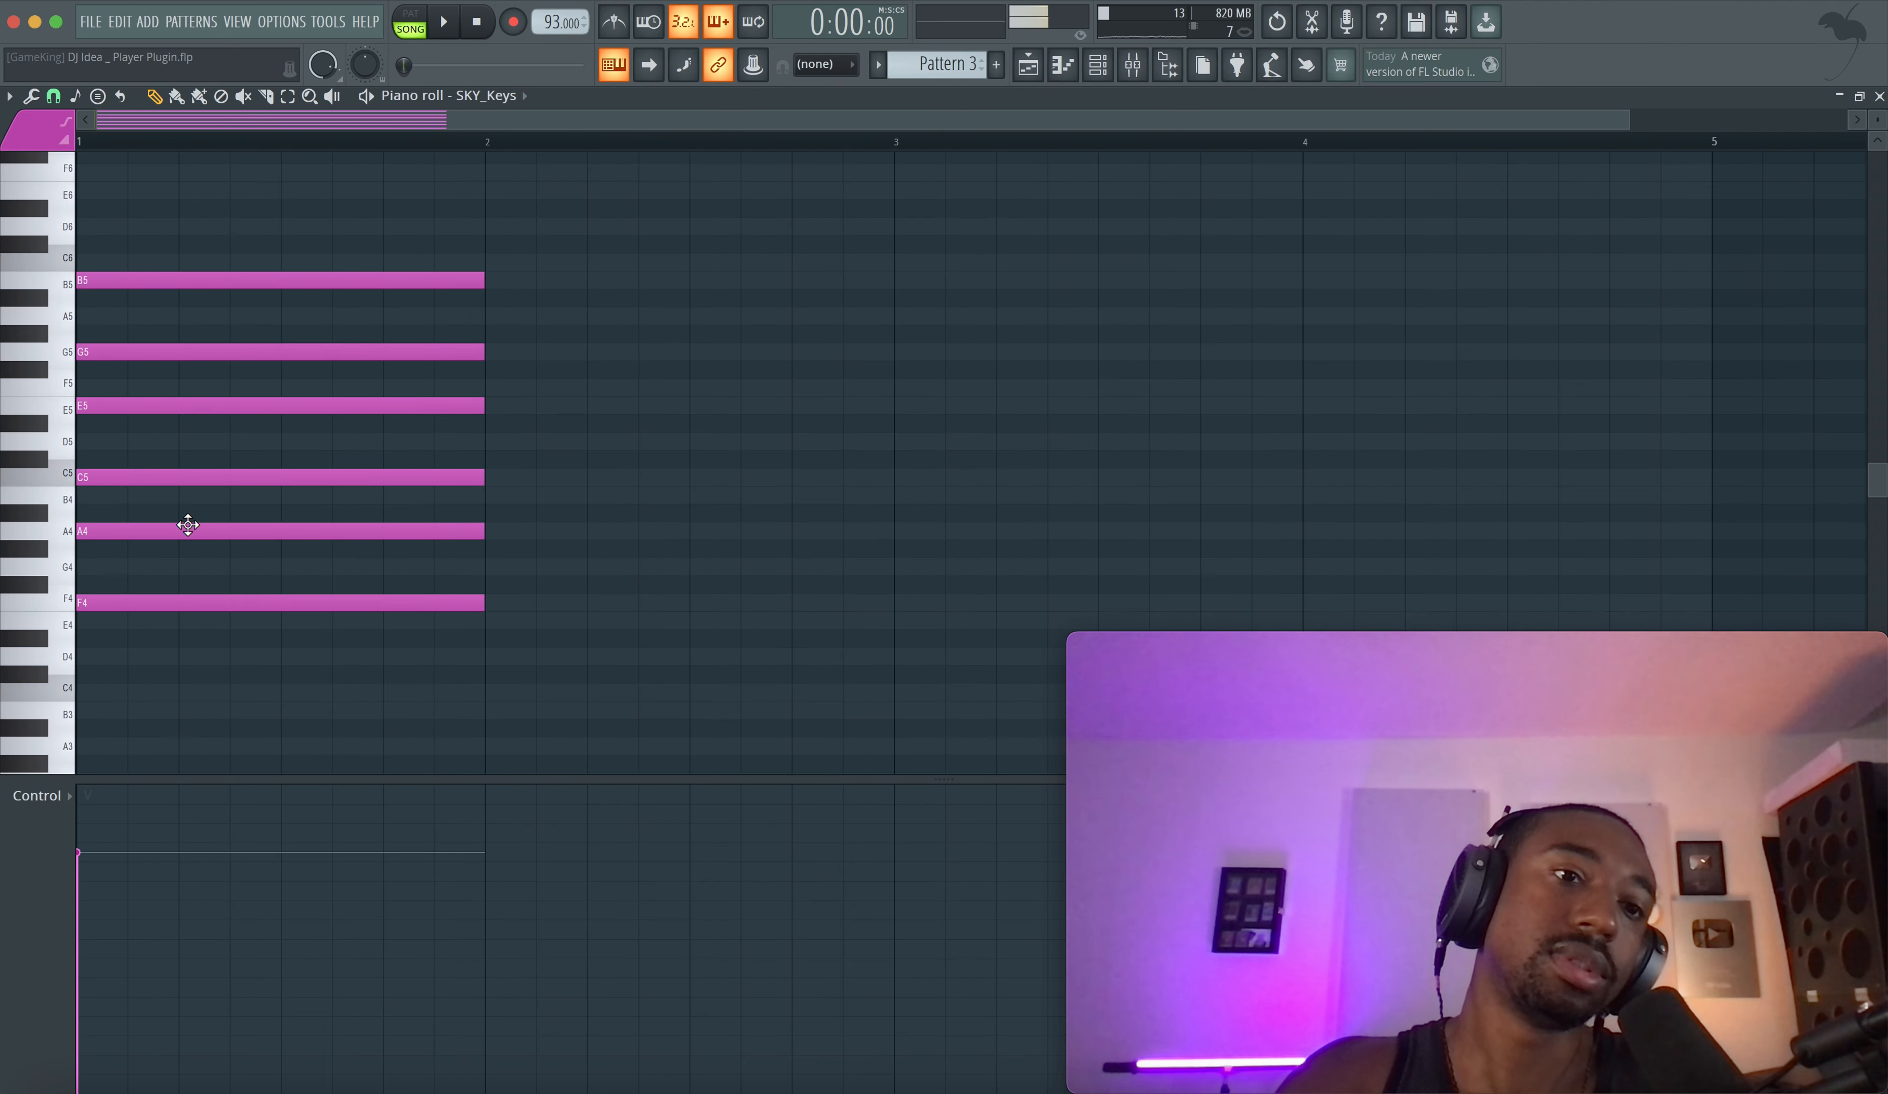
key("space")
left_click(60, 605)
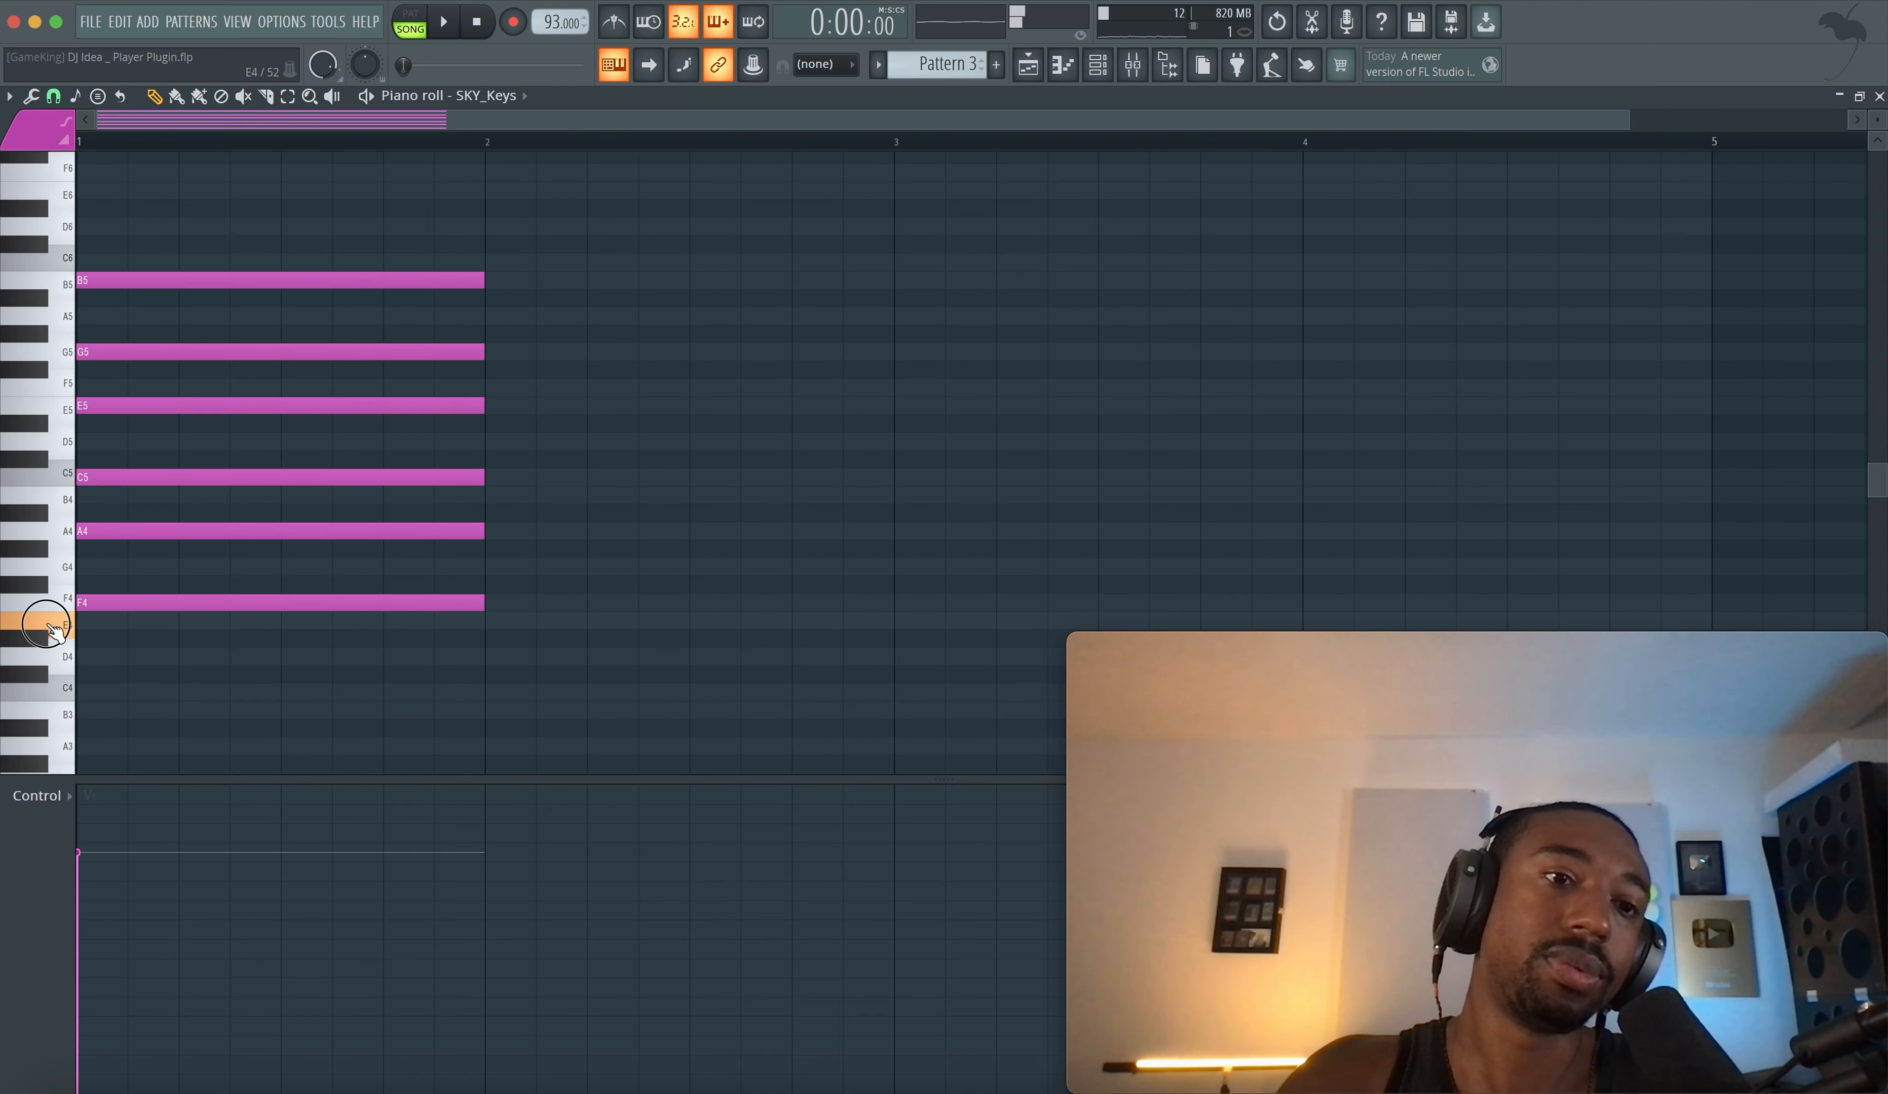
left_click_drag(109, 604, 109, 629)
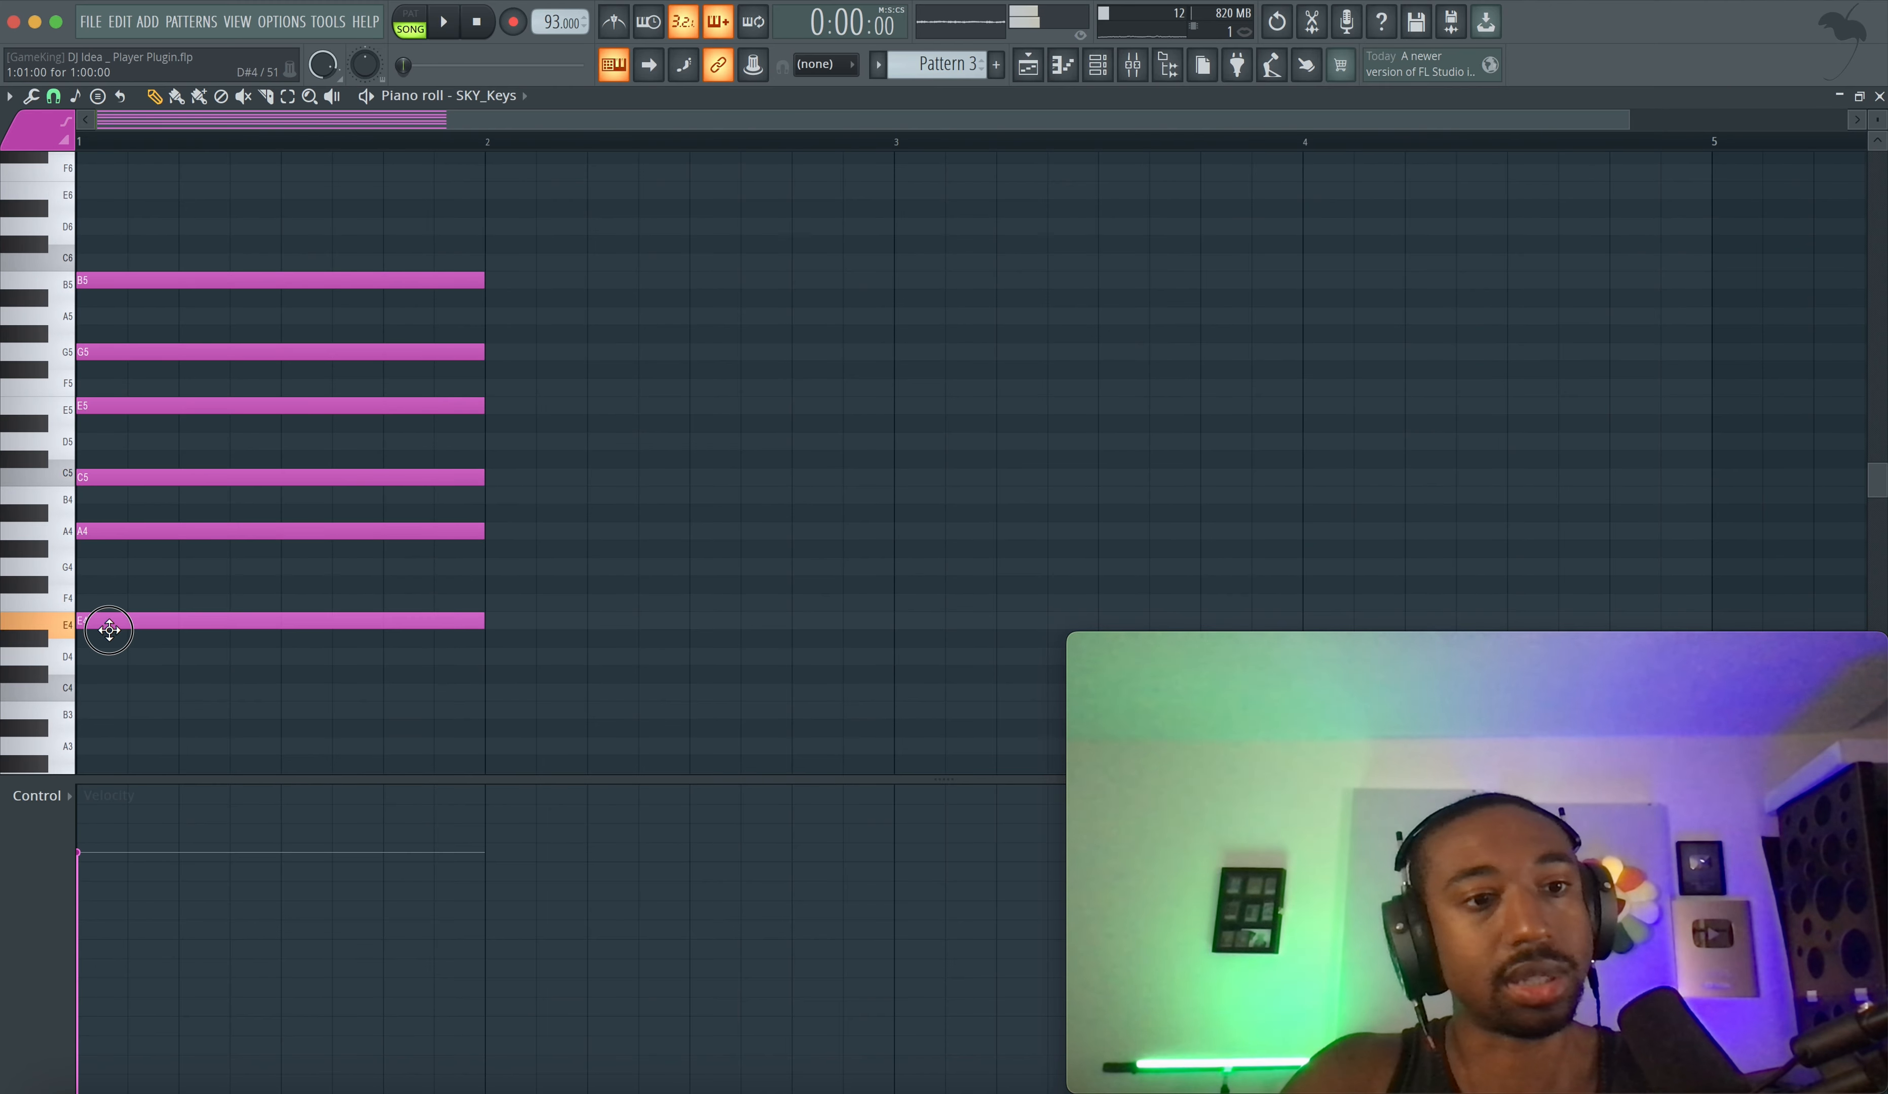
key("space")
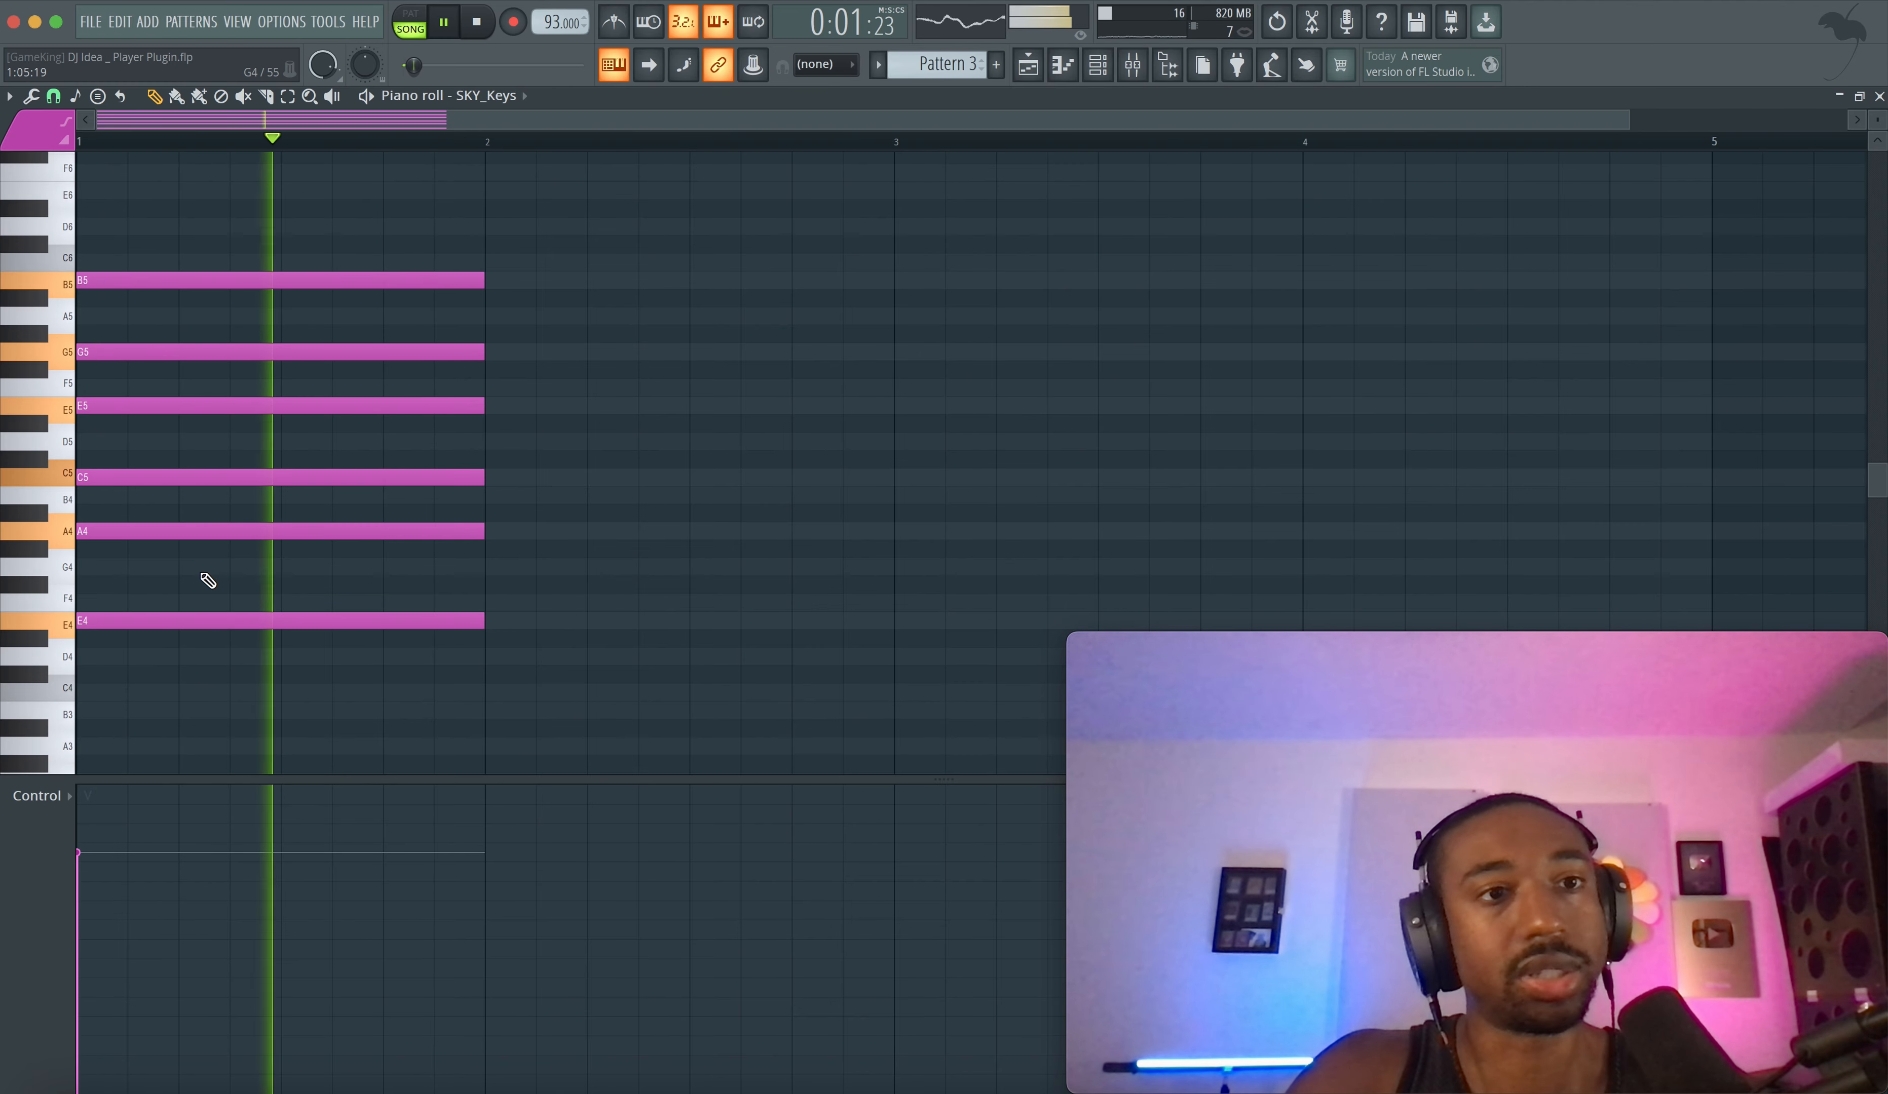
- Lengthen all six chord notes to two bars, up to the start of bar 3, and play them back
left_click_drag(524, 636, 421, 201)
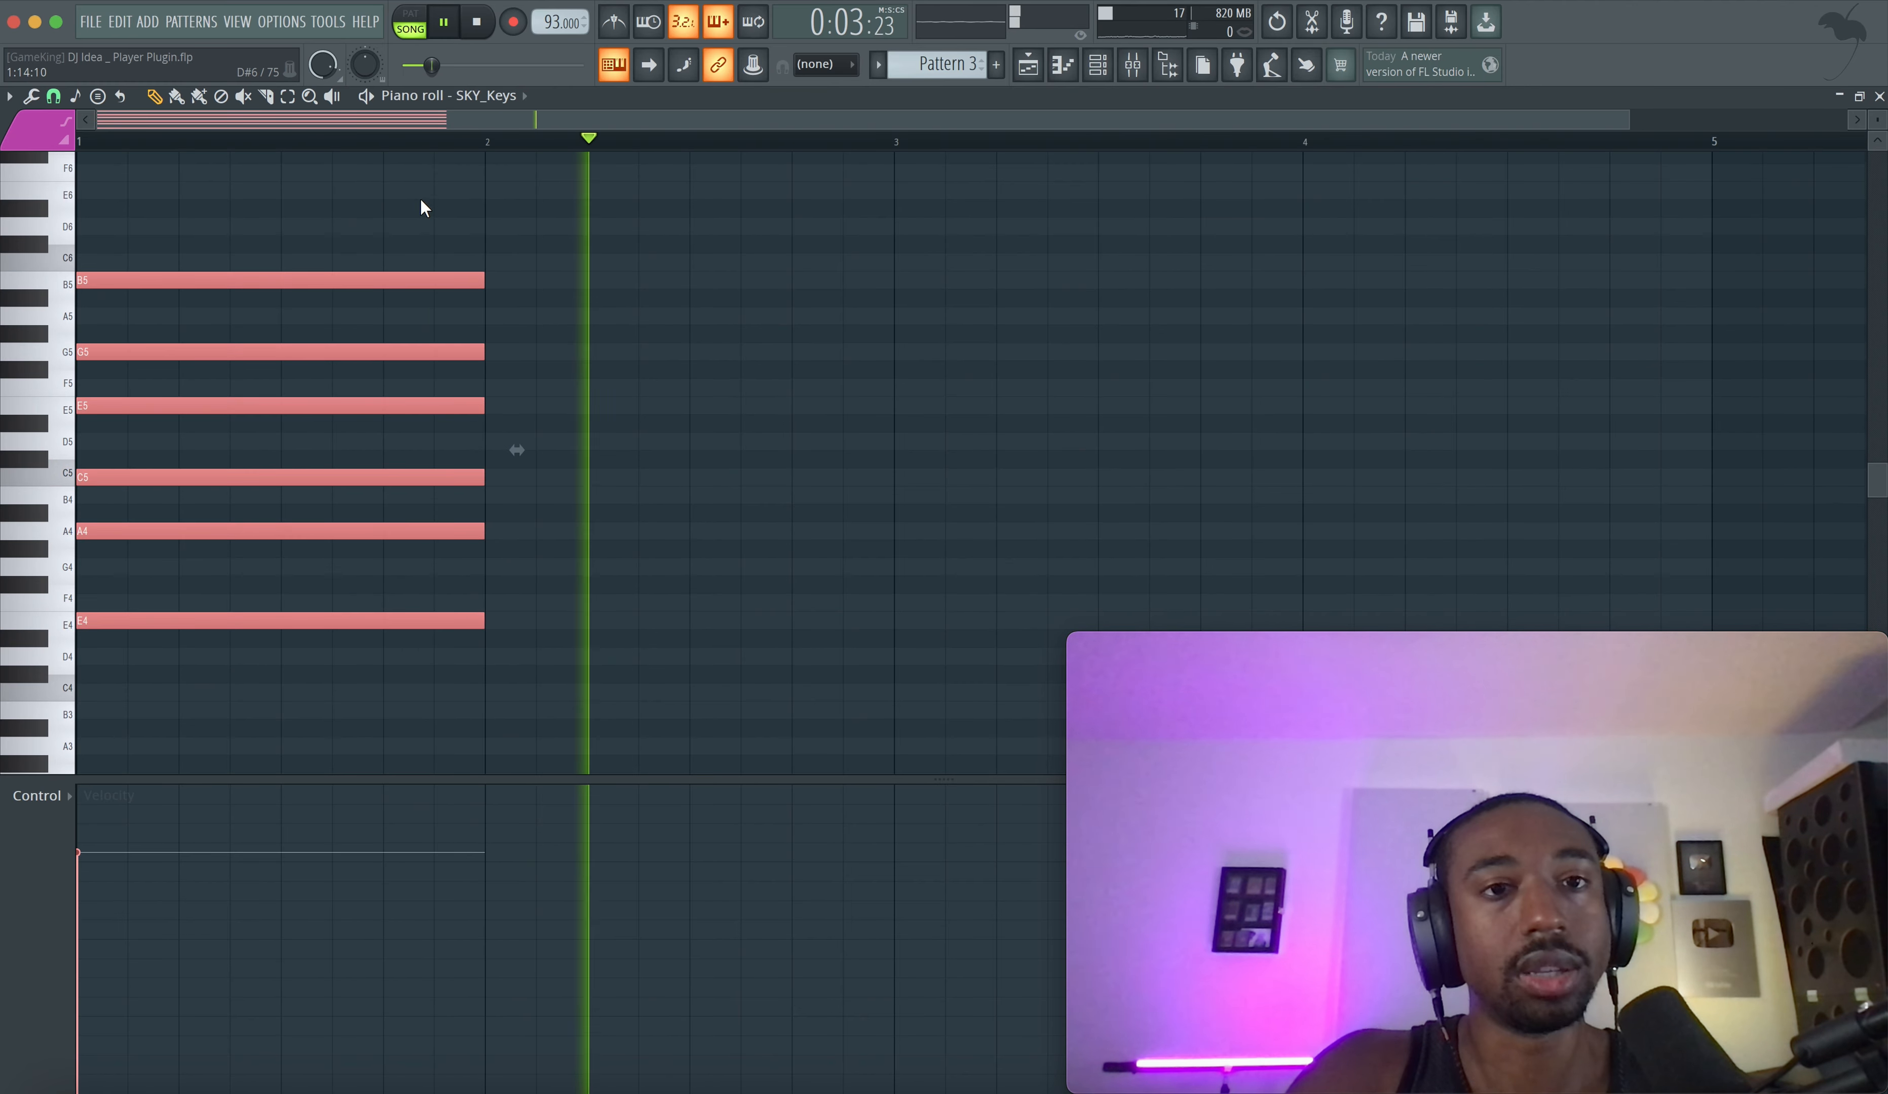
left_click_drag(484, 276, 850, 274)
left_click(970, 278)
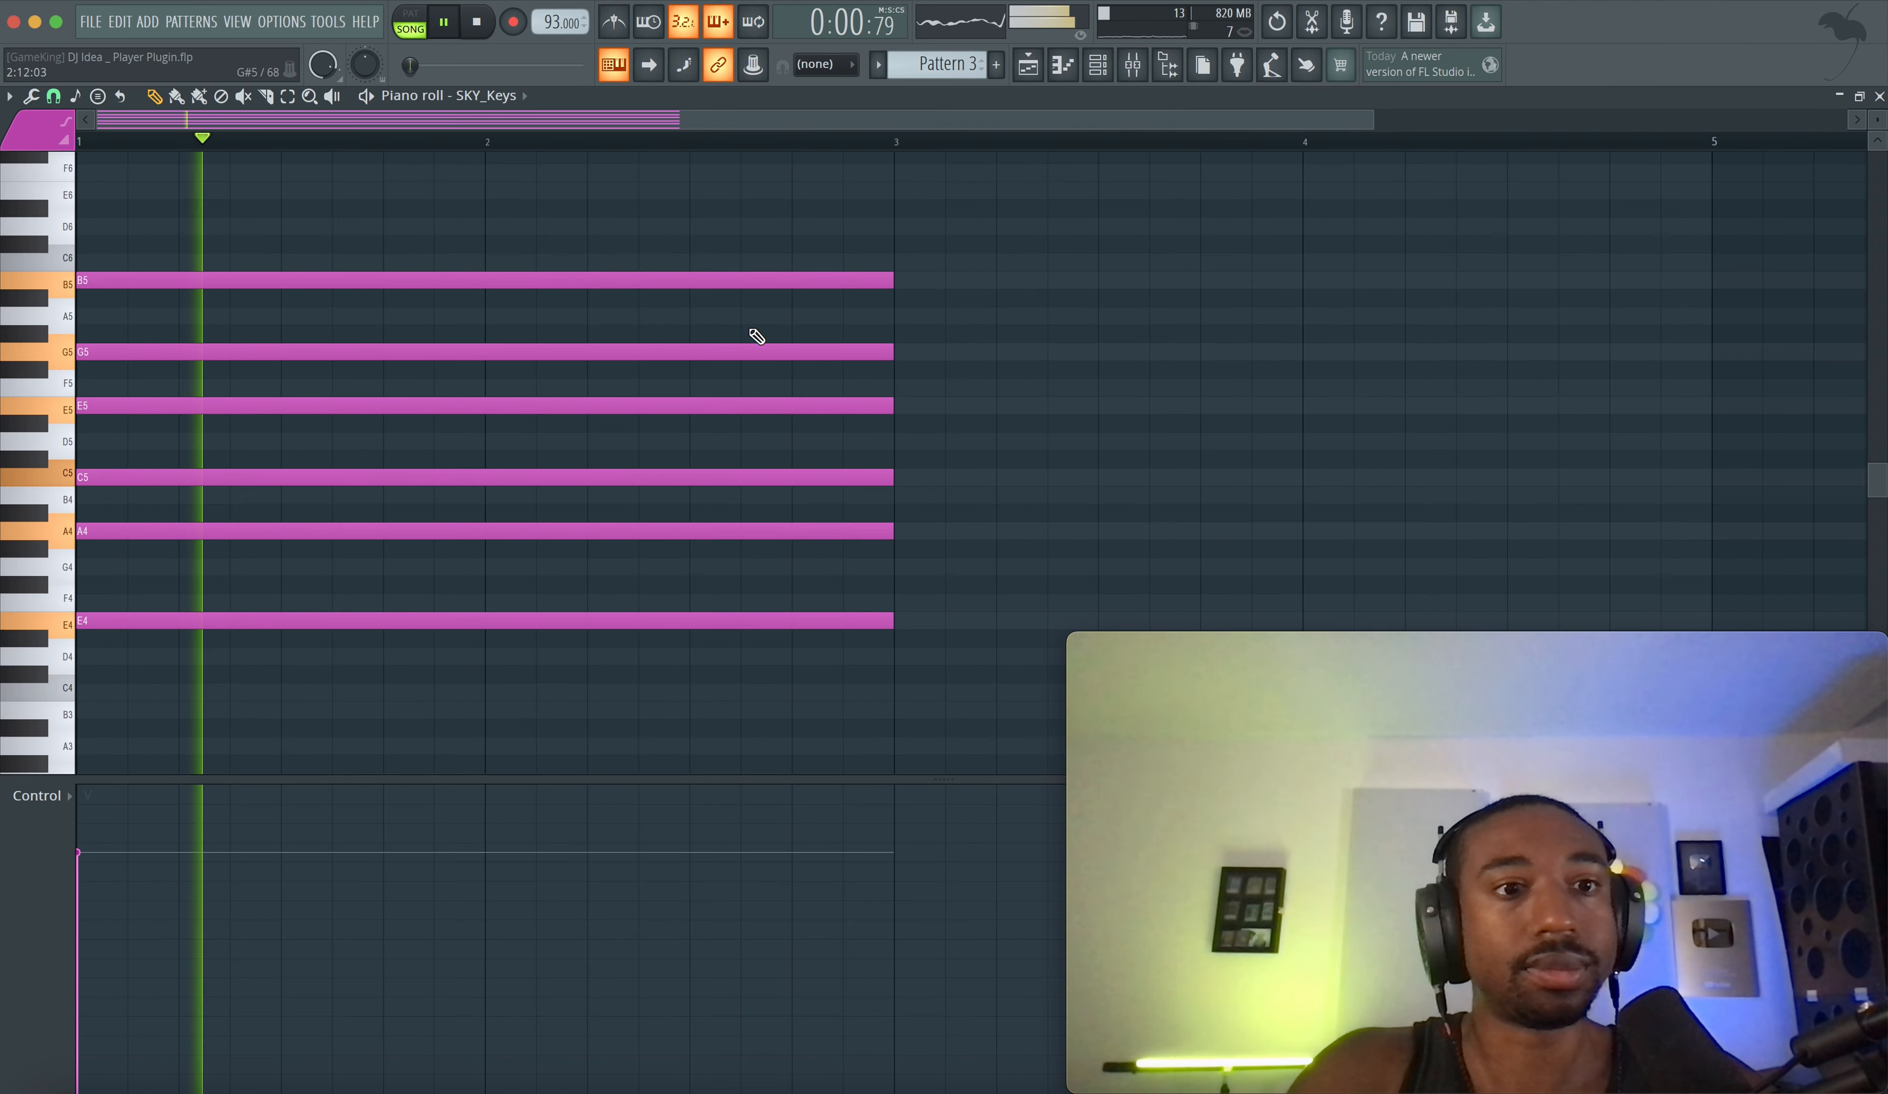
scroll(651, 417, "down", 2)
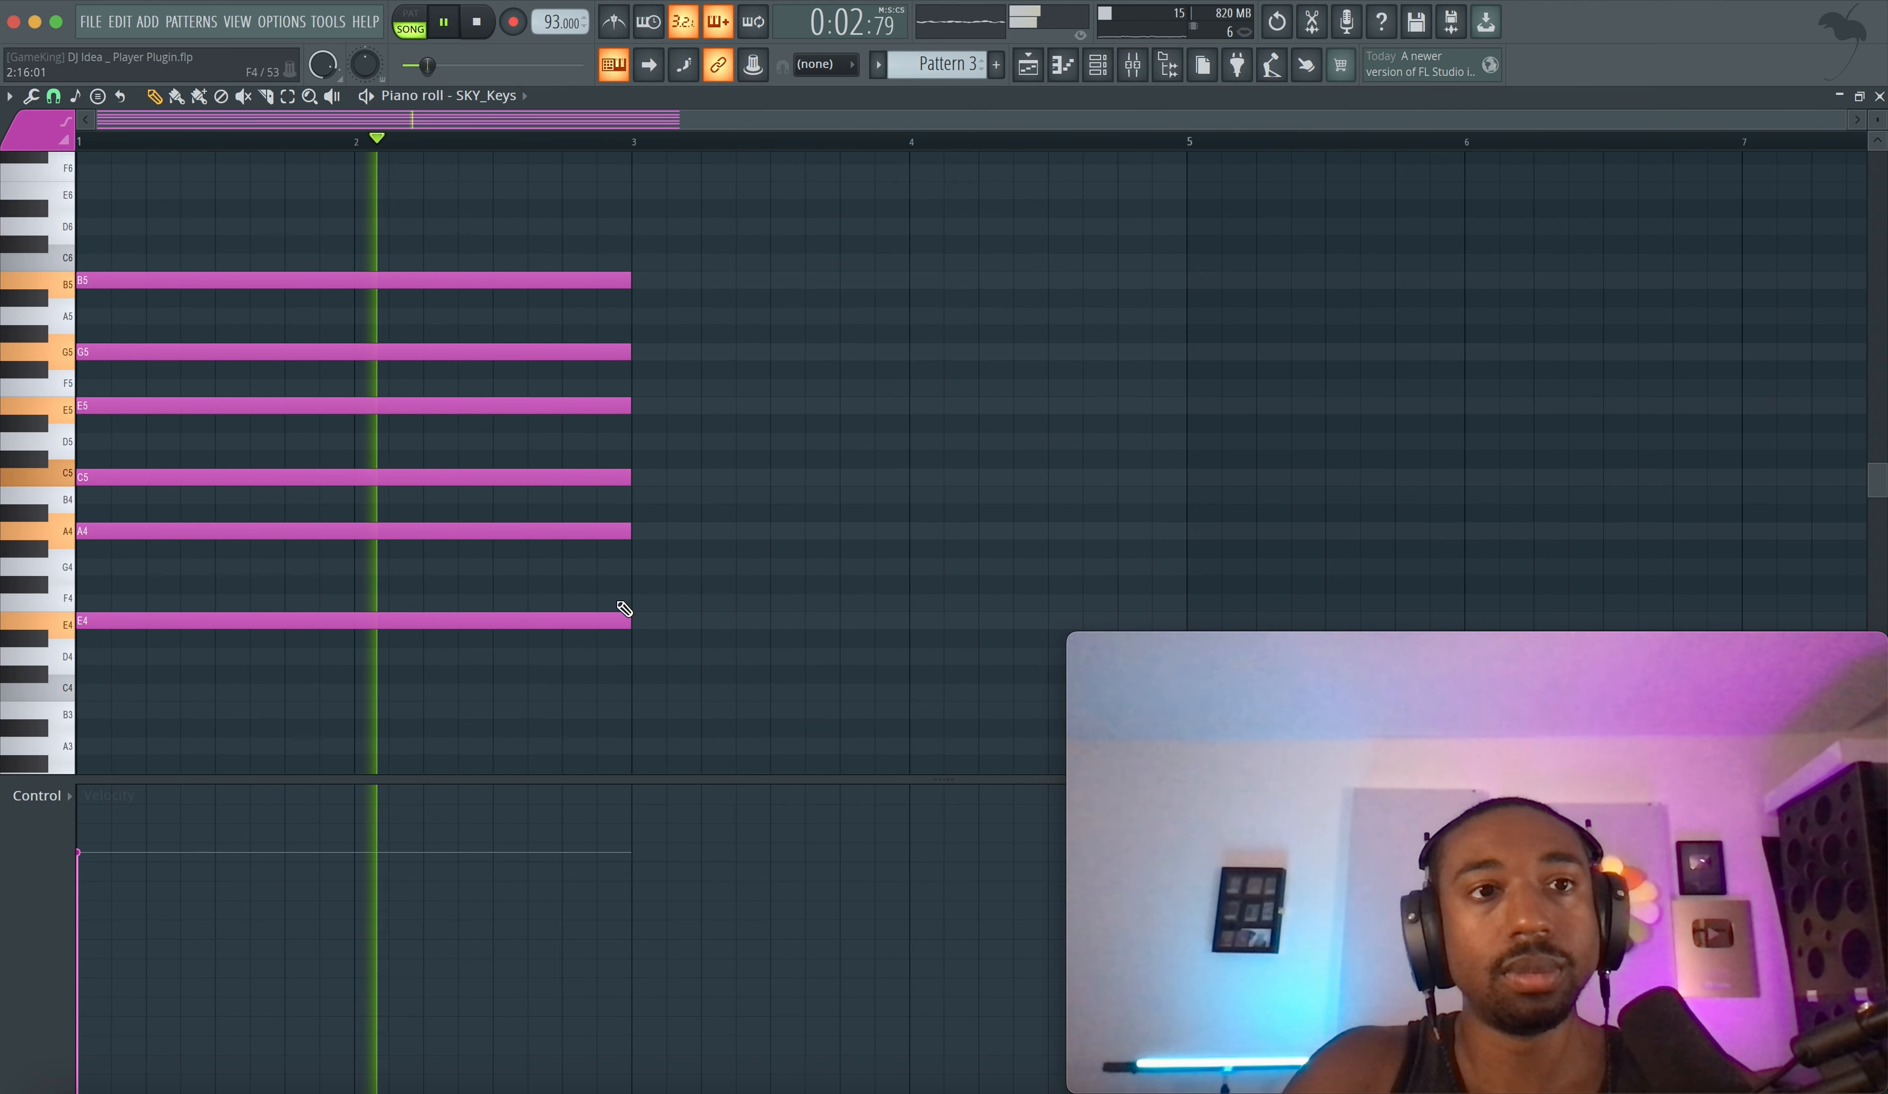
key("space")
- Shorten all six chord notes to one and a half bars, ending in the middle of bar 2
left_click_drag(628, 644, 575, 203)
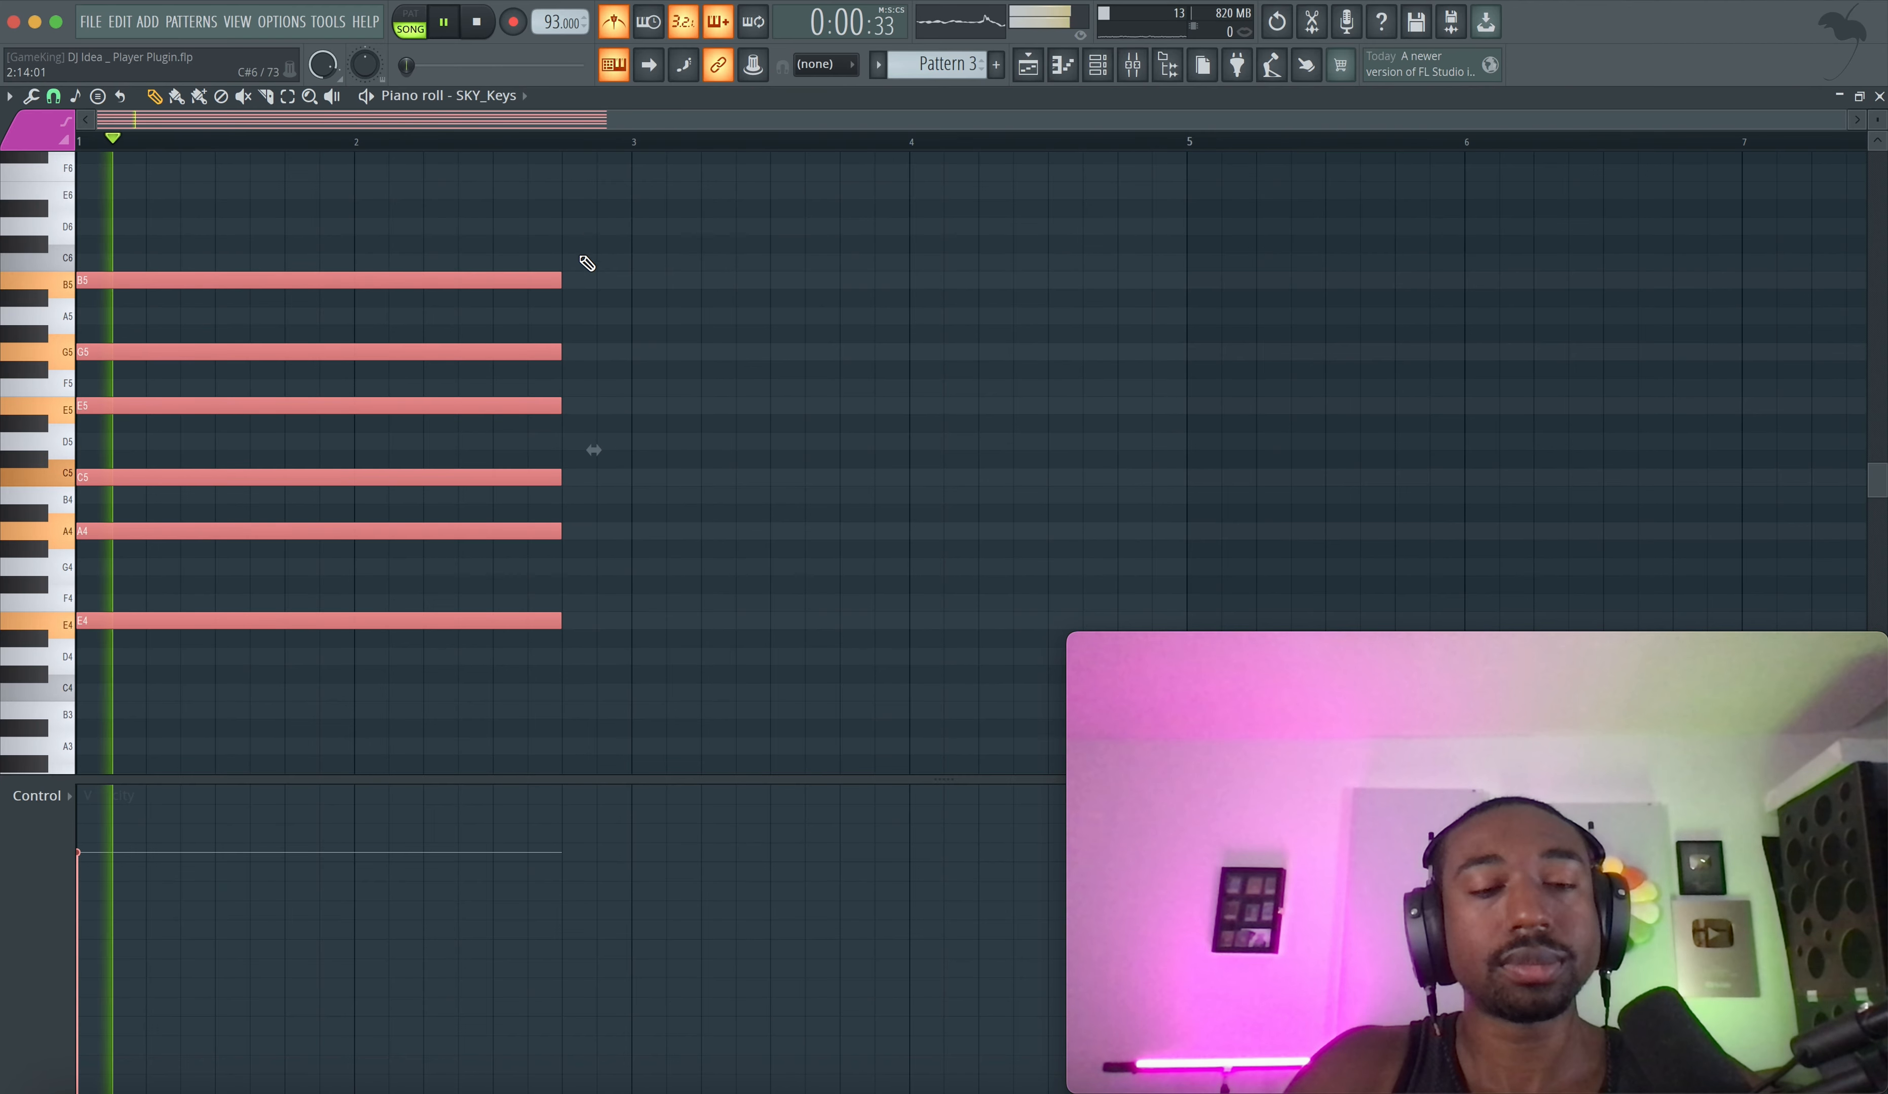
left_click_drag(558, 278, 492, 278)
key("space")
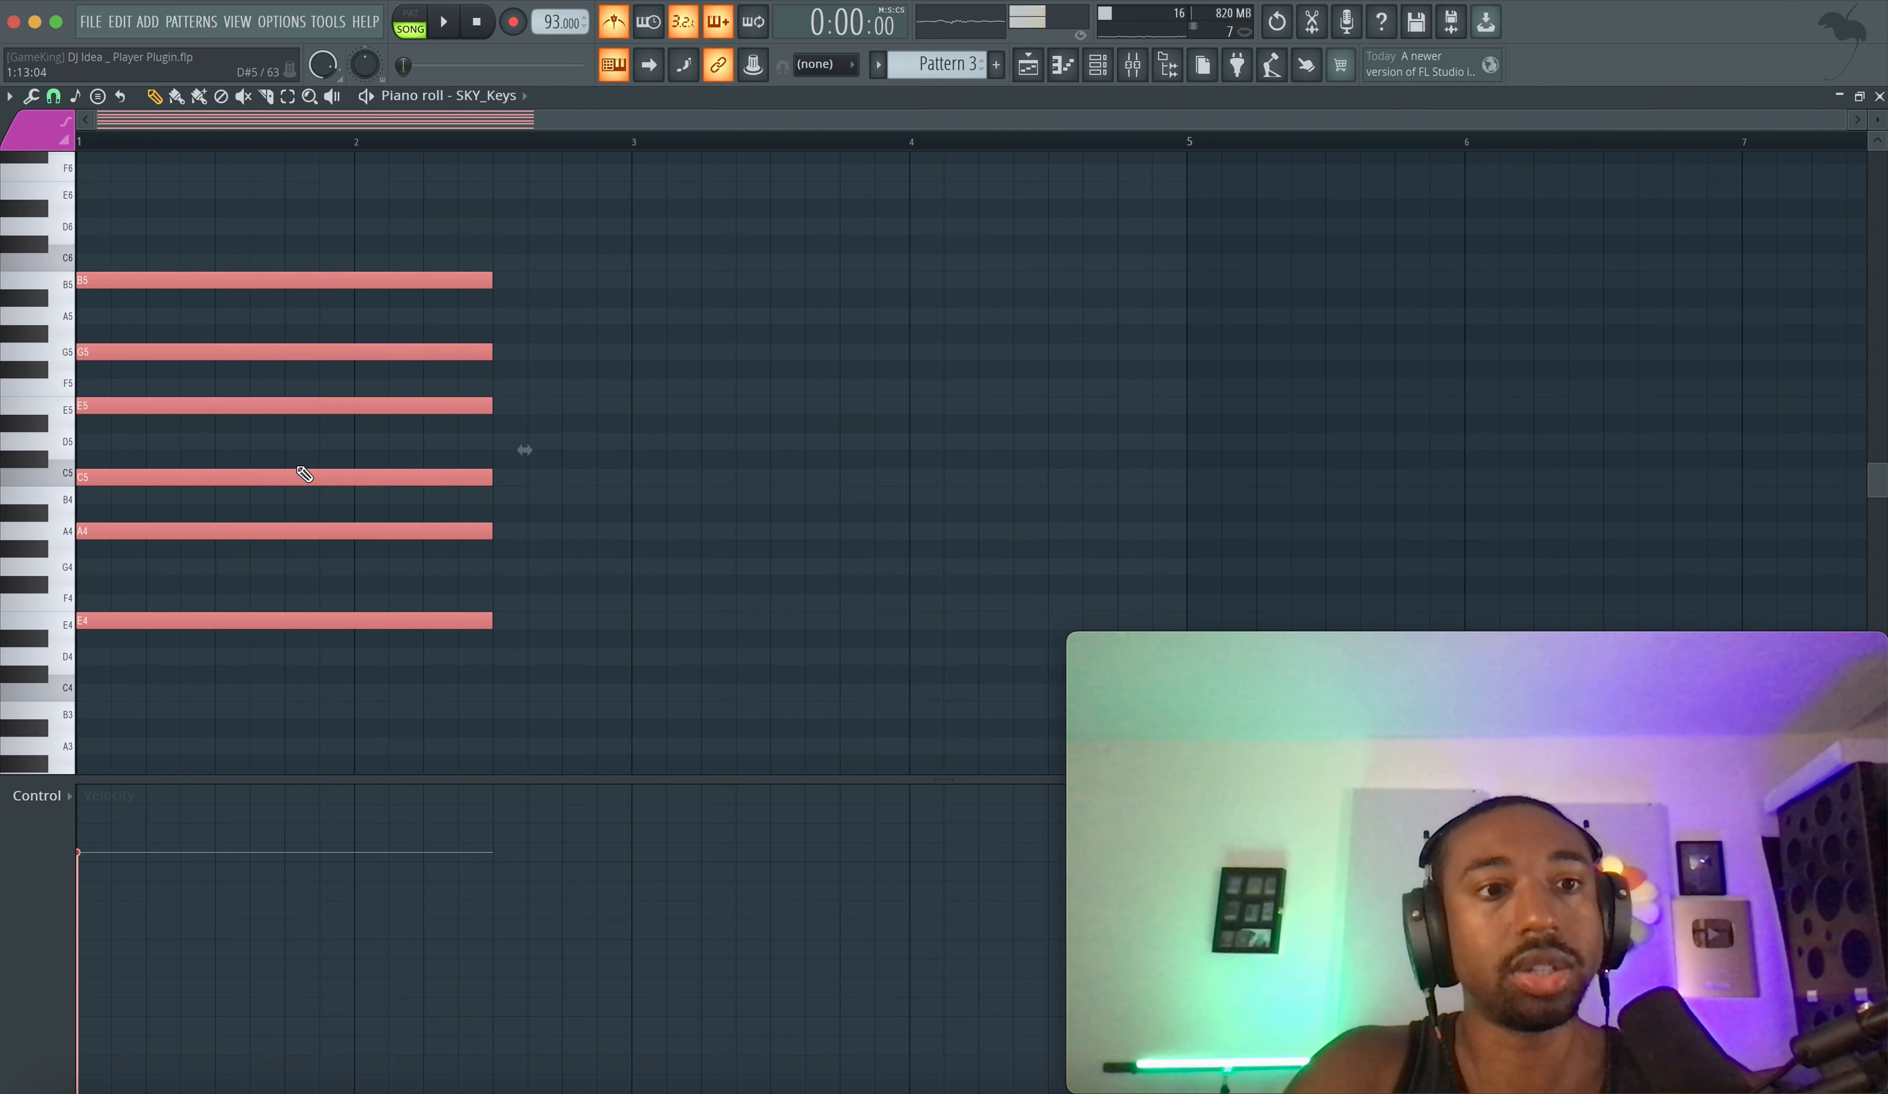
- Compare the chord's intervals by highlighting E4 with E5 and E4 with A4, and clear the selection
left_click(282, 565, "ctrl")
left_click(196, 662, "ctrl")
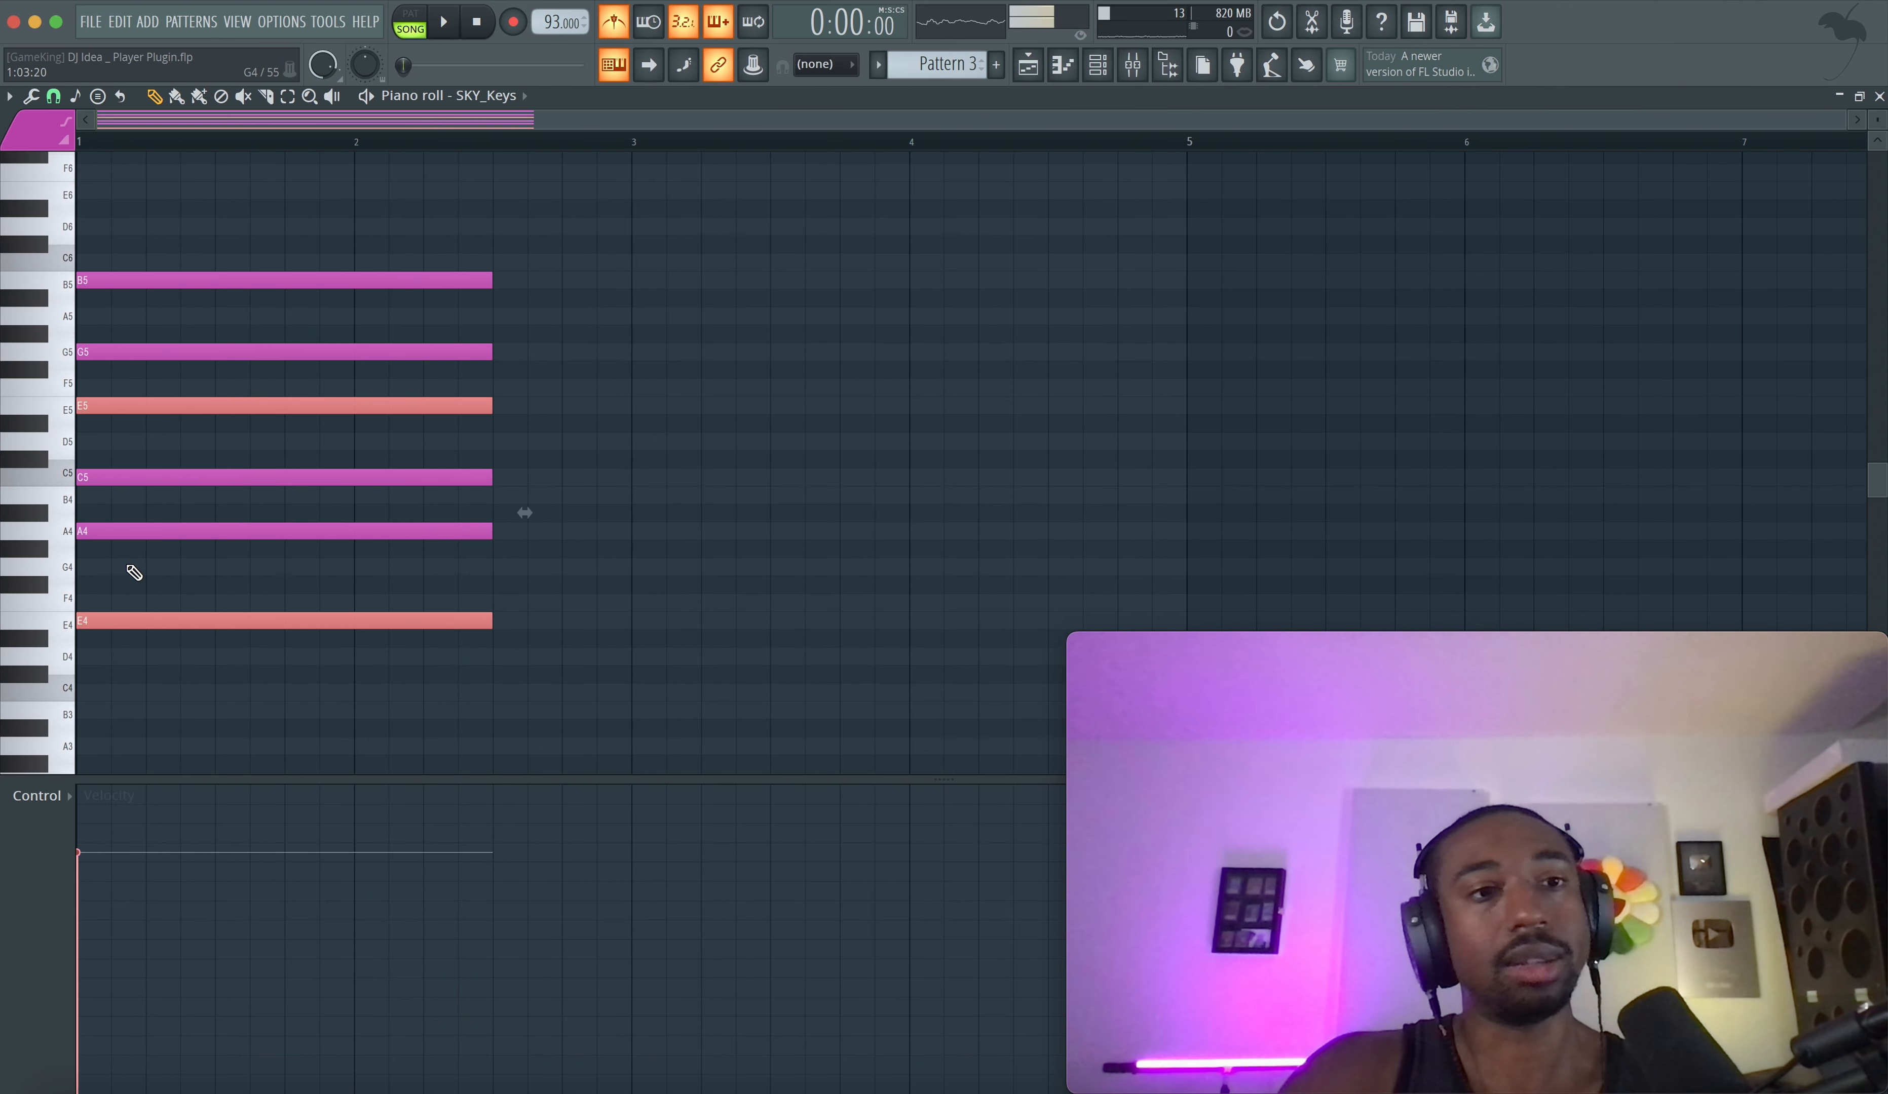
left_click(124, 535, "ctrl")
left_click(132, 618, "ctrl+shift")
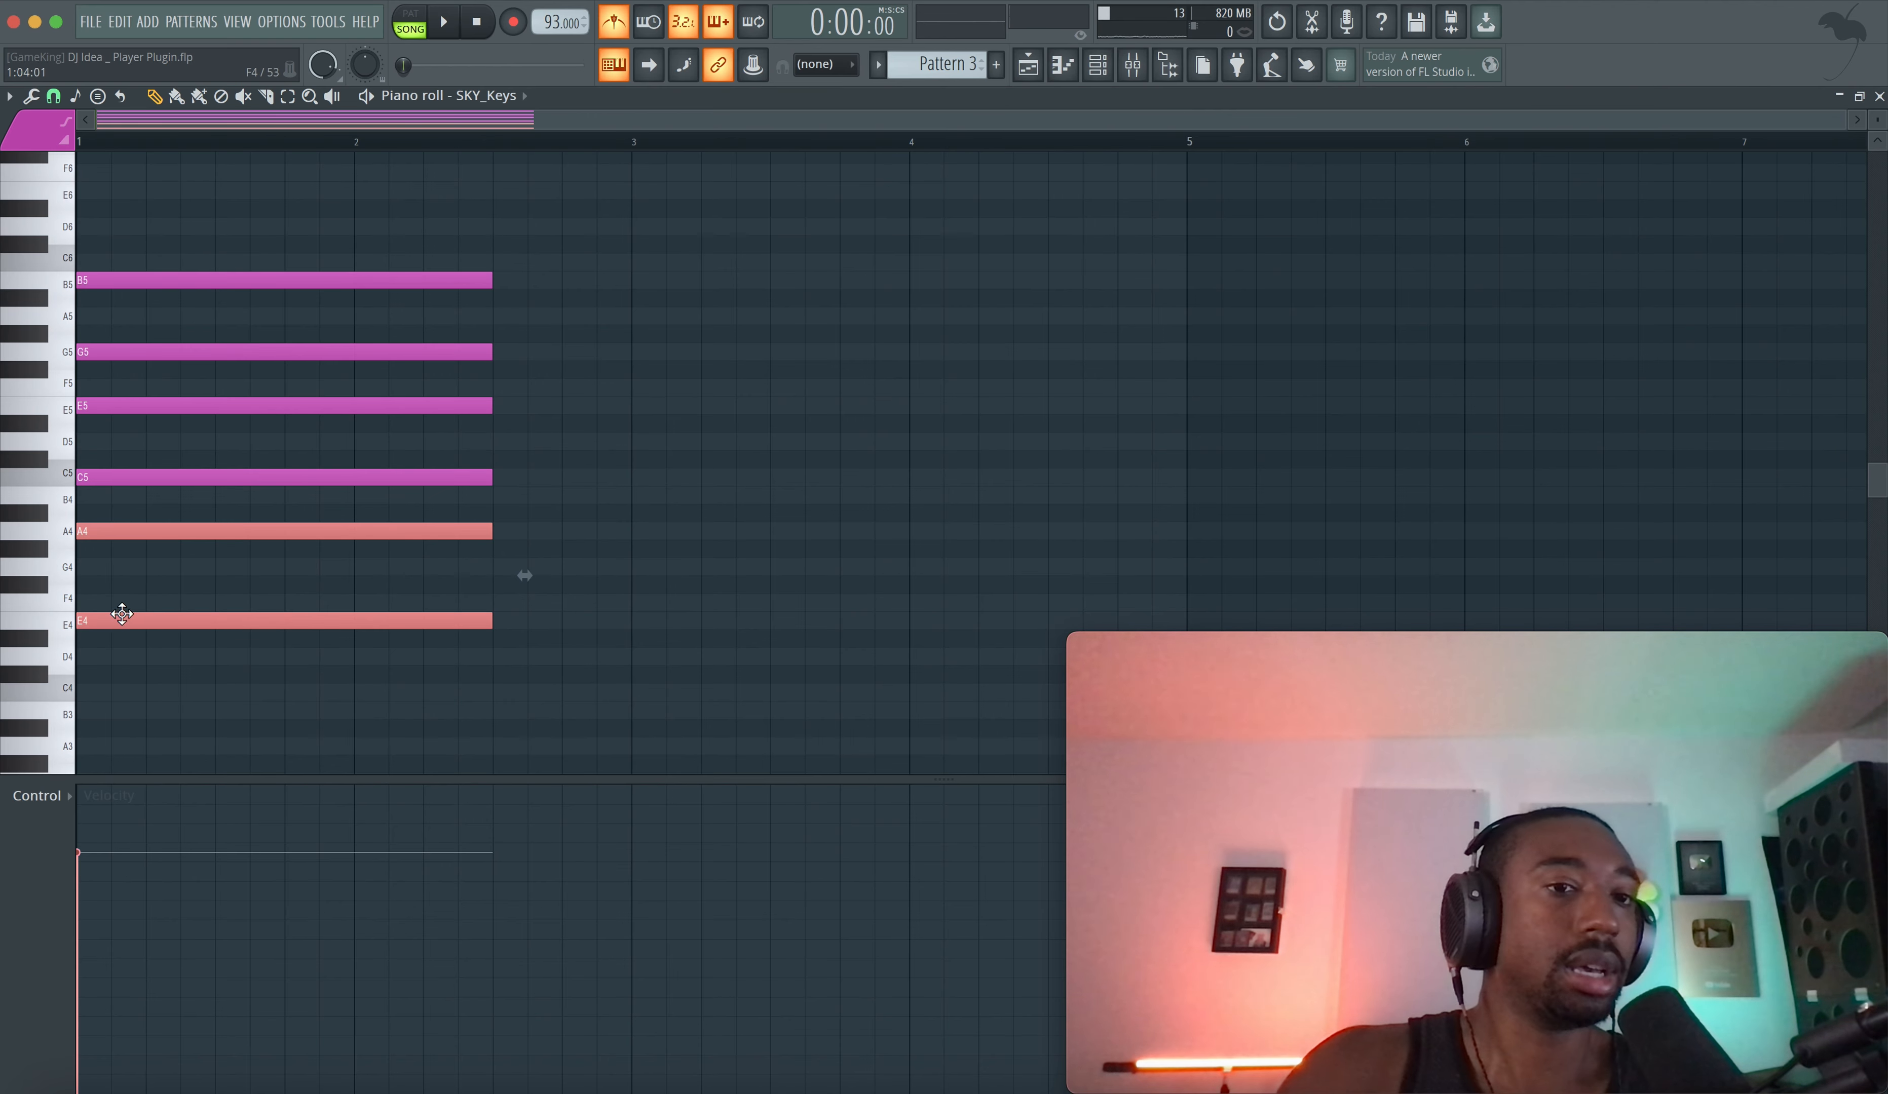
left_click(205, 569)
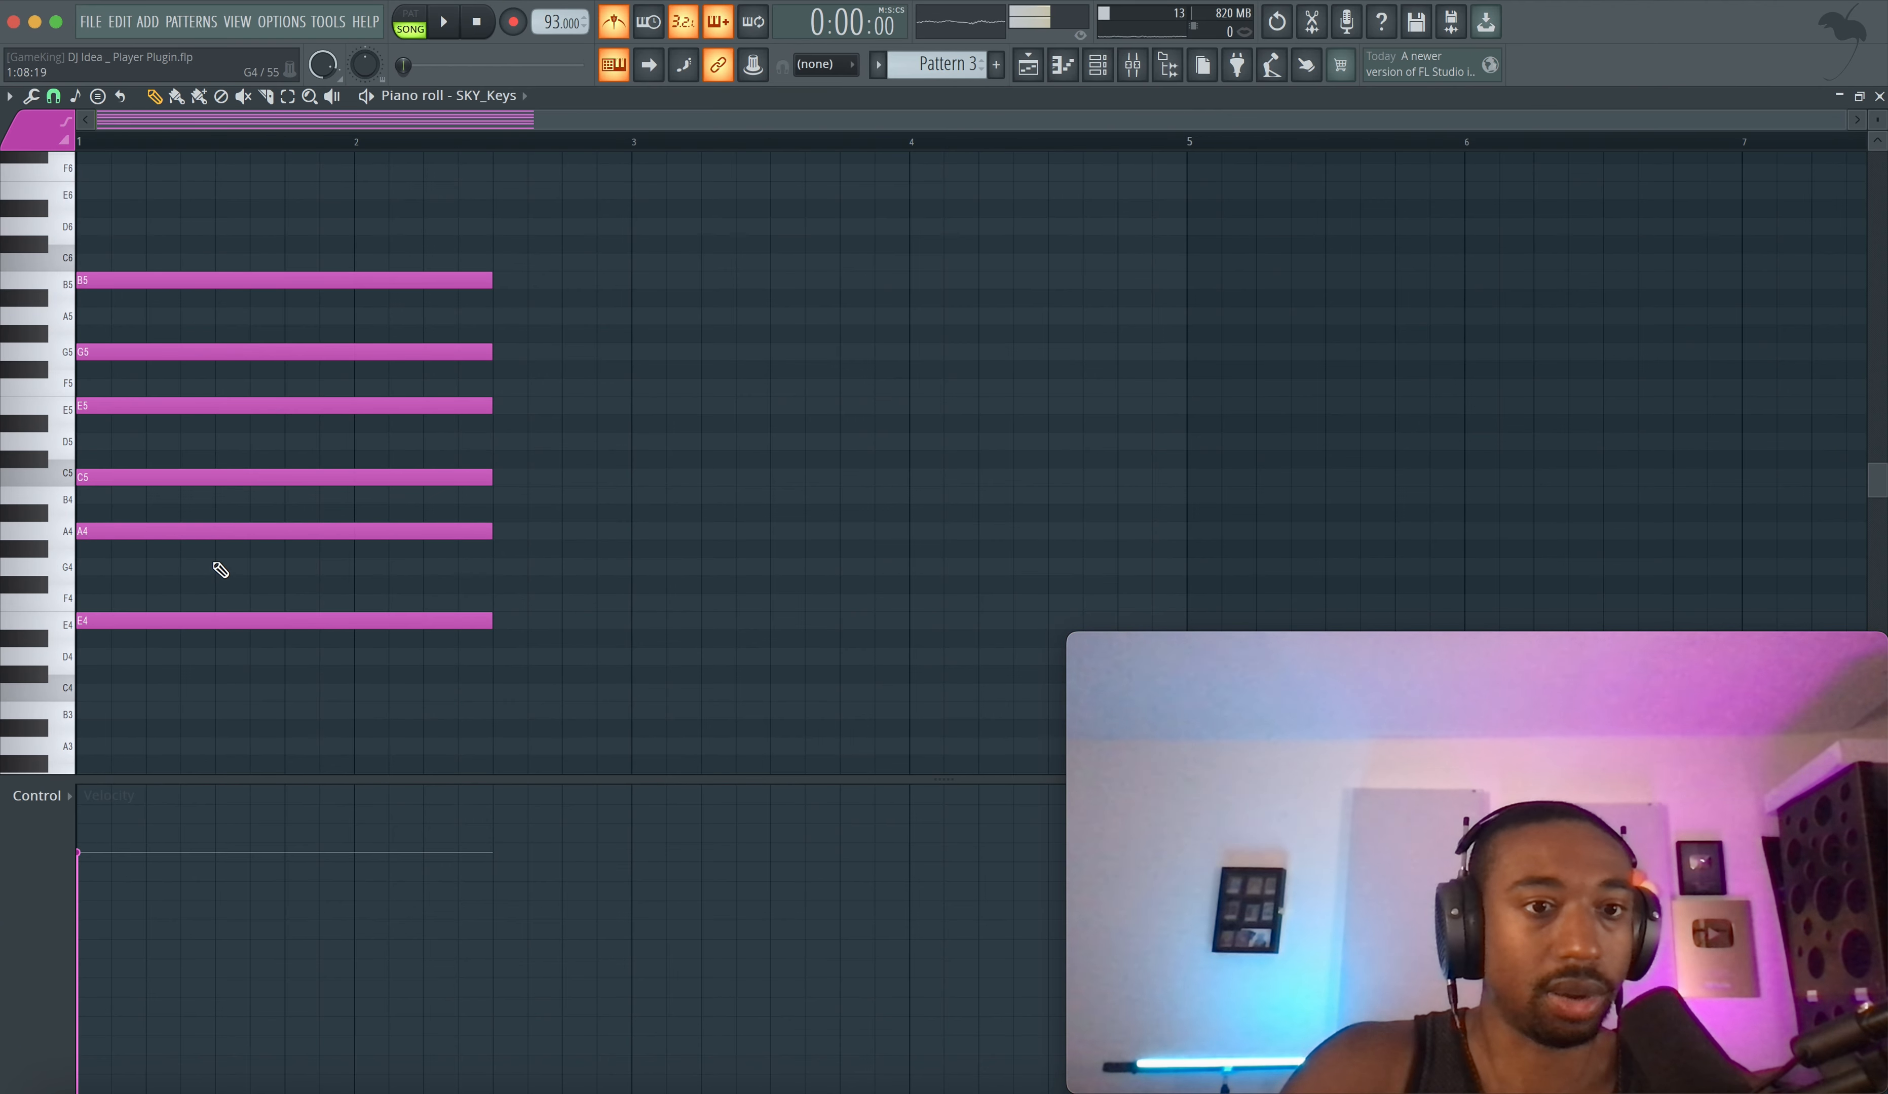
- Examine the chord's structure by highlighting E4, A4 with C5, and the A4 to G5 stack, and clear the selection
left_click_drag(217, 569, 177, 604)
left_click(219, 605, "super")
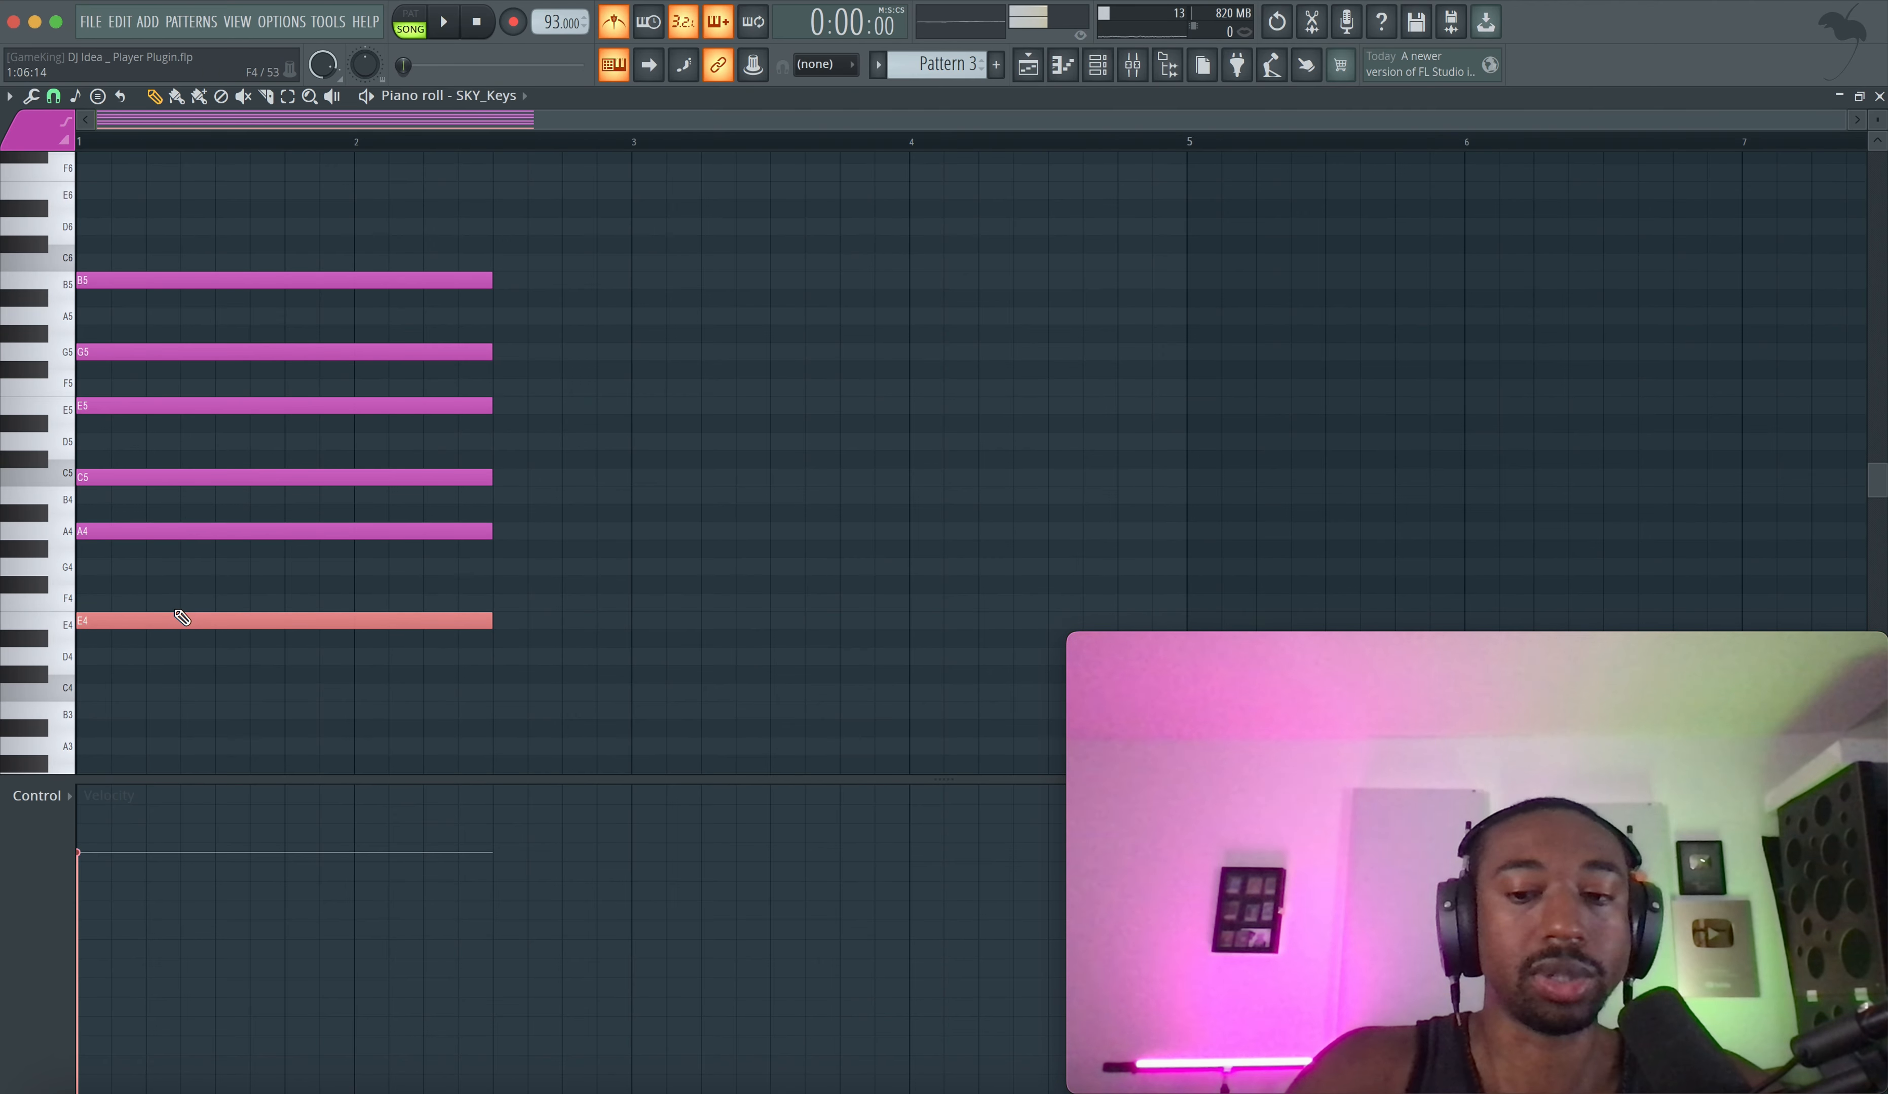
key("super+Up")
key("super+Down")
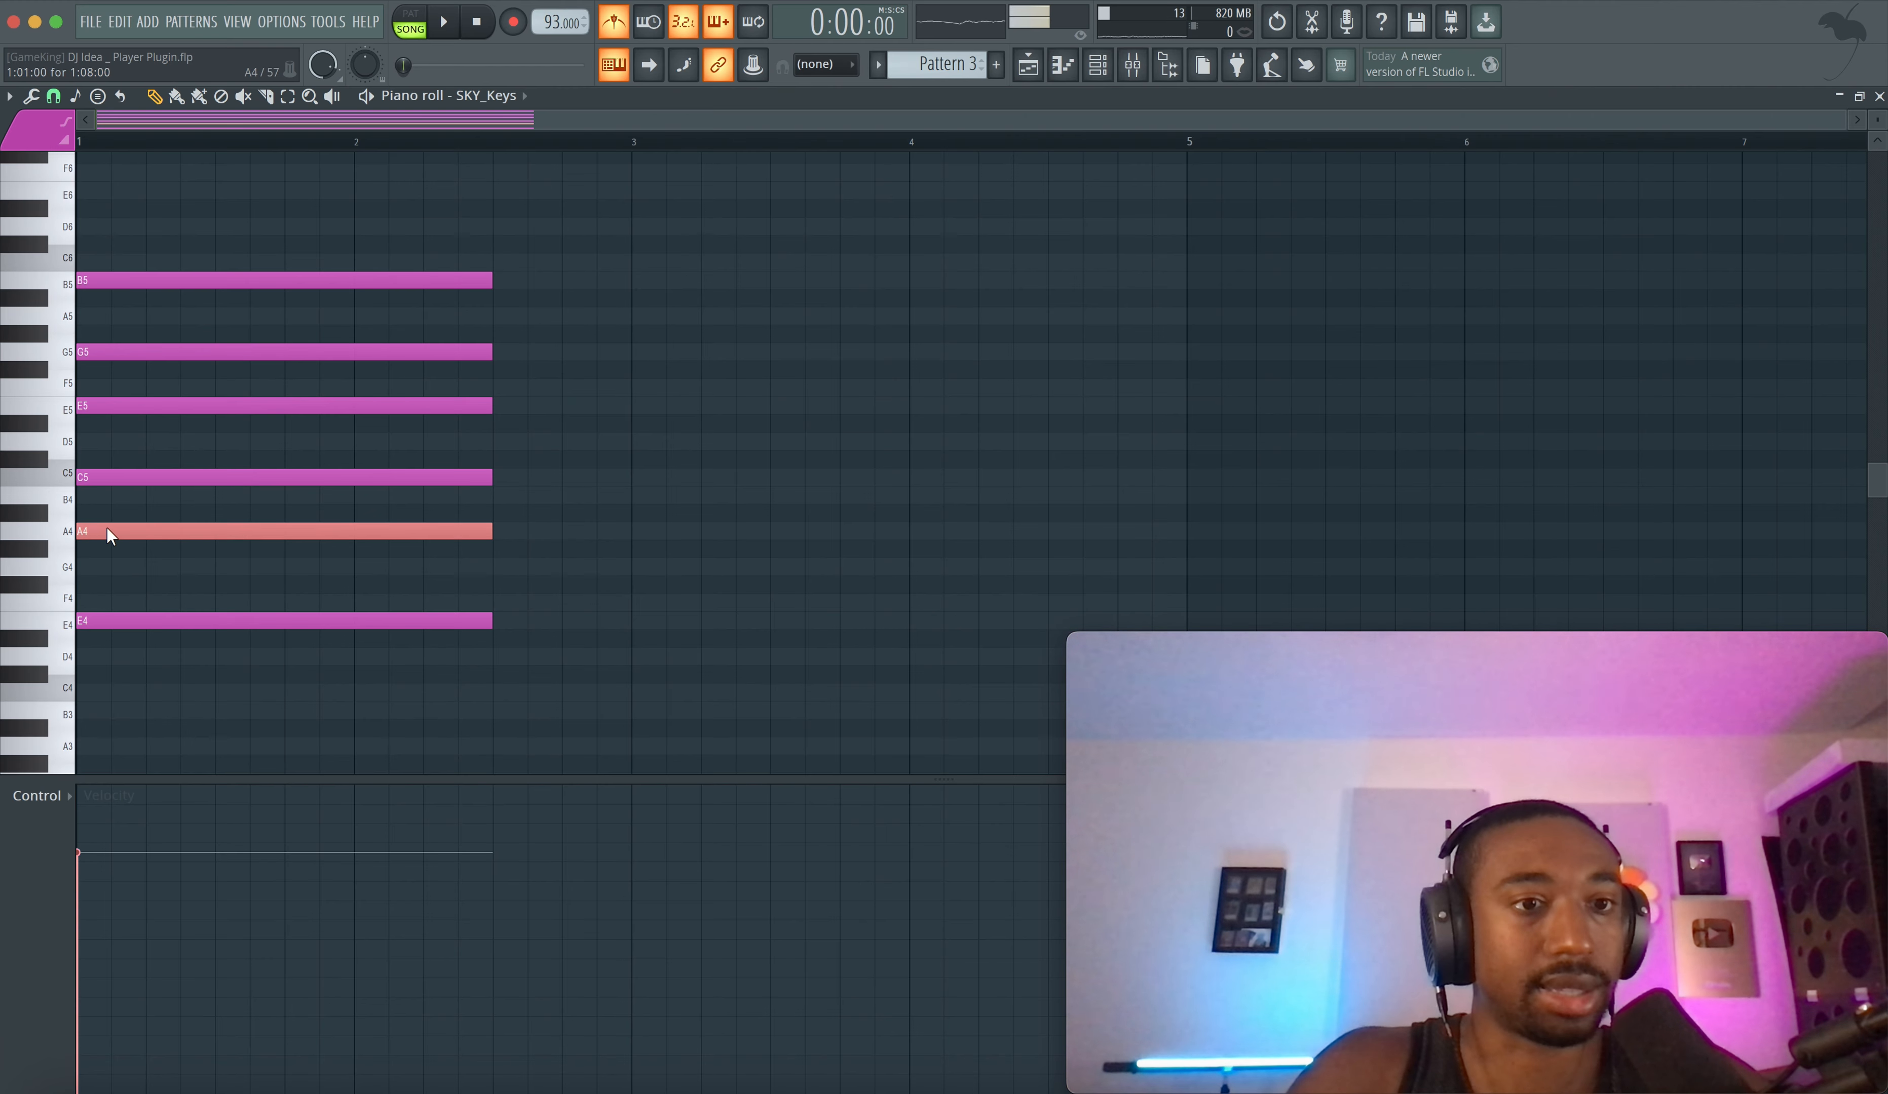
left_click(118, 481, "ctrl")
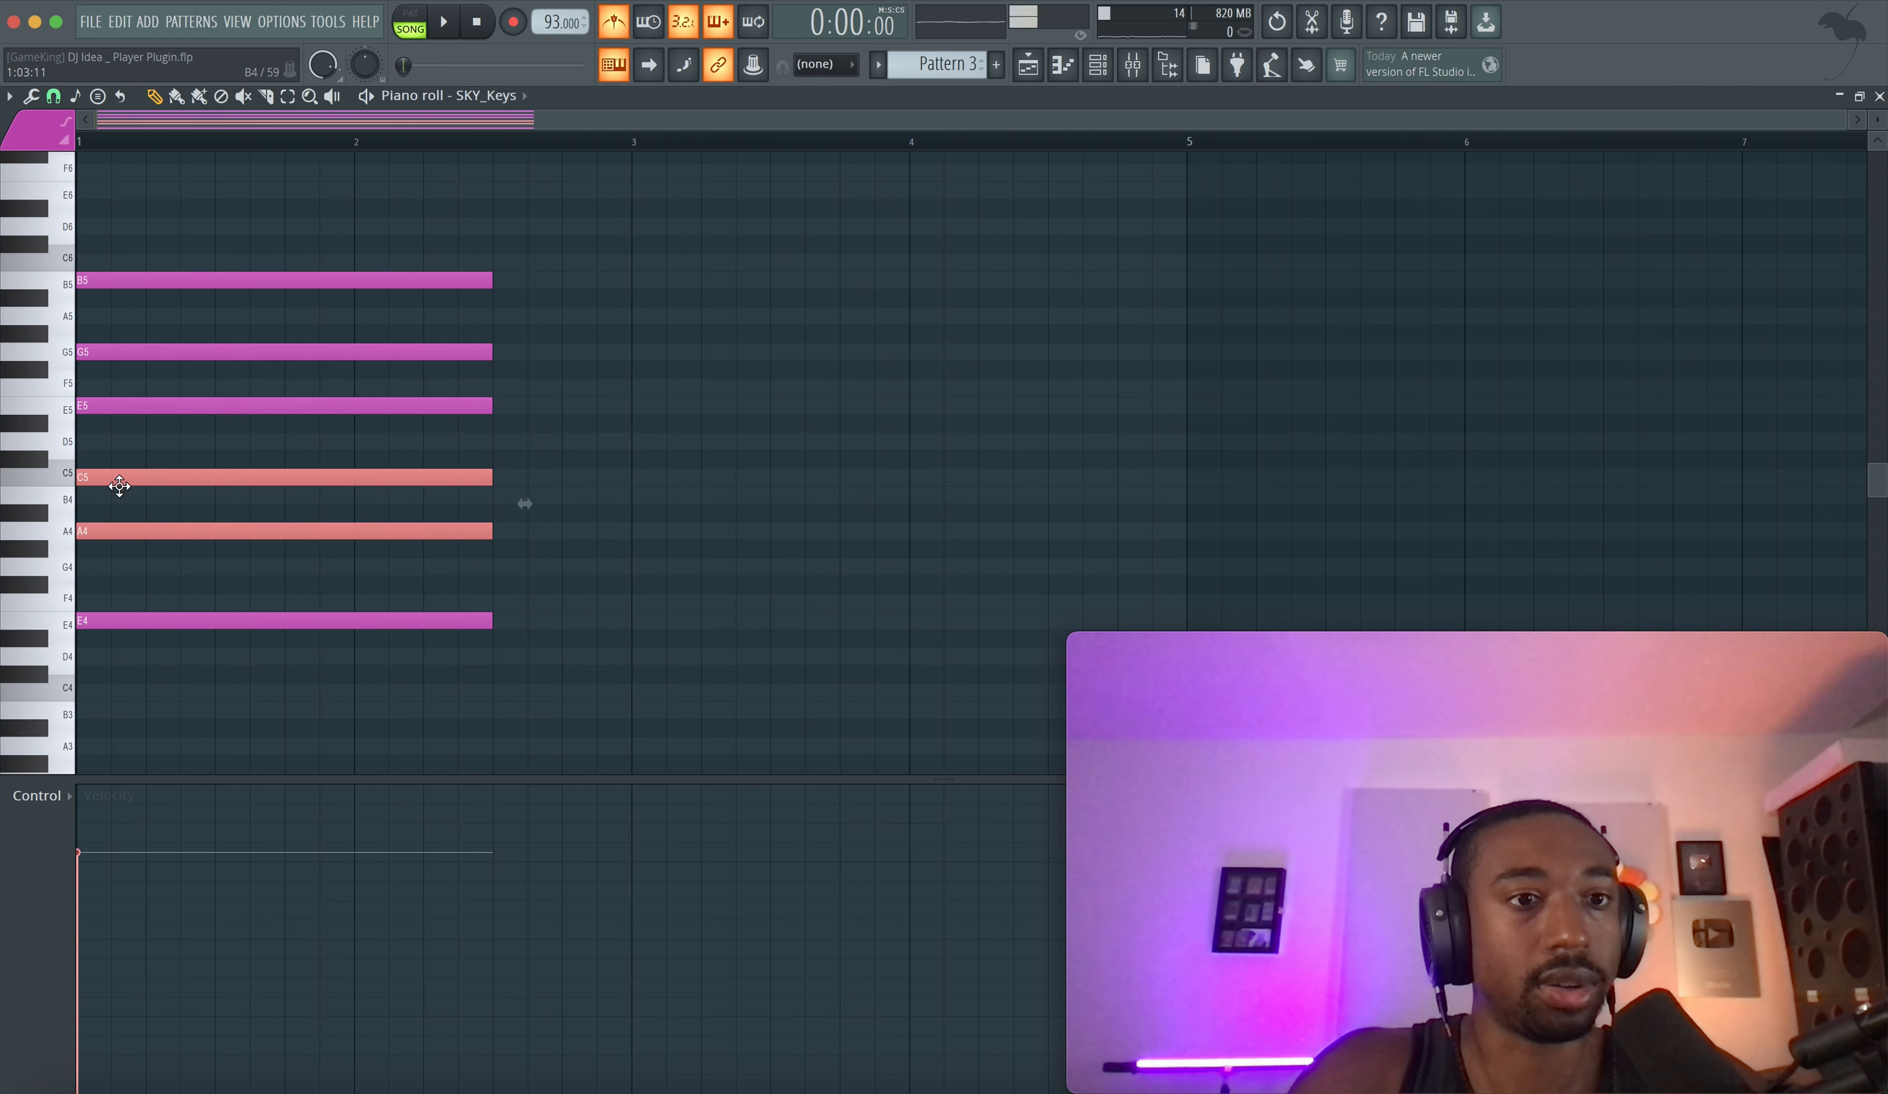
left_click_drag(143, 423, 137, 559)
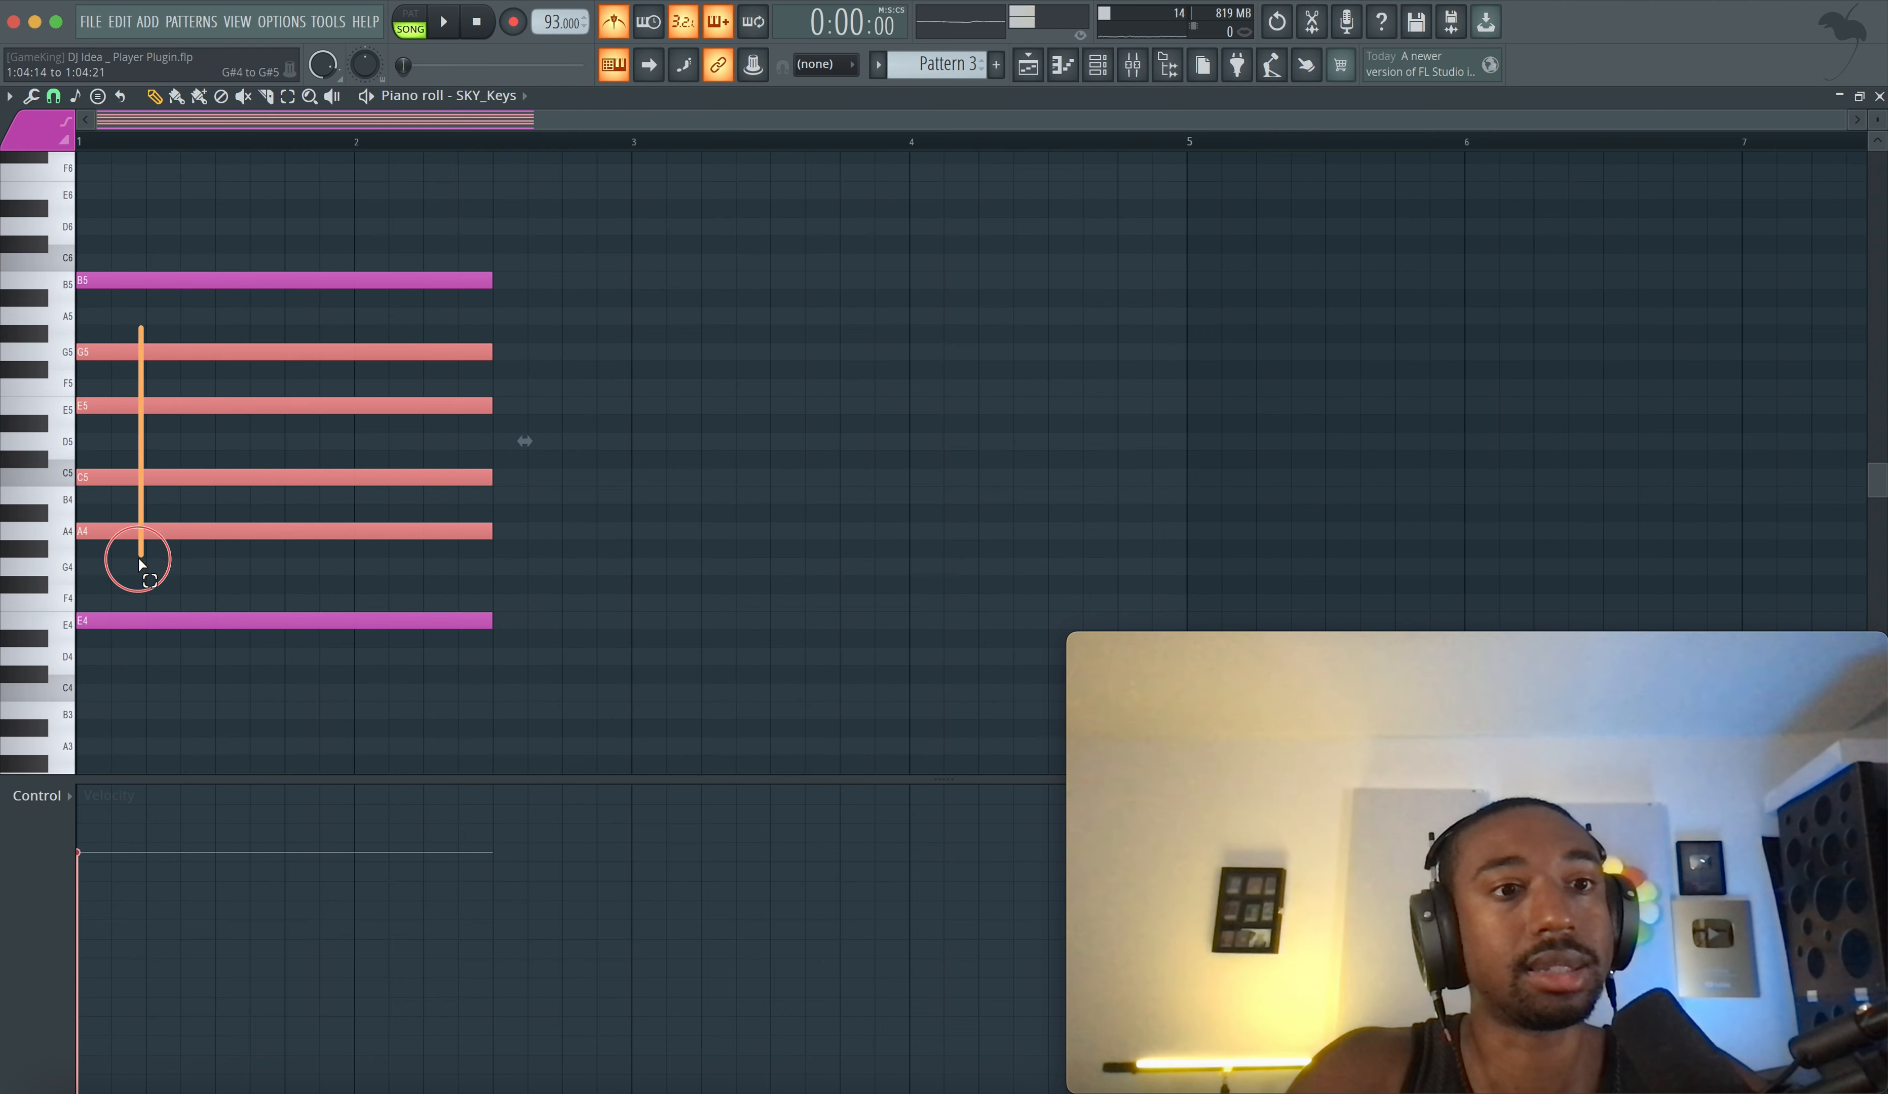
left_click_drag(168, 253, 149, 298)
left_click(151, 571)
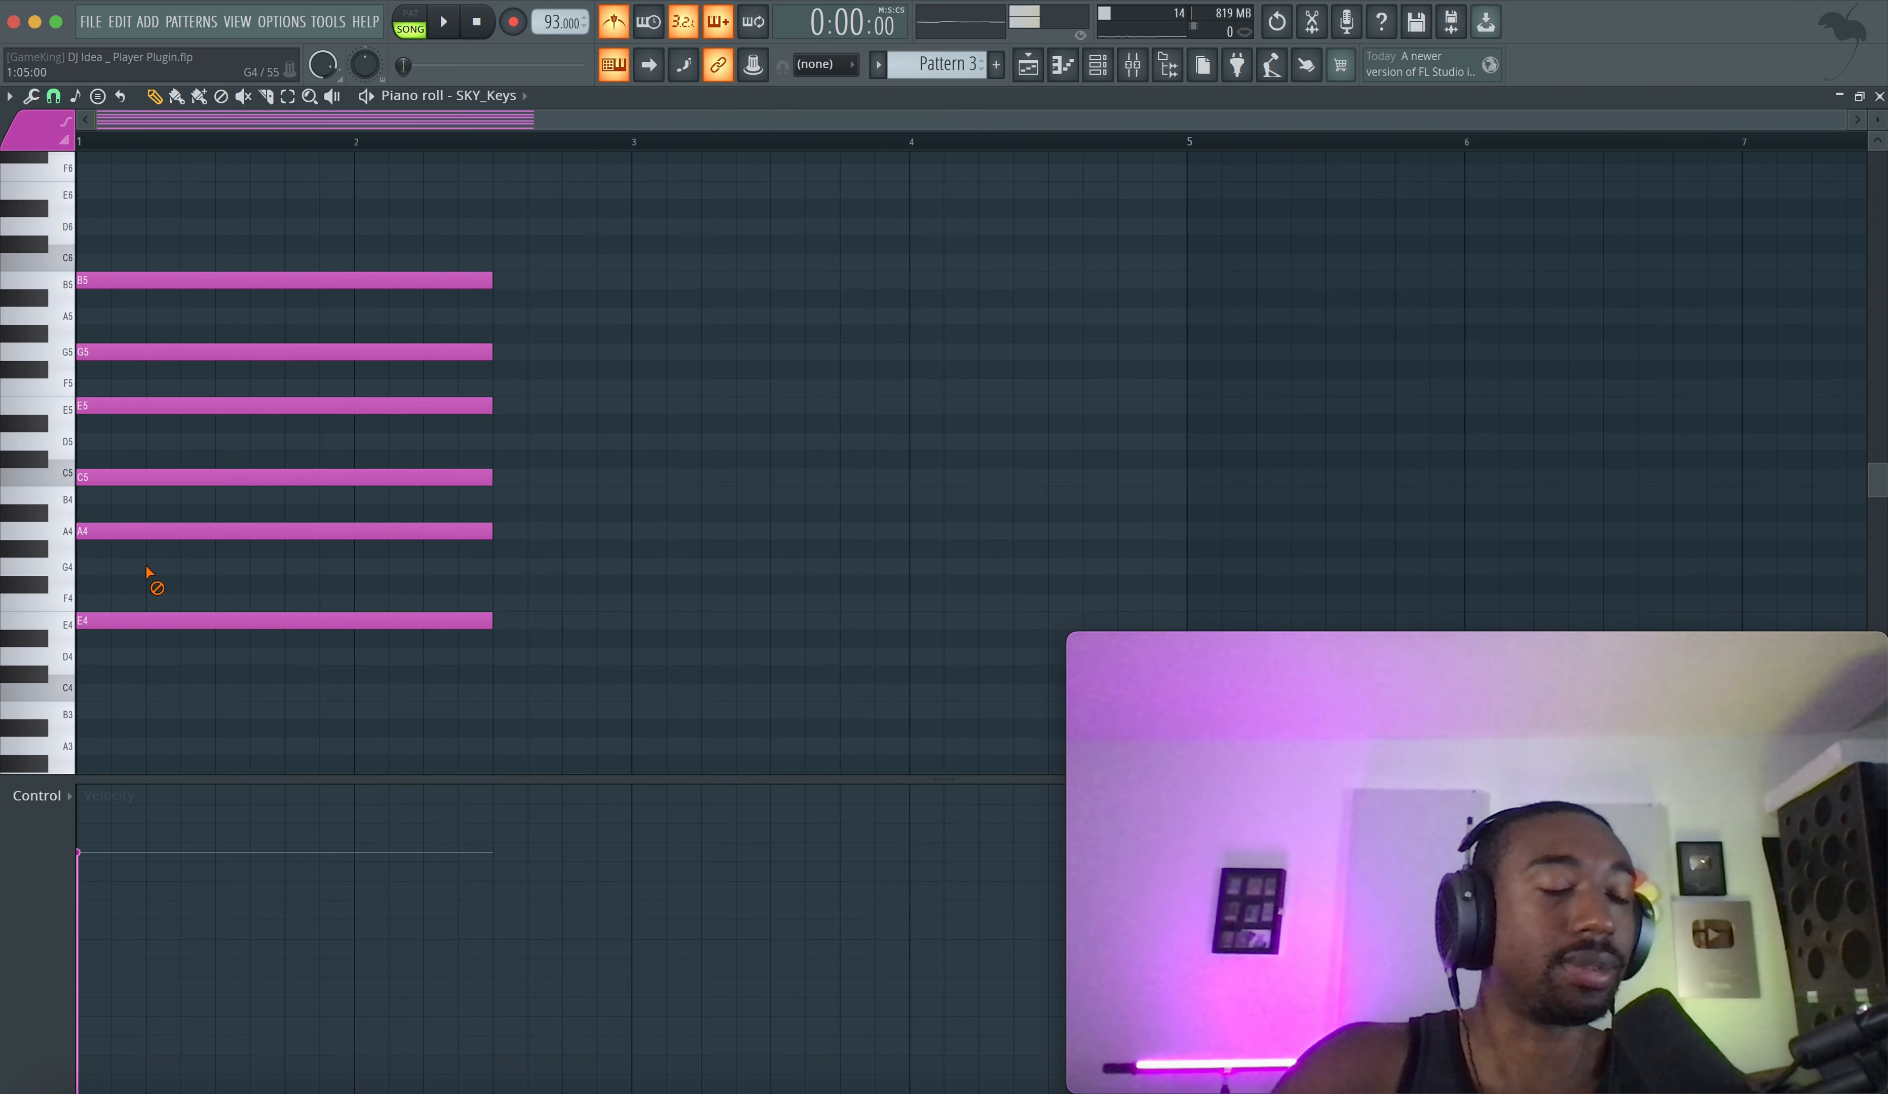
- Turn off the metronome, play the chord, and audition it with A4 raised an octave to A5
key("space")
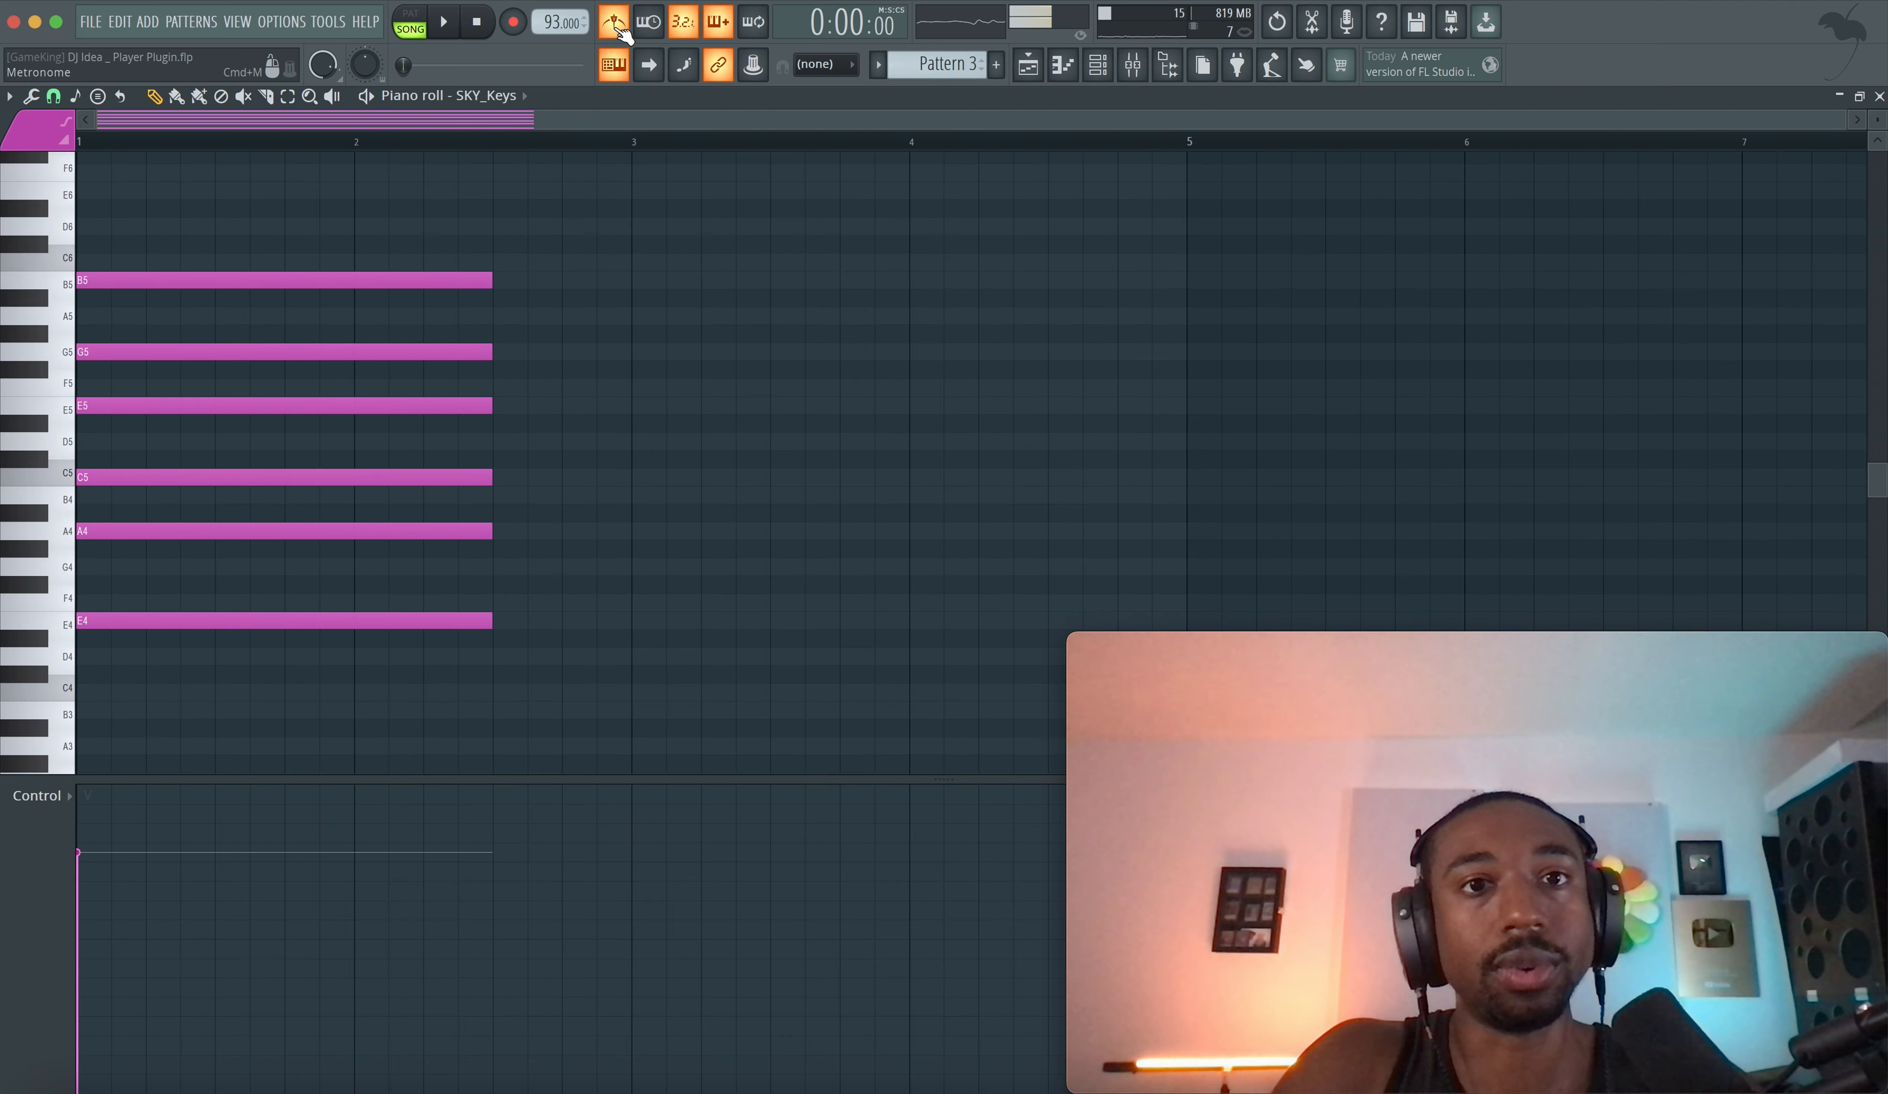
key("space")
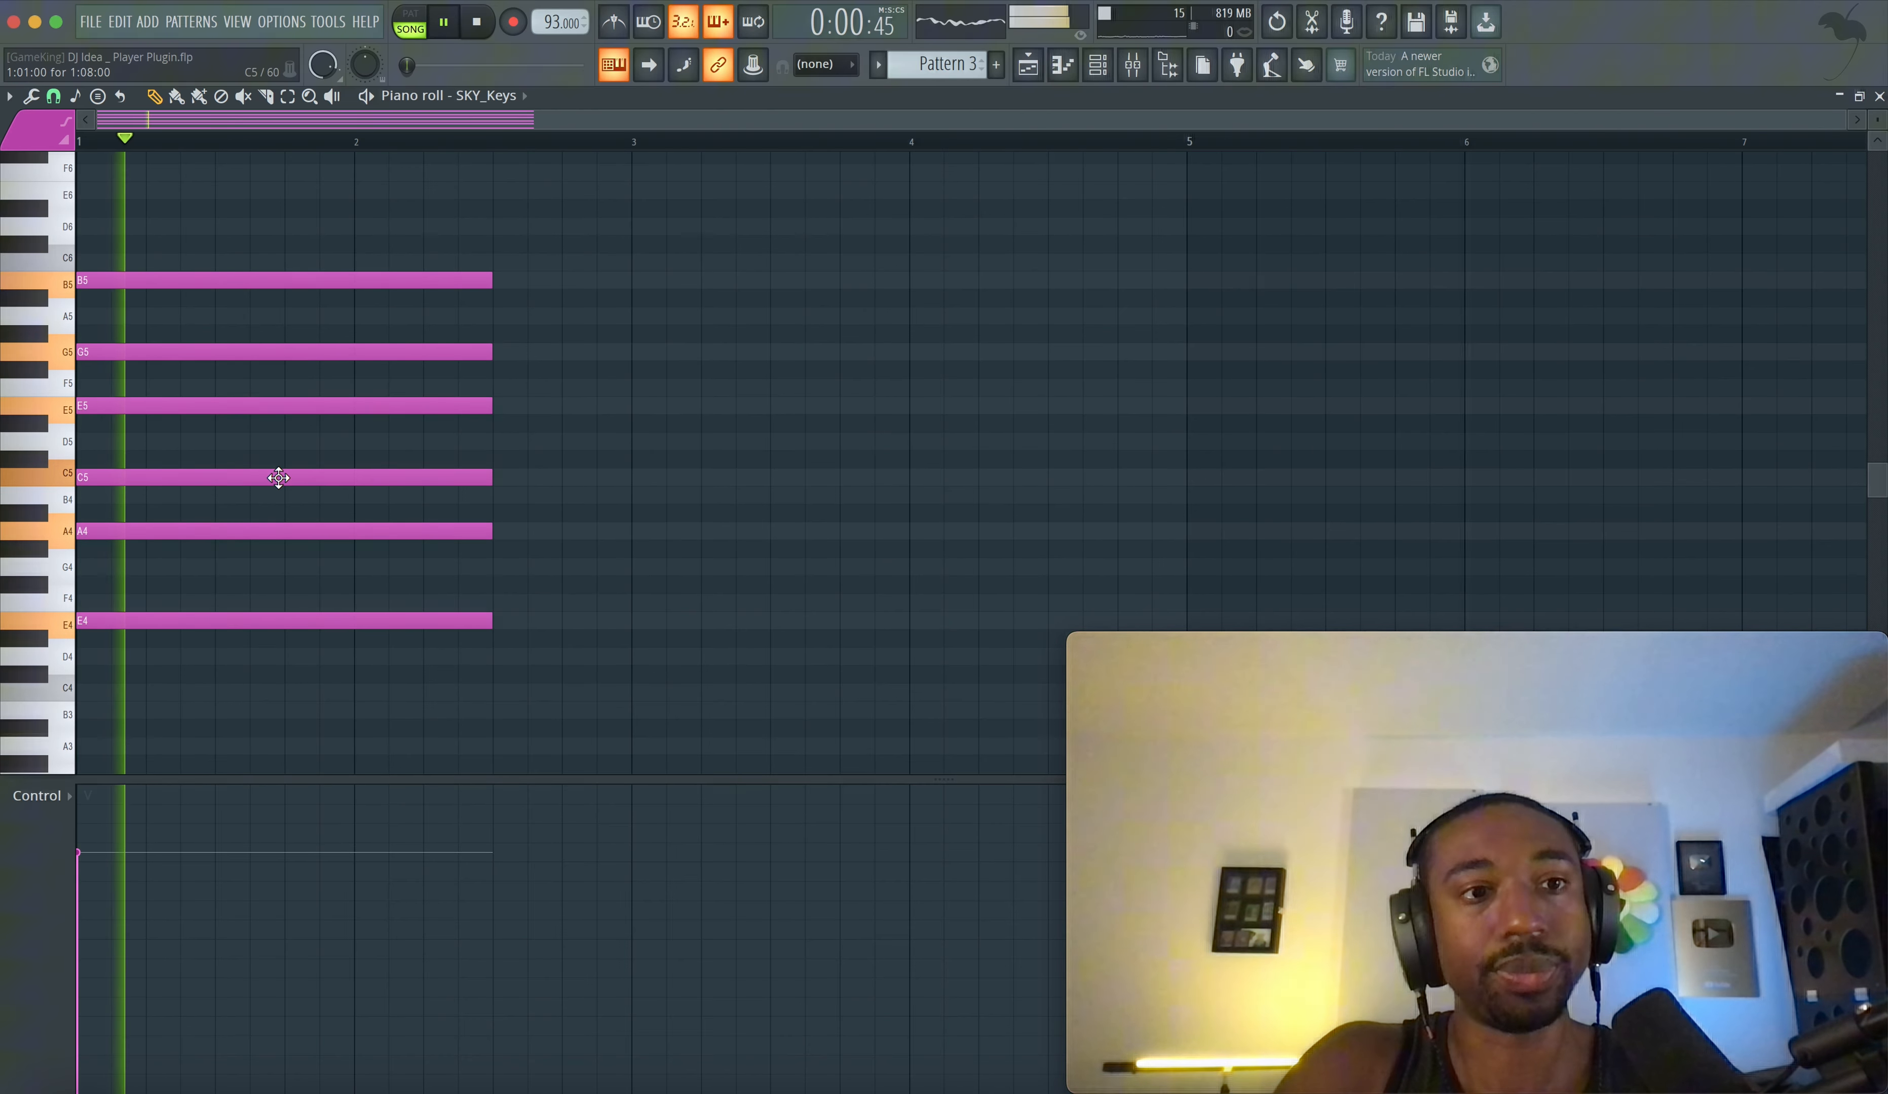
left_click(224, 533)
key("space")
key("space")
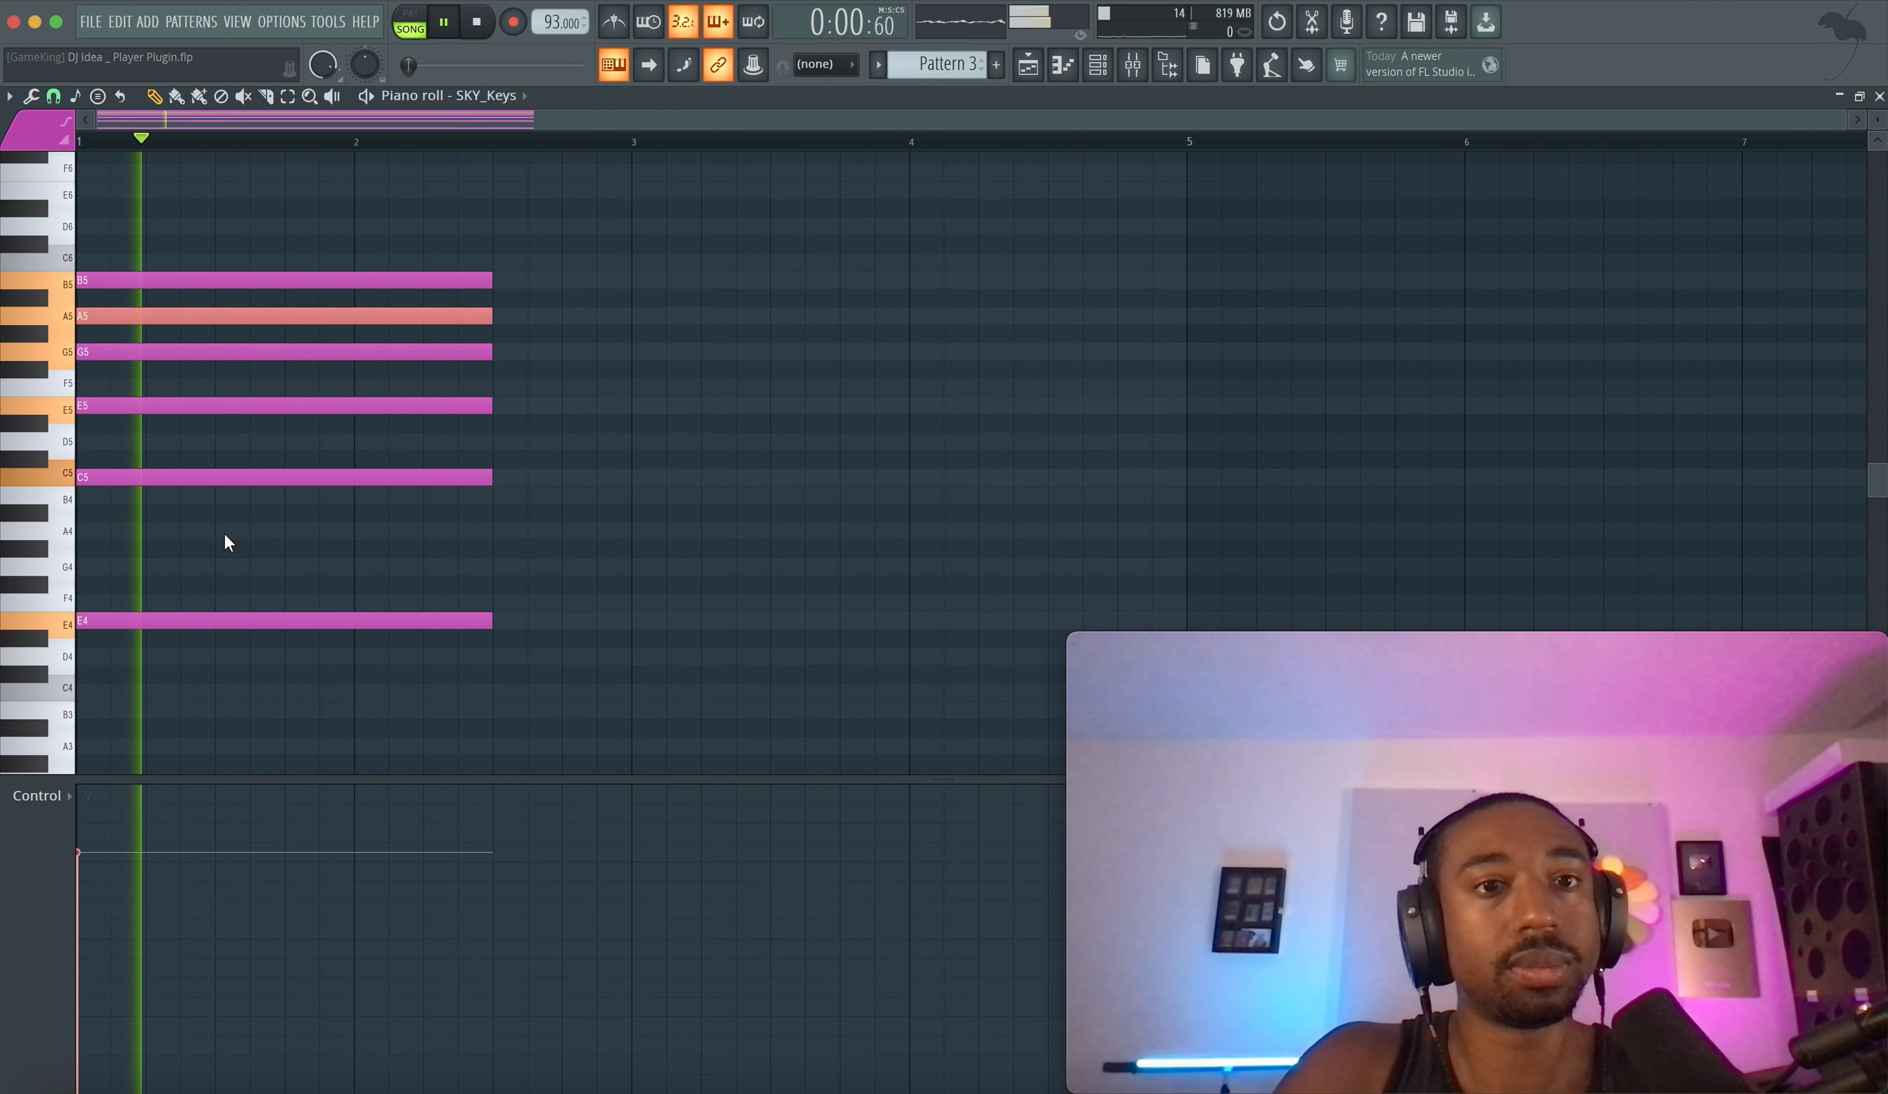
- With A4 back in place, audition C5 an octave higher at C6 and restore it
key("space")
left_click(194, 479)
key("ctrl+Up")
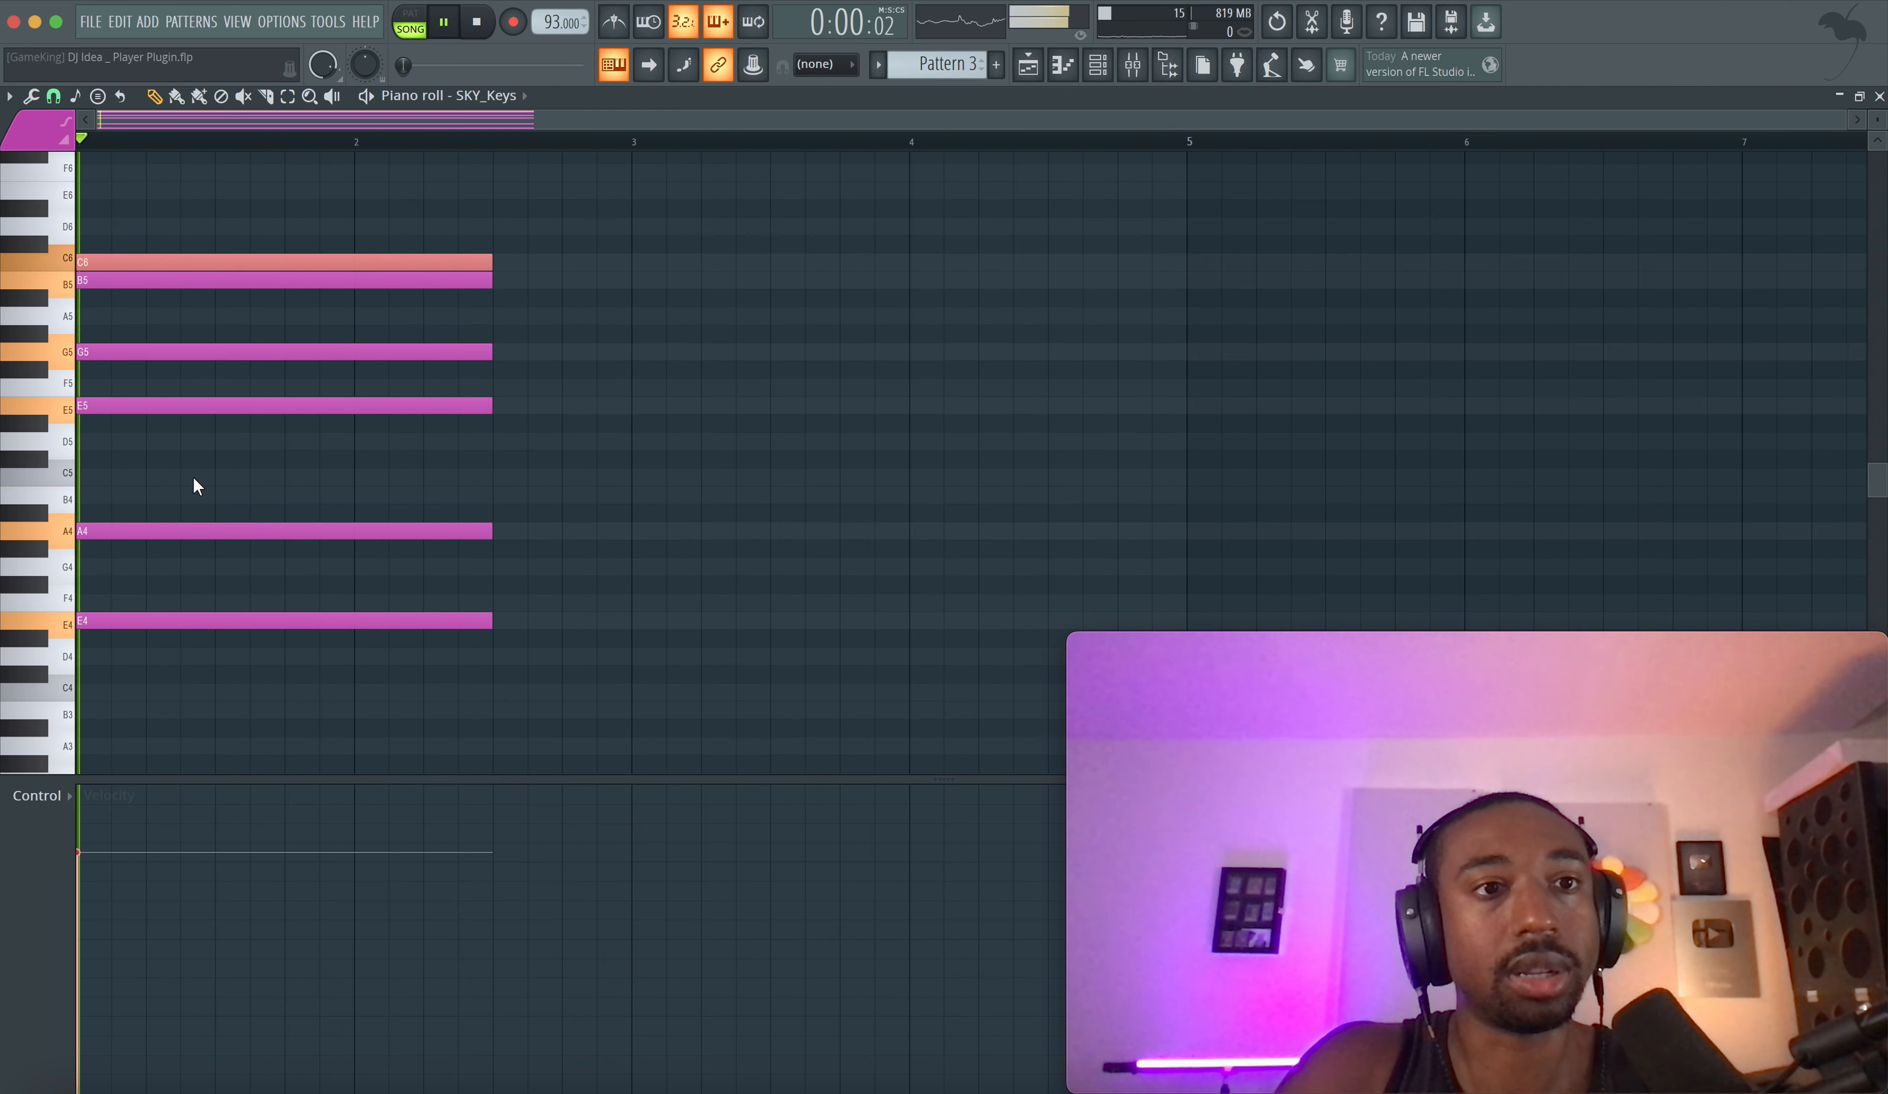
key("space")
key("ctrl+Down")
key("space")
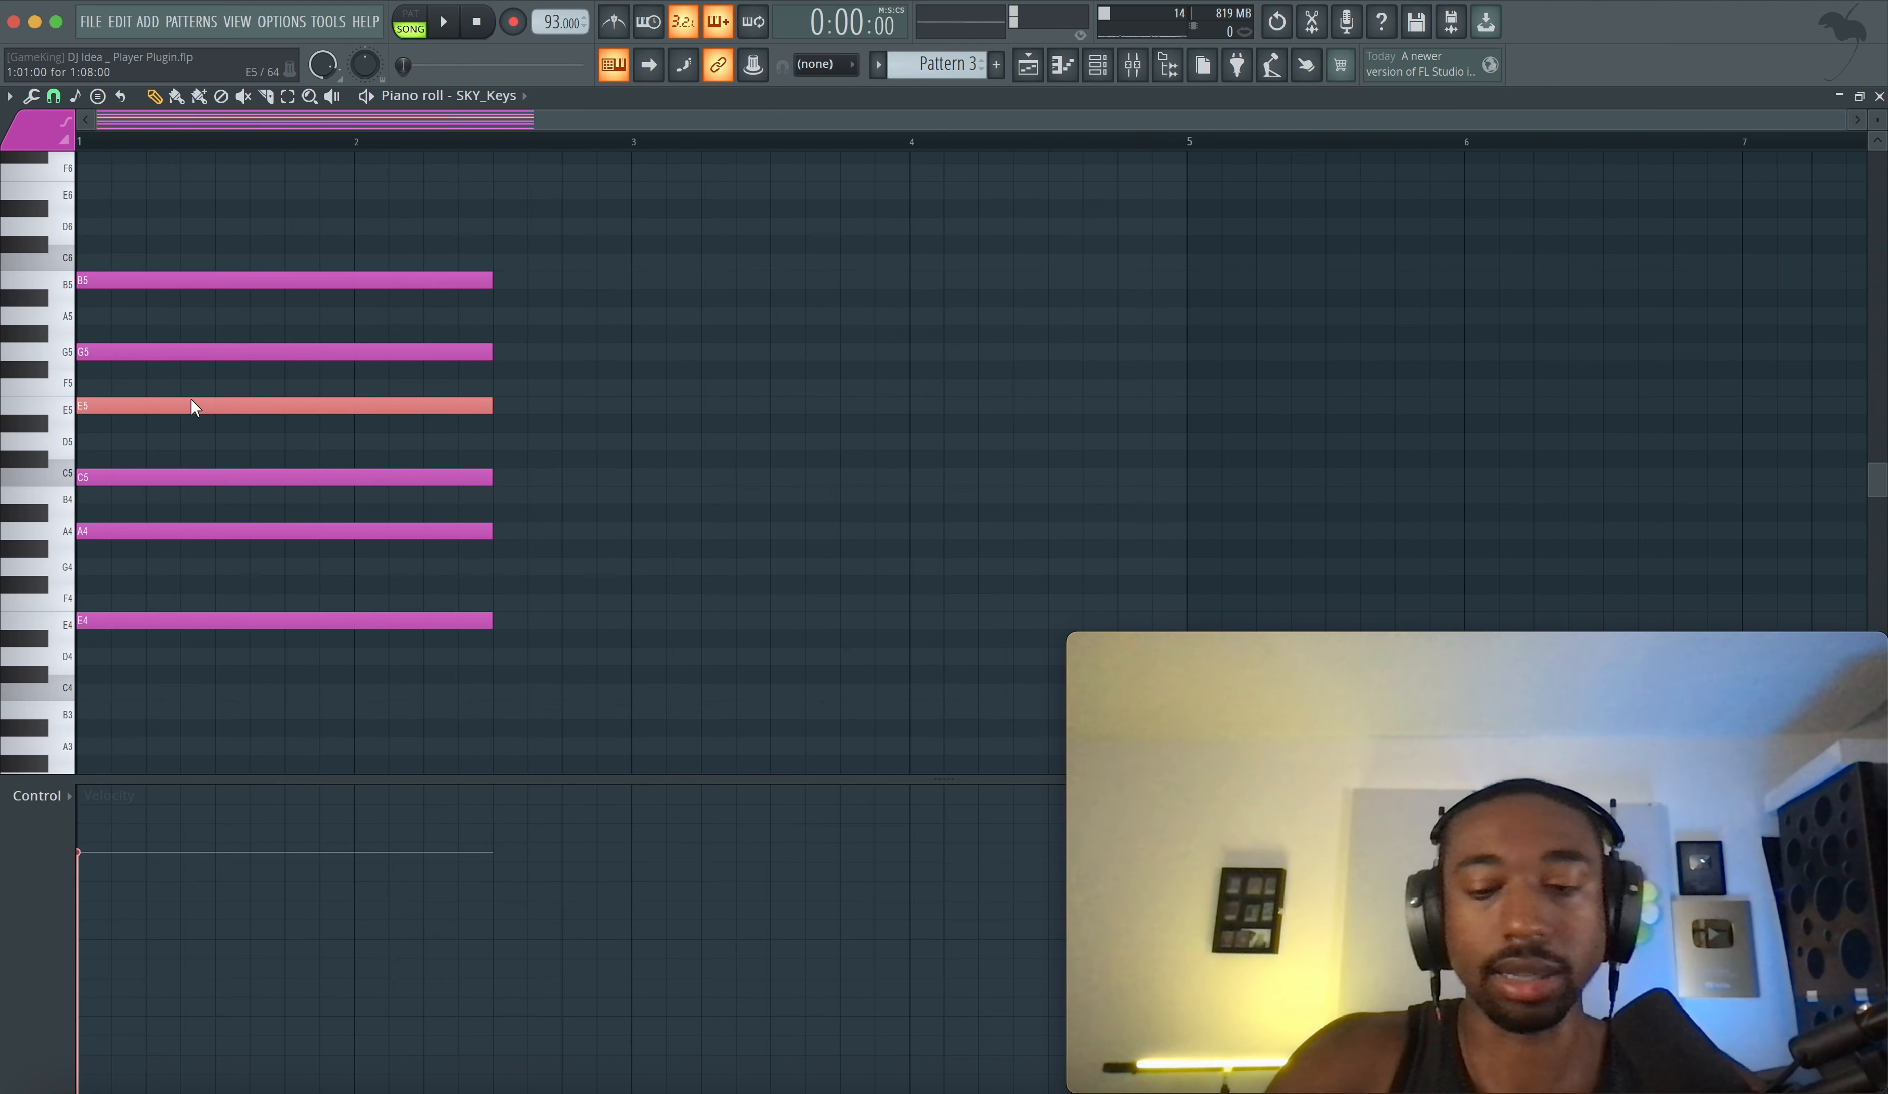
- Compare the chord with E5 raised an octave to E6 against the original voicing, and return the note to E5
key("ctrl+Up")
key("space")
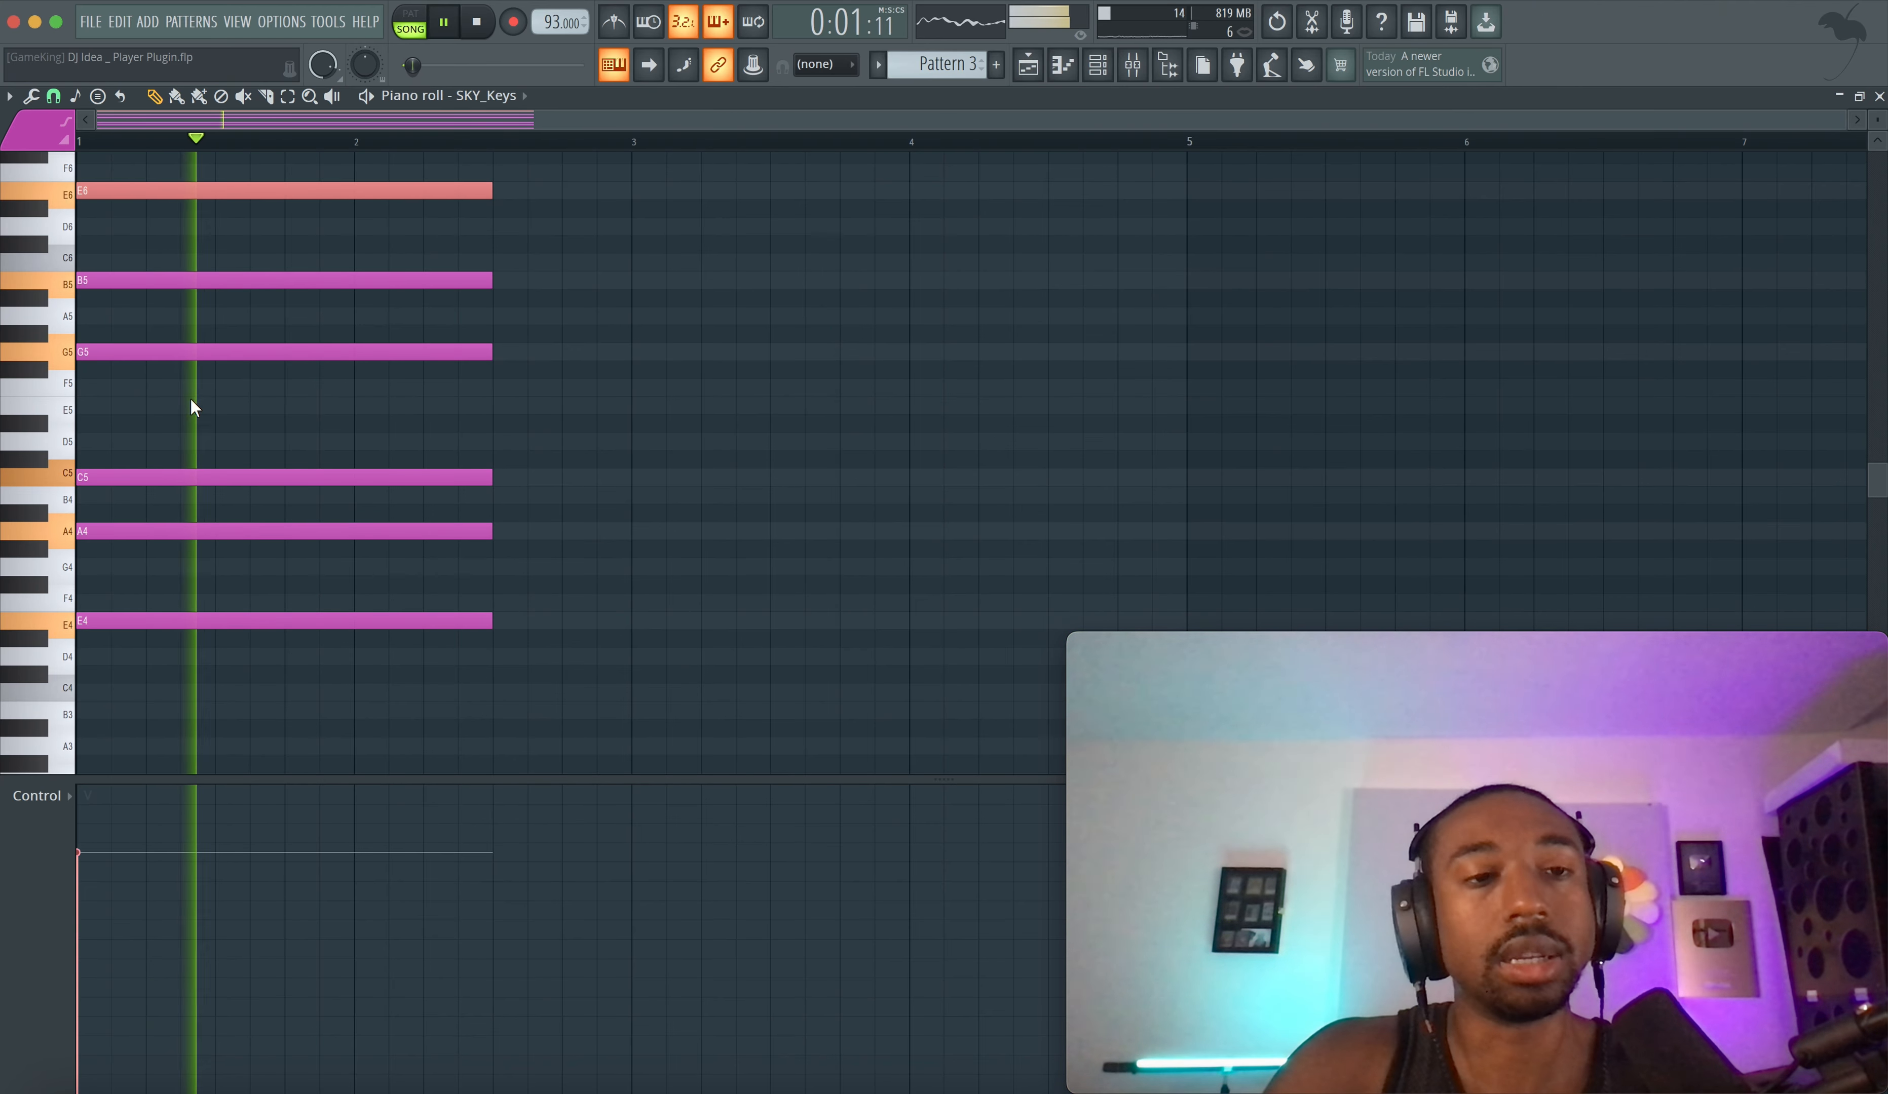
key("space")
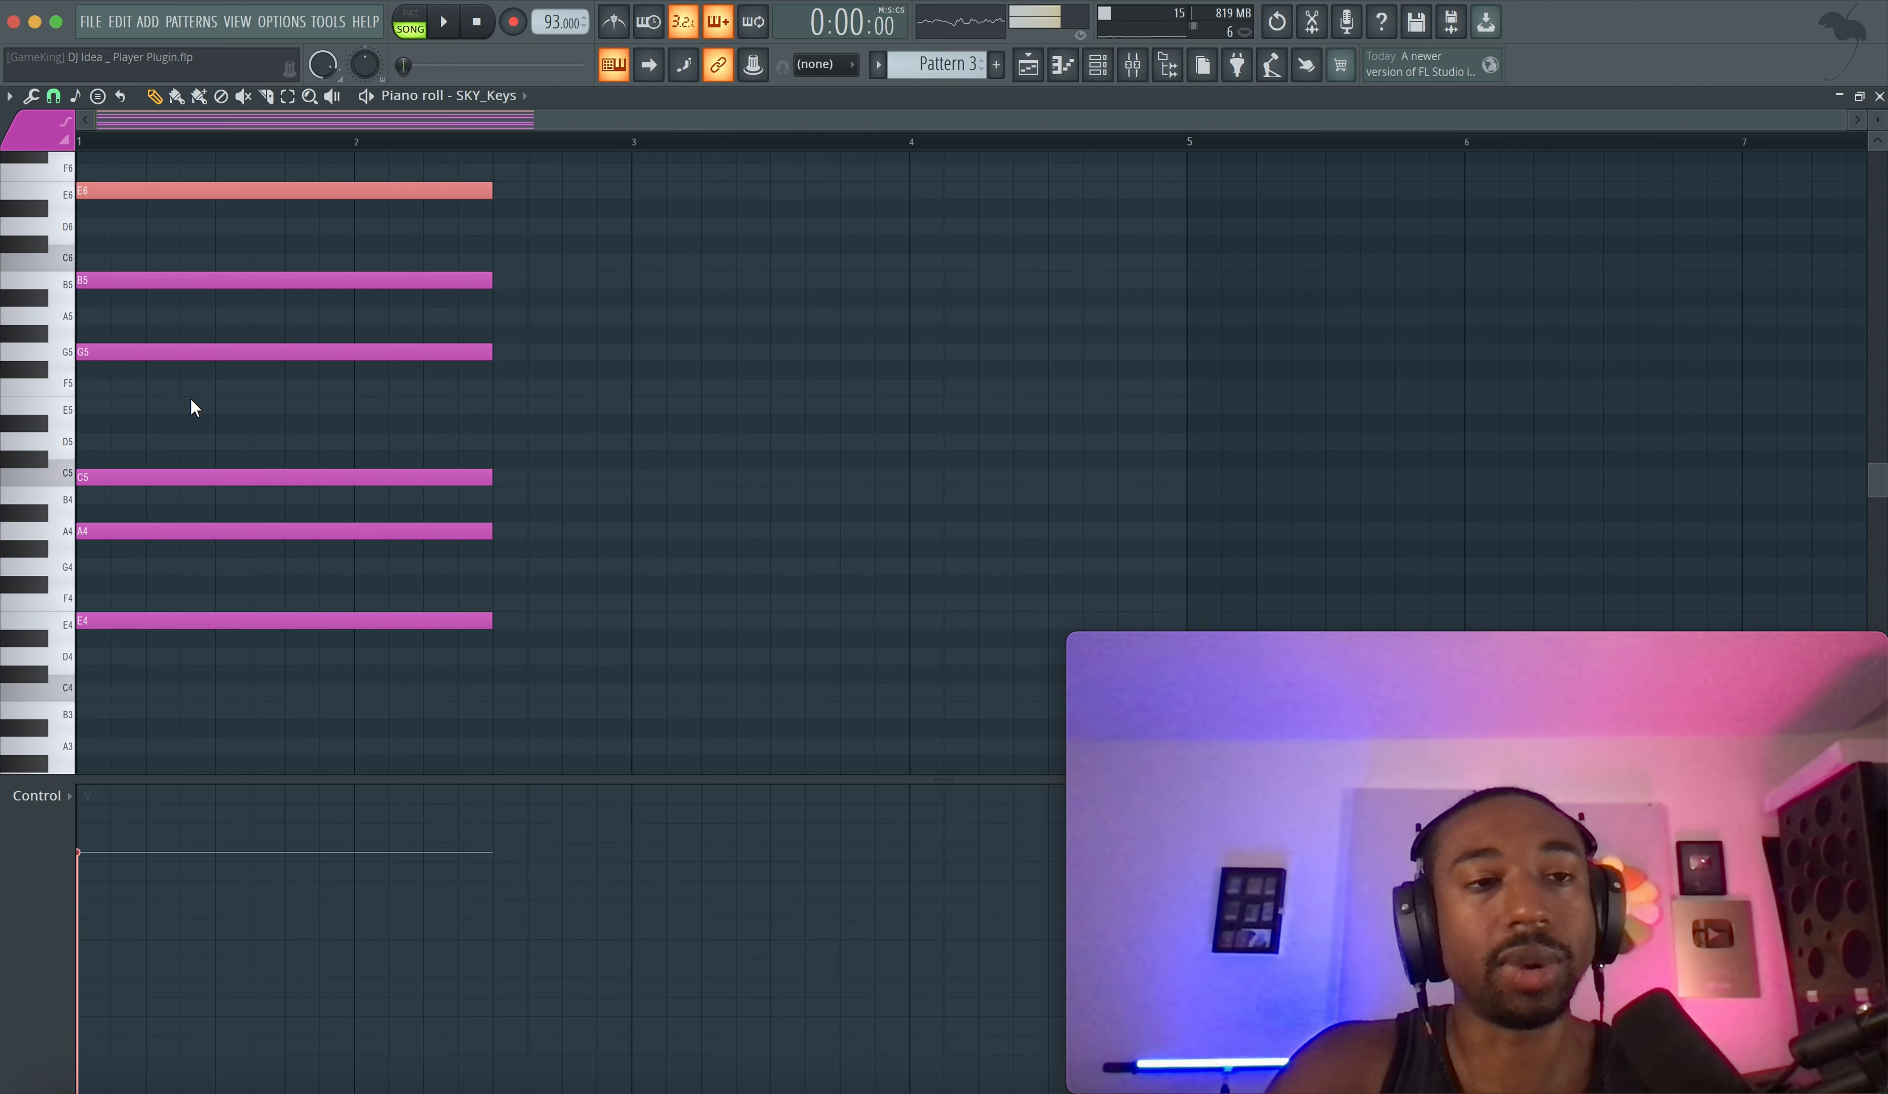
key("space")
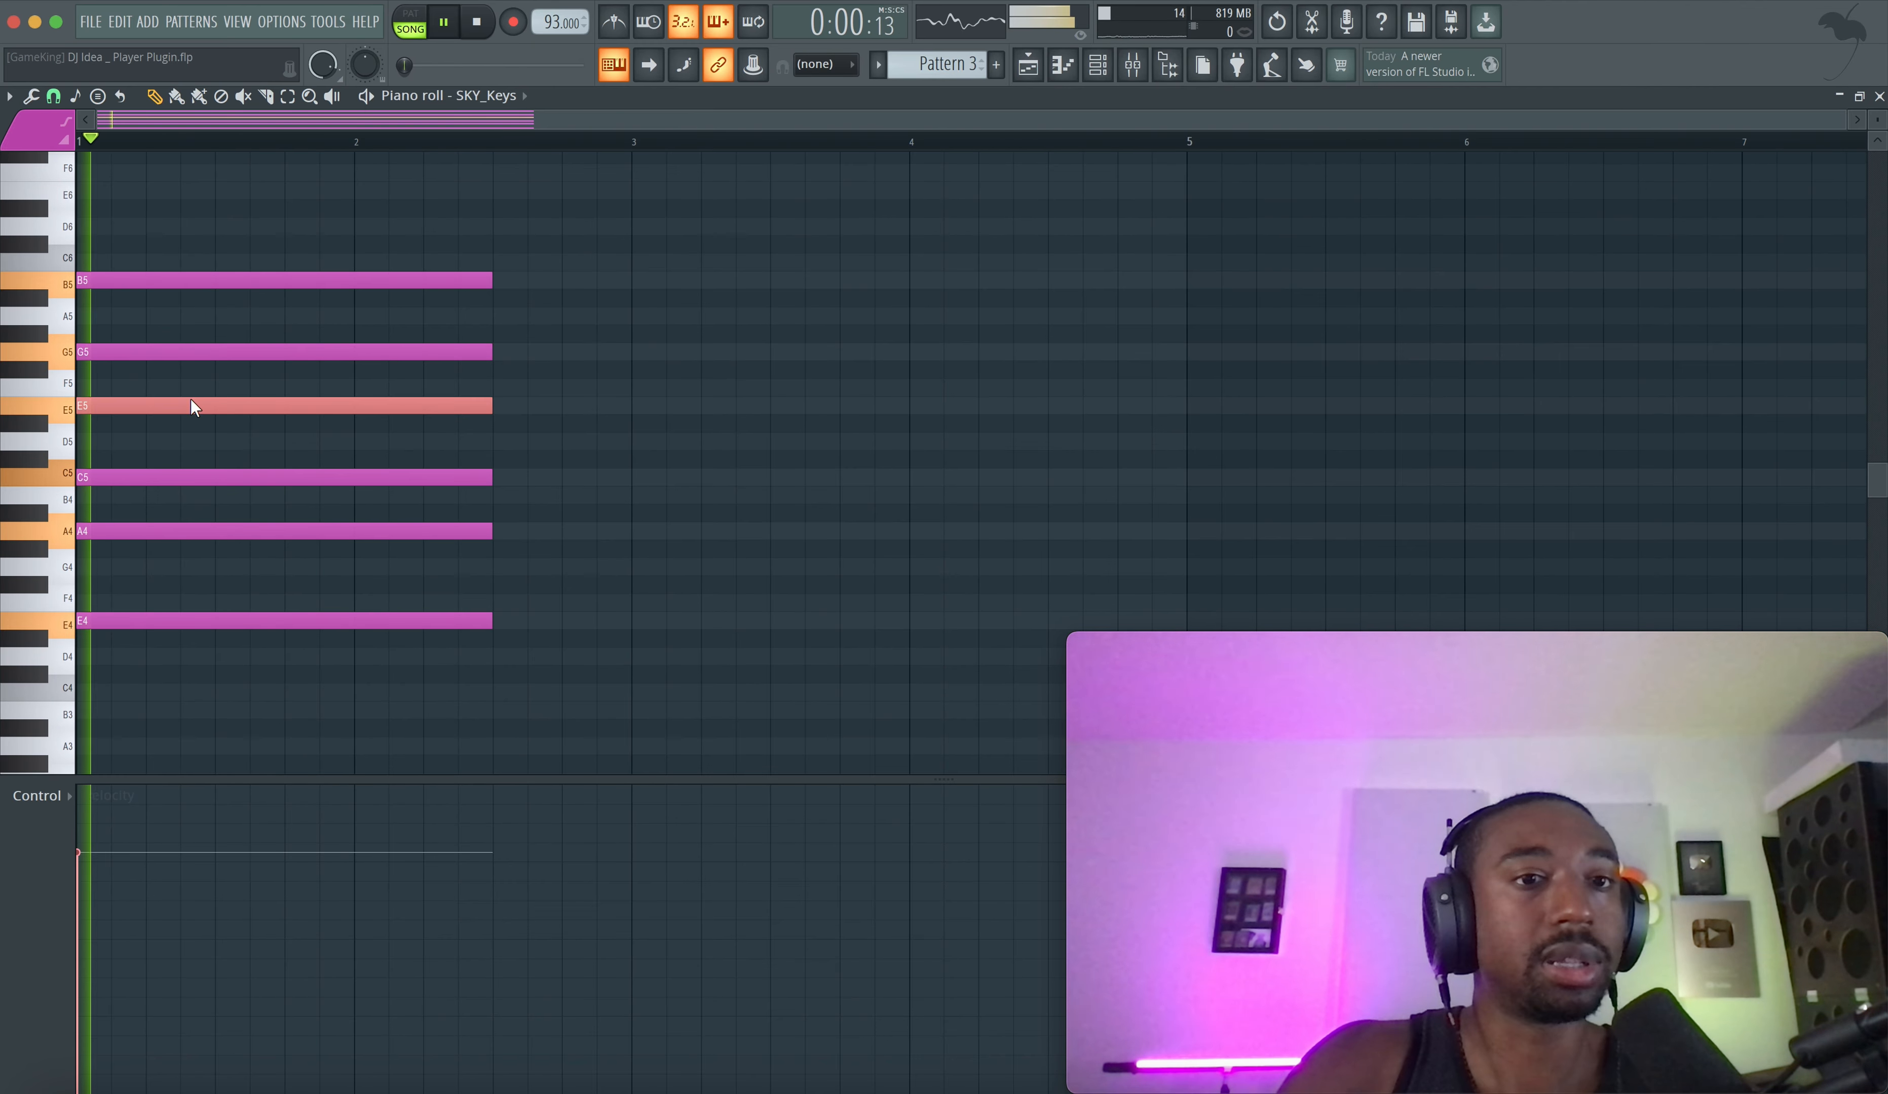
key("space")
key("ctrl+Up")
key("space")
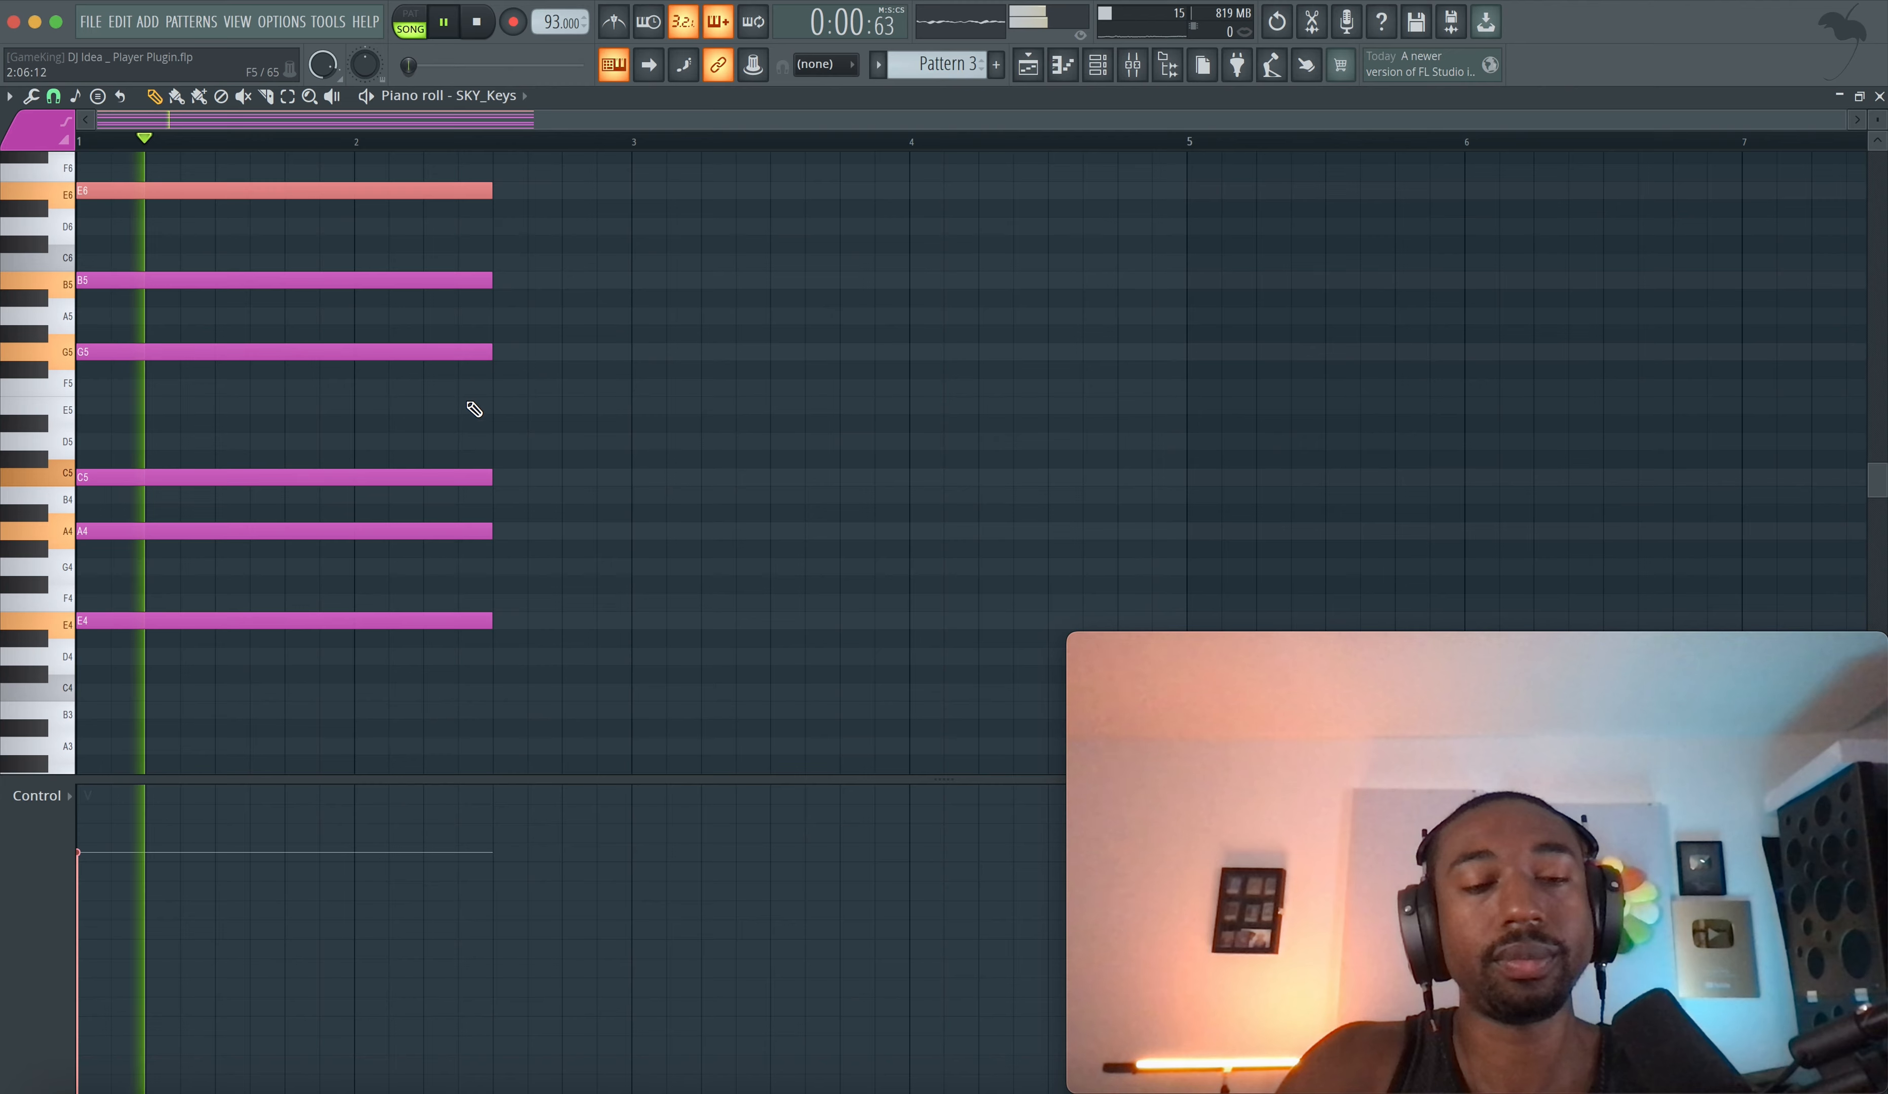
left_click(513, 653, "ctrl")
mouse_move(513, 652)
left_mouse_down()
mouse_move(443, 168)
mouse_move(385, 216)
mouse_move(357, 161)
left_mouse_up()
key("space")
left_click(594, 274, "ctrl")
key("ctrl+Down")
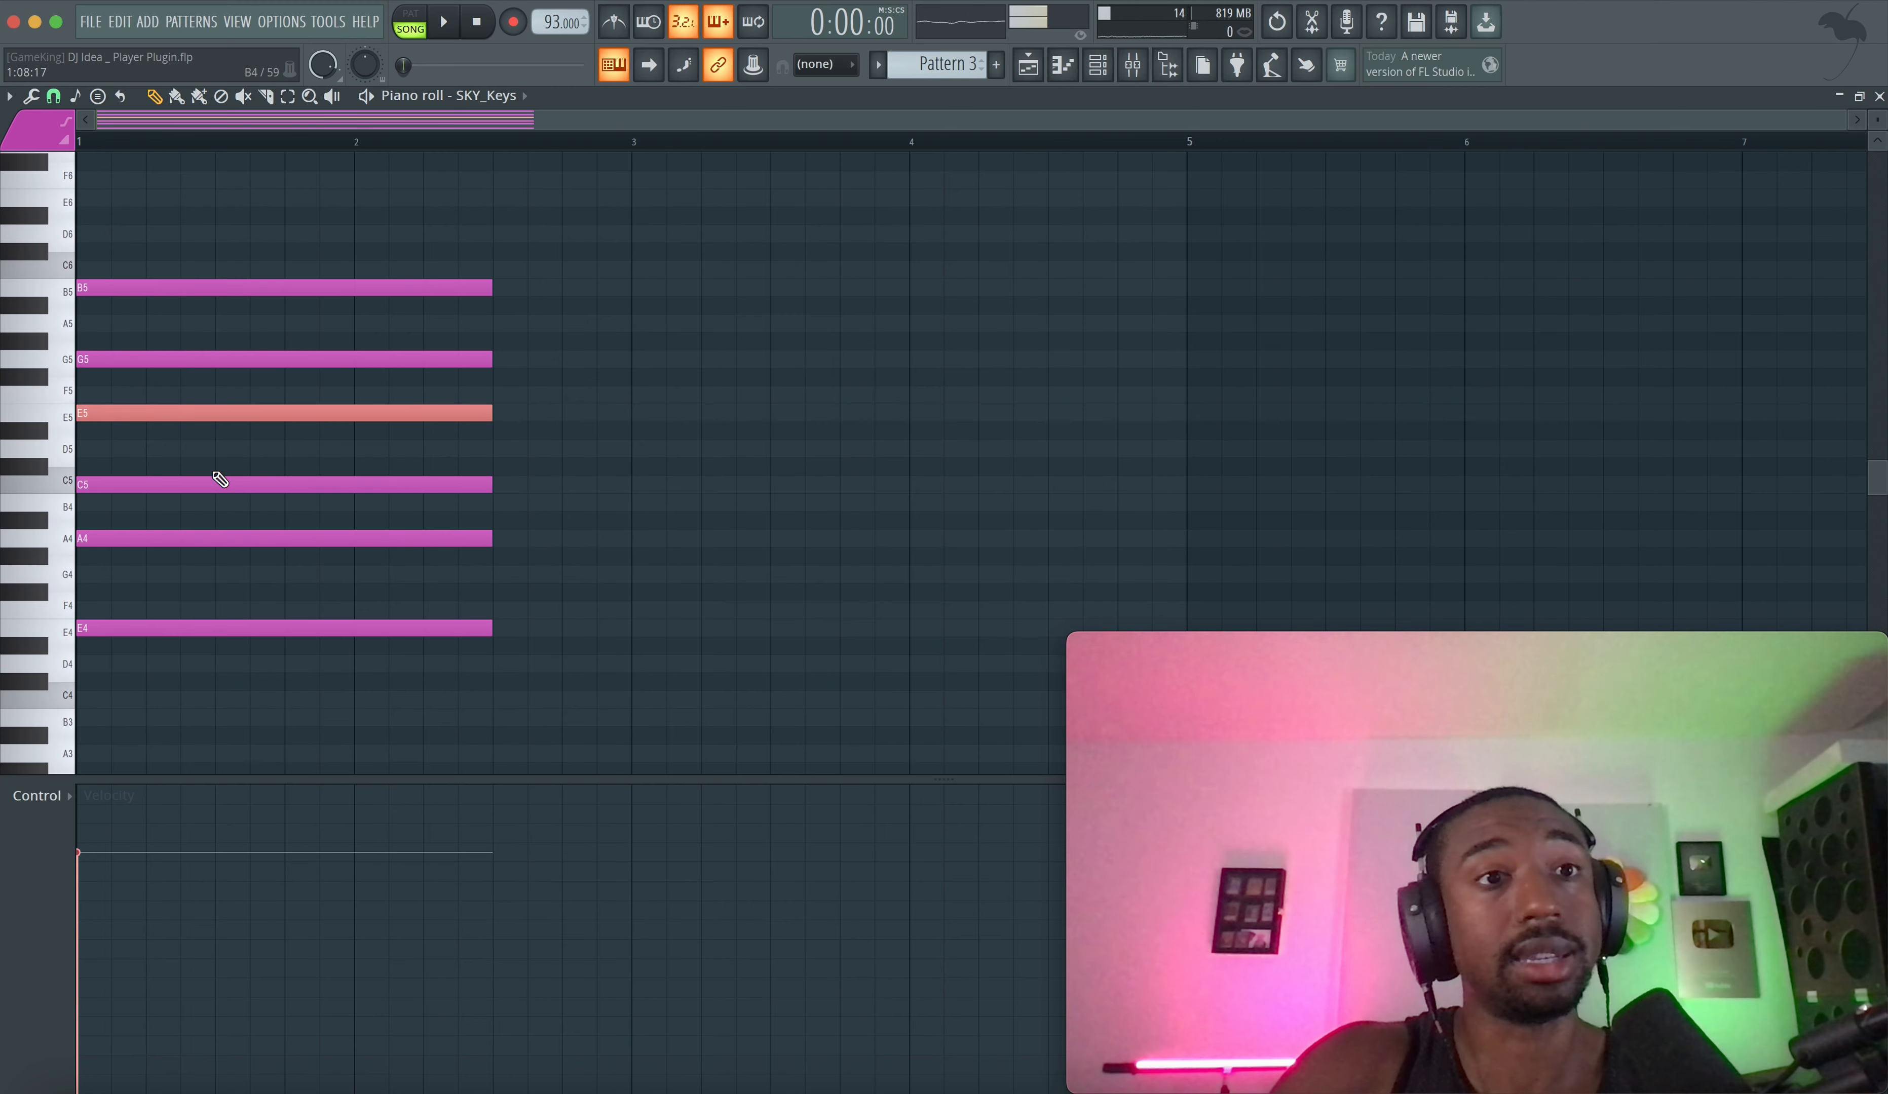
- Stamp an advanced 9 chord rooted on E5 right after the first chord and shorten it to end at bar 3
left_click(98, 95)
mouse_move(151, 135)
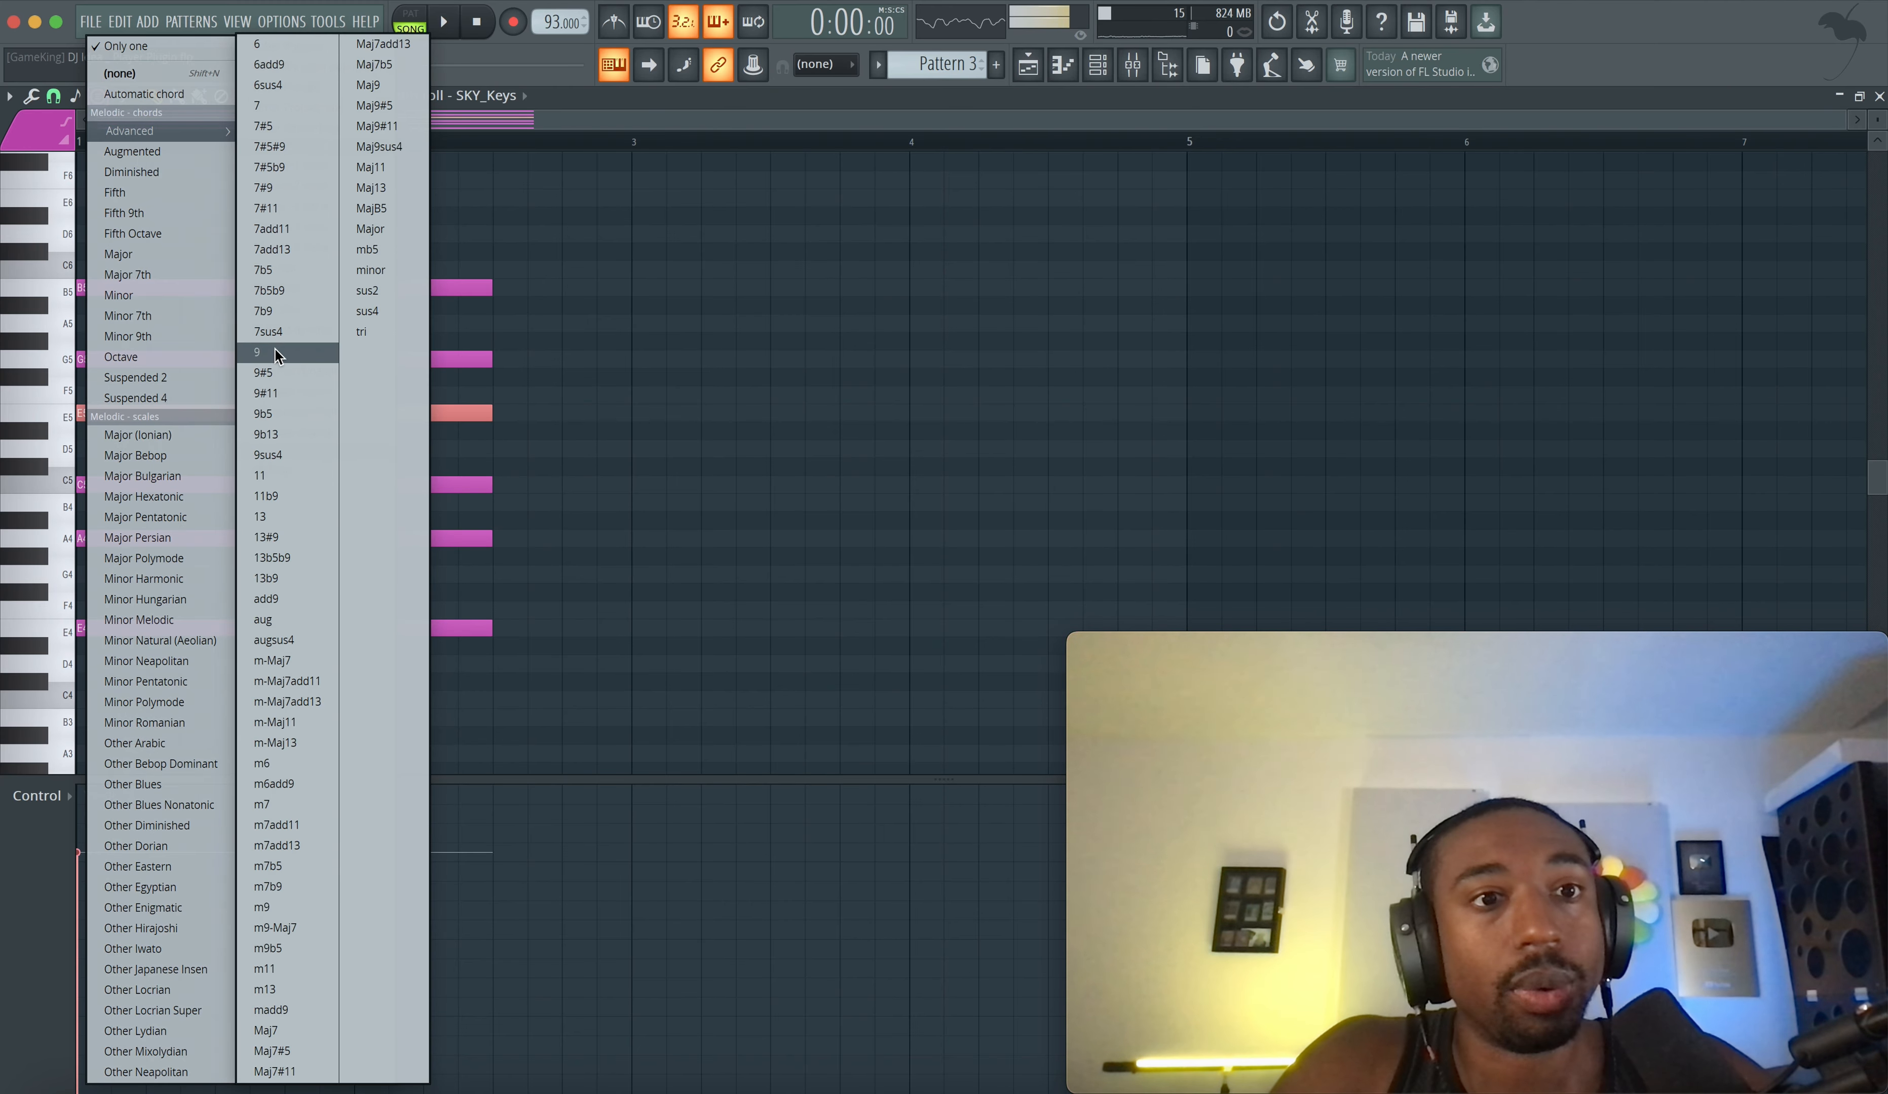
left_click(315, 353)
left_click_drag(522, 415, 500, 403)
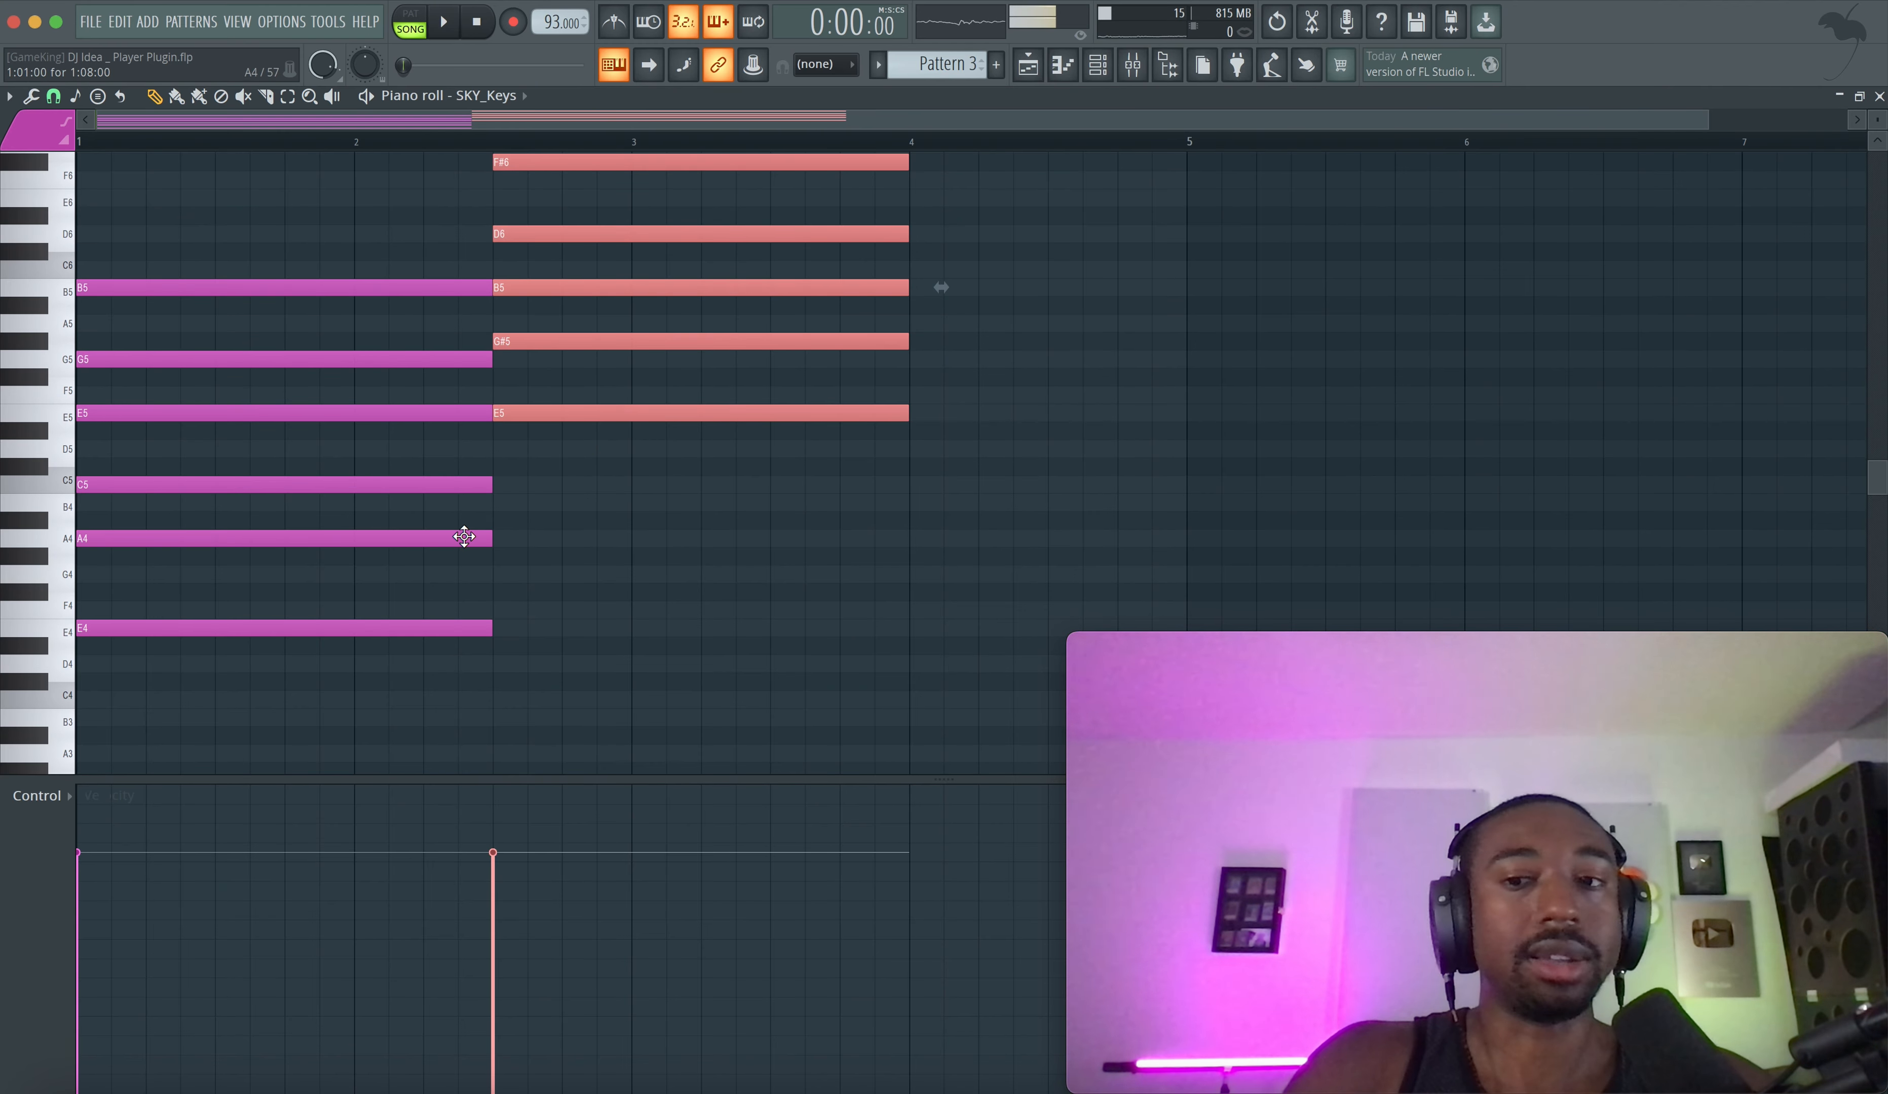
left_click_drag(904, 412, 701, 411)
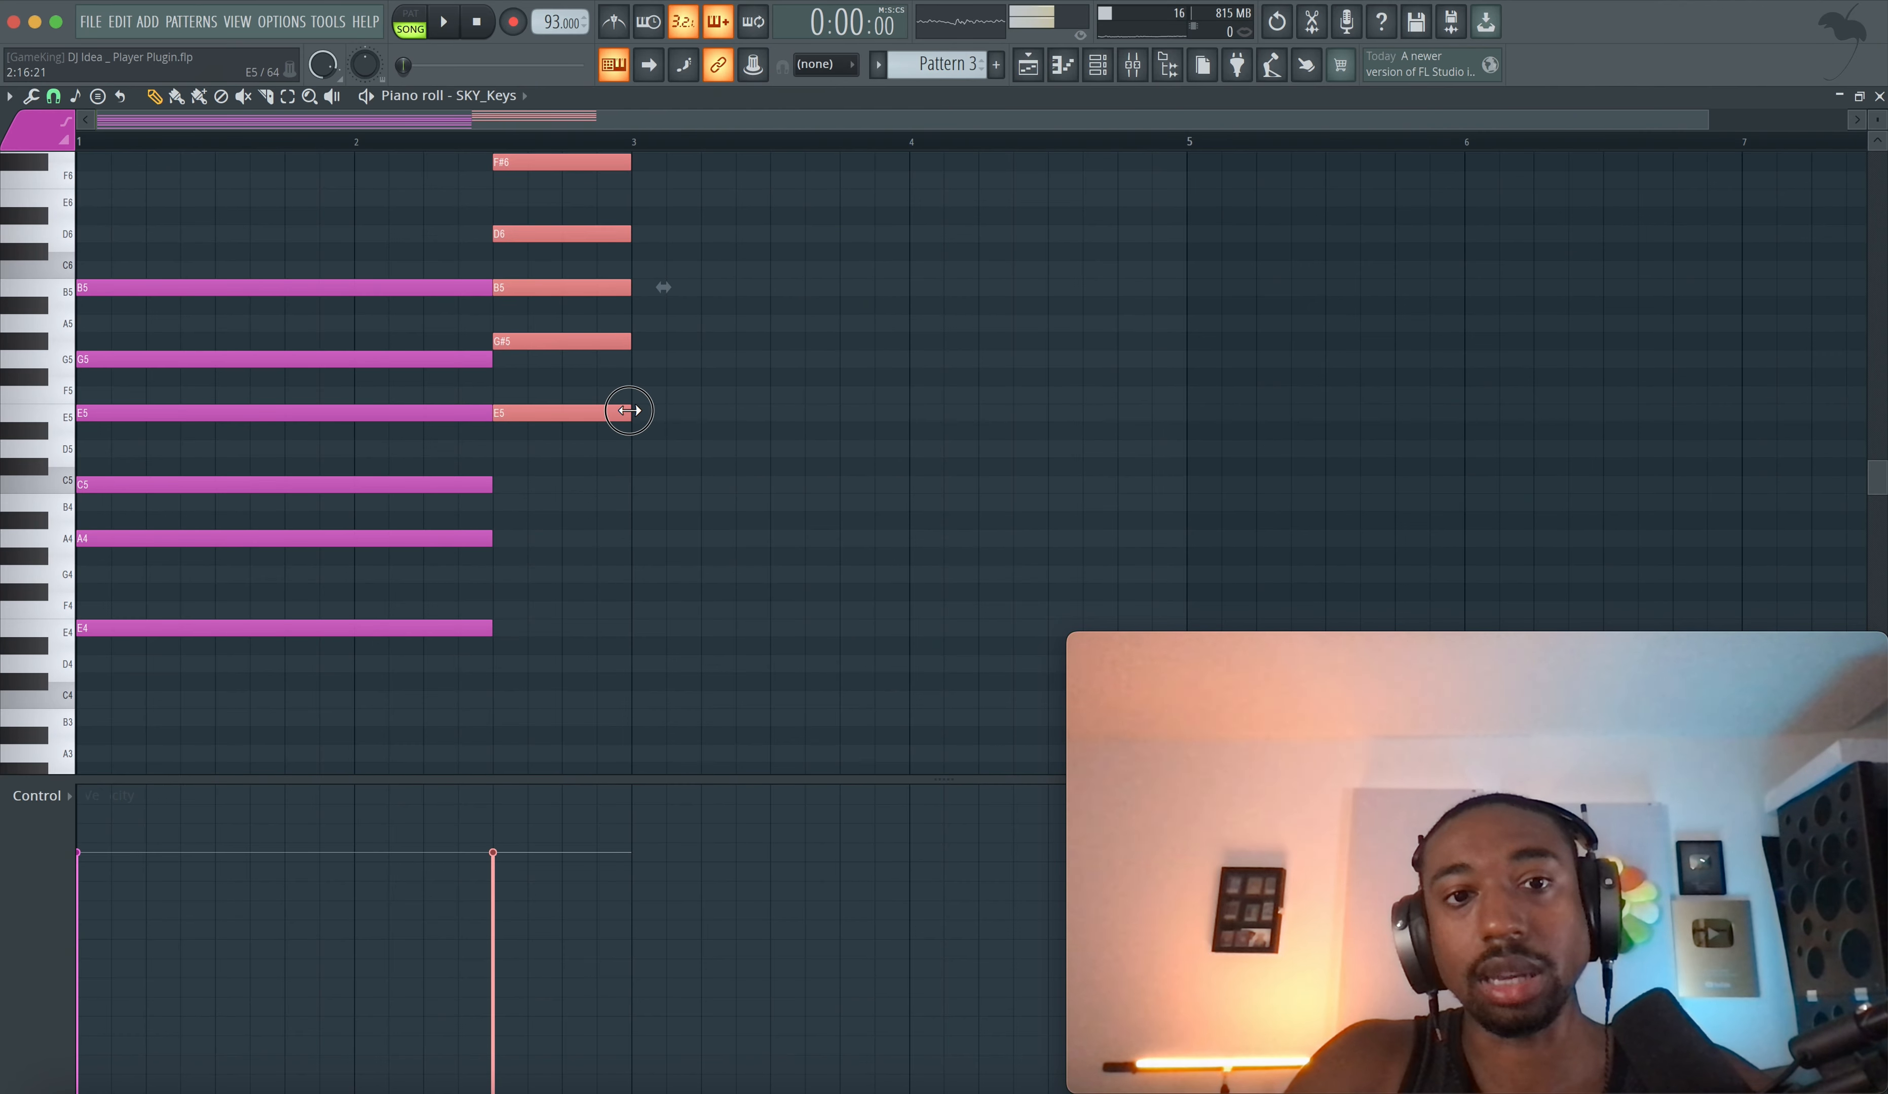
- Raise the second chord's B5 to C6 and its F#6 to G6, and play back both chords
scroll(619, 389, "up", 3)
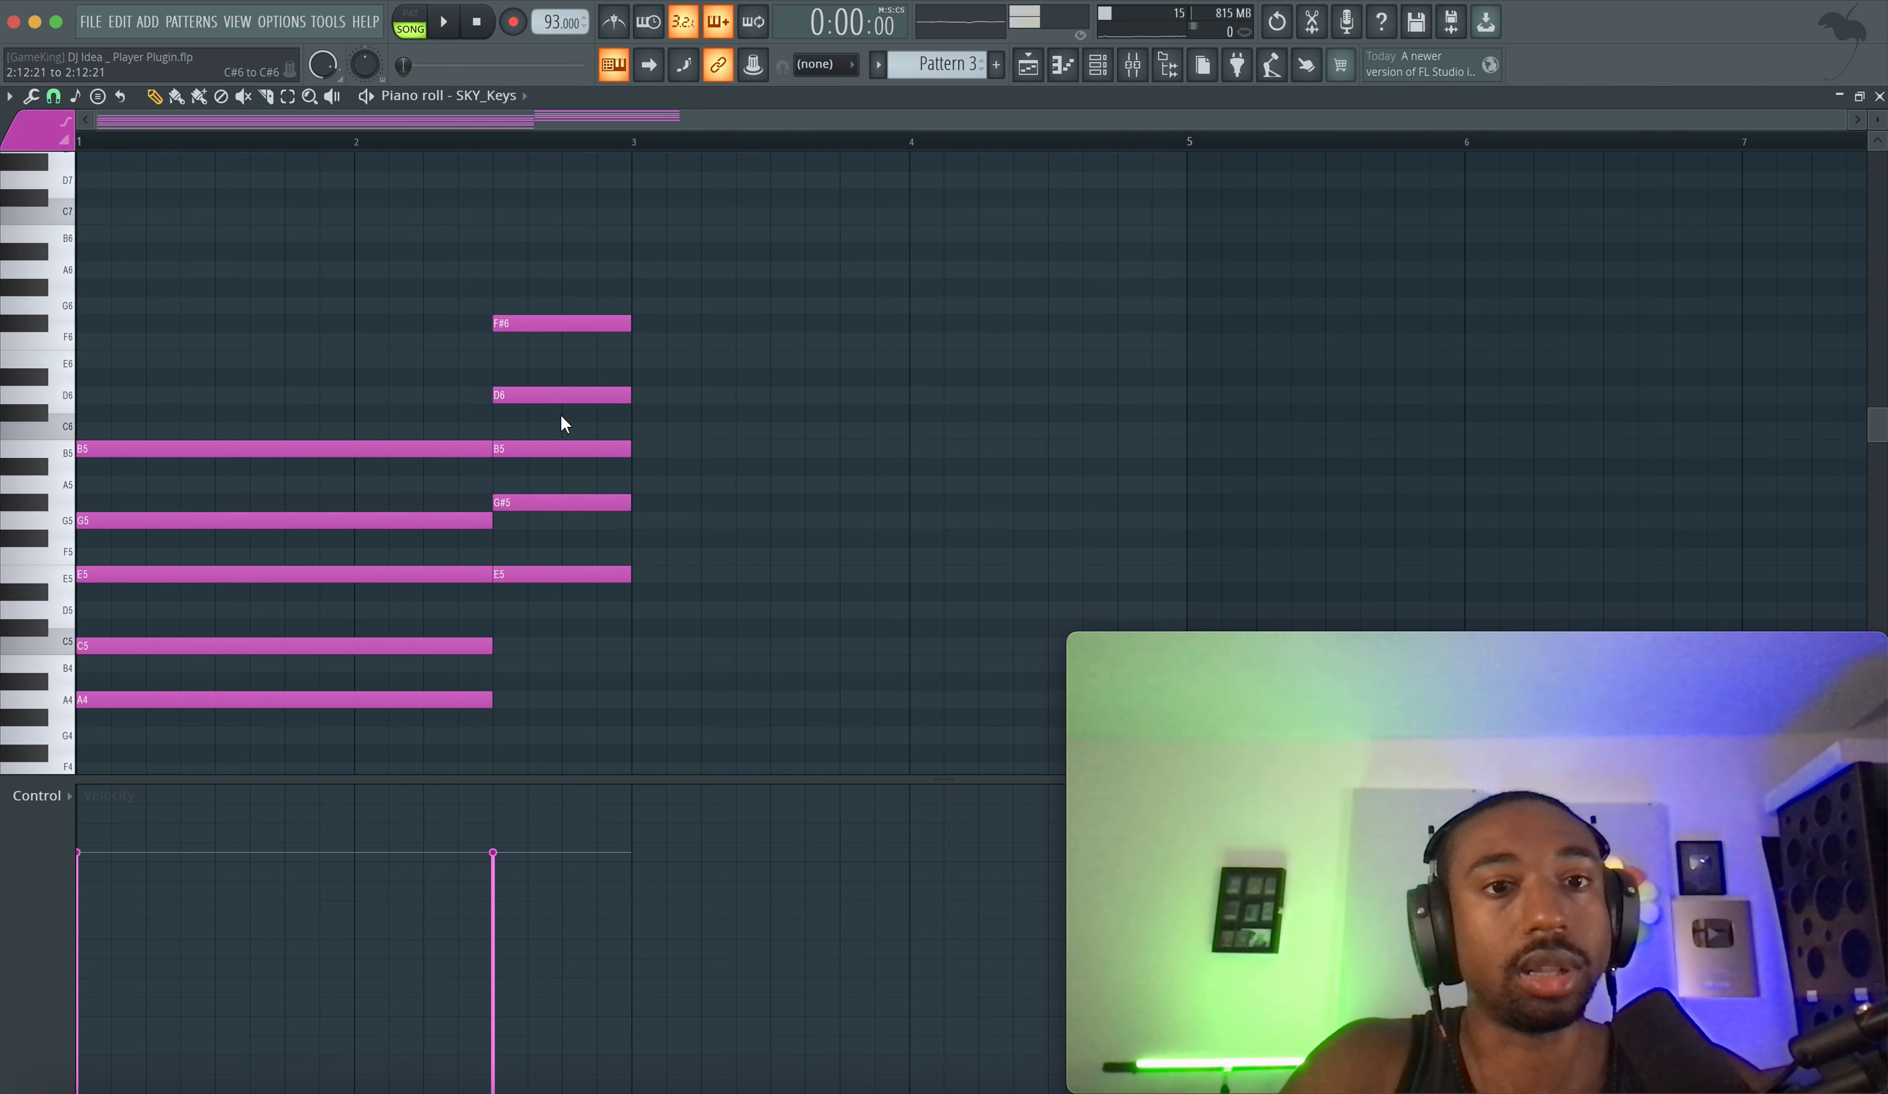
left_click(548, 449, "ctrl")
left_click(560, 323, "ctrl+shift")
key("space")
- Try the whole second chord one octave lower, with its root on E4, and move it back up
left_click_drag(561, 265, 547, 631)
scroll(577, 569, "down", 1)
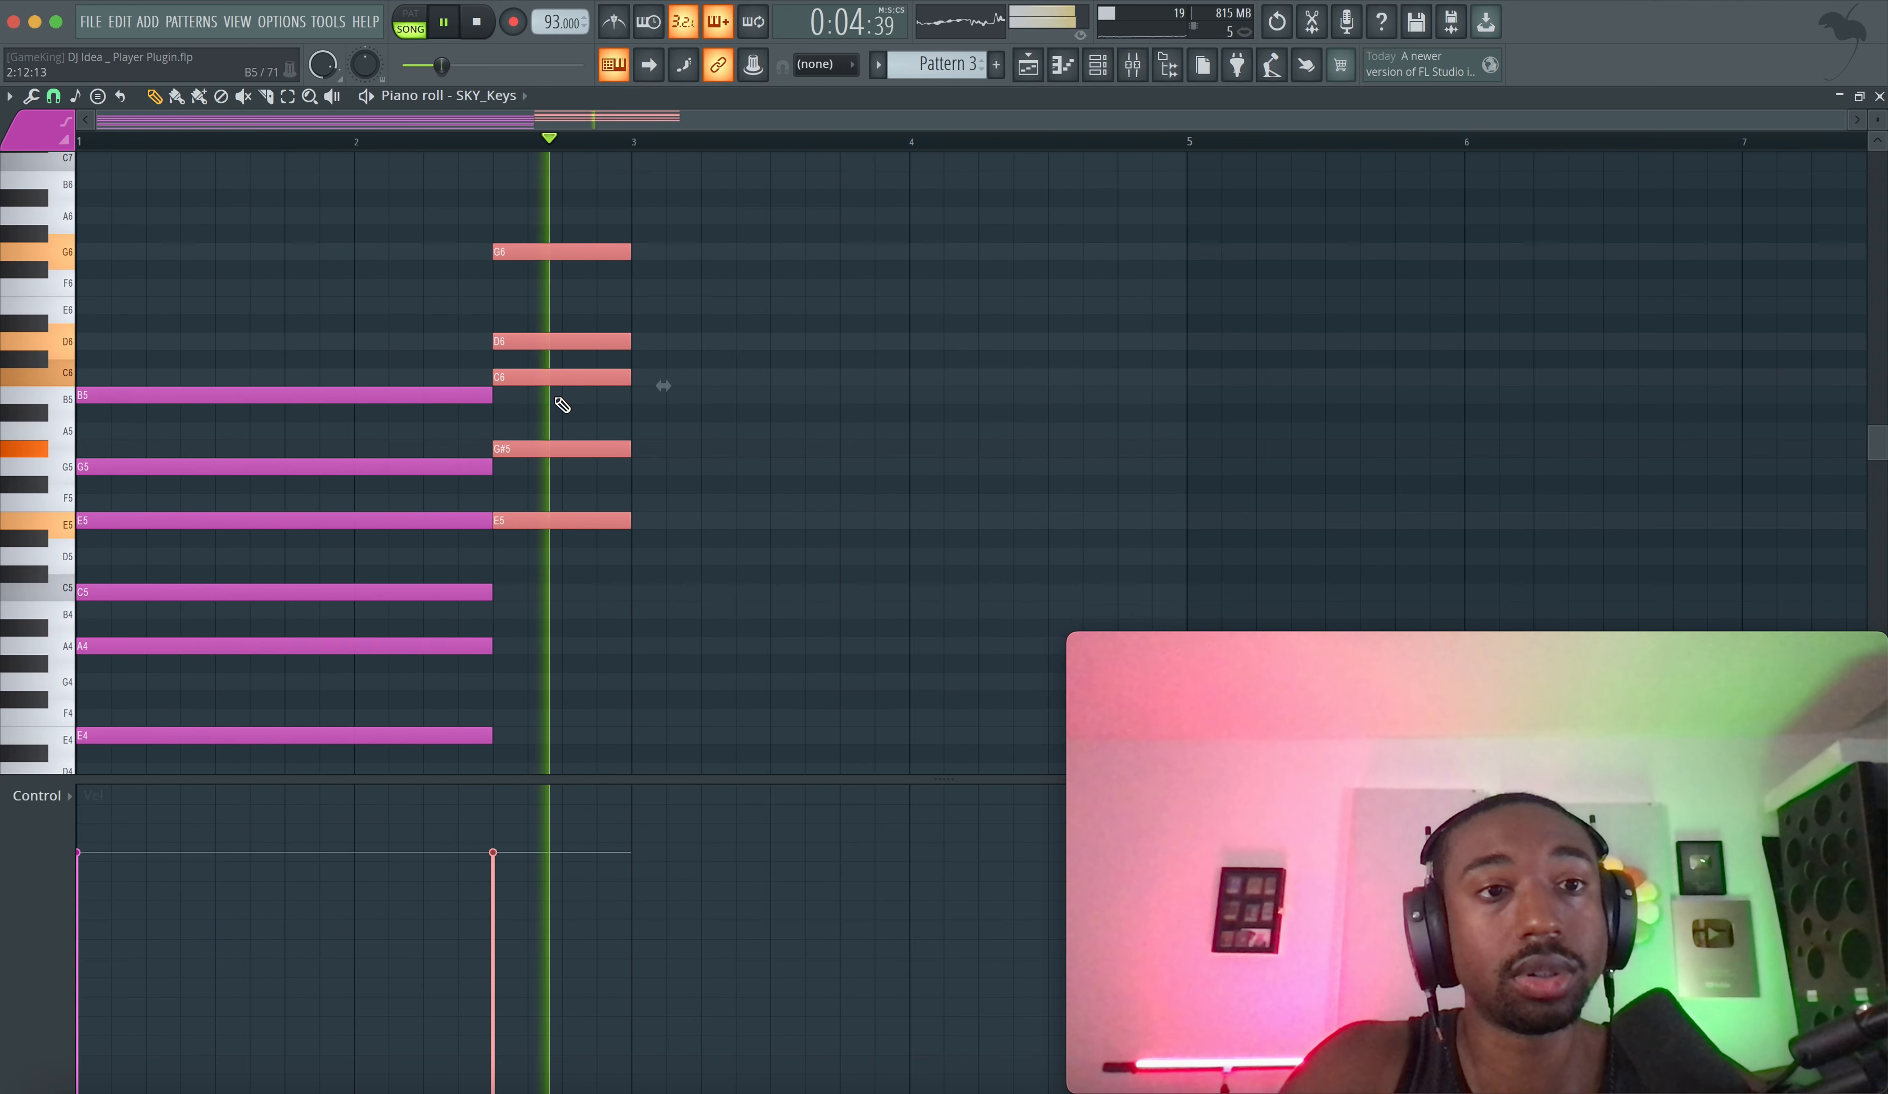
right_click(567, 586)
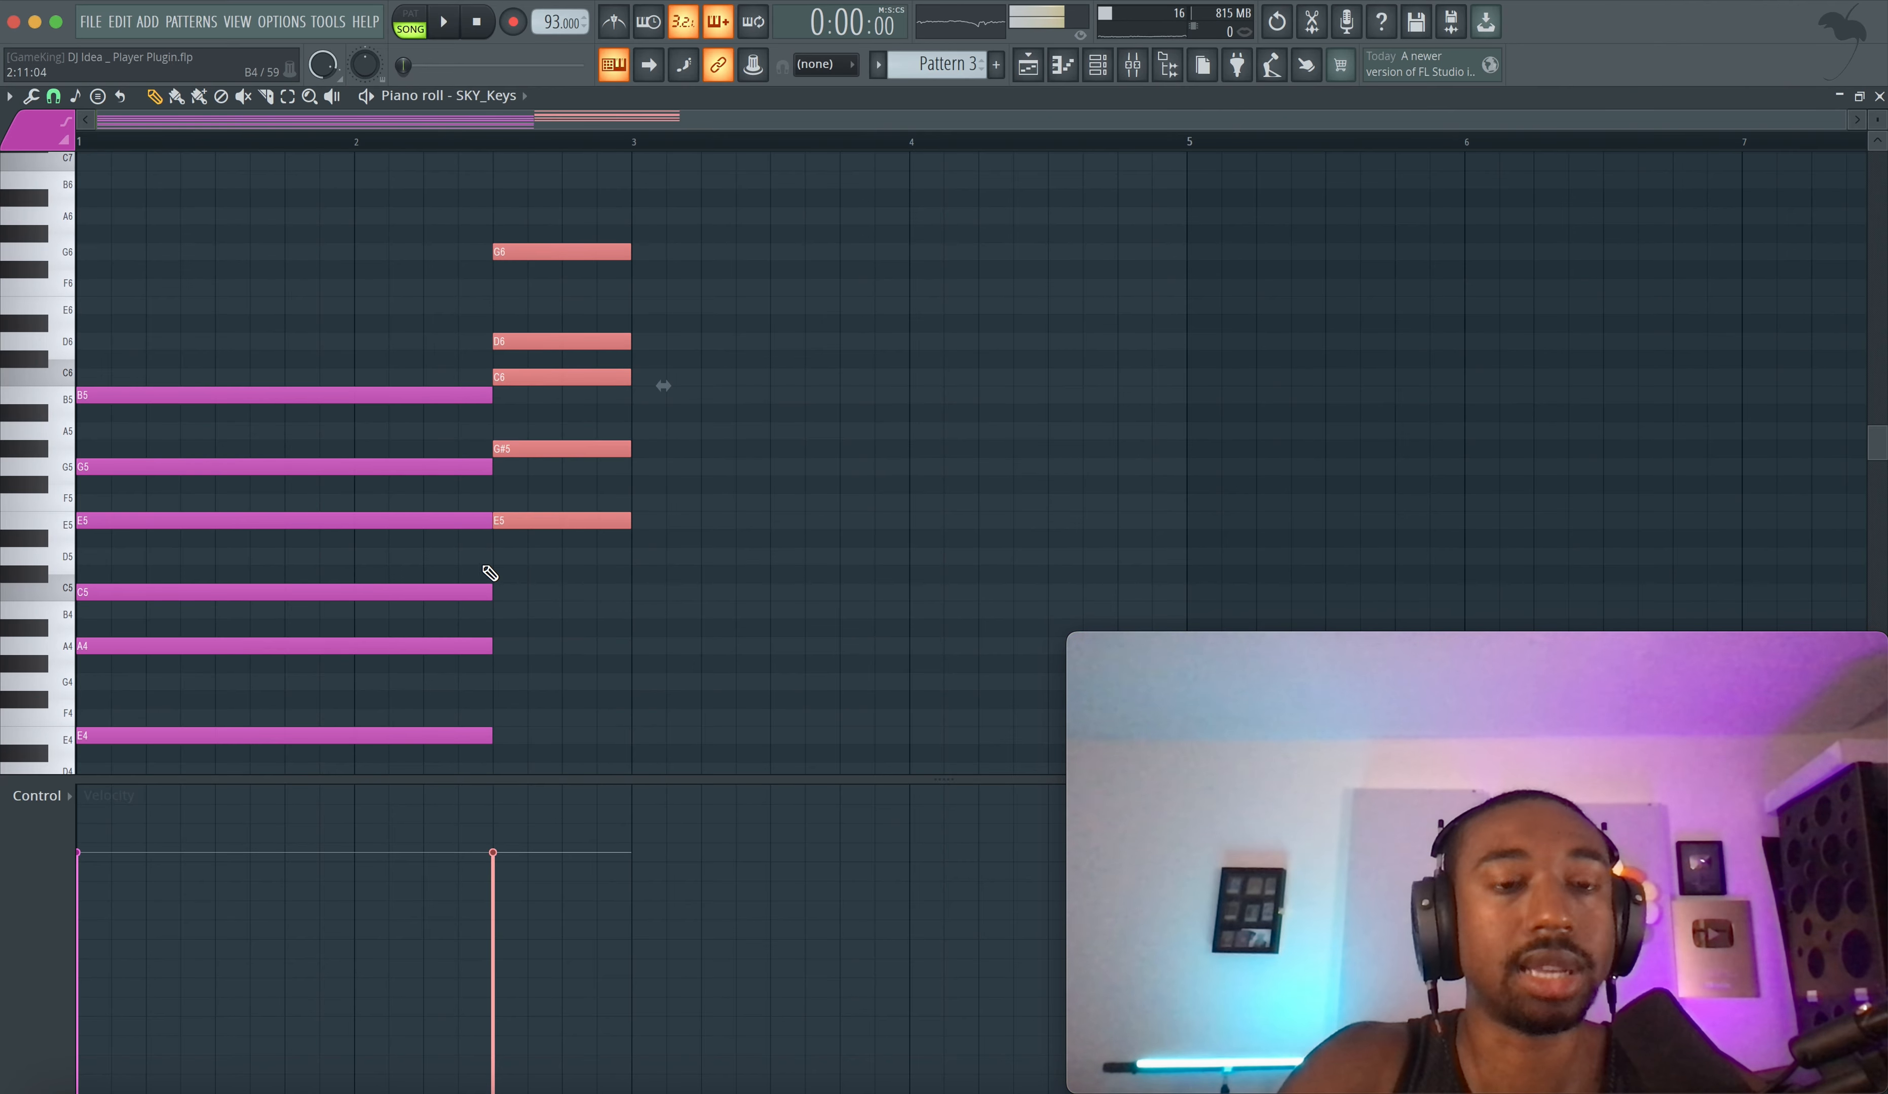
scroll(387, 472, "down", 4)
key("ctrl+Down")
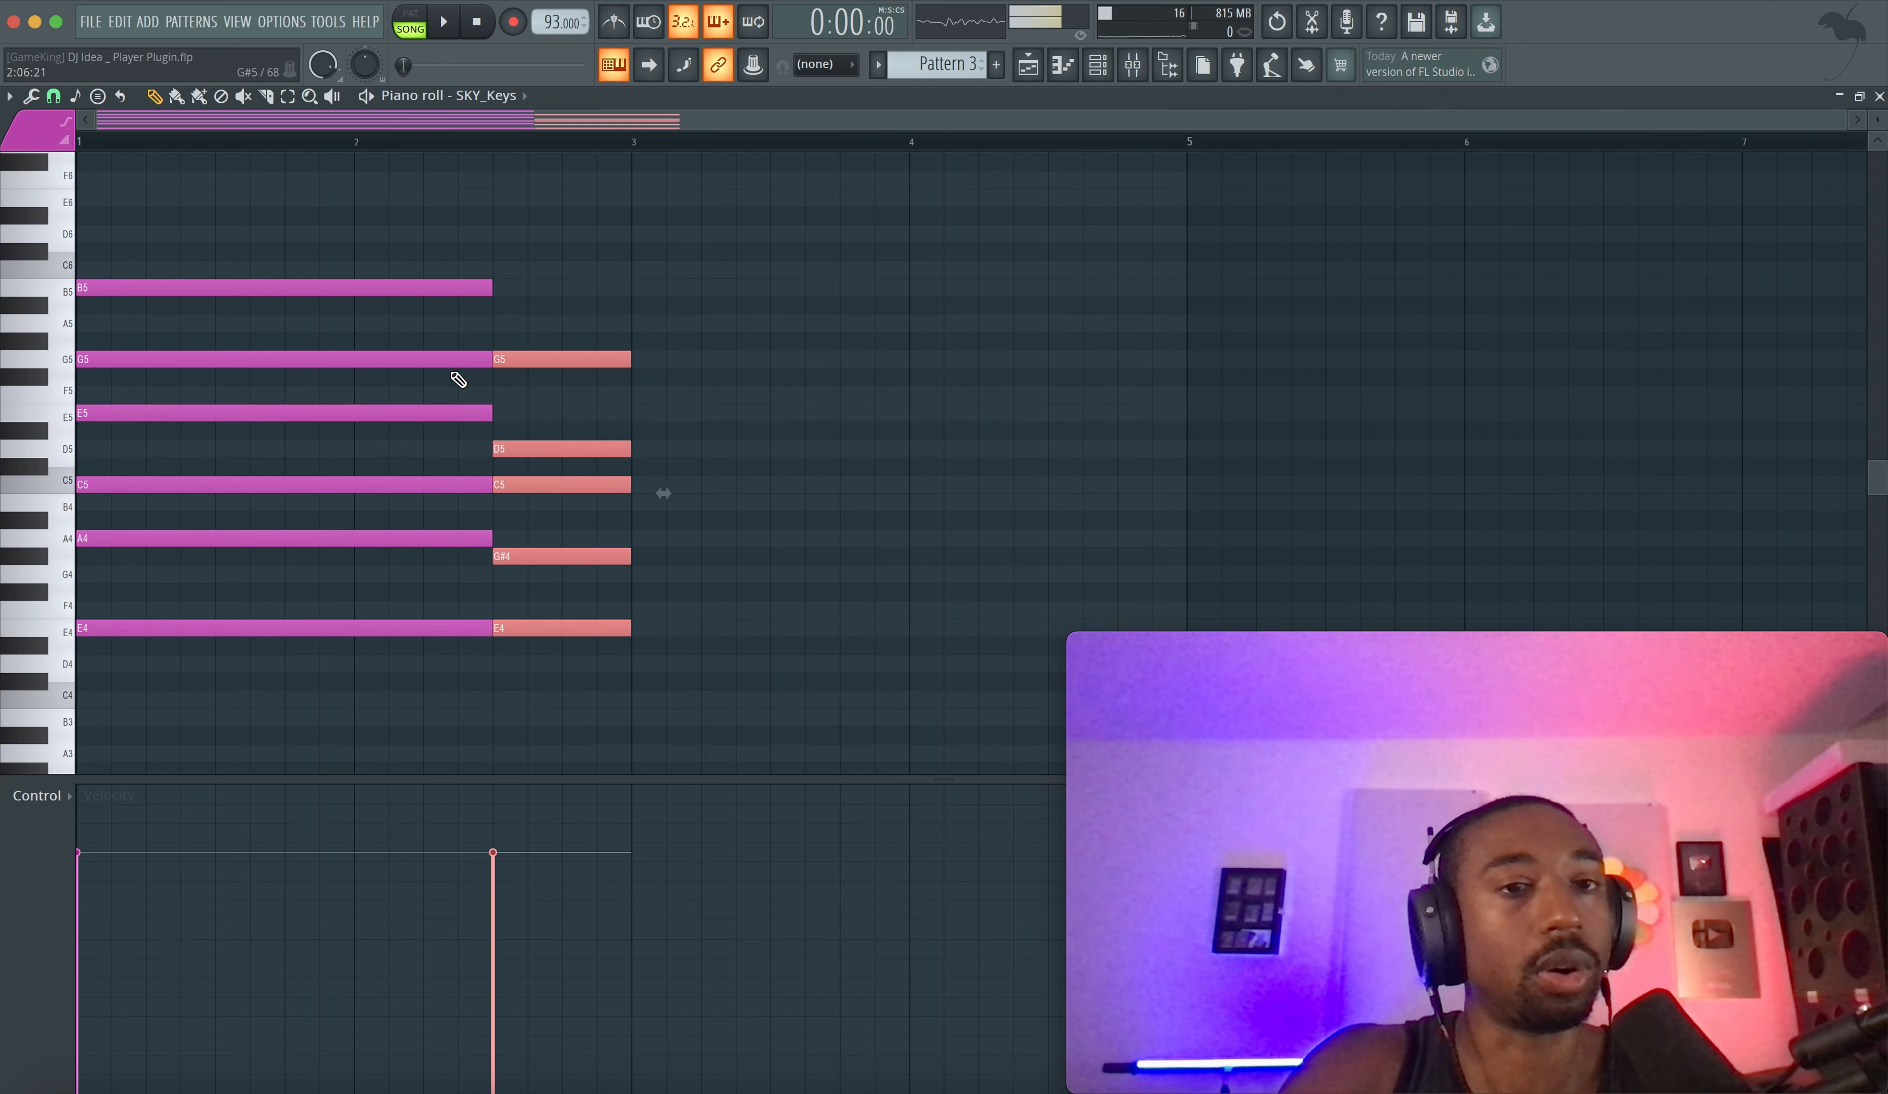
scroll(605, 387, "up", 2)
key("space")
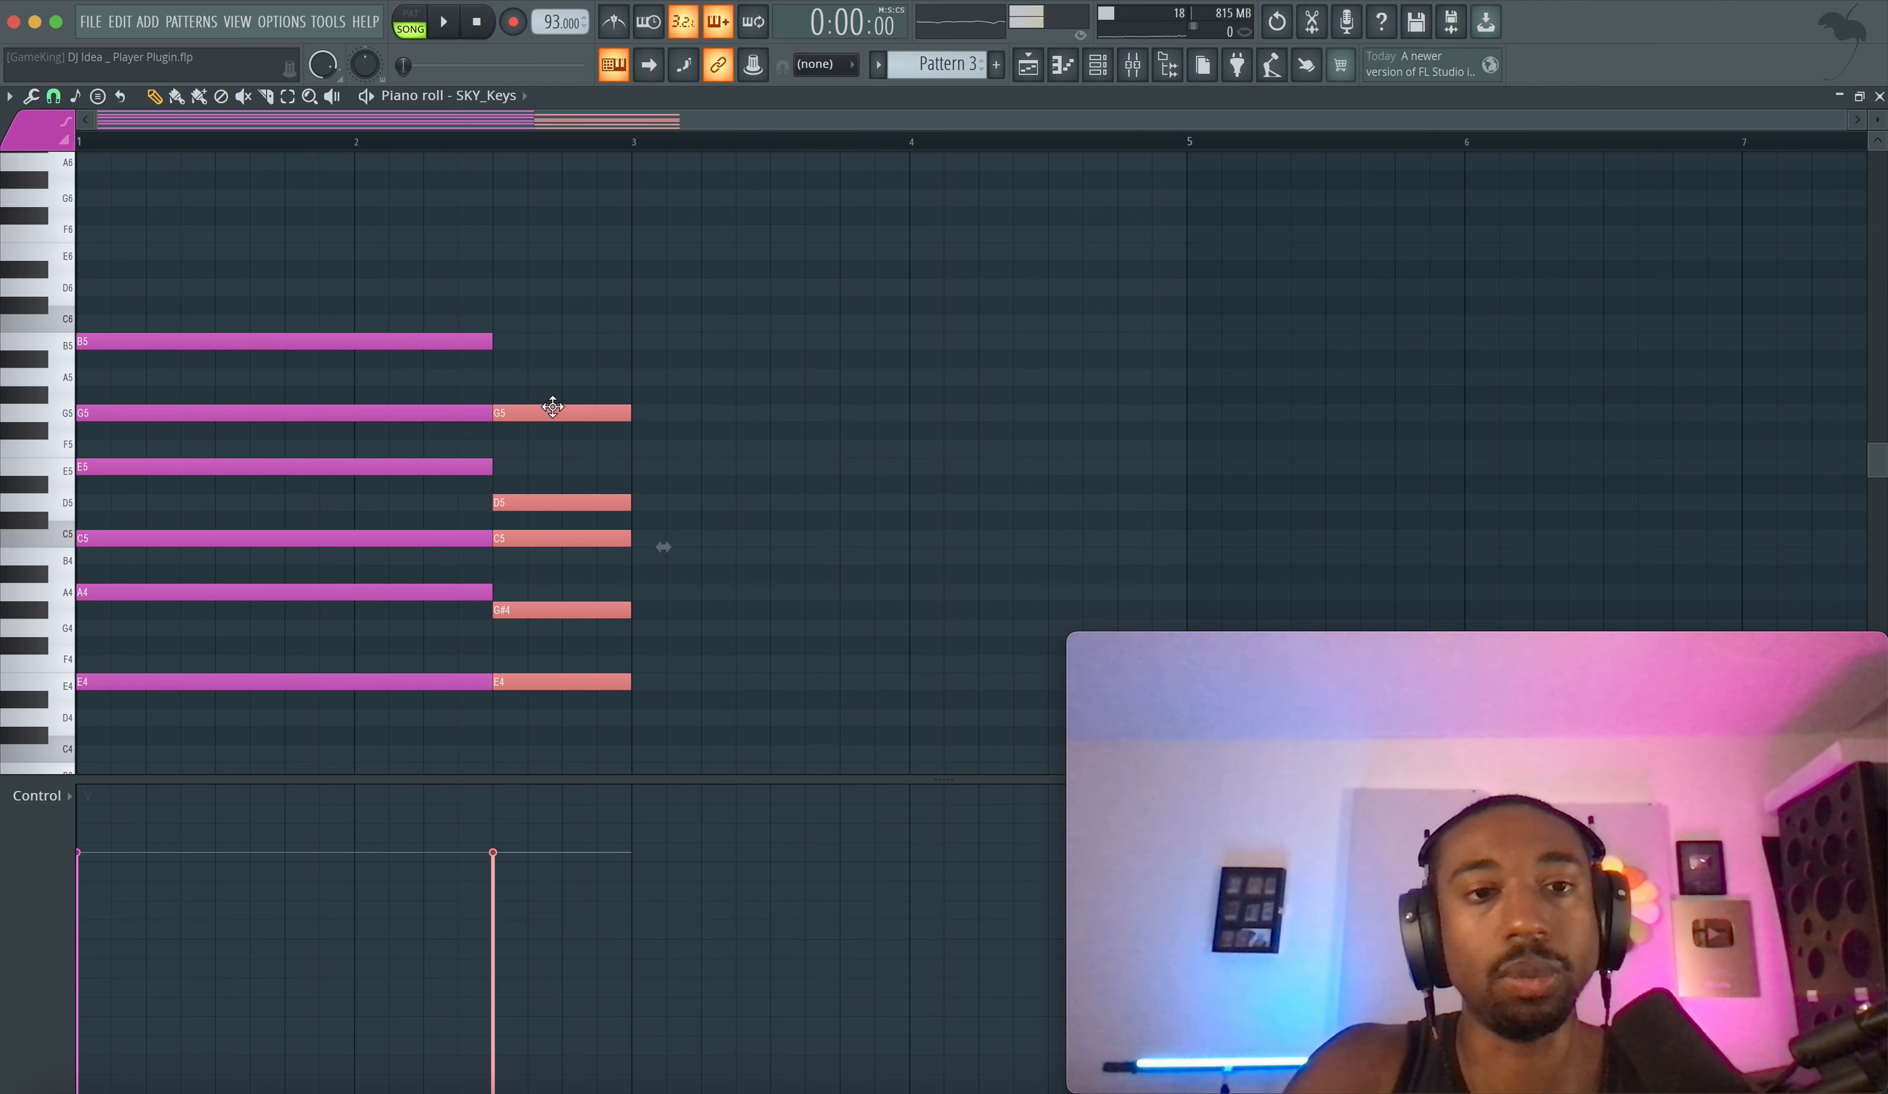
key("ctrl+Up")
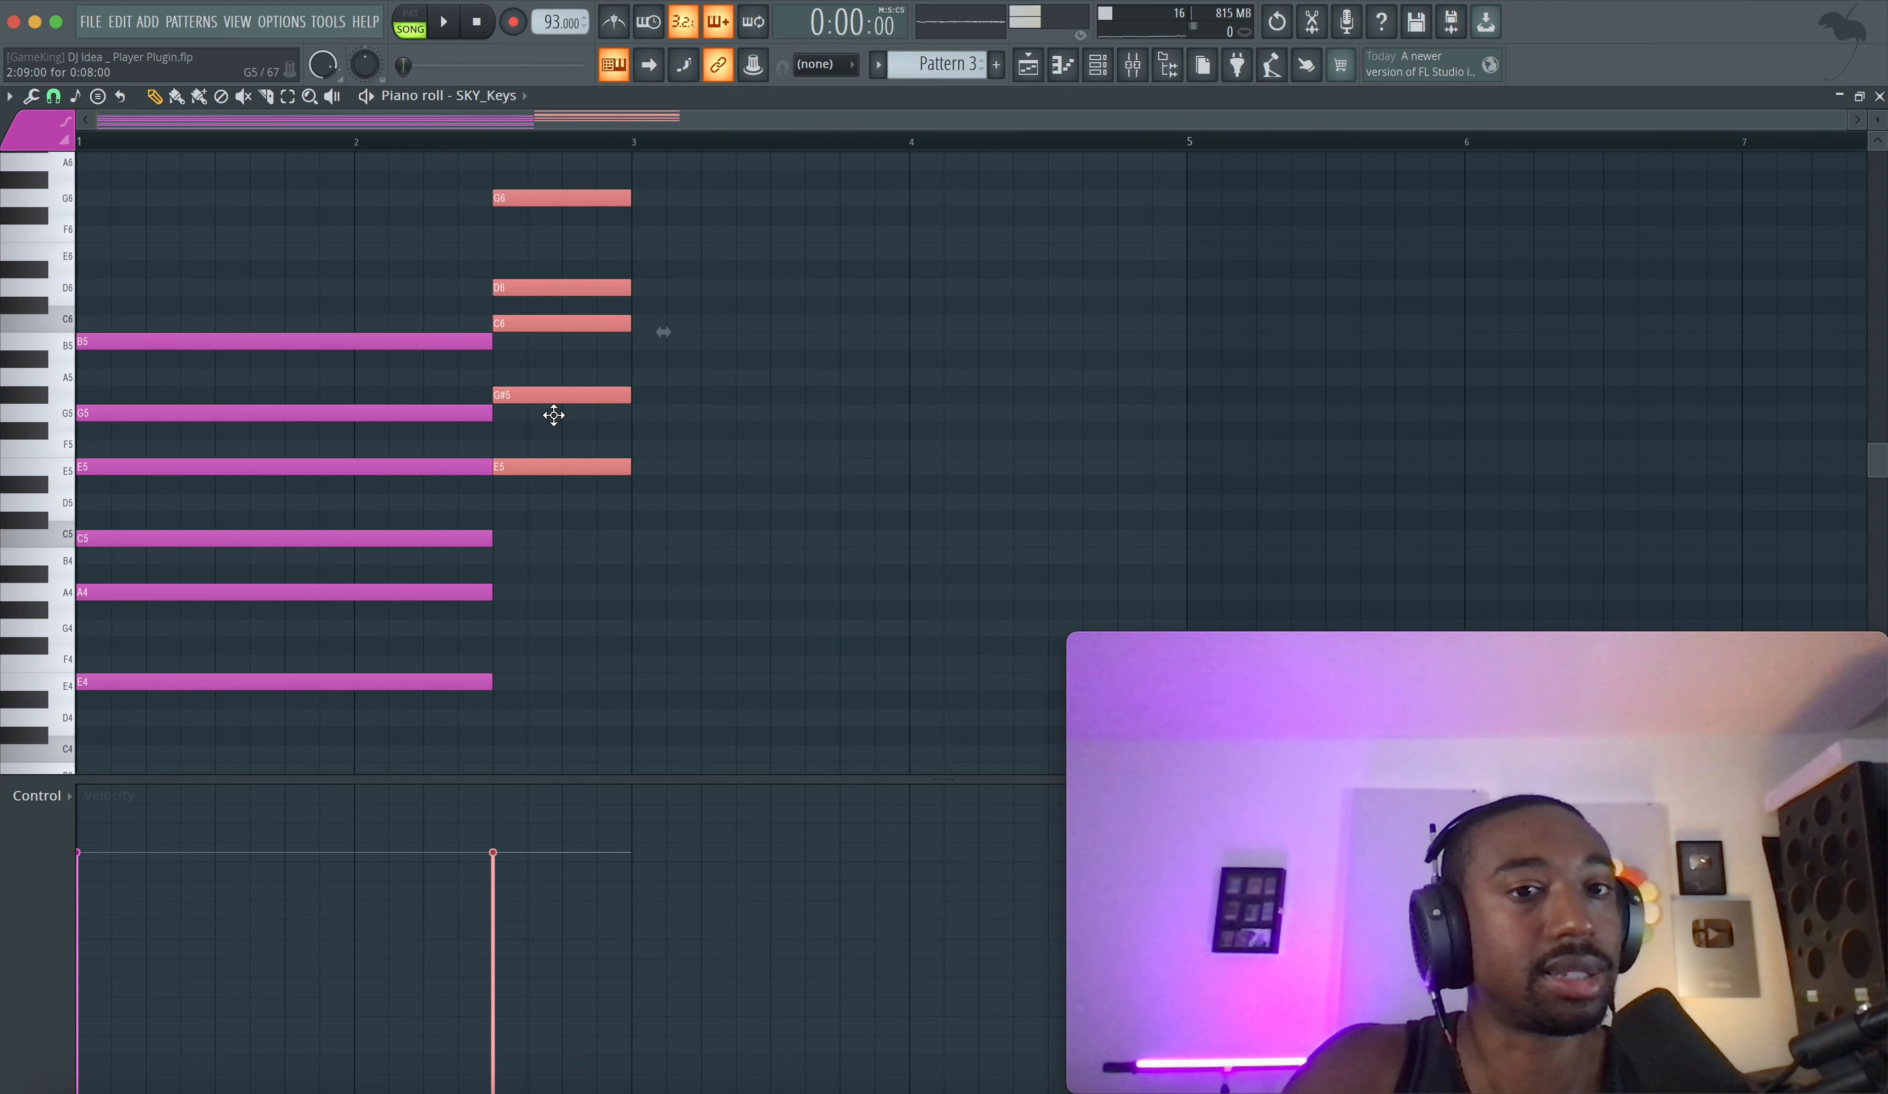
- Transpose the second chord down six semitones to an A#4 root and play it back
key("shift+Down")
key("shift+Down")
key("shift+Down")
key("shift+Down")
key("shift+Down")
key("shift+Down")
key("space")
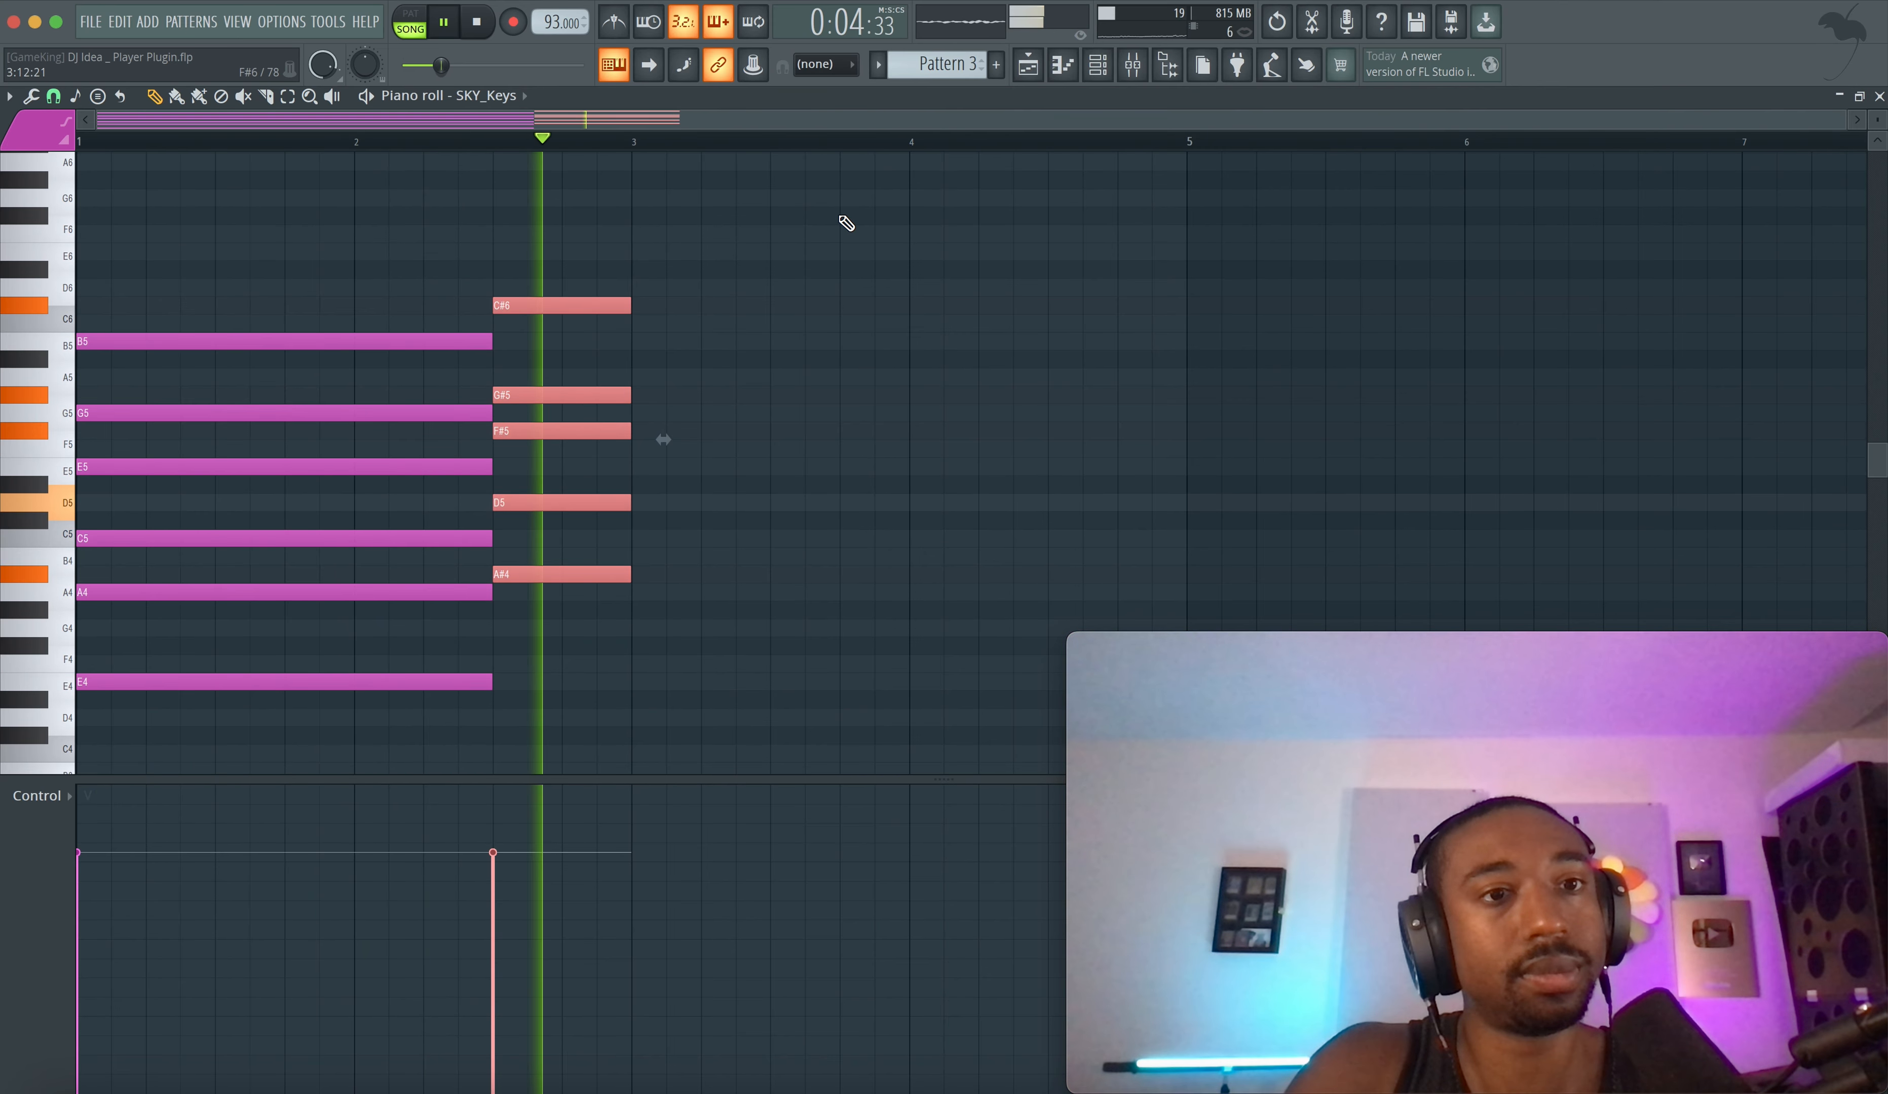
- Transpose the second chord back up six semitones to its E5 root and play back the progression
key("shift+Up")
key("shift+Up")
key("shift+Up")
key("shift+Up")
key("shift+Up")
key("shift+Up")
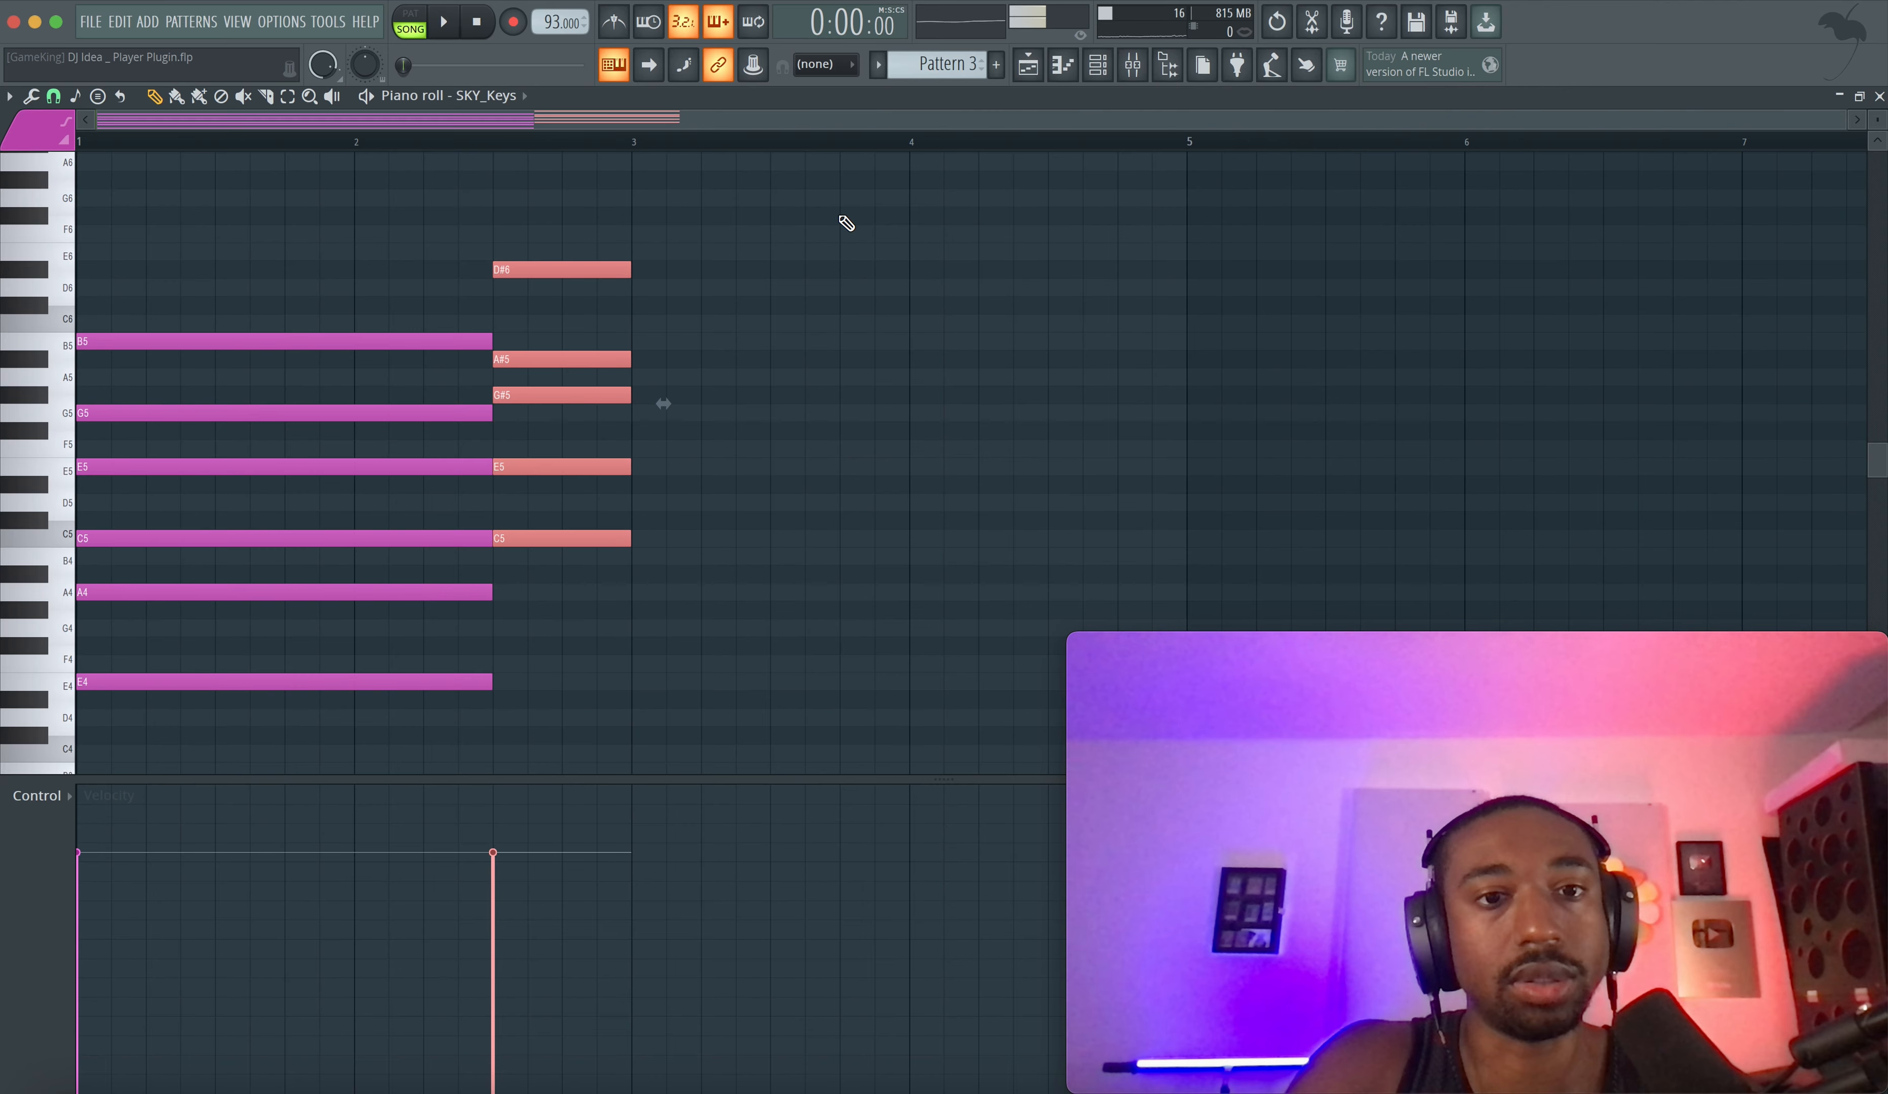
key("space")
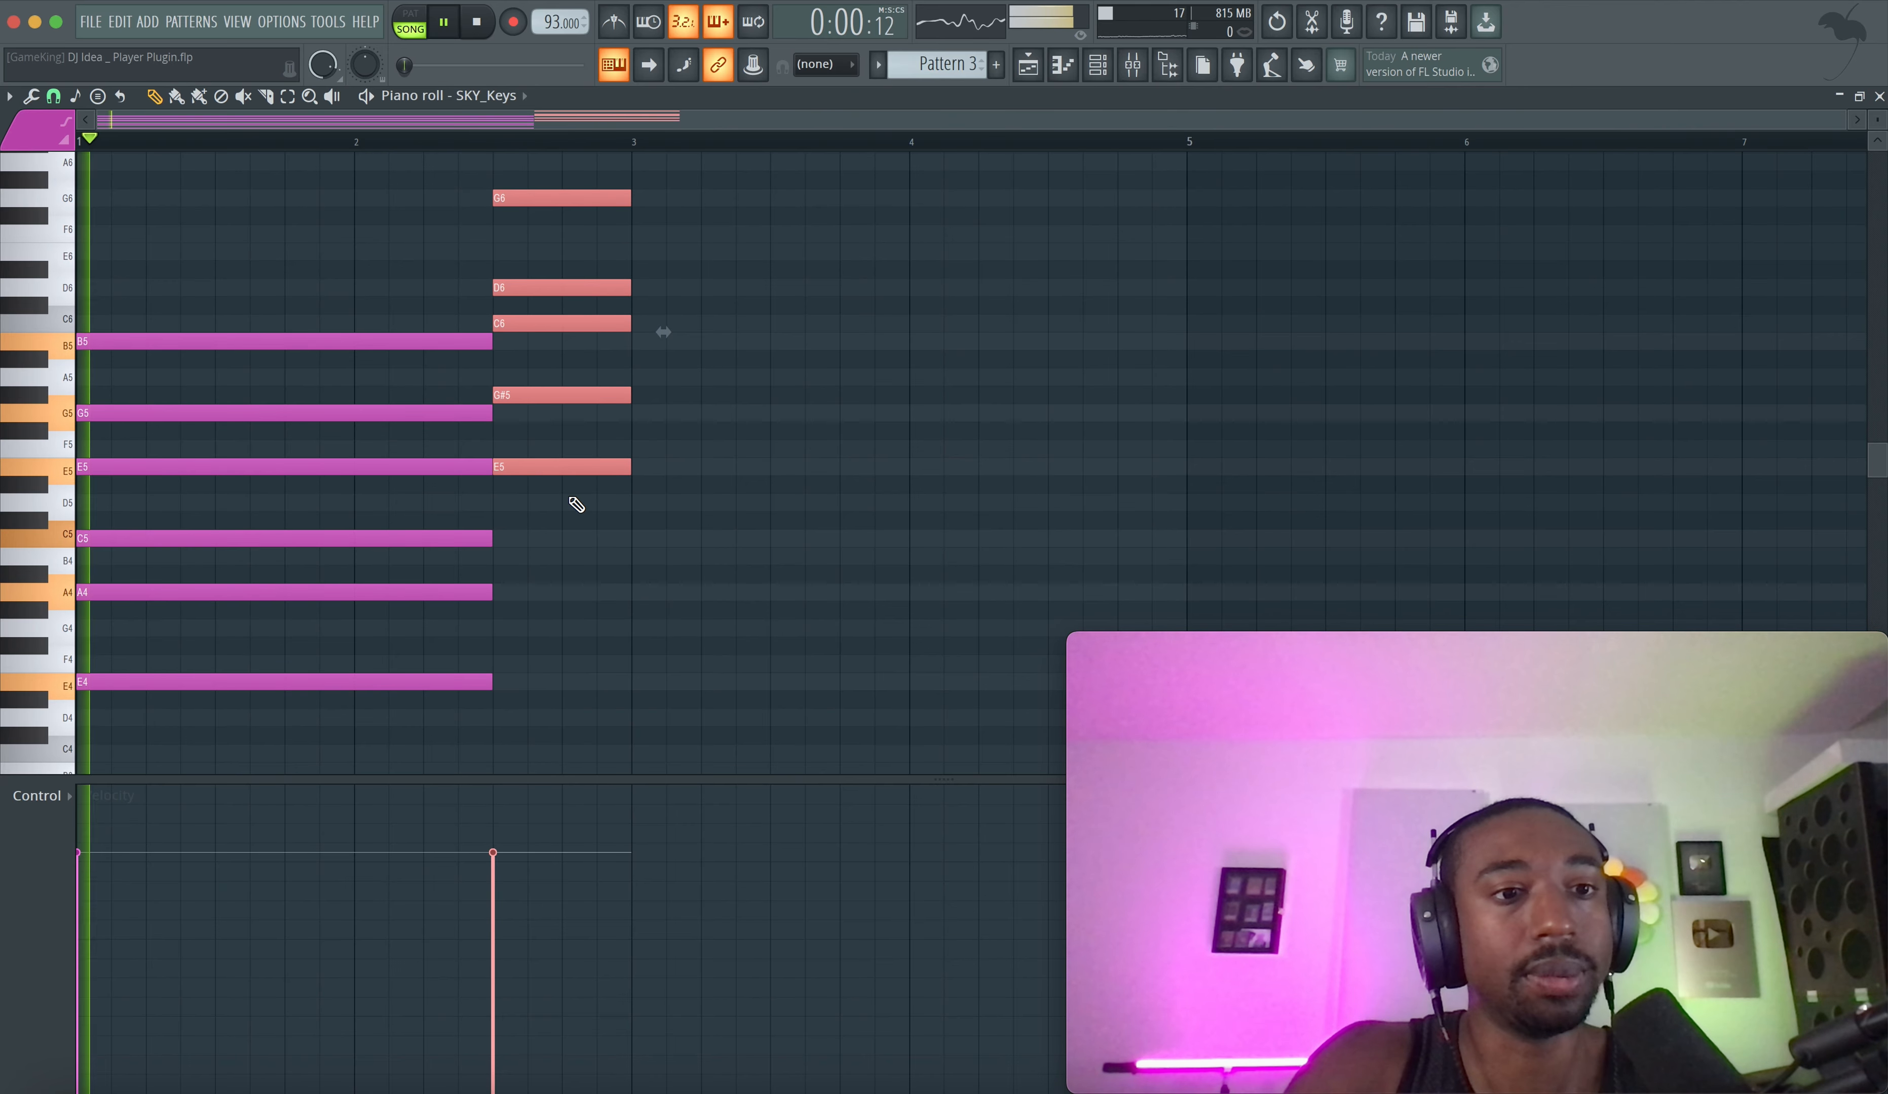
- Try the second chord's top three notes, C6, D6 and G6, one octave lower and restore them
left_click(646, 484)
scroll(646, 468, "up", 2)
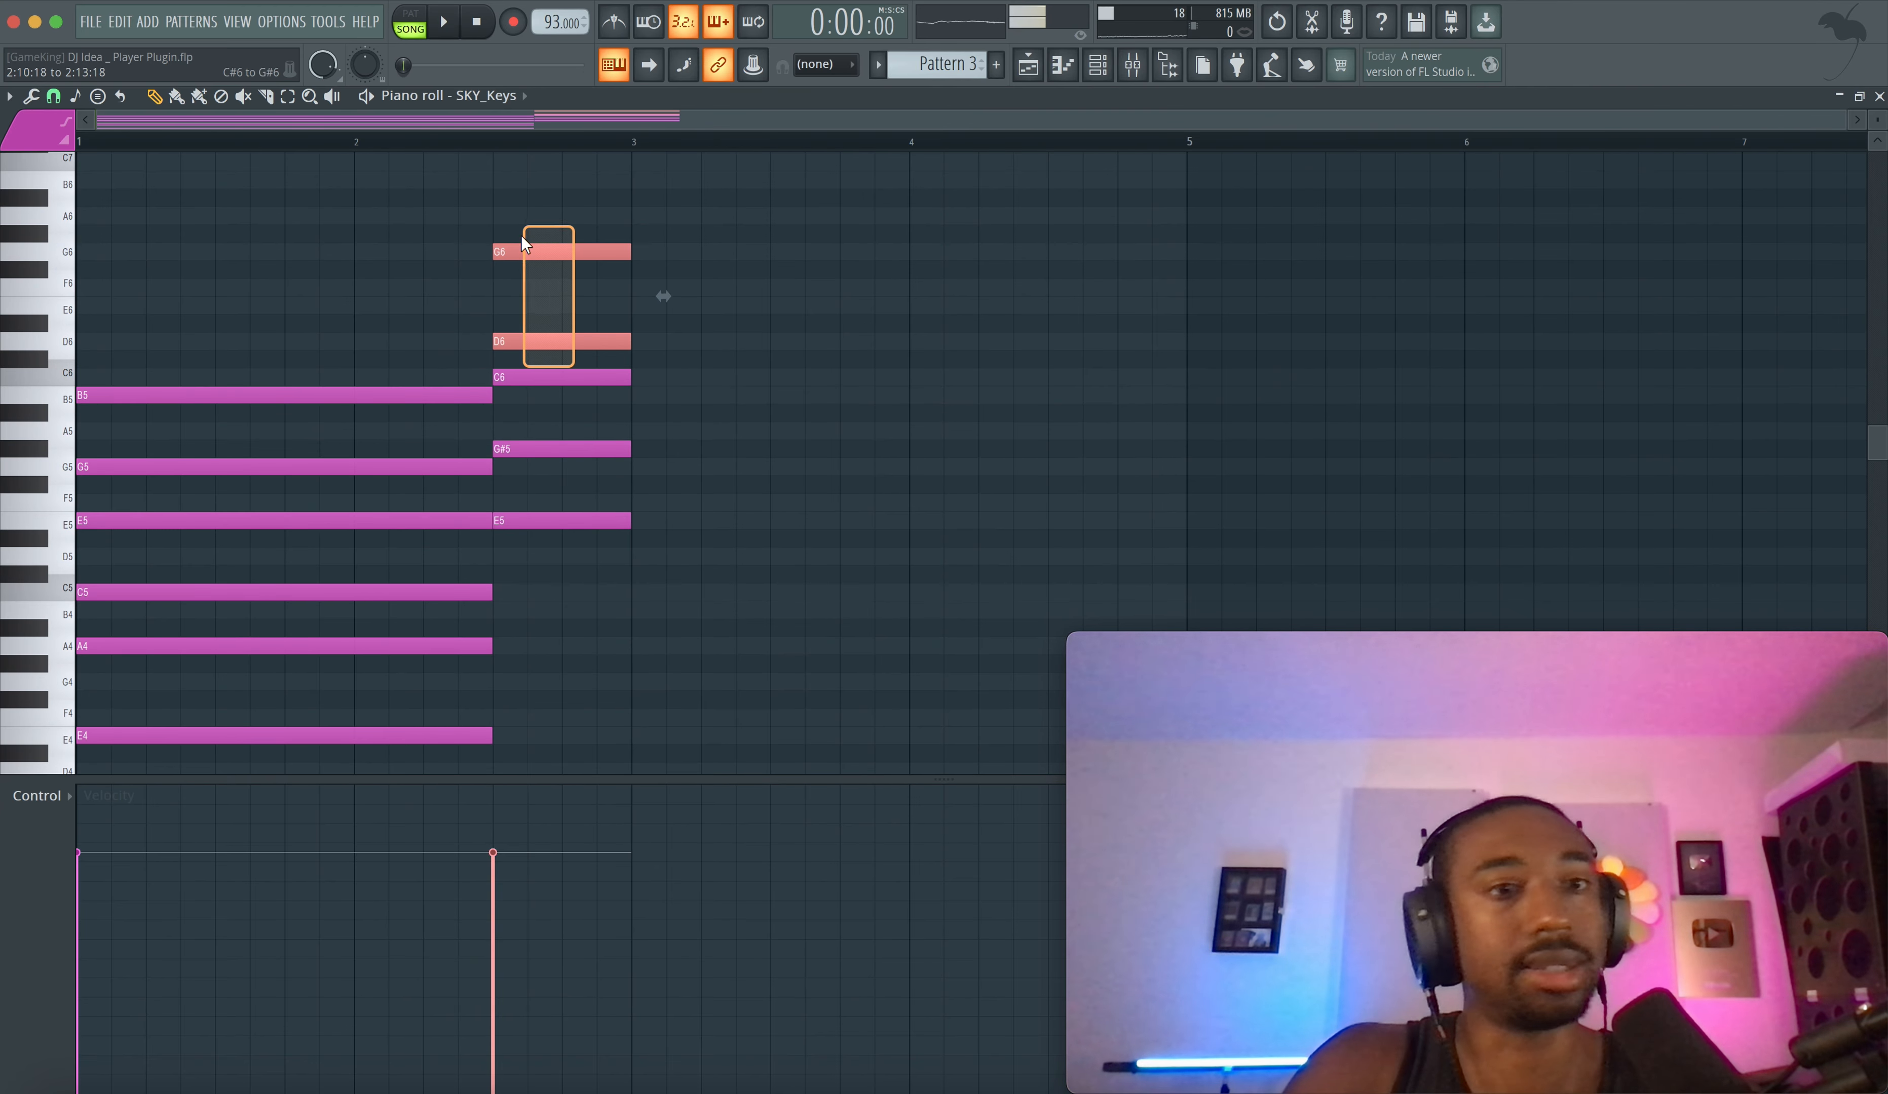
left_click_drag(272, 389, 547, 398)
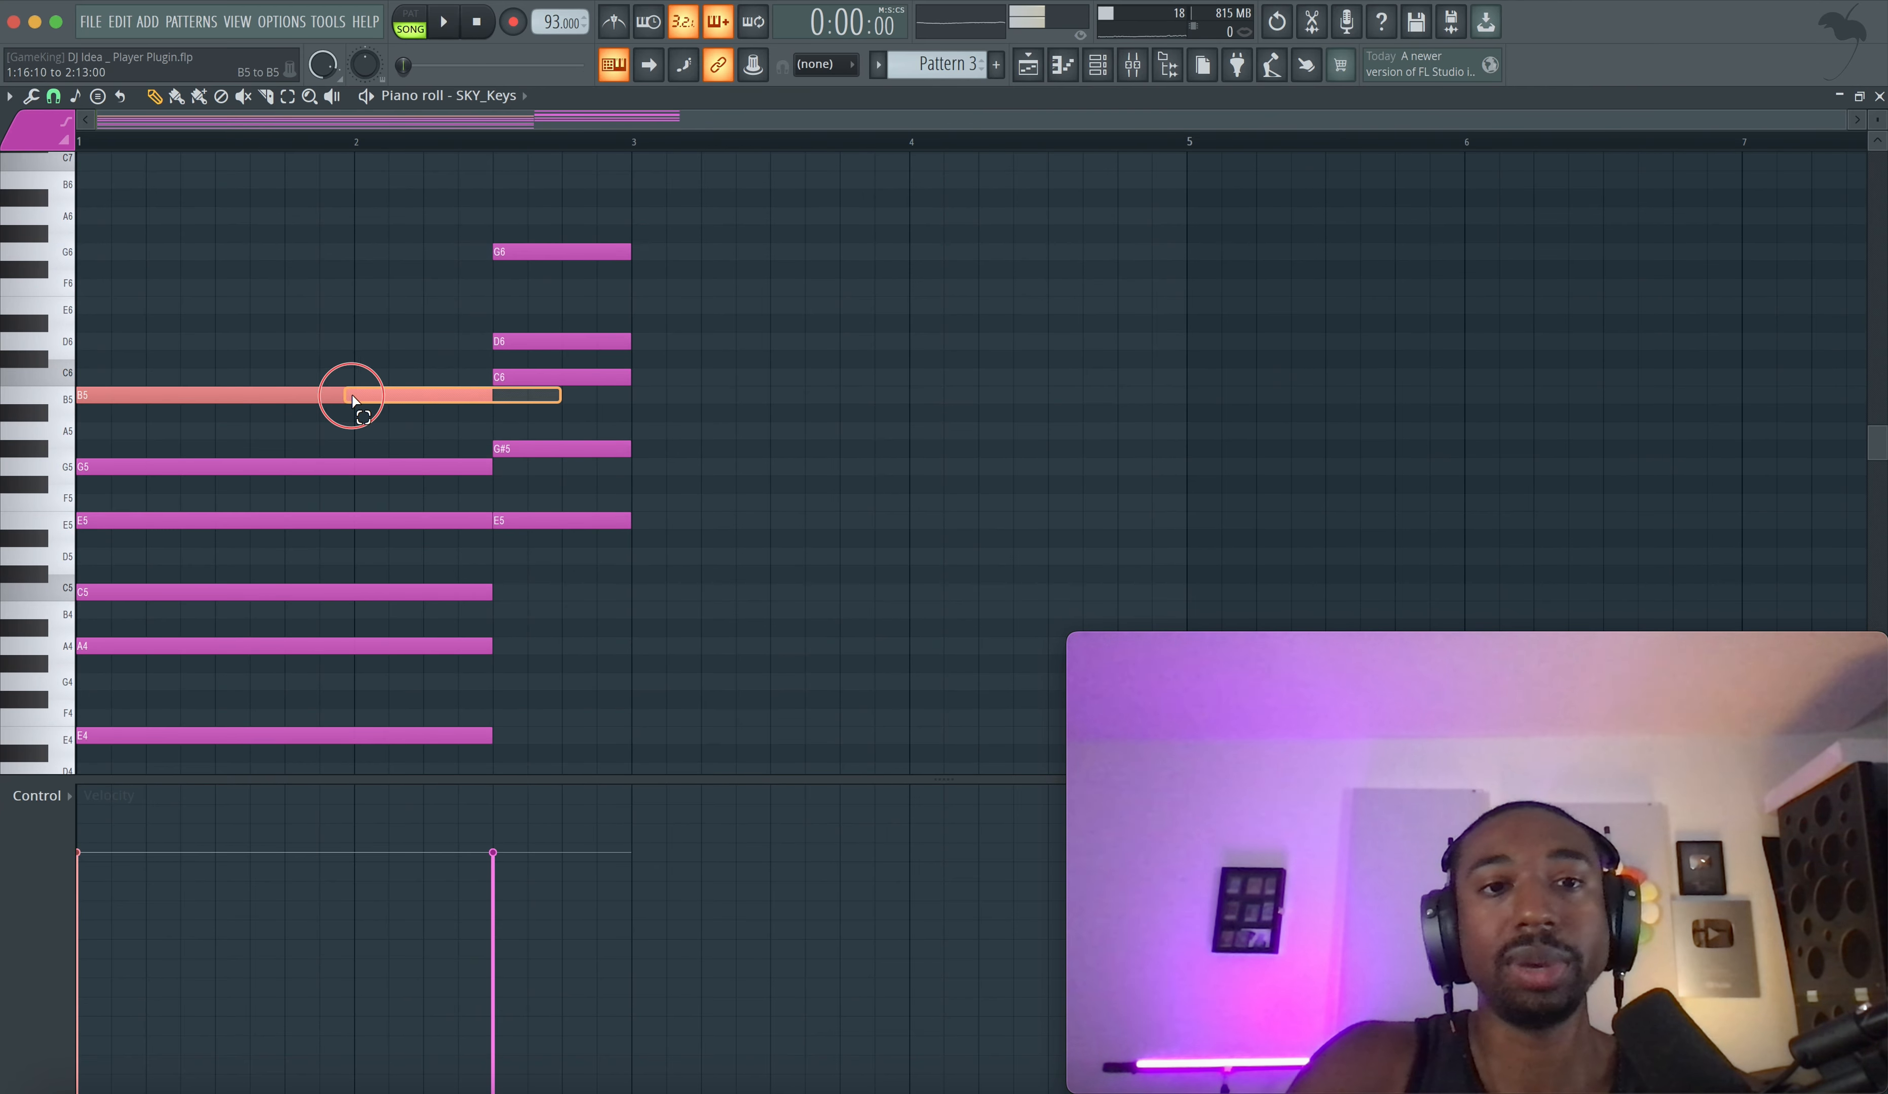
left_click_drag(541, 402, 534, 184)
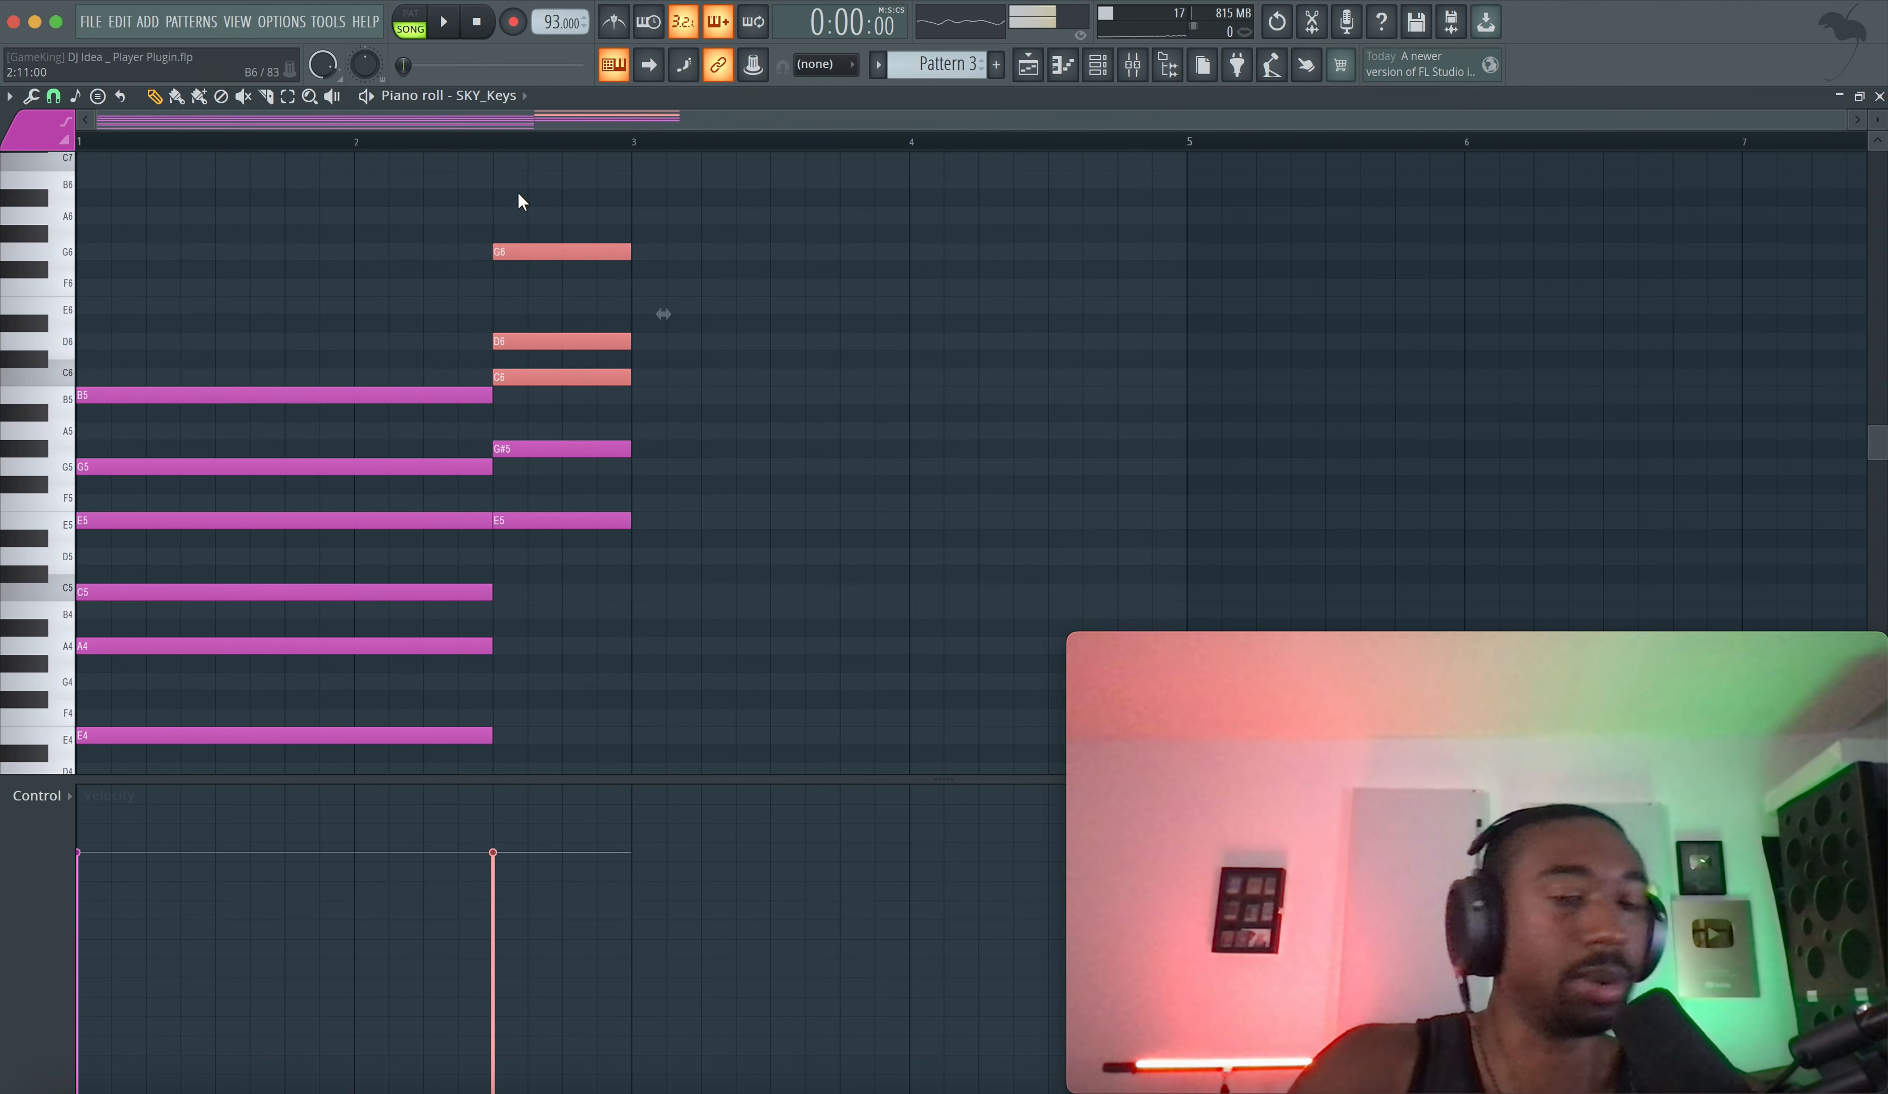
key("ctrl+Down")
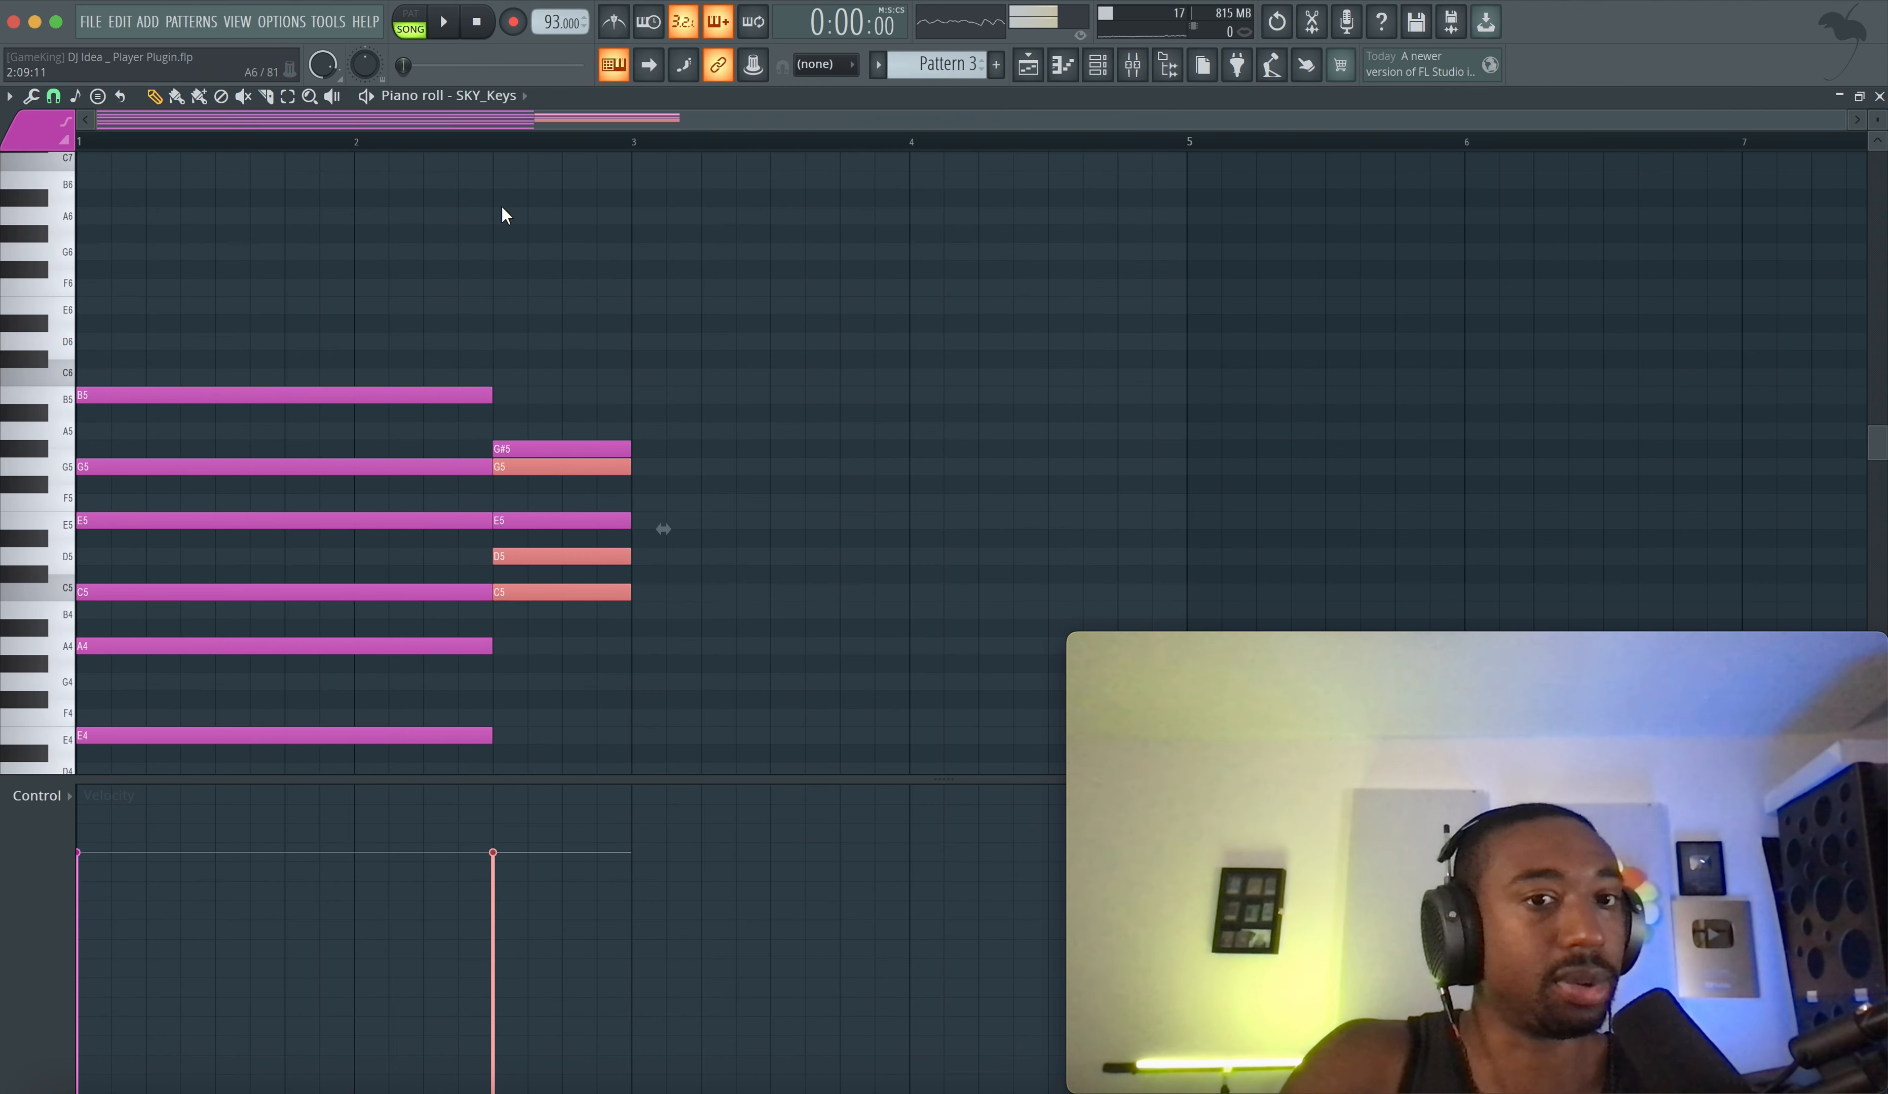
key("ctrl+Up")
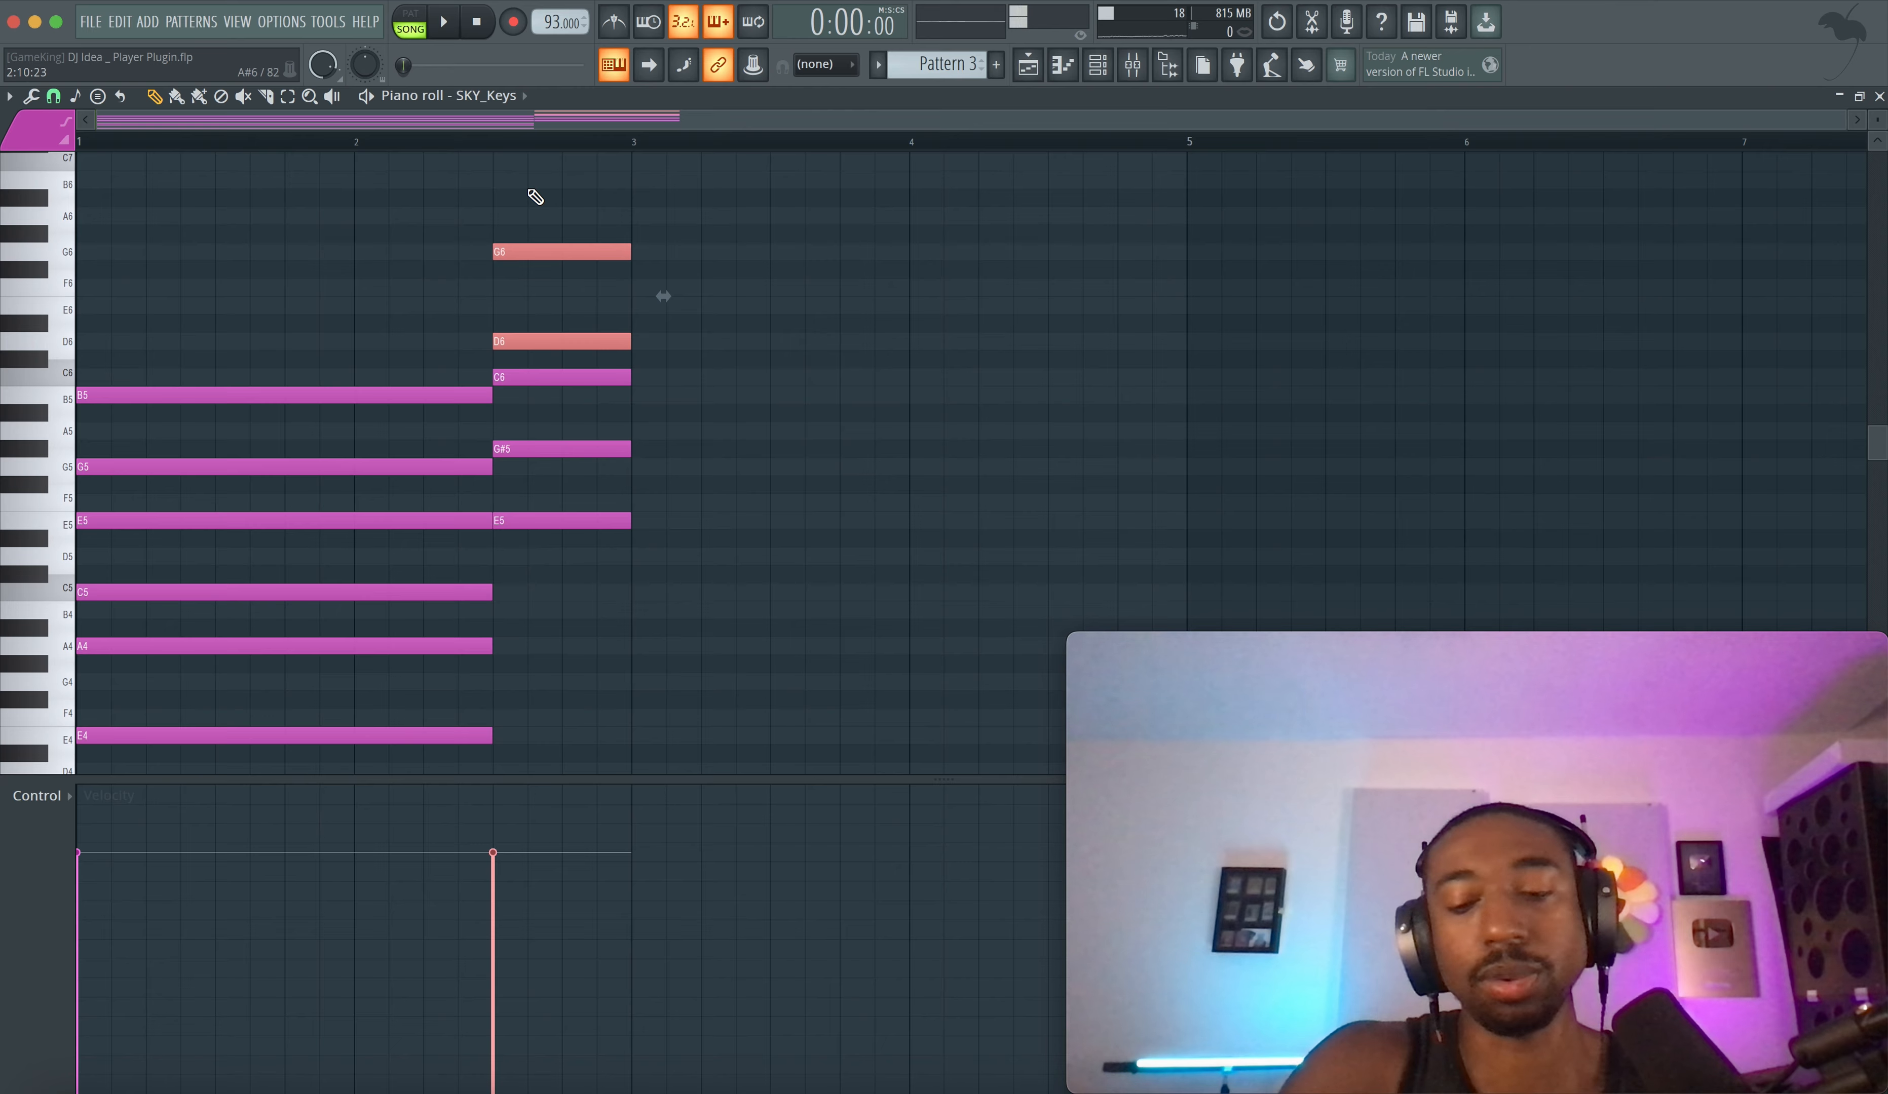
- Lower the second chord's D6 and G6 one octave to D5 and G5, play back the new voicing, and clear the selection
key("ctrl+Down")
key("space")
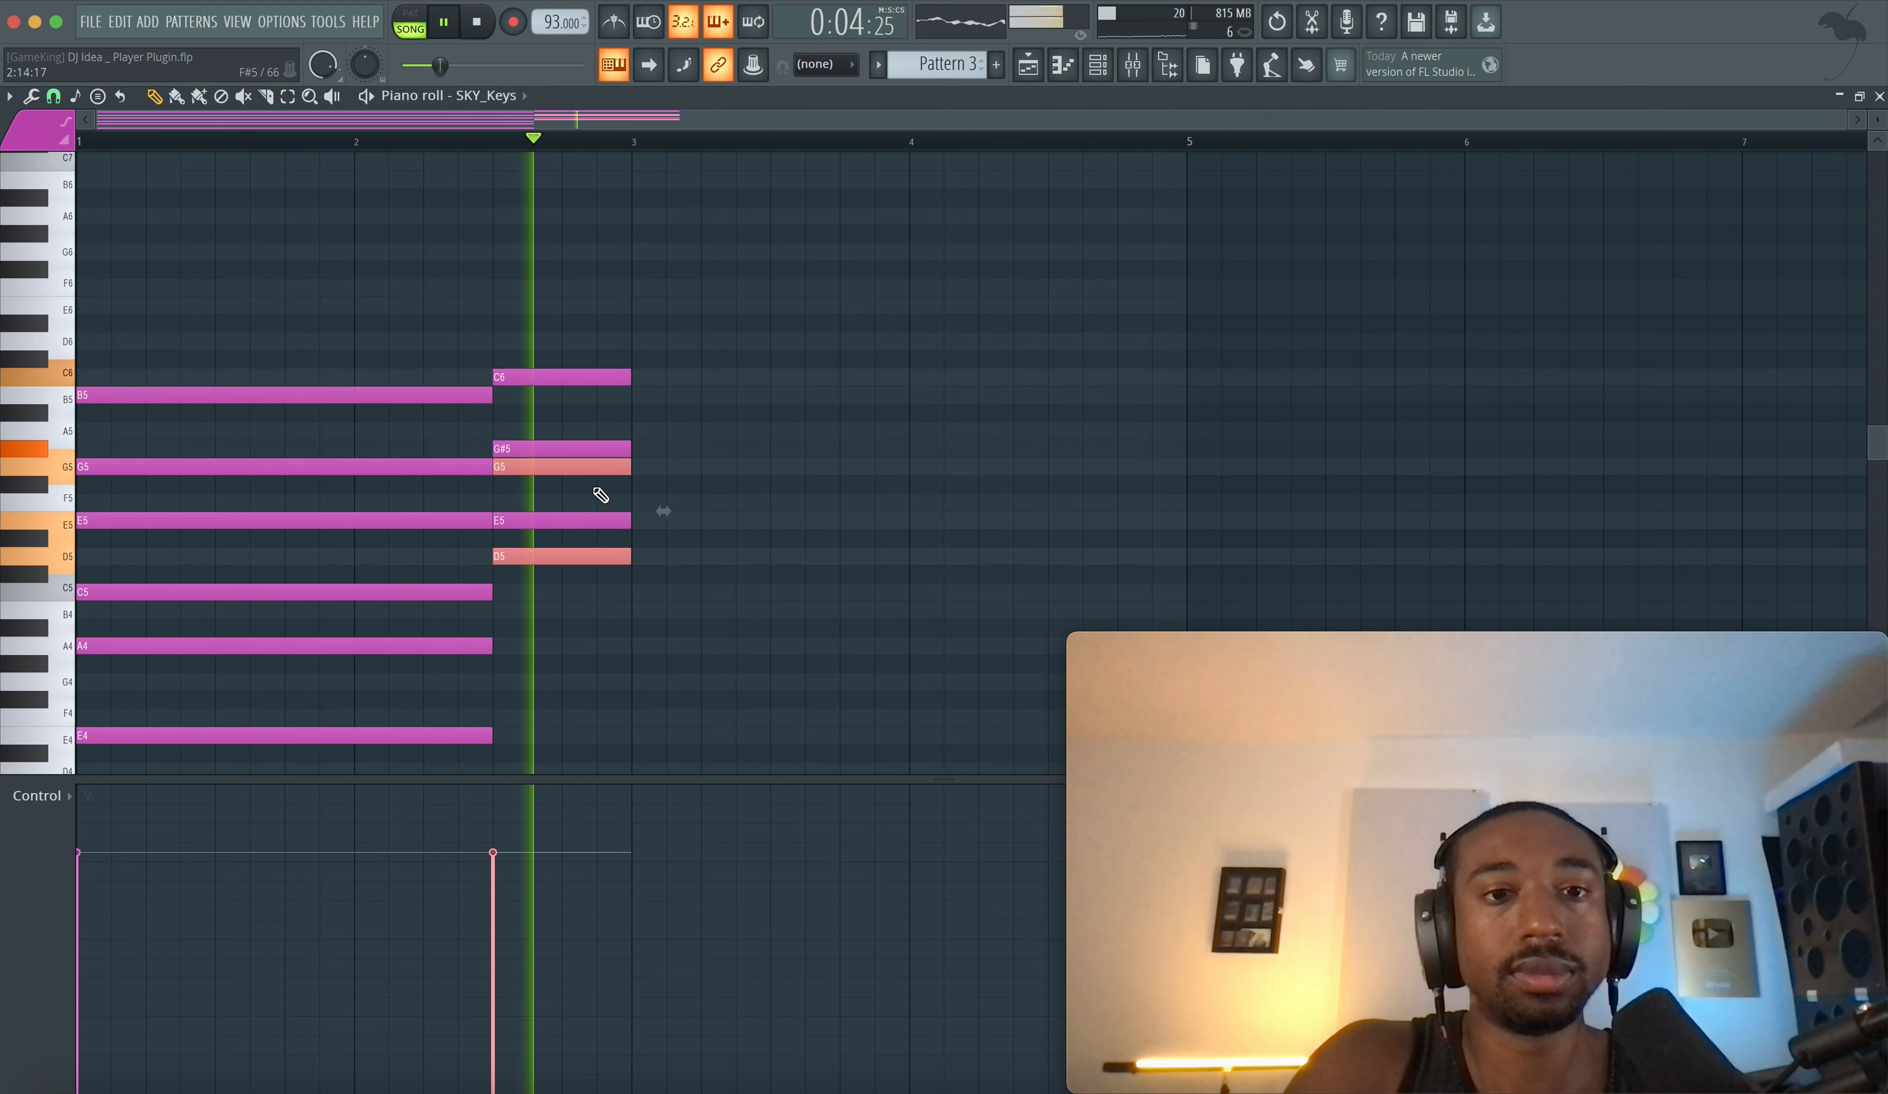
key("space")
scroll(617, 488, "down", 2)
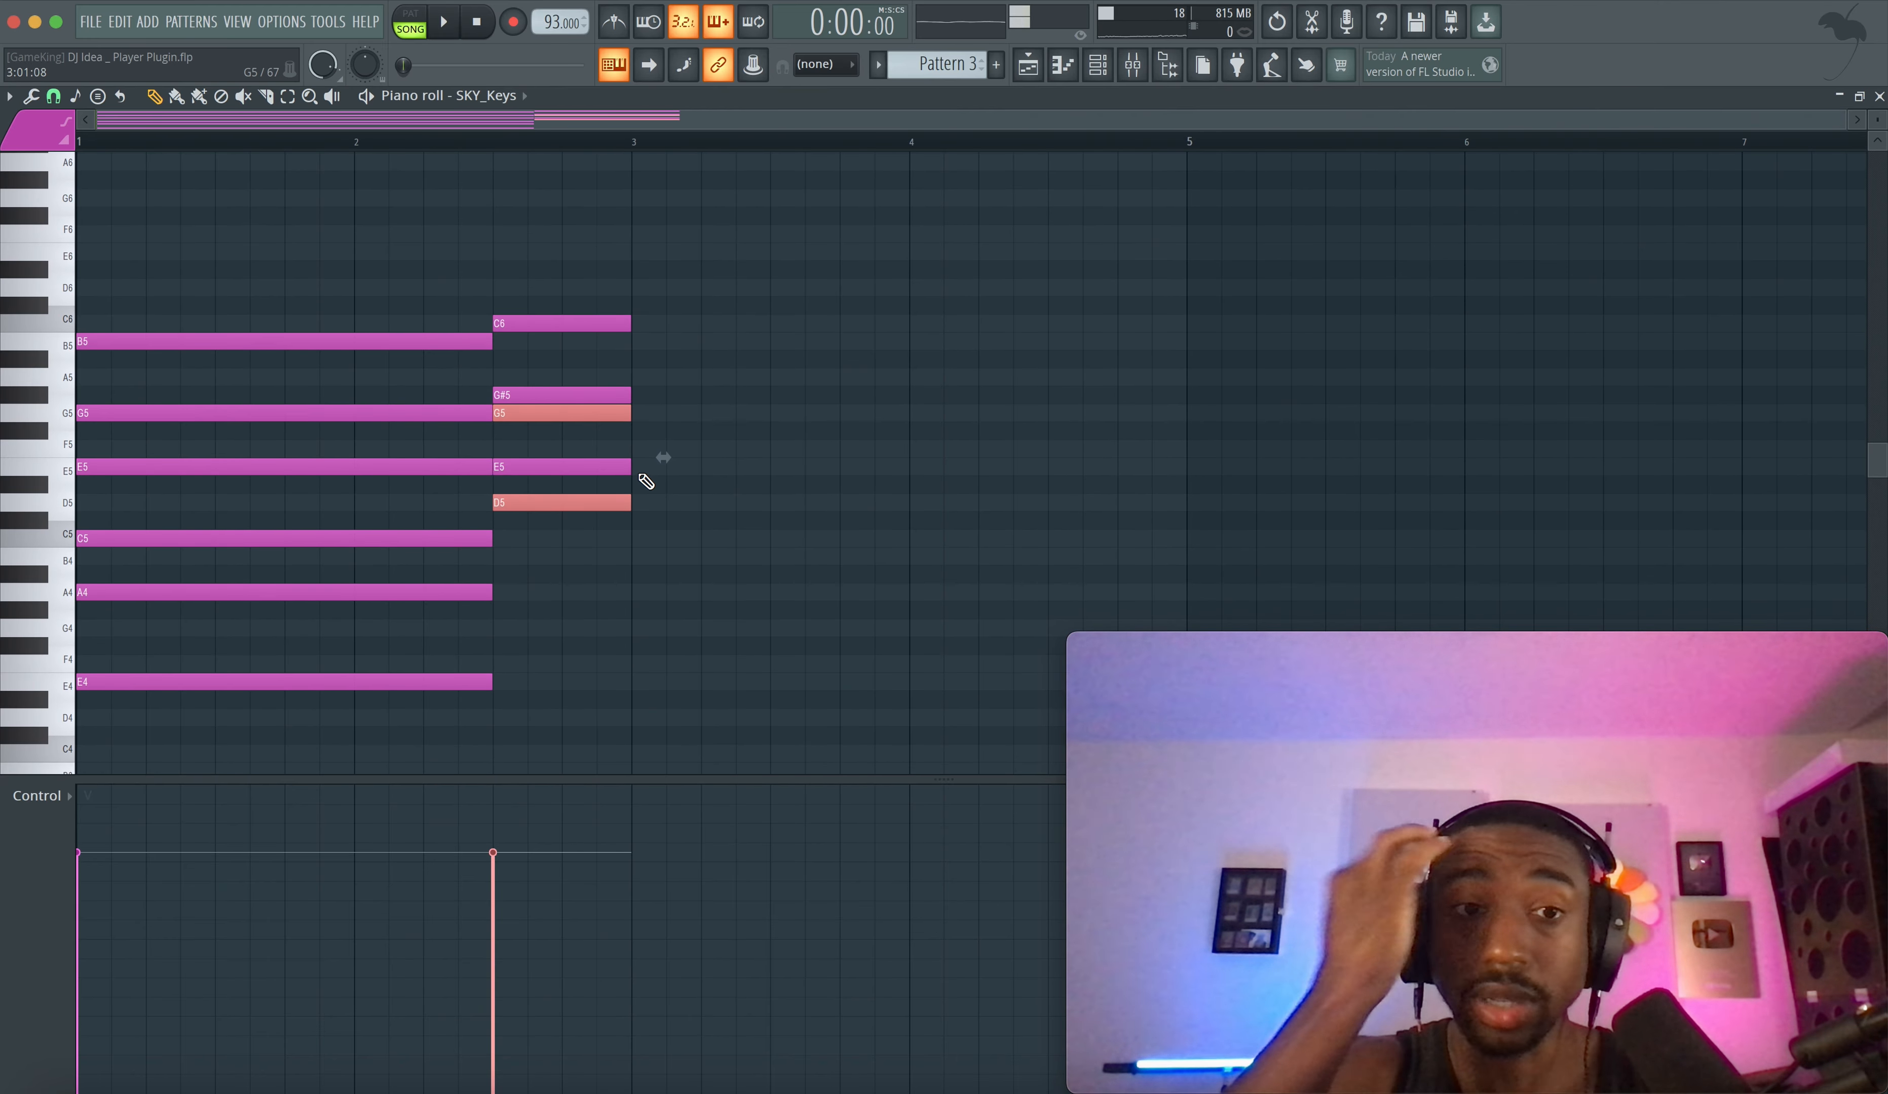
key("space")
scroll(616, 538, "down", 2)
key("space")
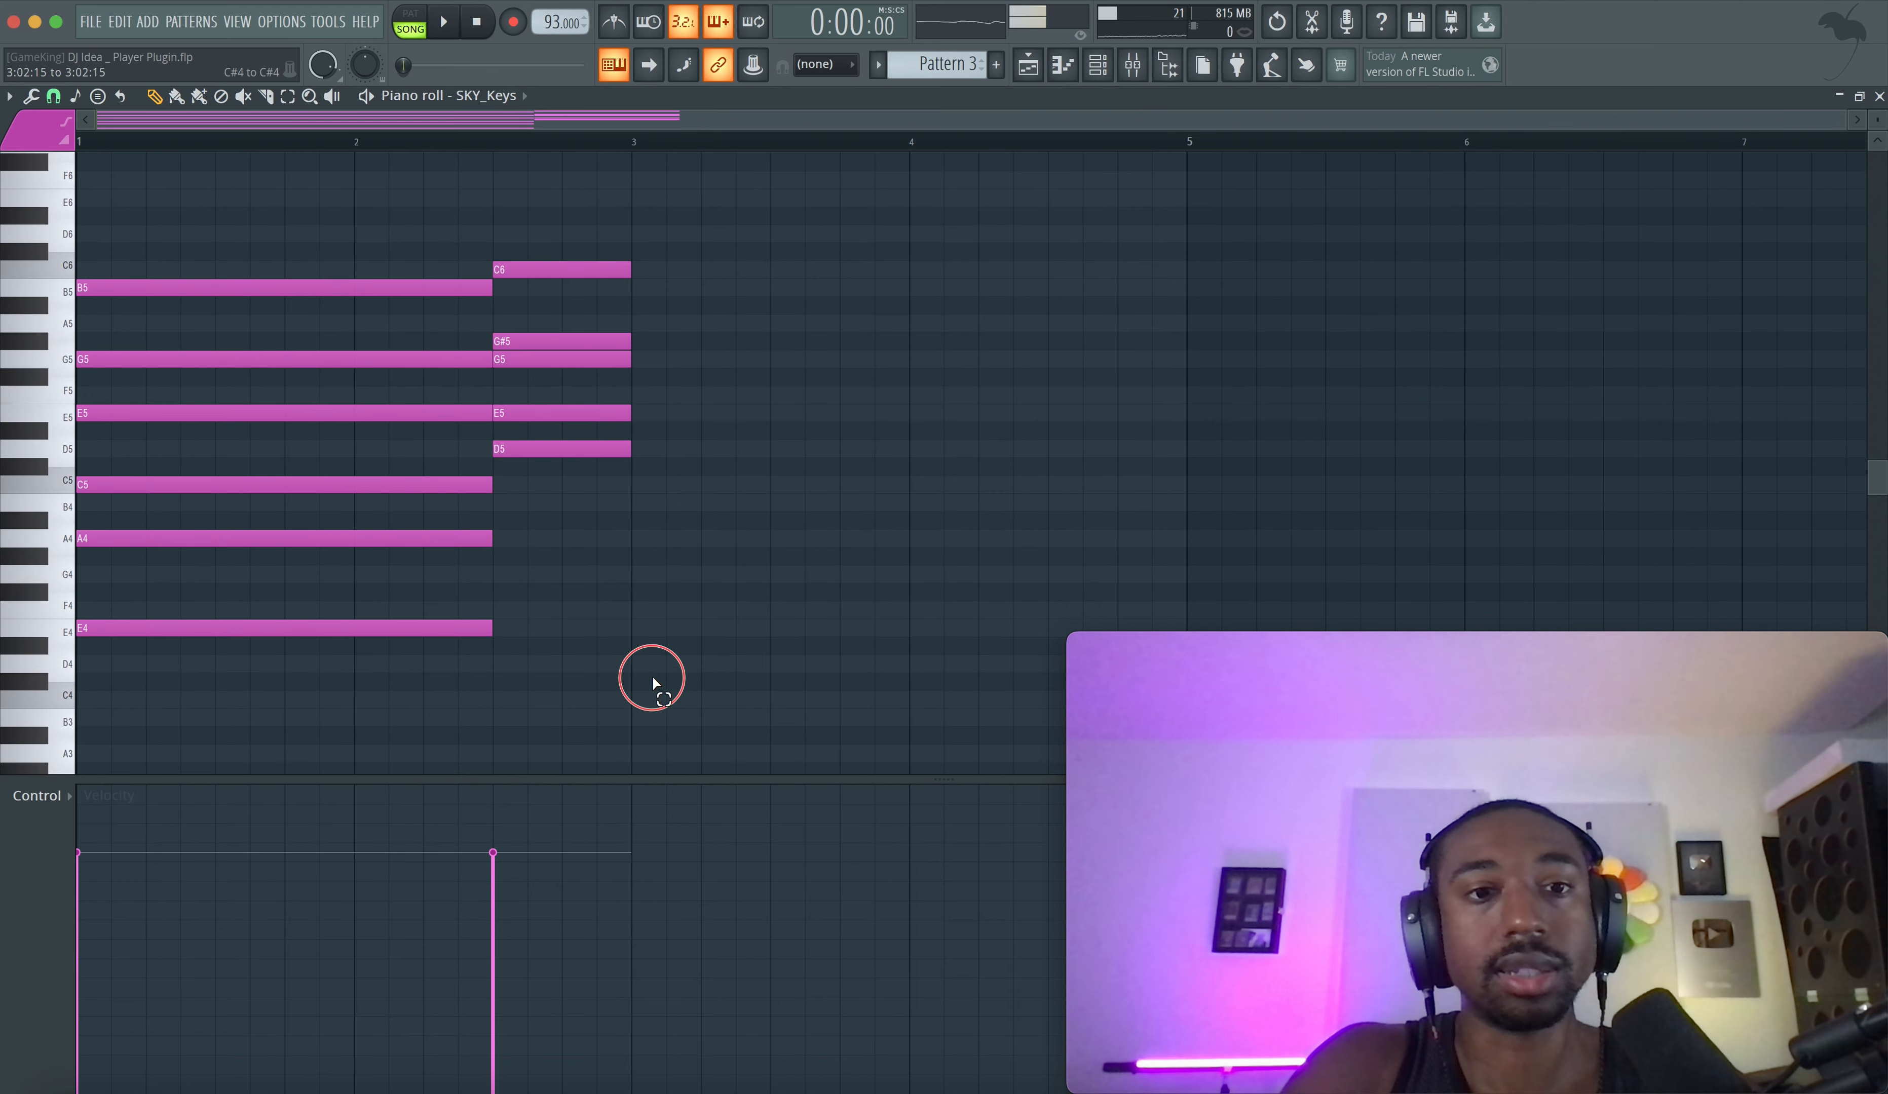
- Duplicate the two-chord progression from bars 1 and 2 into bars 3 and 4, and save the project
left_click_drag(652, 678, 99, 218)
scroll(143, 421, "down", 10)
scroll(167, 485, "up", 10)
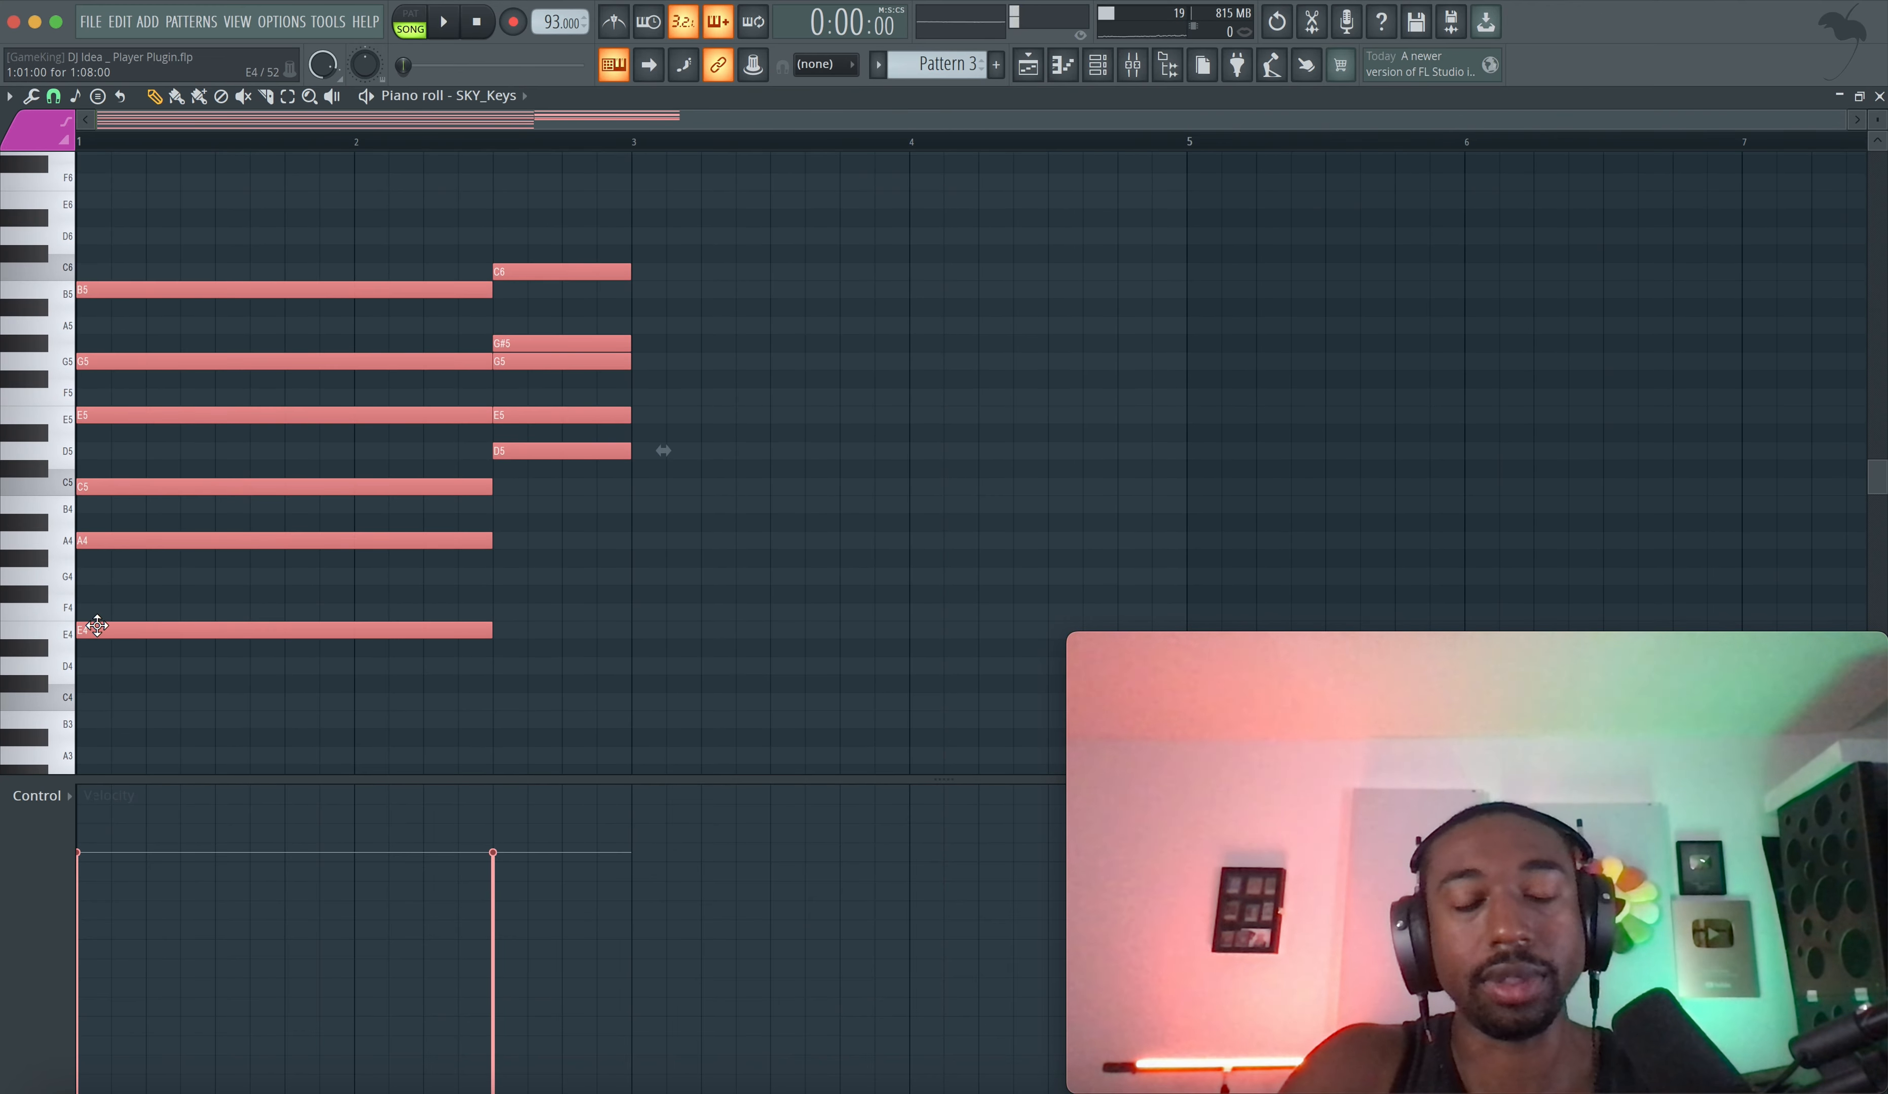
left_click_drag(96, 627, 652, 626)
left_click(683, 614)
key("ctrl+s")
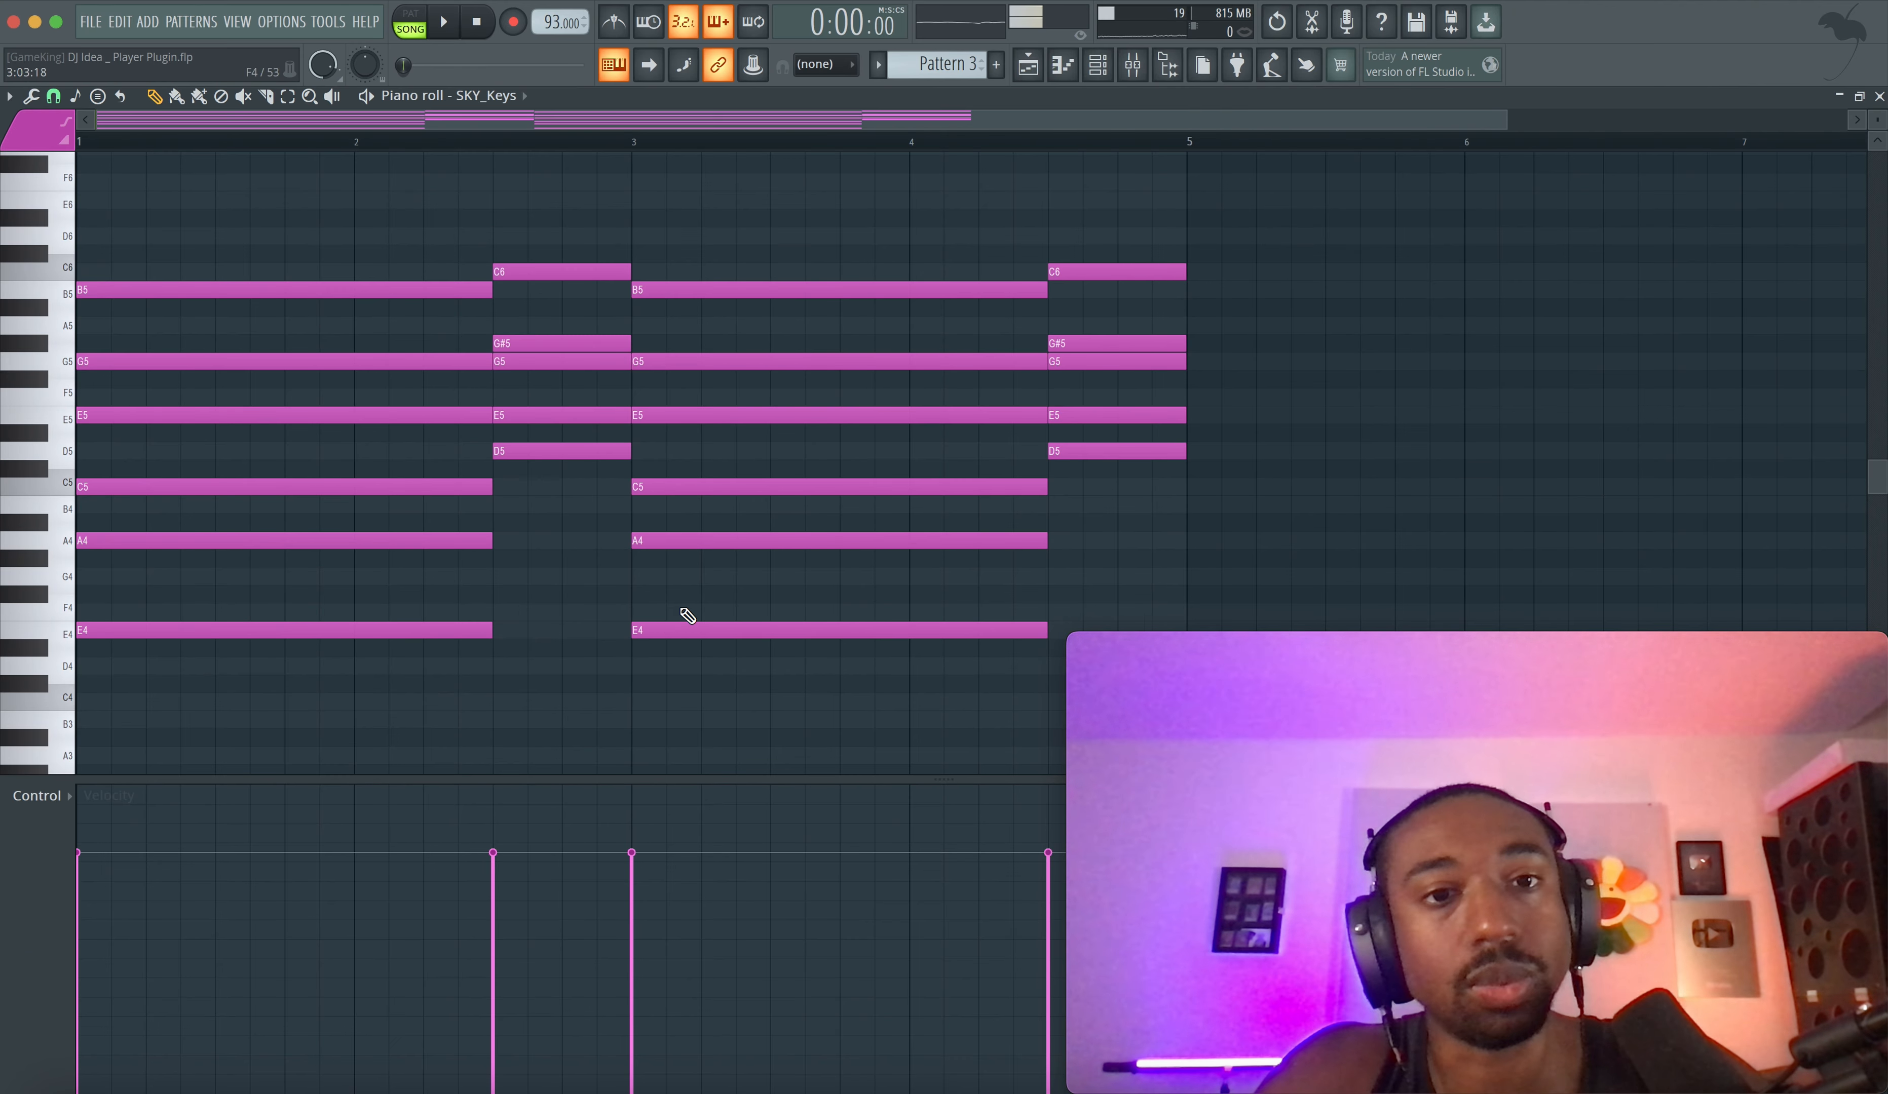
- Set the playback position to bar 3 and examine the notes of the repeated chords in bars 3 and 4
scroll(686, 614, "down", 2)
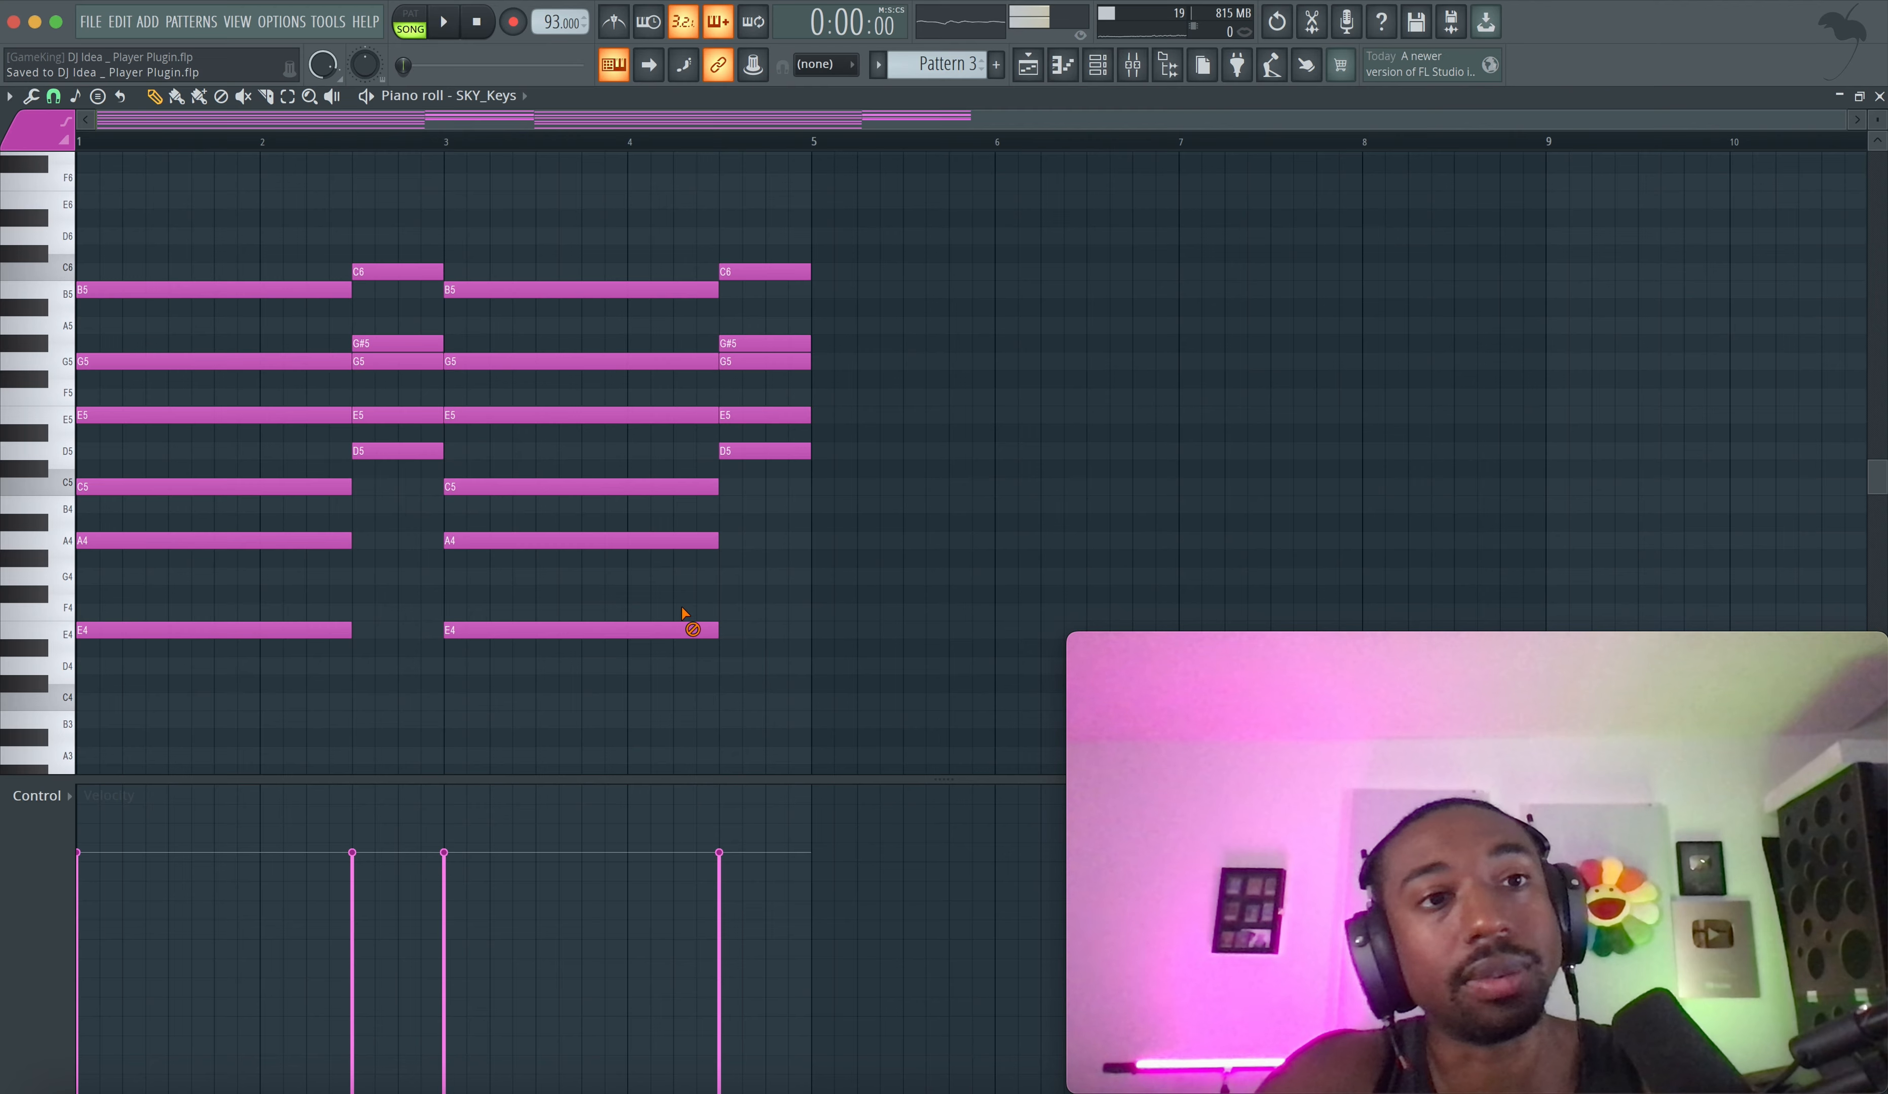
scroll(682, 607, "up", 1)
left_click_drag(654, 638, 504, 410)
left_click(387, 147)
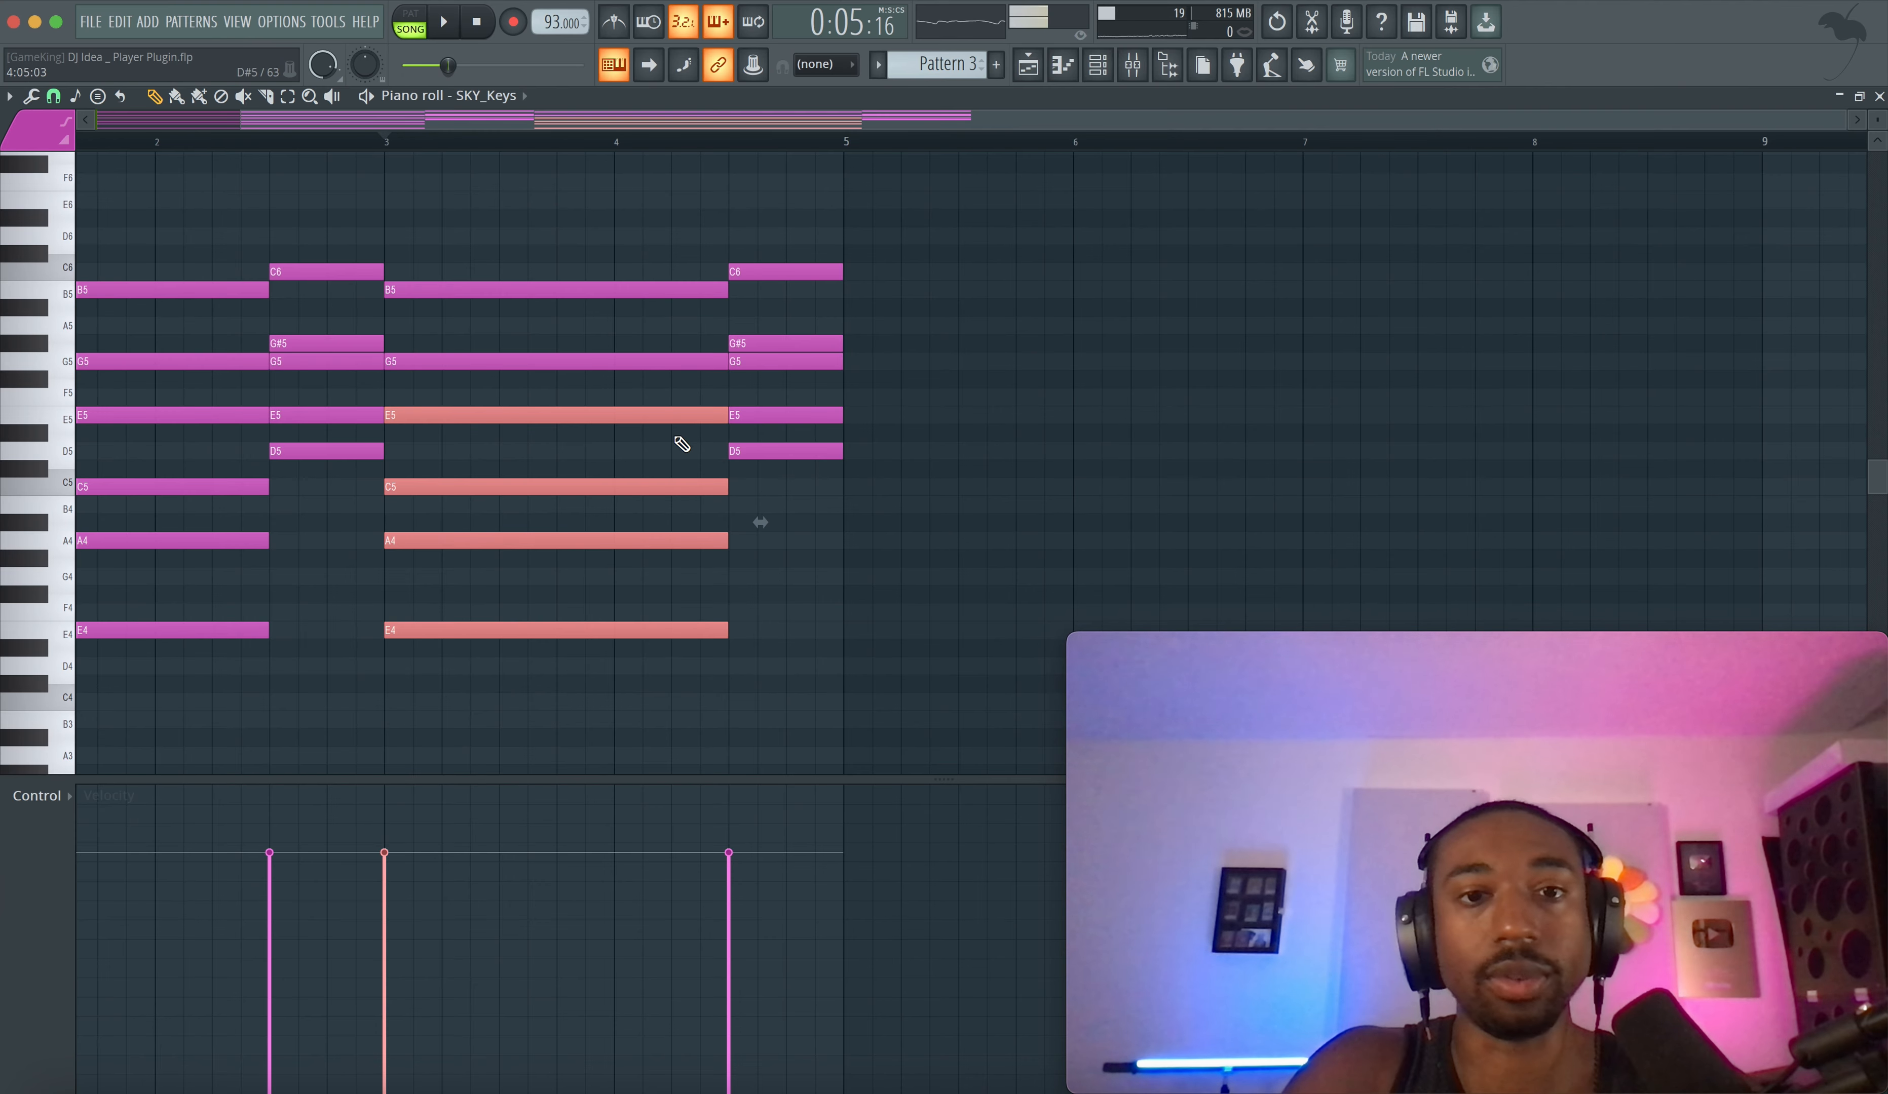
left_click_drag(819, 526, 794, 271)
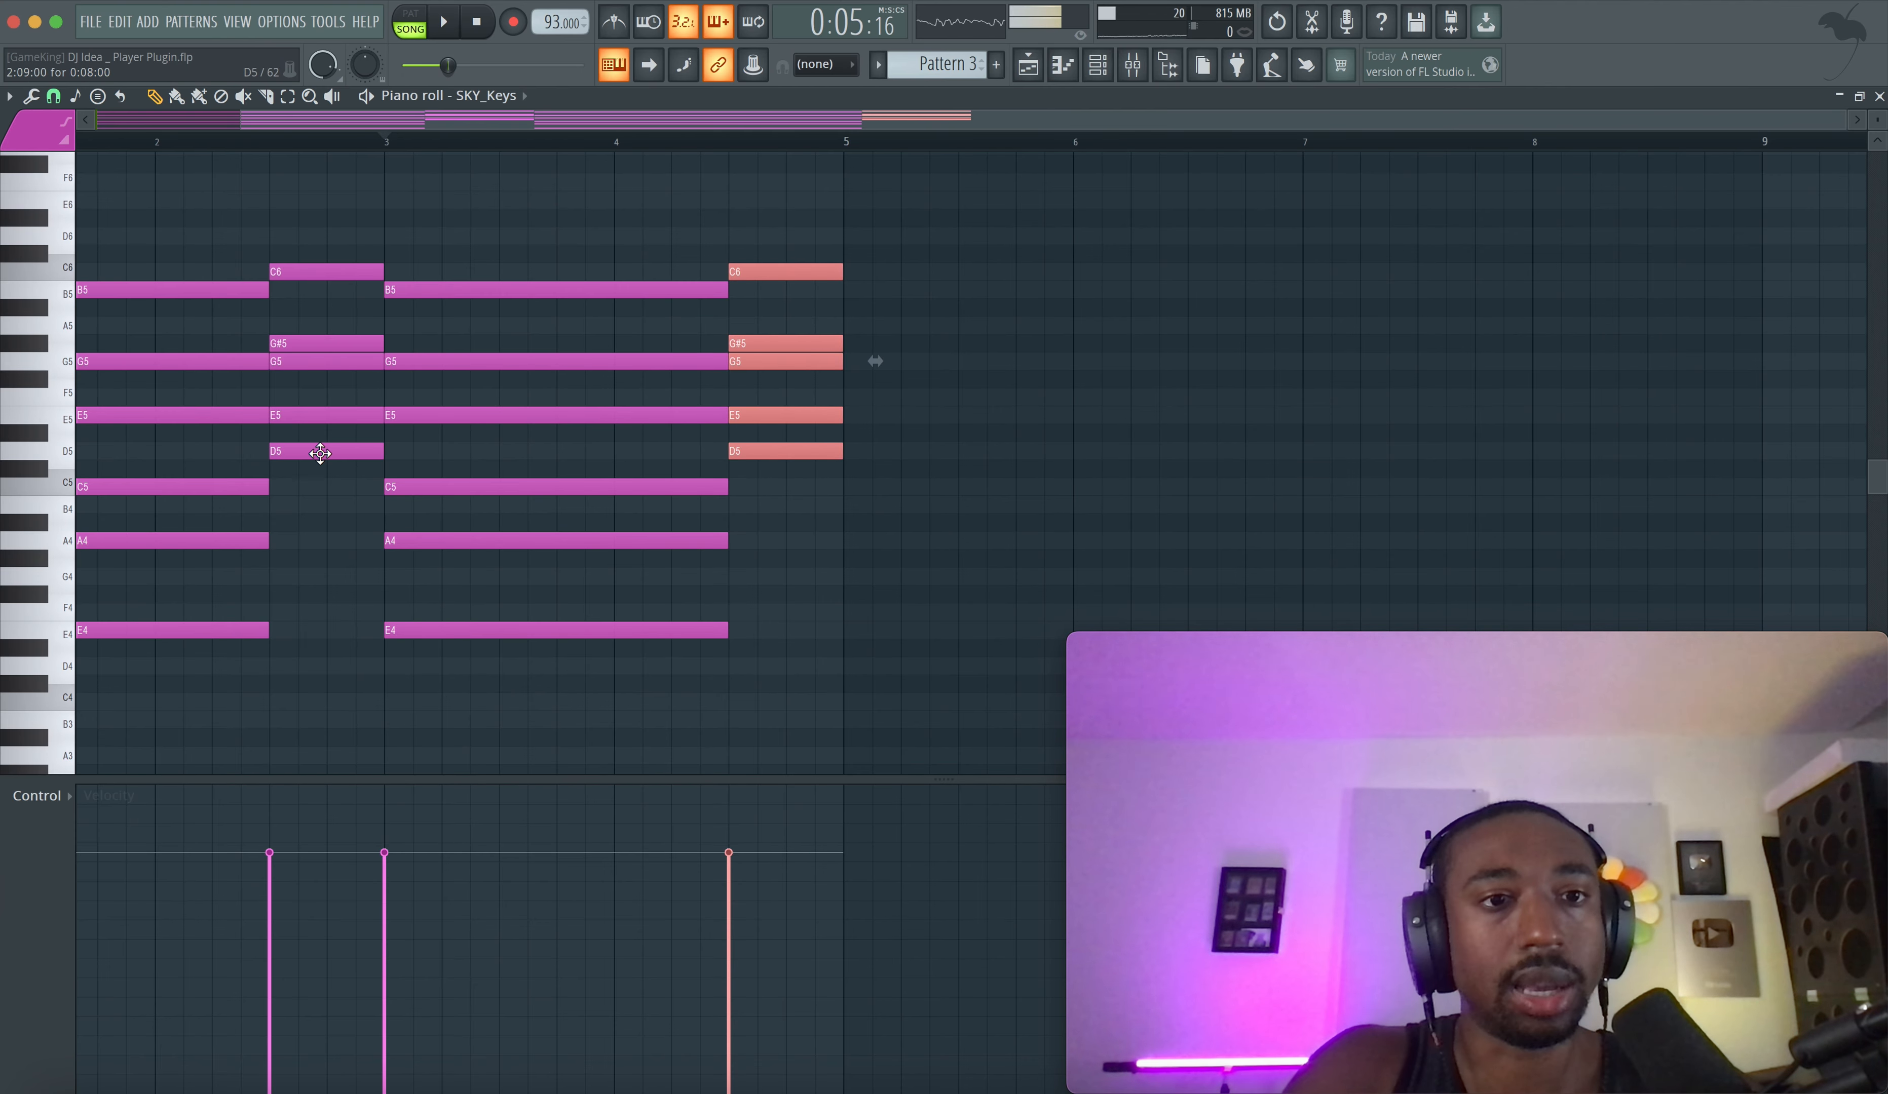
left_click_drag(786, 432, 807, 391)
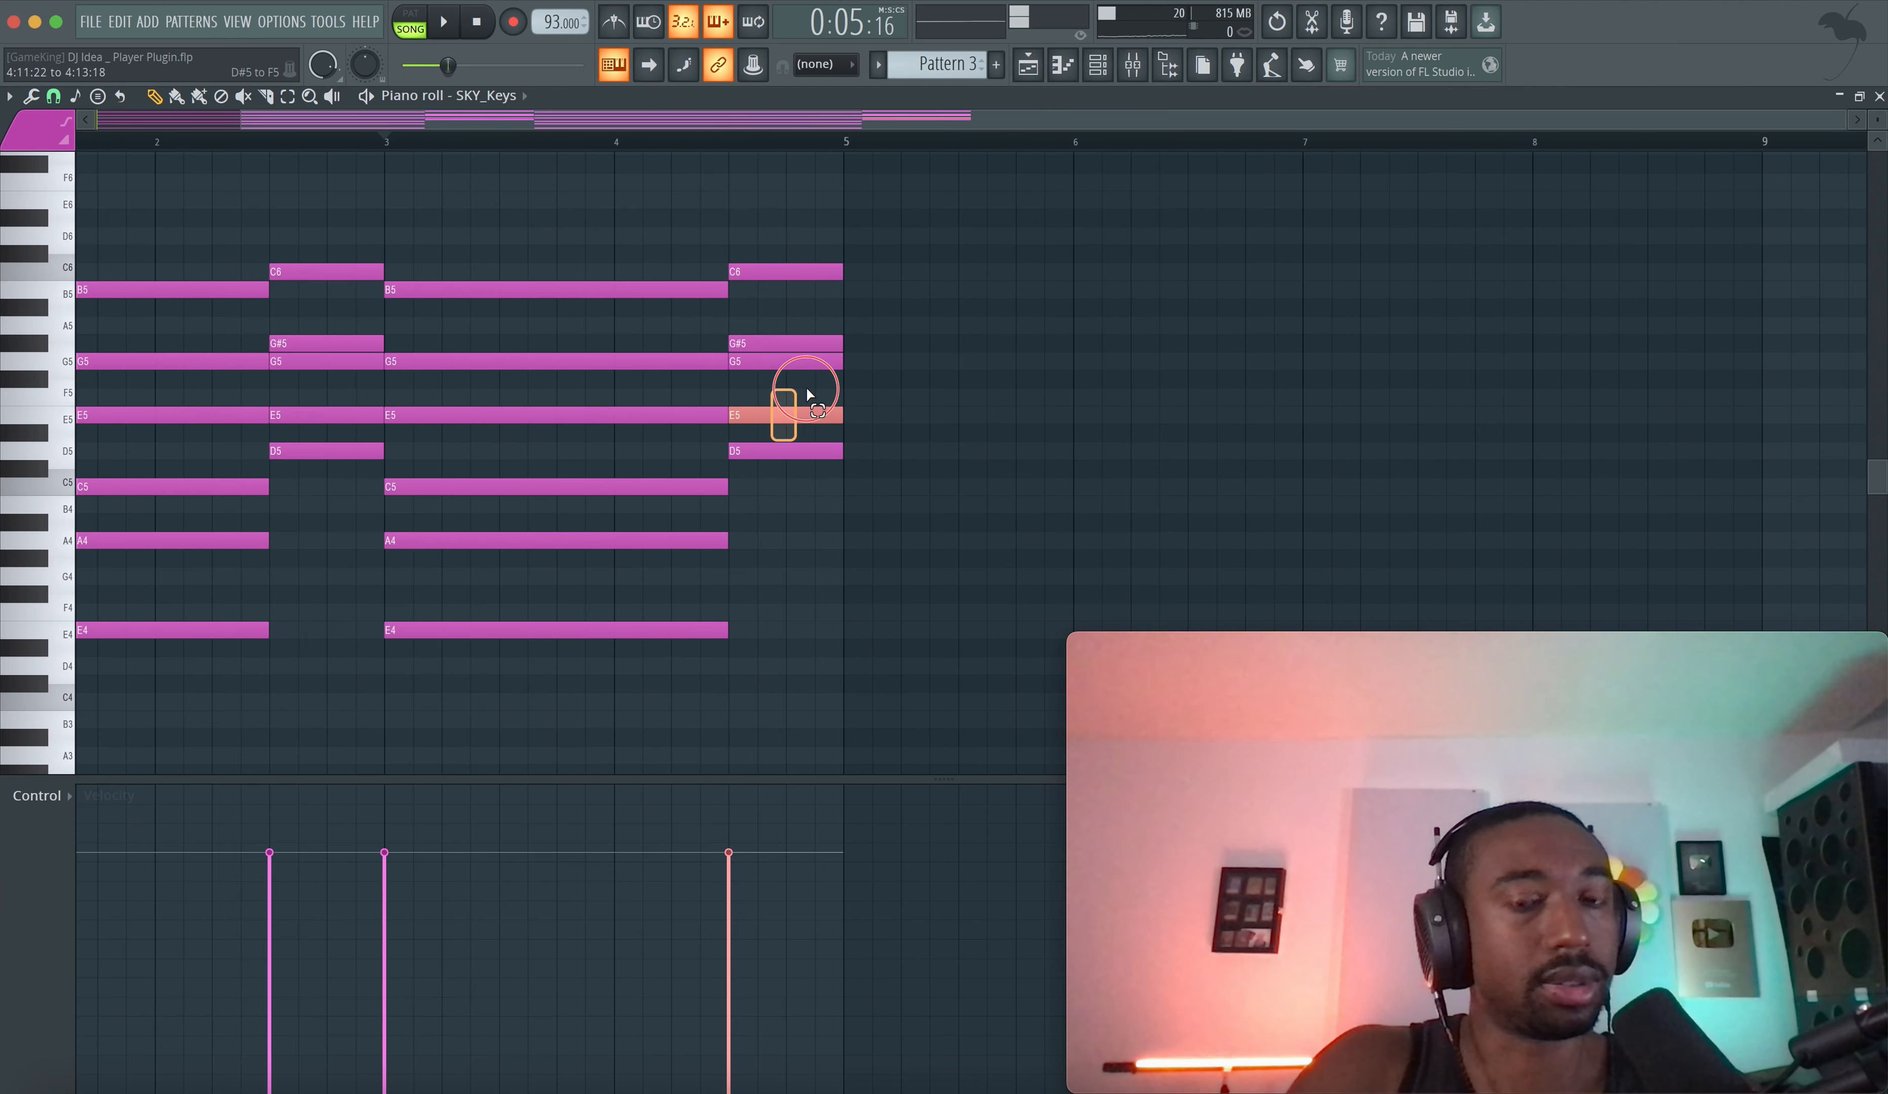
left_click_drag(801, 477, 788, 244)
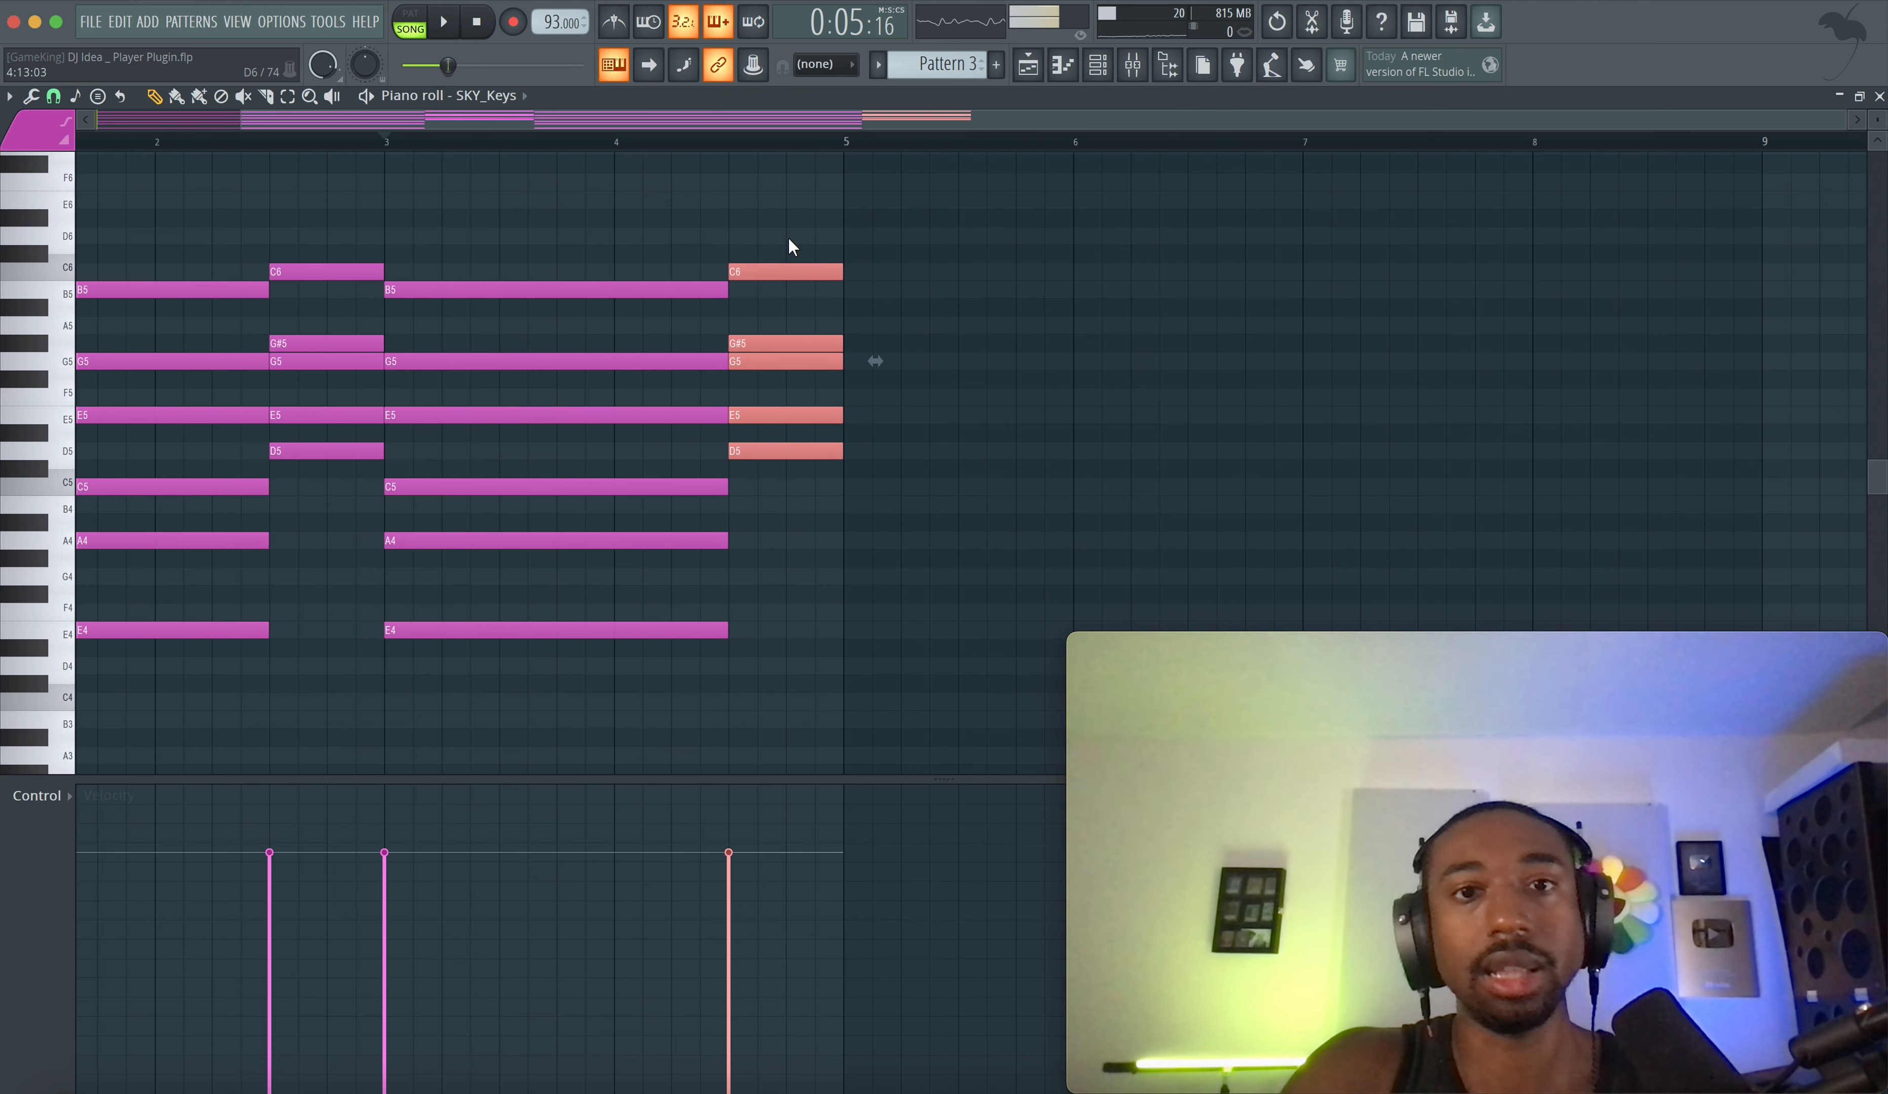
left_click_drag(597, 228, 451, 636)
left_click(487, 596)
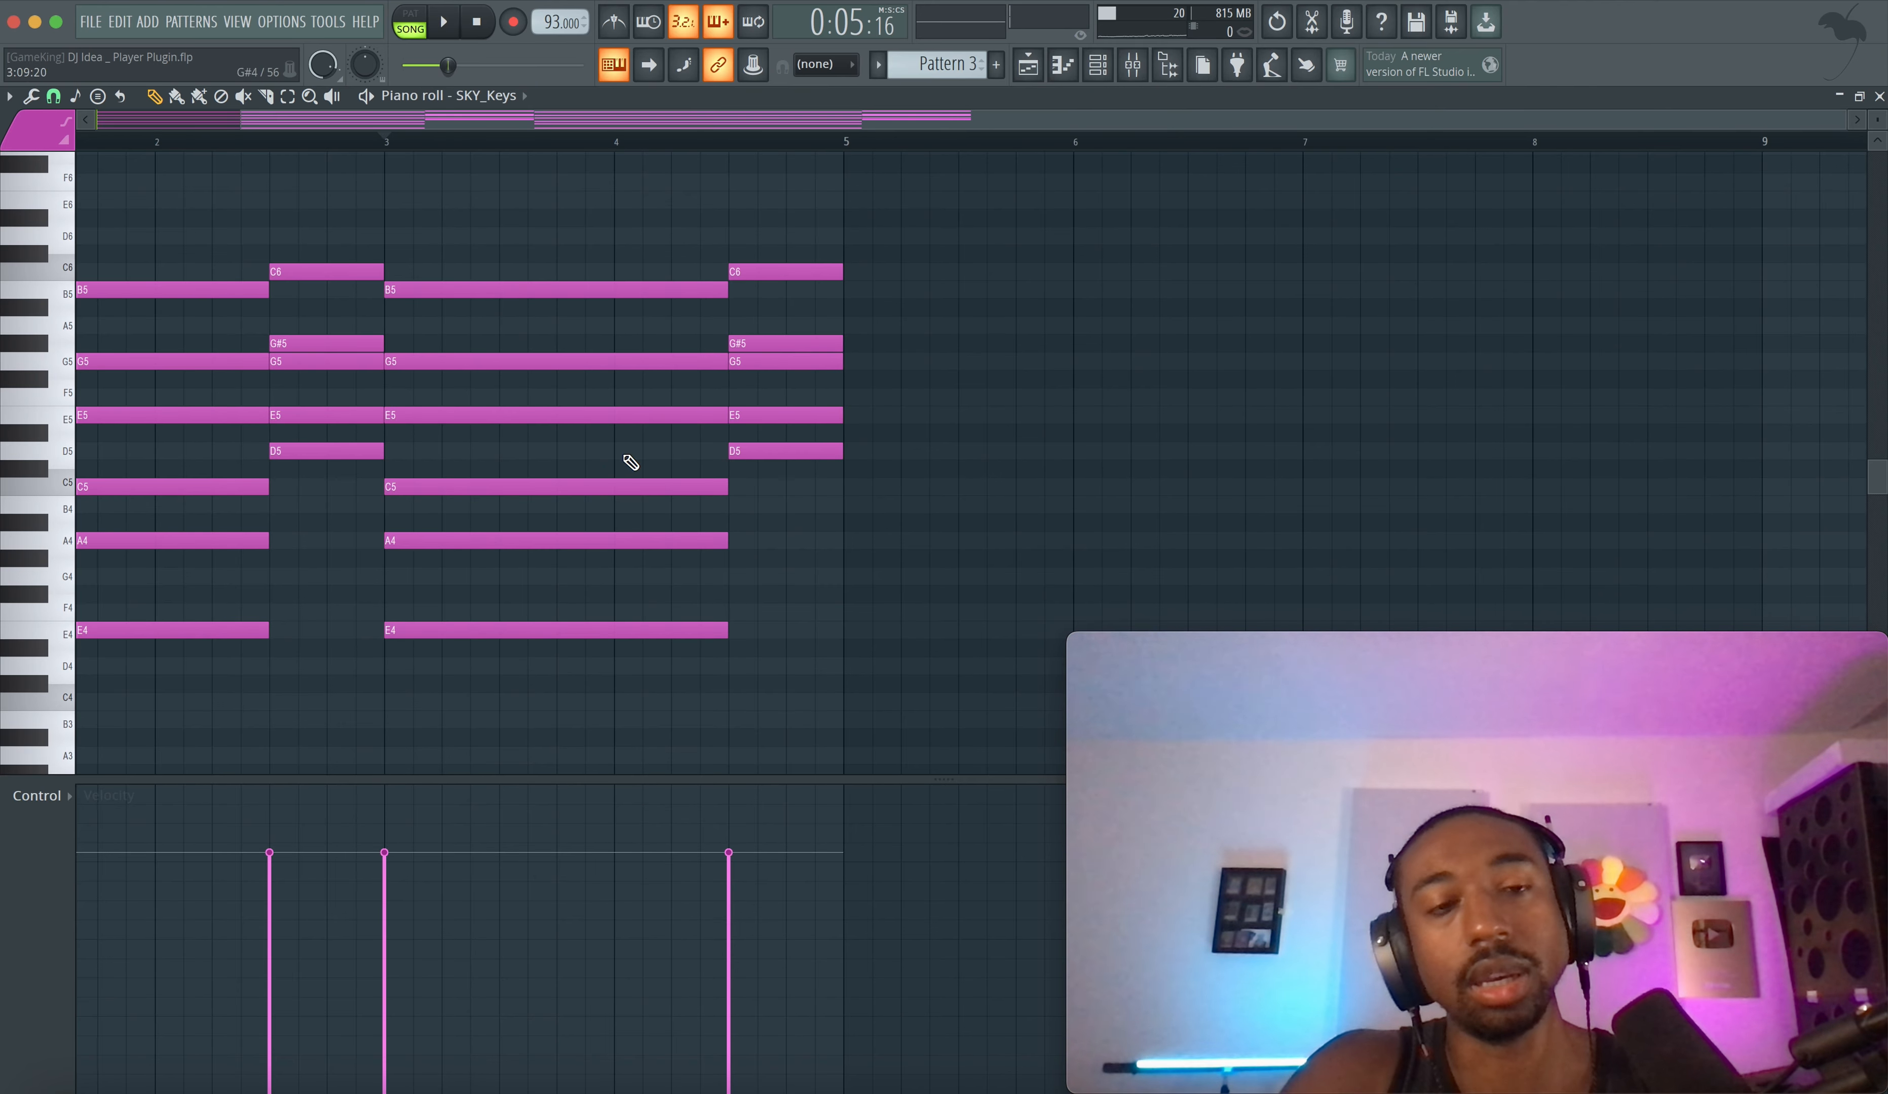
- Play the arrangement from bar 3 in the playlist, reopen Pattern 3's notes, and examine the tones of the bar 3 chord
left_click(1028, 65)
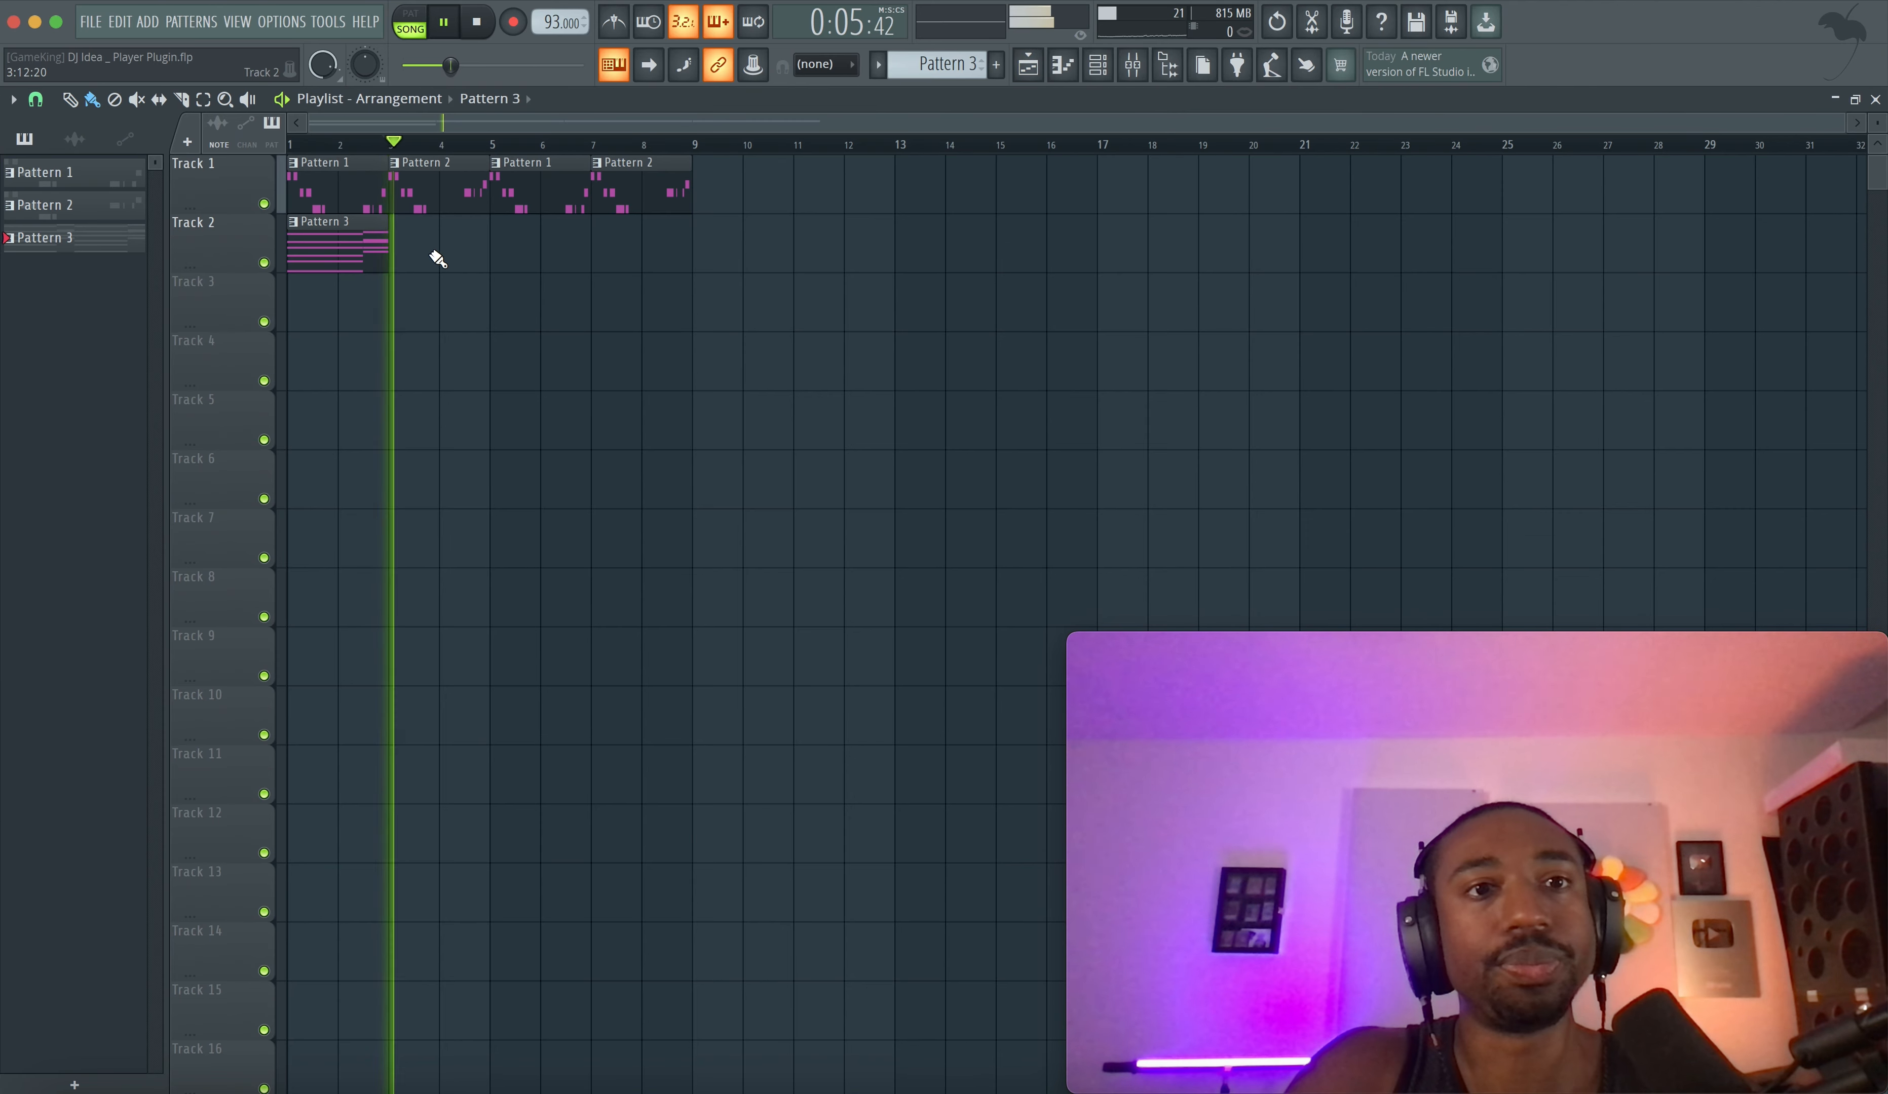
double_click(363, 235)
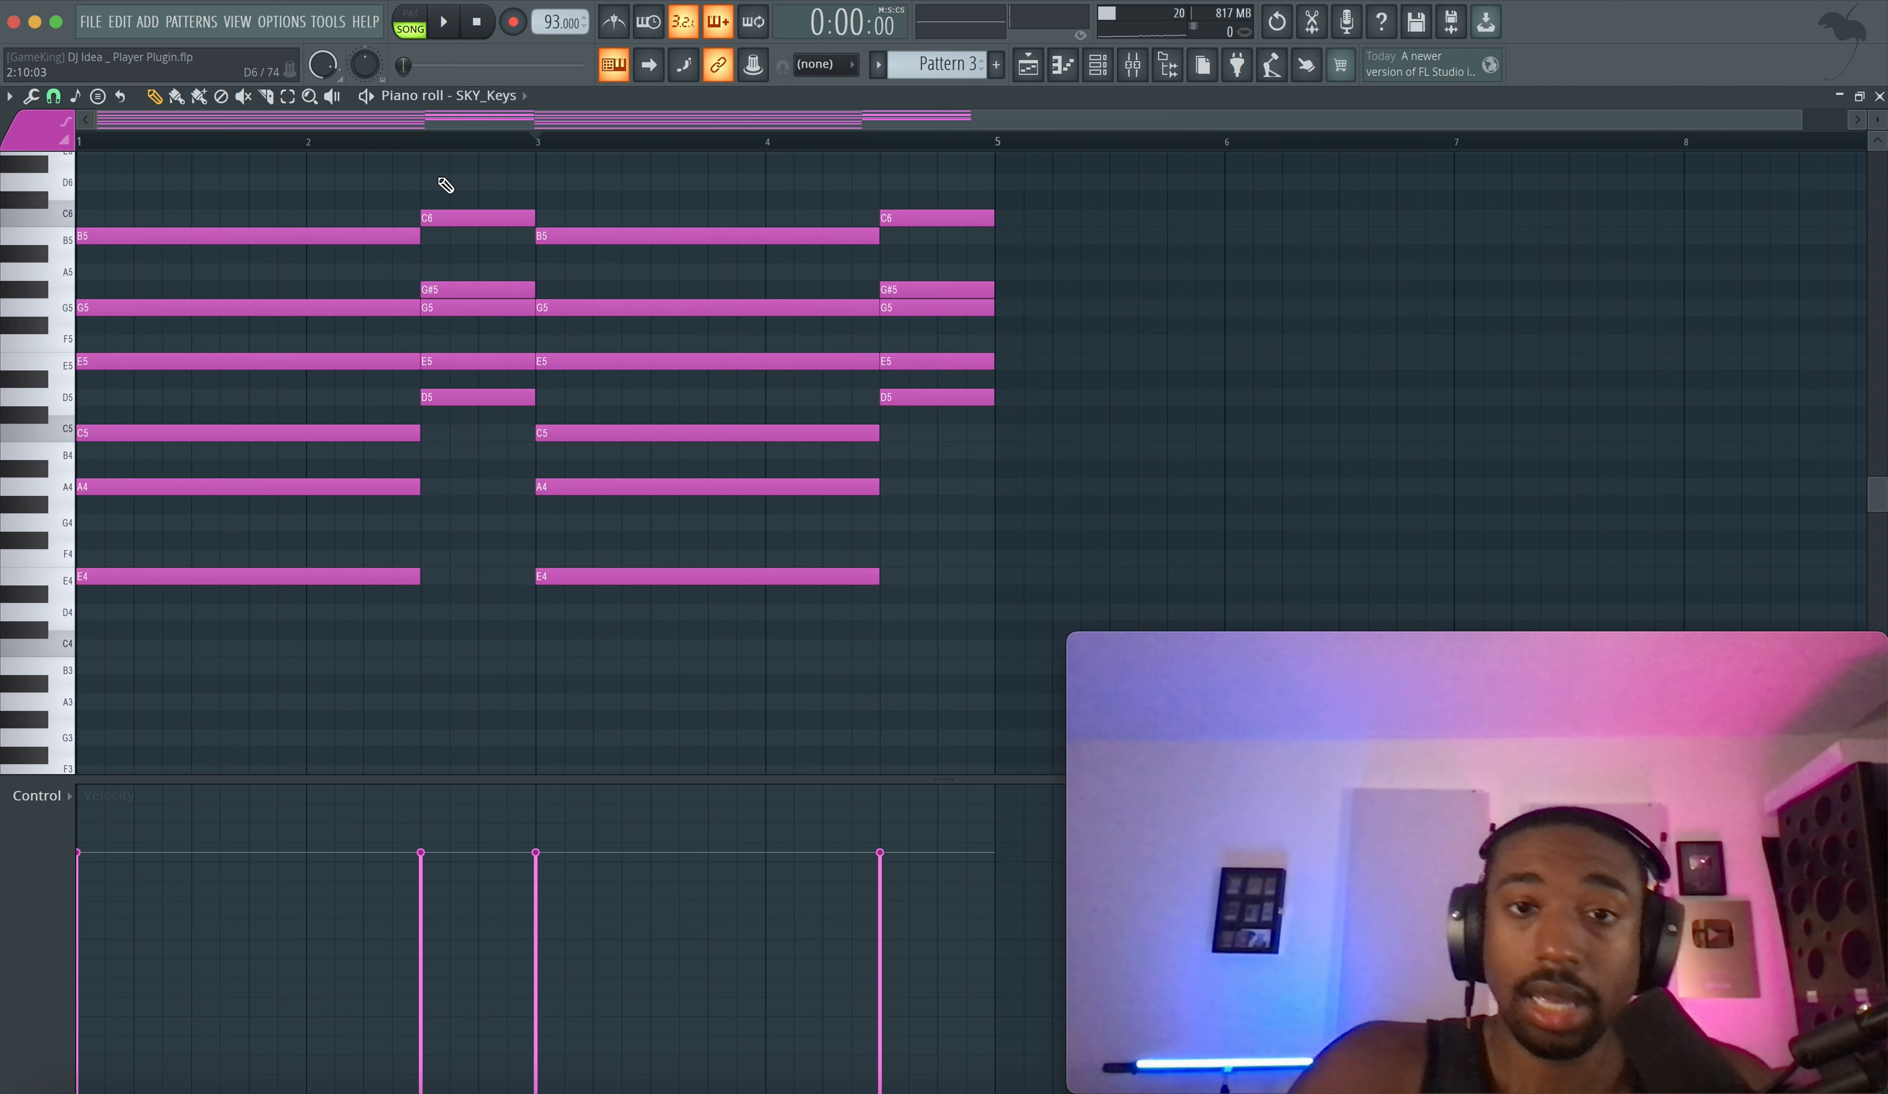
left_click(556, 310)
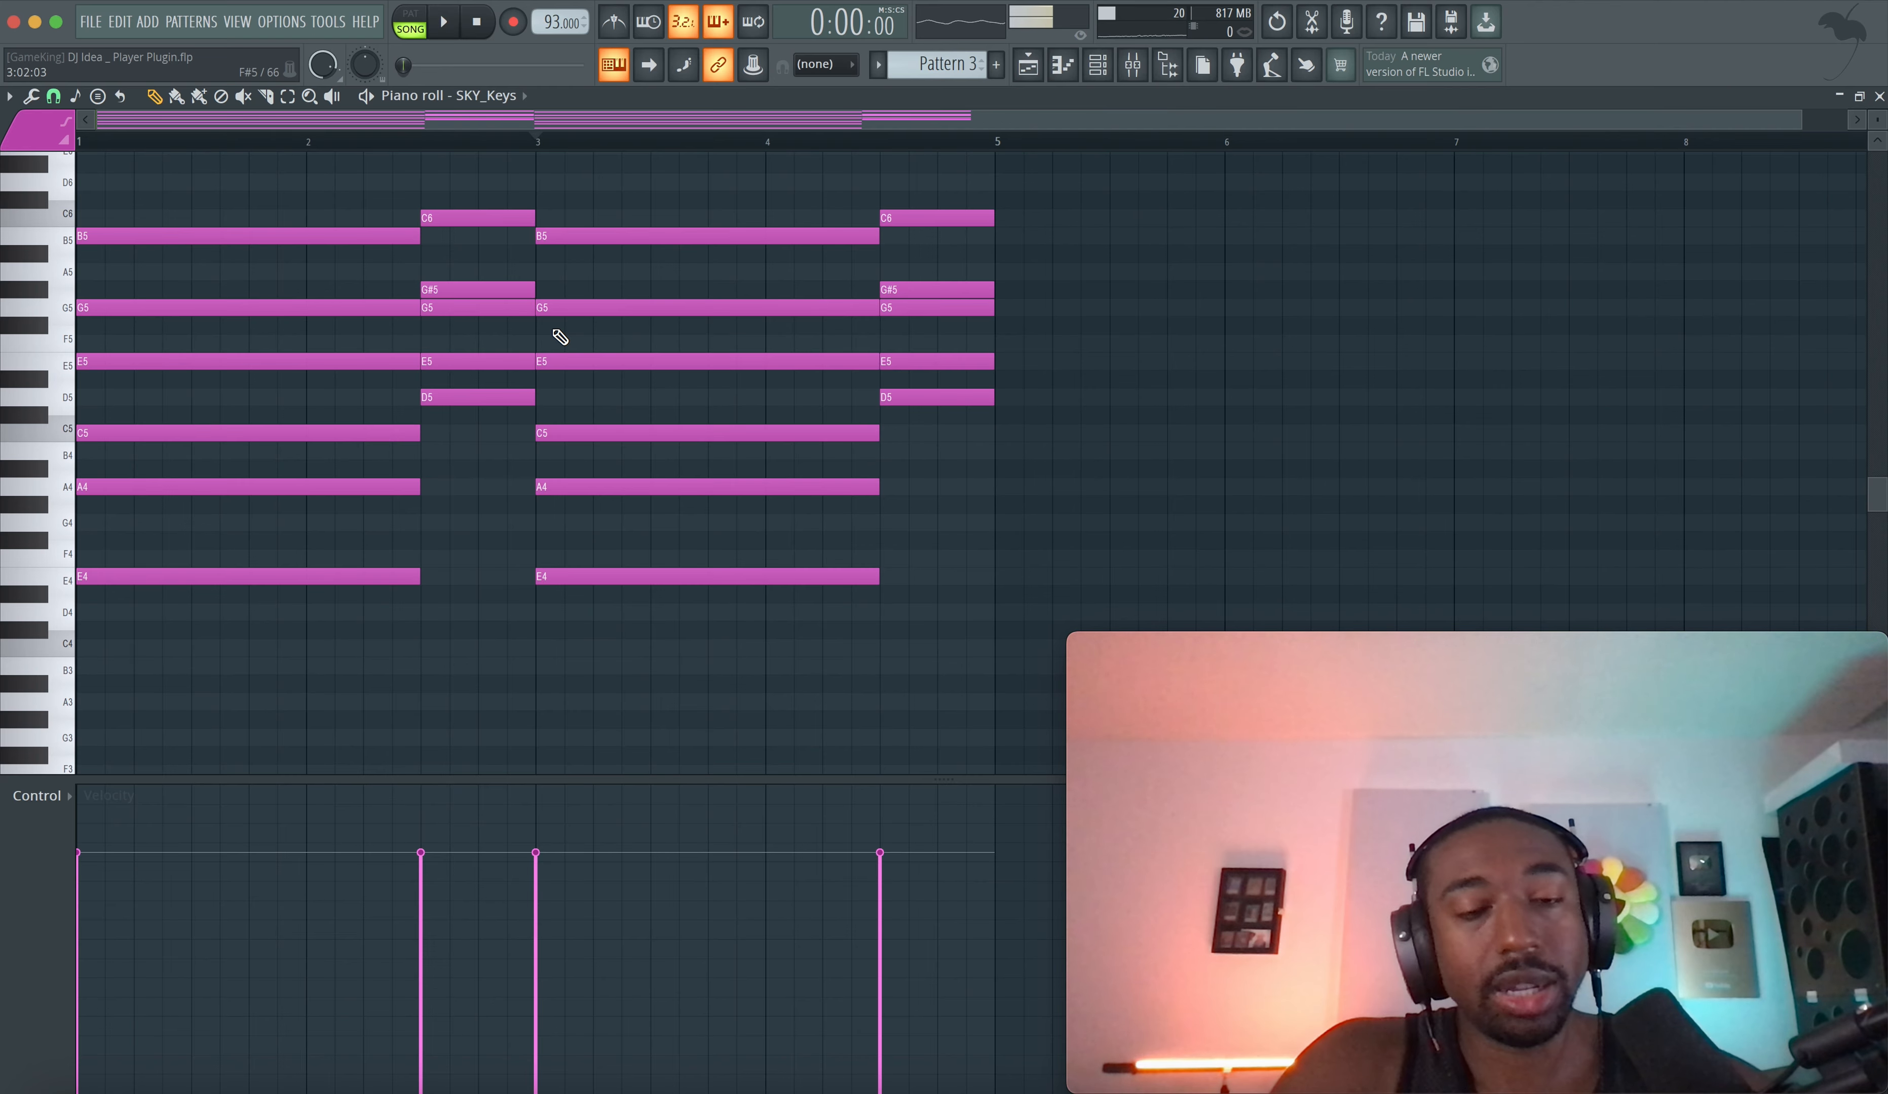
left_click_drag(622, 522, 569, 616)
scroll(569, 616, "right", 2)
scroll(568, 615, "right", 2)
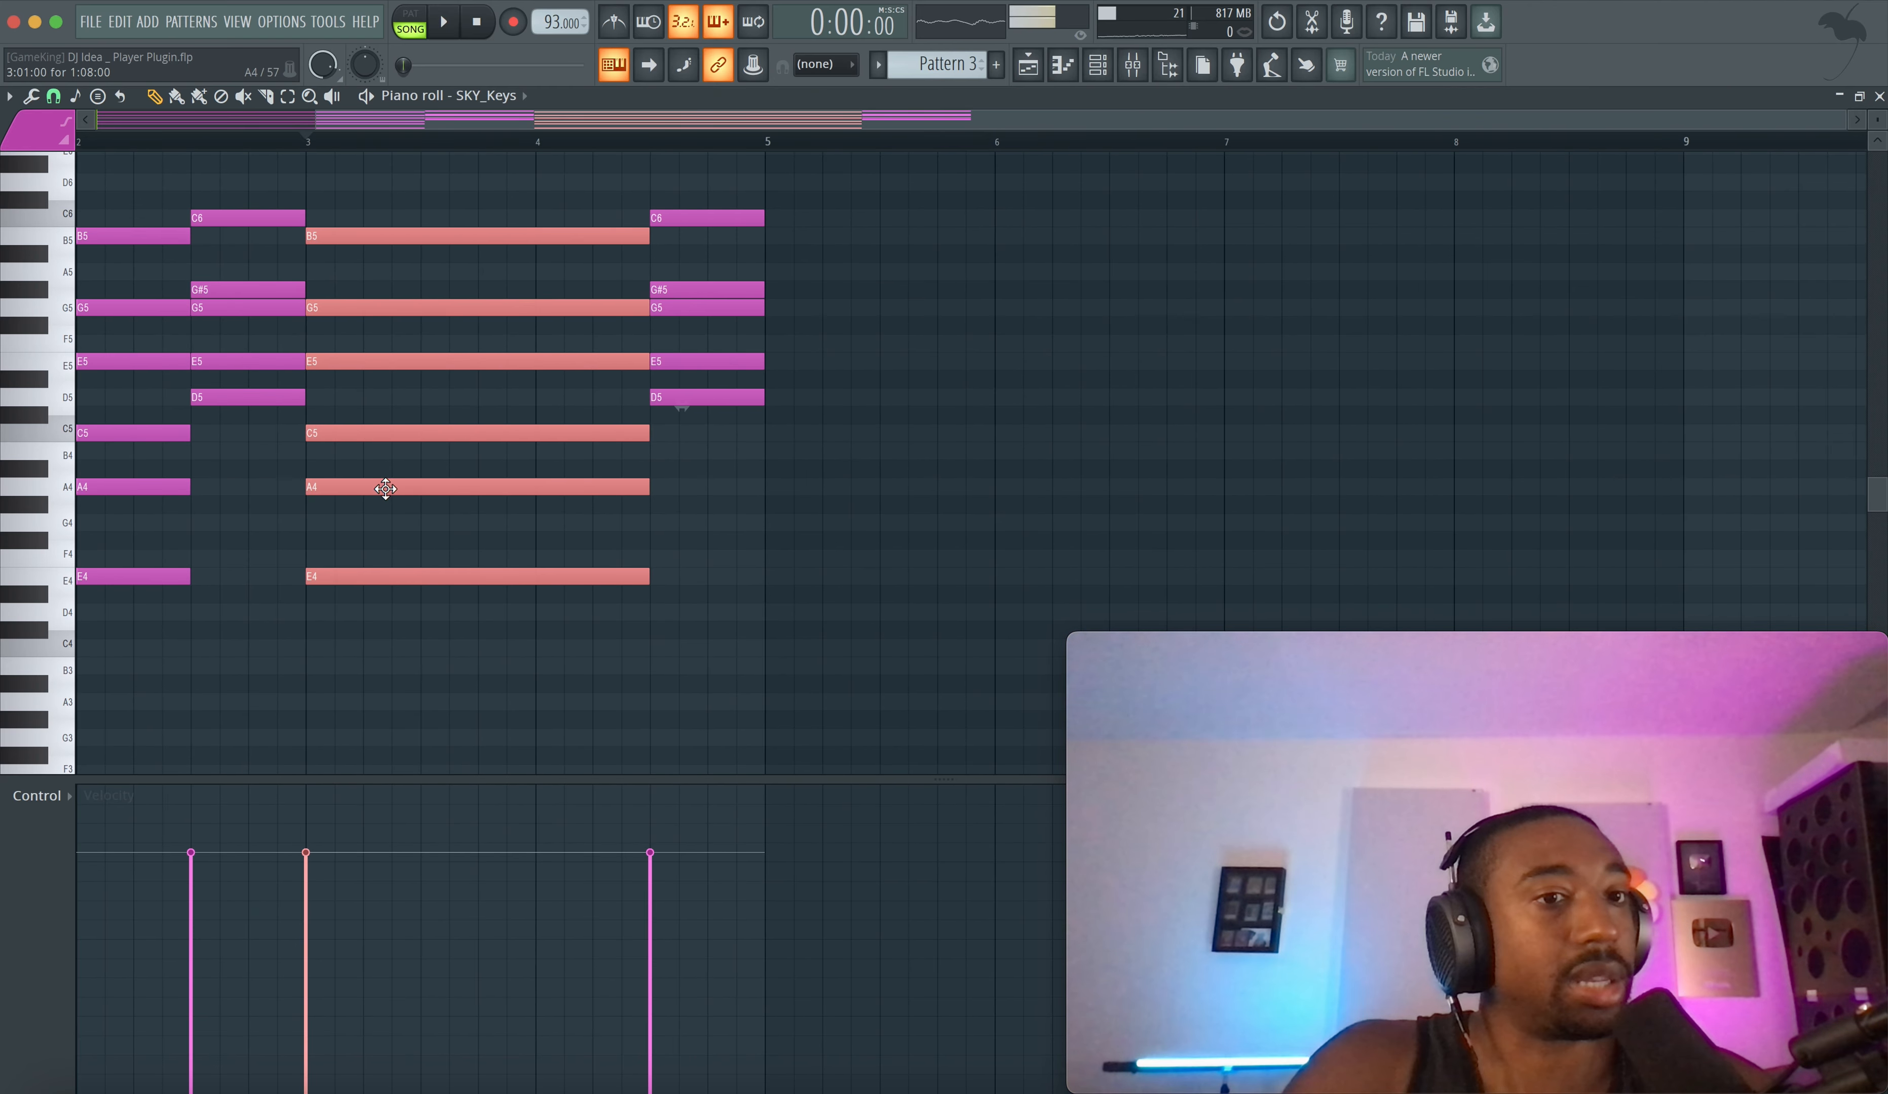
left_click(382, 490)
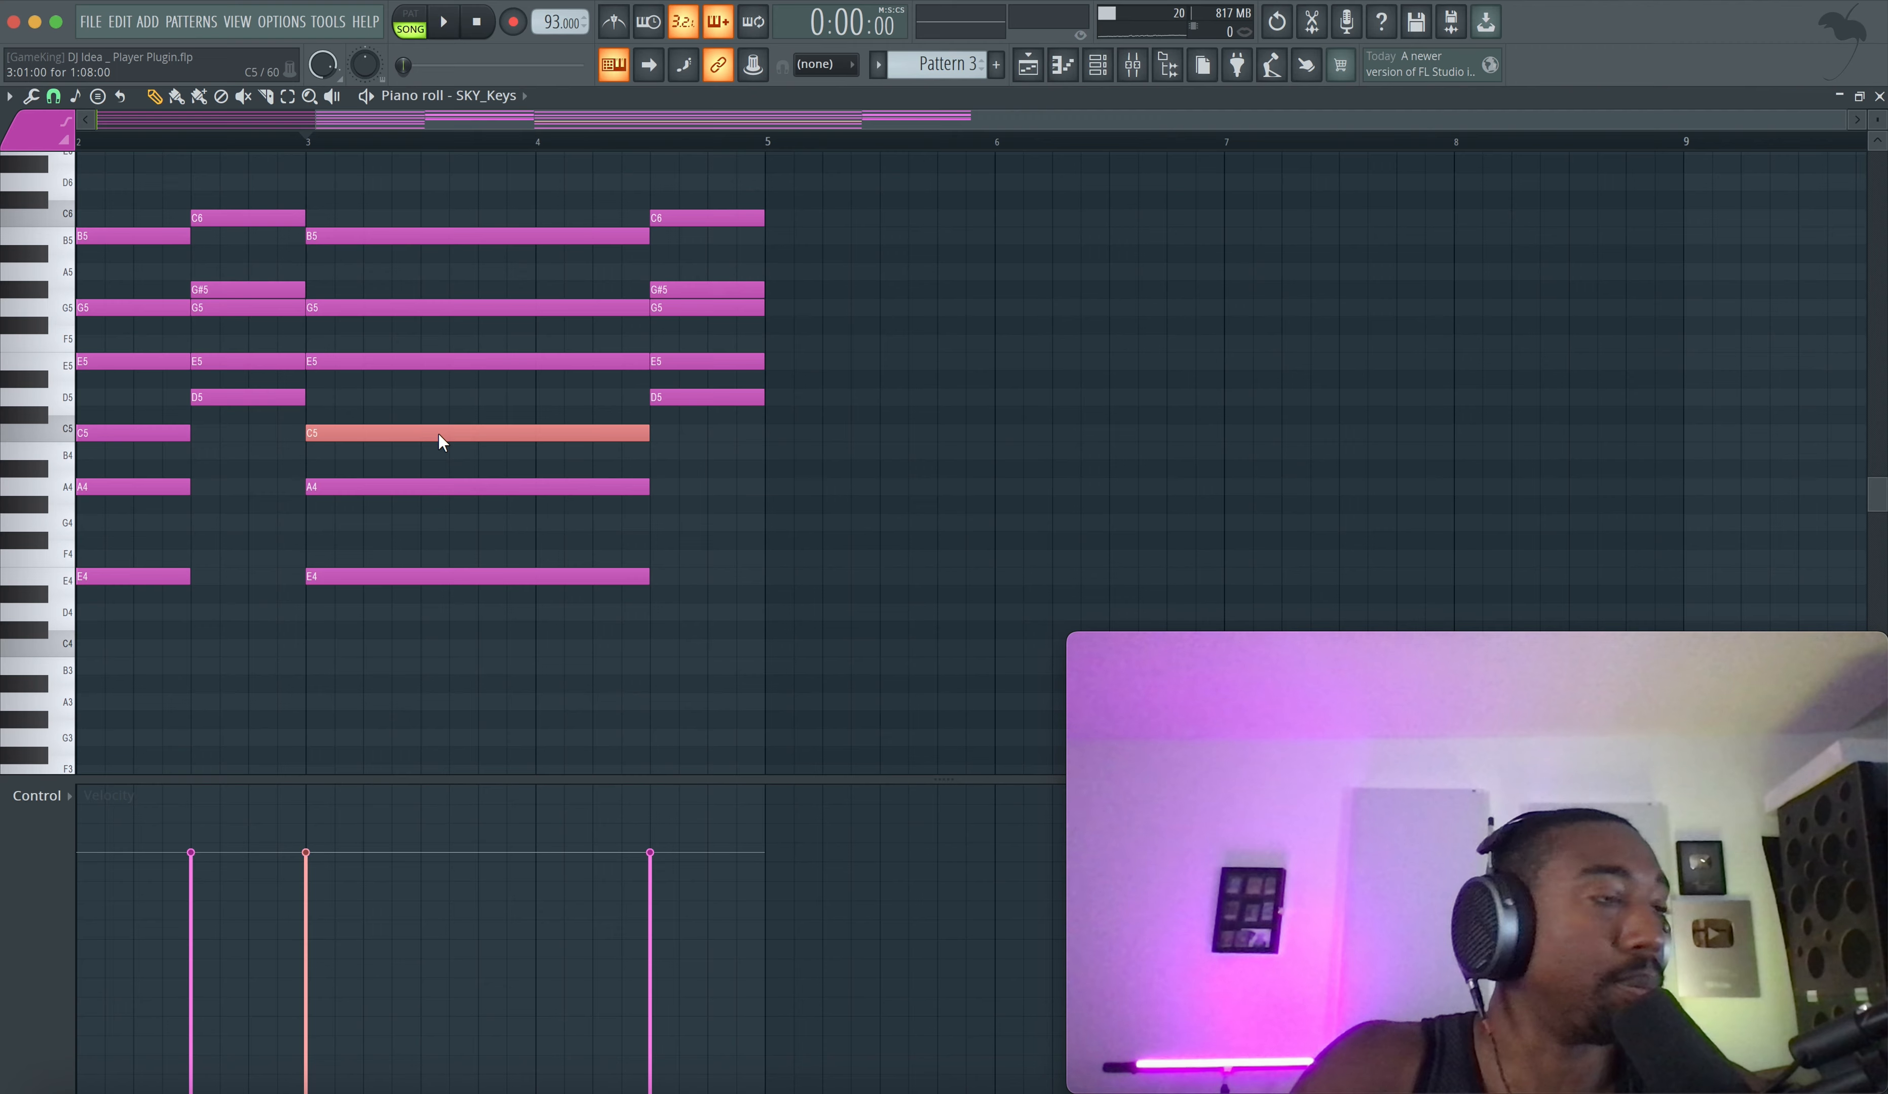
left_click(450, 486)
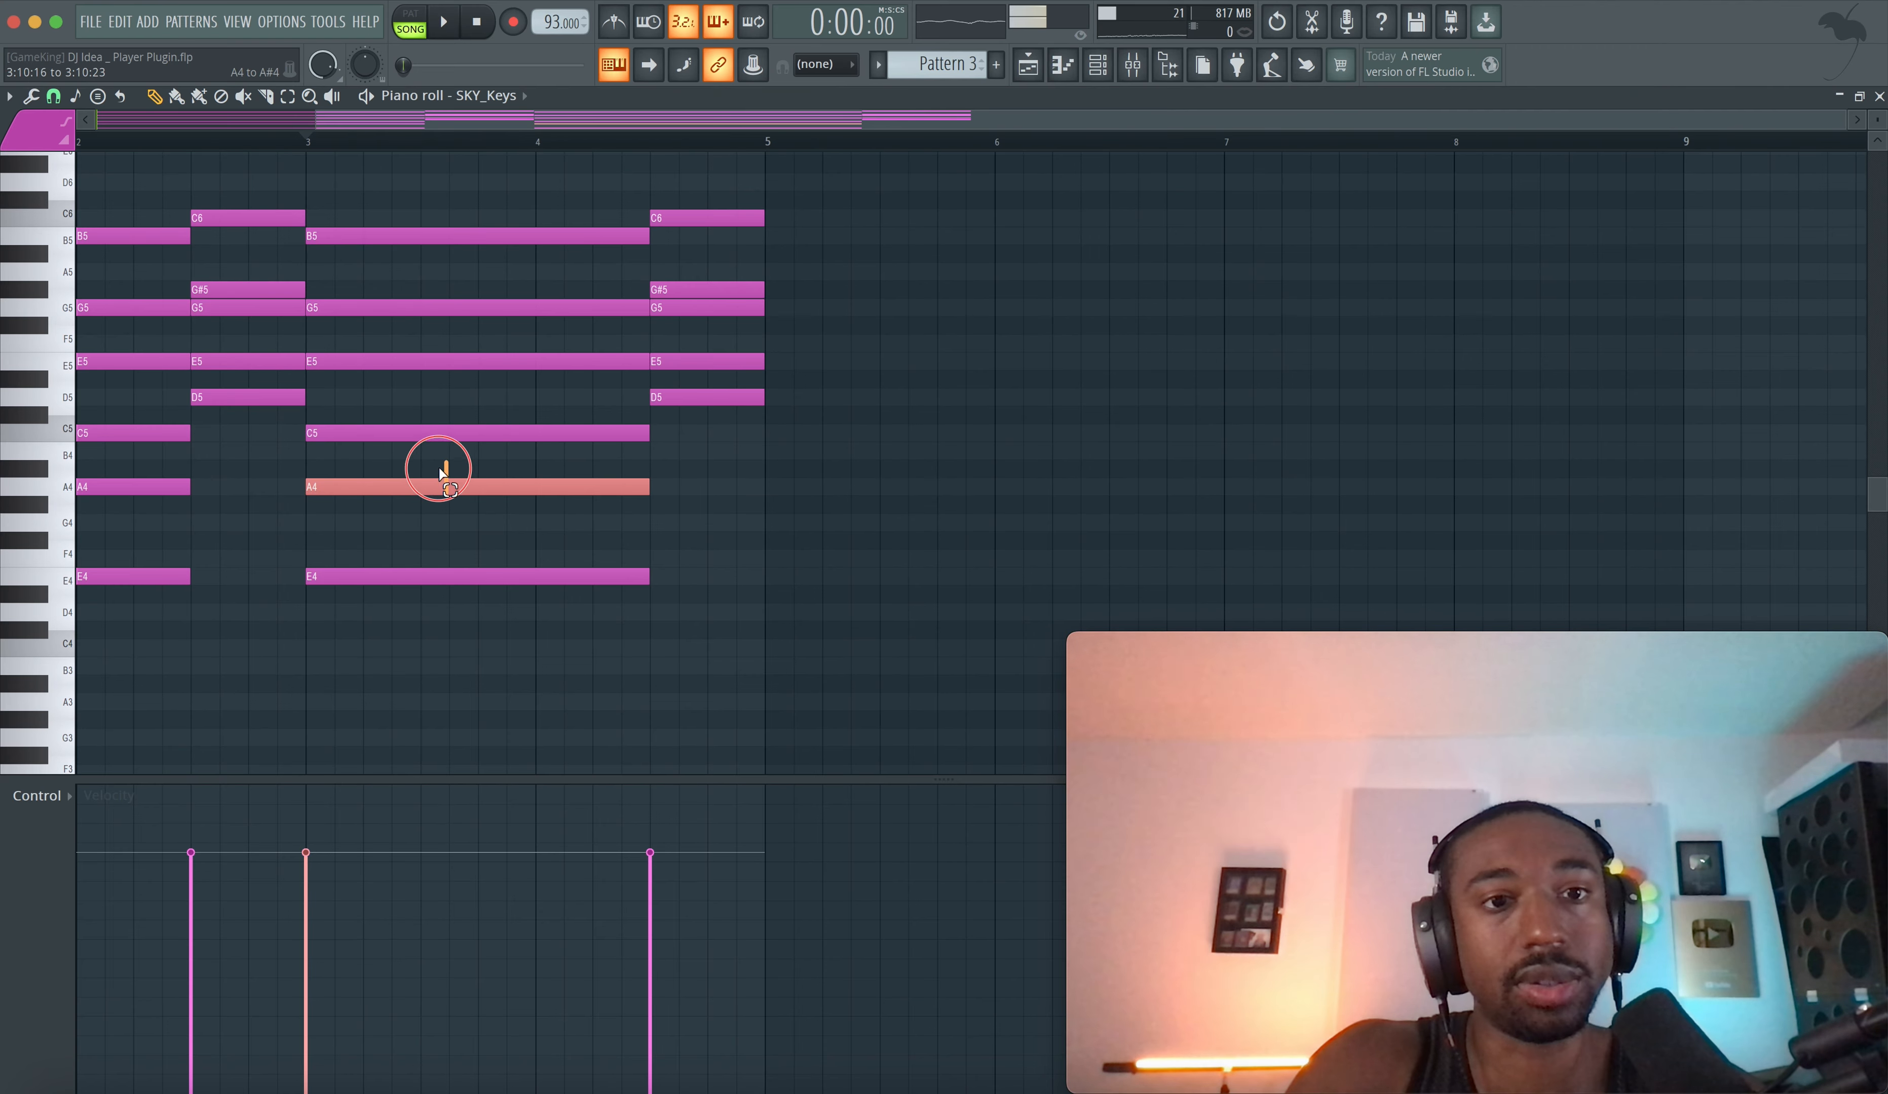
- Copy the bar 3 chord's C5, E5, G5 and B5 to bar 5 one octave lower, and add a D#5 above them
left_click_drag(470, 433, 421, 122)
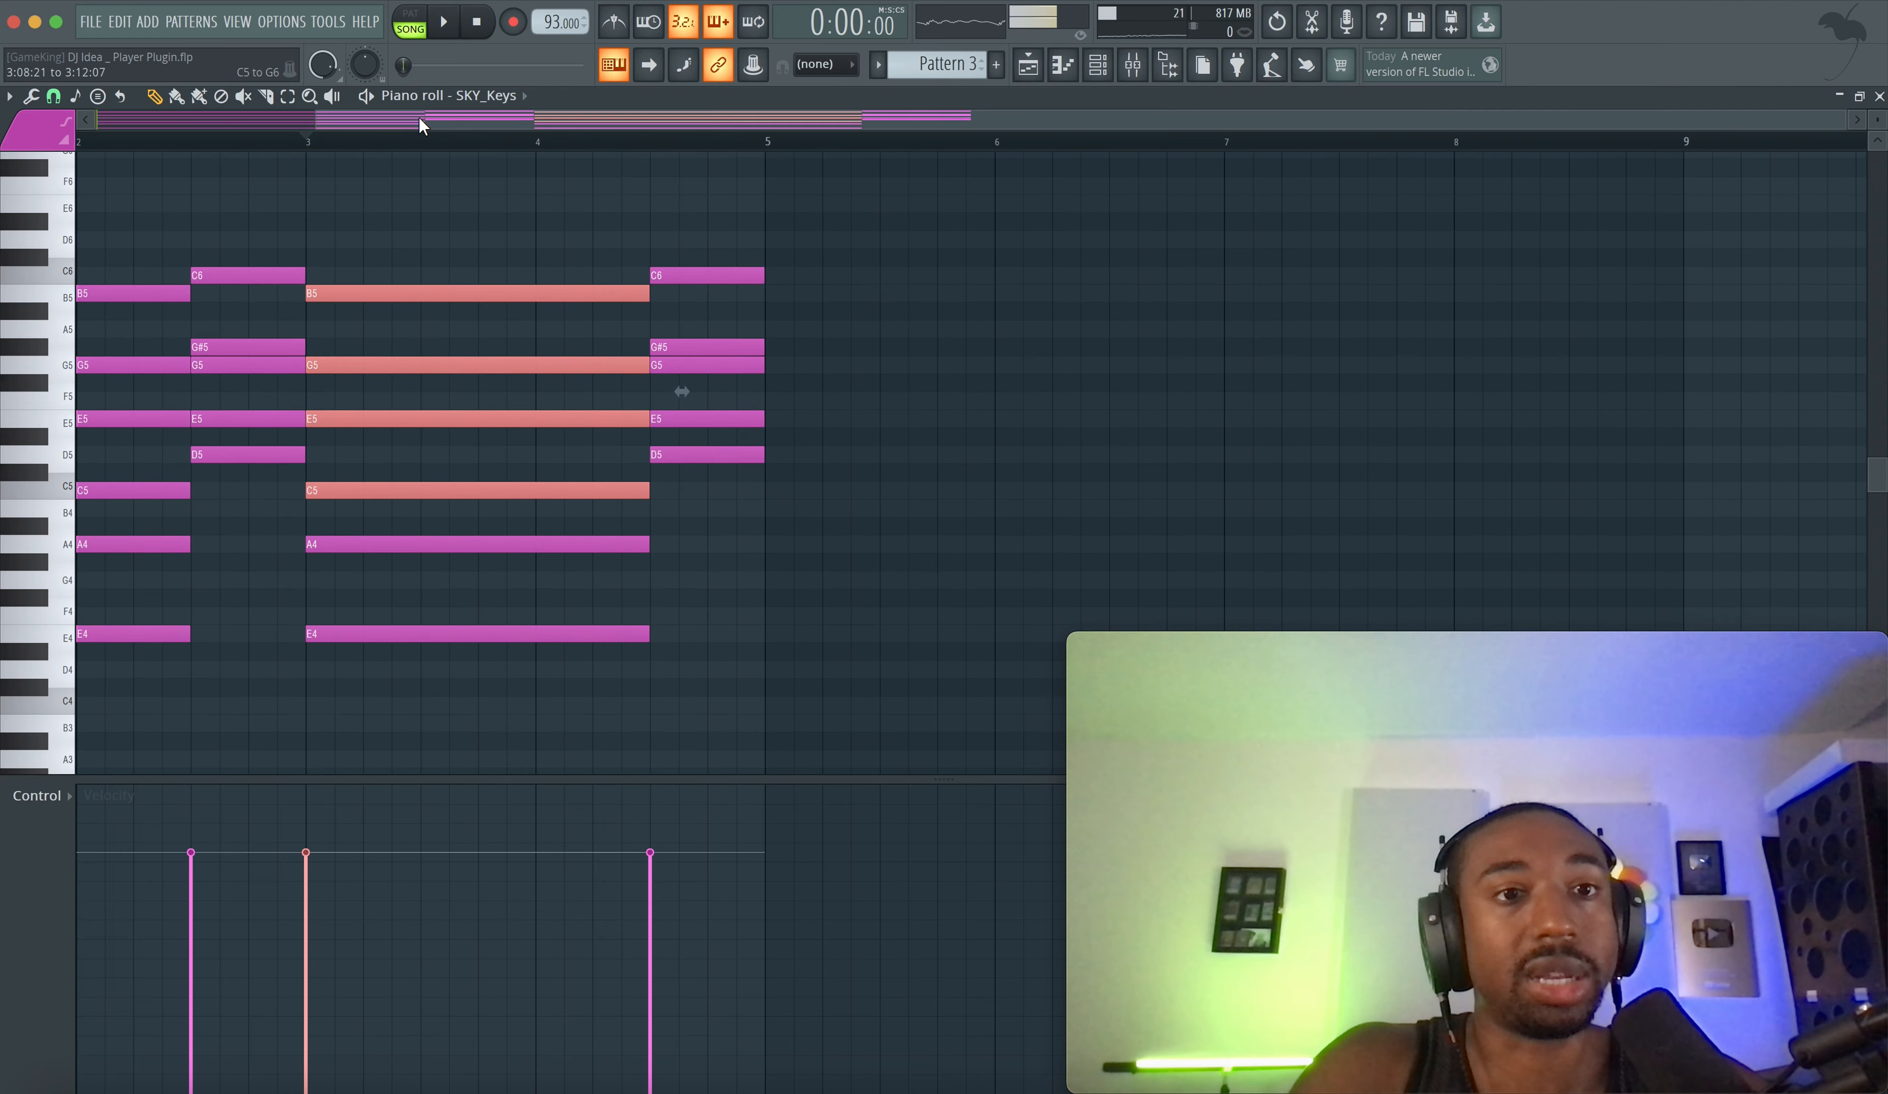
left_click_drag(448, 492, 835, 491)
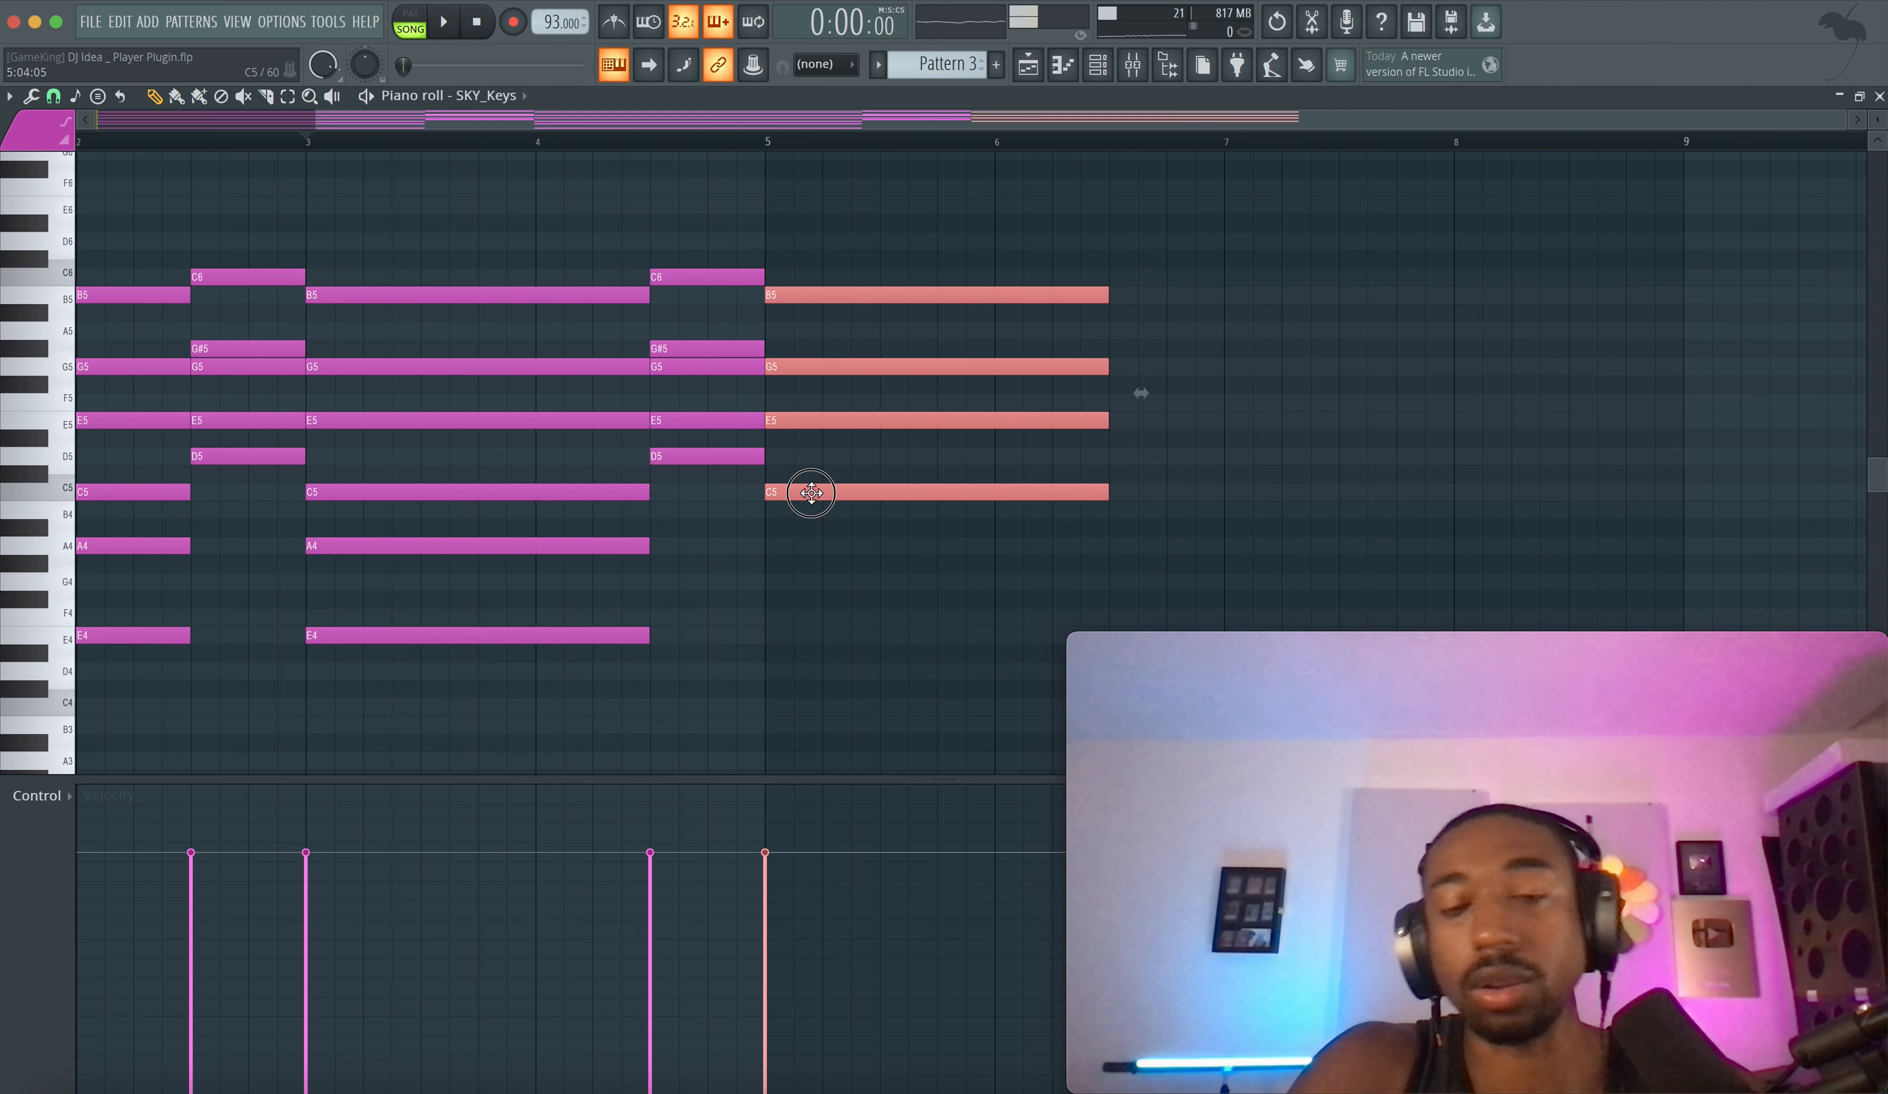
key("ctrl+Down")
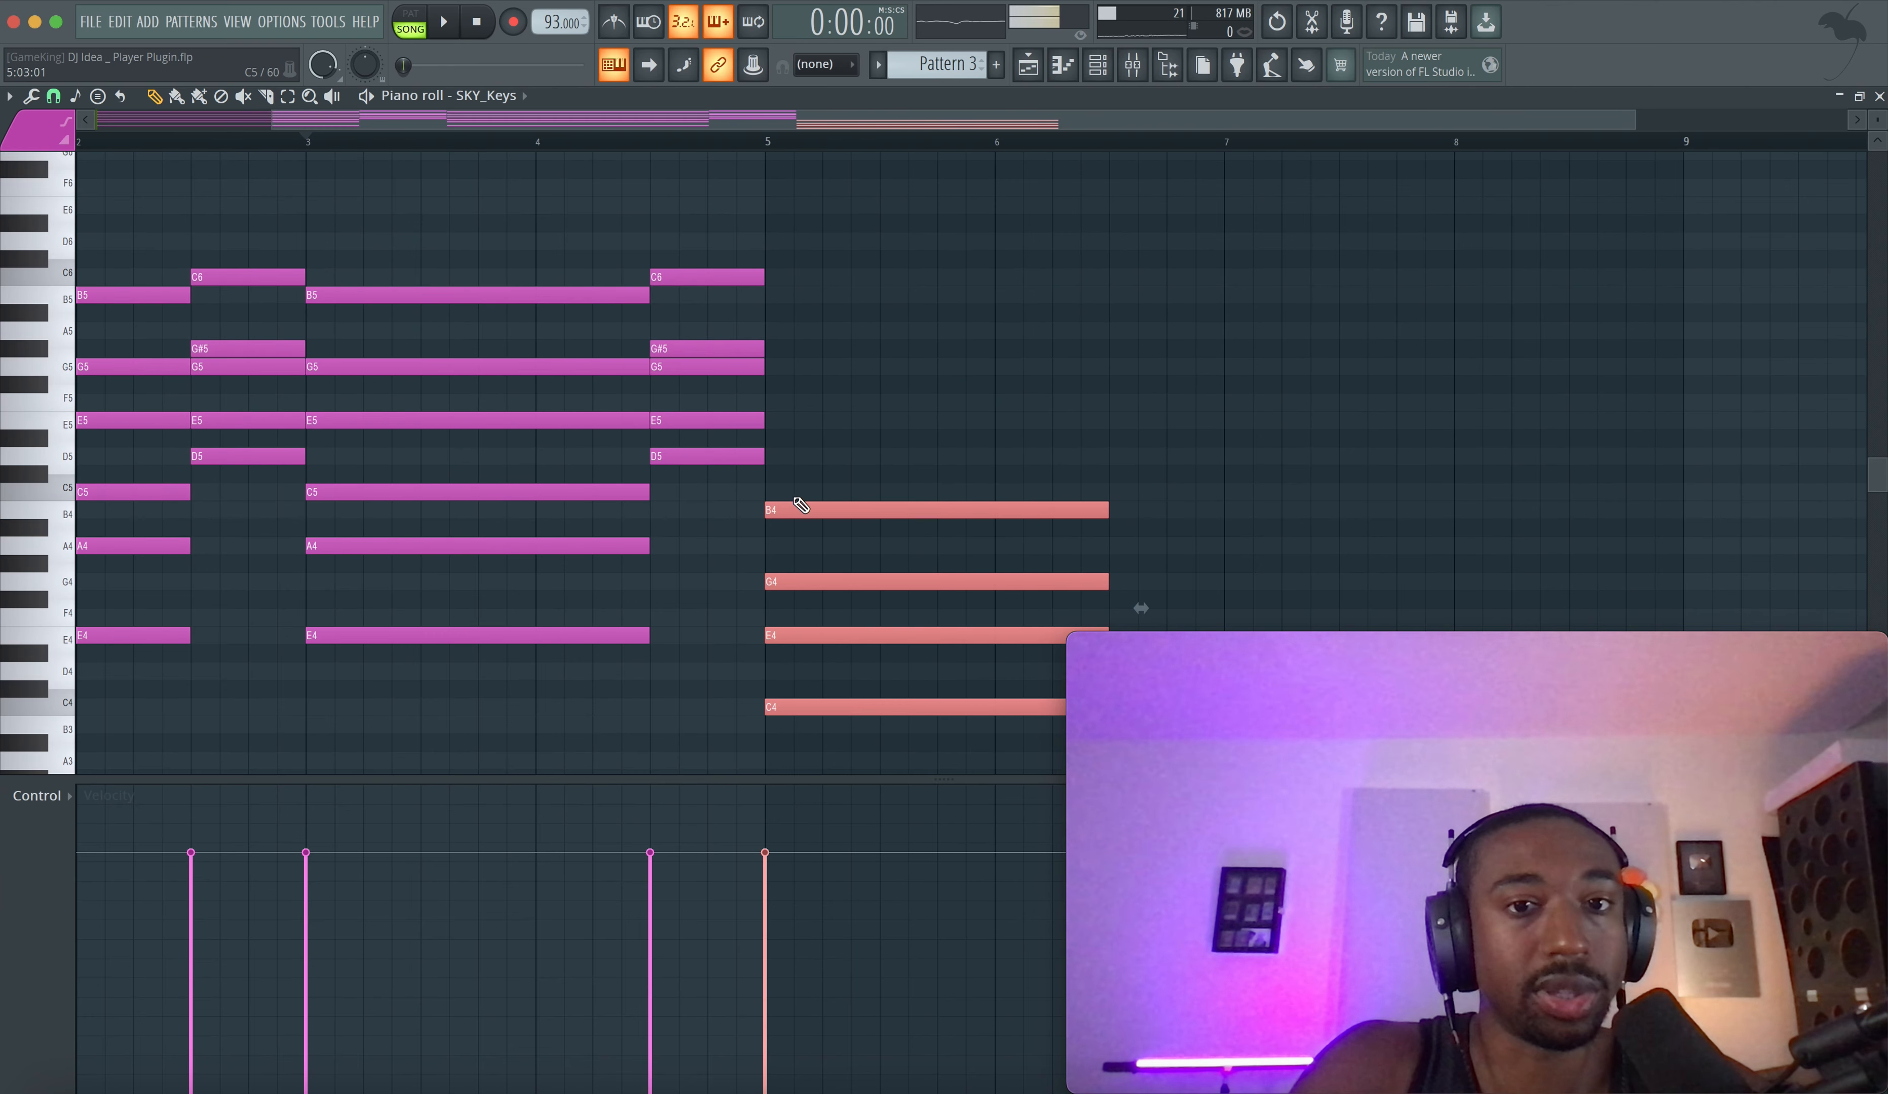
left_click(771, 424)
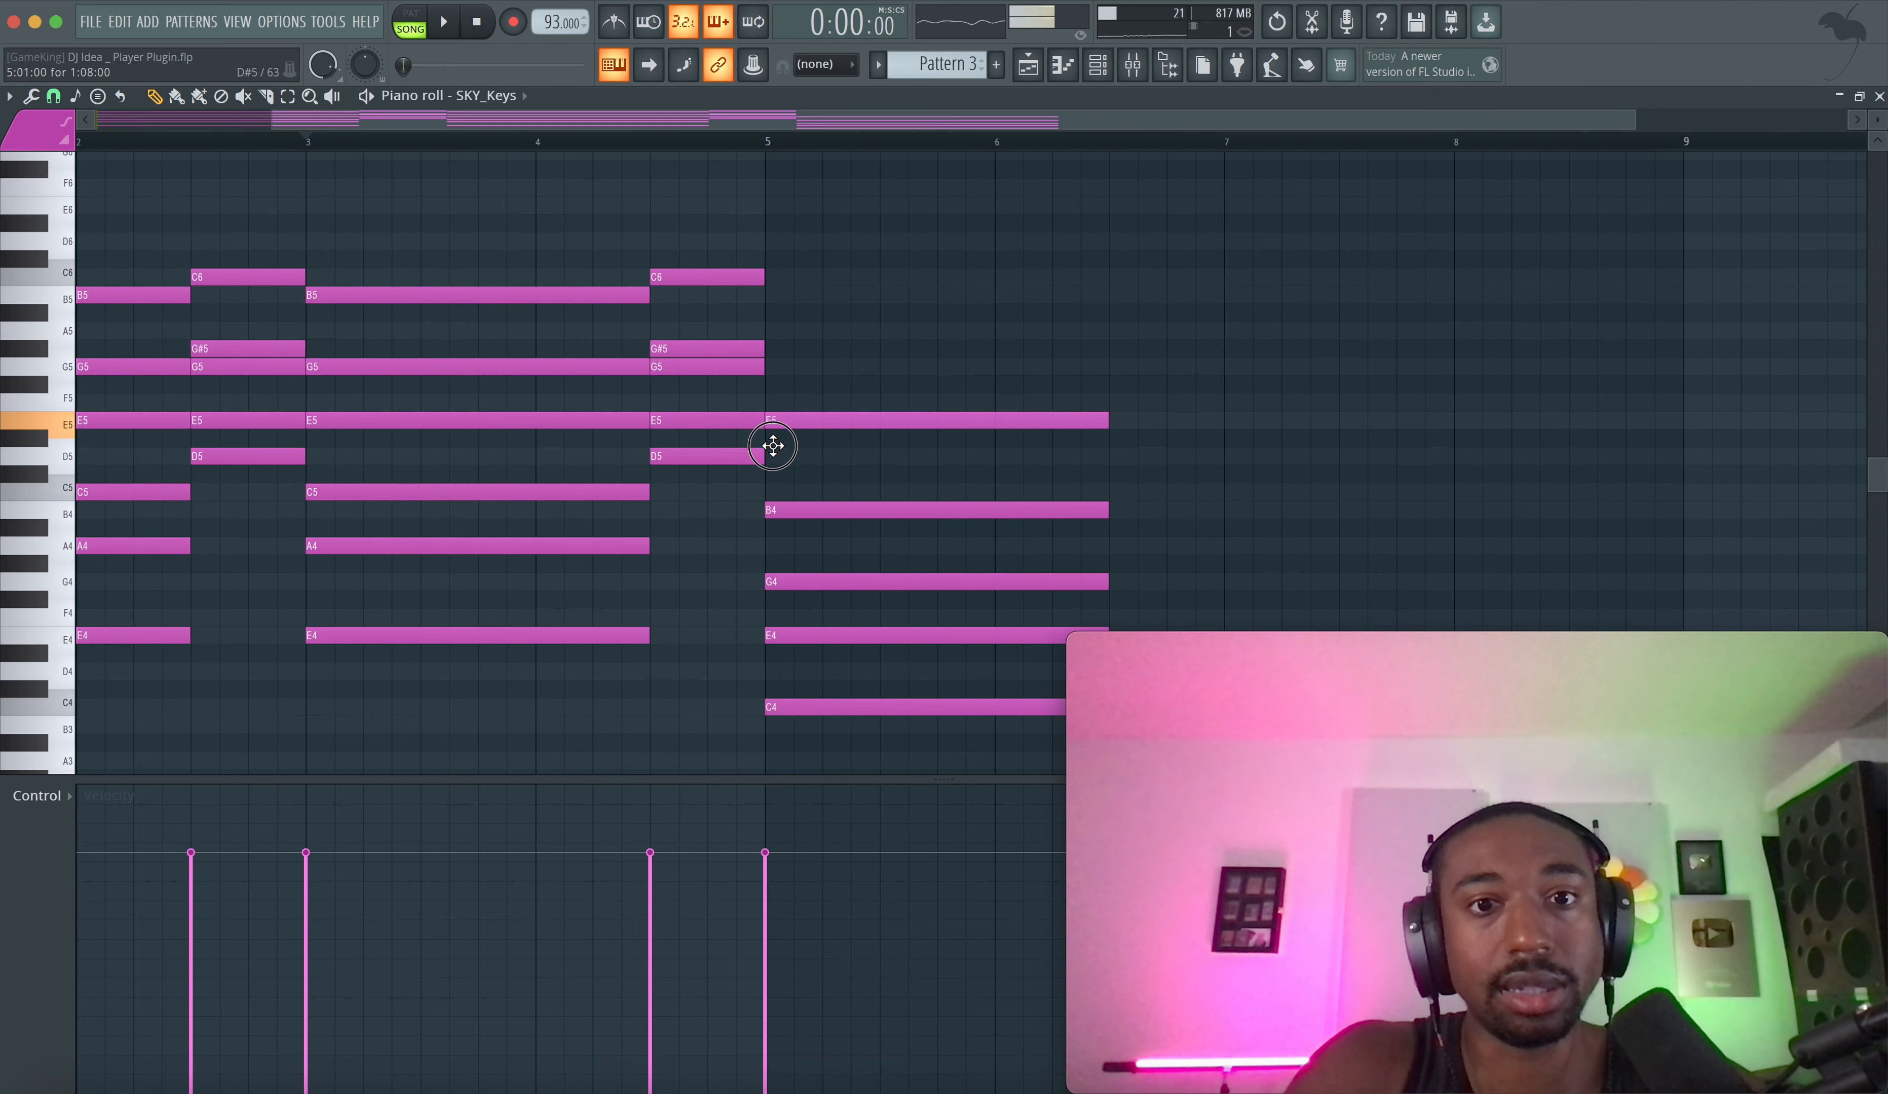
left_click_drag(773, 446, 782, 442)
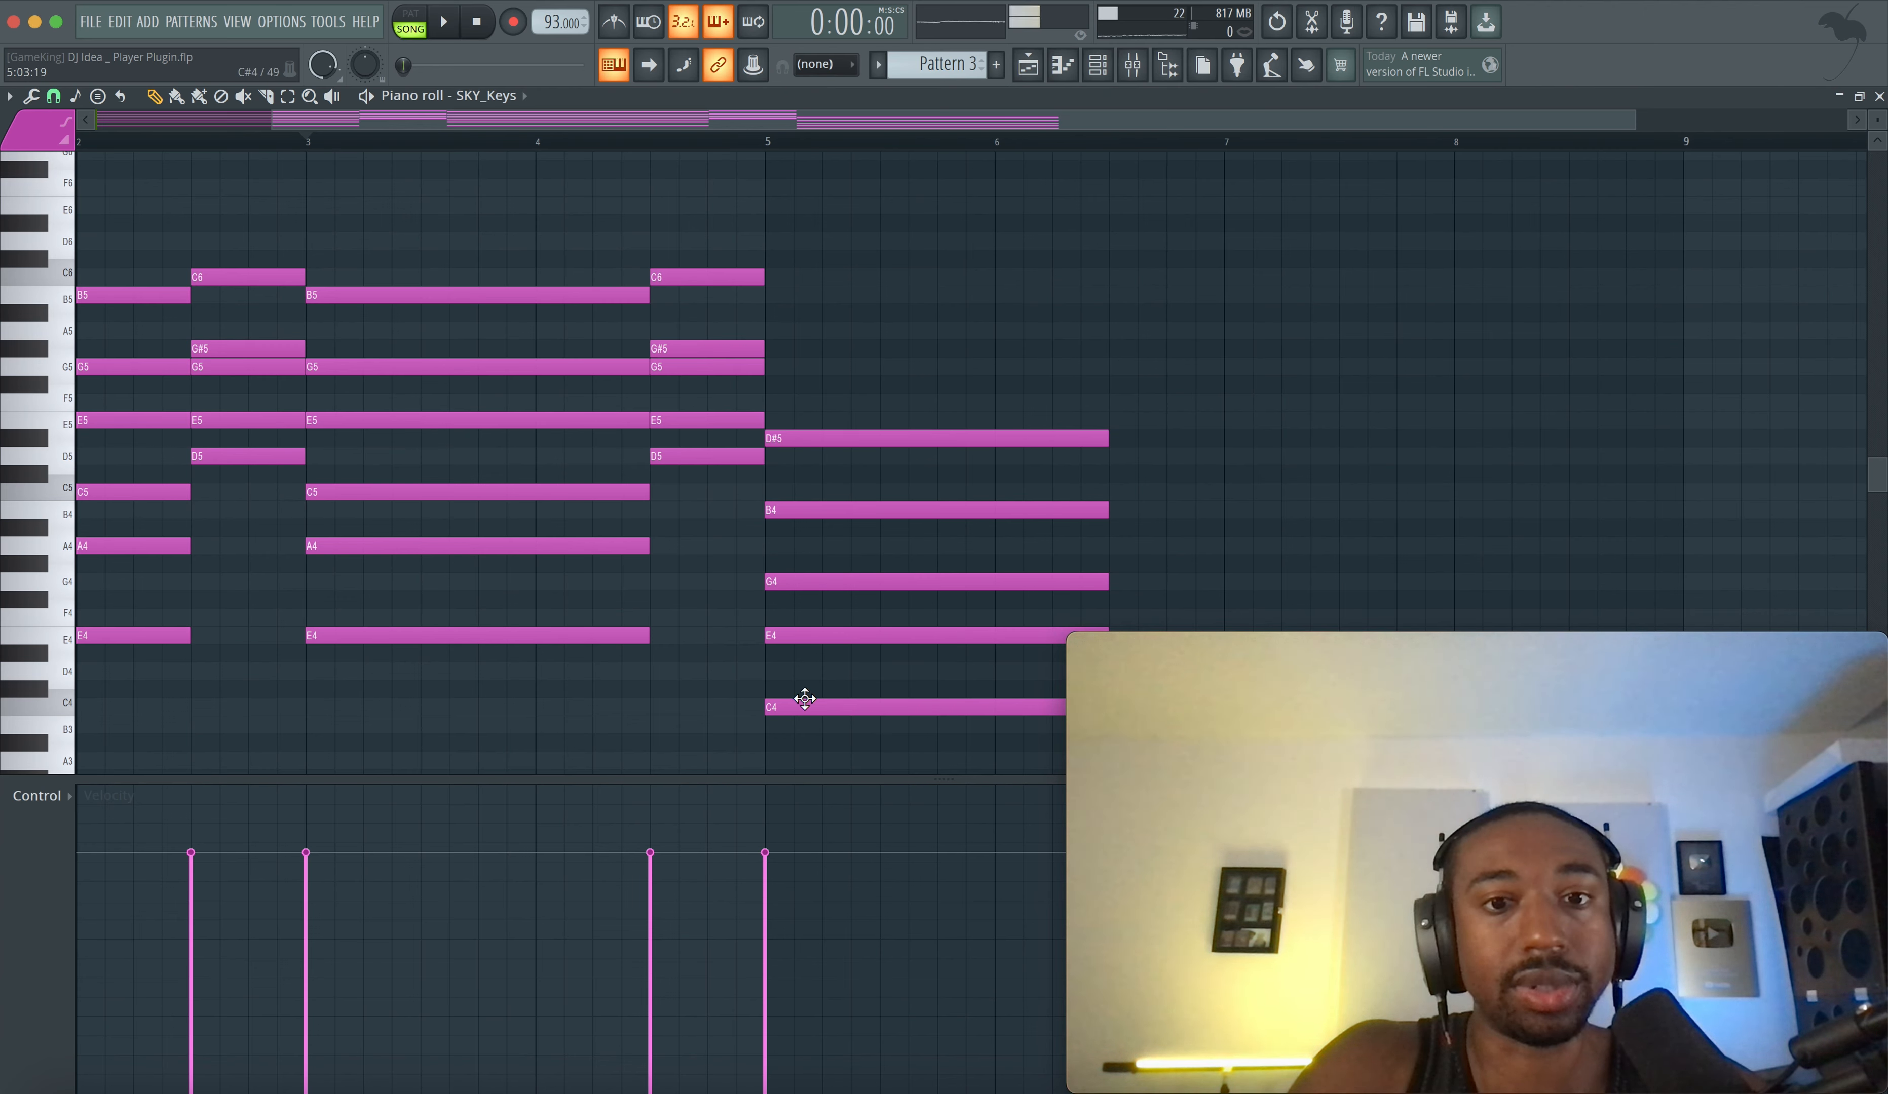
- Lower the bar 5 chord's top note one semitone to D5, play the transition from bar 4, and view the playlist
left_click_drag(801, 632, 802, 718)
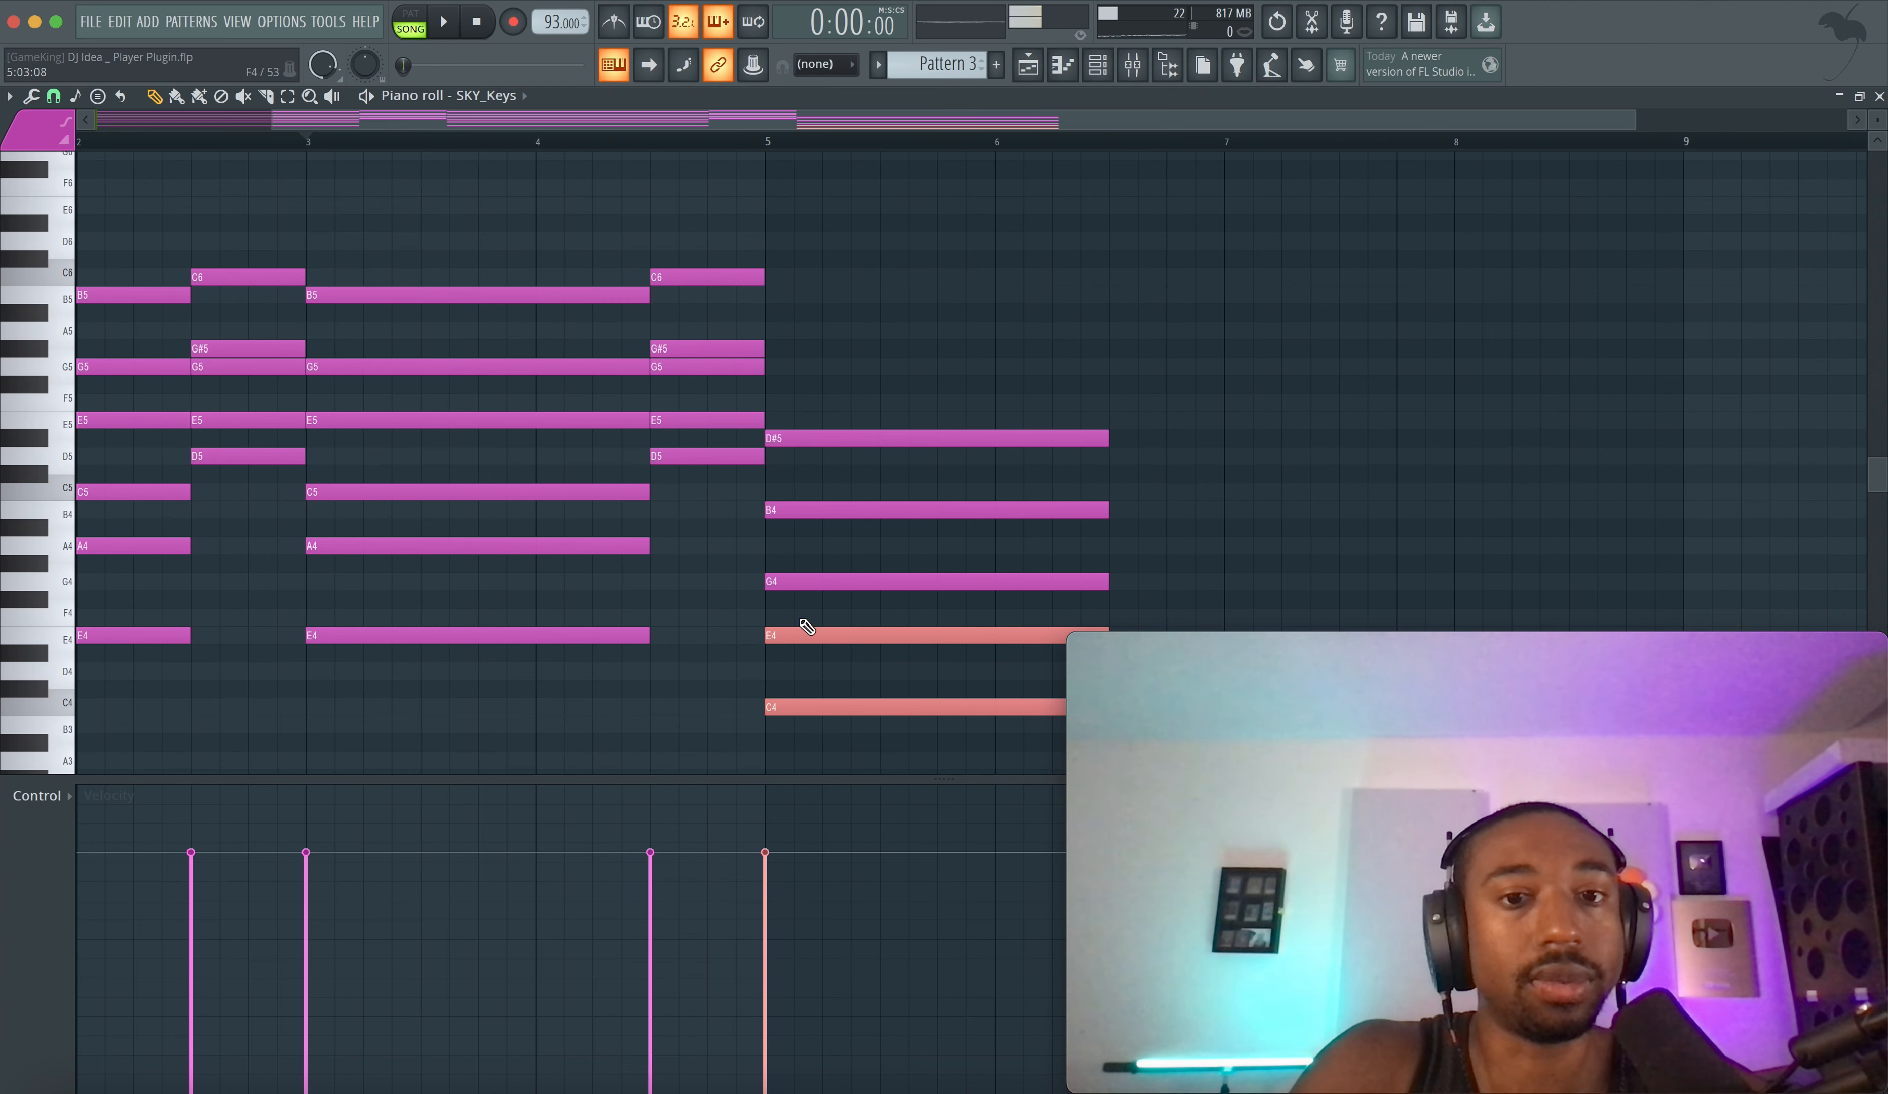
left_click_drag(806, 626, 817, 566)
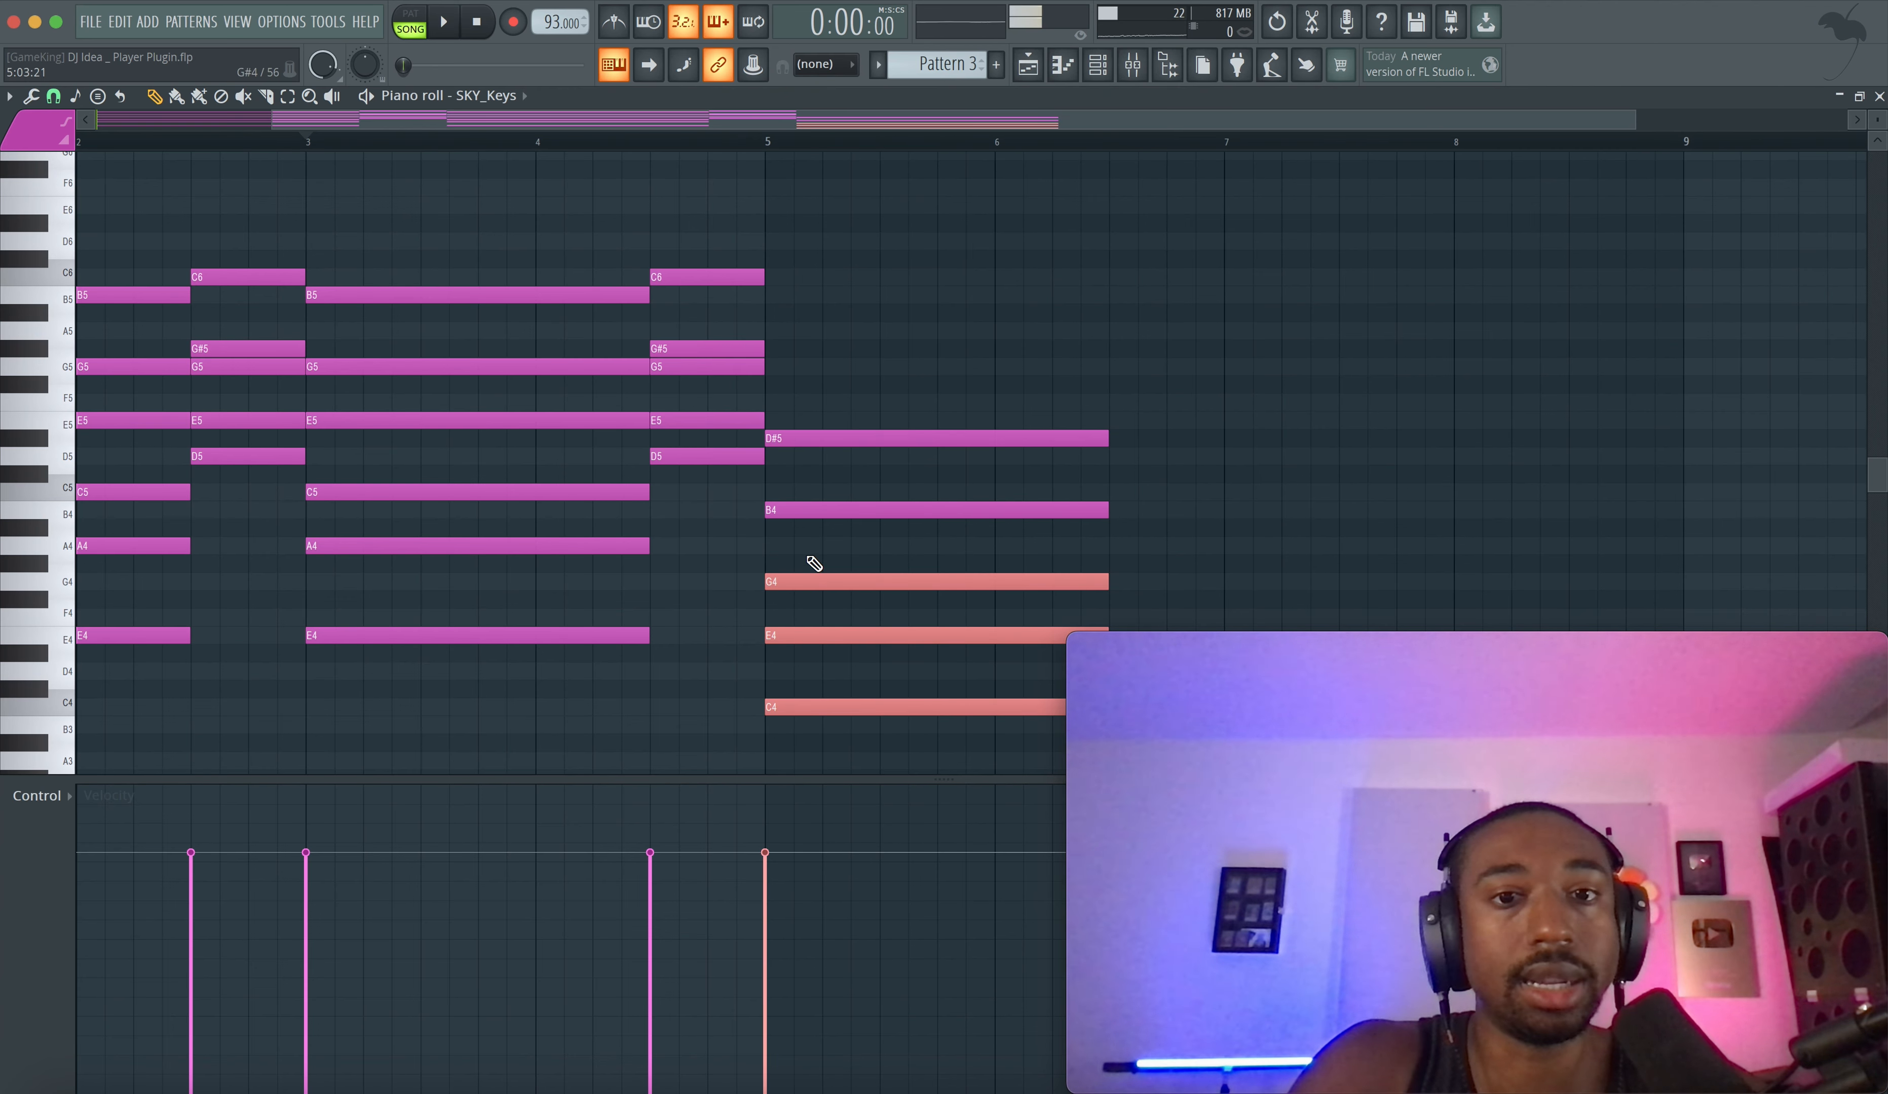
left_click_drag(809, 497, 807, 576)
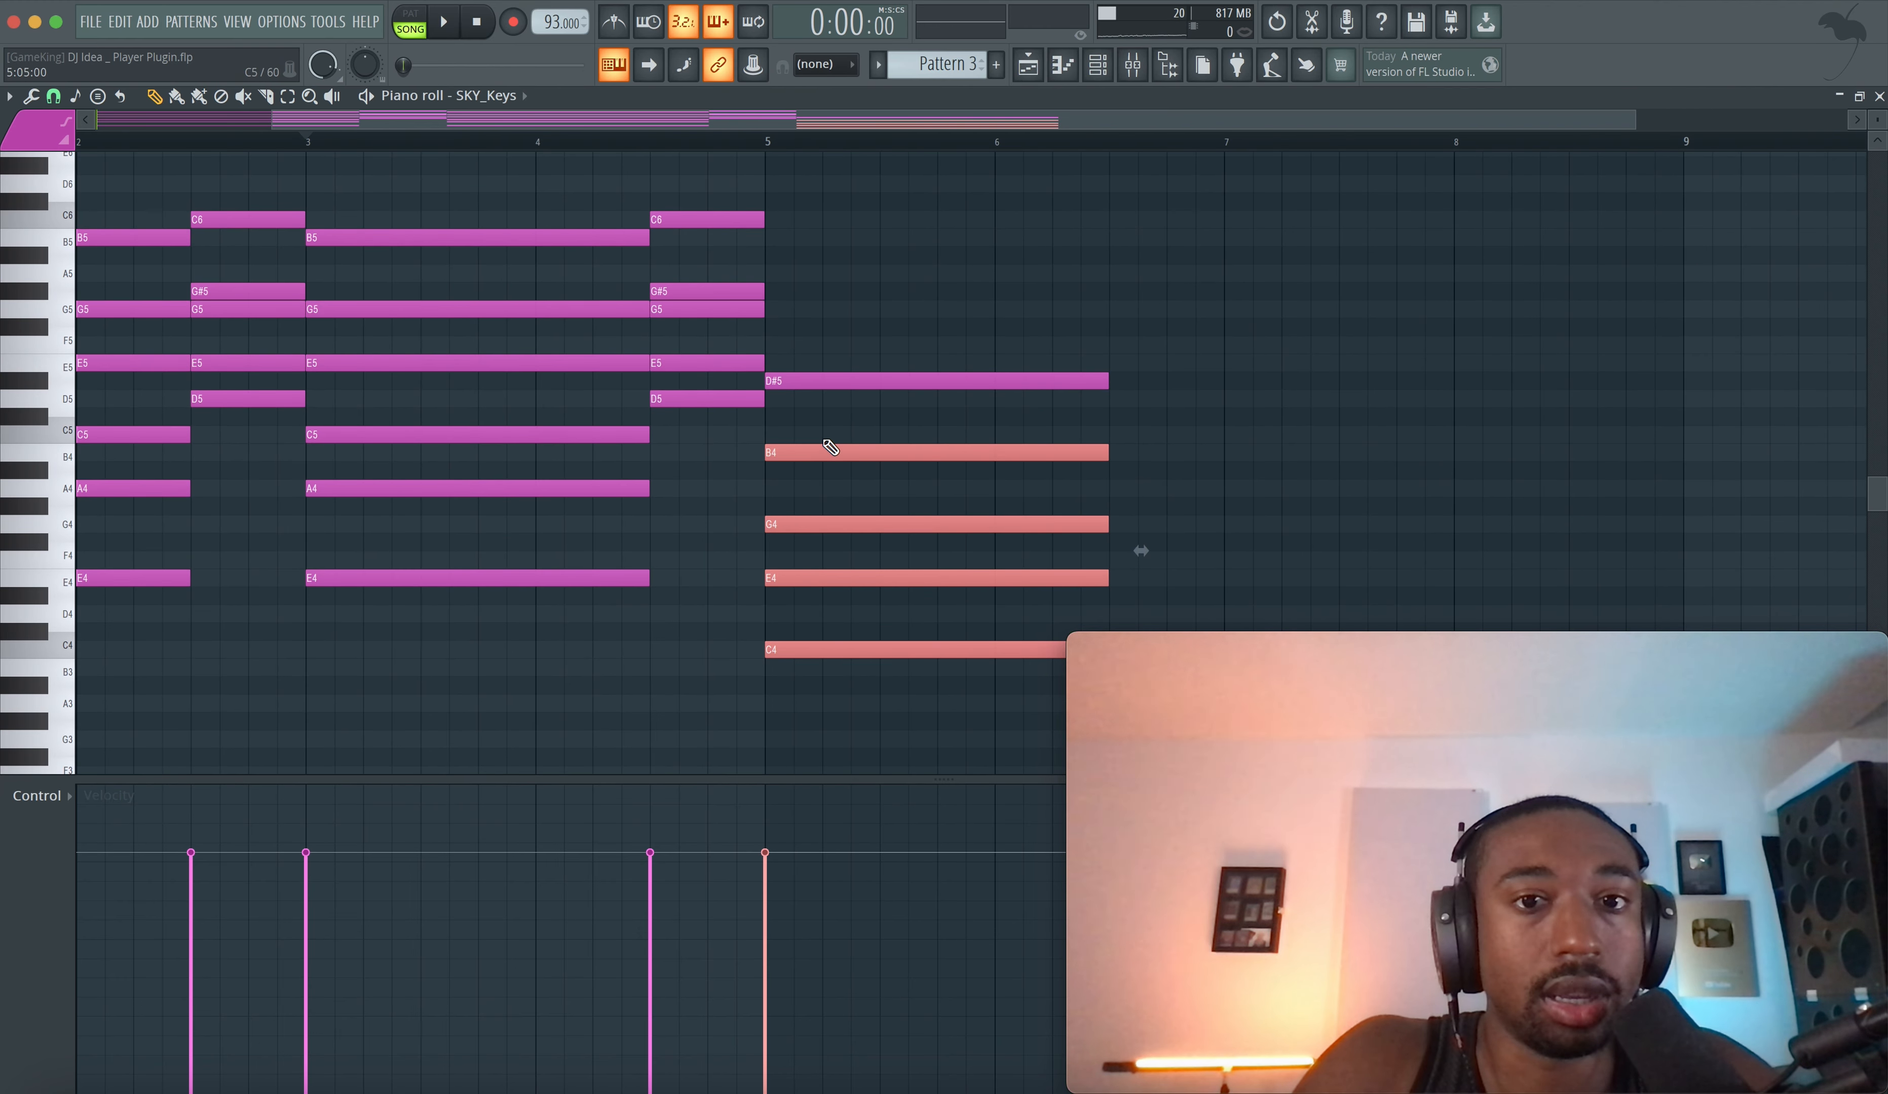
left_click(821, 382, "super")
key("shift+Down")
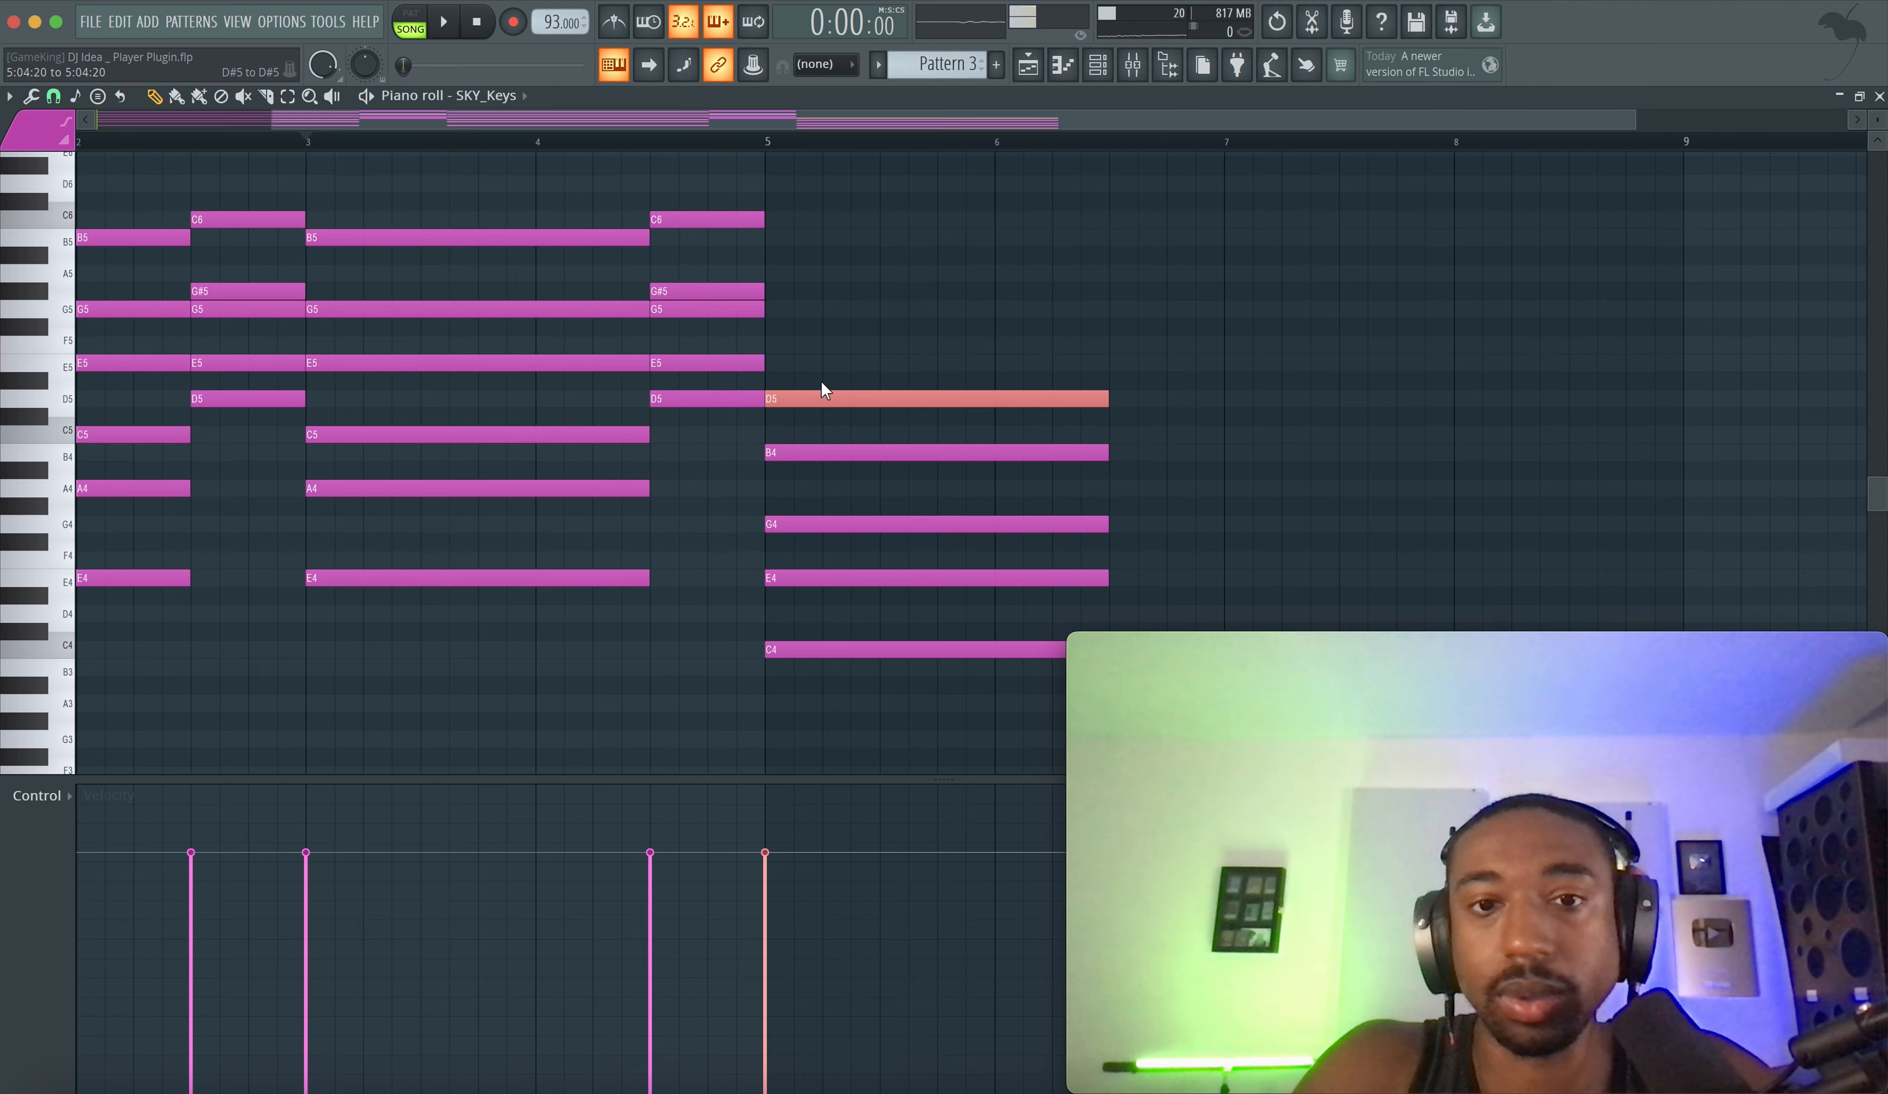
left_click_drag(822, 381, 821, 726)
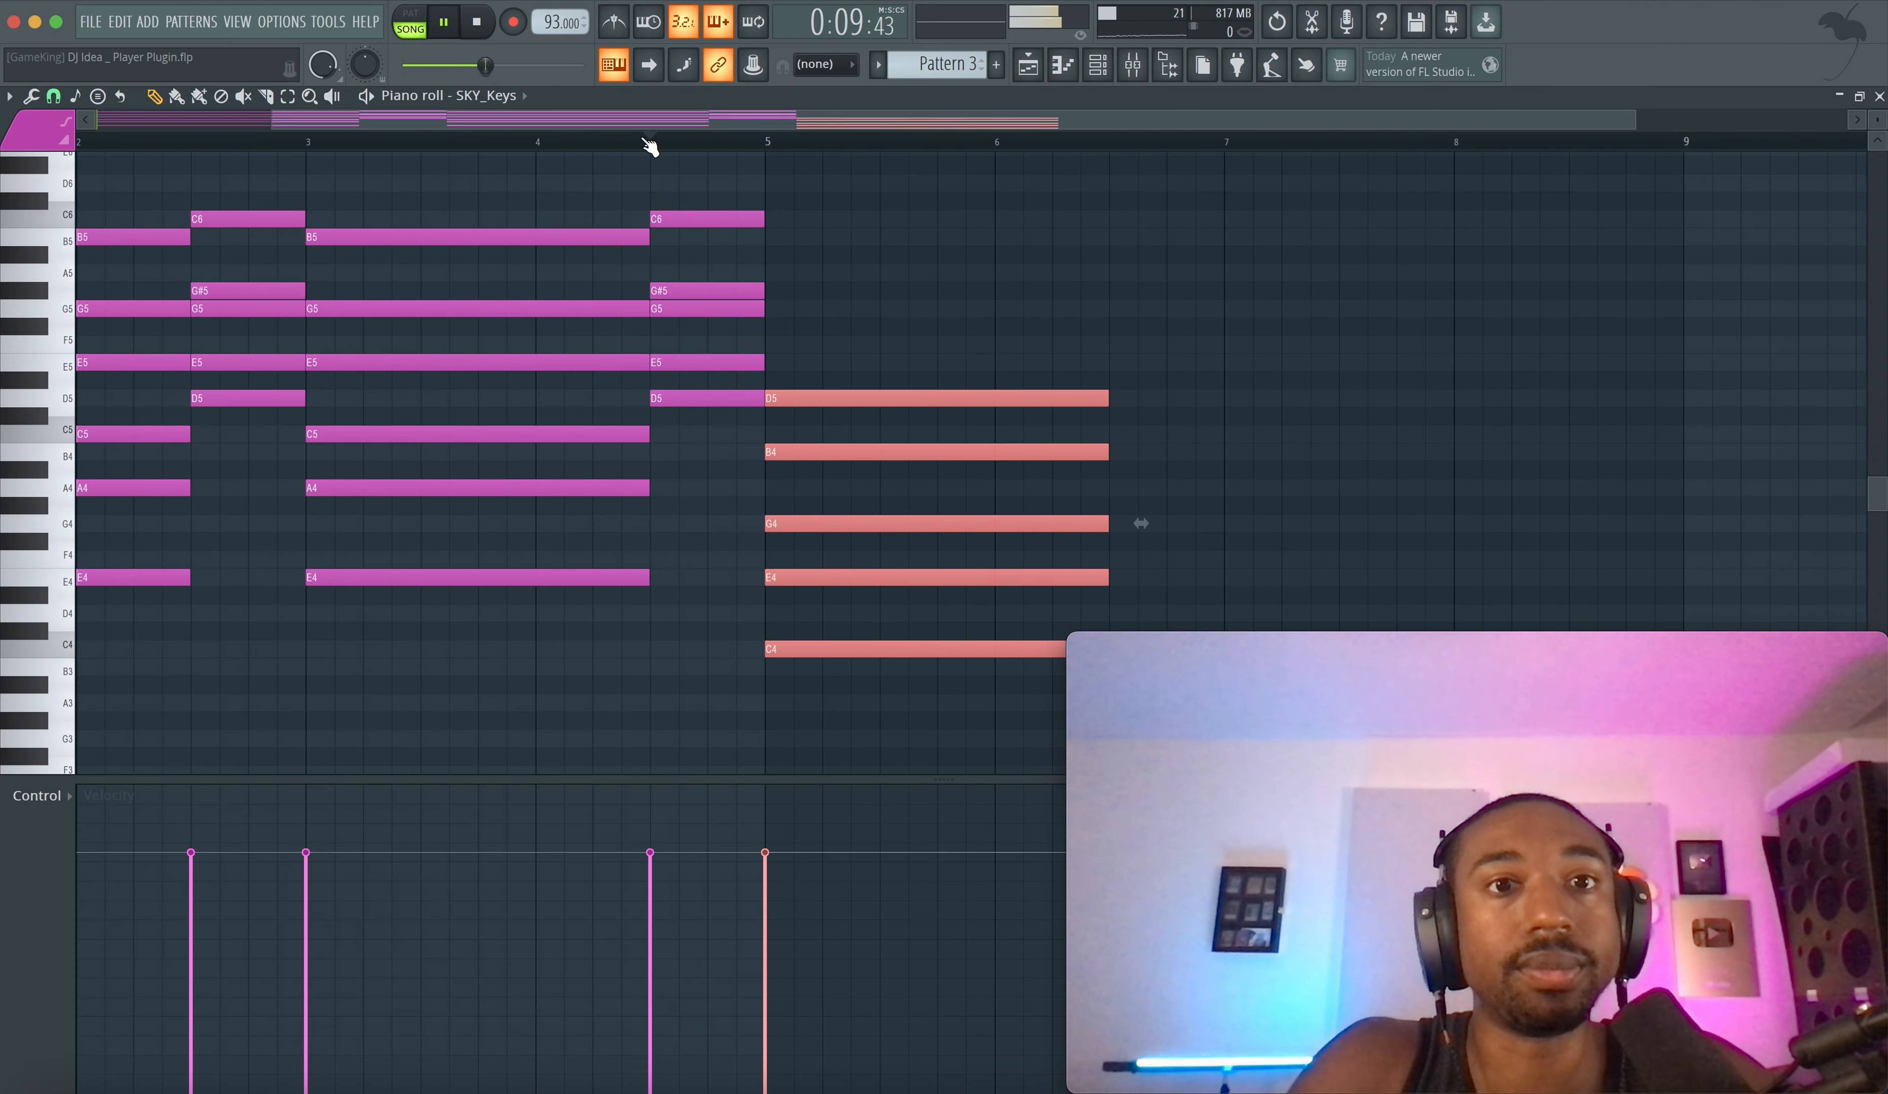
left_click(1027, 65)
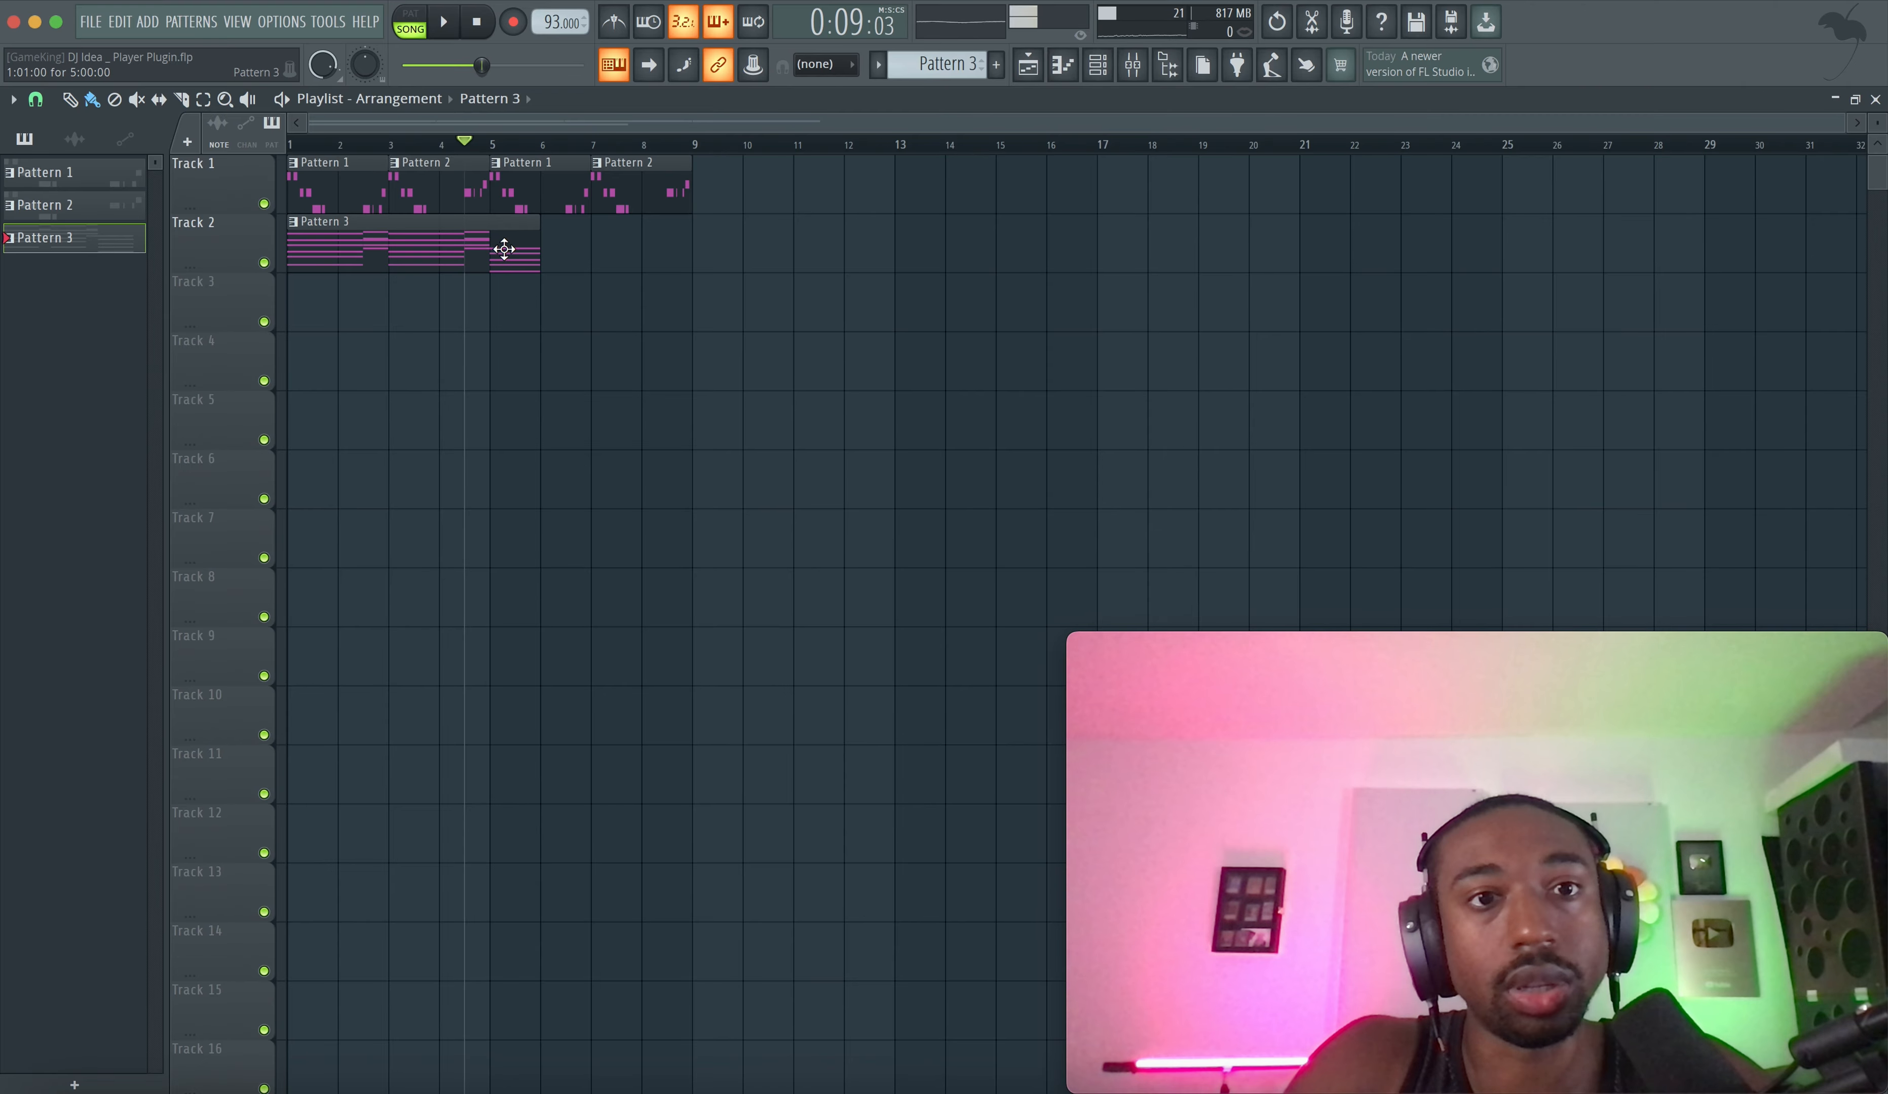
- Reopen Pattern 3's notes and examine the tones of the short chord at the end of bar 4
double_click(503, 249)
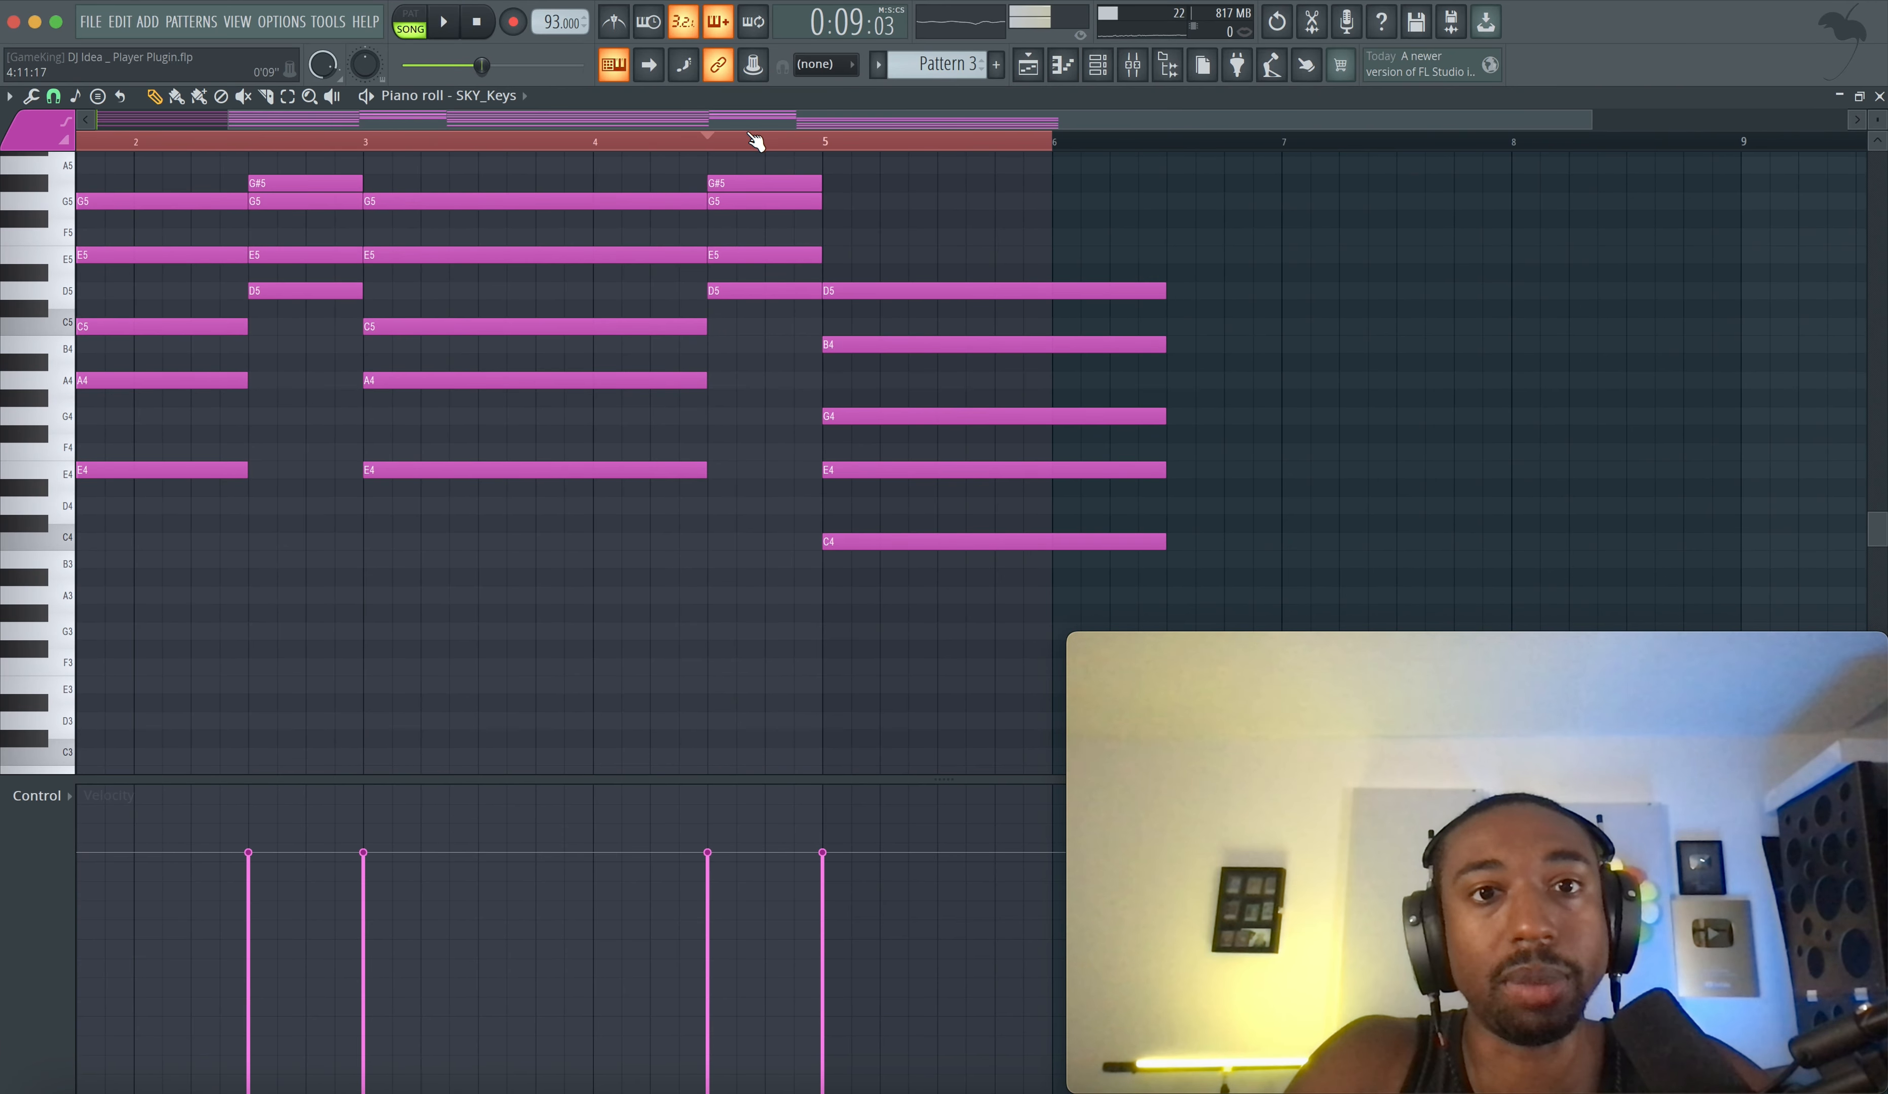
left_click(752, 137, "super")
left_click(762, 251, "super")
left_click_drag(761, 252, 676, 417)
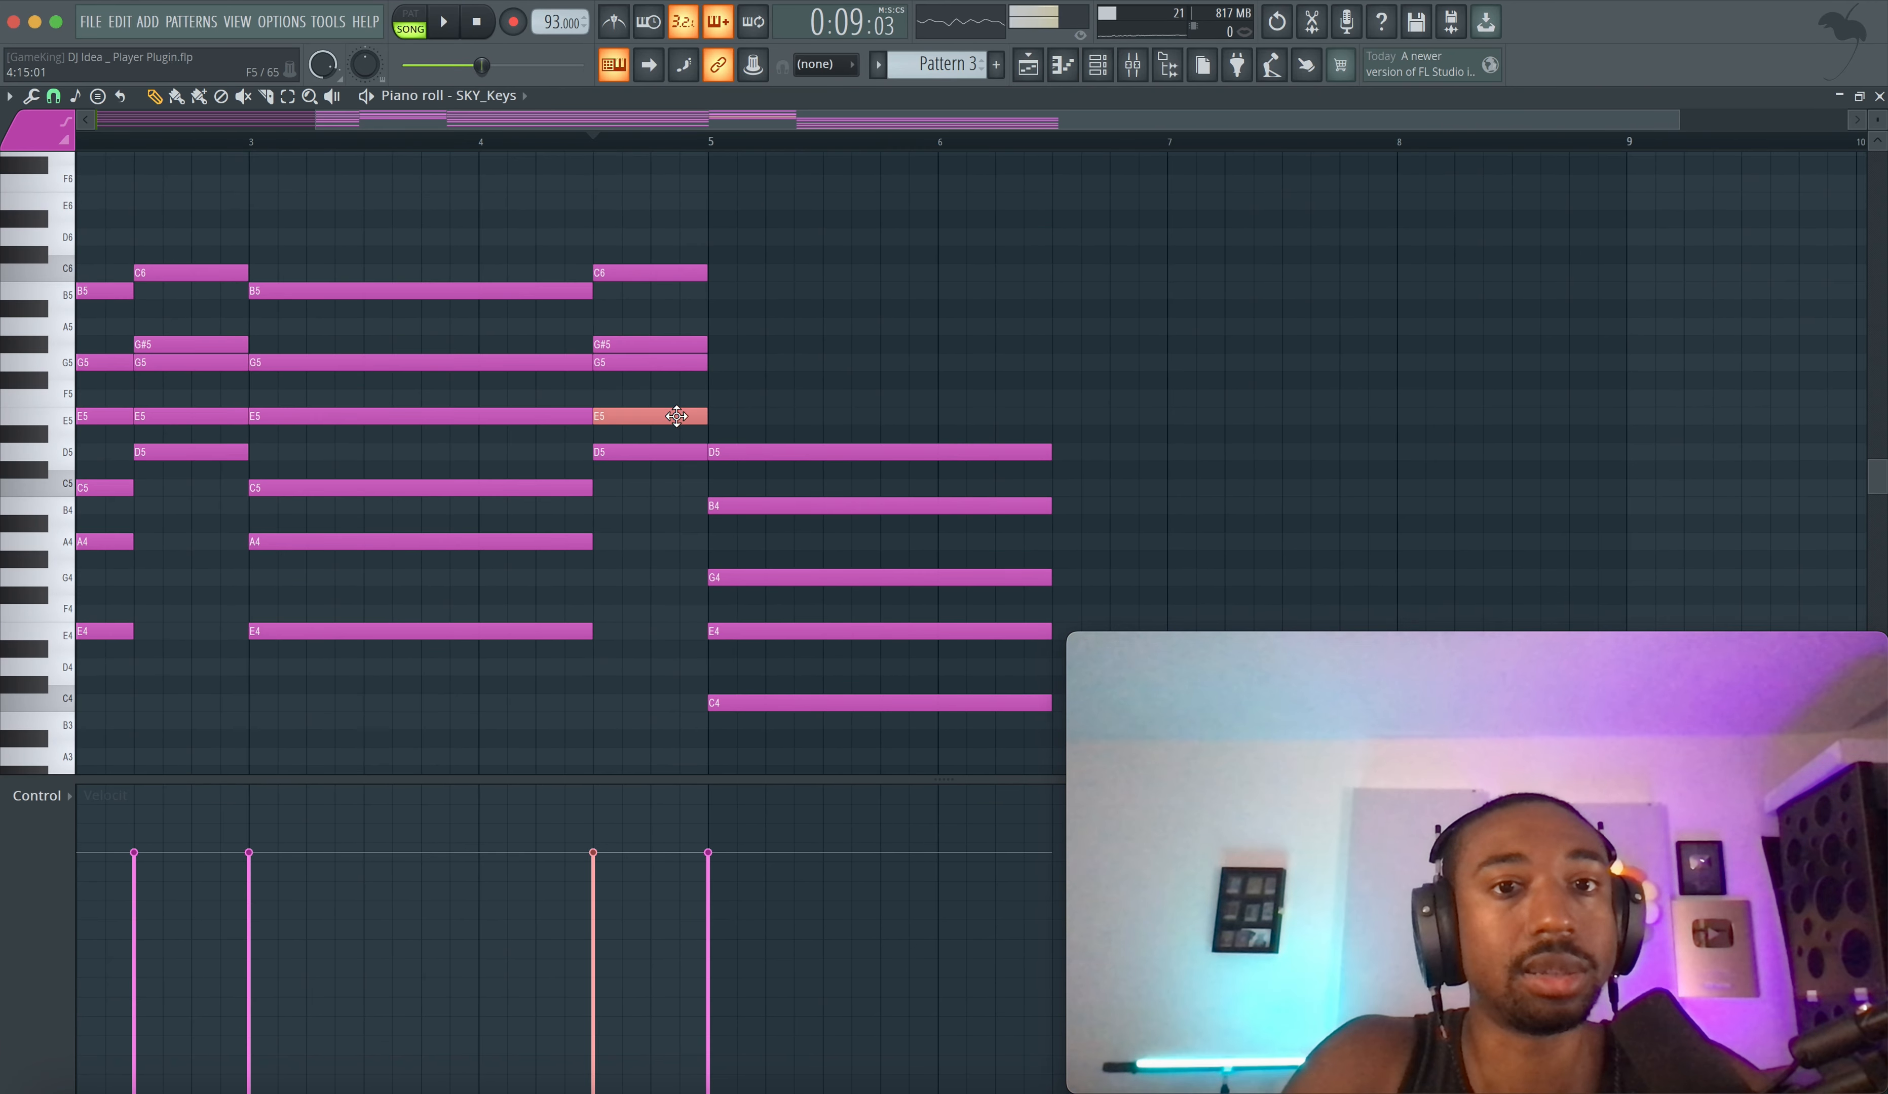
left_click_drag(647, 284, 646, 242)
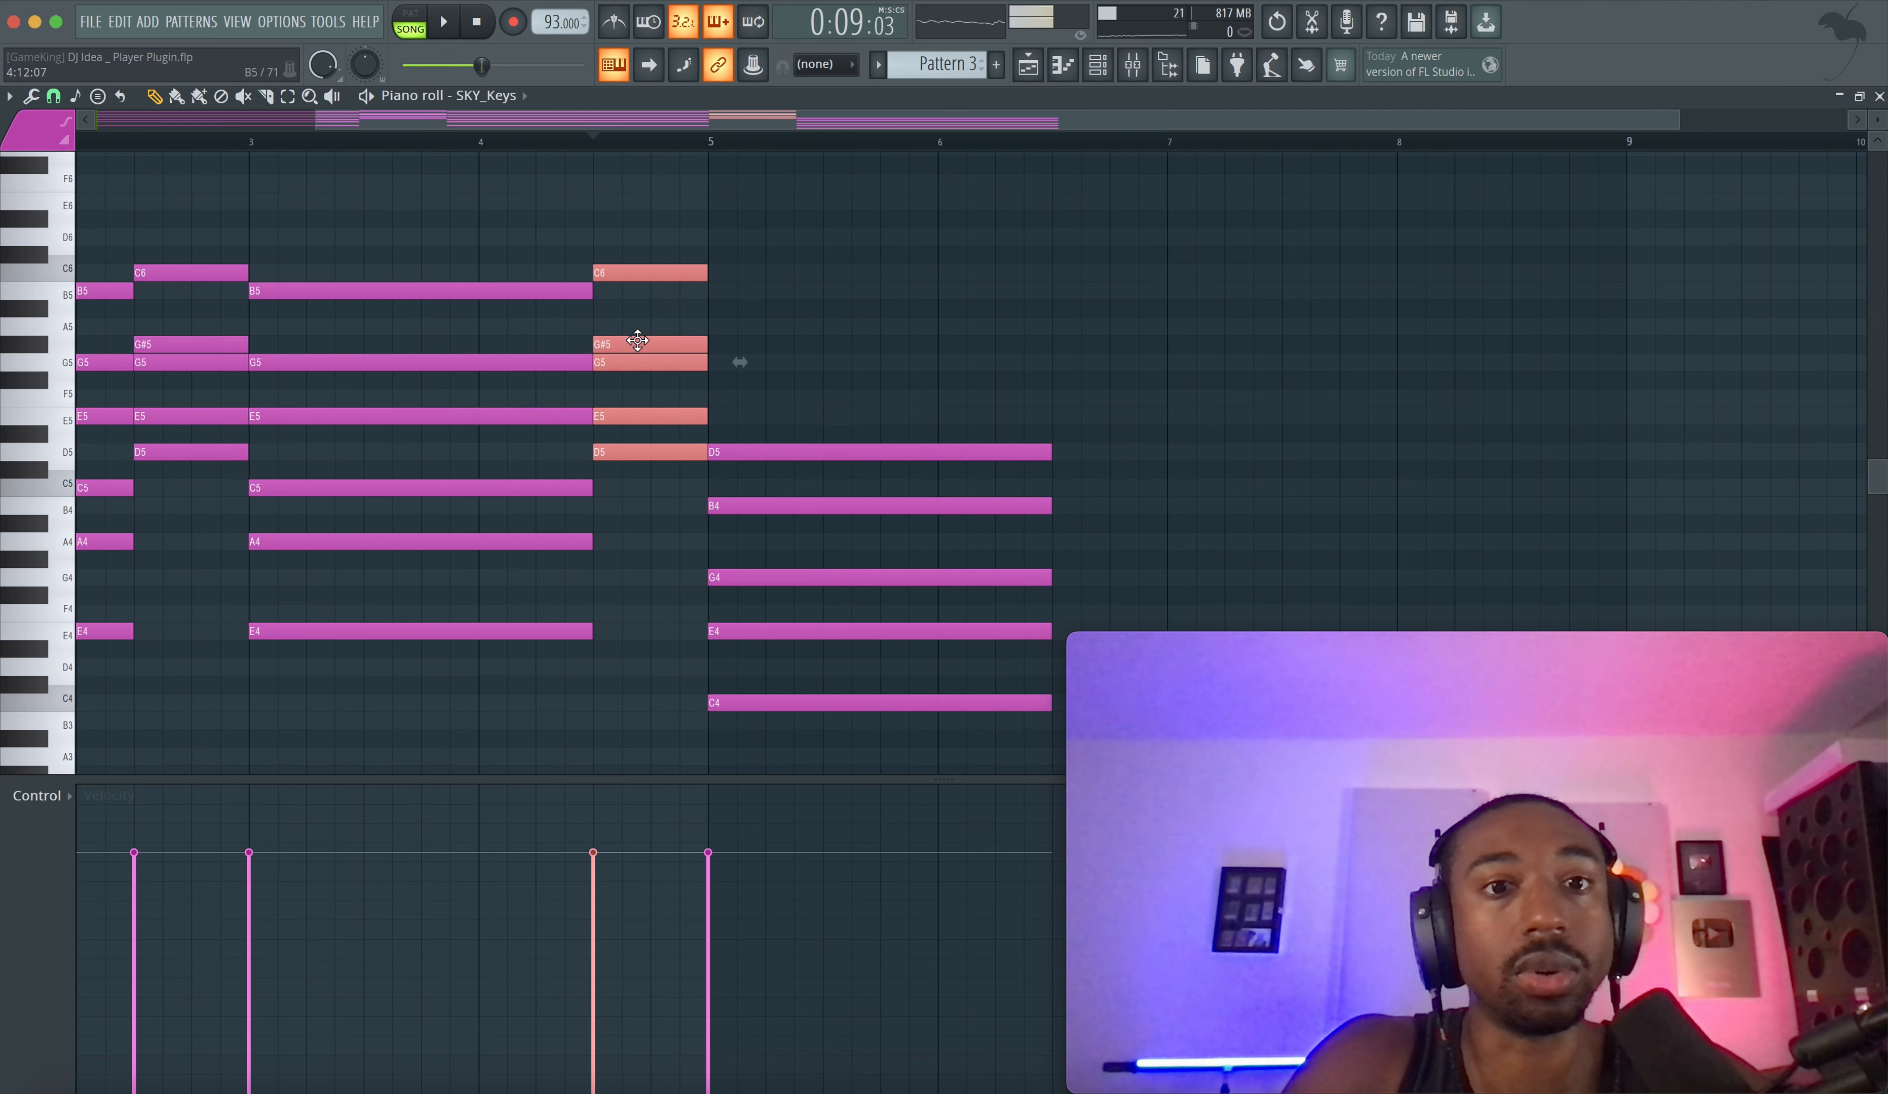
left_click(643, 403, "super")
- Transpose the short chord at the end of bar 4 down nine semitones to an F4 lowest note, and play it back
left_click_drag(653, 519, 652, 289)
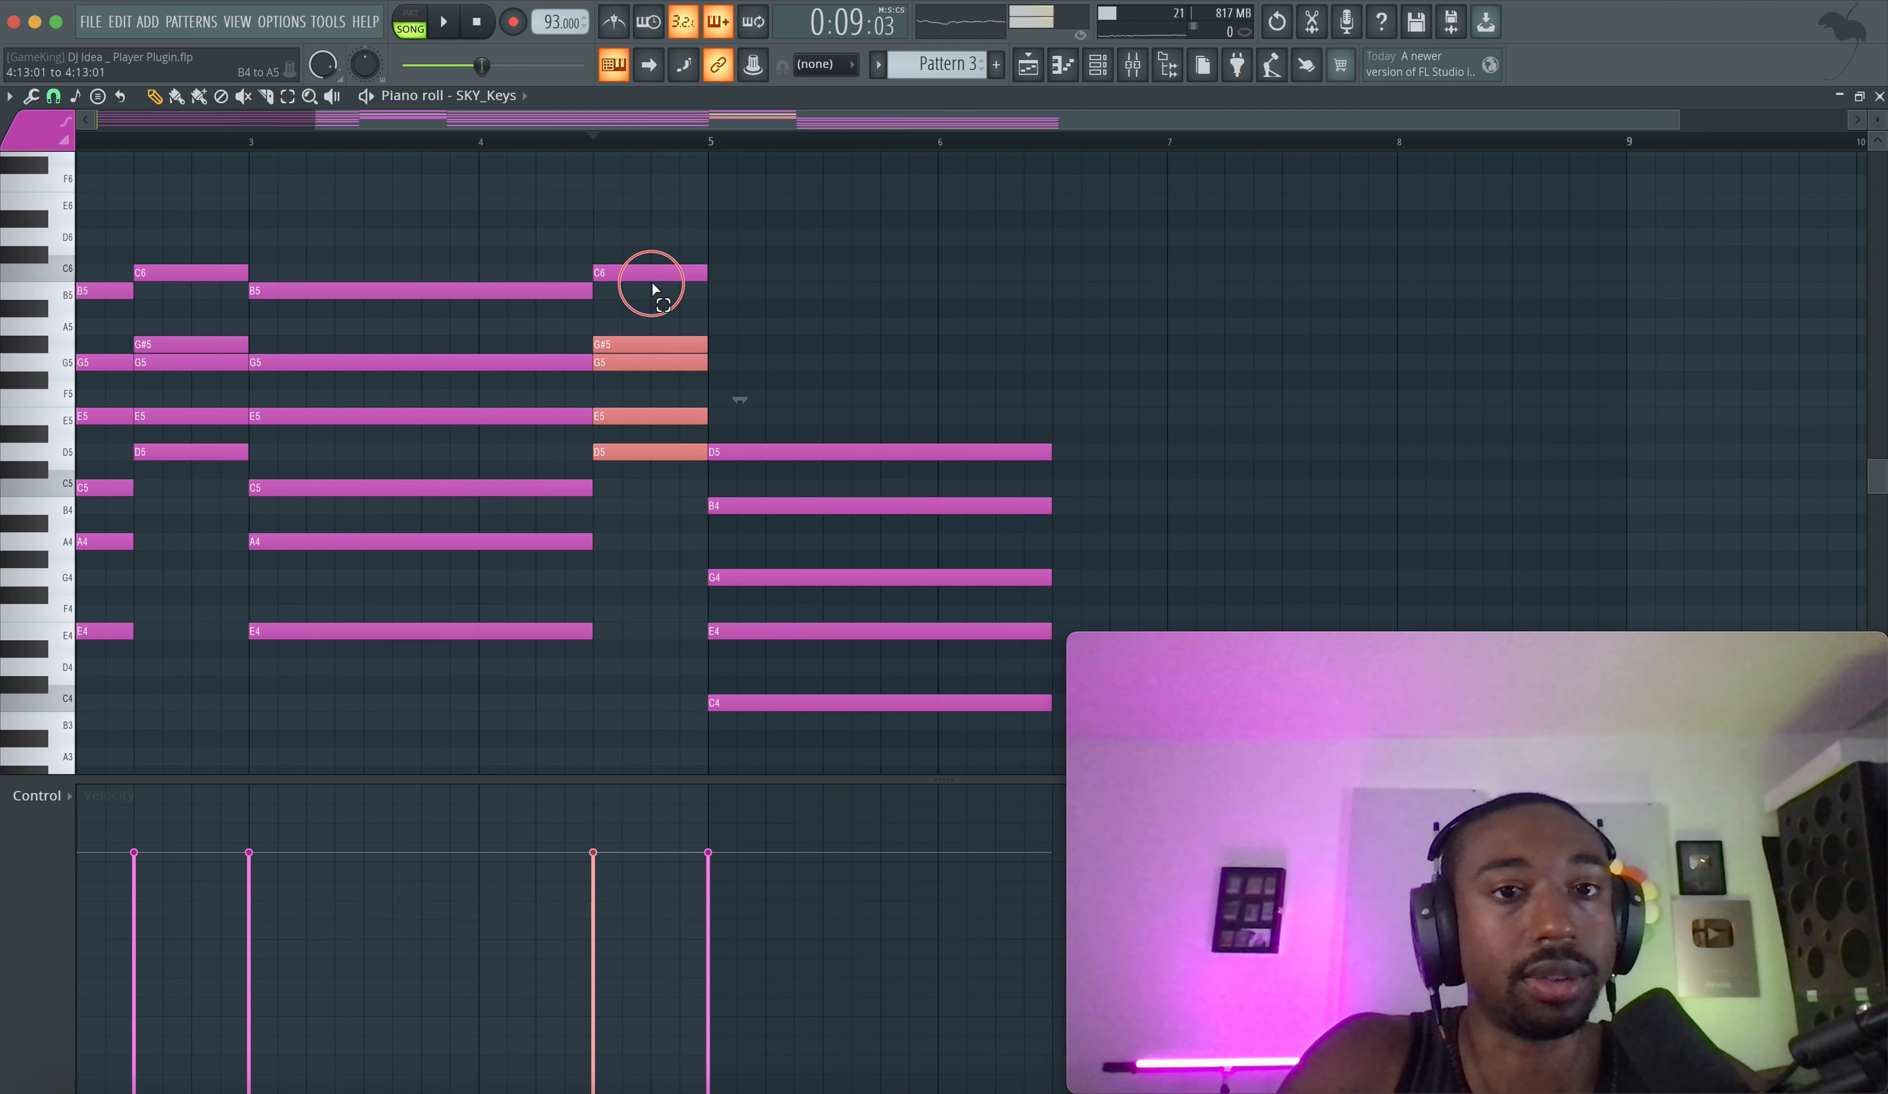
key("Down")
key("Down")
key("Down")
key("Down")
key("Down")
key("Down")
key("Down")
key("Down")
key("Down")
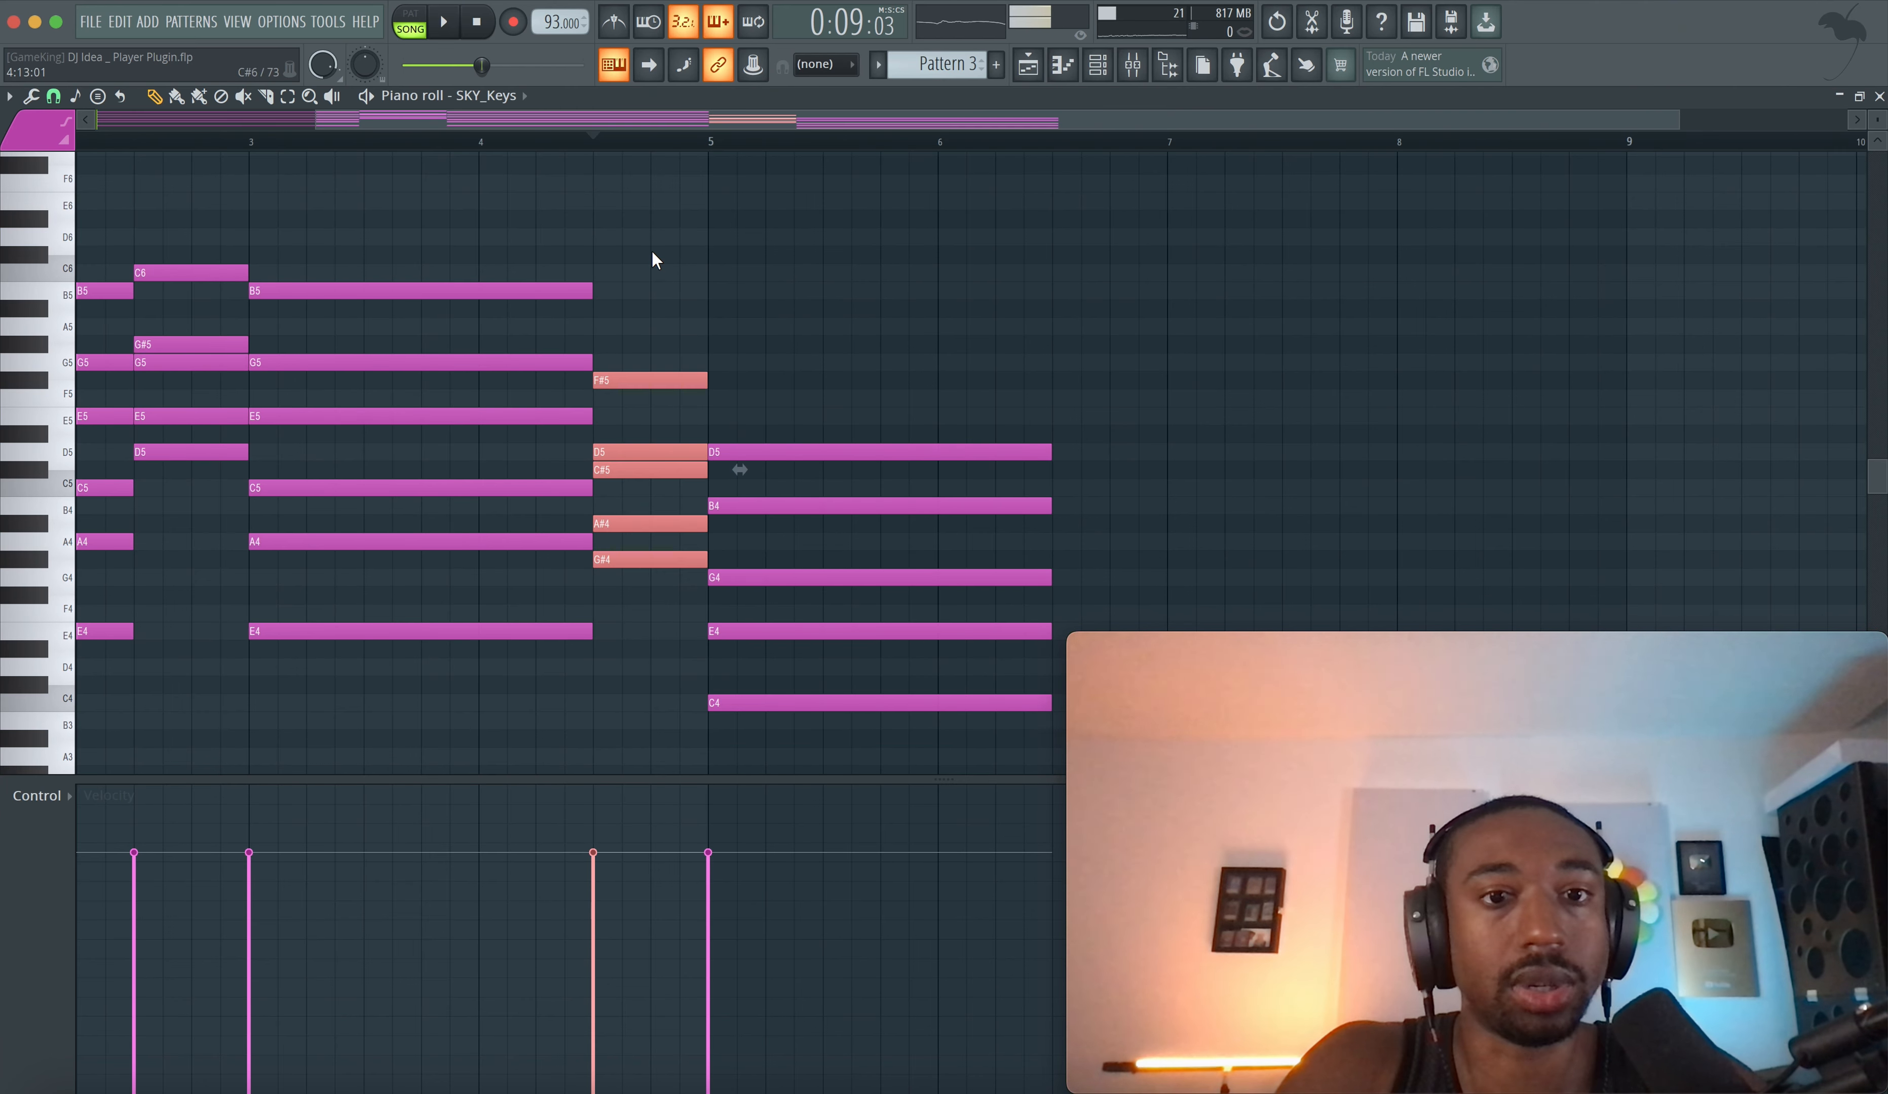
left_click(652, 261, "super")
key("space")
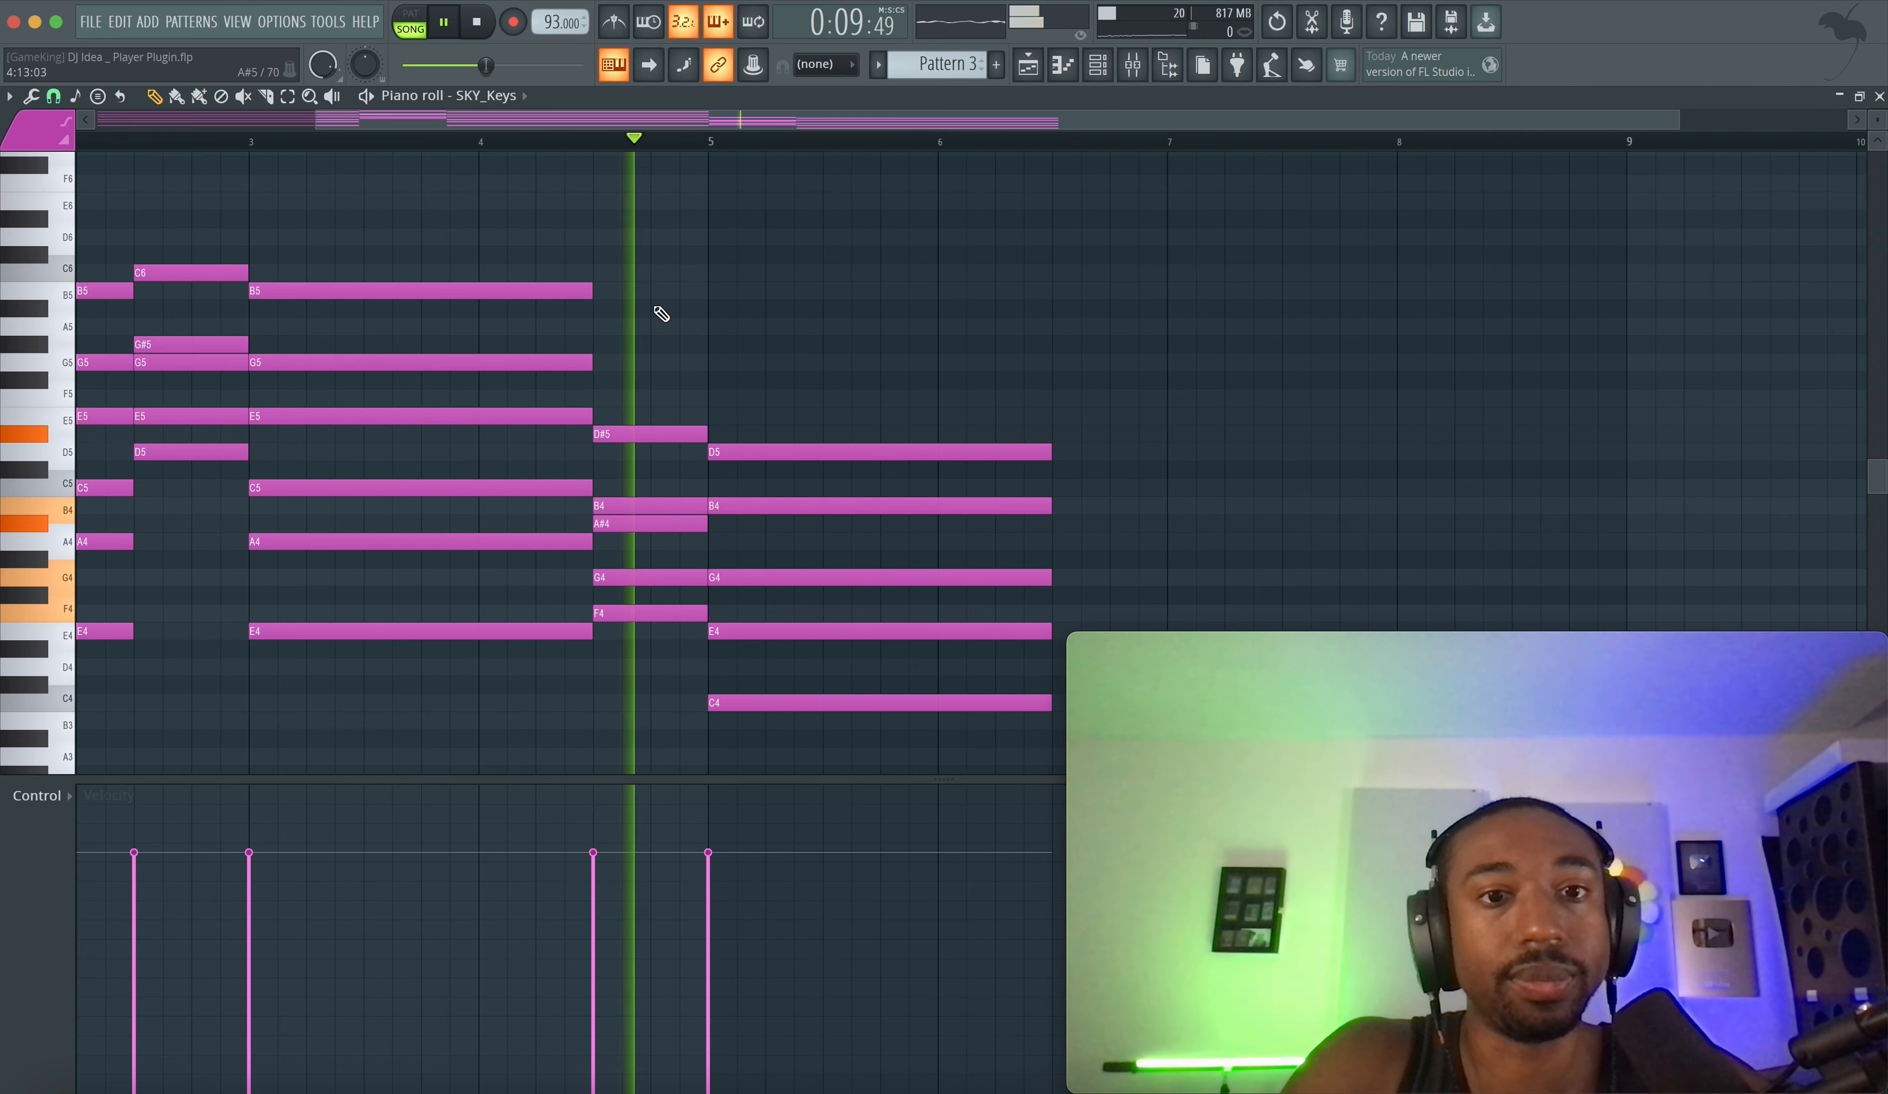
scroll(654, 308, "down", 2)
left_click(476, 22)
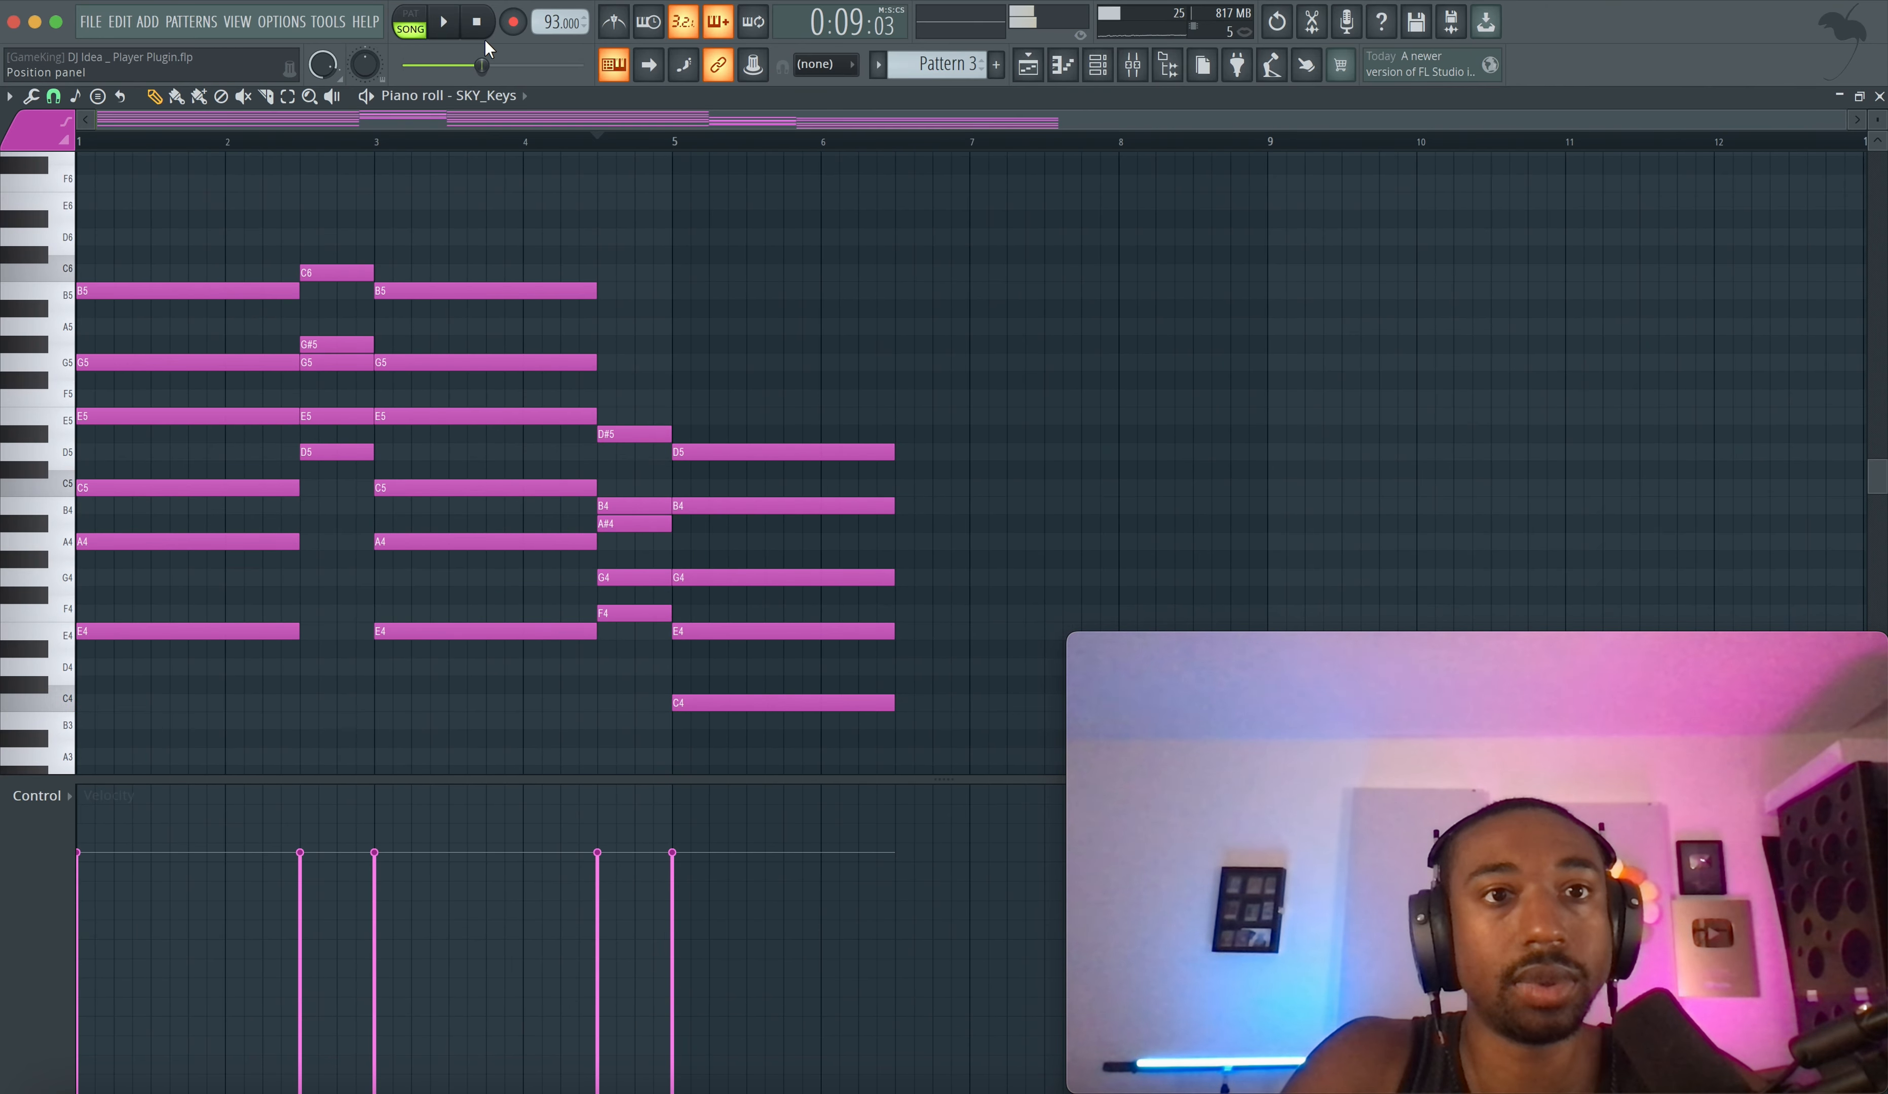
- Raise the last two chords, at the end of bar 4 and in bar 5, one octave and play back the progression
key("space")
left_click_drag(620, 388, 746, 767)
key("super+Up")
left_click(745, 713, "super")
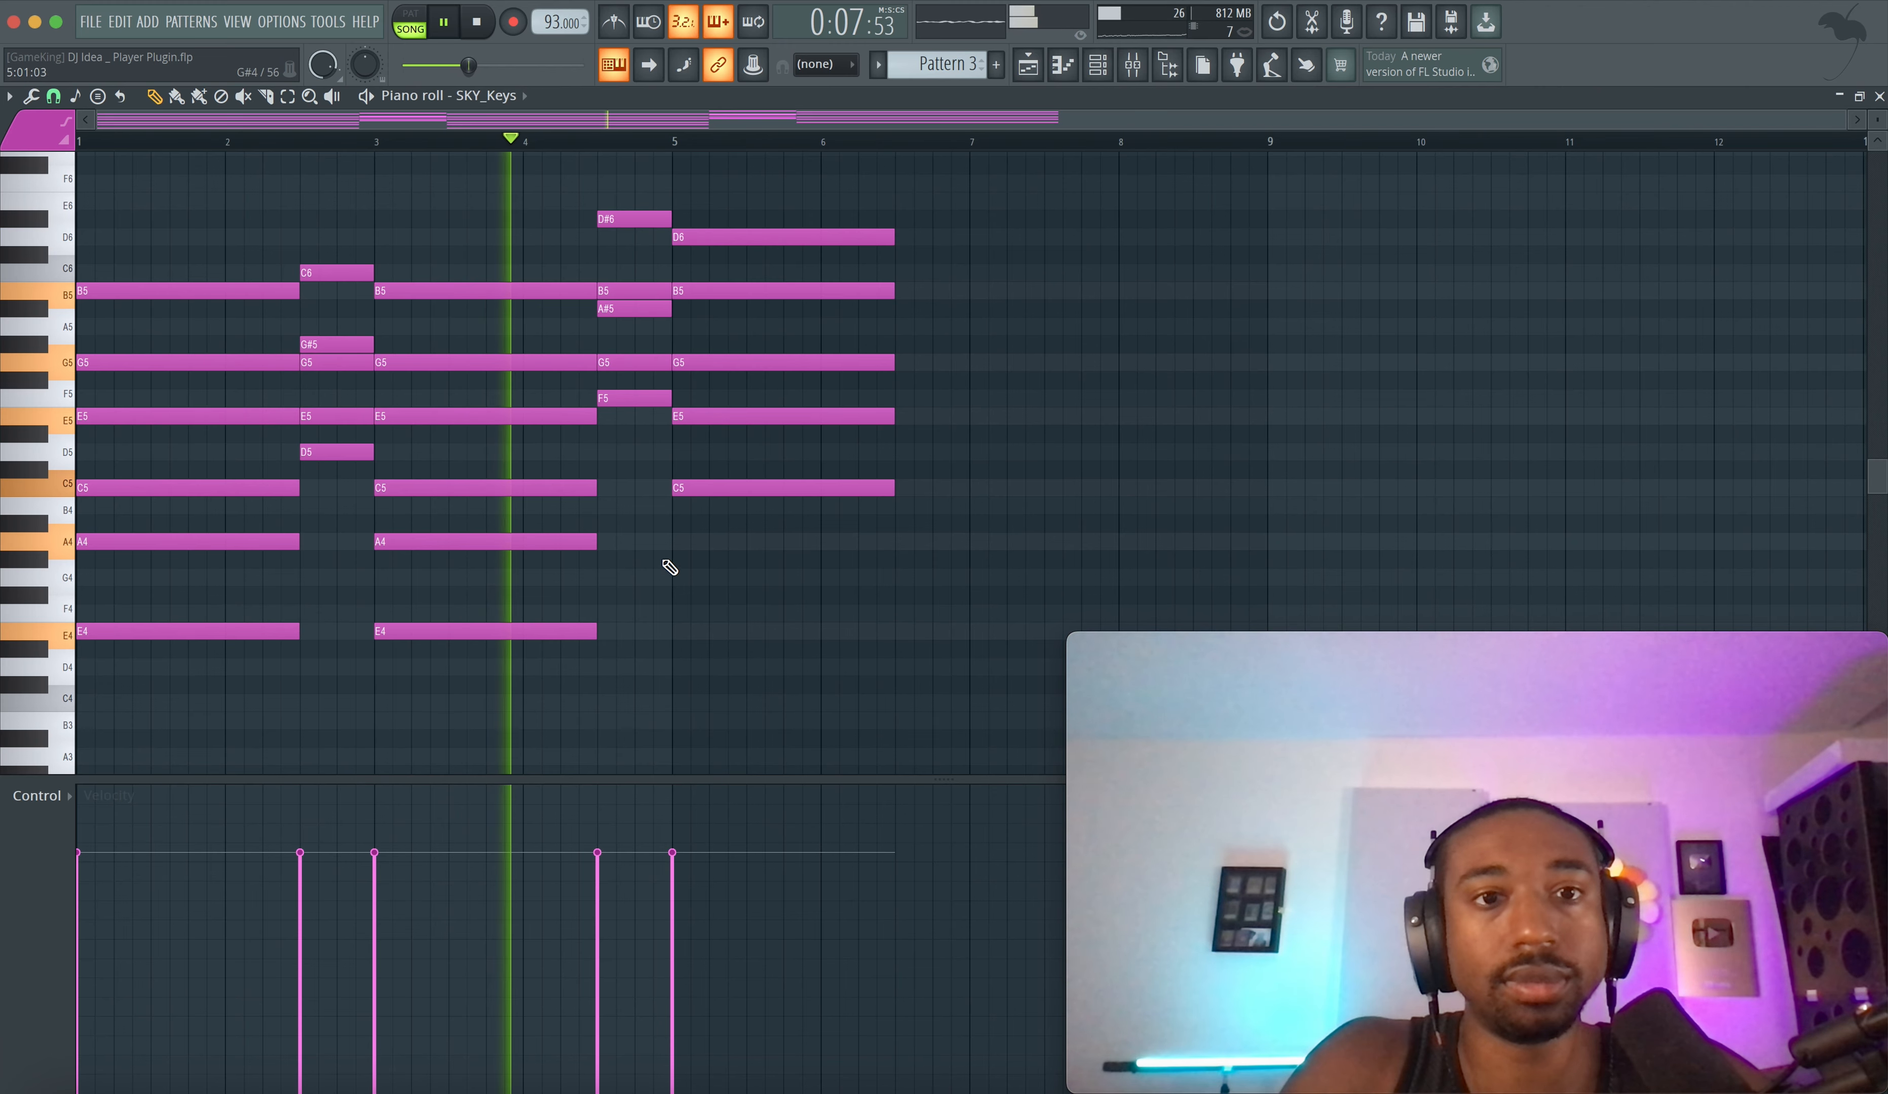
left_click_drag(583, 654, 557, 286)
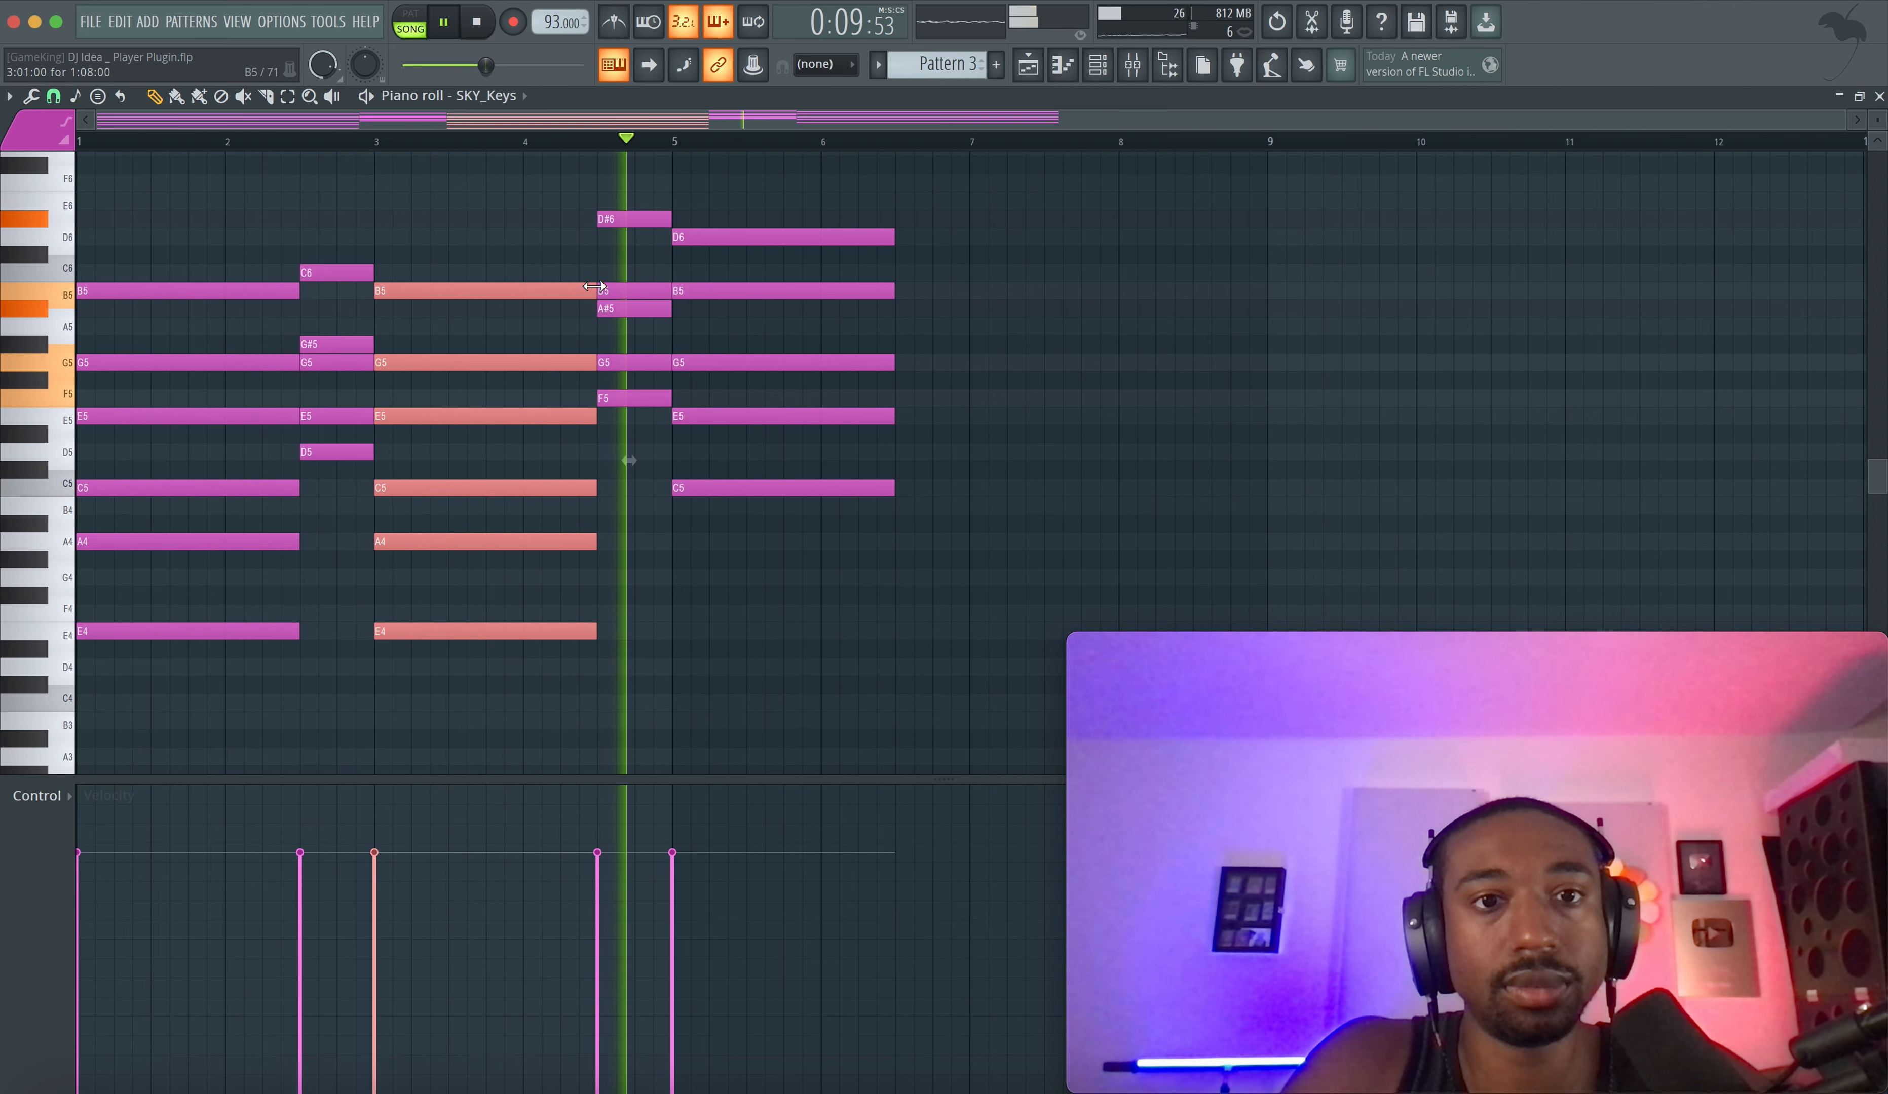
key("space")
left_click(643, 326)
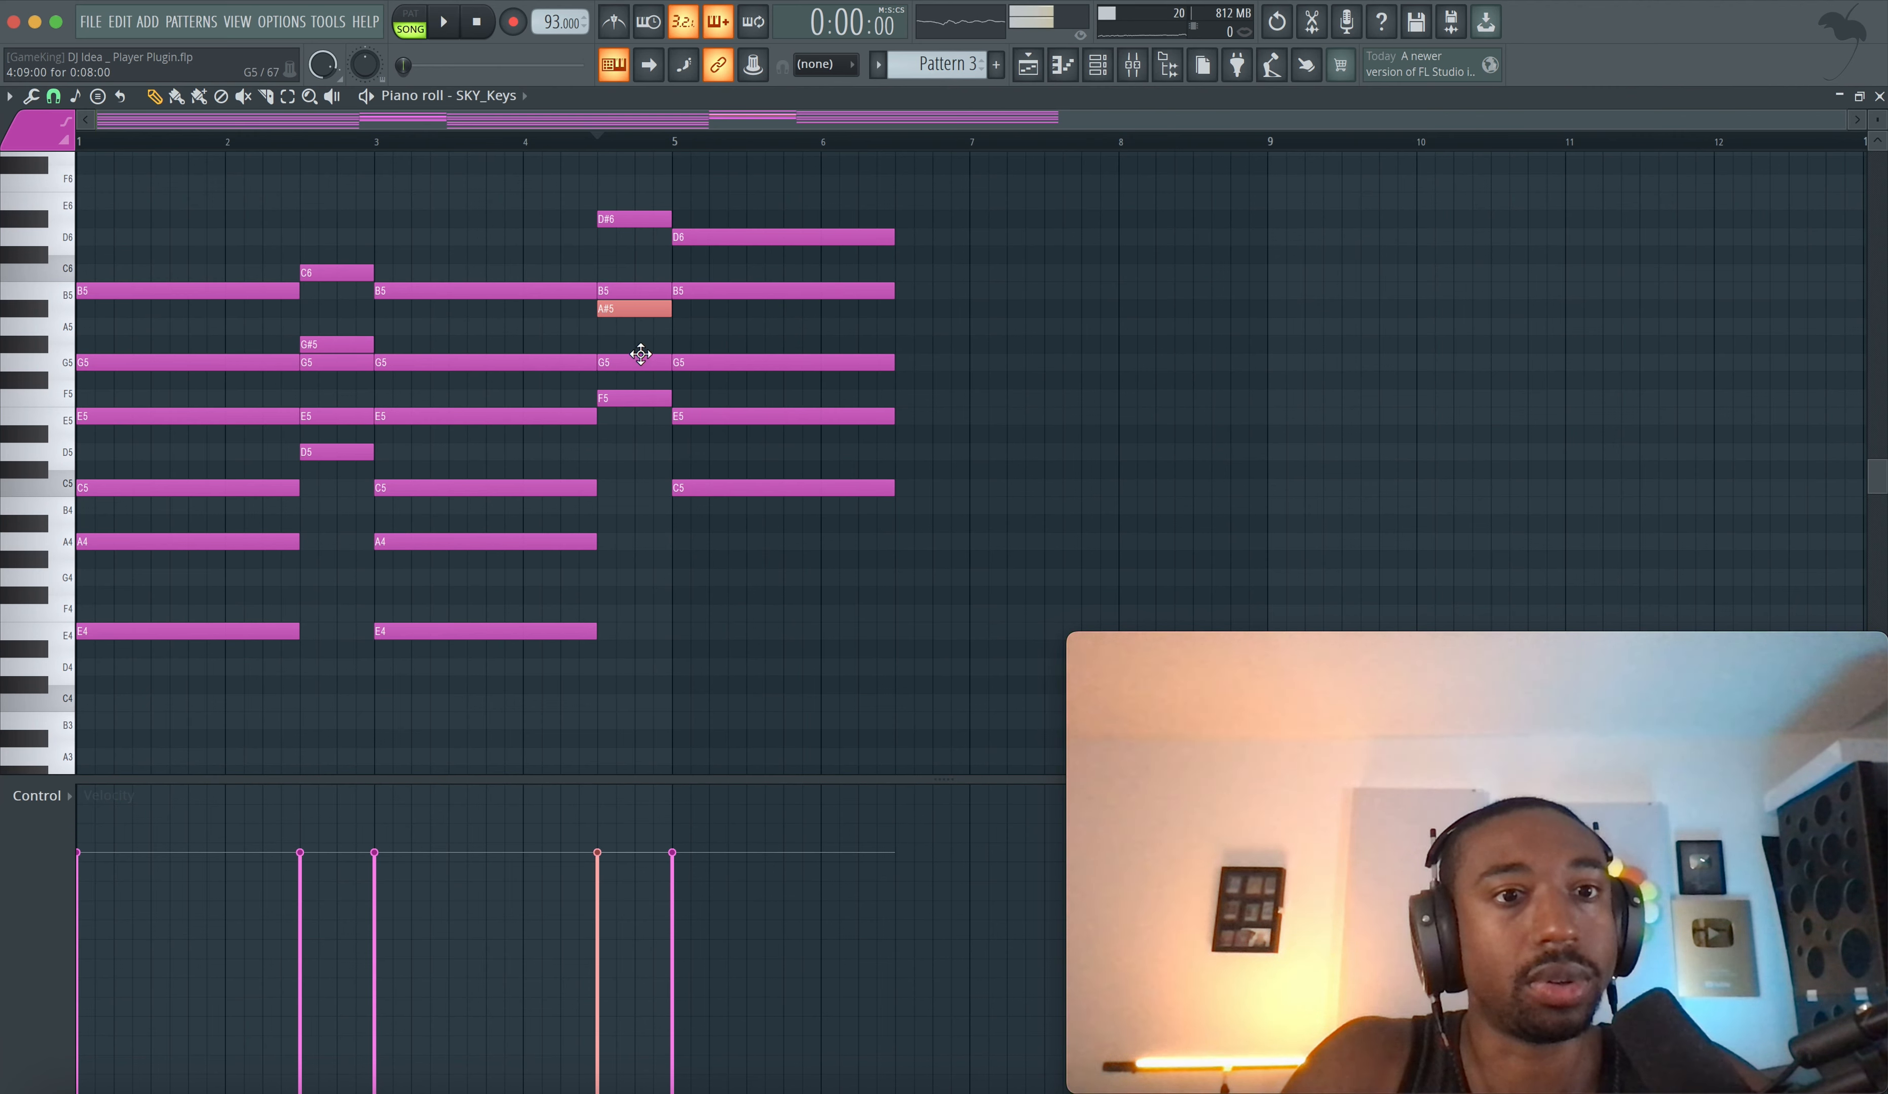
- Replace the short chord at the end of bar 4 with a stamped advanced G chord, G5-B5-D6-F6-A6, lasting half a bar
right_click(625, 398)
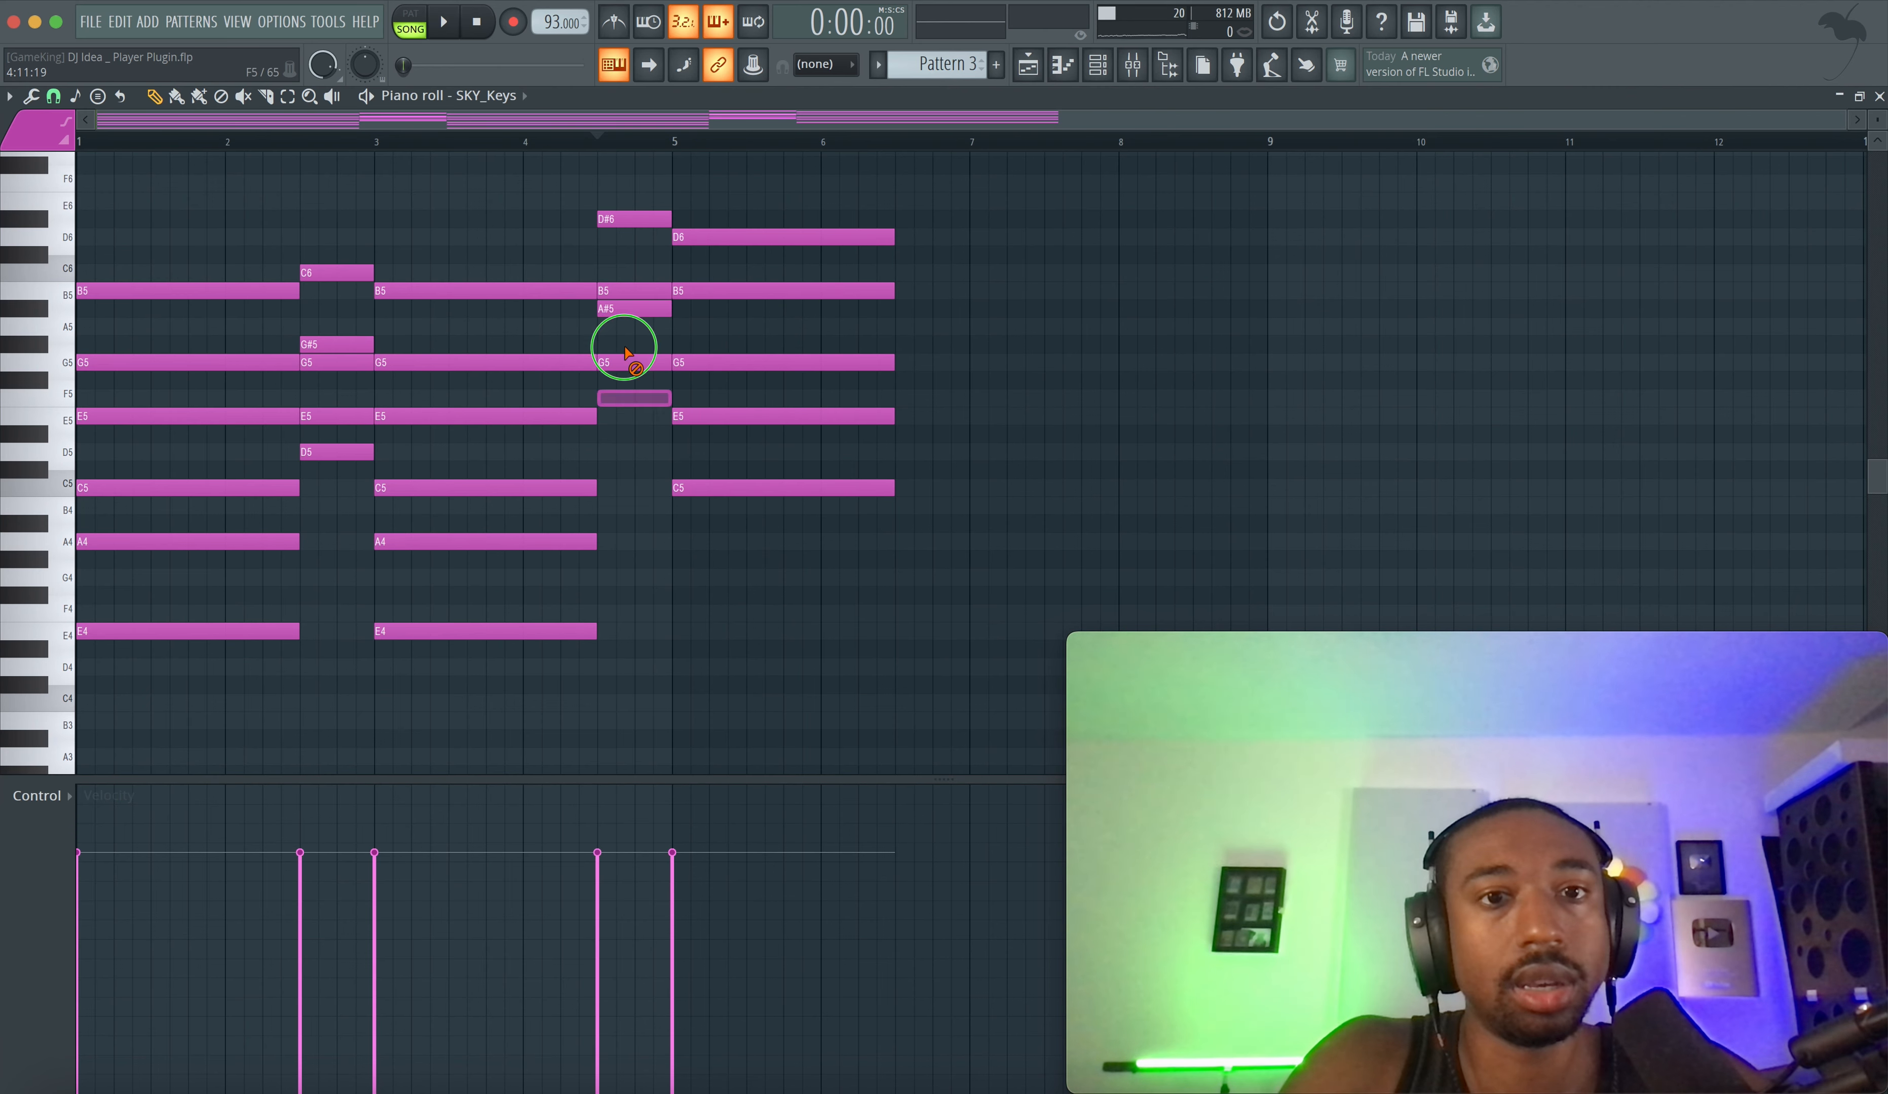
left_click(106, 98)
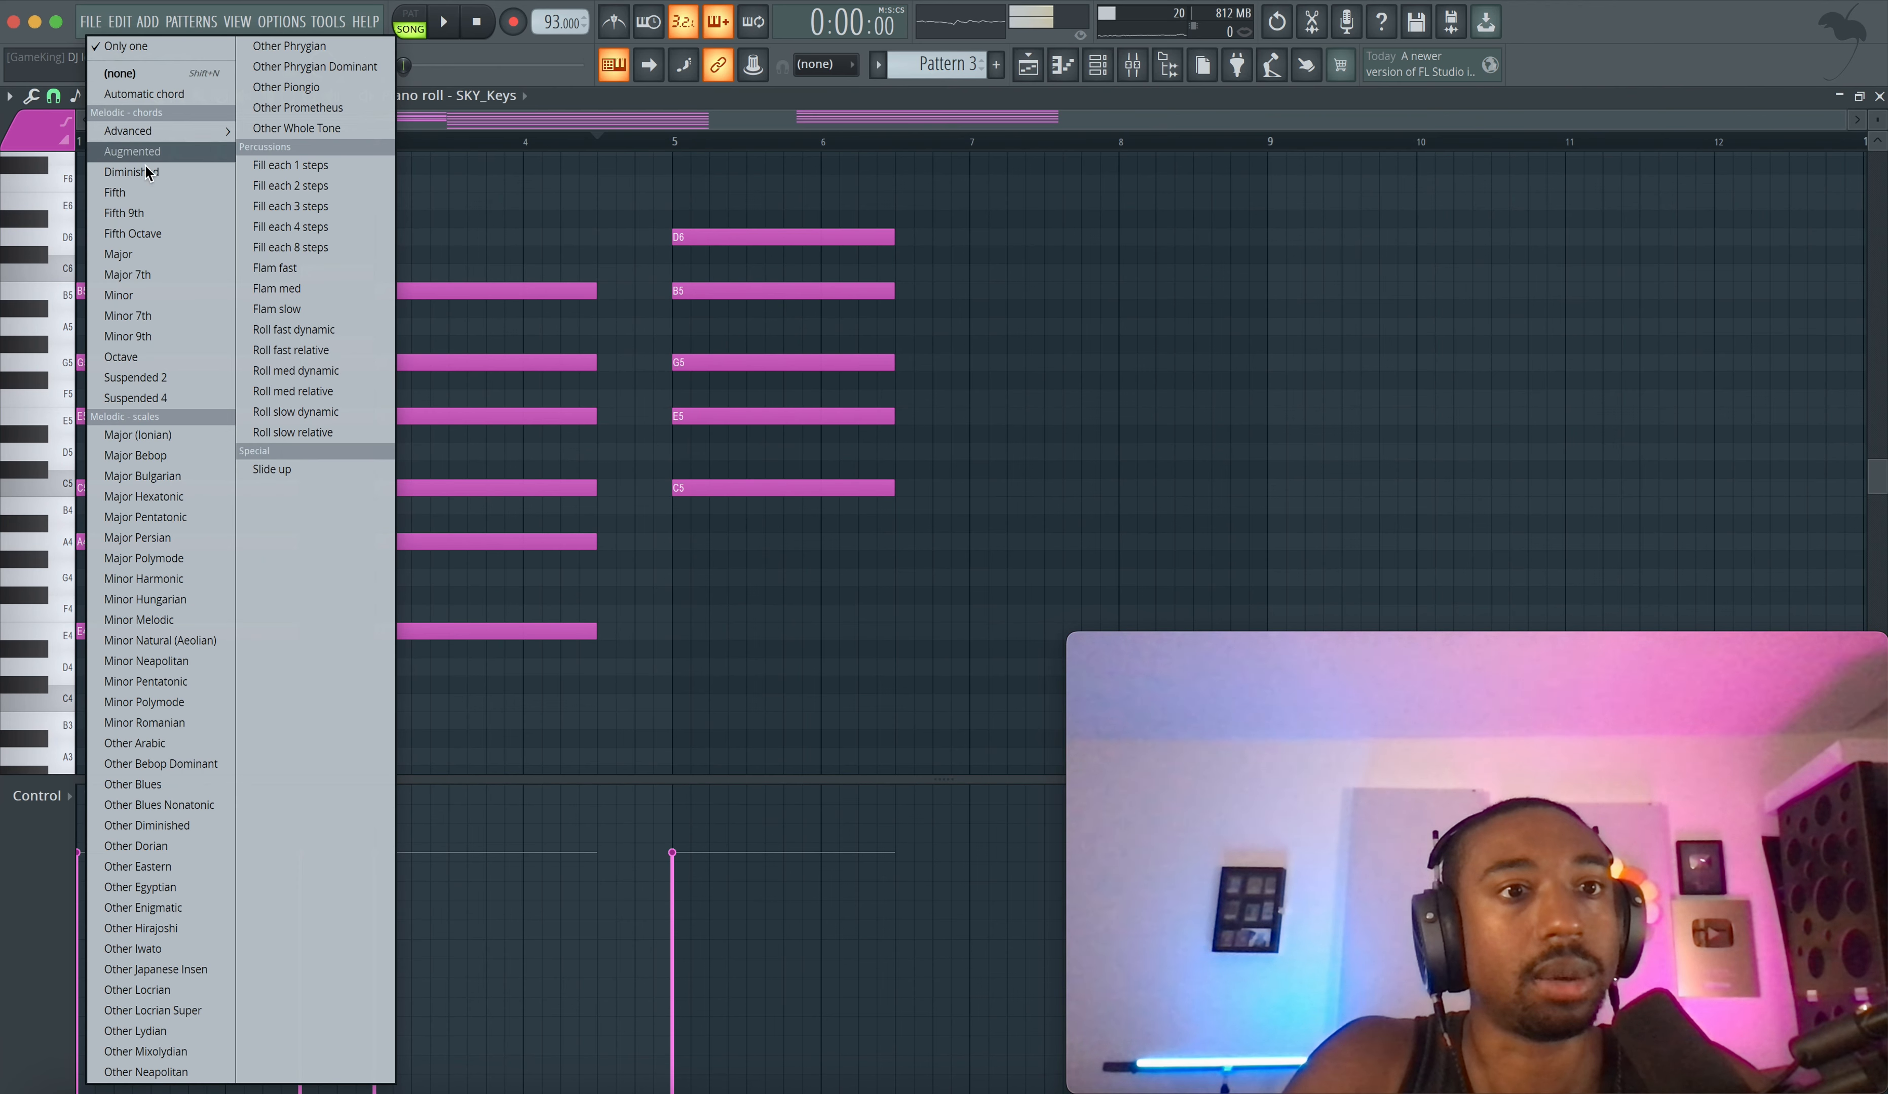
mouse_move(161, 127)
left_click(298, 353)
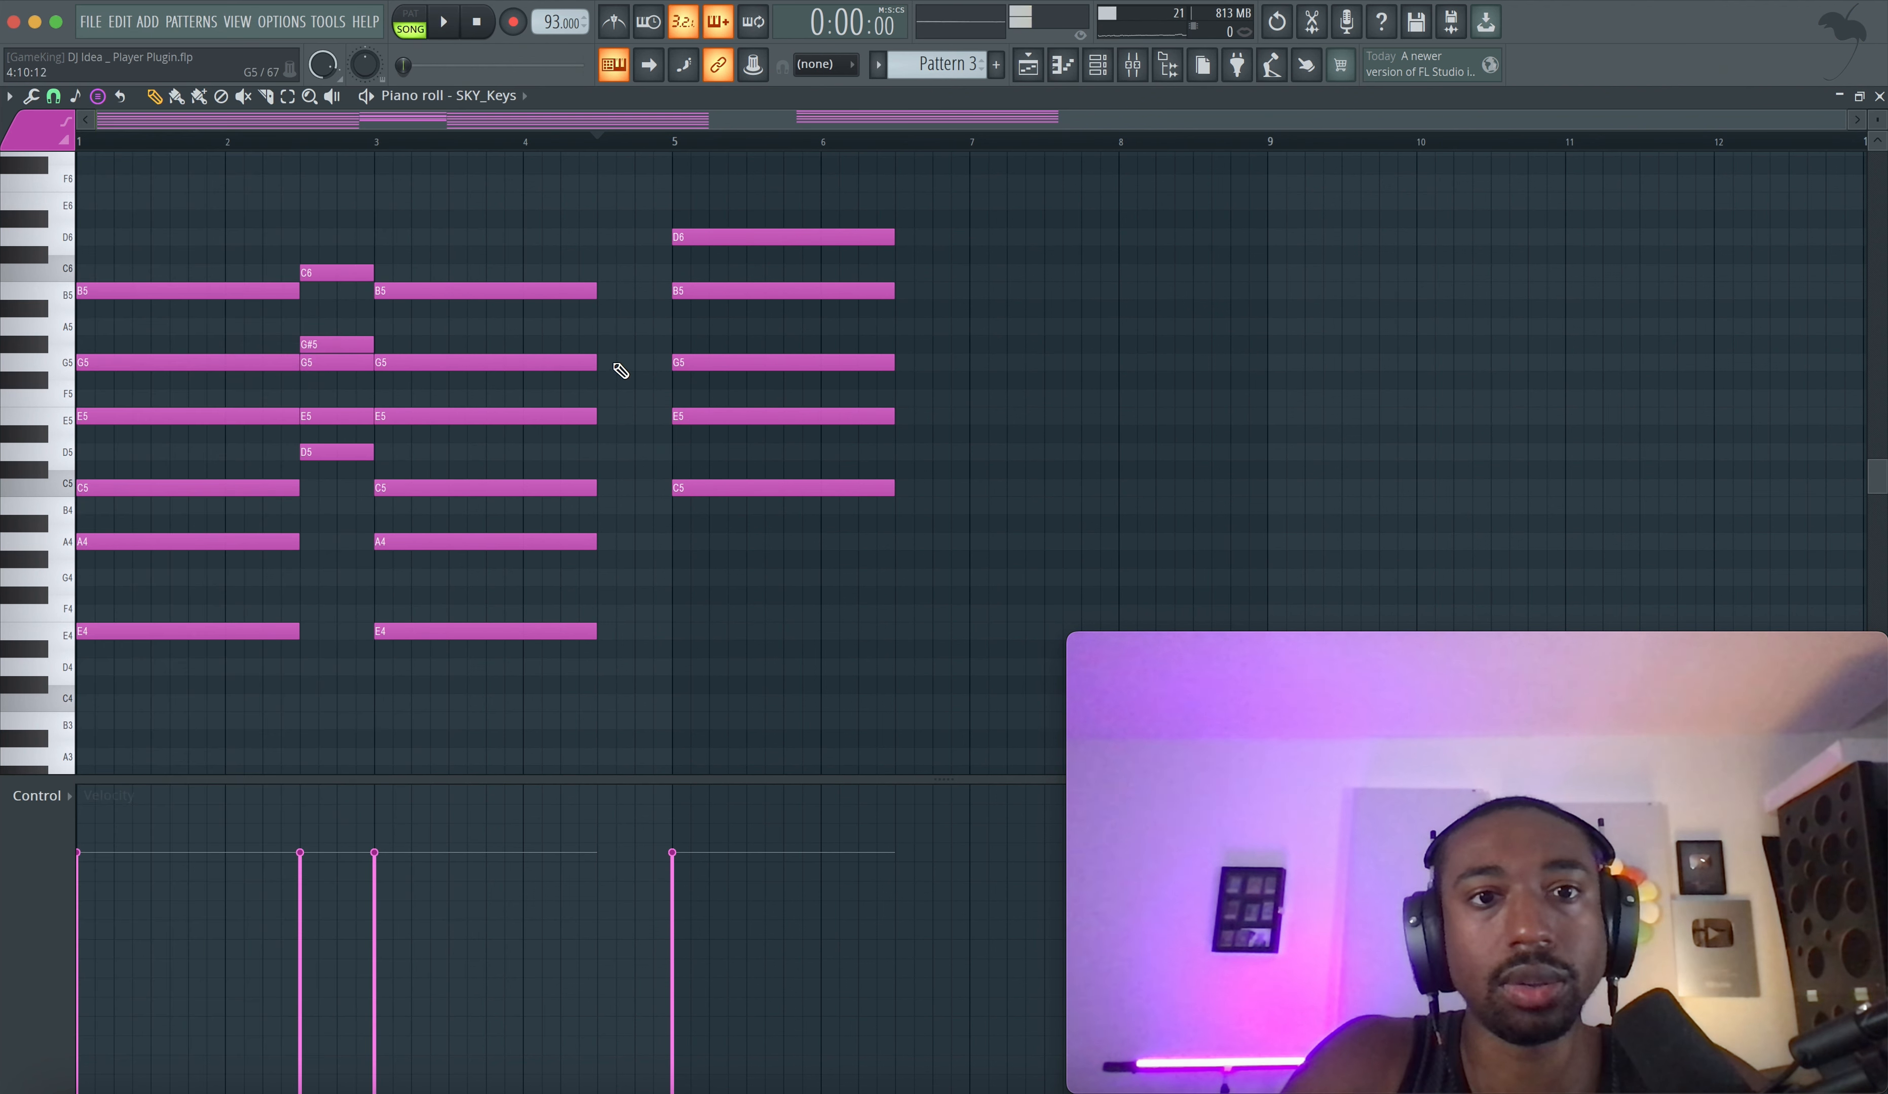
left_click_drag(613, 363, 600, 362)
left_click_drag(817, 363, 661, 365)
scroll(646, 371, "up", 4)
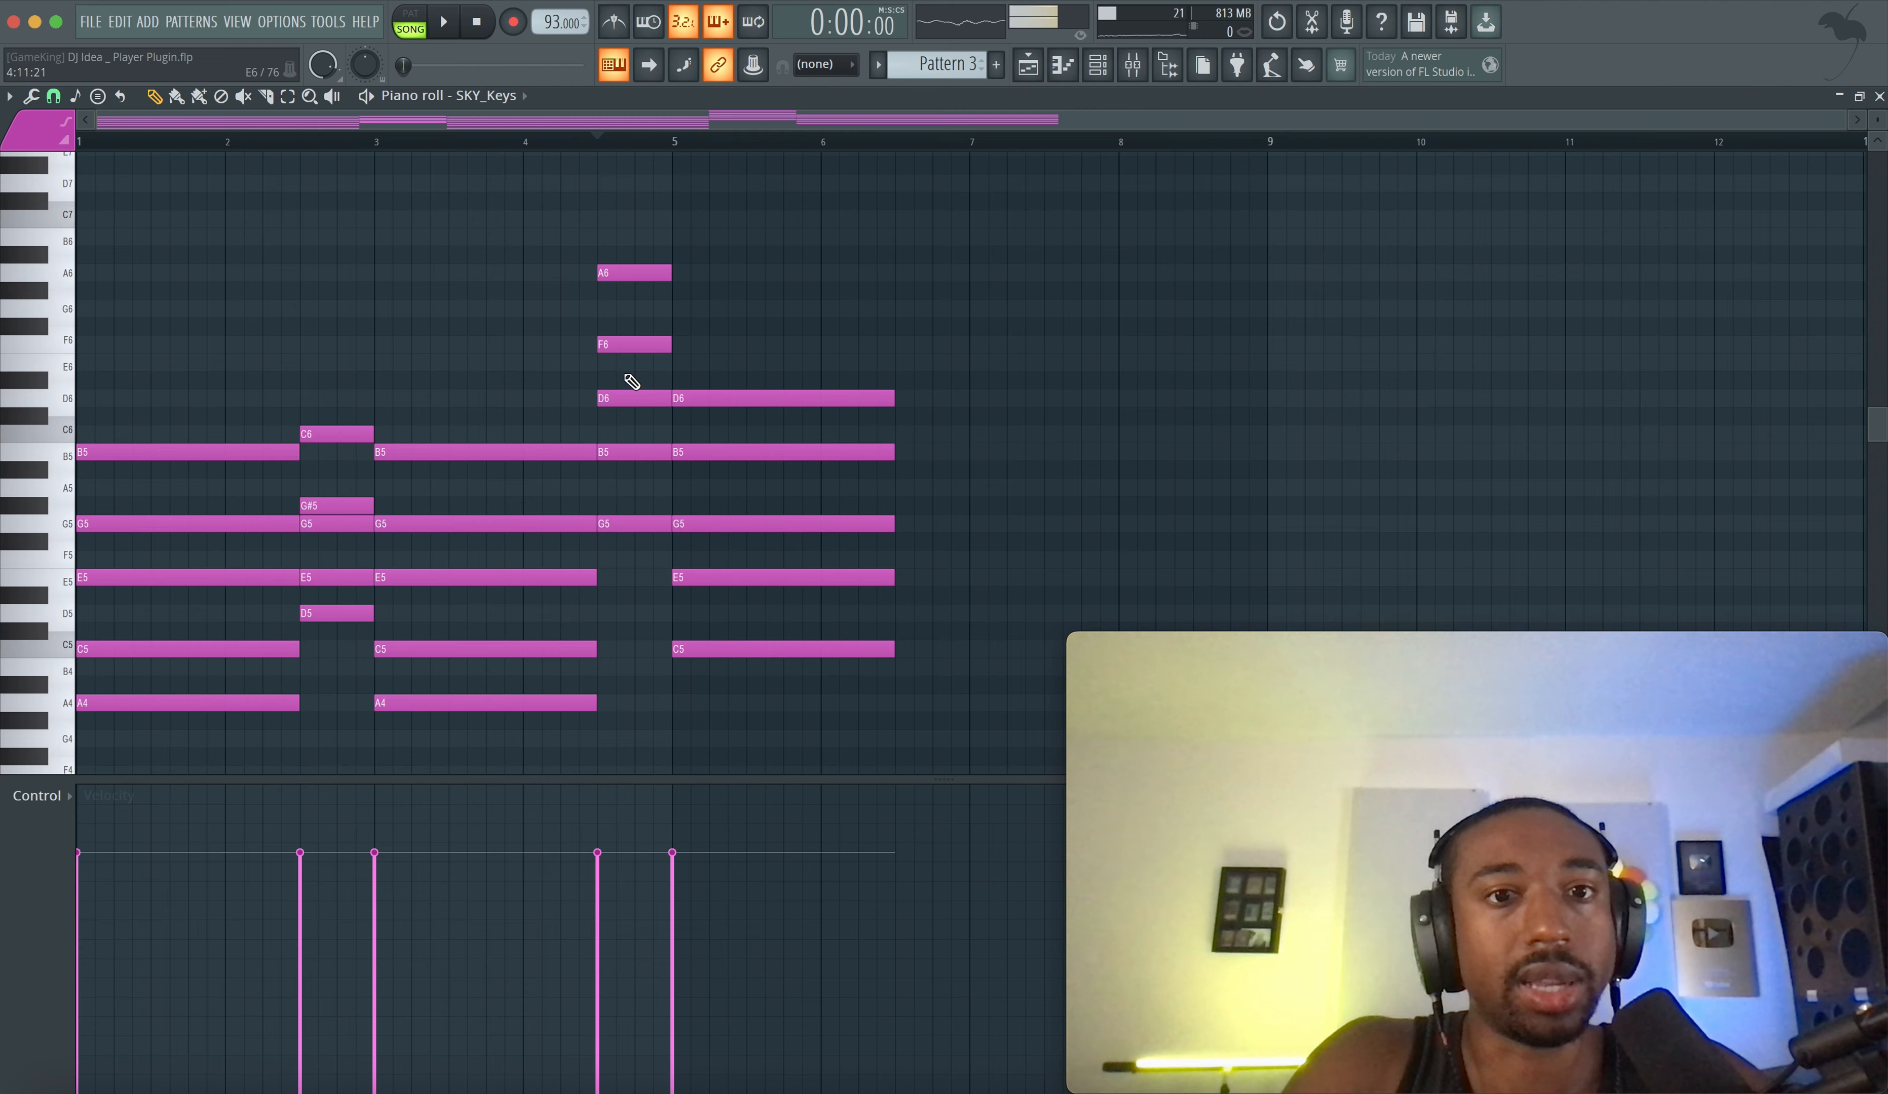
- Raise the D6 and A6 of the chord at the end of bar 4 one semitone to D#6 and A#6
left_click_drag(618, 298, 611, 259)
key("shift+Up")
scroll(593, 369, "down", 1)
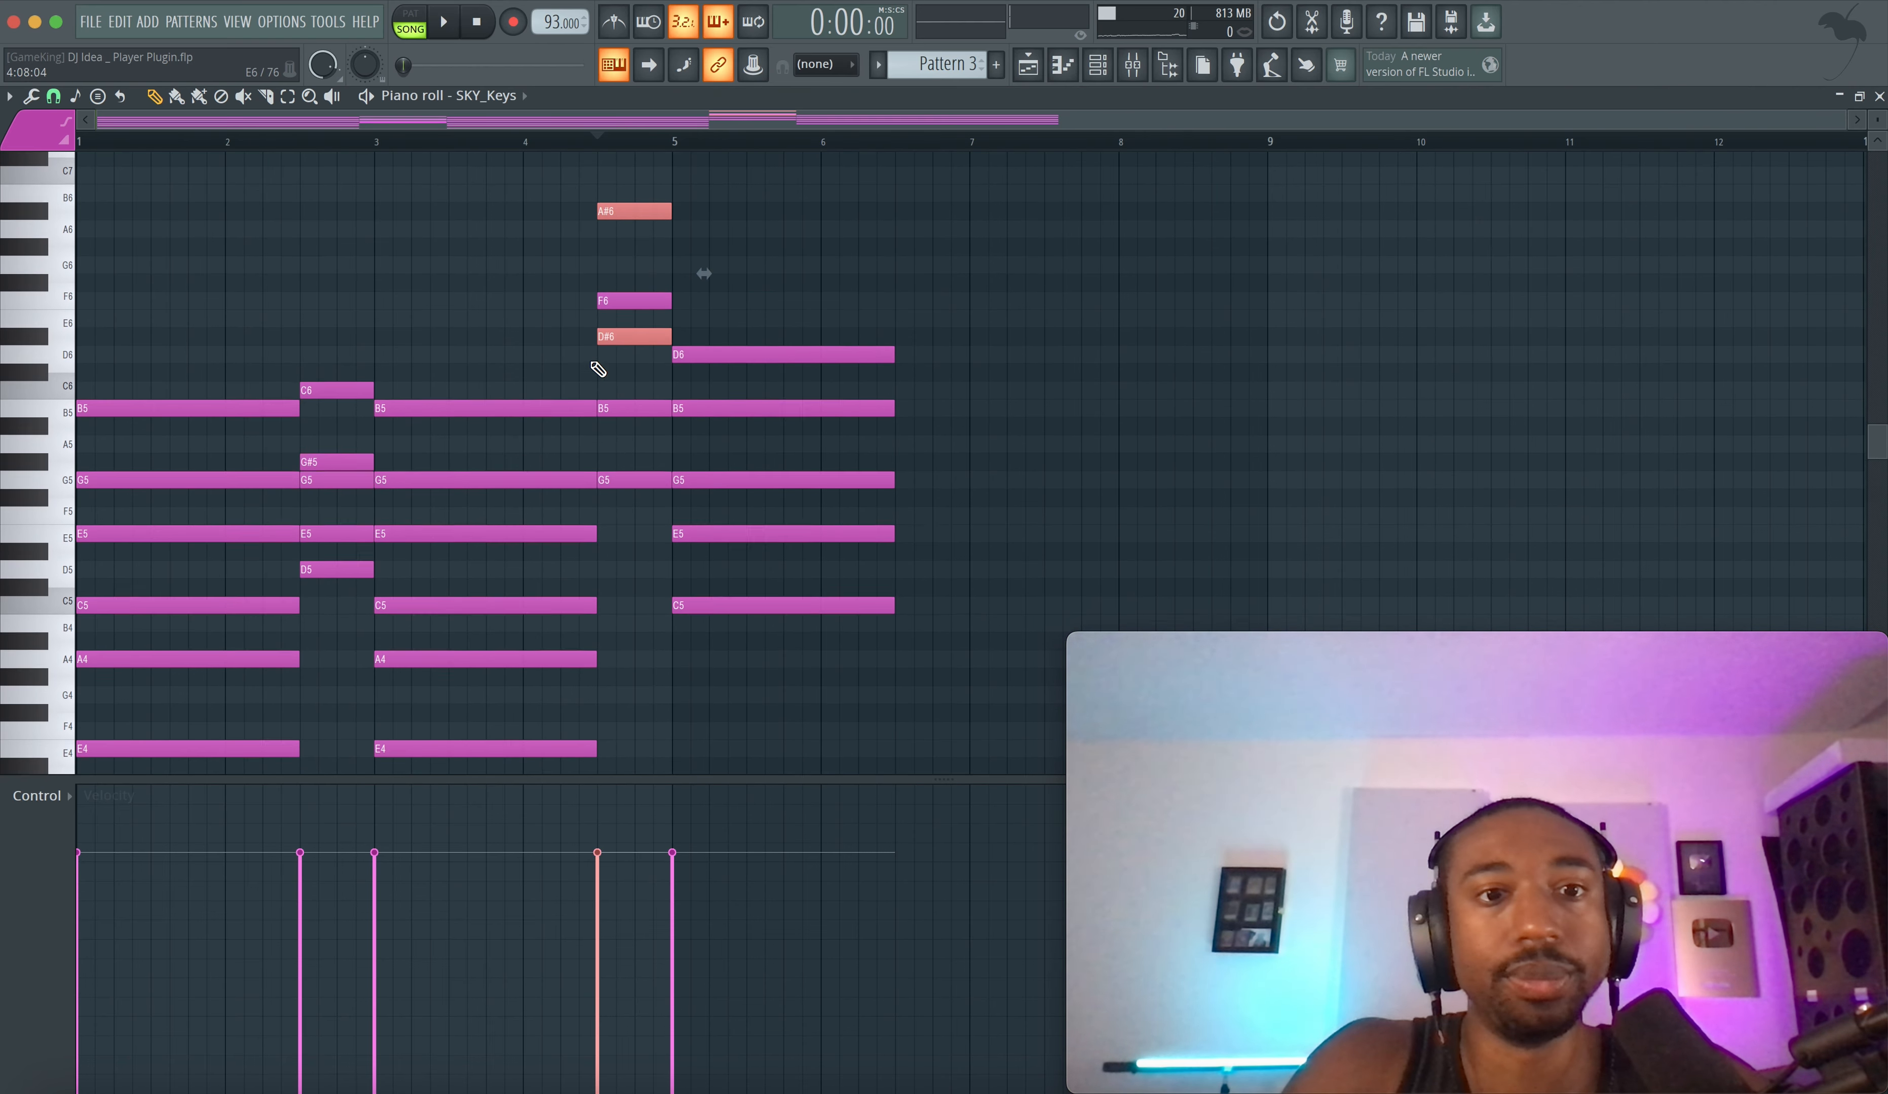
- Shorten the bar 3 chord so it ends at the start of bar 4, and play it back
left_click_drag(567, 385, 529, 740)
key("space")
left_click(577, 695)
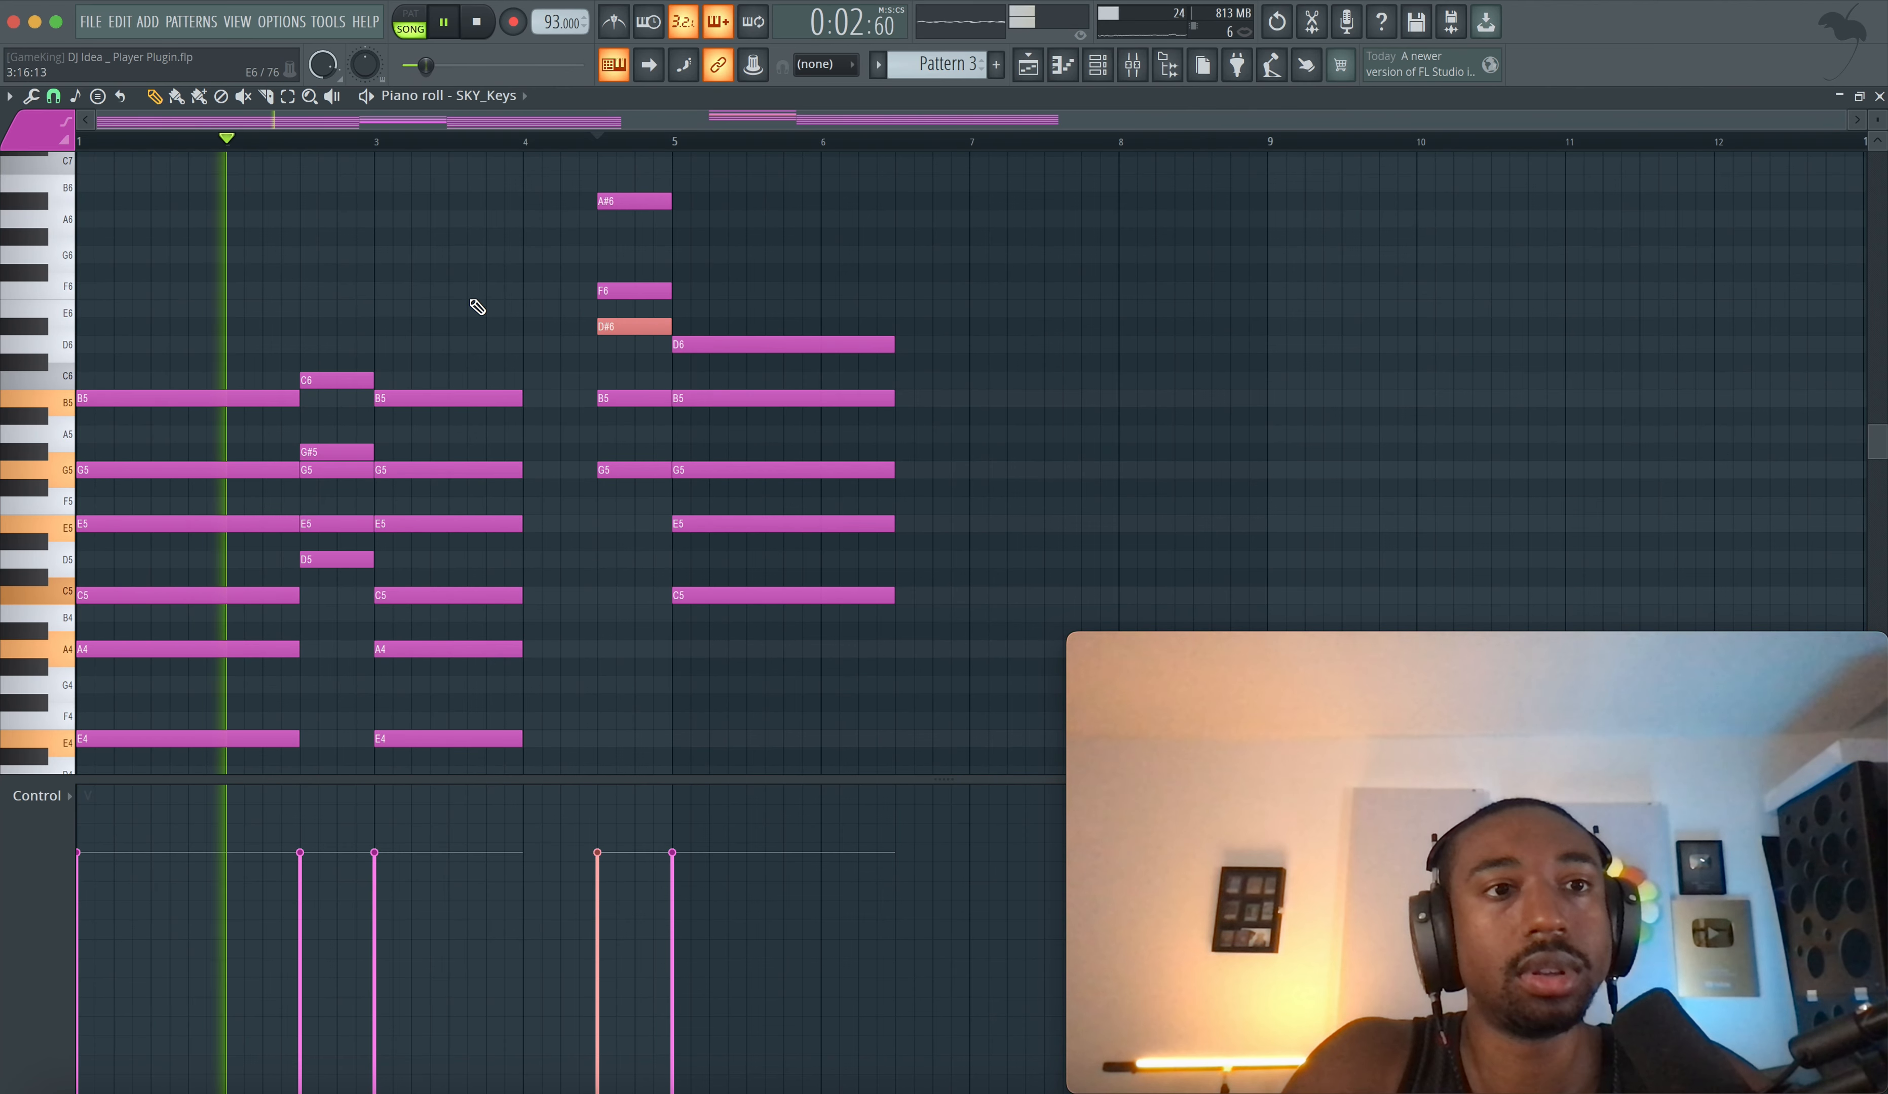
key("space")
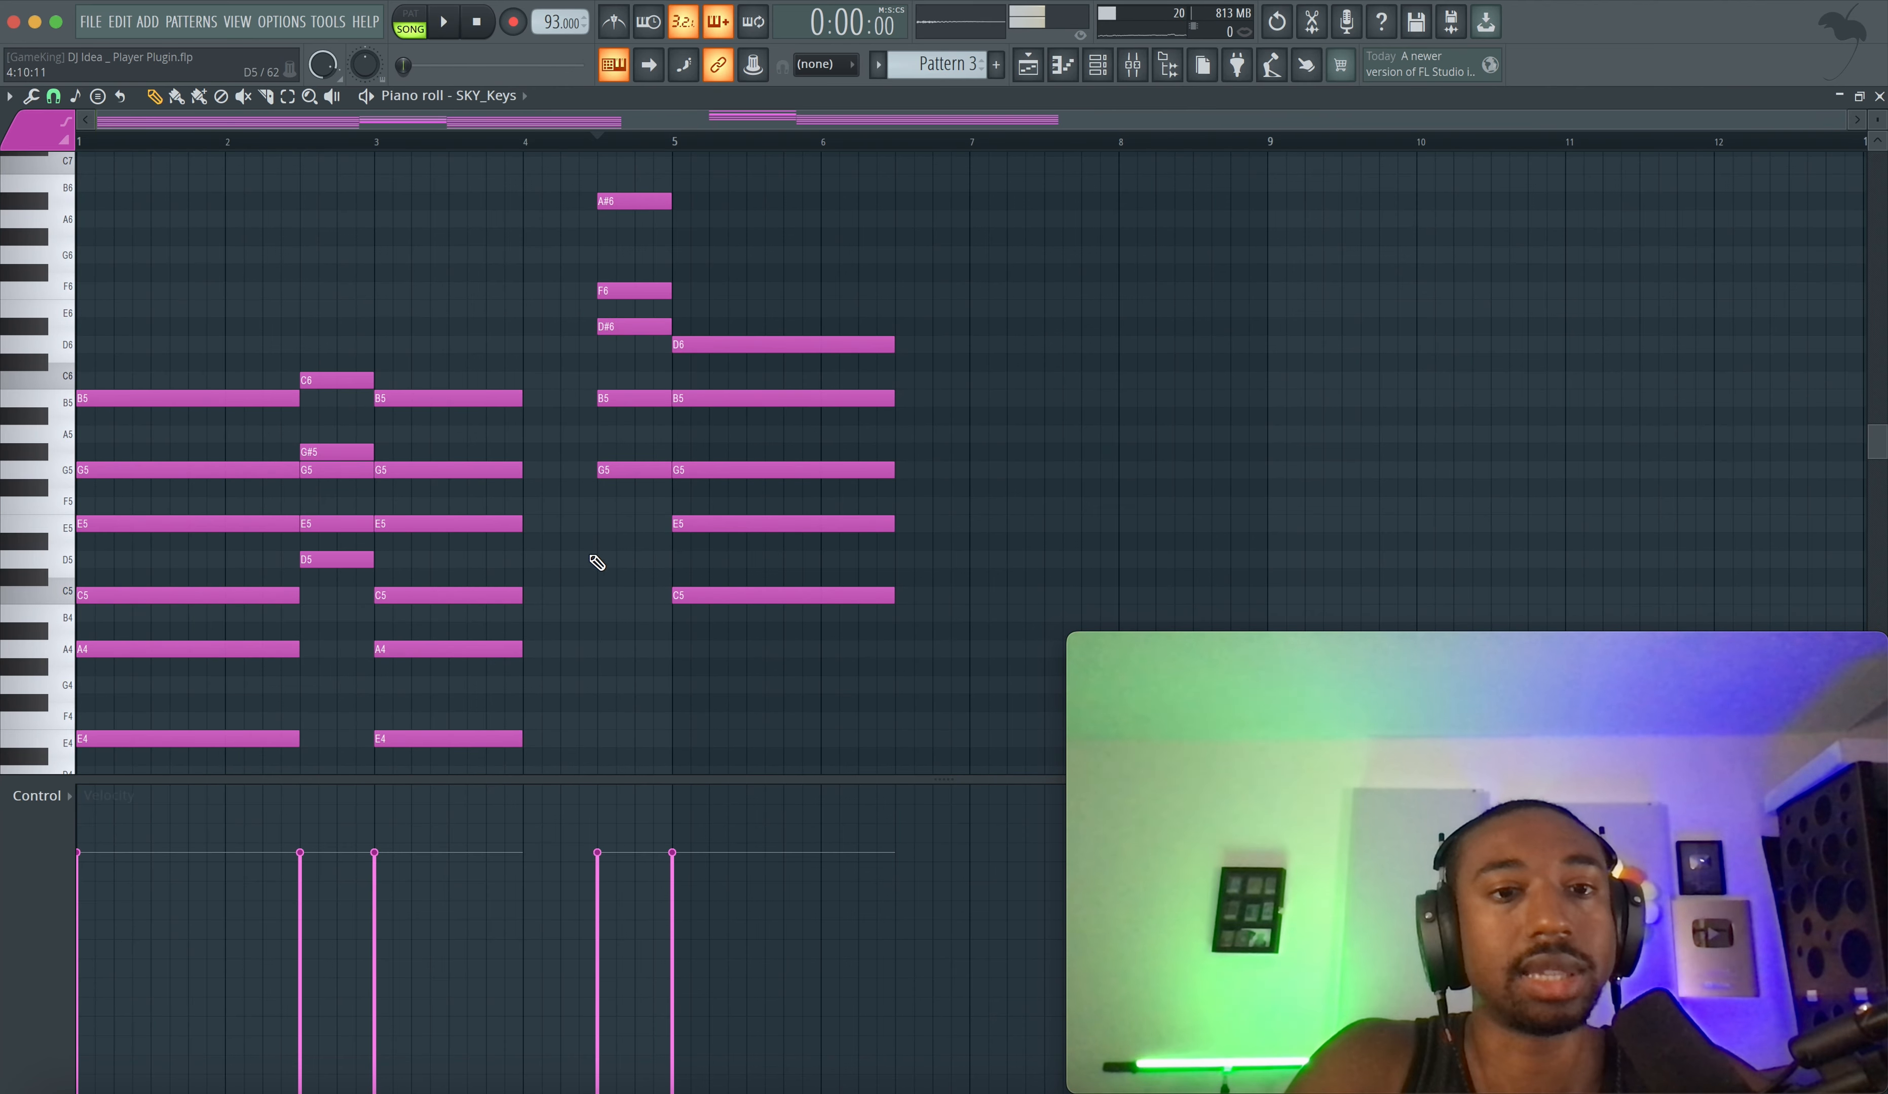
- Stamp a Minor 9th chord on D5 at the start of bar 4 and shorten it to half a bar
left_click(98, 102)
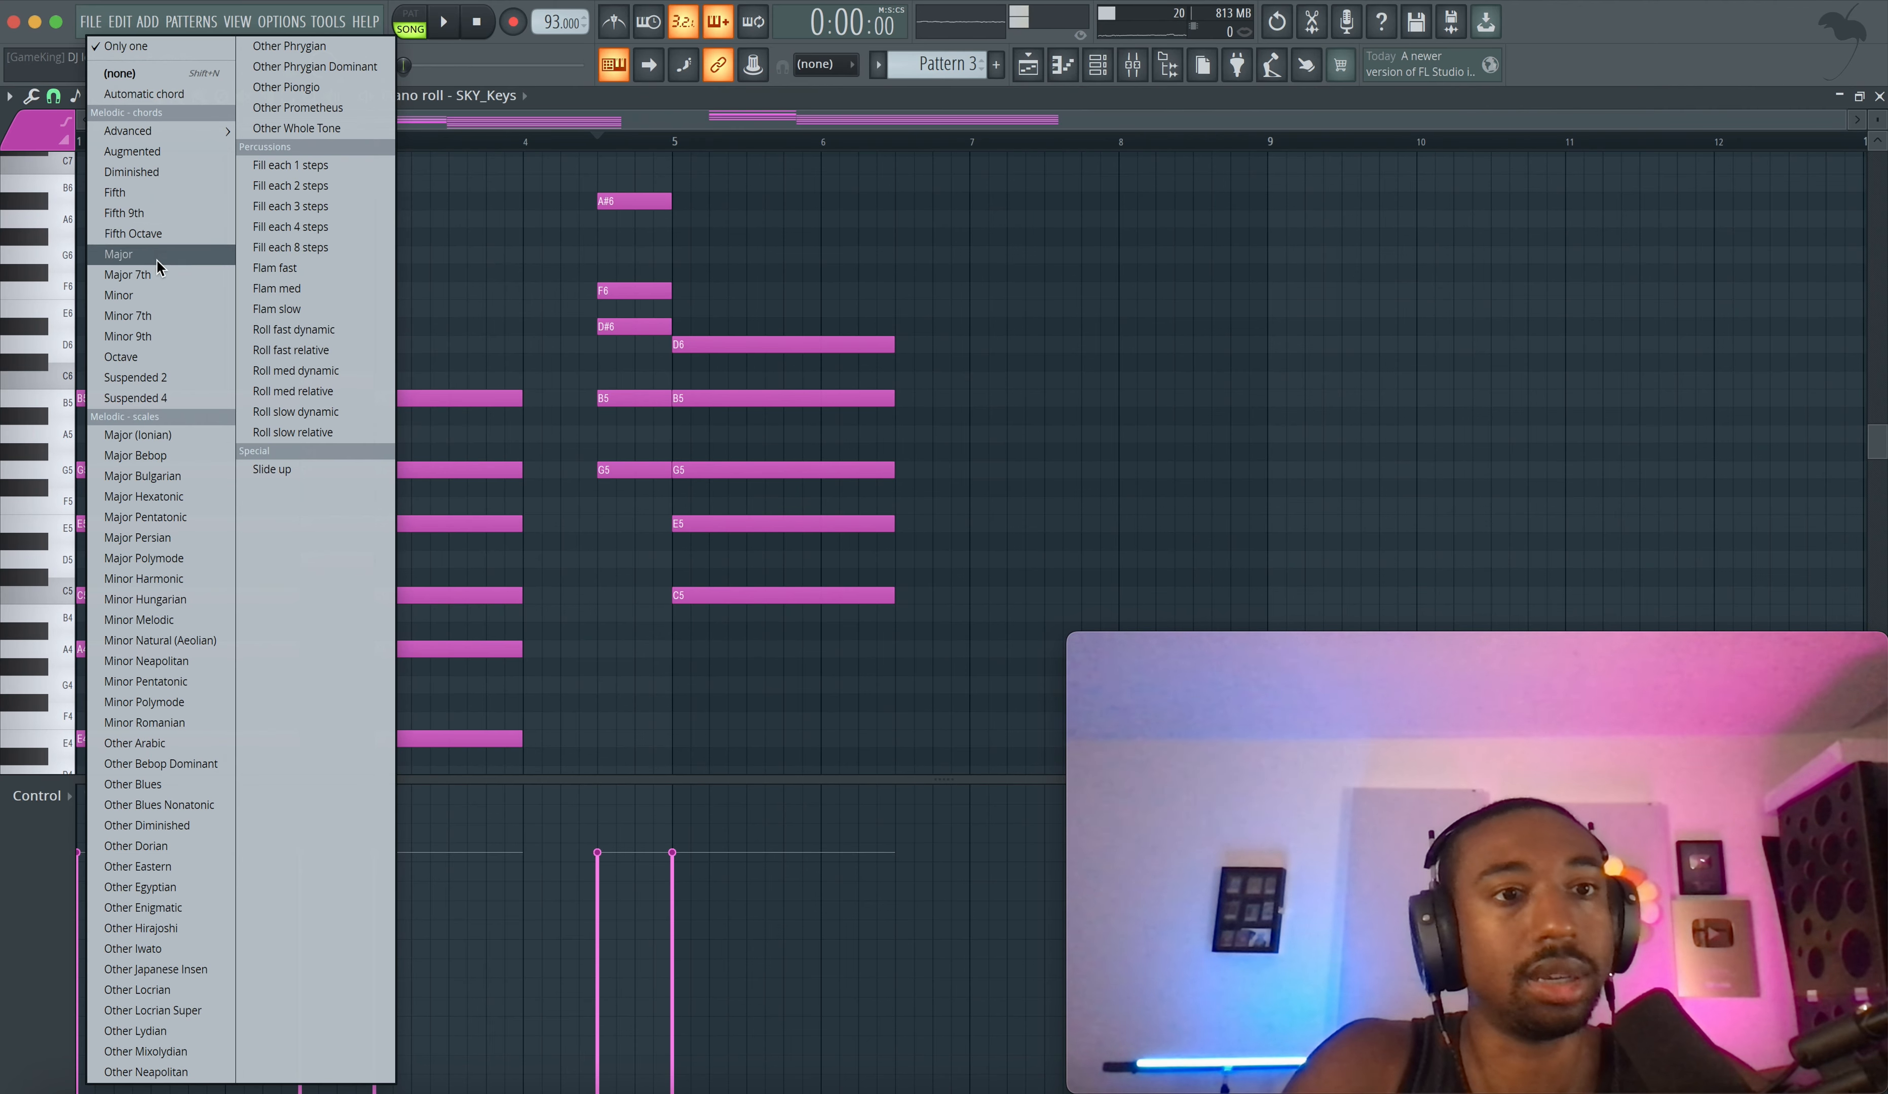
left_click(135, 336)
left_click_drag(532, 573, 523, 551)
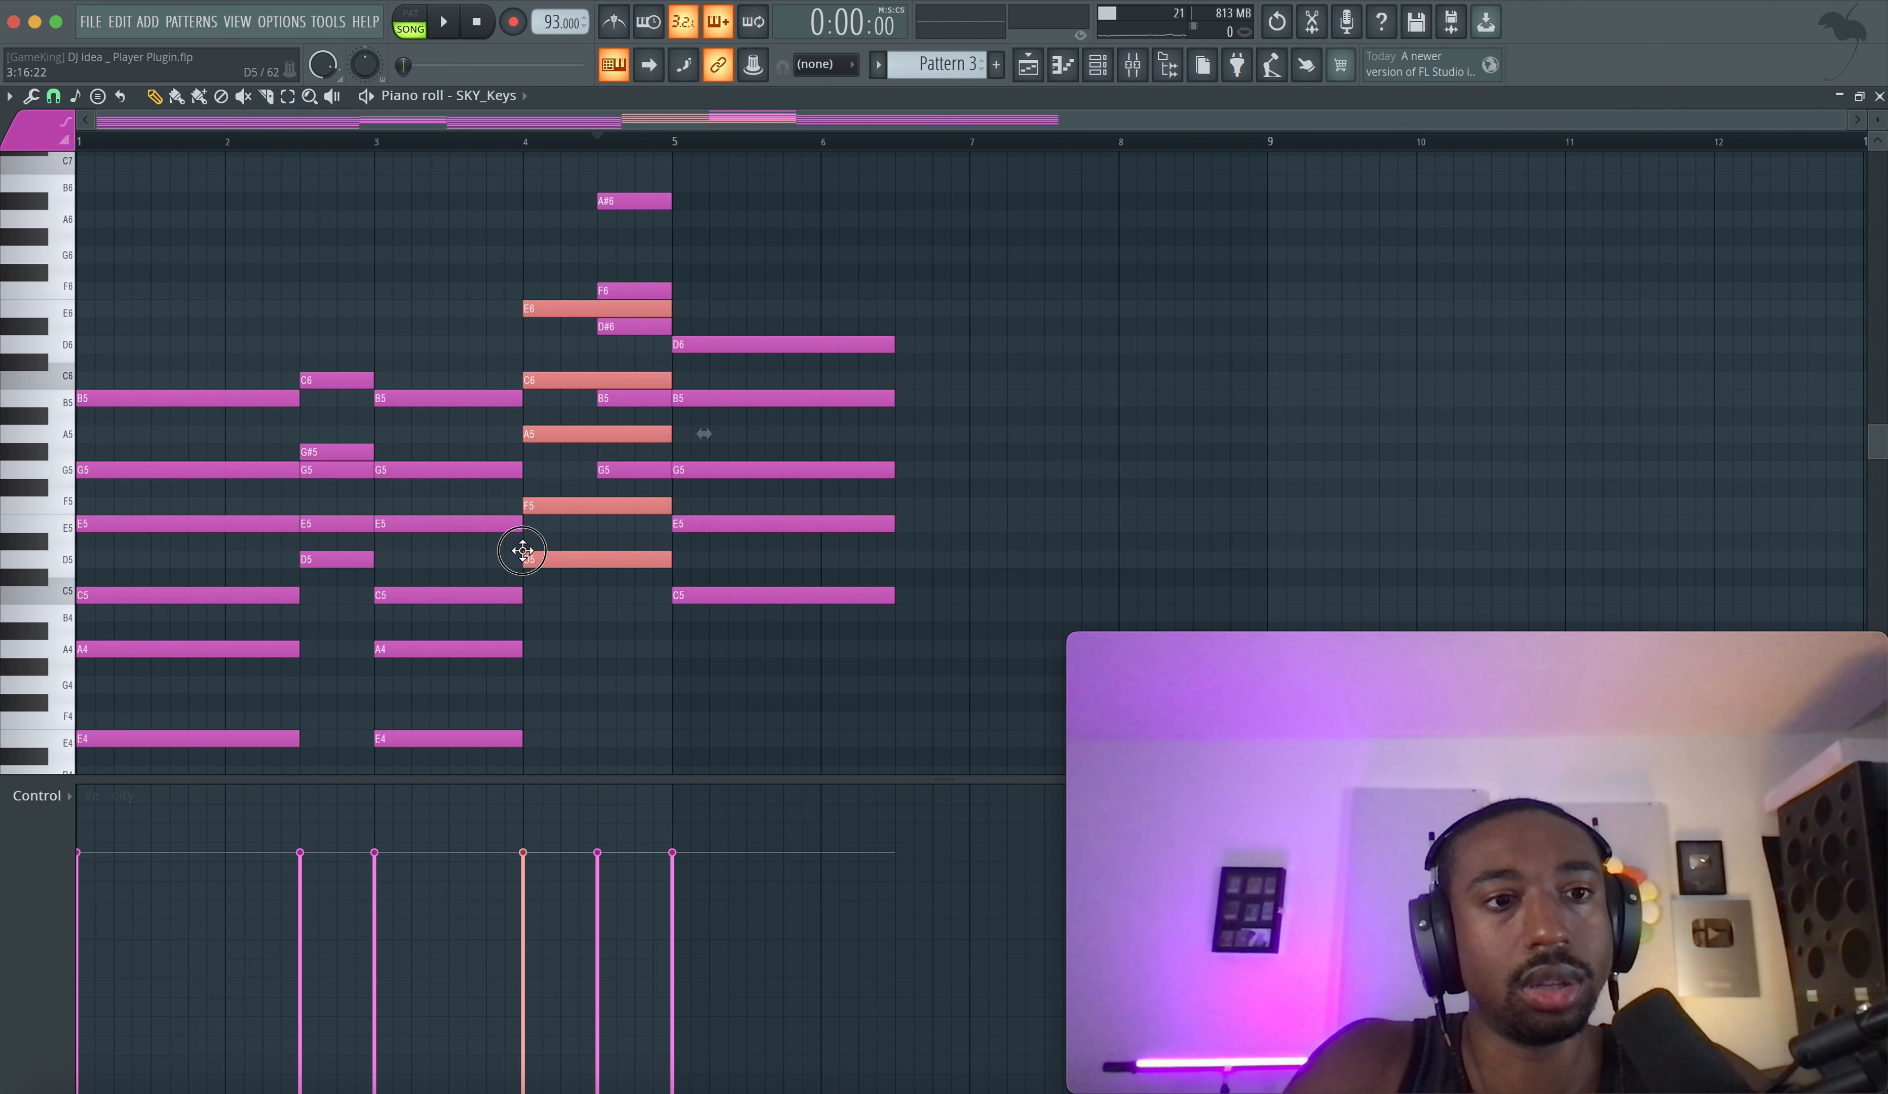
left_click_drag(667, 552, 608, 554)
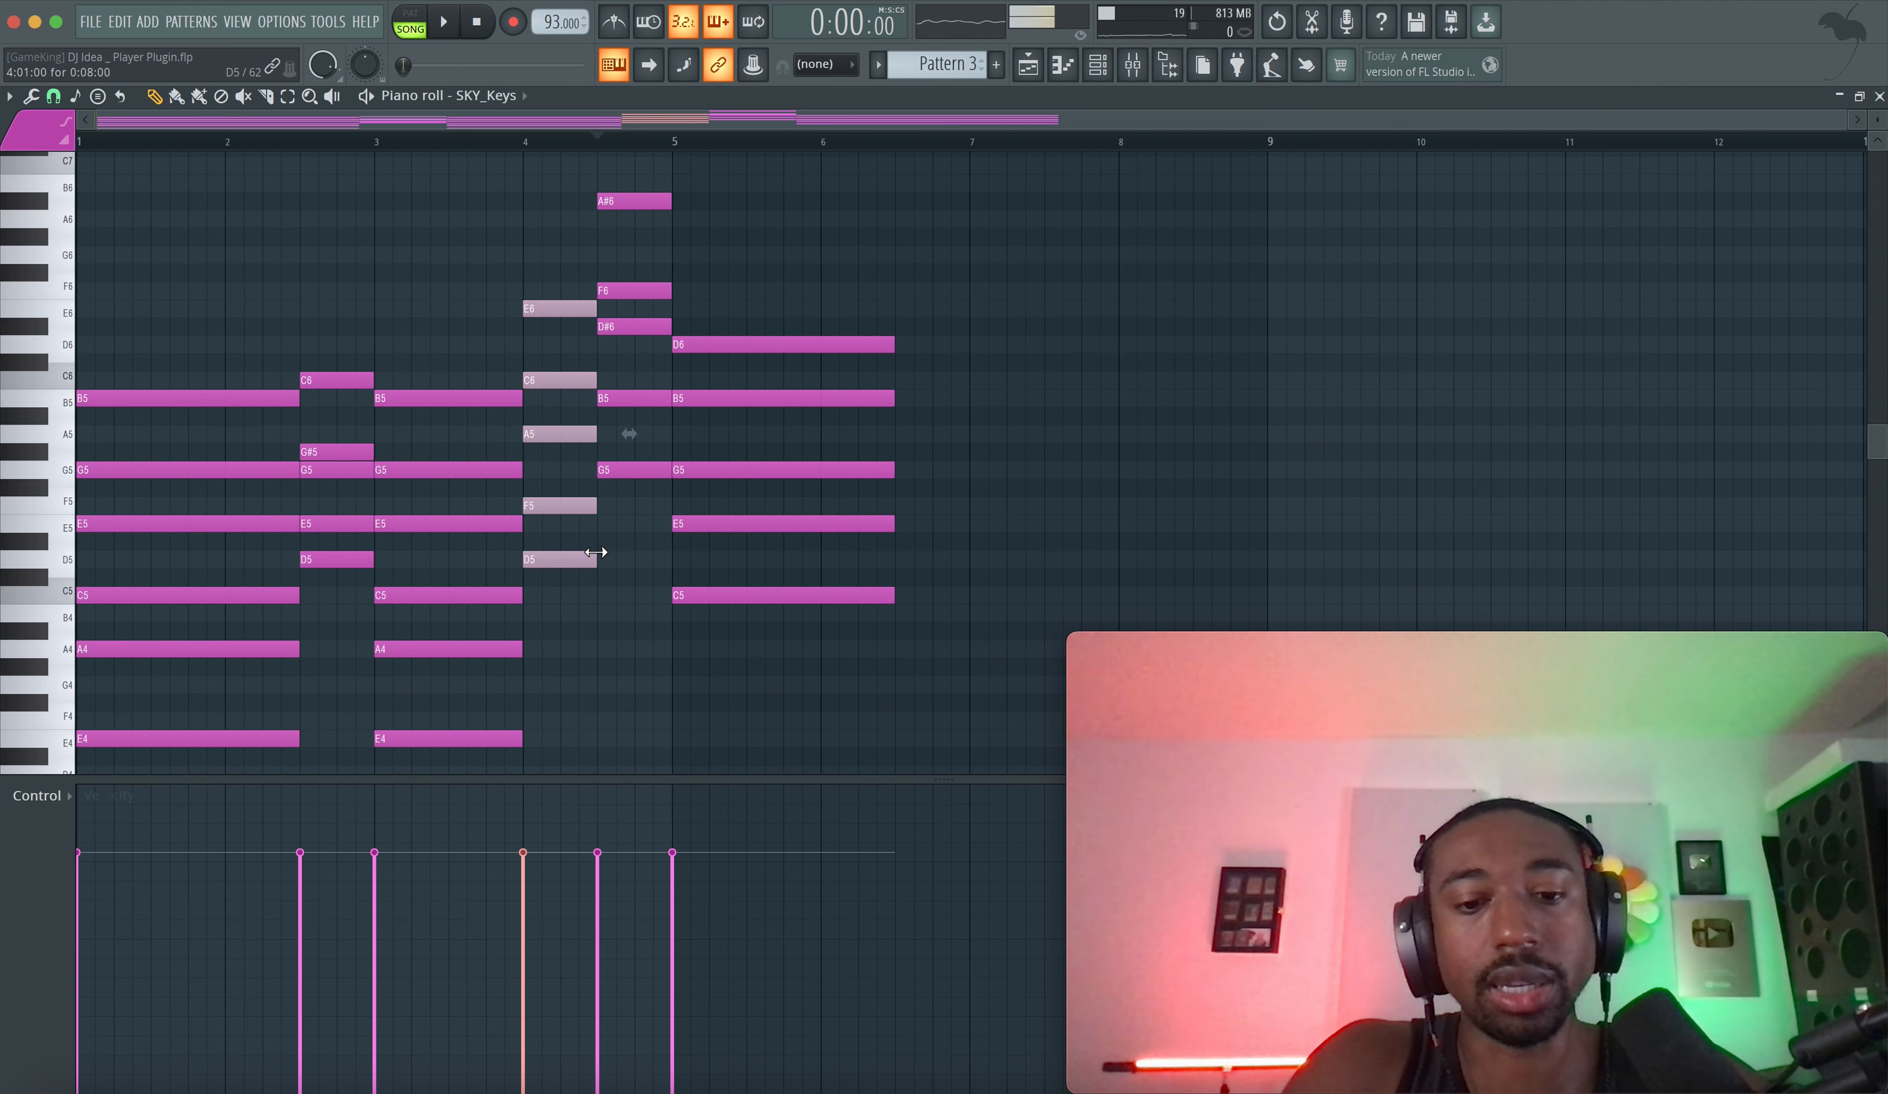
left_click(614, 578)
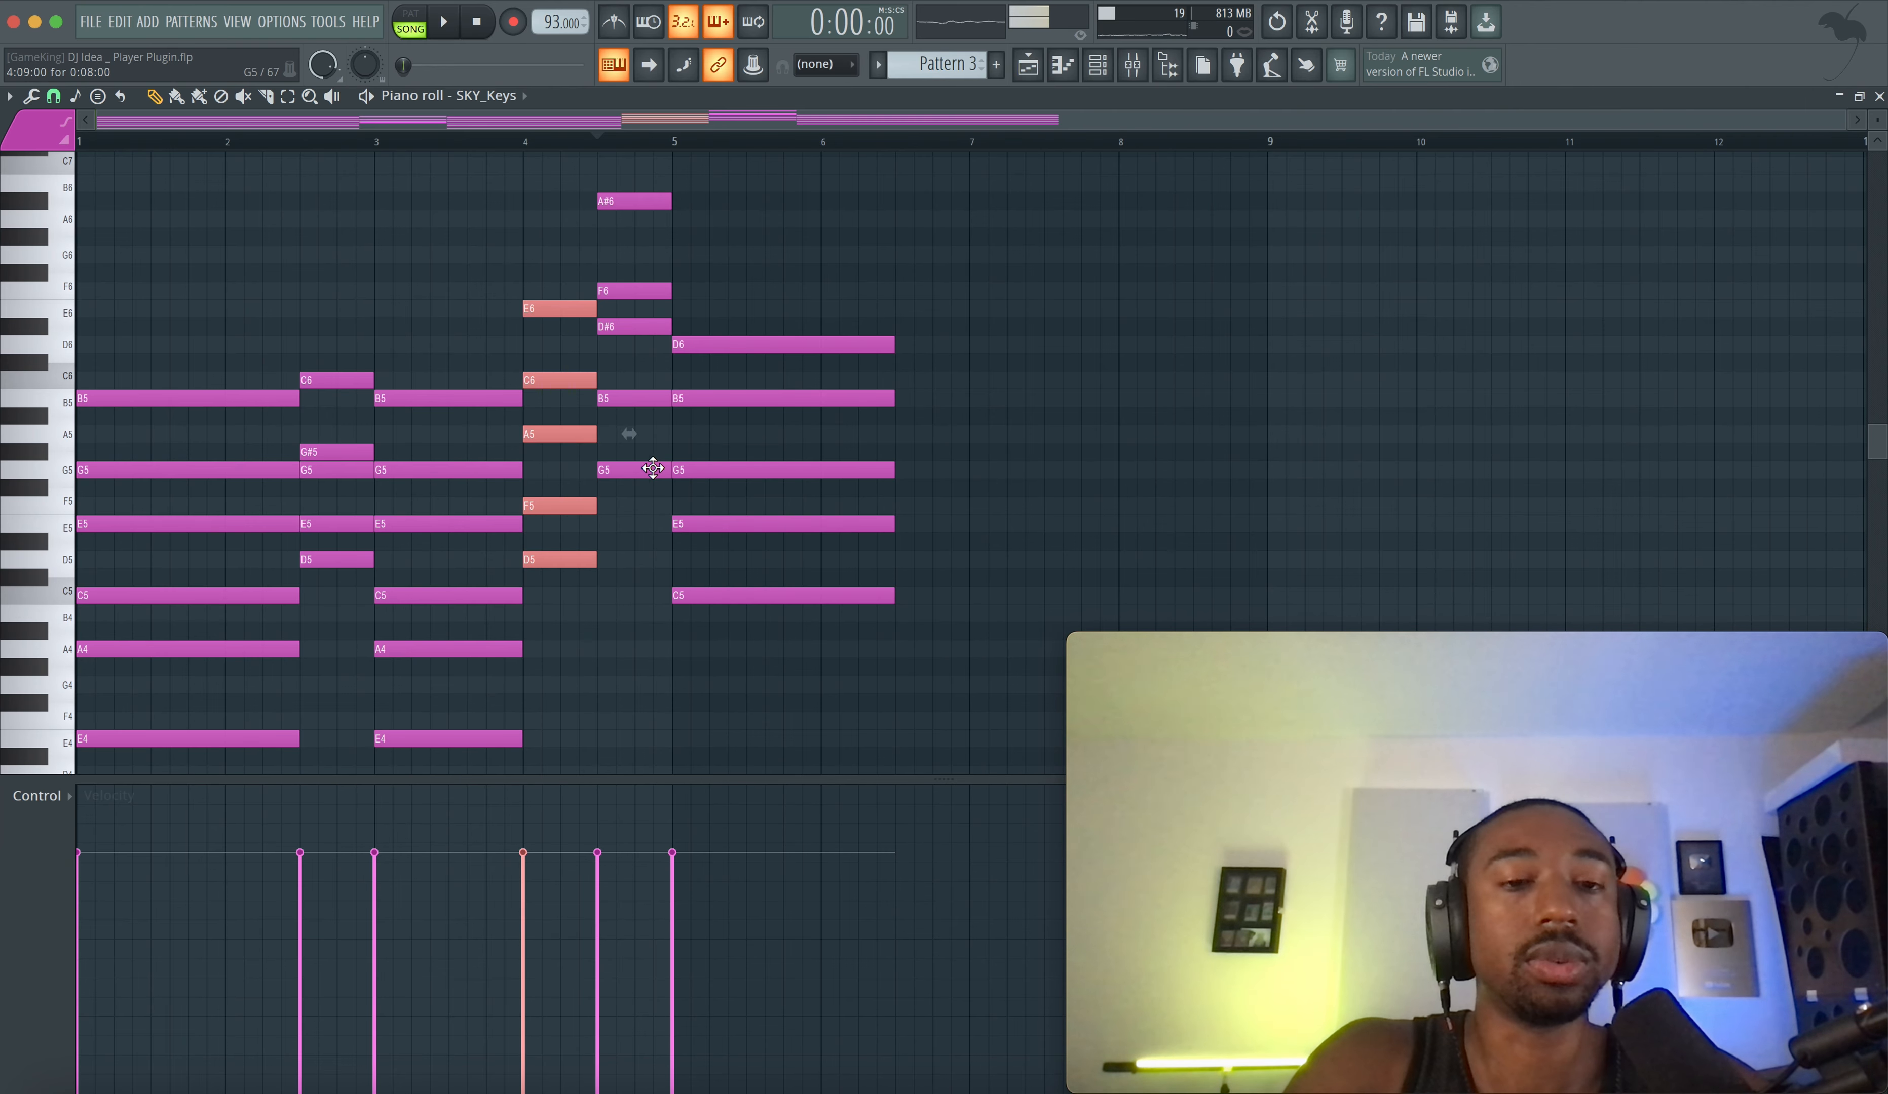
- Select the chords from bar 4 onward, save the project, and play back the progression
left_click_drag(659, 489, 653, 179)
left_click_drag(736, 318, 775, 609)
key("ctrl+s")
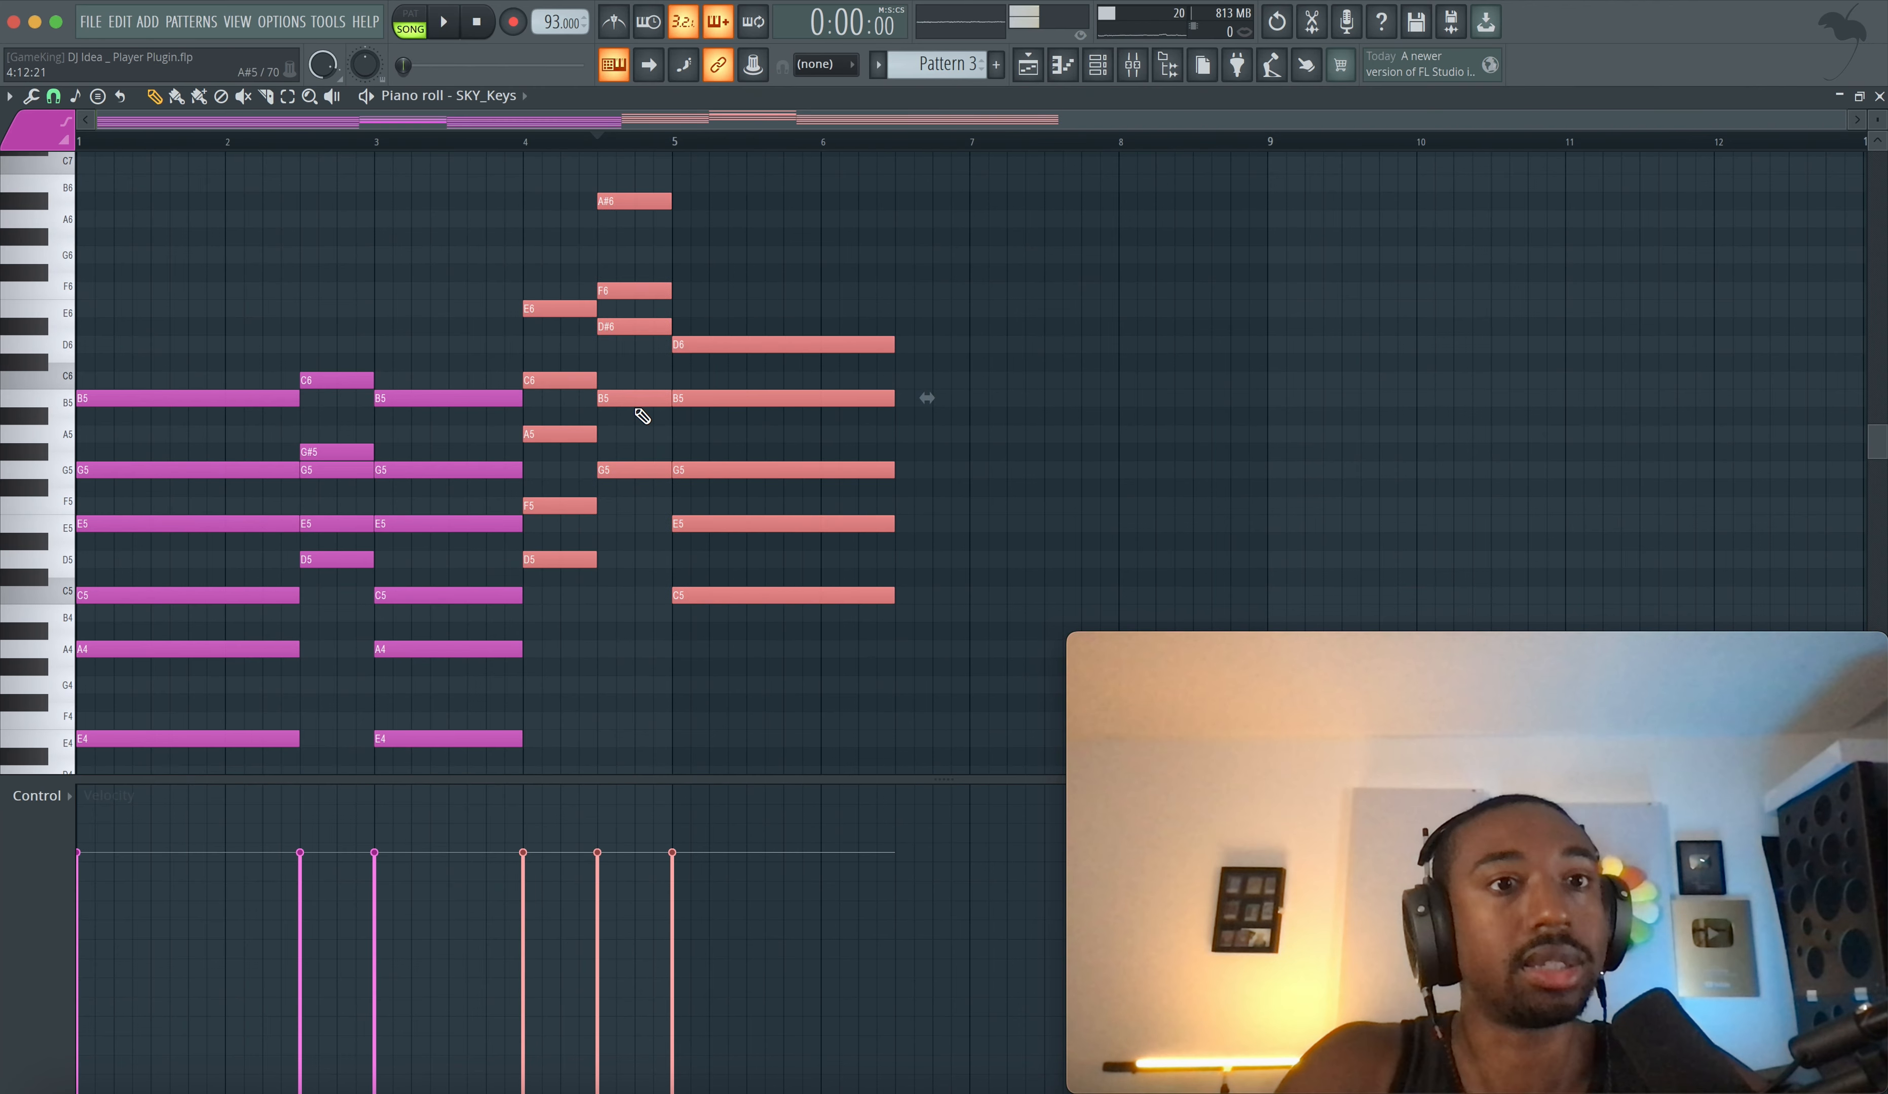
scroll(639, 415, "down", 3)
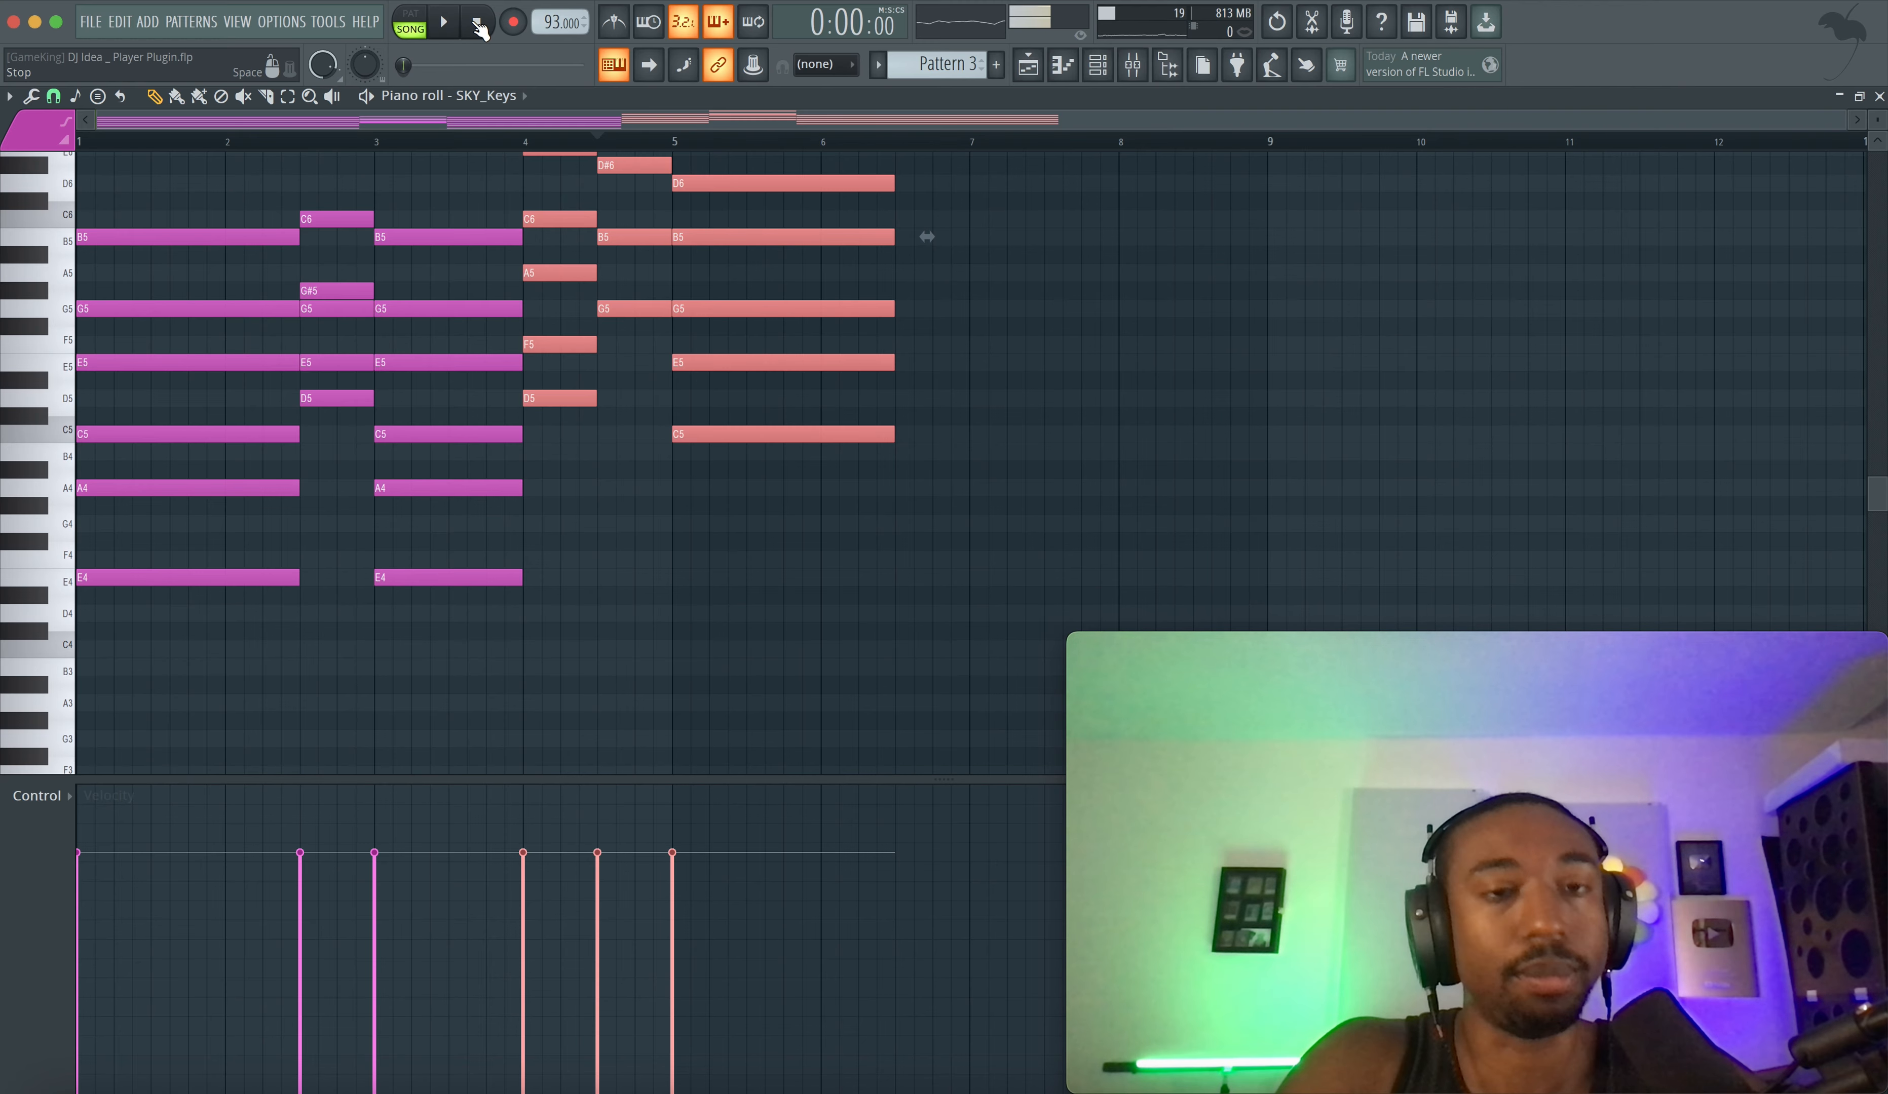
key("space")
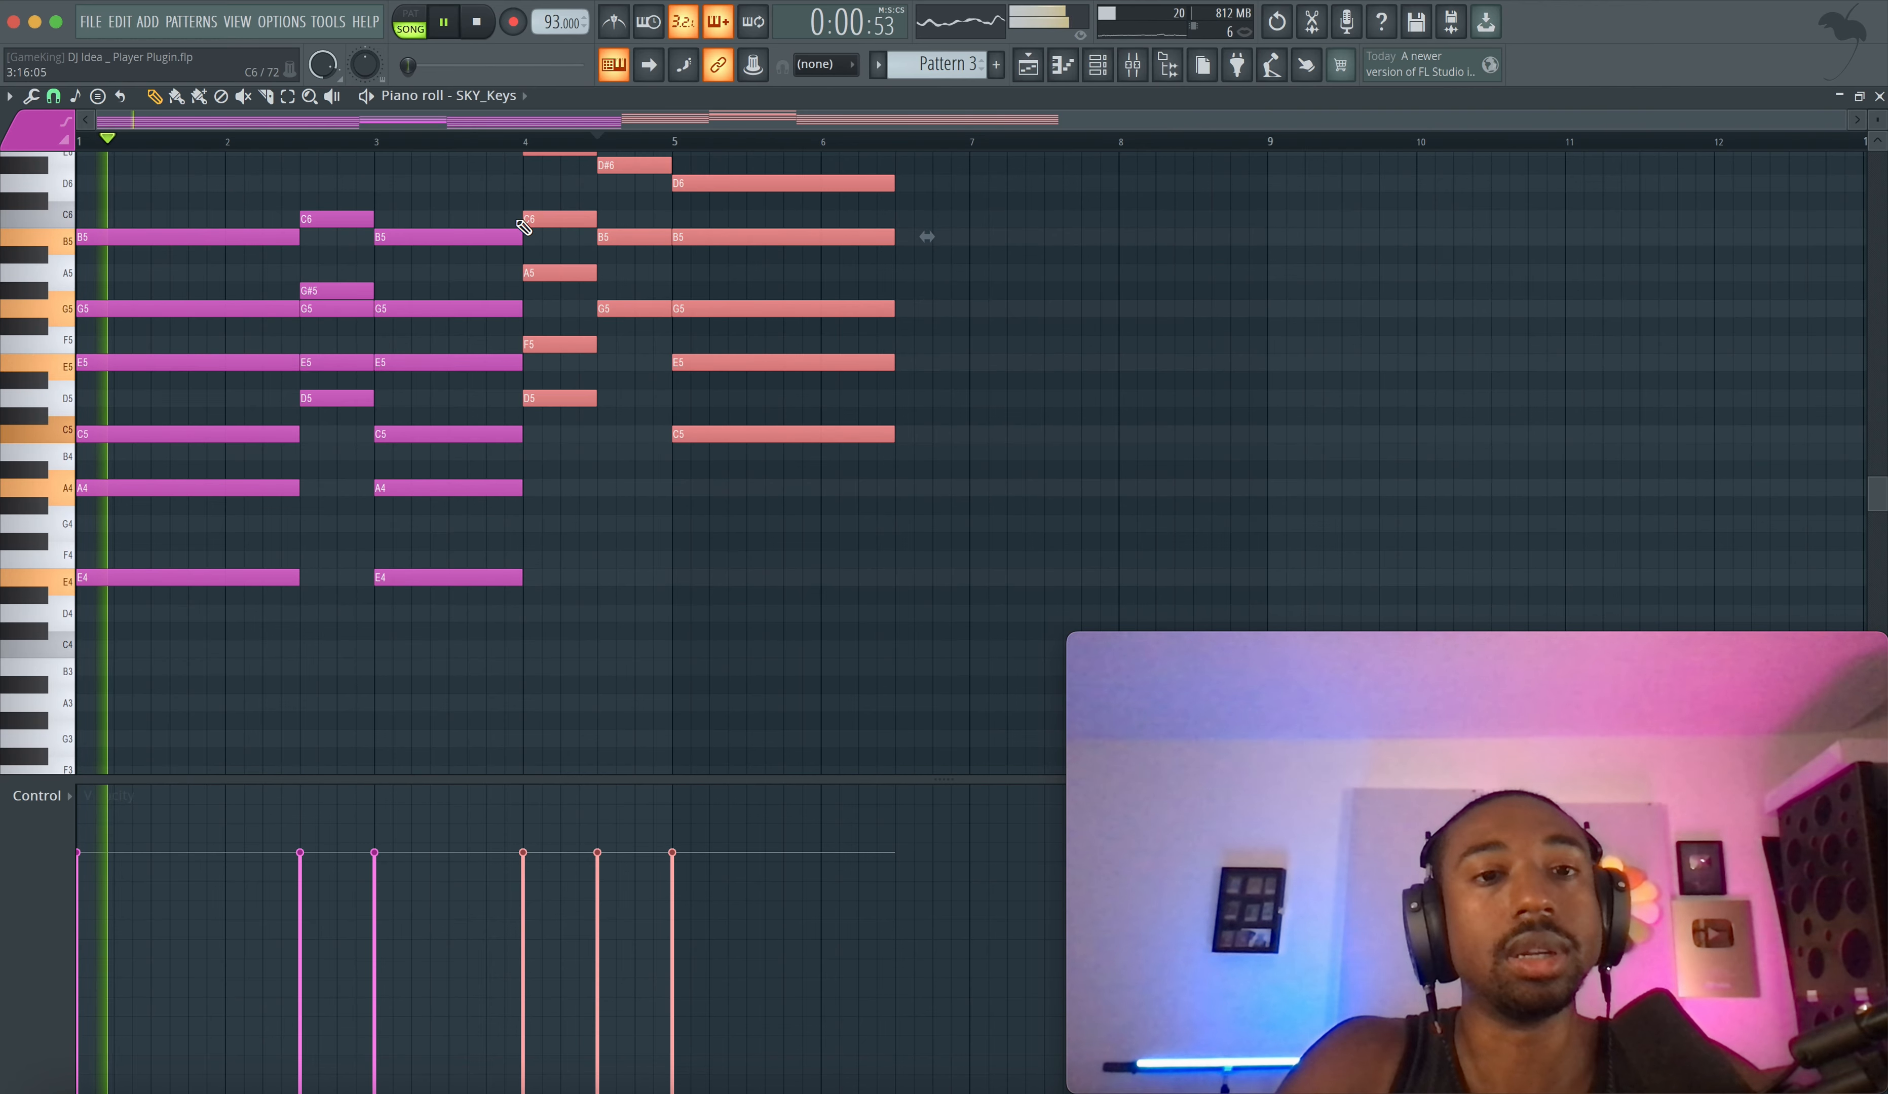
scroll(547, 267, "up", 3)
scroll(547, 271, "up", 1)
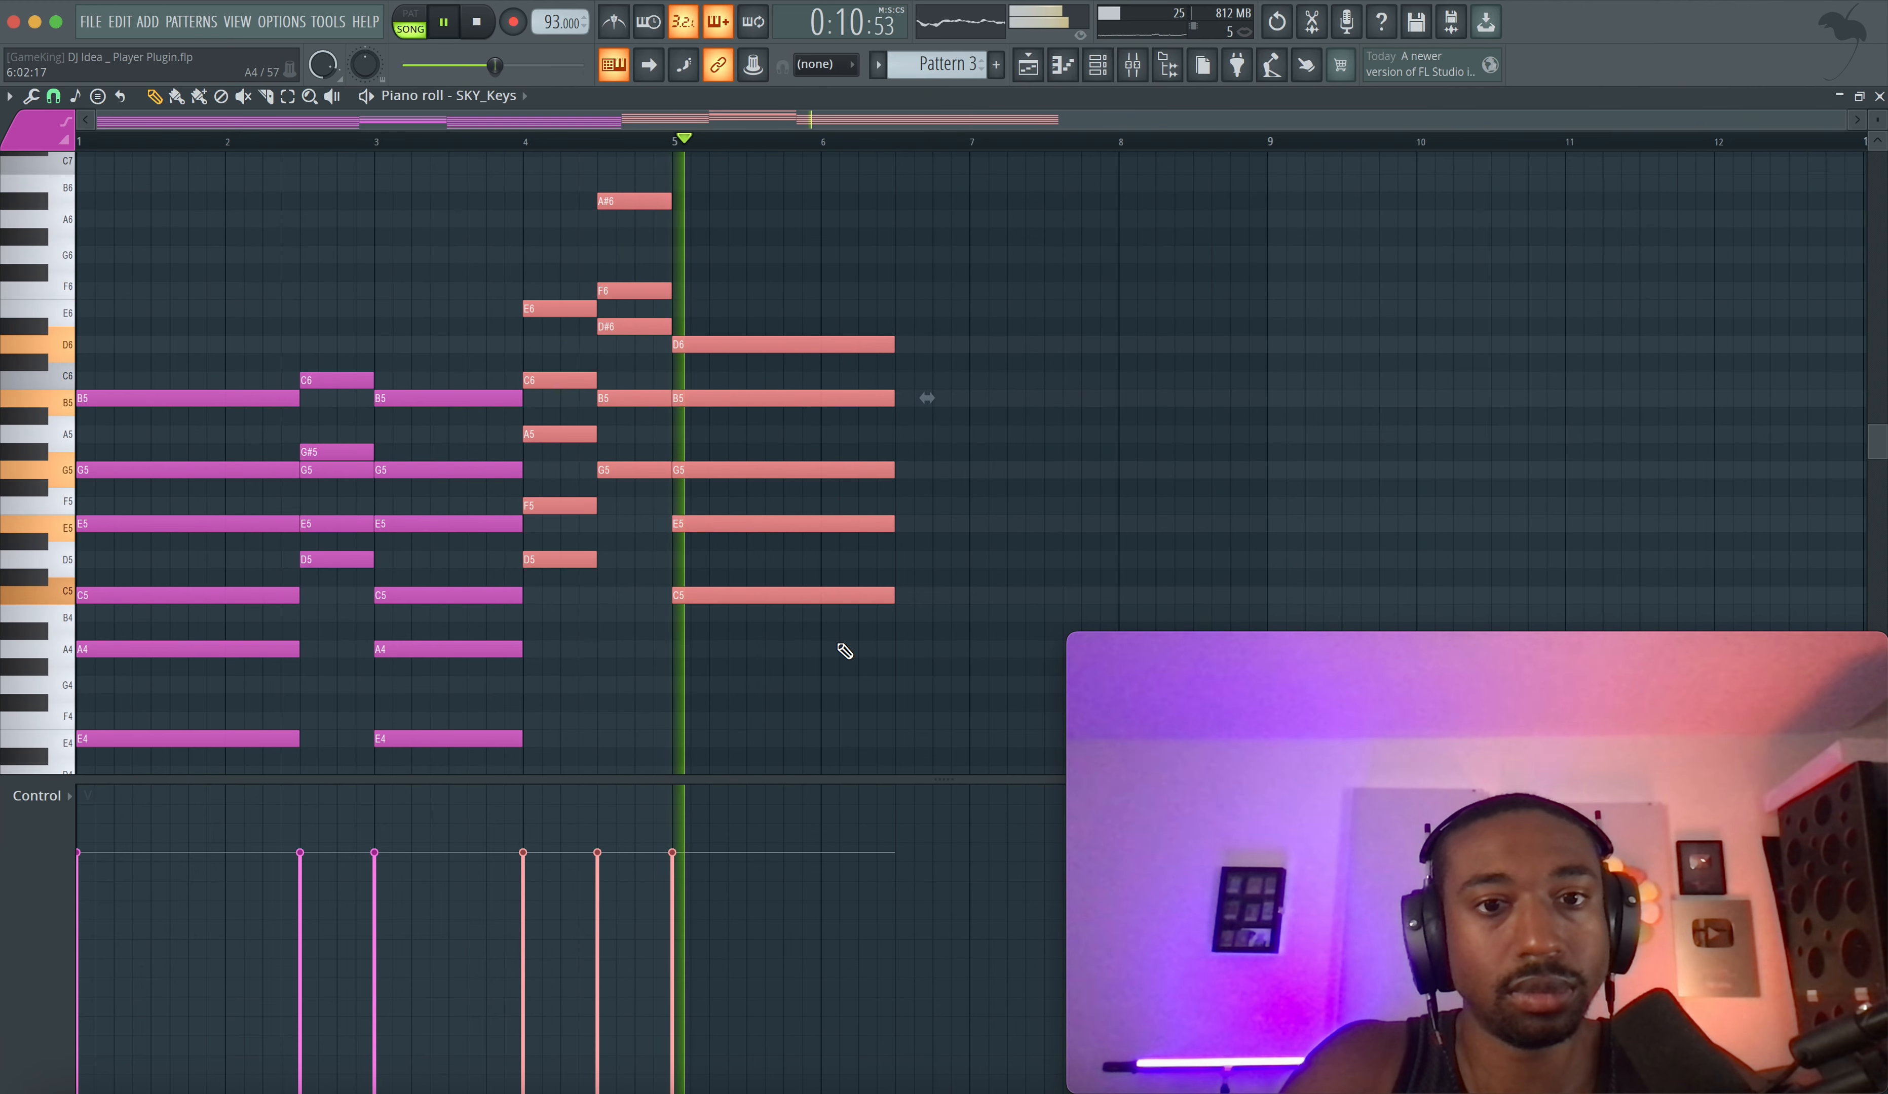
key("space")
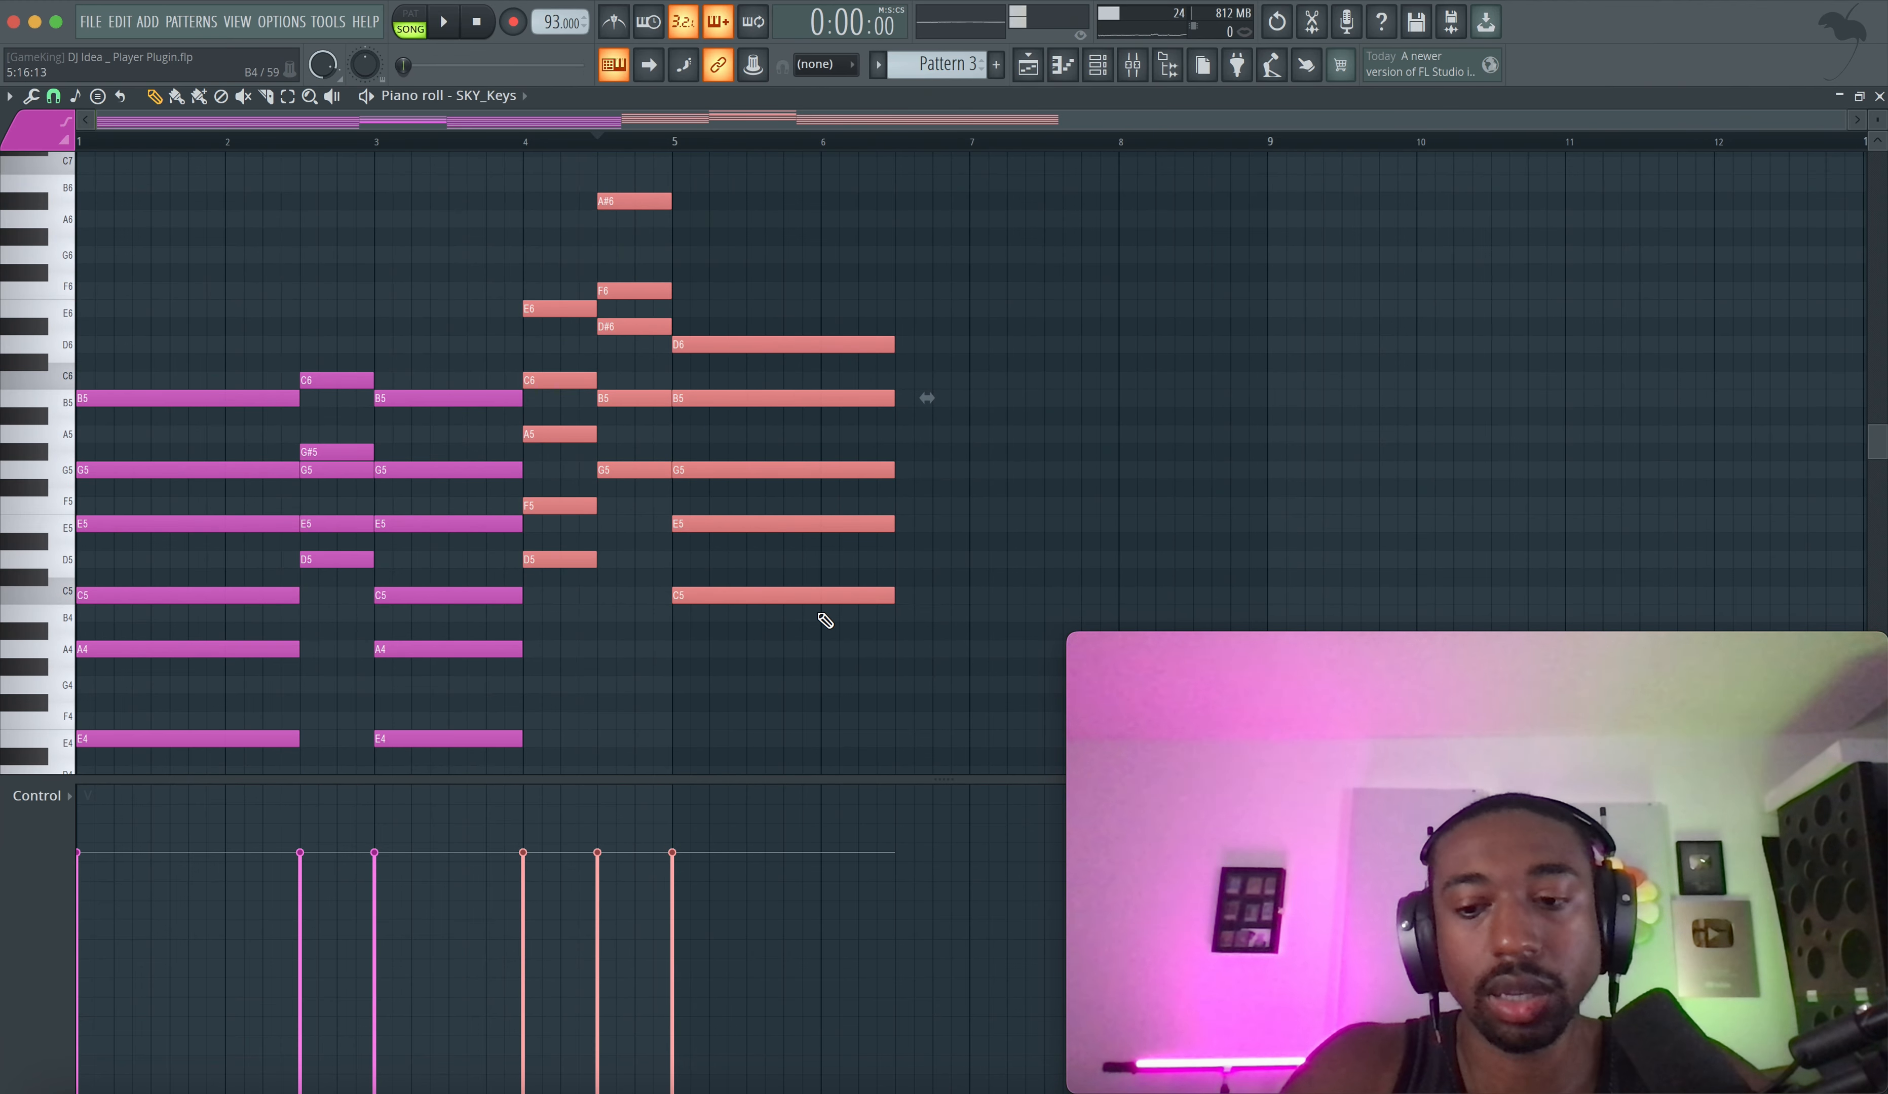
- Lower the selected chords from bar 4 onward one octave and start playback from the beginning
key("ctrl+Down")
key("space")
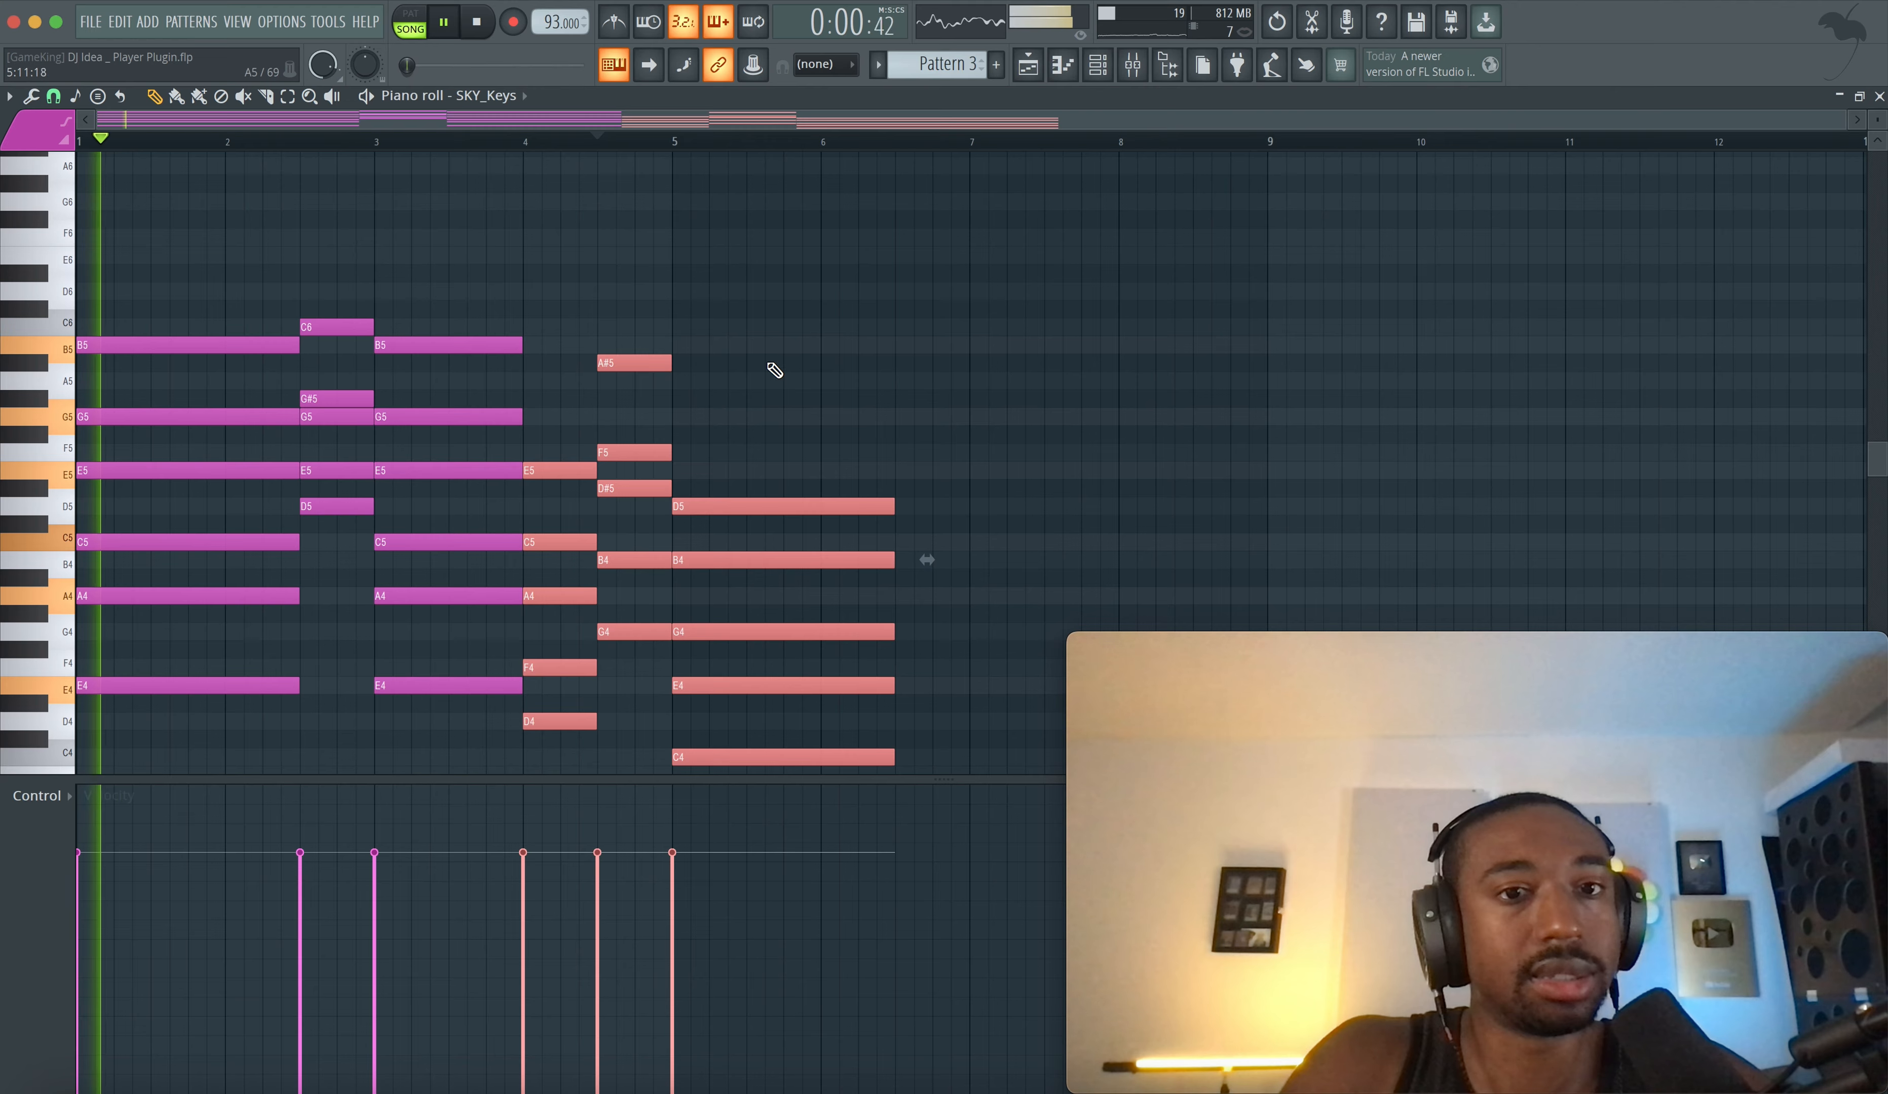
scroll(773, 371, "down", 1)
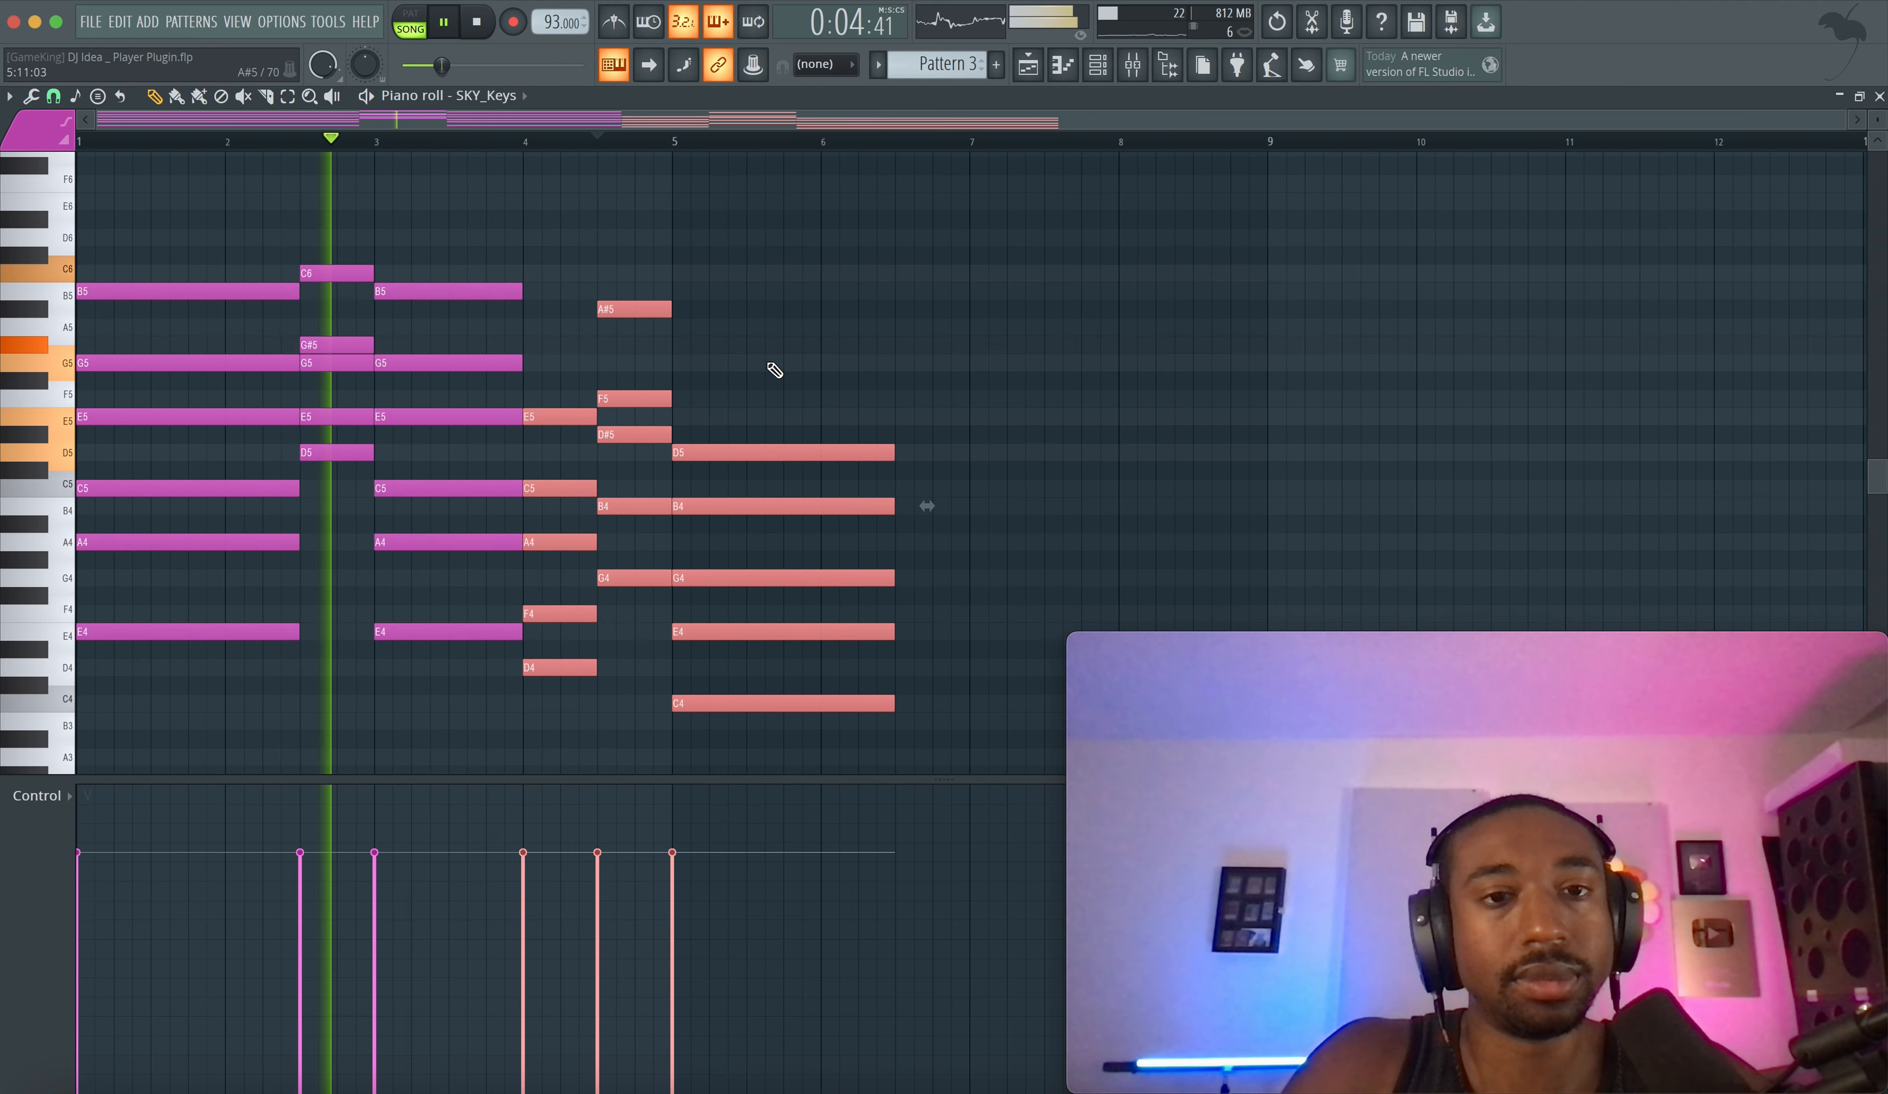
- Raise the F4 in the chord at the start of bar 4 one octave to F5, and delete the bar 5 chord
left_click(541, 616)
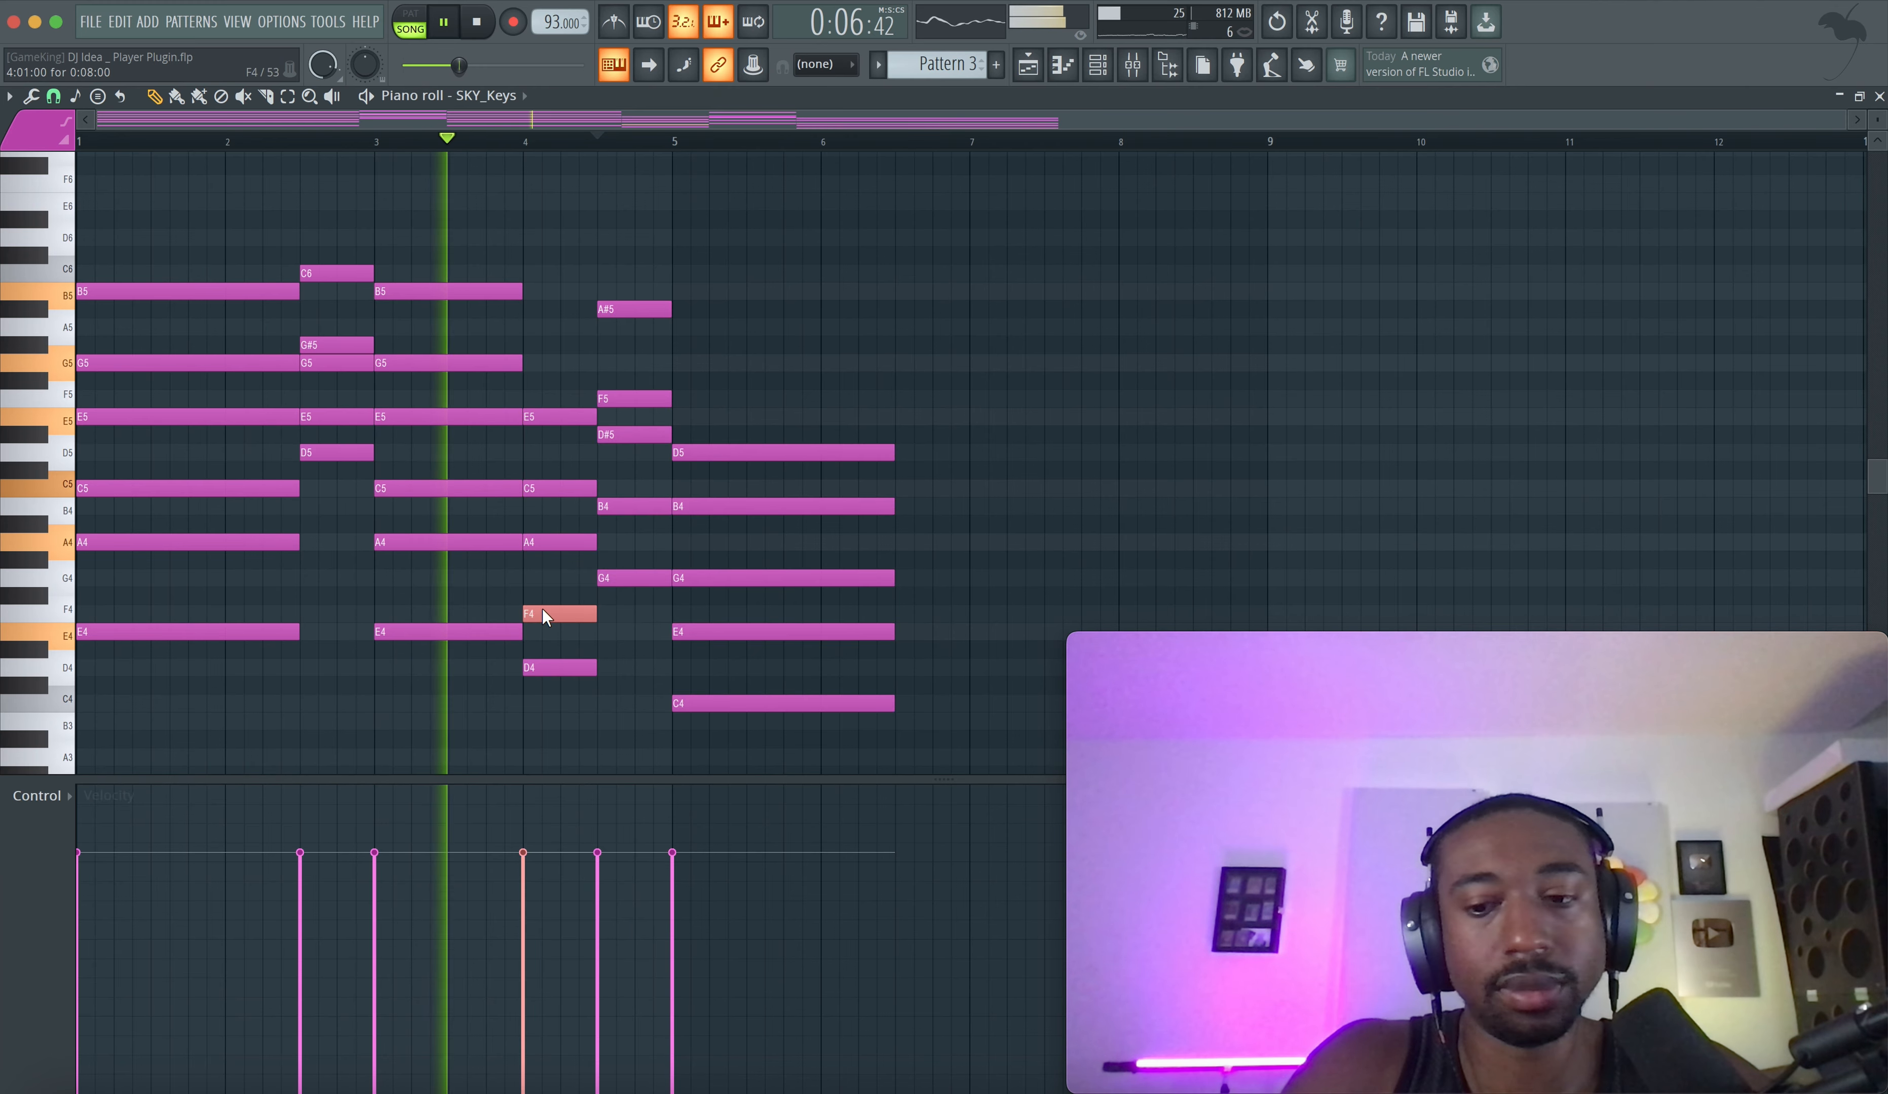
key("ctrl+Up")
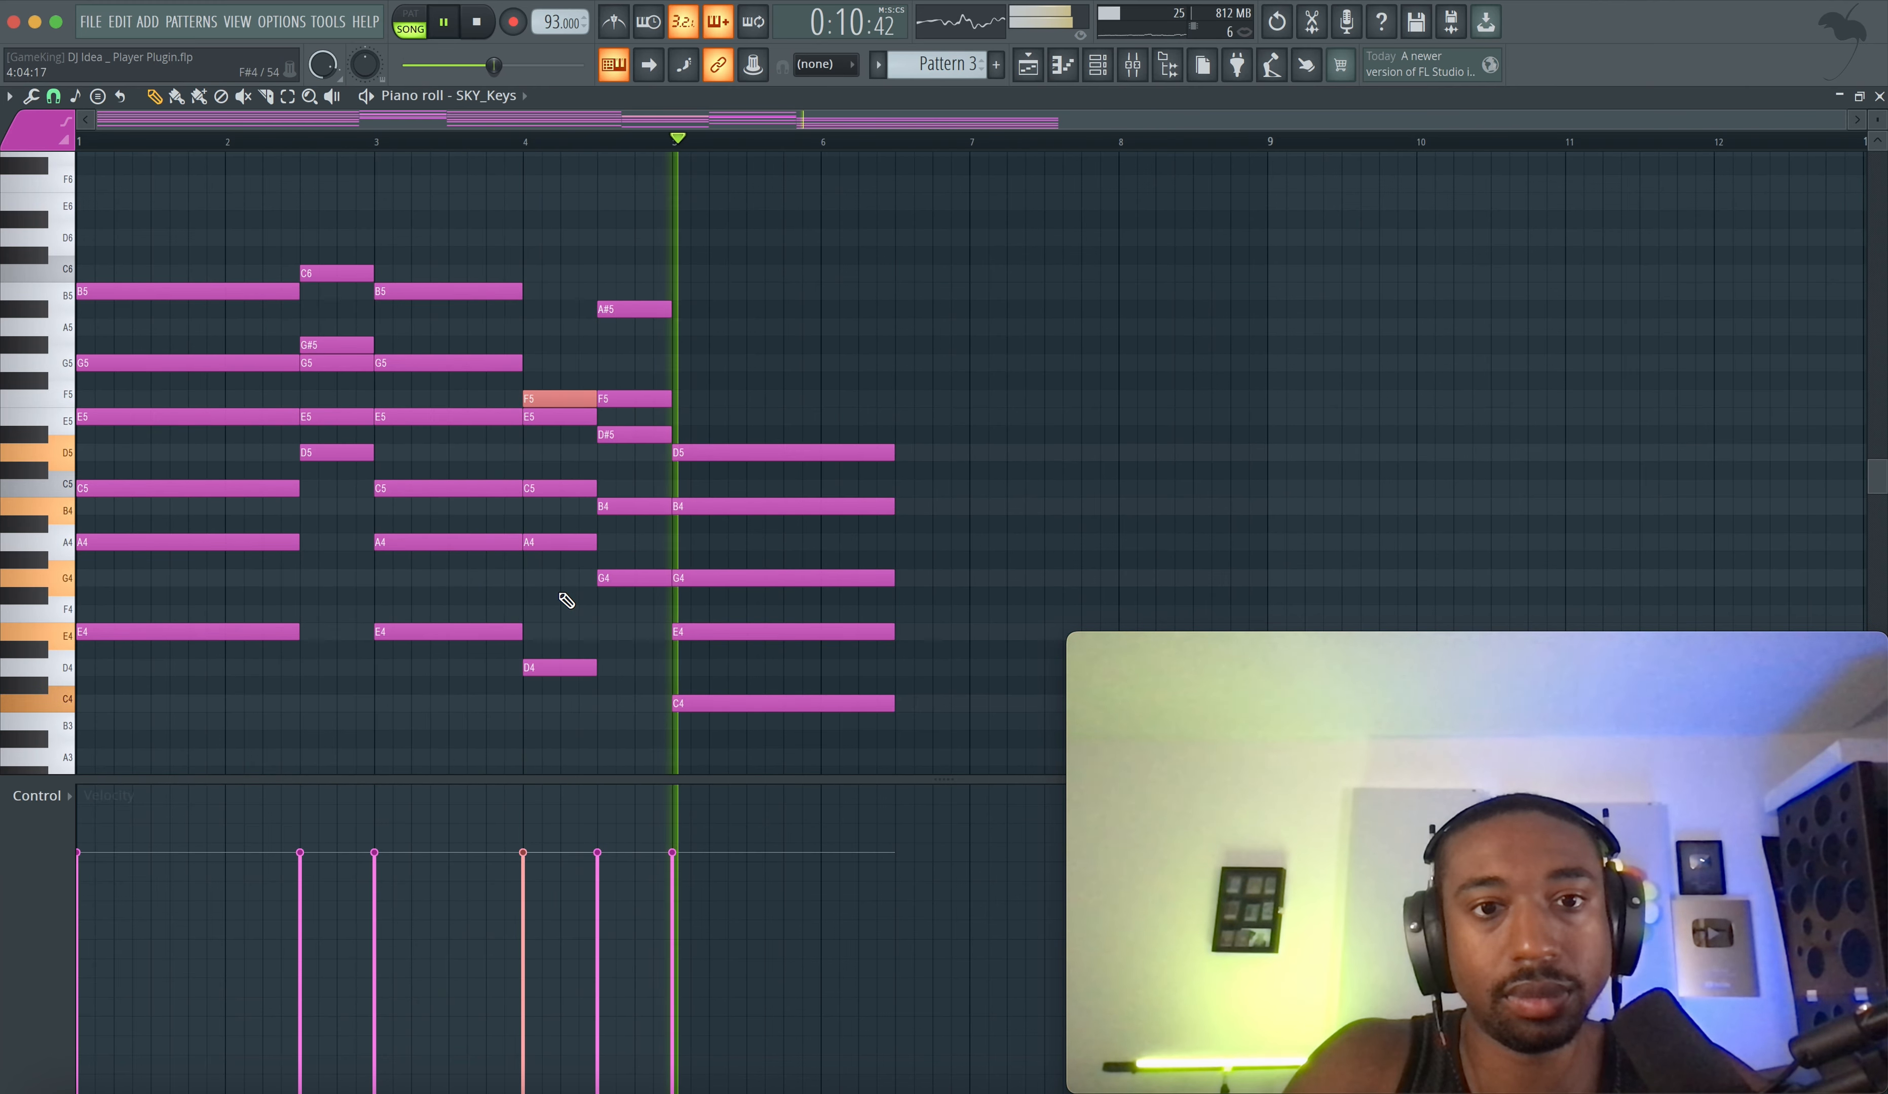
key("space")
left_click_drag(763, 426, 722, 767)
key("Delete")
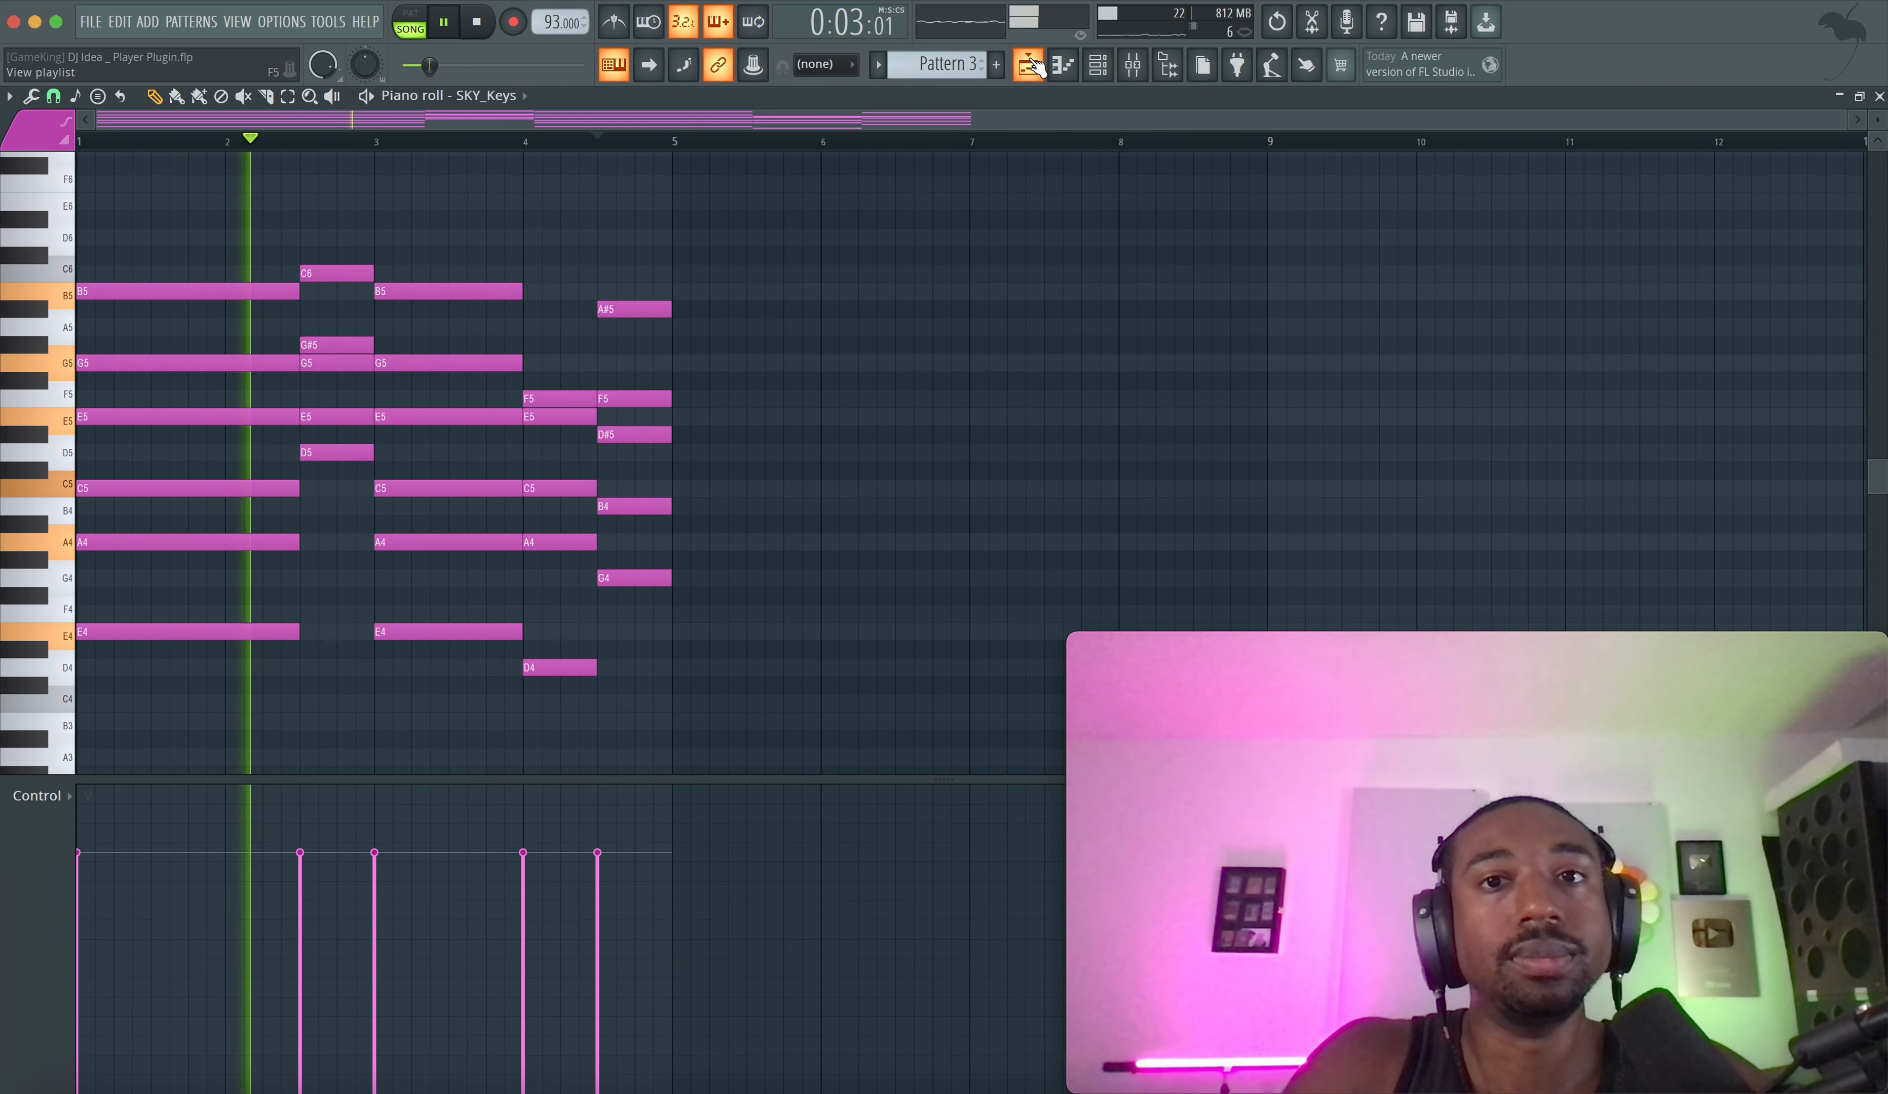
- In the playlist, replace the second Pattern 3 clip on Track 2 with one starting at bar 5, and play the arrangement
left_click(1030, 64)
left_click(544, 253)
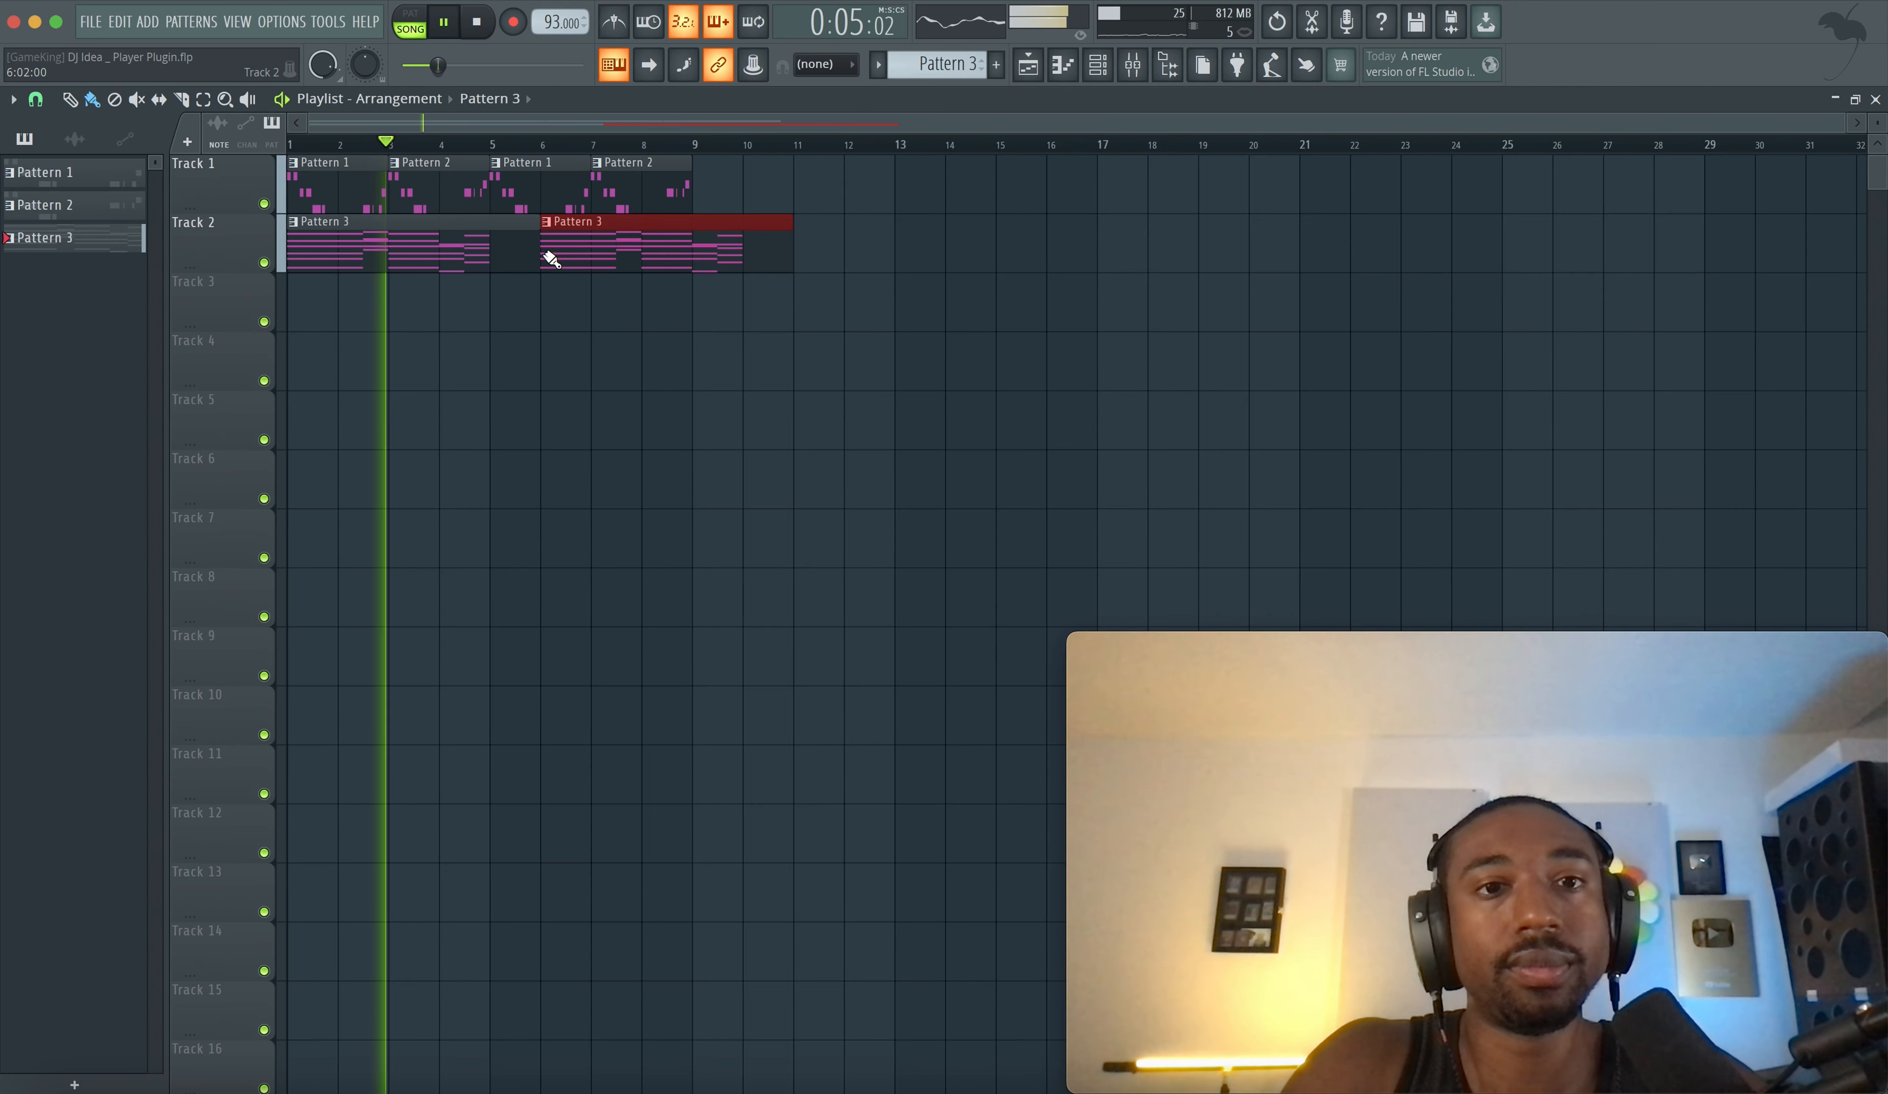
right_click(546, 254)
left_click_drag(536, 254, 482, 253)
key("space")
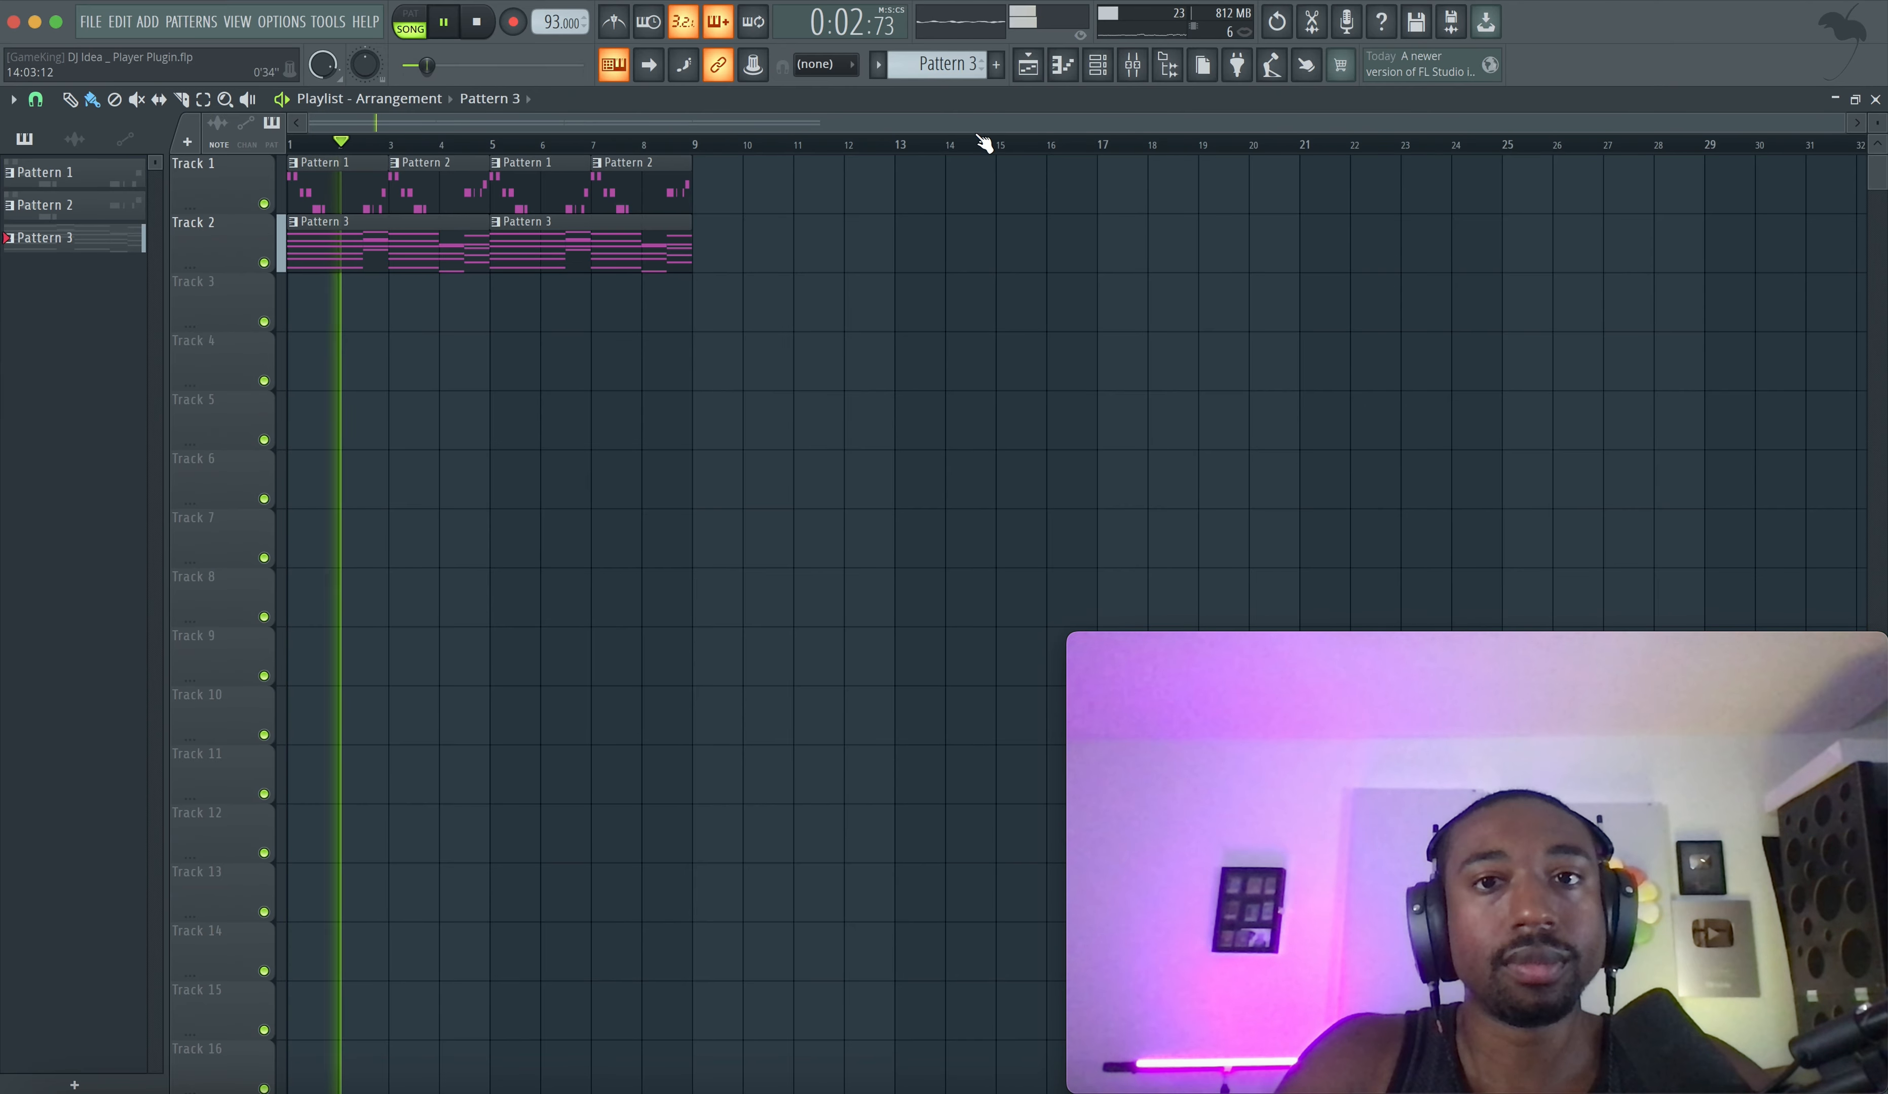
- Open SKY_Keys from the channel rack and try the Acoustic preset Nylon Guitar during playback
left_click(1098, 65)
left_click(387, 188)
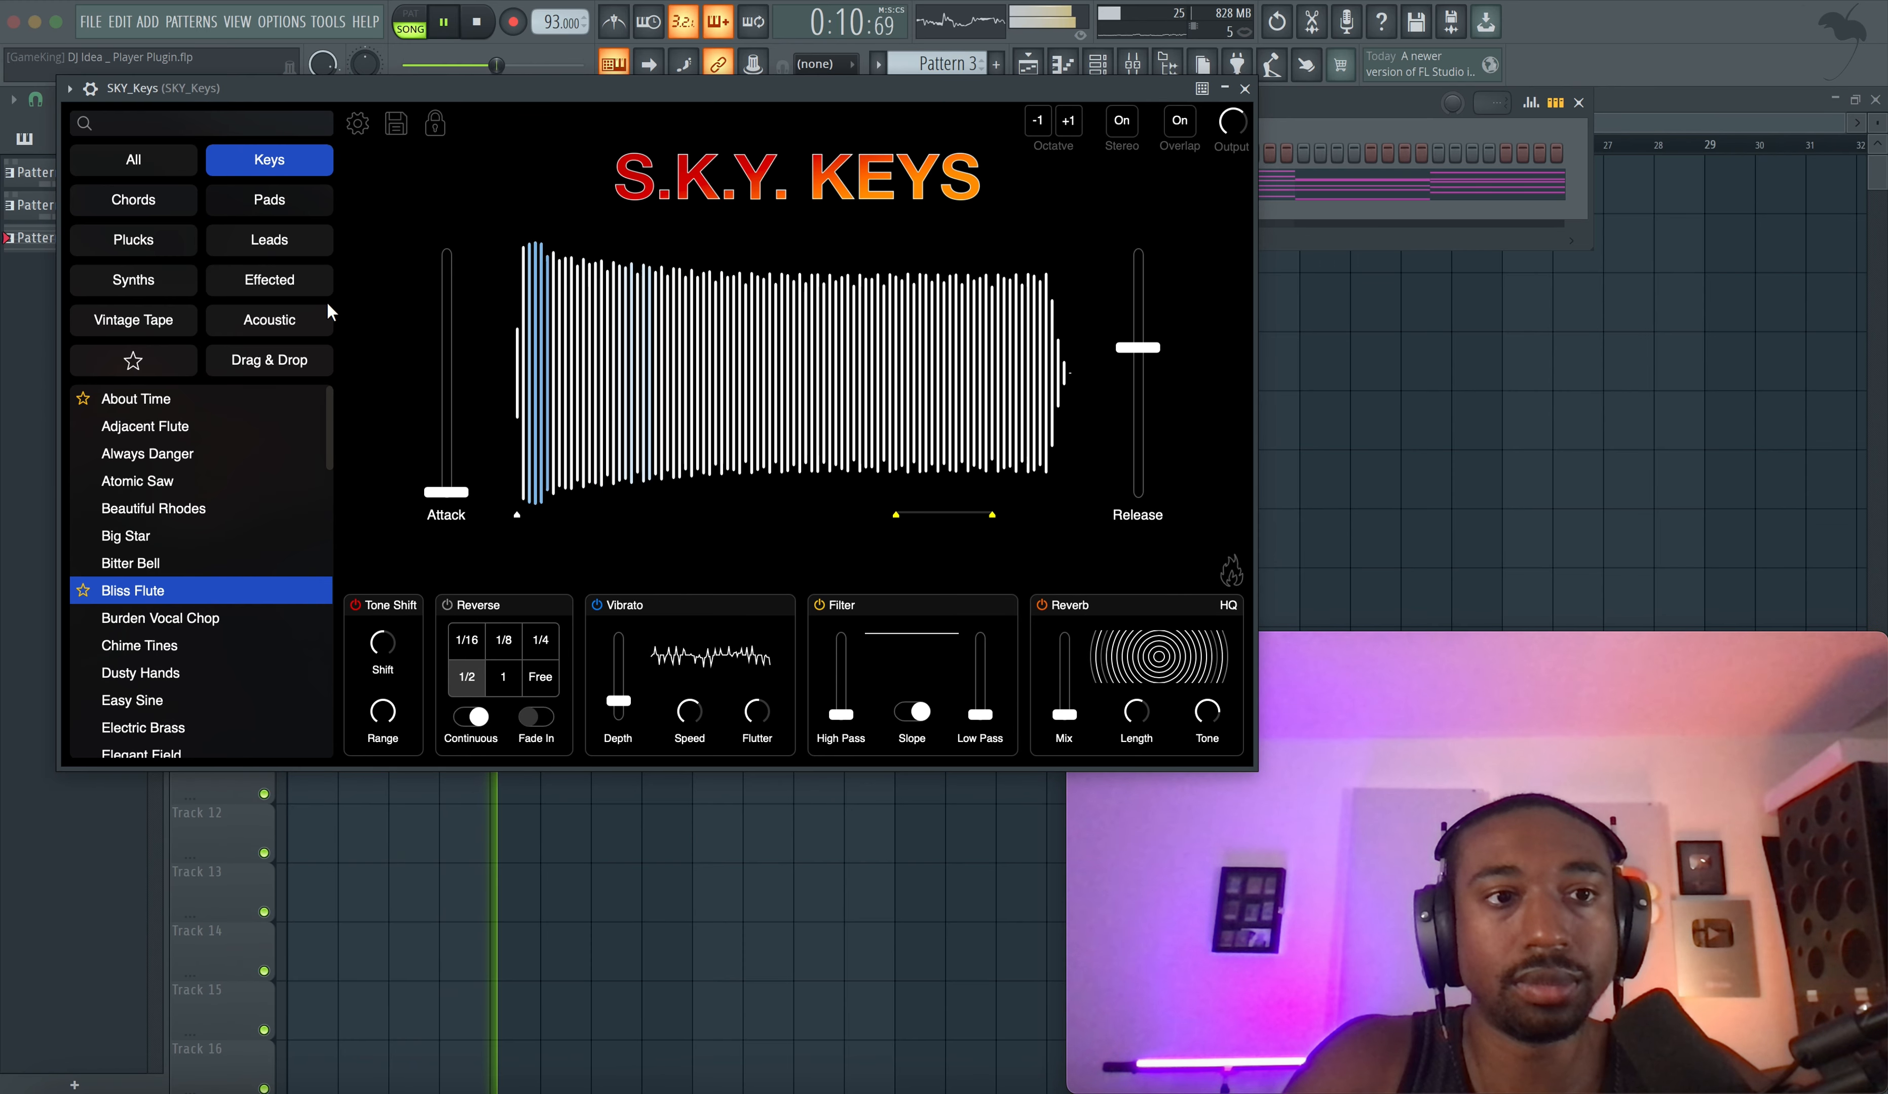
left_click(296, 322)
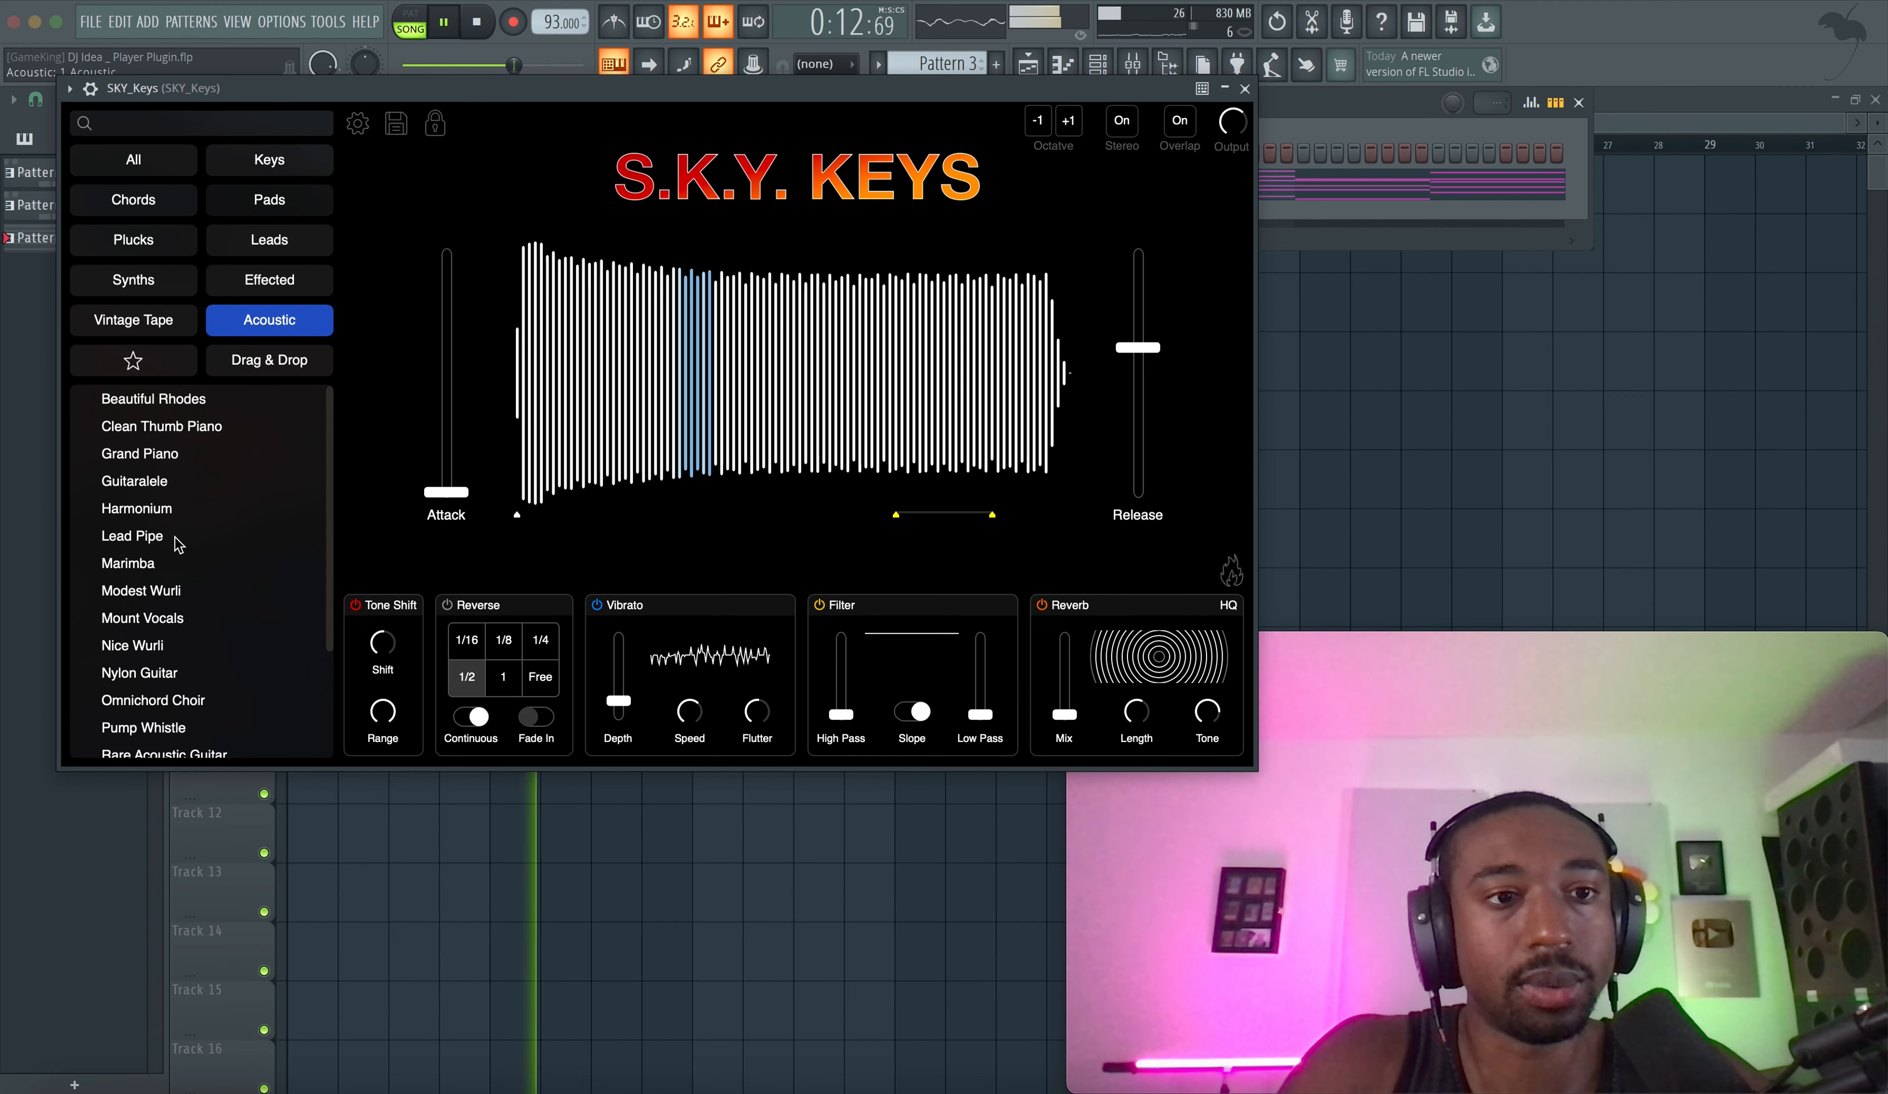
left_click(164, 675)
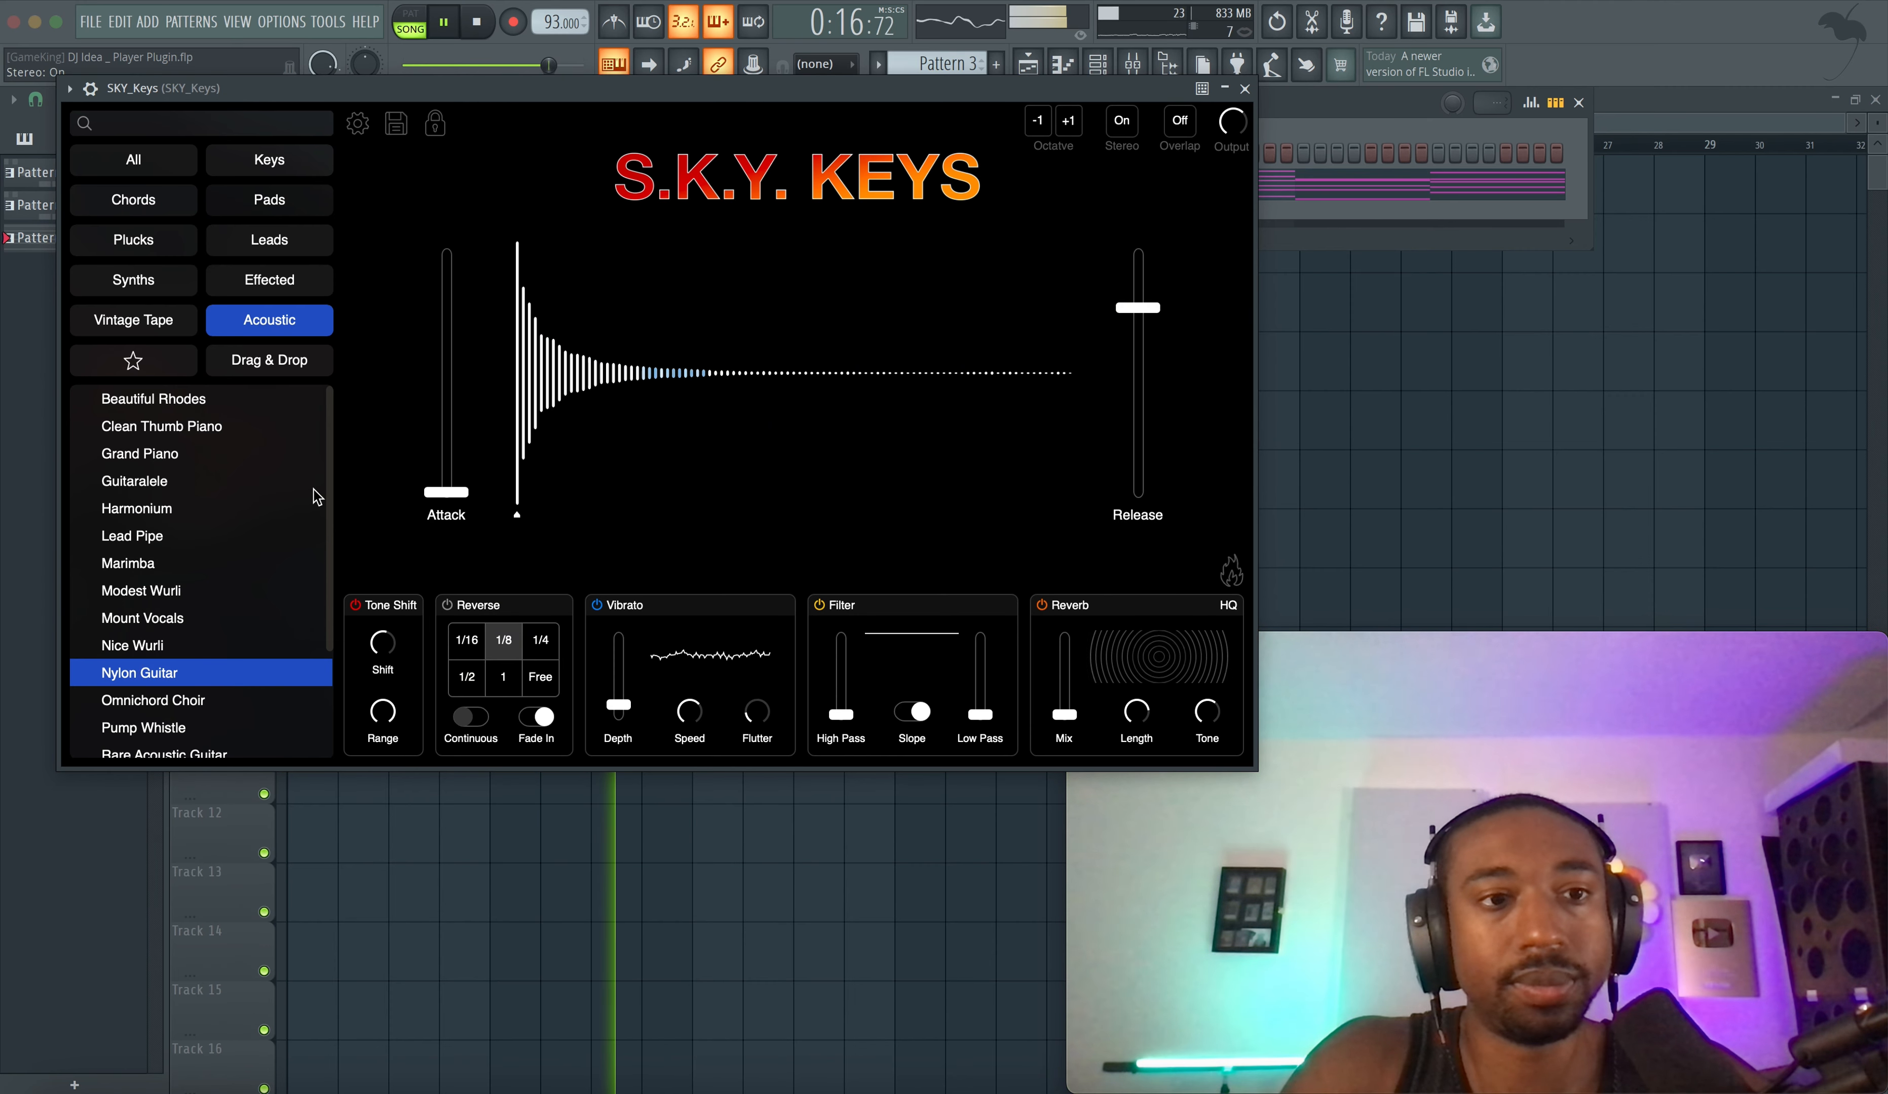
- Switch SKY_Keys to the Keys preset Bliss Flute, close the plugin, and set the channel's volume to 17%
left_click(263, 178)
scroll(172, 496, "up", 10)
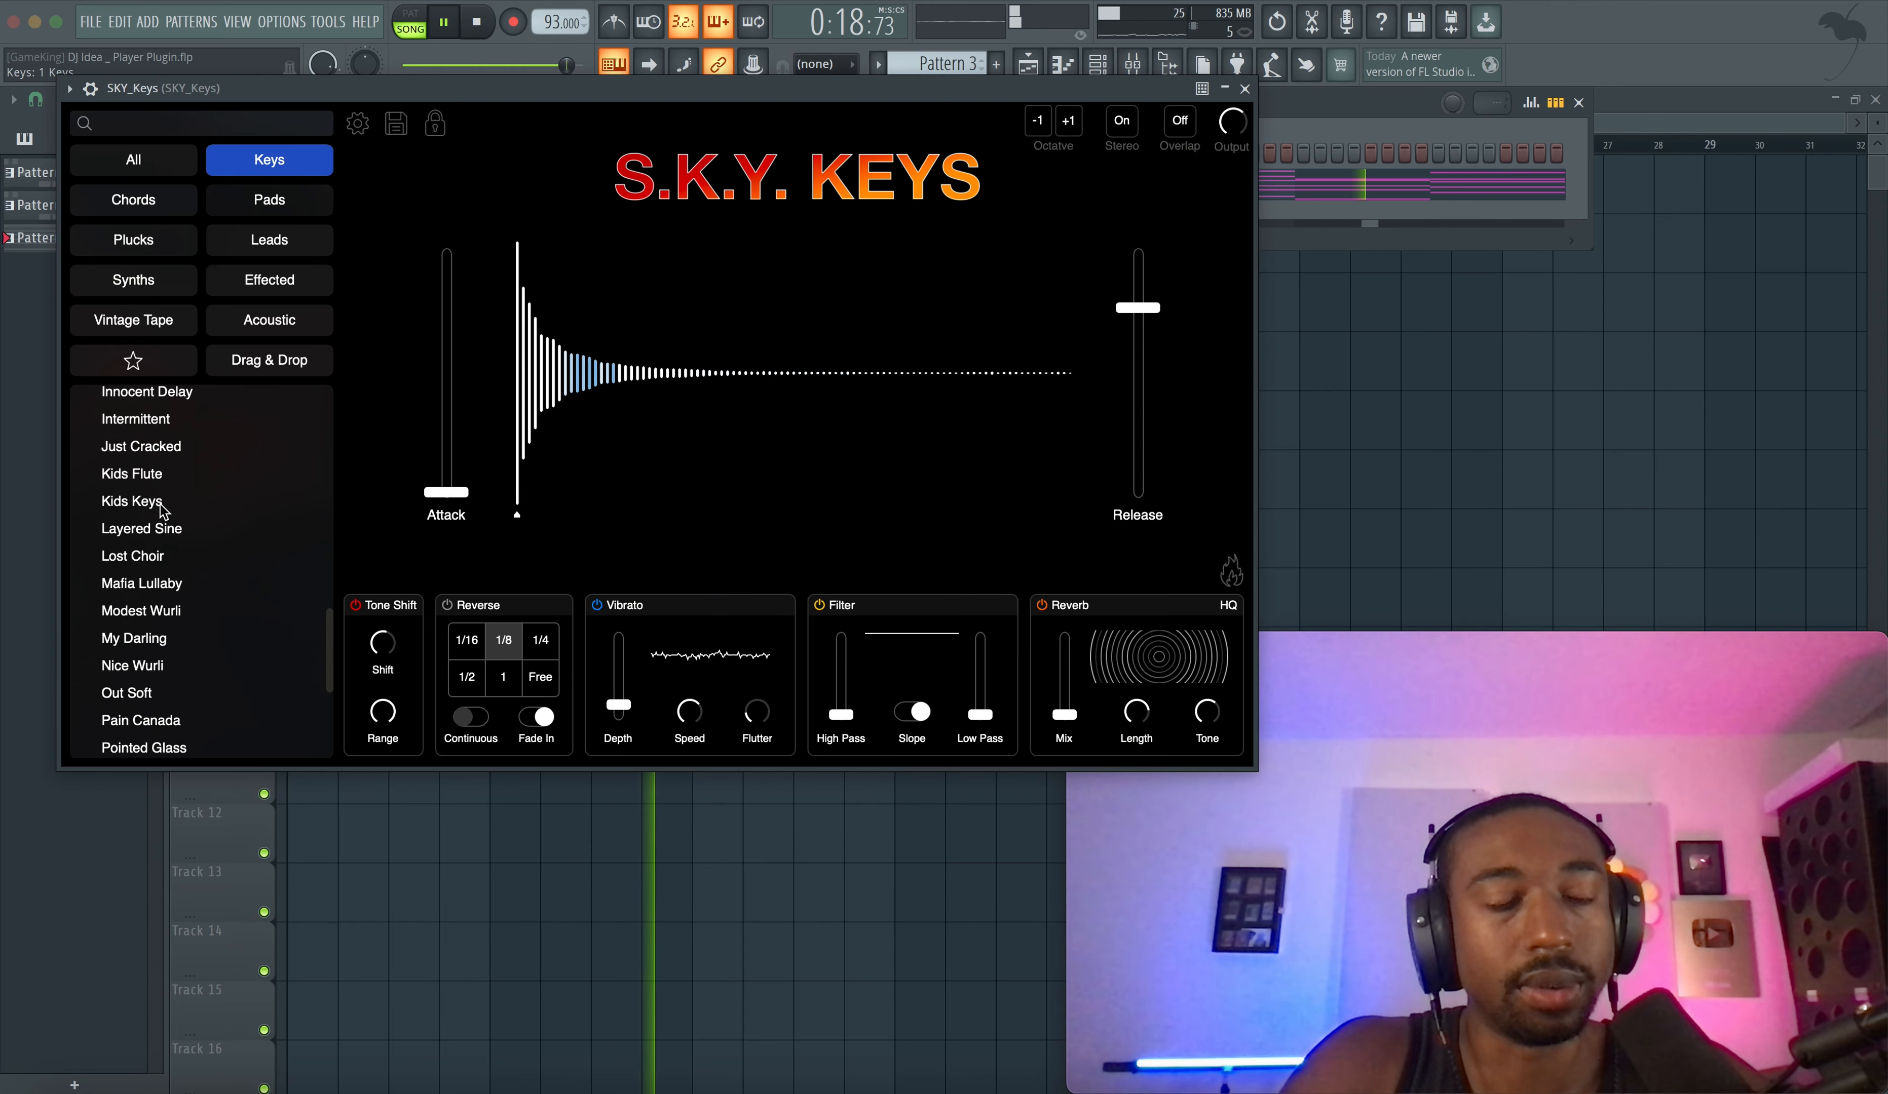
left_click(143, 591)
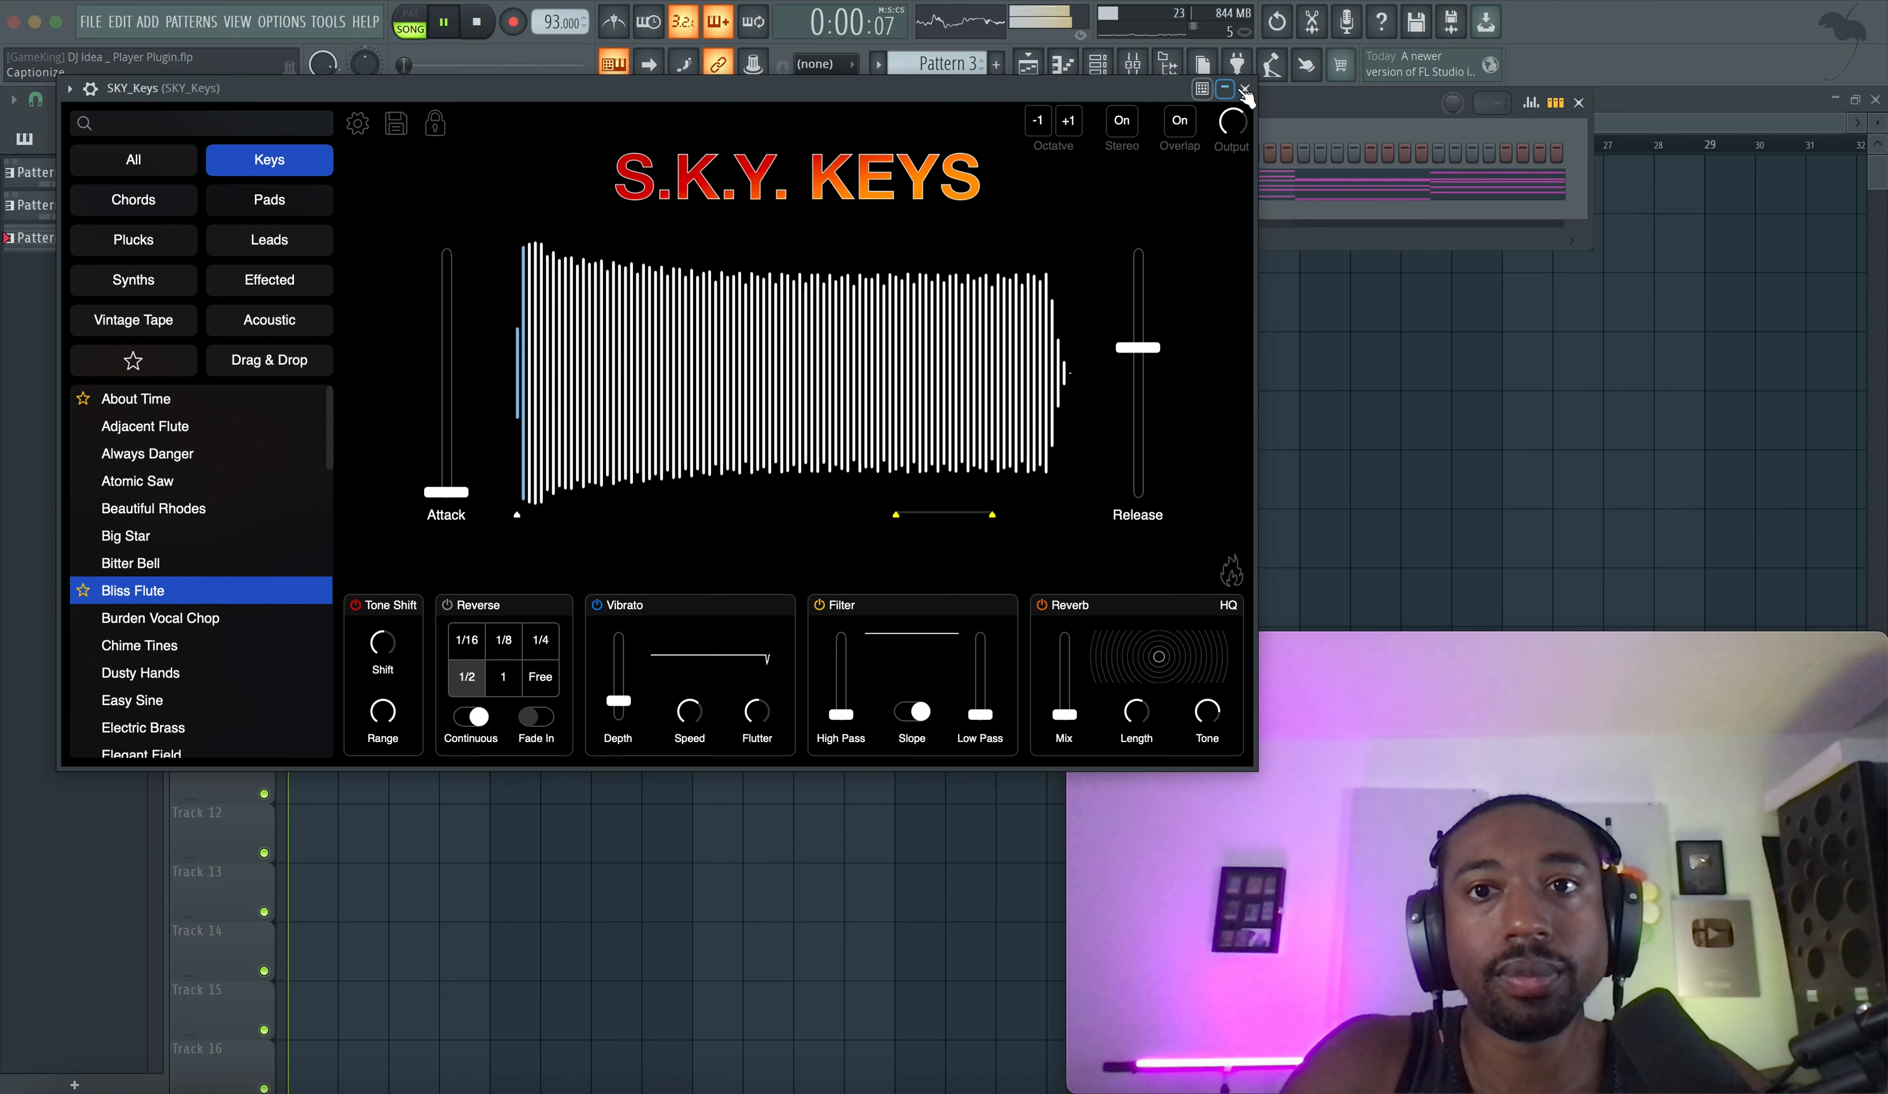
left_click(1243, 89)
left_click_drag(186, 184, 186, 204)
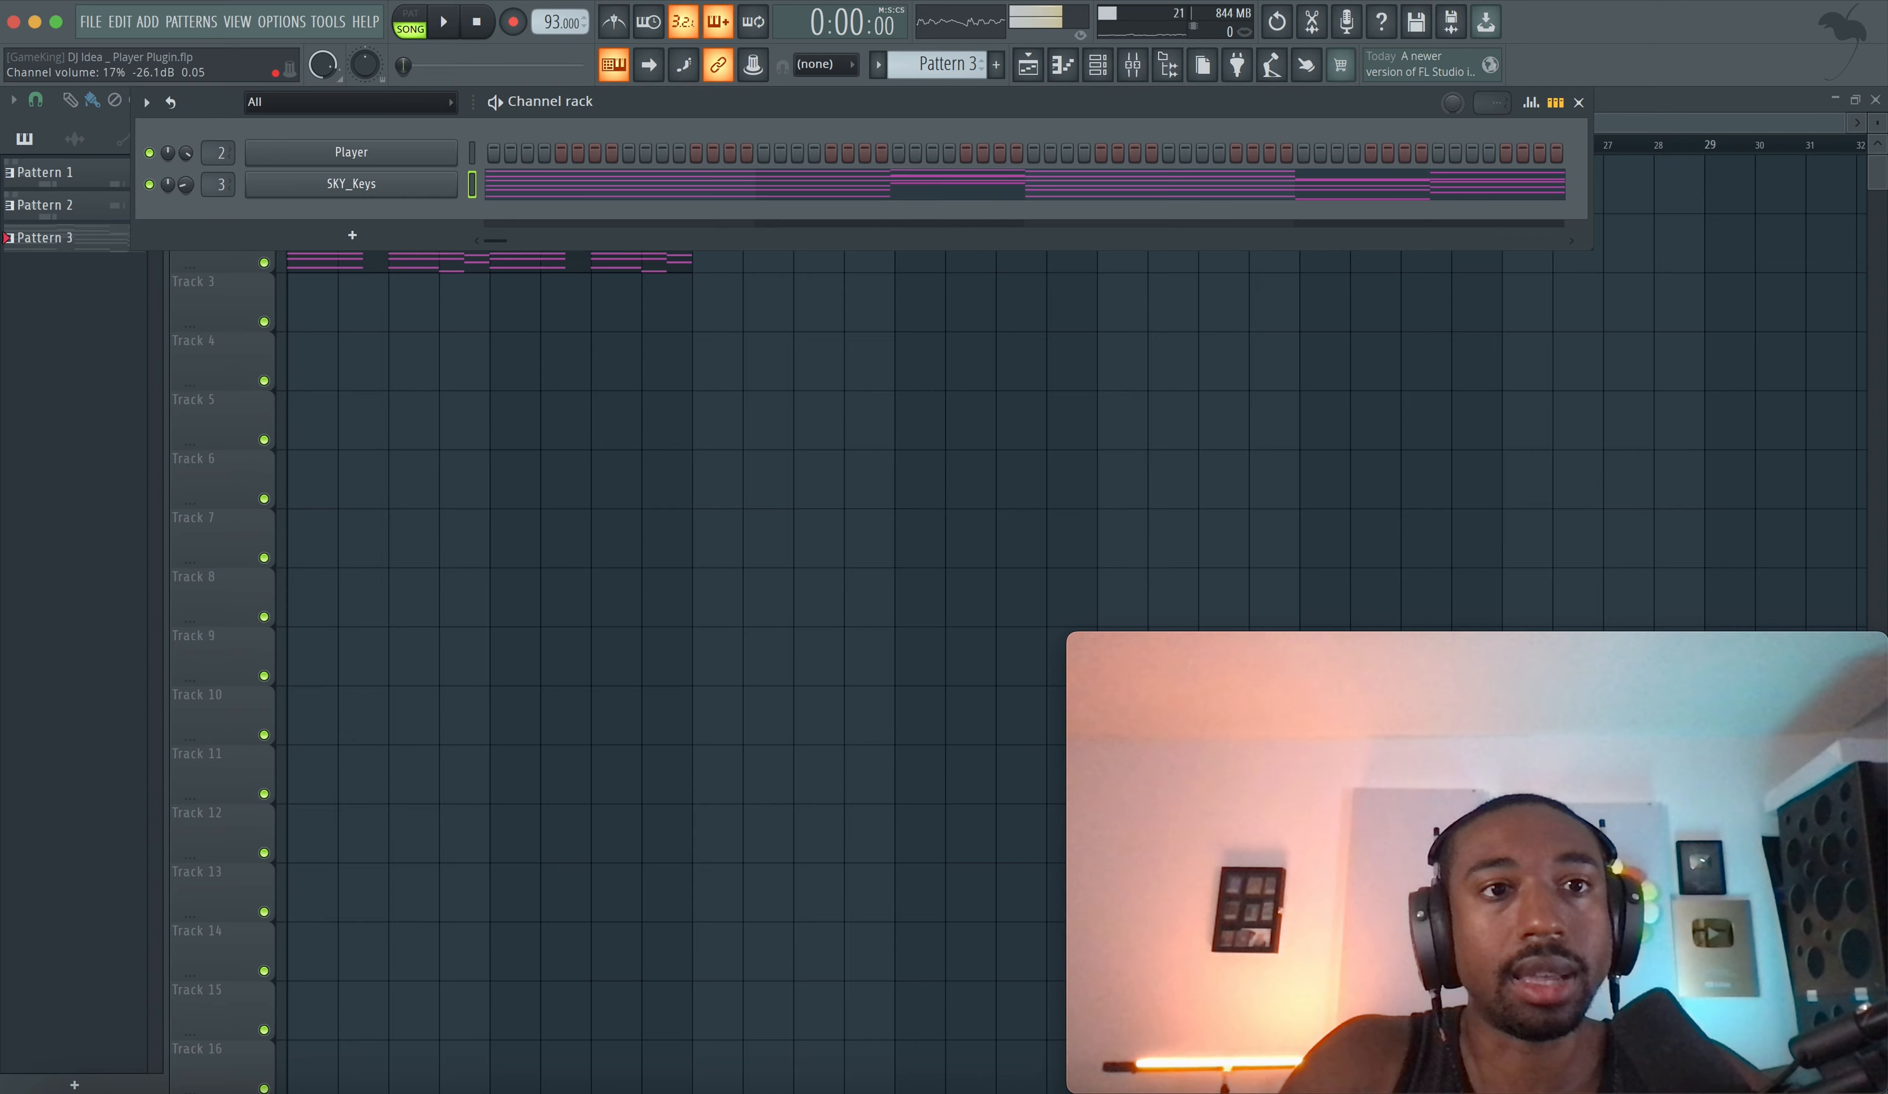
- Clone the Player channel and copy the SKY_Keys chord notes into the clone
right_click(444, 154)
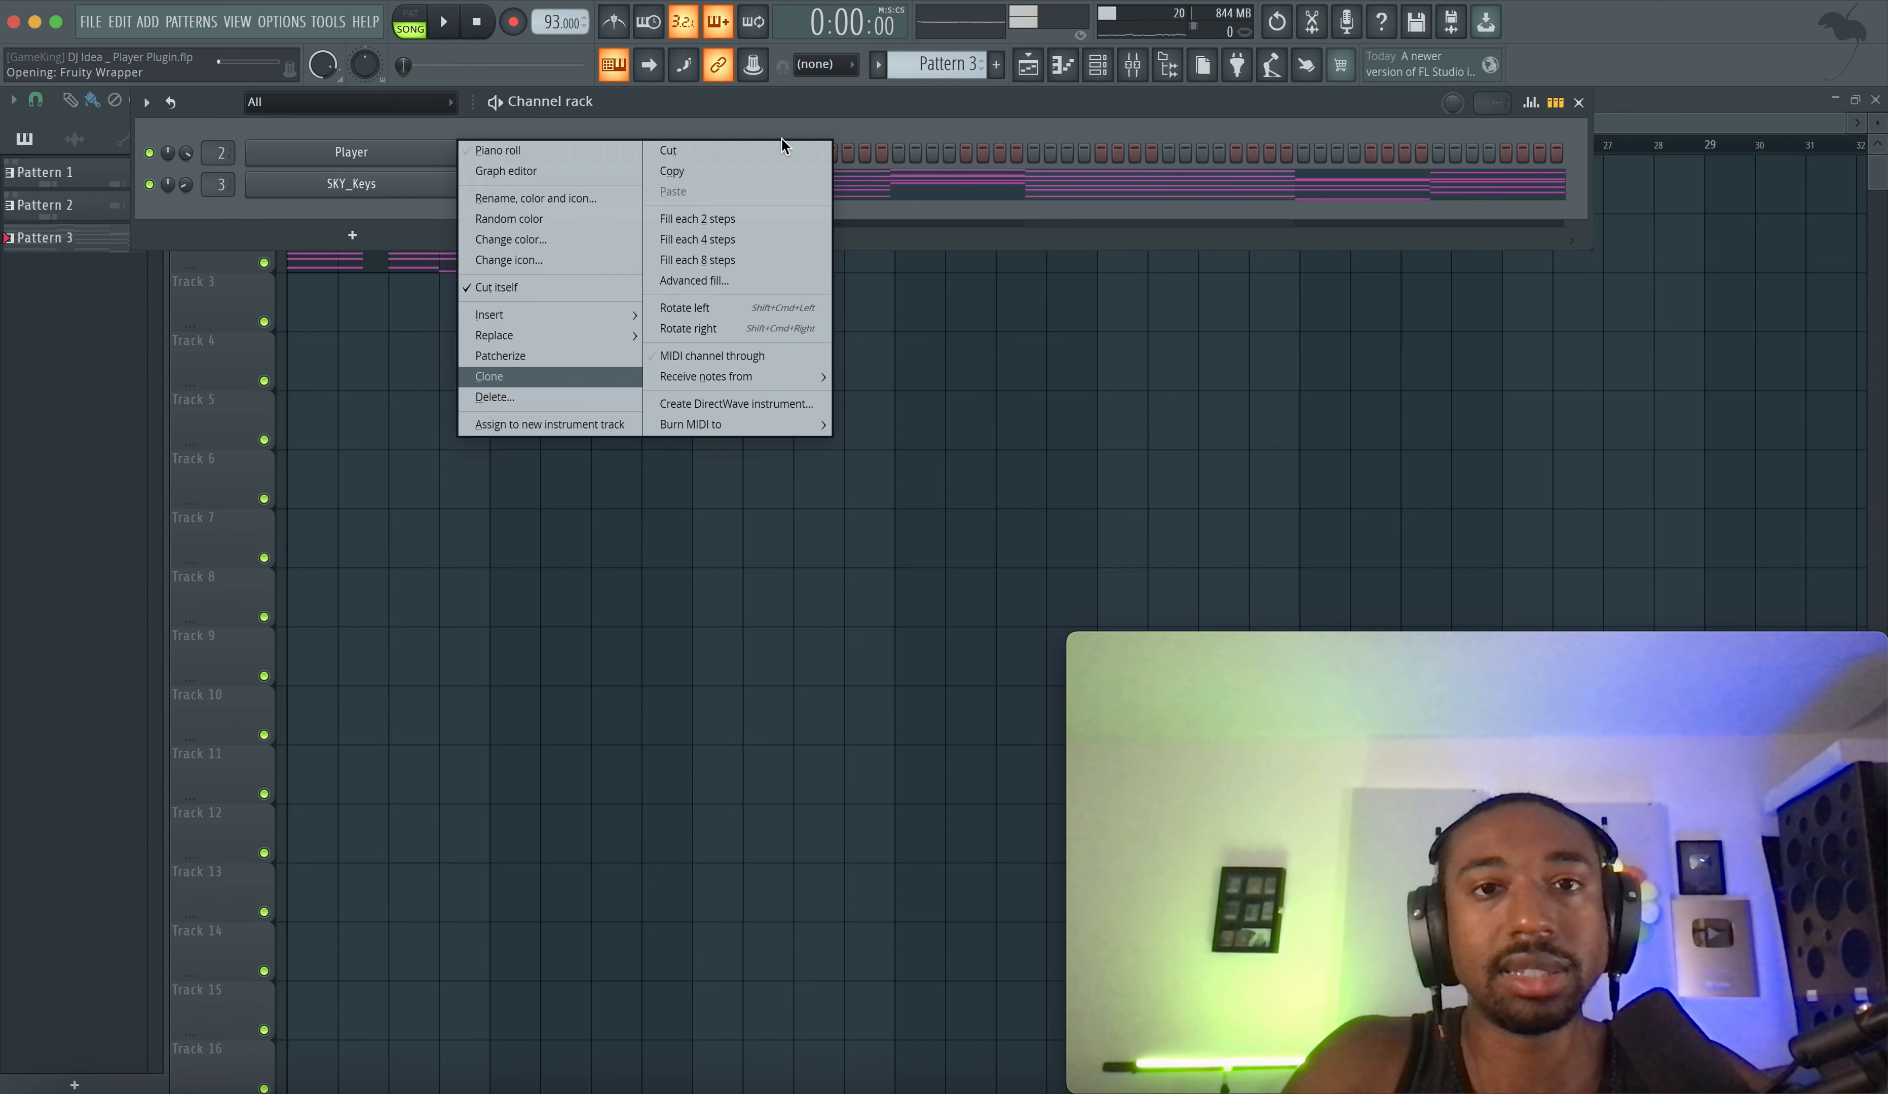
left_click(779, 154)
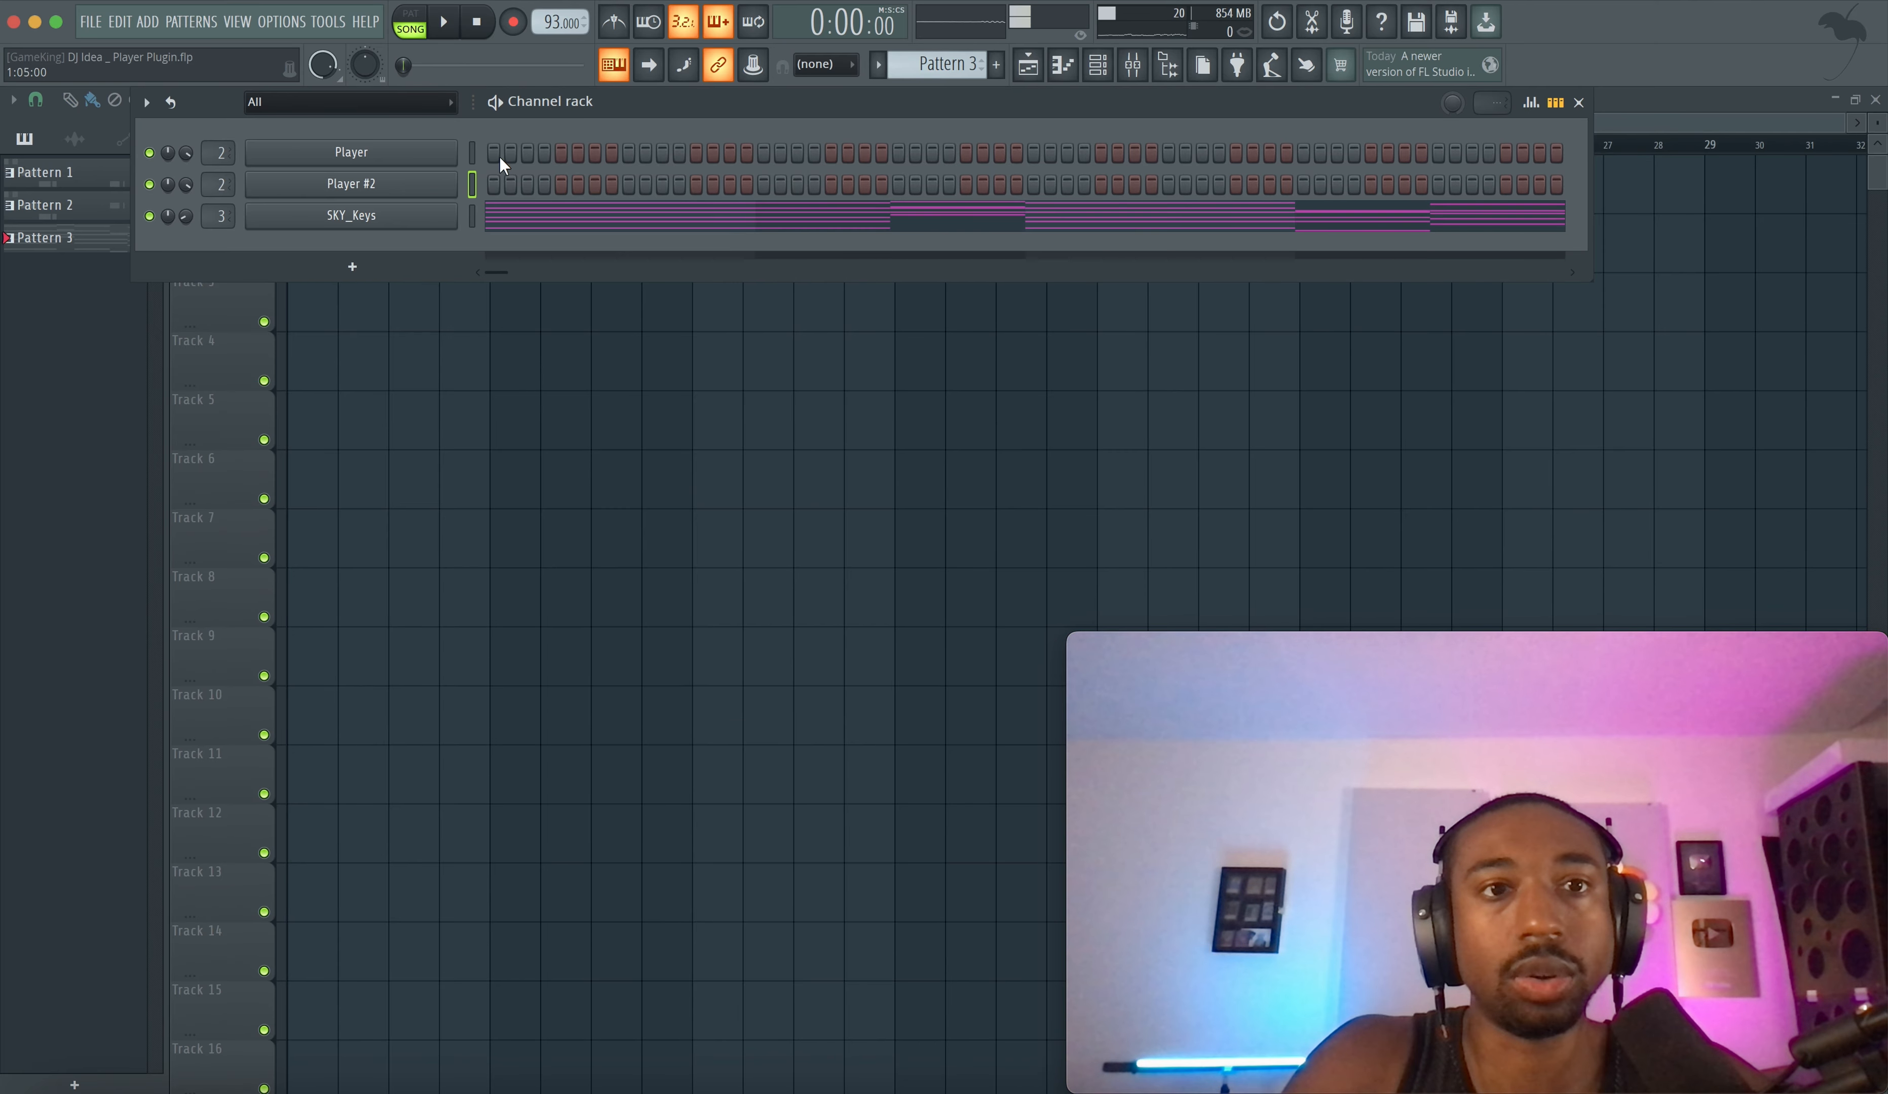
left_click(495, 216)
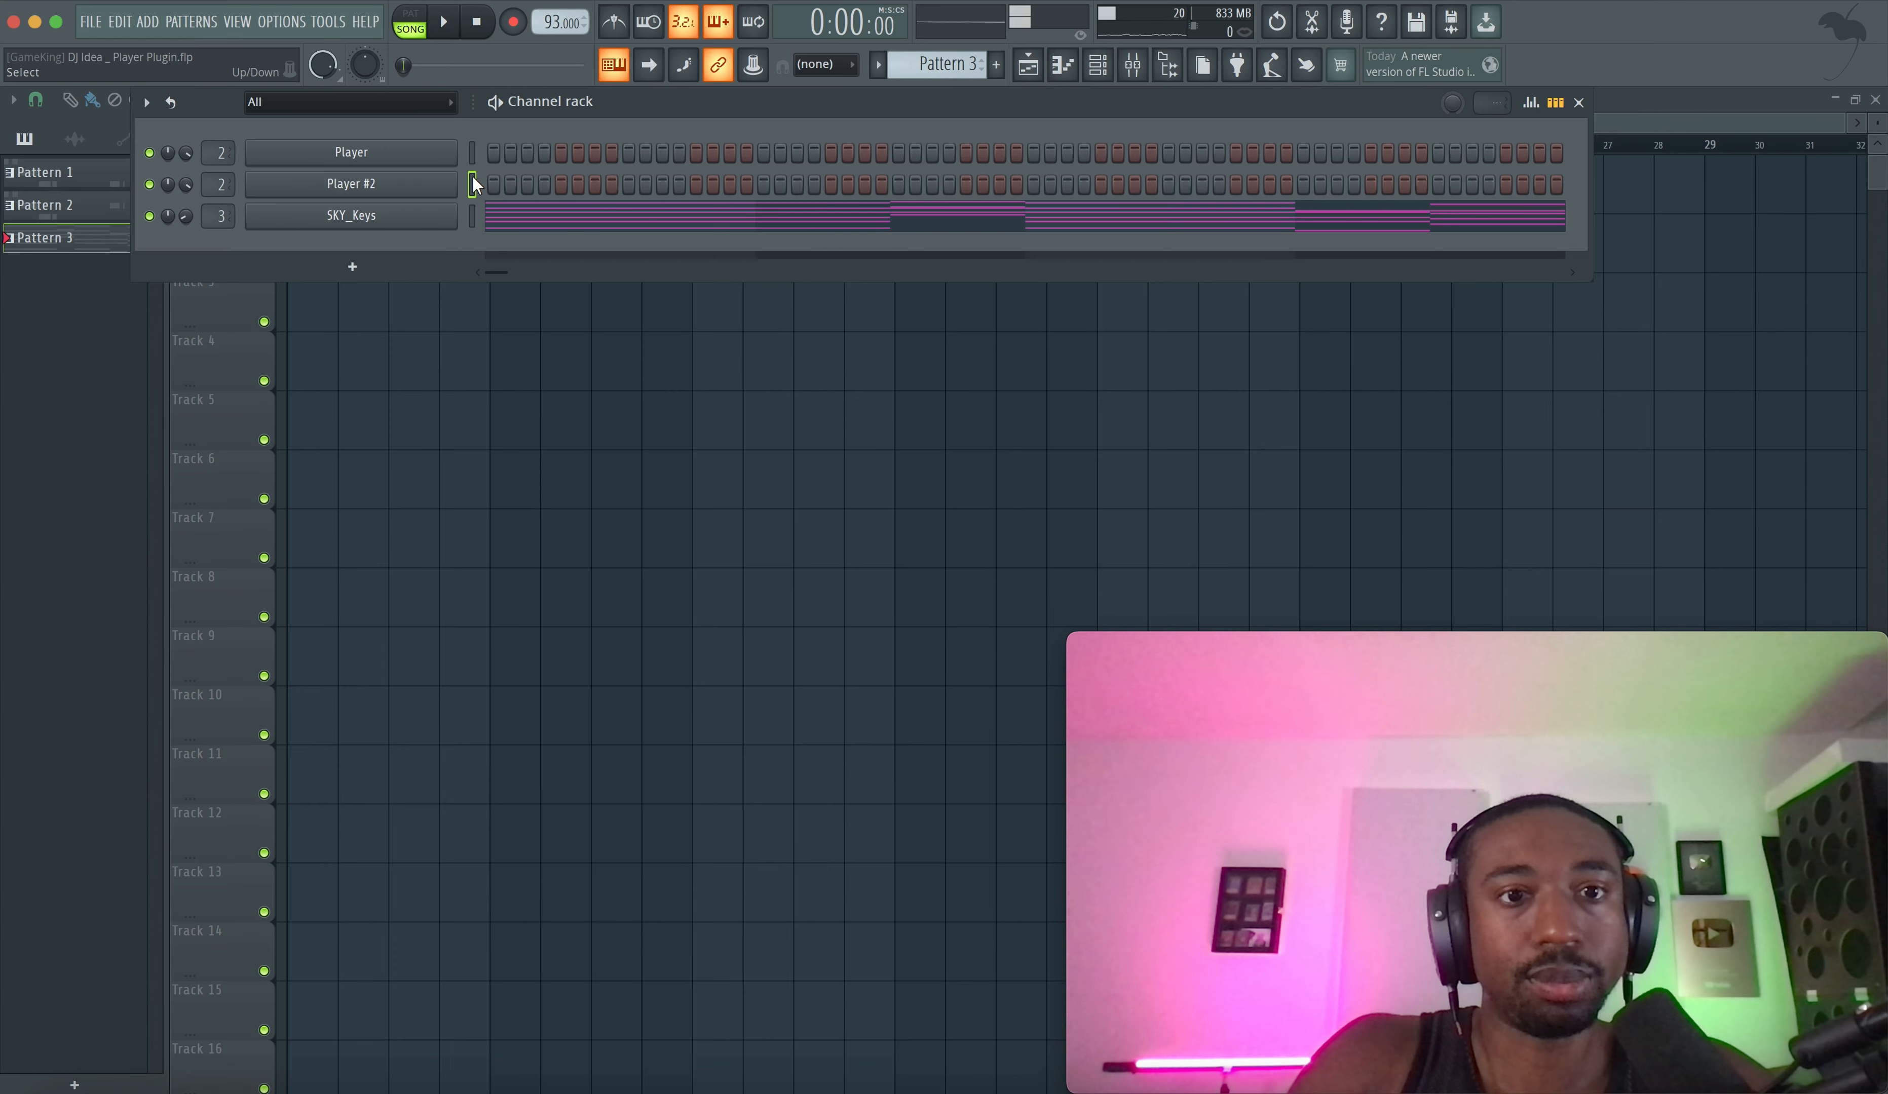
key("ctrl+v")
- Open the cloned Player channel and load the instrument Synth 1 from the Synth group
left_click(393, 199)
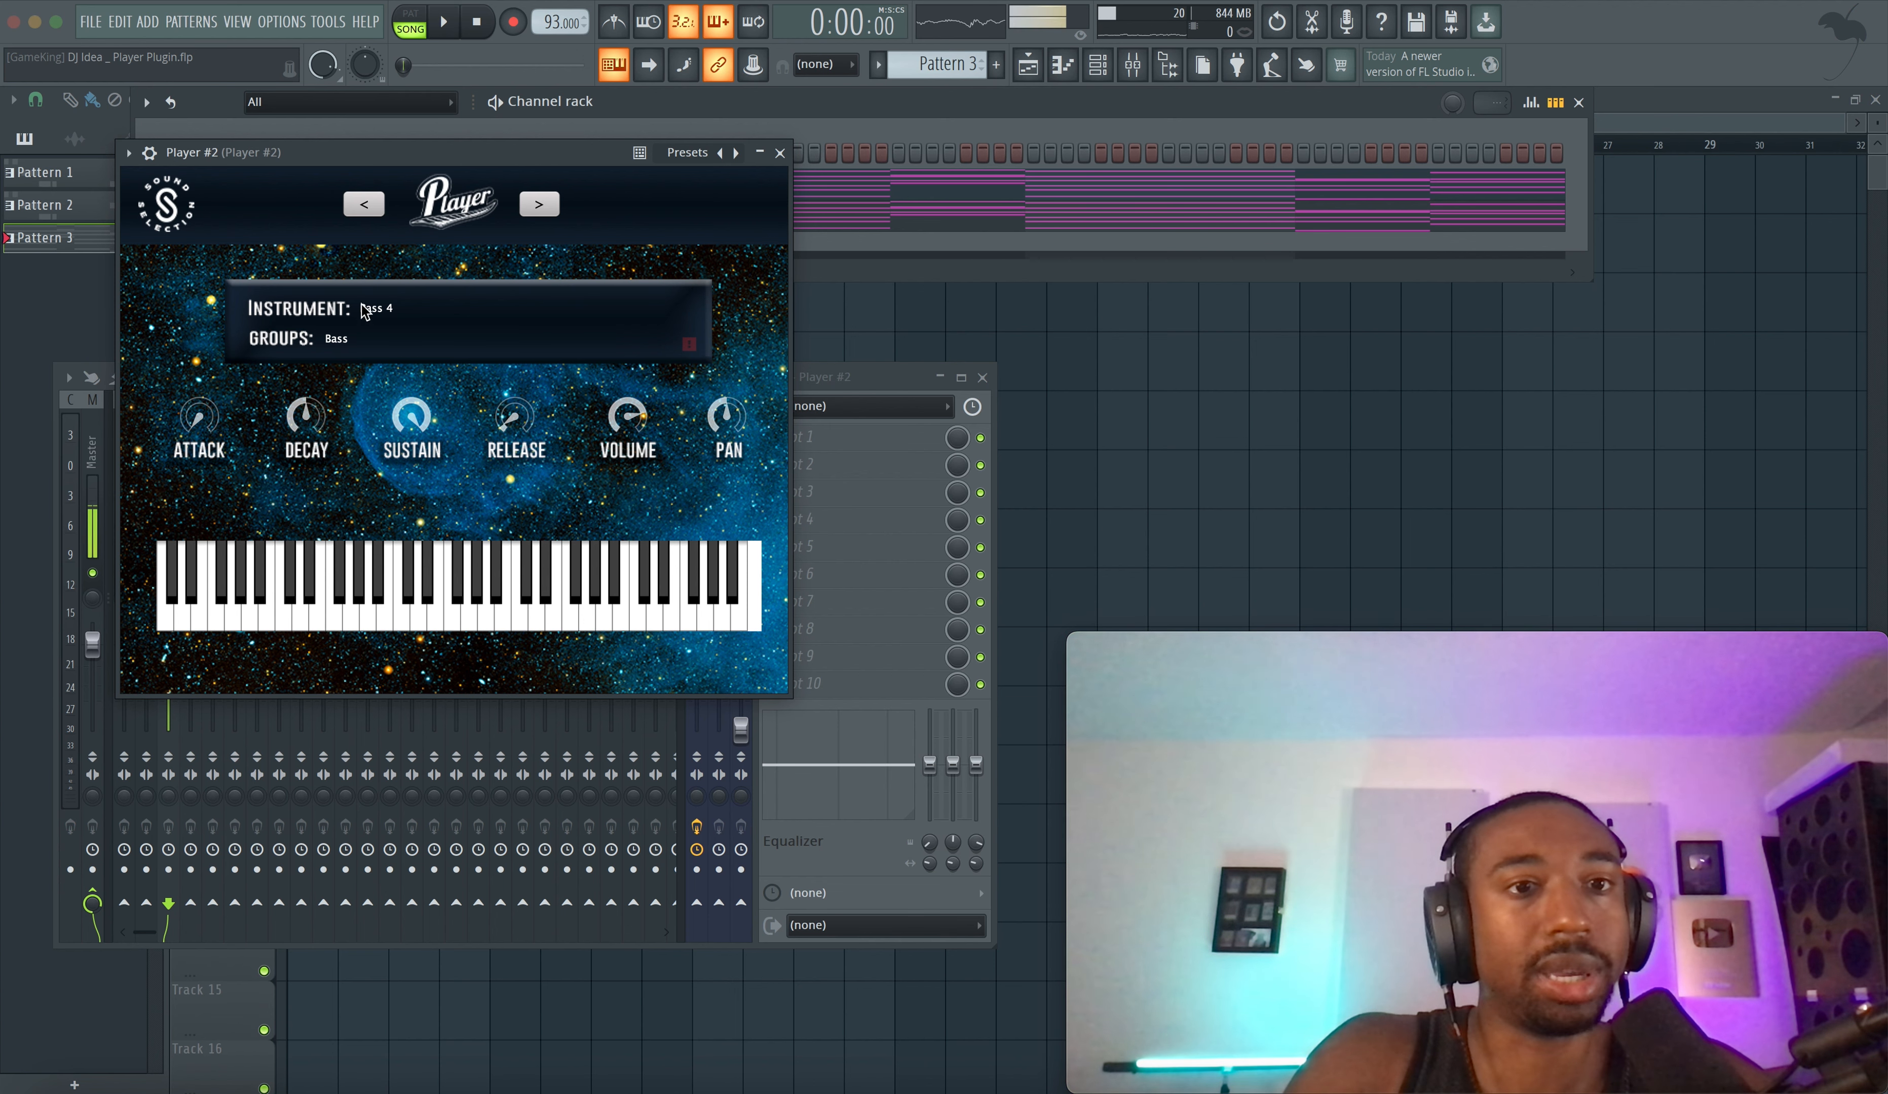
left_click(365, 311)
mouse_move(410, 424)
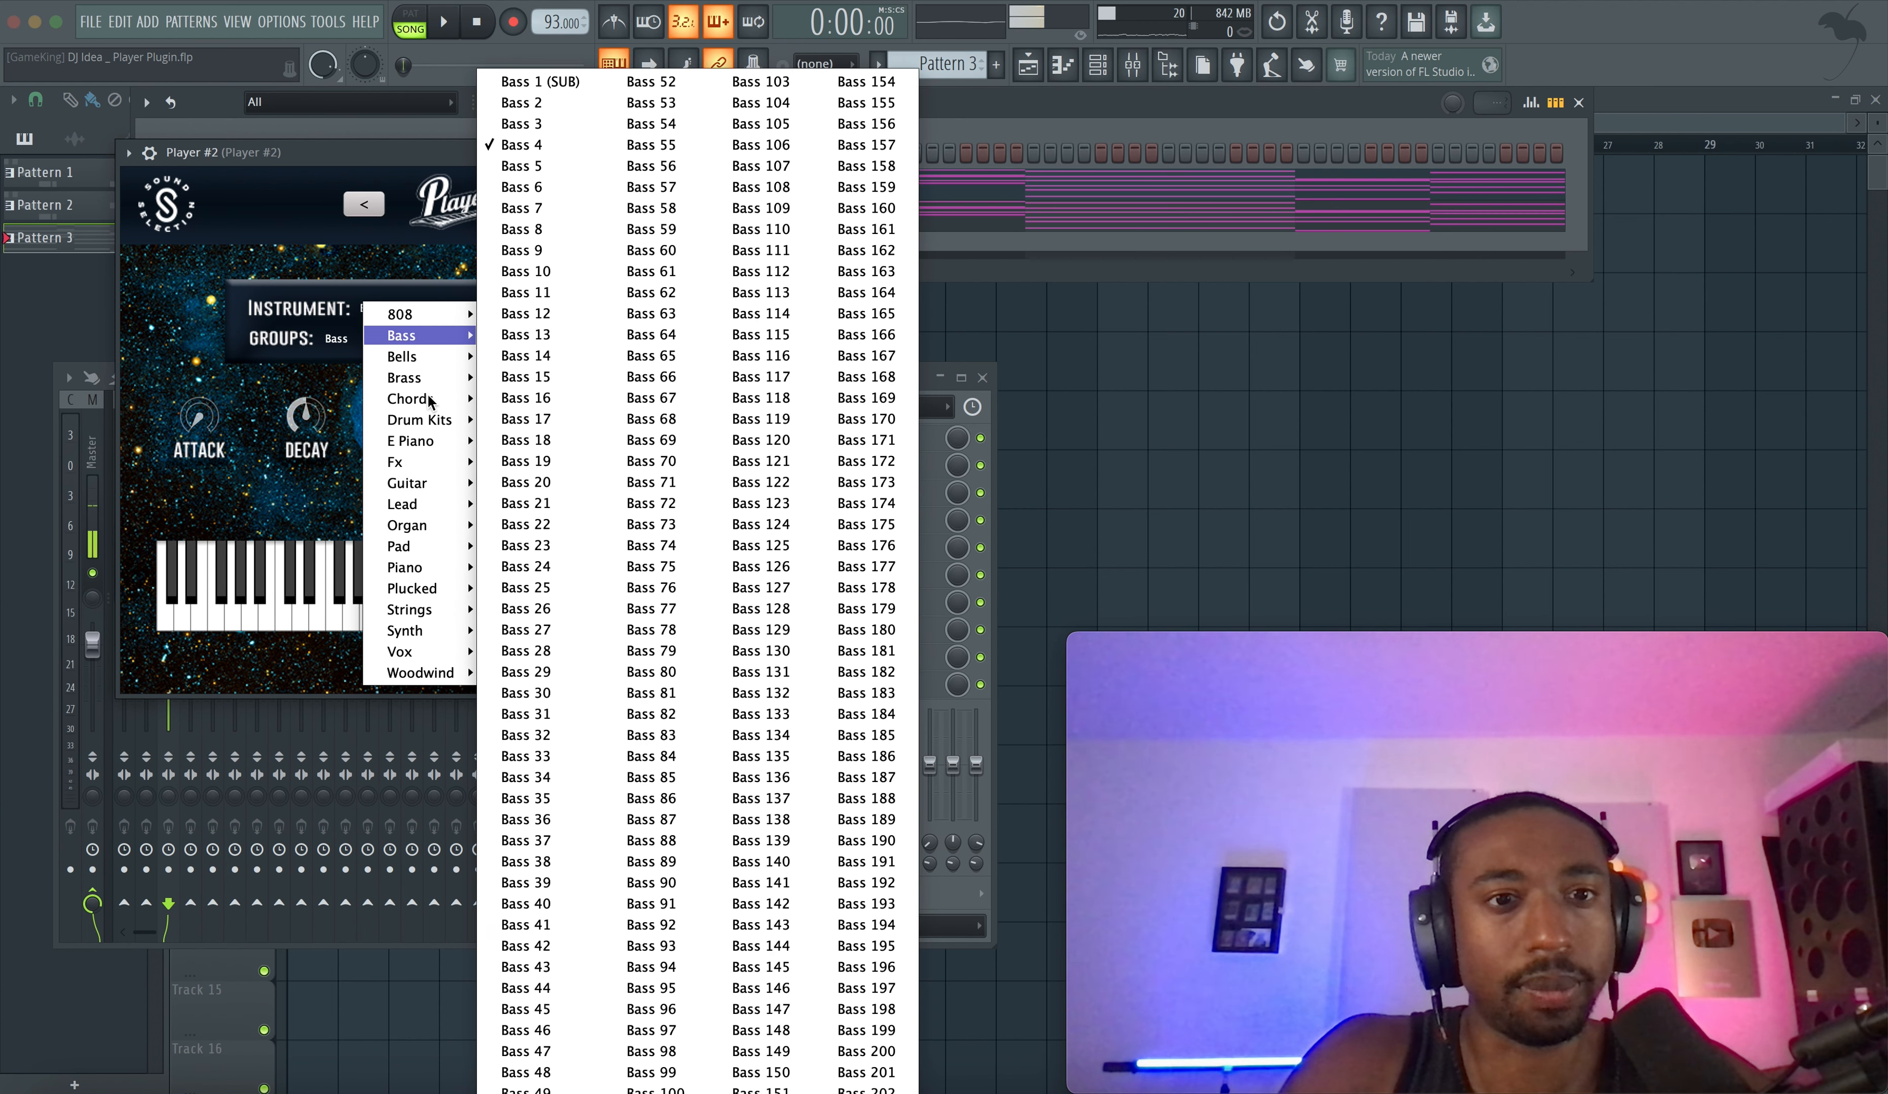
mouse_move(423, 481)
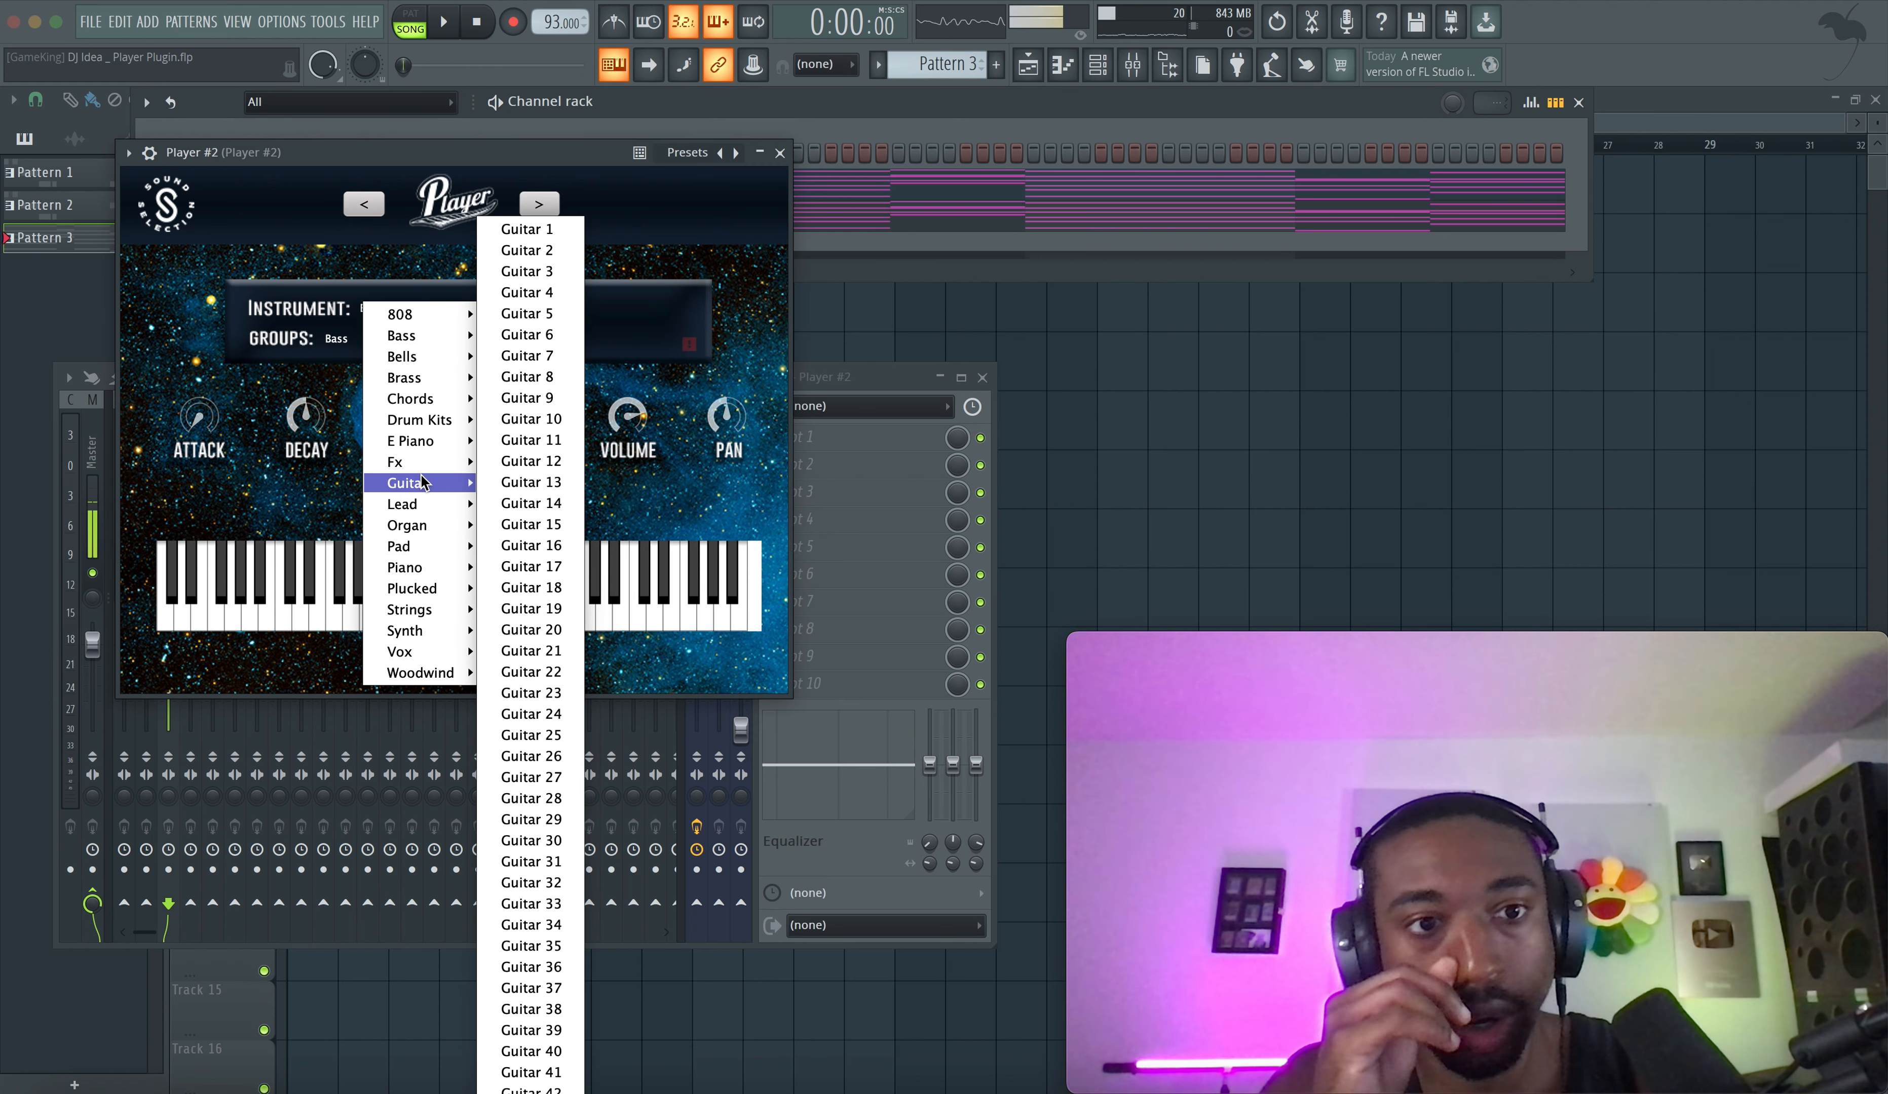
mouse_move(425, 630)
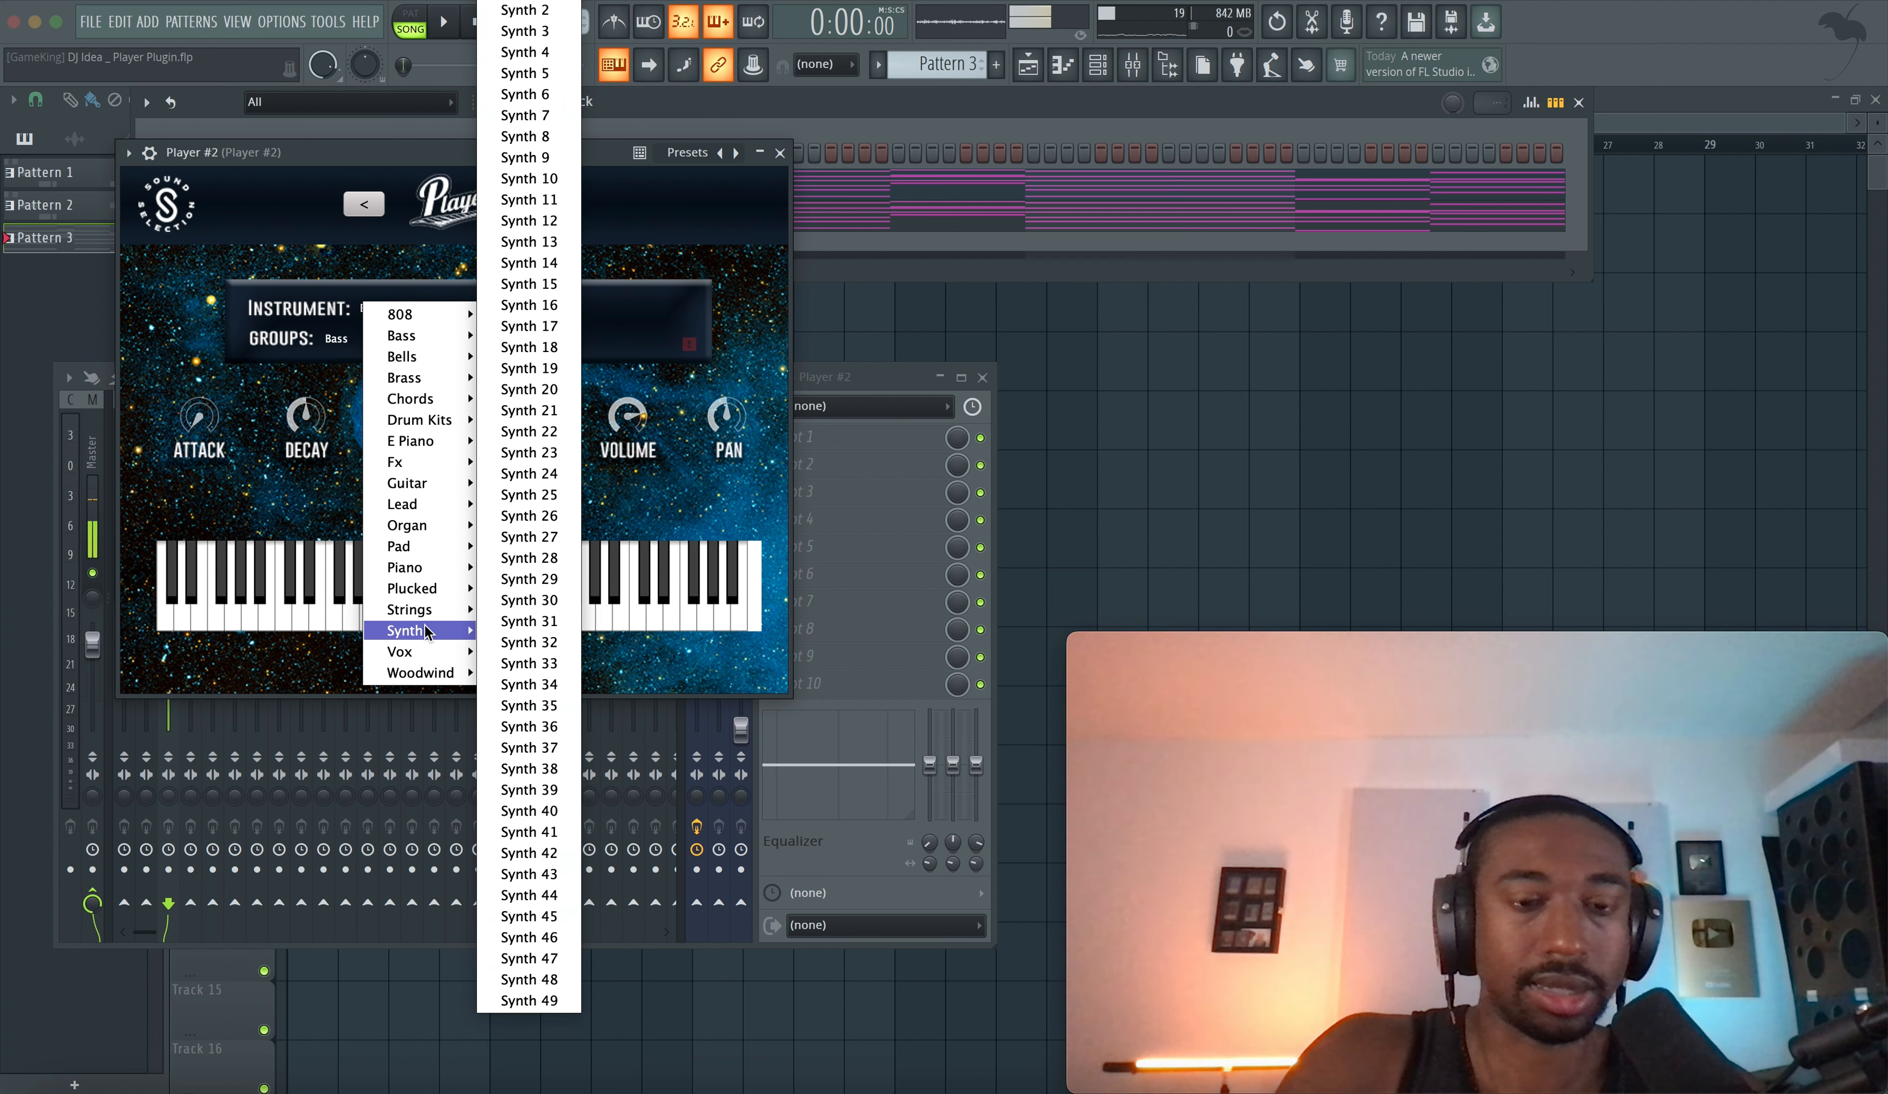
left_click(557, 6)
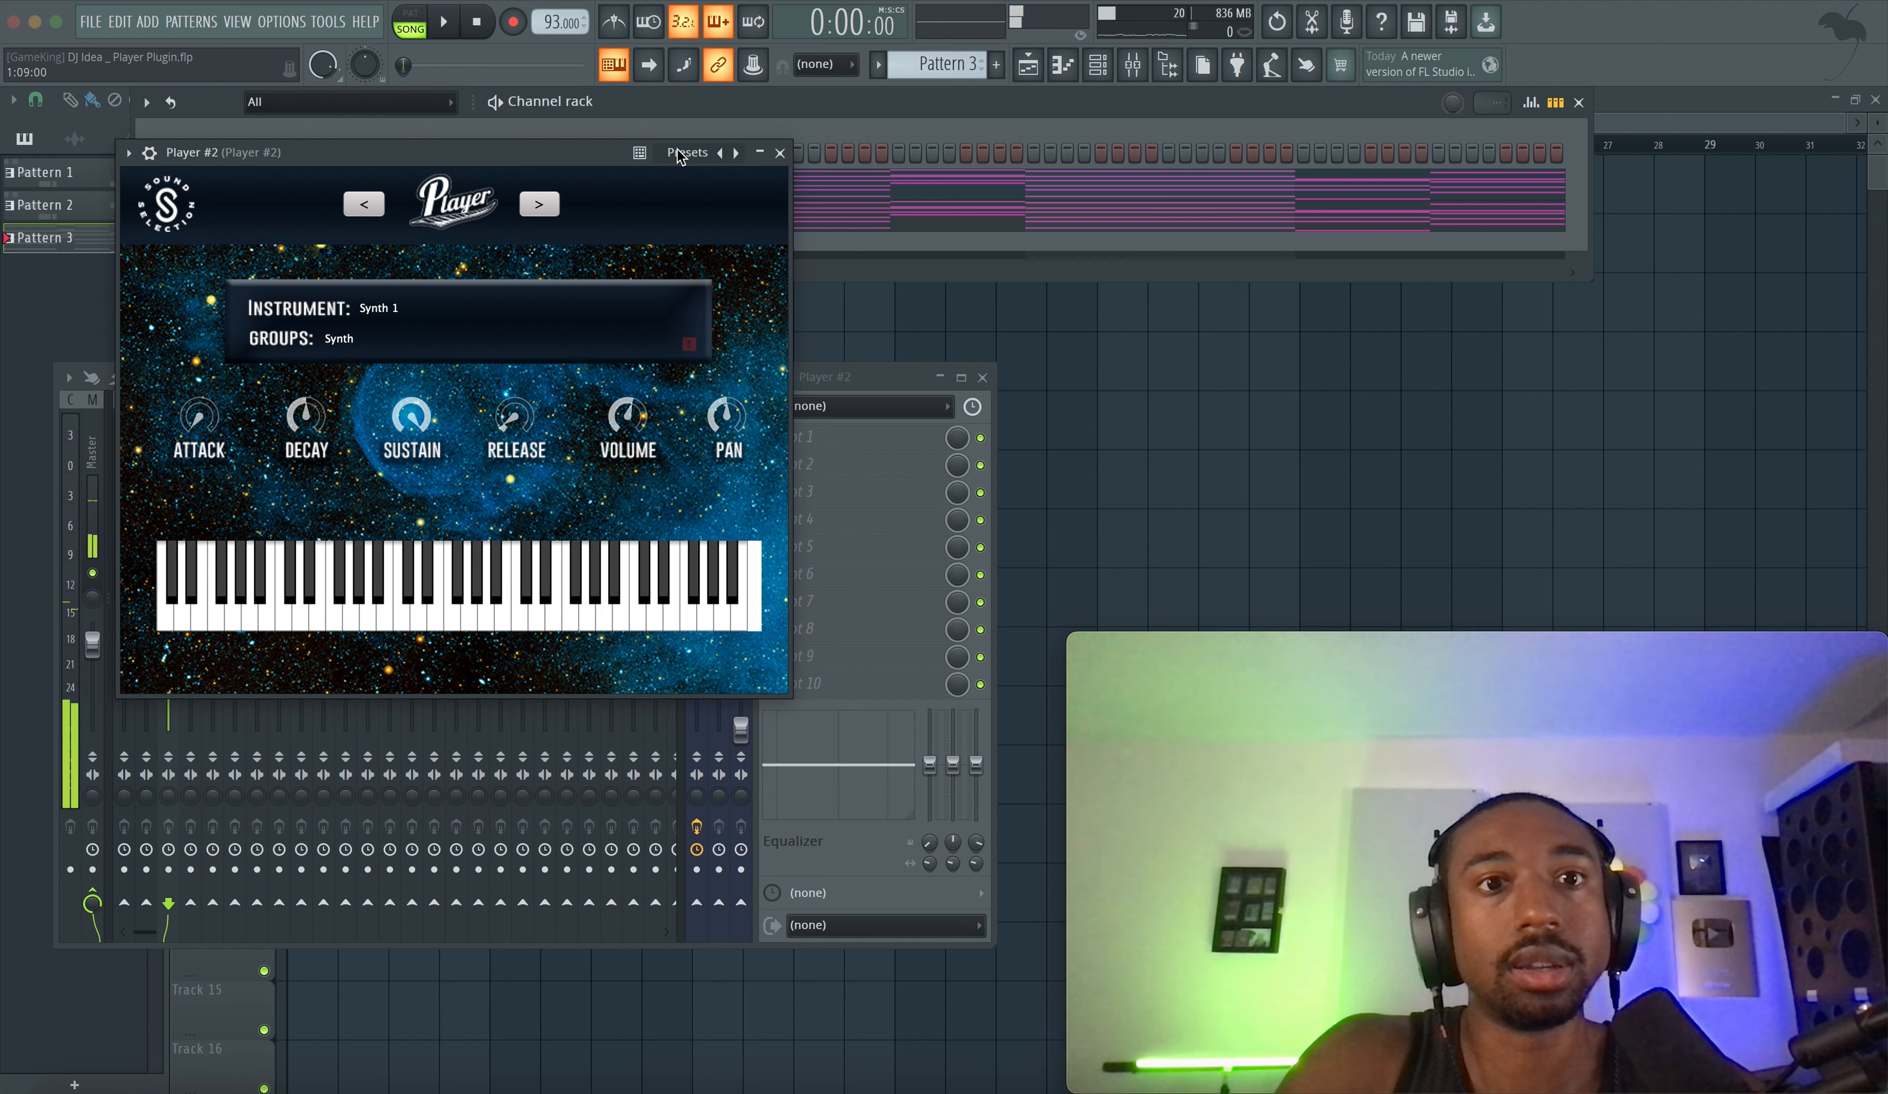
- In the Player #2 piano roll, delete all the lower chord notes, keeping only the top note of each chord
left_click(780, 153)
key("space")
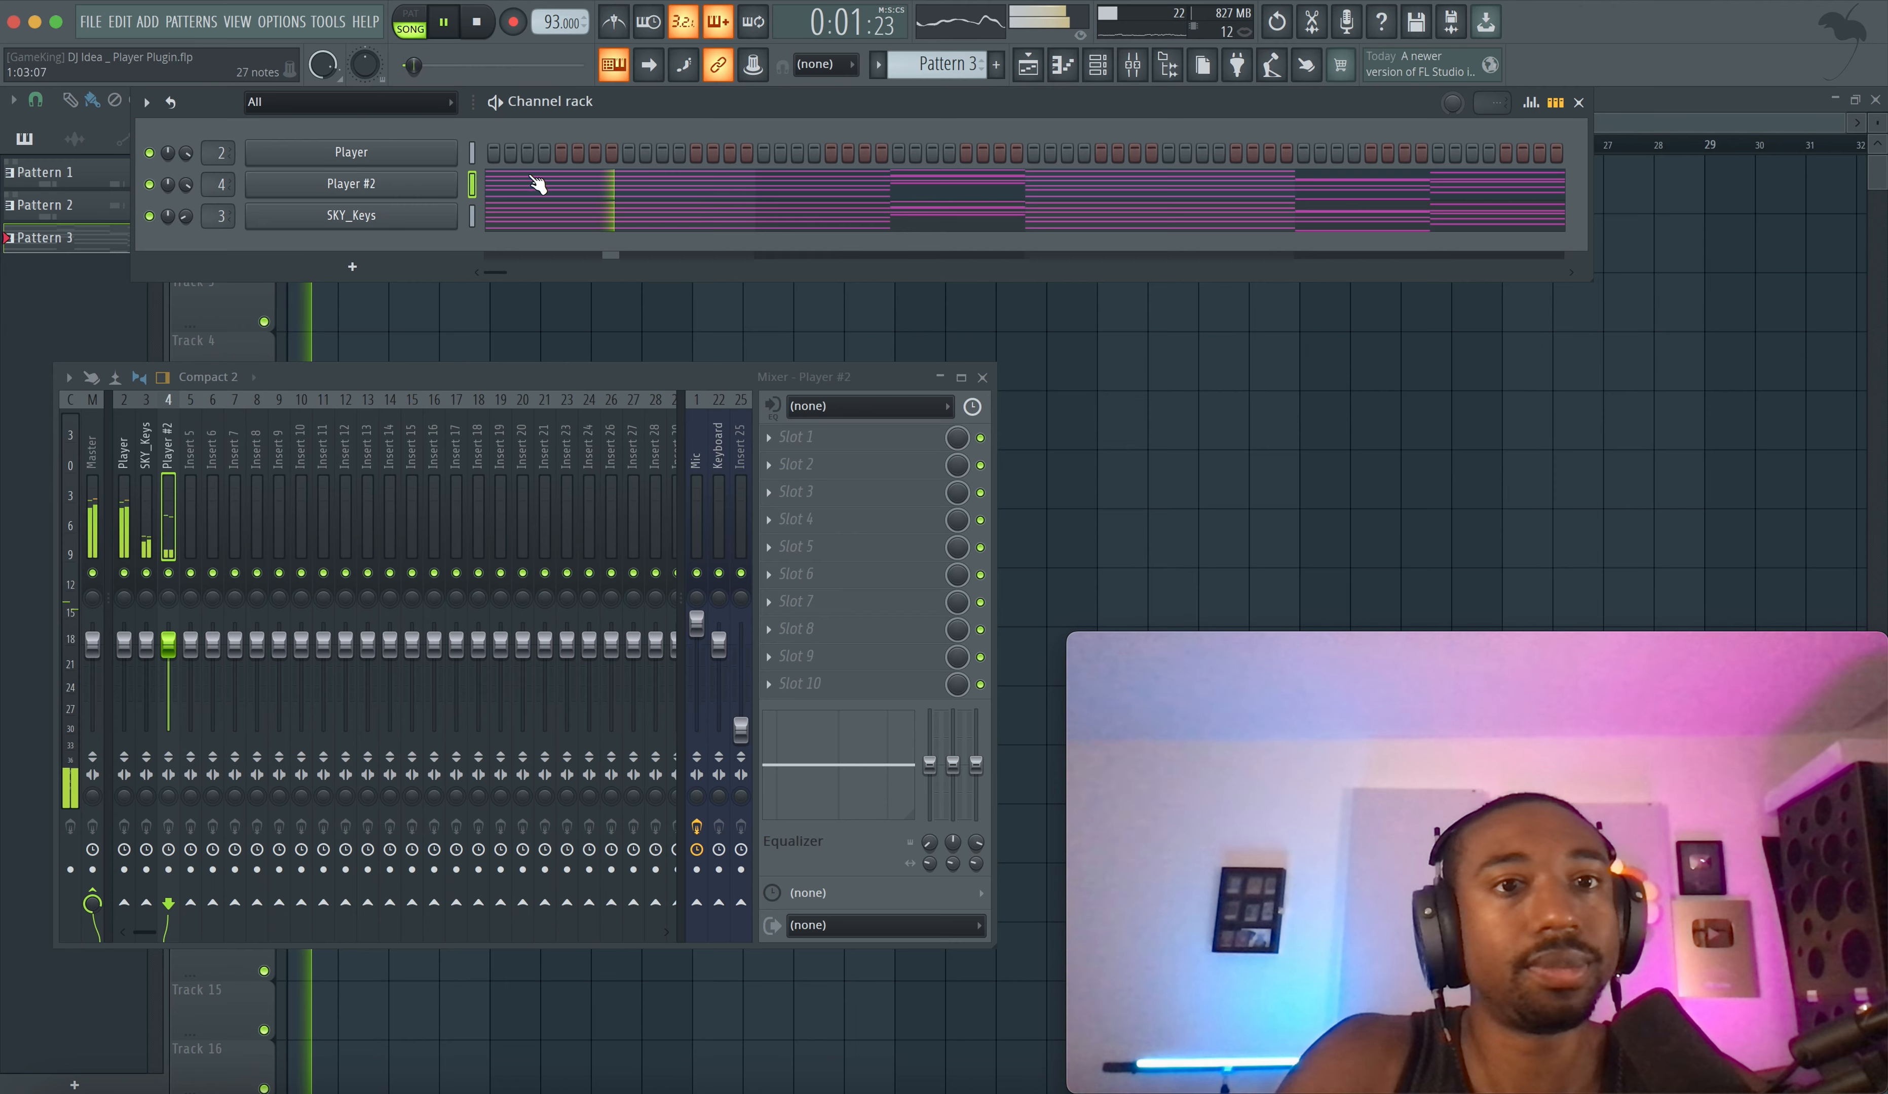
left_click(538, 184)
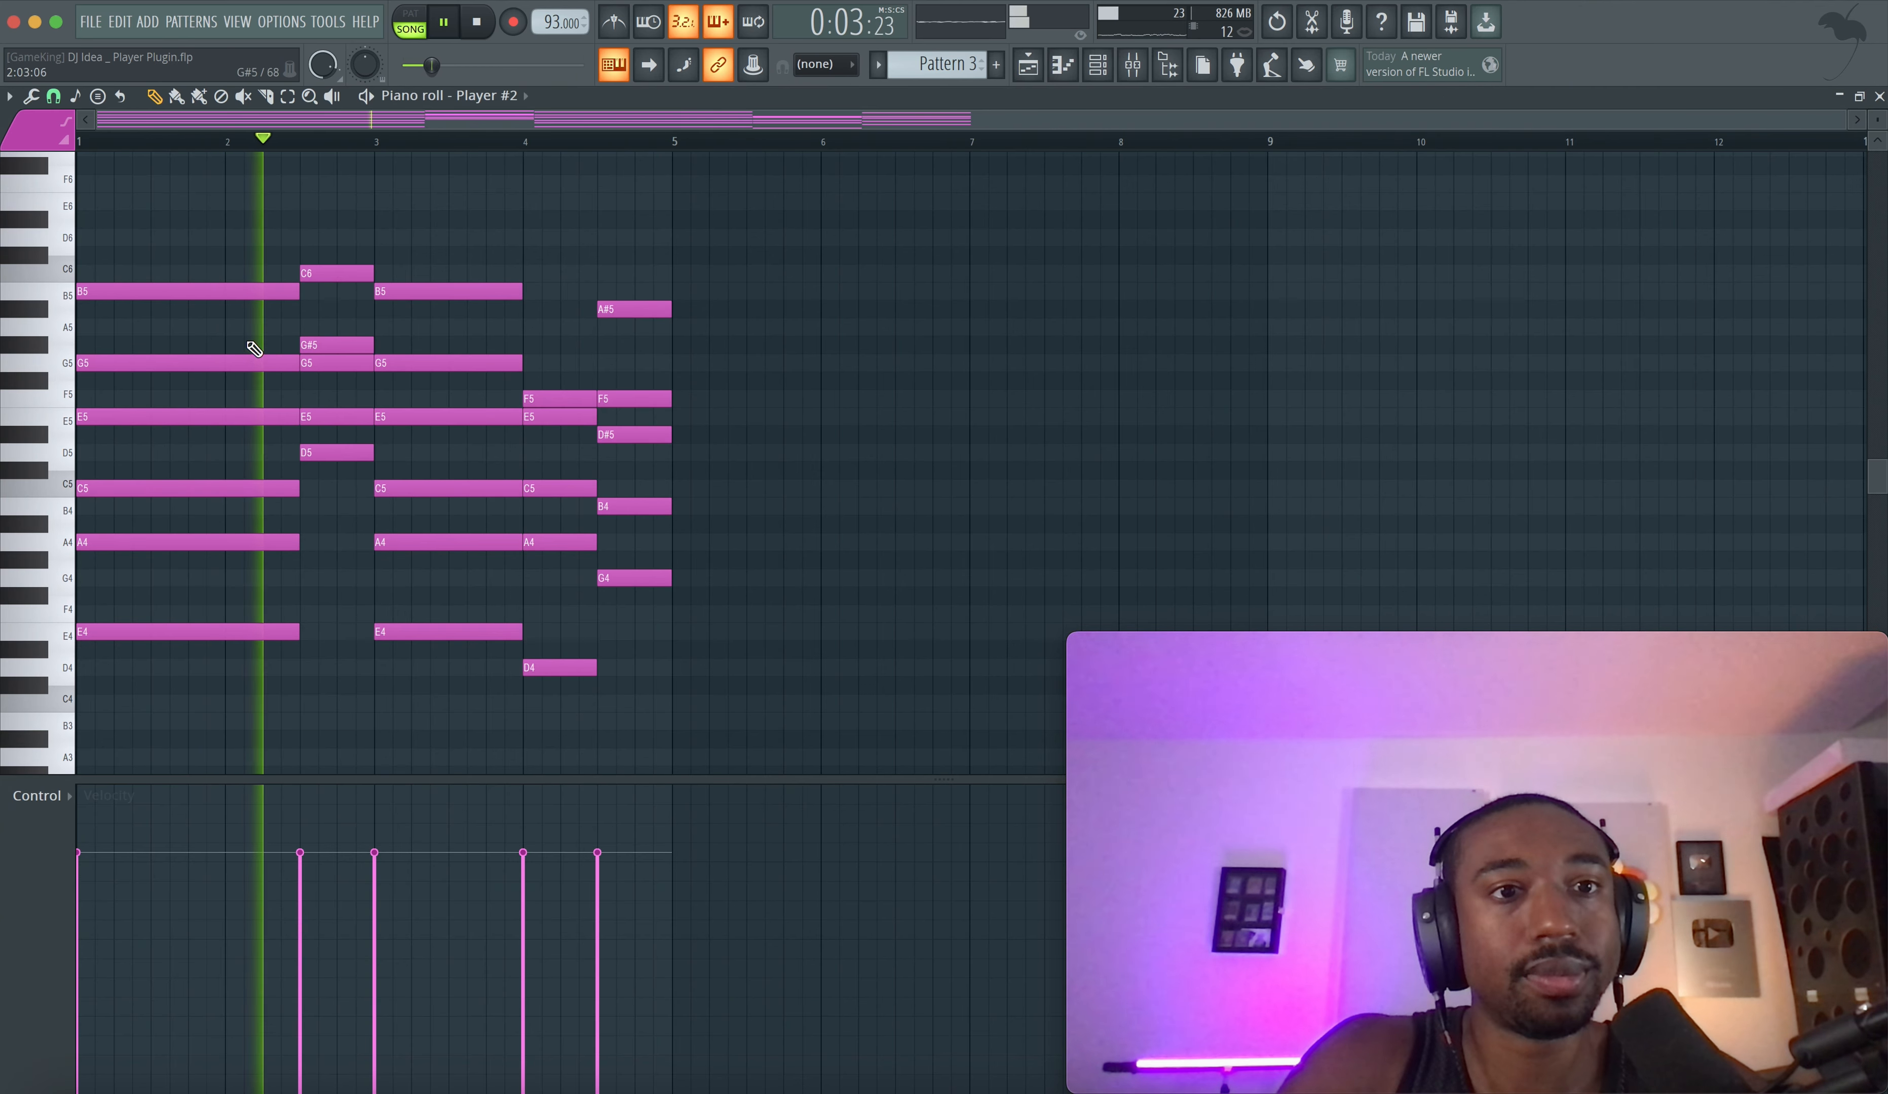
left_click_drag(250, 342, 576, 707)
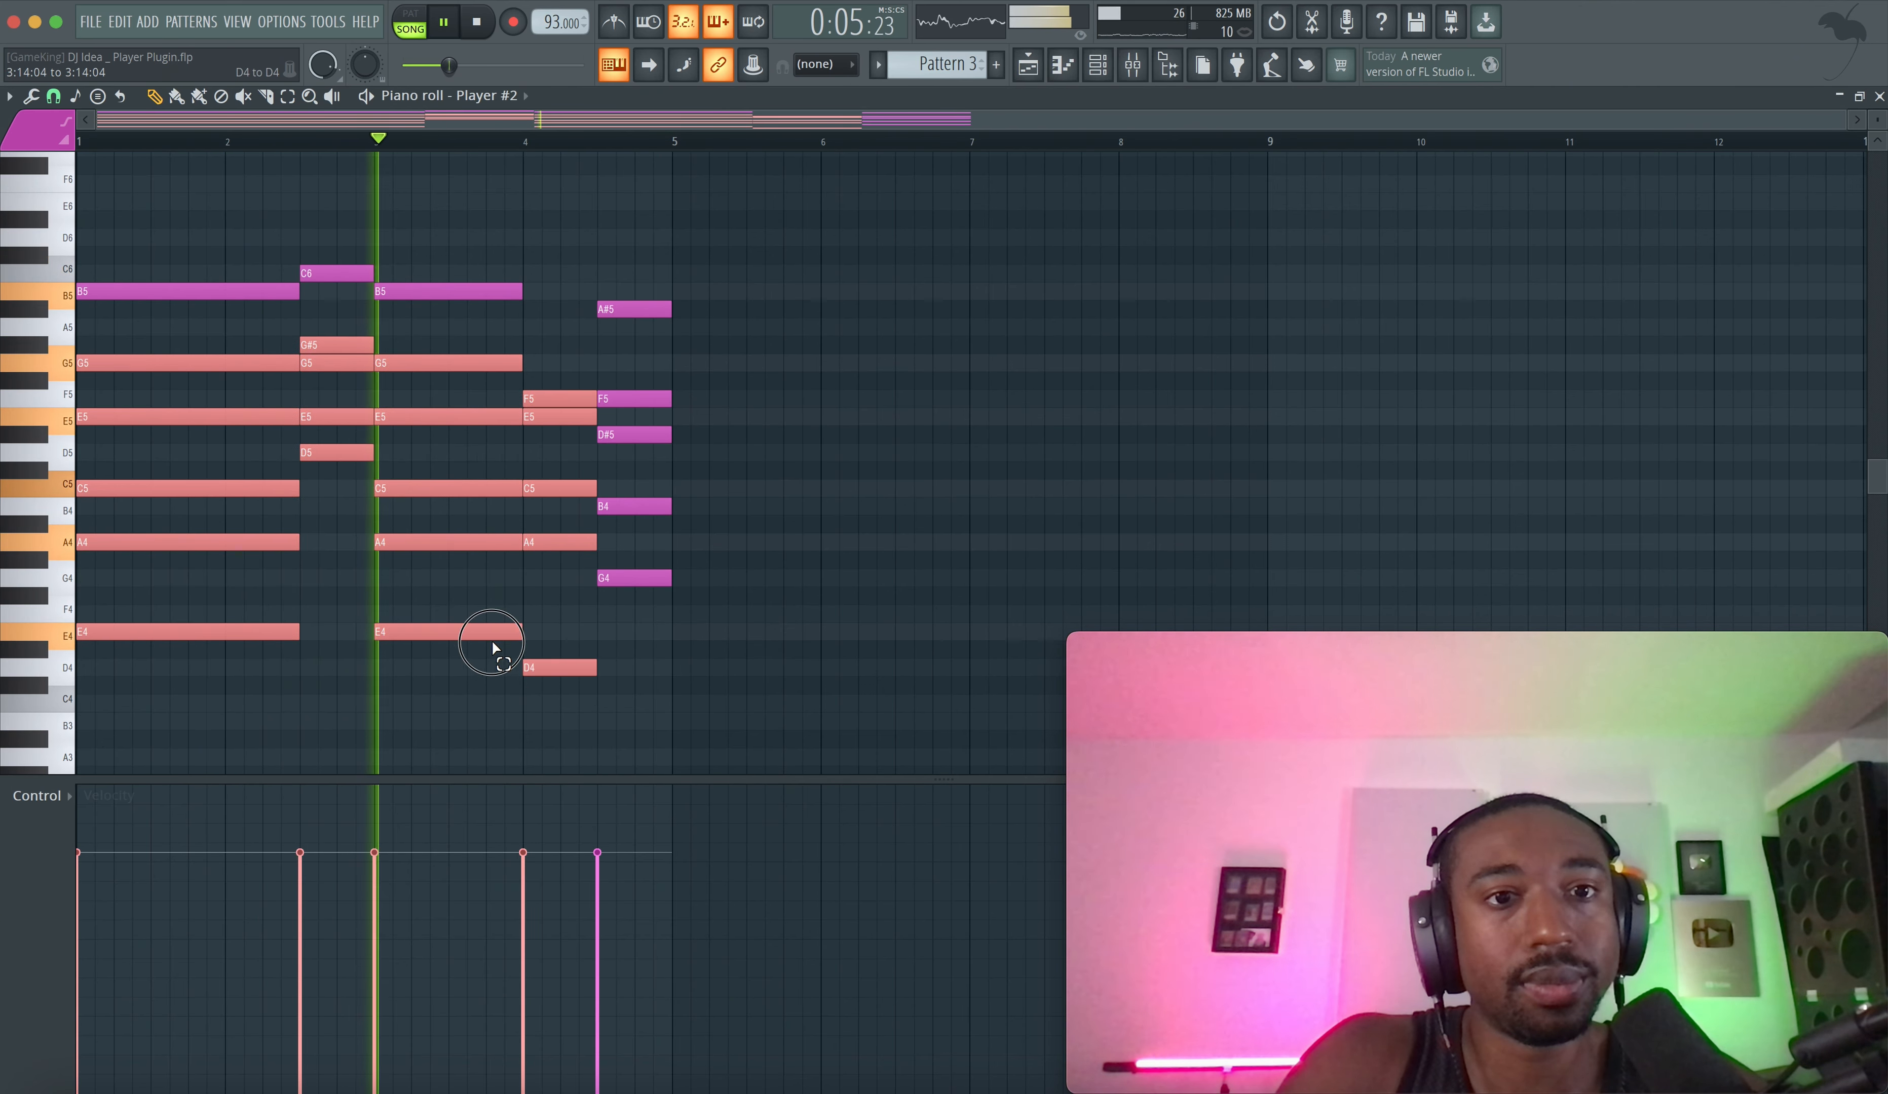
left_click_drag(493, 649, 454, 390)
key("space")
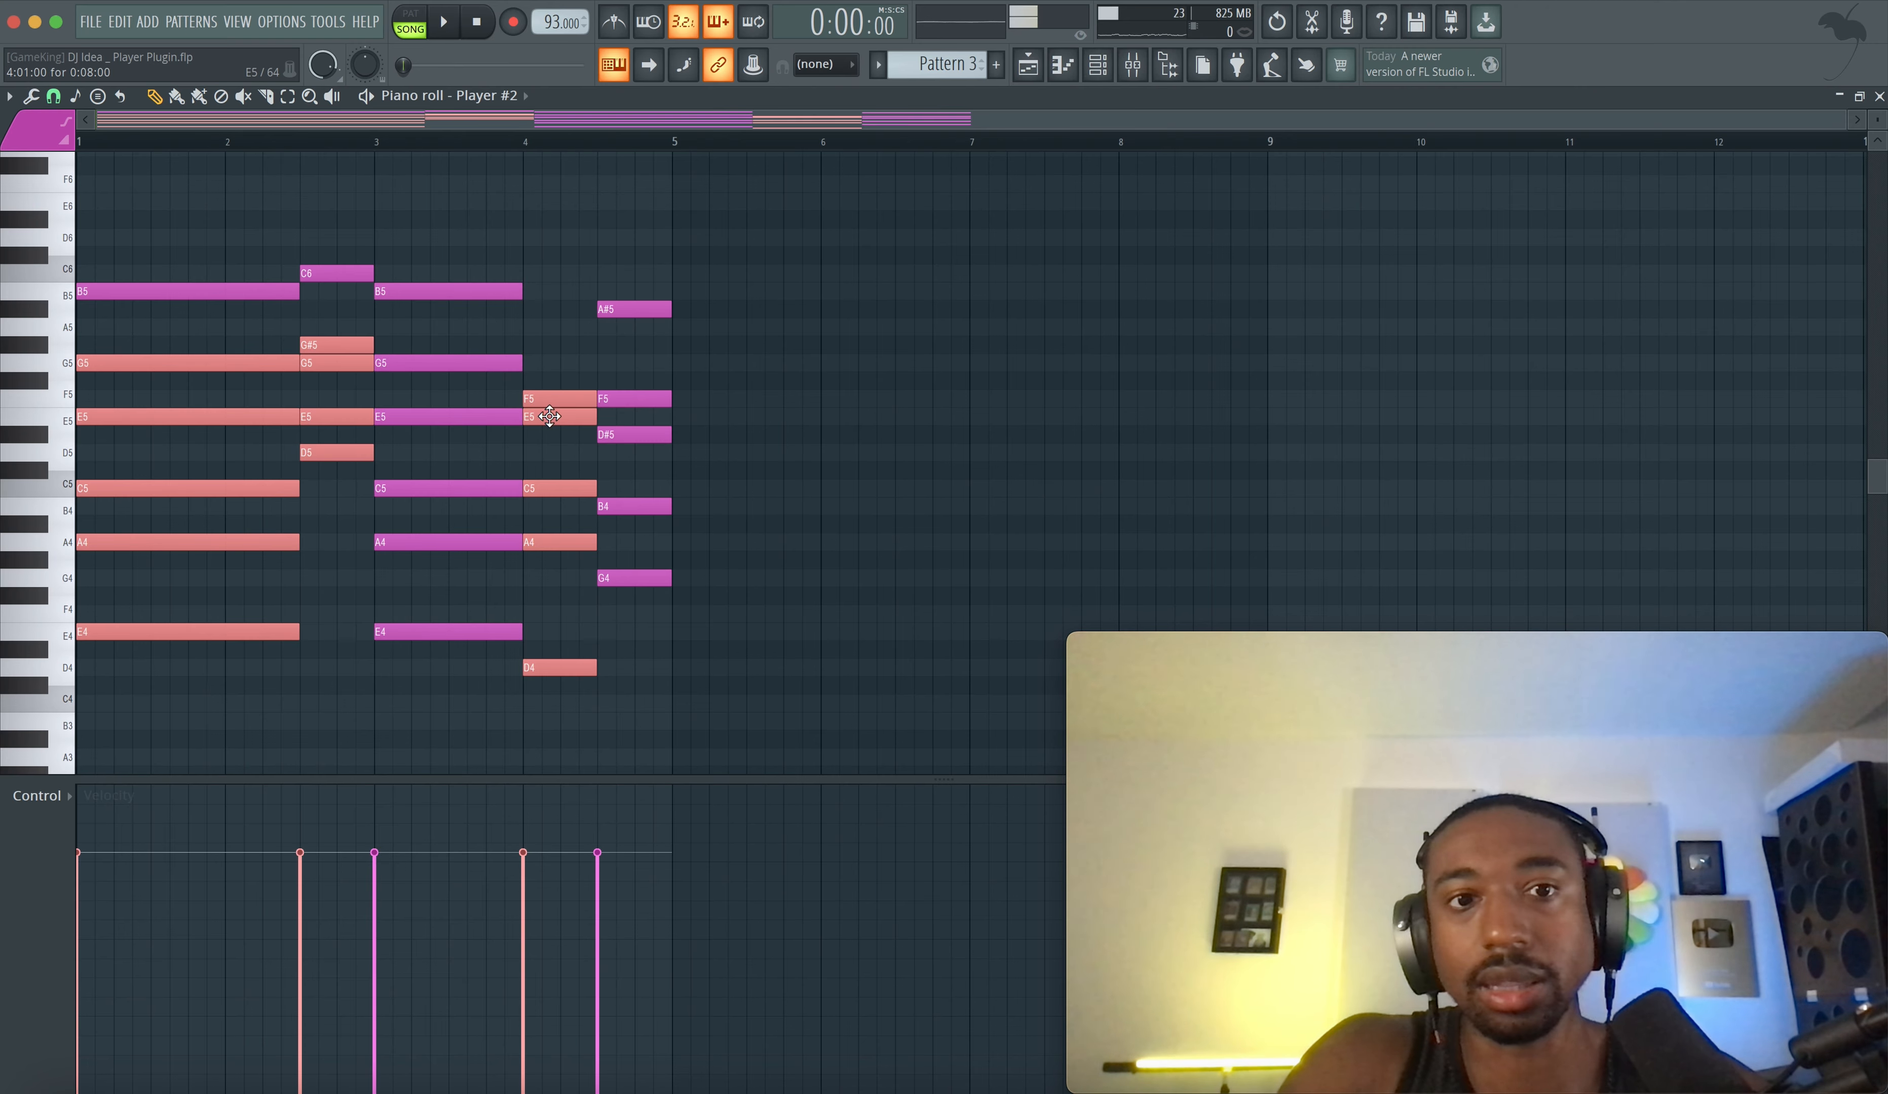
left_click_drag(636, 382, 636, 531)
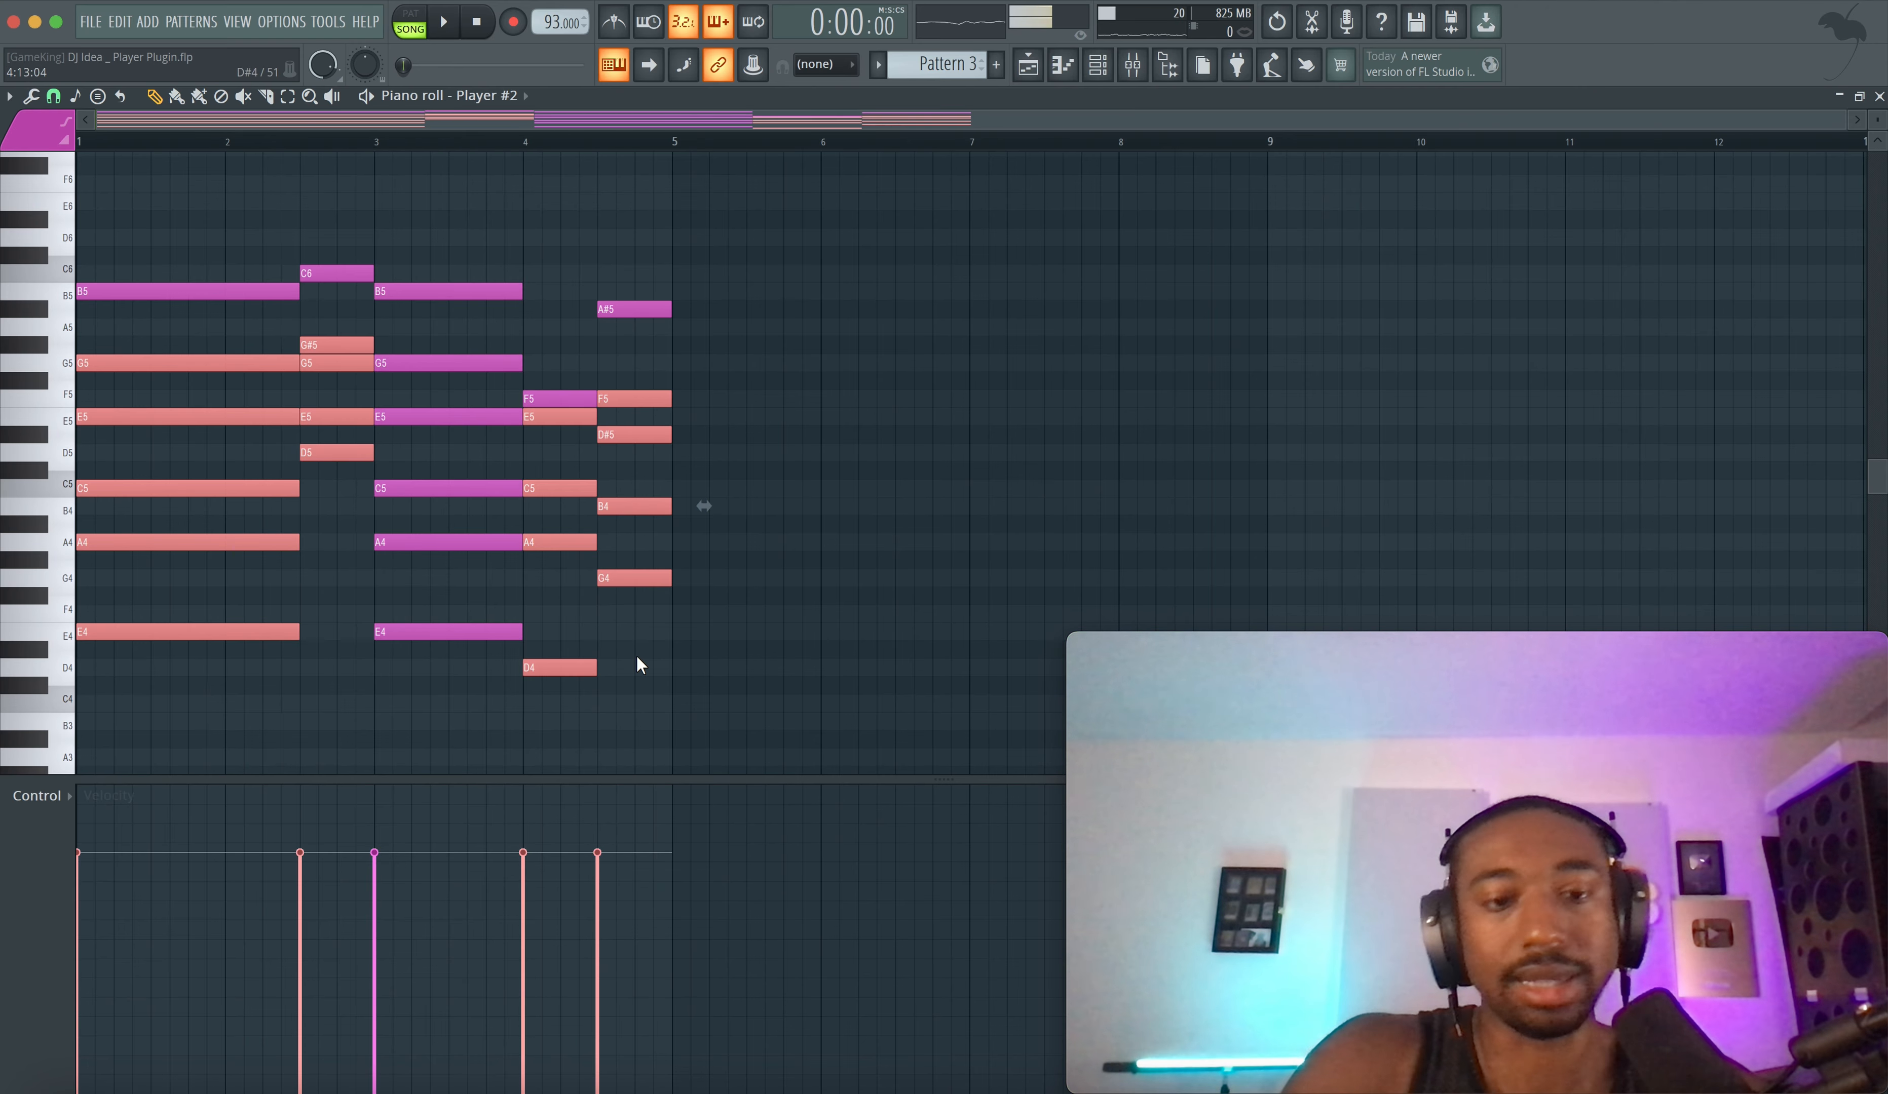
key("Delete")
left_click_drag(389, 340, 430, 674)
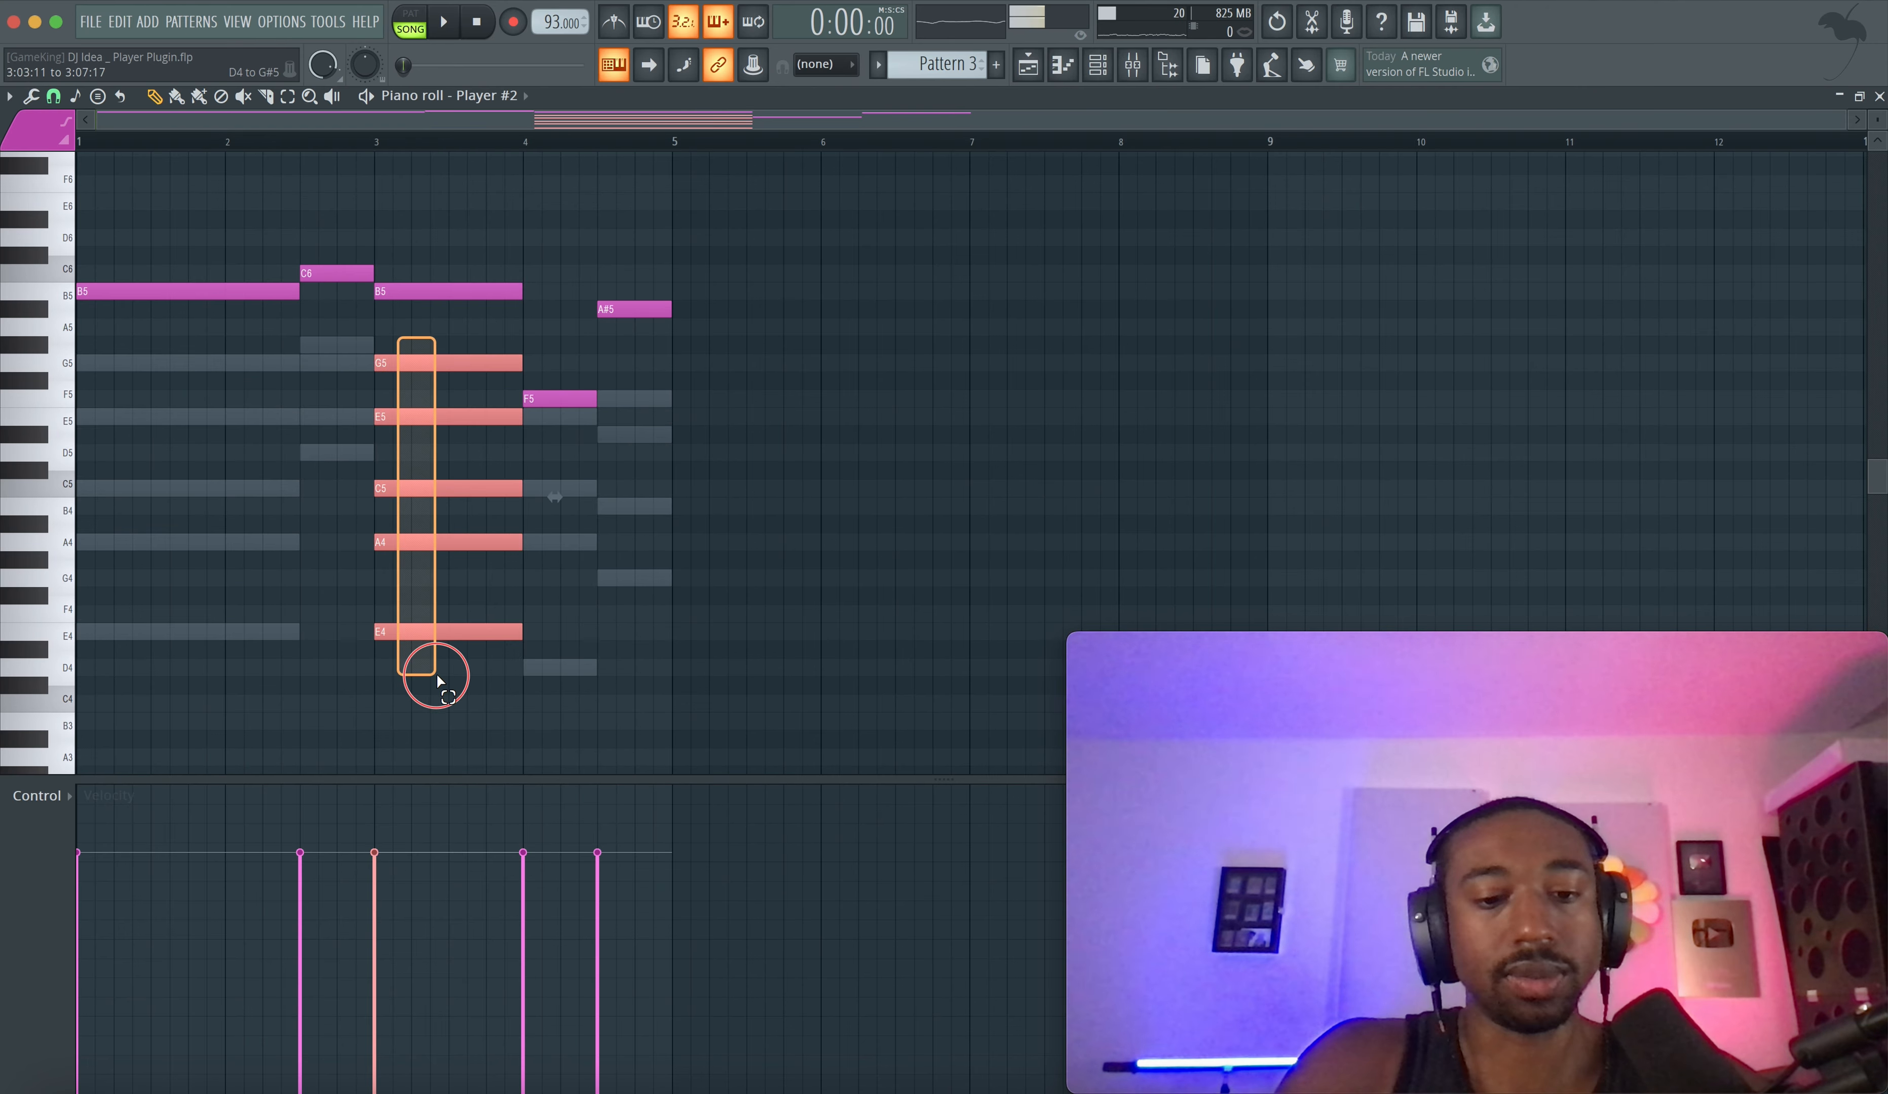
key("Delete")
- Lower the Player #2 channel volume to 71% while the song plays
key("space")
left_click(1098, 66)
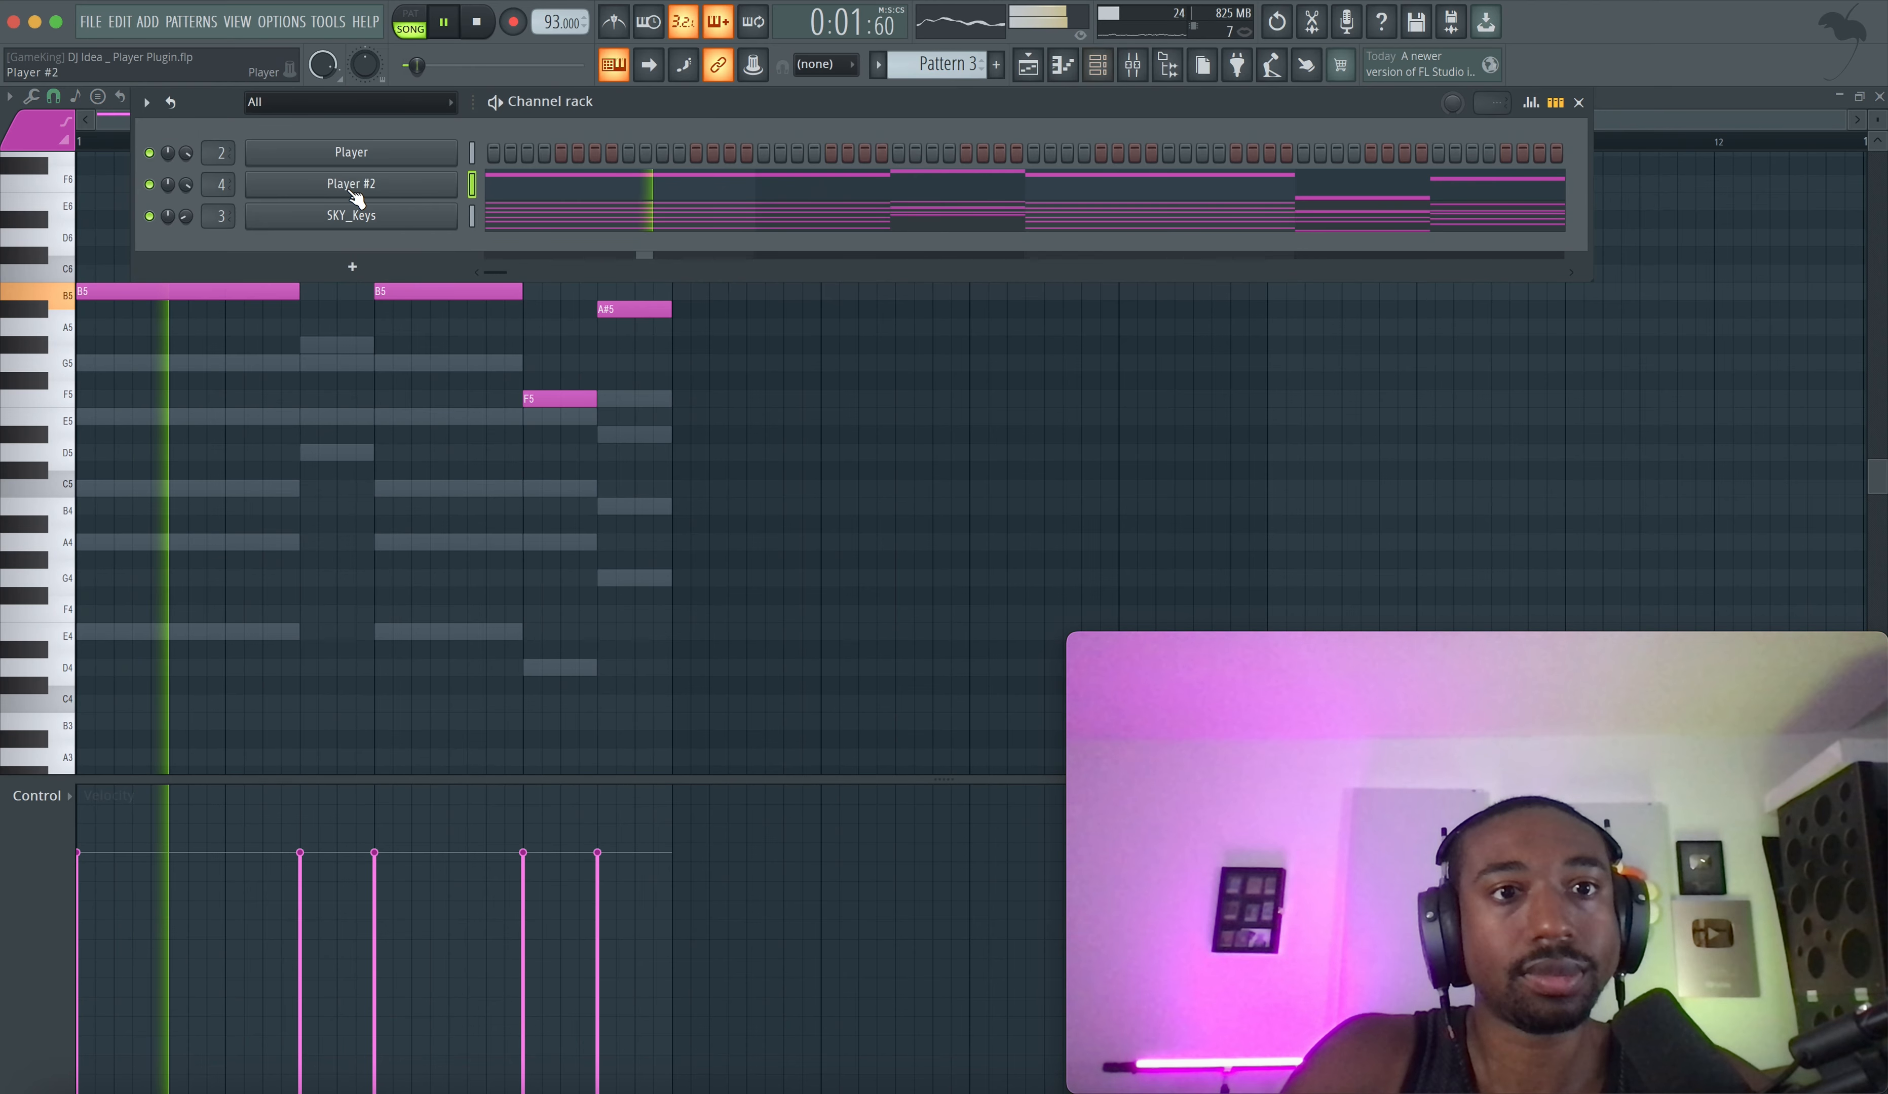
left_click_drag(185, 184, 185, 194)
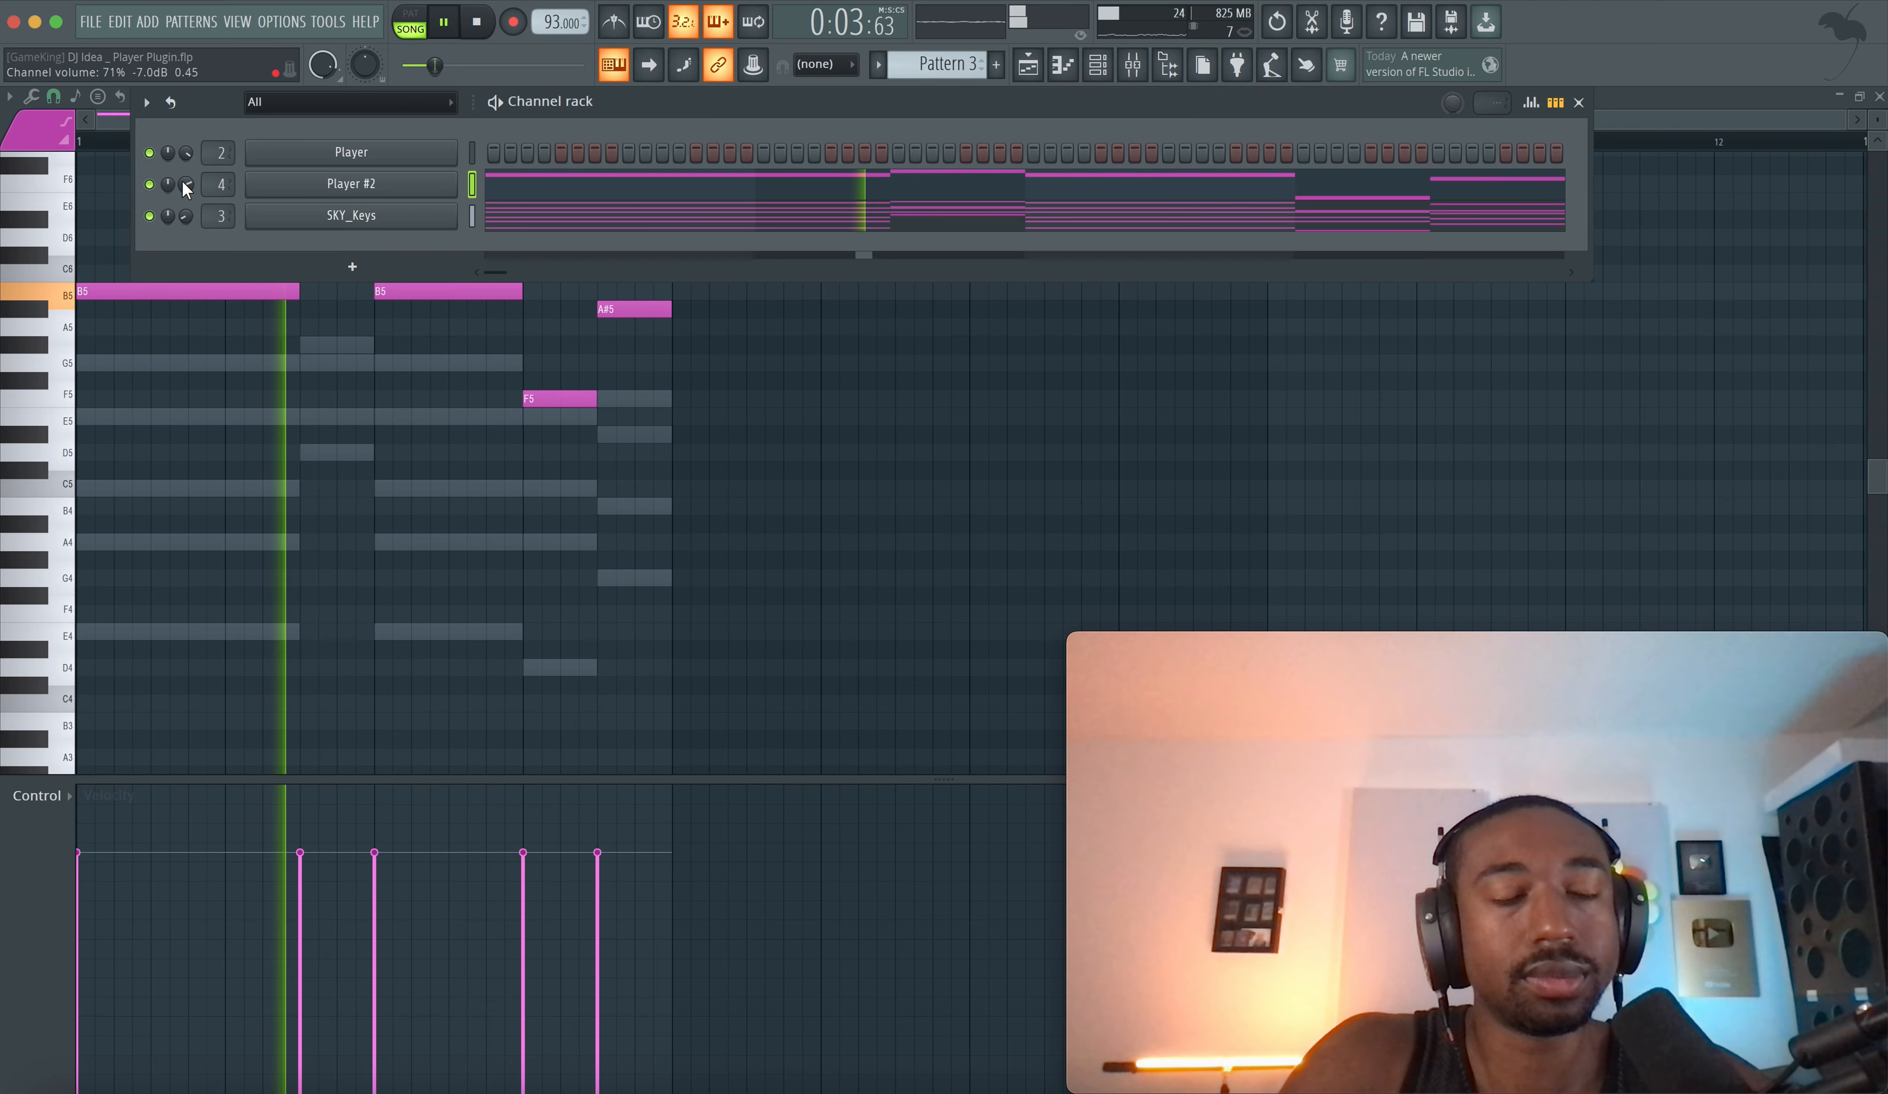
right_click(366, 451)
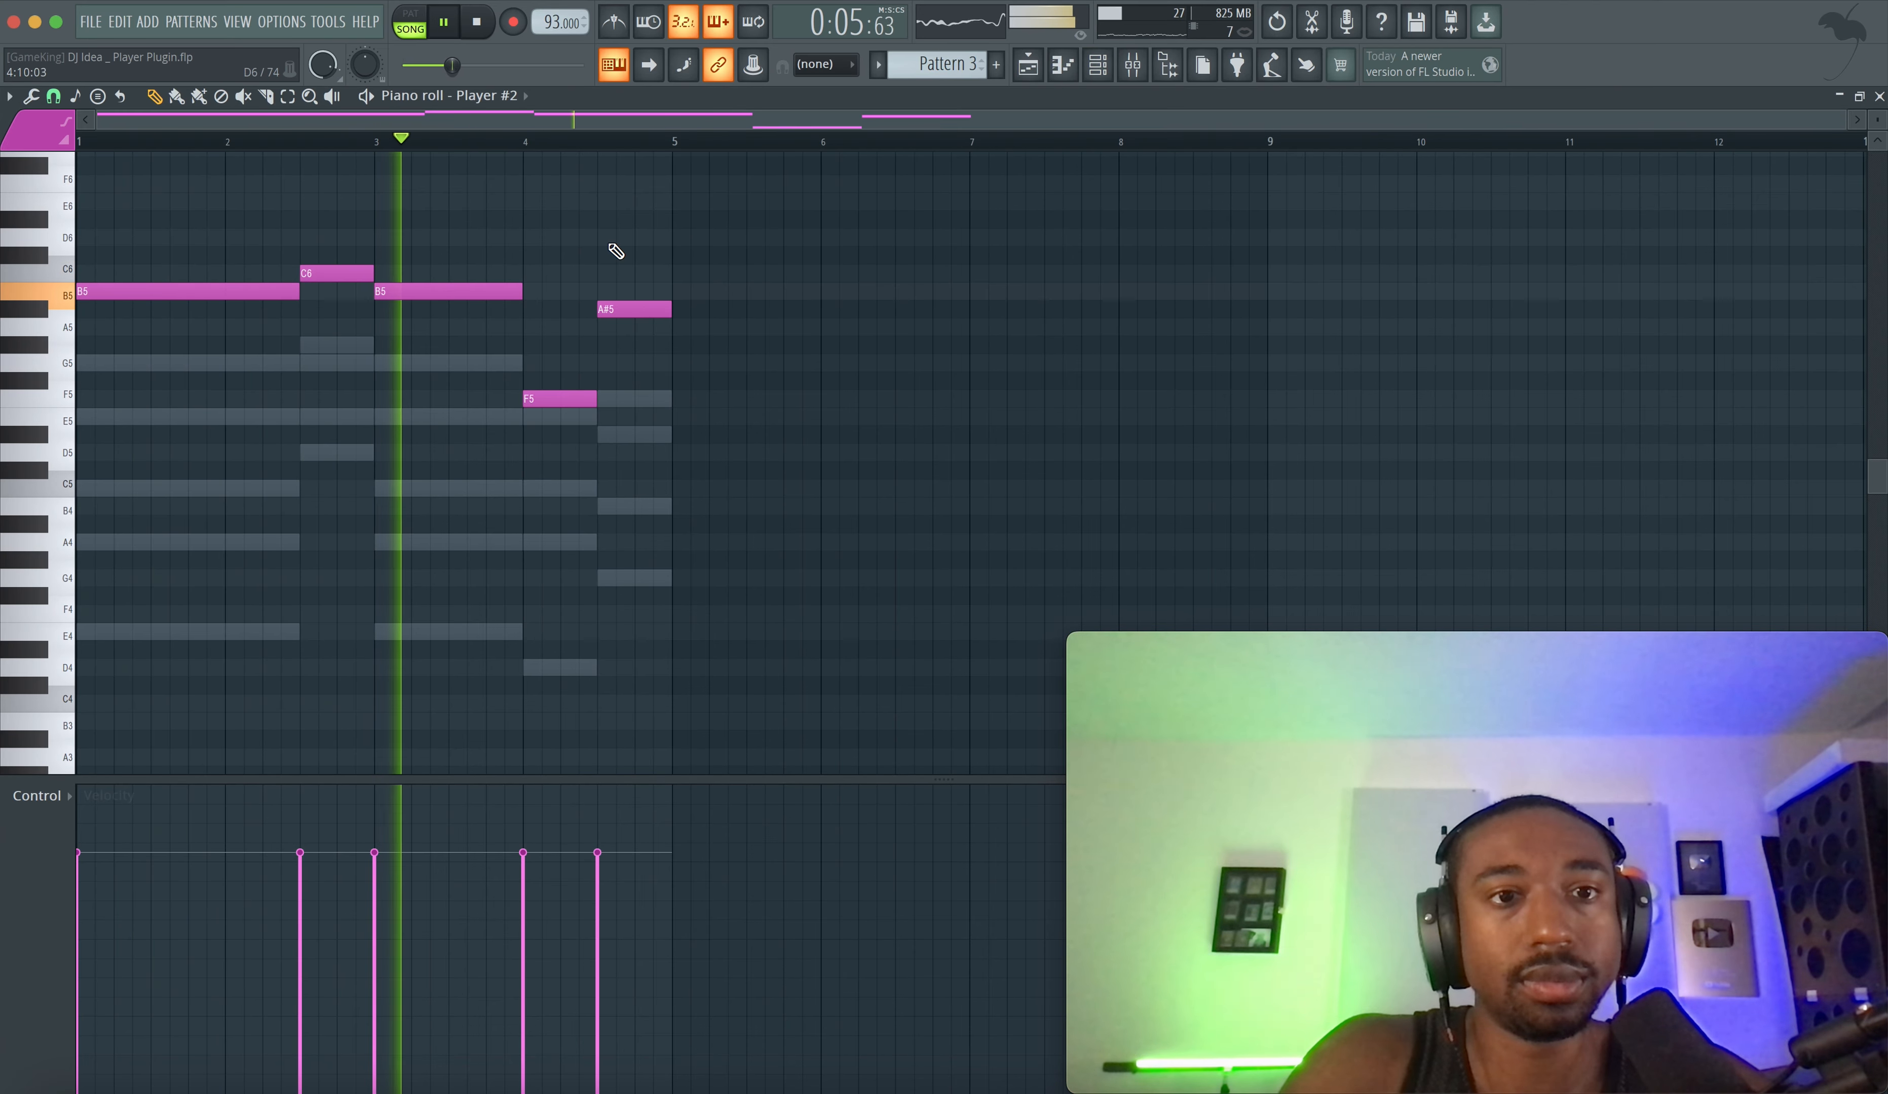
left_click(1157, 68)
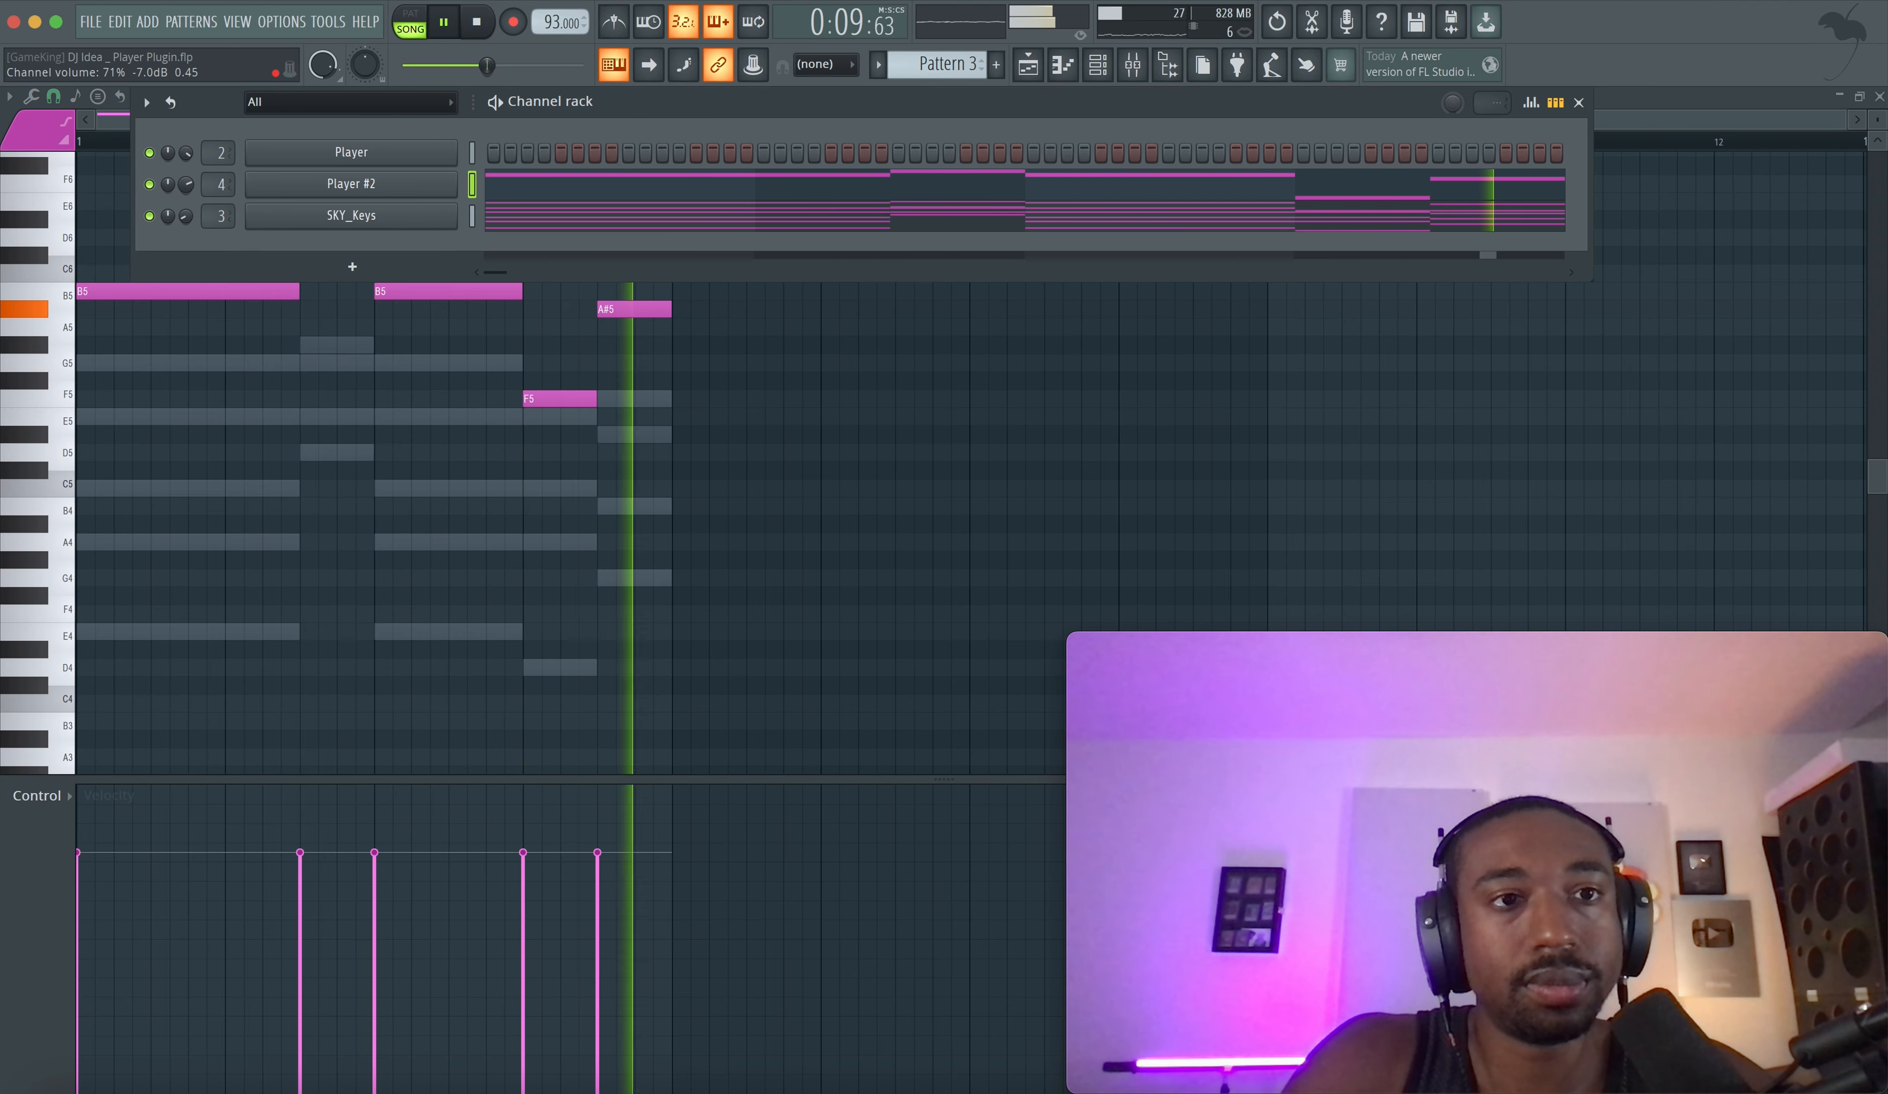
right_click(376, 479)
- Try the Player #2 melody one octave lower during playback and return it to its original octave
key("ctrl+Down")
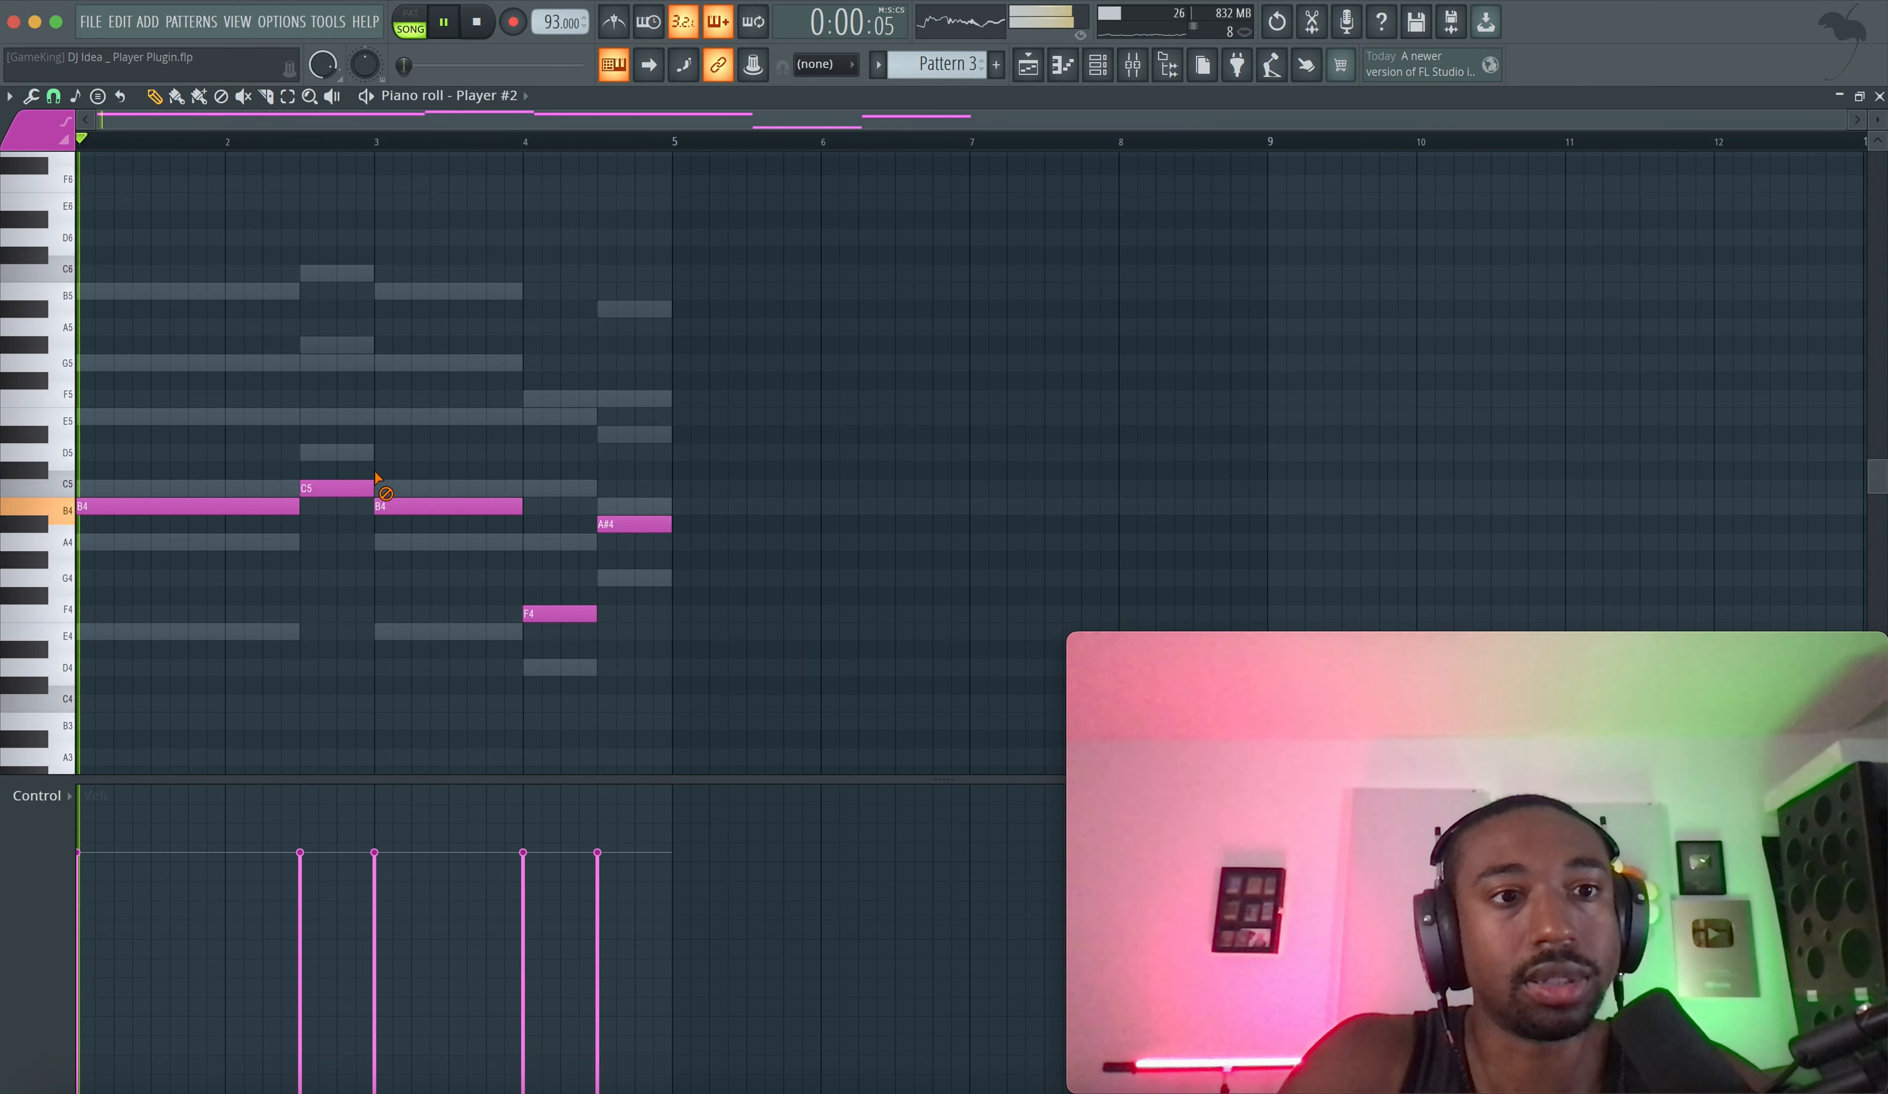
left_click(1097, 65)
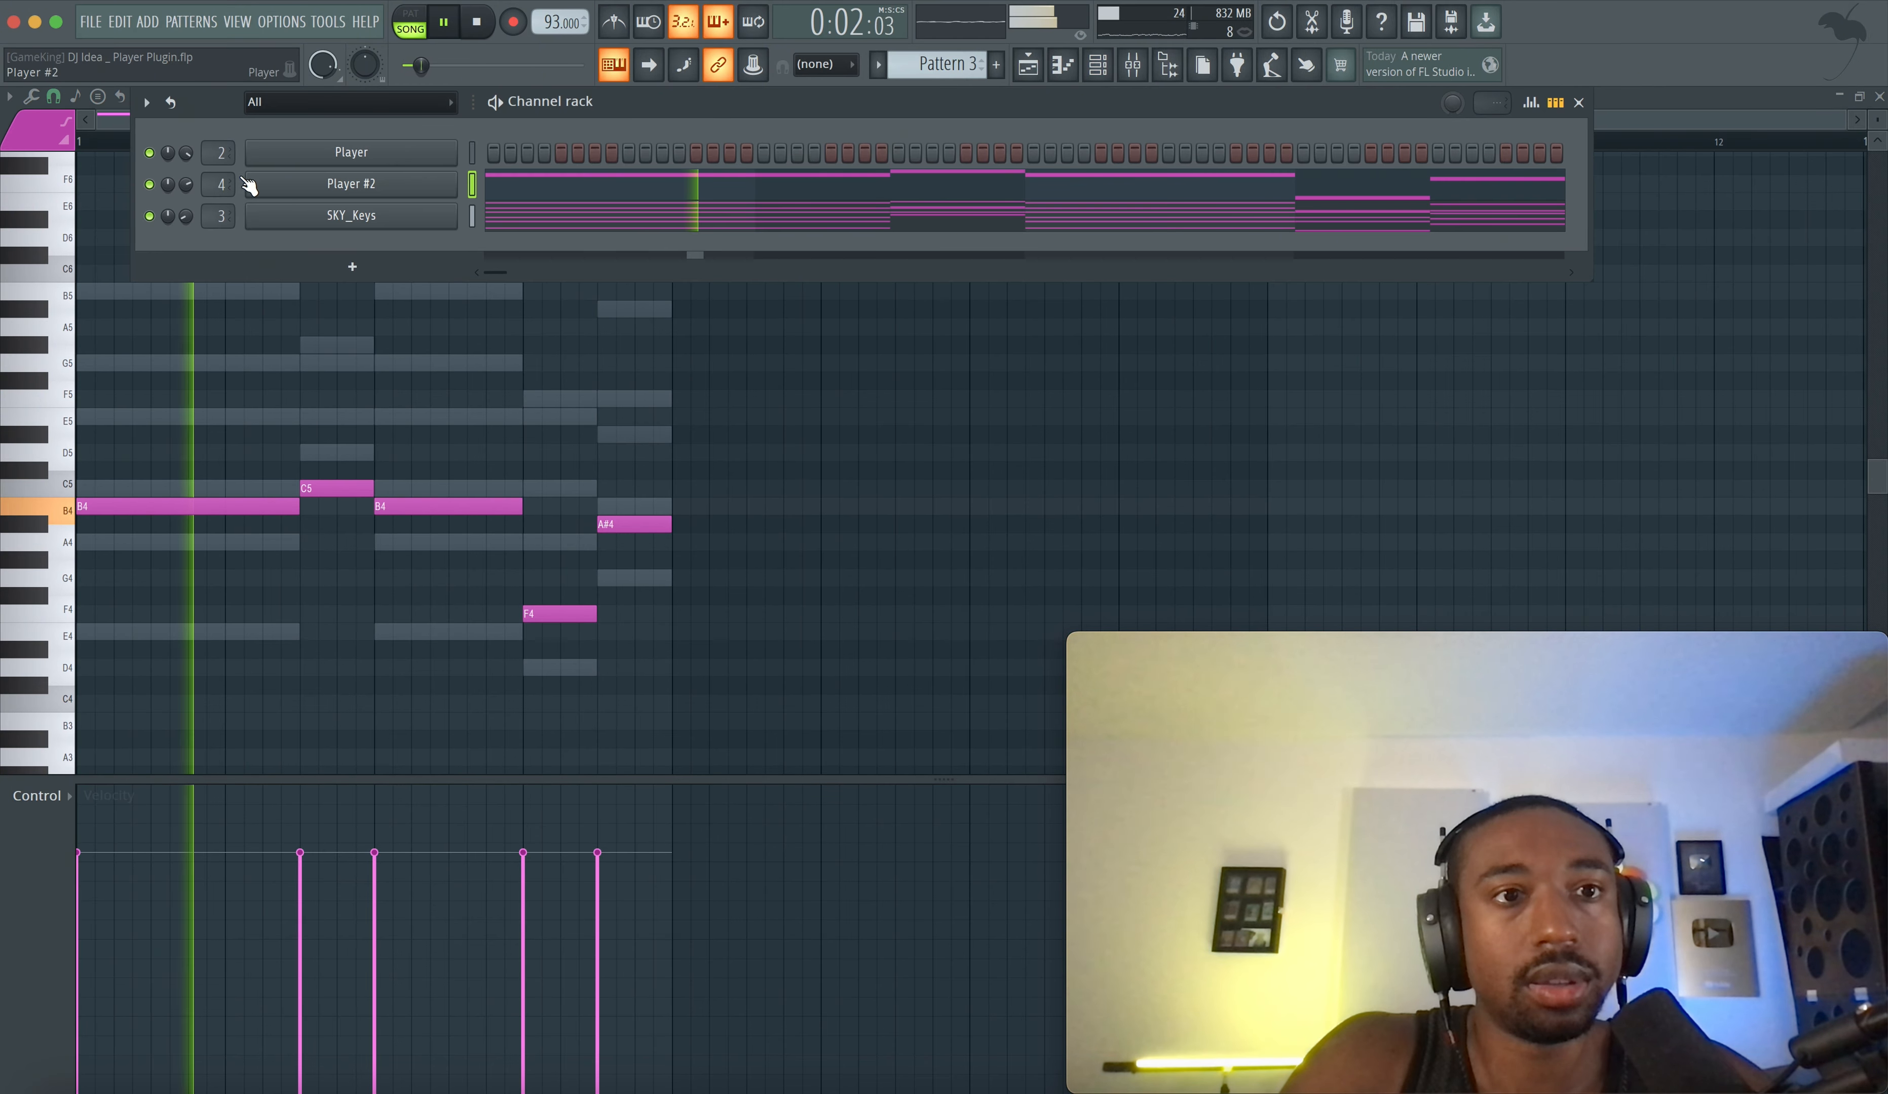
right_click(316, 368)
key("space")
key("ctrl+Up")
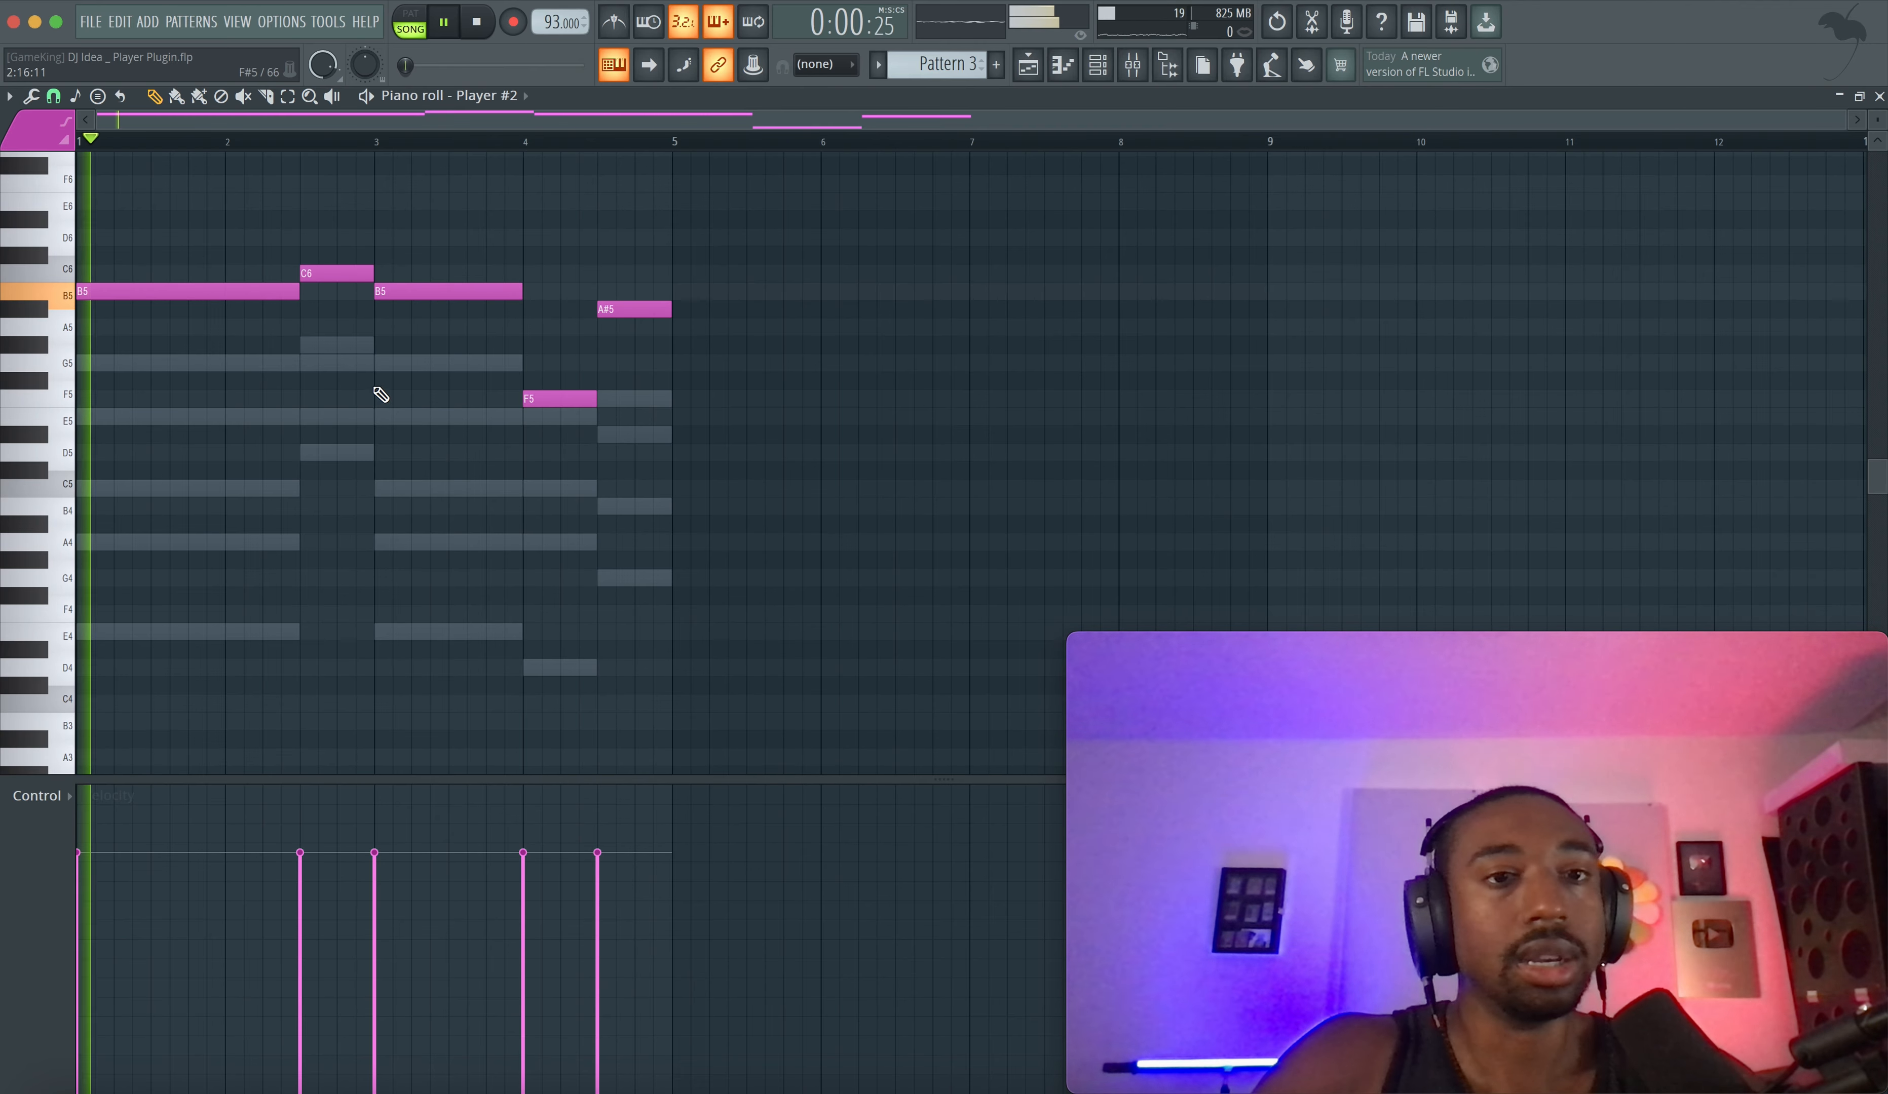
left_click_drag(247, 249, 618, 443)
key("ctrl+Down")
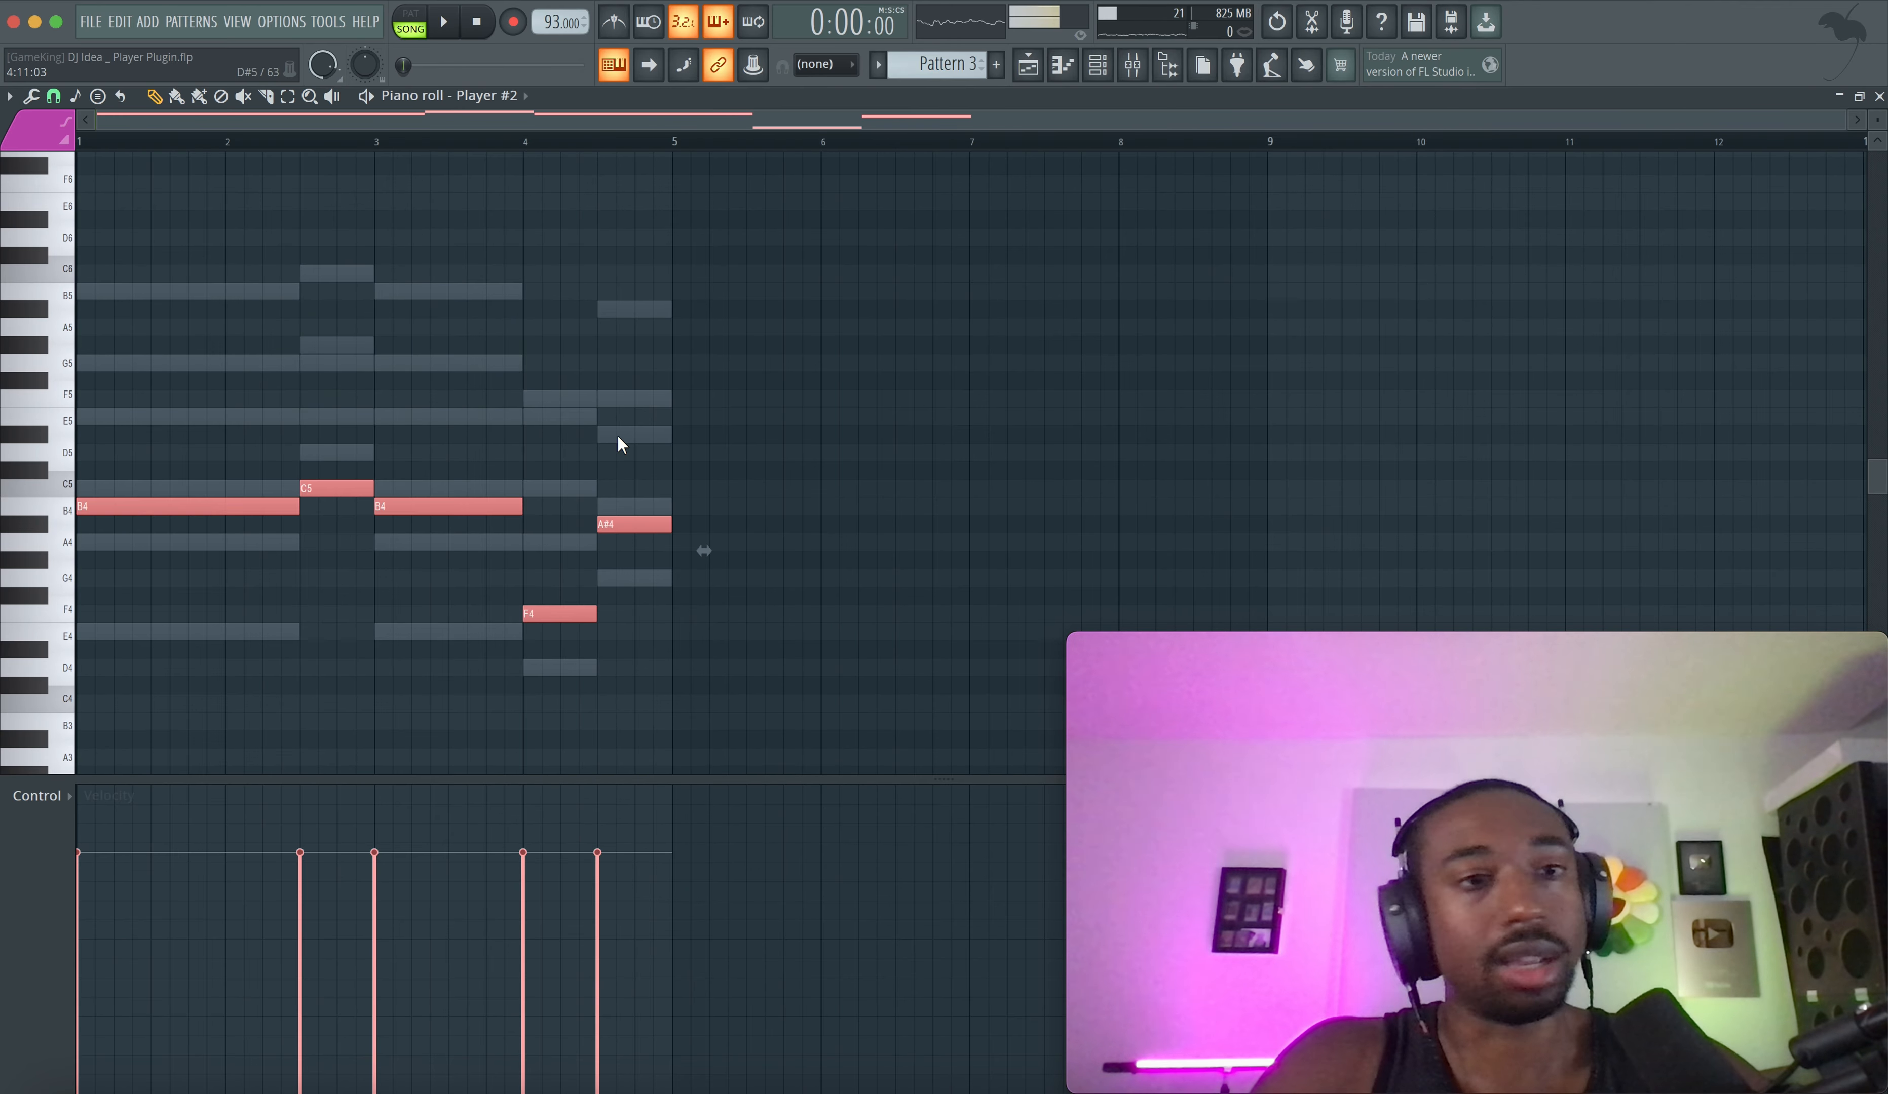
key("space")
key("ctrl+Up")
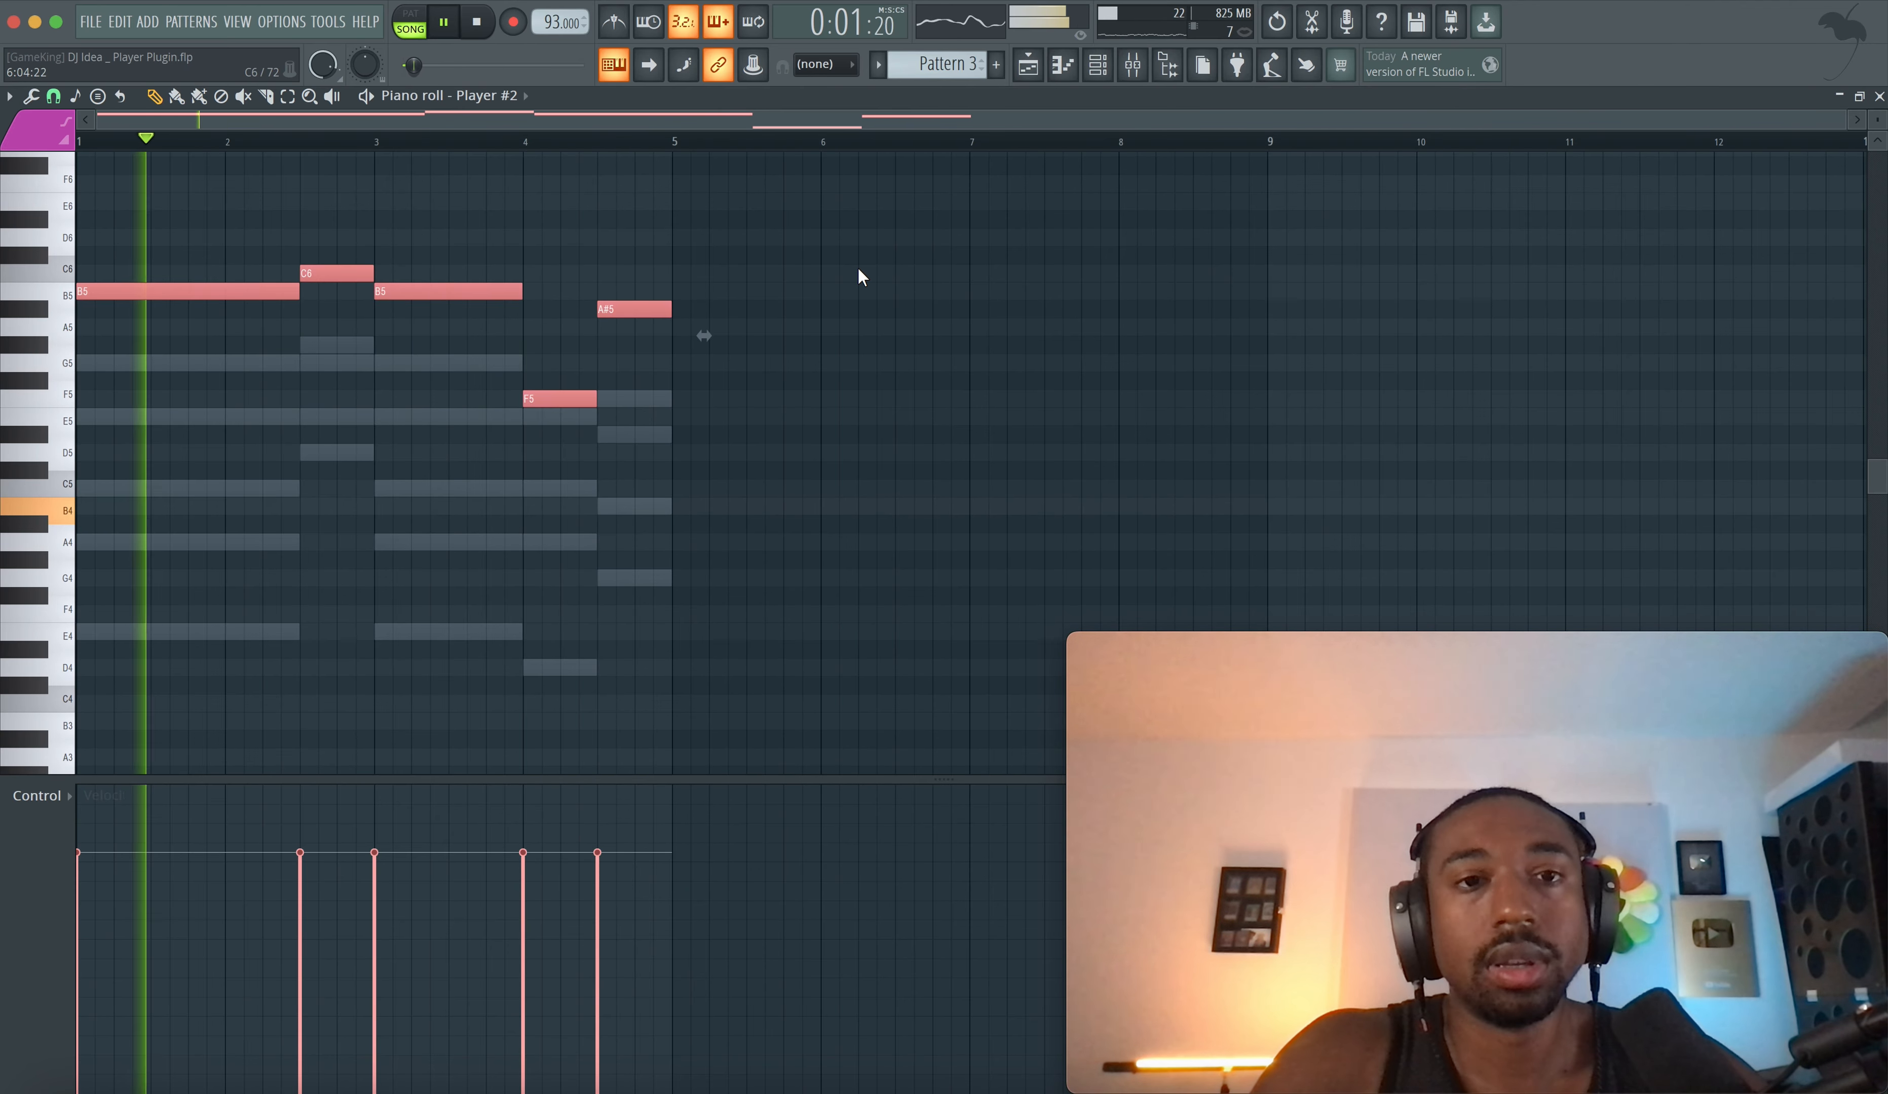
- Switch the instrument of the Player #2 plugin to Synth 2 and audition it with the song
left_click(1097, 64)
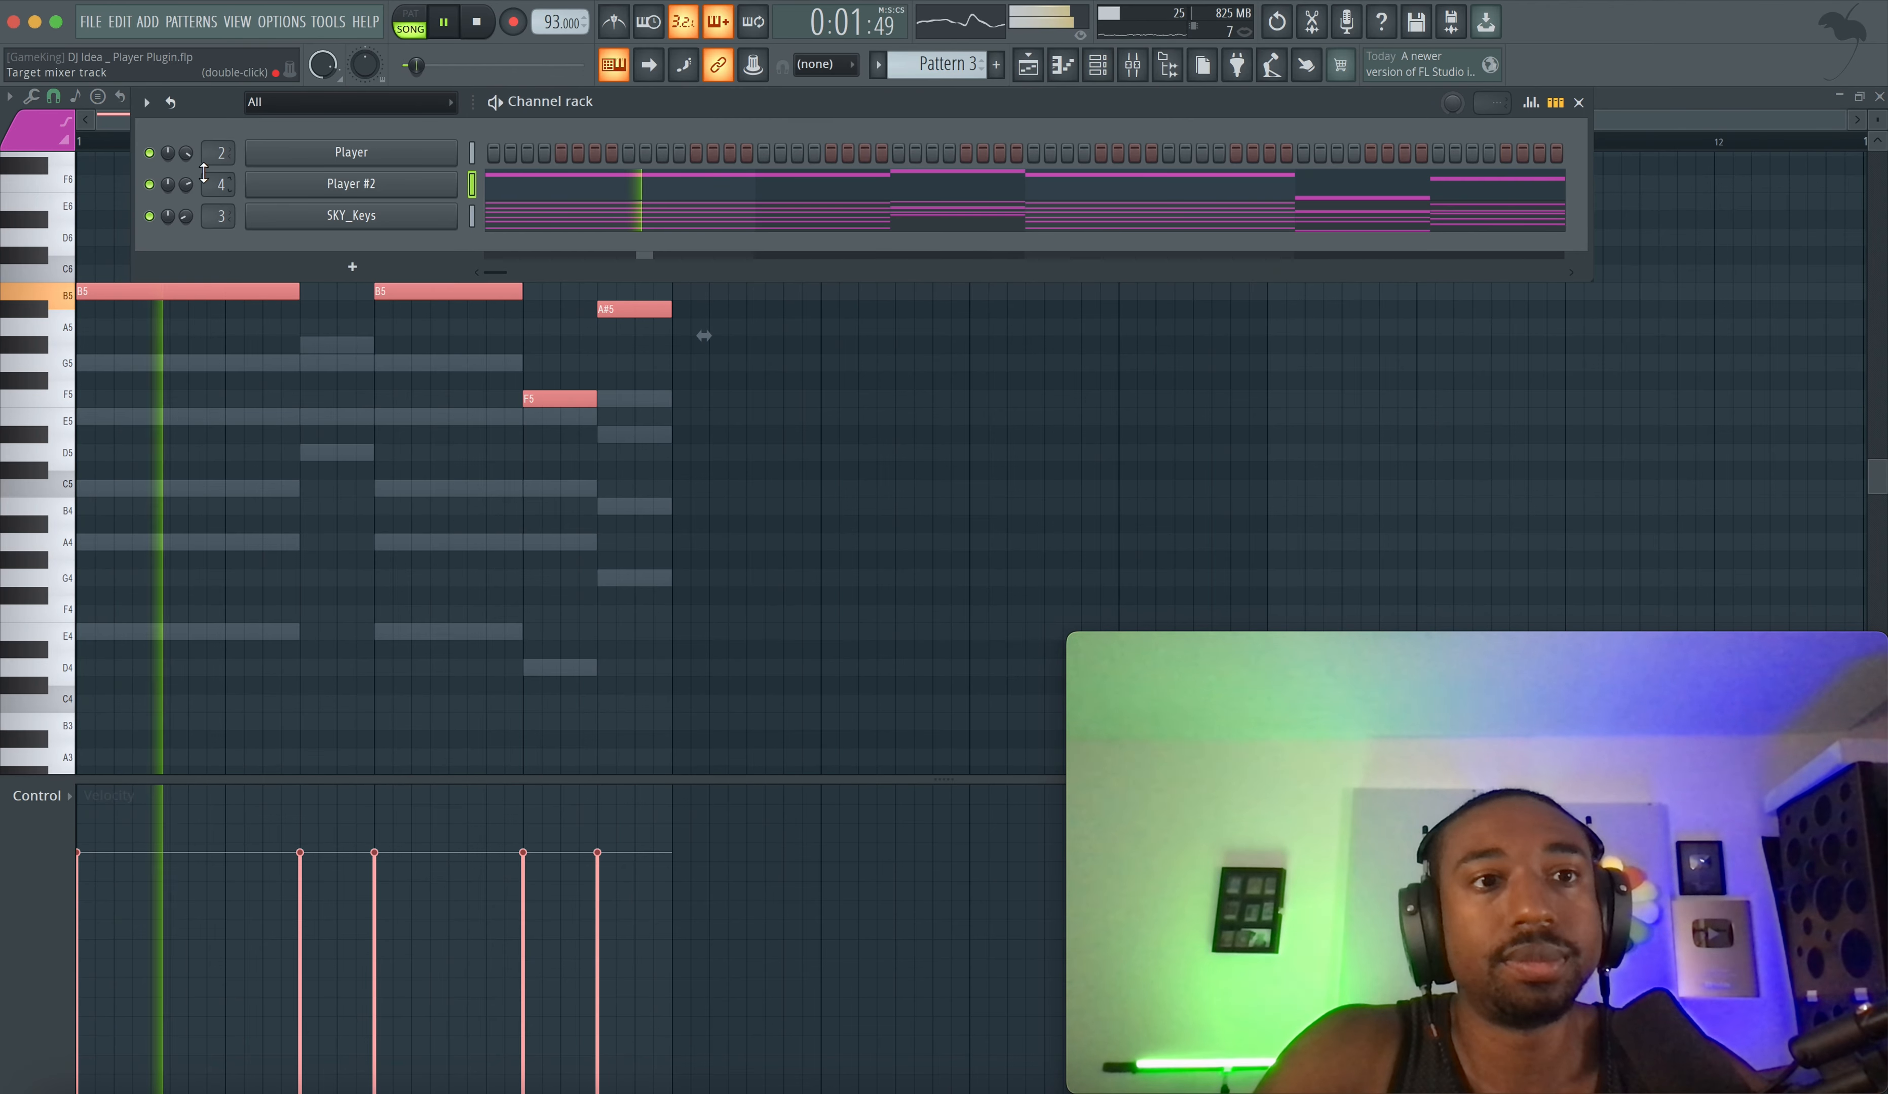
left_click(294, 184)
key("space")
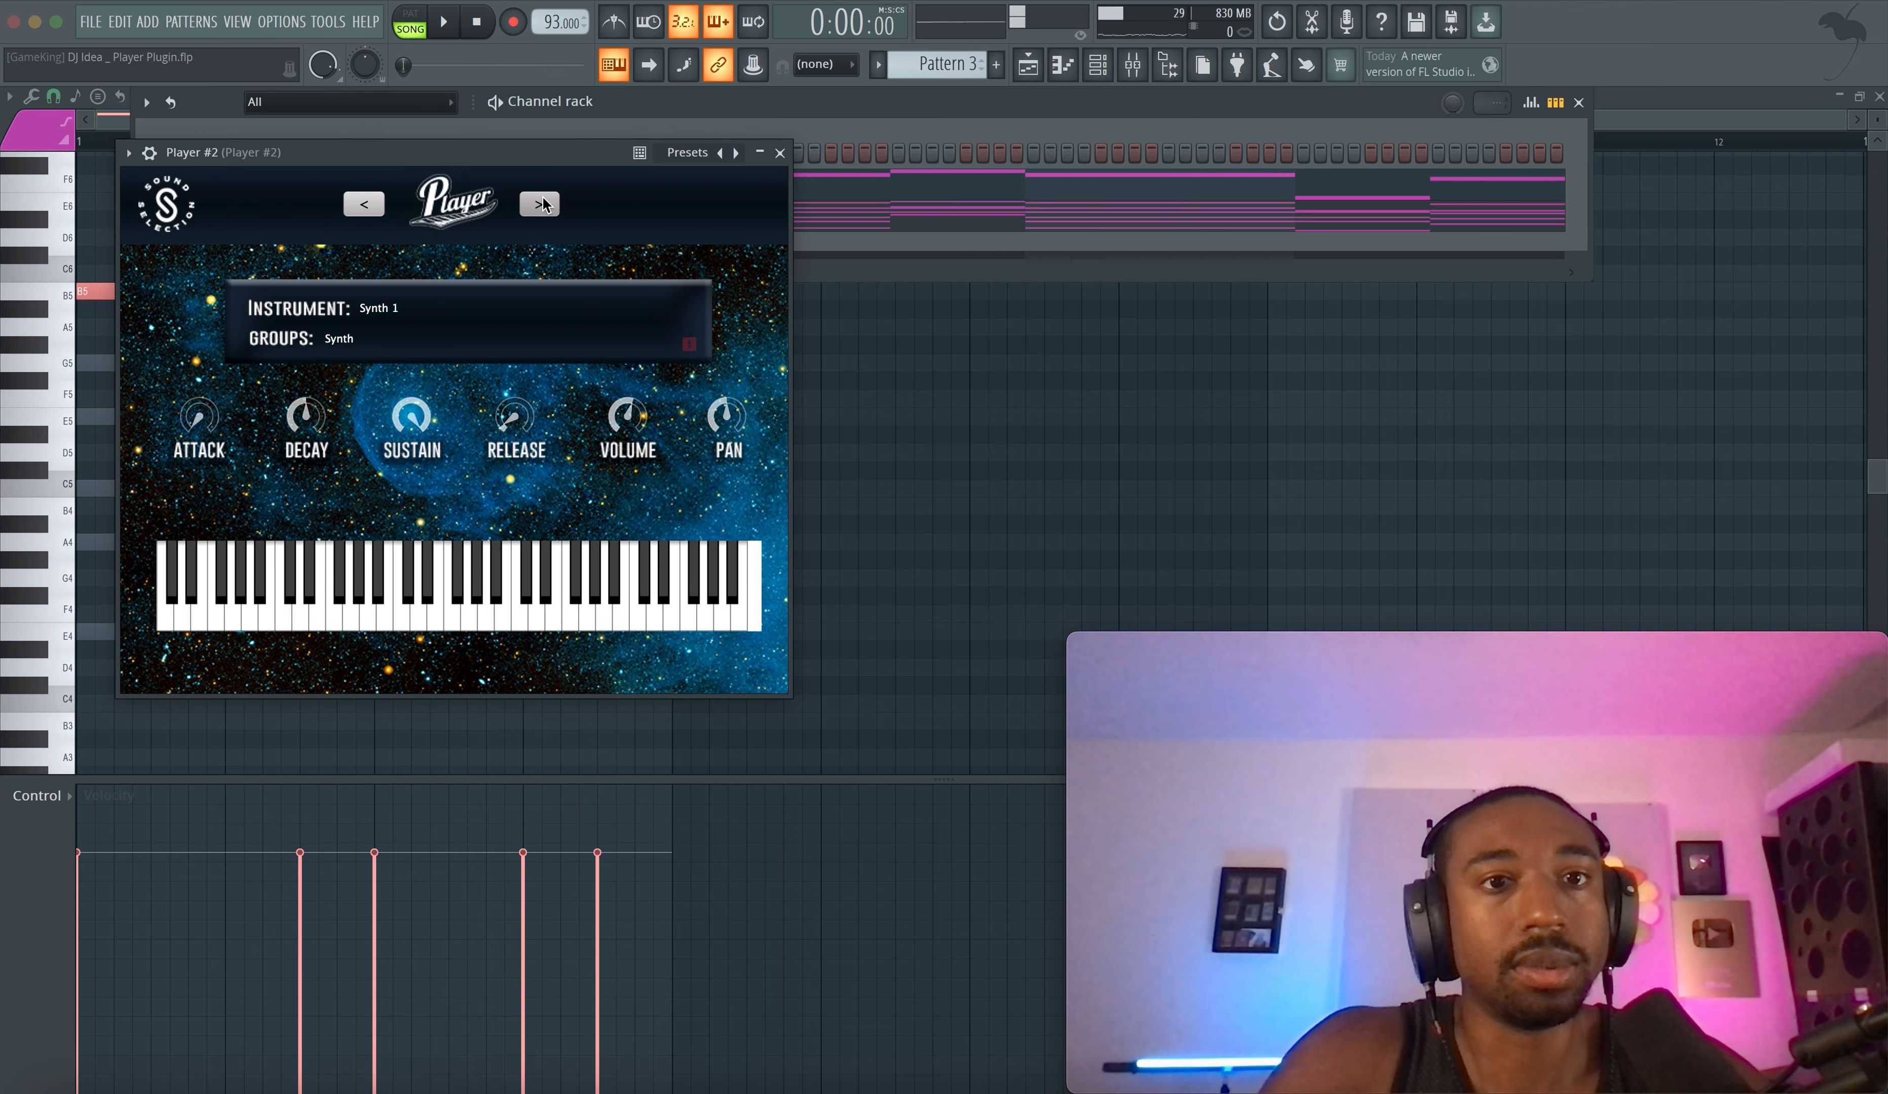
key("space")
left_click(779, 153)
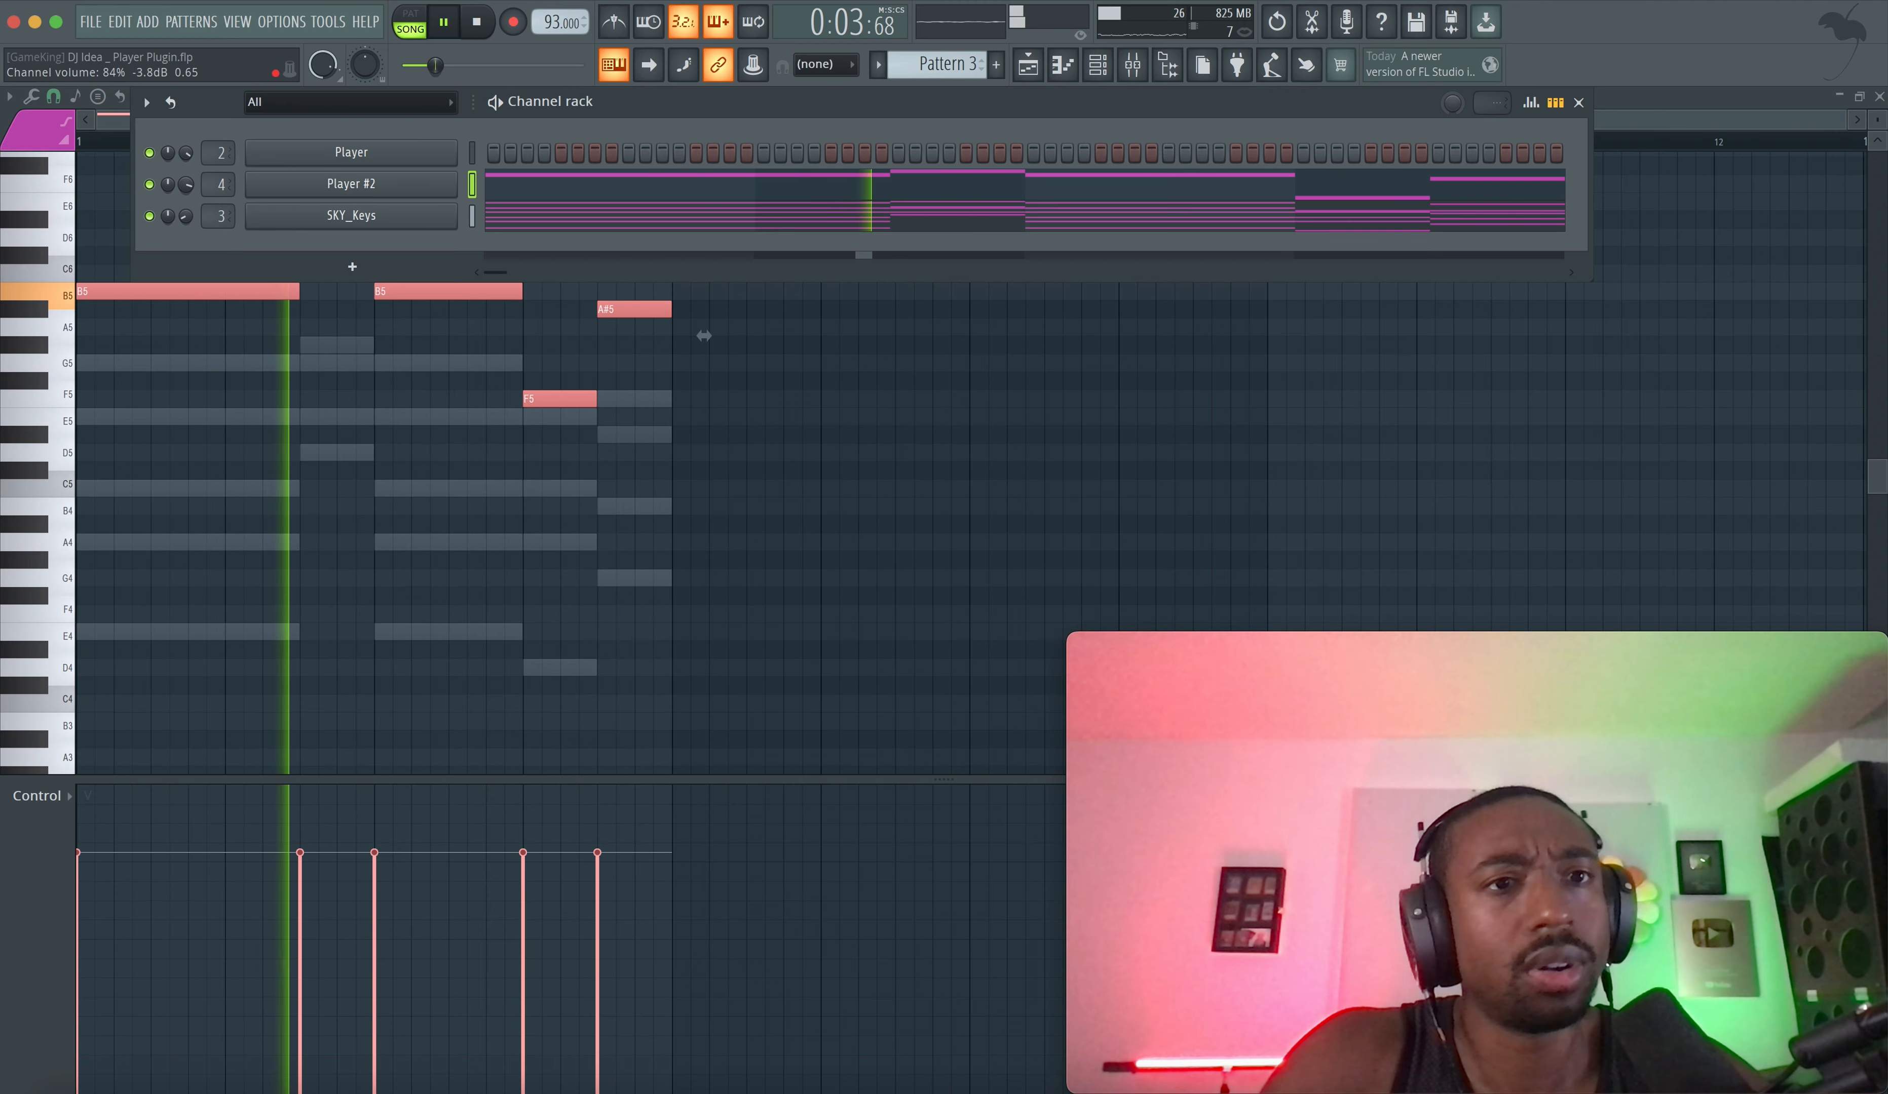
- Raise the Player #2 channel volume to 87% and review its plugin settings during playback
left_click_drag(187, 188, 187, 185)
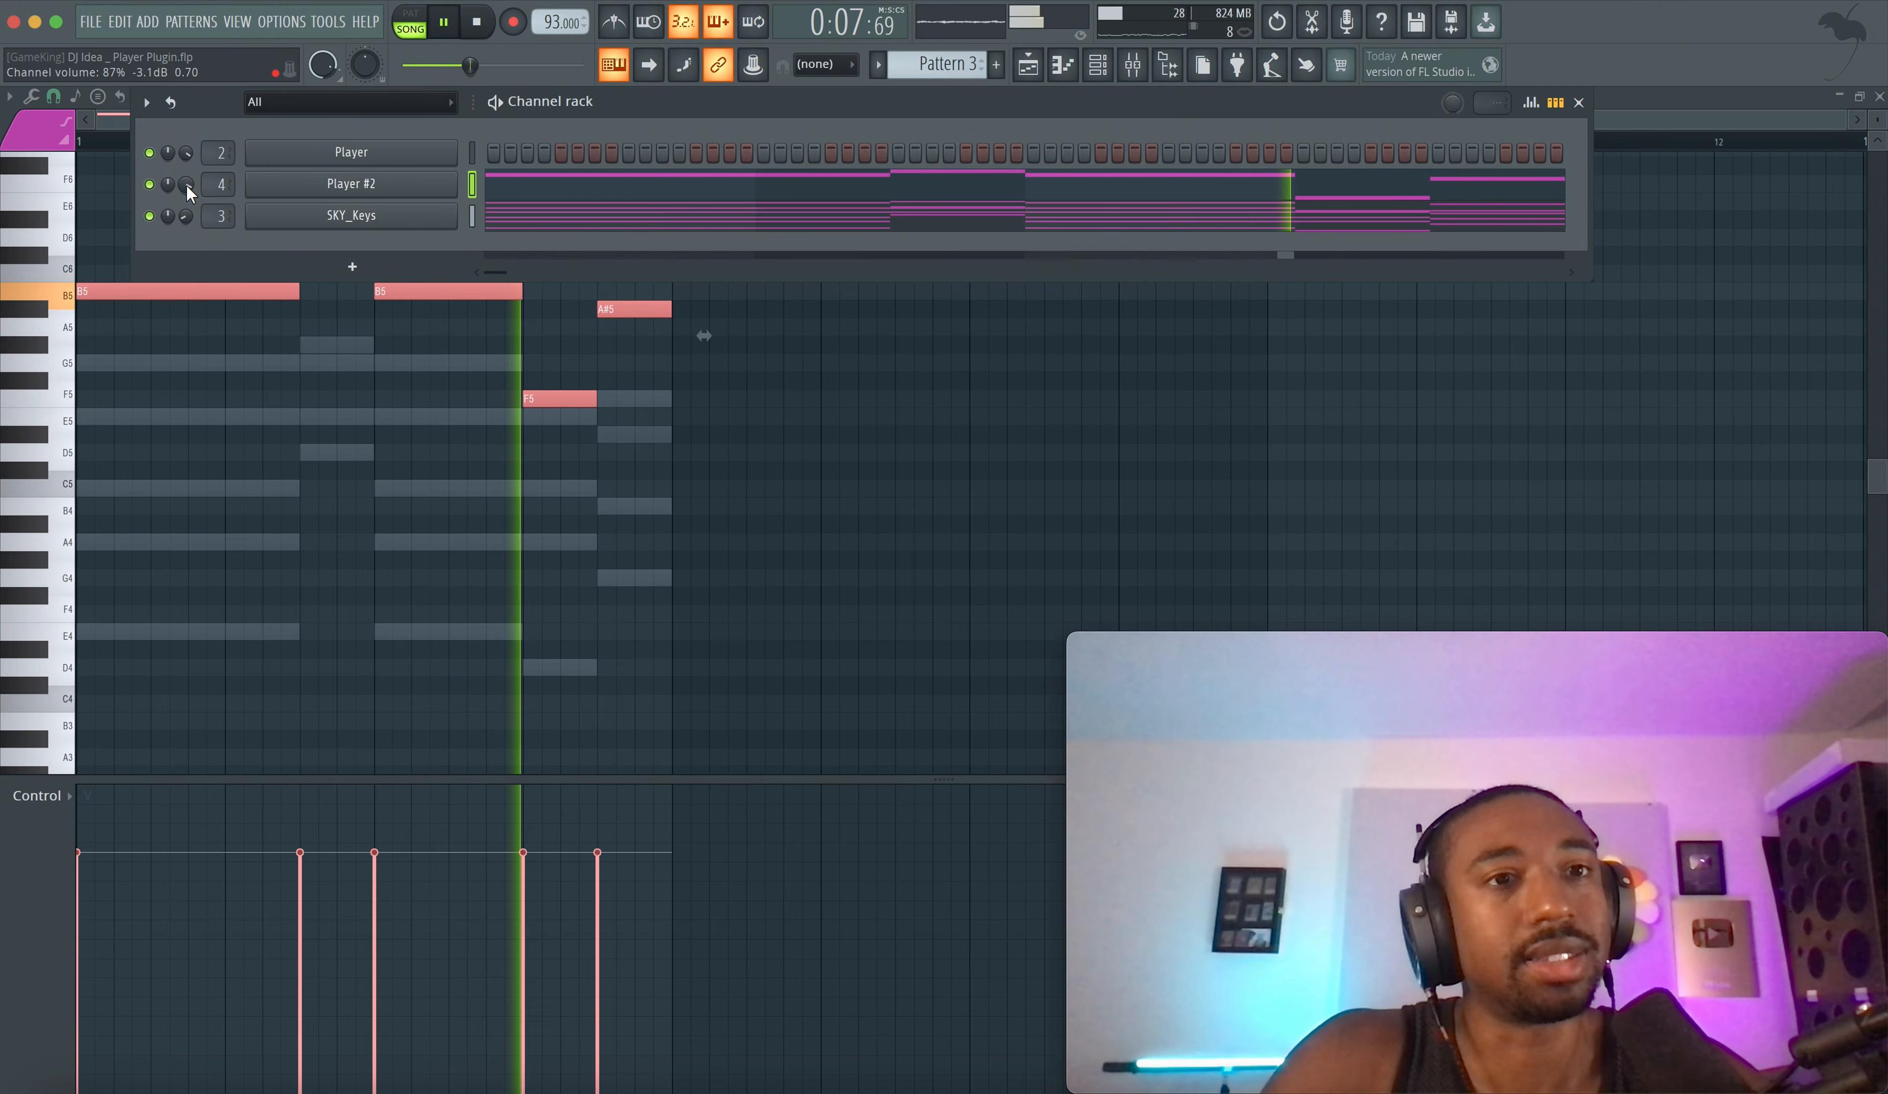
left_click(301, 370)
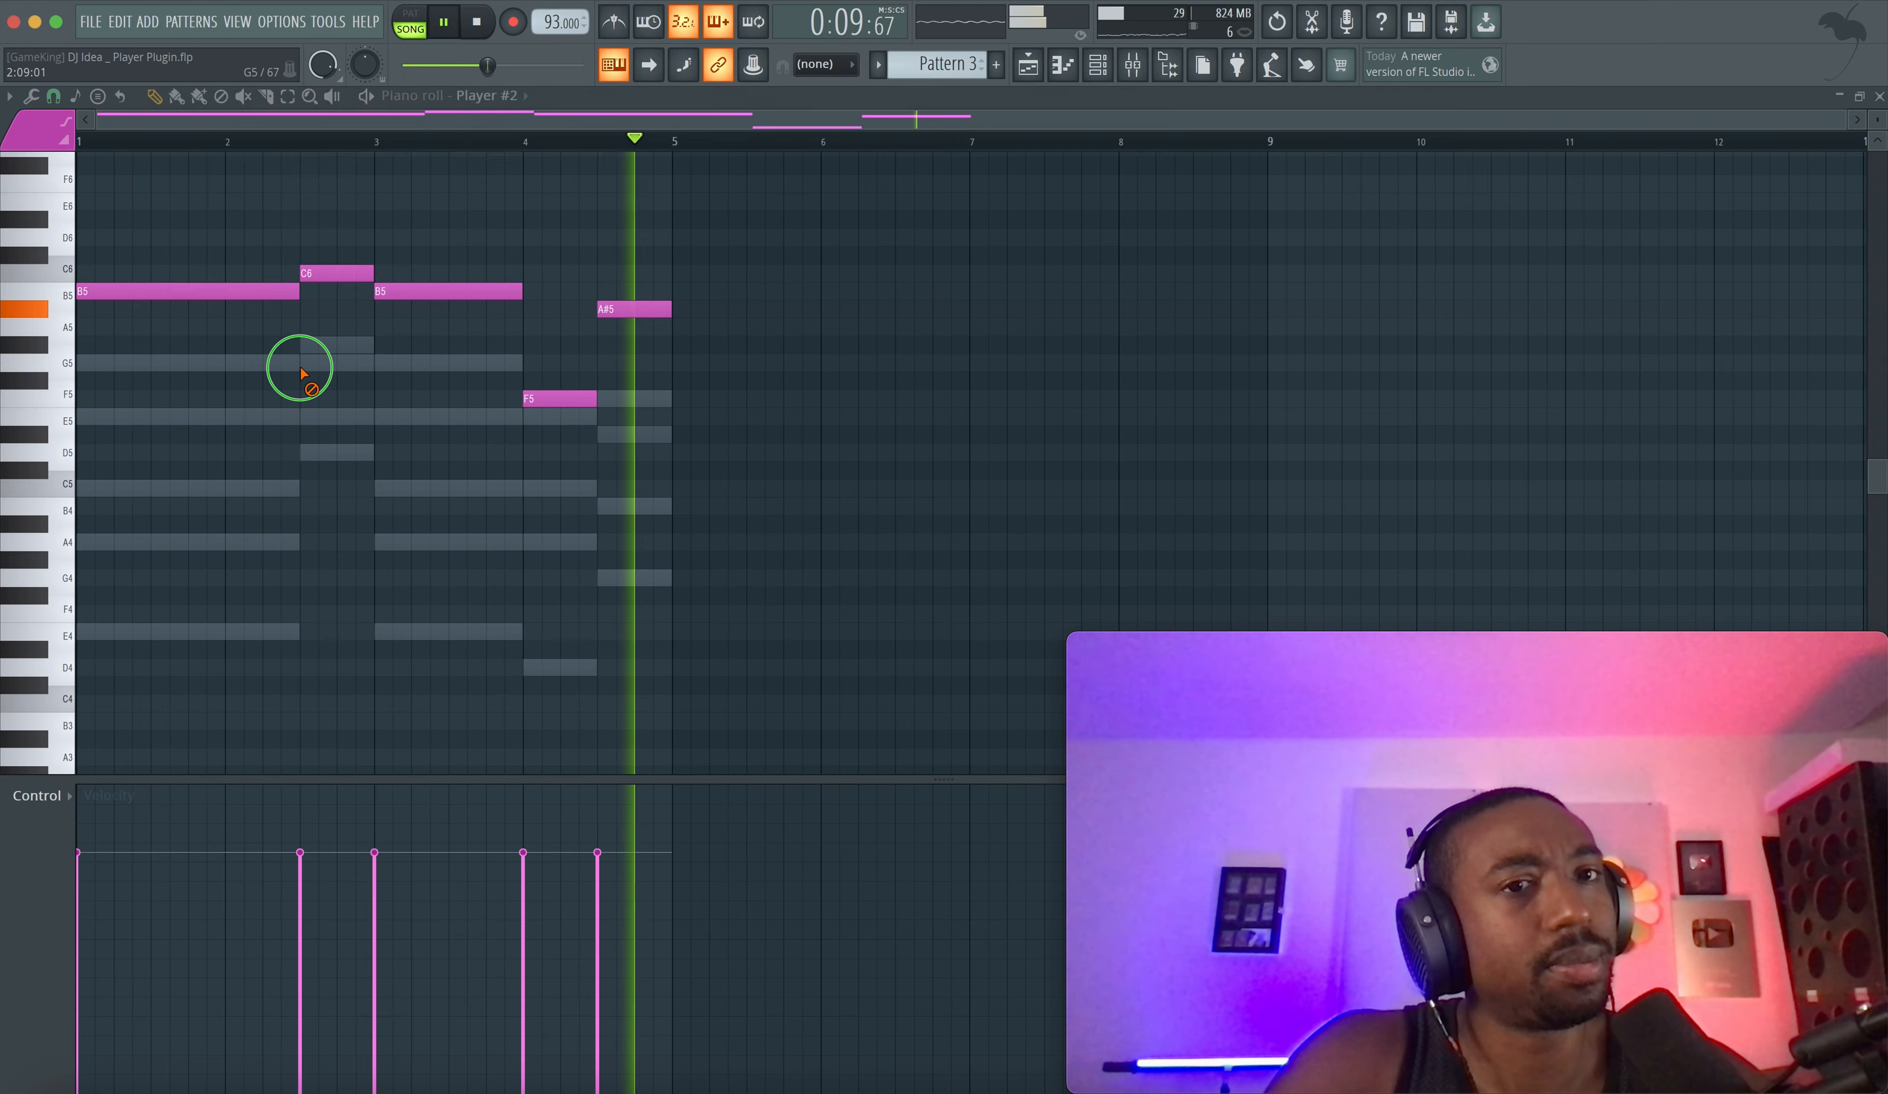
left_click(1098, 68)
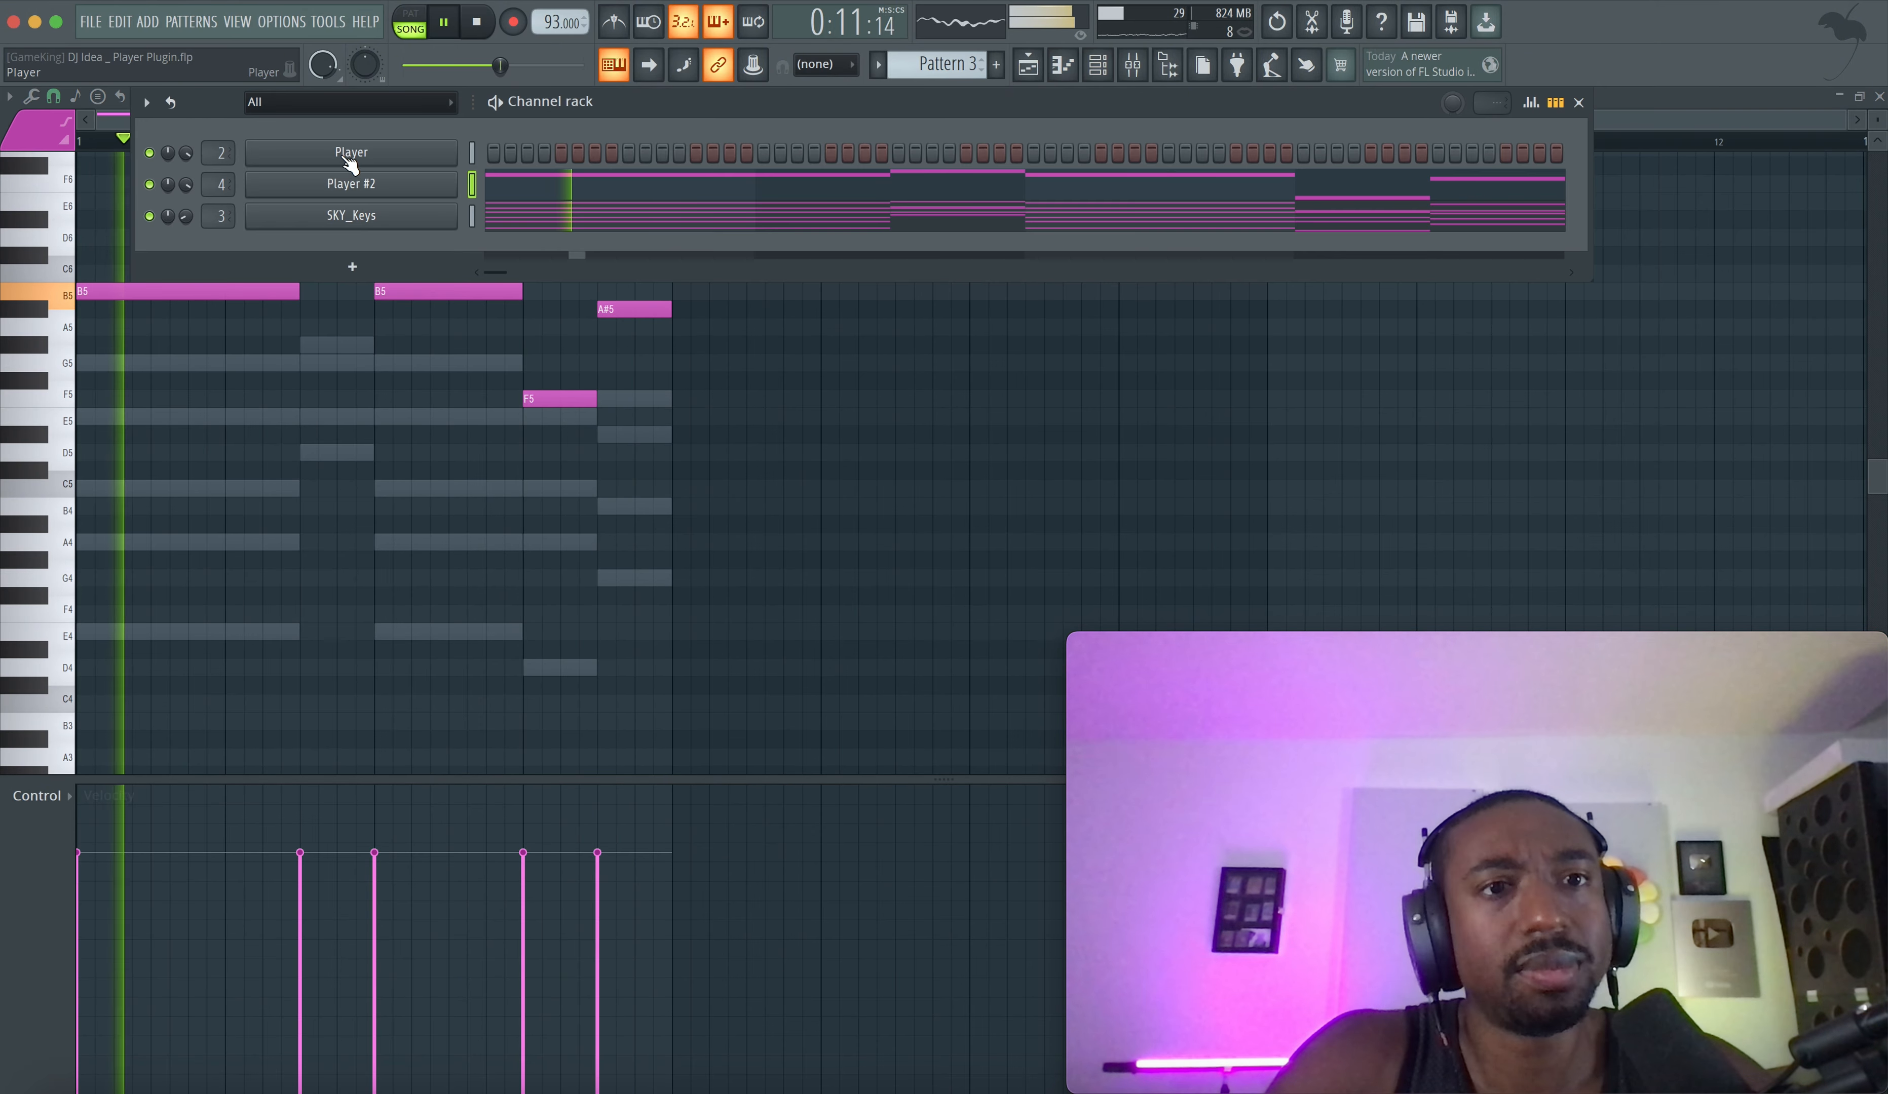
left_click(336, 185)
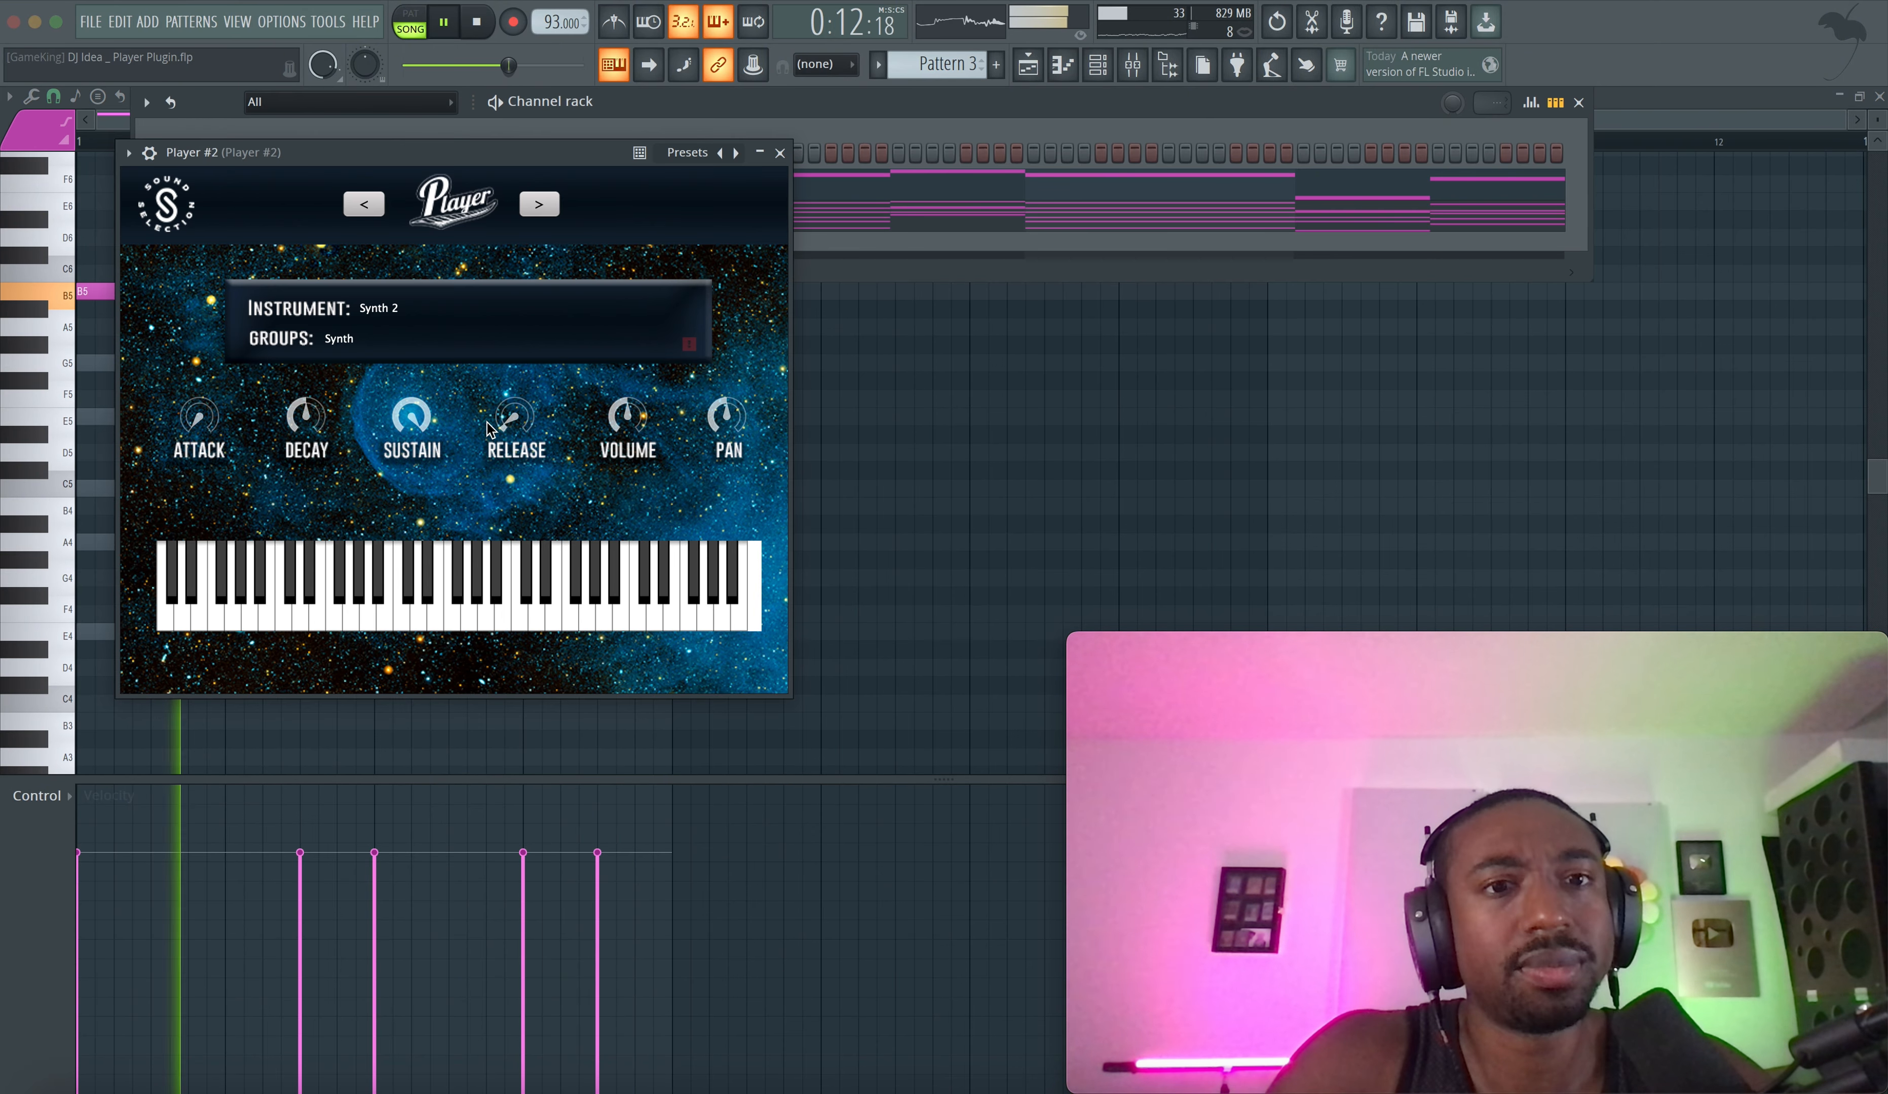
left_click(779, 152)
left_click(484, 535)
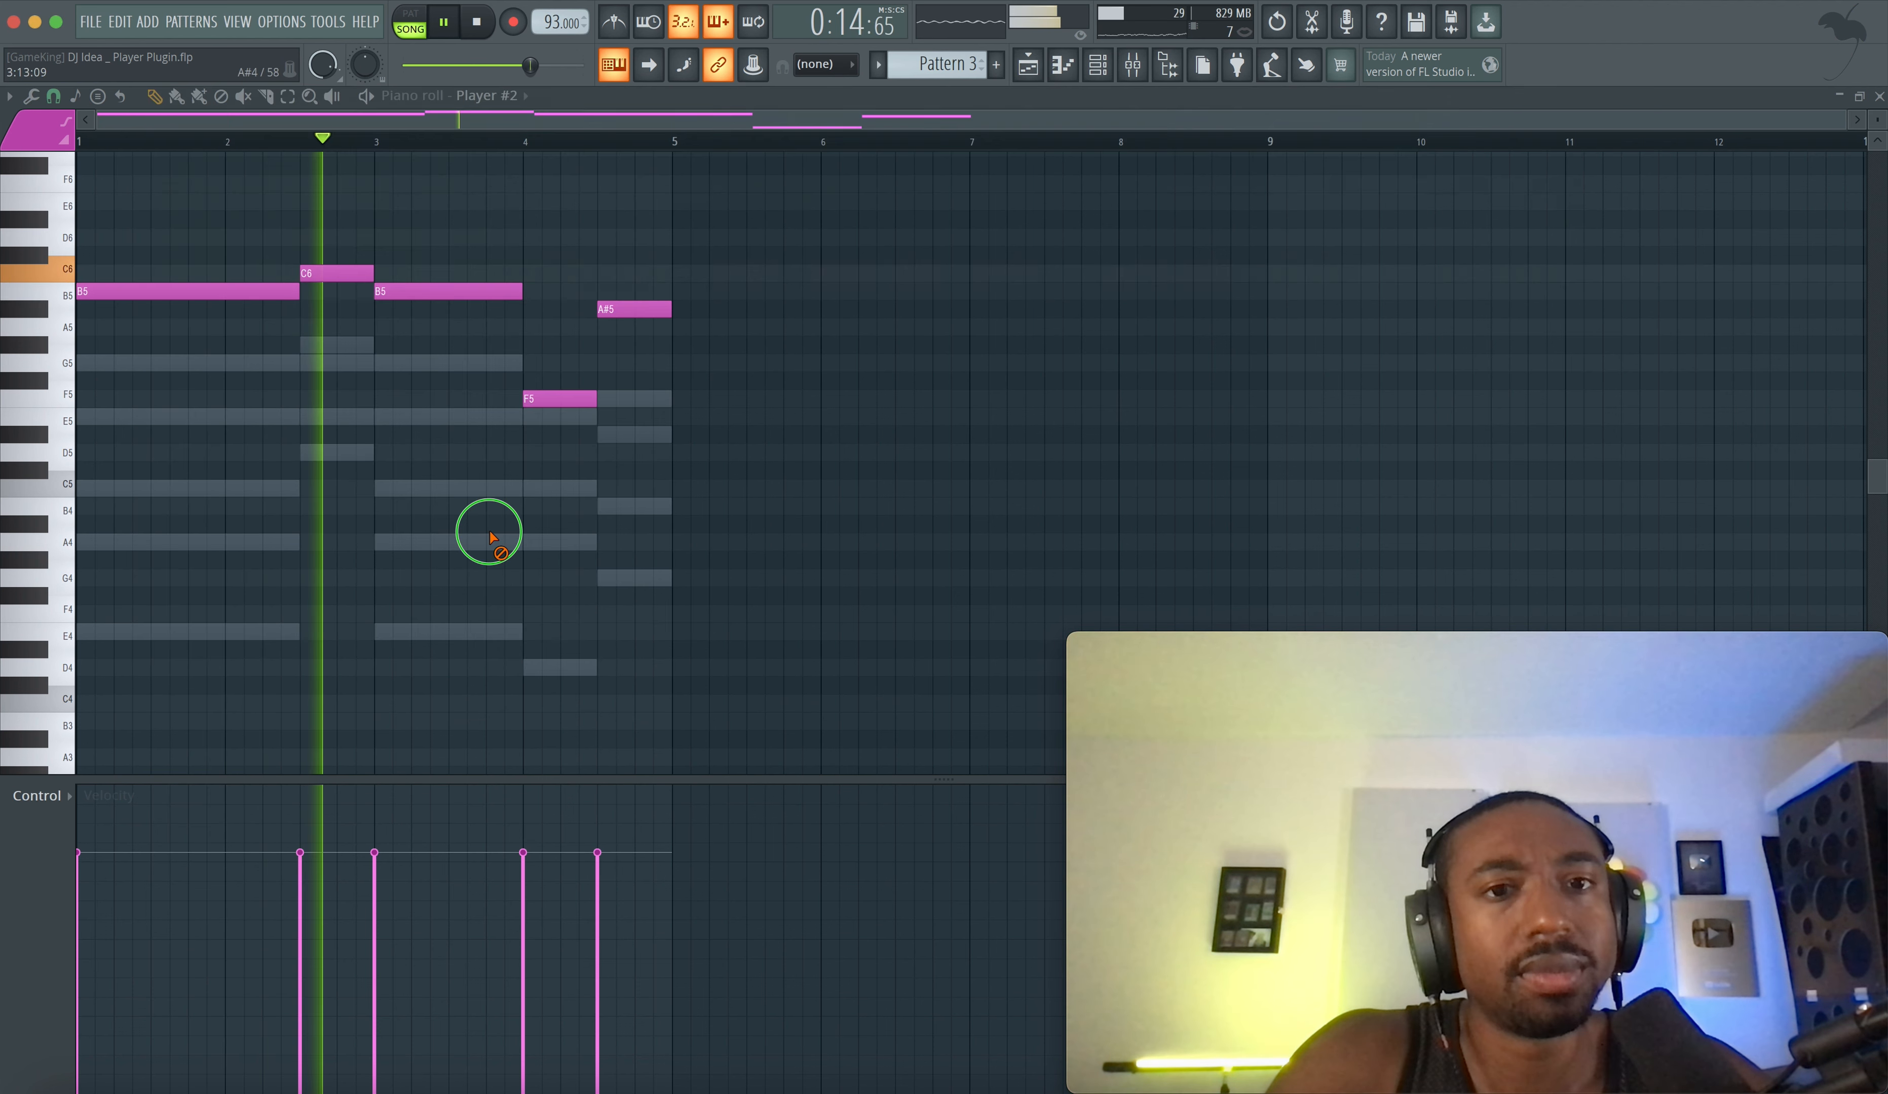
- Audition further bass sounds in the Player channel's plugin and set its instrument to Bass 7
left_click(1099, 67)
left_click(332, 151)
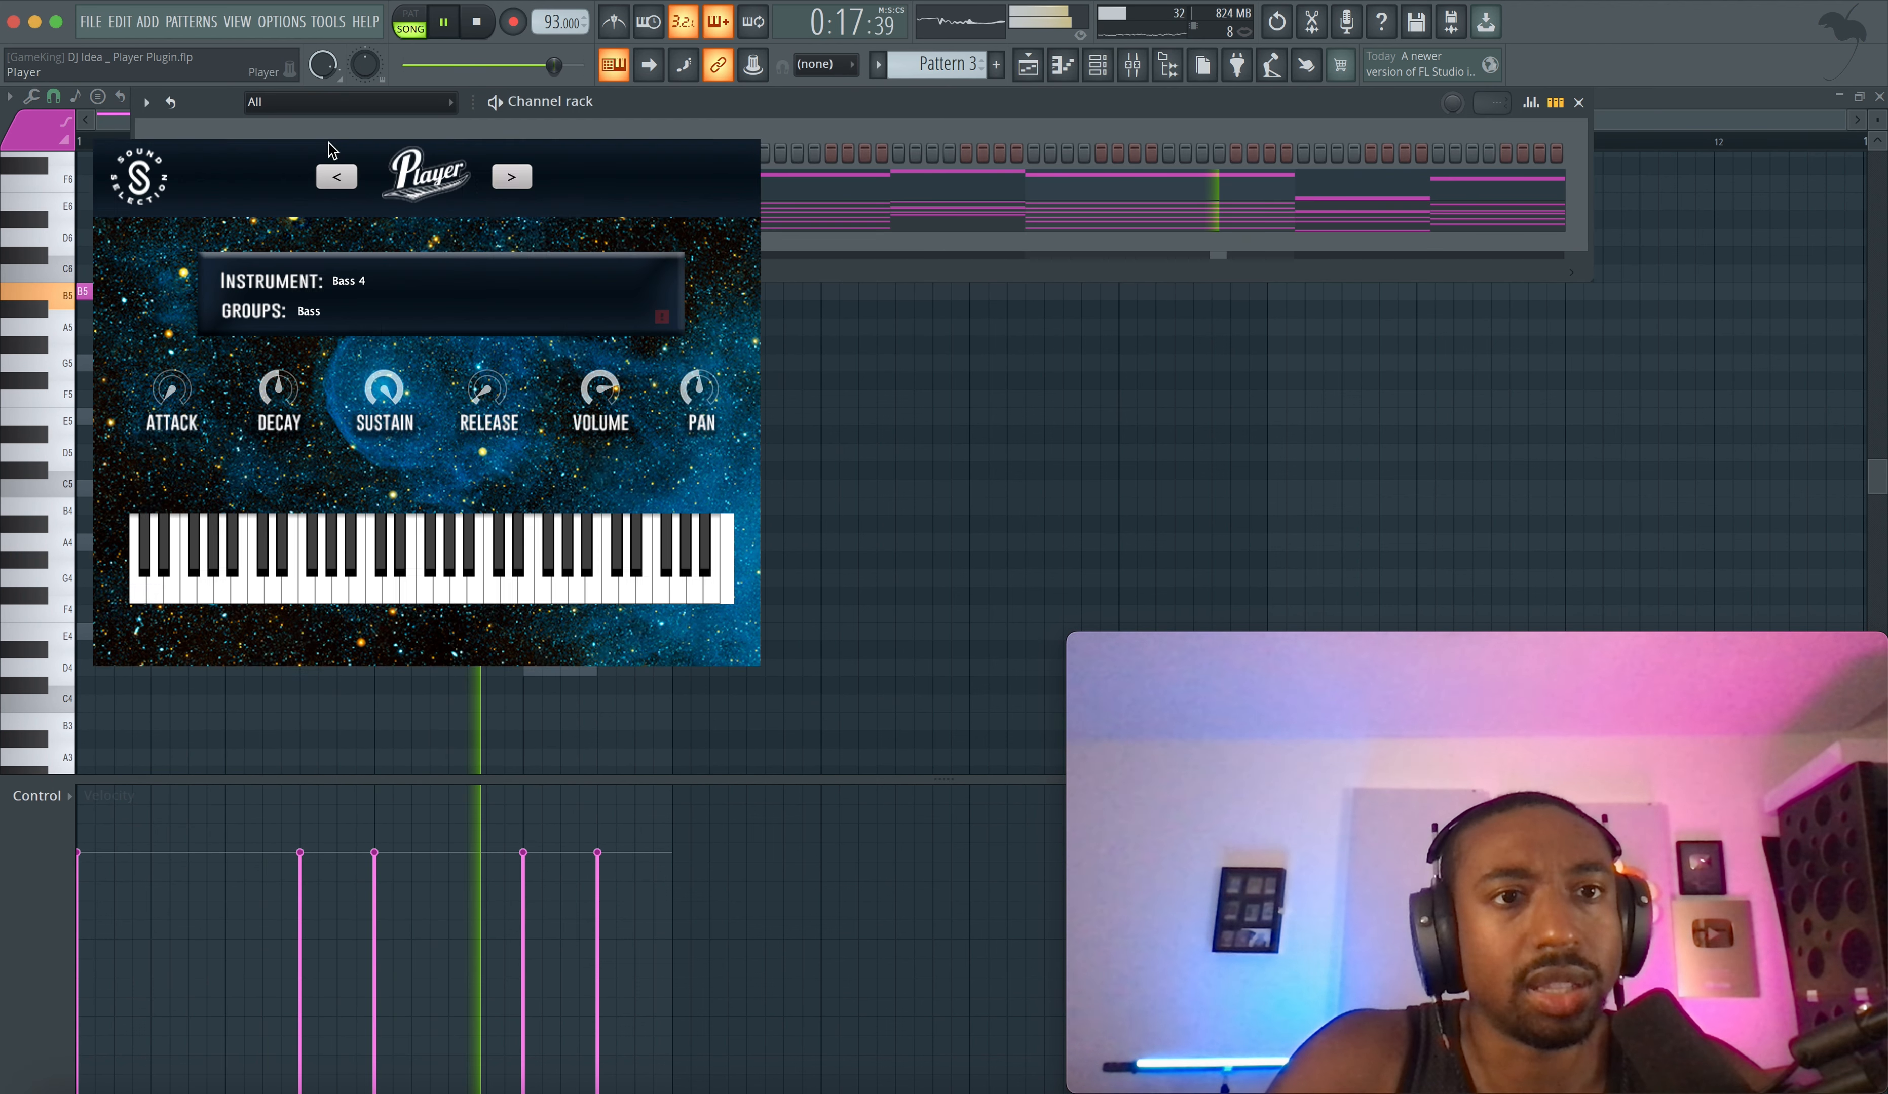
left_click(511, 177)
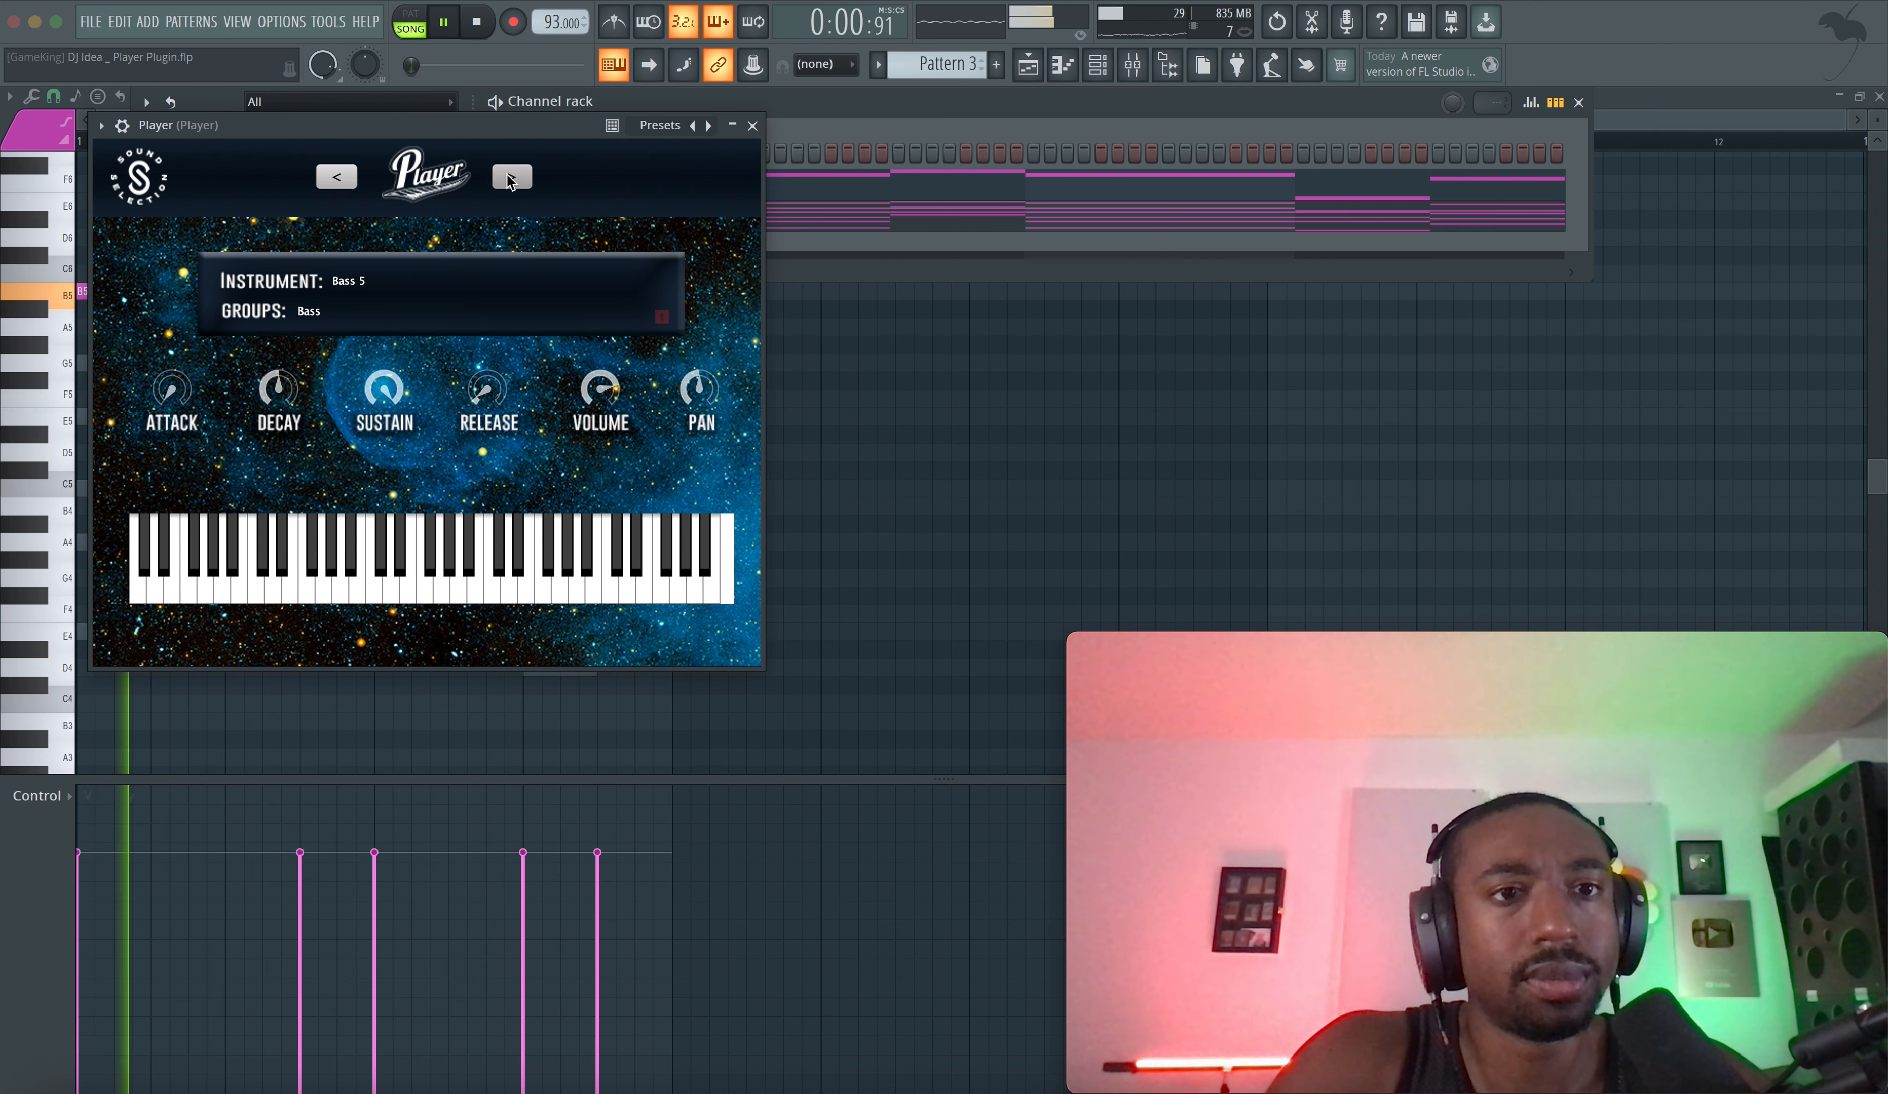
left_click(508, 178)
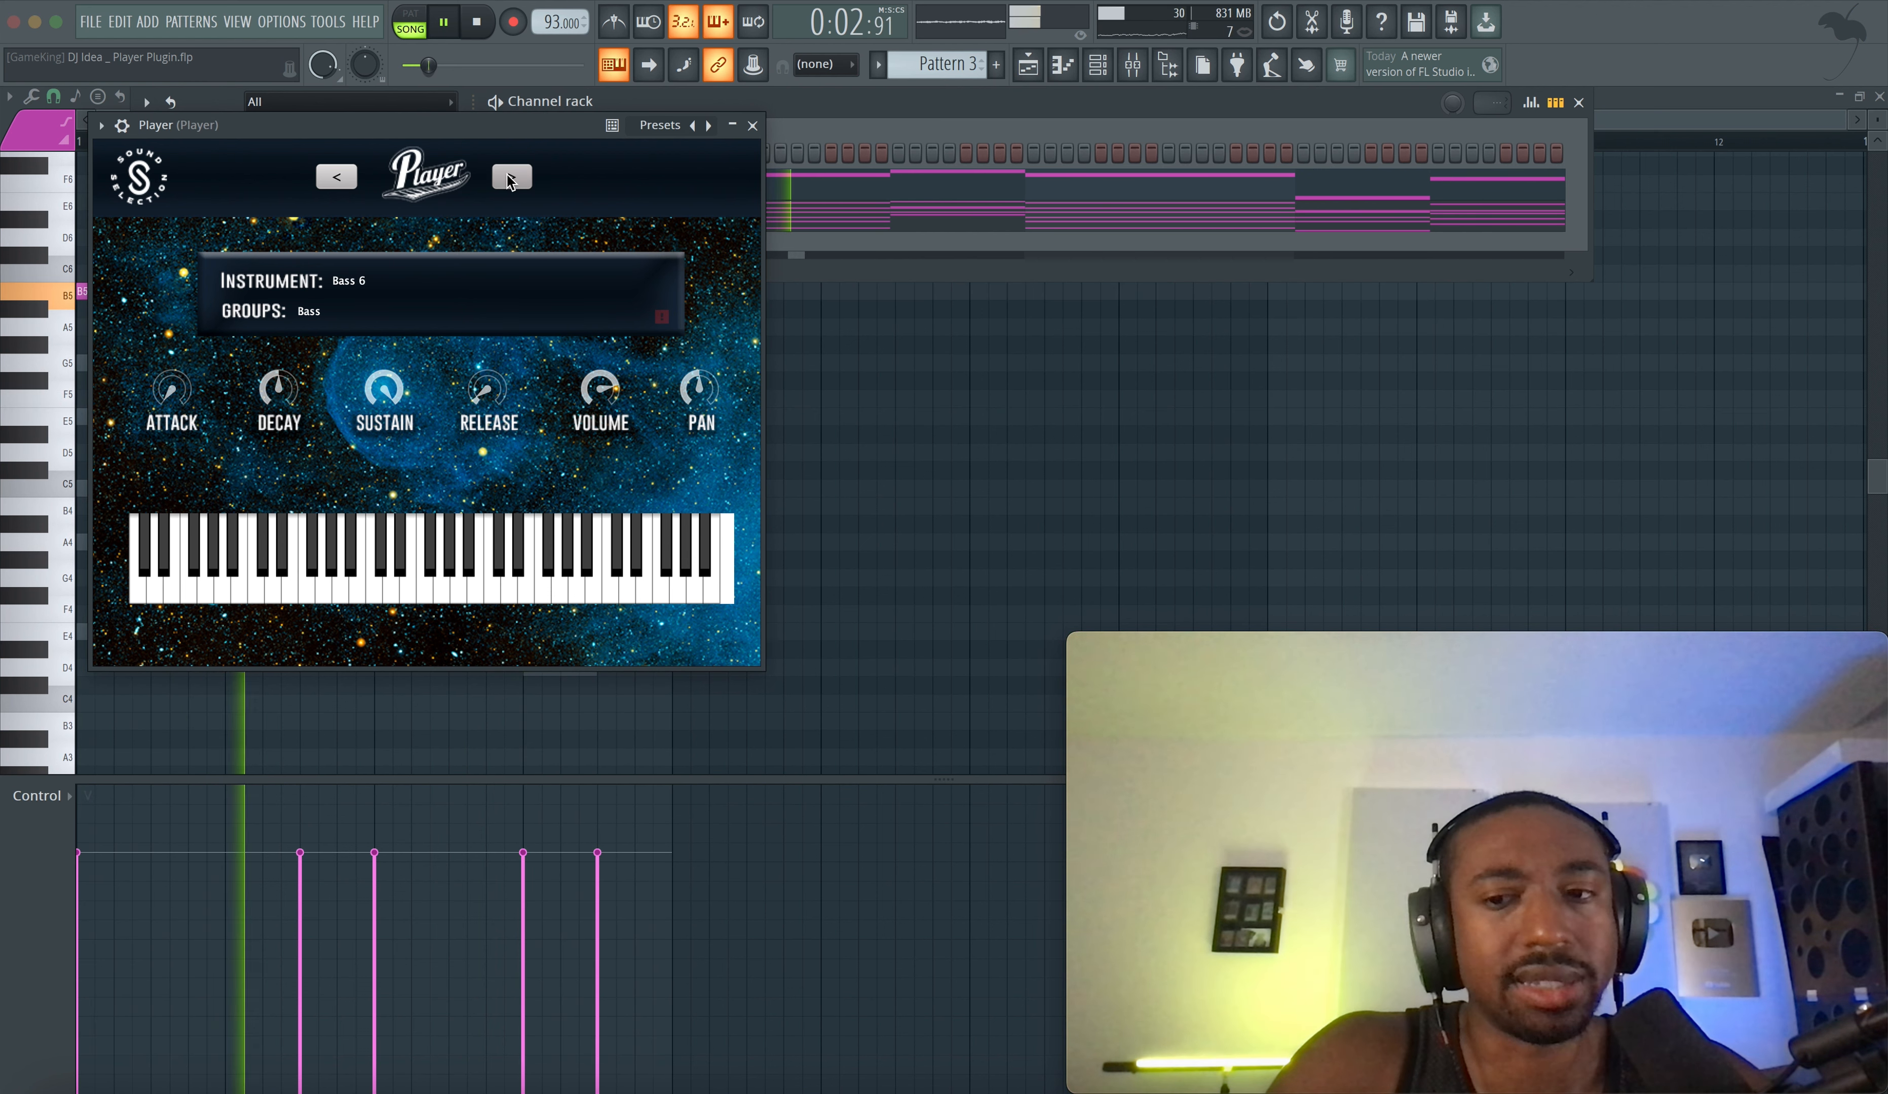
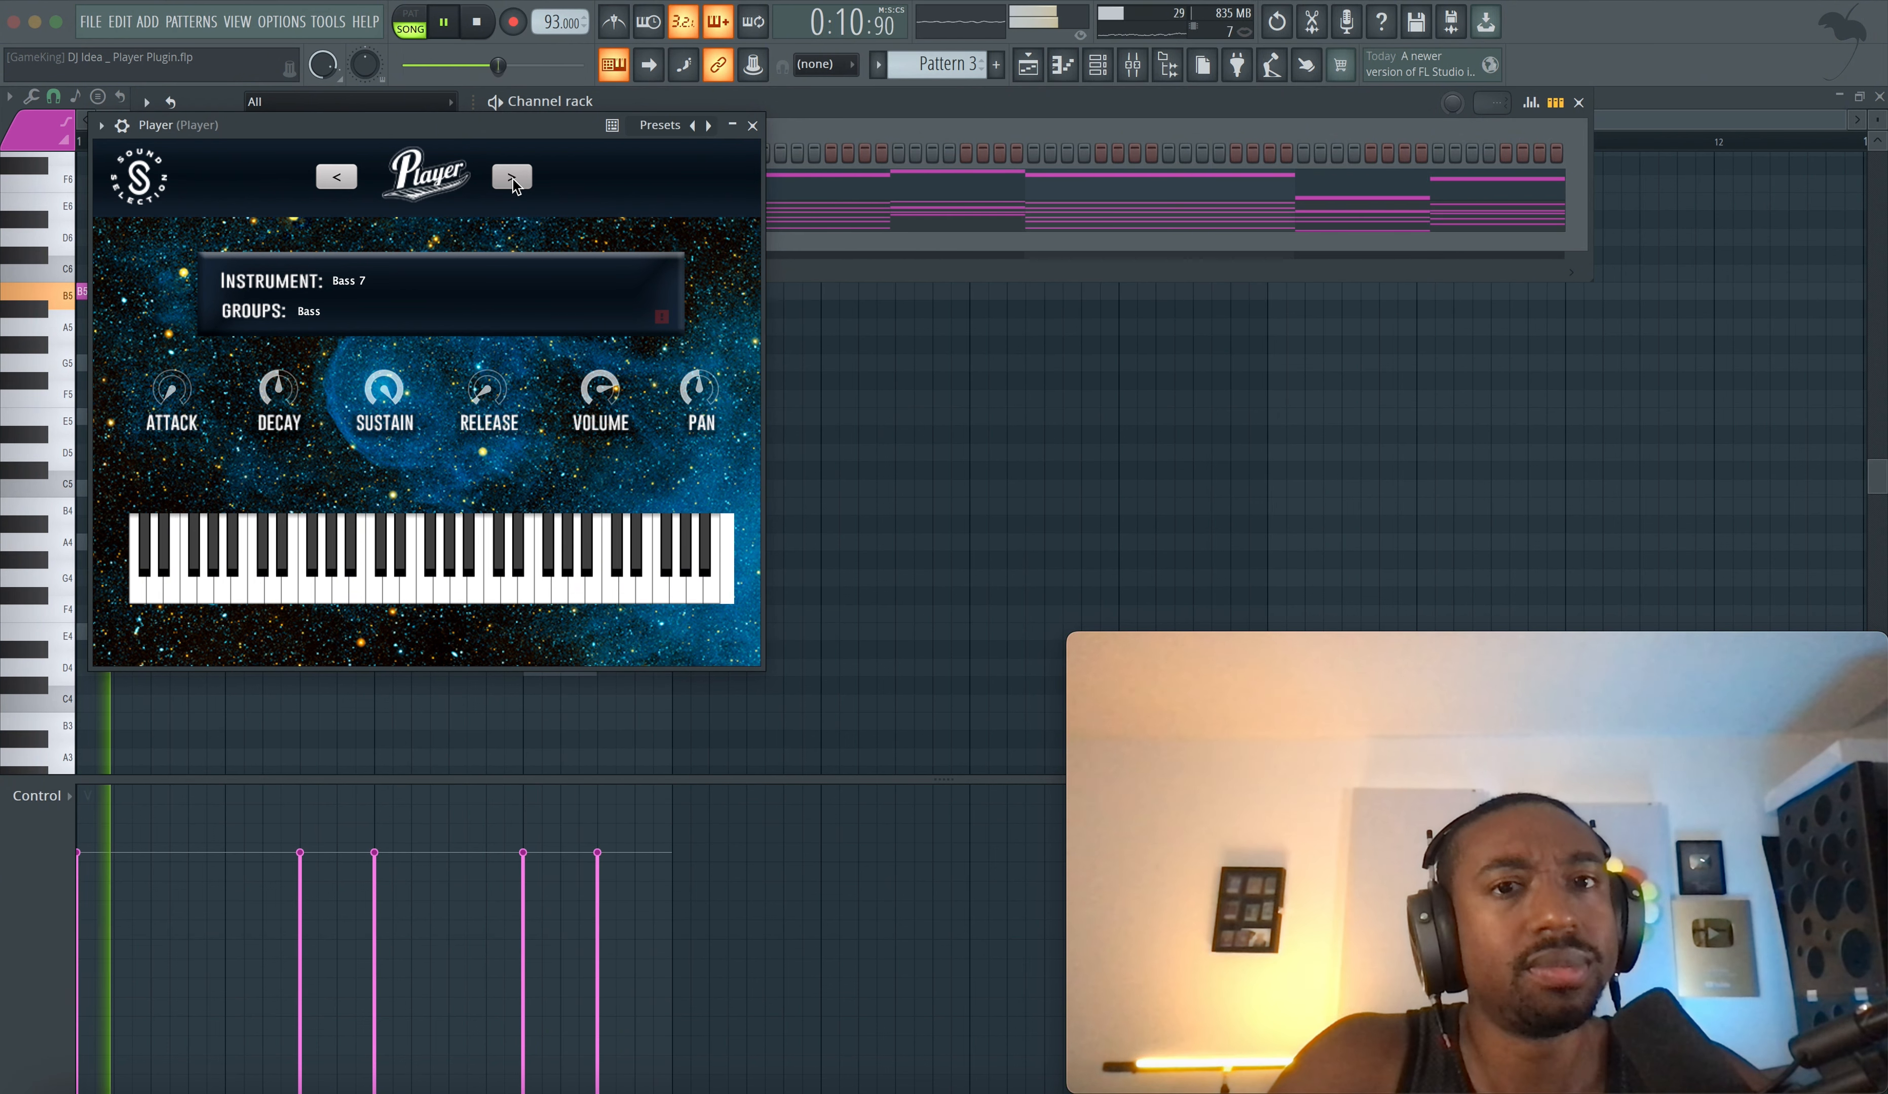
left_click(752, 124)
- Show the playlist with the file browser, collapse the folder tree and expand the Friends Sounds folder
left_click(1027, 65)
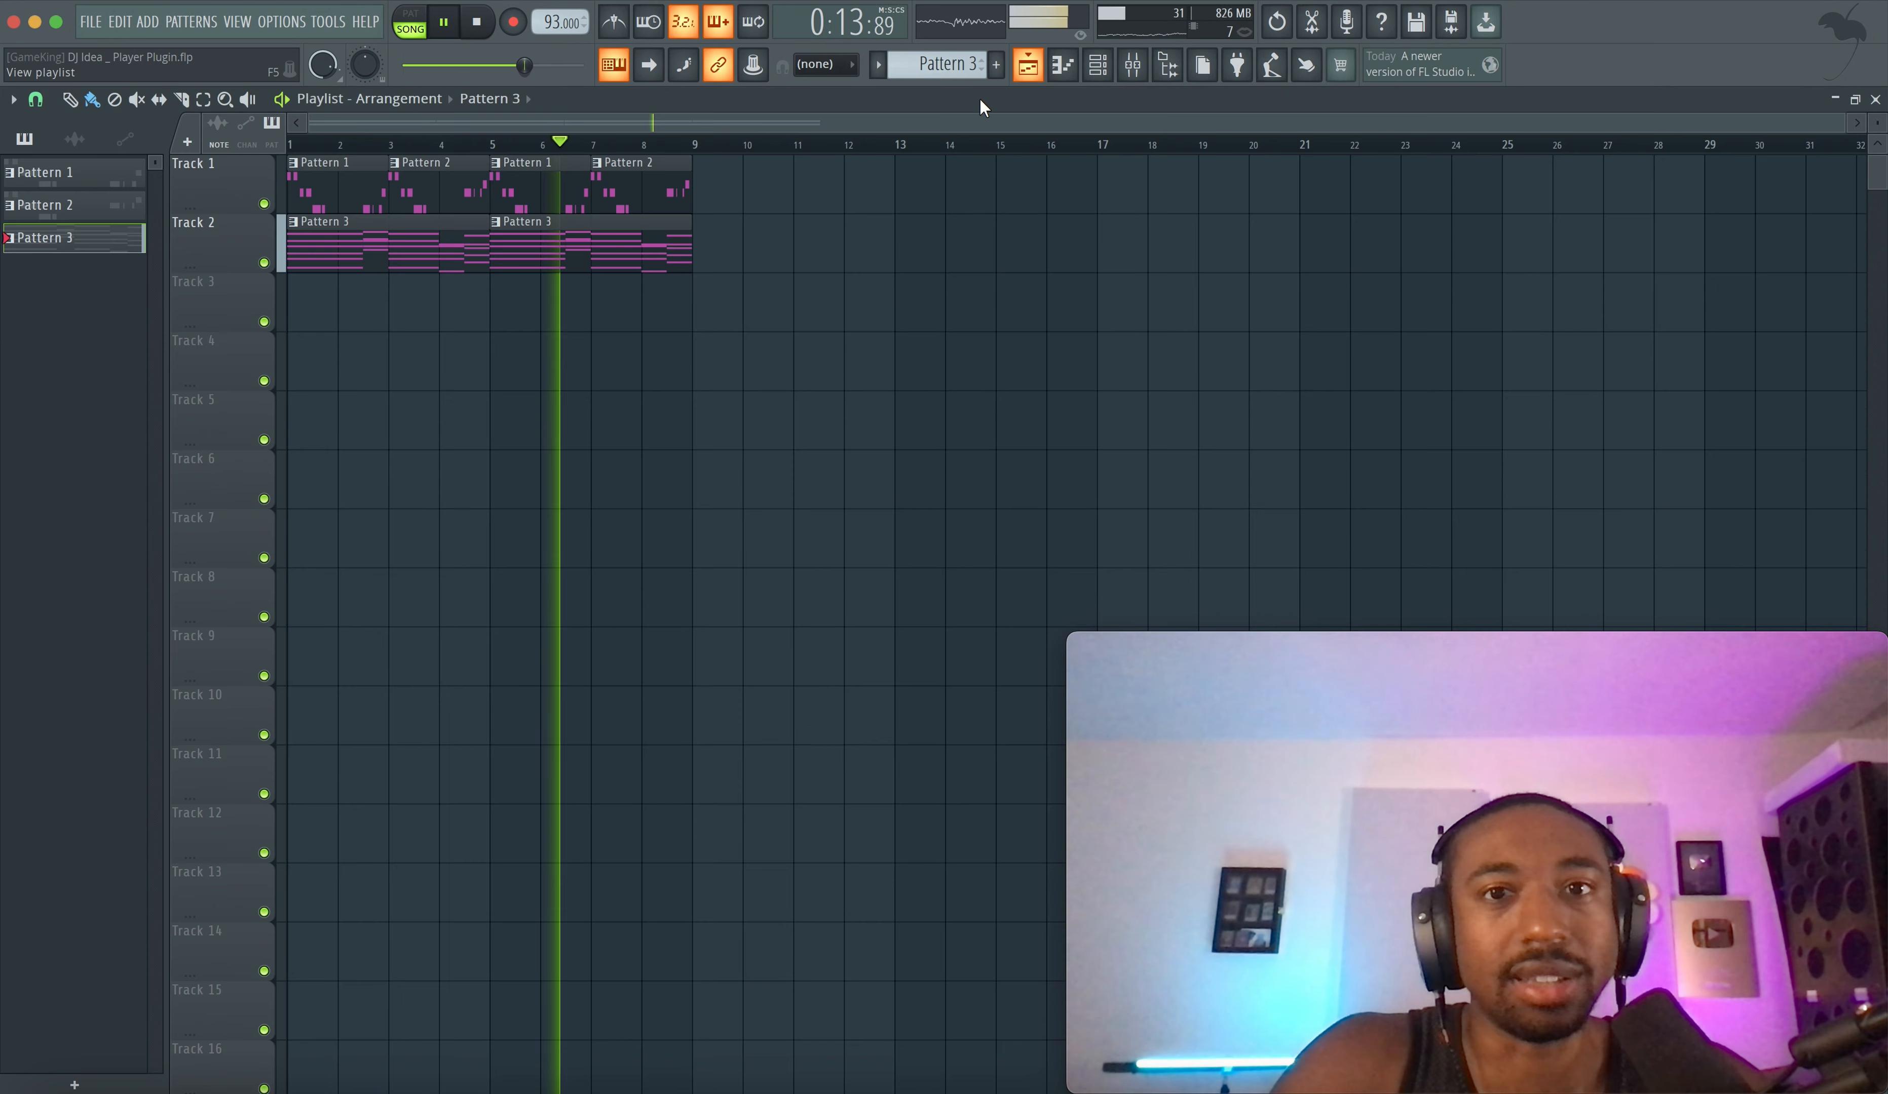
left_click(1168, 66)
key("space")
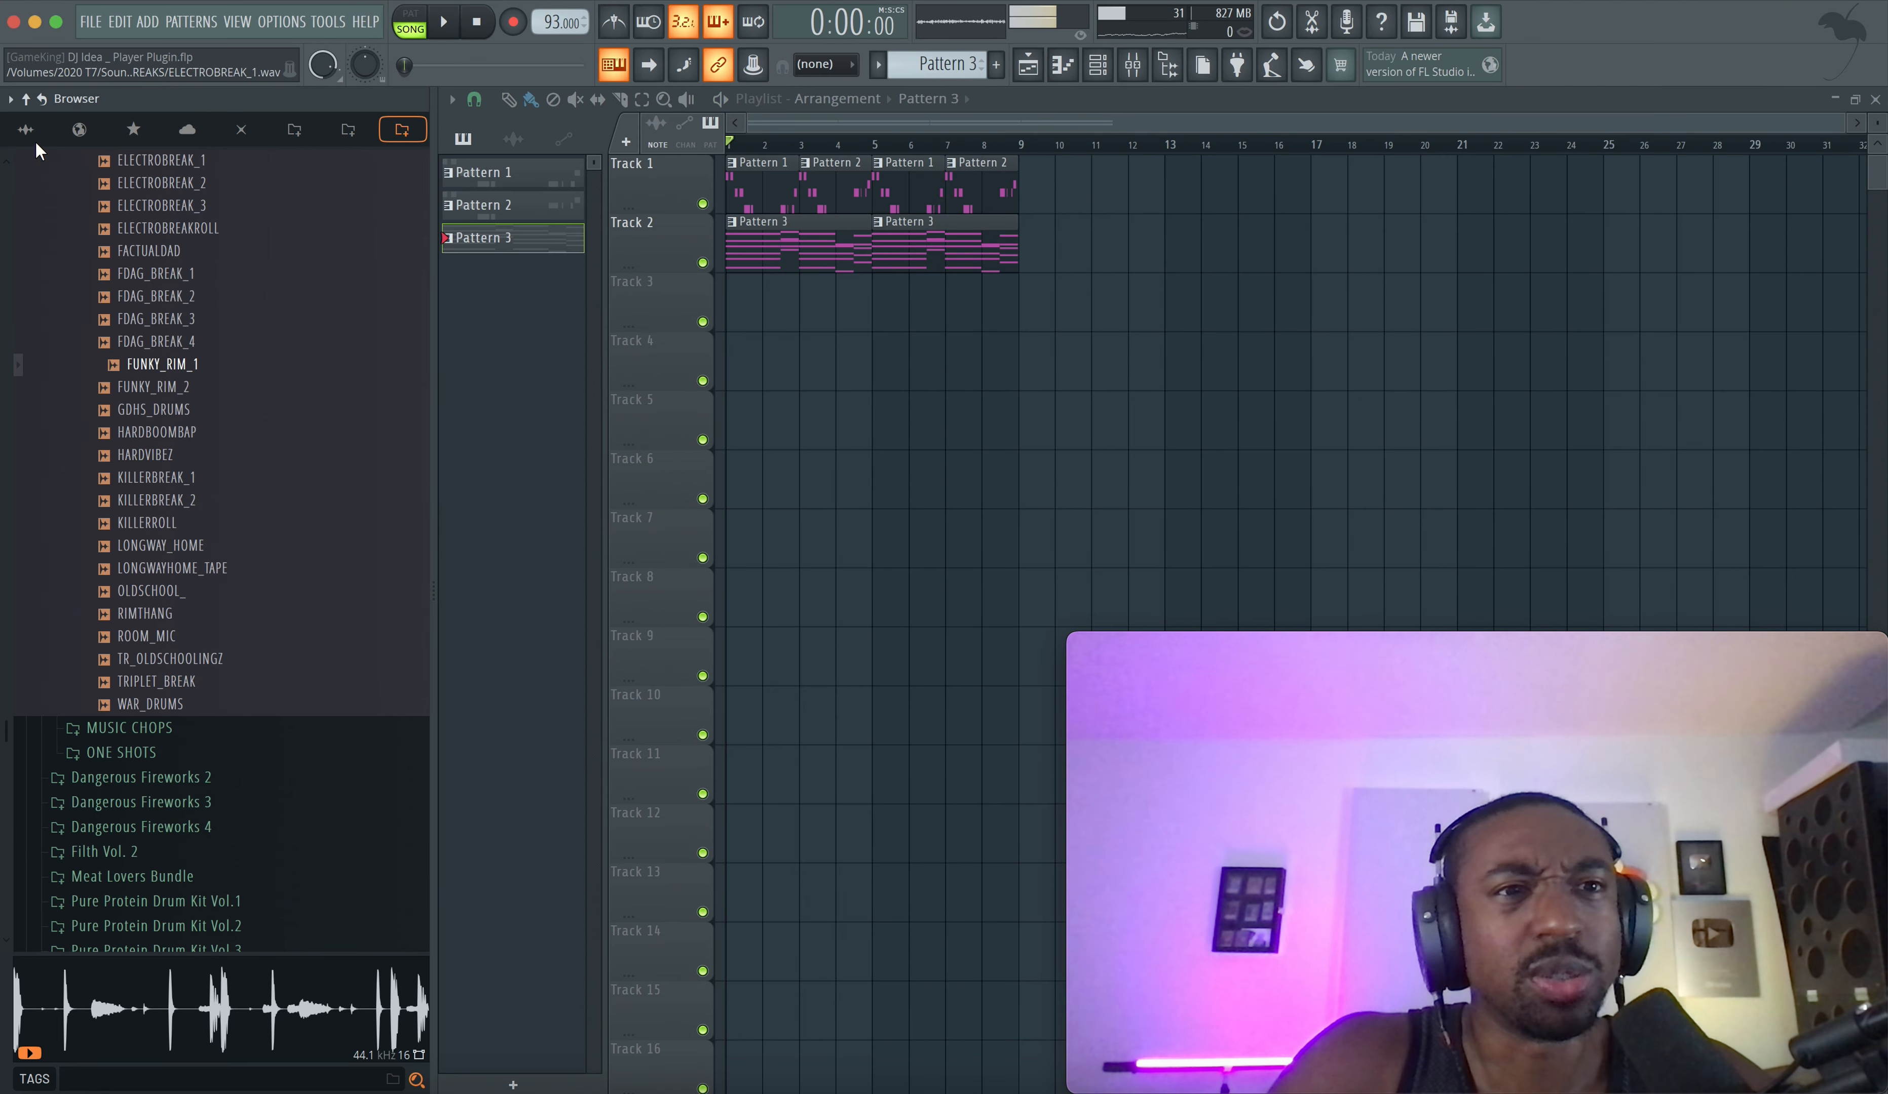
left_click(34, 133)
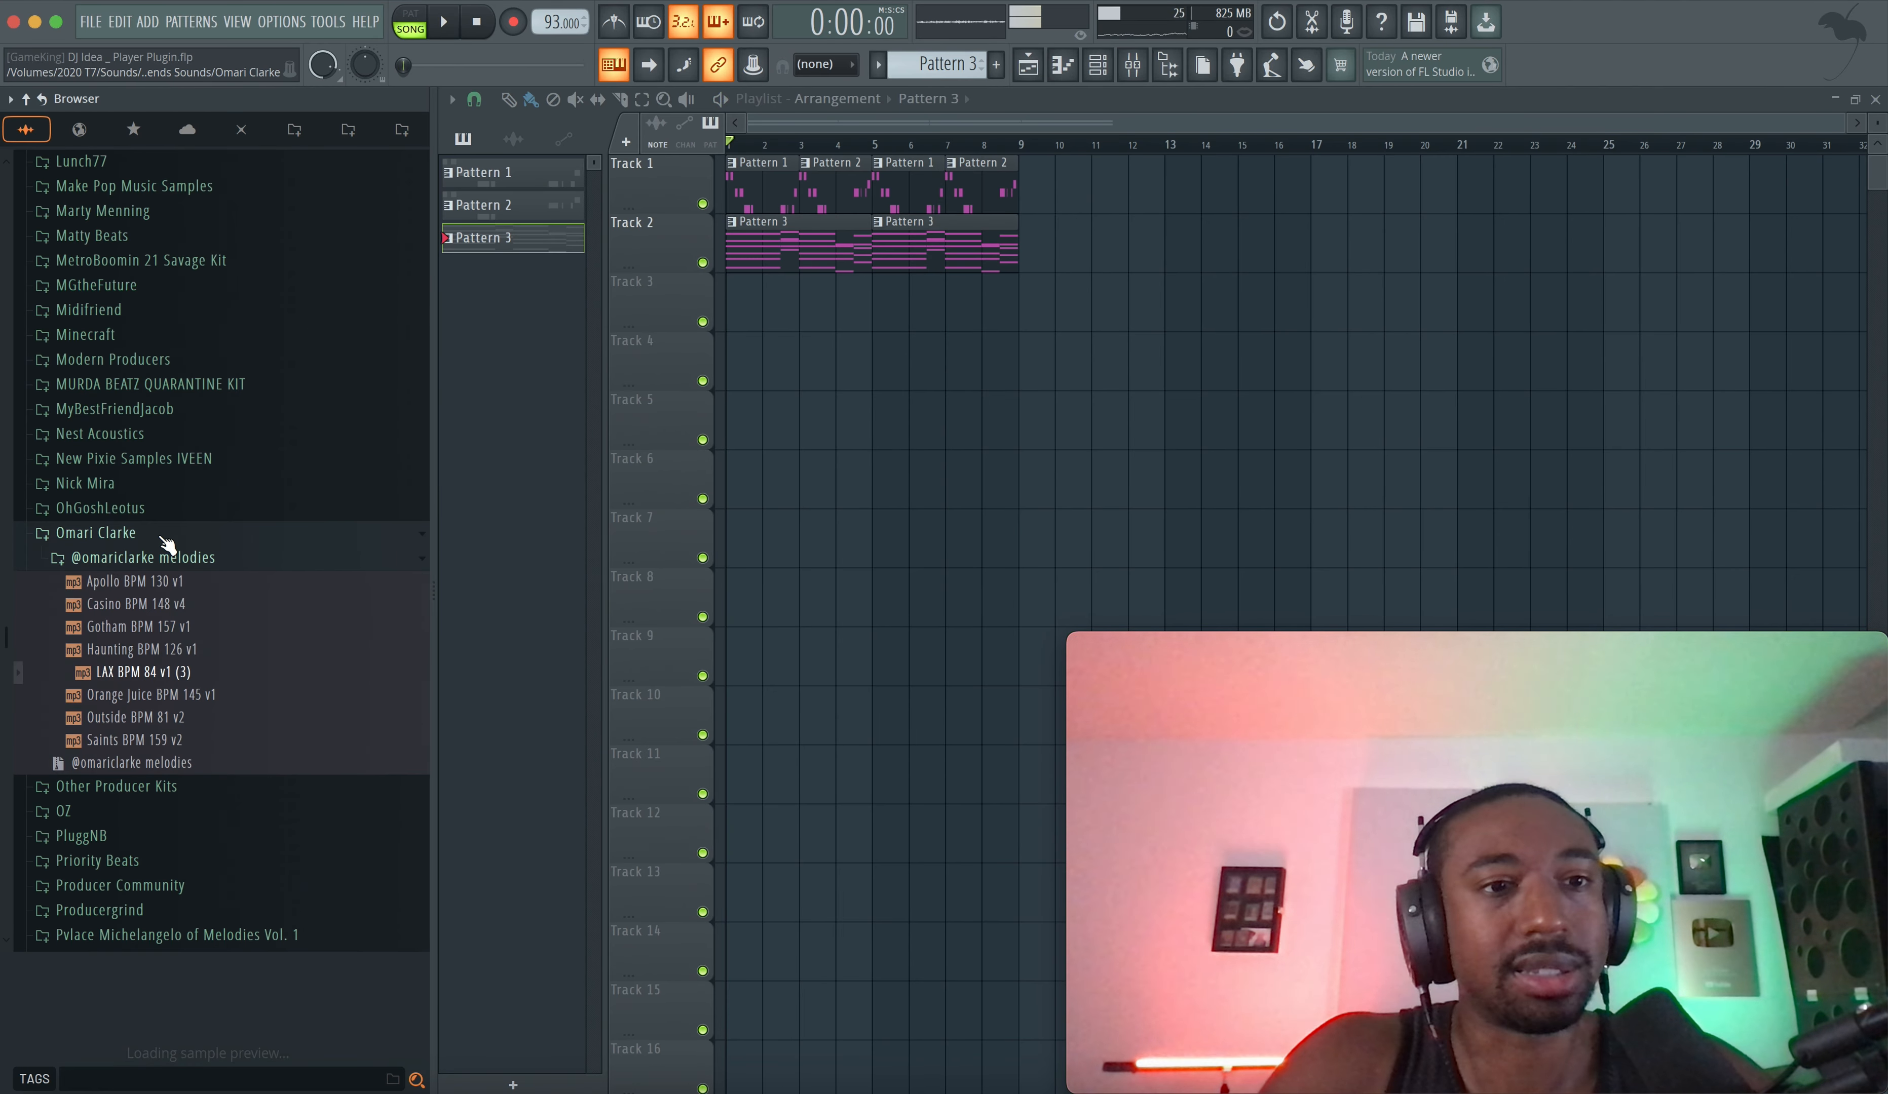
left_click(41, 103)
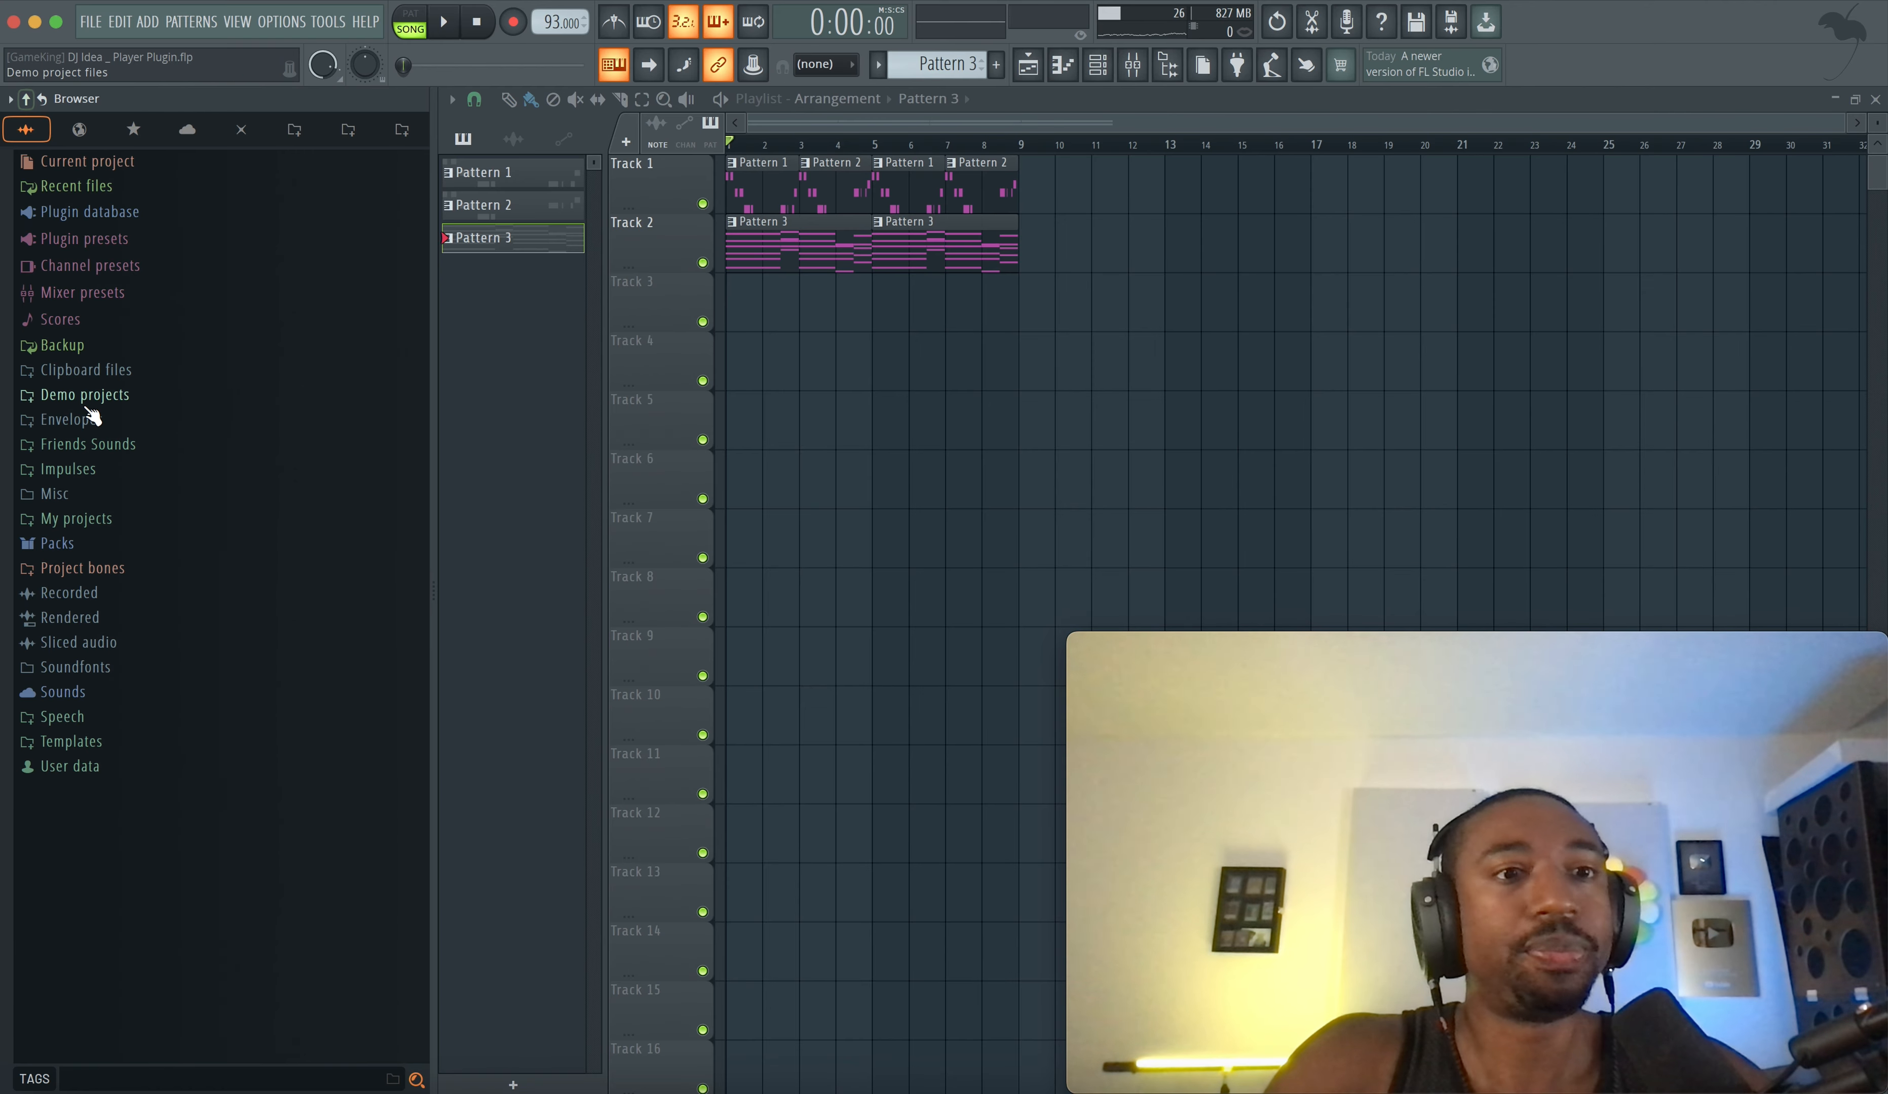
left_click(101, 452)
- Add a new empty pattern after Pattern 3
key("F6")
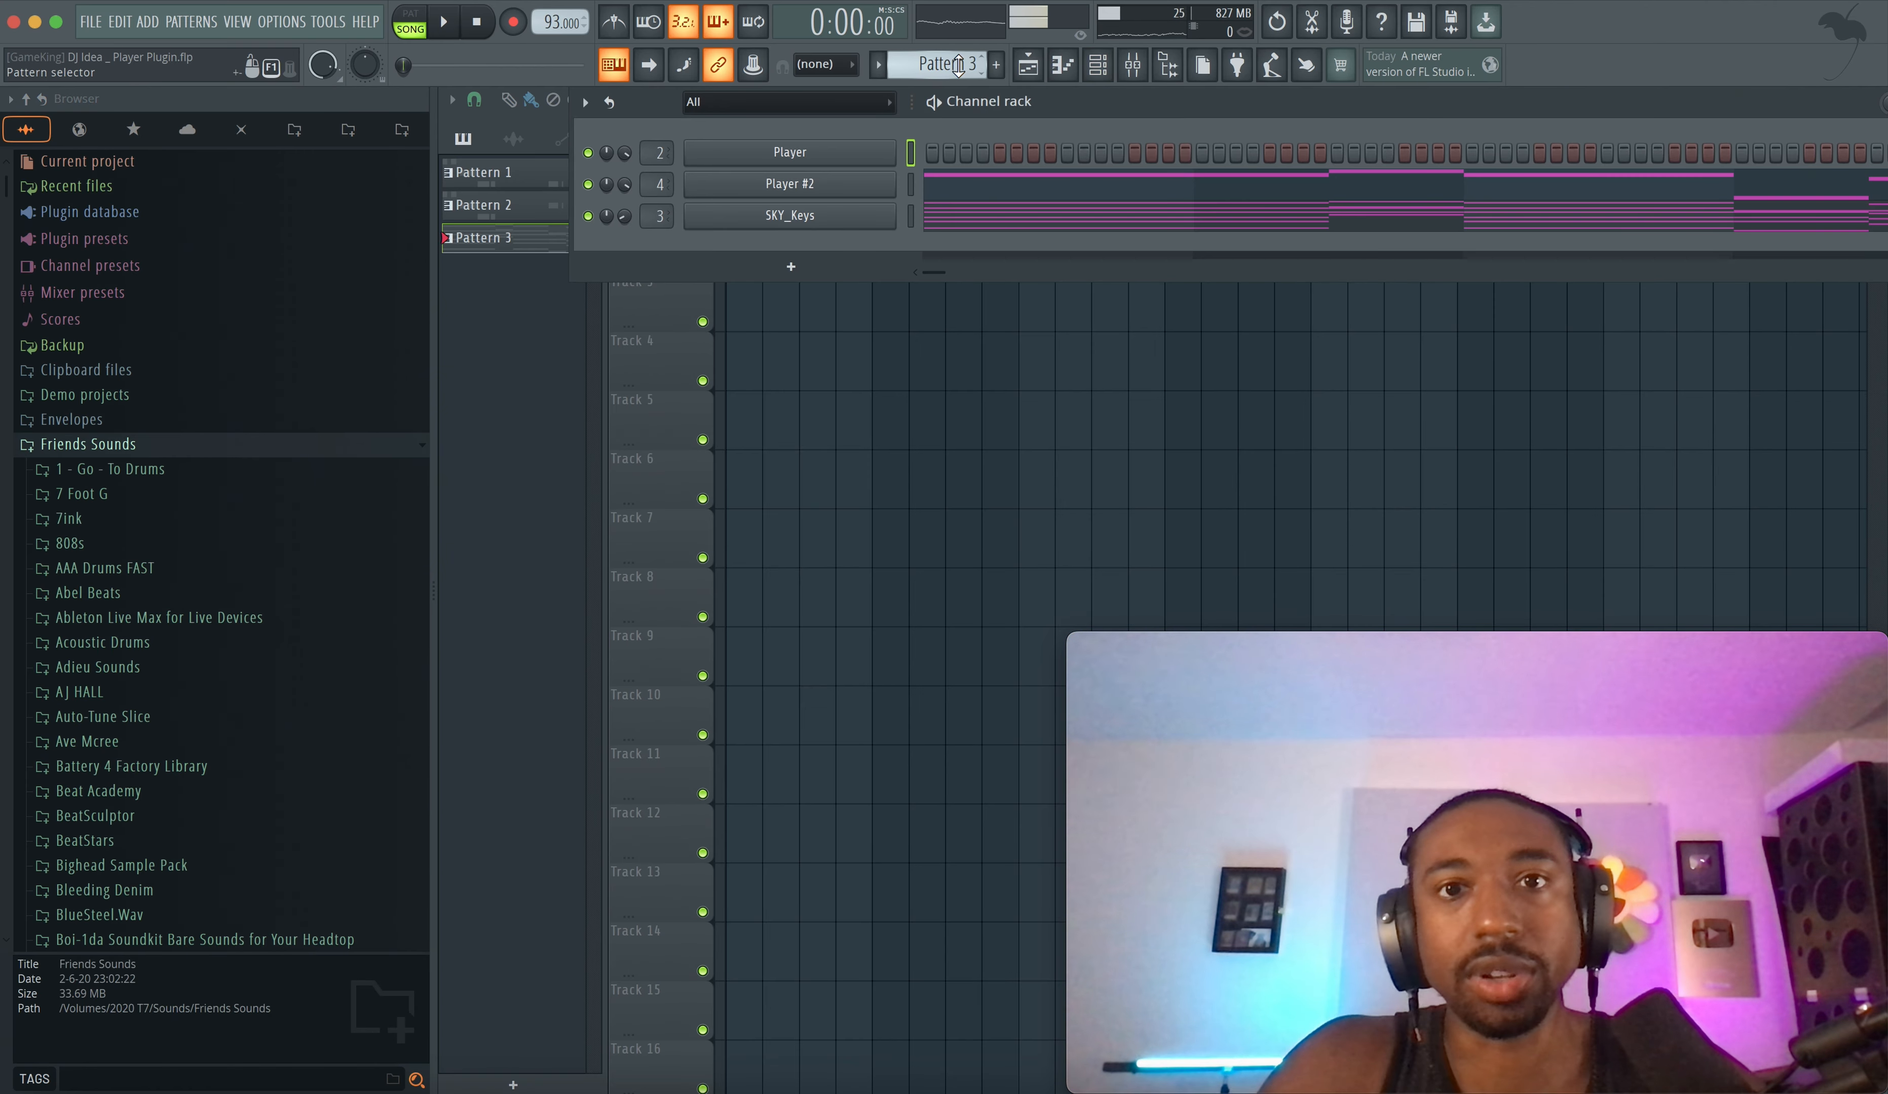
right_click(958, 66)
left_click(1059, 81)
right_click(793, 435)
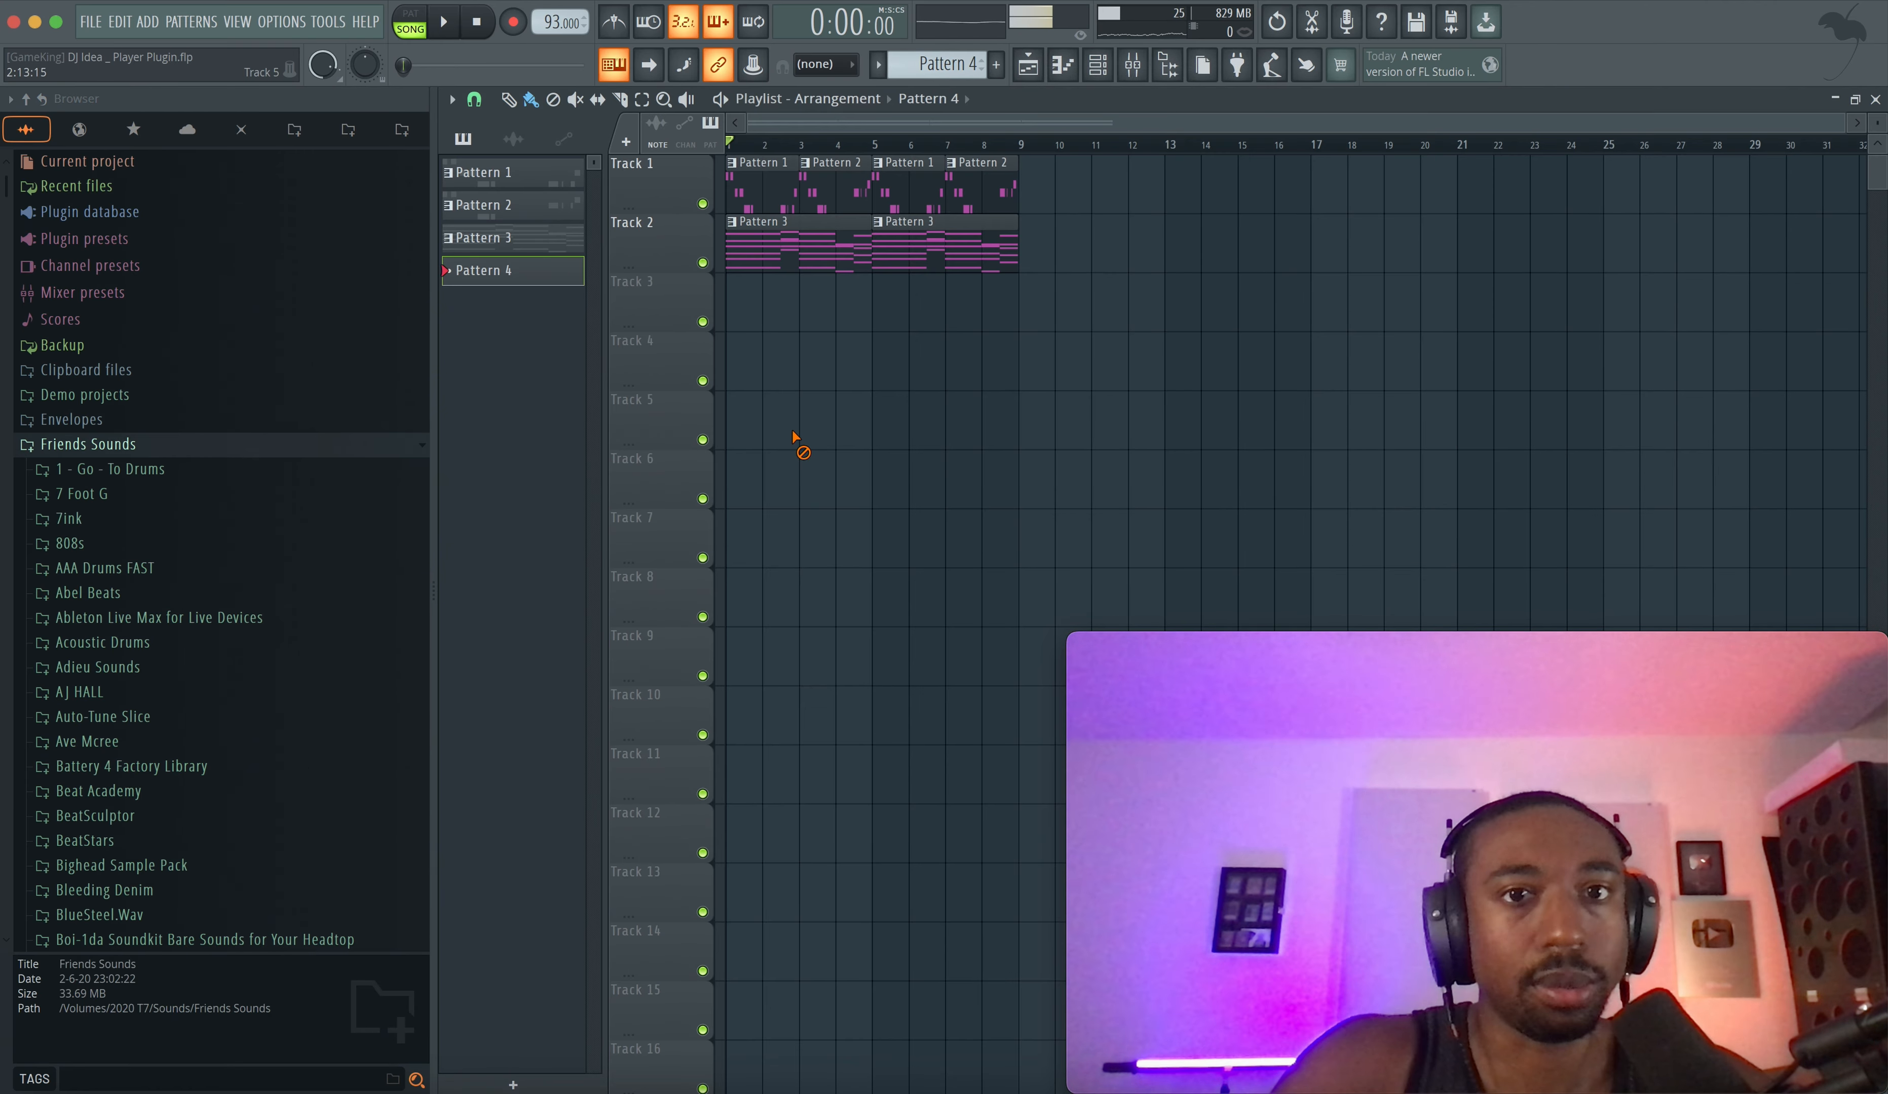
- Browse Friends Sounds to EA Ski, E-A-Ski - SP1200 SE Drums 2, 16-Bit 44k and expand the Oakland Kit folder
scroll(139, 472, "down", 5)
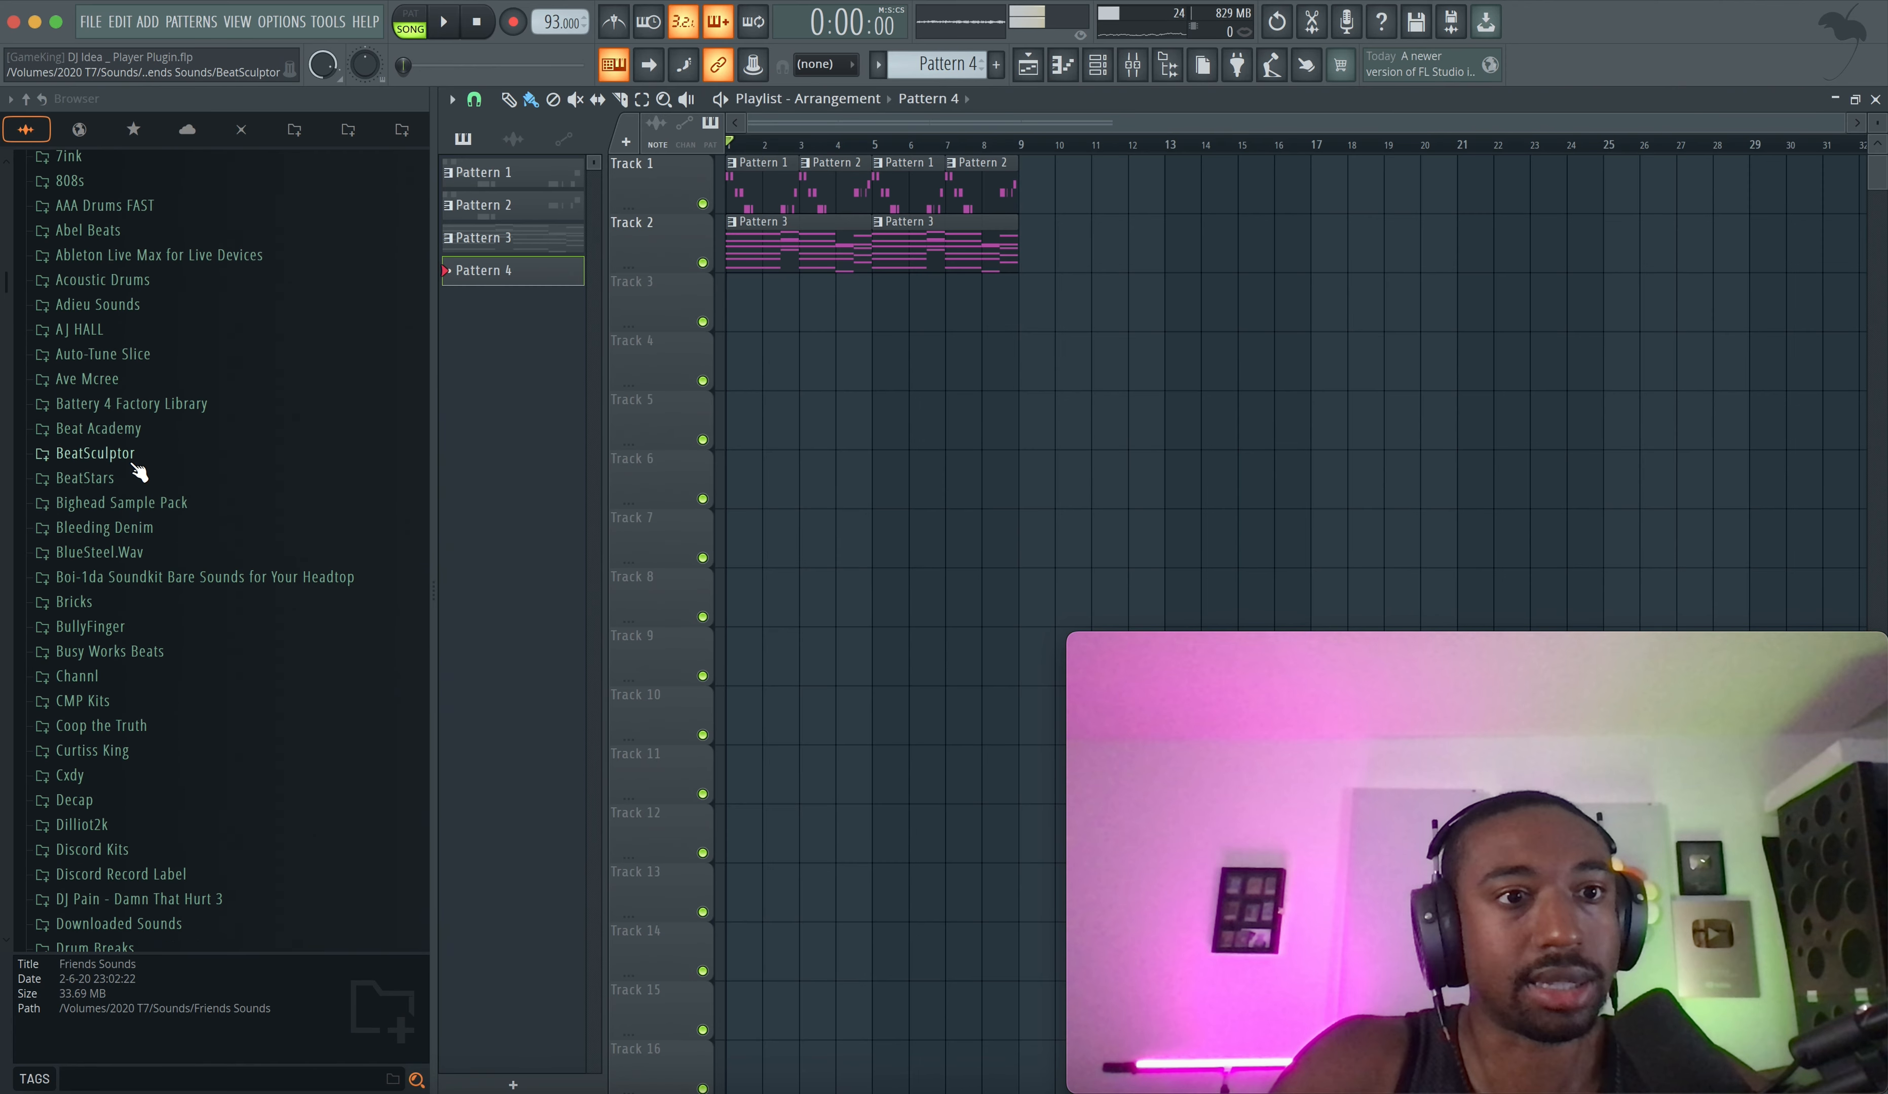
key("space")
scroll(139, 421, "down", 4)
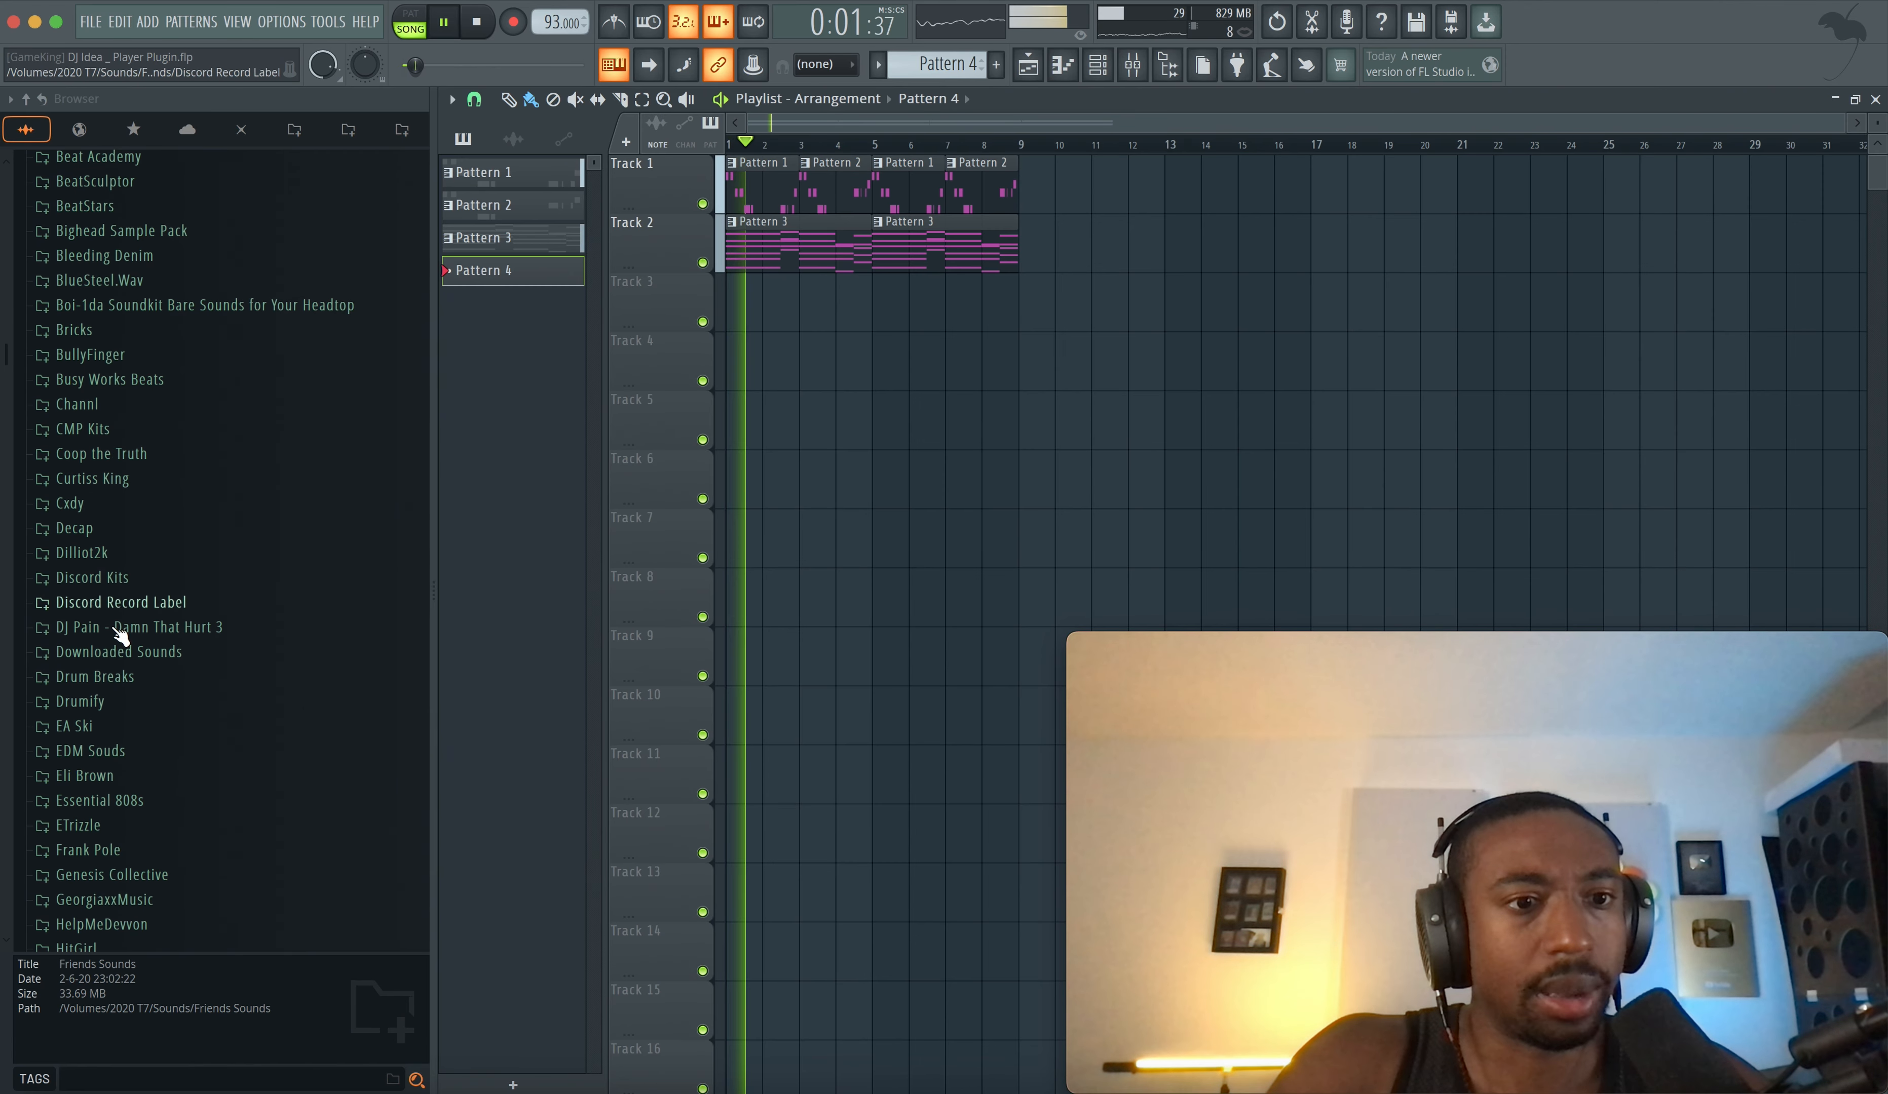
left_click(90, 728)
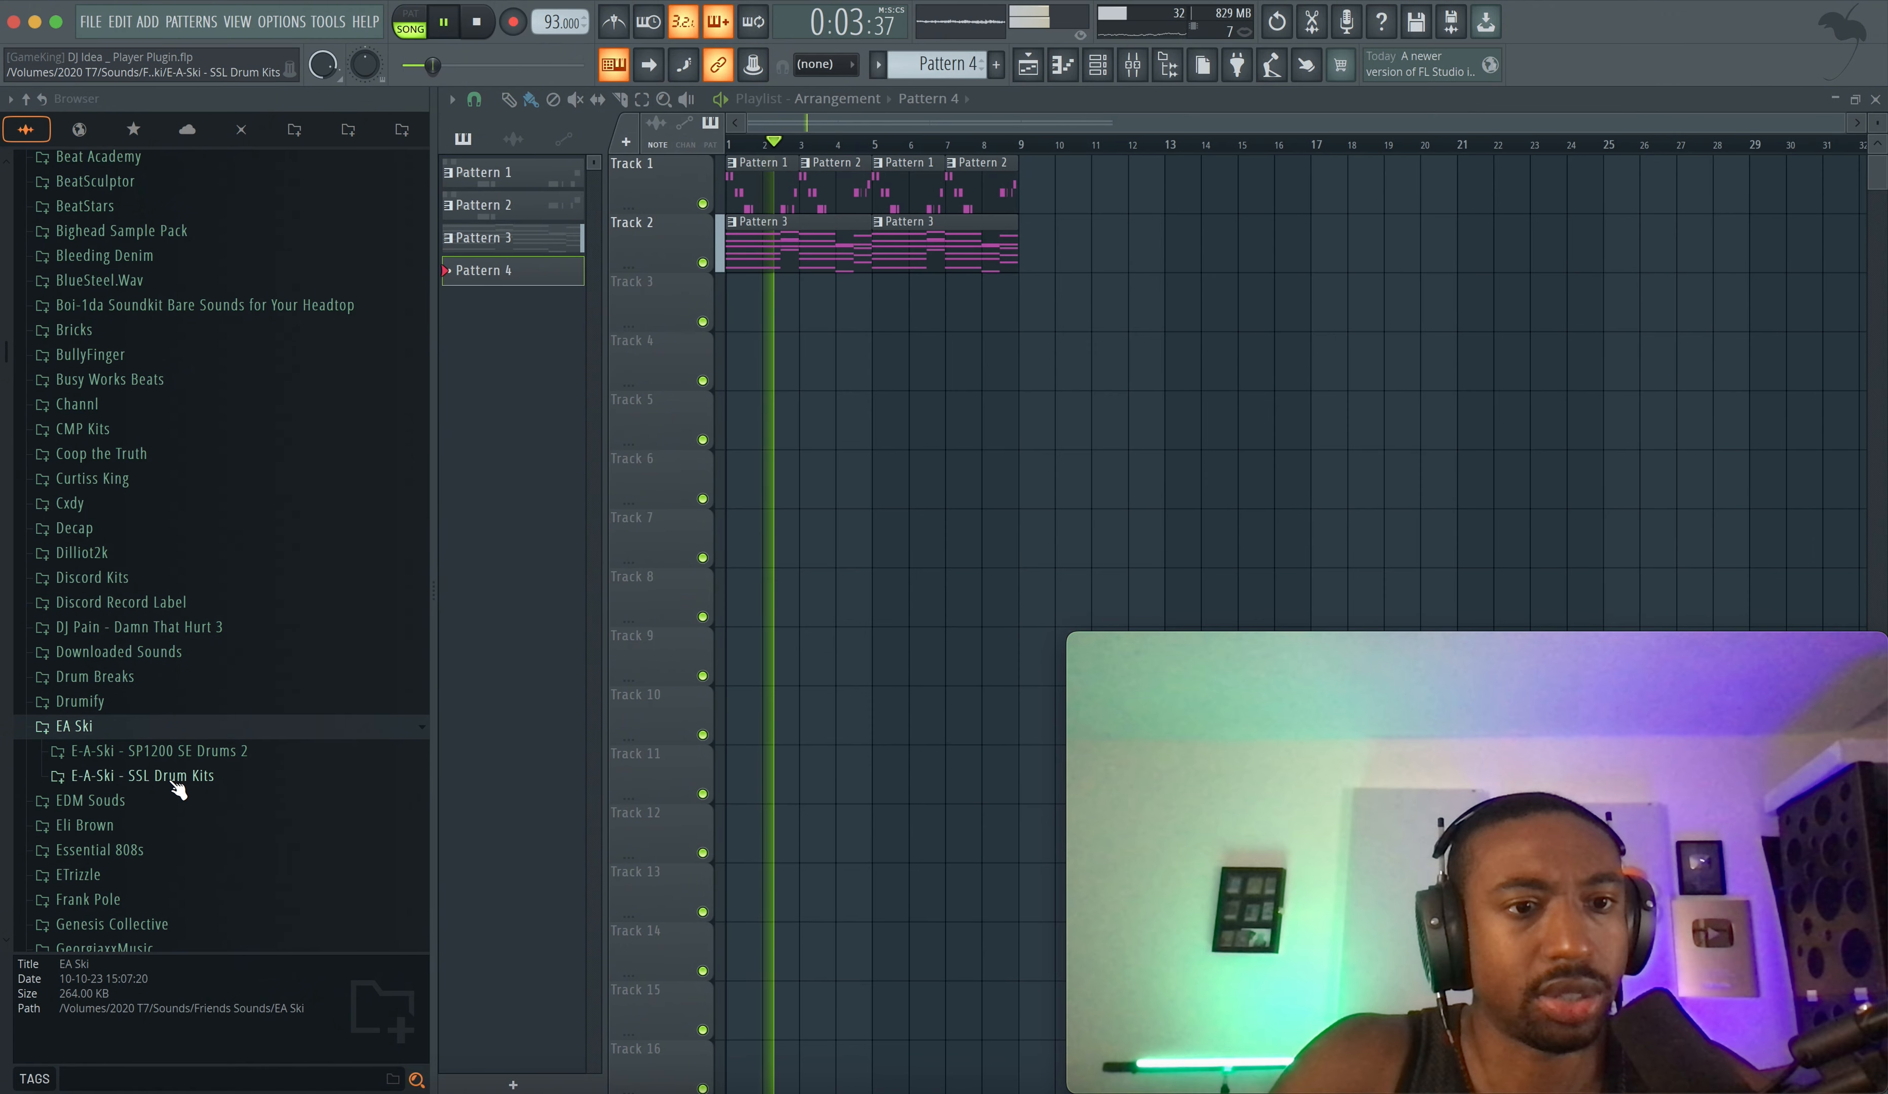
left_click(175, 754)
scroll(173, 763, "down", 5)
left_click(151, 415)
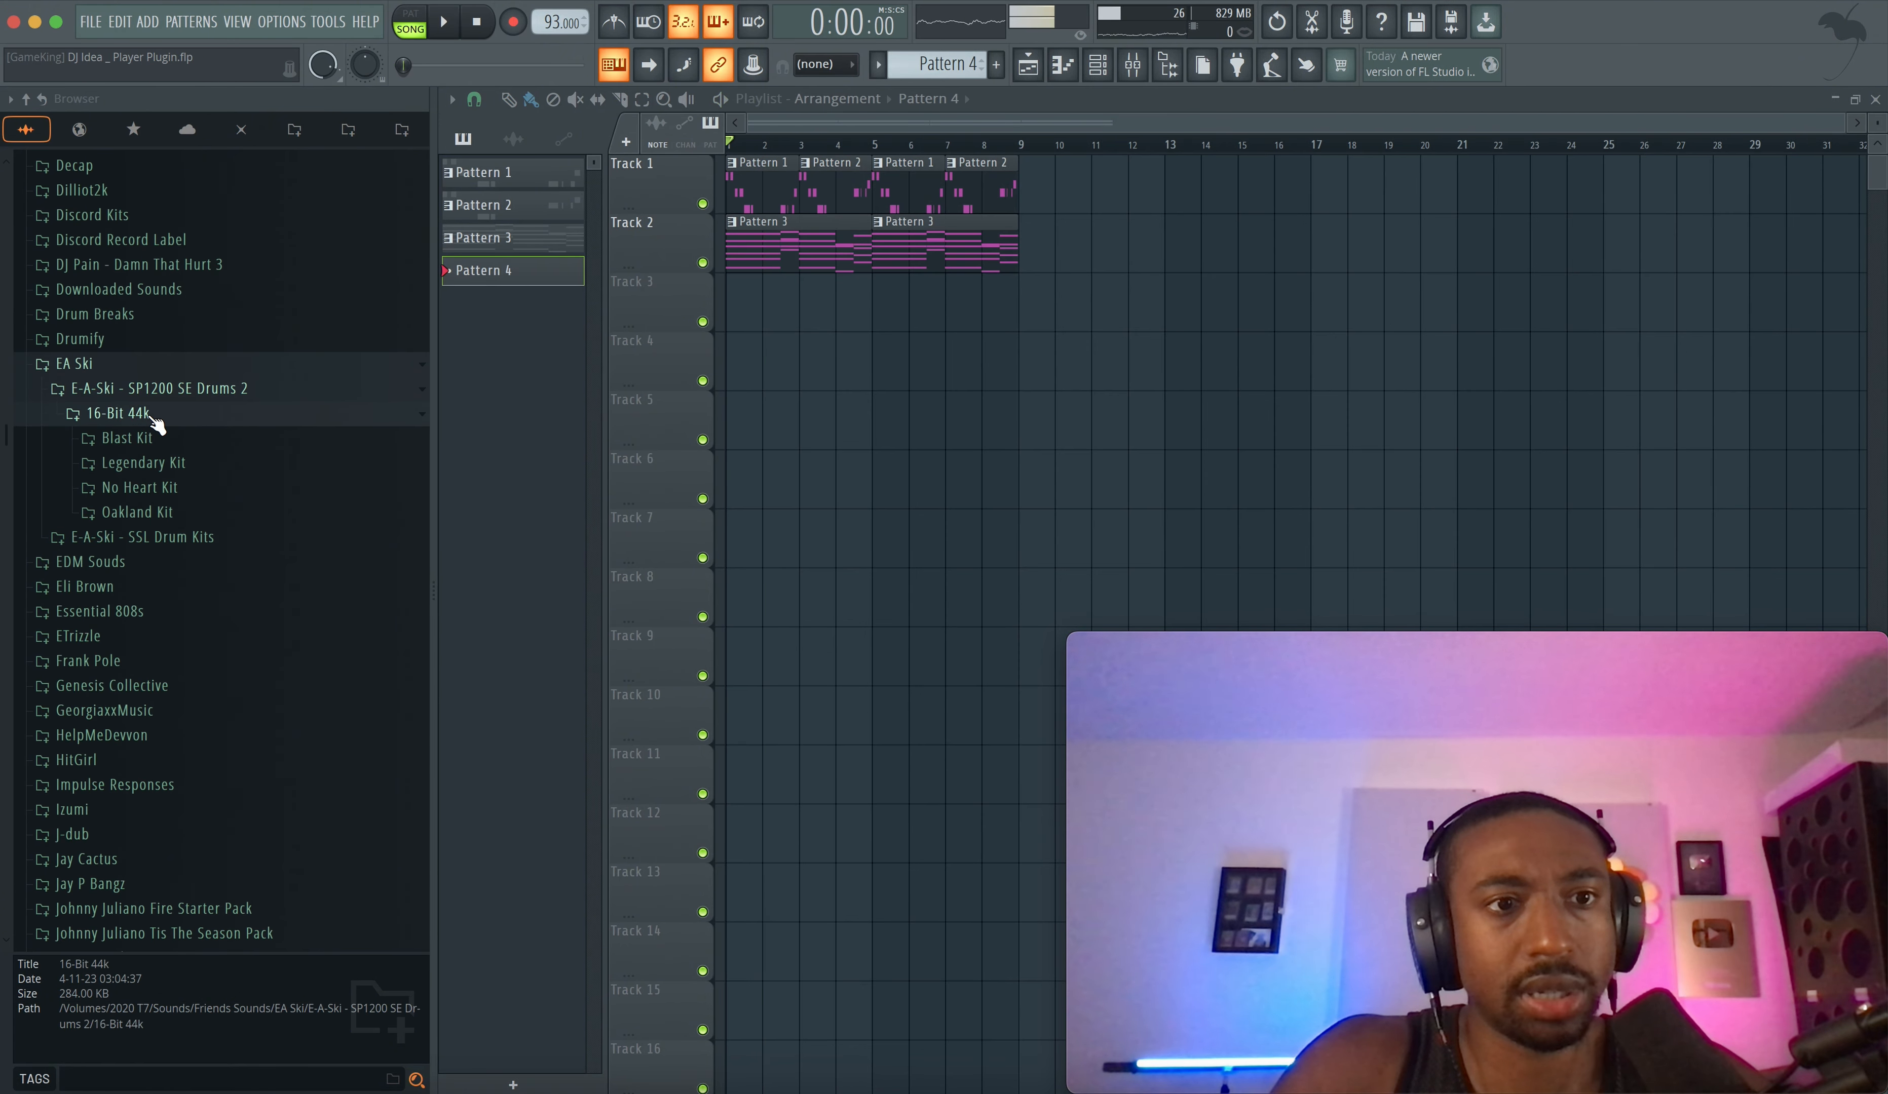
key("space")
key("space")
left_click(170, 514)
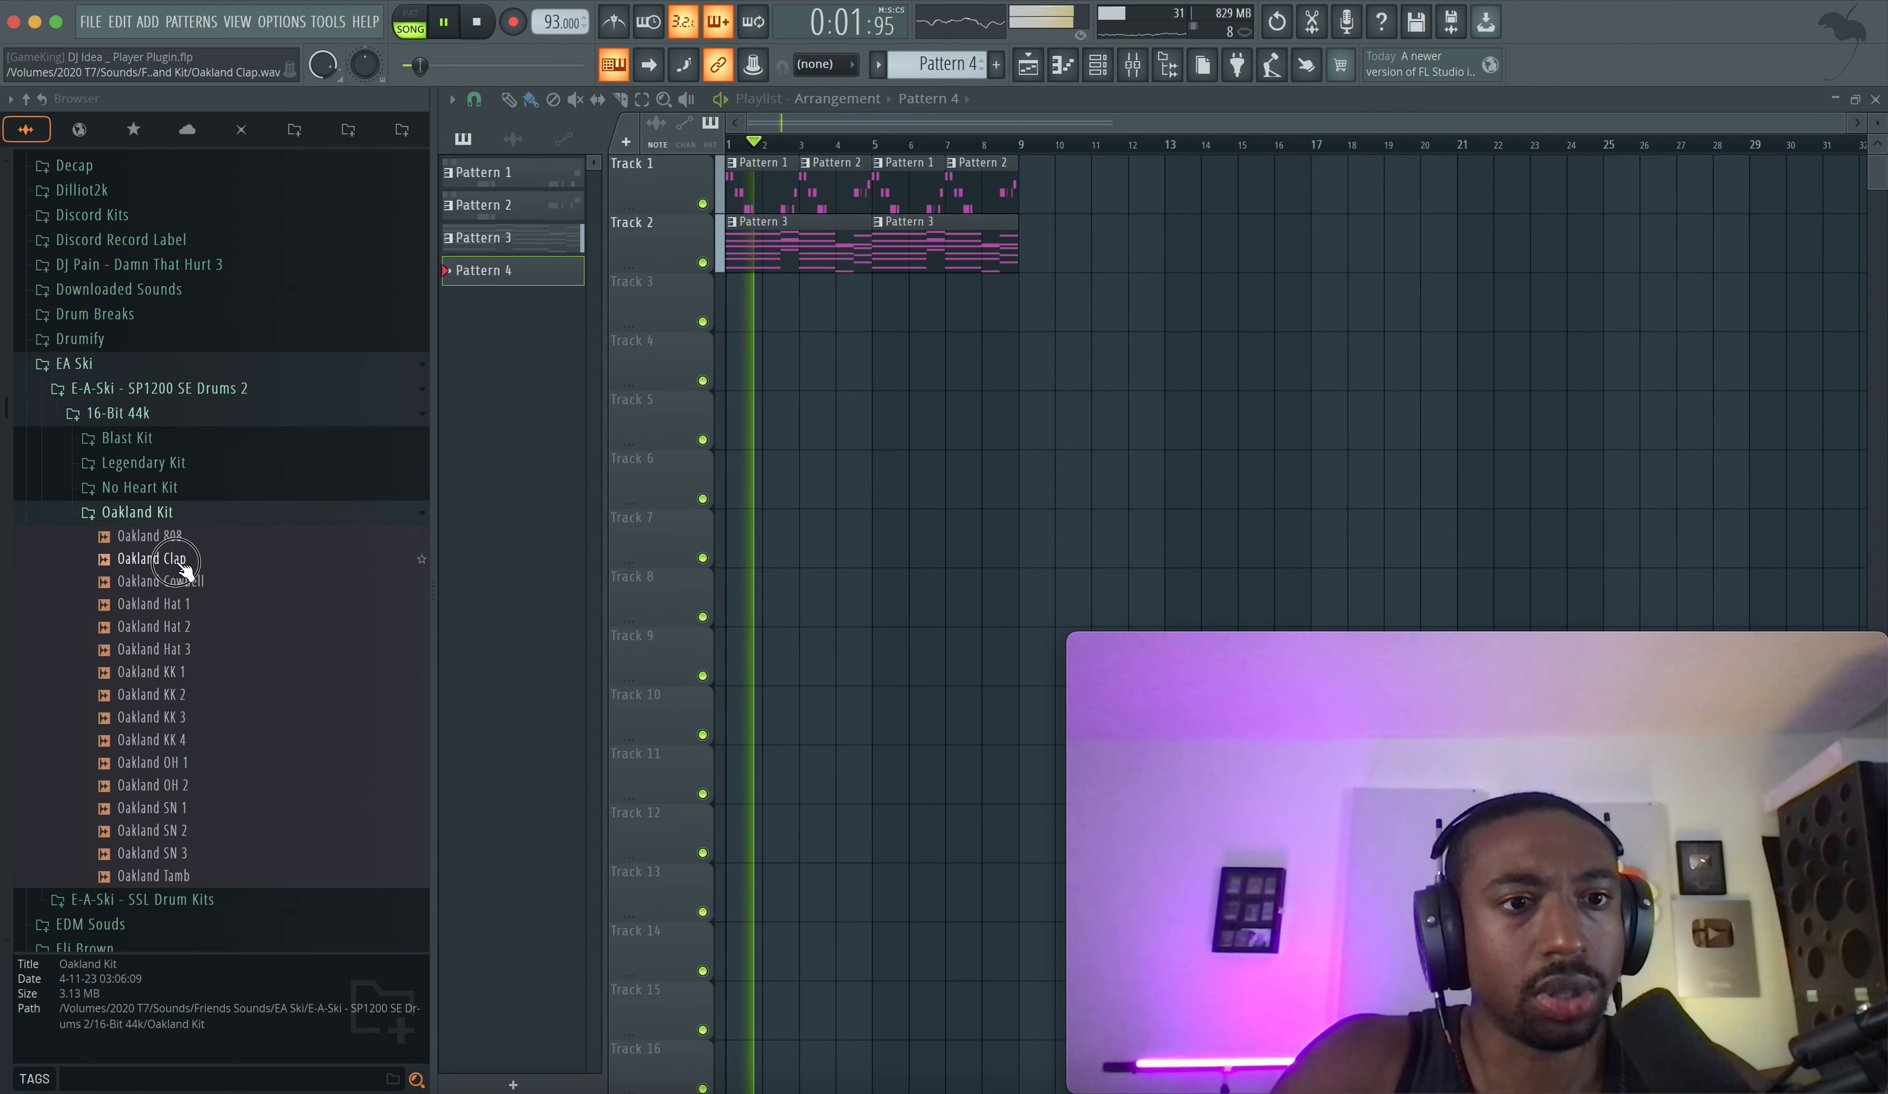
- Load the Oakland Clap and Oakland OH 2 samples into new channels and preview Oakland SN 2
right_click(182, 565)
left_click(202, 596)
scroll(192, 767, "down", 1)
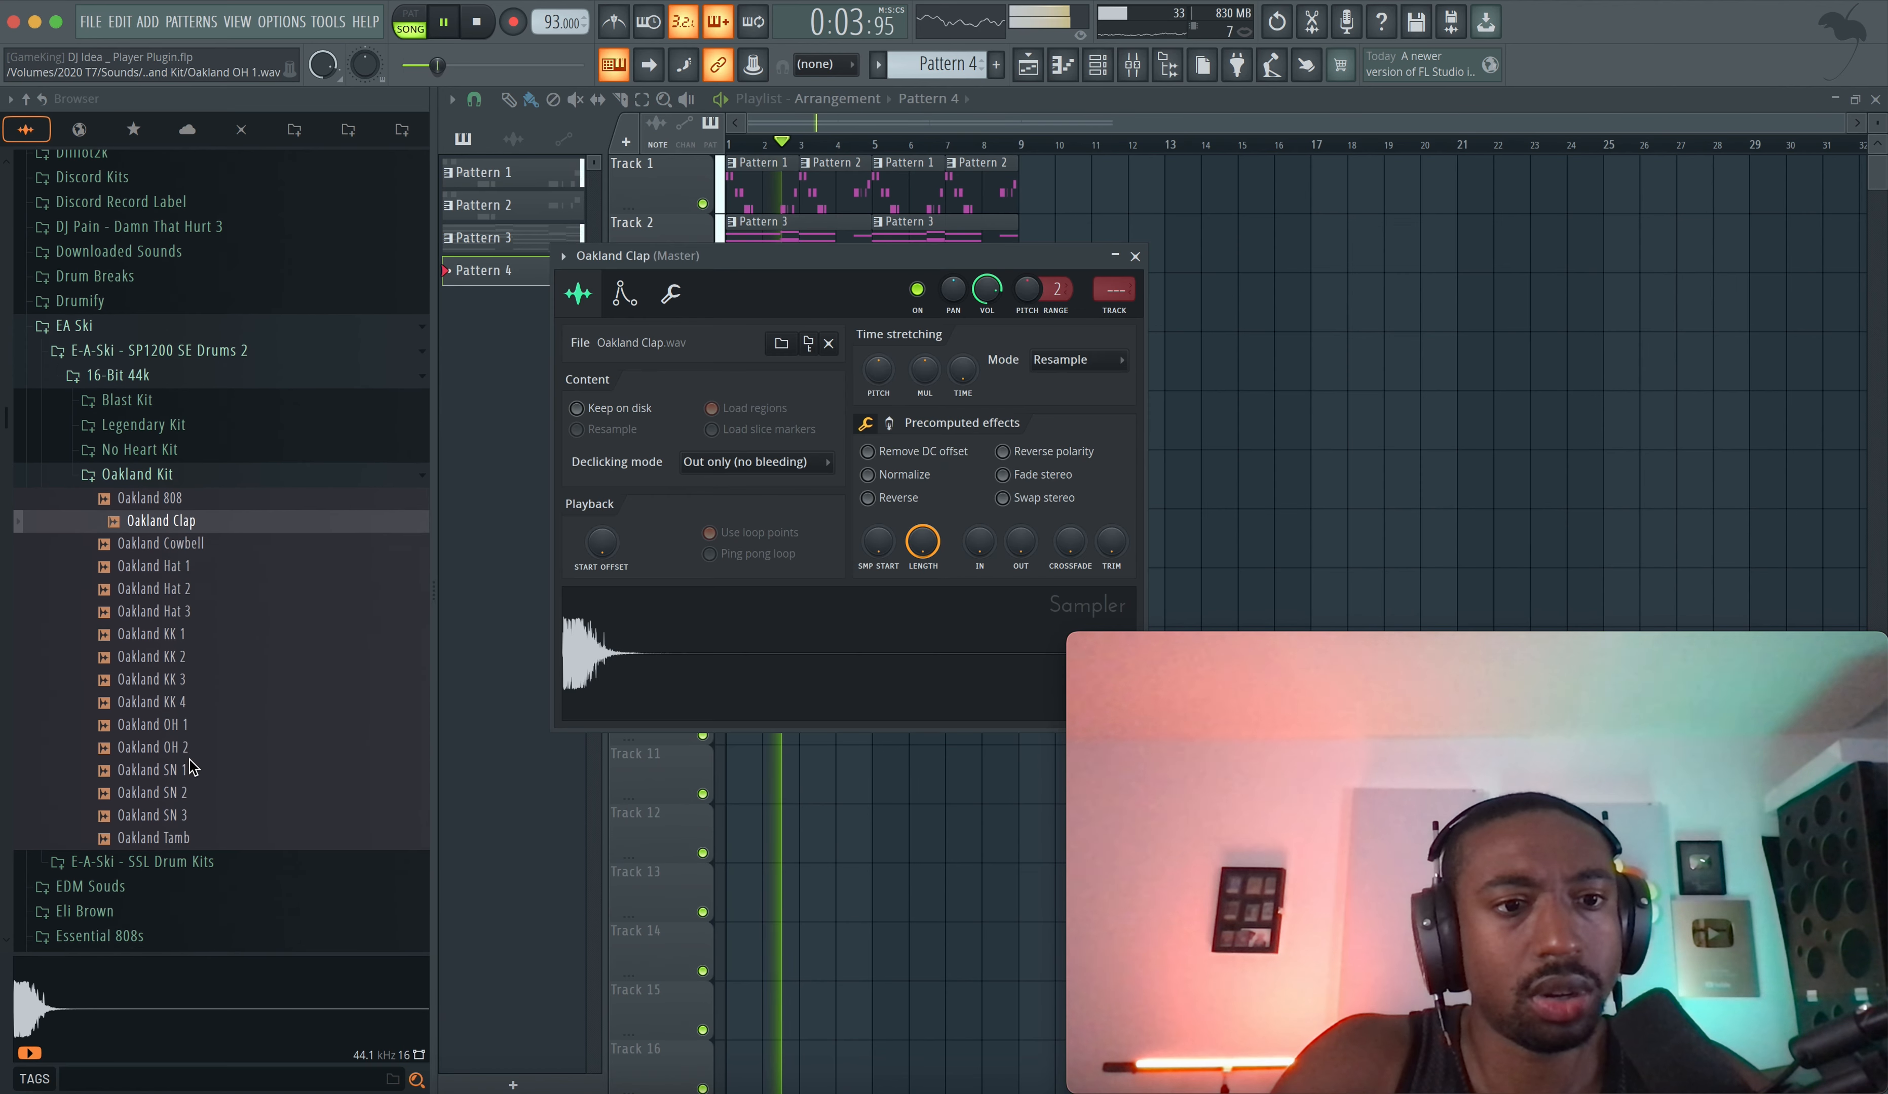
scroll(190, 767, "down", 1)
left_click(188, 744)
right_click(185, 742)
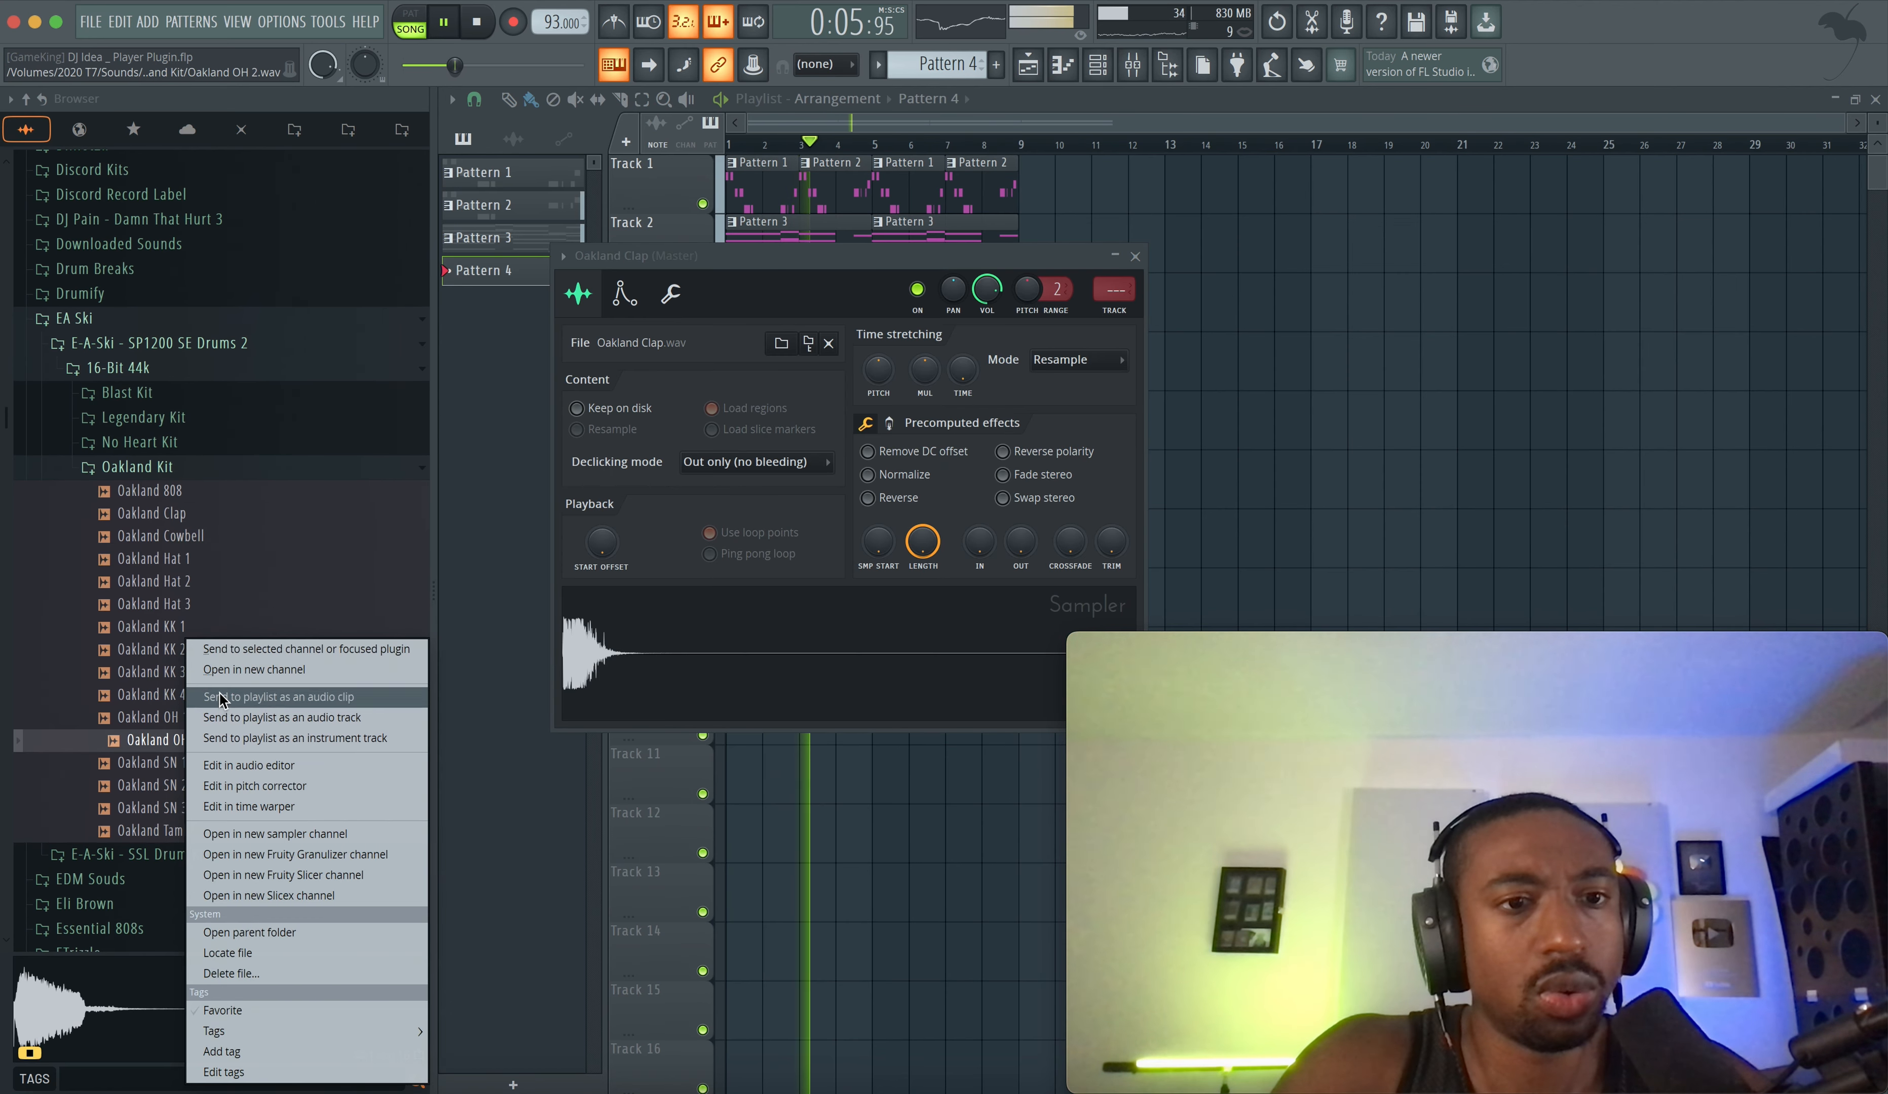
left_click(218, 770)
left_click(181, 787)
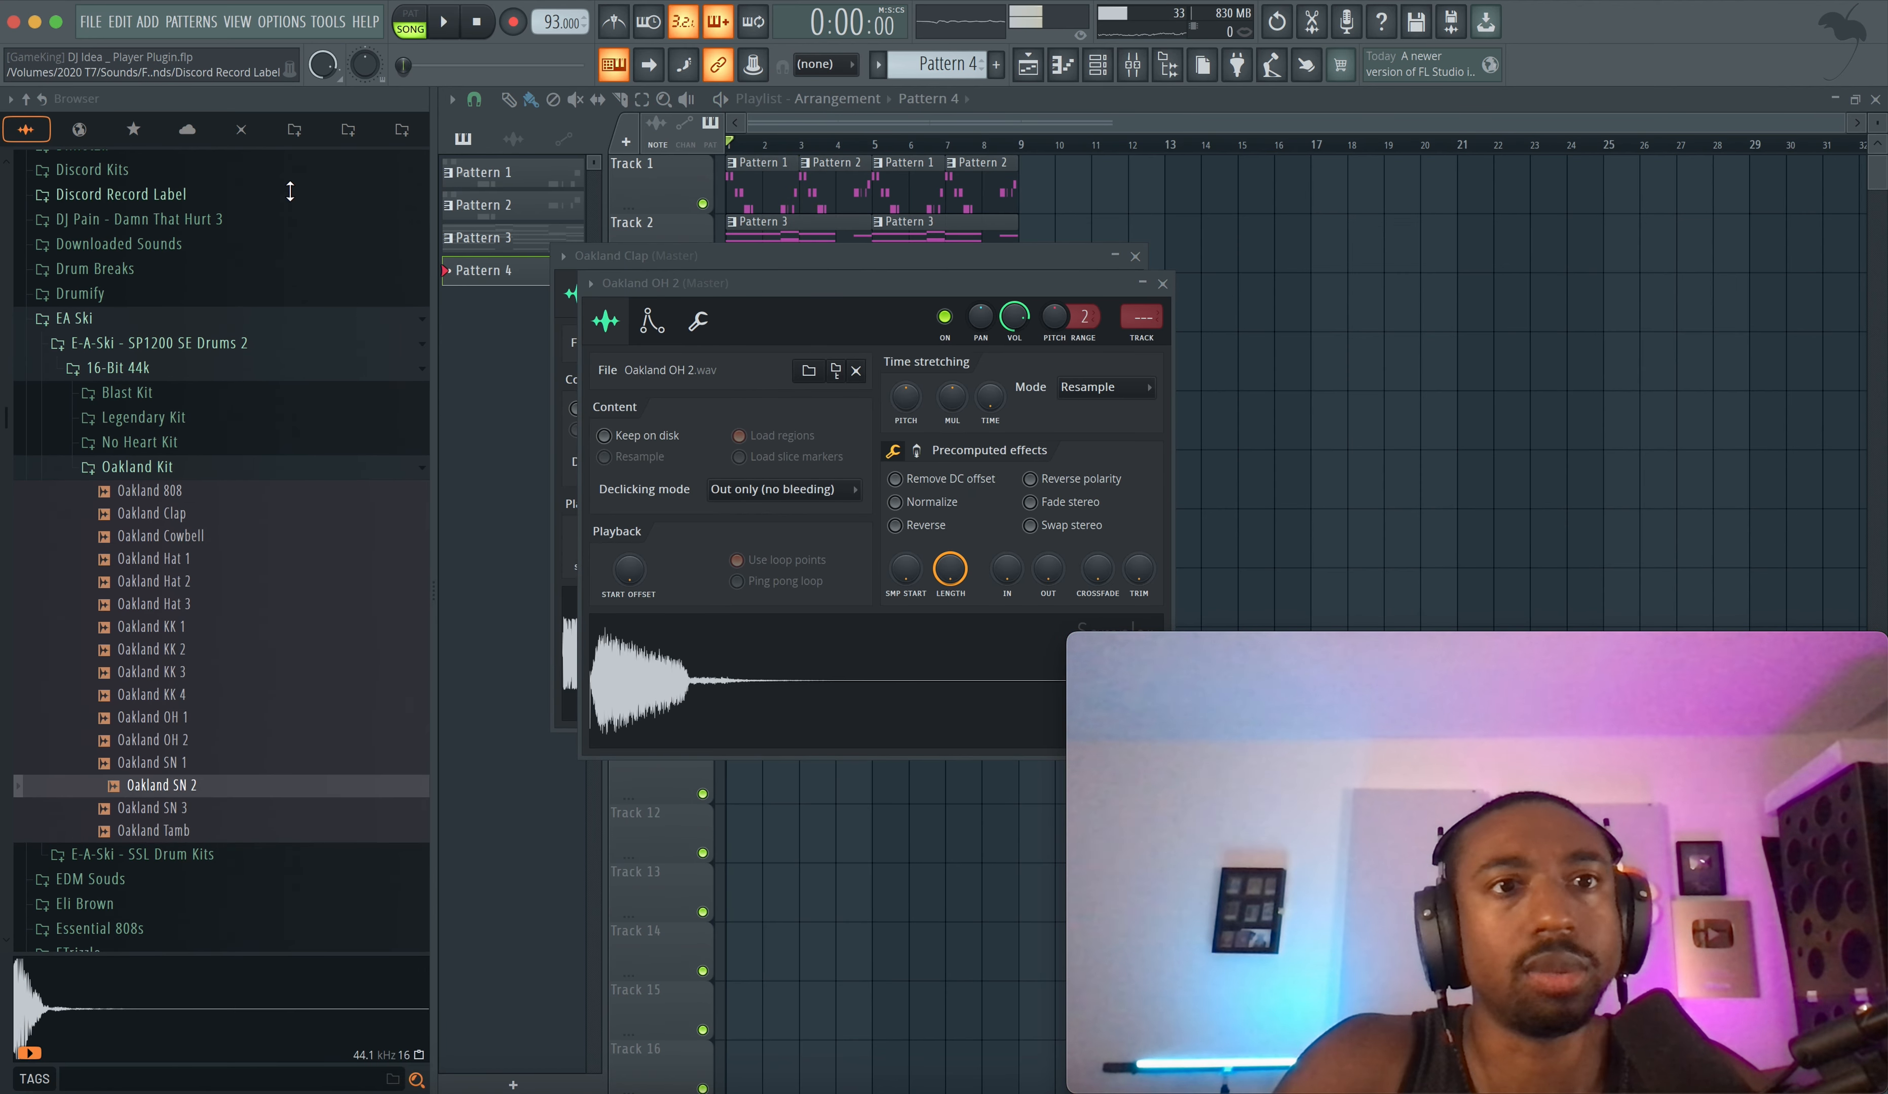
- Check the buffer length in the audio settings and close them
left_click(281, 21)
left_click(308, 90)
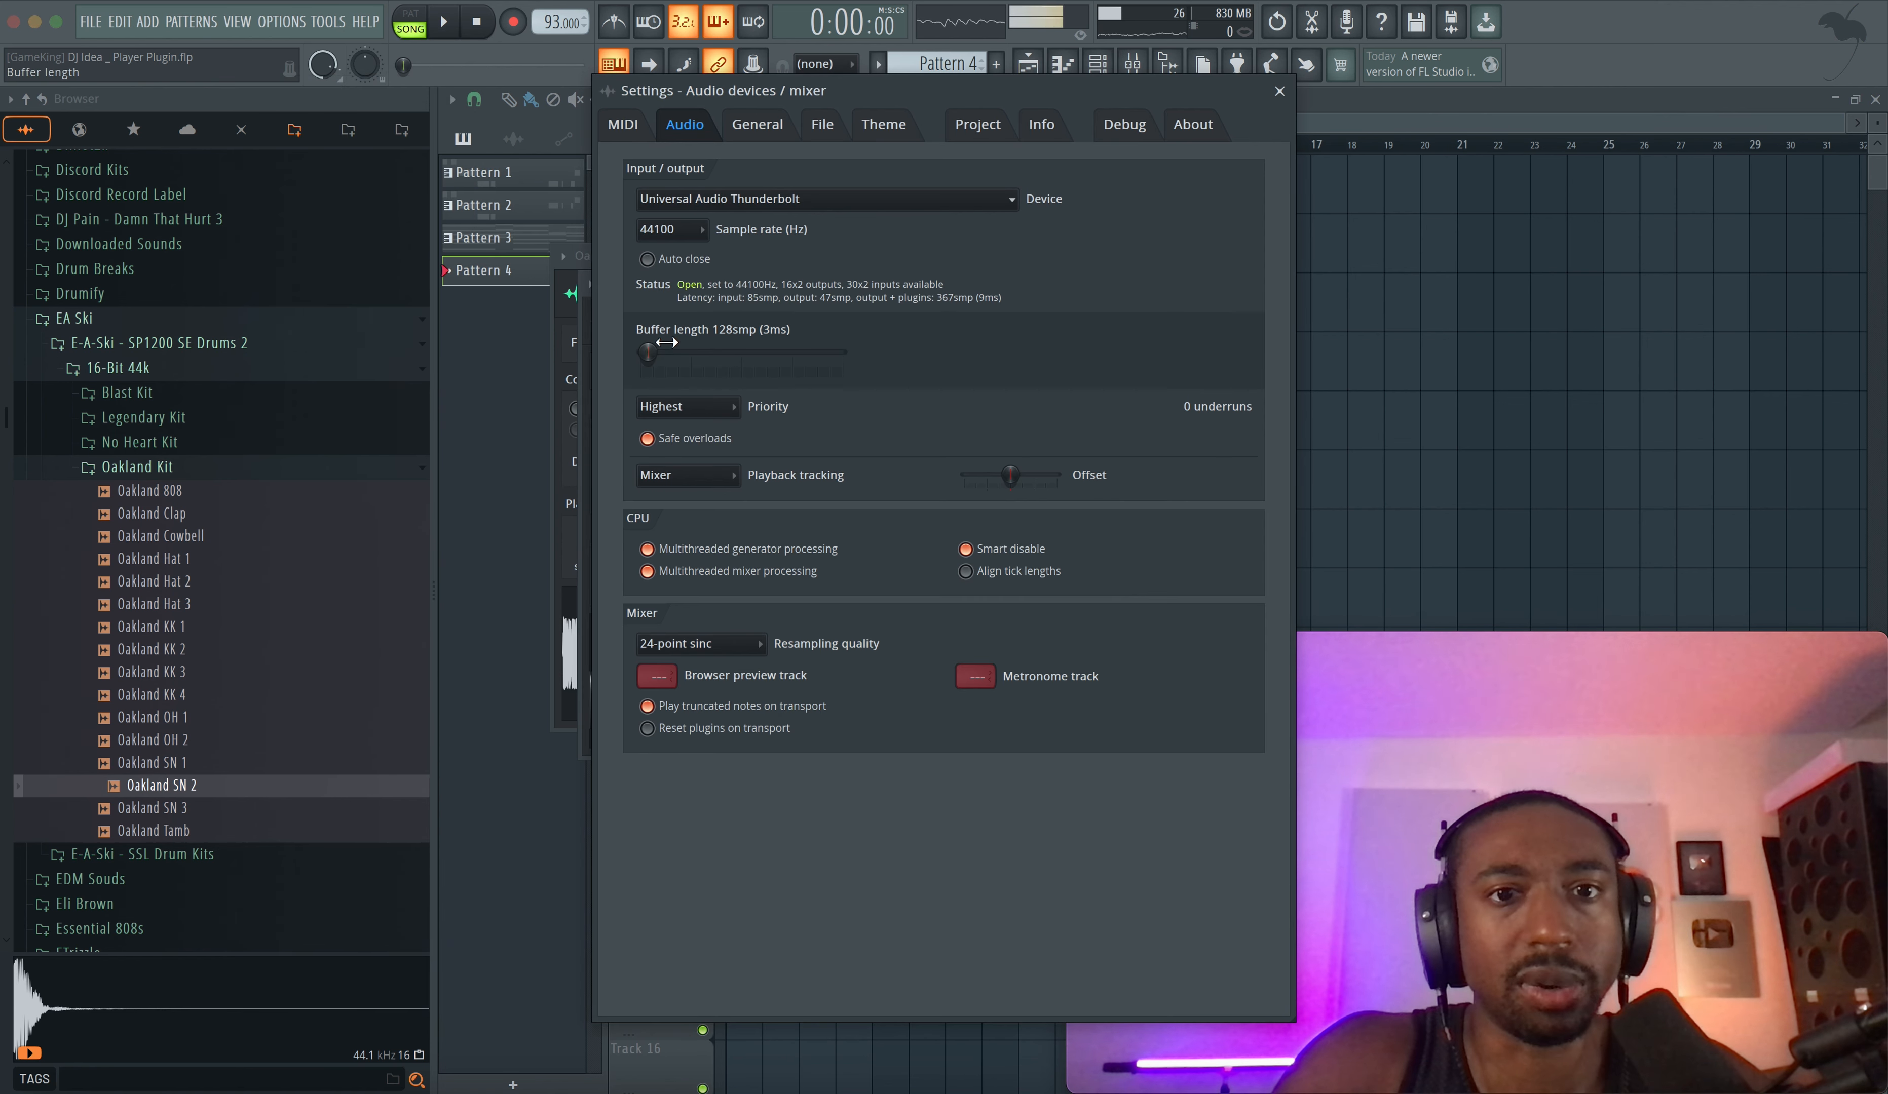
left_click(1280, 91)
- Audition the Oakland kick and open hat samples during playback, and load Oakland SN 2 into a new channel
key("space")
left_click(150, 671)
left_click(188, 695)
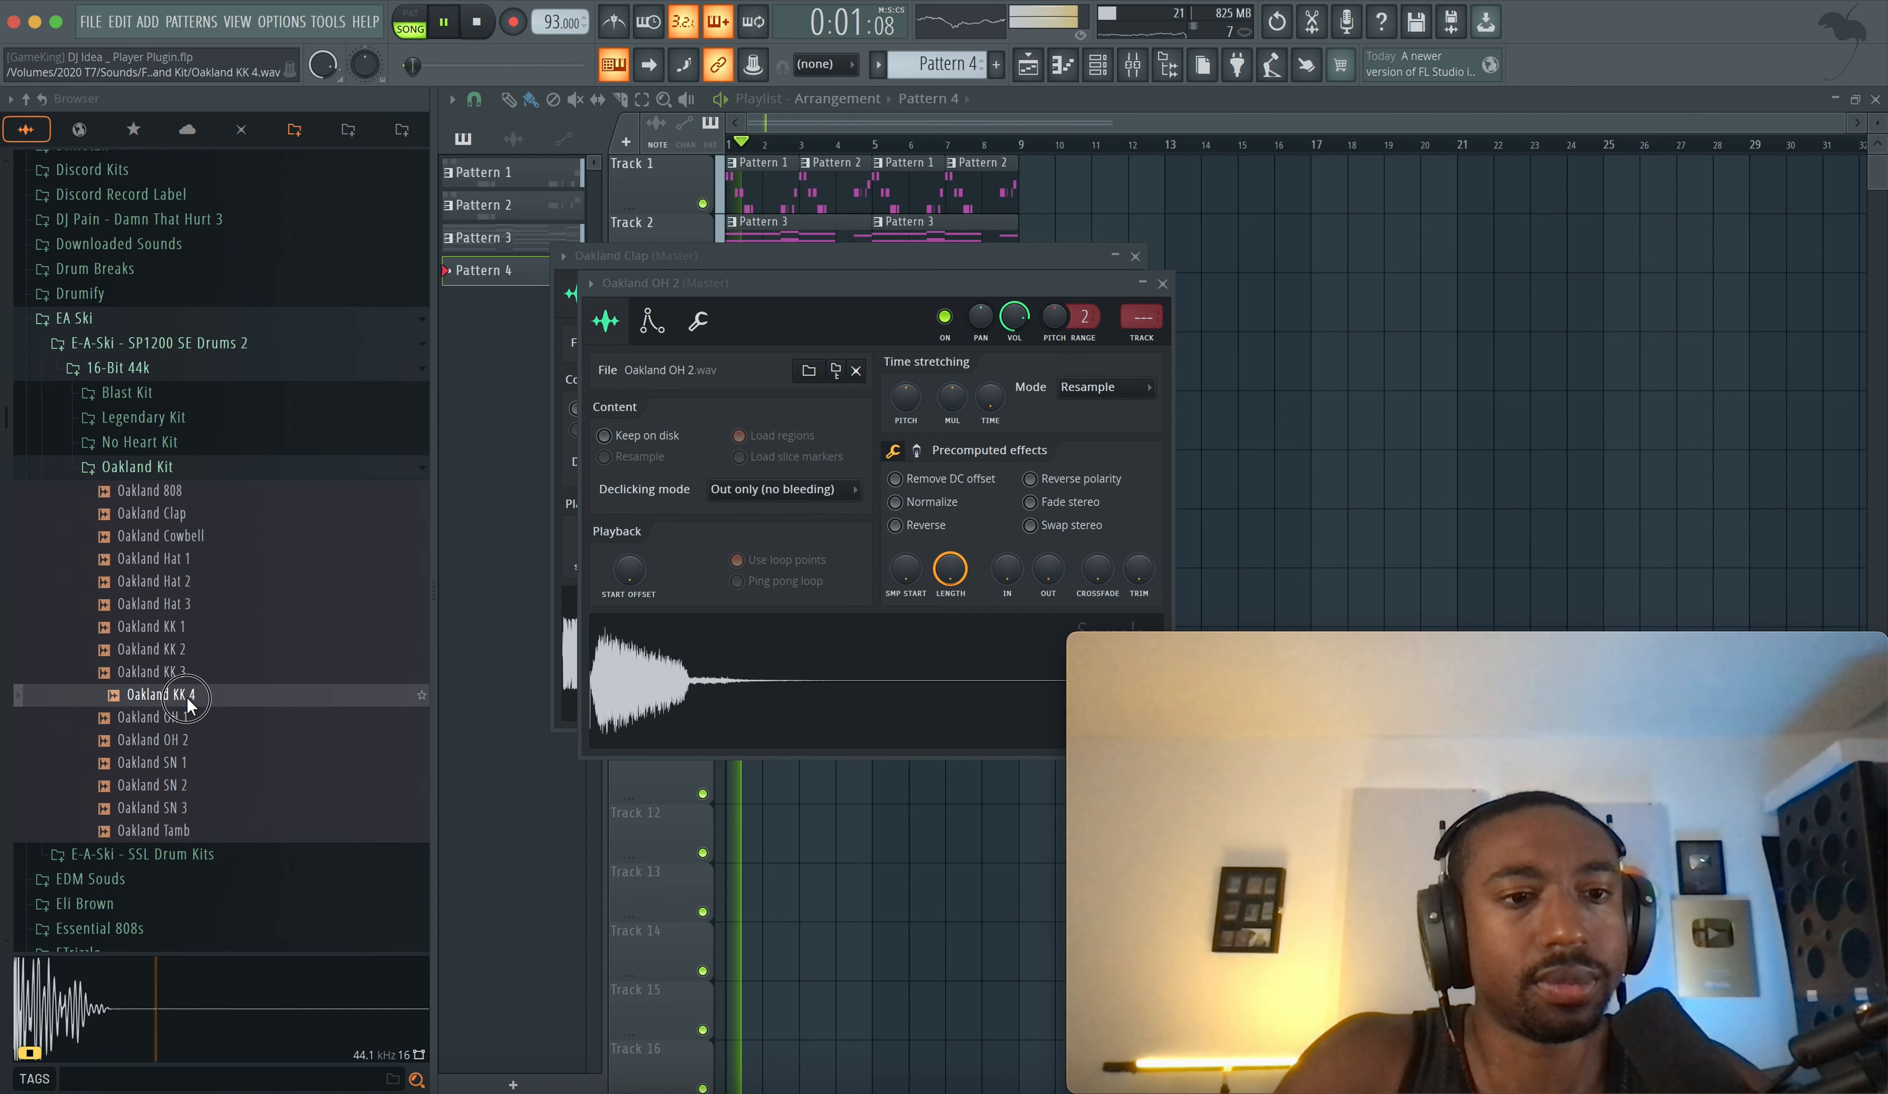
left_click(185, 718)
left_click(185, 740)
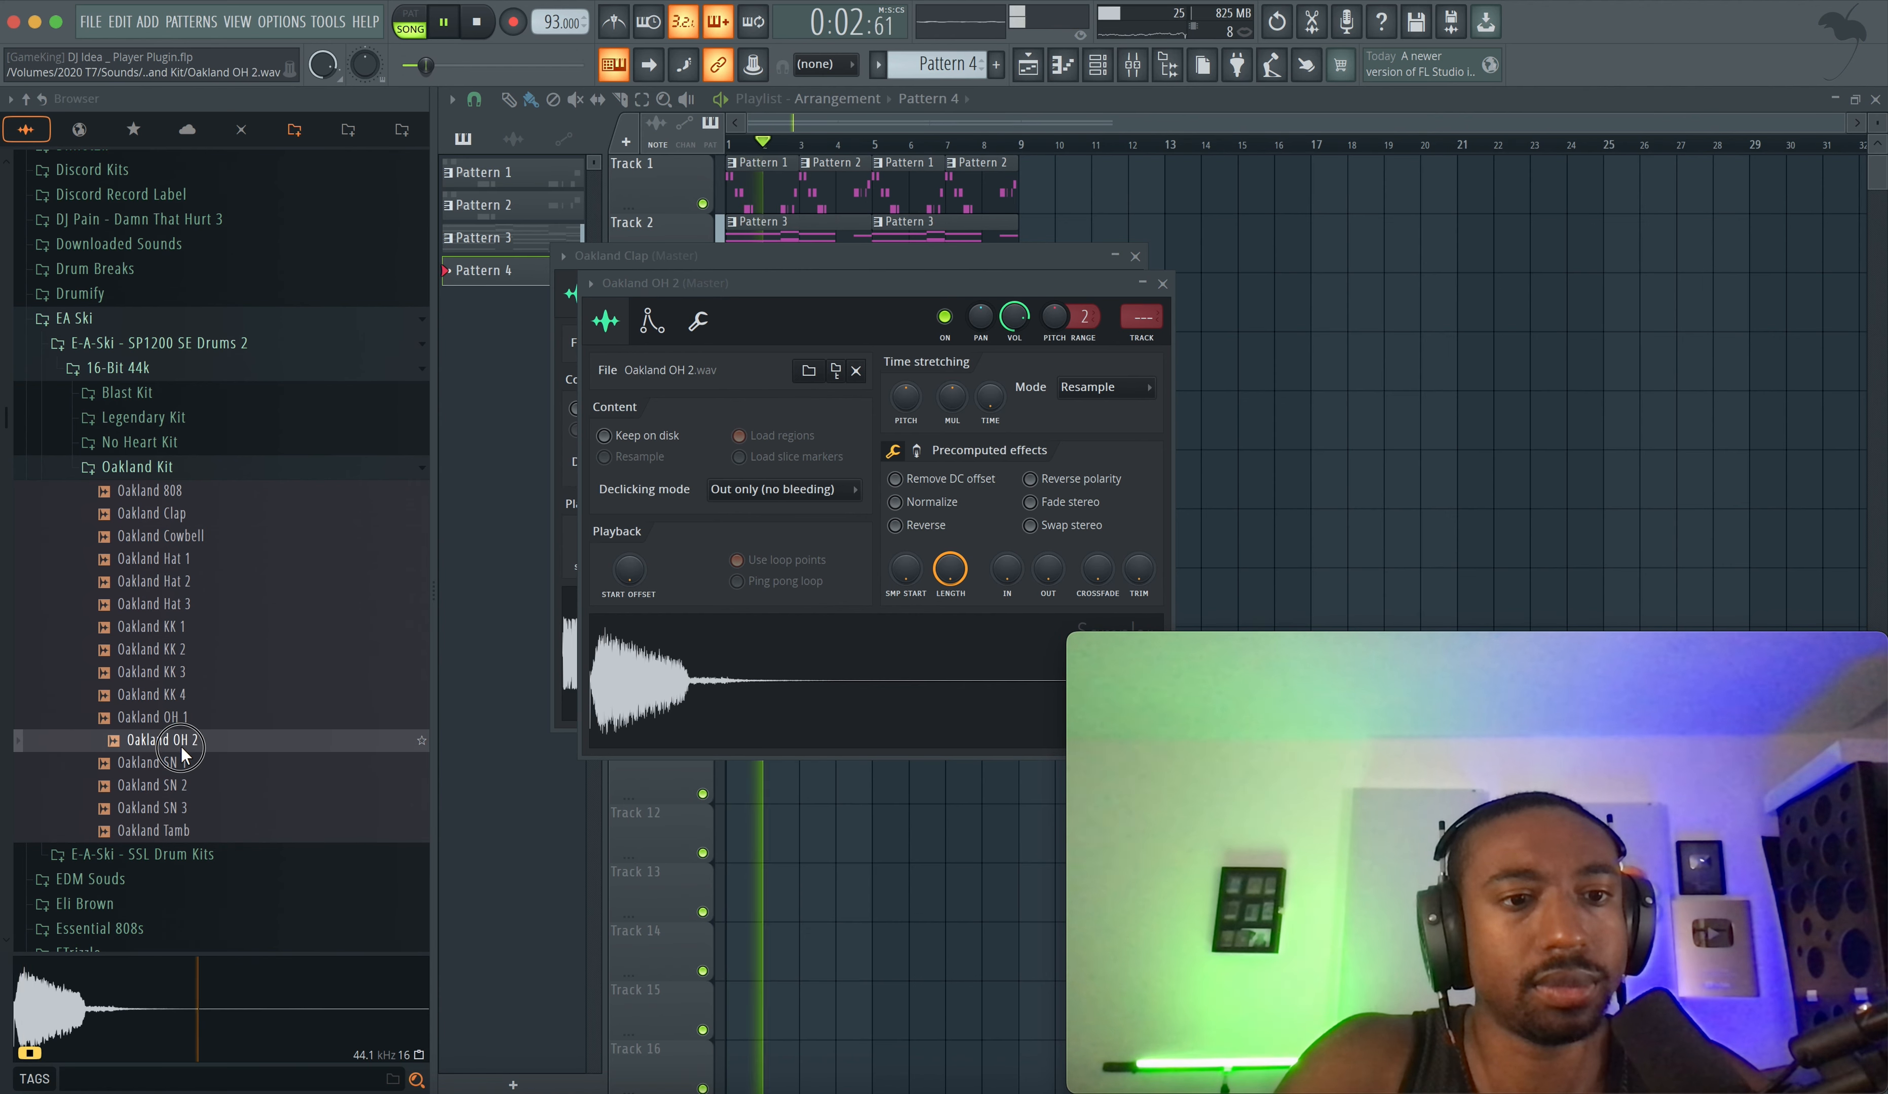
left_click(181, 790)
right_click(181, 788)
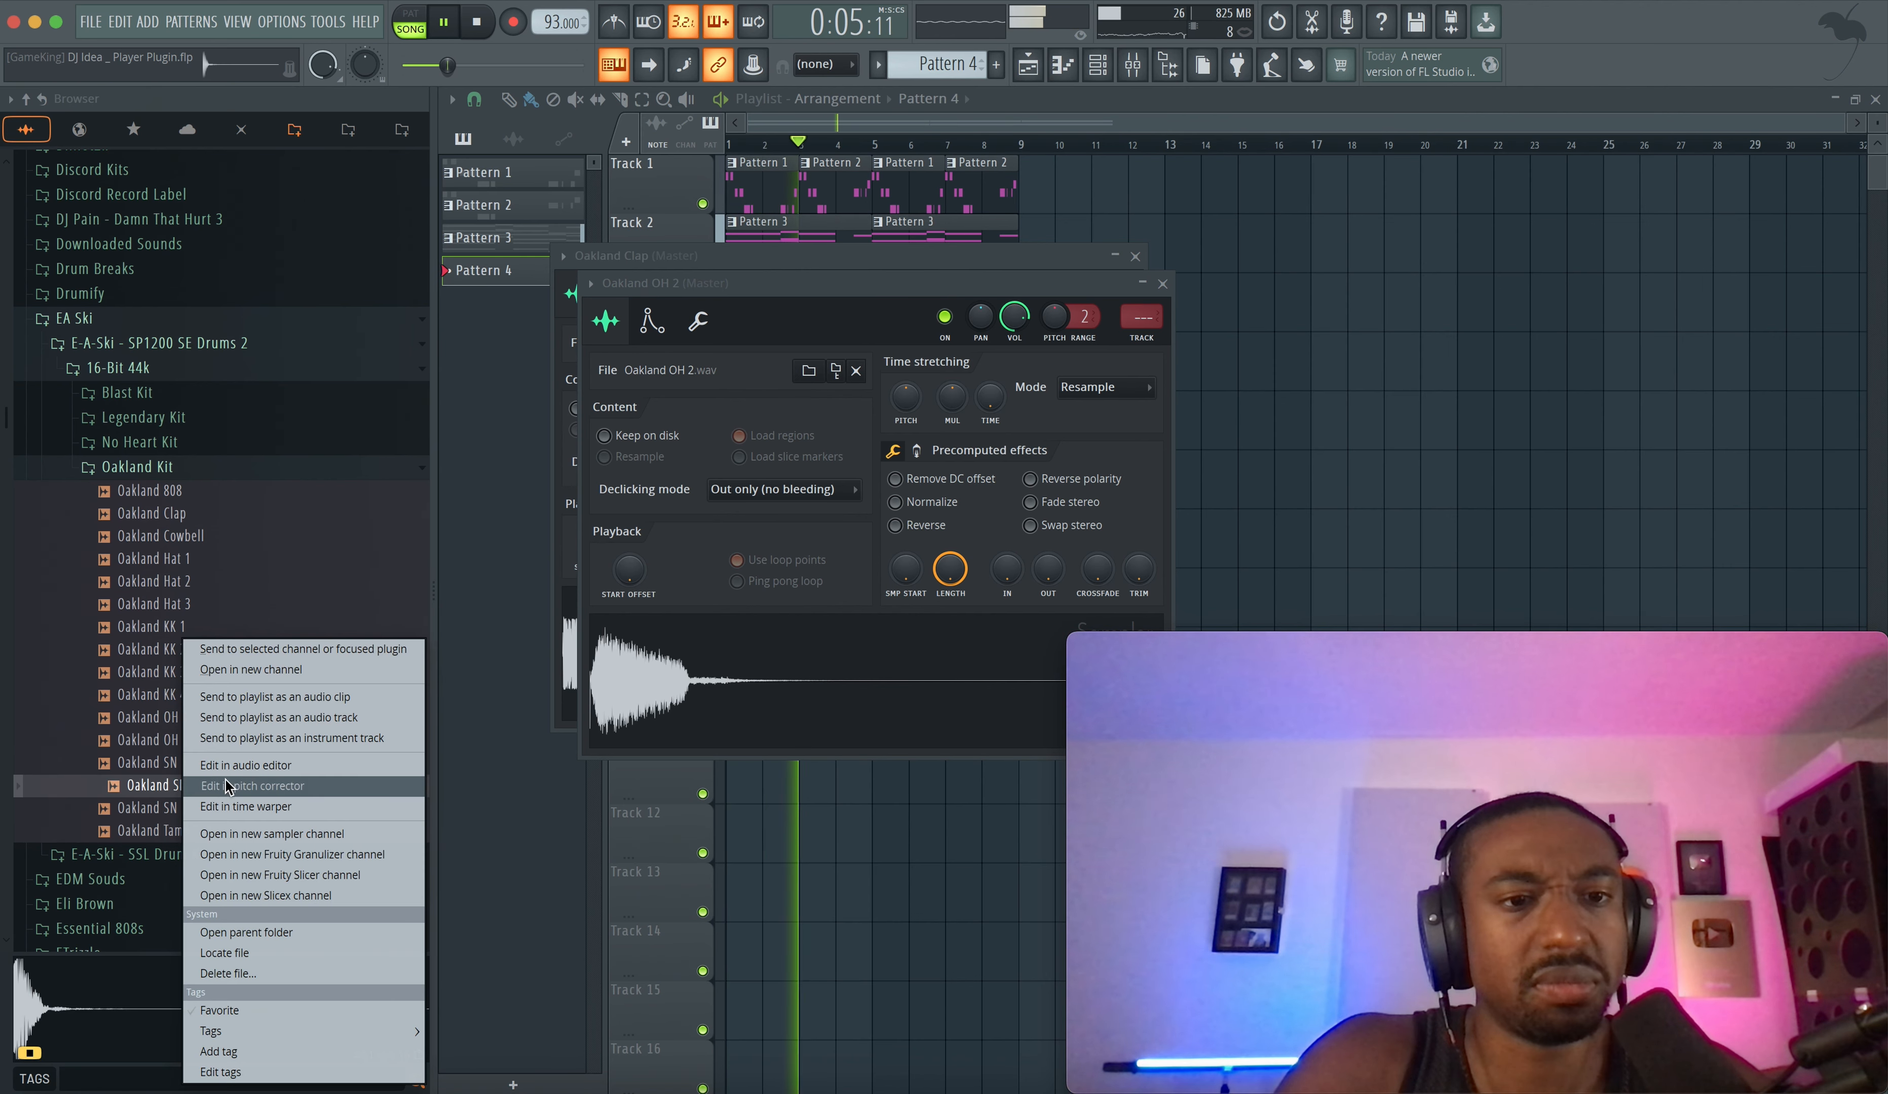
key("space")
left_click(250, 668)
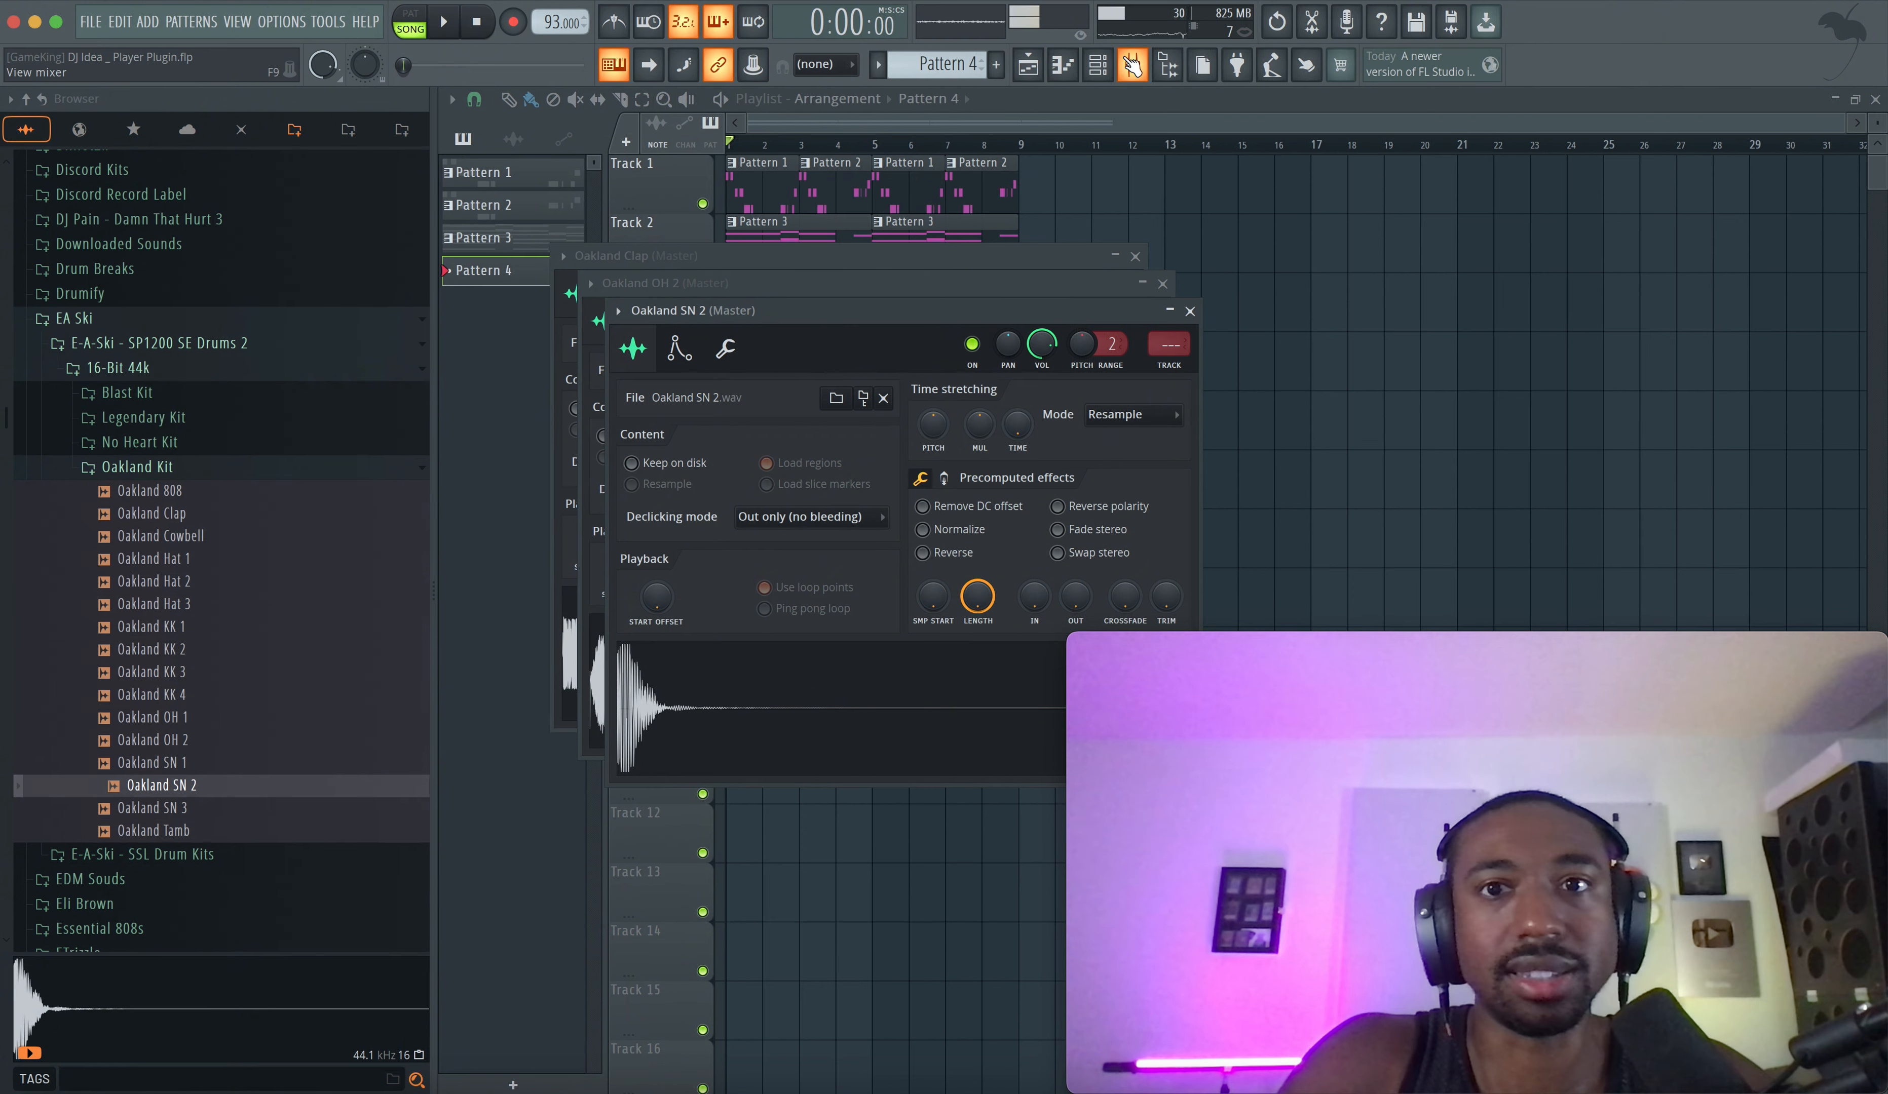
- Route the three Oakland channels to mixer tracks 5 to 7 and place a two-bar Pattern 4 clip at the start of Track 3
left_click(1097, 65)
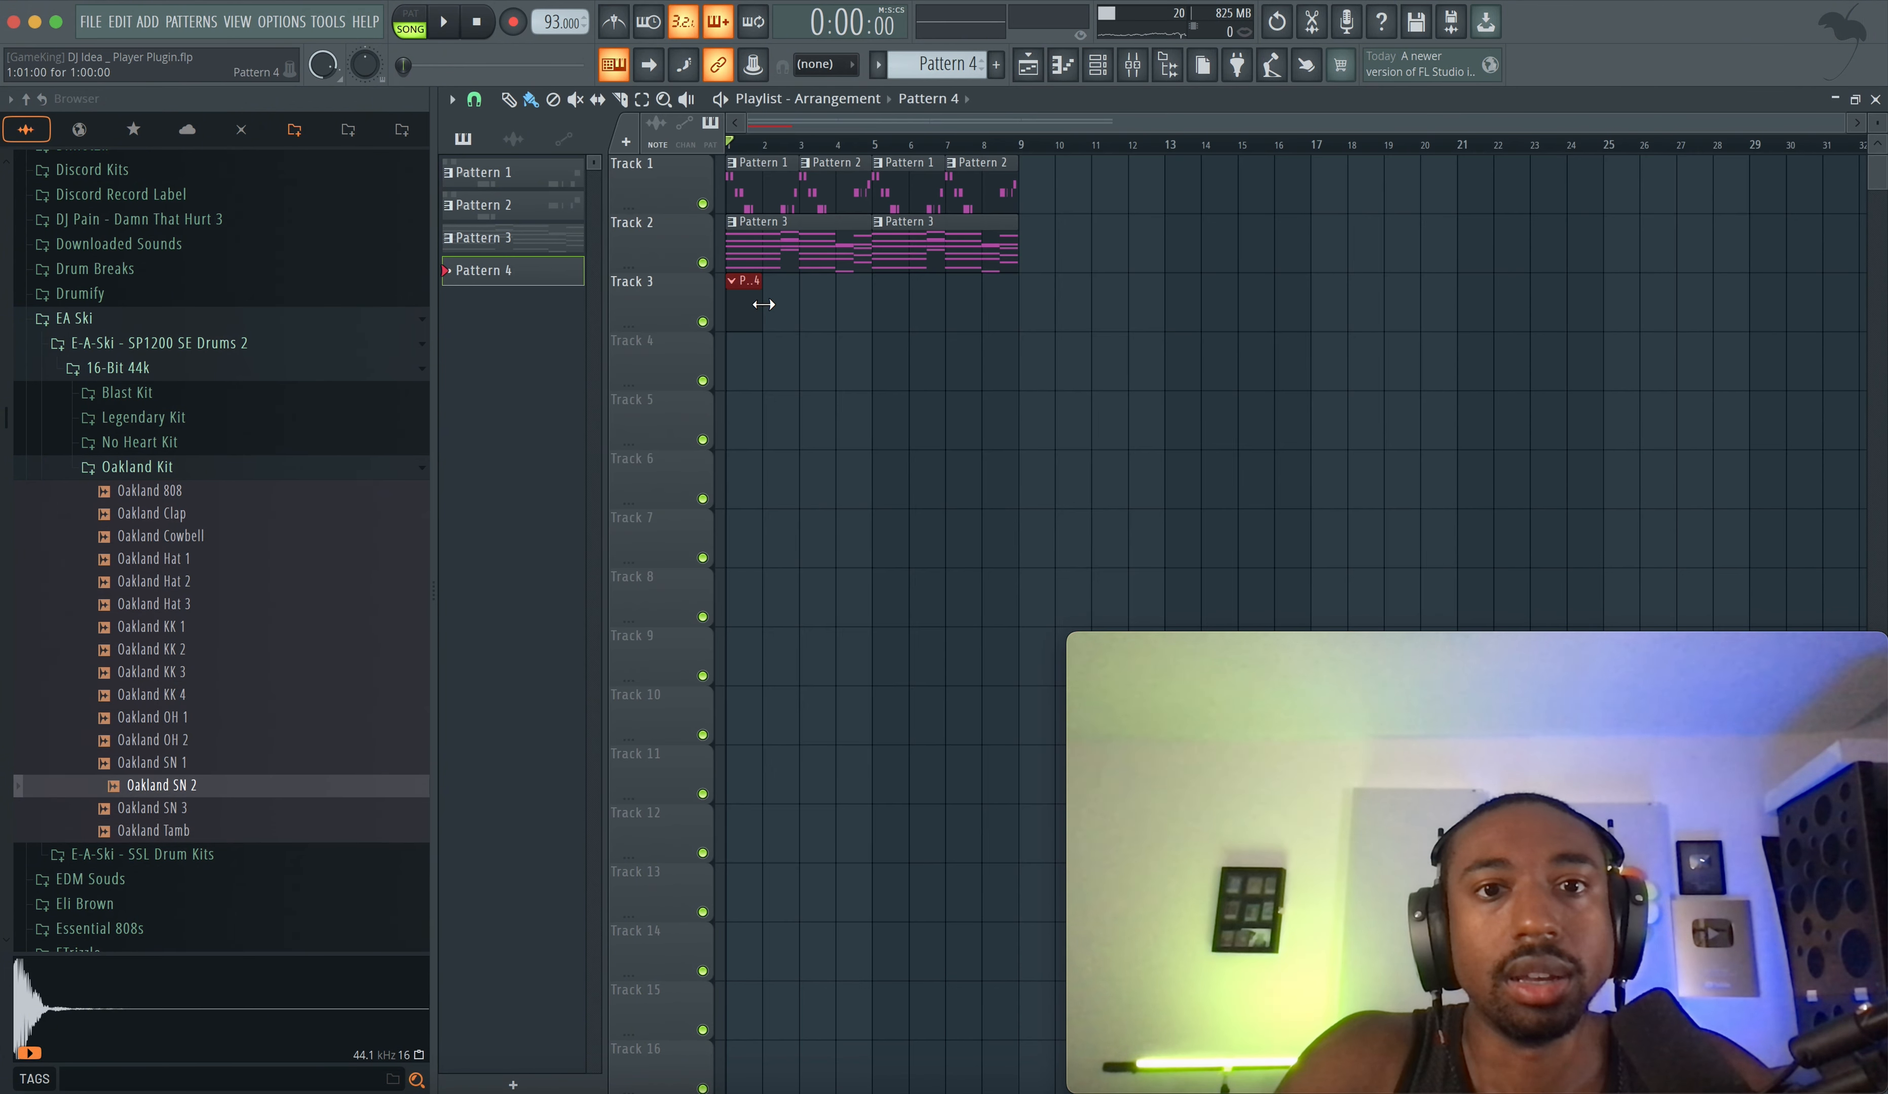
left_click_drag(763, 303, 803, 304)
- Program Oakland SN 2 and Oakland Clap hits on steps 5, 13, 21 and 29 of Pattern 4
left_click(1101, 66)
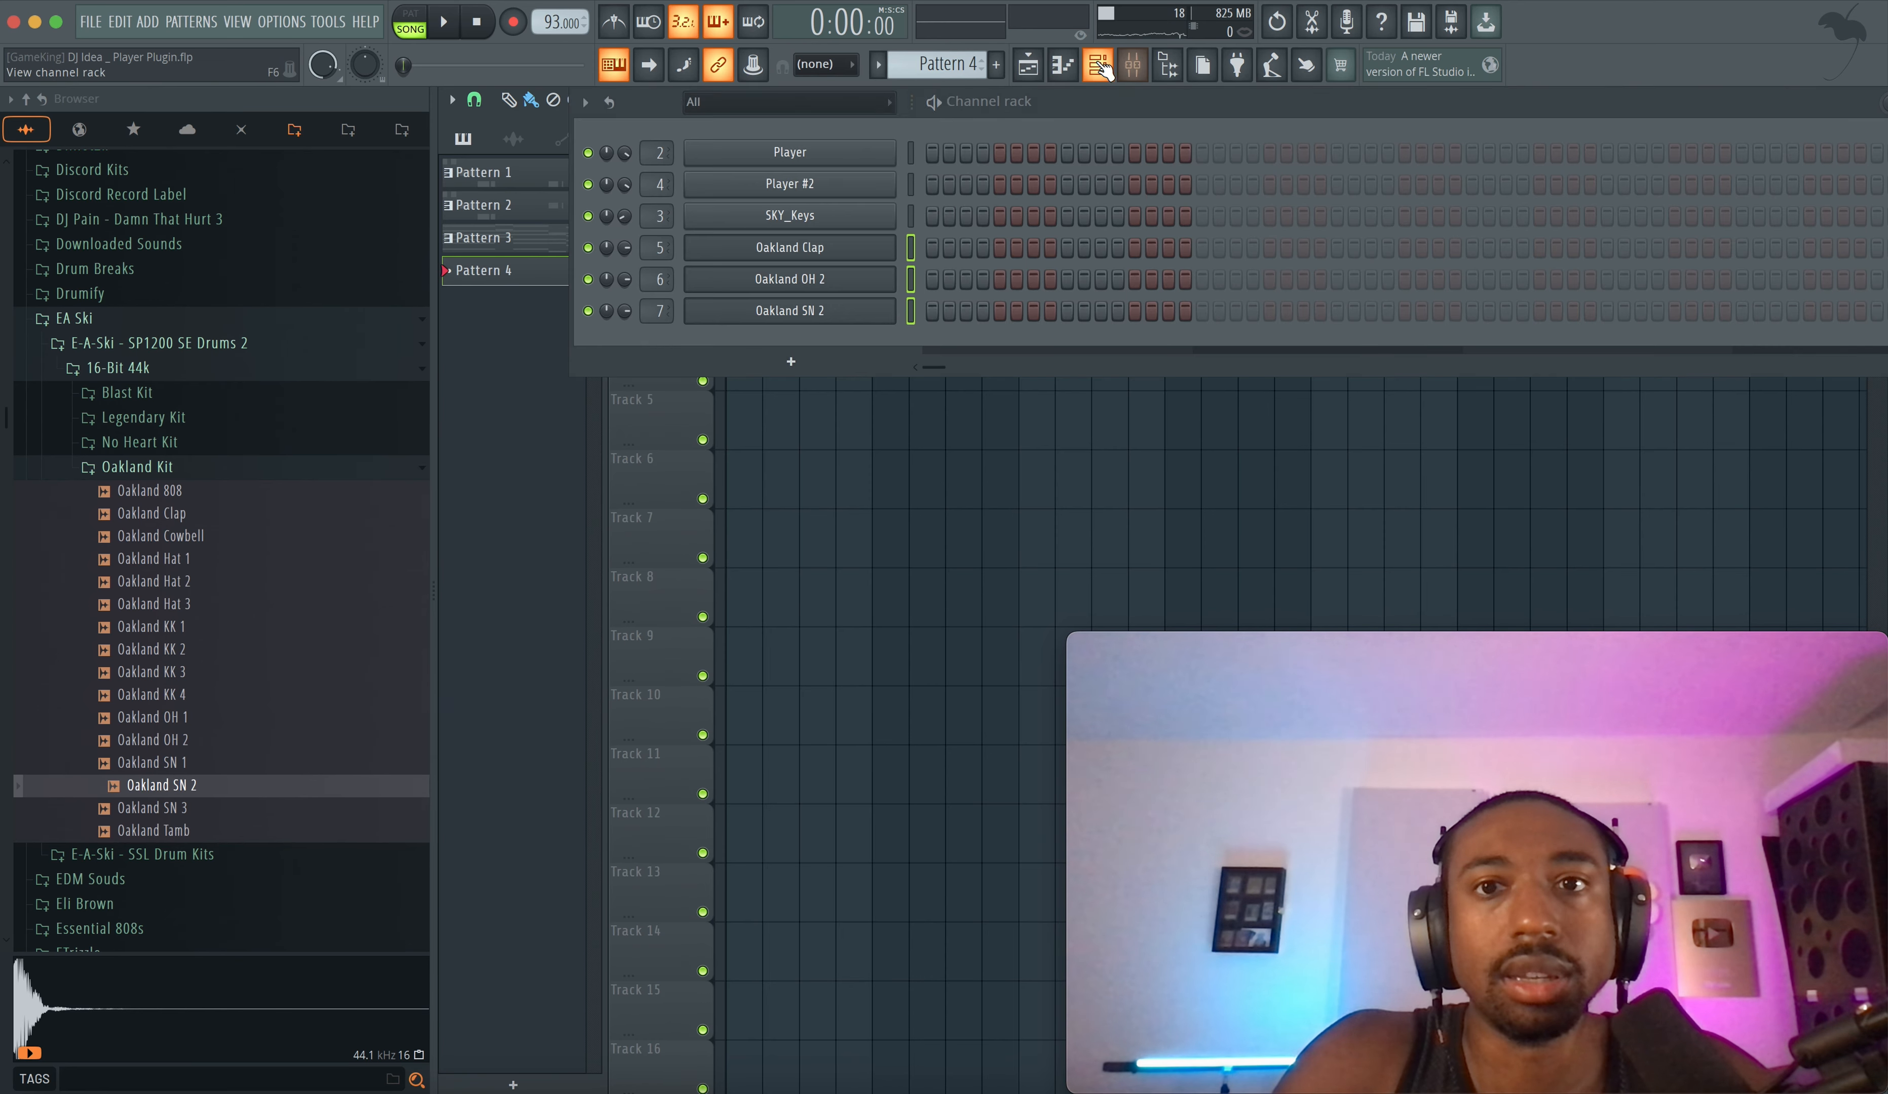
left_click(999, 311)
left_click(1135, 310)
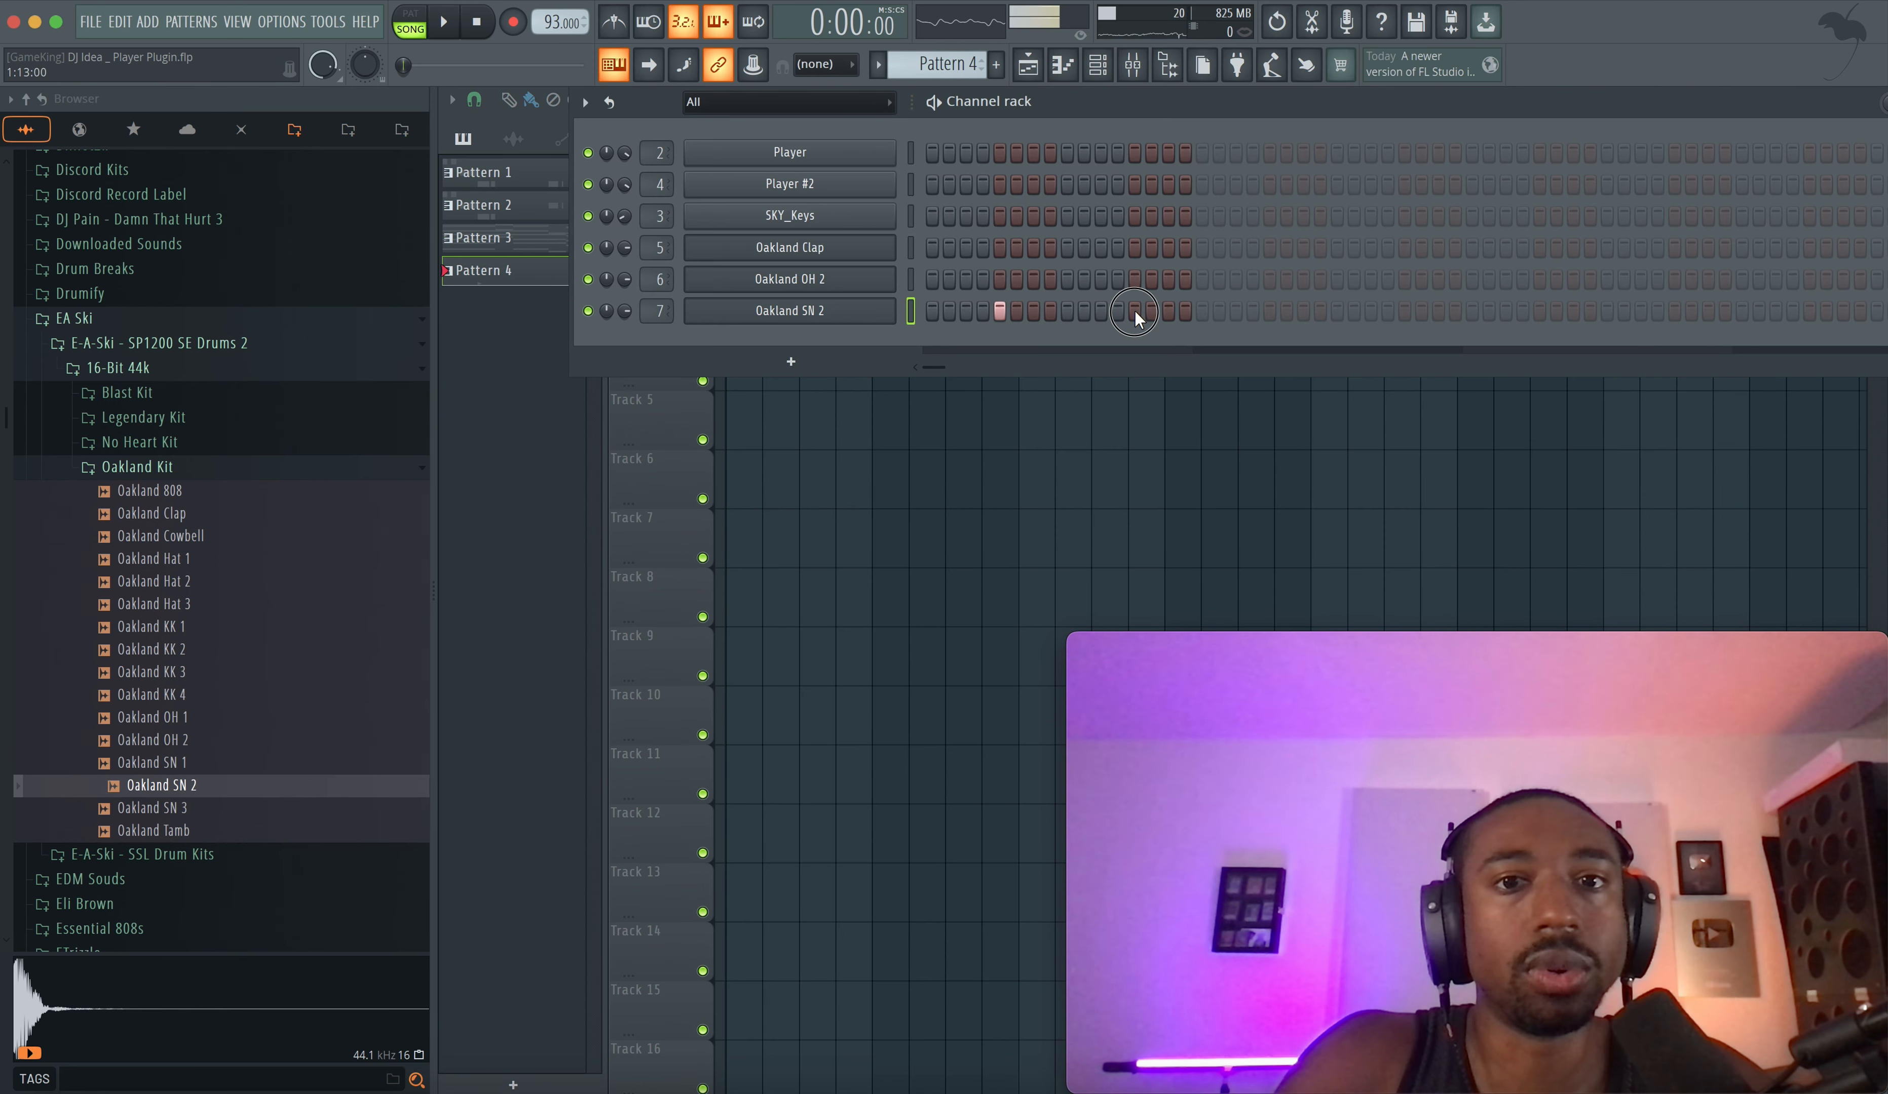
key("space")
left_click(1271, 310)
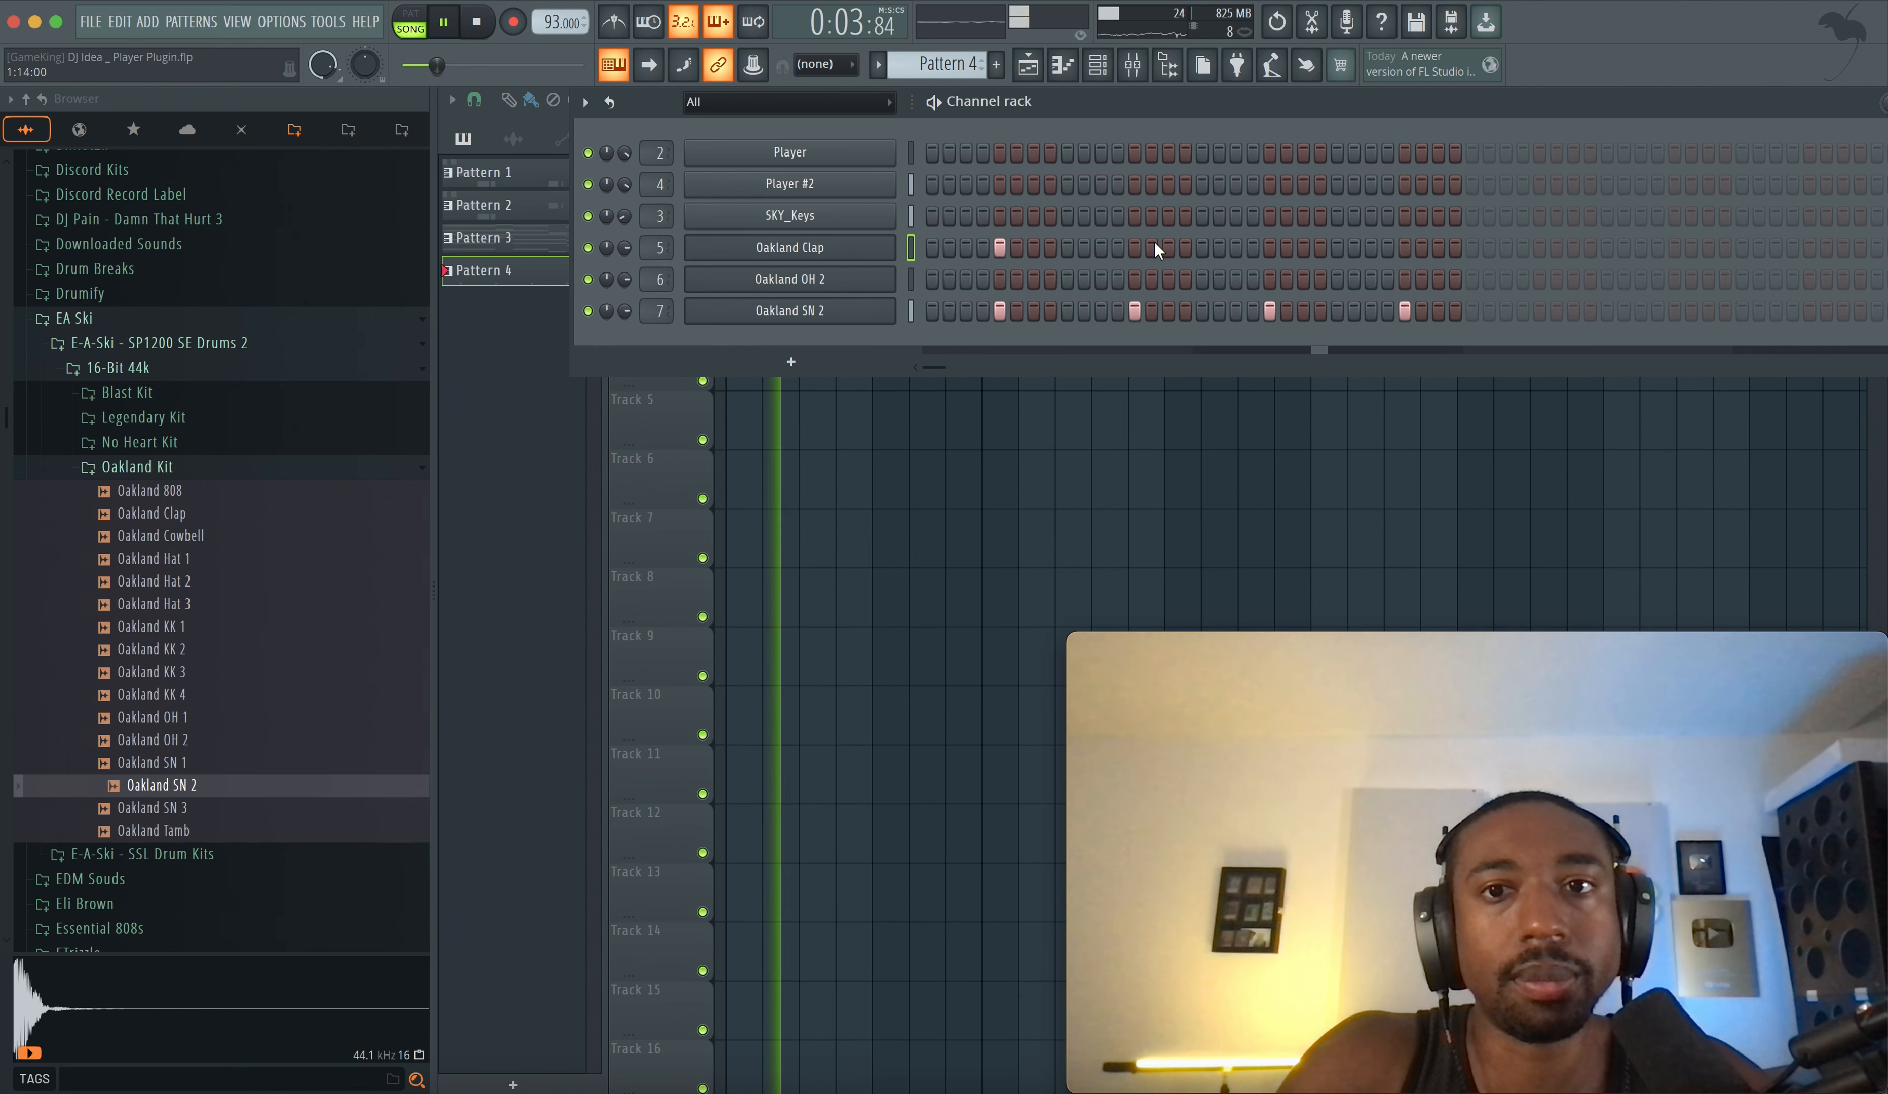
left_click(1270, 247)
left_click(1404, 247)
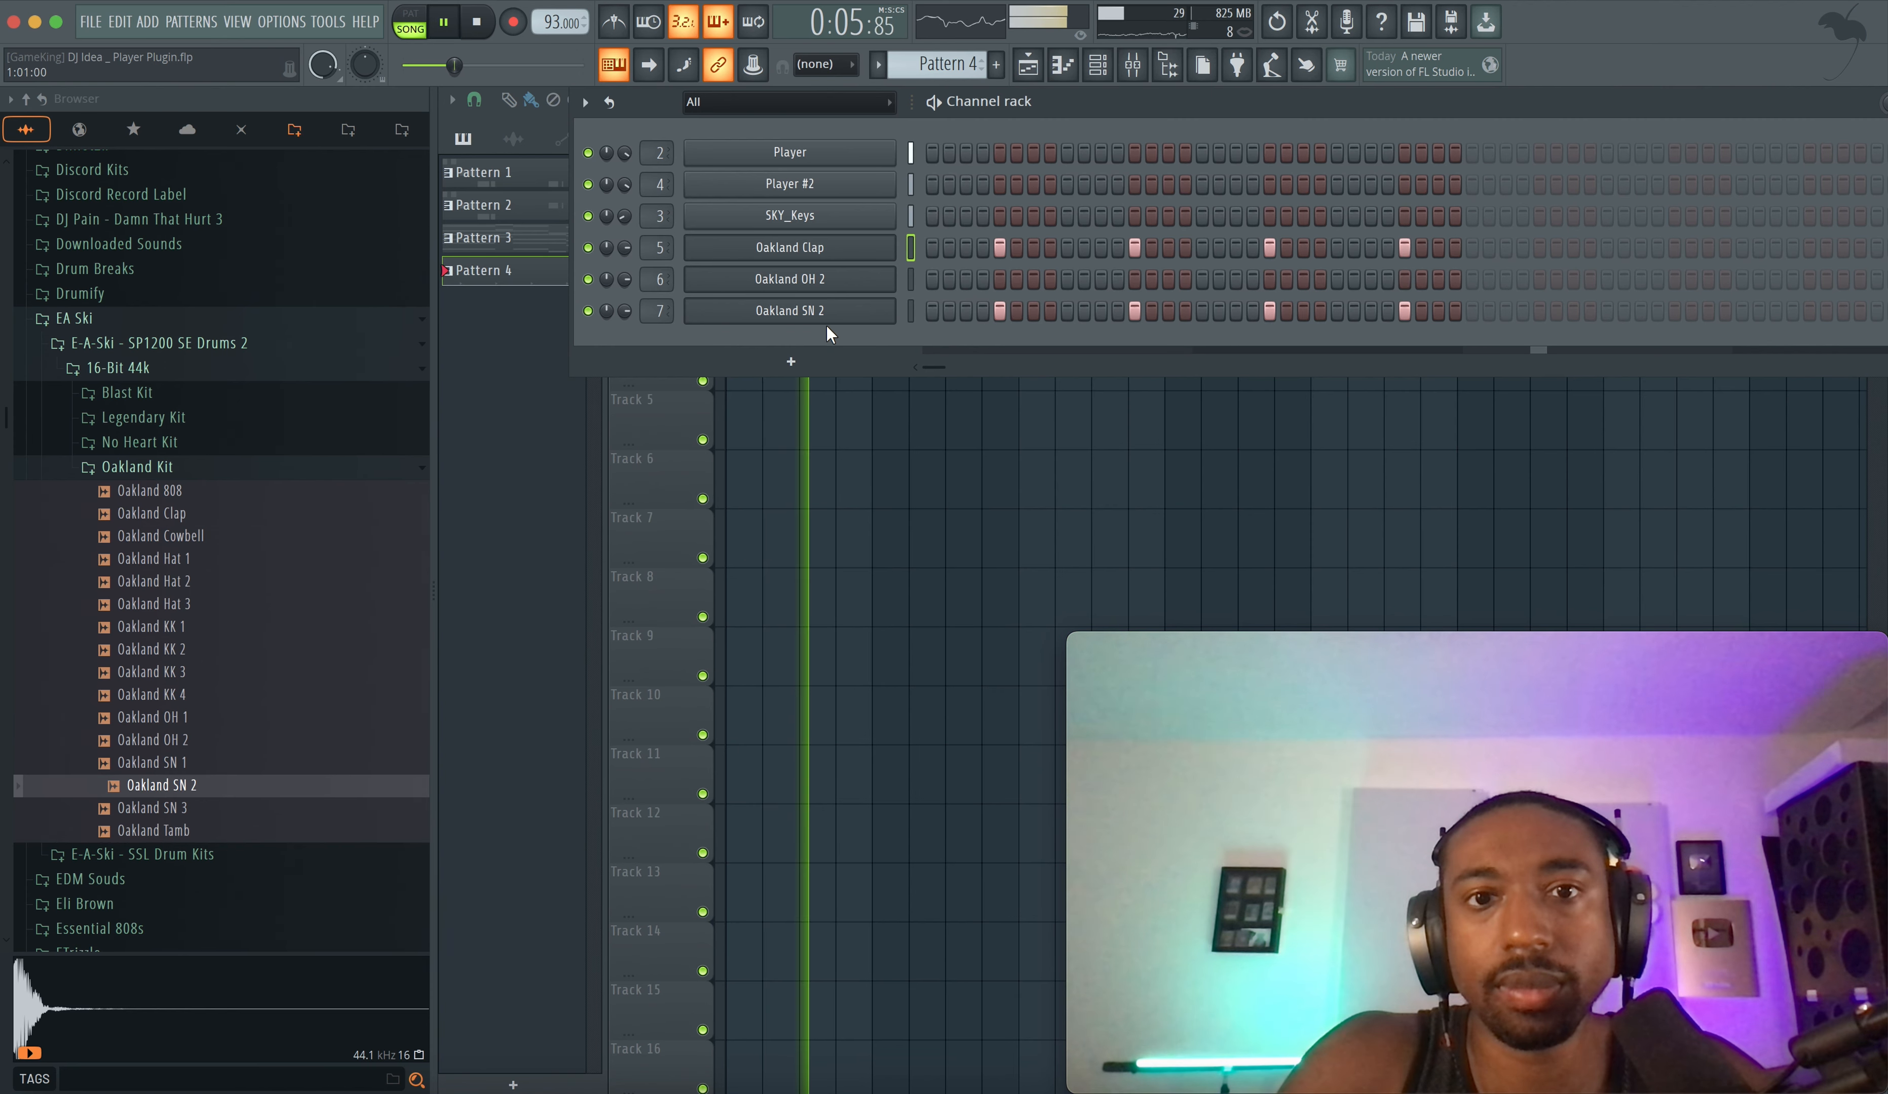
- Raise the silence trimming threshold of the Oakland SN 2 sample and set it to 100% for Oakland Clap
left_click(836, 315)
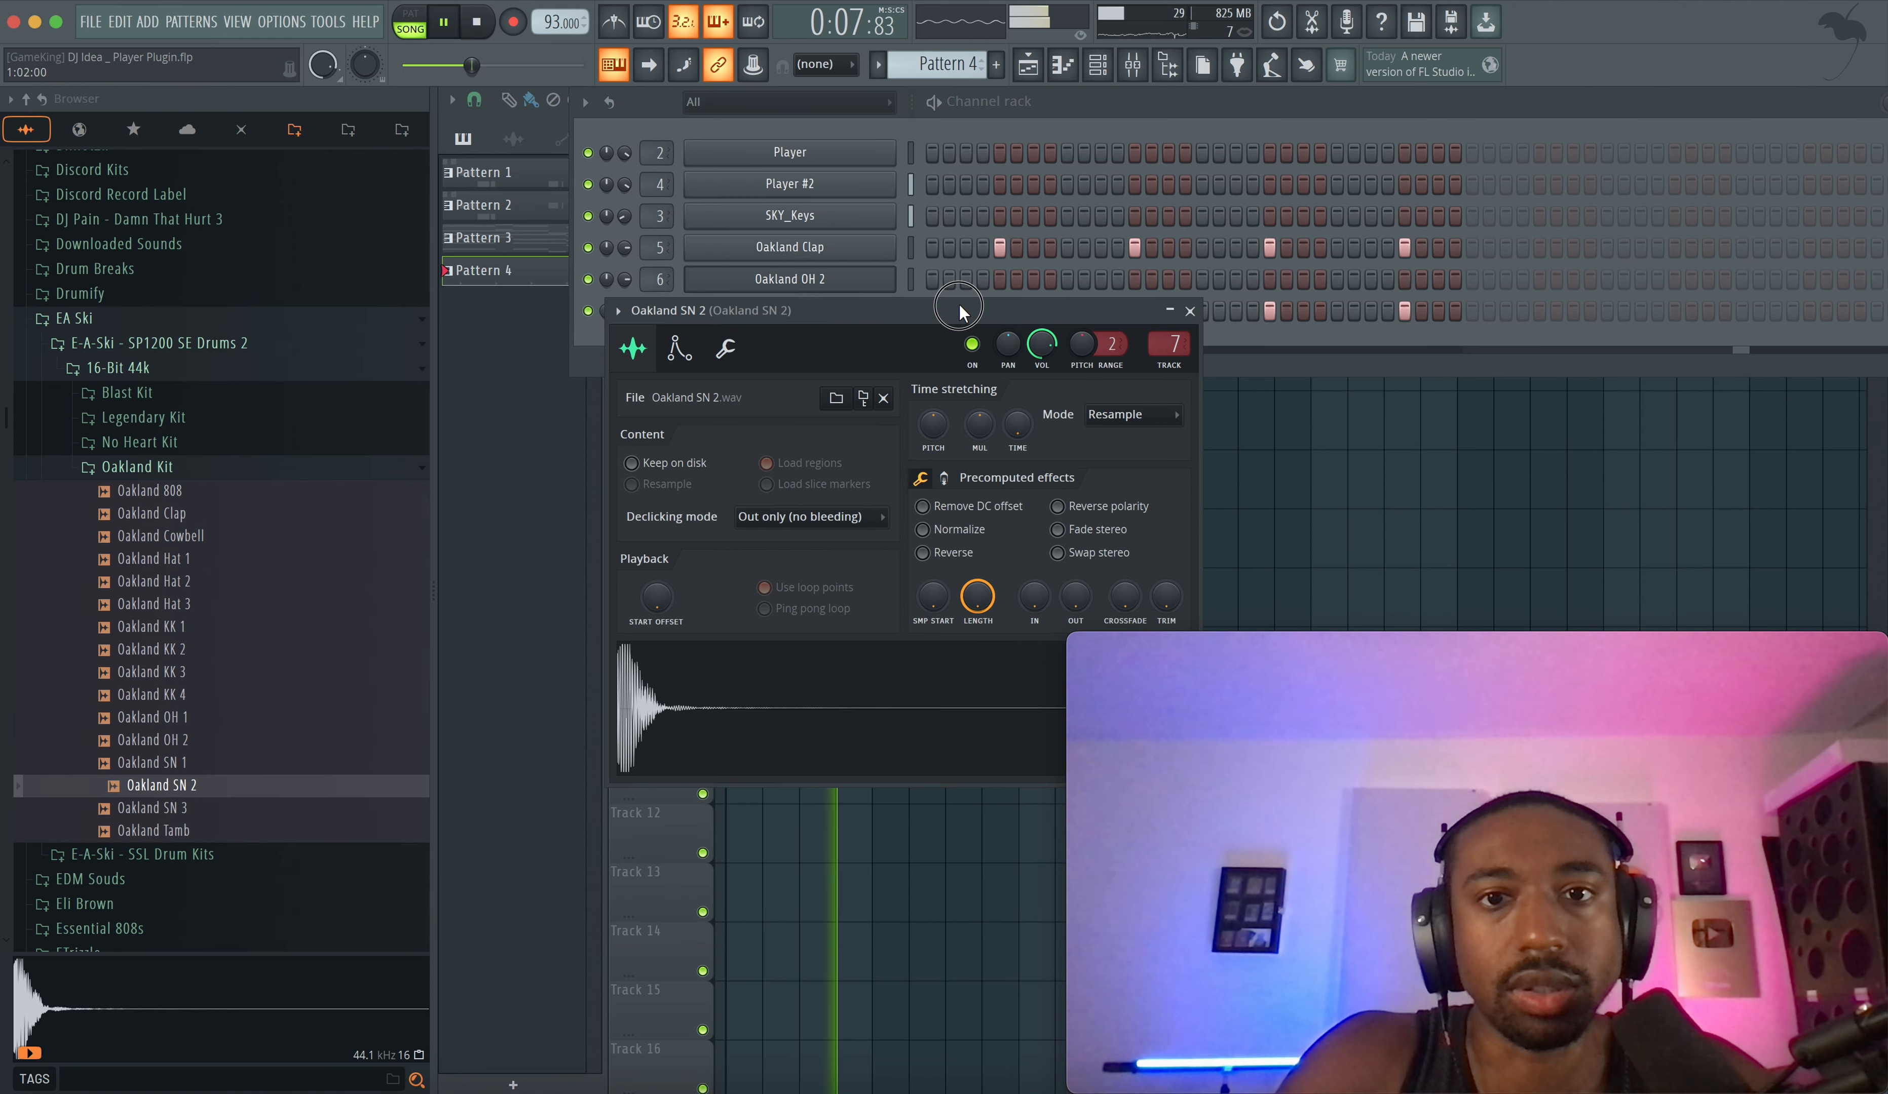
left_click_drag(960, 309, 911, 213)
left_click_drag(1120, 517, 1121, 509)
left_click(1140, 214)
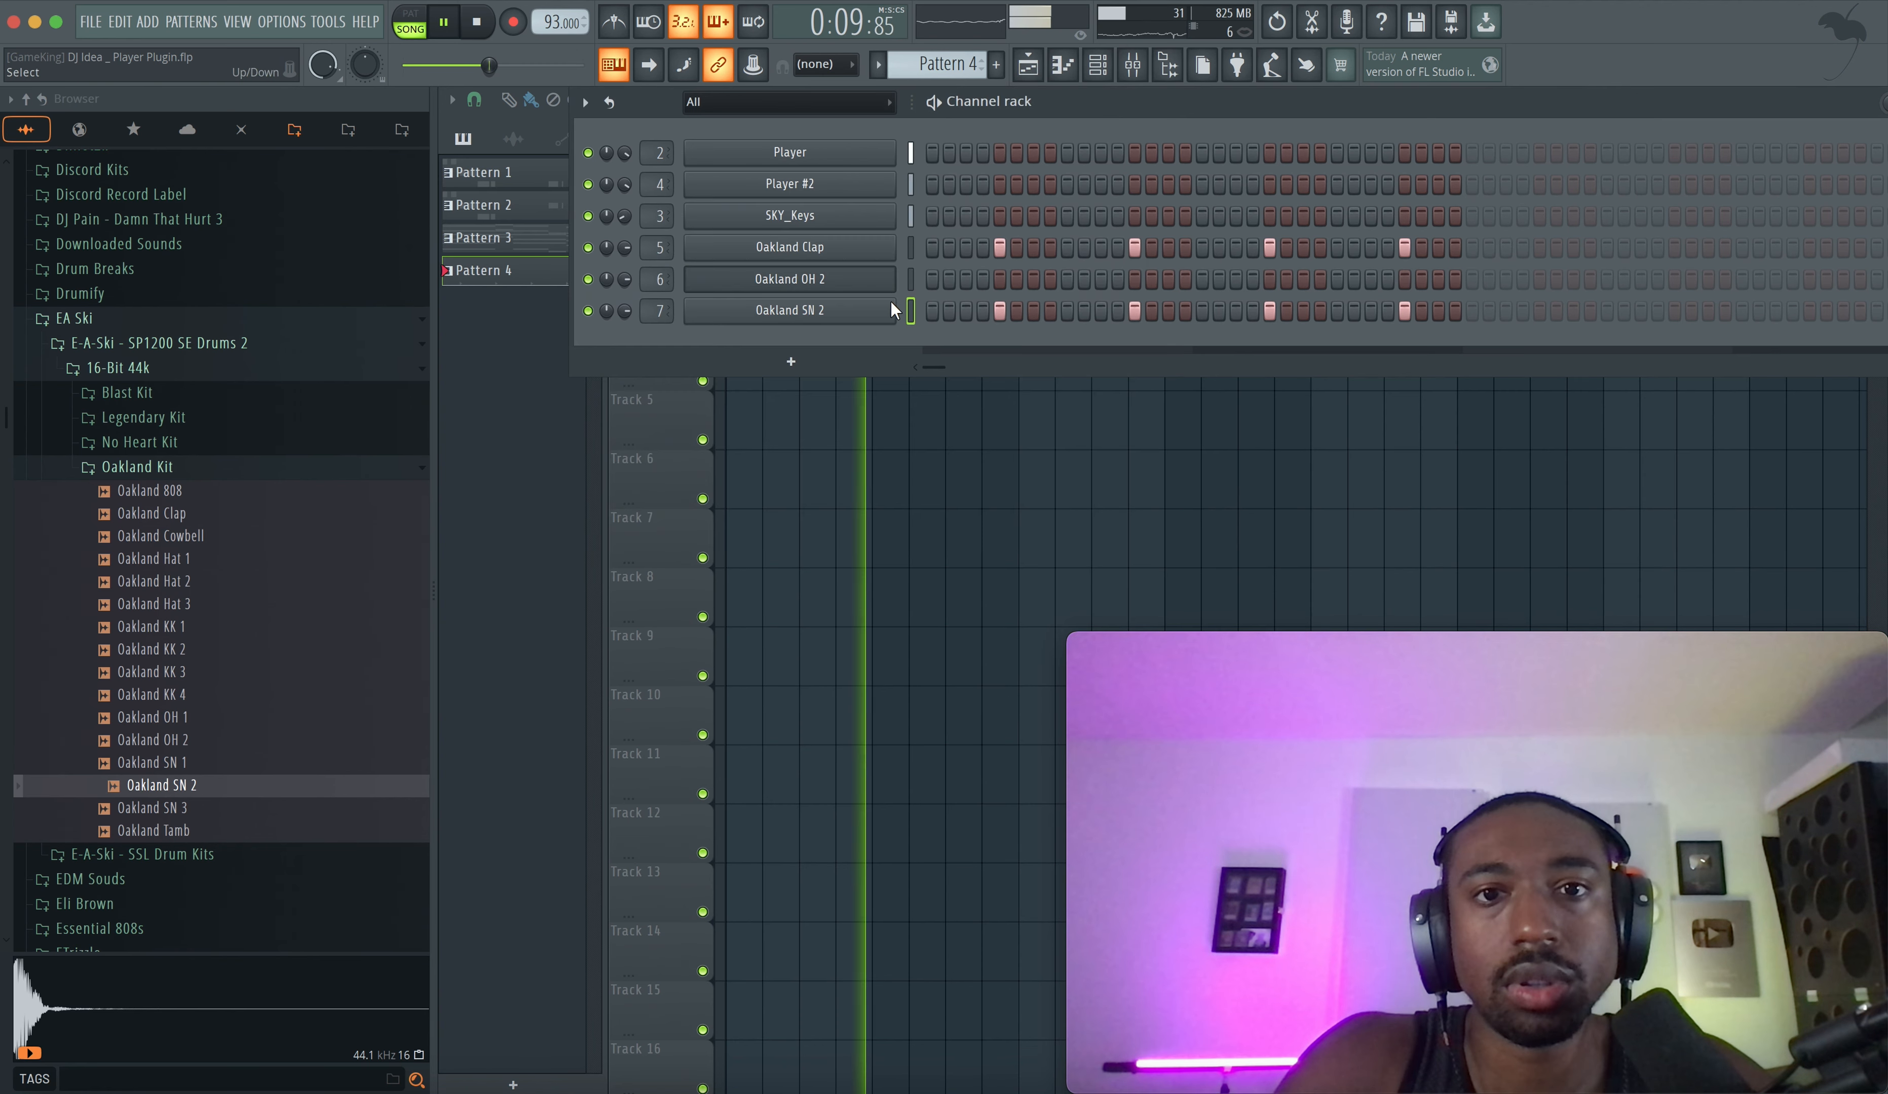
left_click(847, 252)
key("space")
left_click_drag(1111, 542, 1111, 534)
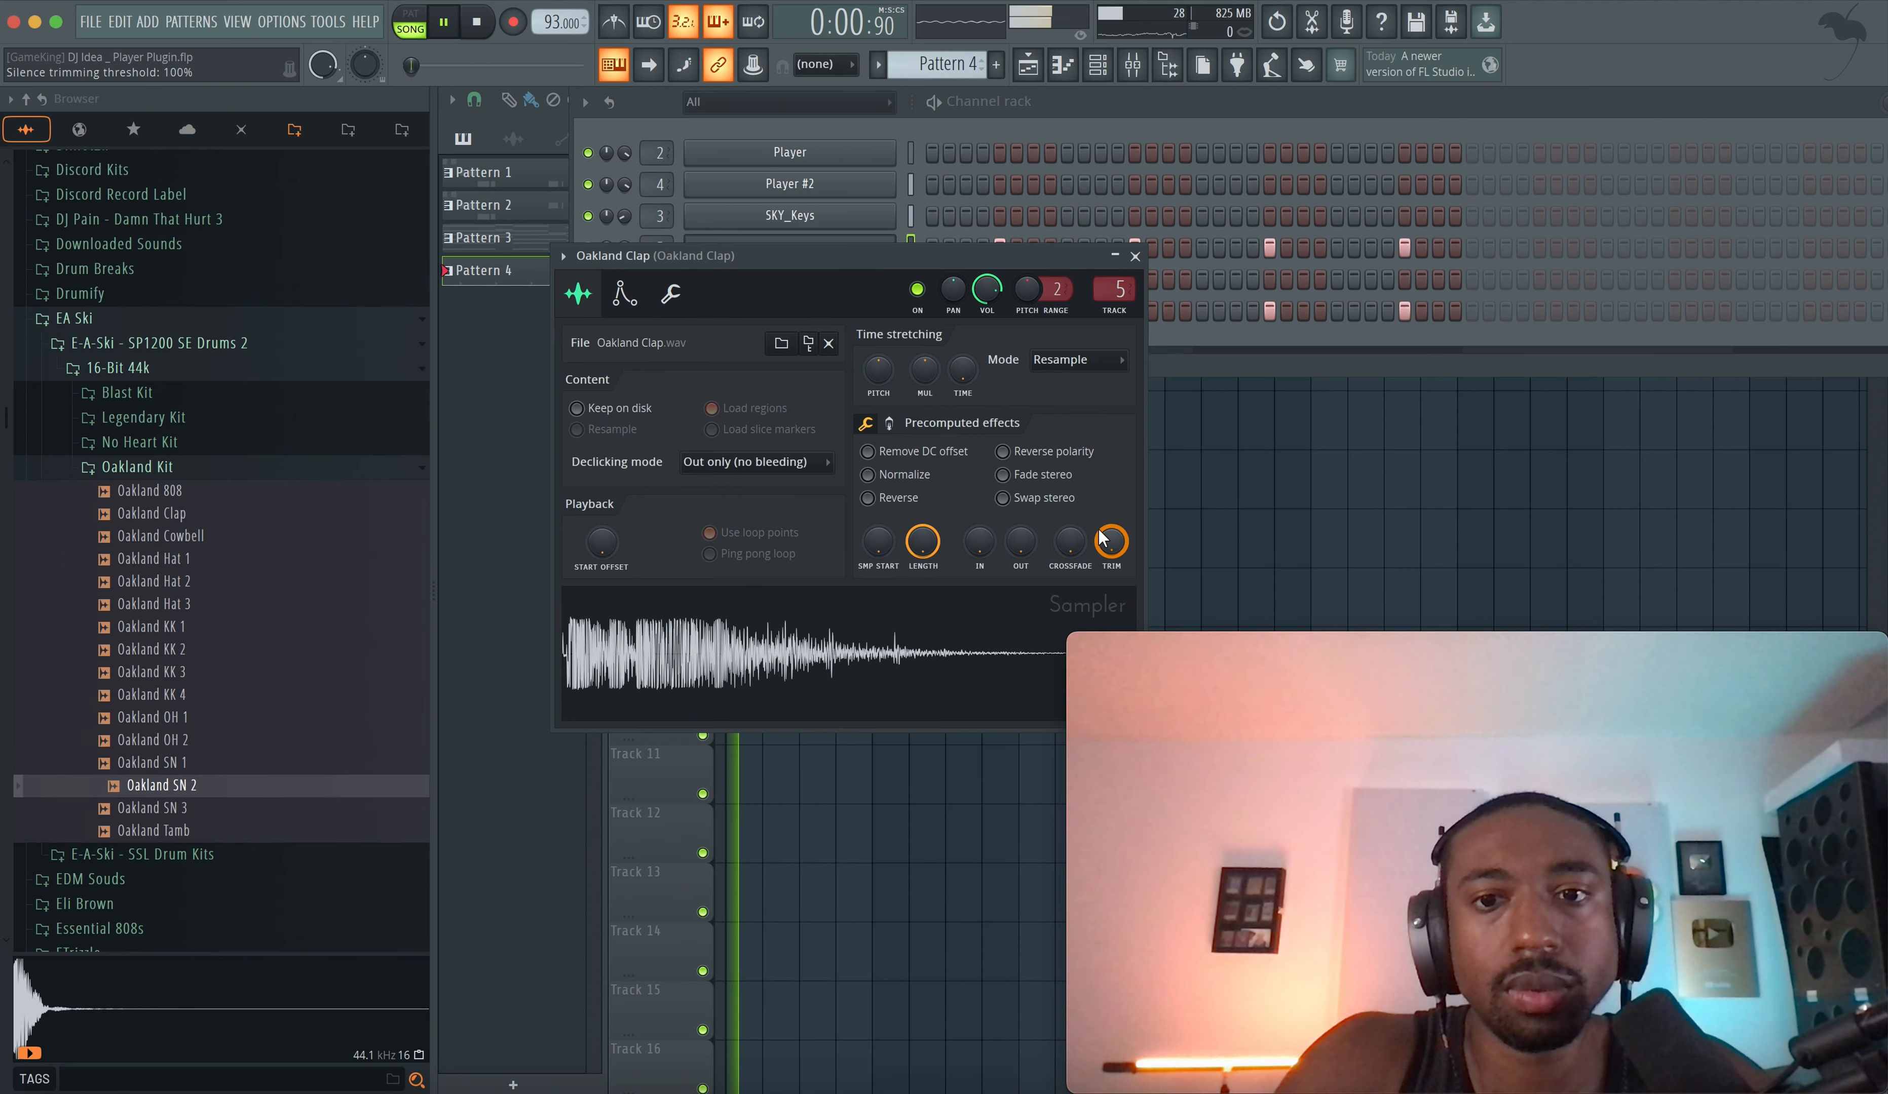
- Duplicate the Pattern 4 clip three times along Track 3 to fill eight bars
right_click(1239, 535)
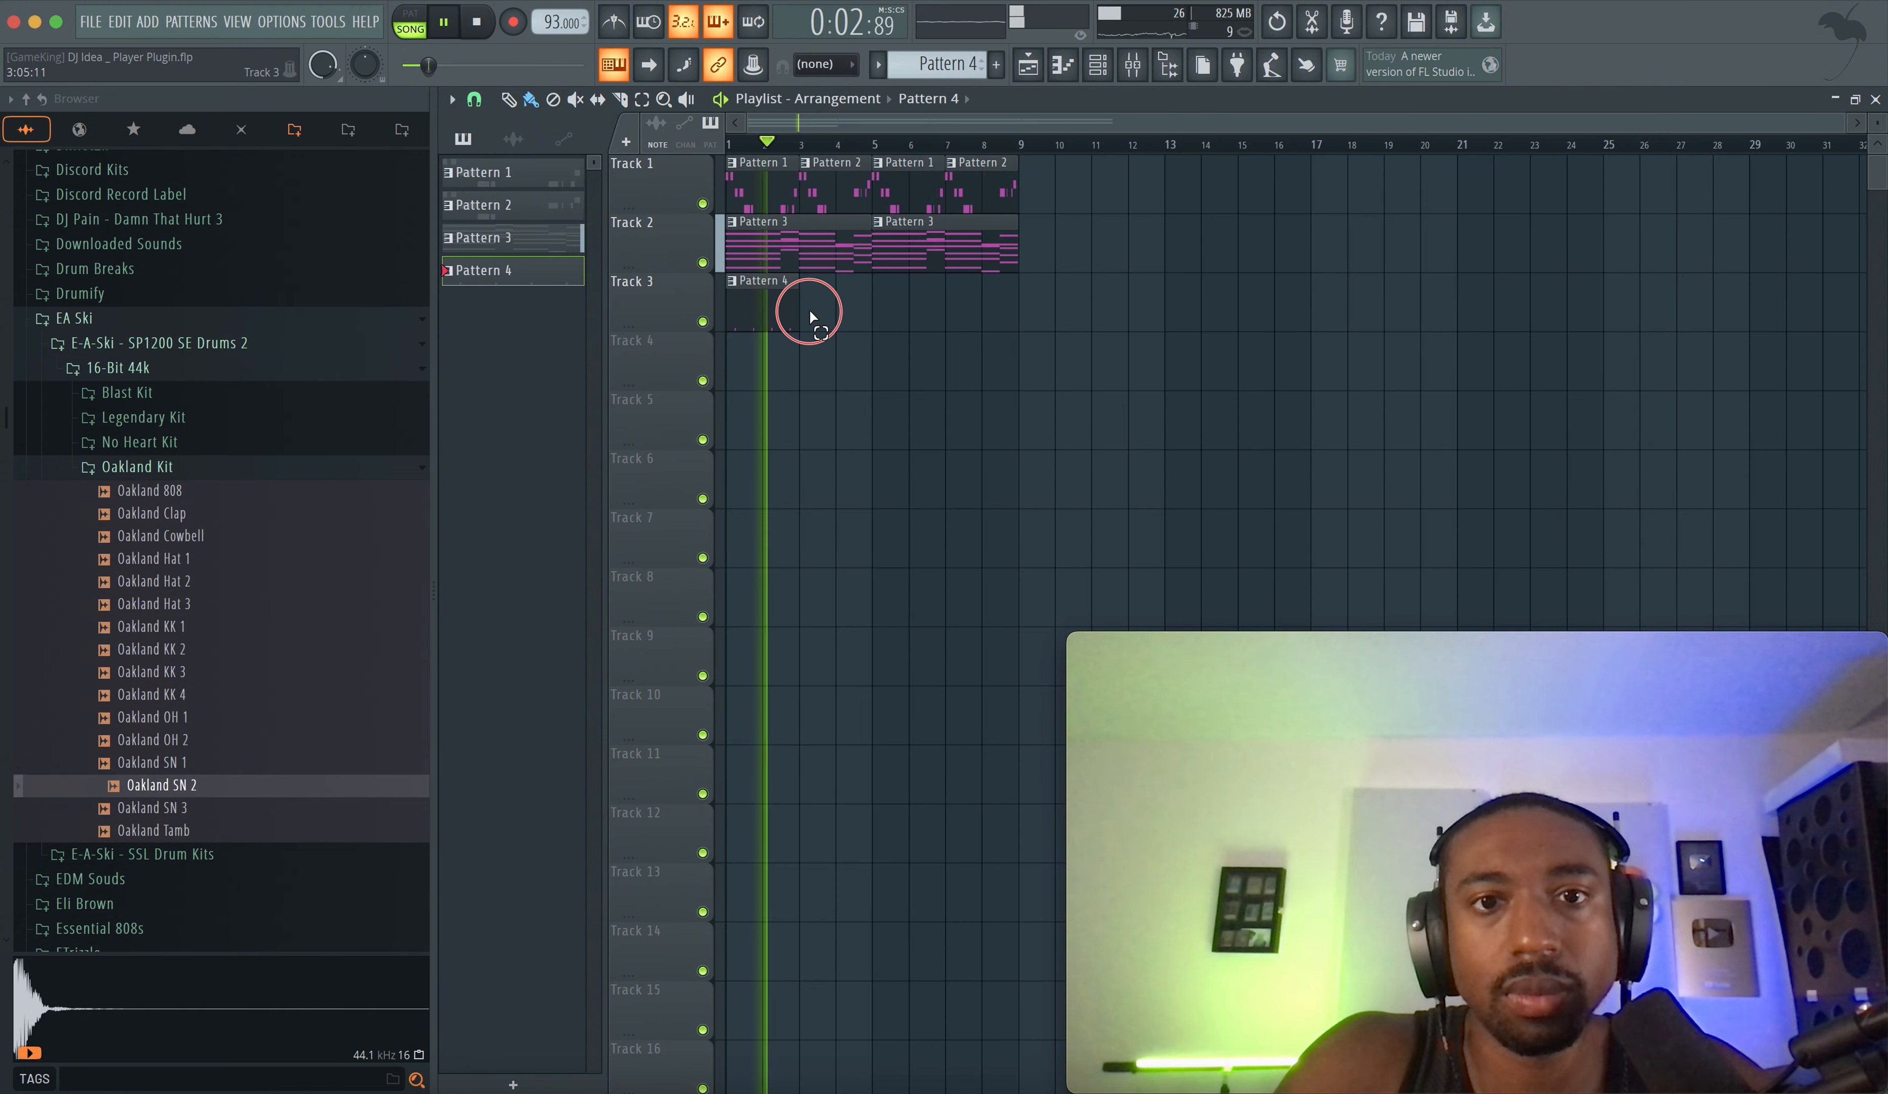
left_click(772, 303, "ctrl")
key("ctrl+b")
key("ctrl+b")
key("ctrl+b")
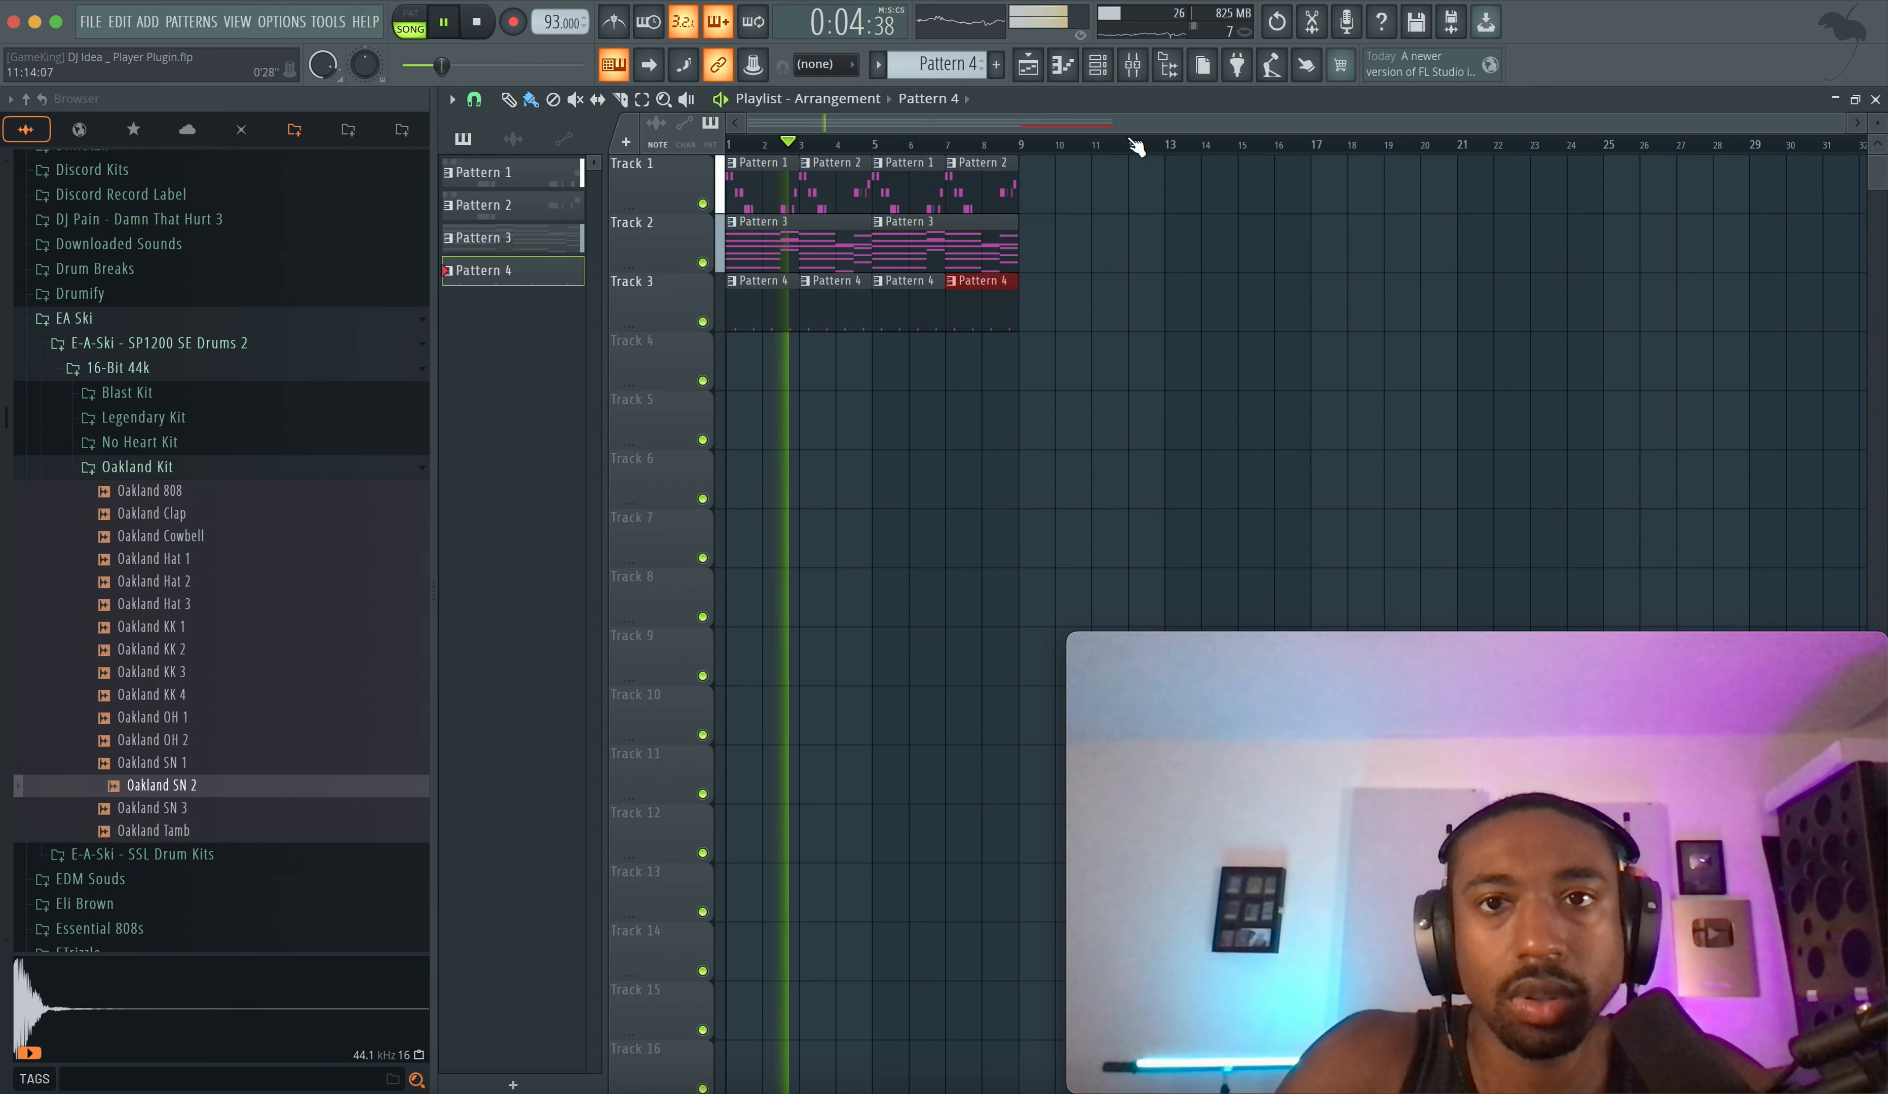
- Apply a small time shift to the Oakland Clap channel in its miscellaneous settings and close its window
left_click(1097, 65)
left_click(809, 250)
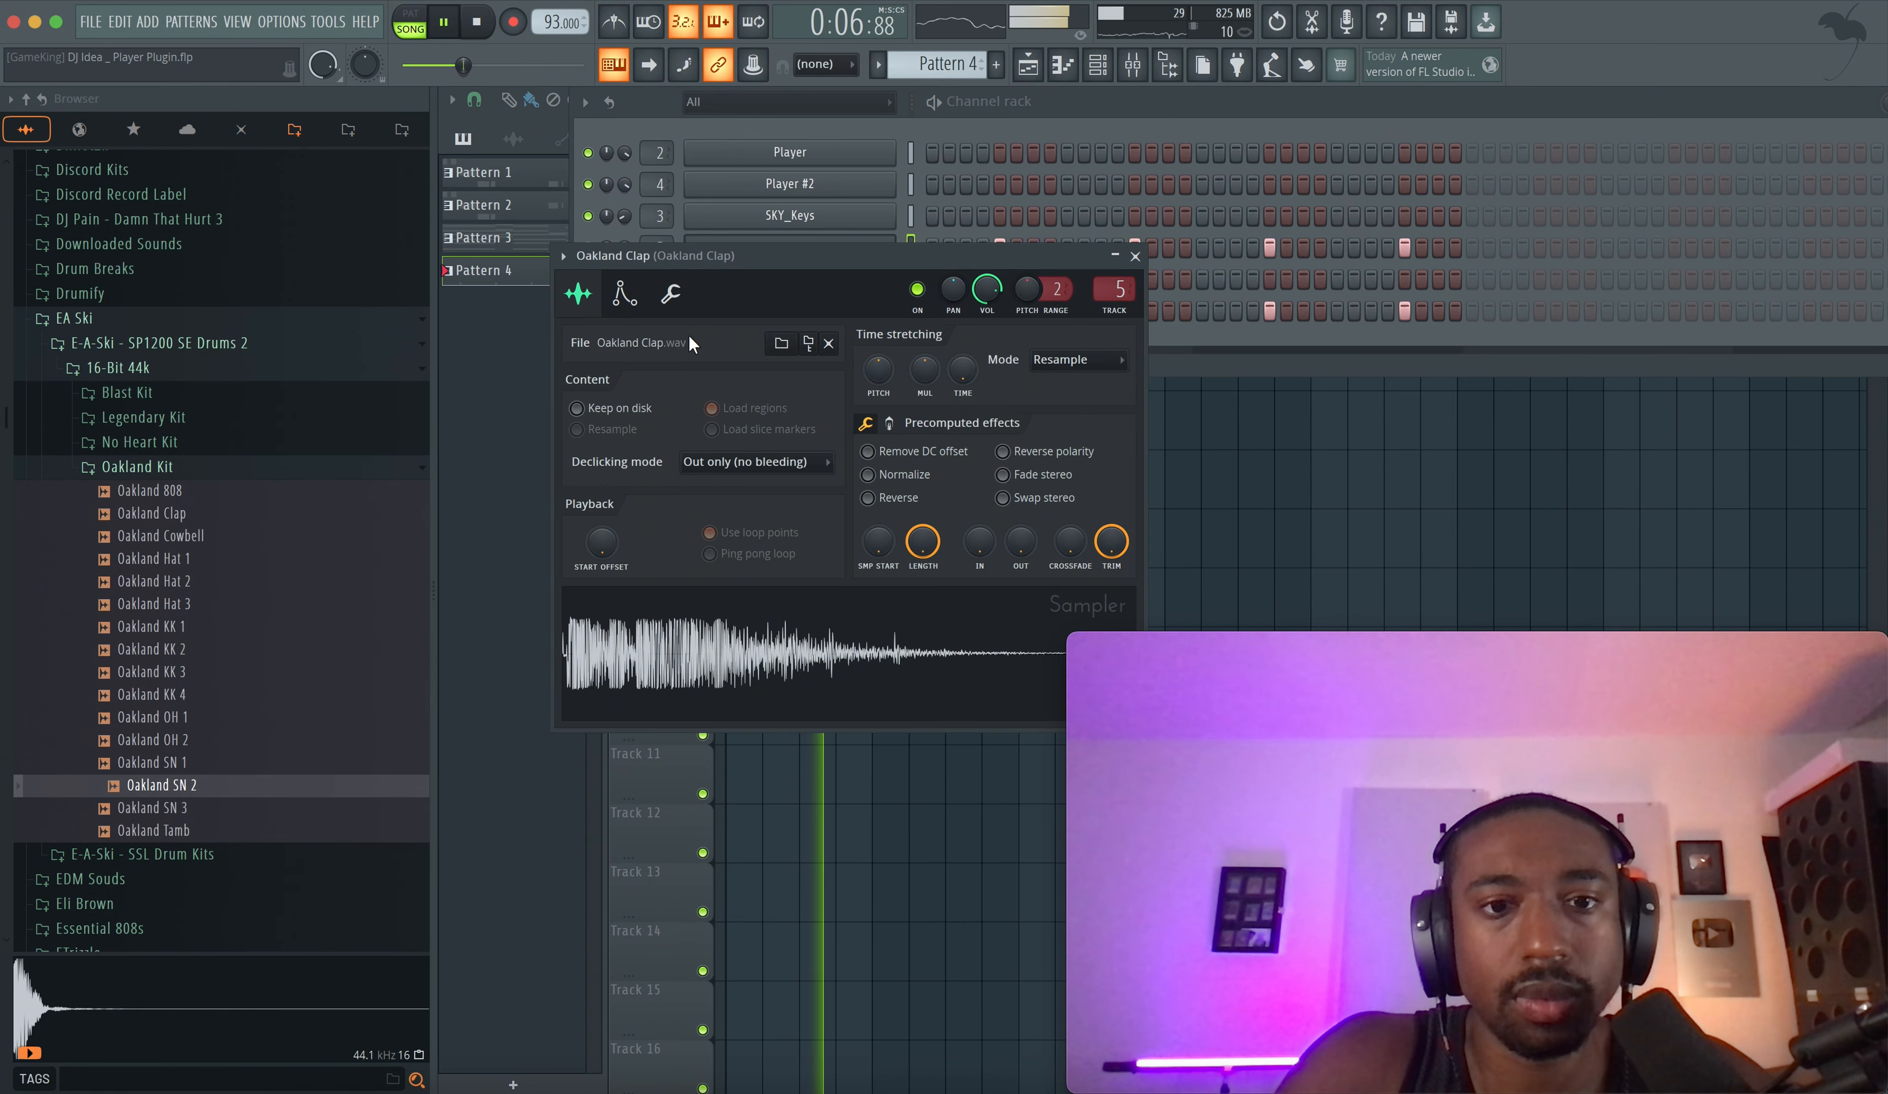
left_click(671, 294)
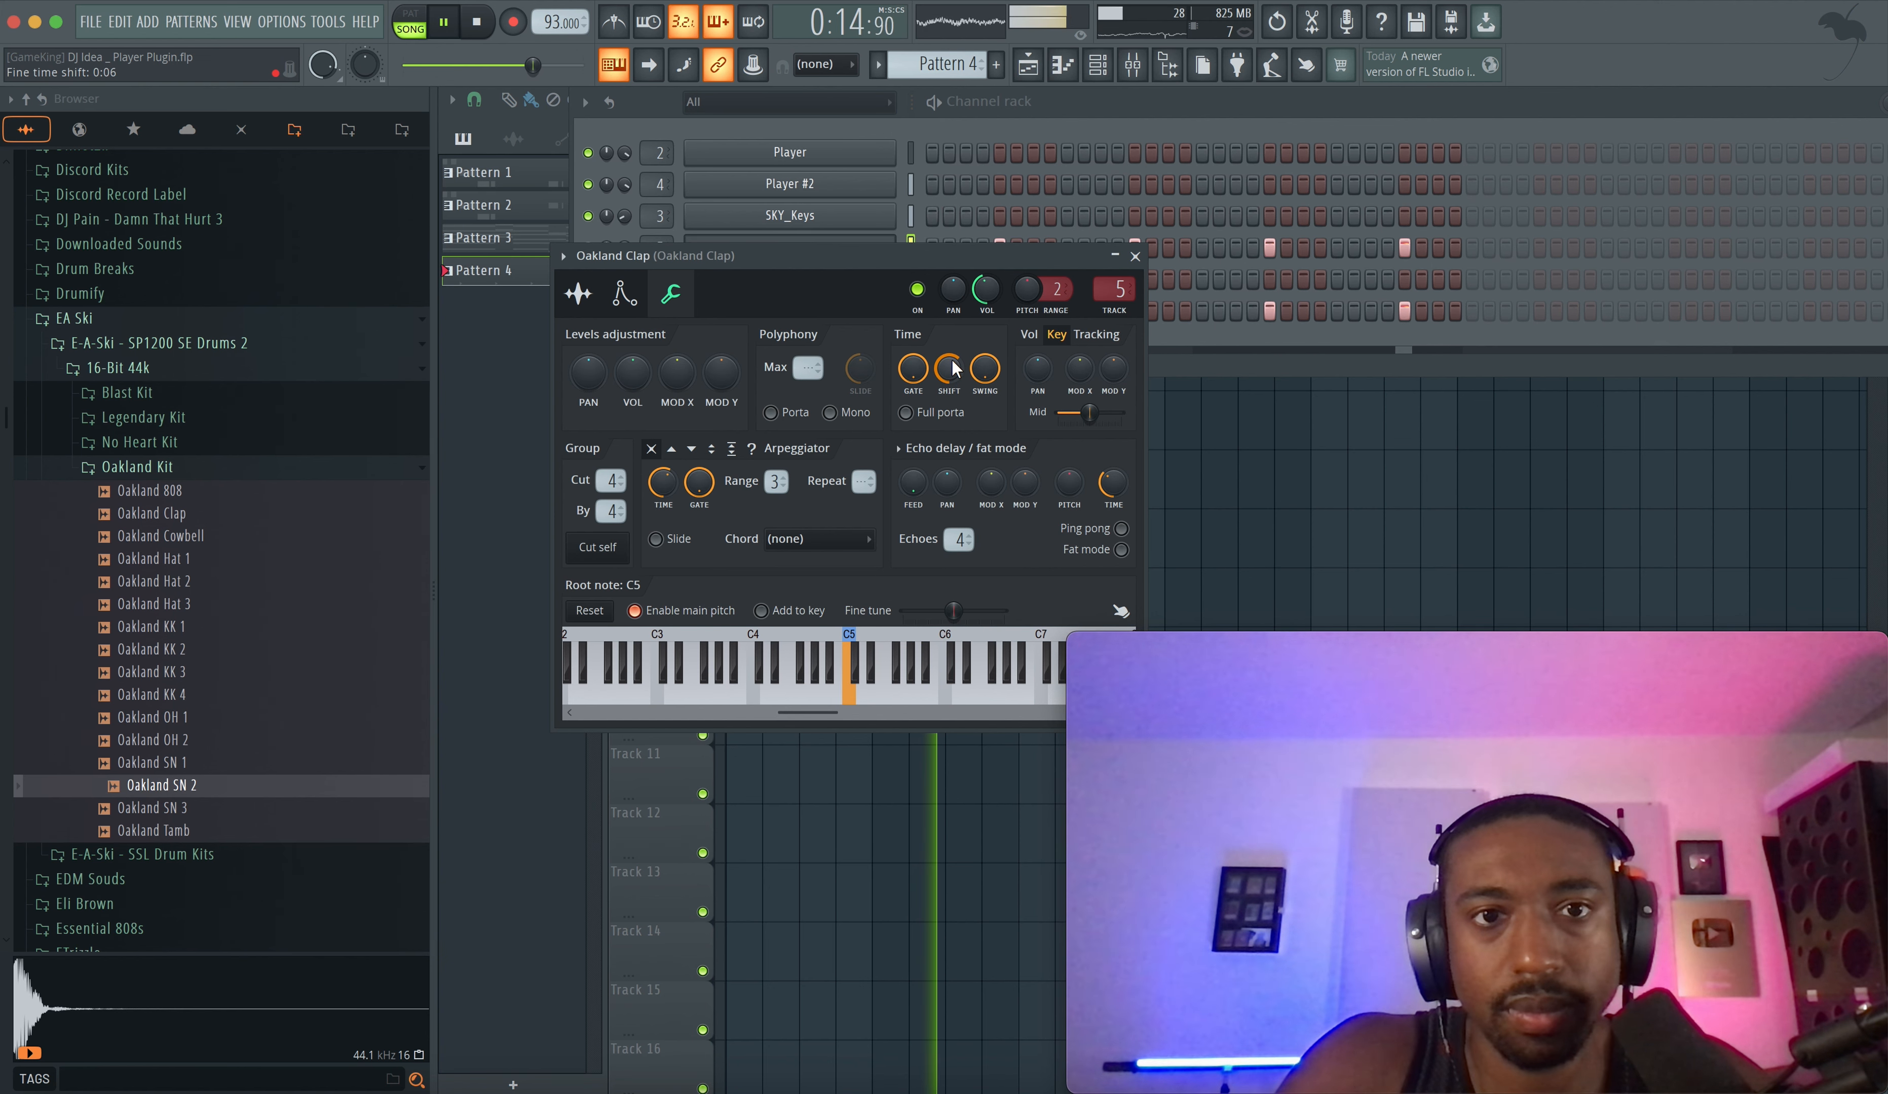
left_click_drag(955, 367, 954, 362)
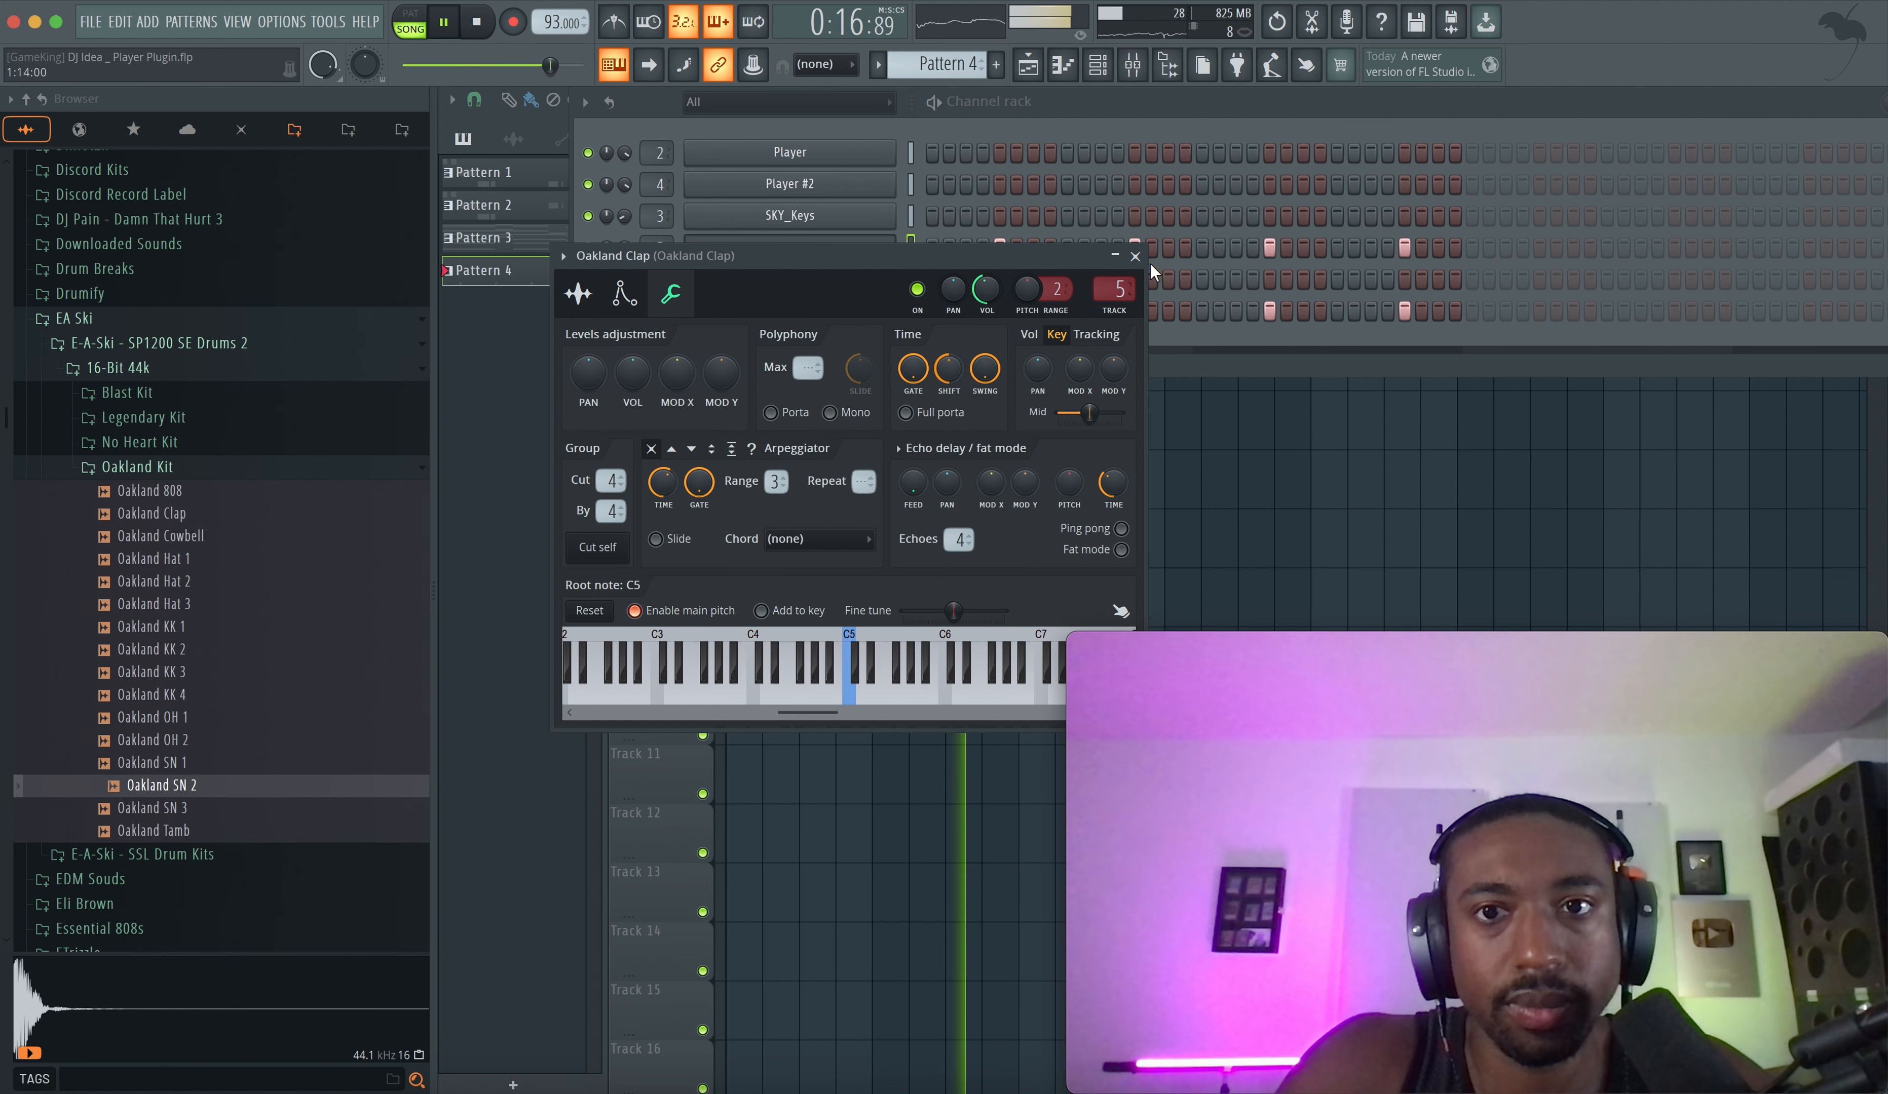
left_click(1135, 256)
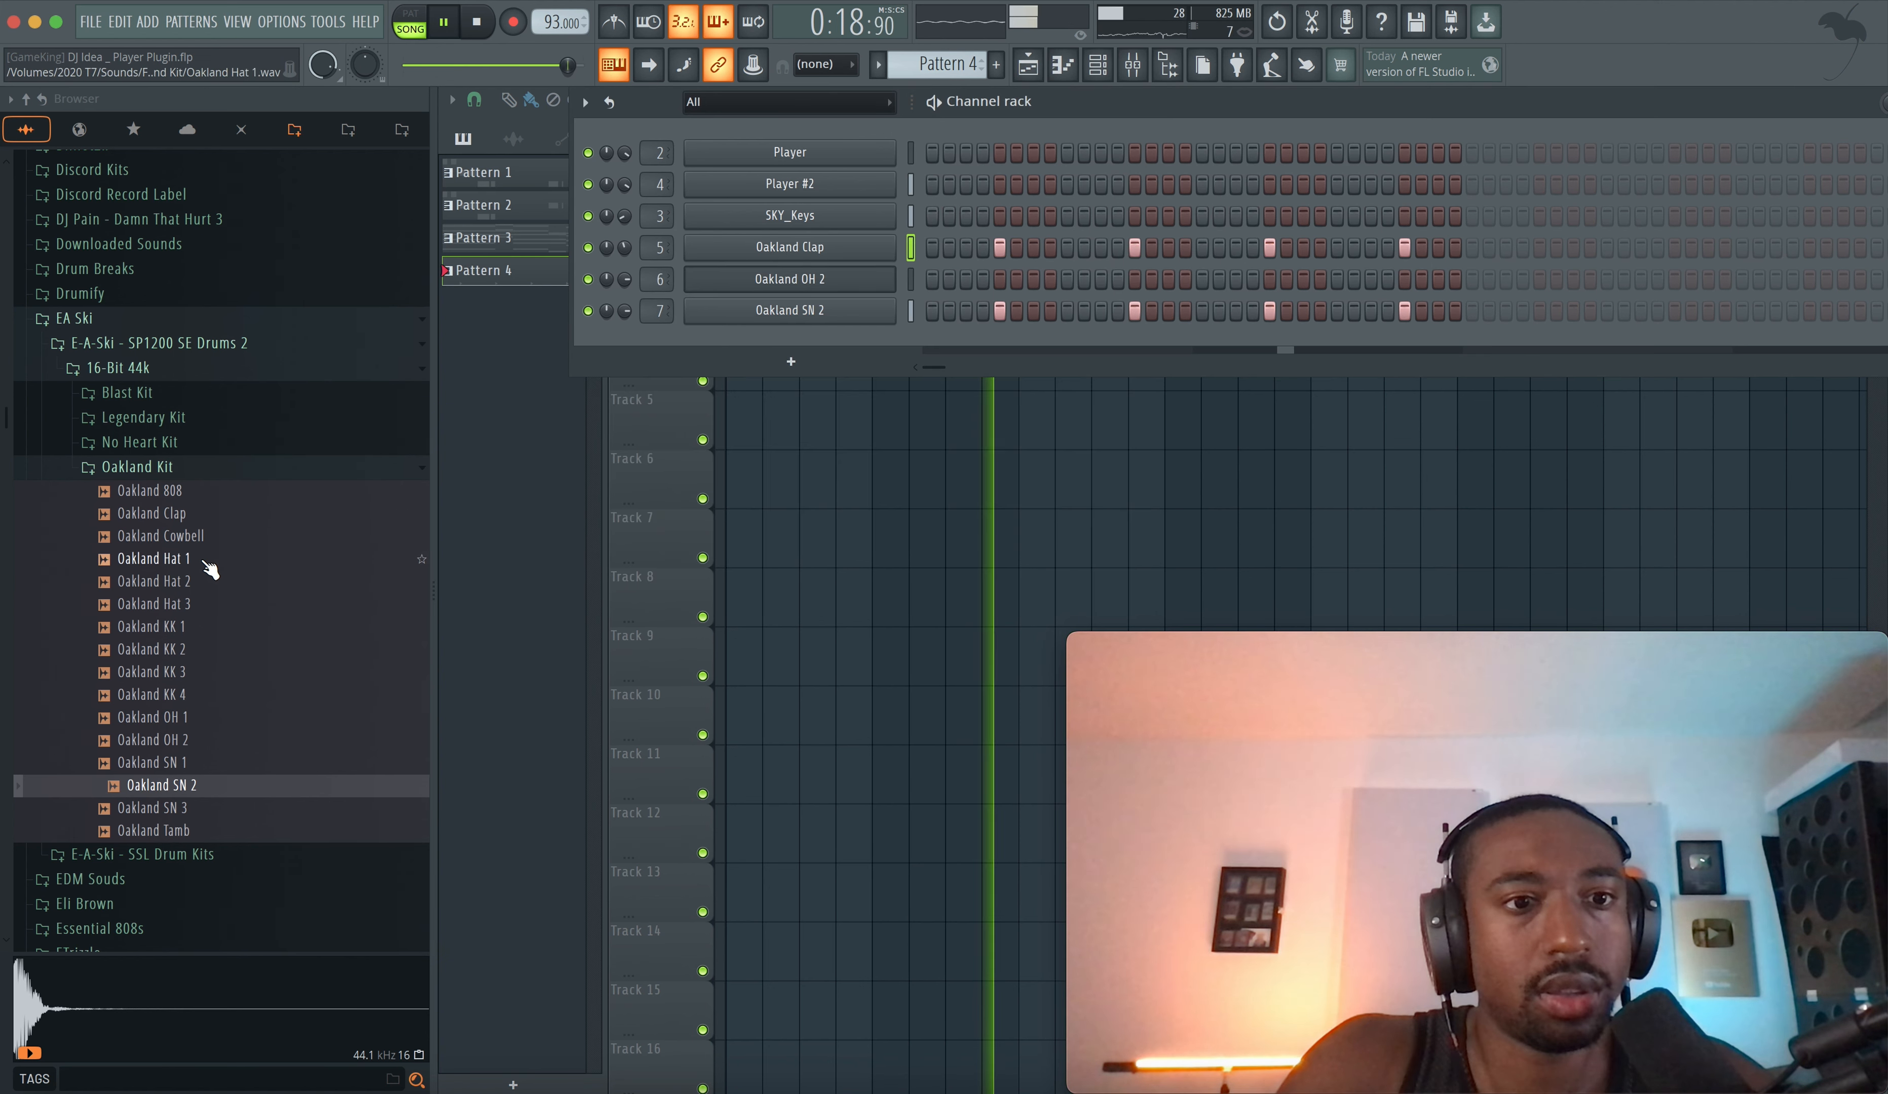
- Audition the hat, clap and kick samples in the Oakland Kit folder against the playing beat
left_click(196, 606)
left_click(197, 581)
left_click(197, 560)
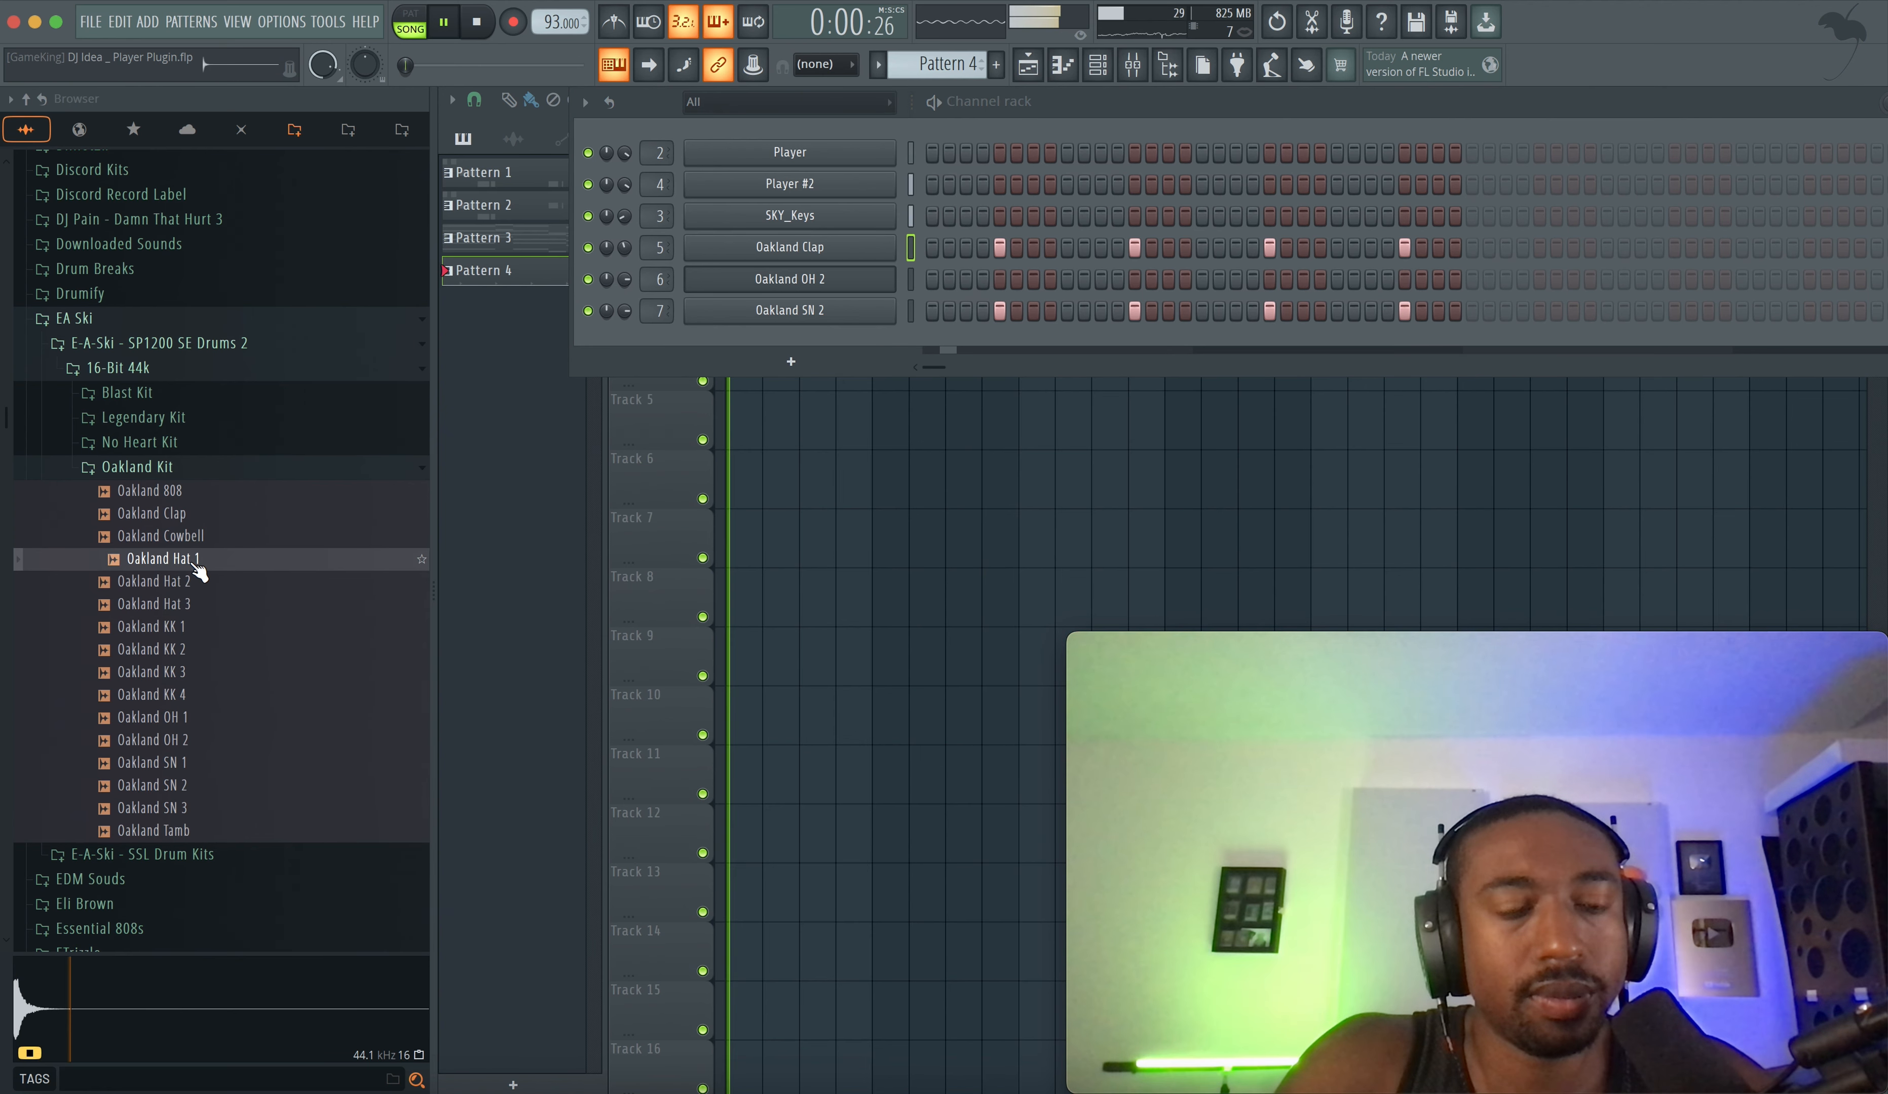
left_click(192, 512)
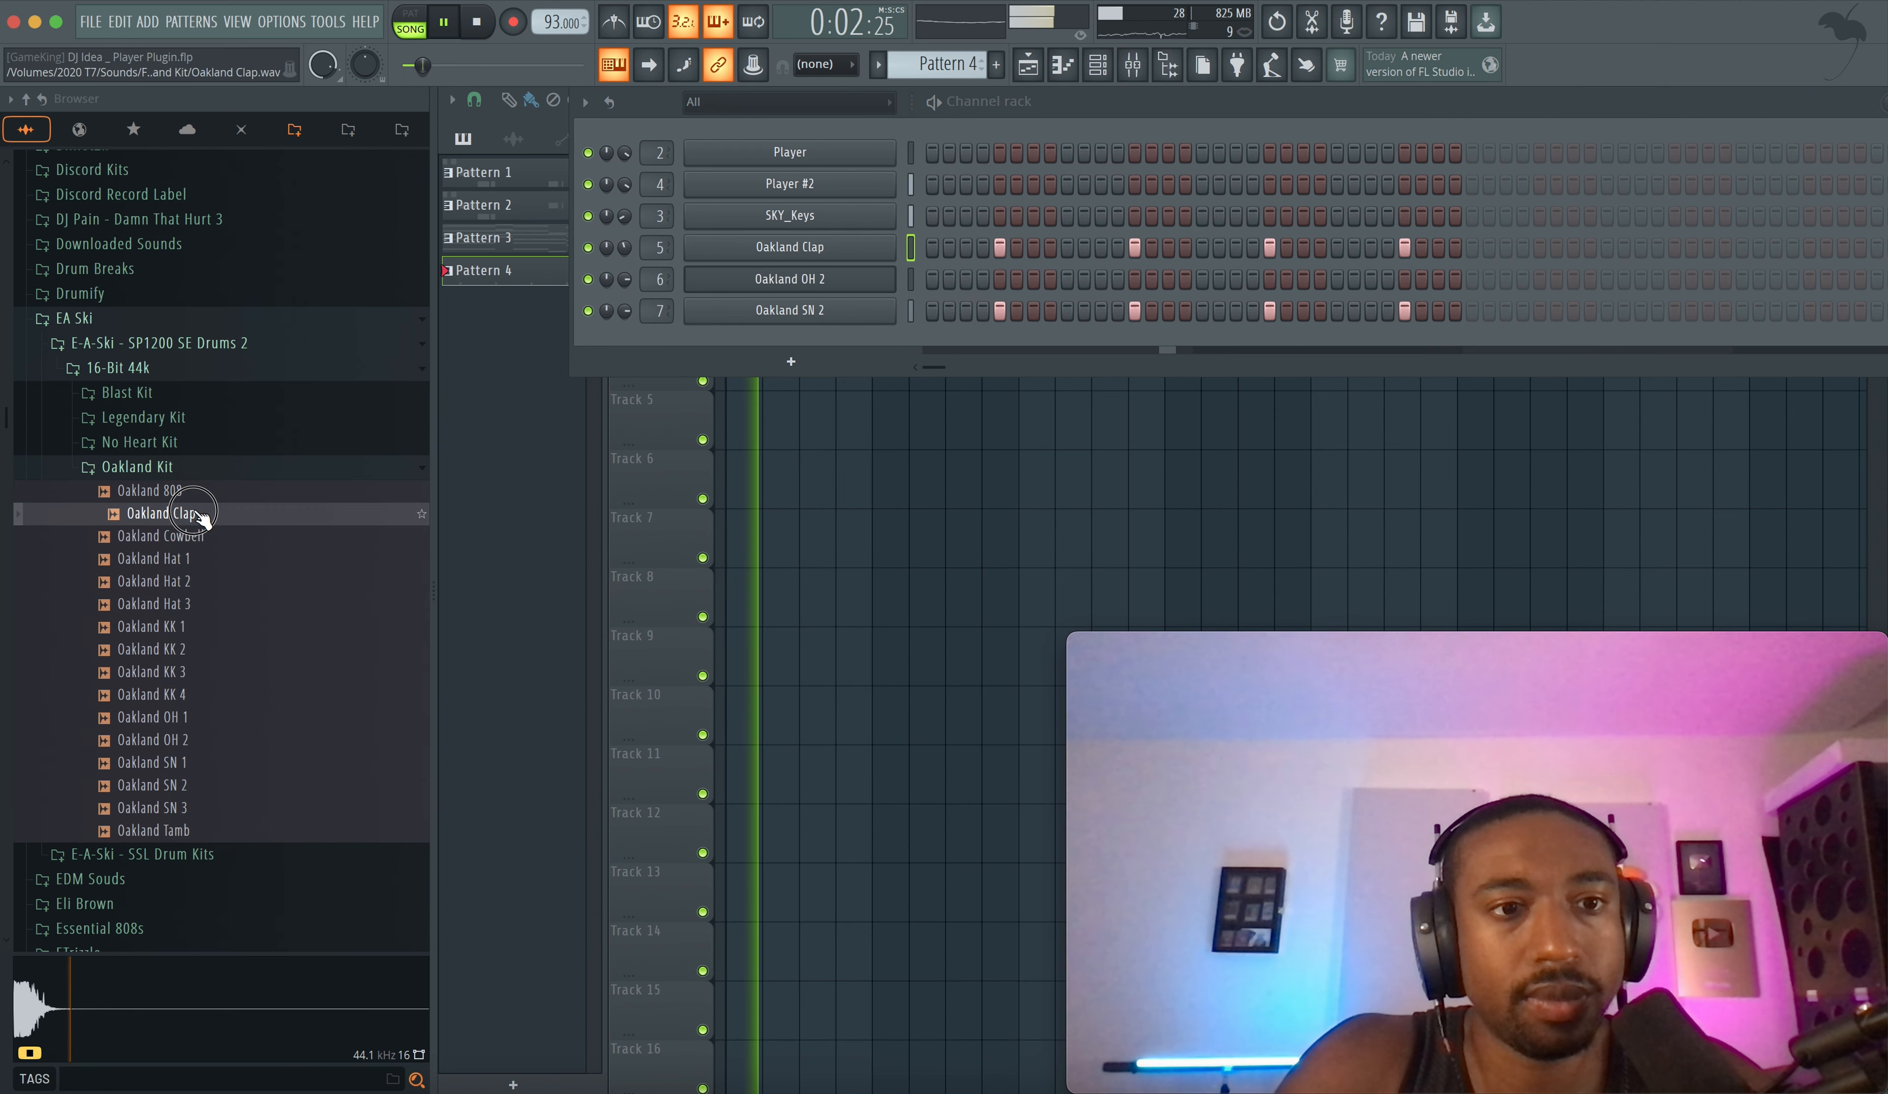
left_click(197, 650)
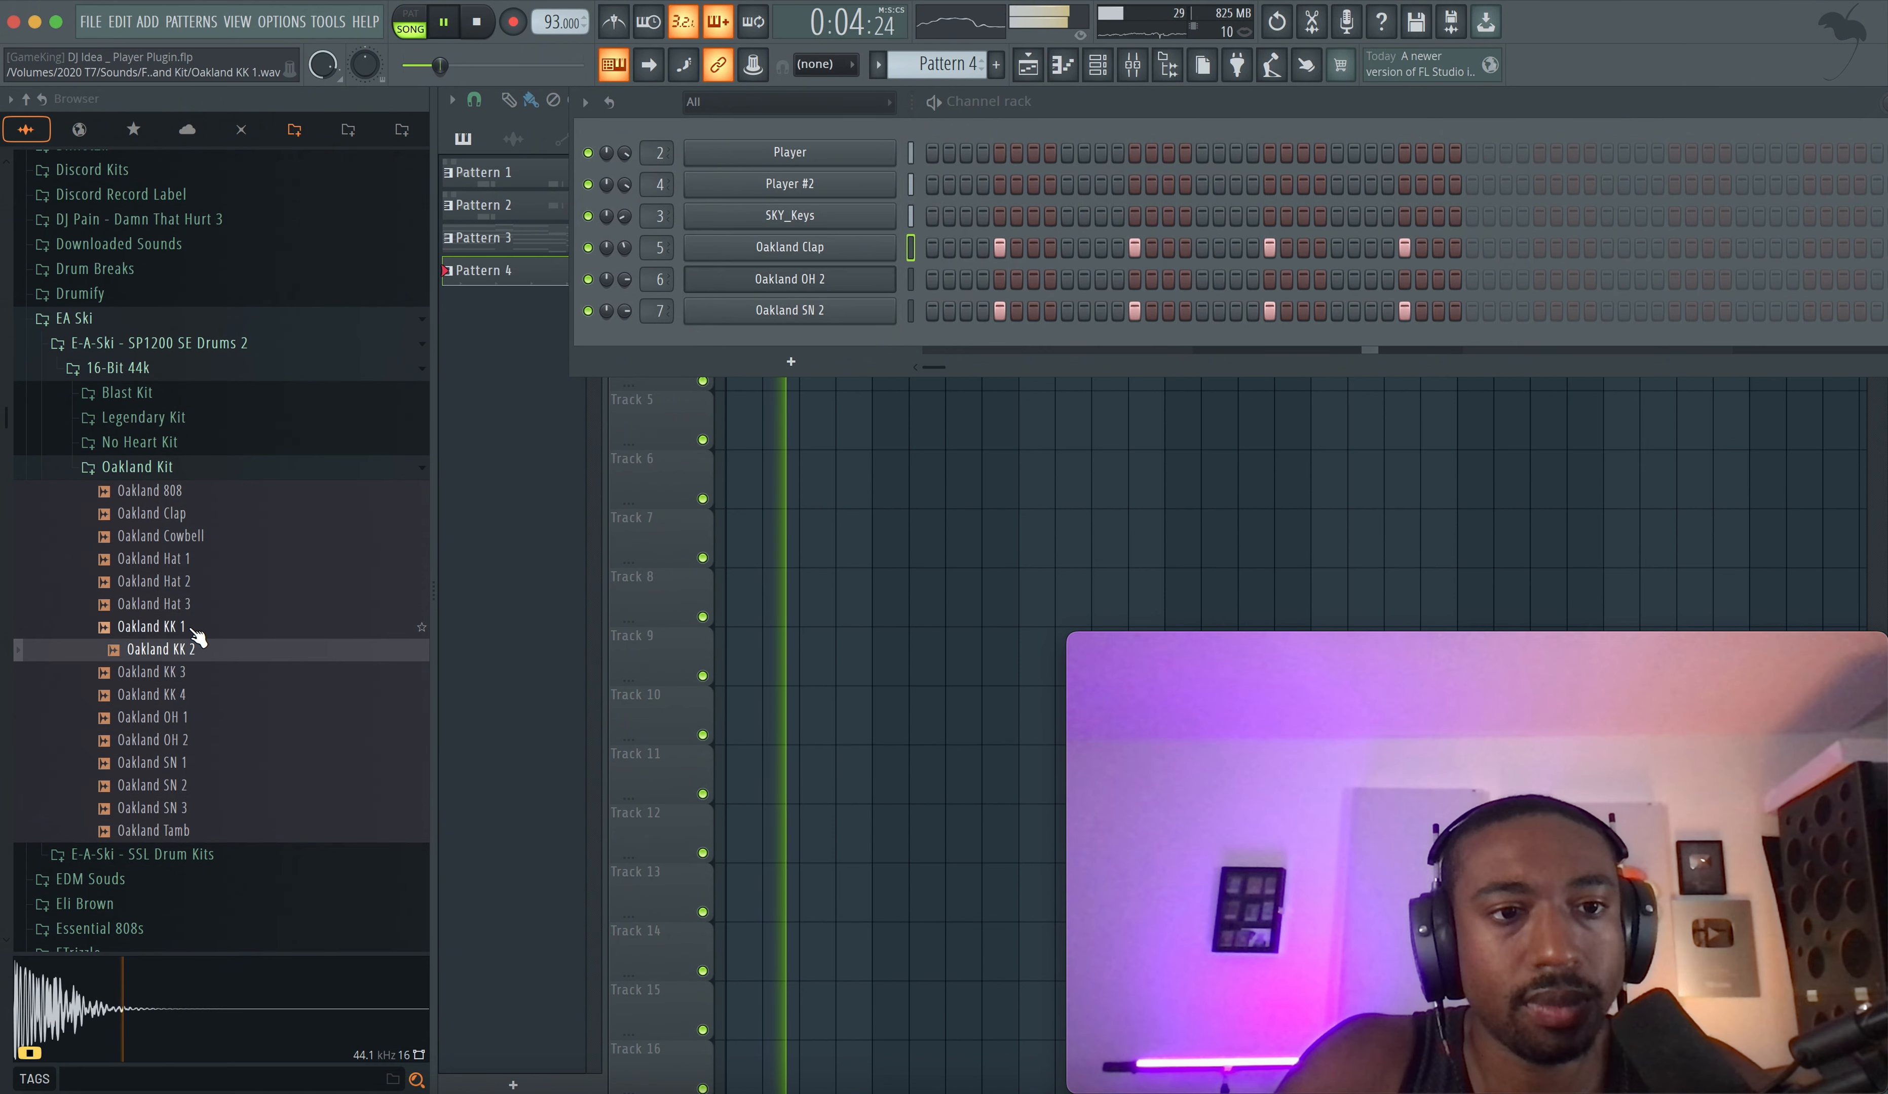
left_click(194, 634)
left_click(196, 649)
left_click(195, 631)
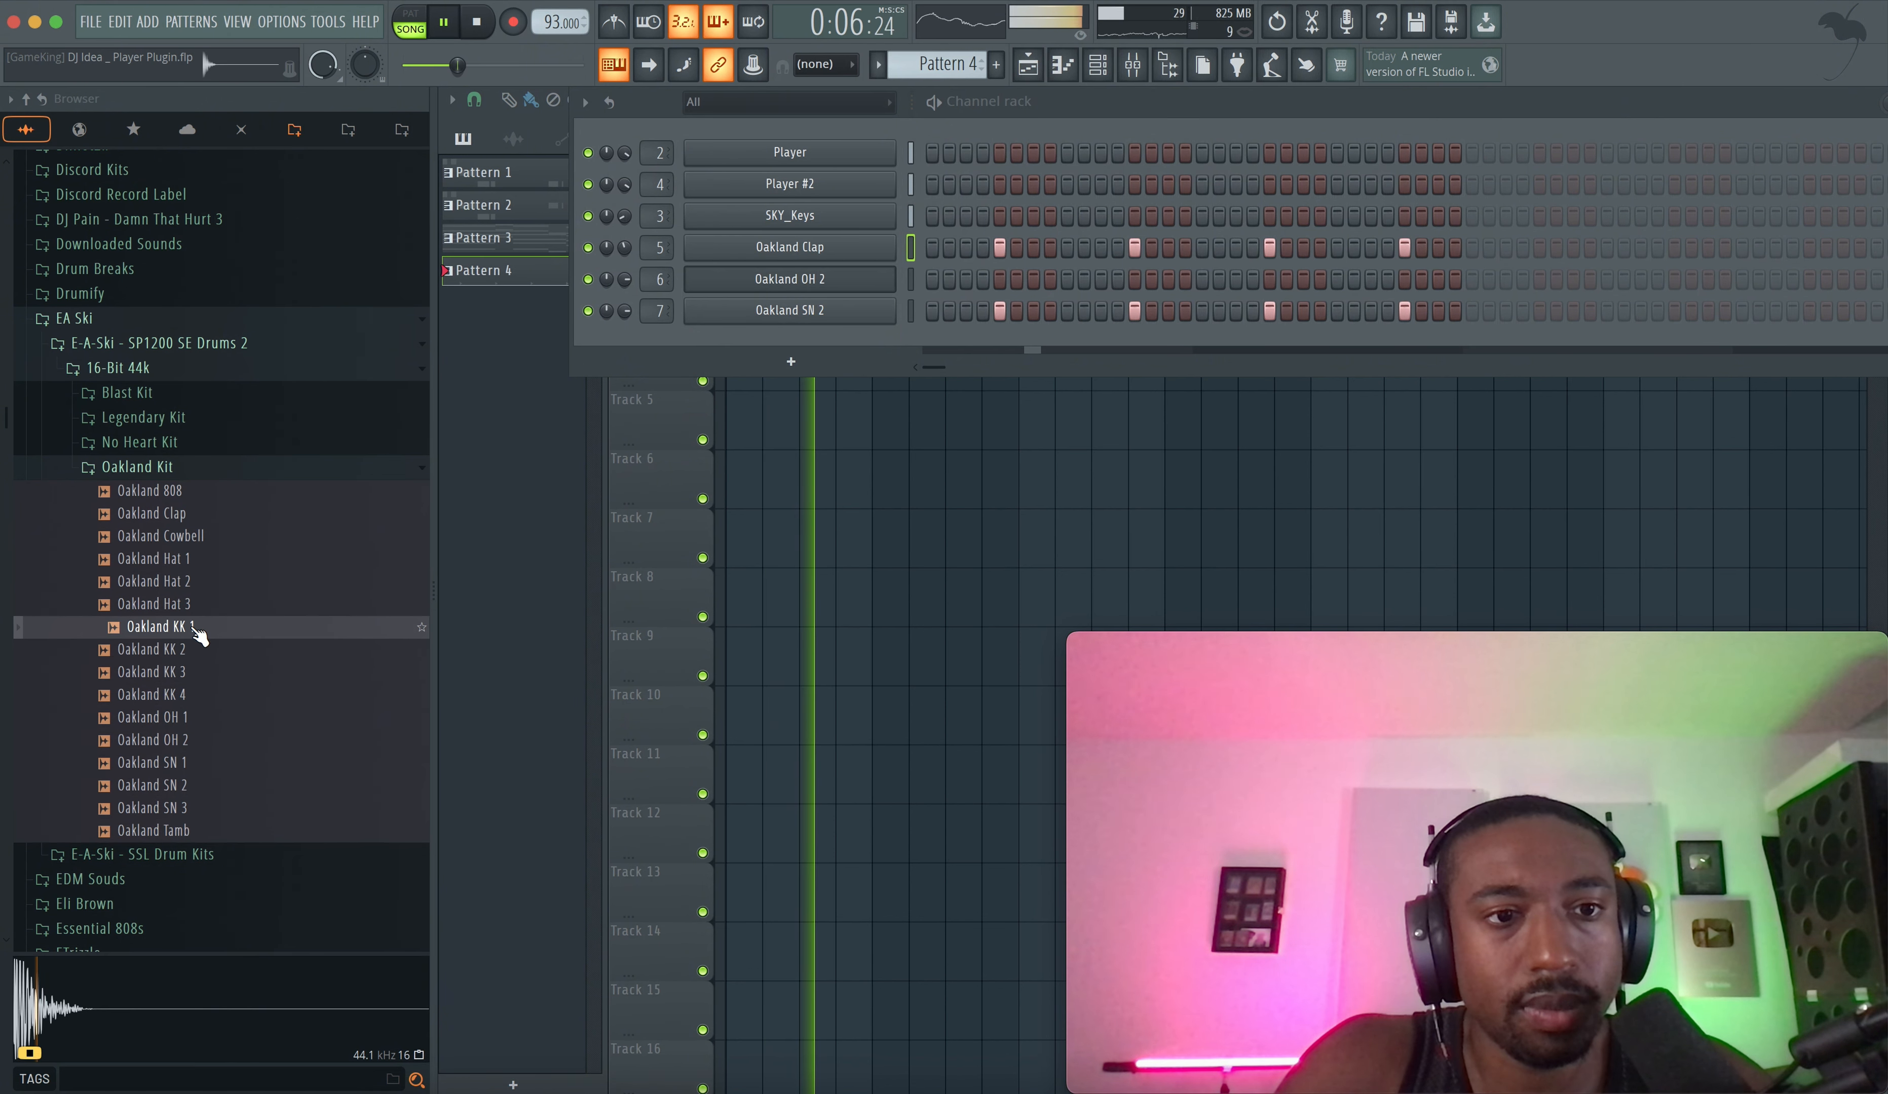
left_click(196, 672)
left_click(192, 692)
left_click(191, 628)
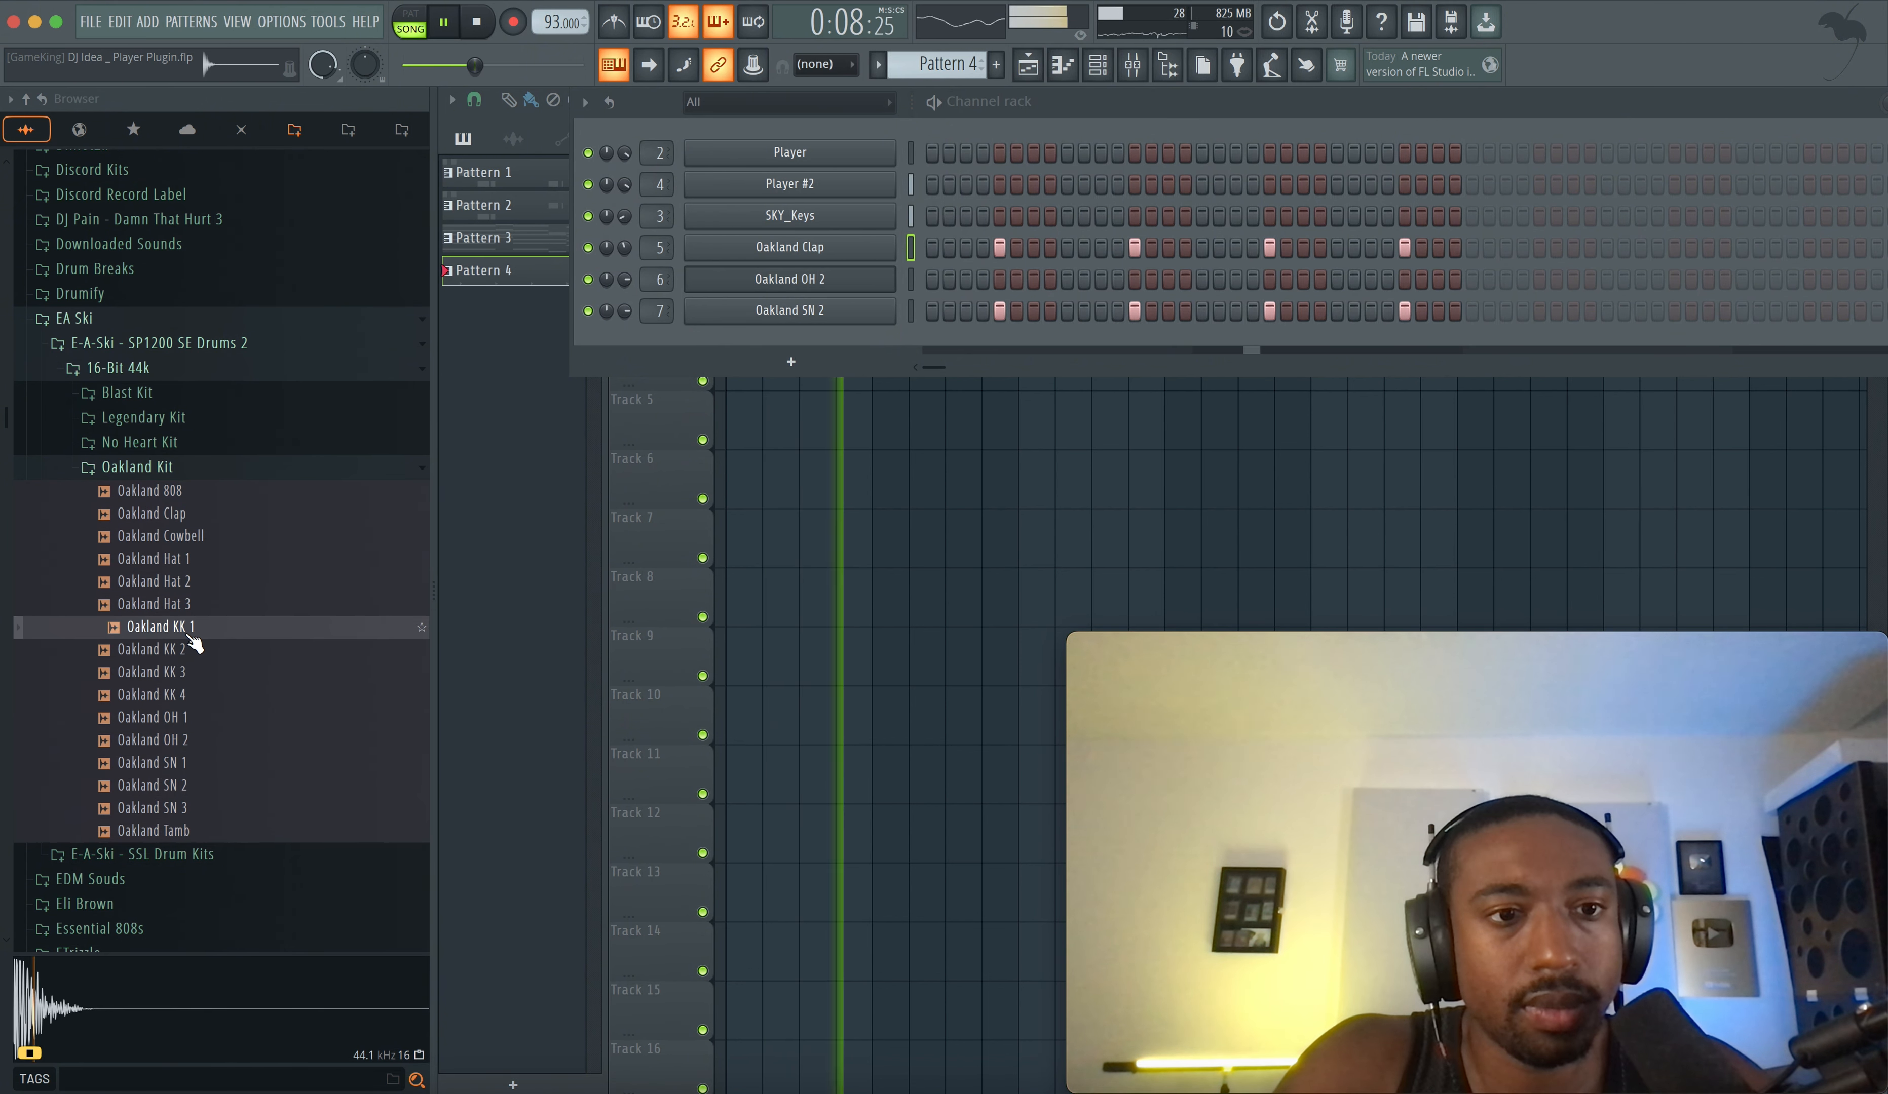
- Load Oakland KK 1 into a new channel, route it to mixer track 8 and close its window
right_click(191, 628)
left_click(253, 666)
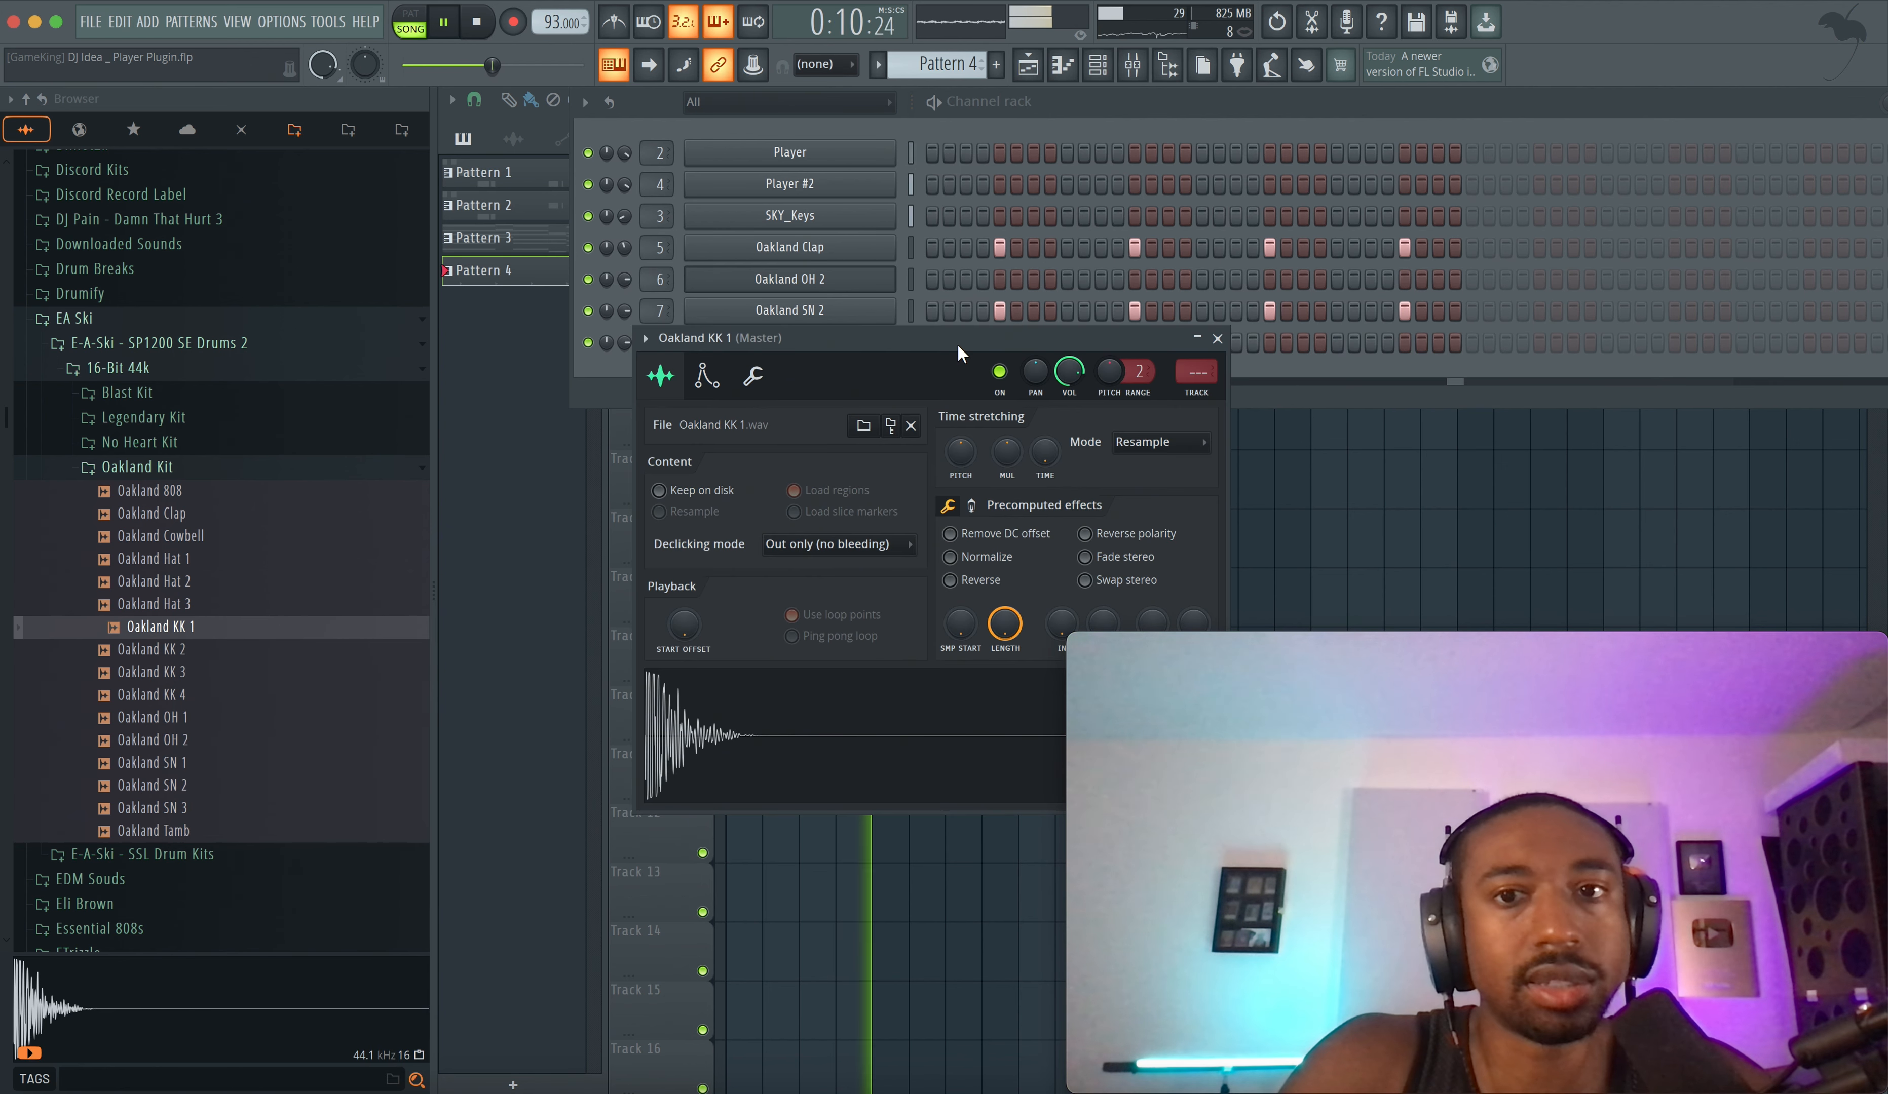
key("super+l")
key("space")
left_click(1420, 378)
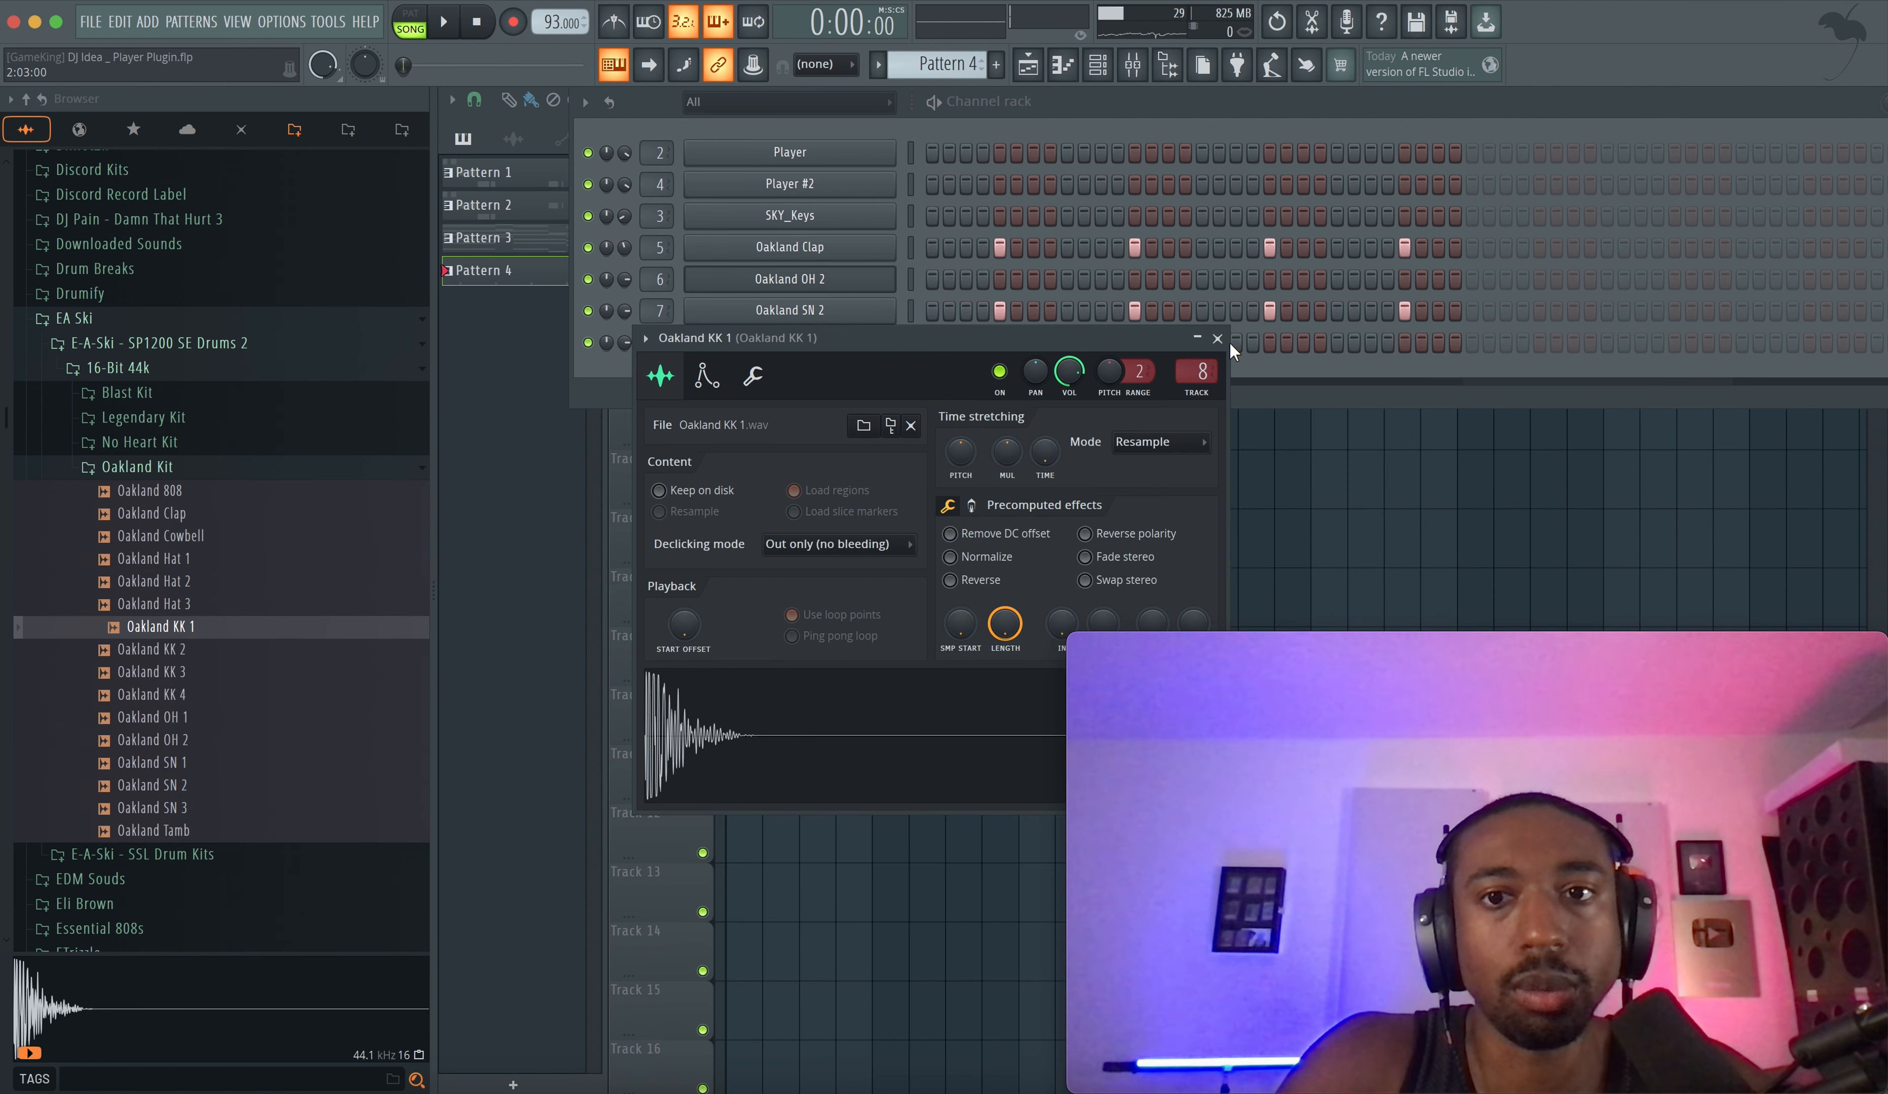
left_click(1217, 339)
- Program Oakland KK 1 kick hits on steps 1, 7, 9, 23, 25 and 31 of Pattern 4 while the song plays
left_click(932, 342)
key("space")
left_click(1067, 342)
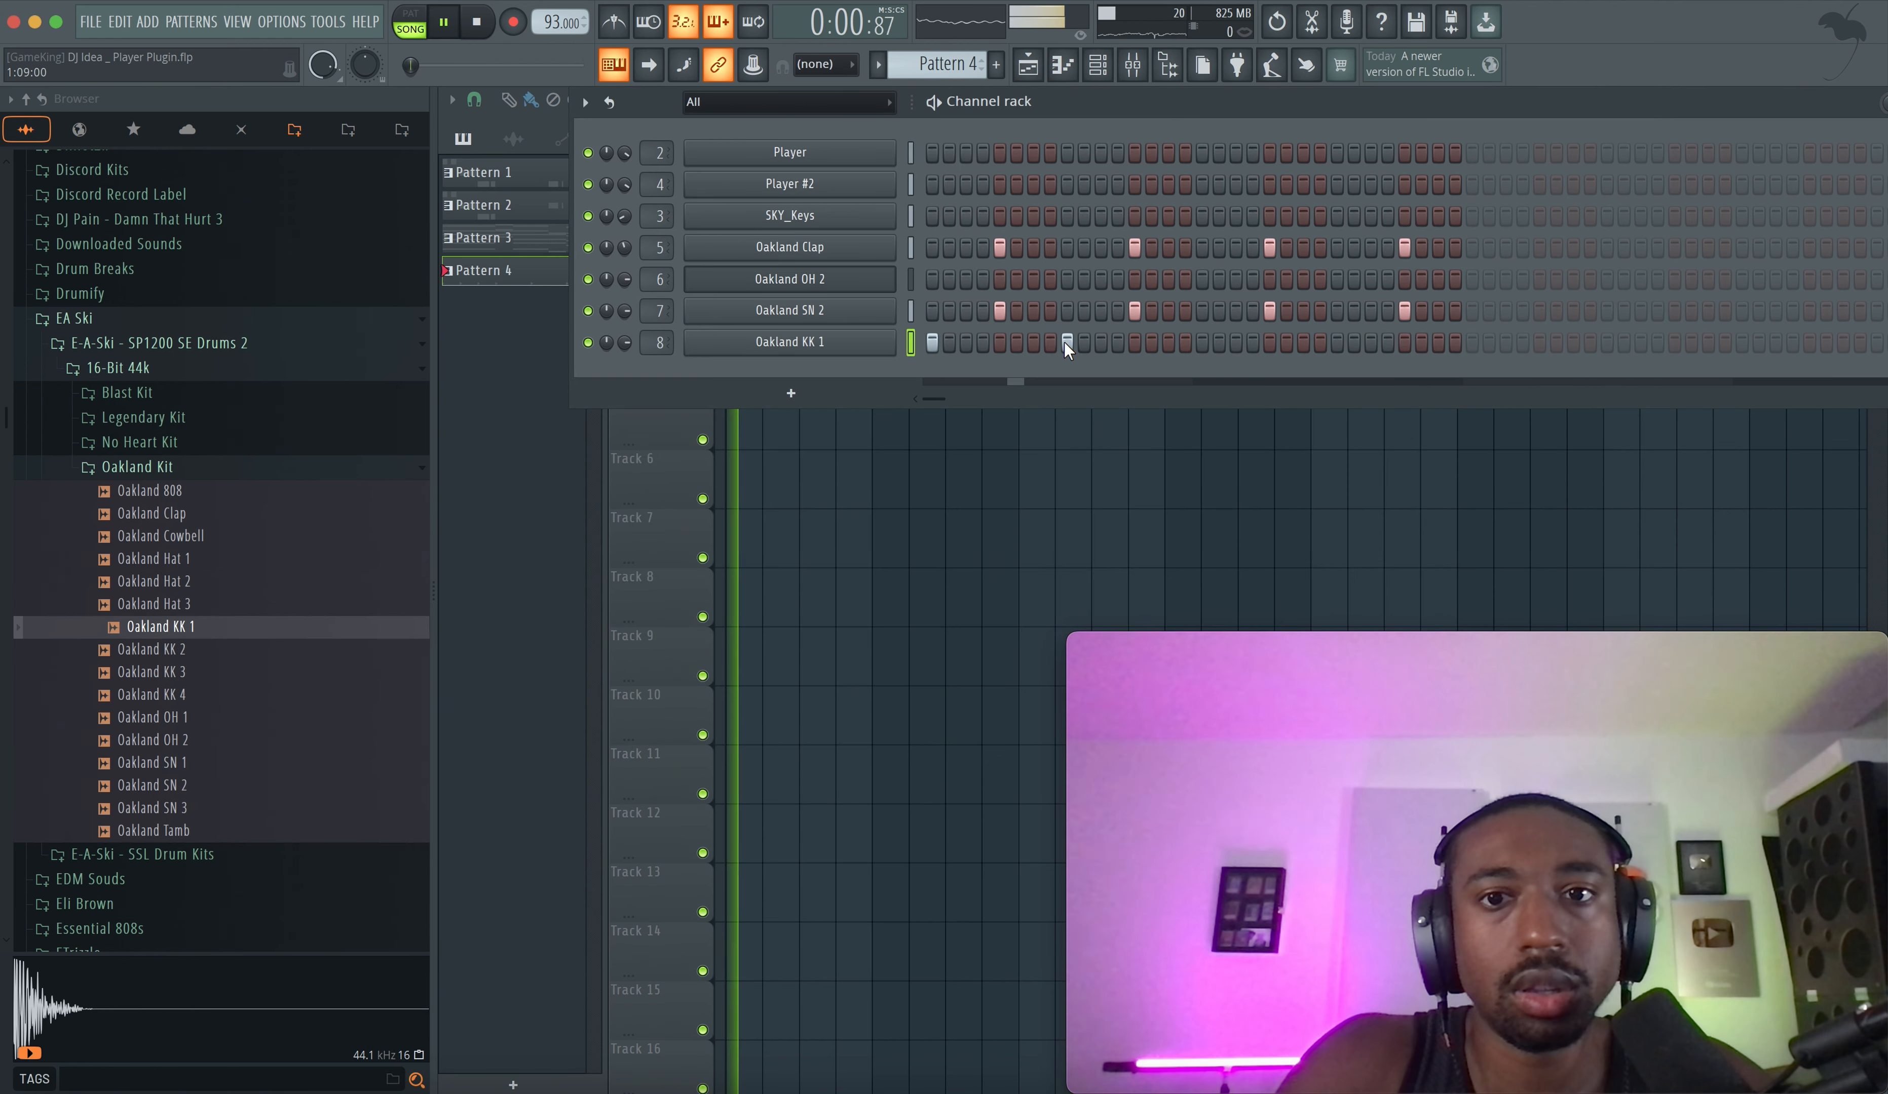
left_click(1034, 342)
left_click(1202, 342)
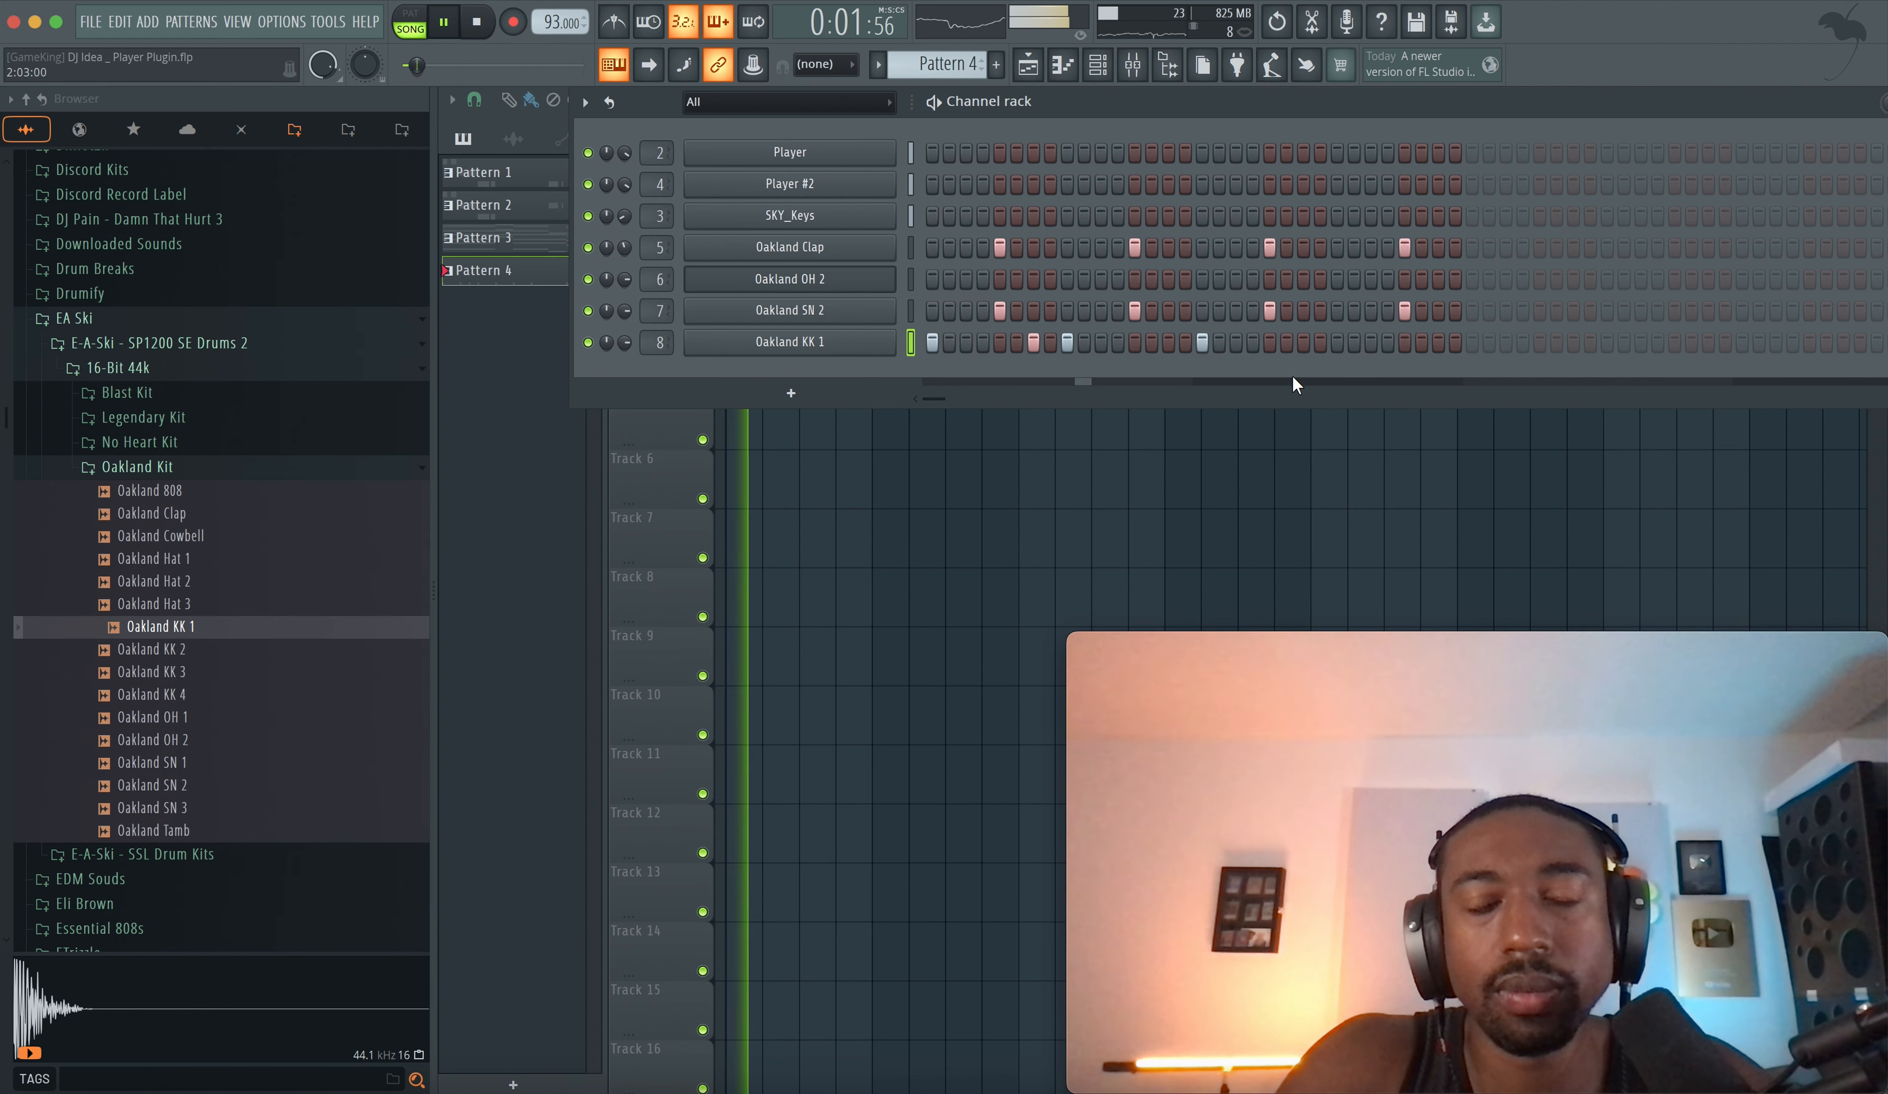
left_click(1304, 342)
left_click(1338, 342)
left_click(1438, 342)
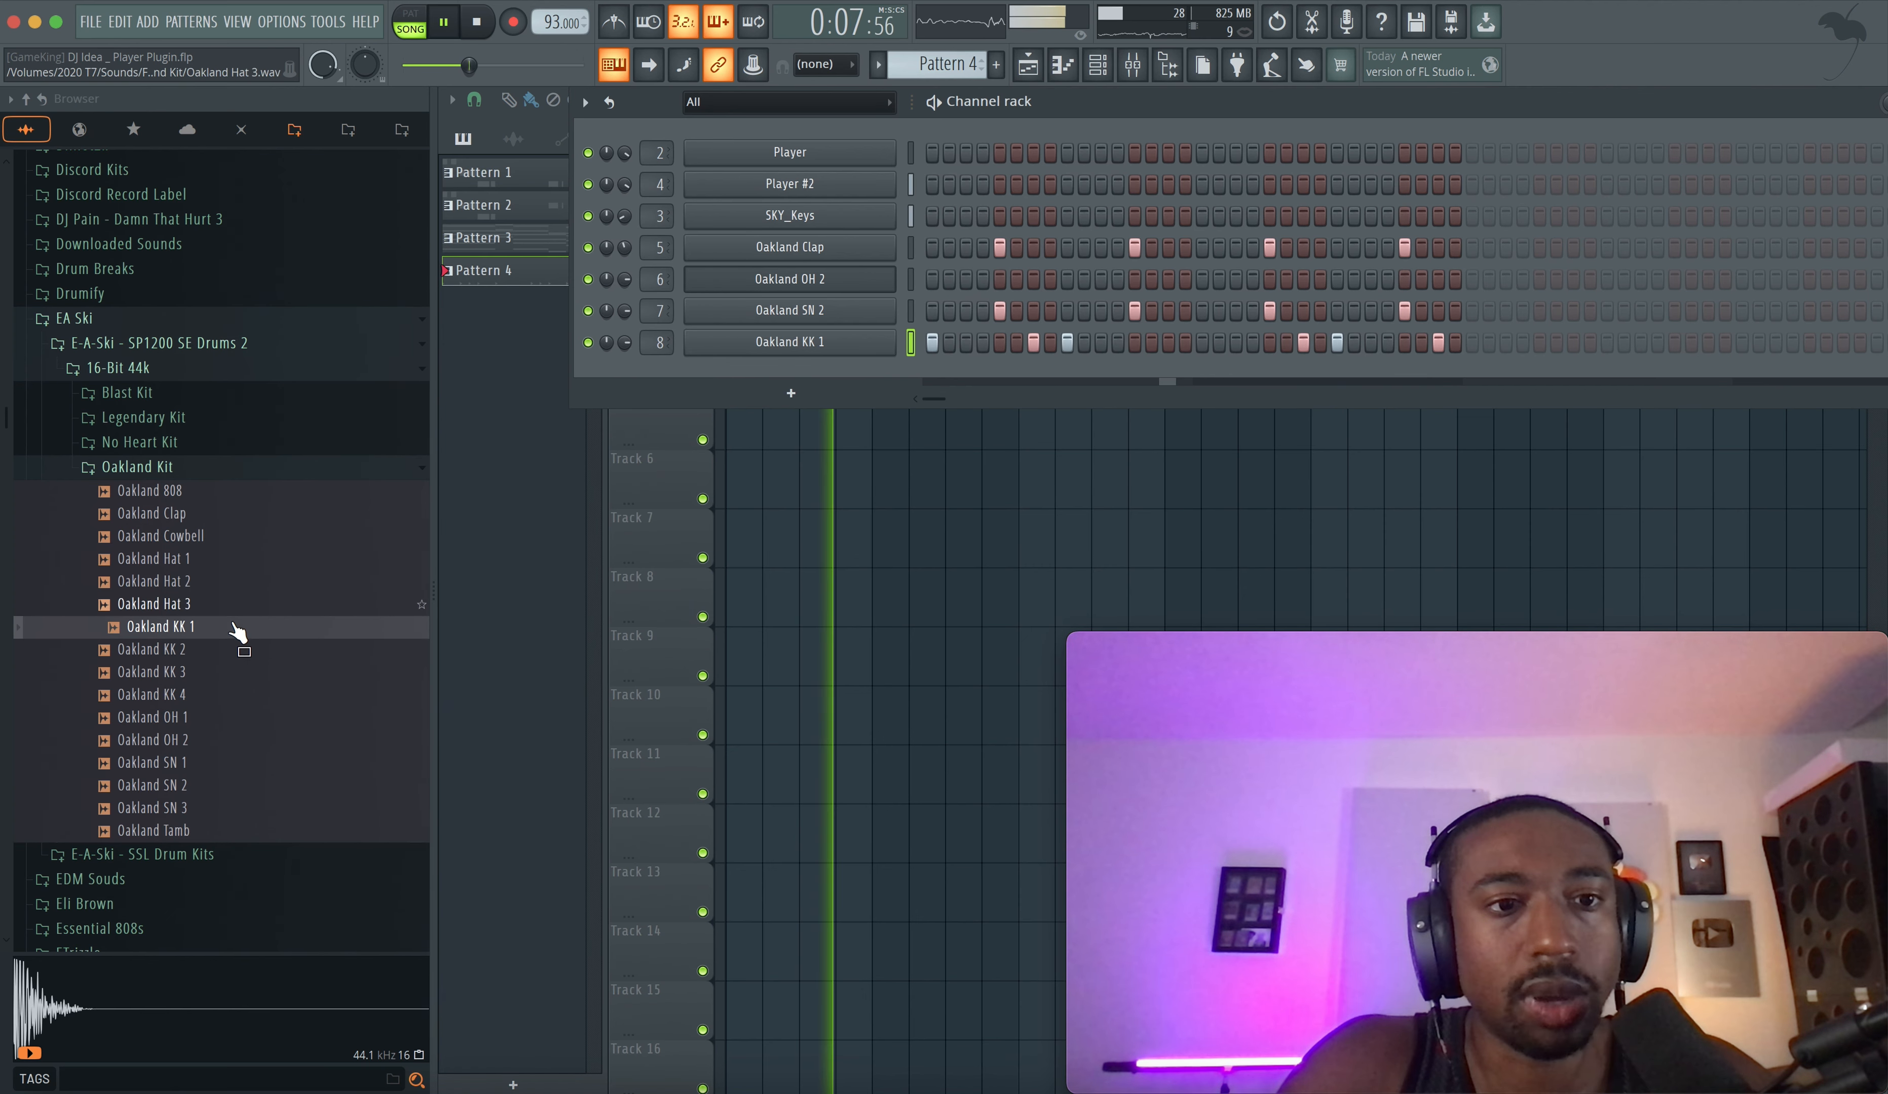
- Try the Oakland KK 2 and Oakland KK 4 samples in the kick channel, and restore Oakland KK 1
left_click_drag(233, 646, 740, 350)
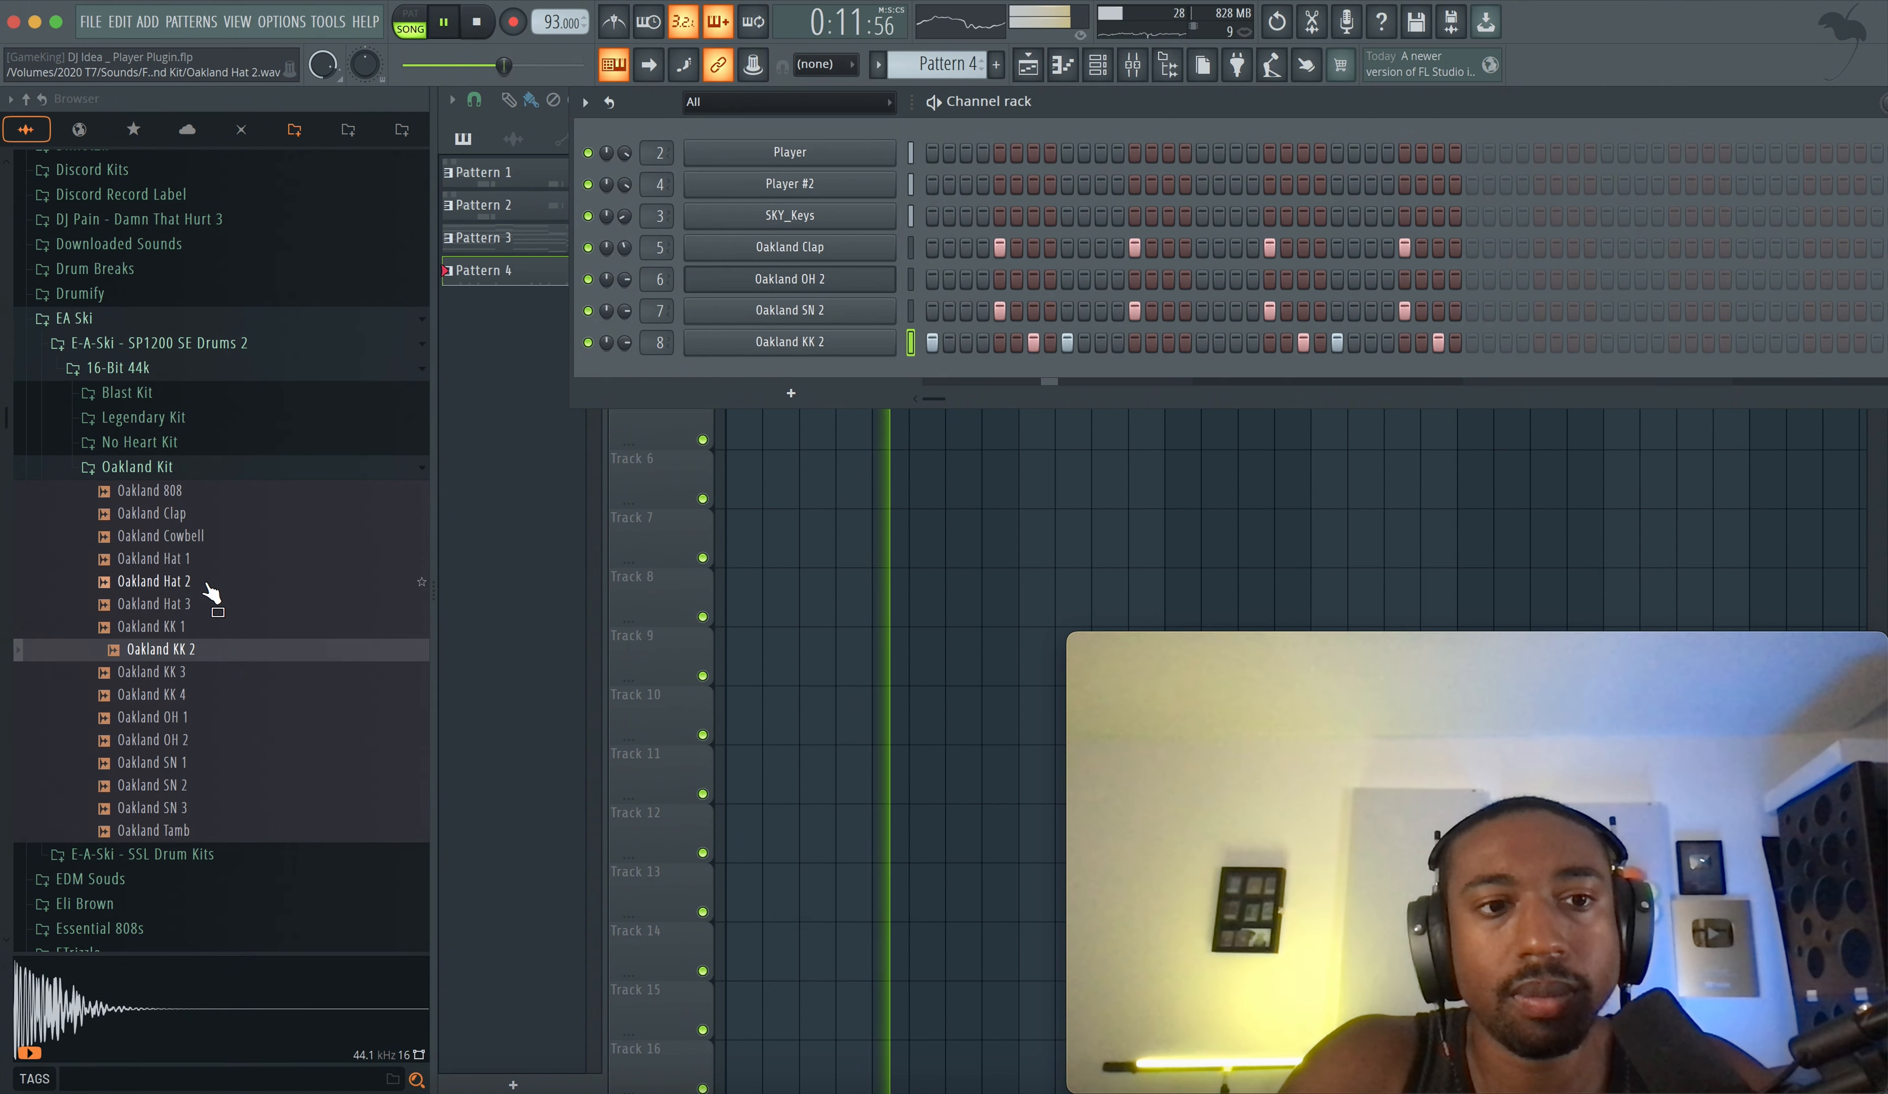
left_click(192, 676)
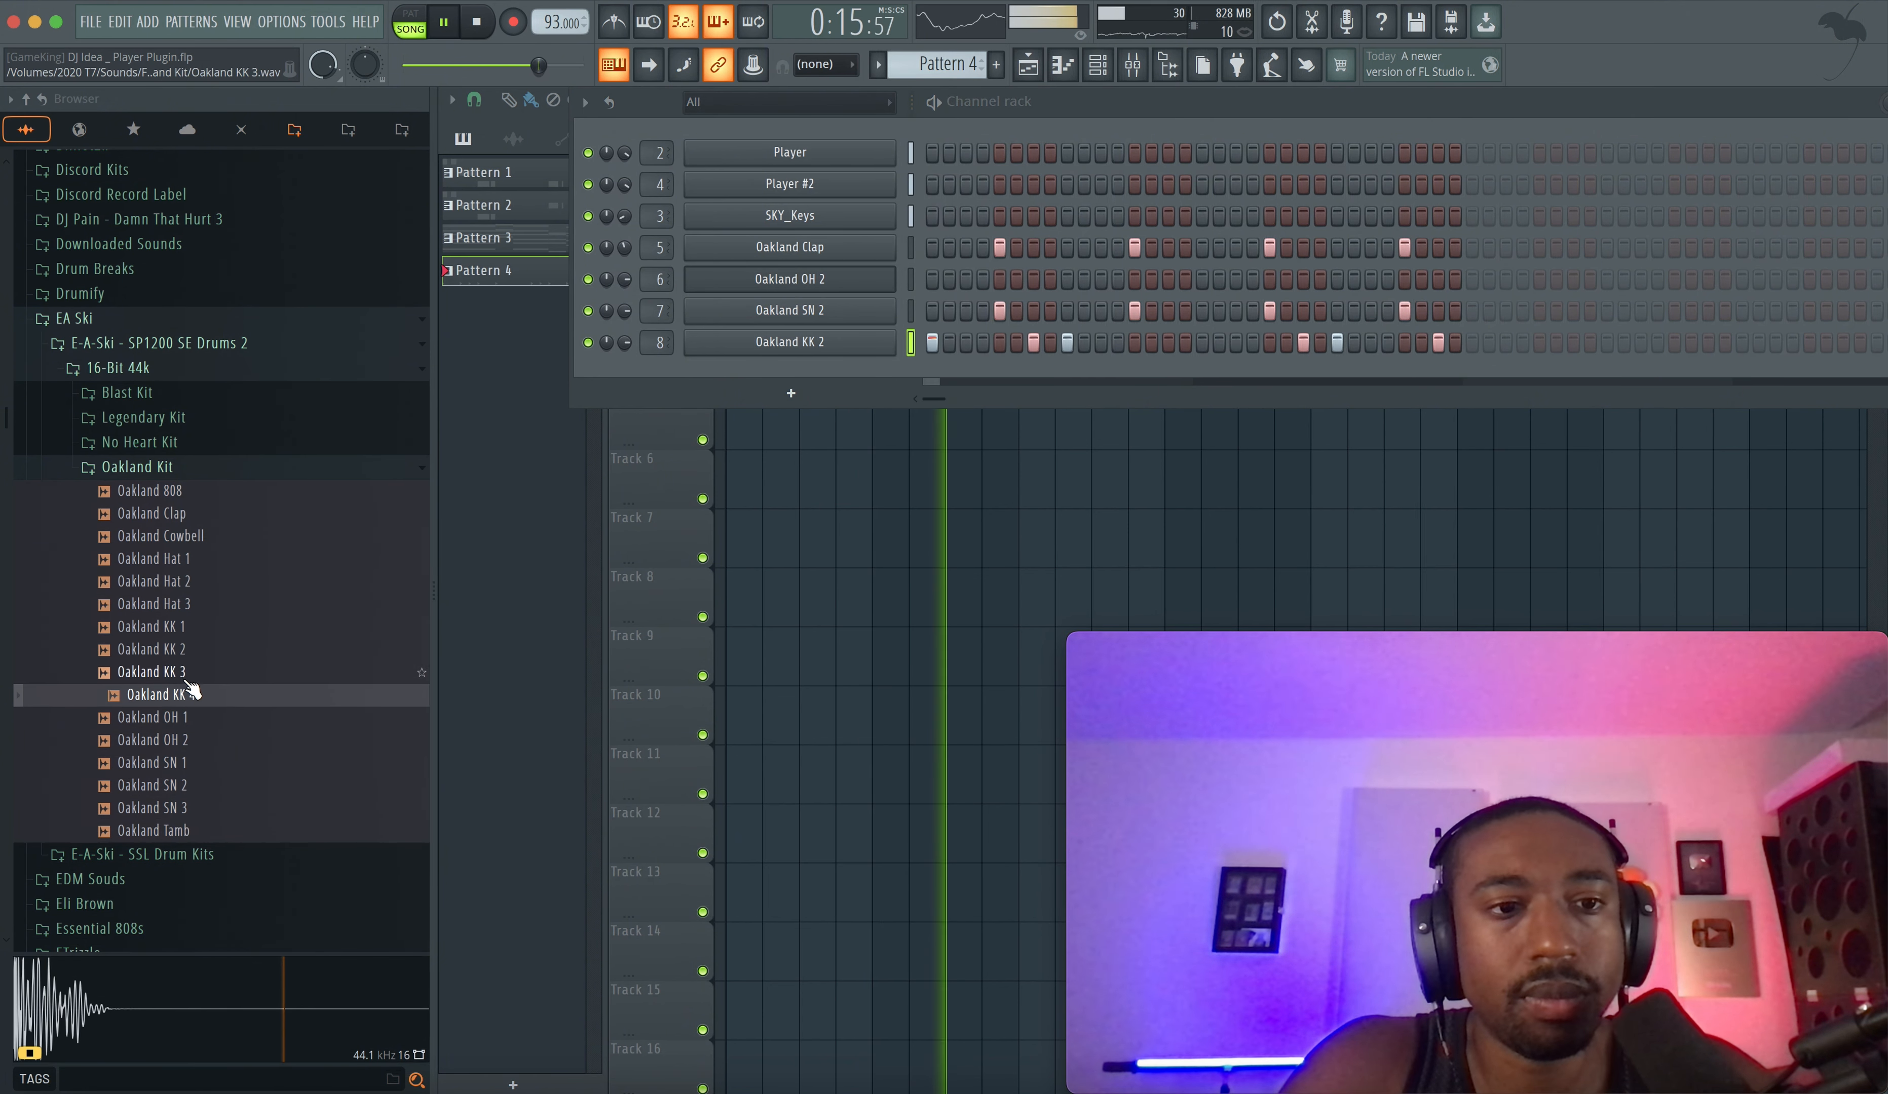
left_click(189, 695)
left_click_drag(189, 694, 789, 342)
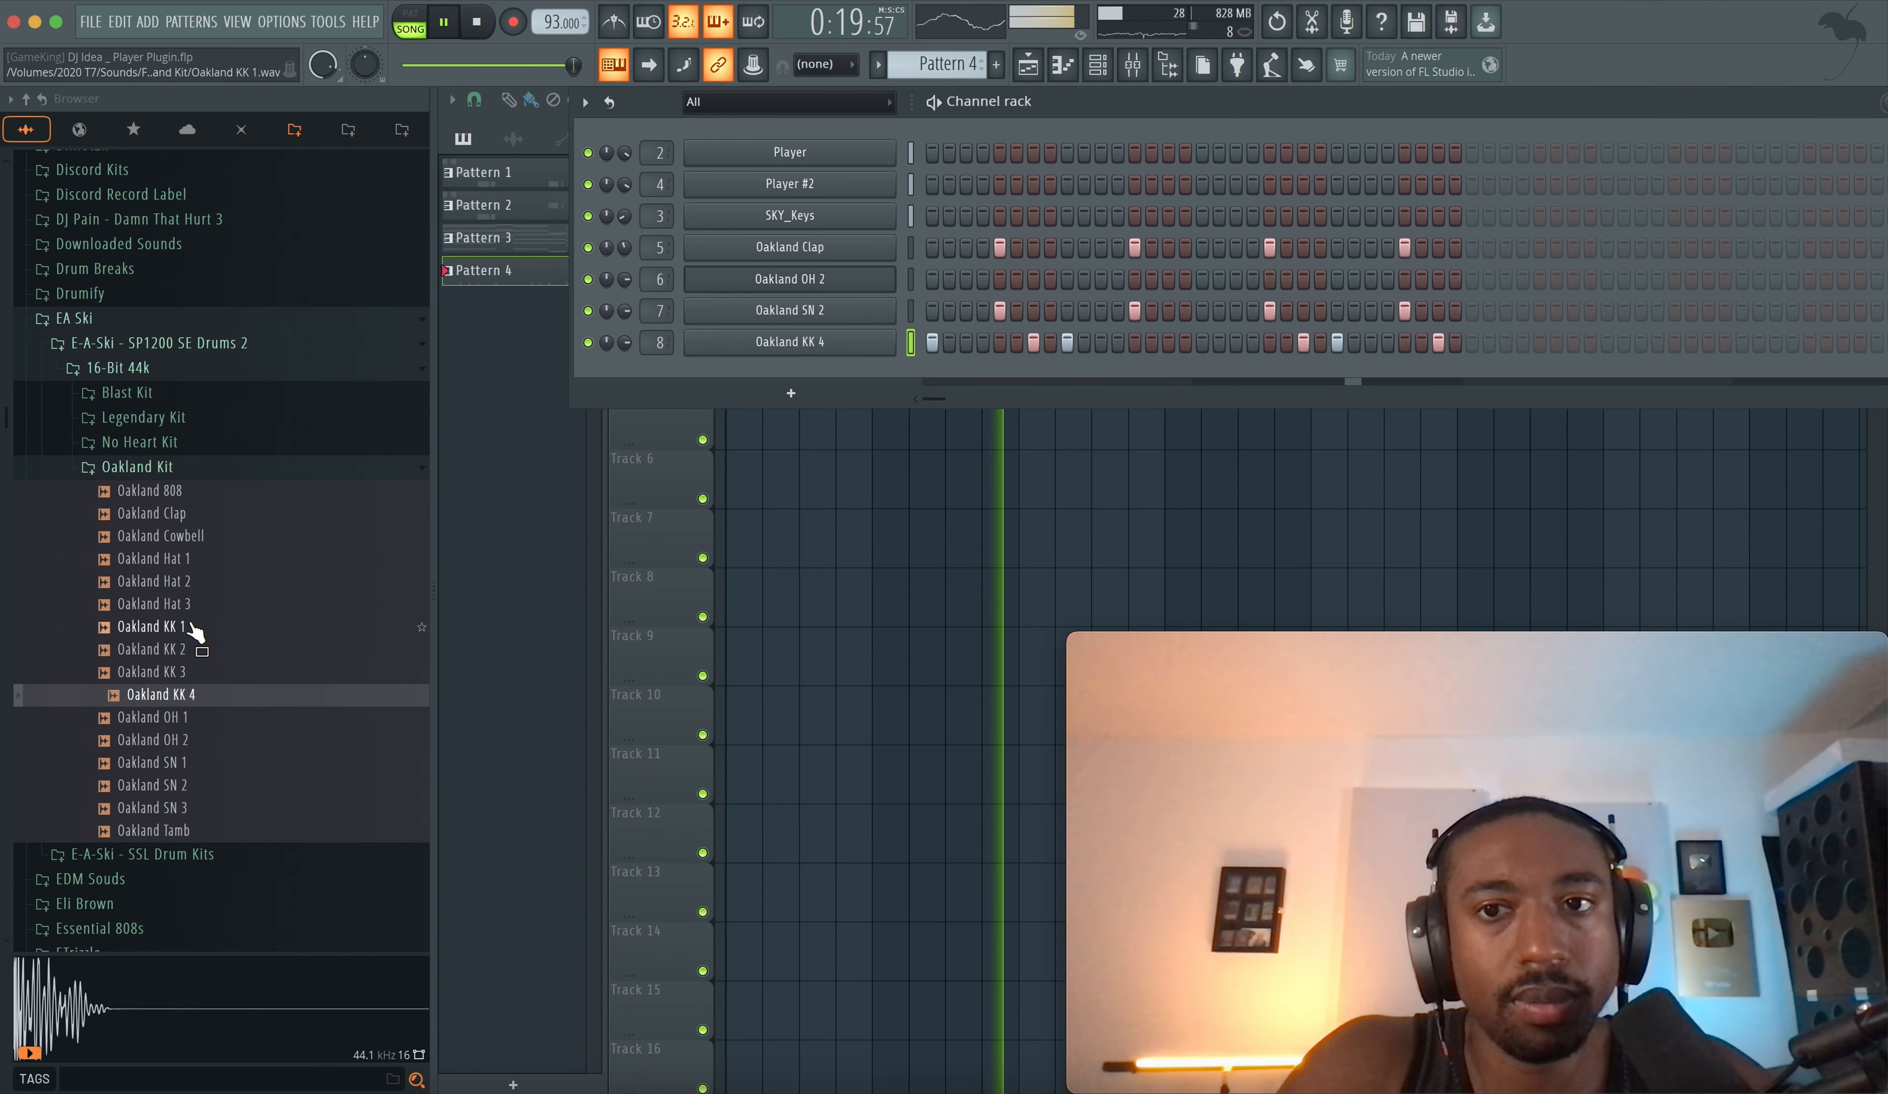
key("space")
left_click_drag(194, 632, 676, 448)
left_click_drag(788, 362, 840, 503)
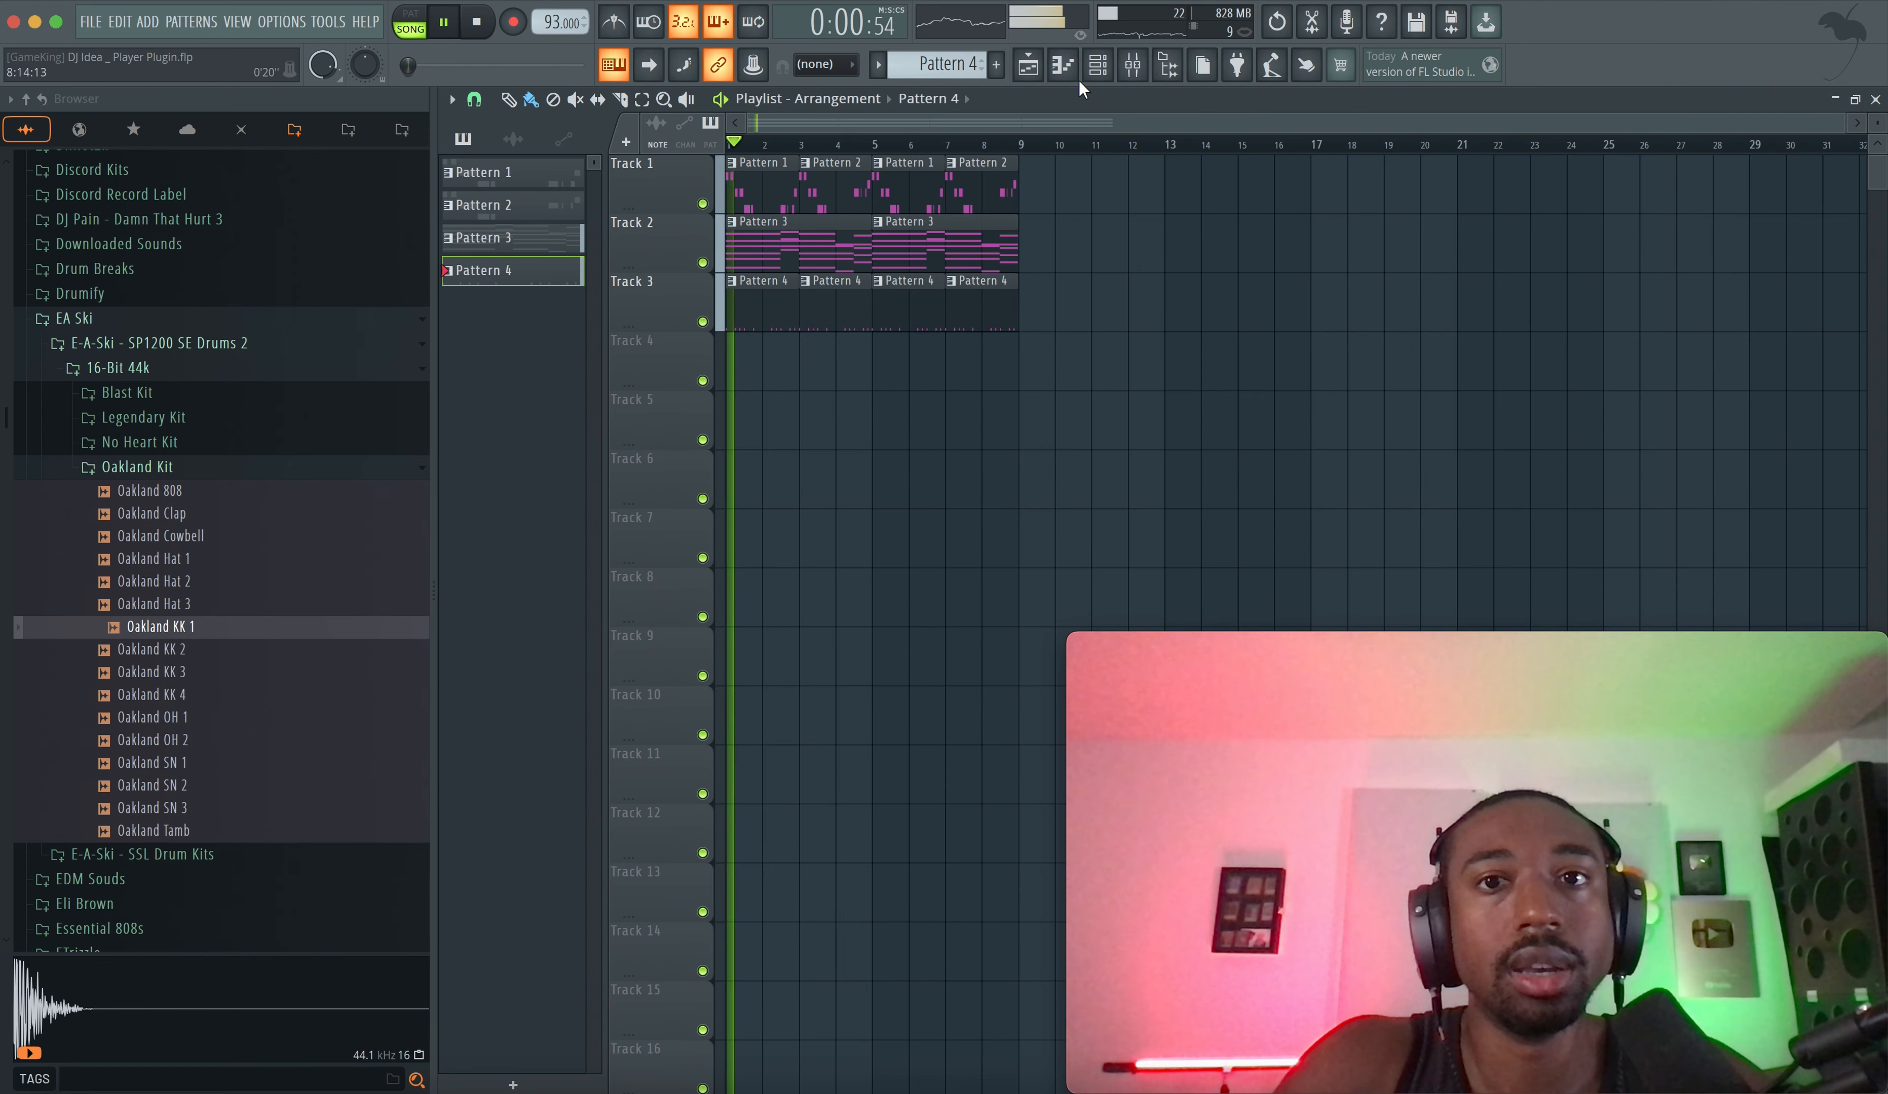
- Apply a small time shift to the Oakland KK 1 channel and remove its kick hit on step 31
left_click(1097, 65)
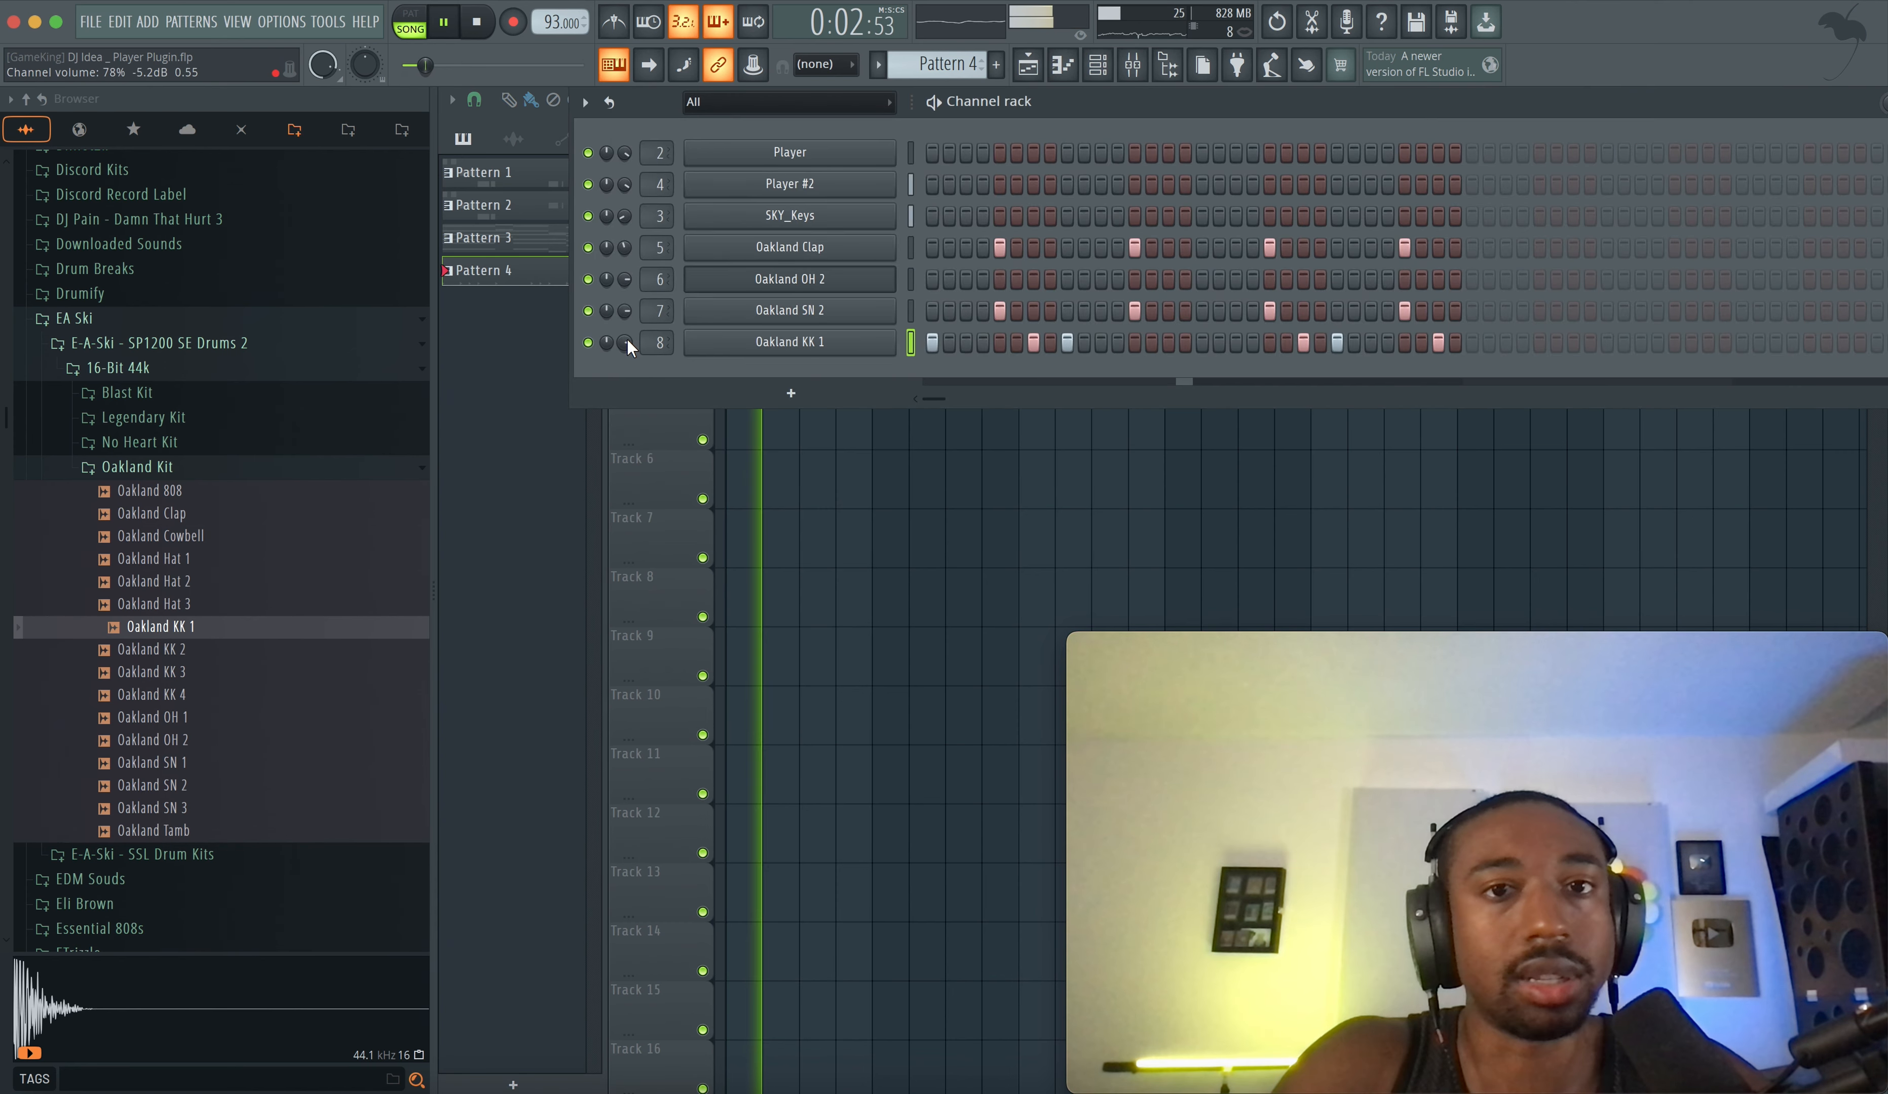
left_click(744, 344)
left_click(756, 380)
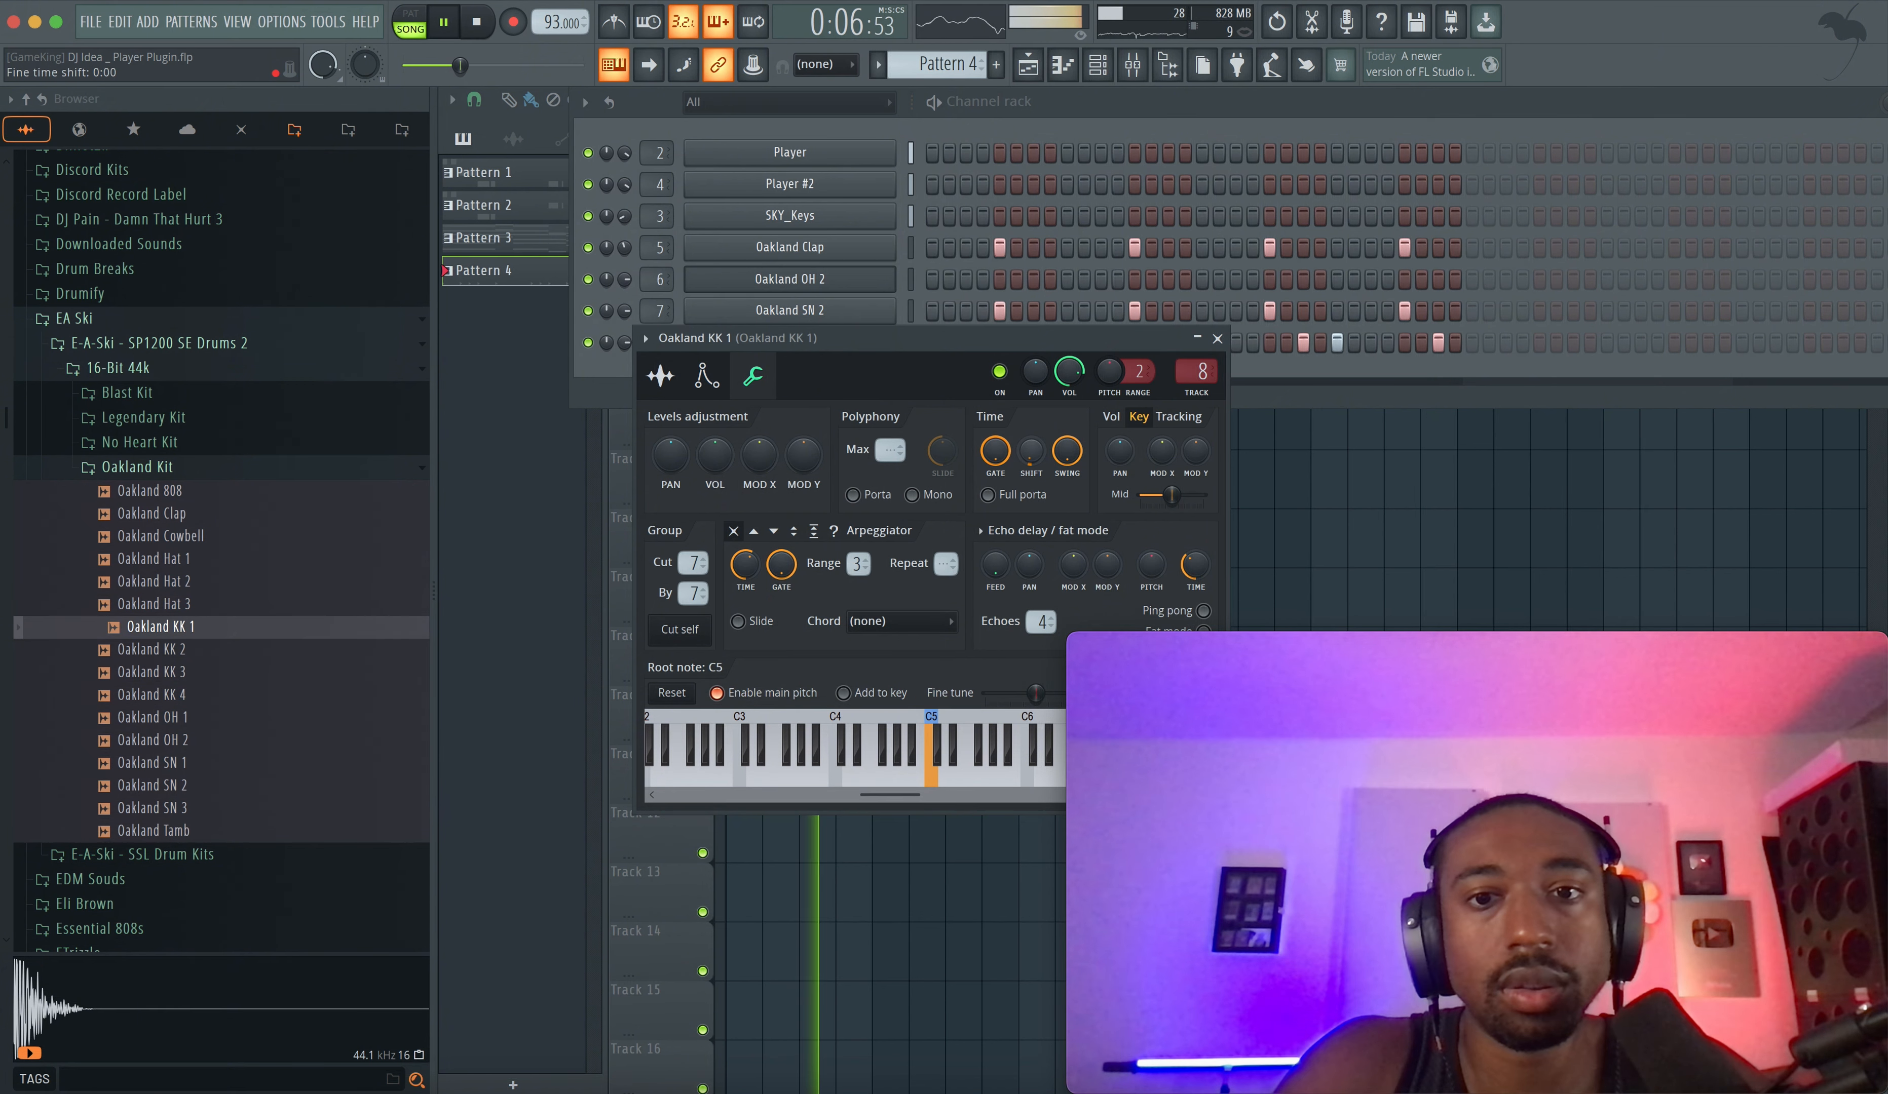
left_click(1439, 342)
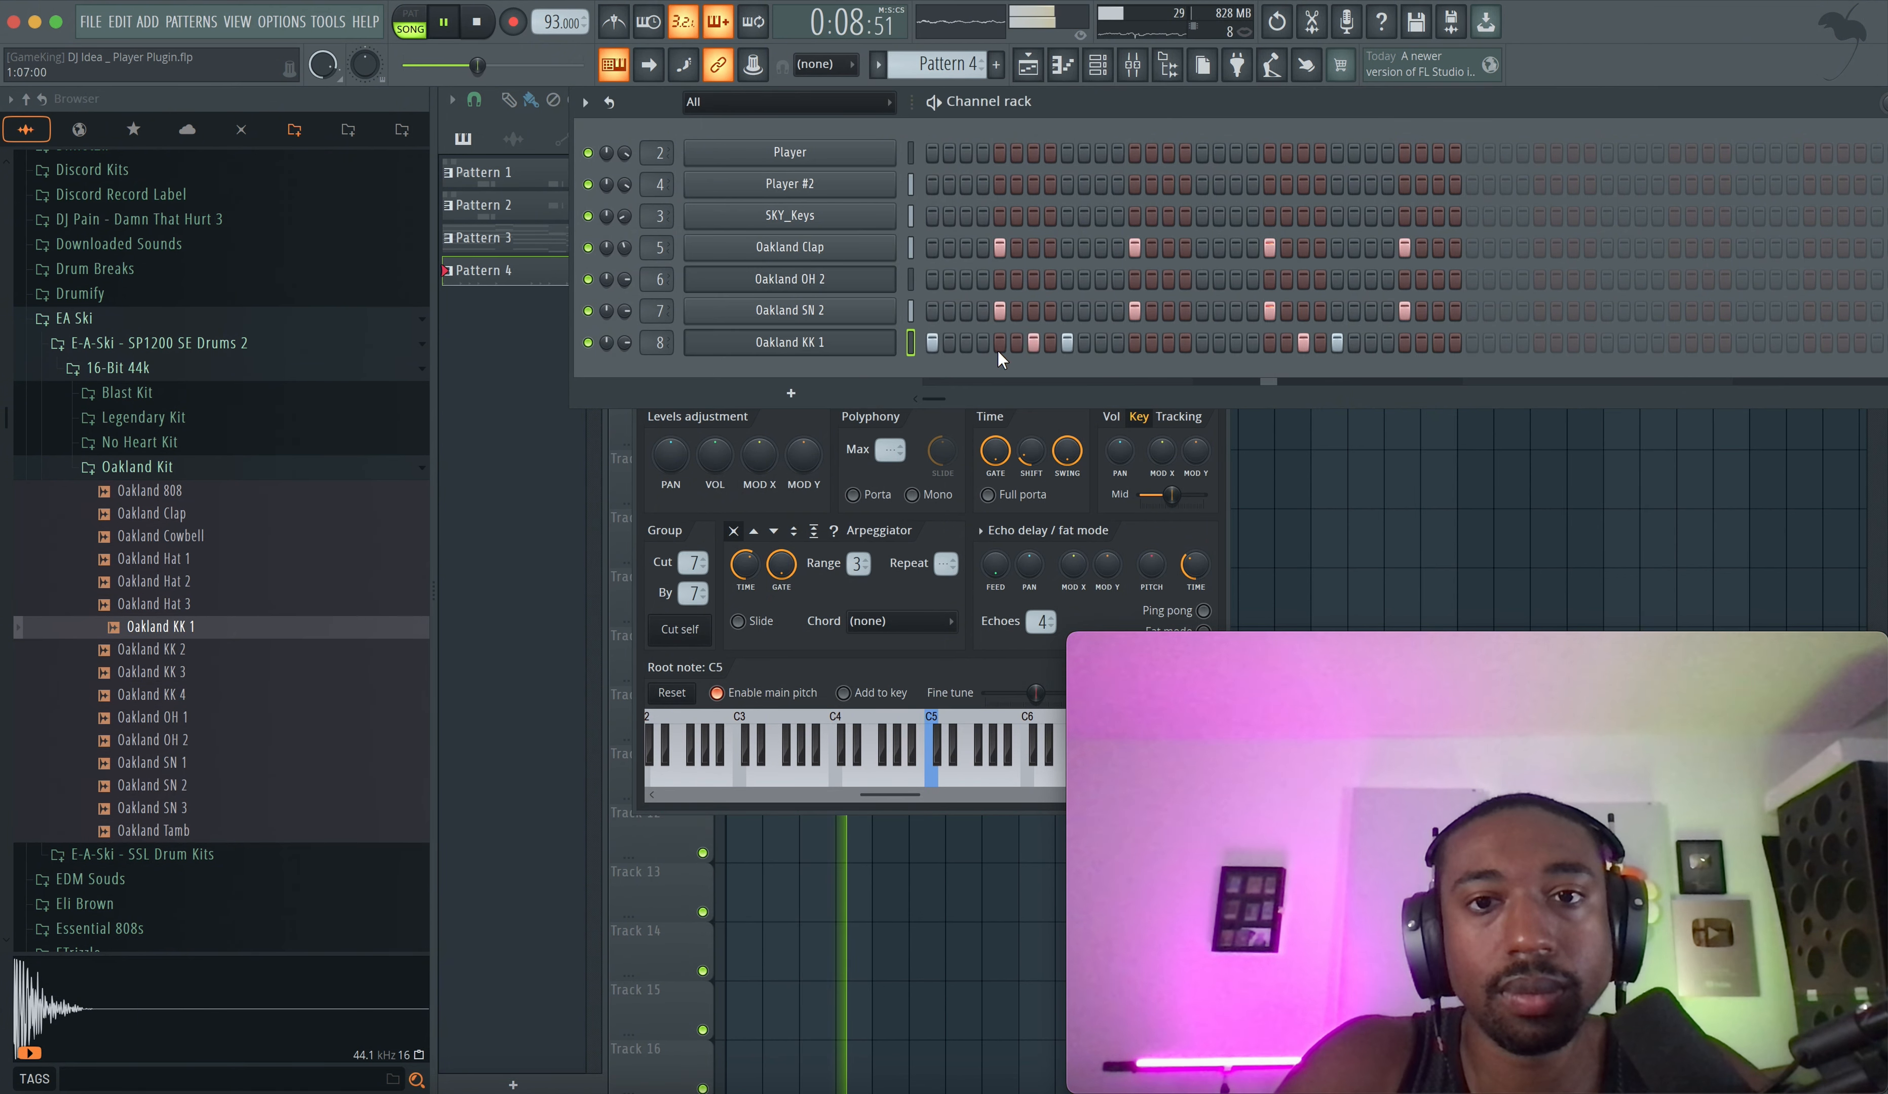
- Audition the No Heart Kit hats, load No Heart Hat 2 into a new channel and lower its volume to about 21%
left_click(180, 442)
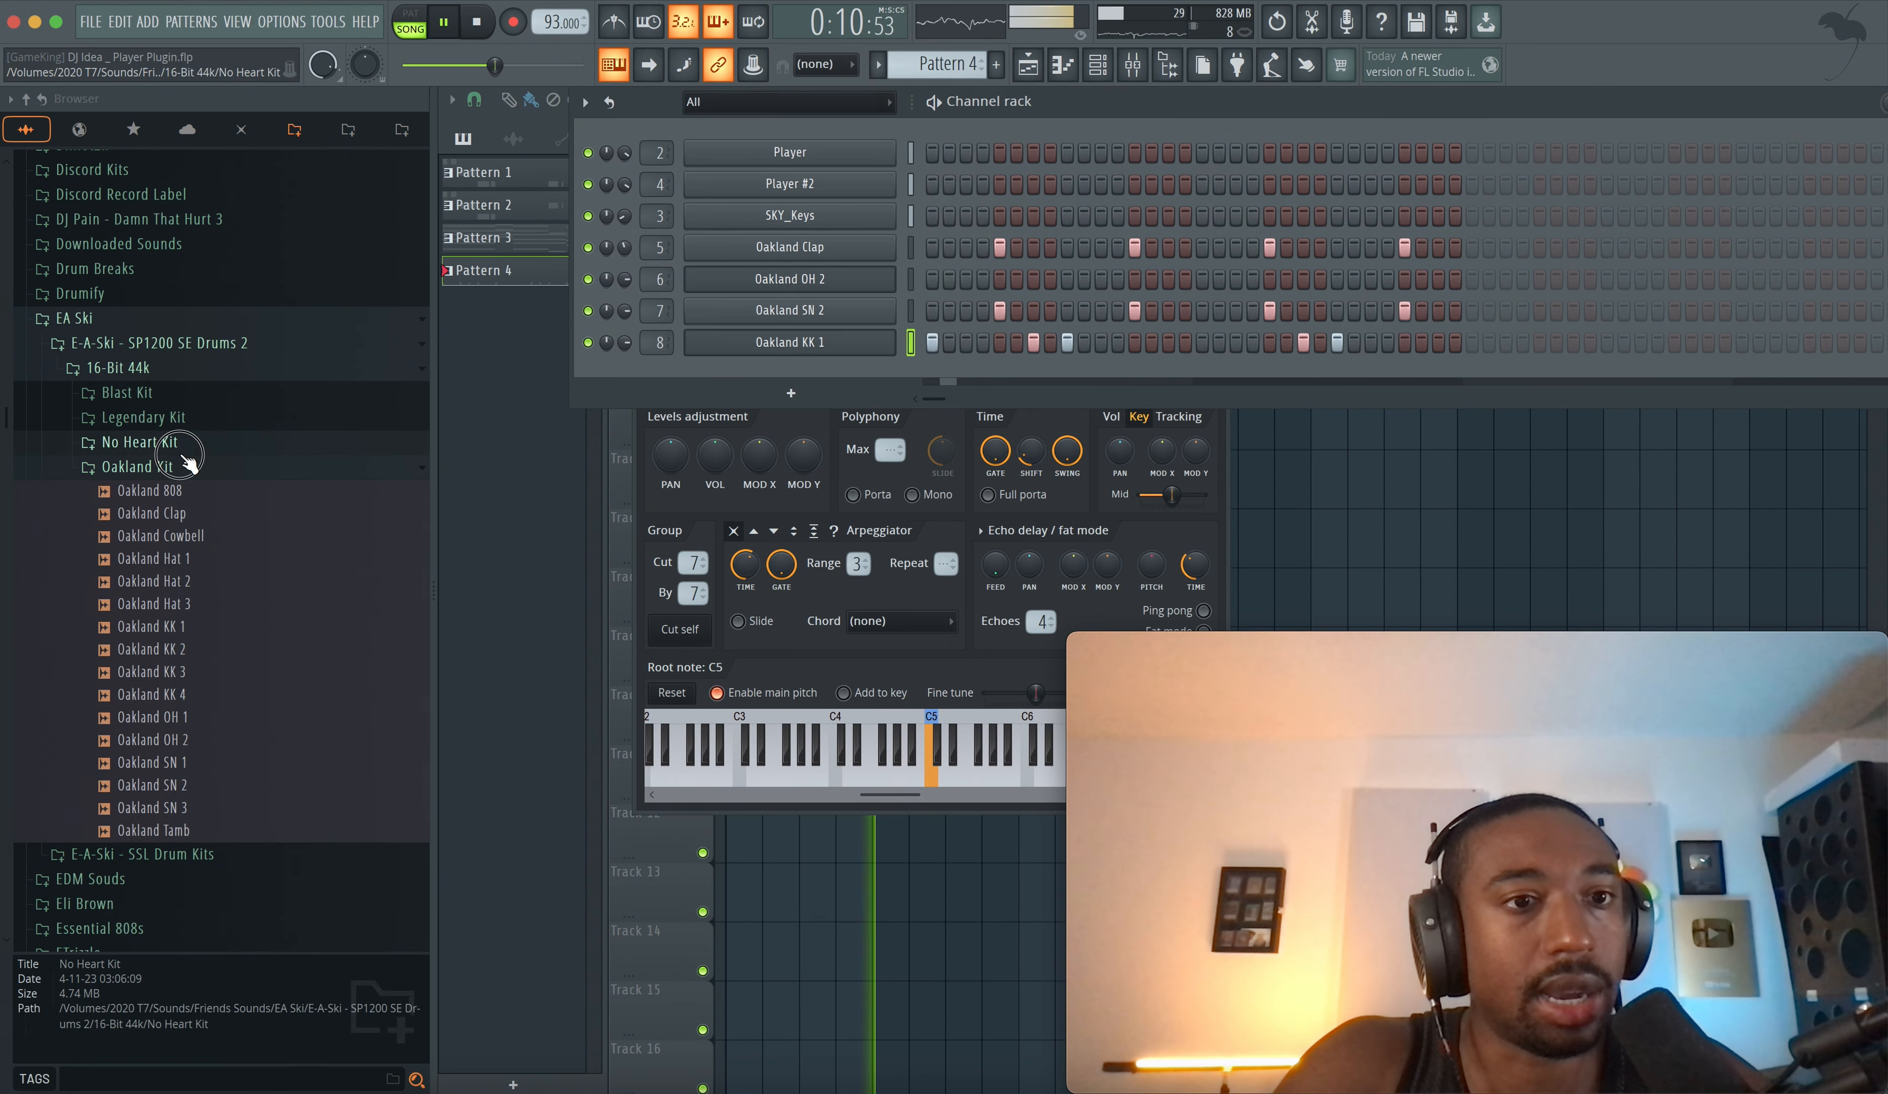
left_click(201, 562)
left_click(202, 581)
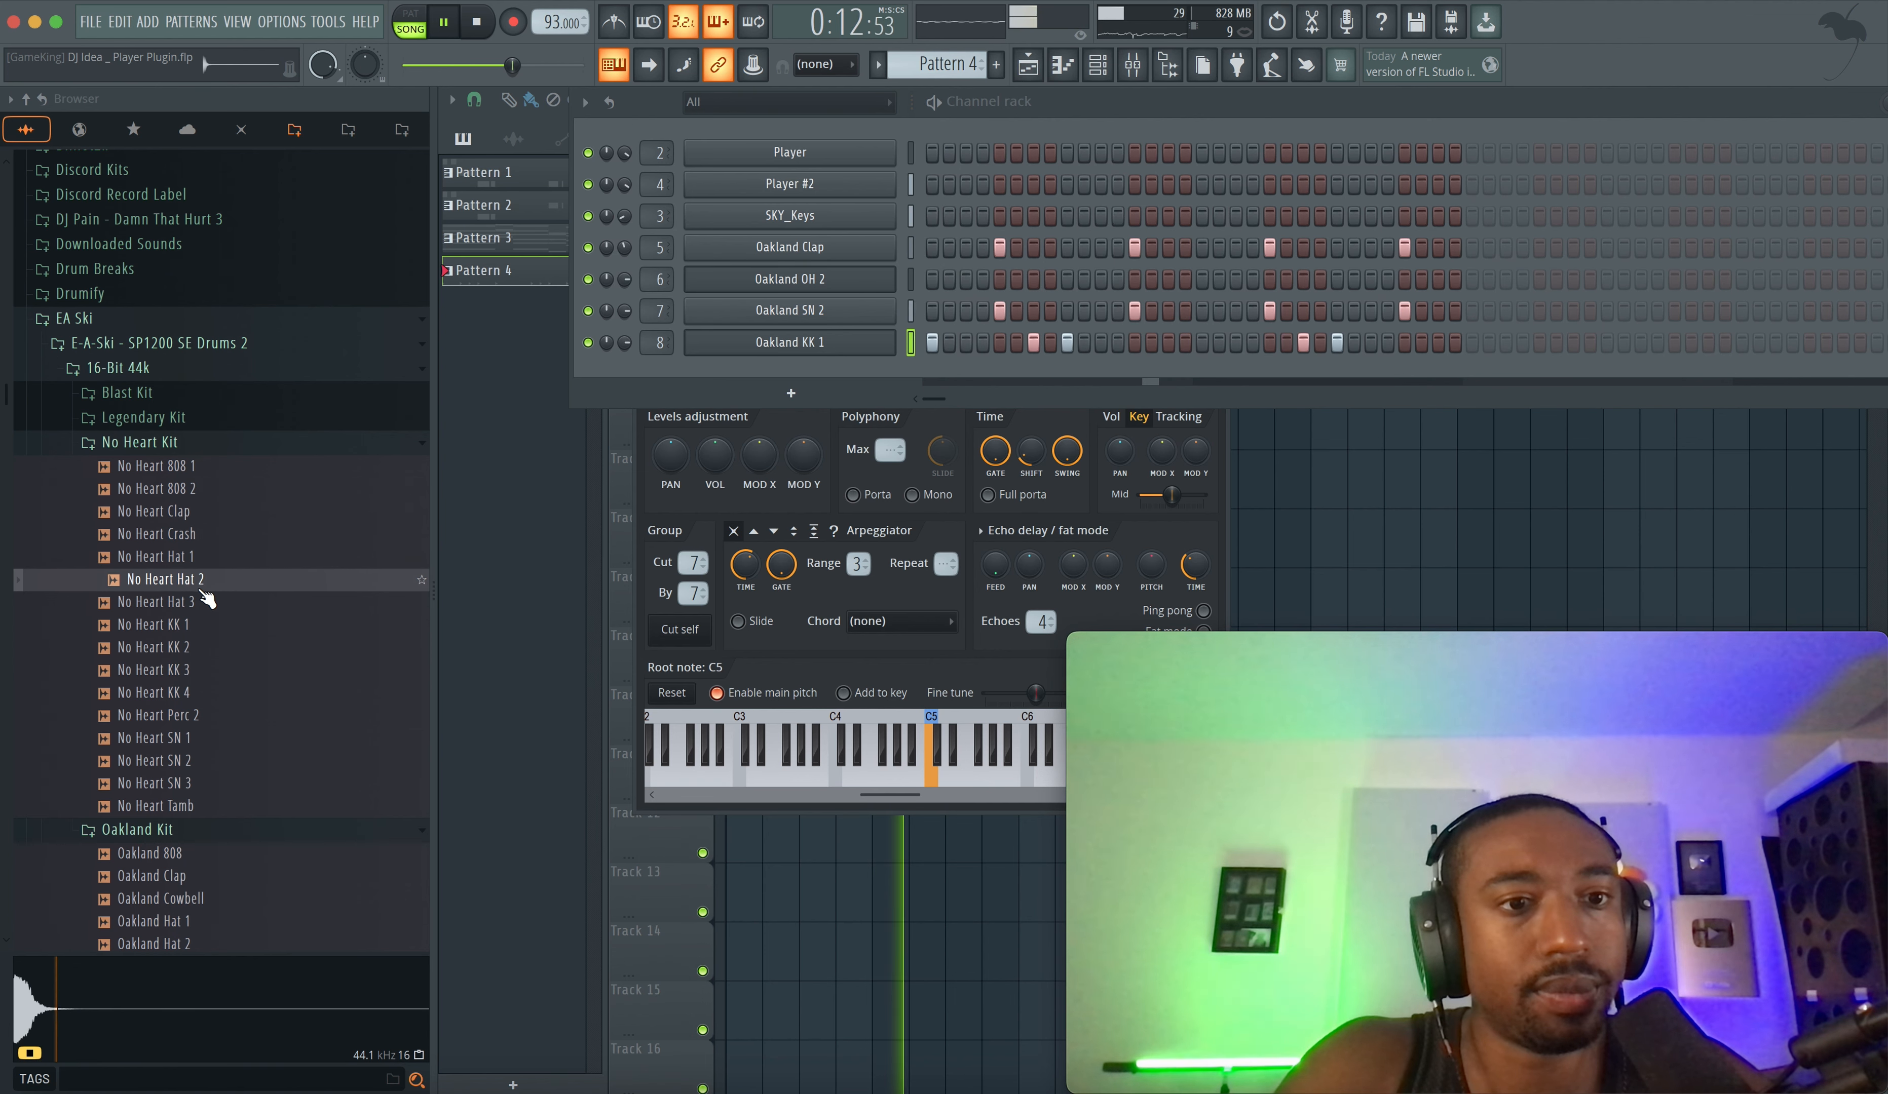
right_click(199, 583)
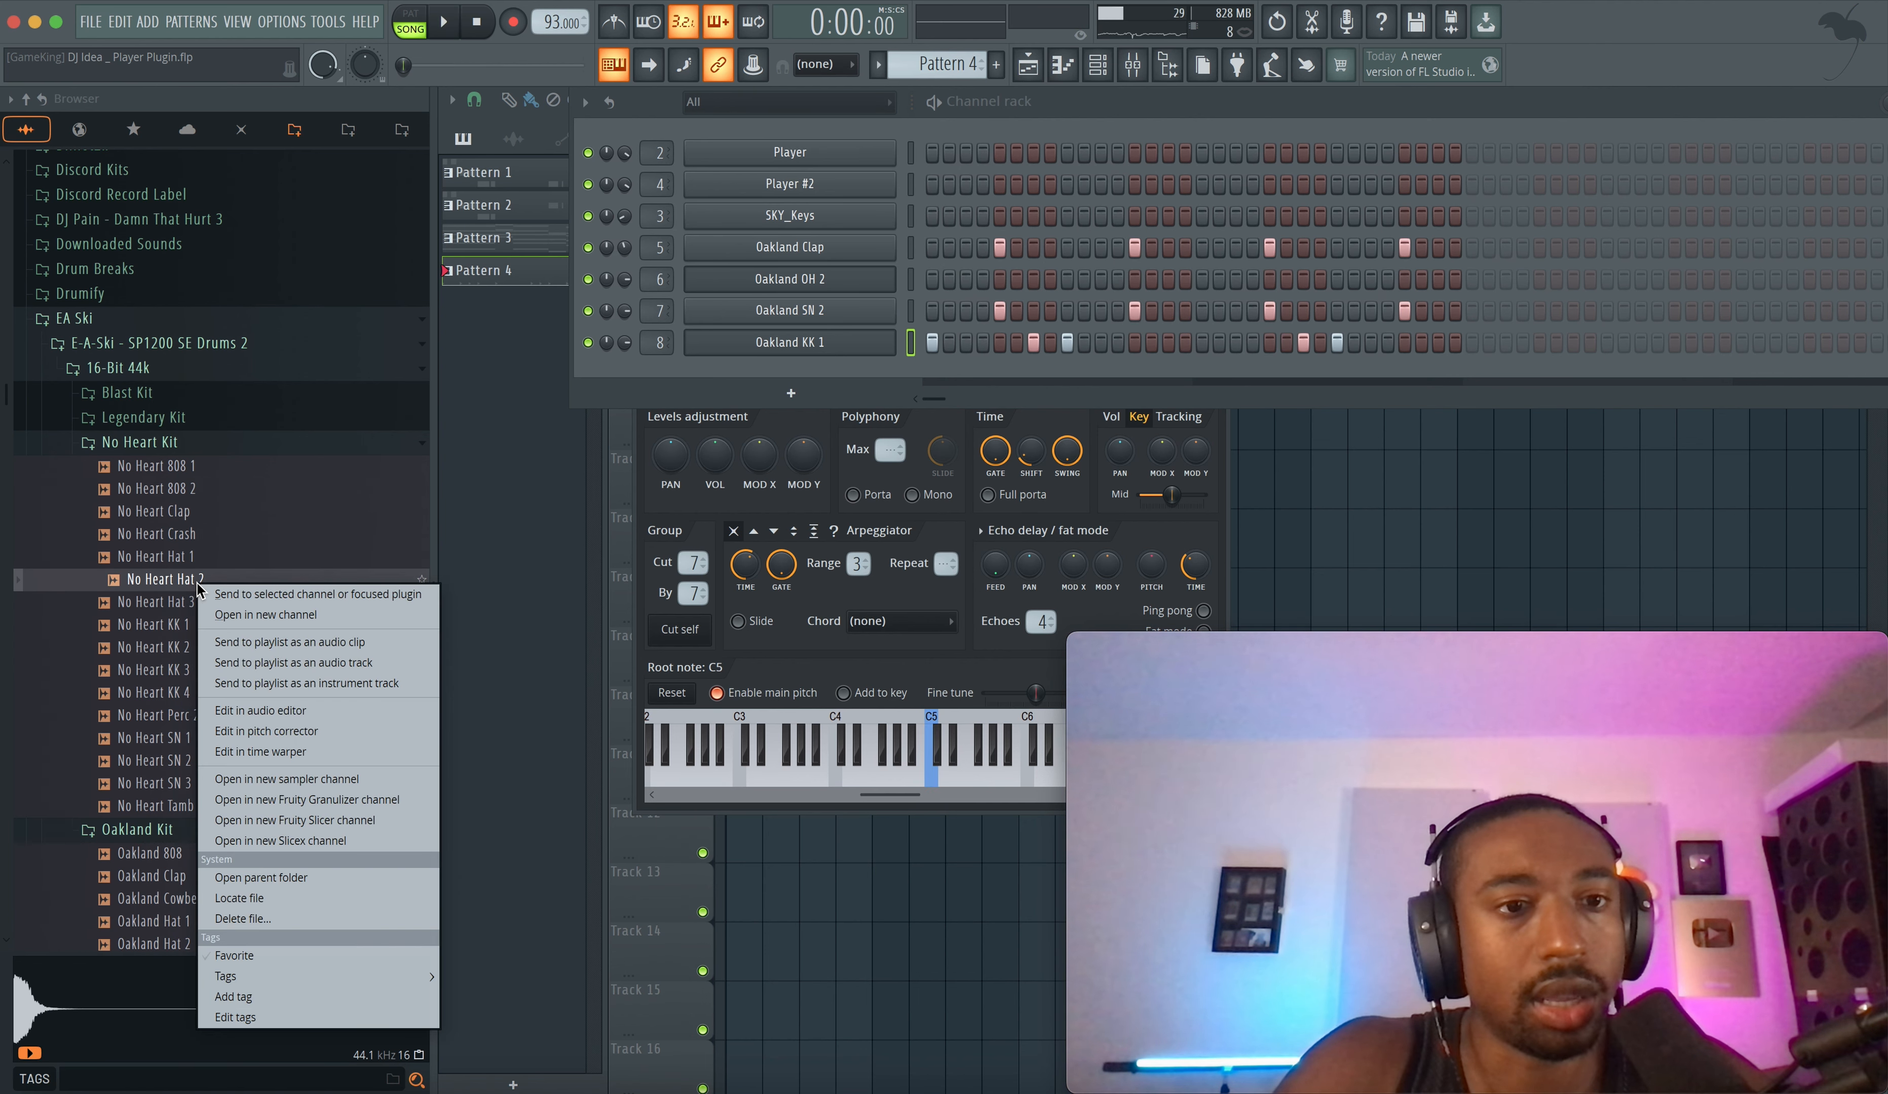
left_click(236, 614)
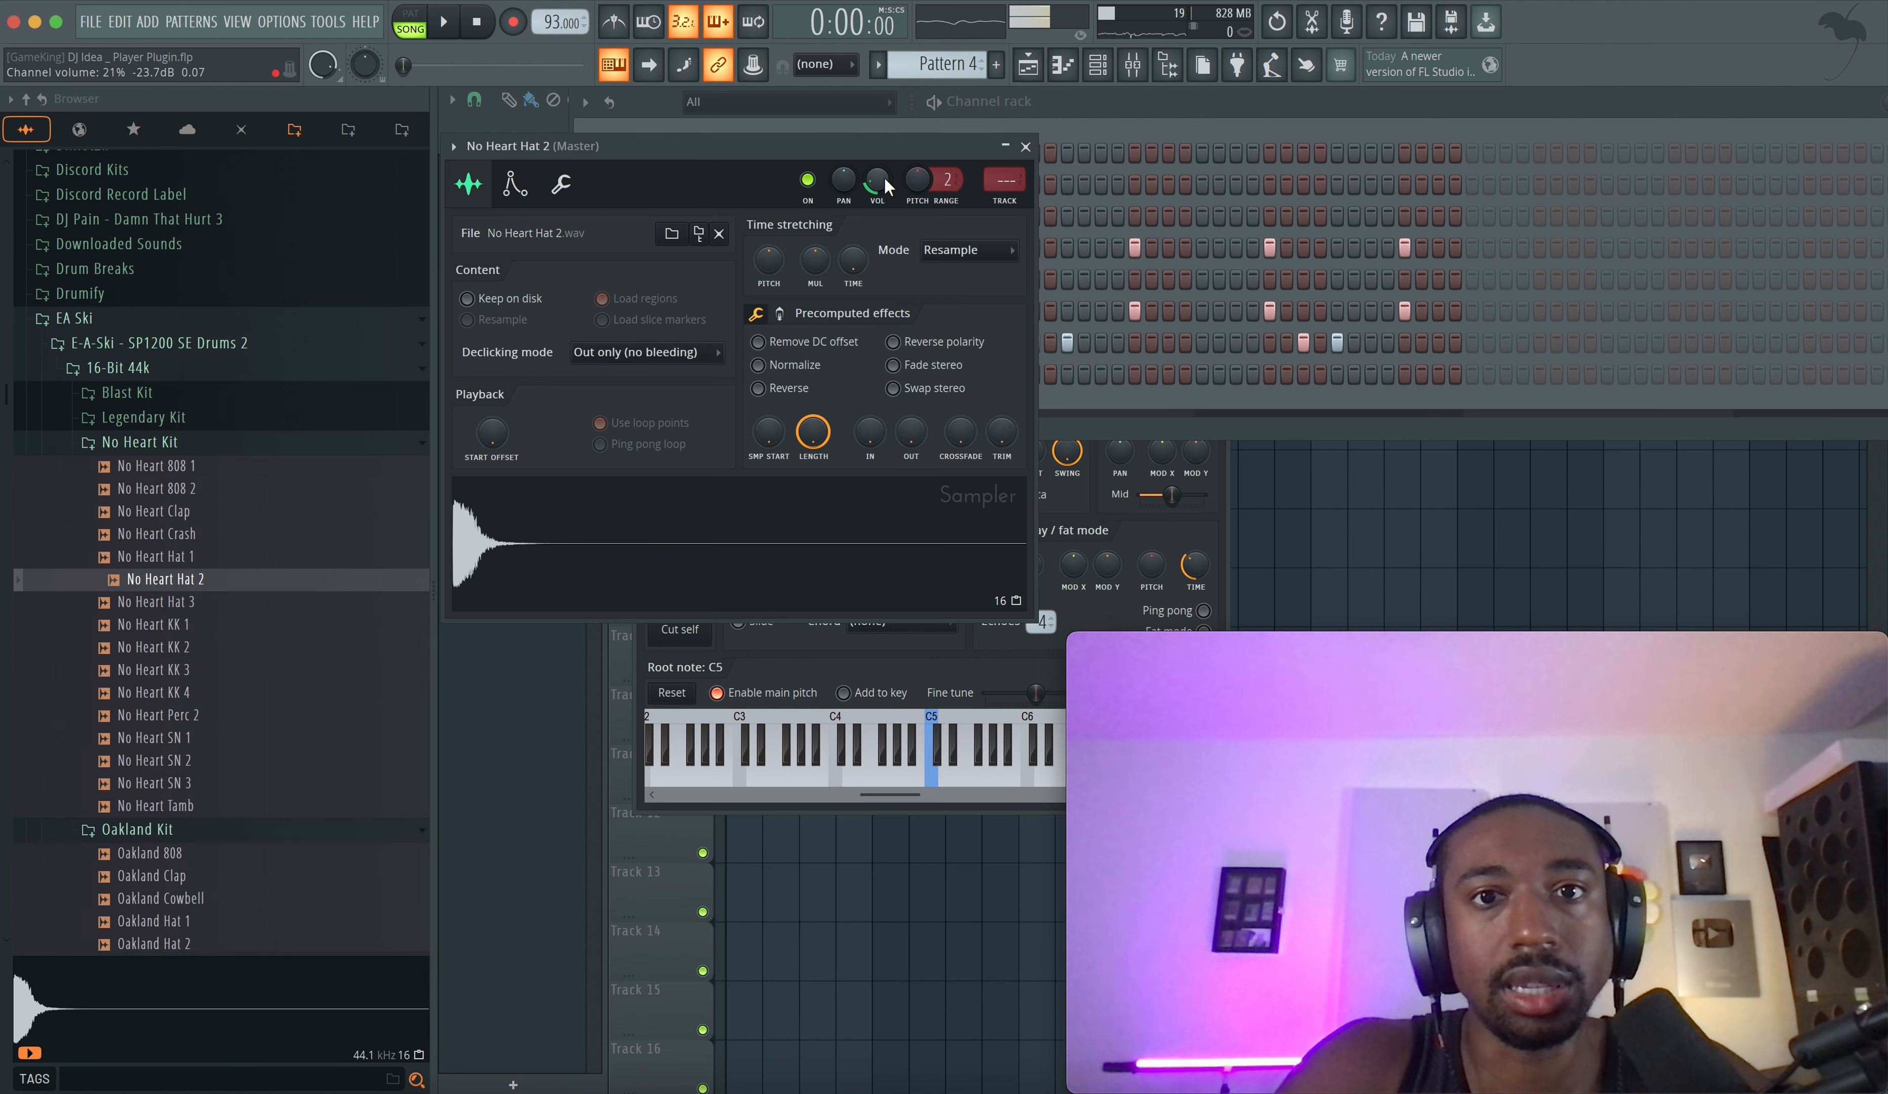
left_click(1026, 147)
- Fill the No Heart Hat 2 channel on every 2 steps and set its fine time shift to about 0:04
right_click(757, 376)
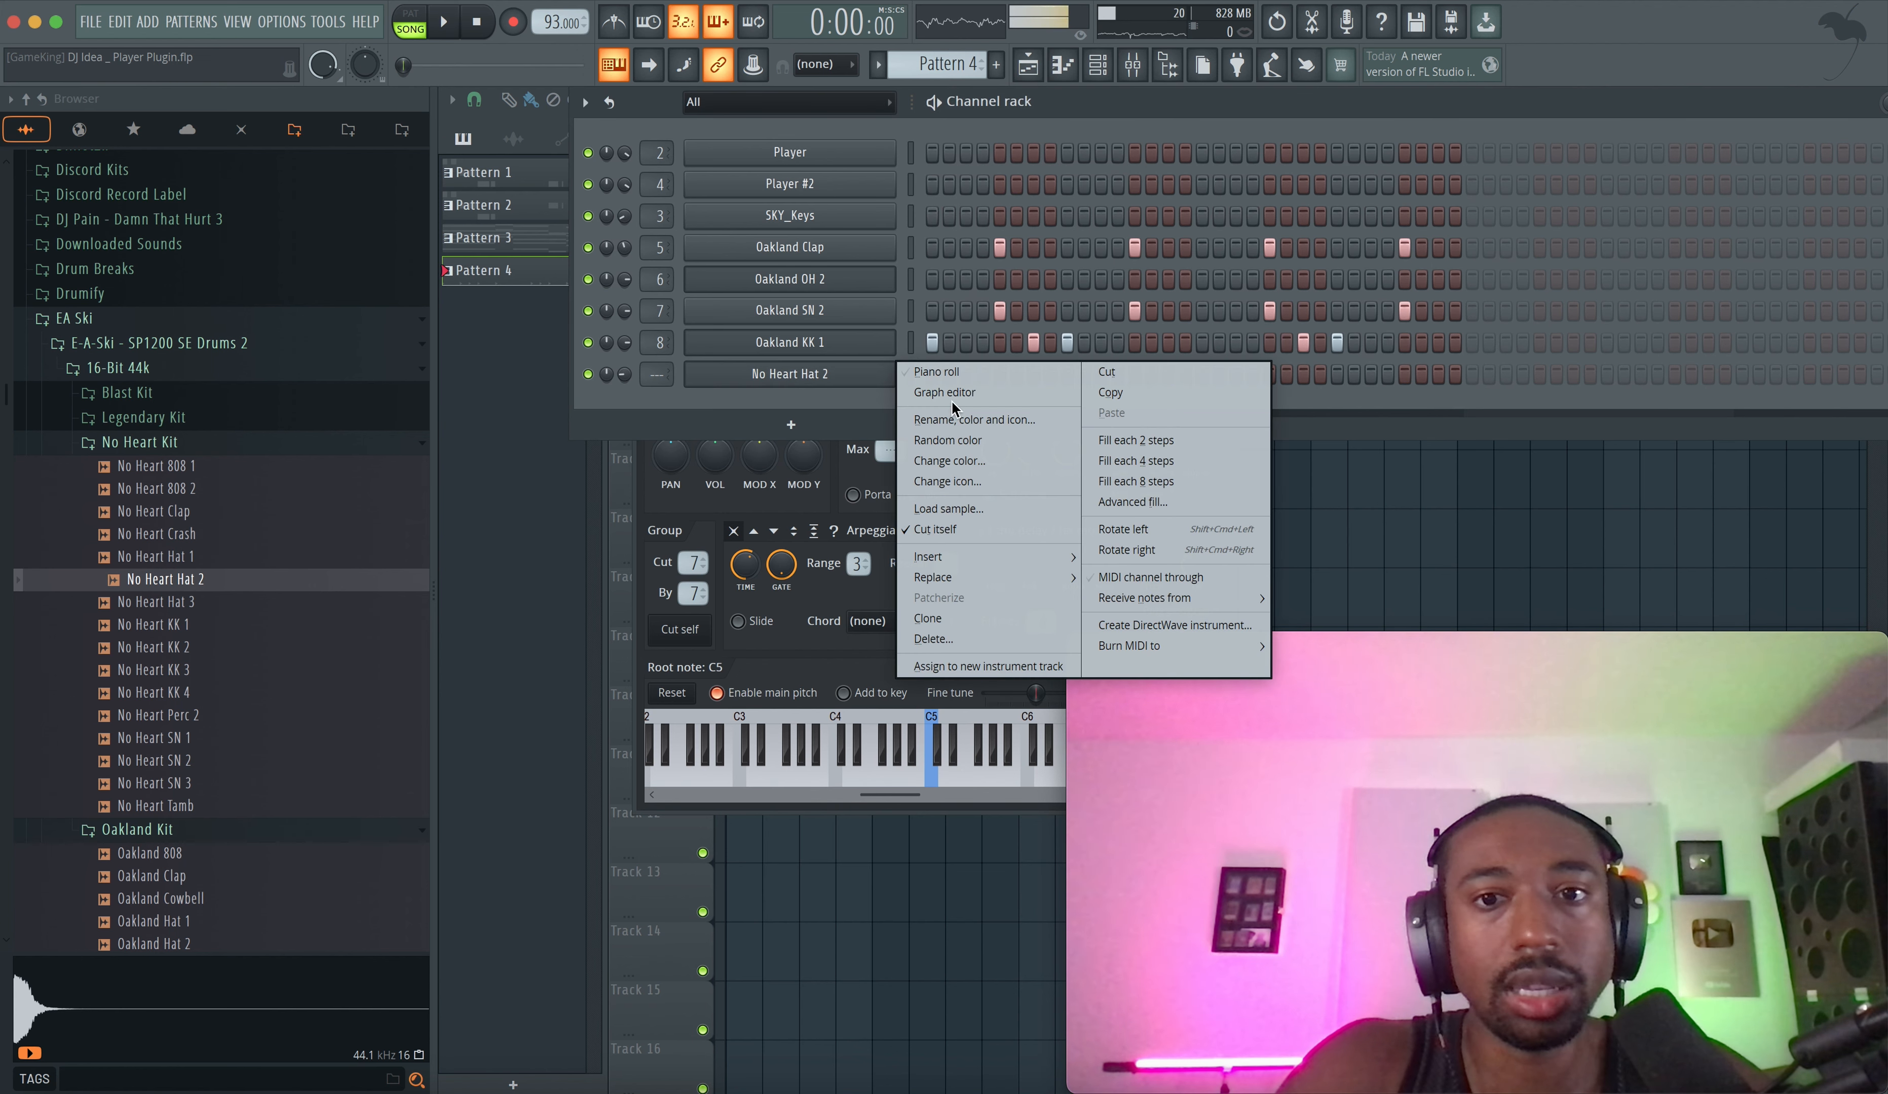
left_click(1131, 449)
left_click(865, 380)
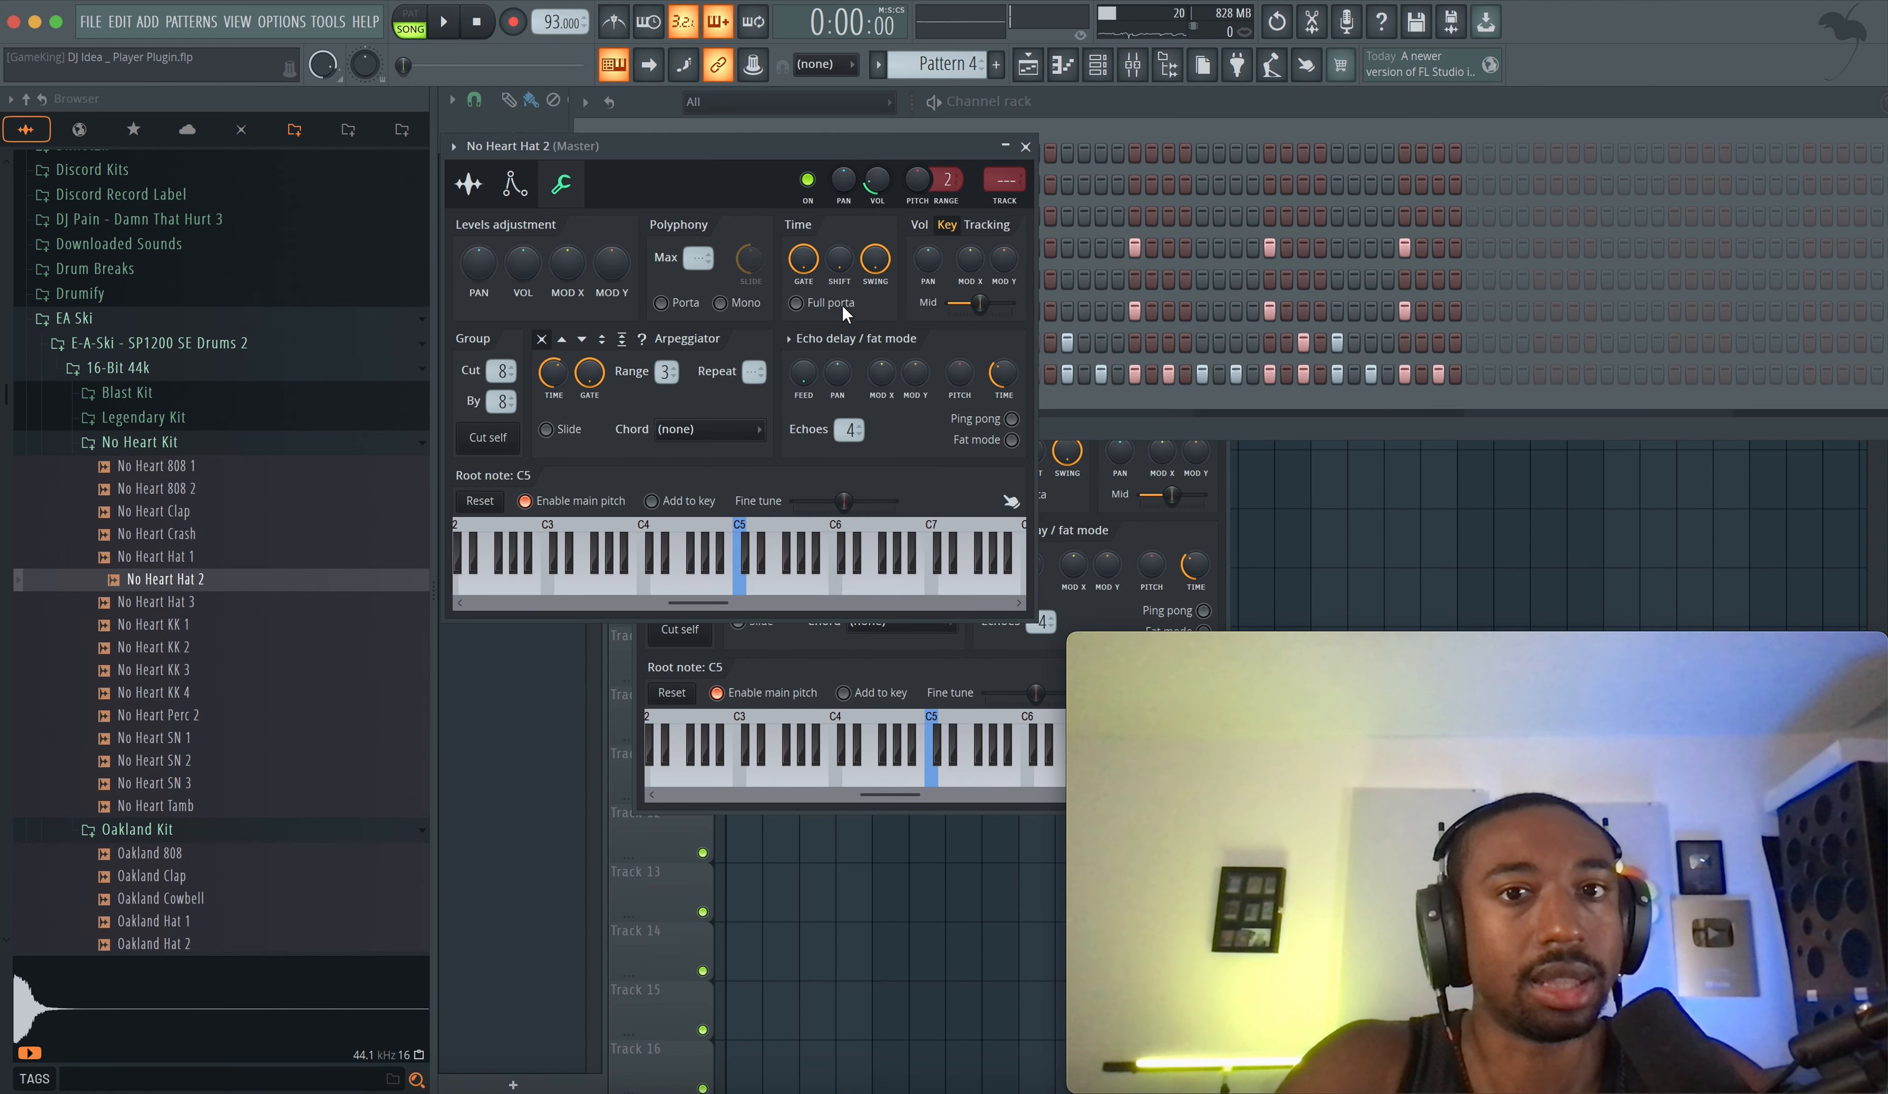
key("space")
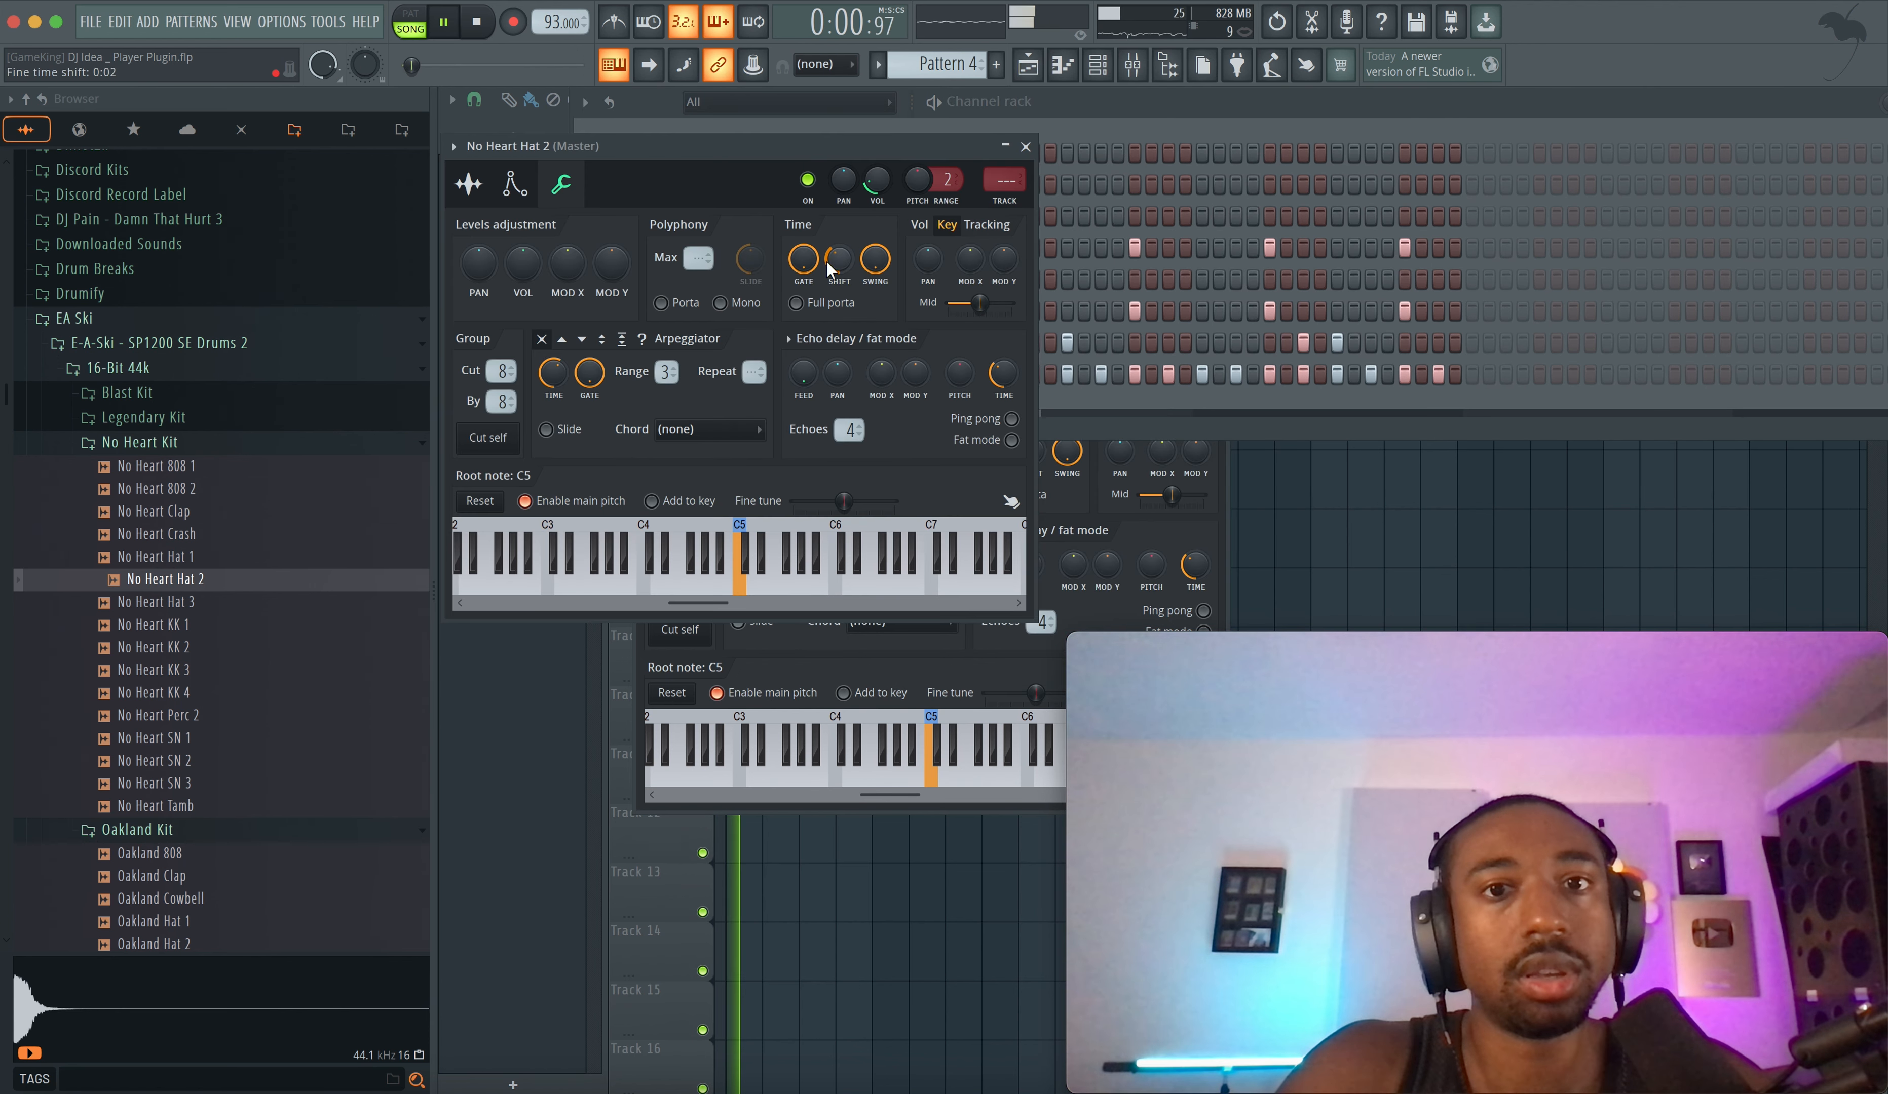
left_click_drag(877, 181, 883, 181)
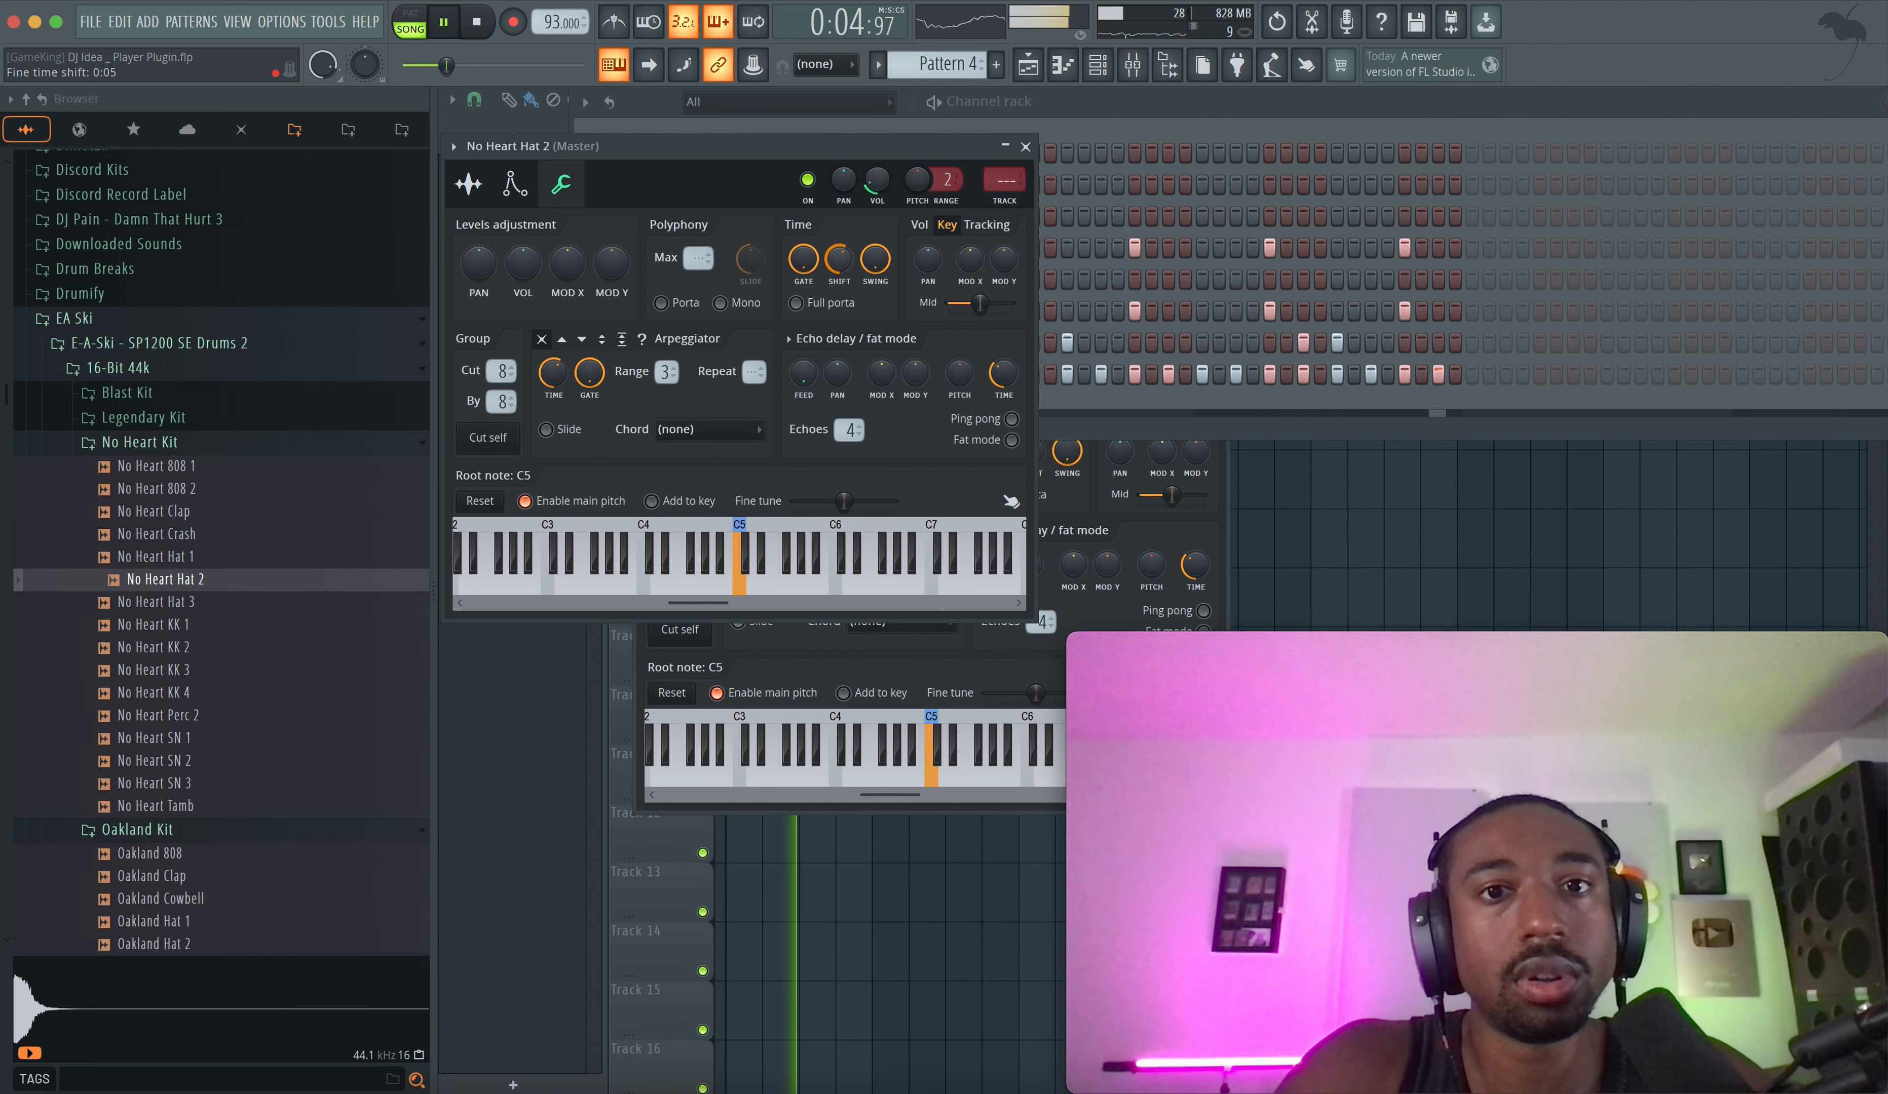
left_click_drag(840, 259, 840, 264)
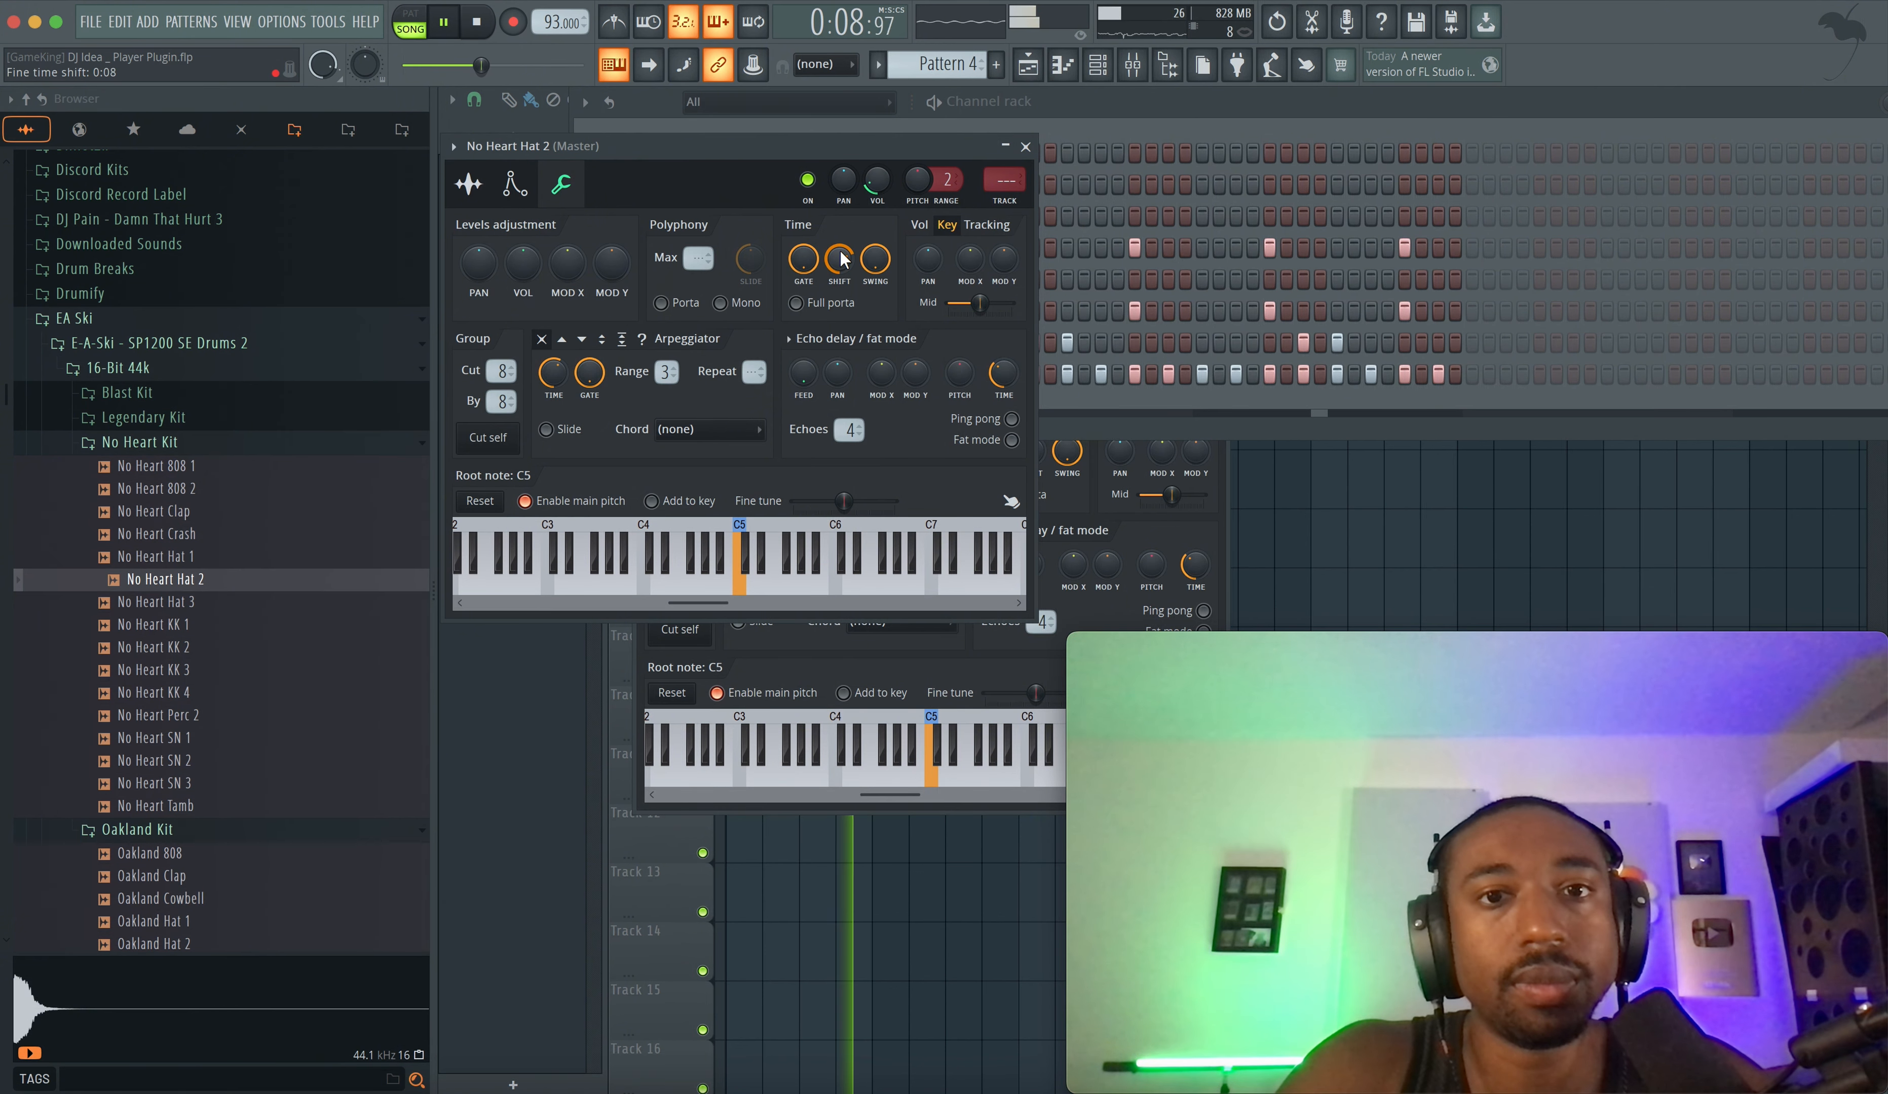
left_click(1029, 146)
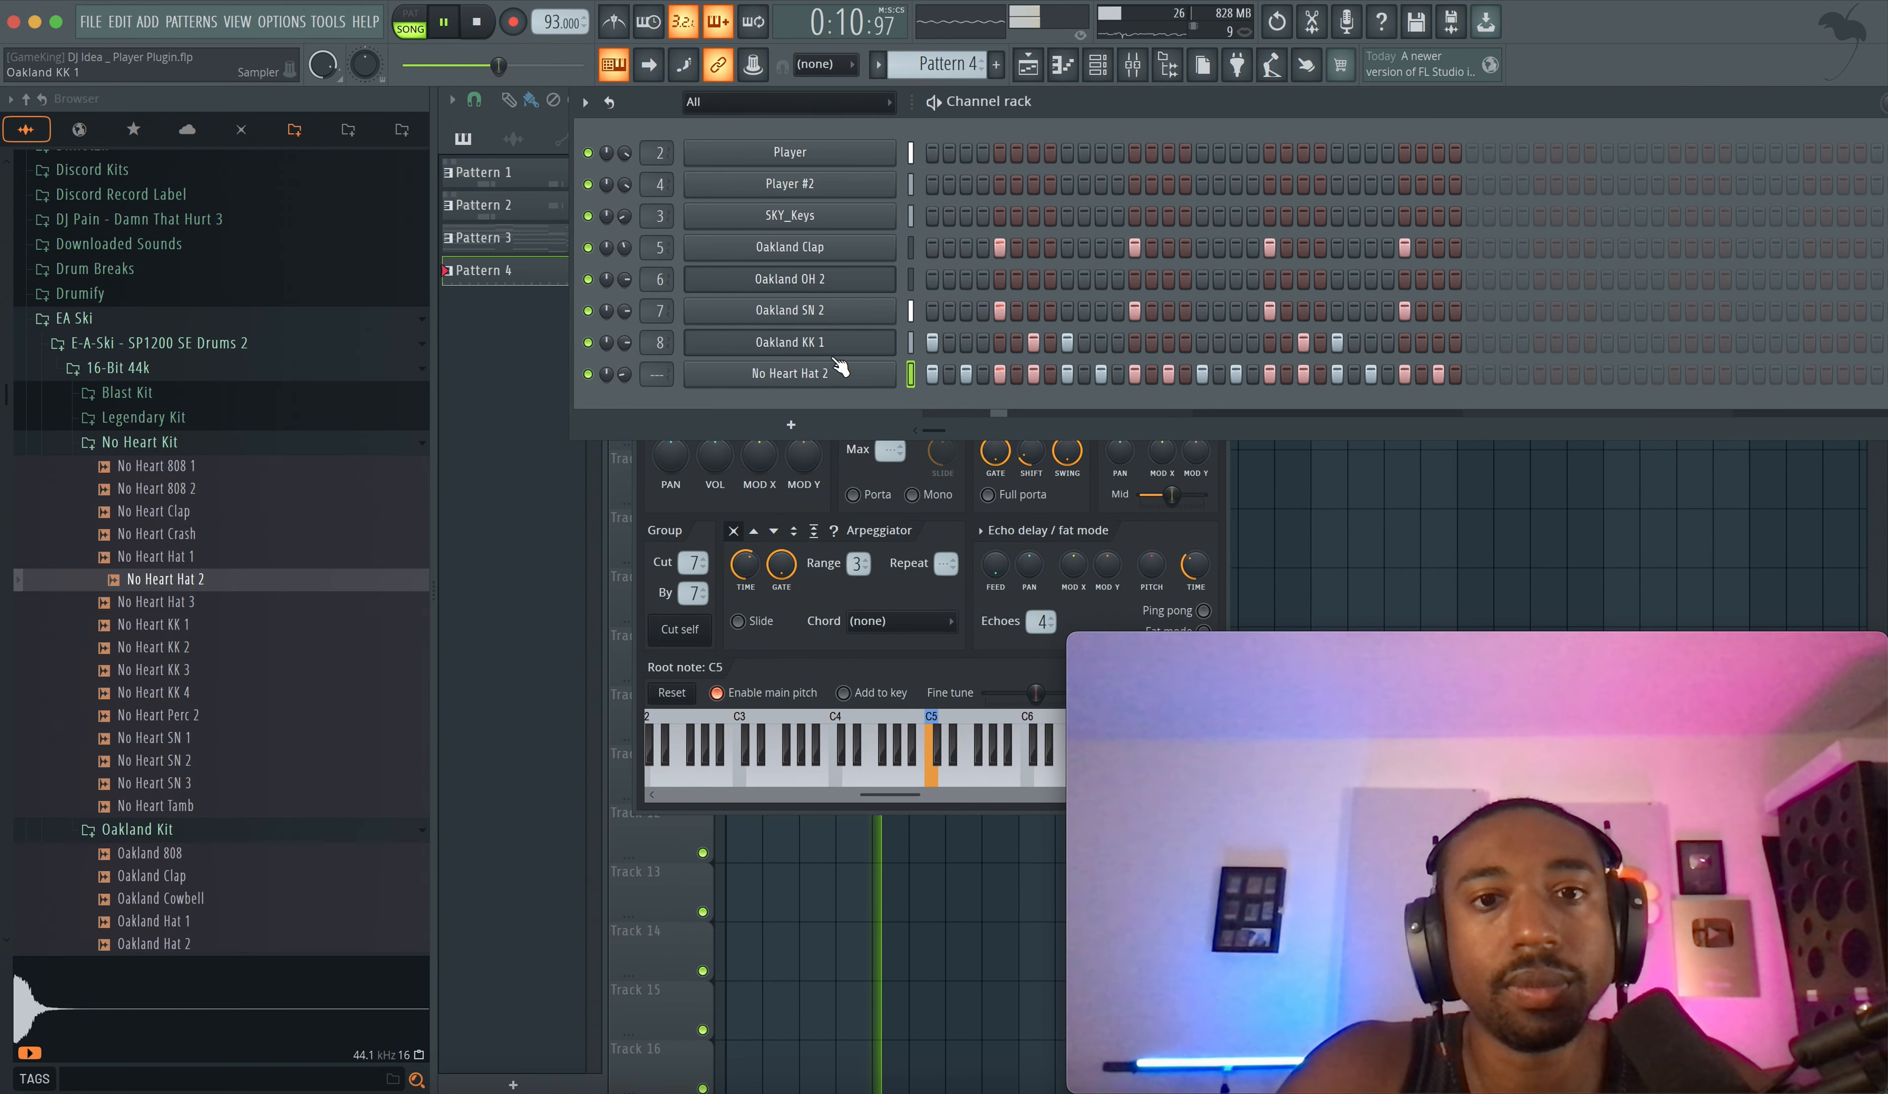
left_click(840, 370)
left_click_drag(841, 259, 842, 268)
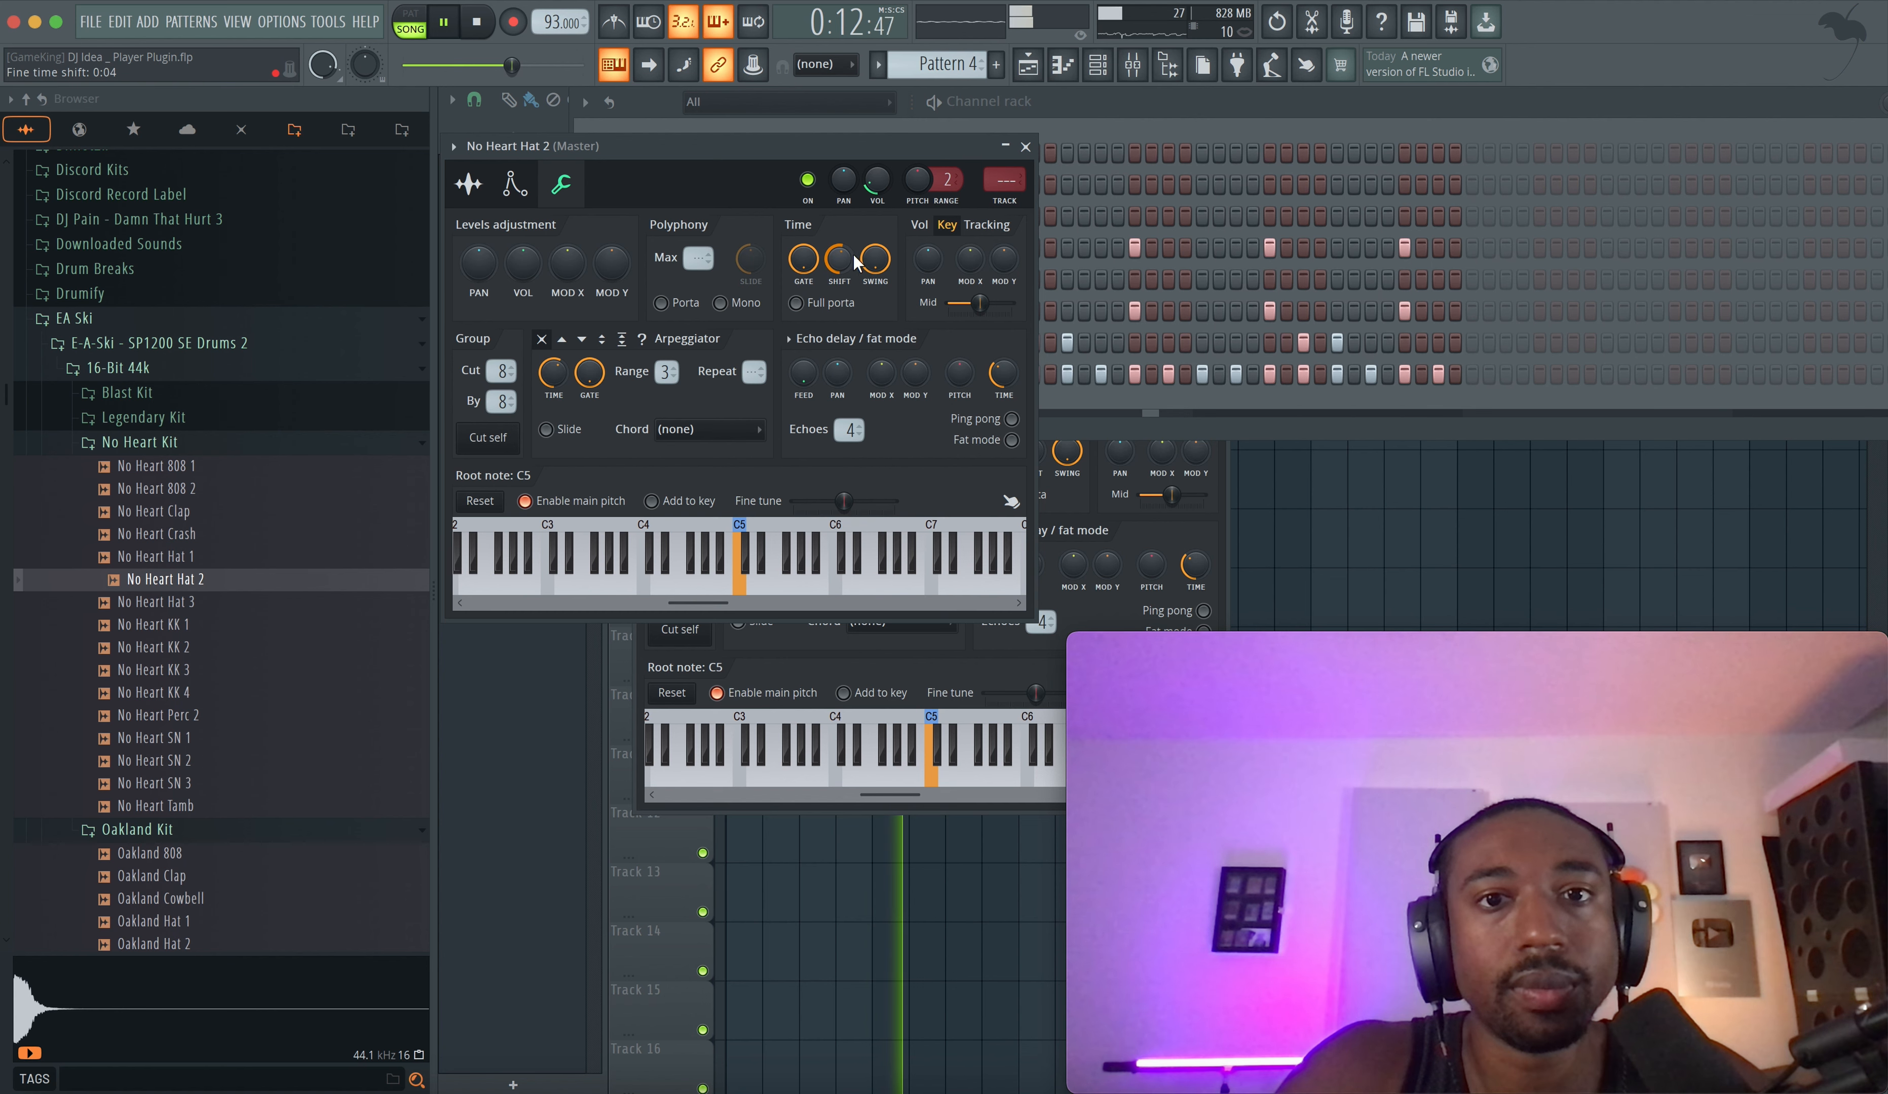
left_click(1026, 148)
- Set the fine time shift to about 0:02 for Oakland SN 2 and about 0:01 for Oakland KK 1
left_click(839, 315)
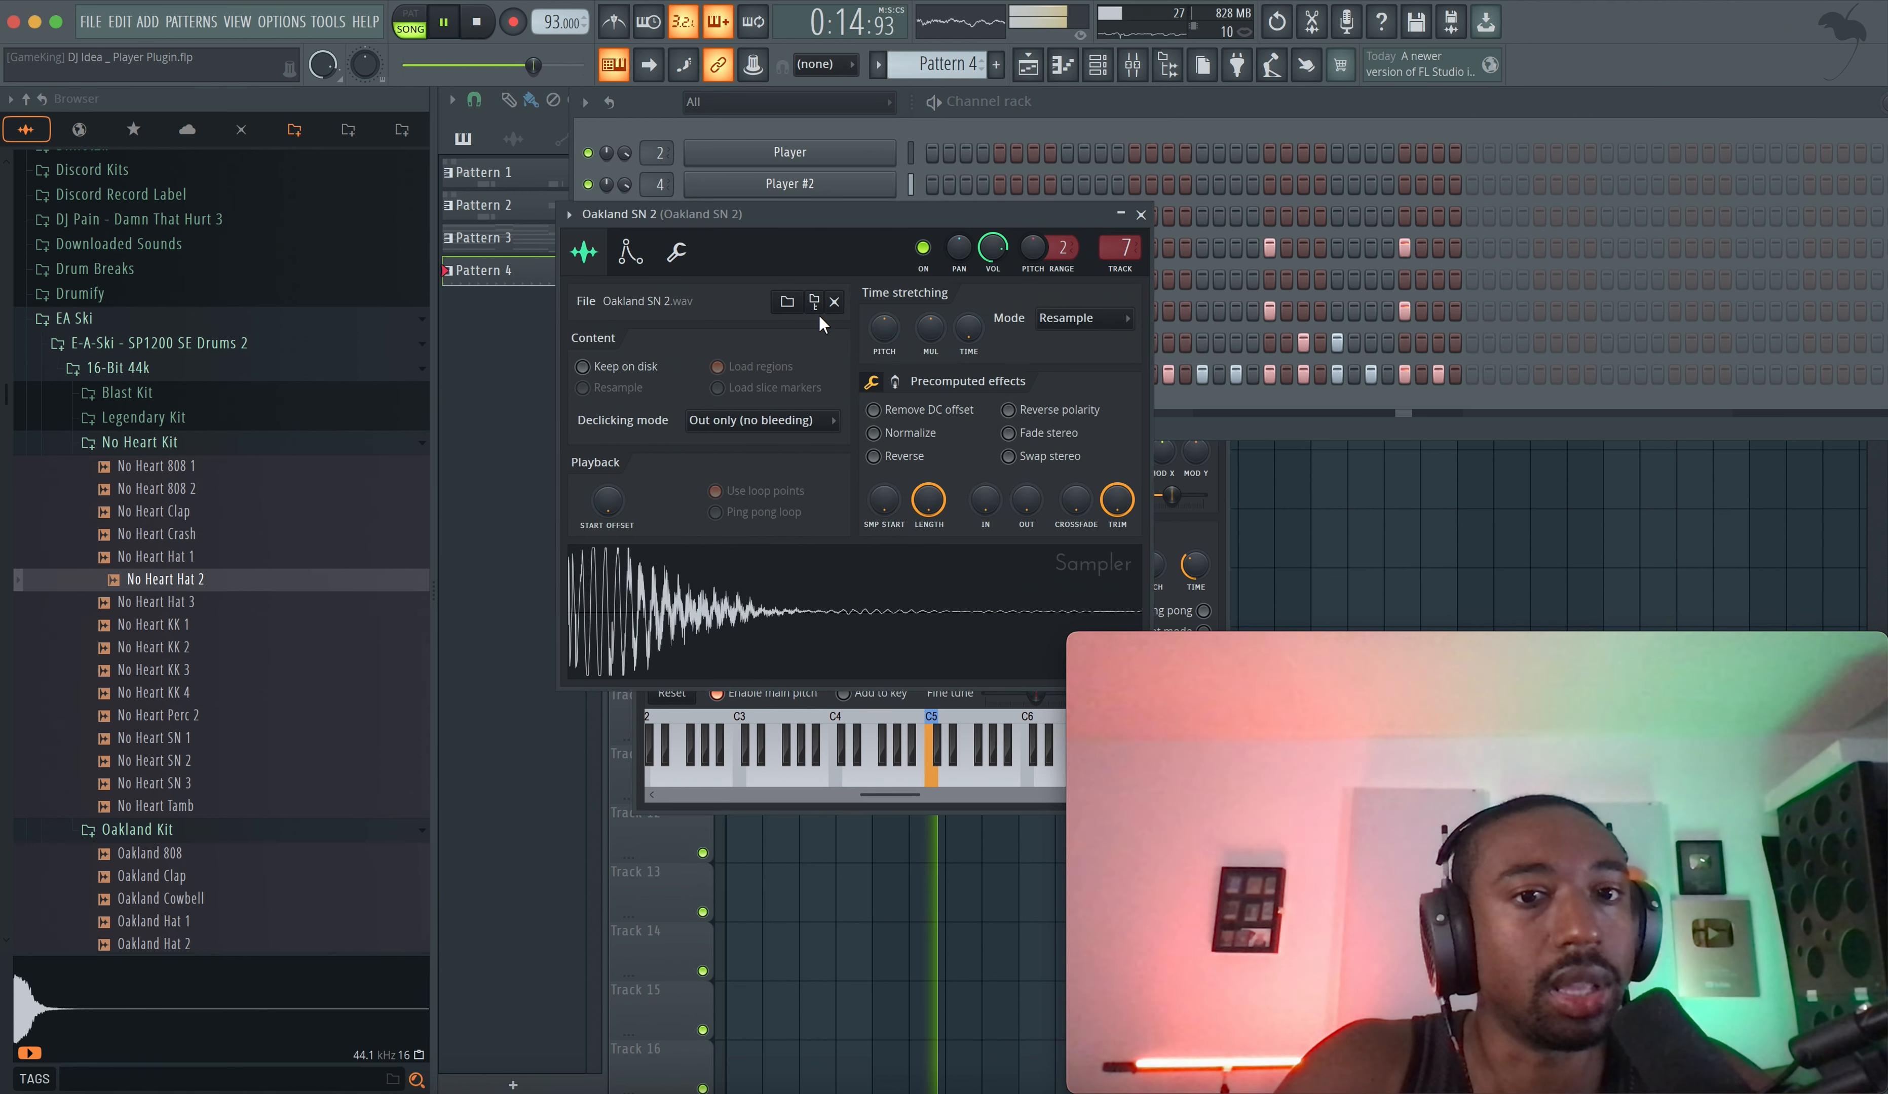
left_click(679, 254)
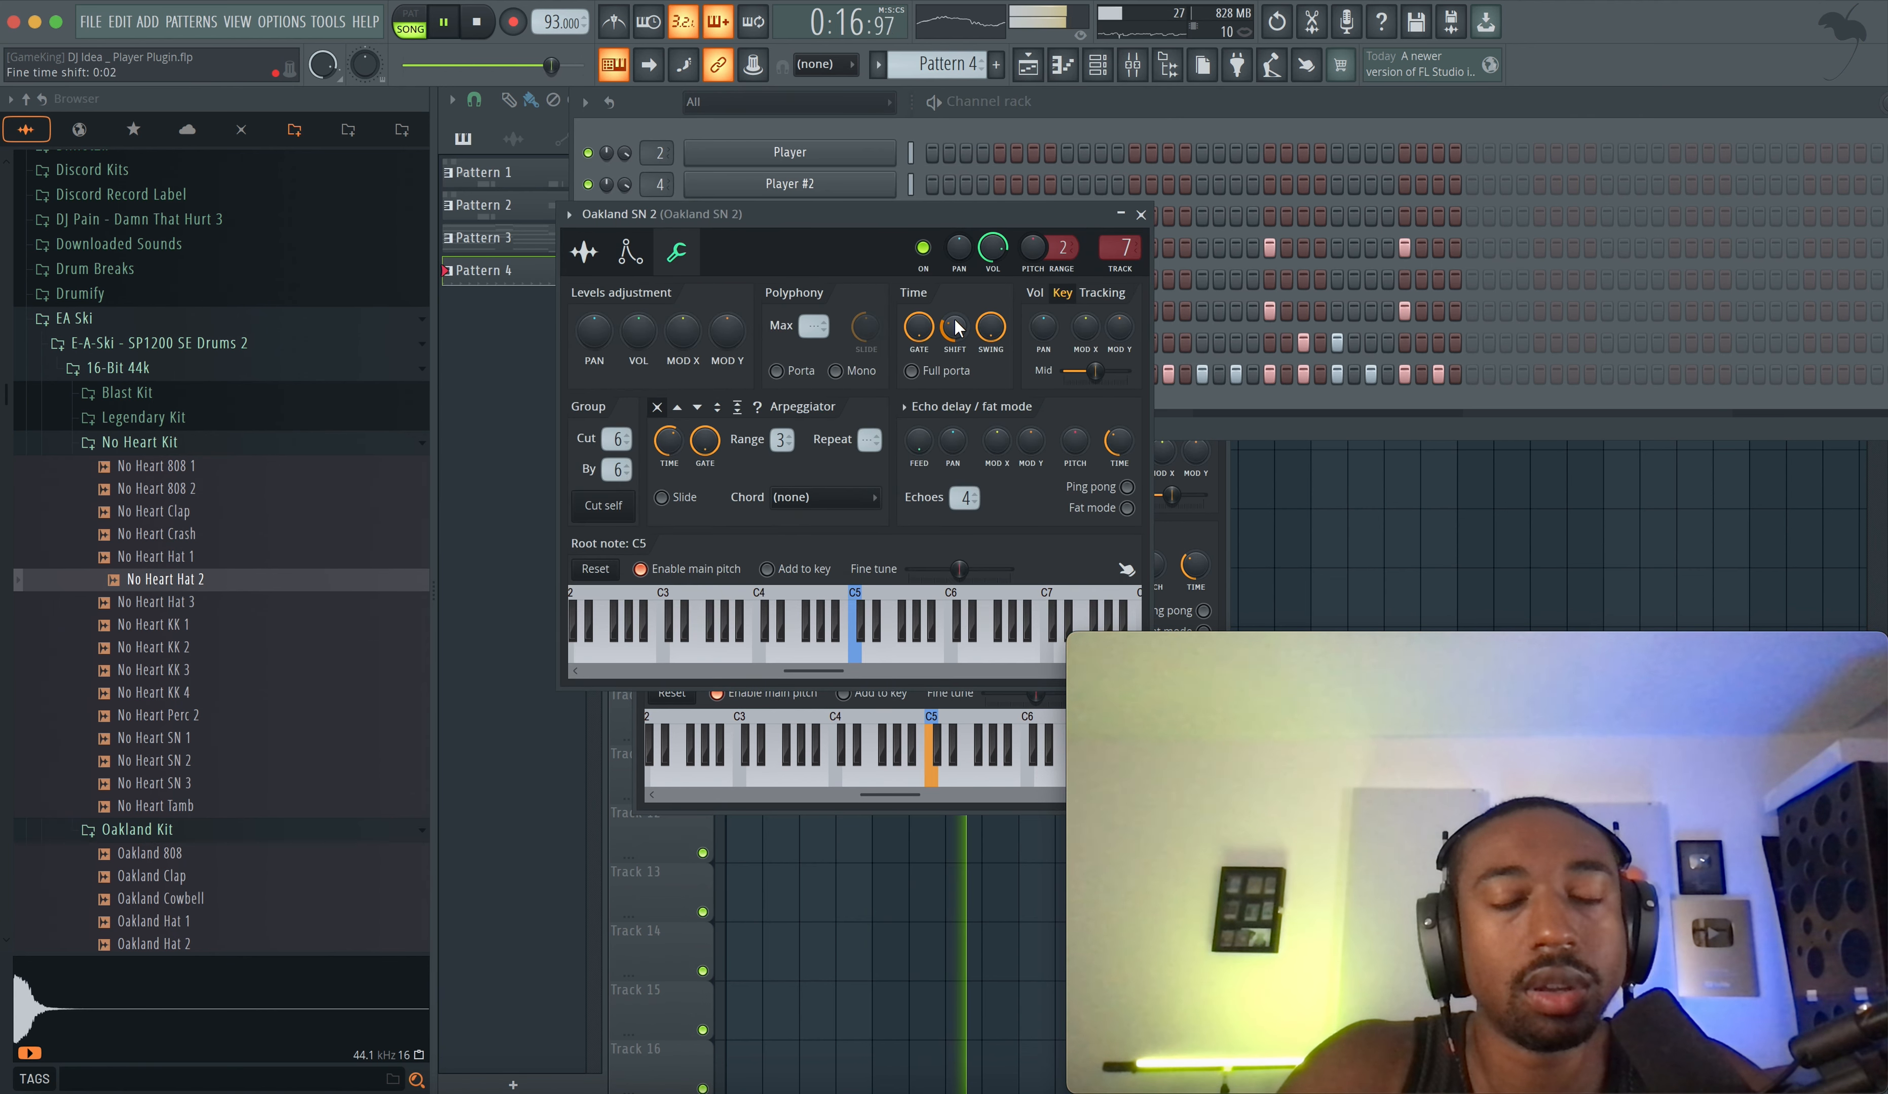
left_click(1140, 215)
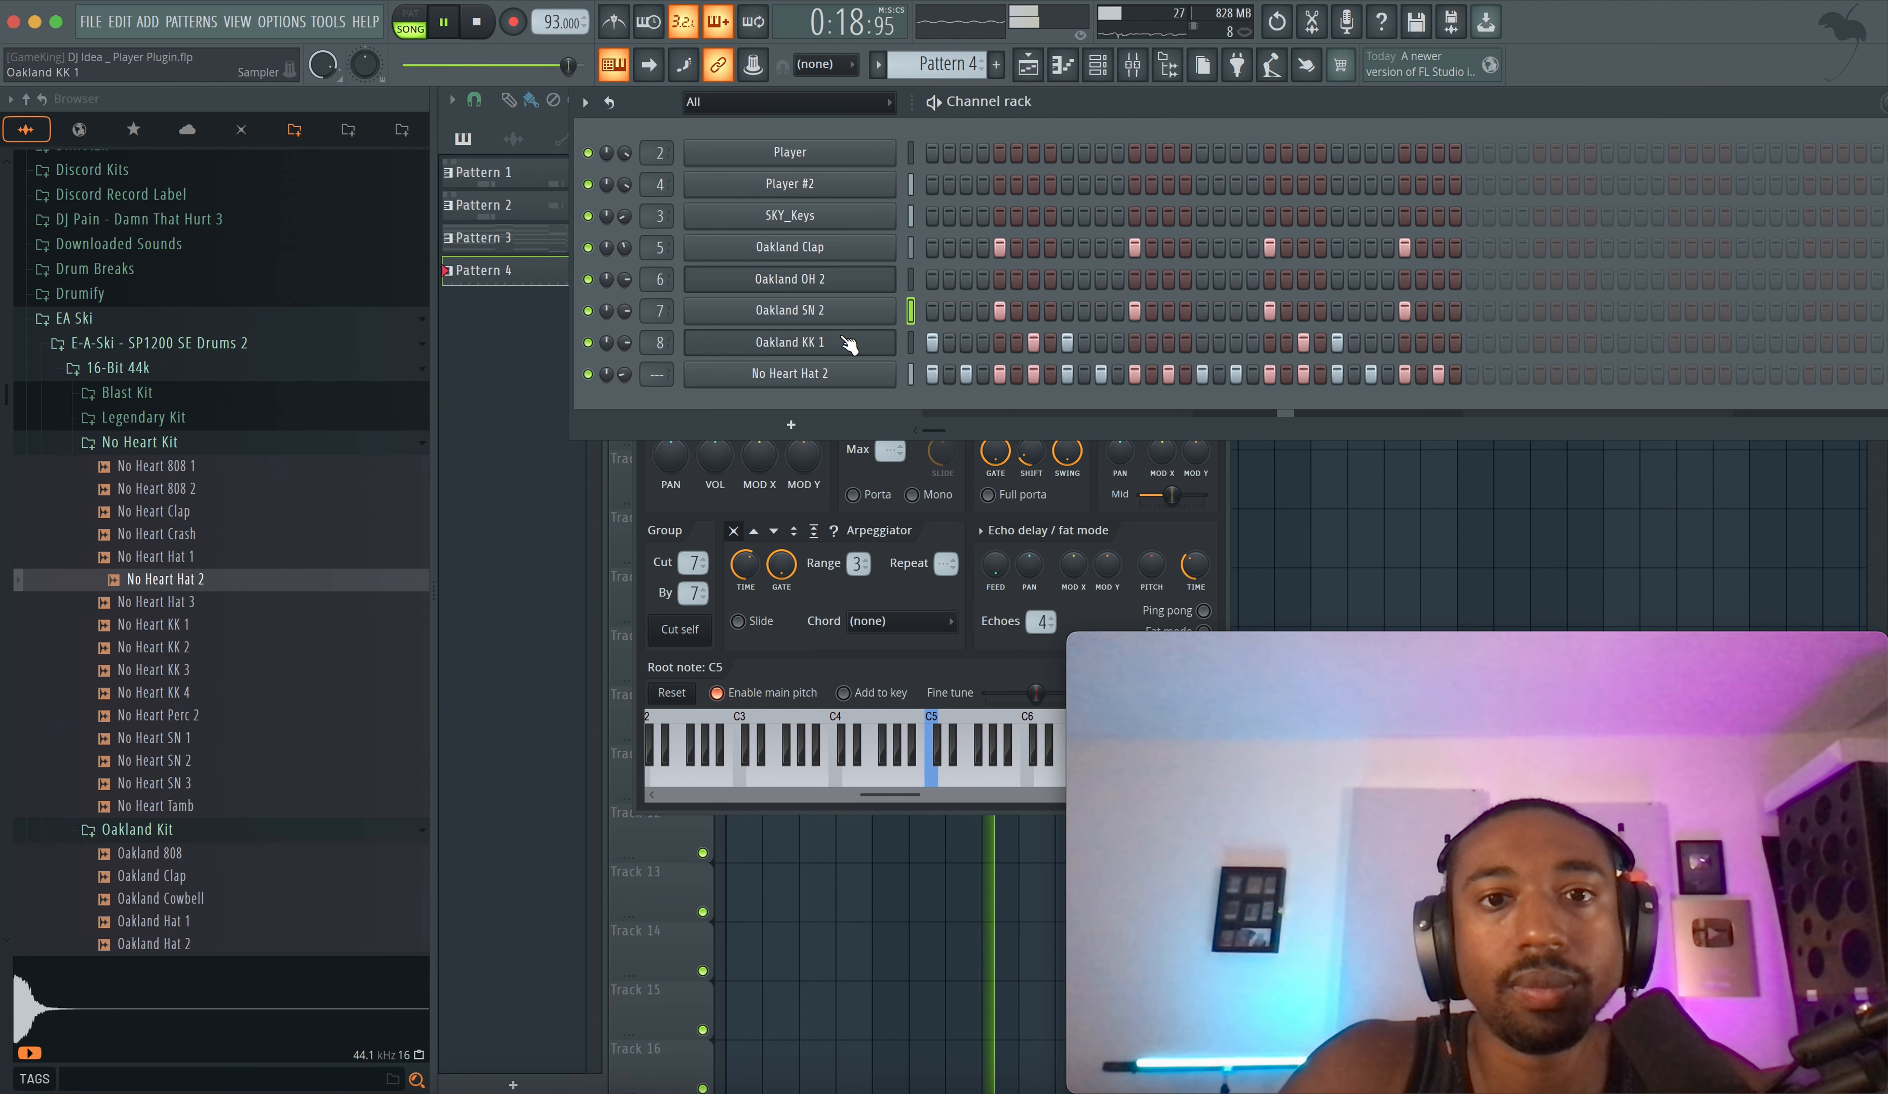
left_click(849, 342)
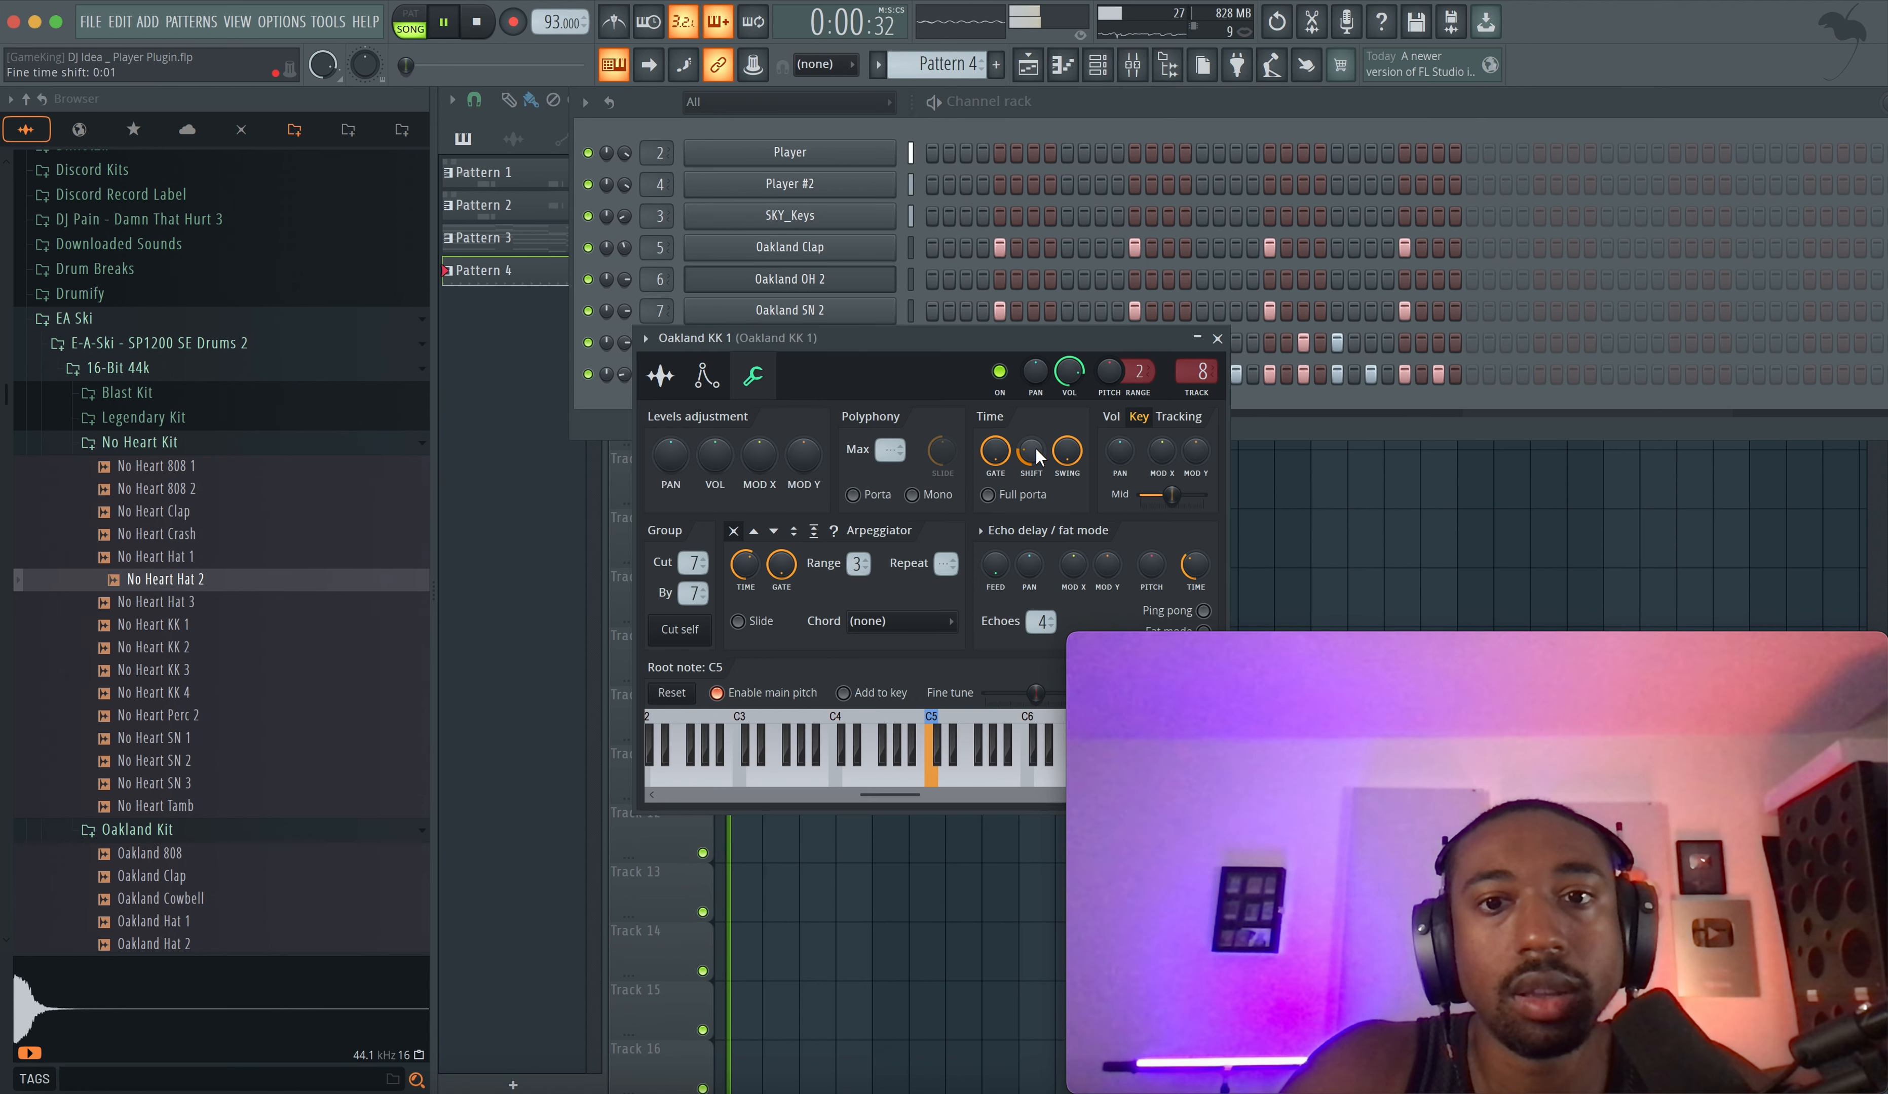
left_click(1218, 339)
- Apply a small time shift to the Bass 8 Player channel in its miscellaneous settings and close its window
left_click(827, 154)
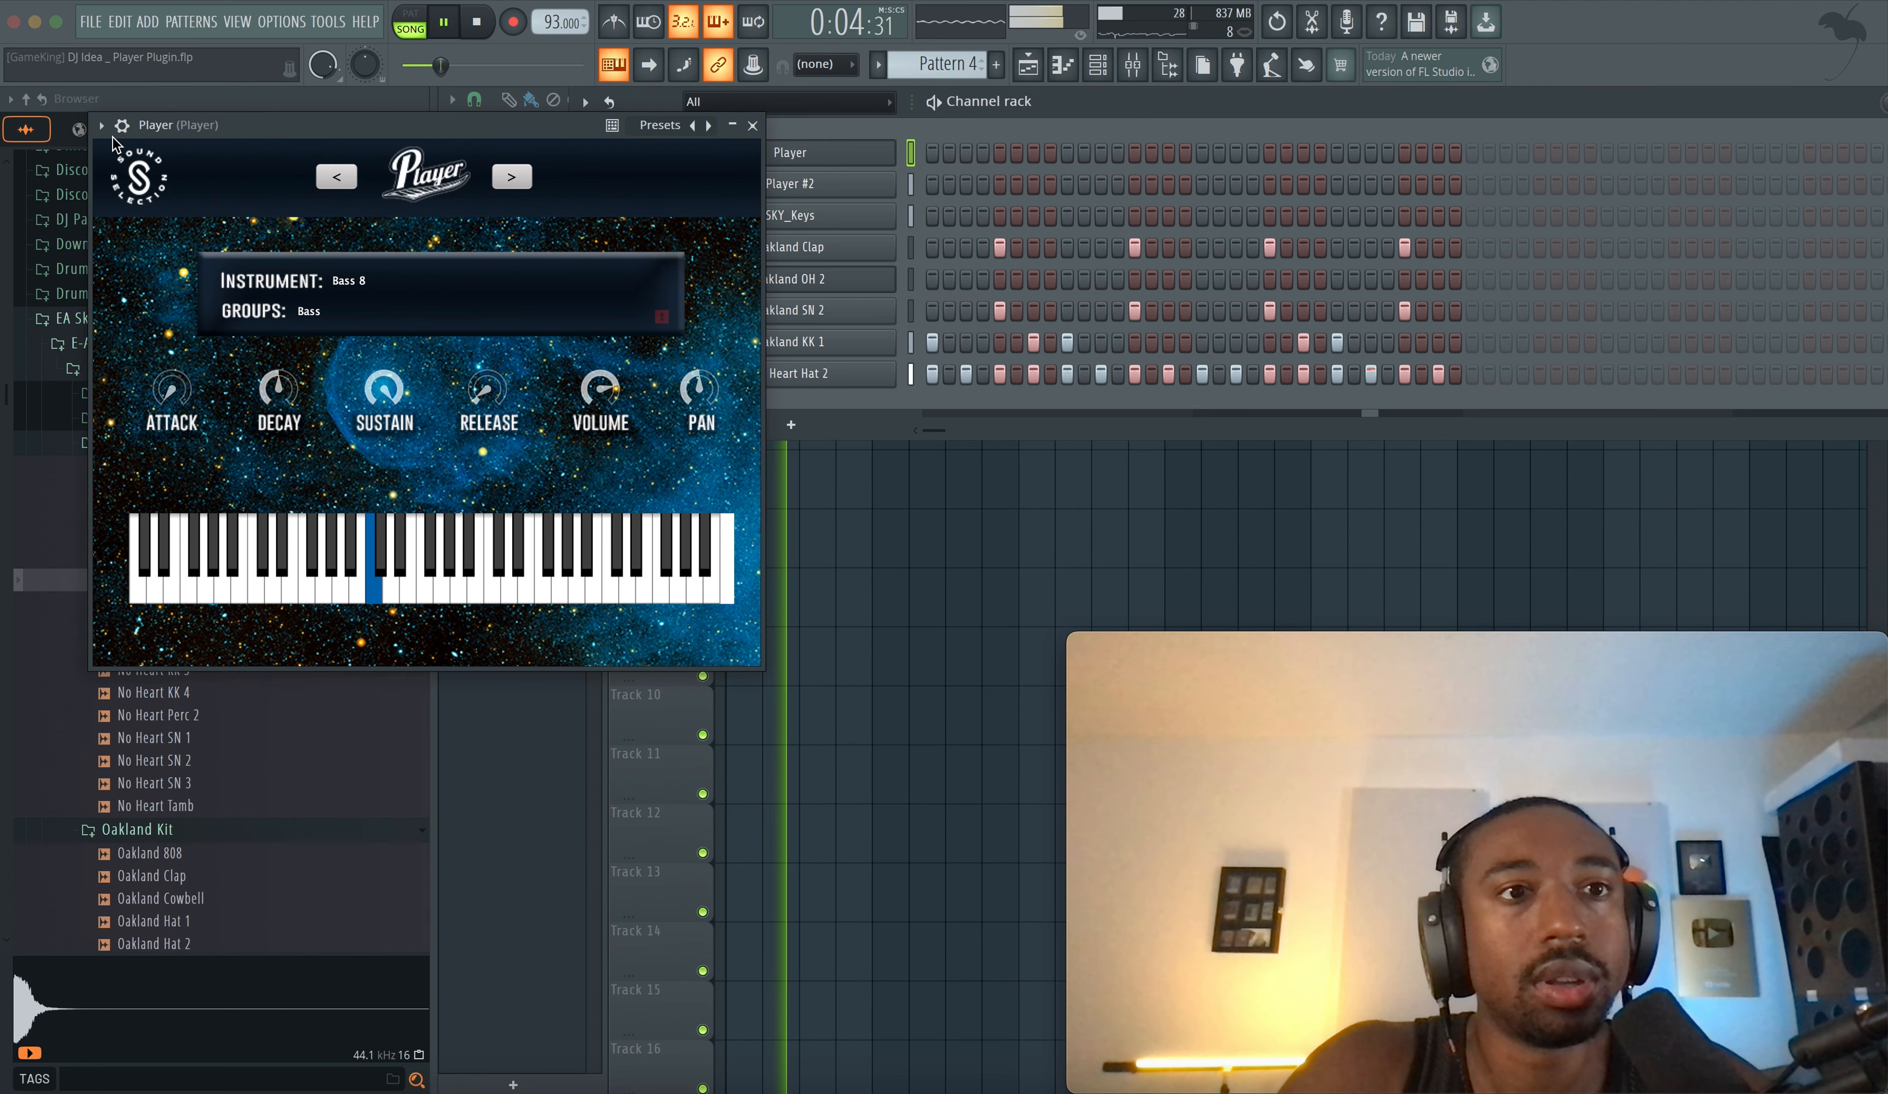
left_click(122, 125)
key("space")
left_click(209, 170)
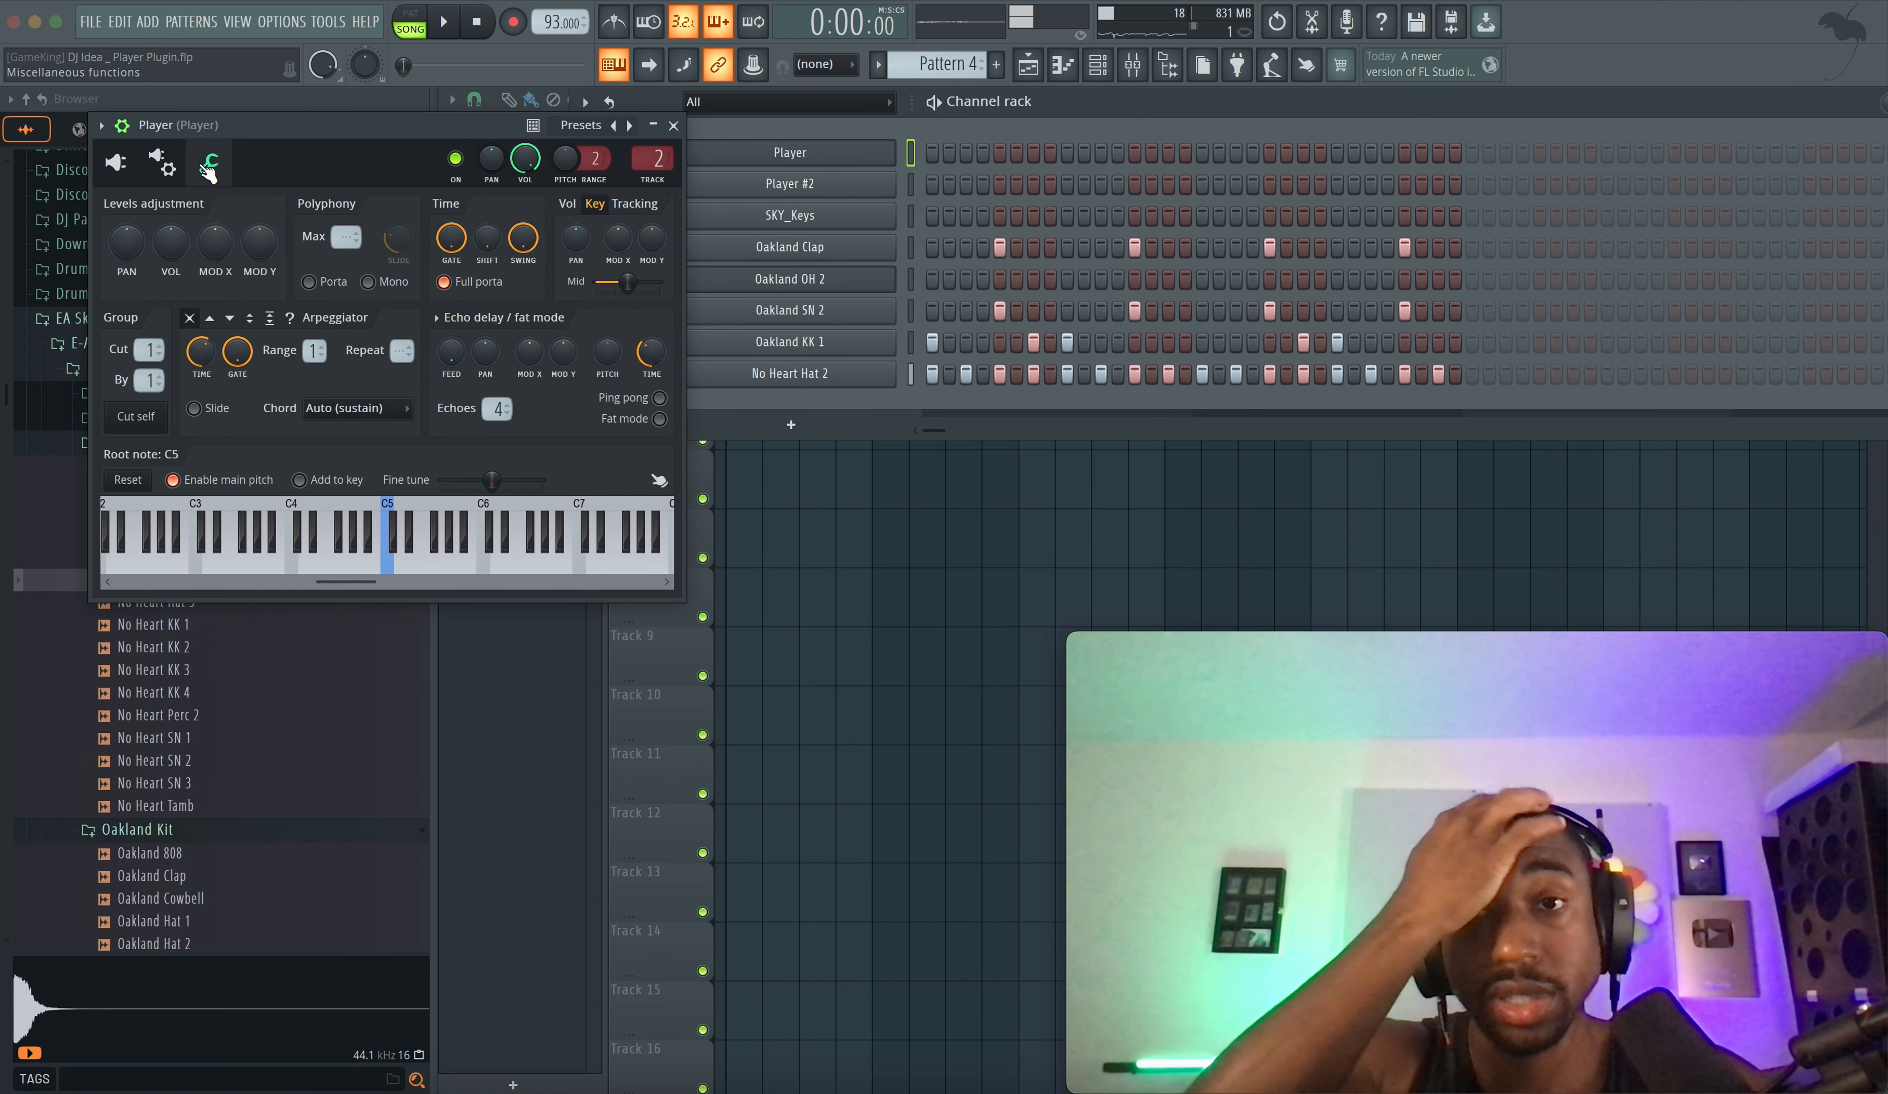
key("space")
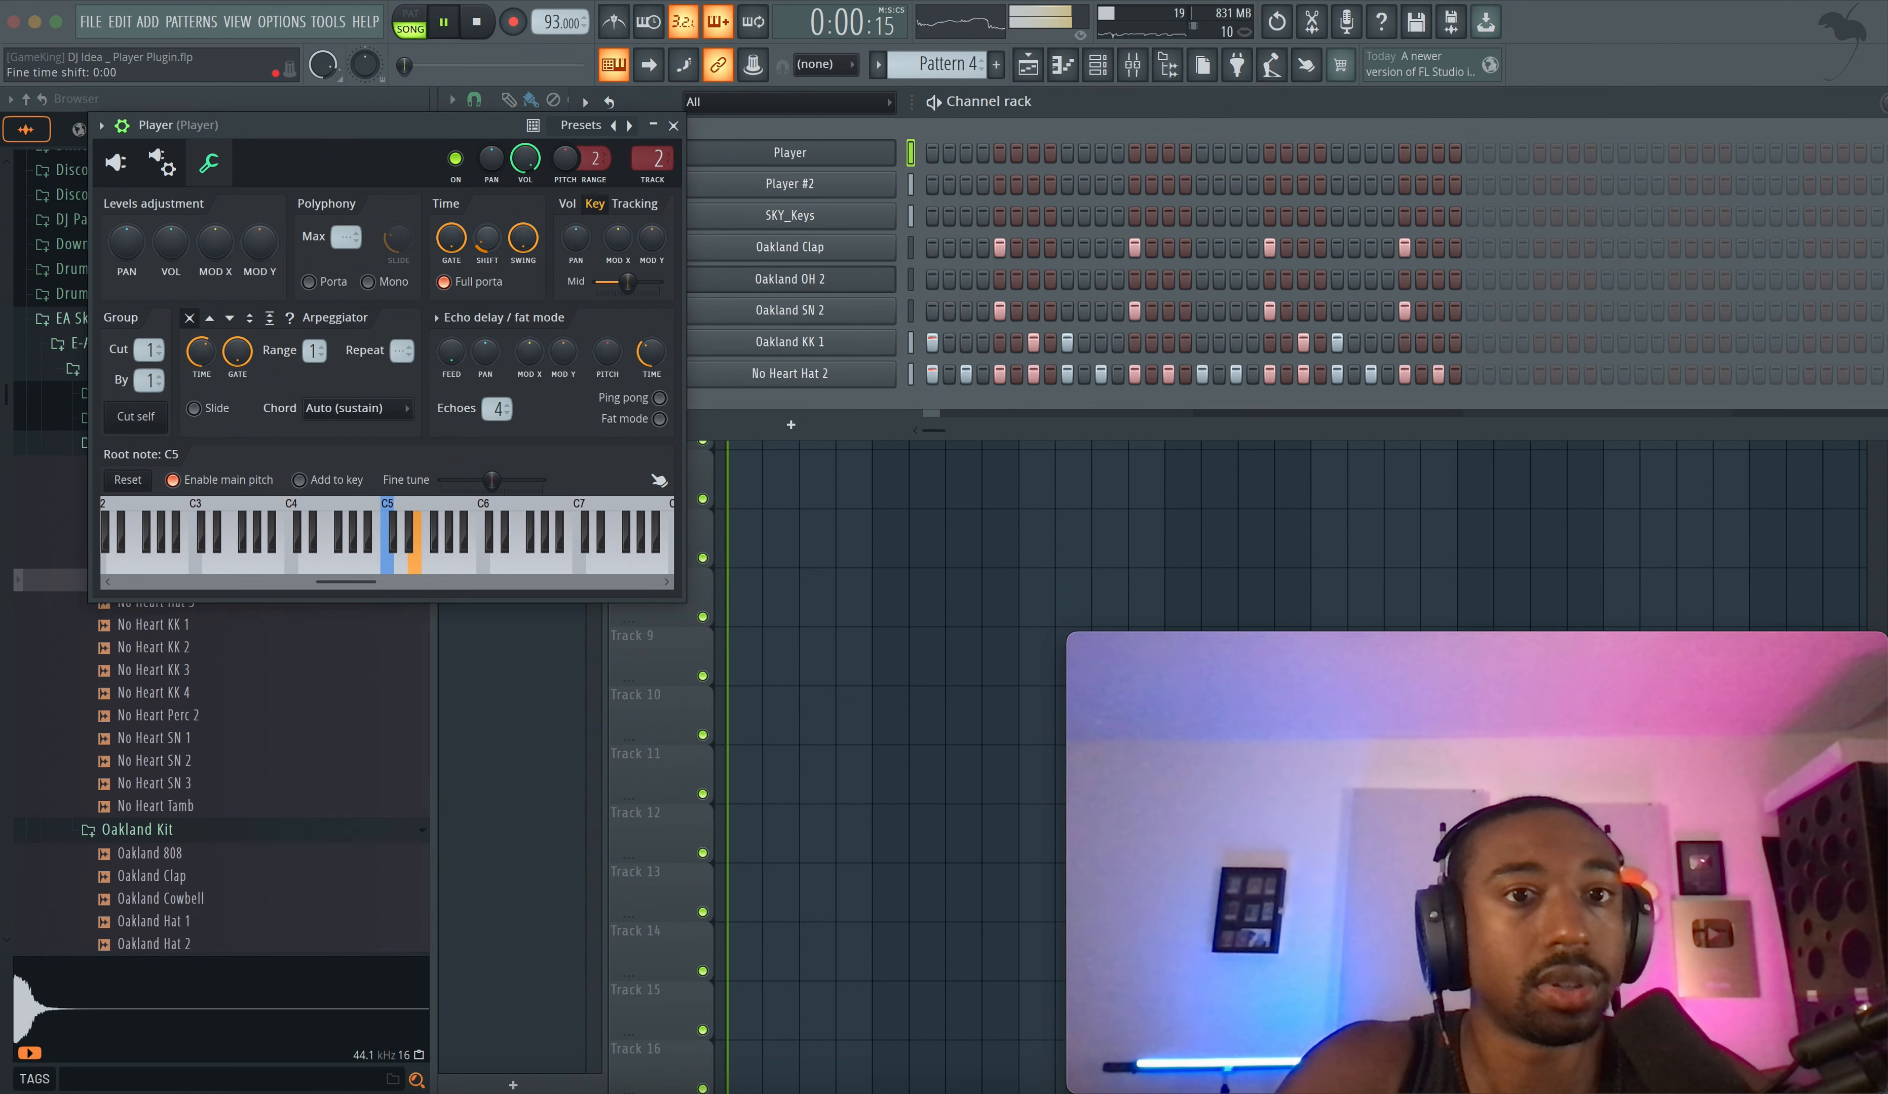
left_click_drag(489, 238, 489, 234)
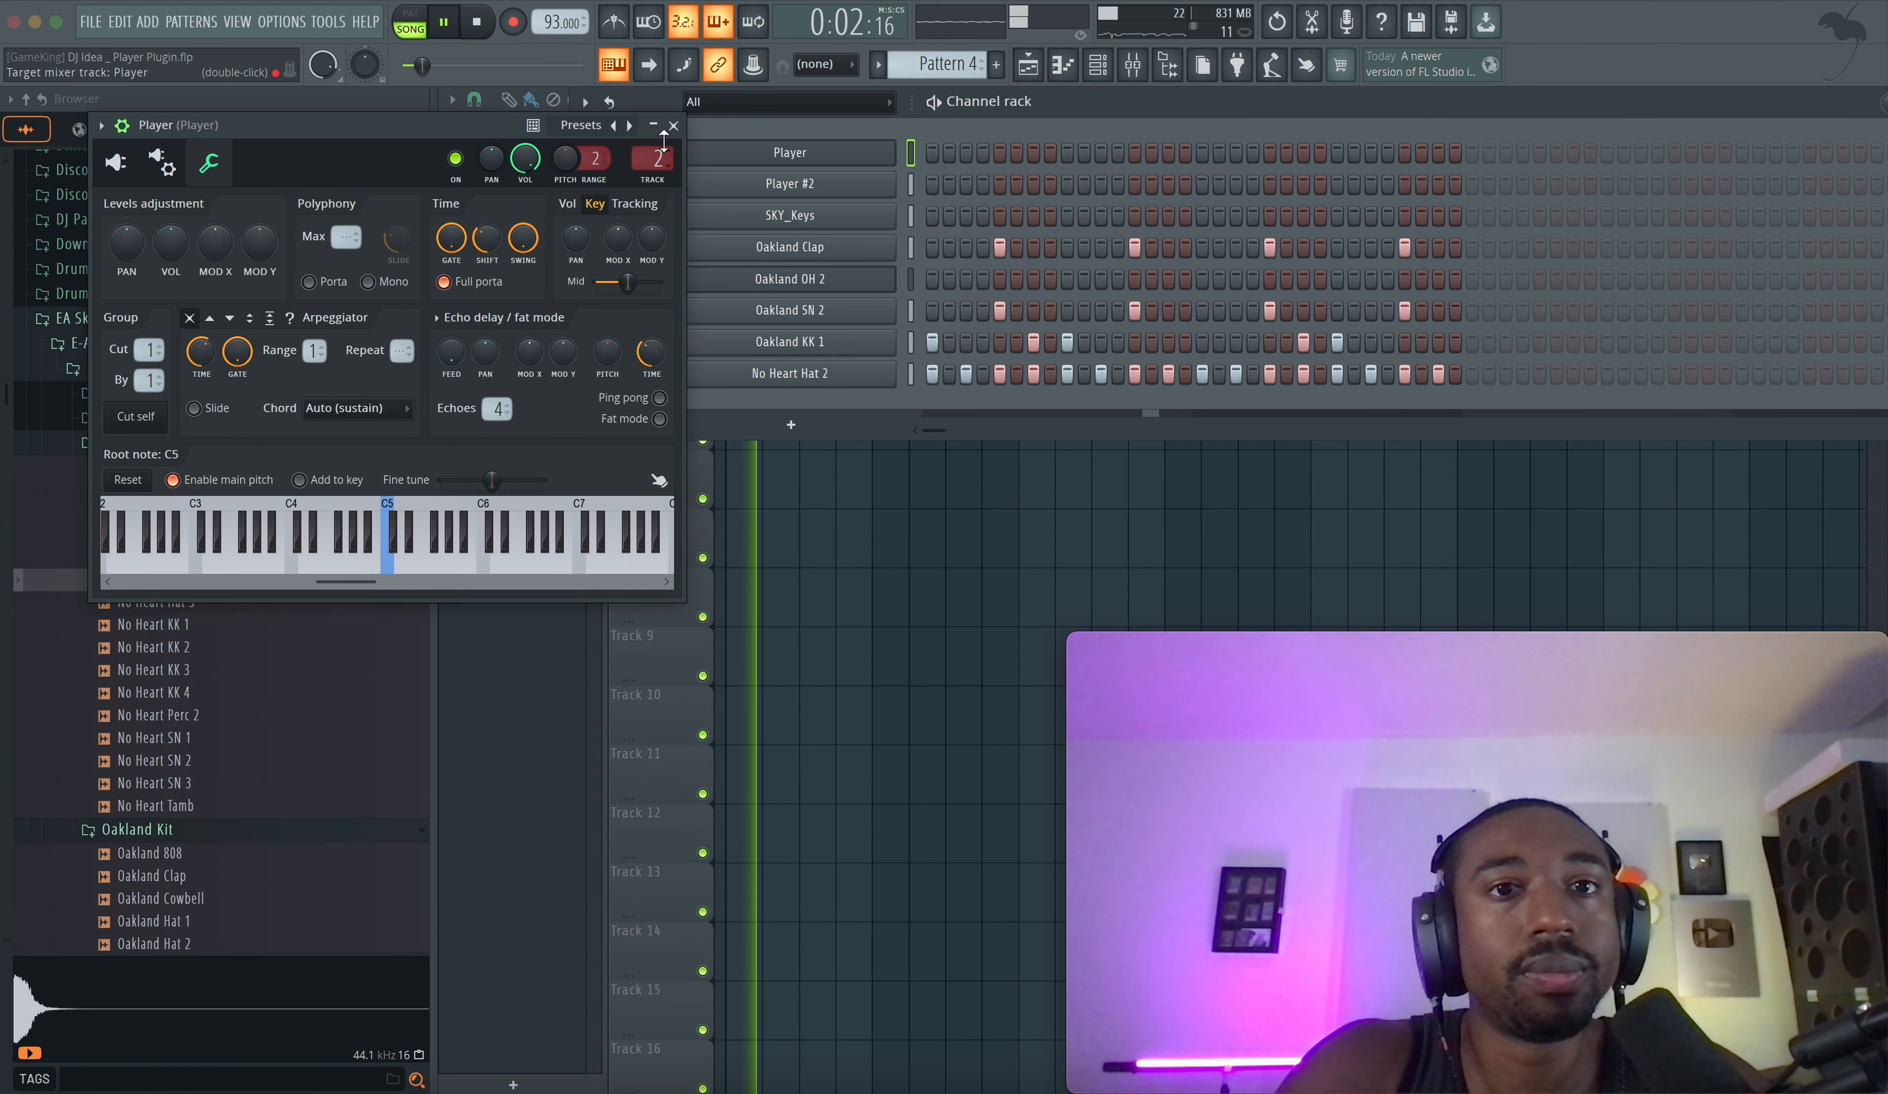
left_click(673, 126)
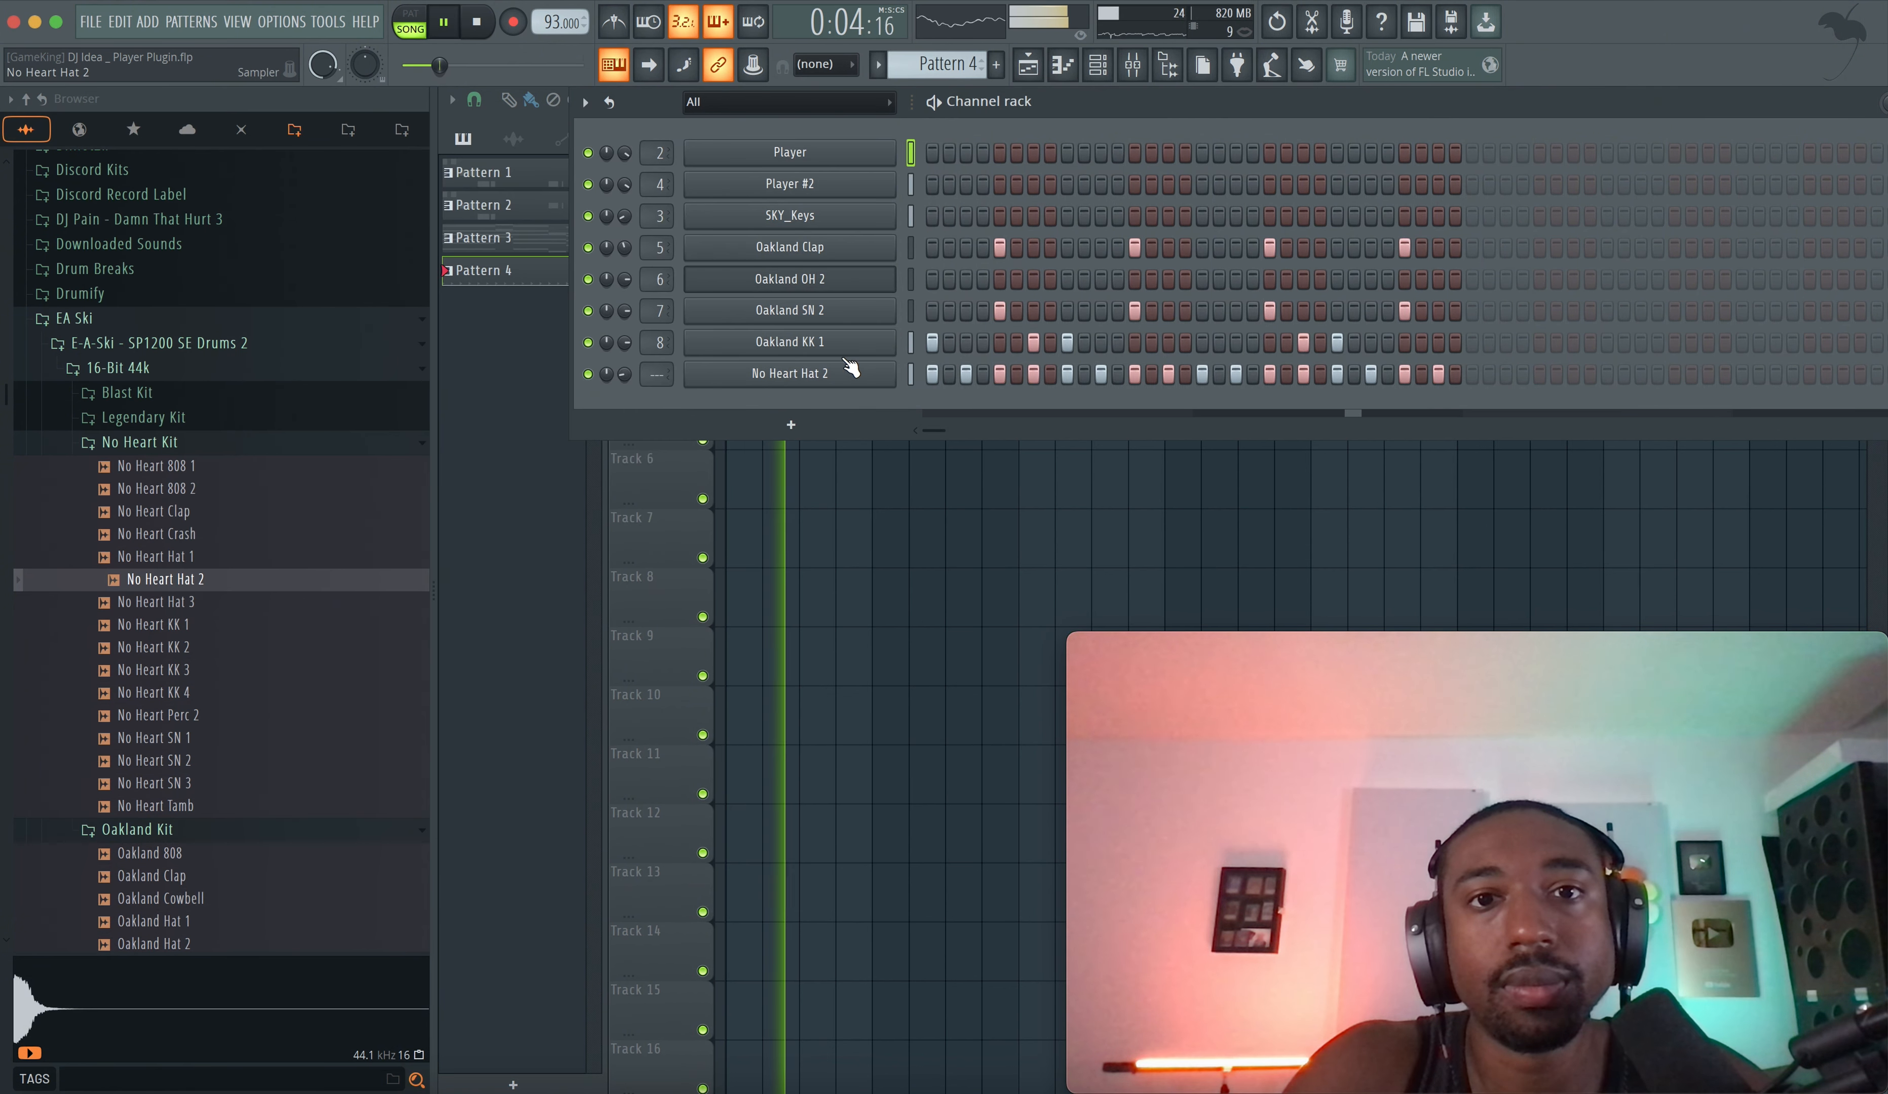
- Duplicate all eight bars of clips on Tracks 1 to 3 into bars 9 to 16 of the playlist
left_click(1097, 65)
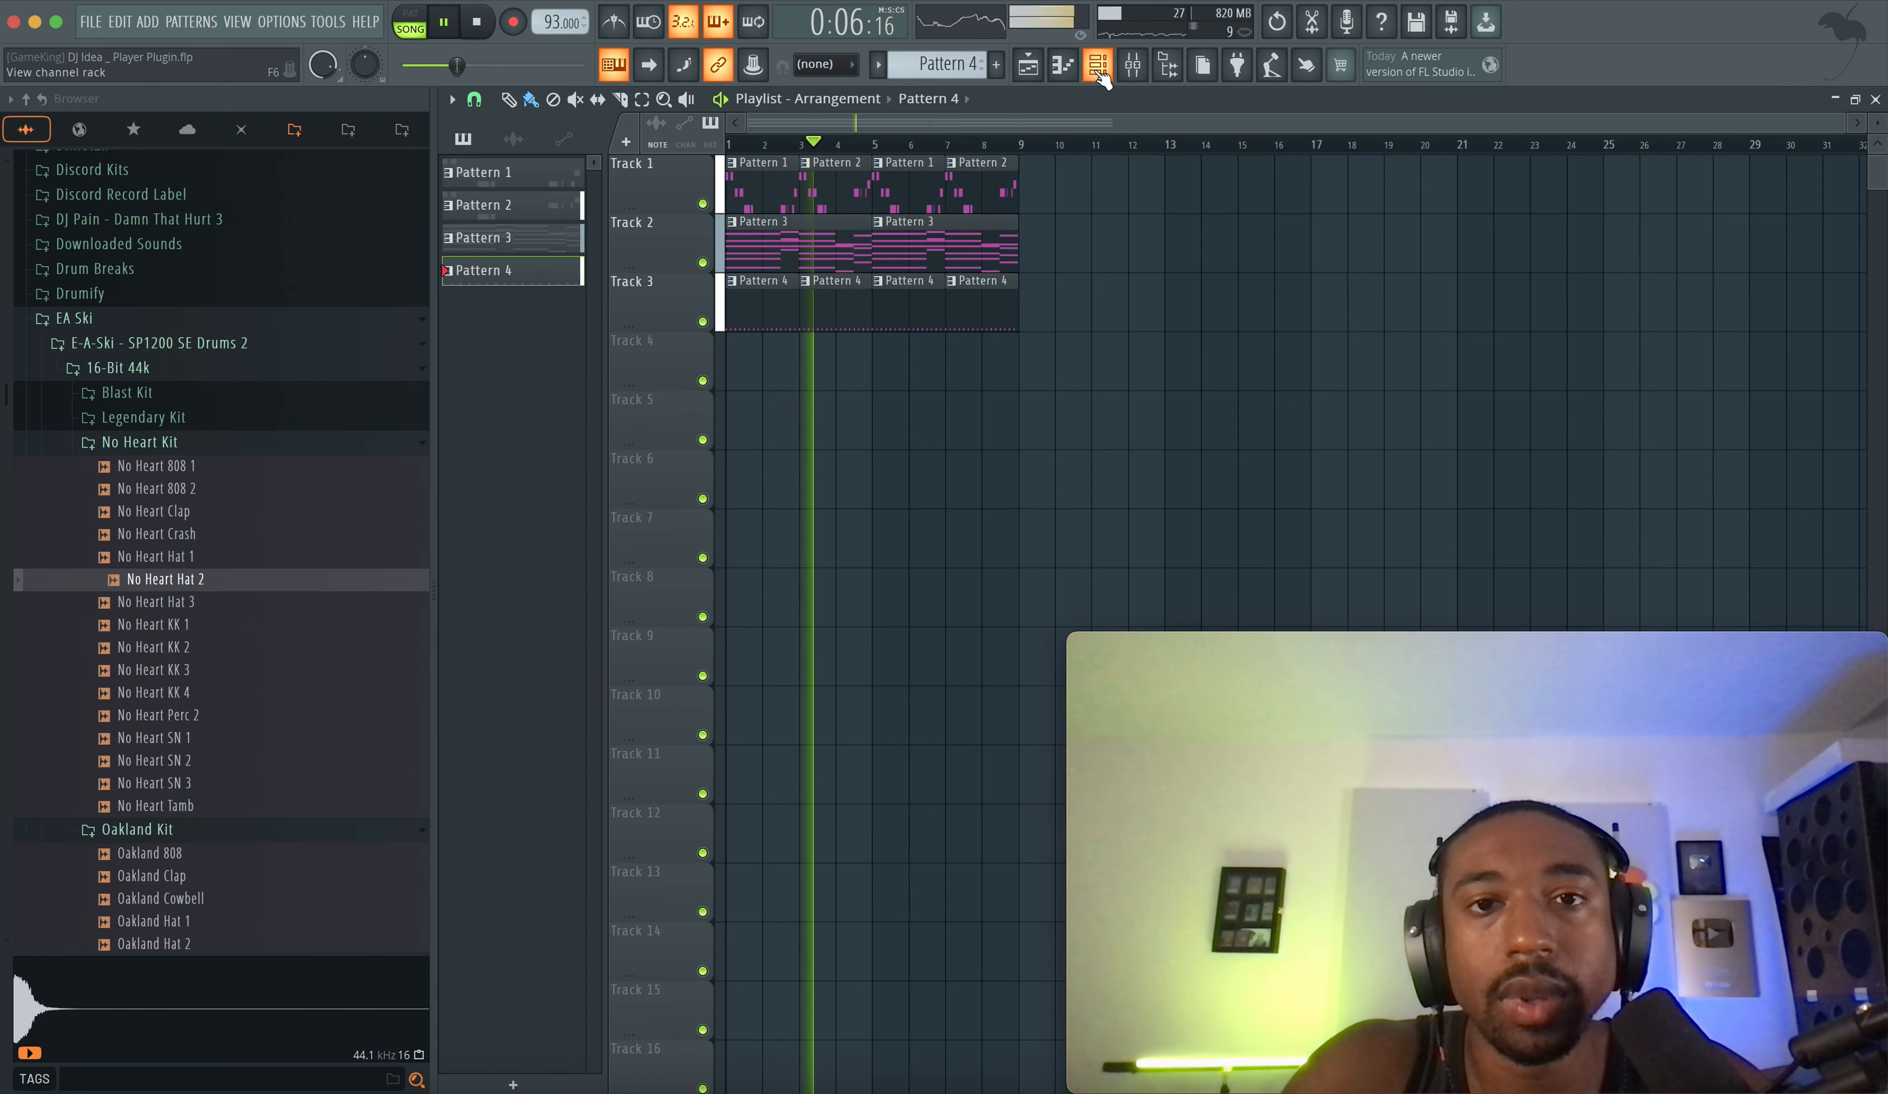
left_click_drag(1011, 214, 872, 158)
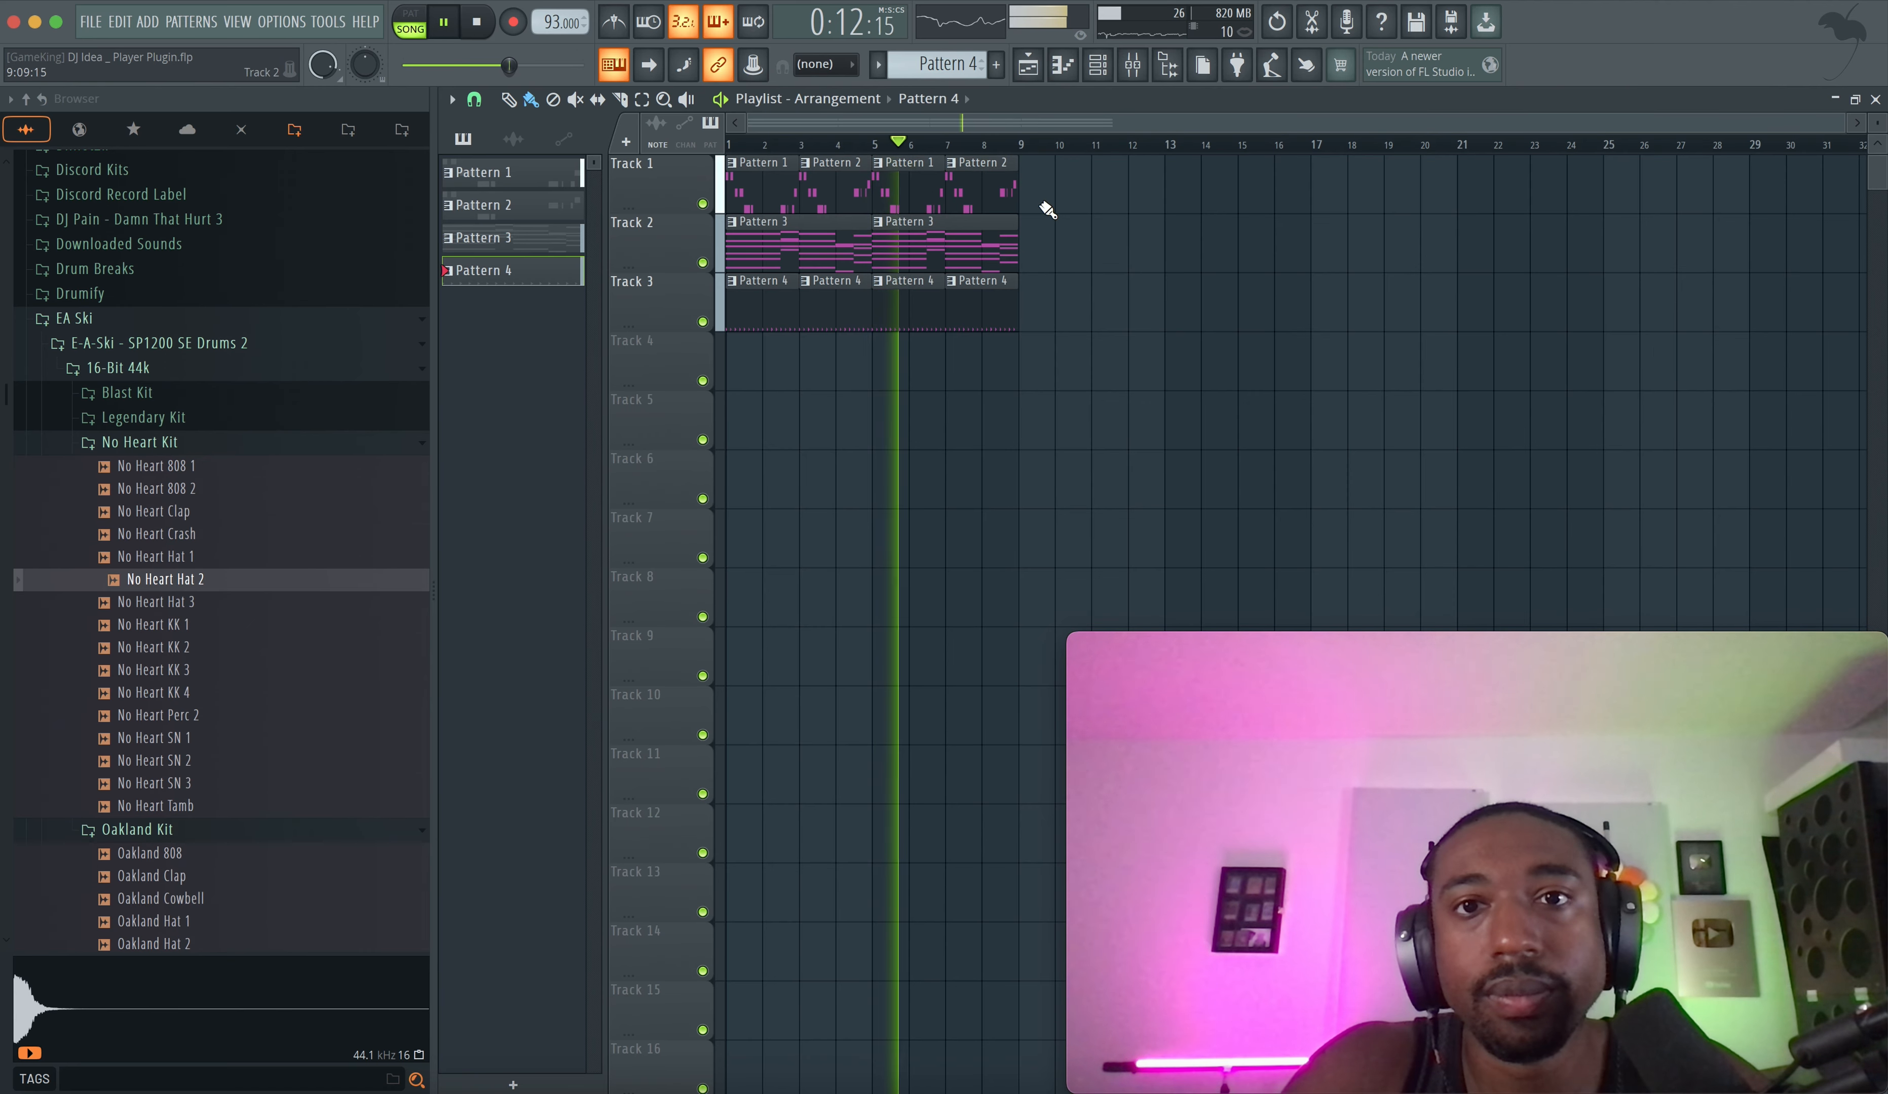
left_click_drag(1053, 213, 930, 185)
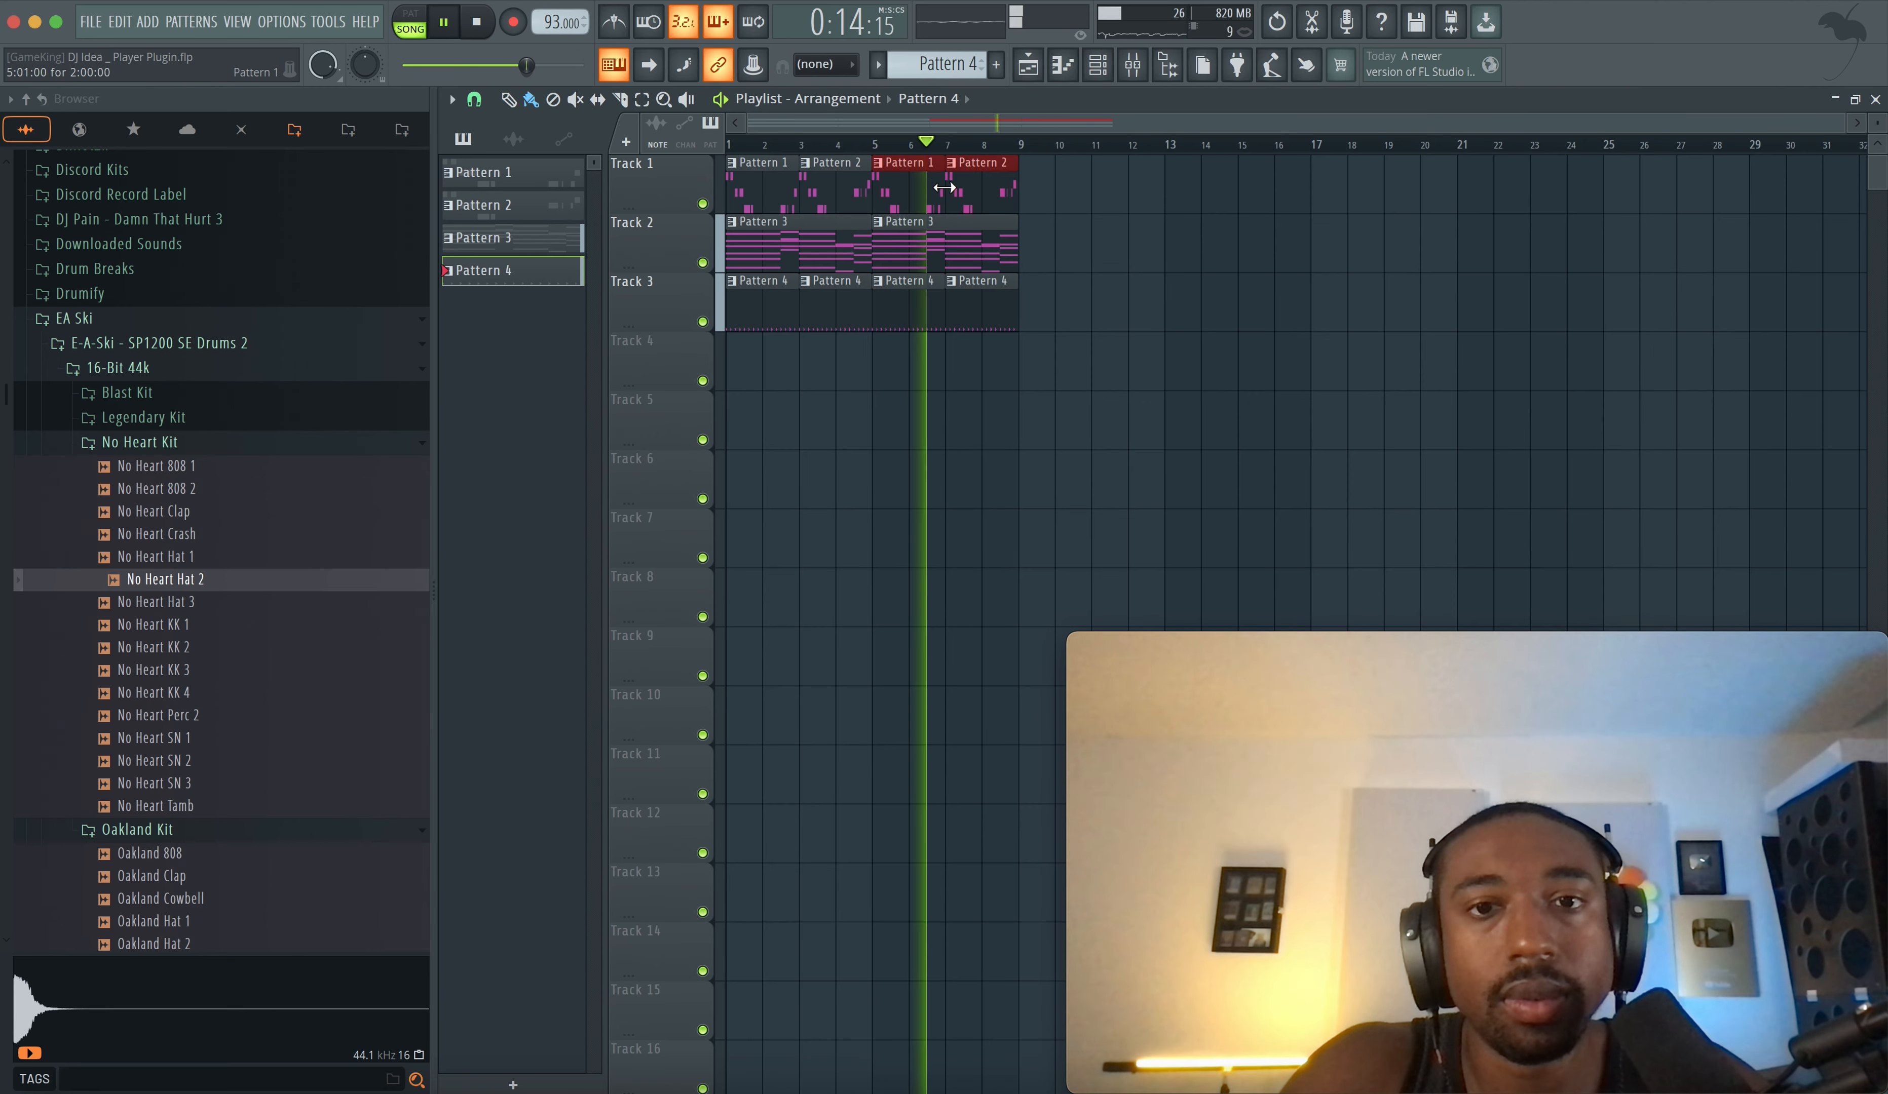
left_click_drag(1111, 179, 607, 304)
key("ctrl+b")
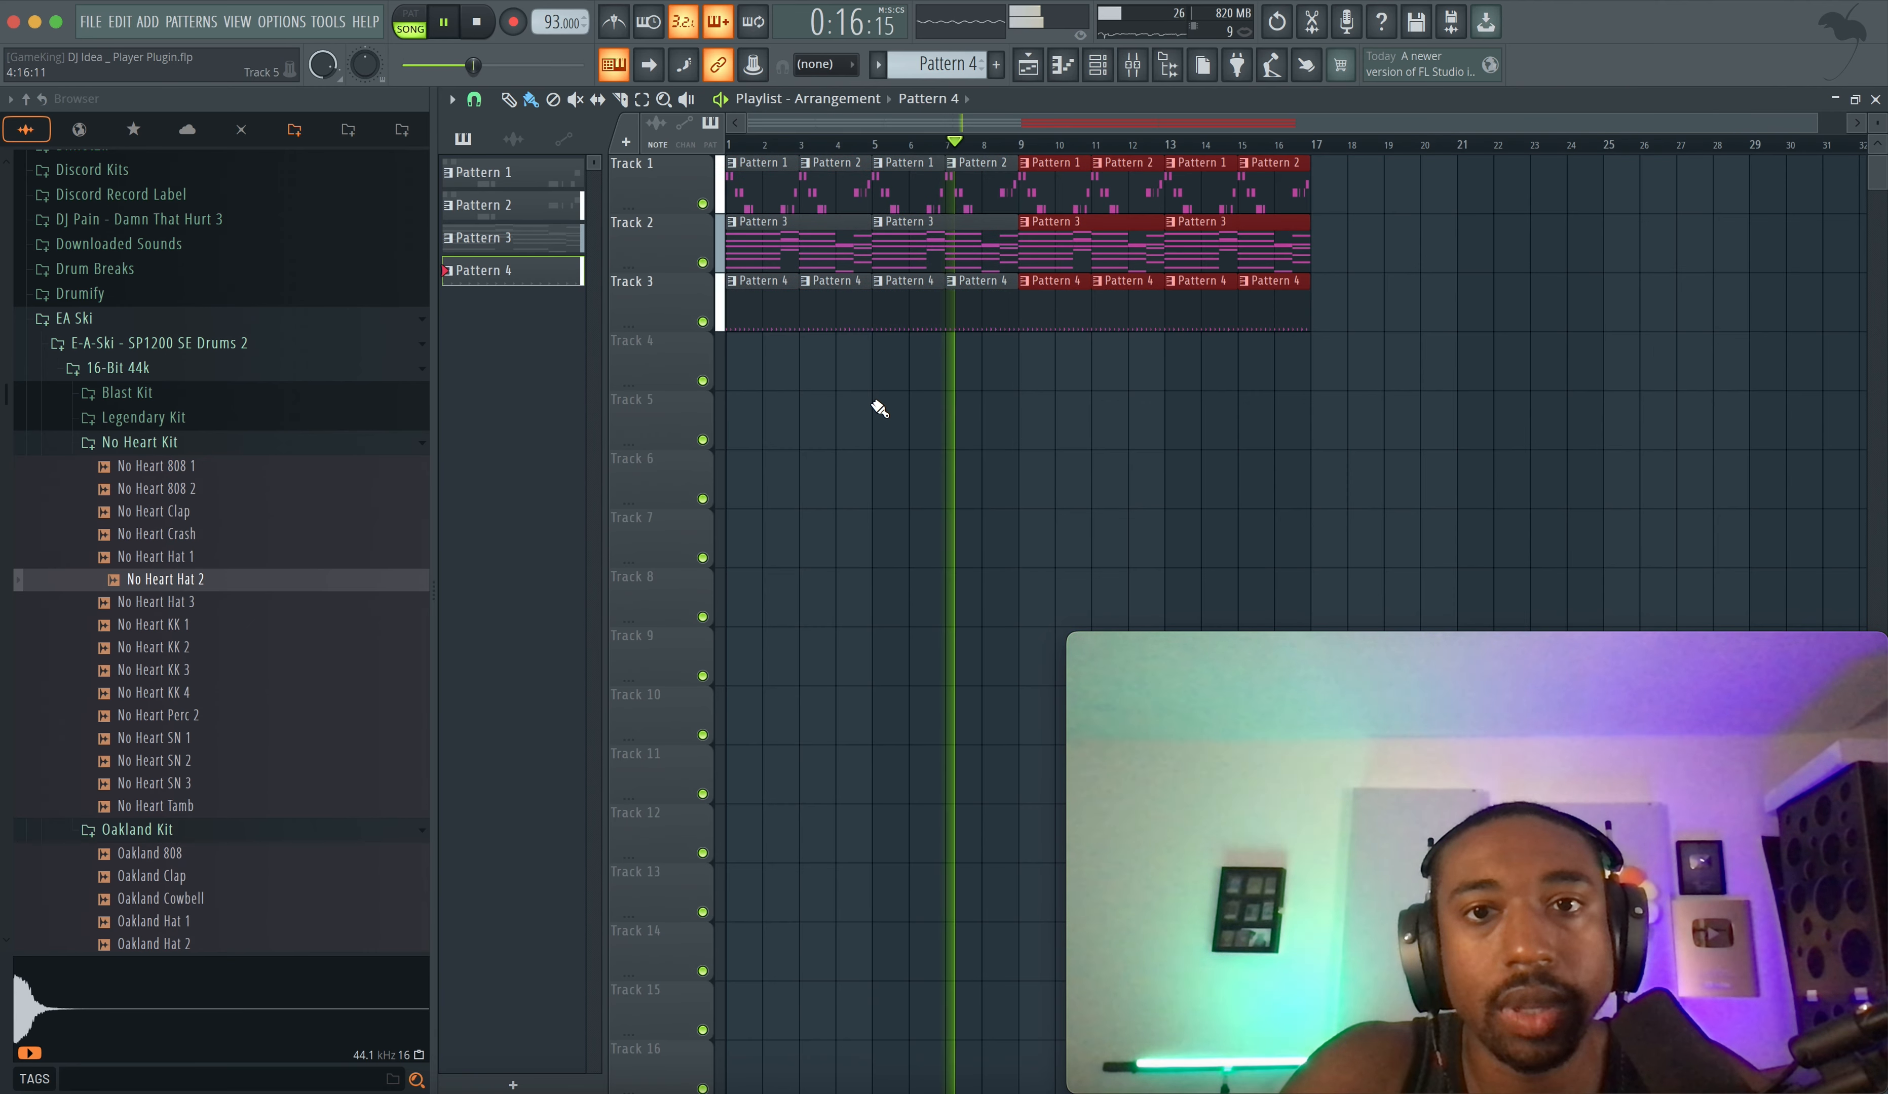
left_click(965, 421)
- Stop playback and make the Track 1 melody clips at bars 9 and 11 unique patterns
key("space")
left_click_drag(1300, 182, 1298, 180)
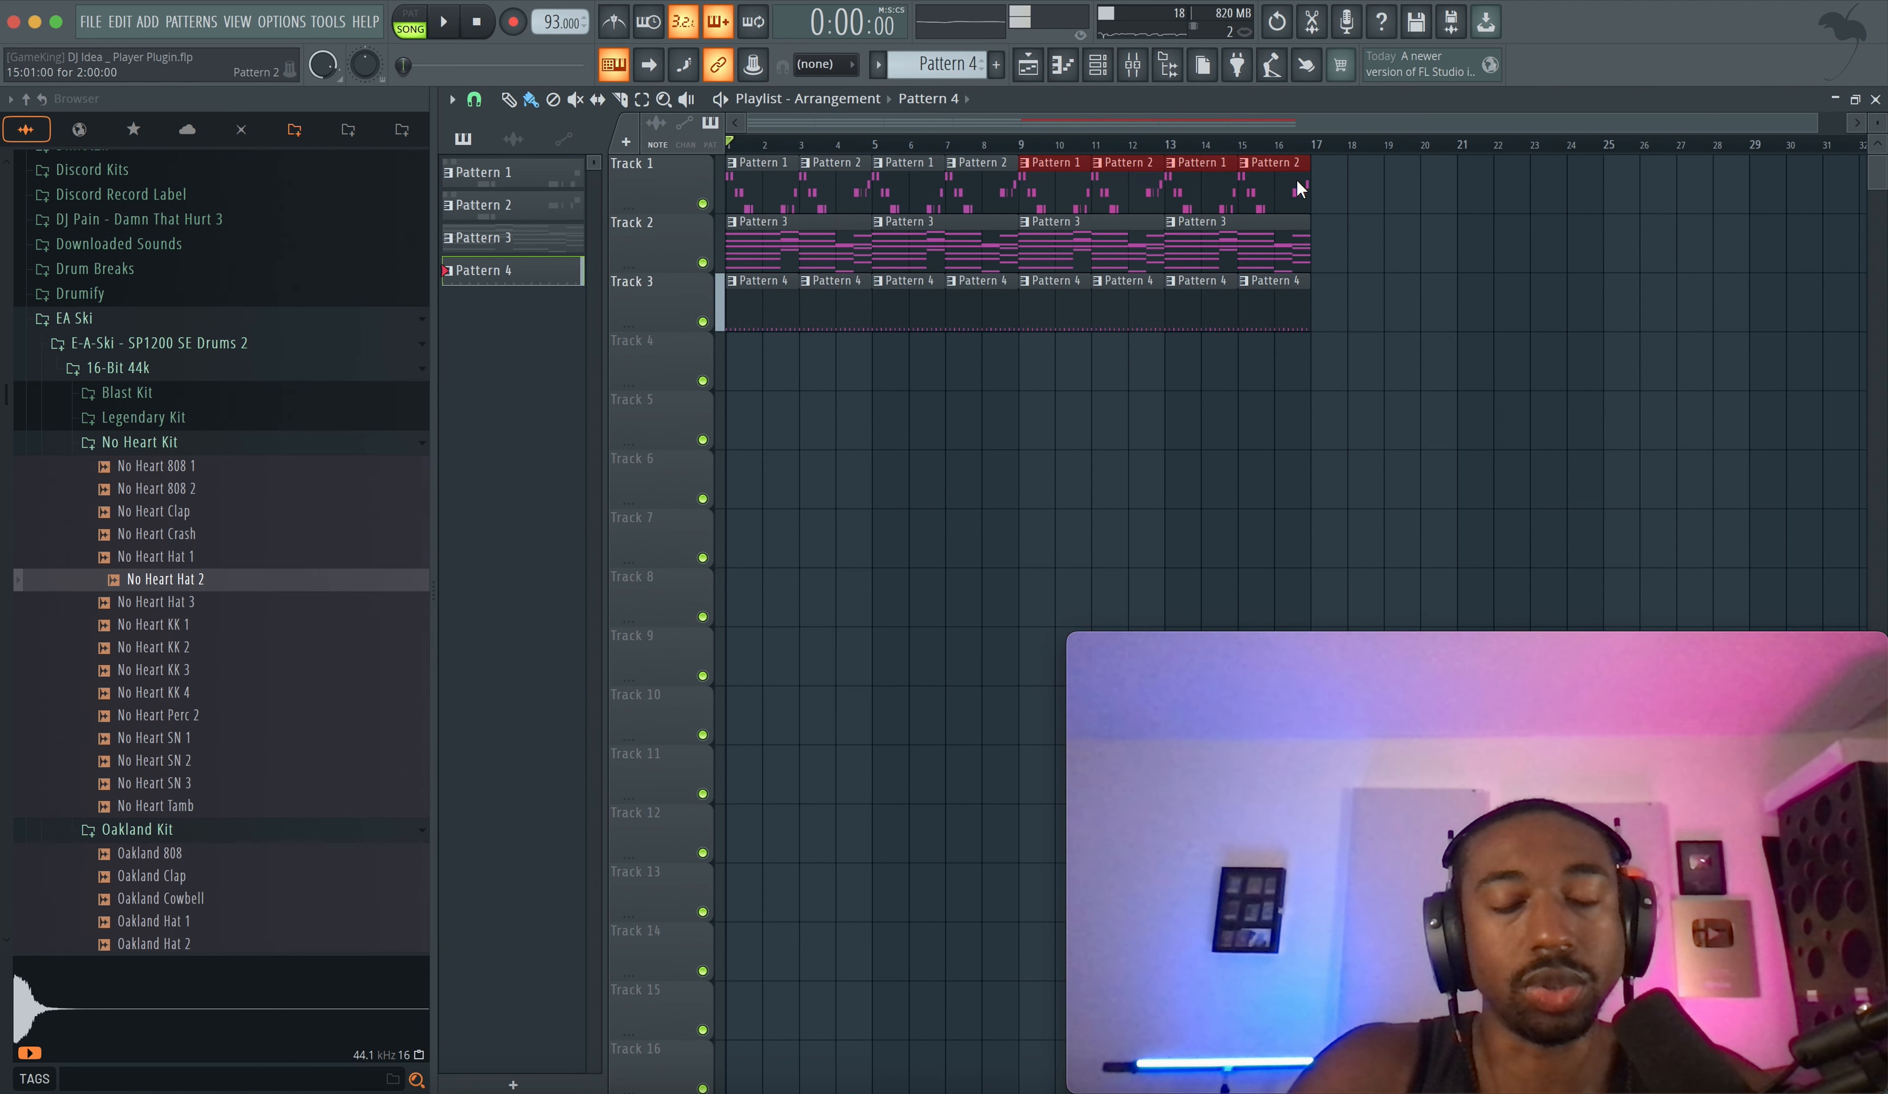
left_click(1026, 164)
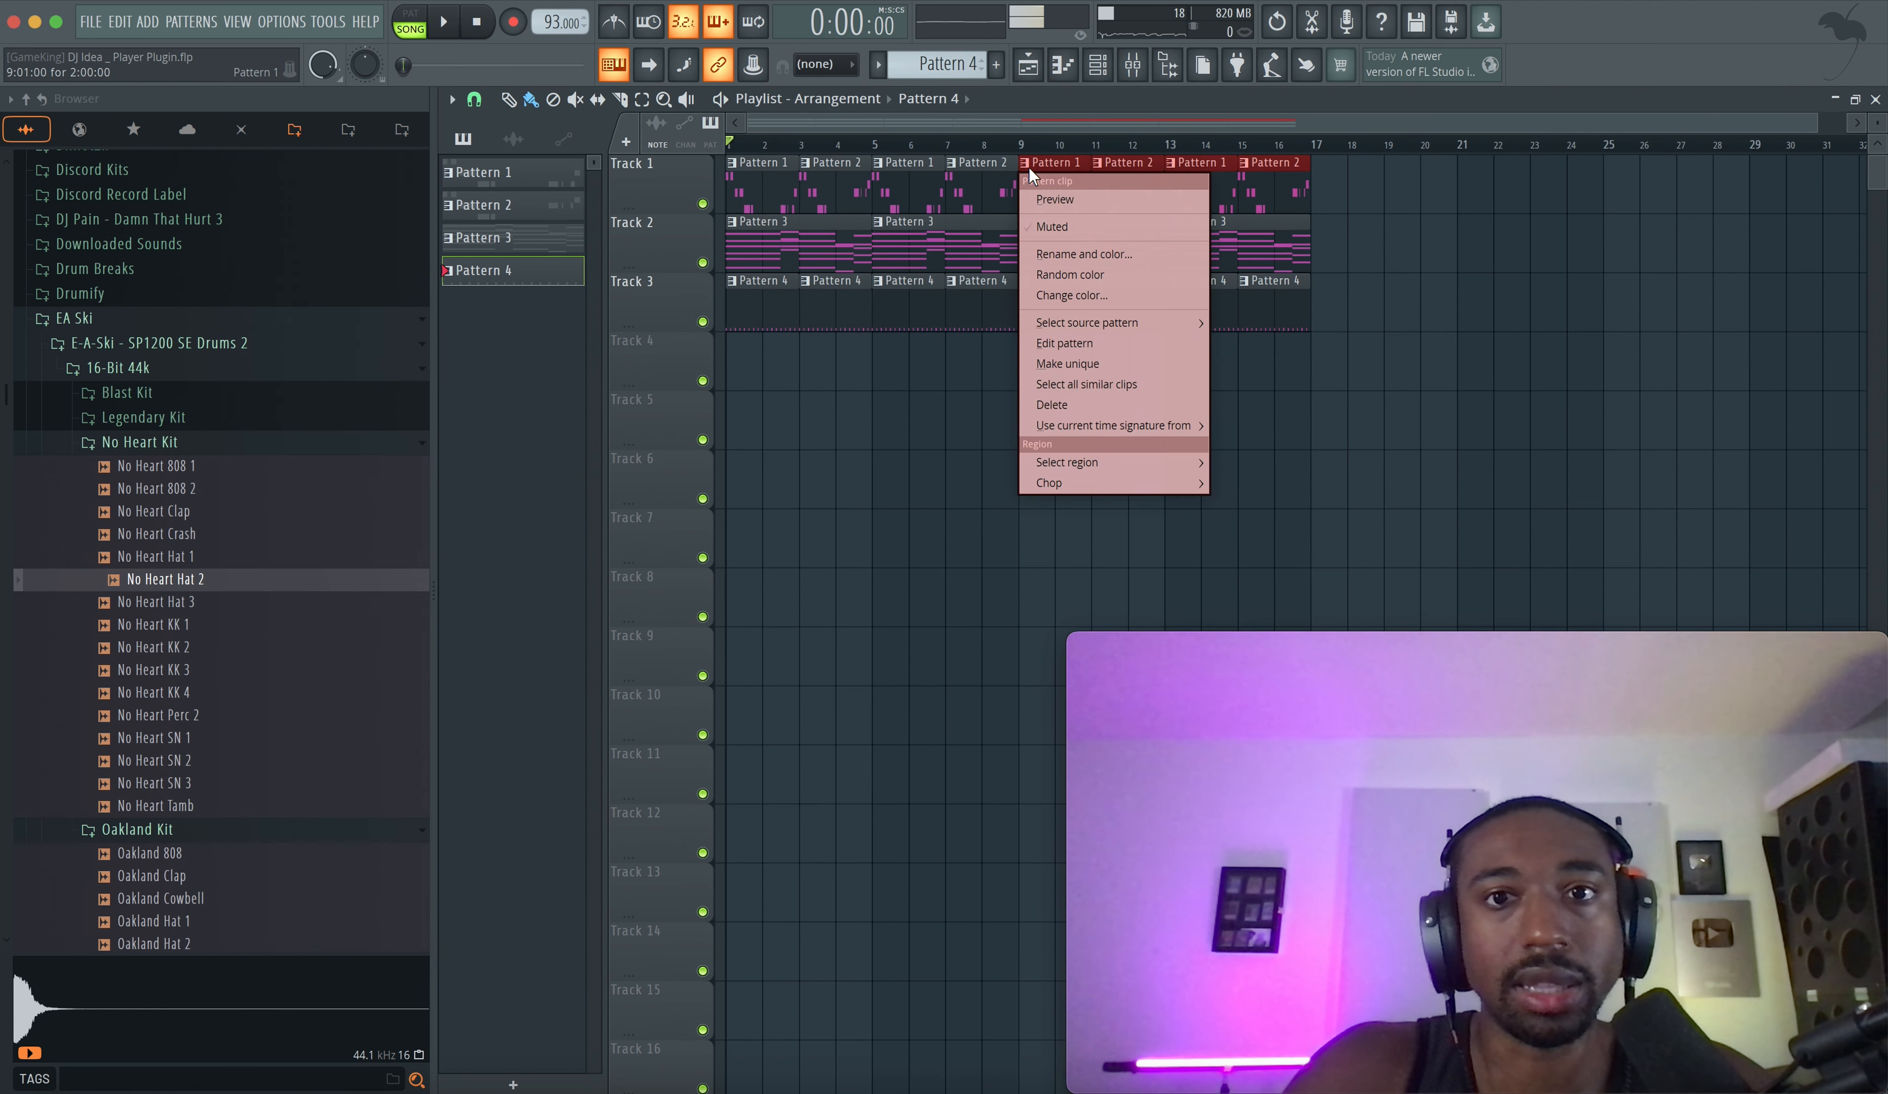
left_click(1092, 365)
left_click(1098, 163)
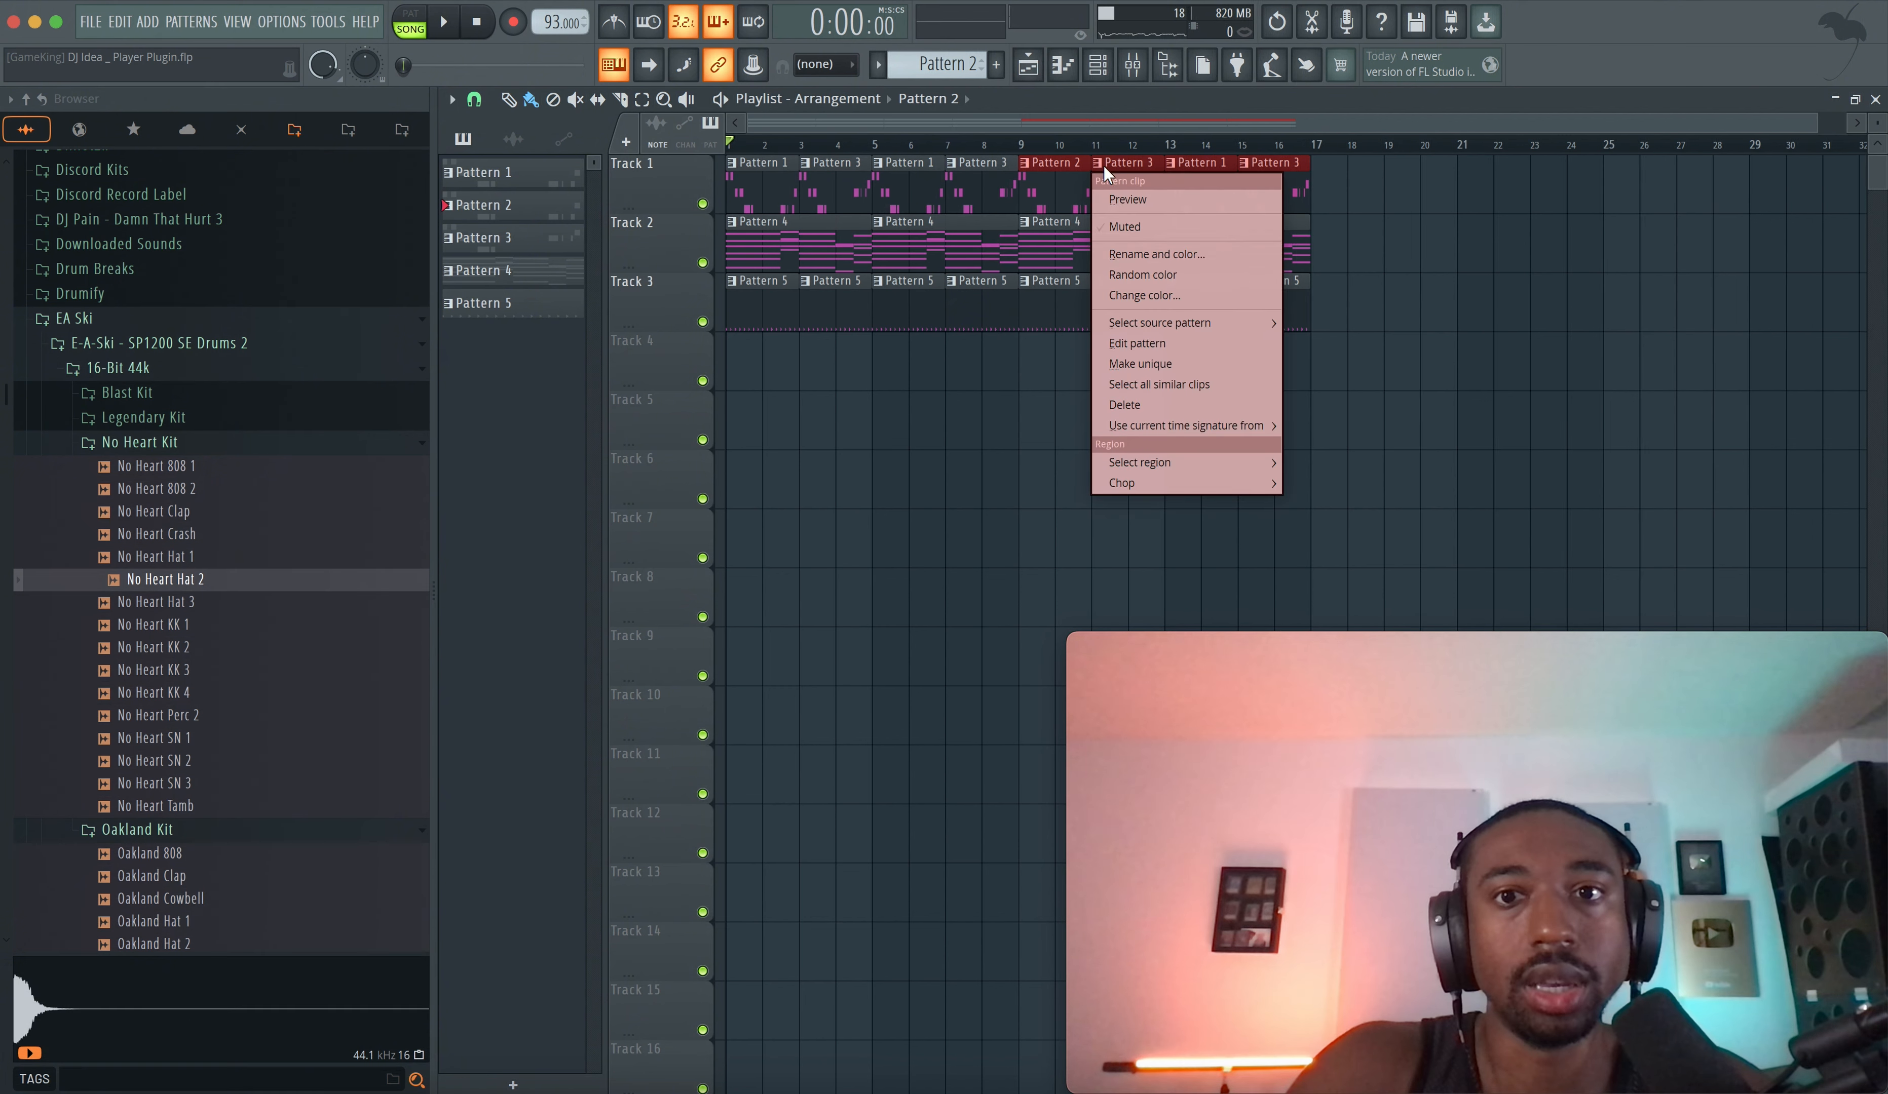
left_click(1146, 368)
- Delete the Track 1 clips at bars 13 and 15 and duplicate the two unique clips into bars 13 to 16
right_click(1200, 180)
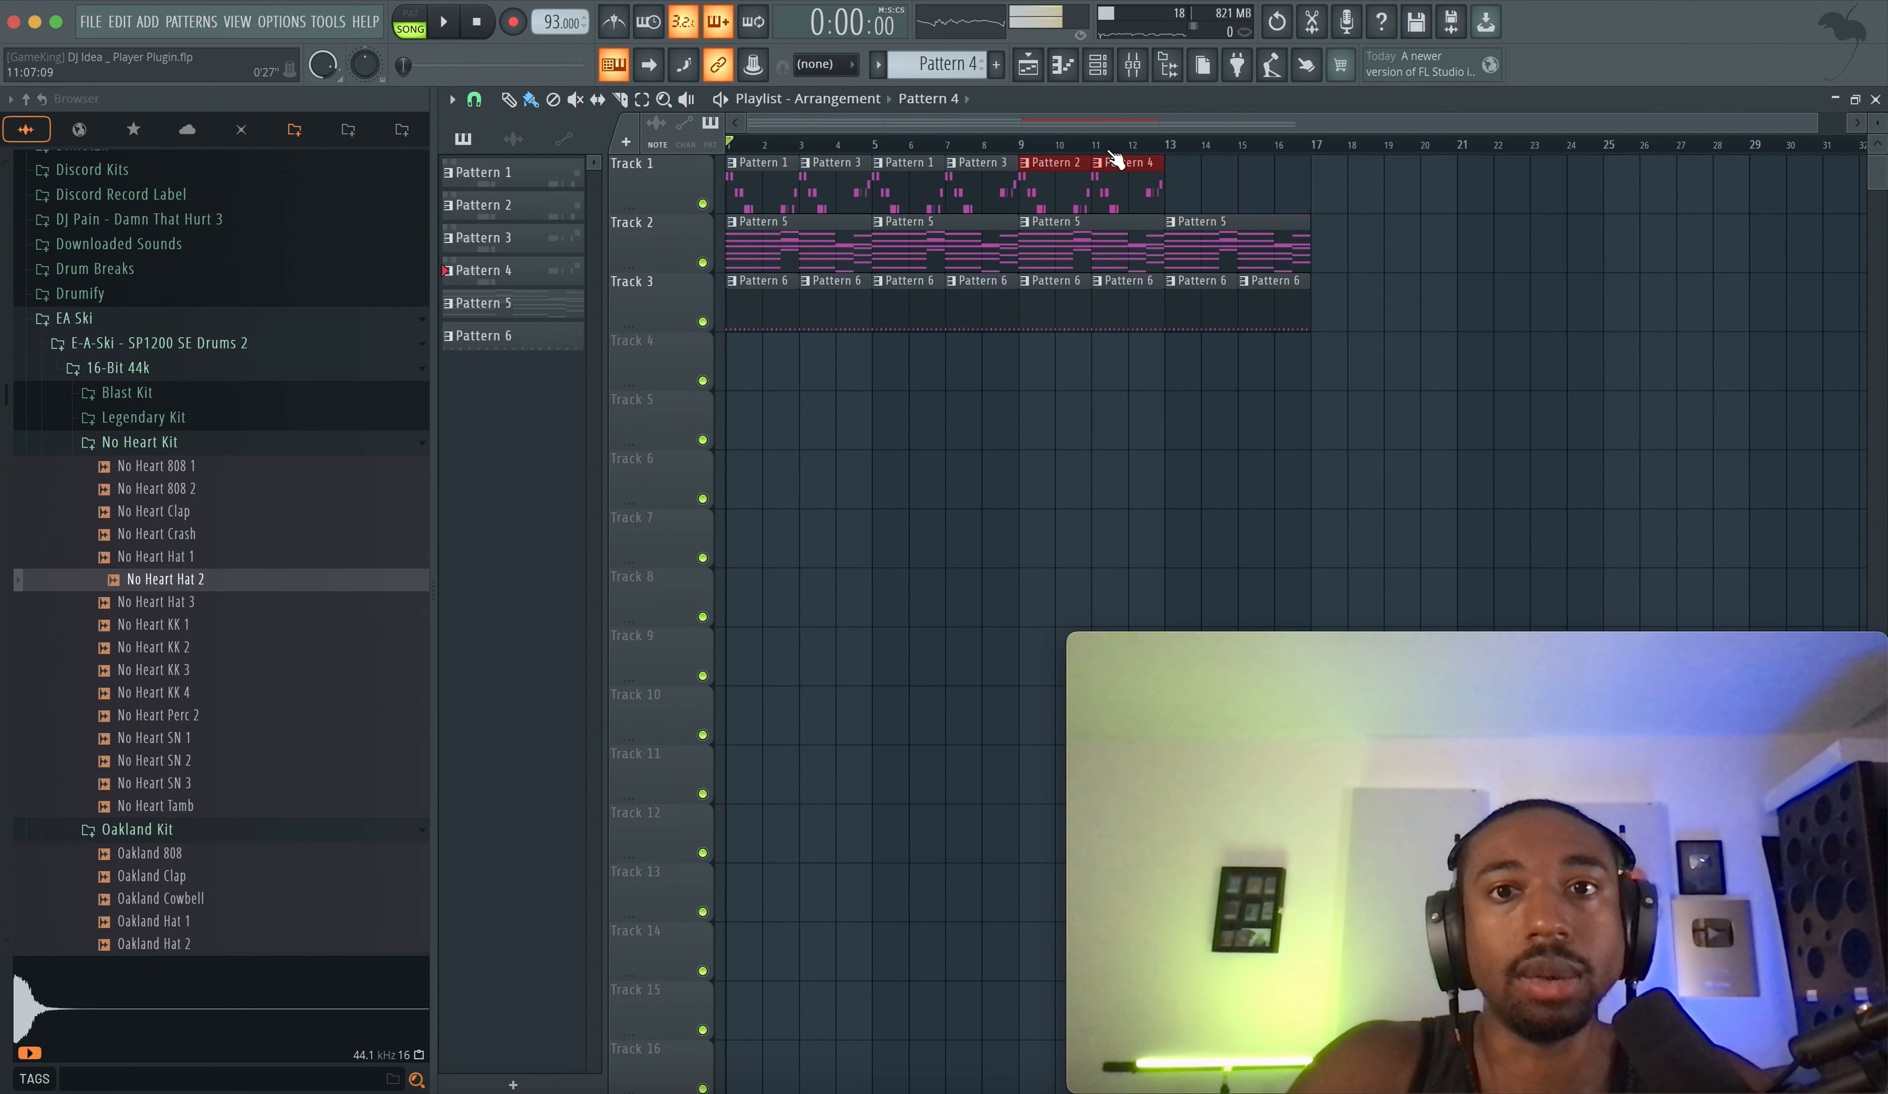
left_click(1055, 165)
key("ctrl+b")
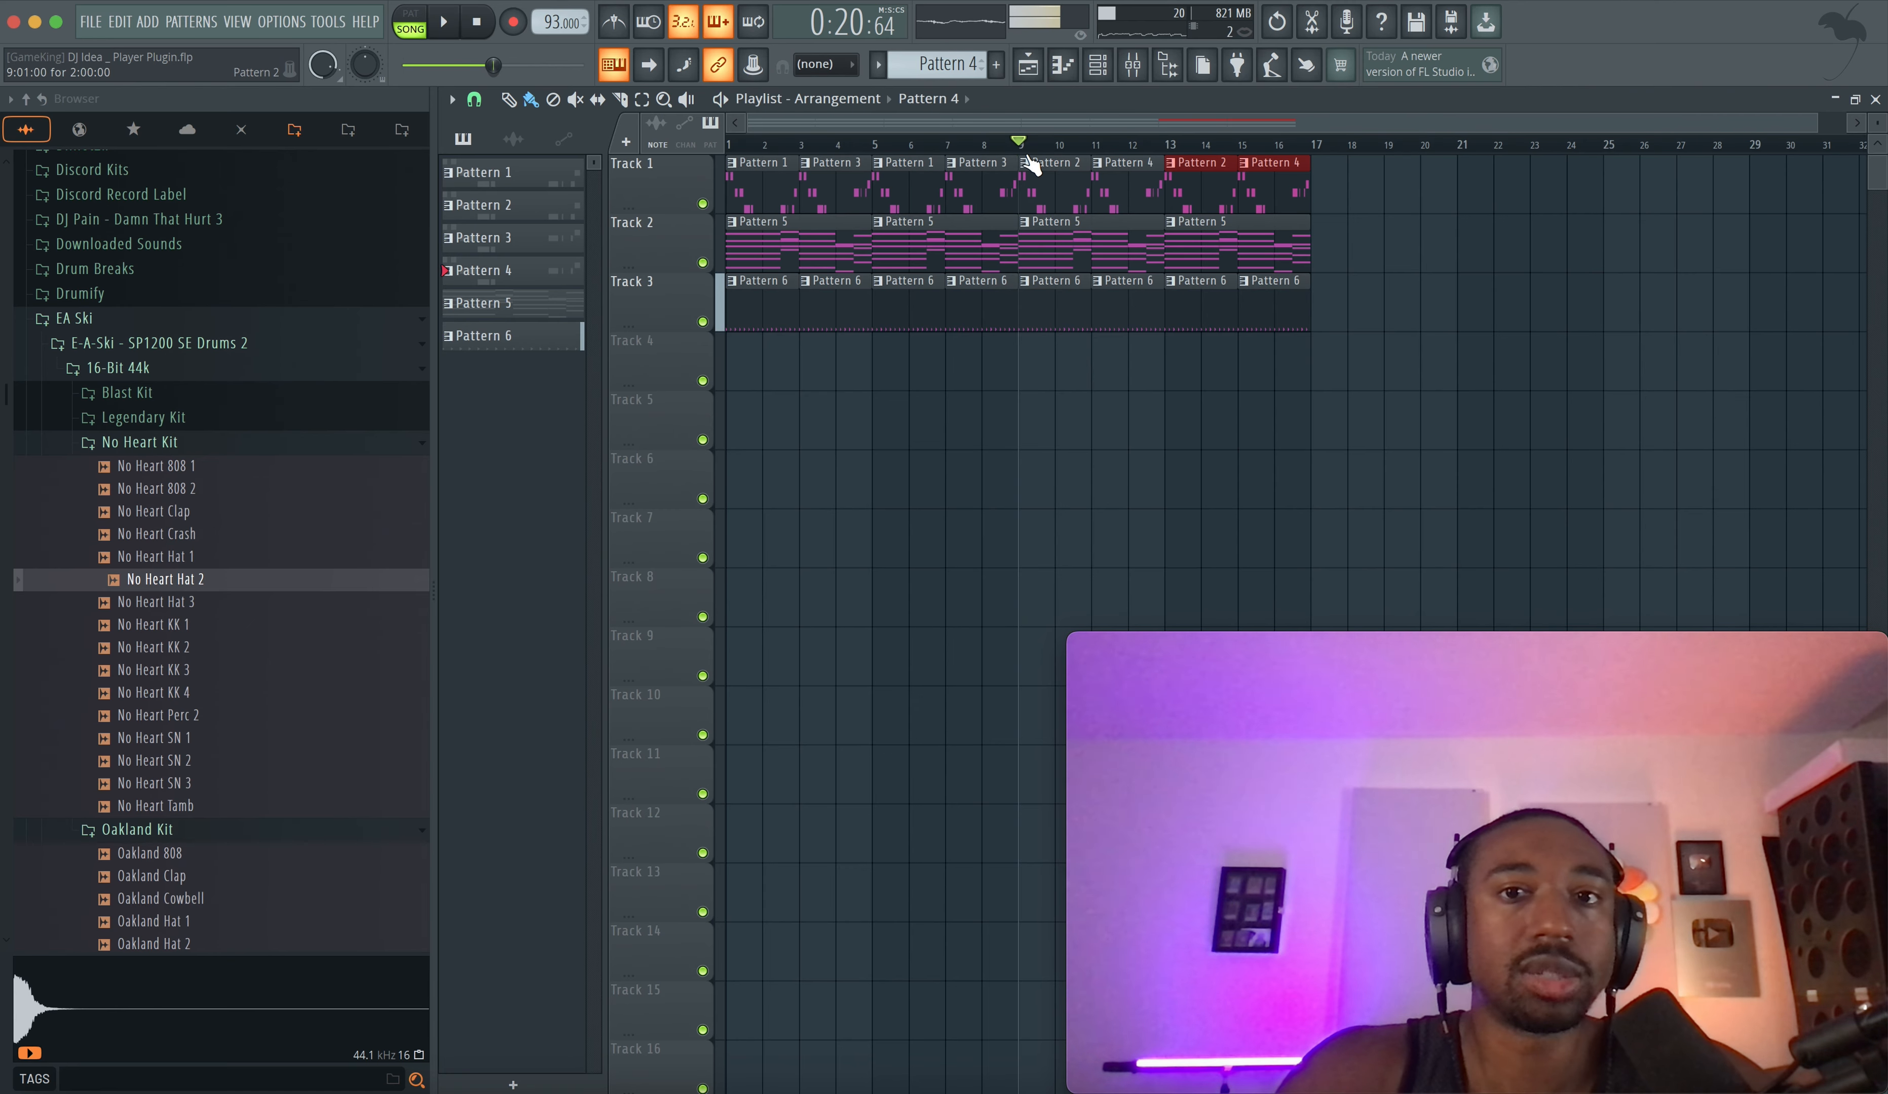
- Set bars 9 to 16 as the playback loop and audition the Pattern 2 melody in the Player piano roll
left_click_drag(1020, 144, 1269, 148)
double_click(1064, 177)
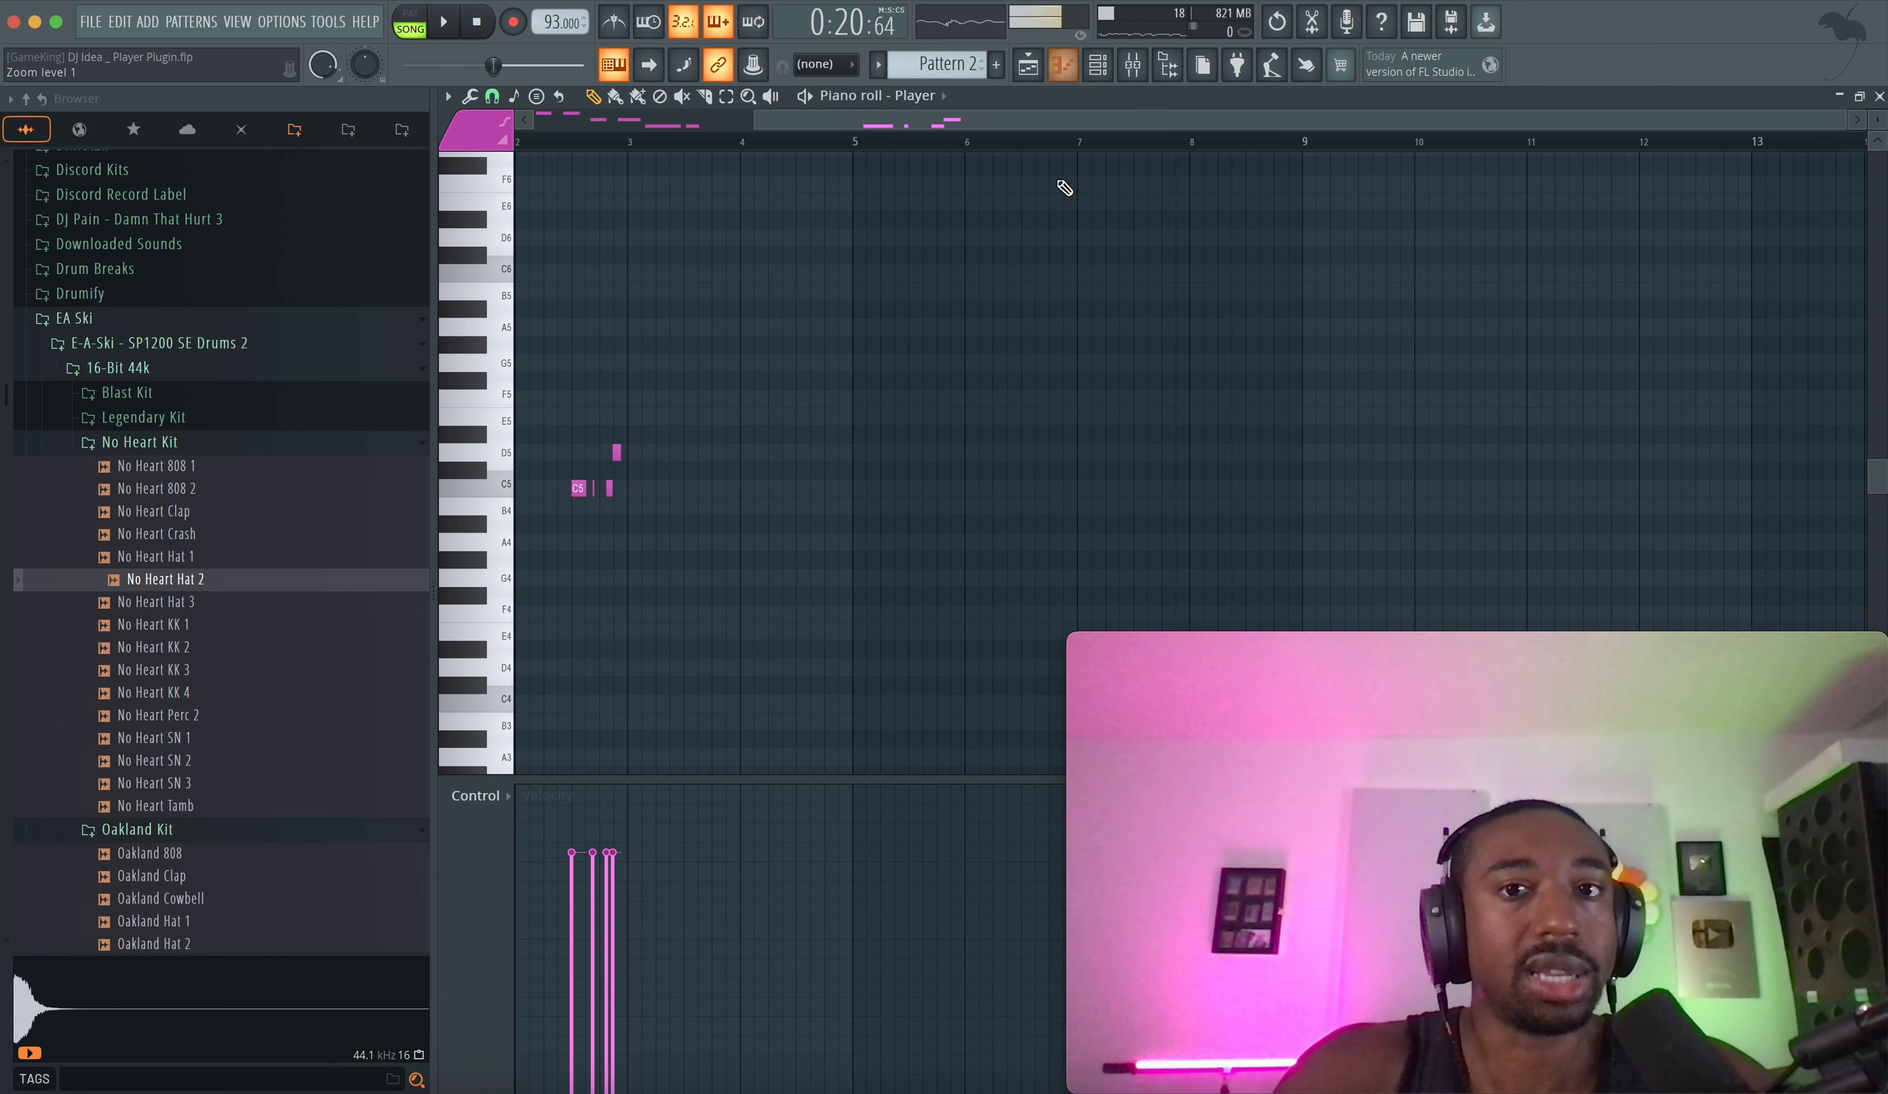
scroll(856, 361, "left", 3)
scroll(856, 361, "up", 3)
key("space")
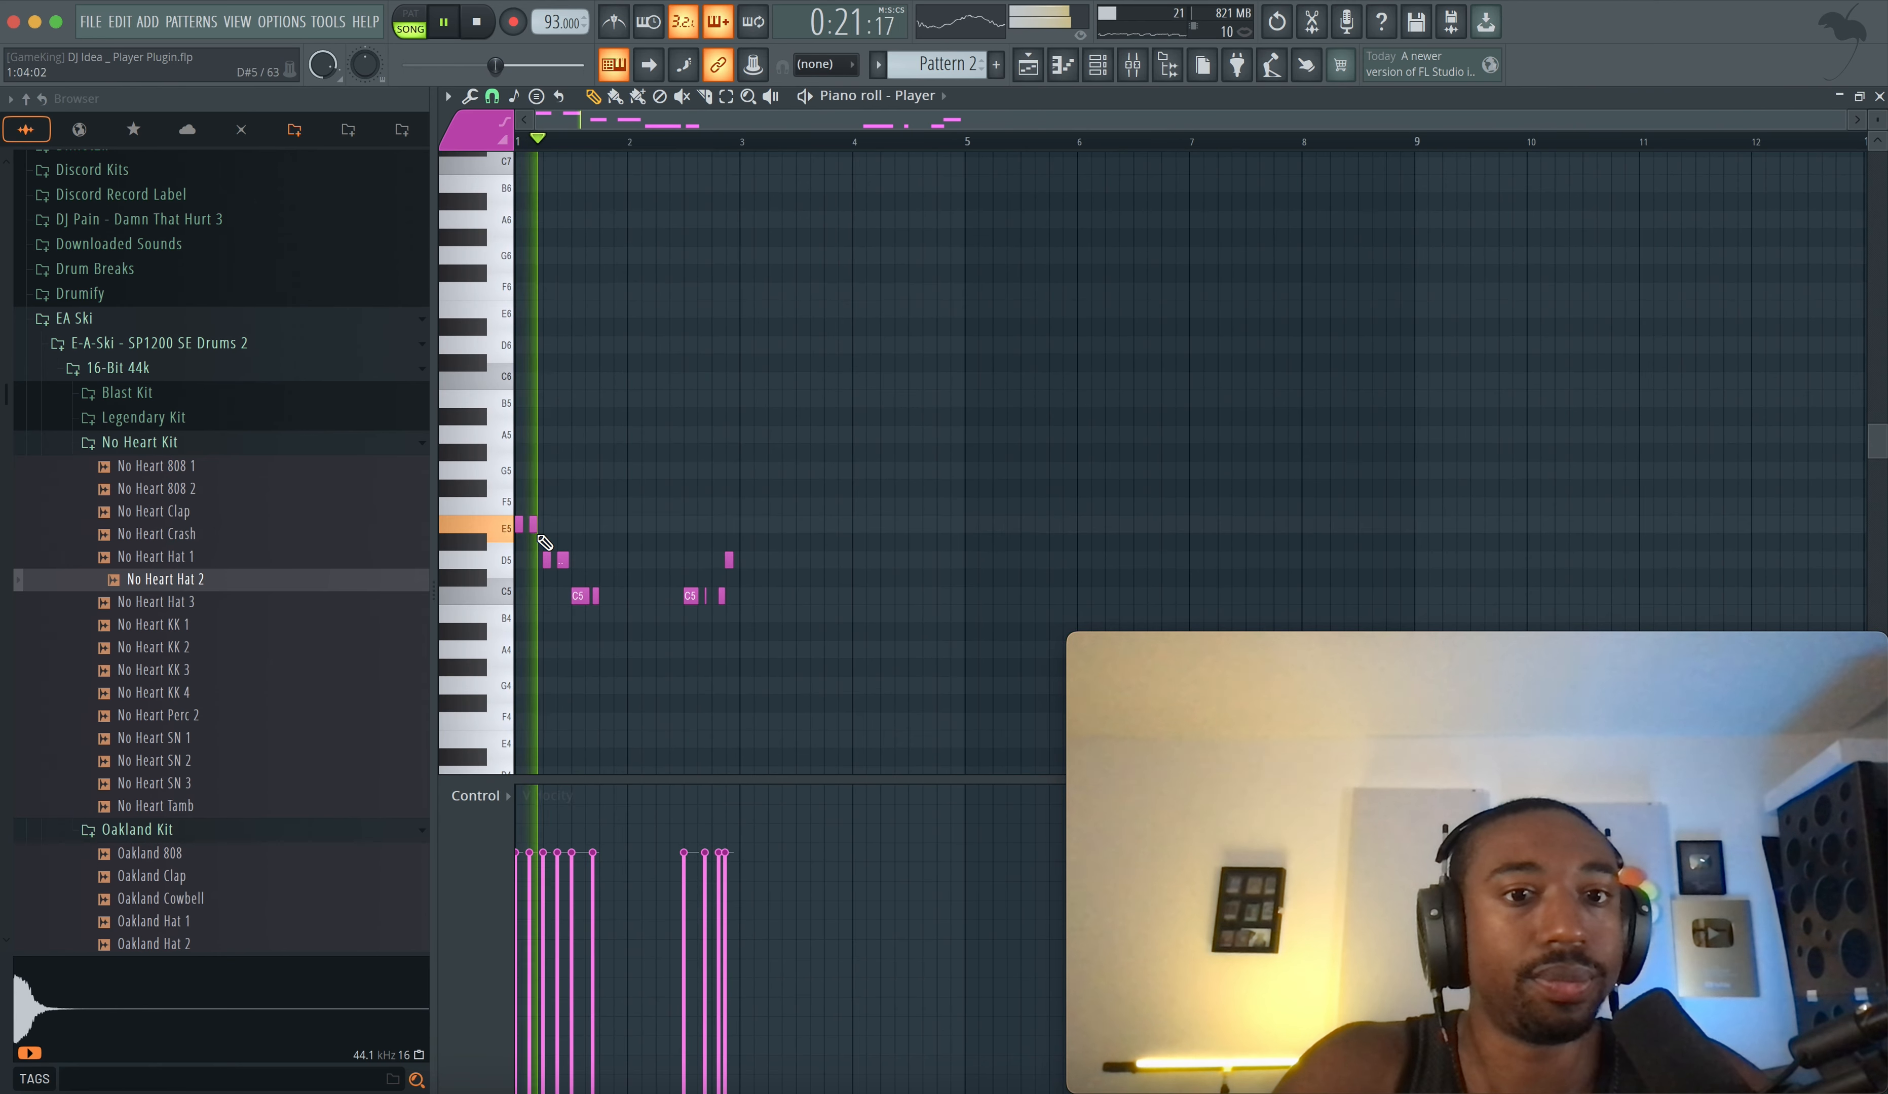
key("space")
scroll(544, 541, "up", 4)
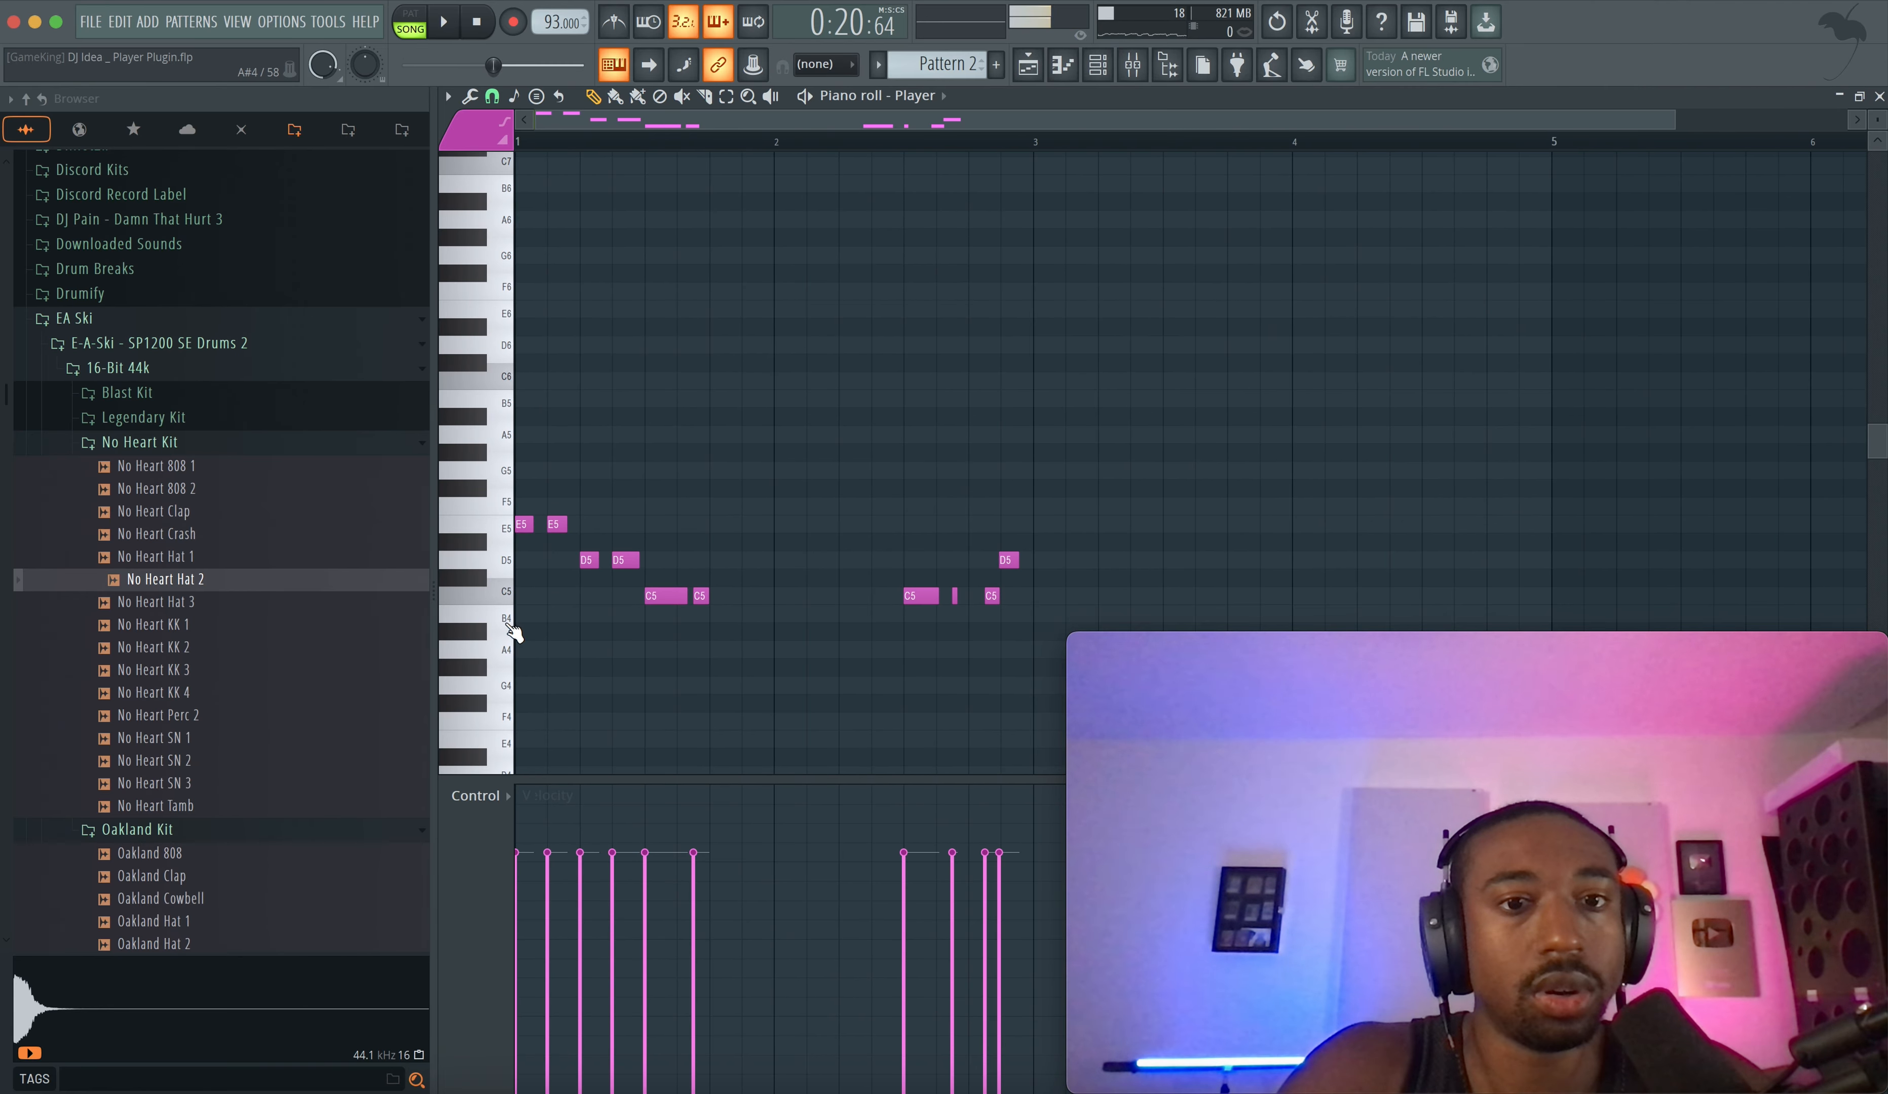
- Transpose the D5 notes of Pattern 2 down to A#4 and the C5 notes down to A4
left_click_drag(574, 556, 649, 558)
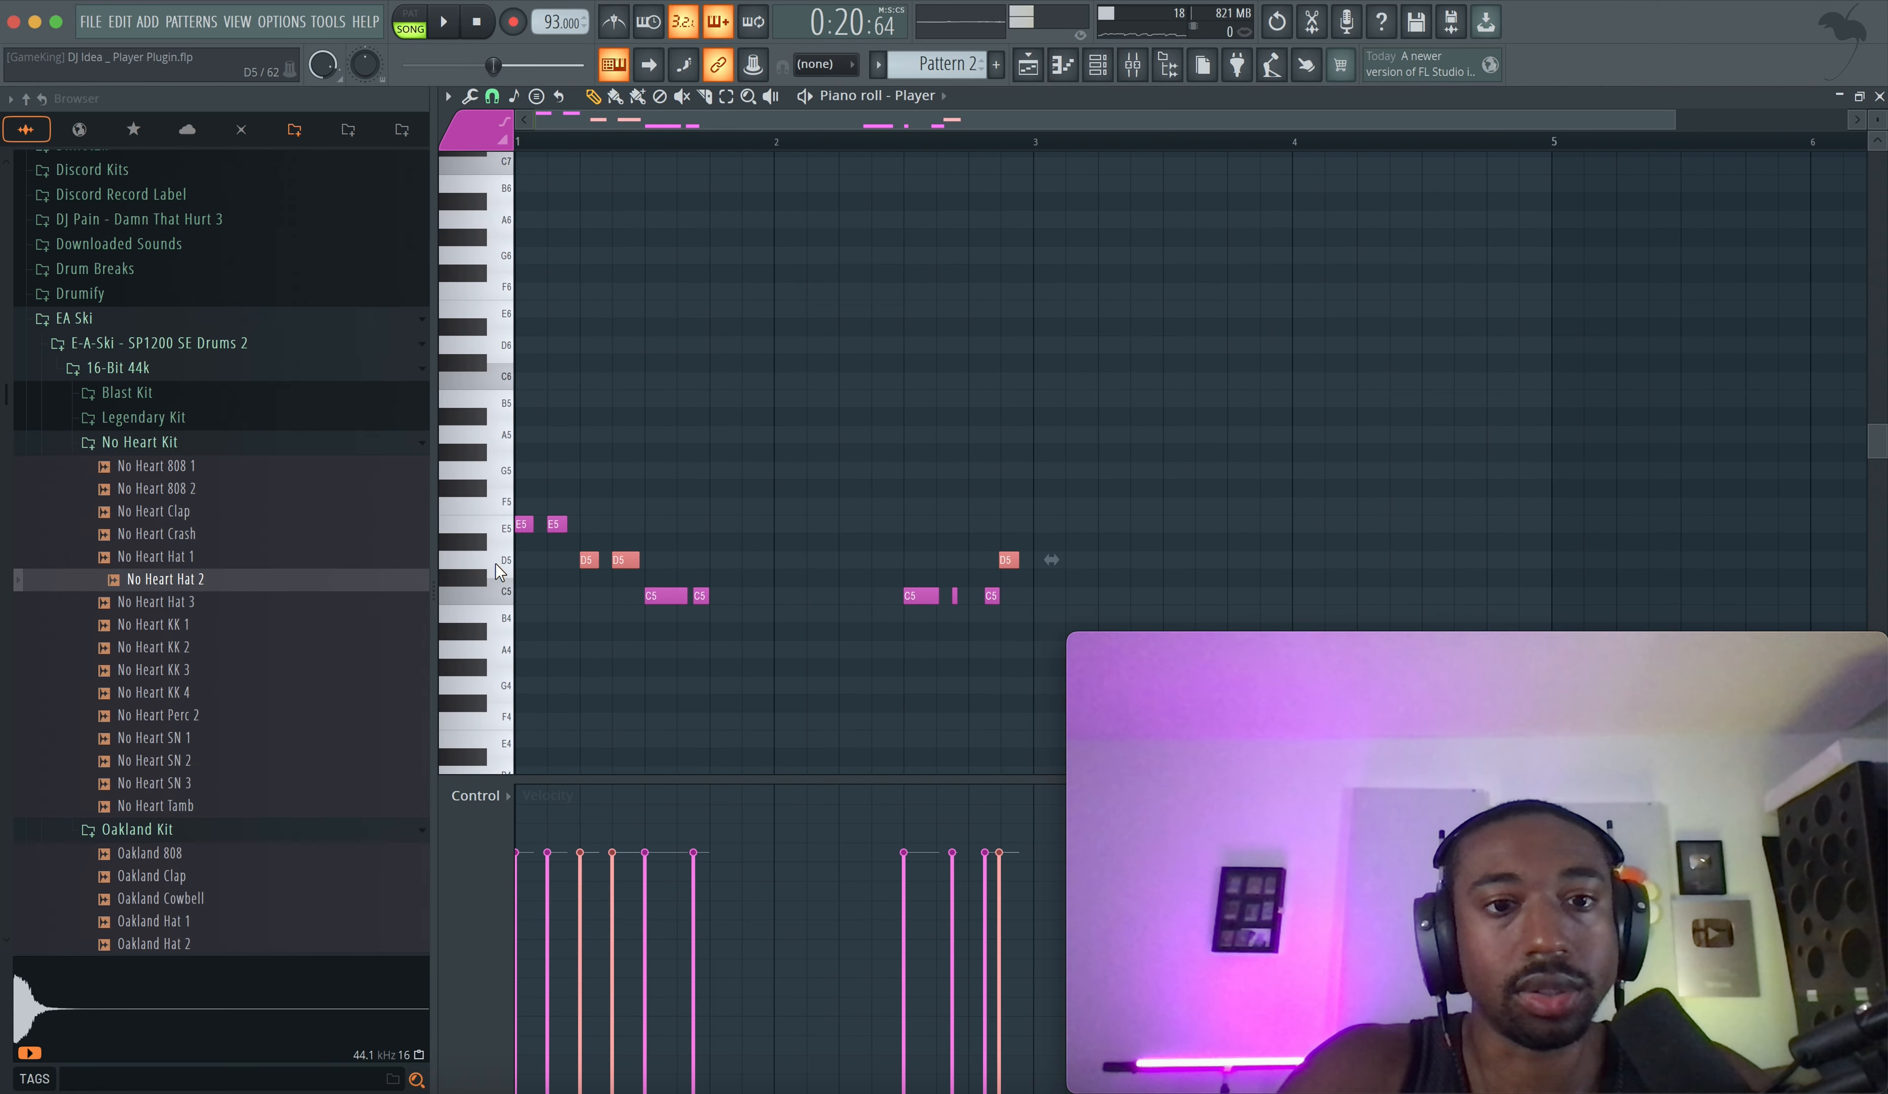
key("Down")
key("Down")
key("Down")
key("Down")
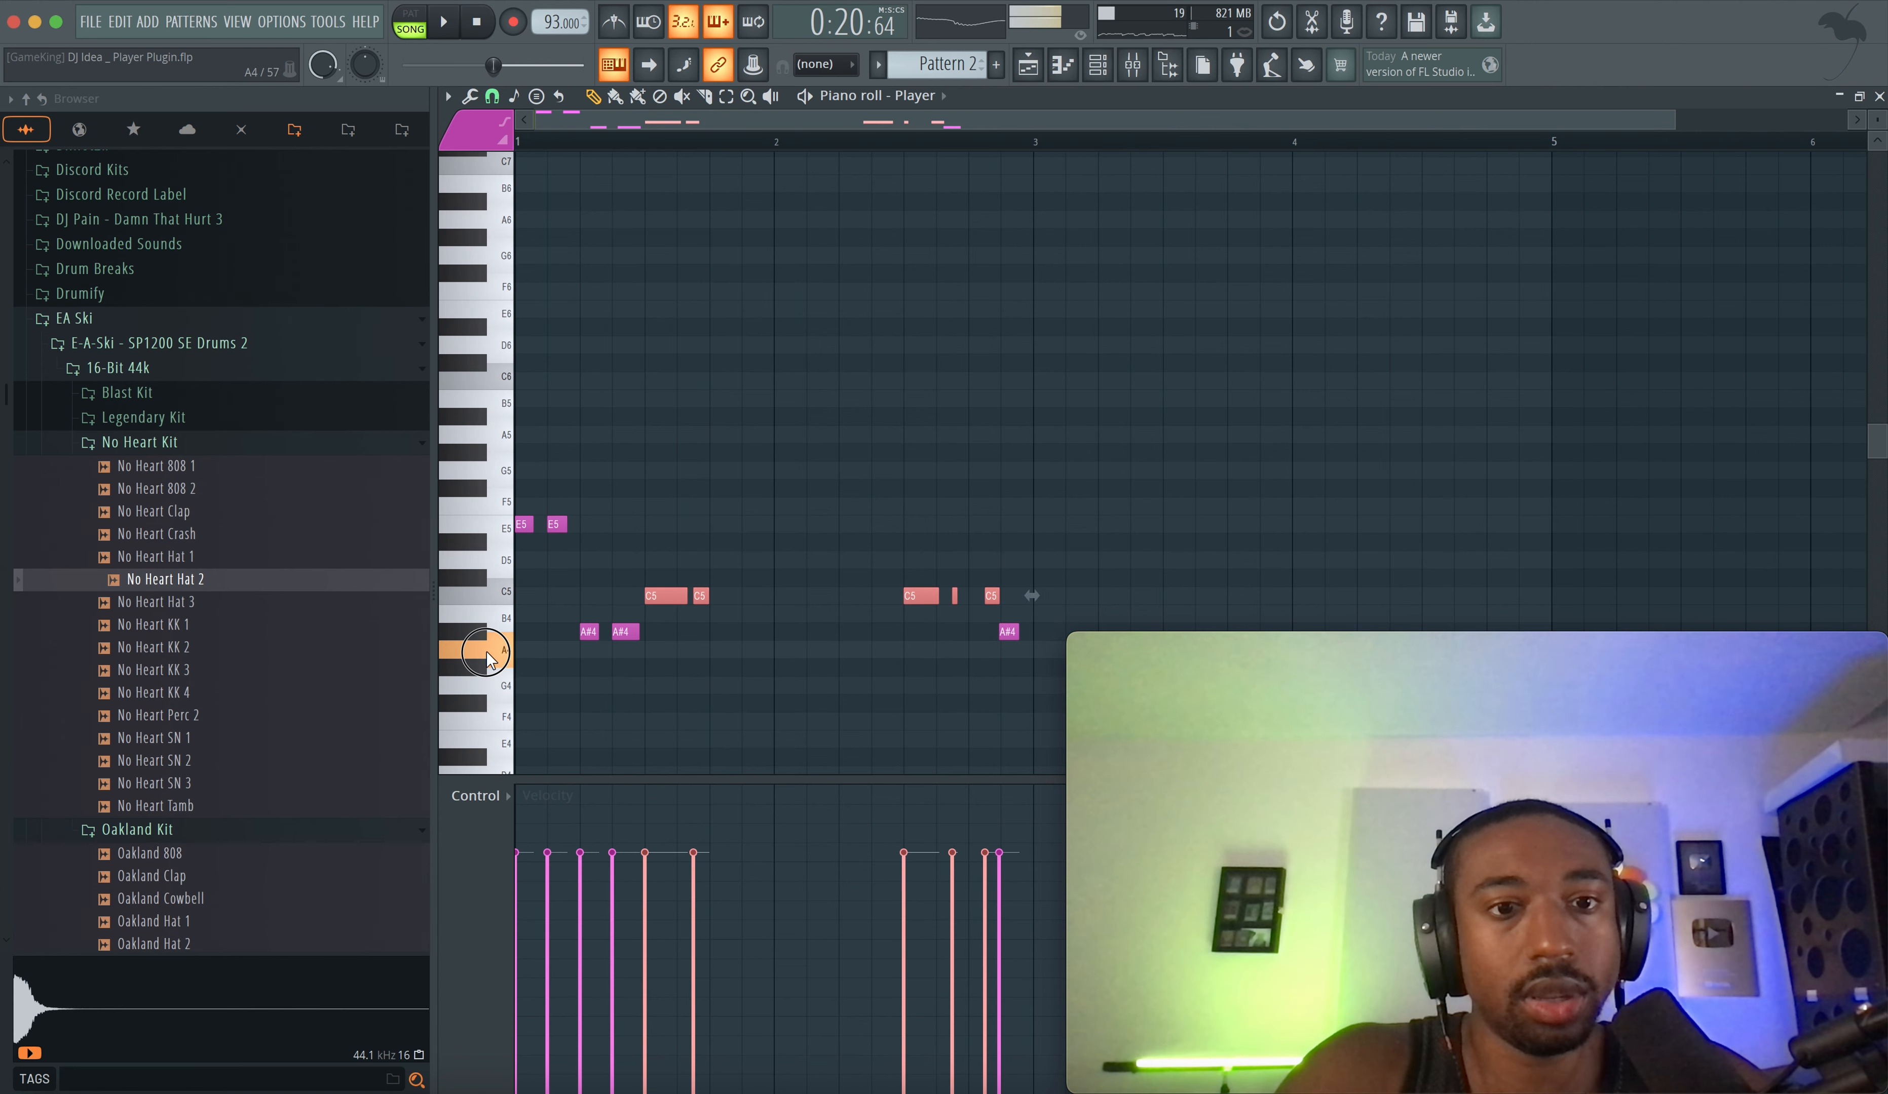
key("Down")
key("Down")
key("Down")
- Play back the transposed Pattern 2 melody within the looped section to judge the note changes
key("space")
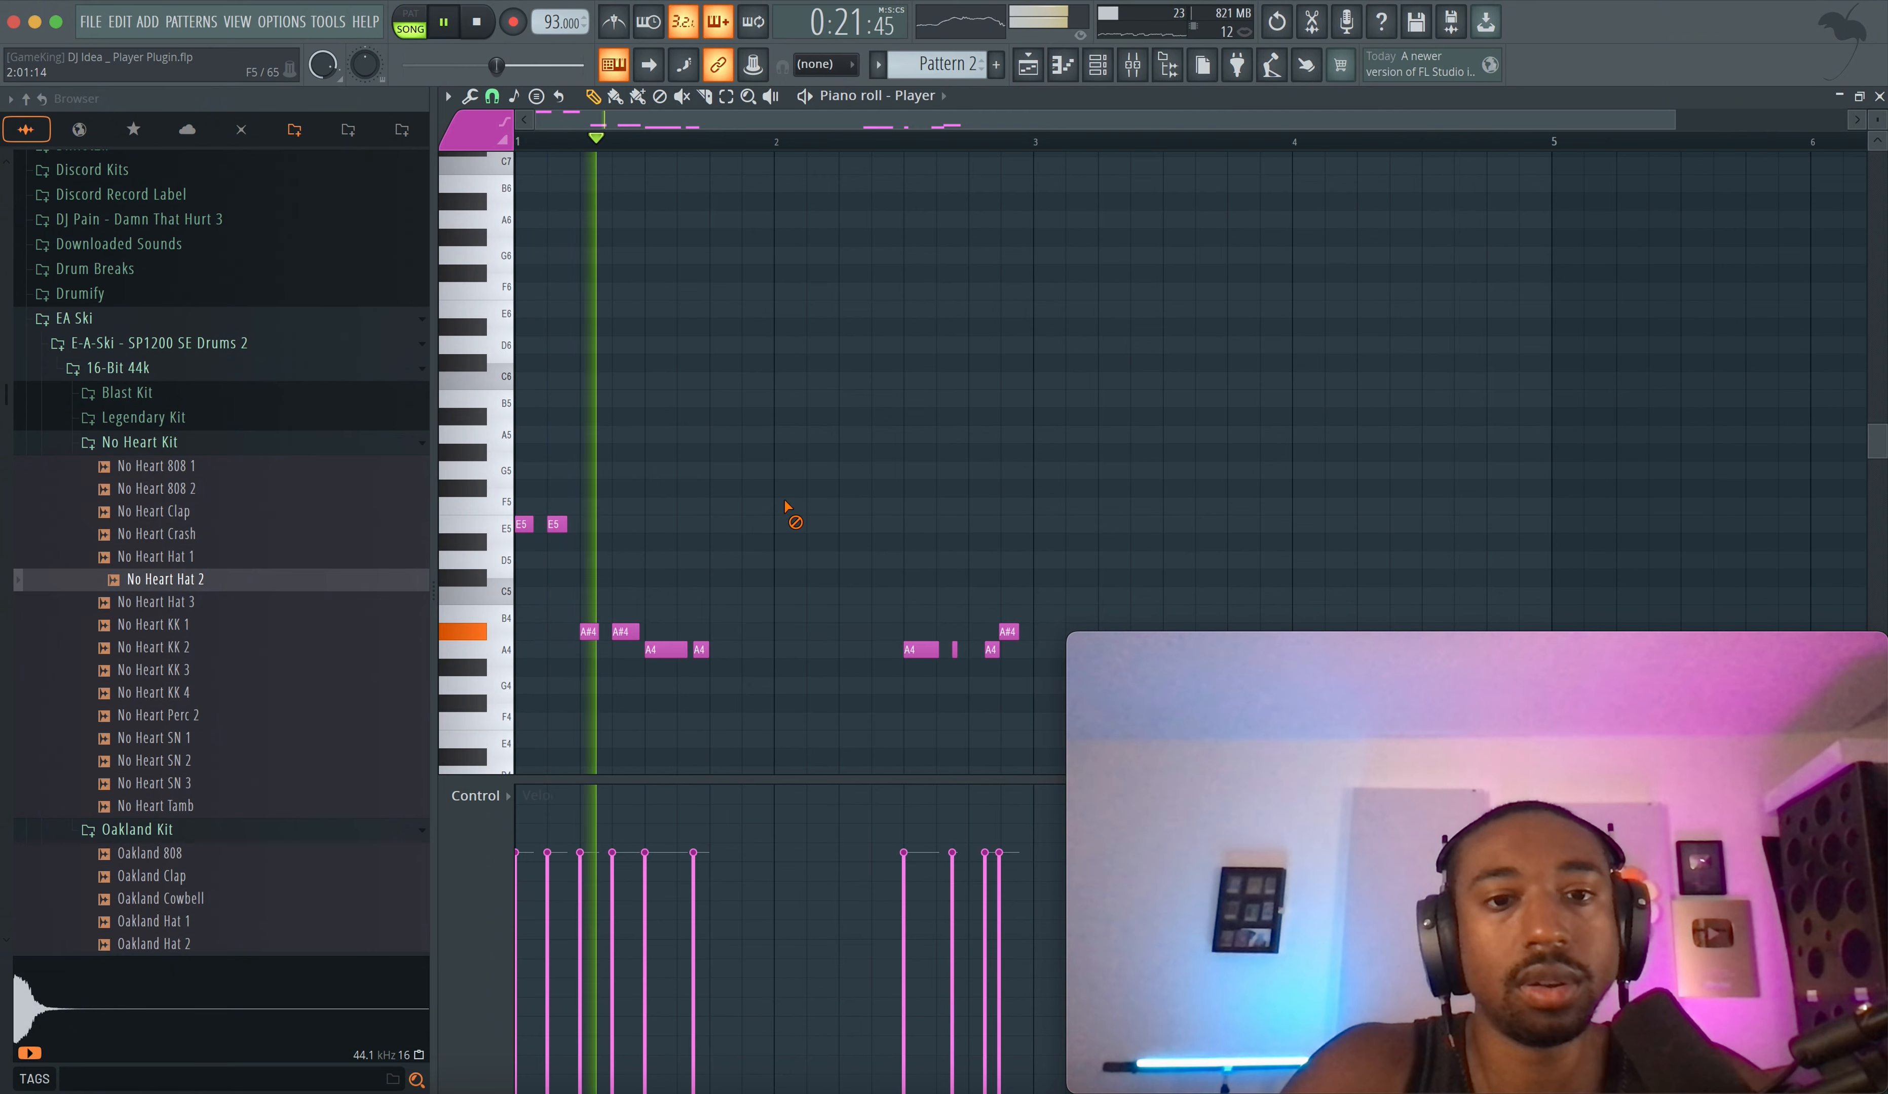
scroll(786, 493, "down", 1)
key("space")
left_click_drag(569, 485, 521, 456)
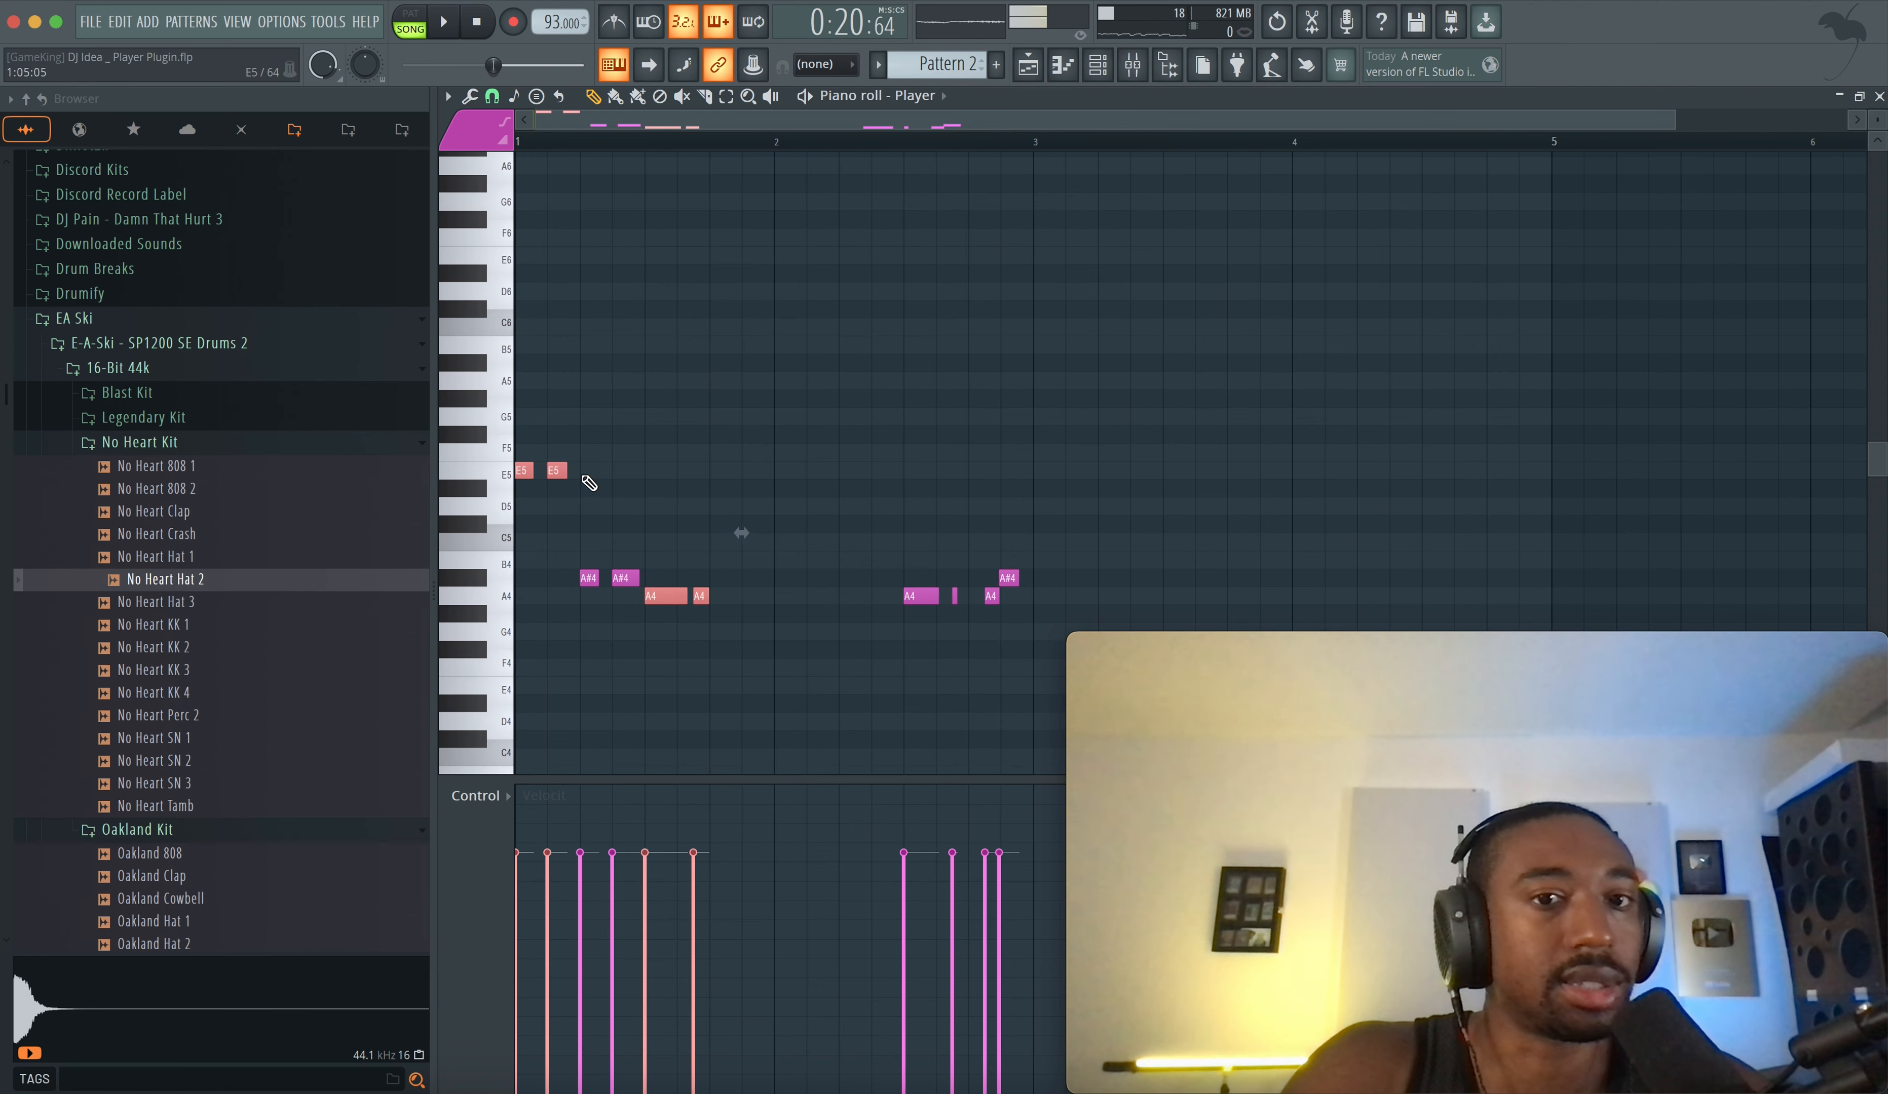
left_click(814, 415, "super")
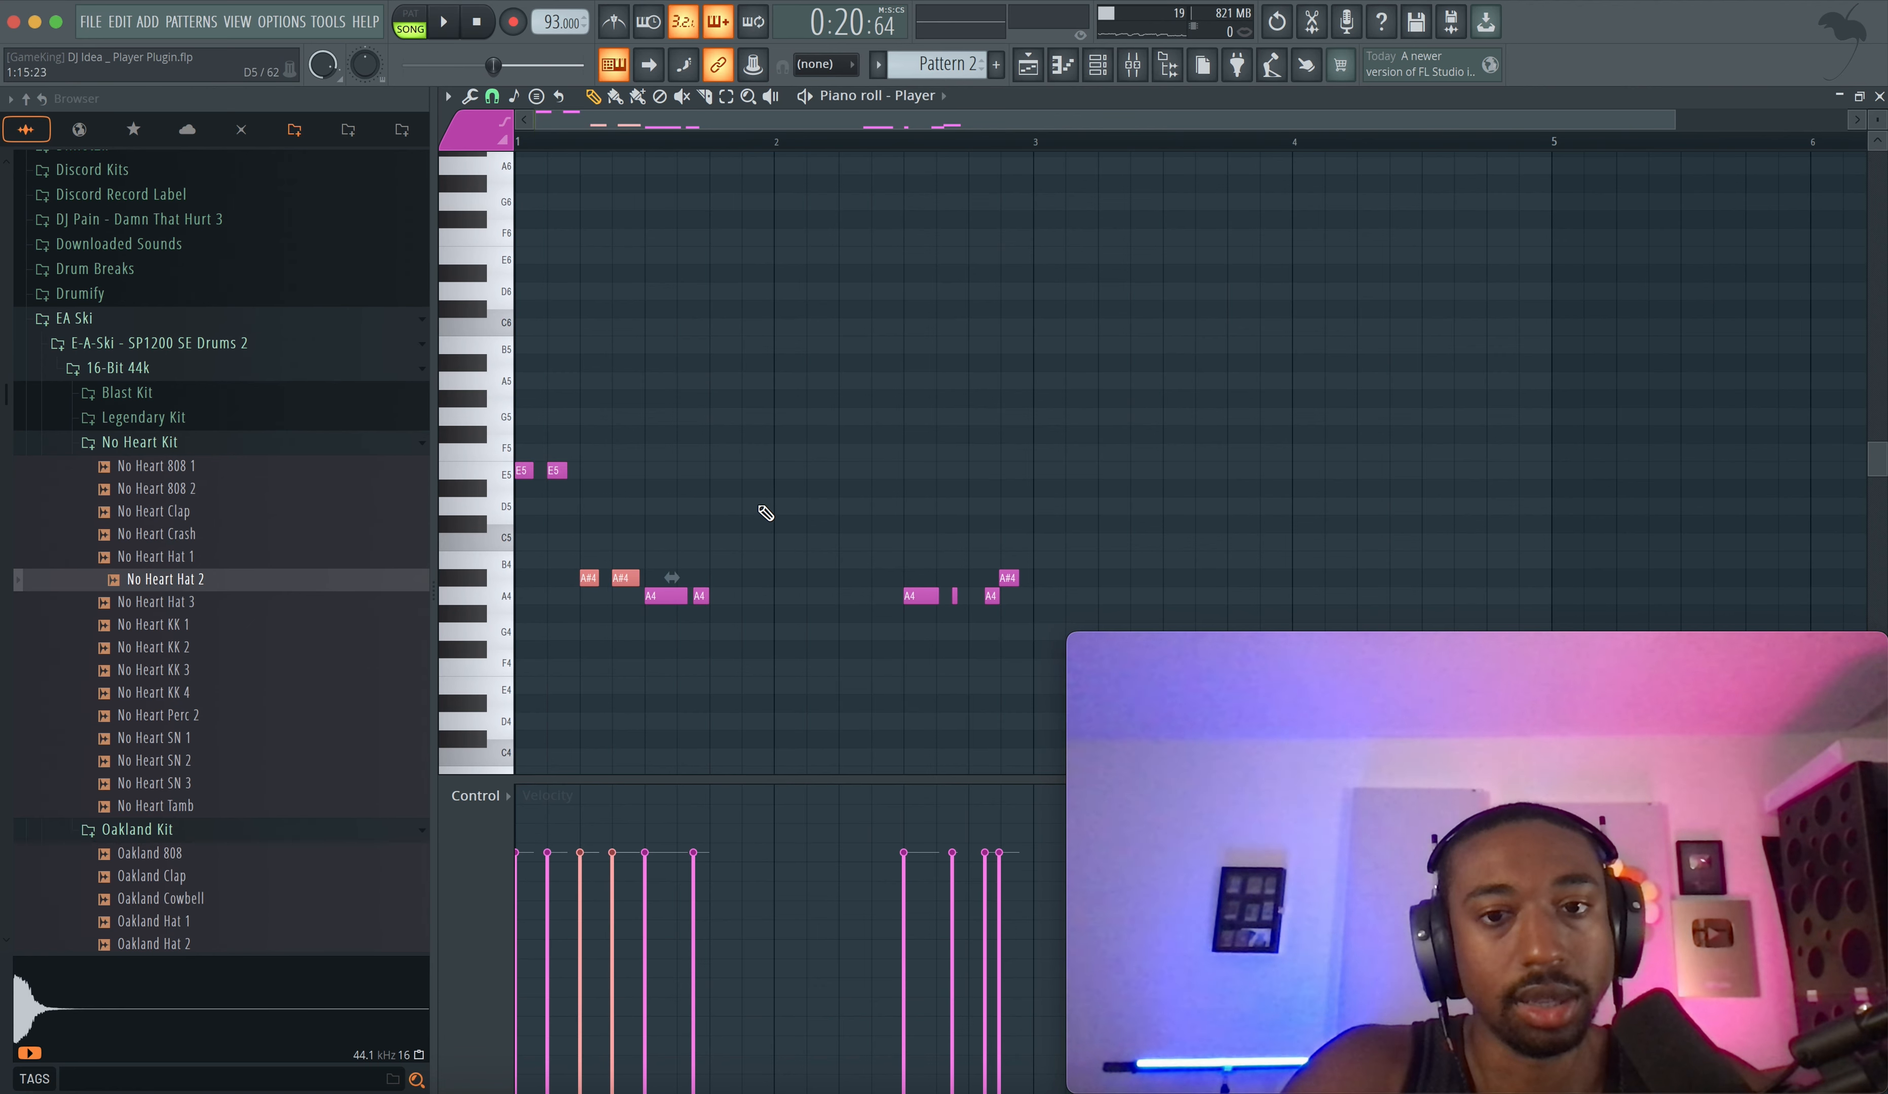
key("space")
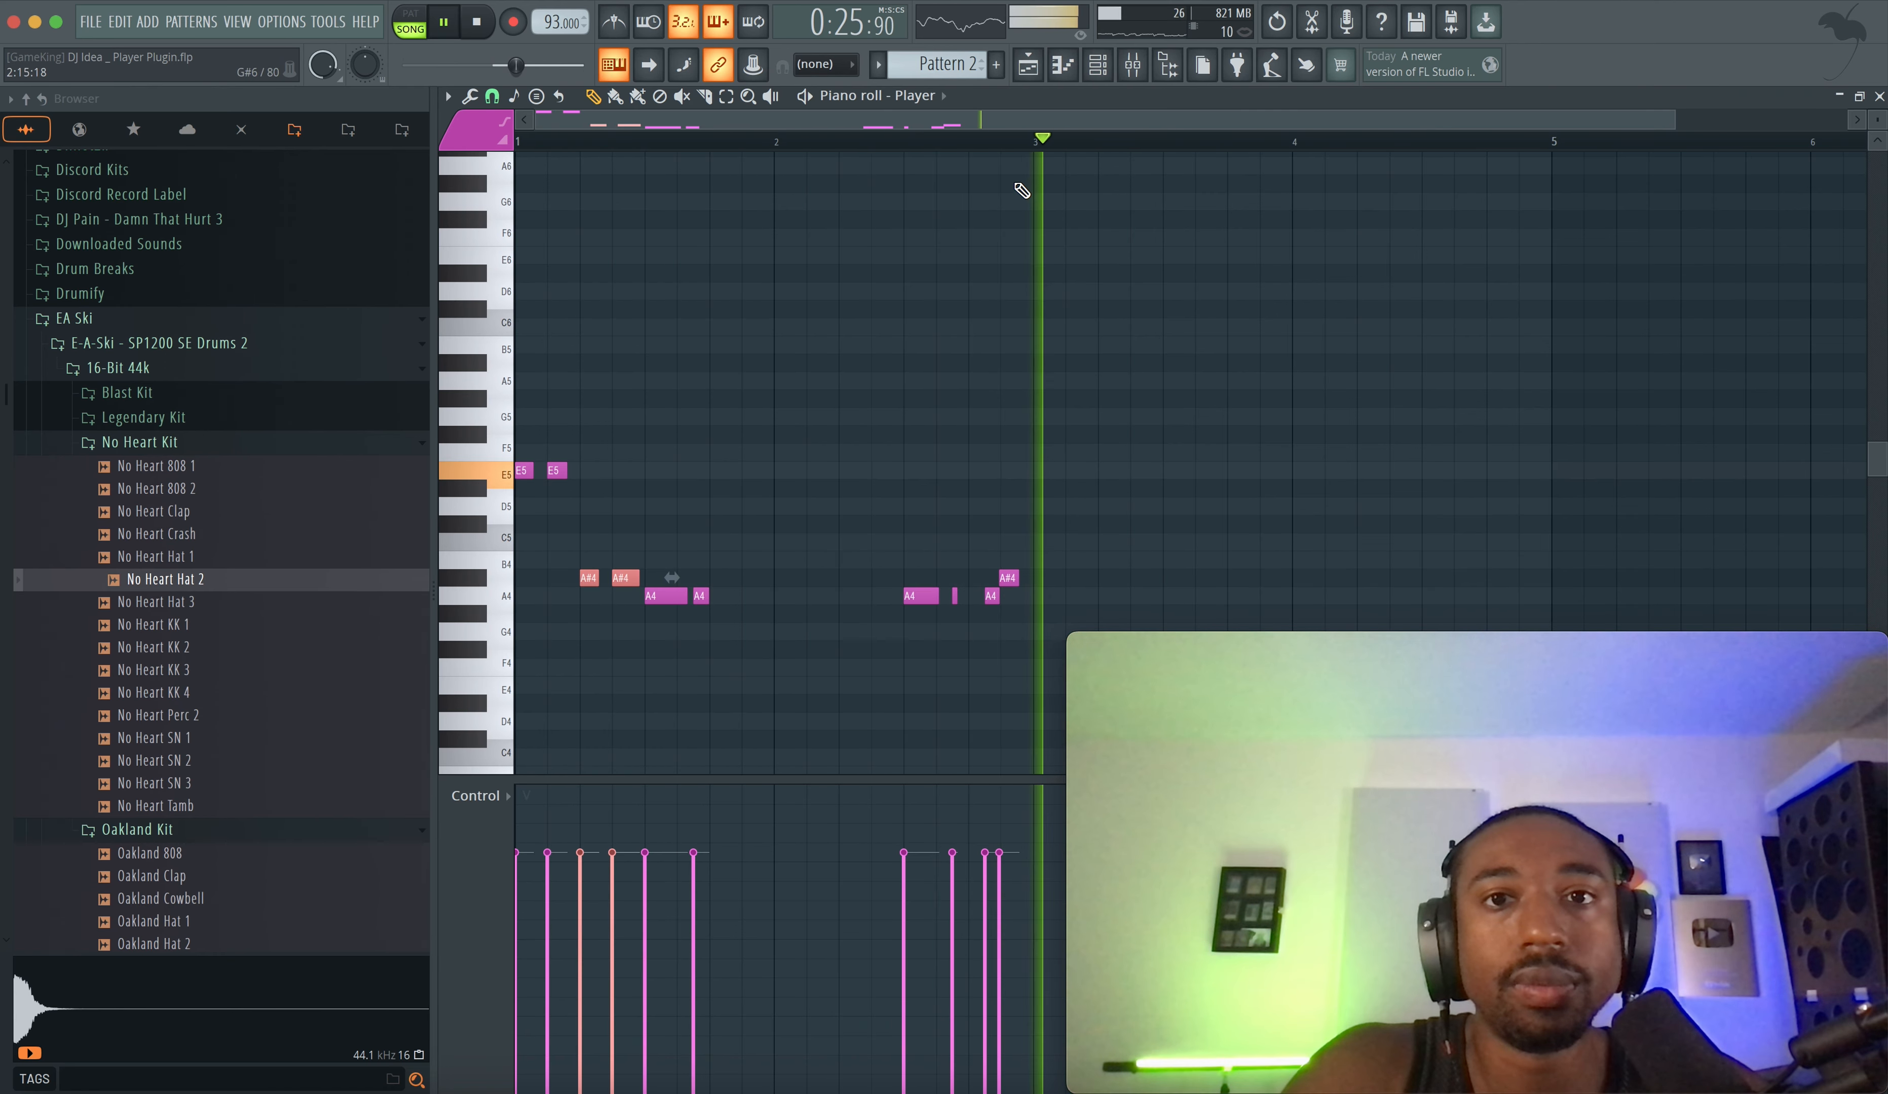
- Rearrange Track 1 with Pattern 1 at bar 9 and Pattern 2 at bars 11 and 15, replacing the Pattern 4 clips, and play the section
left_click(1030, 72)
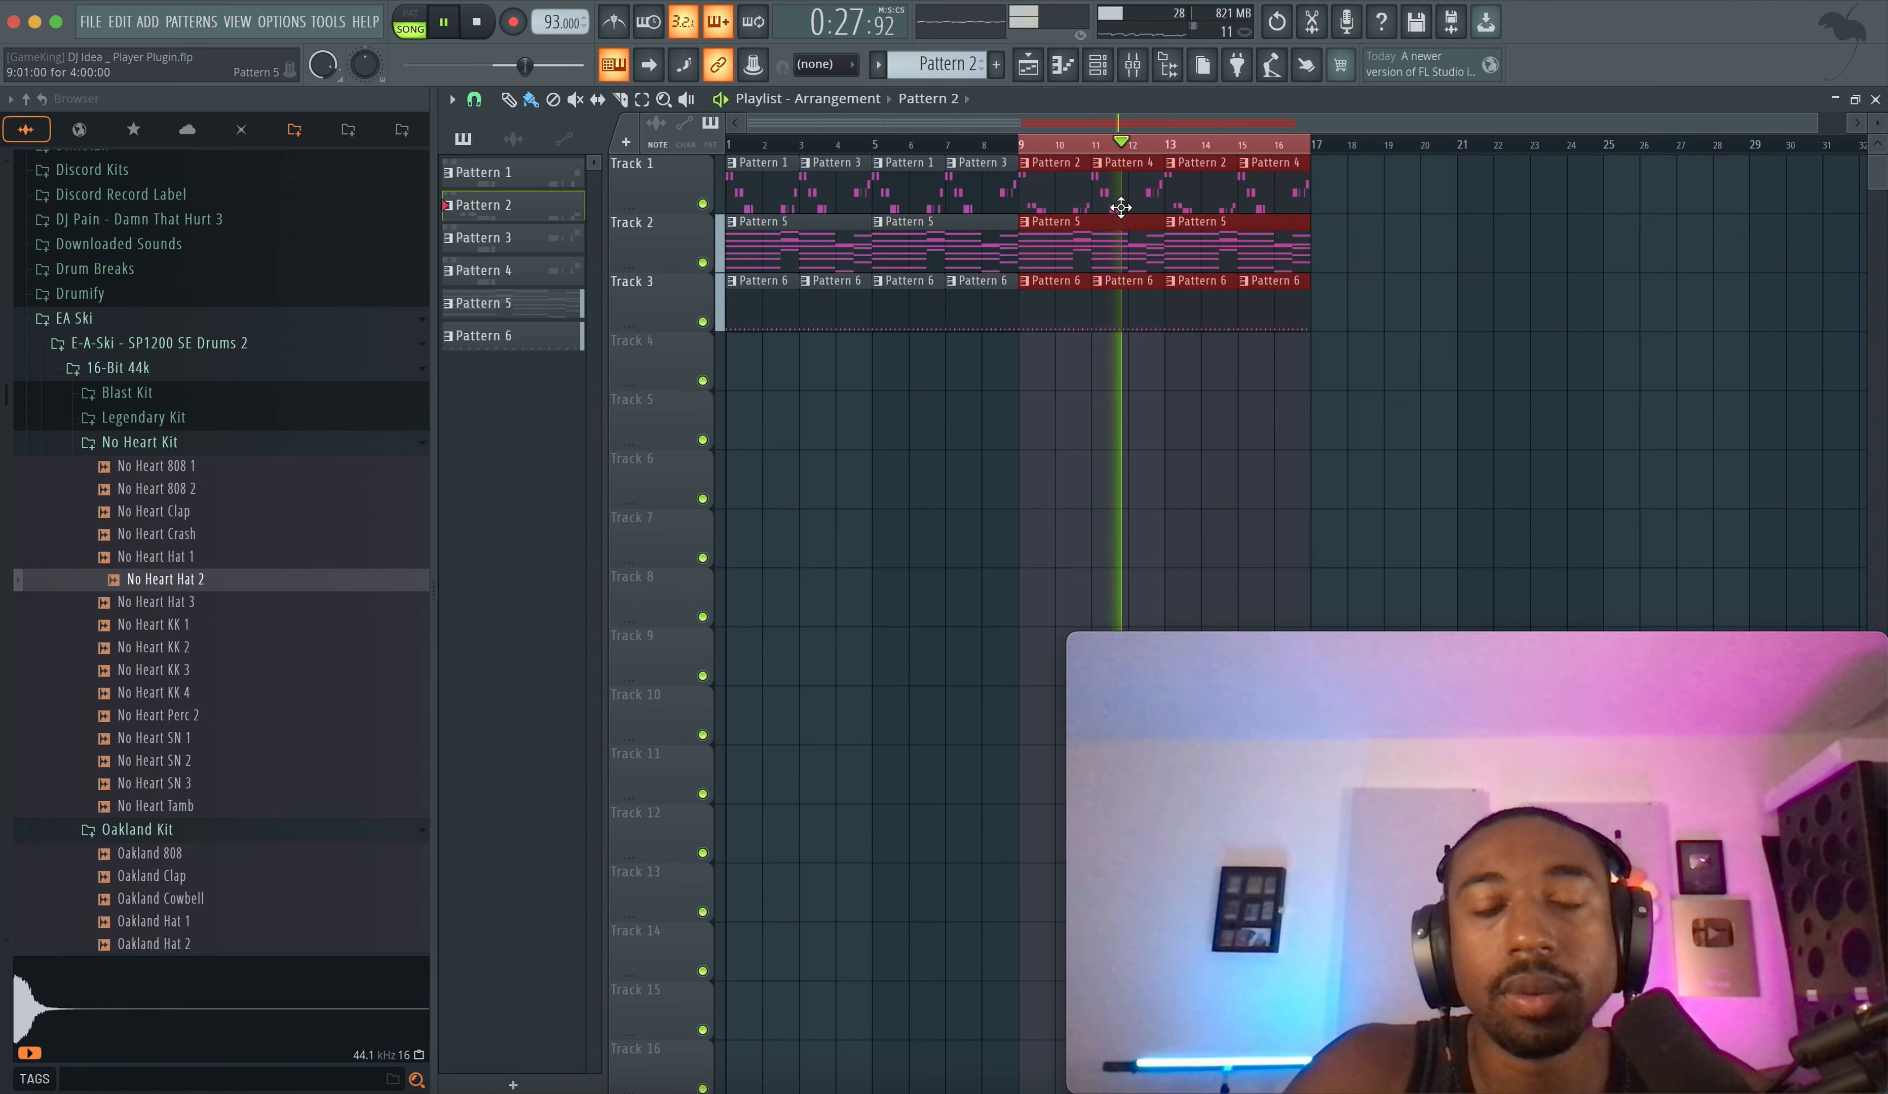
double_click(1112, 179)
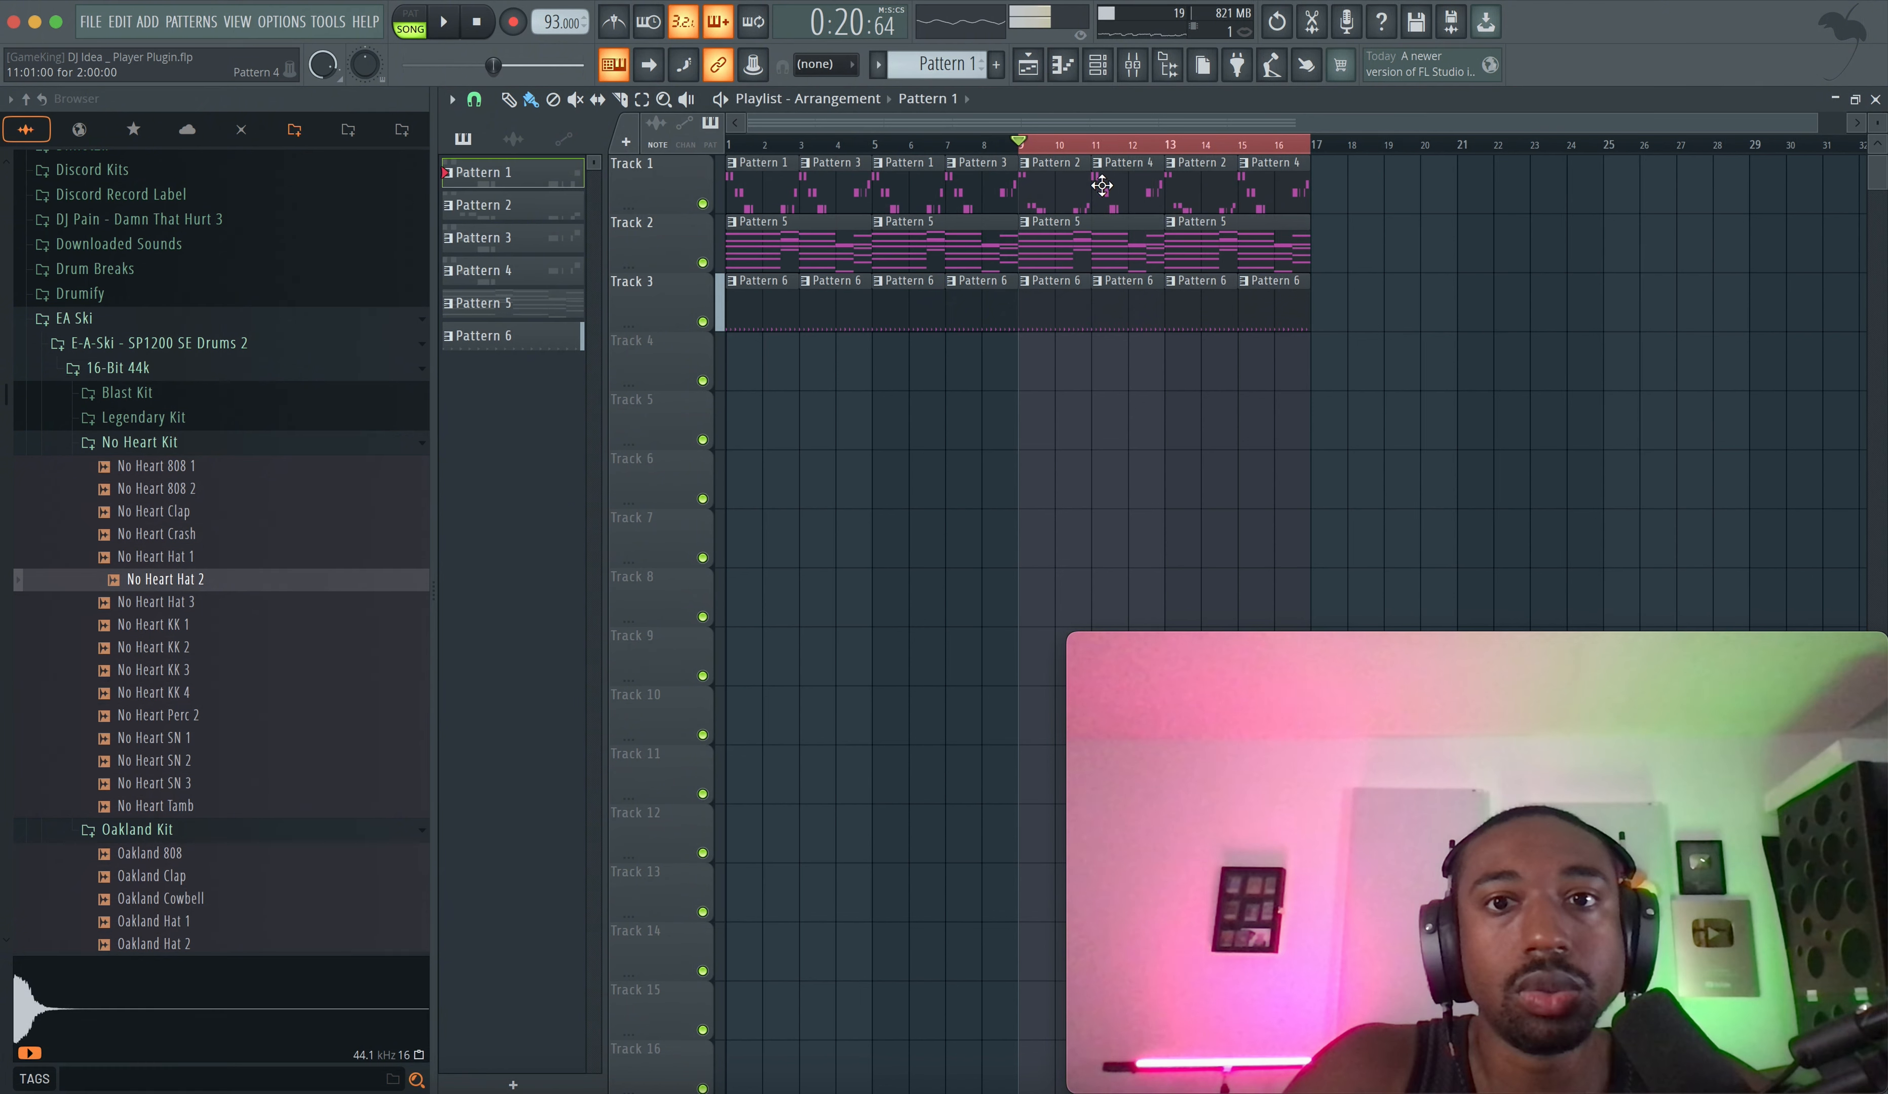
right_click(1129, 199)
left_click_drag(1037, 185, 1110, 185)
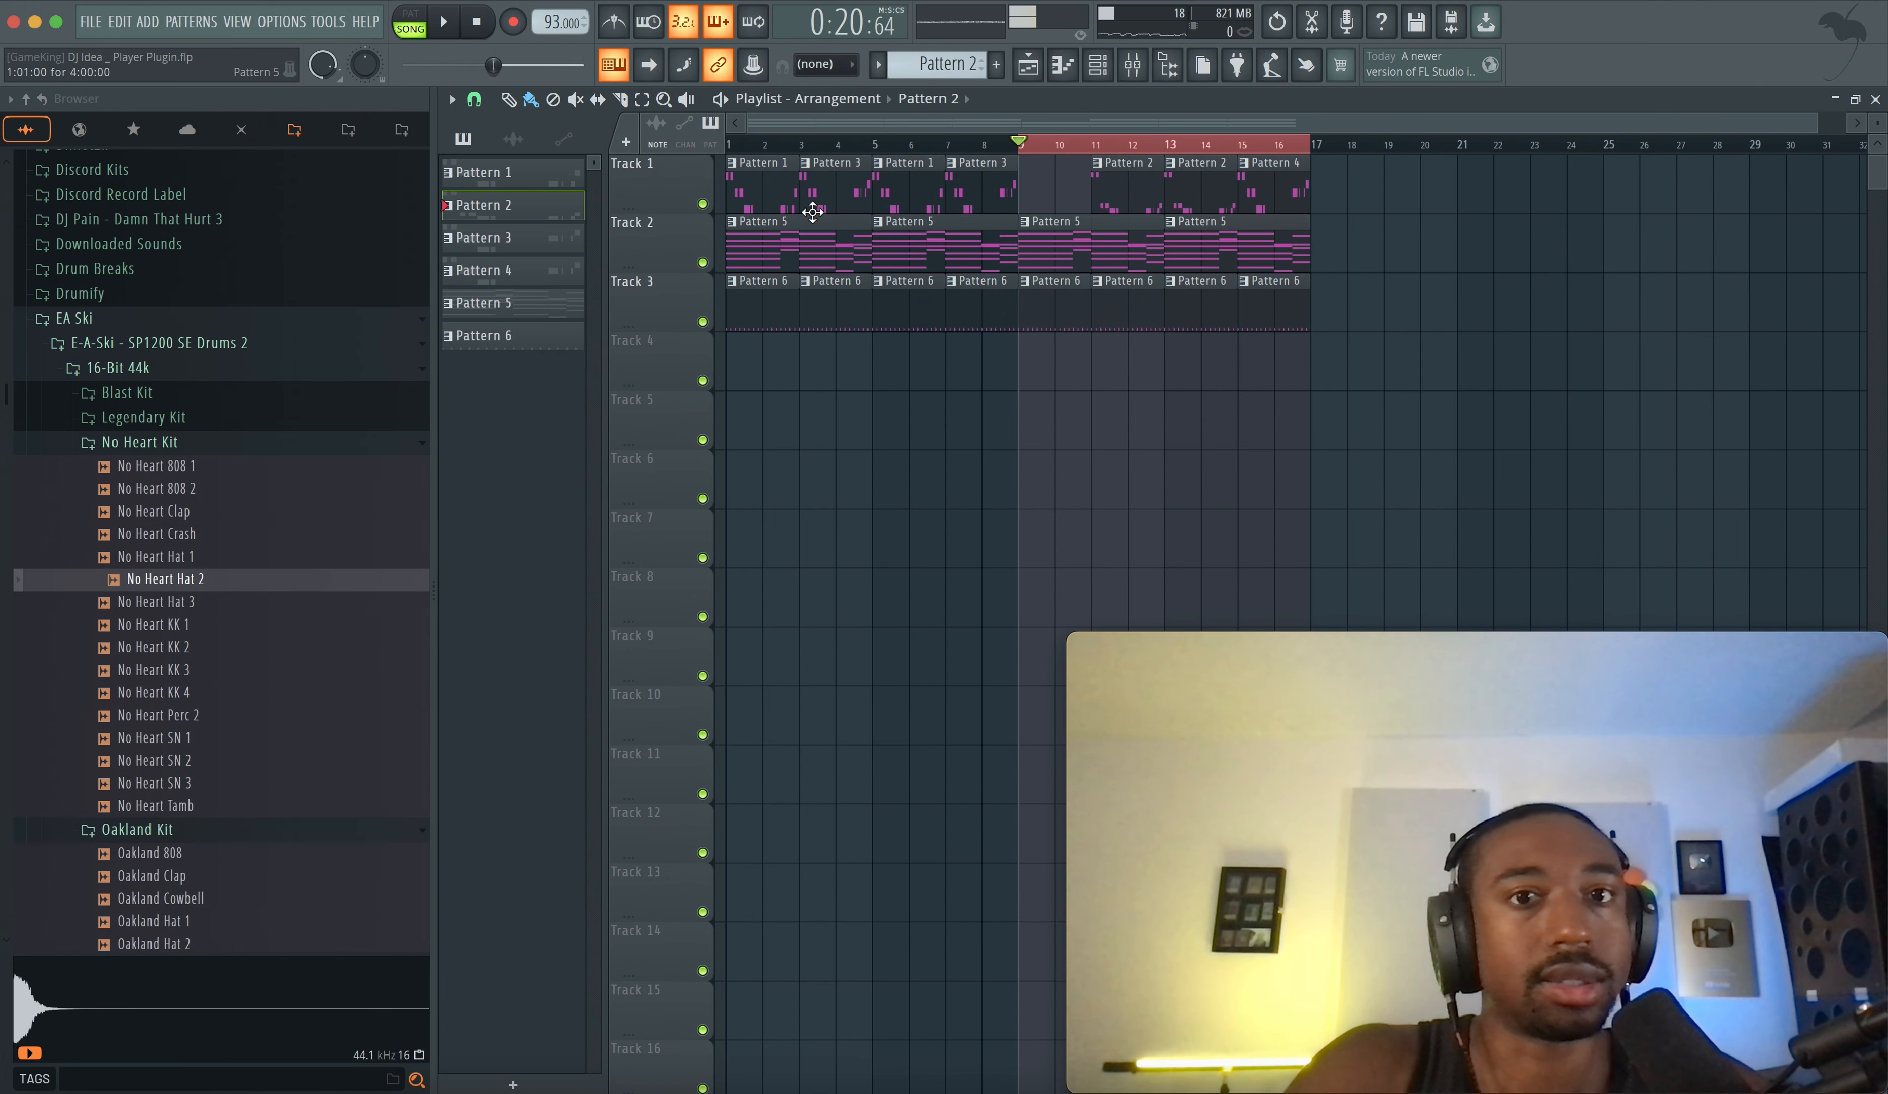
left_click_drag(763, 185, 1062, 166, "shift")
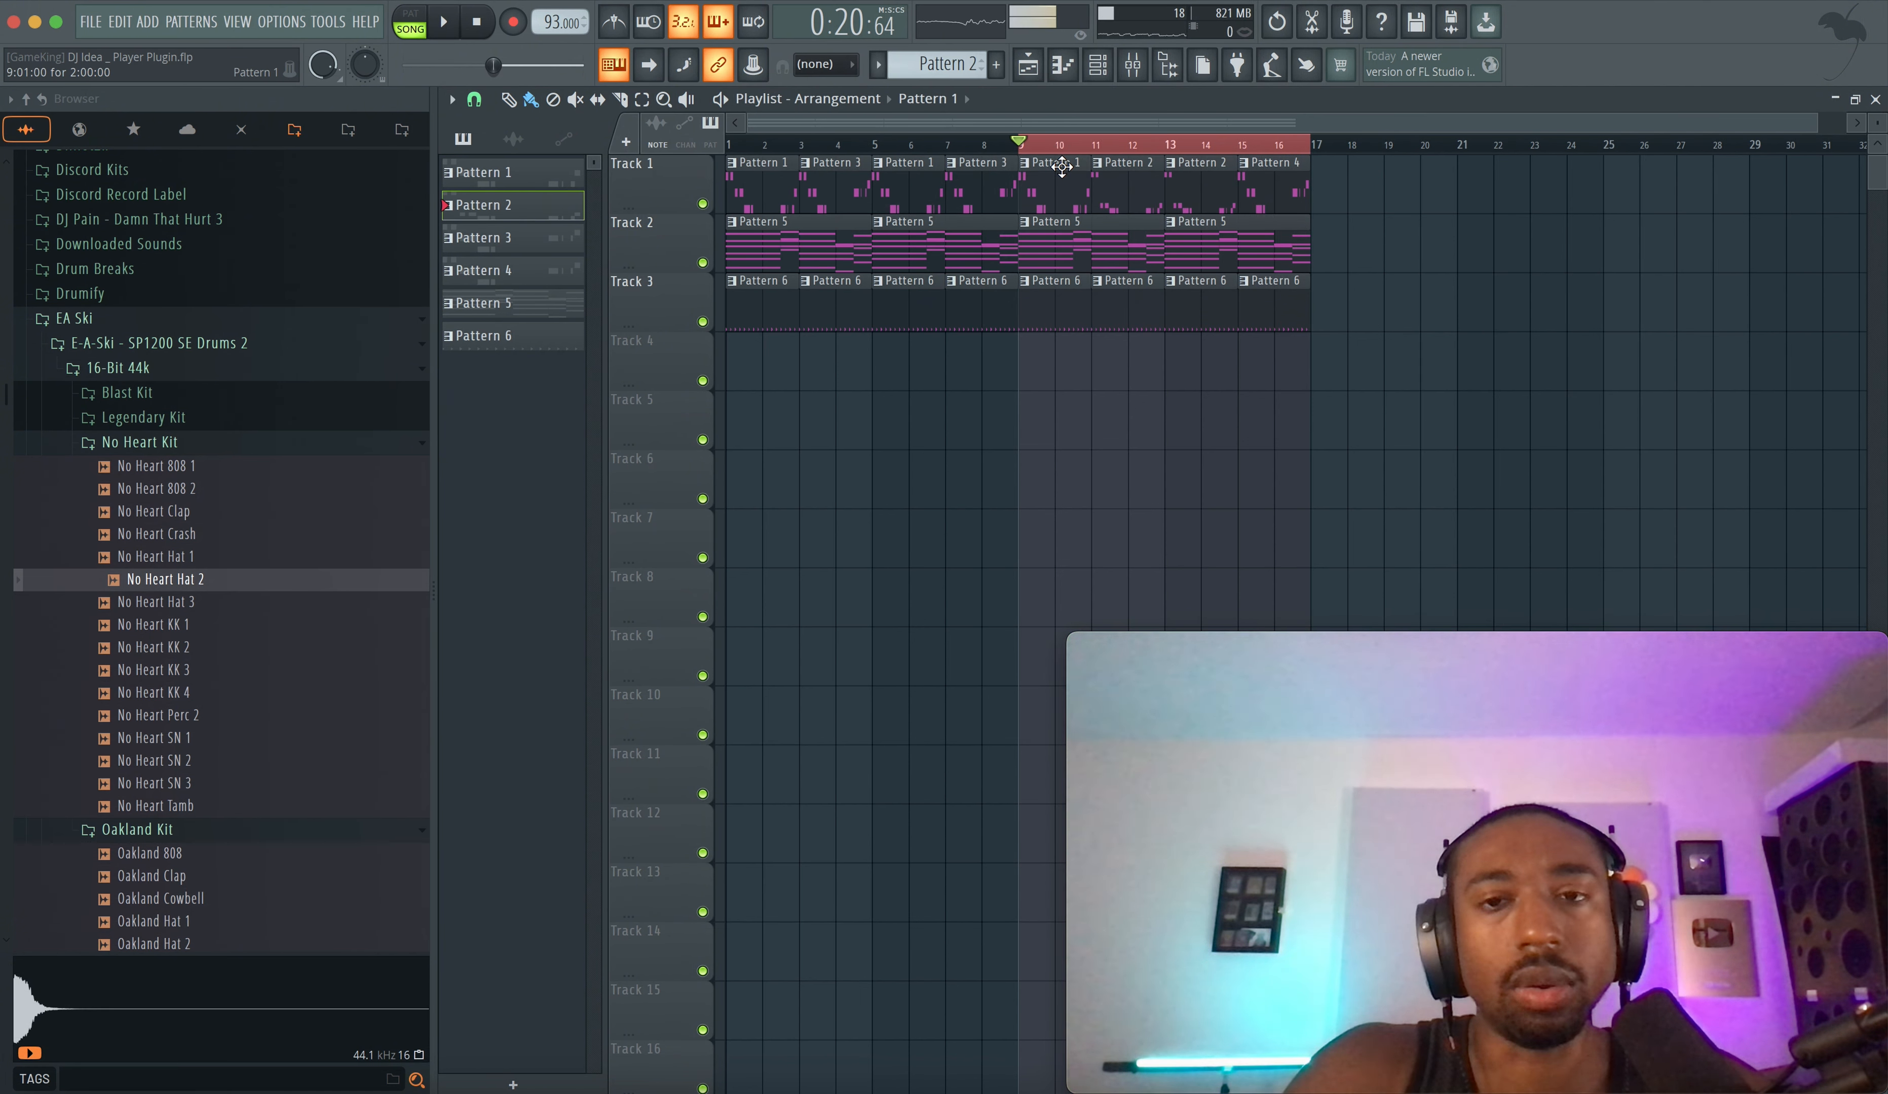
right_click(1249, 181)
left_click(1249, 181)
key("space")
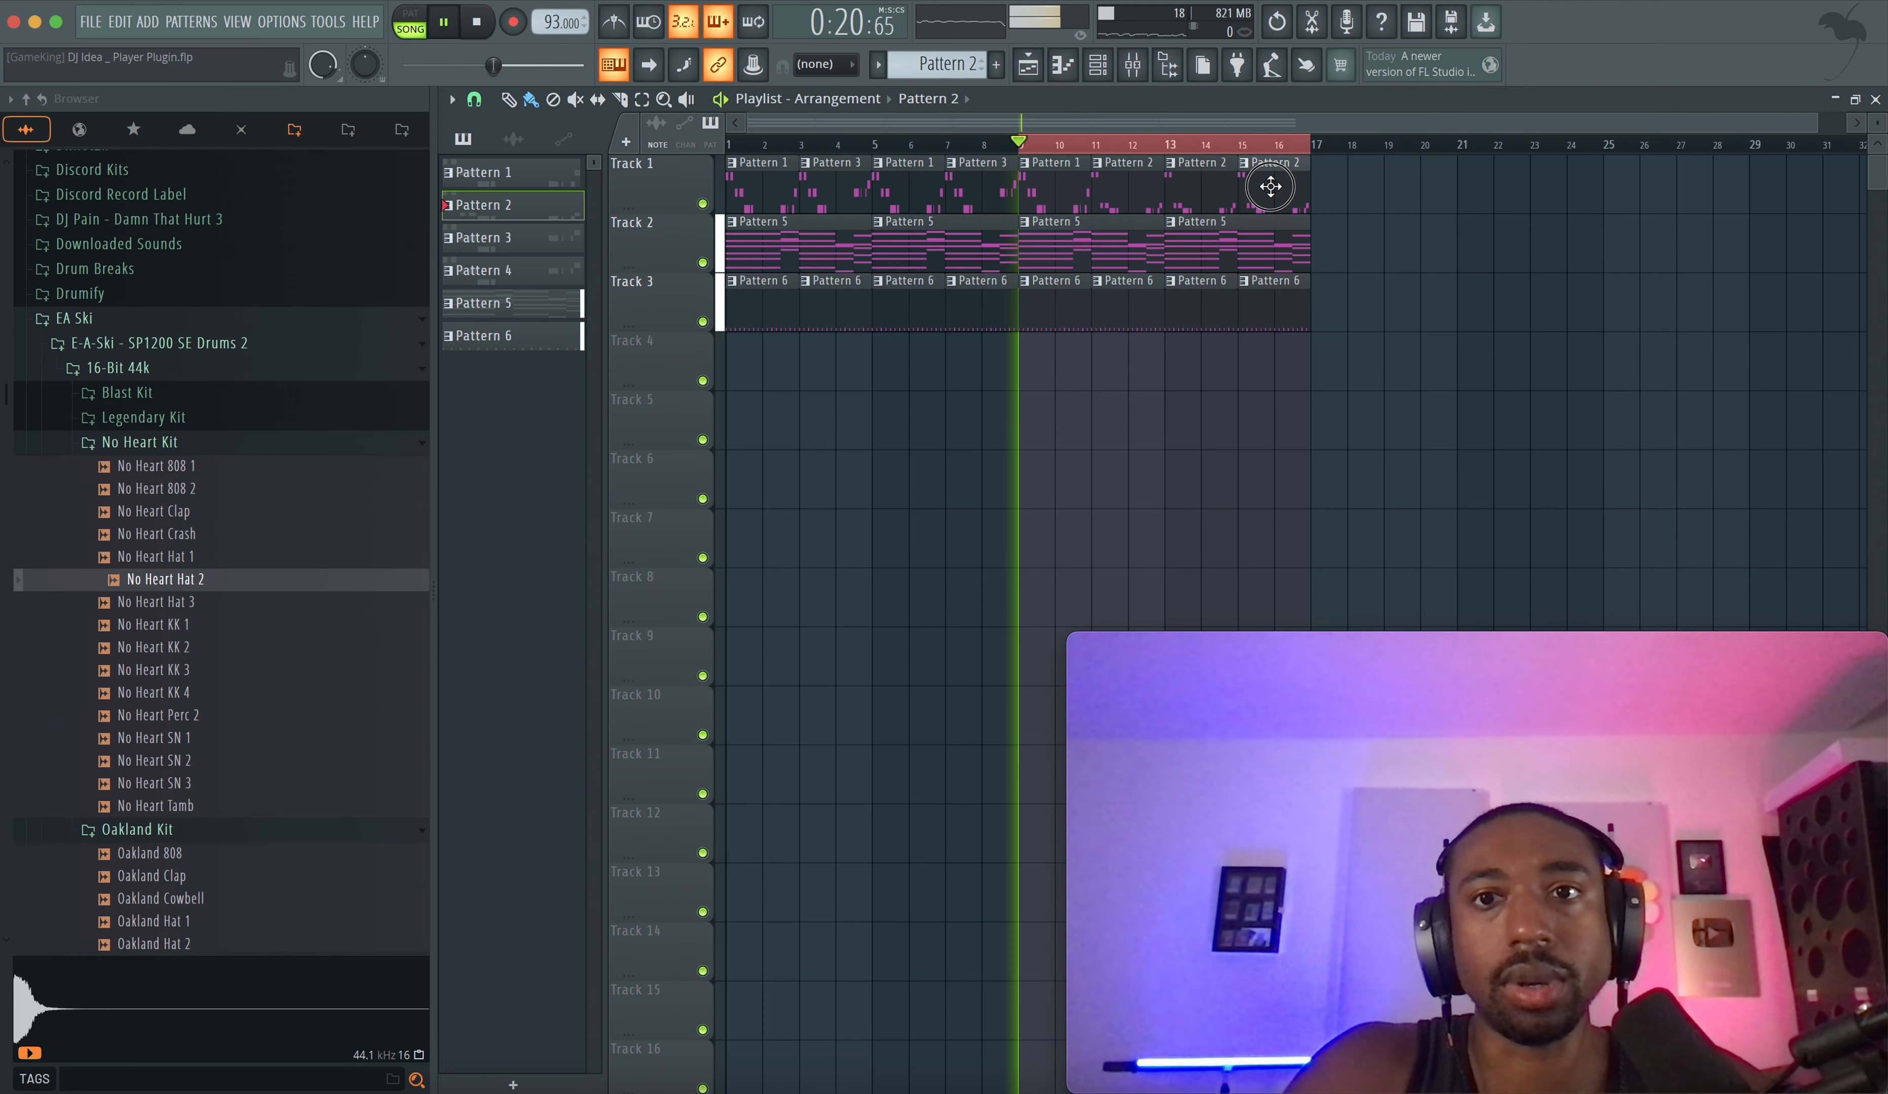
- Open the channel rack and the mixer over the playlist
left_click(1097, 65)
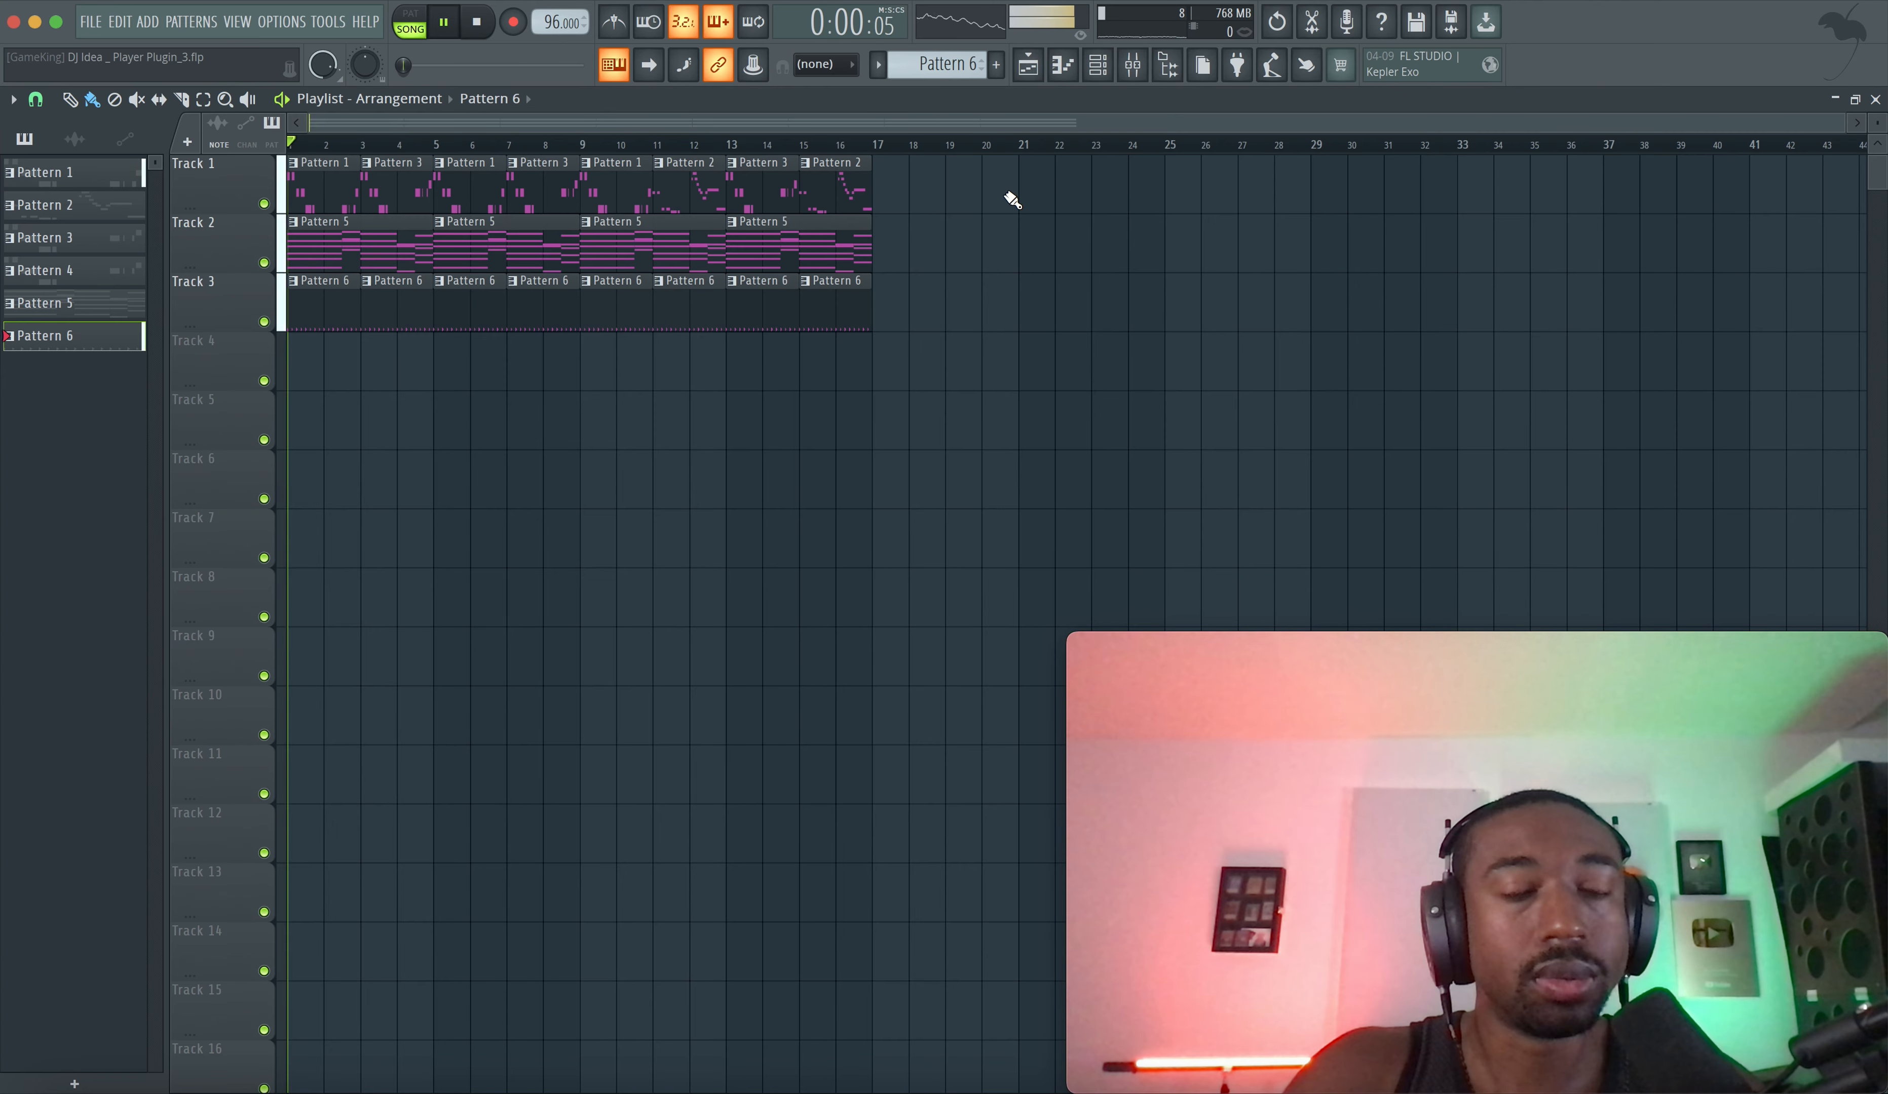
left_click(1134, 67)
left_click(983, 378)
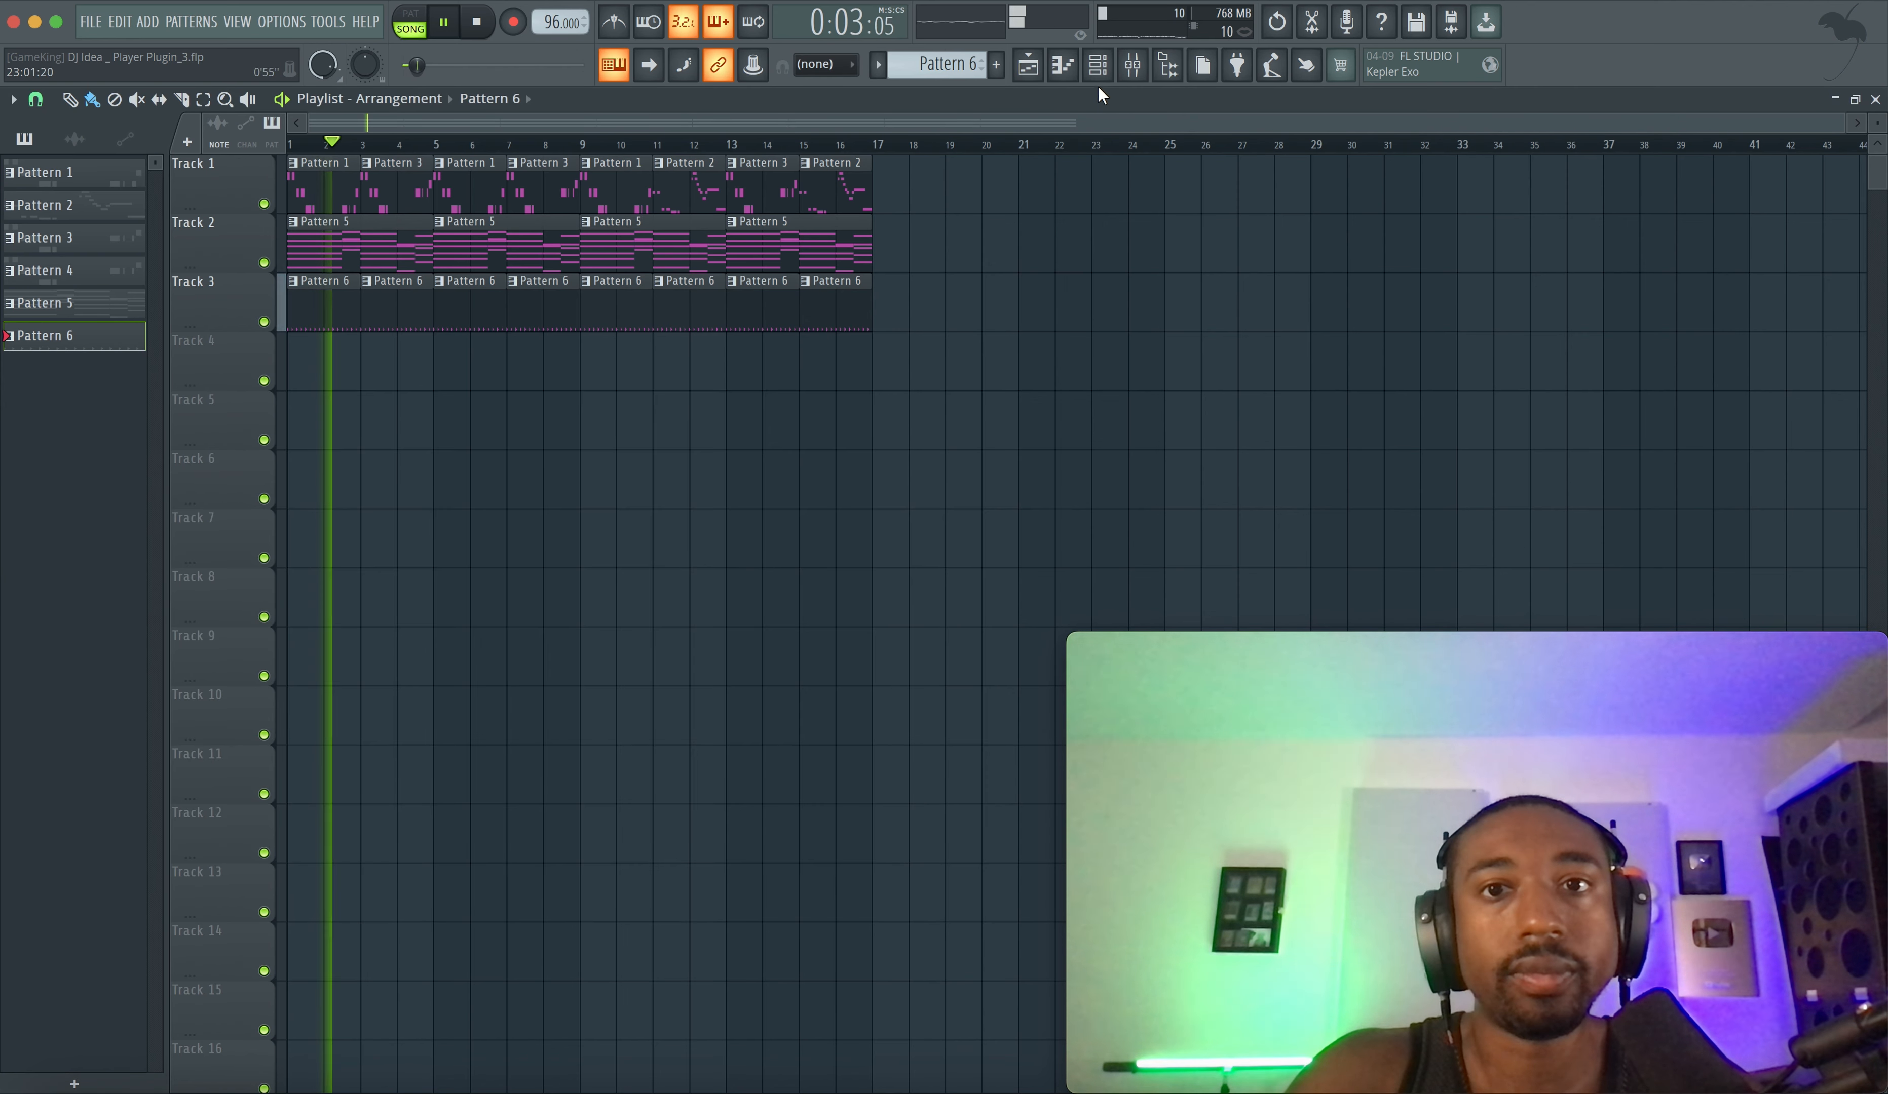
left_click(1098, 66)
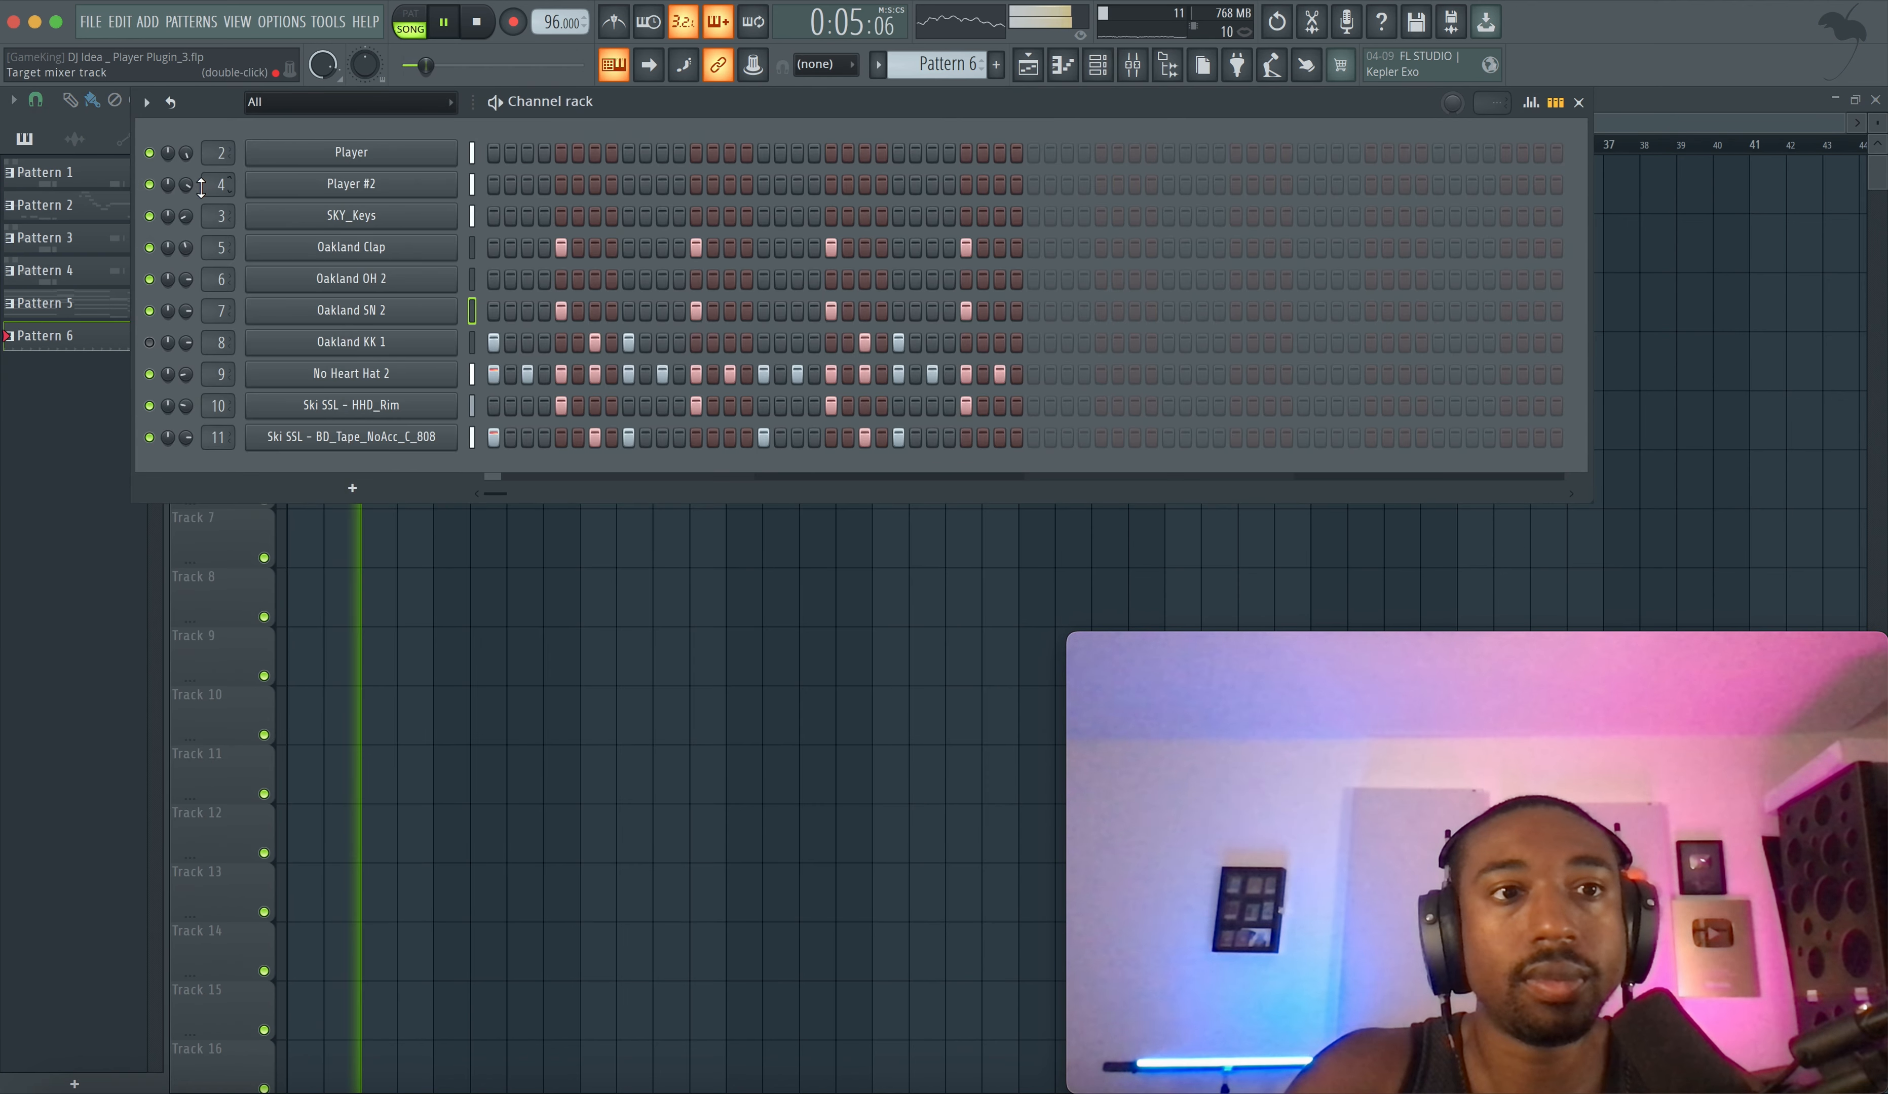
left_click(1134, 66)
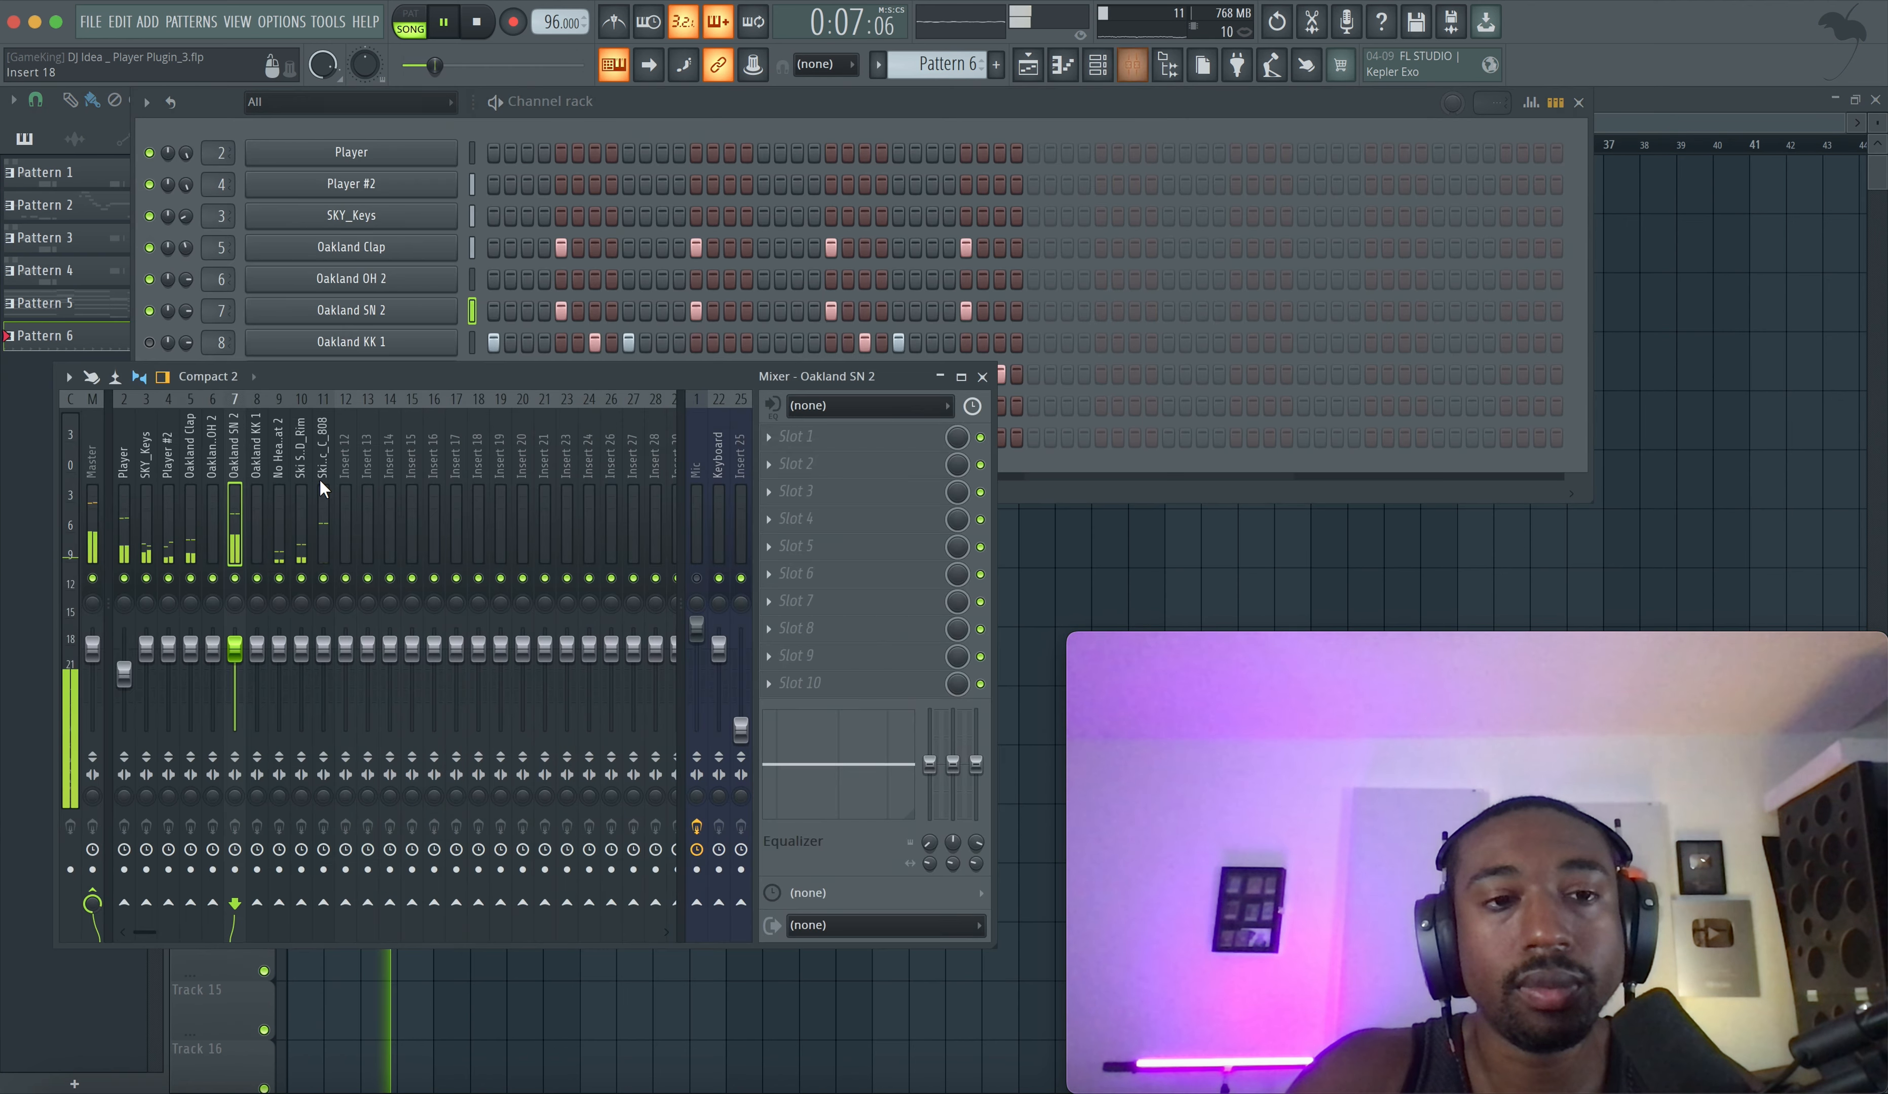
- Load LuxeVerb in slot 1 of the Player #2 mixer track, with both modulation settings at 0.00 and a 6.828 s decay
left_click(792, 447)
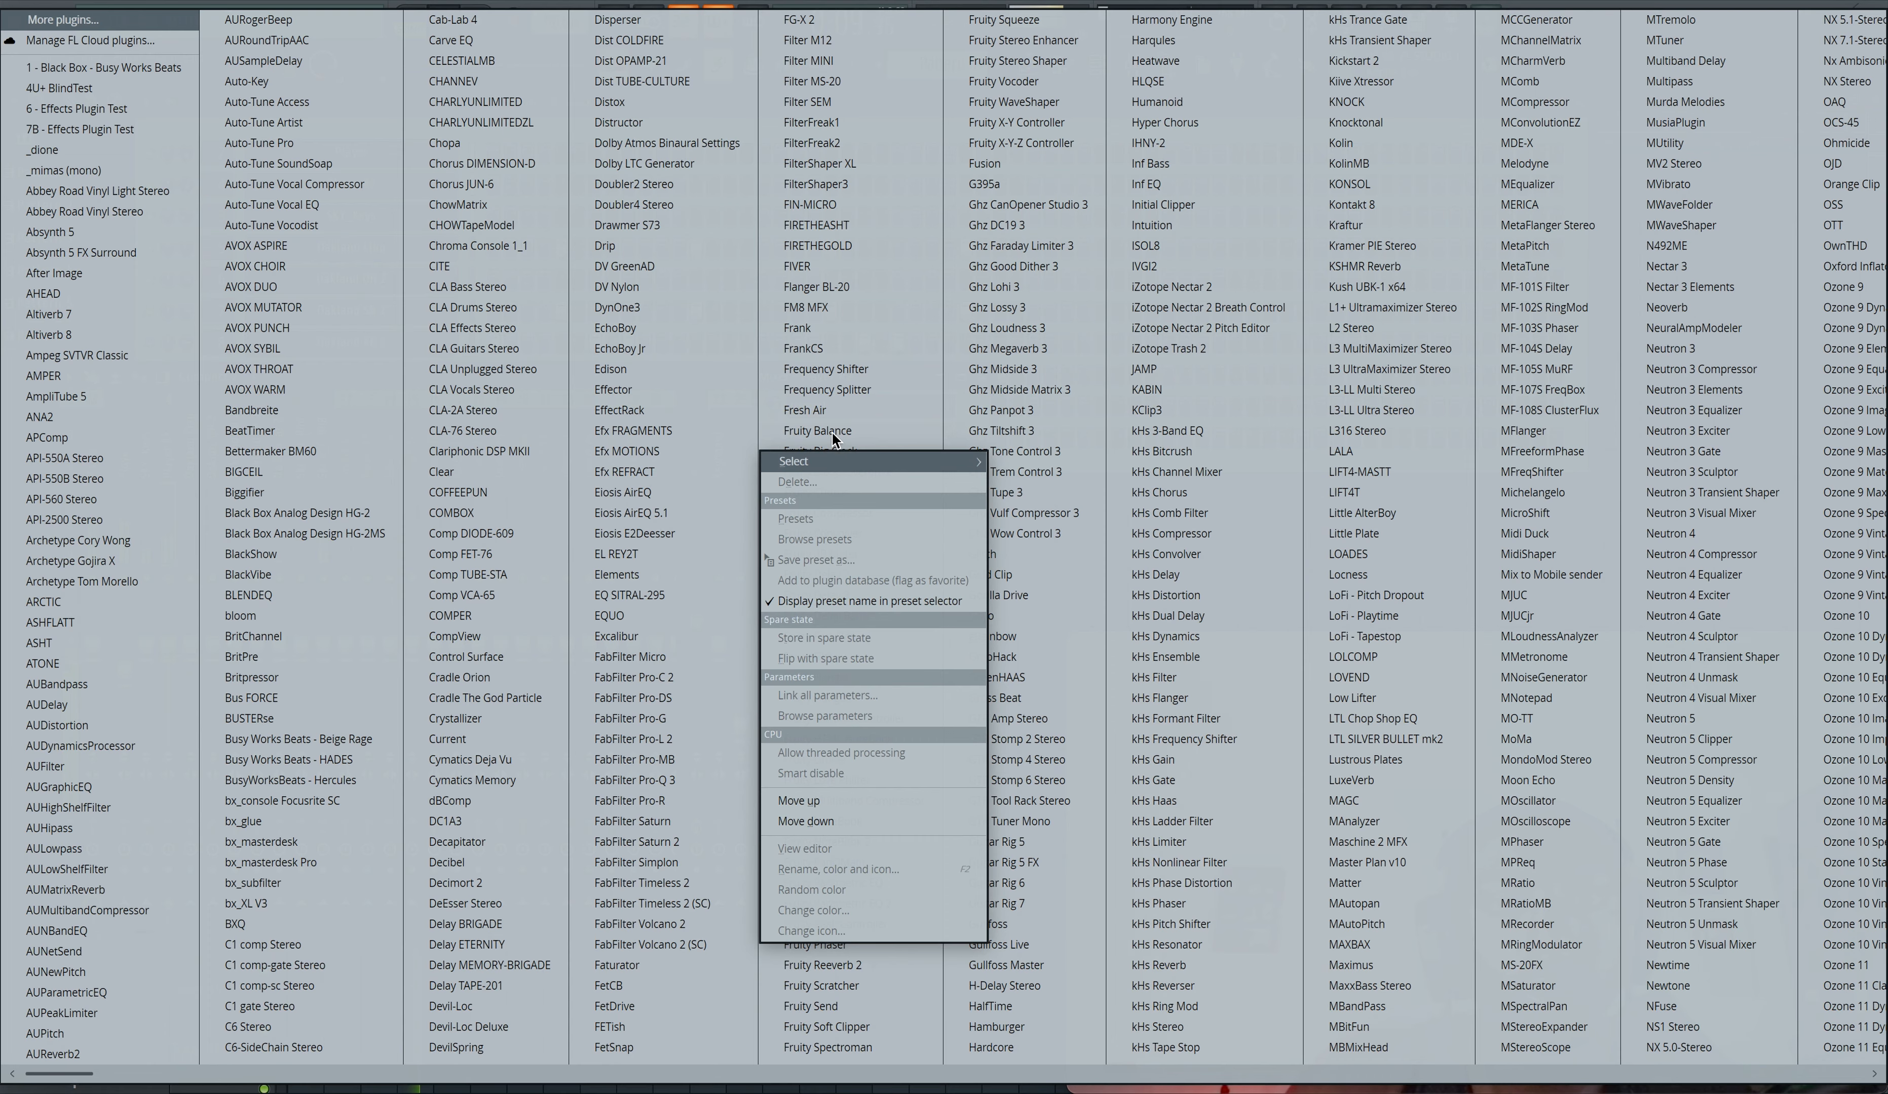
scroll(543, 752, "down", 2)
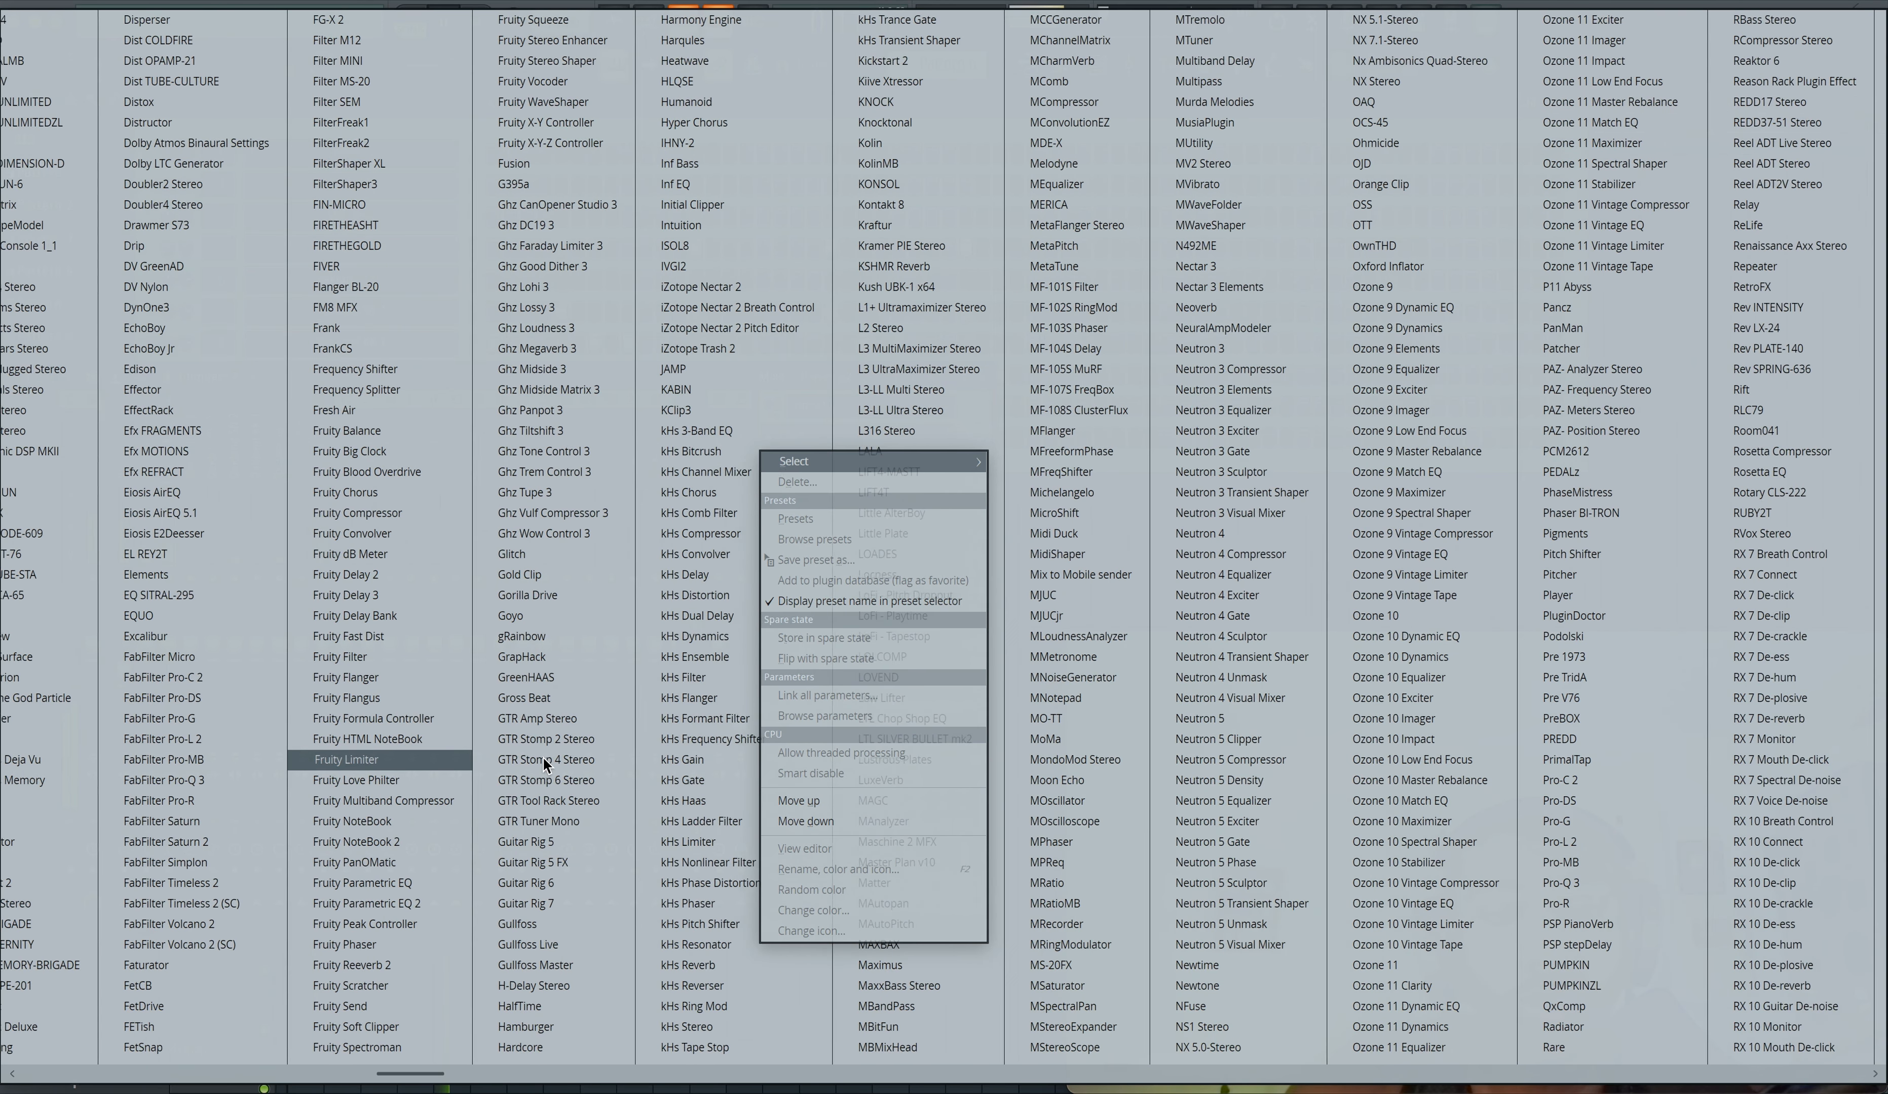
left_click(876, 781)
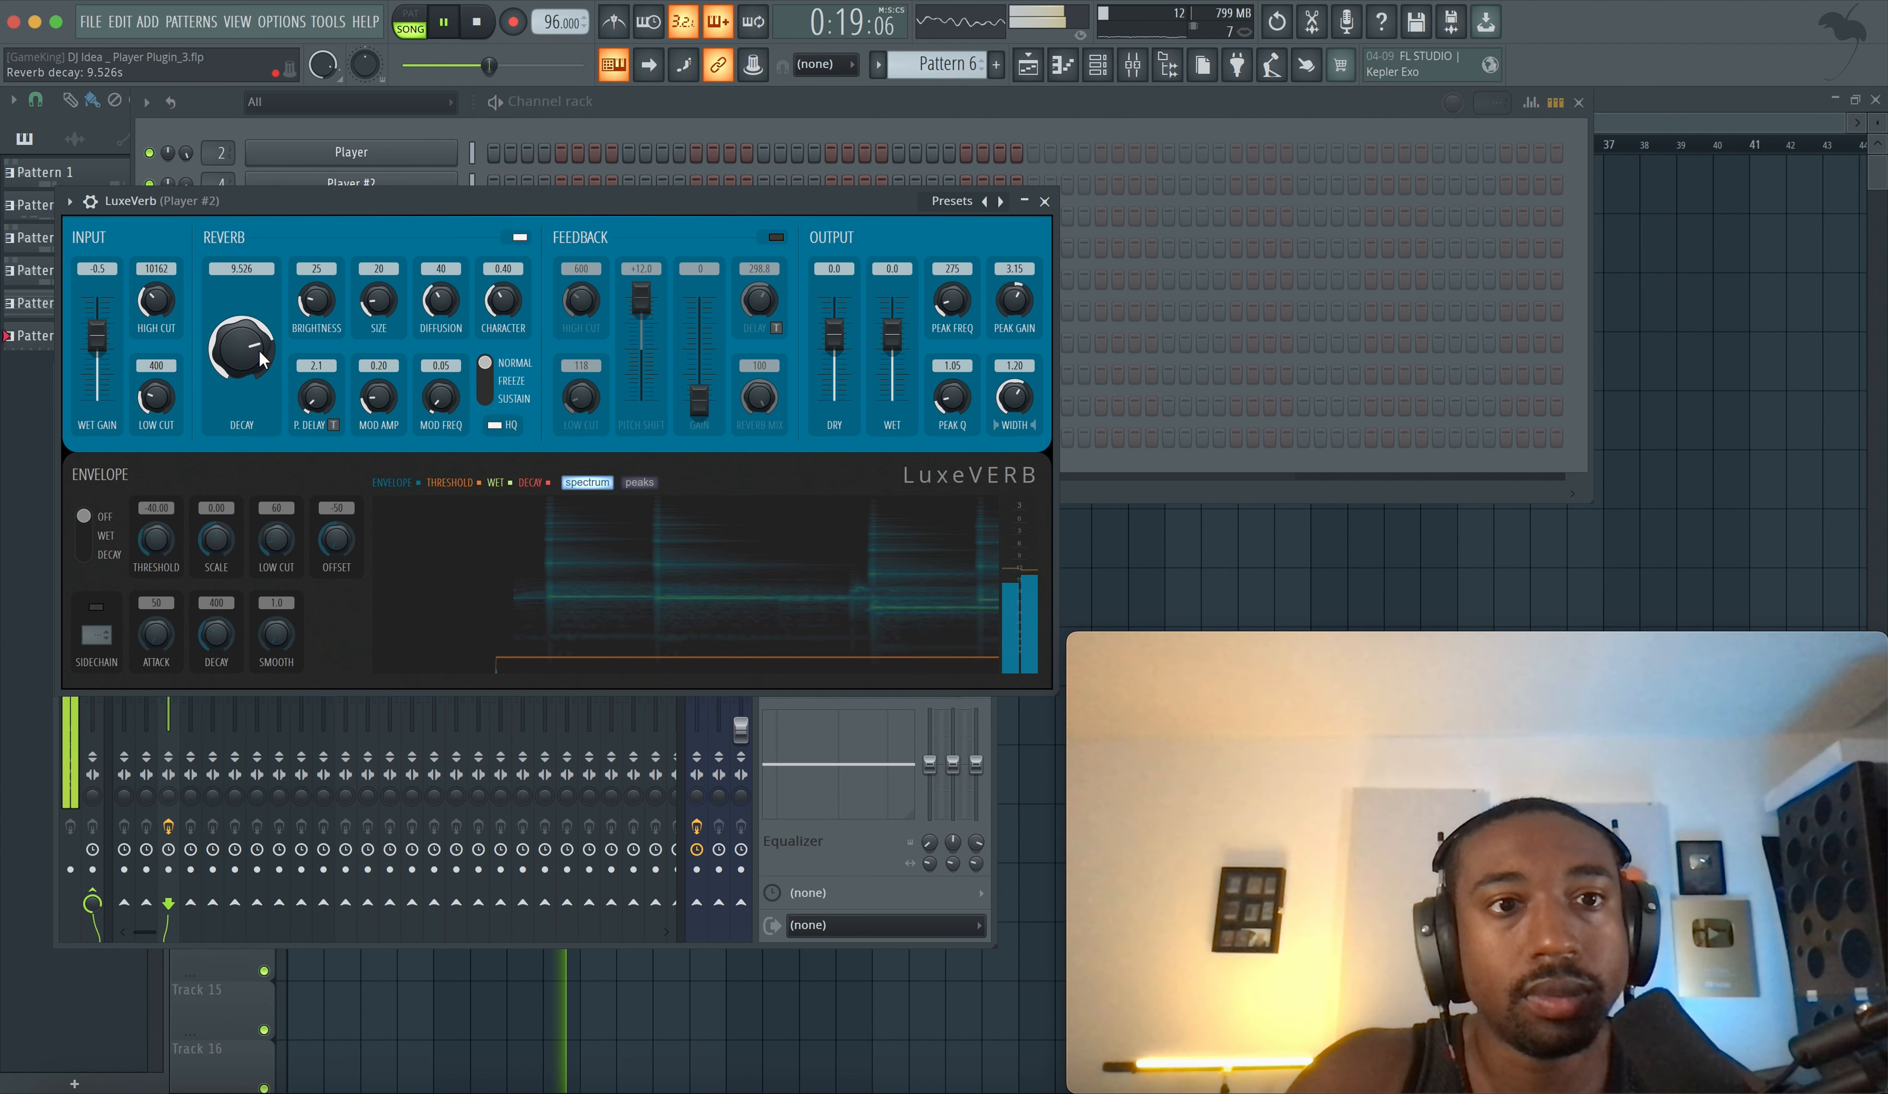
mouse_move(440, 399)
left_mouse_down()
mouse_move(439, 443)
mouse_move(383, 466)
left_mouse_up()
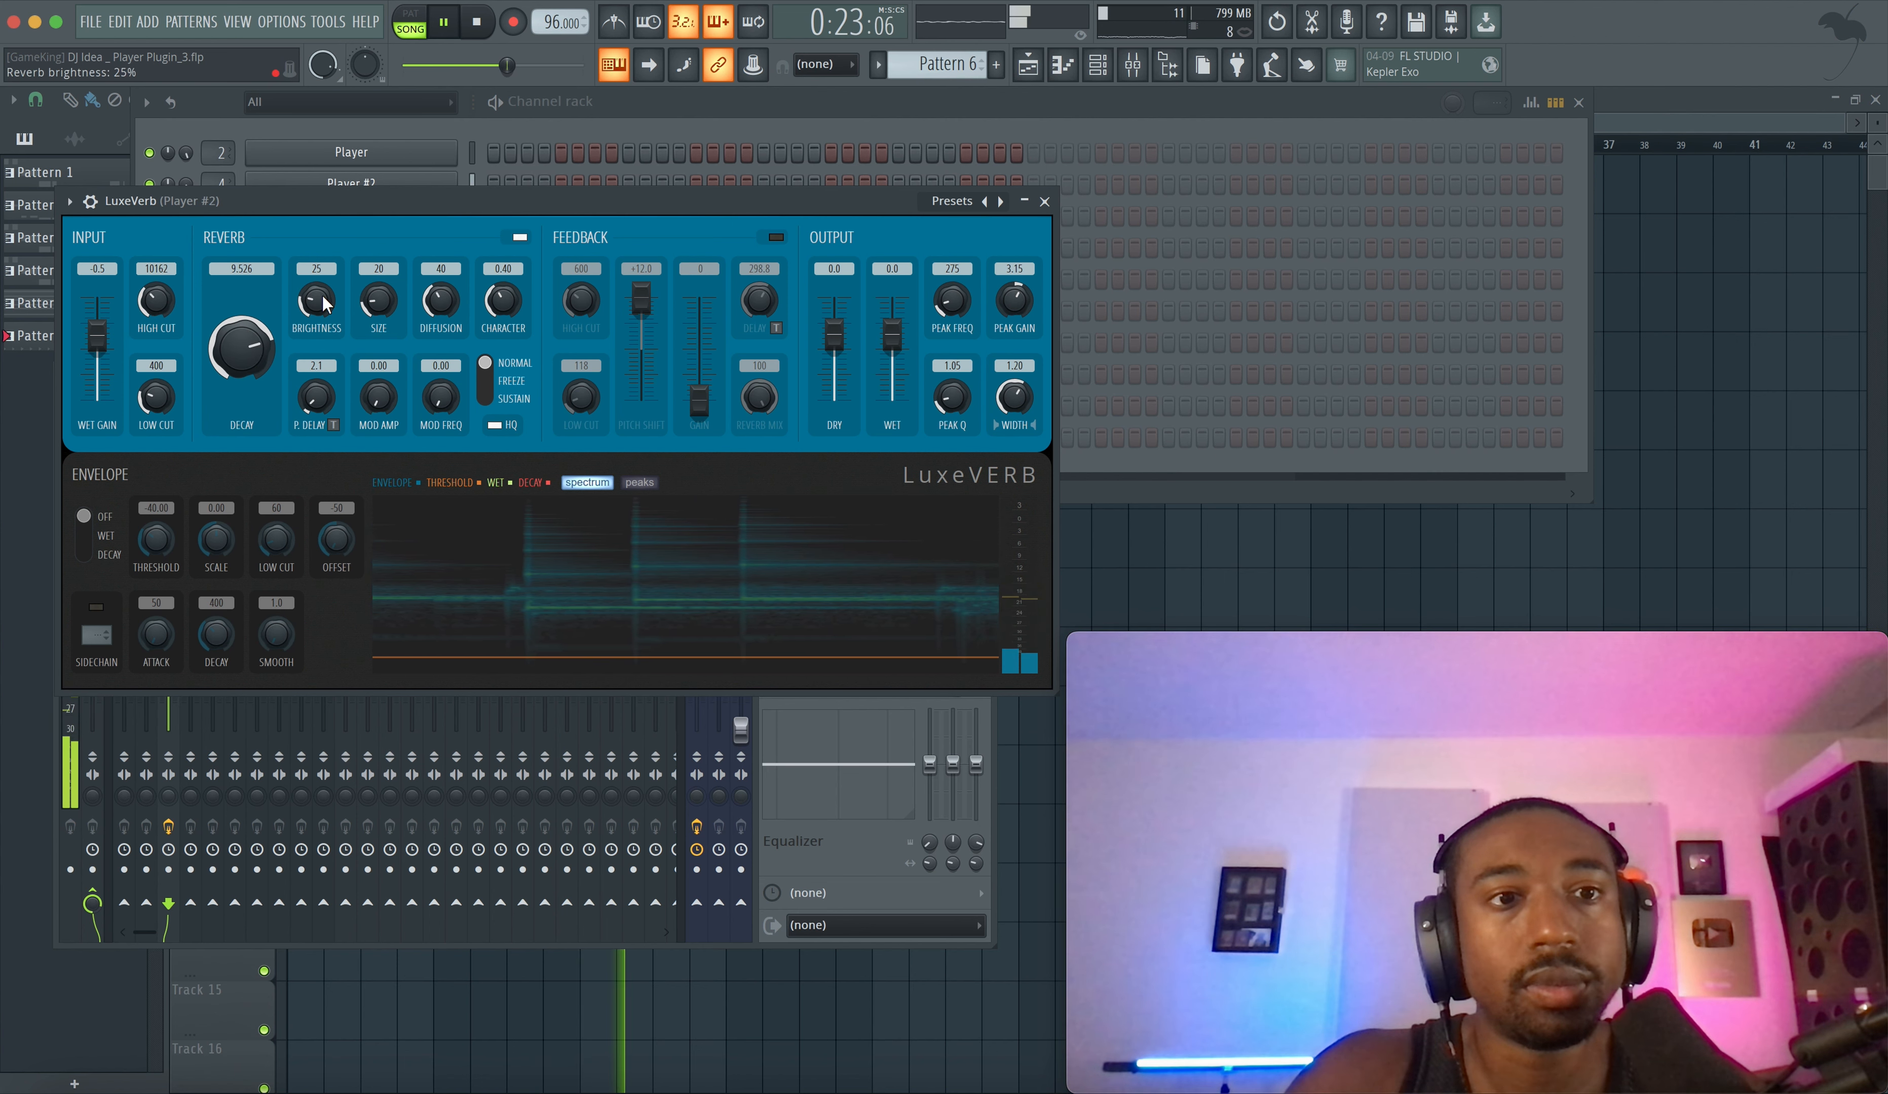
left_click_drag(265, 319, 267, 333)
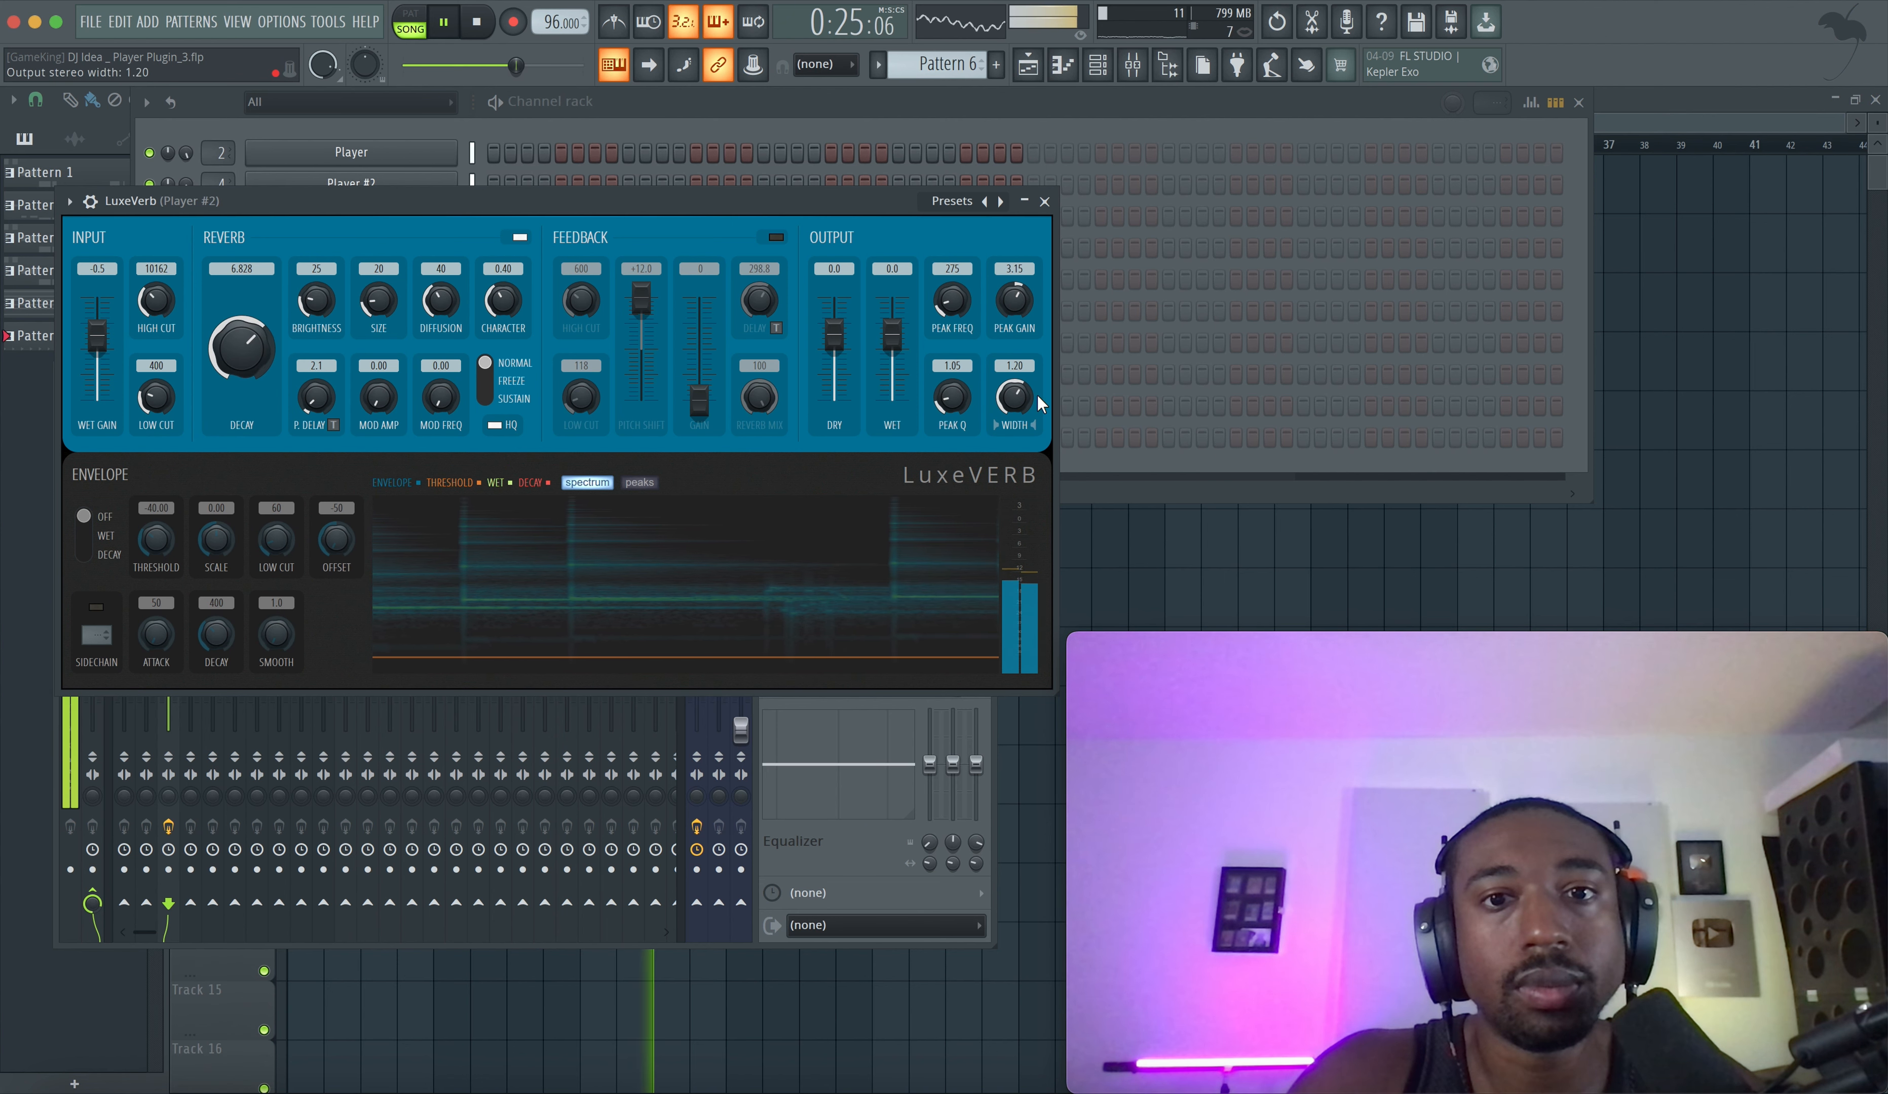
left_click(1044, 202)
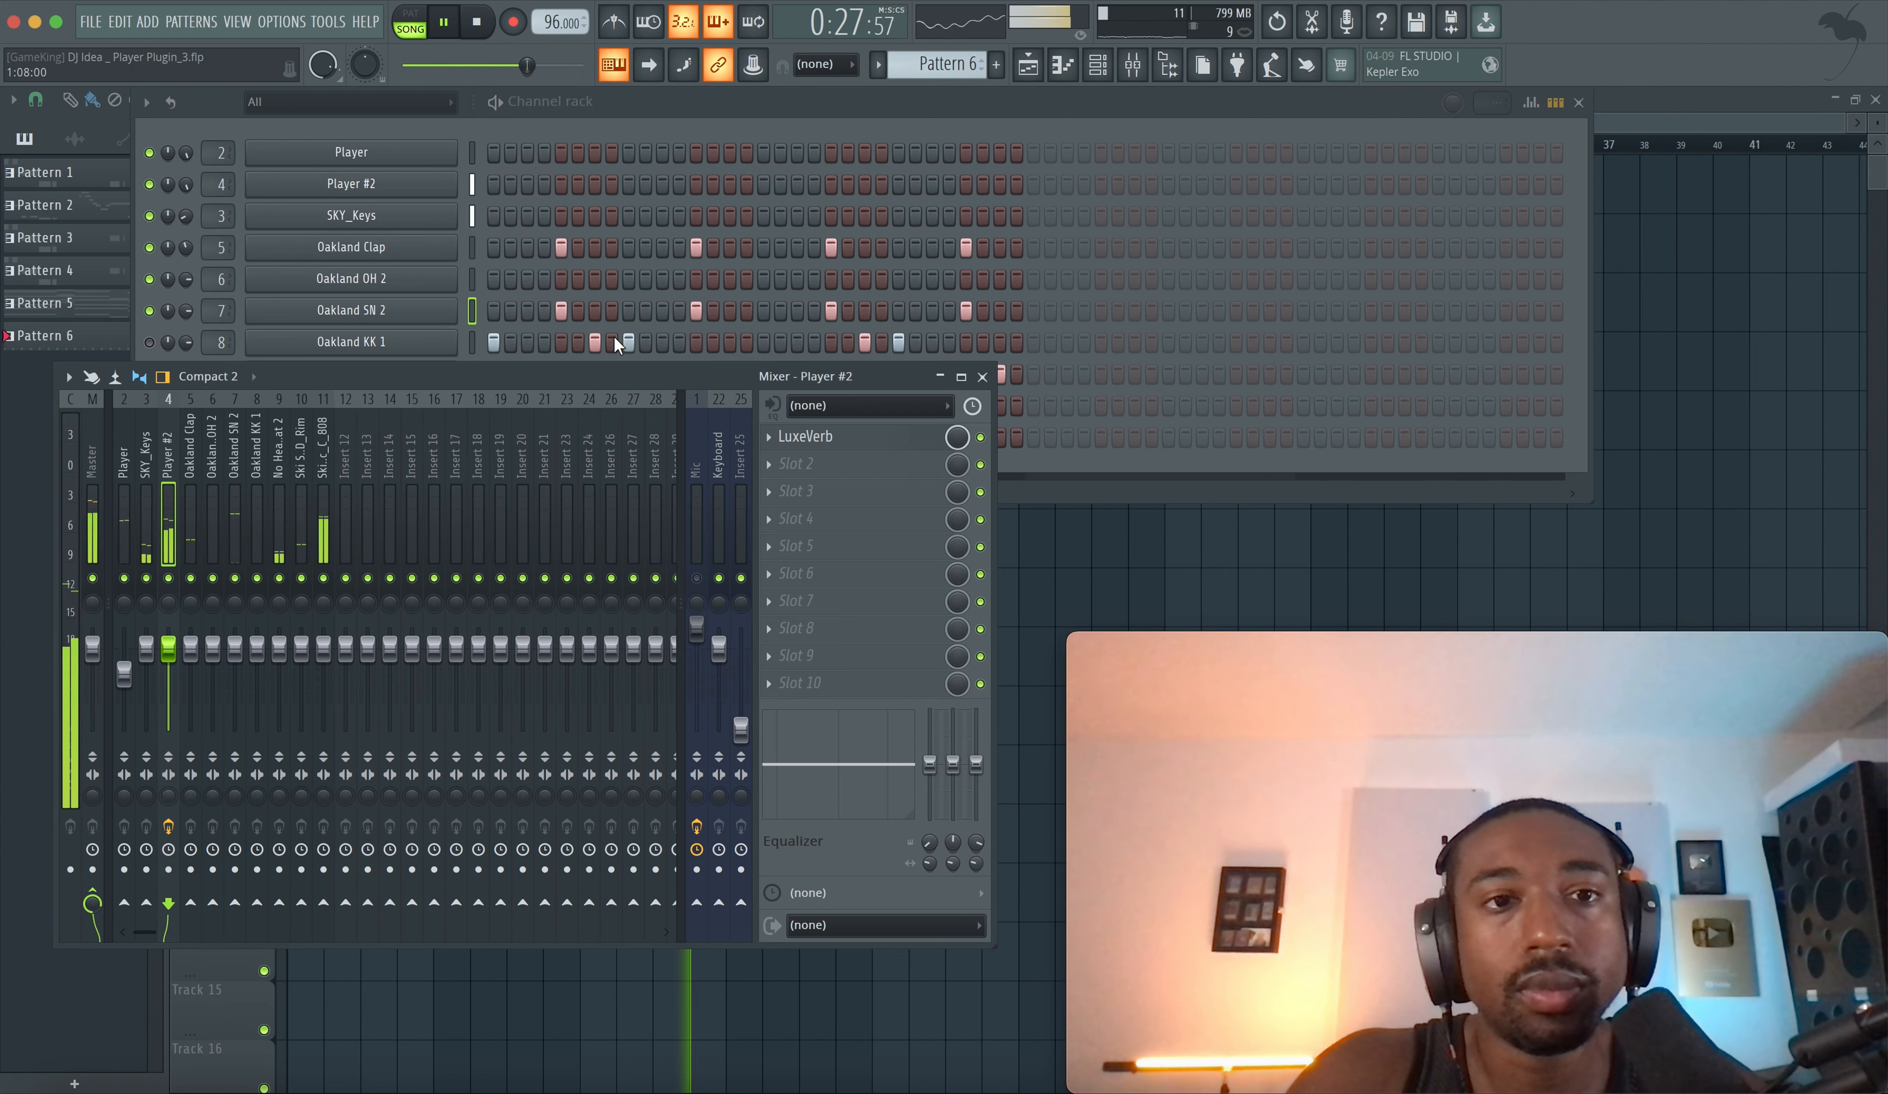
- Set LuxeVerb's wet level to -15.3, high cut to 19910, diffusion to 76, character to 0.57 and peak frequency to 900
left_click(811, 436)
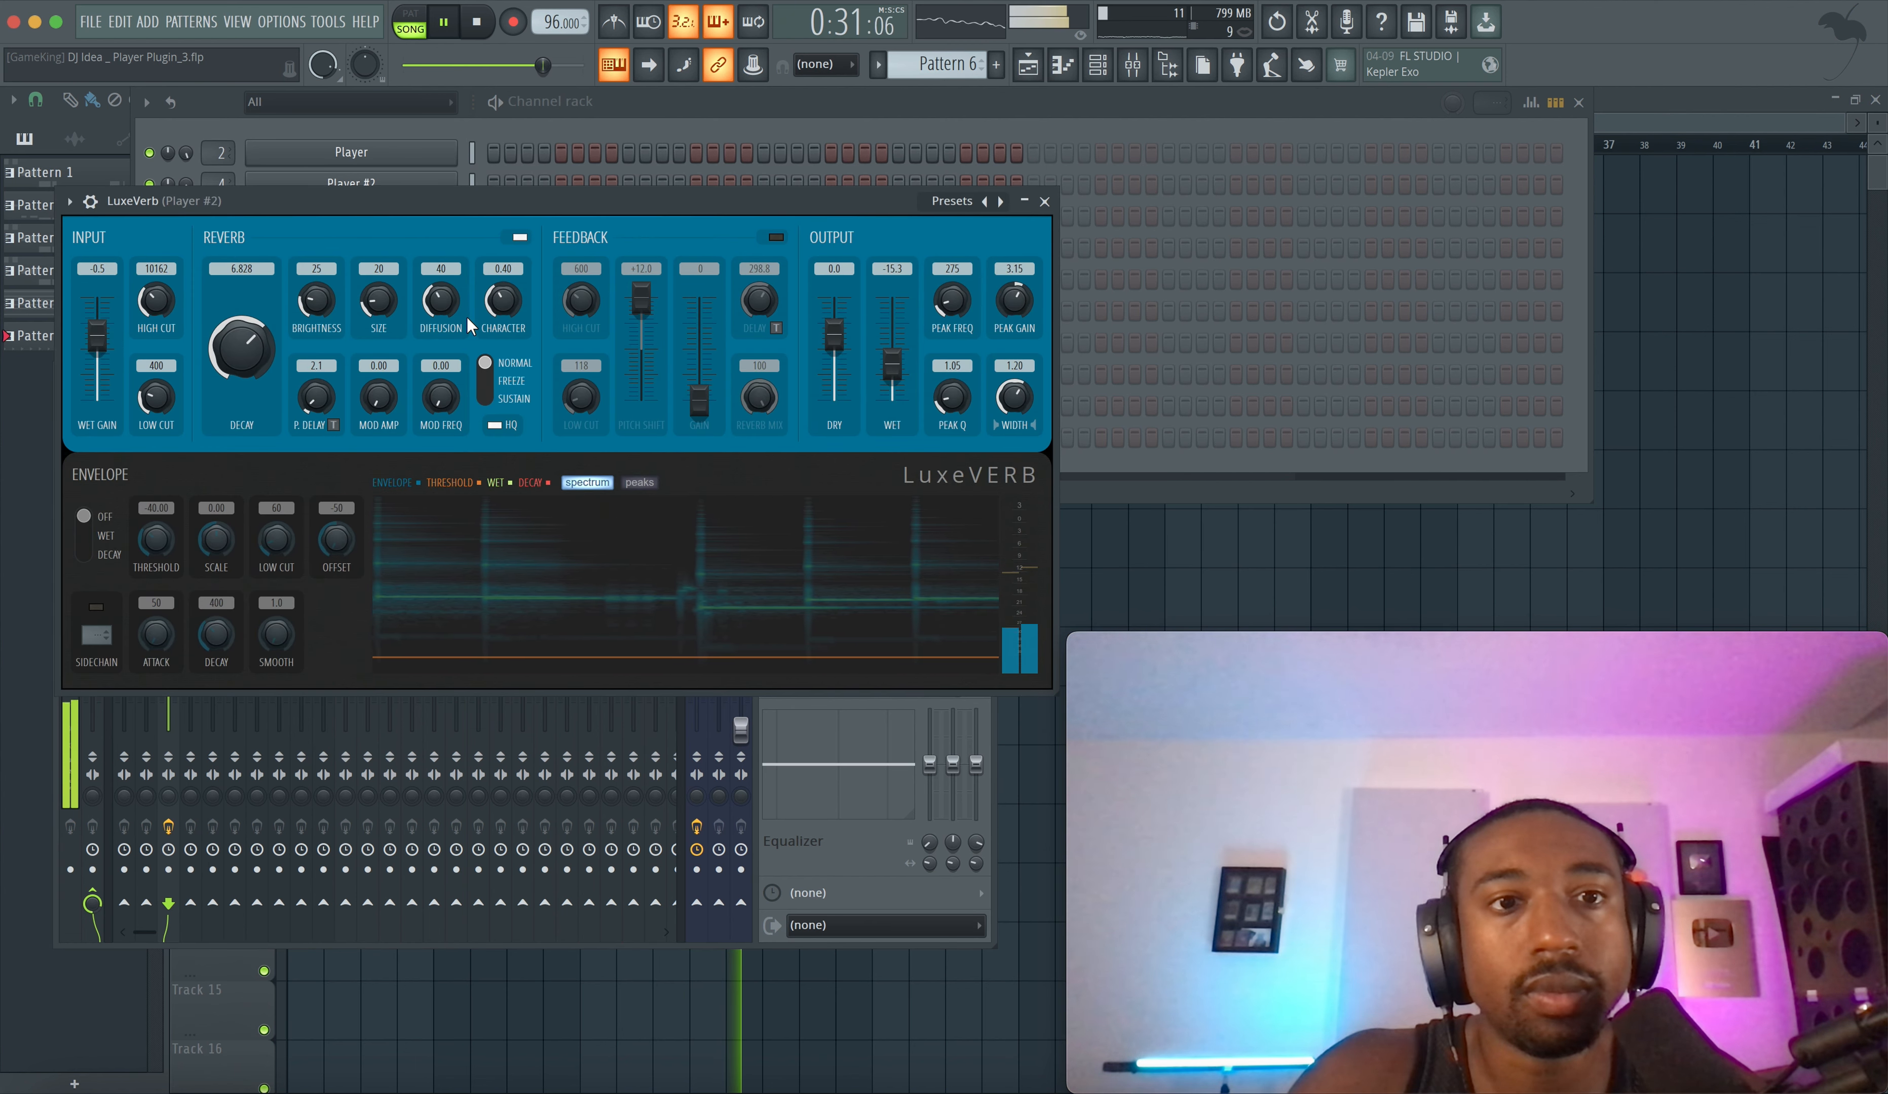
left_click_drag(158, 305, 157, 293)
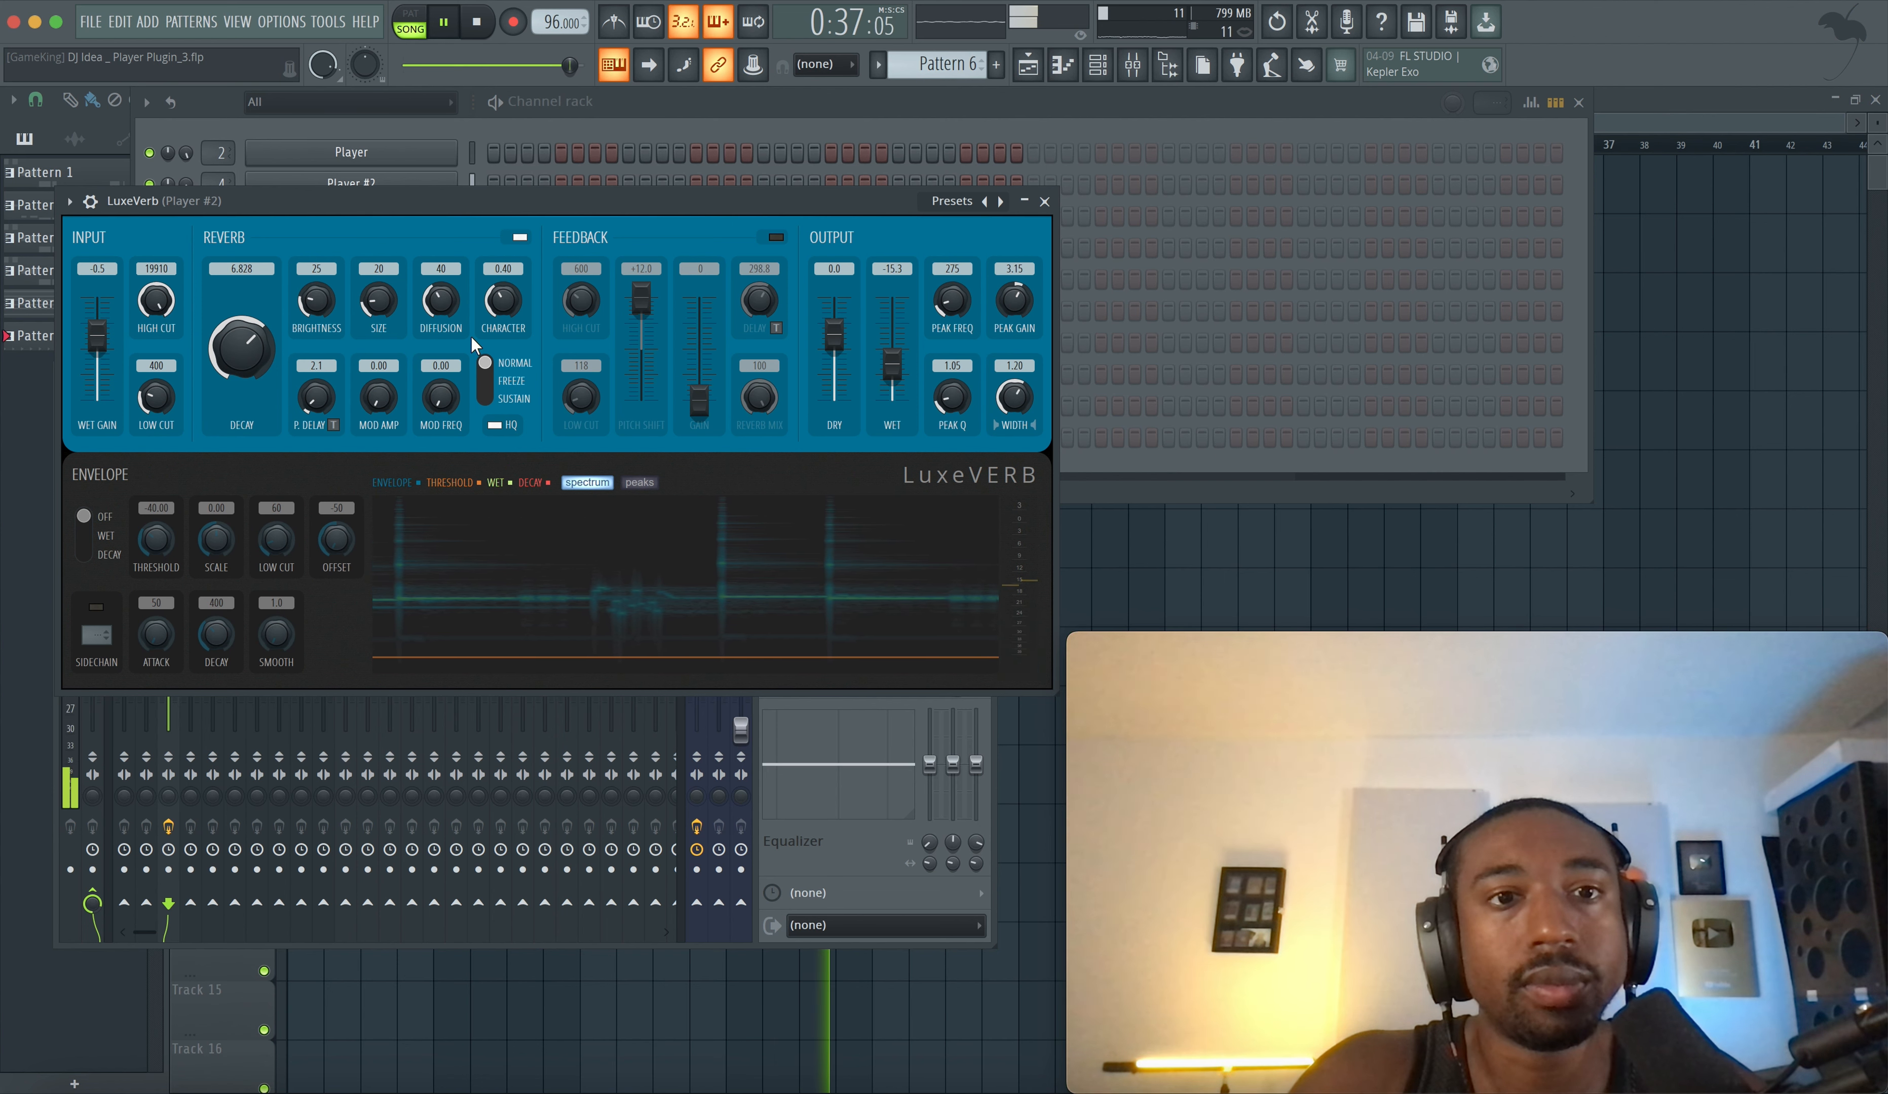
left_click_drag(502, 301, 446, 278)
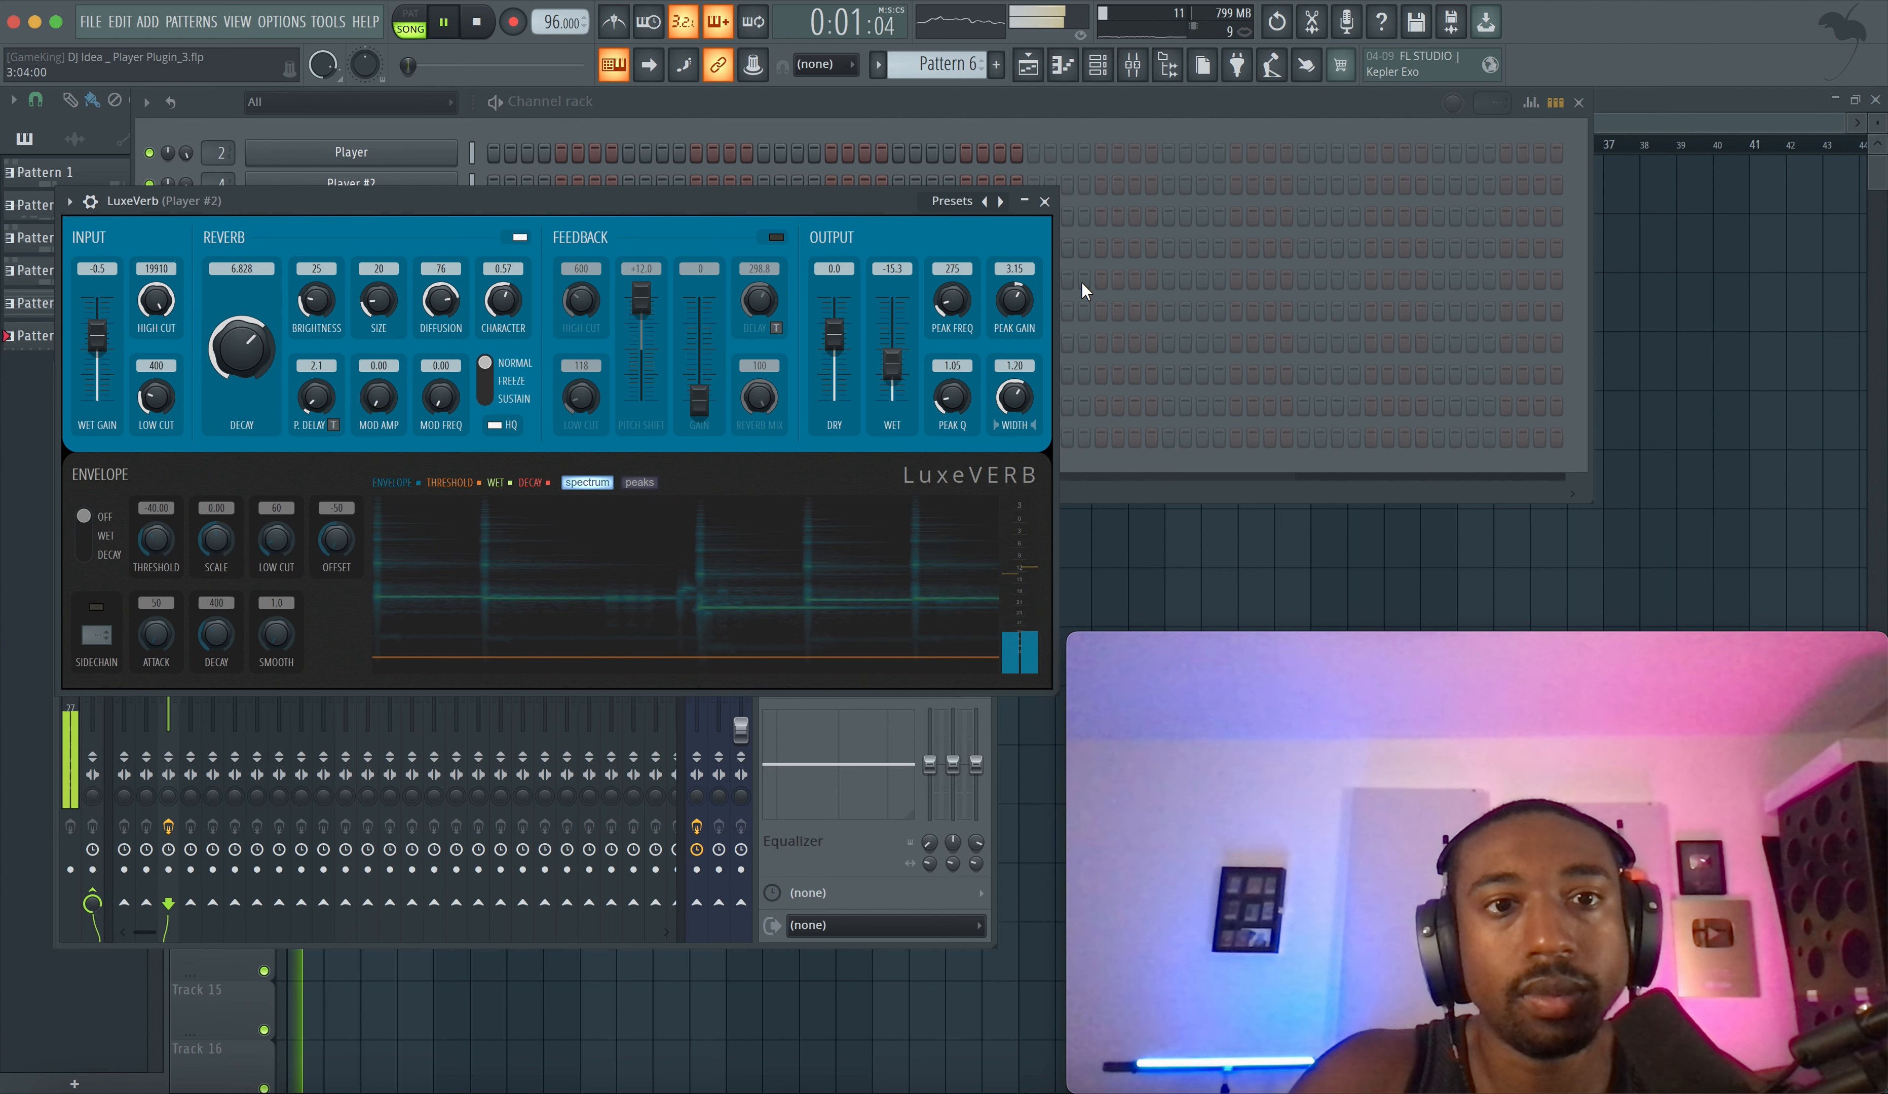
left_click_drag(952, 316, 960, 297)
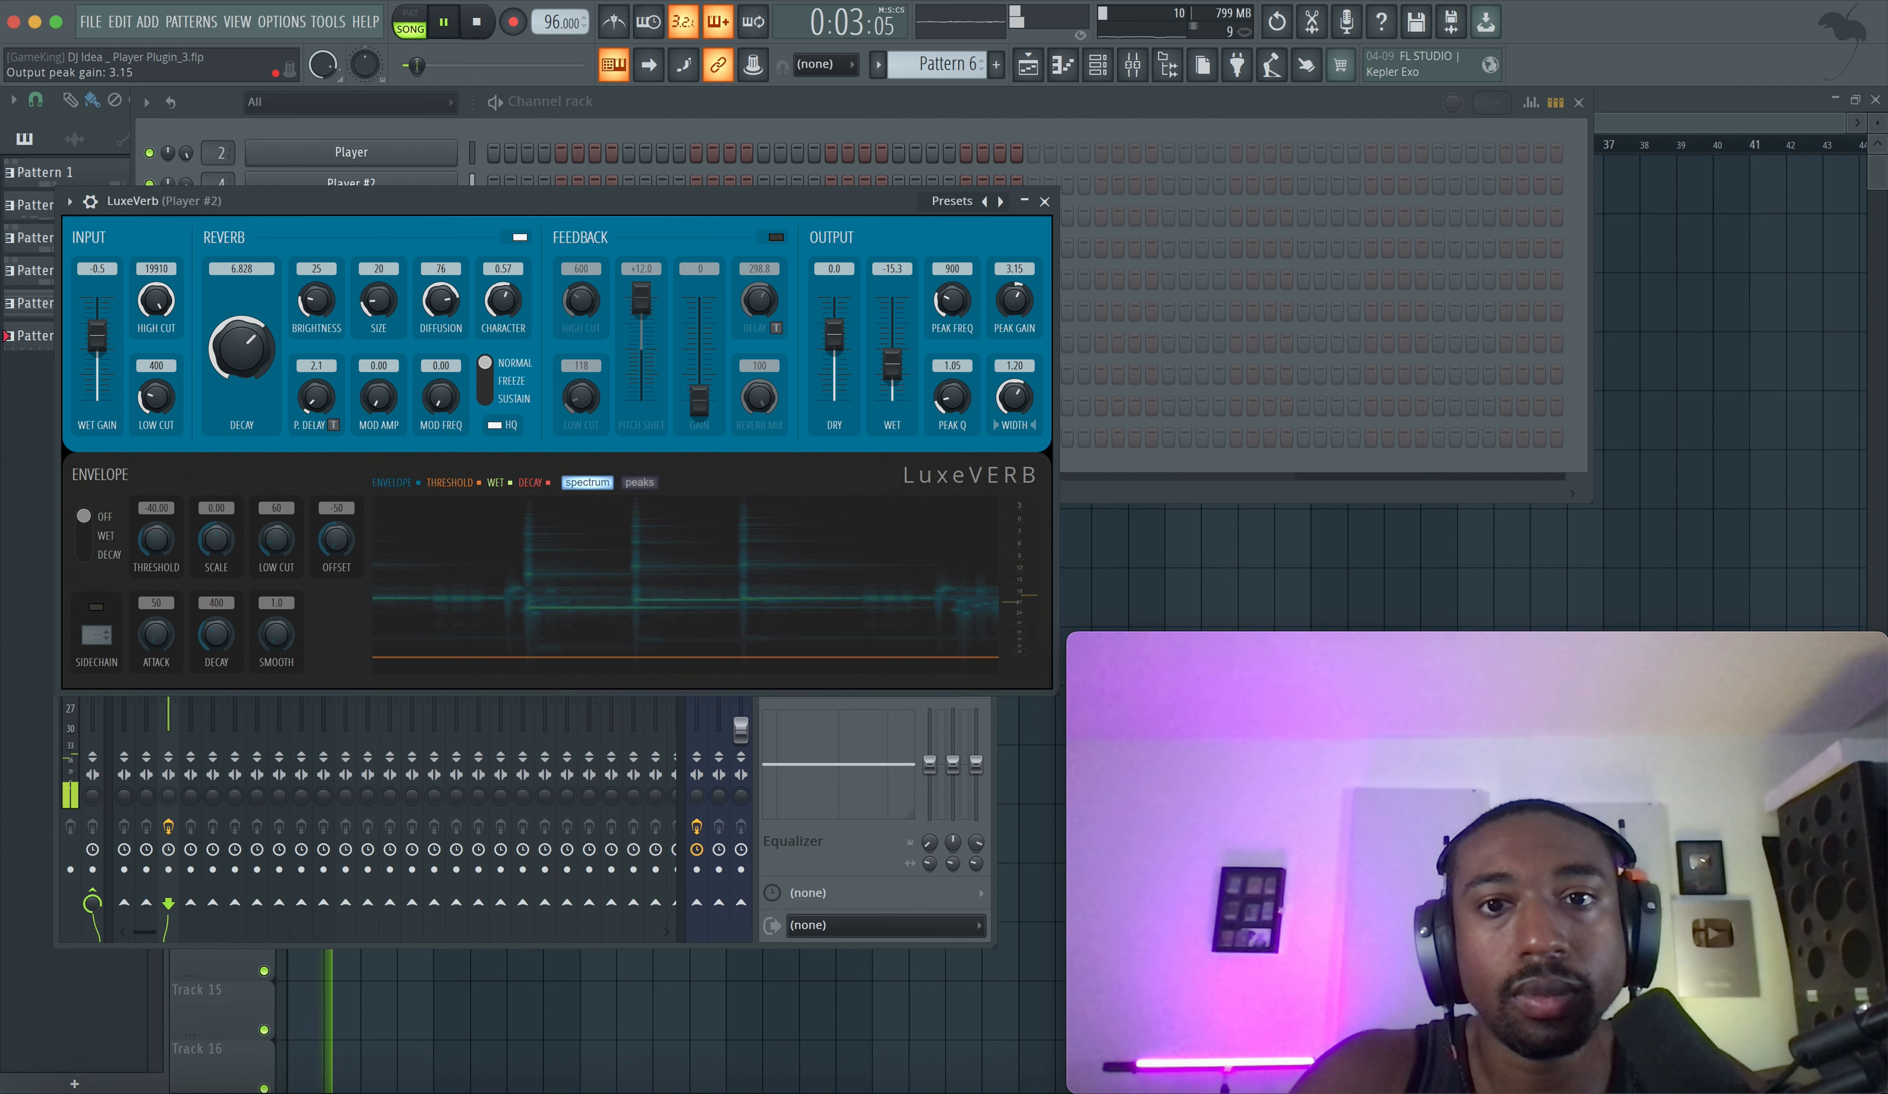
left_click(1045, 202)
- Replace LuxeVerb with Fruity Reeverb 2 on the Player #2 mixer track and set its stereo separation to 42% separated
left_click(787, 443)
mouse_move(801, 473)
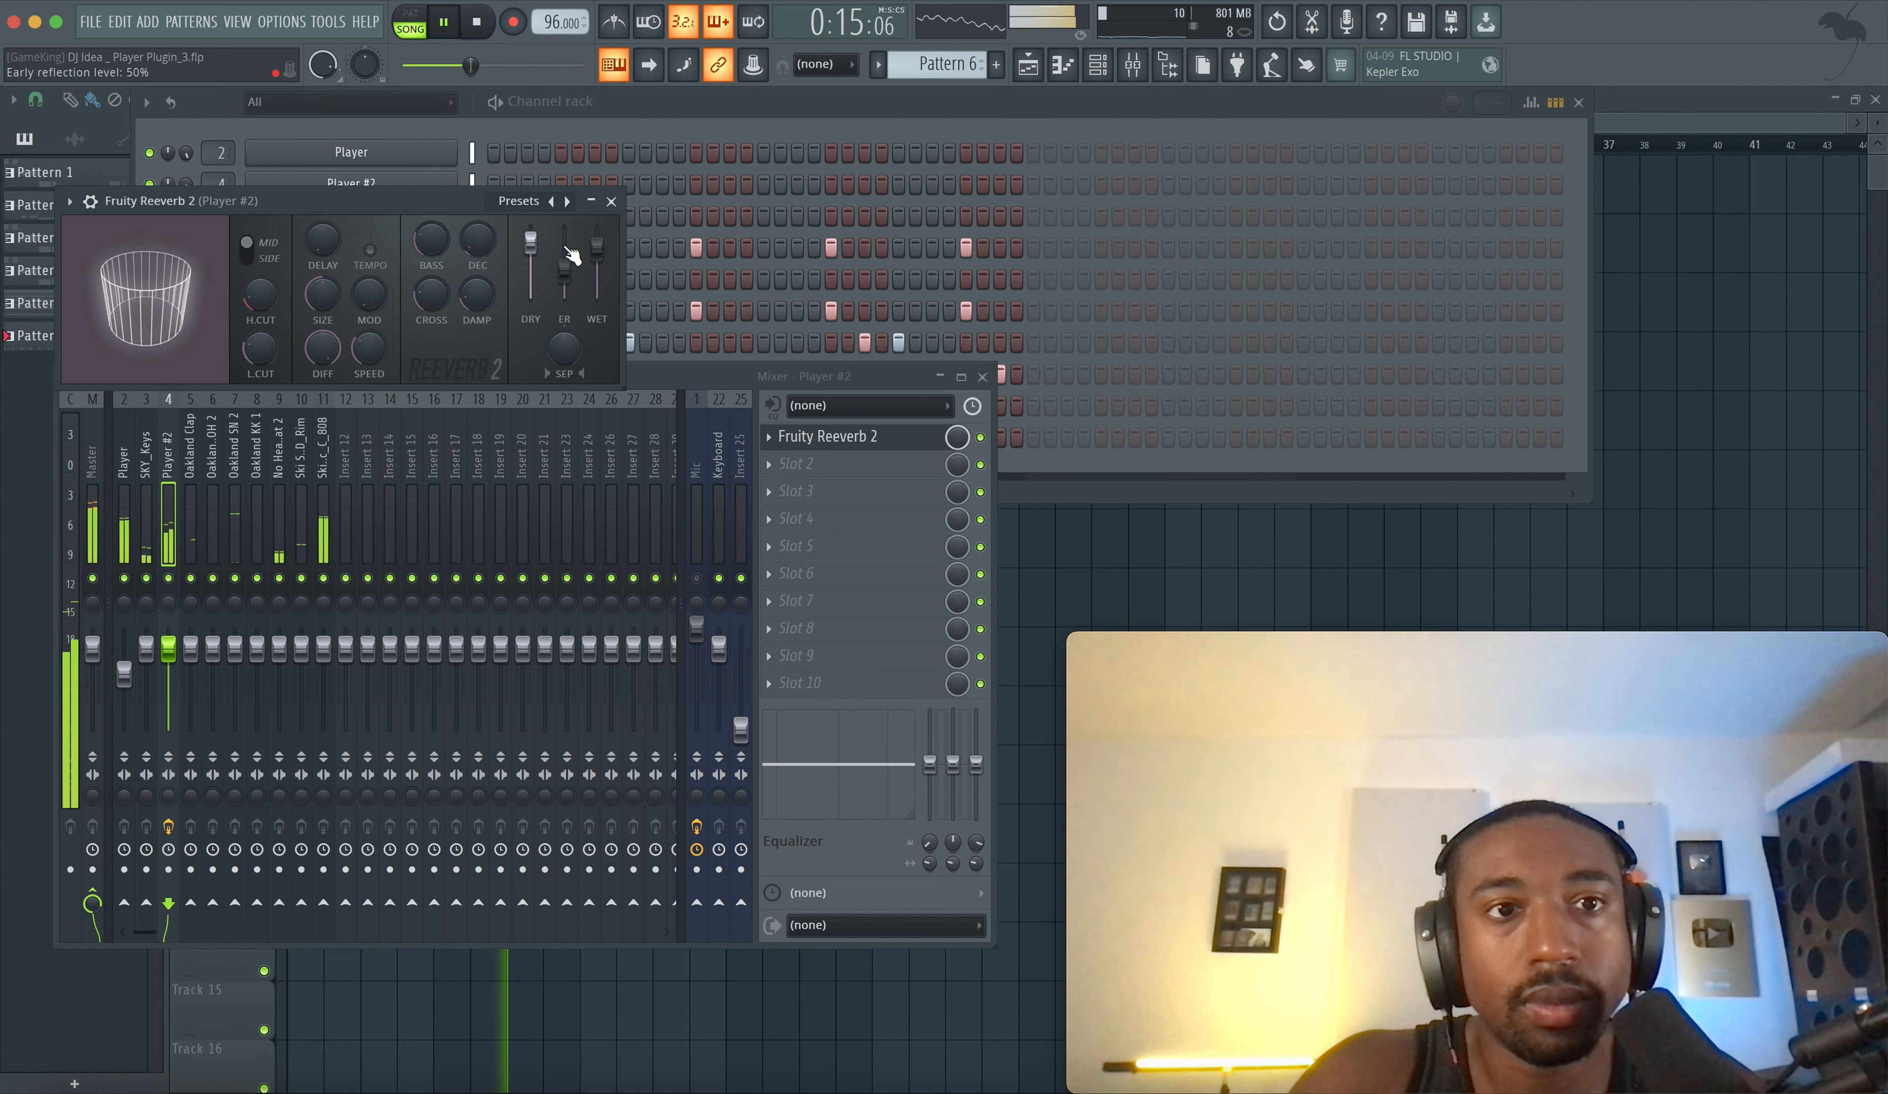
left_click_drag(485, 252, 485, 215)
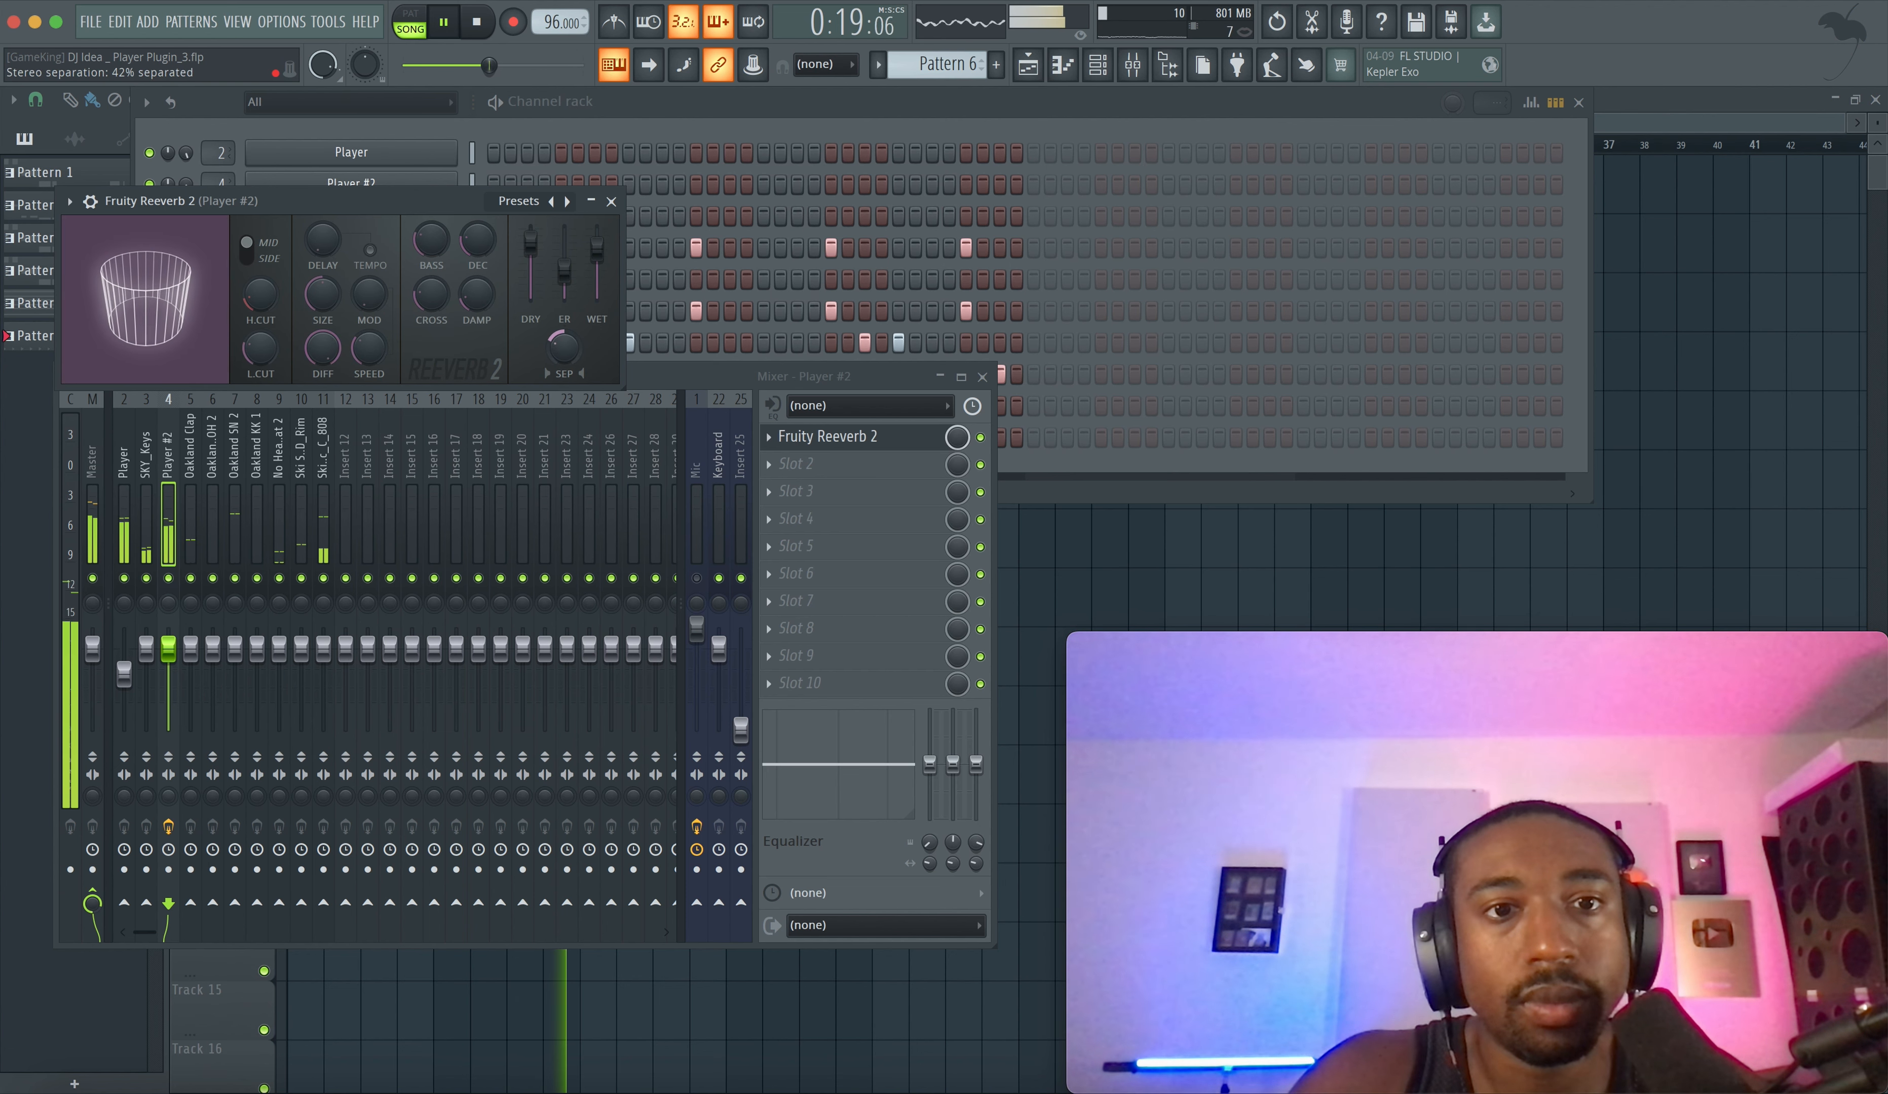
- Set Fruity Reeverb 2's wet level to 36%, close the plugin, and select the Player mixer track
left_click_drag(598, 248, 598, 278)
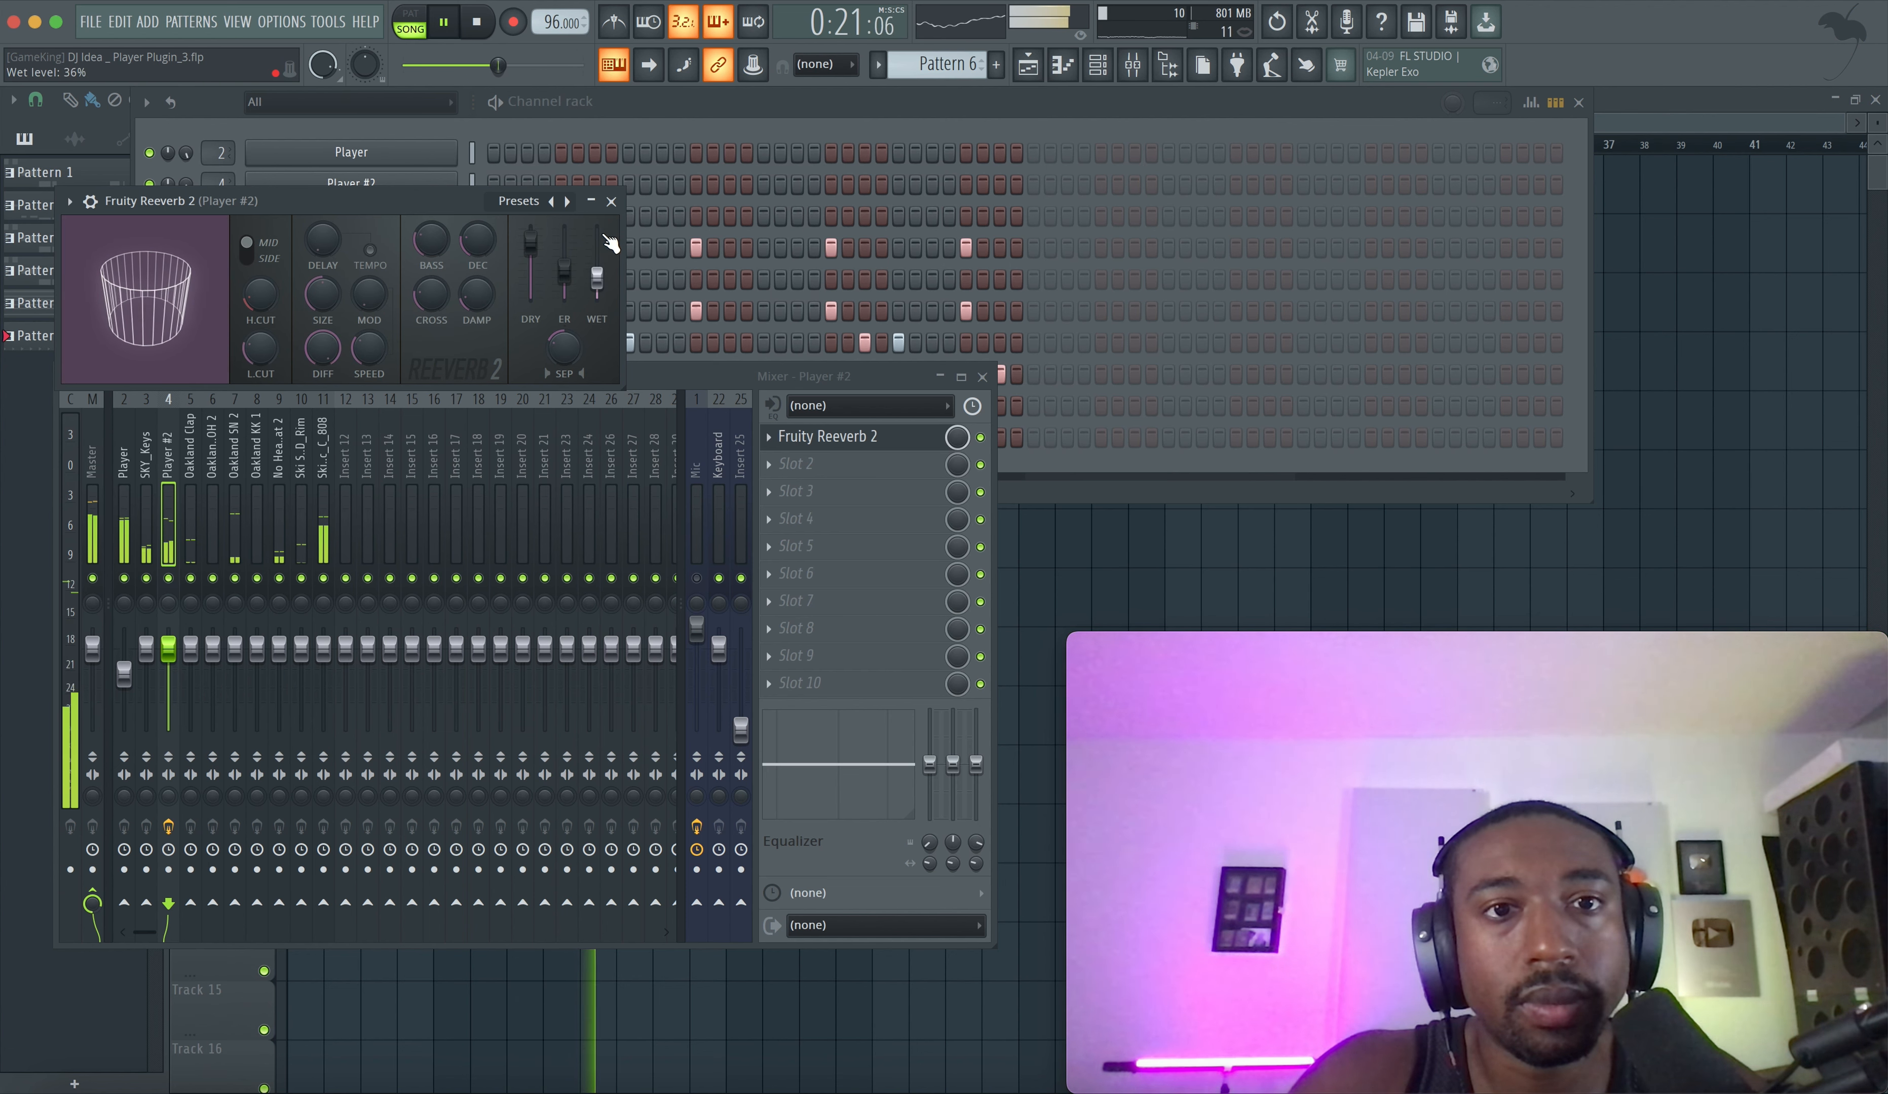
left_click(611, 202)
left_click(130, 529)
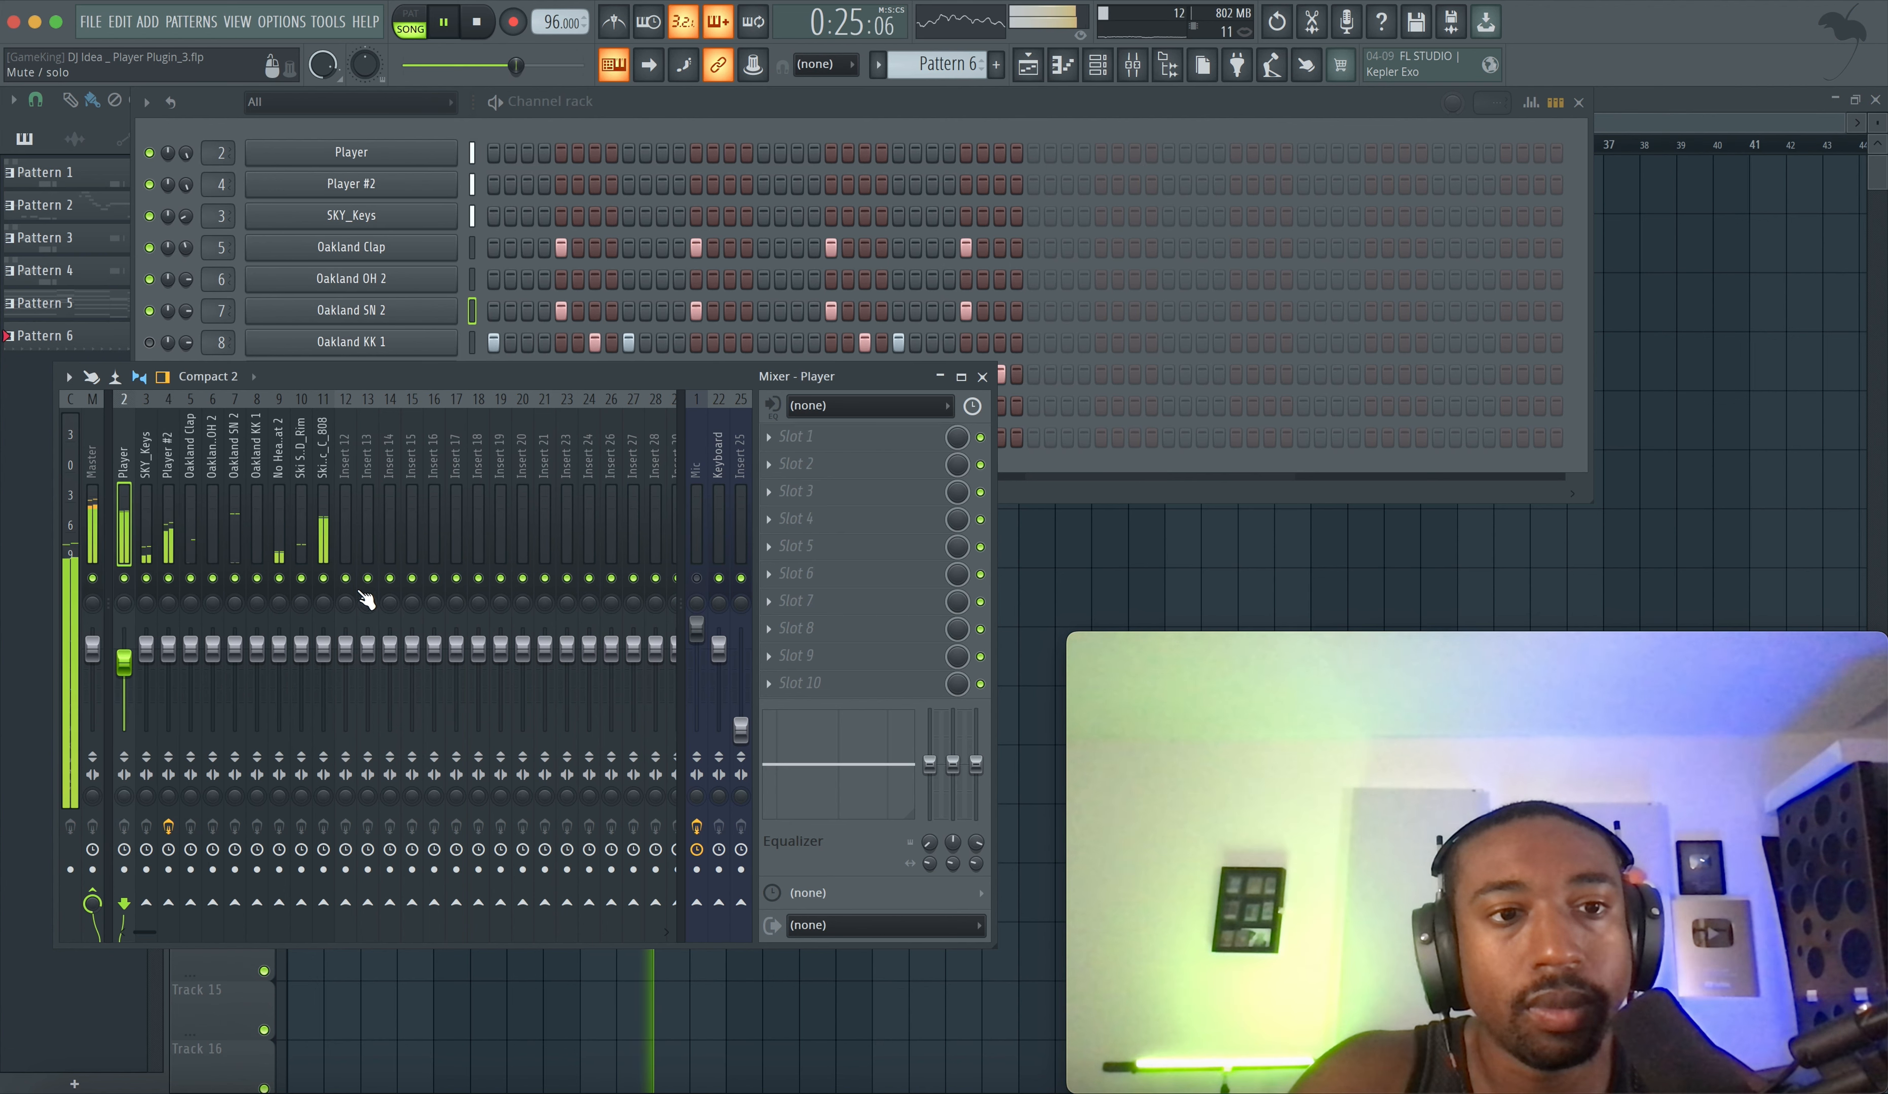
- Clear the third step of the Ski SSL – BD_Tape_NoAcc_C_808 channel in Pattern 6 and return to the playlist
left_click(696, 151)
right_click(699, 152)
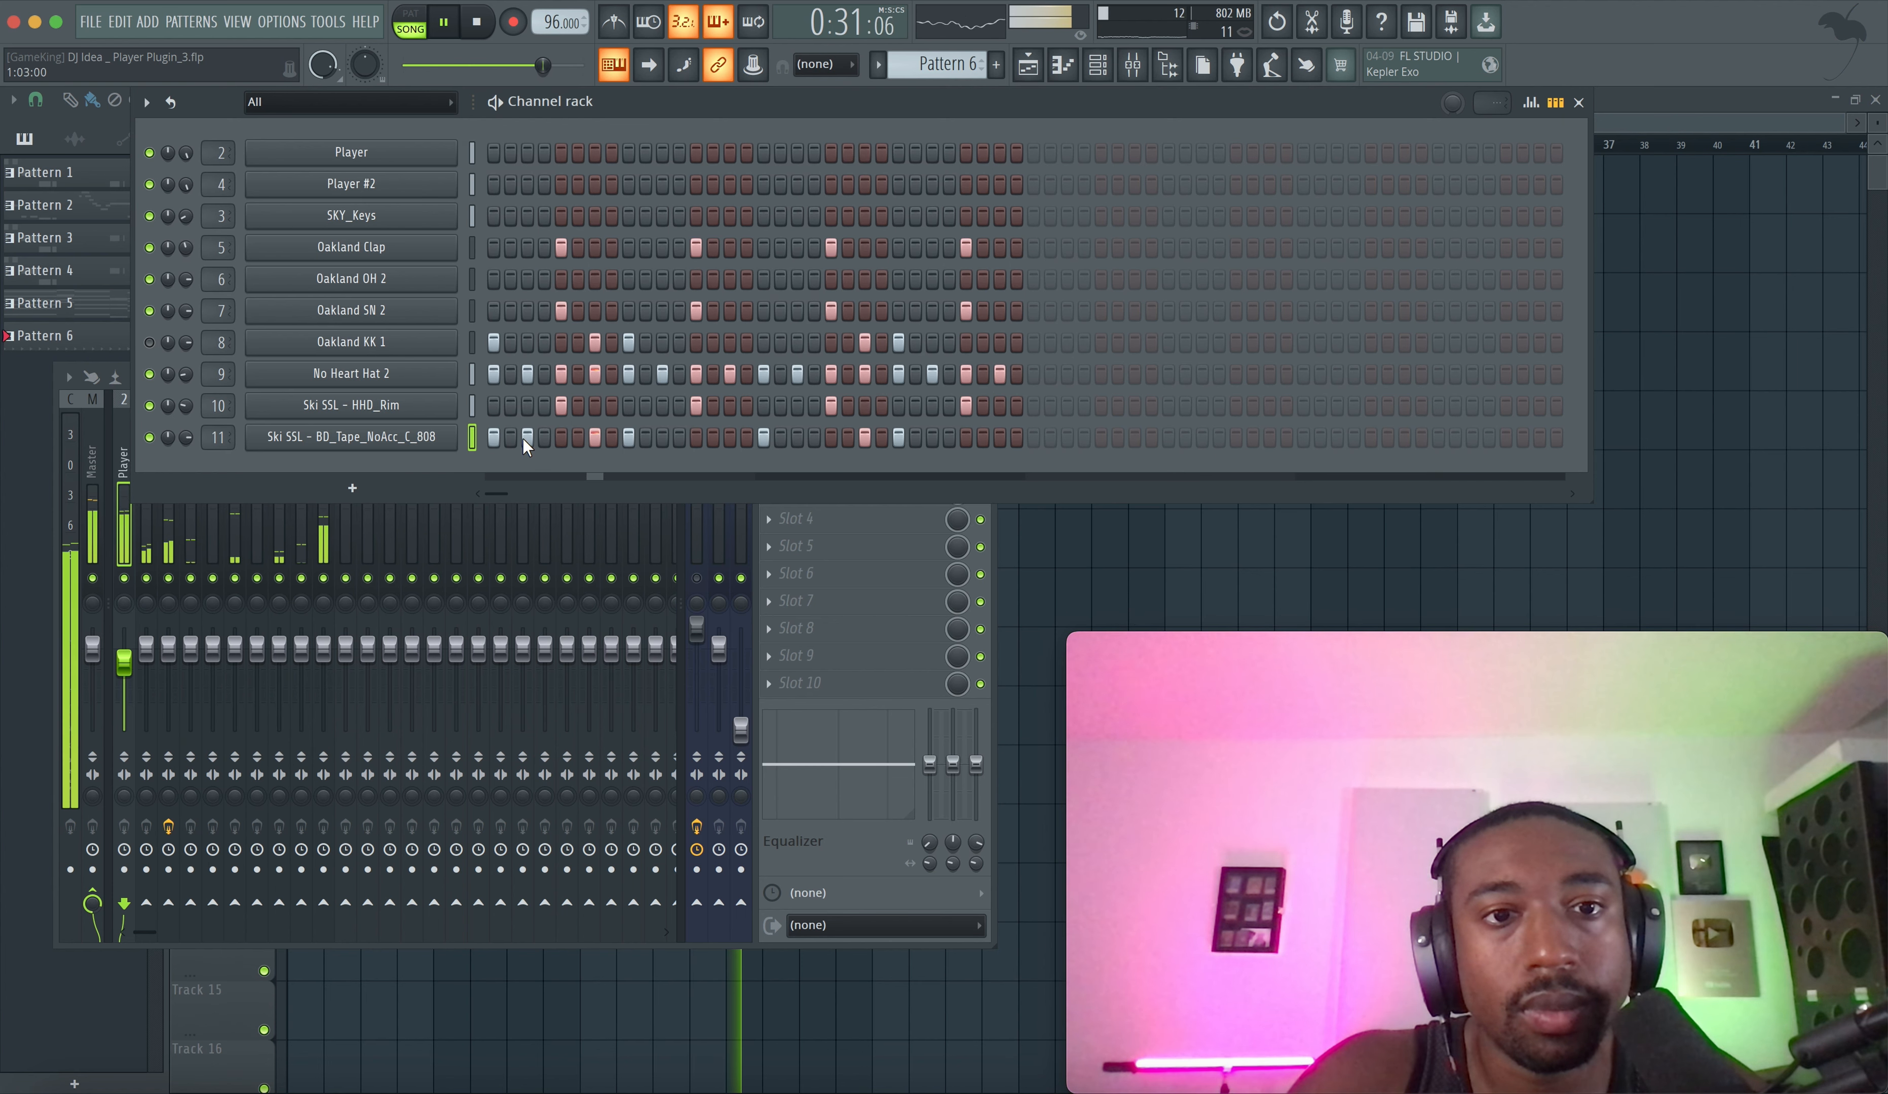
right_click(1007, 545)
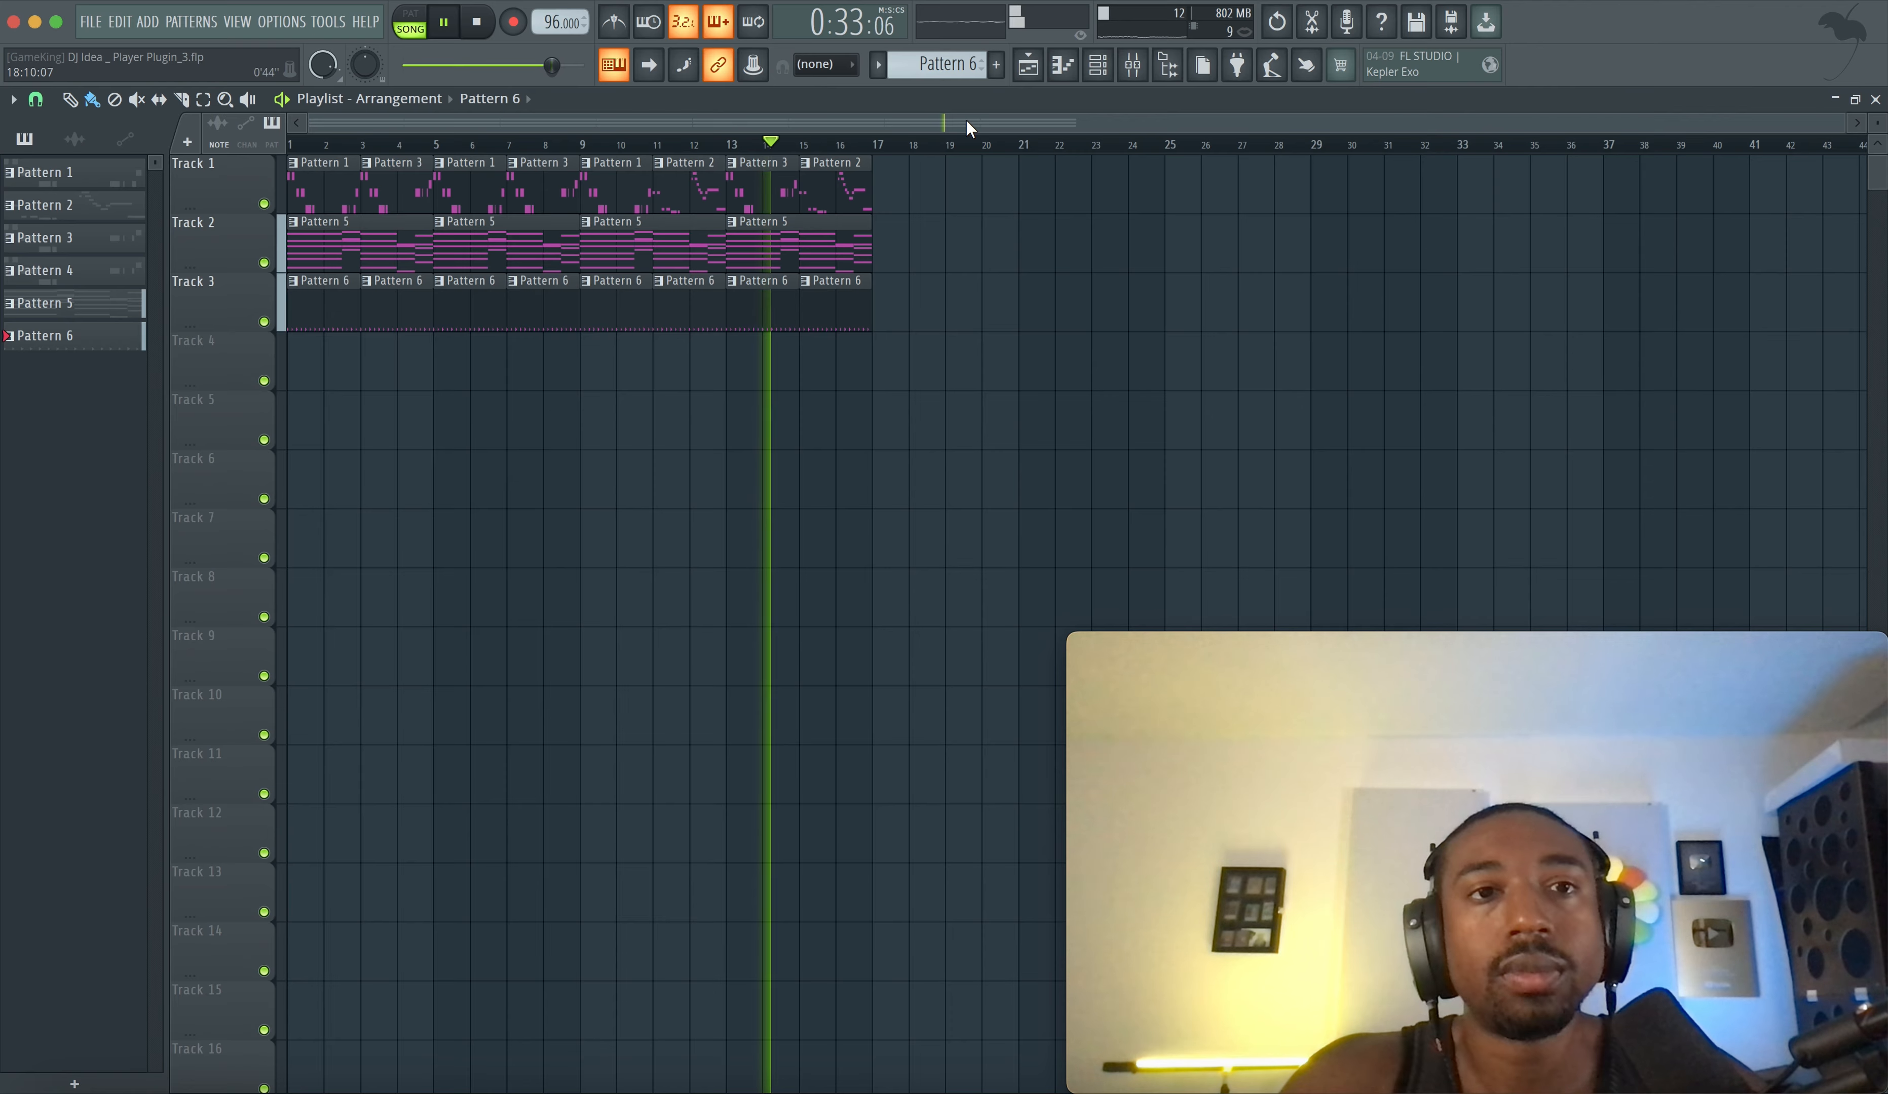
left_click(1096, 73)
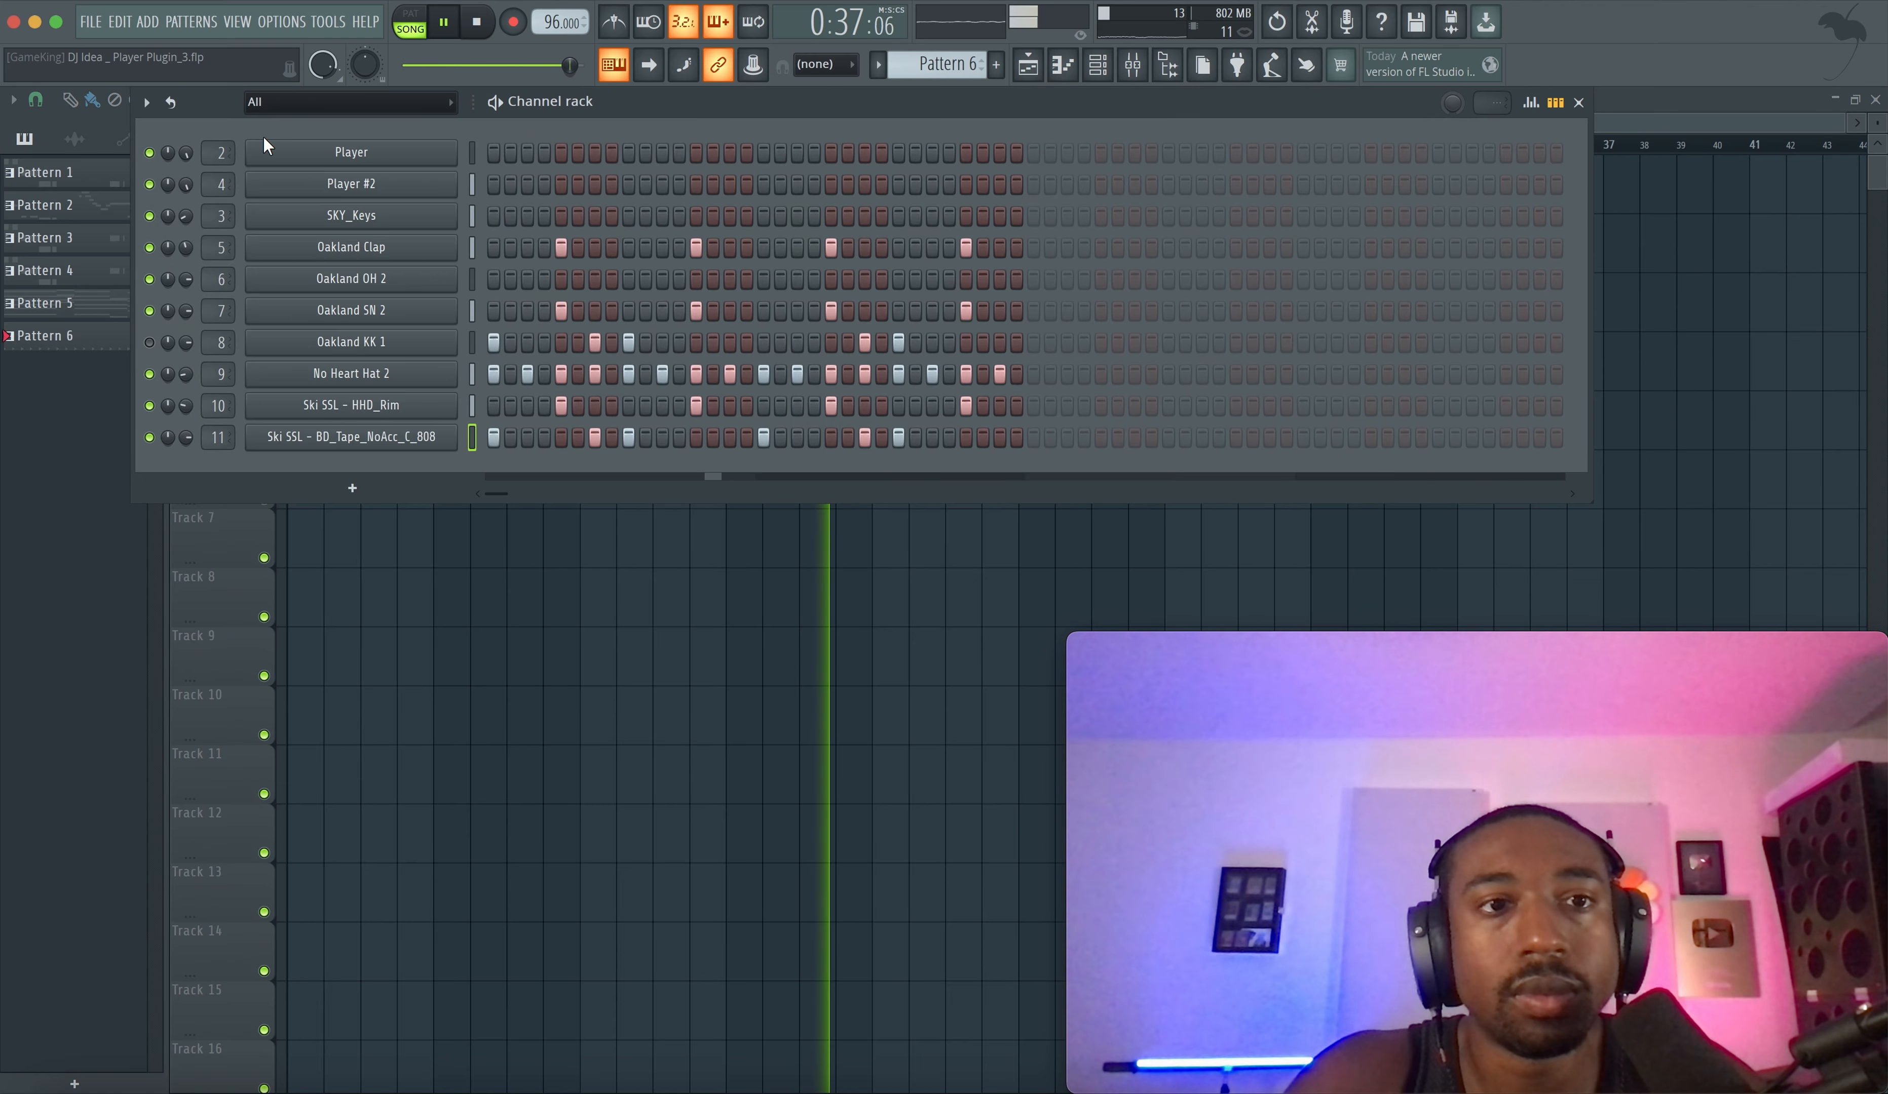
key("F6")
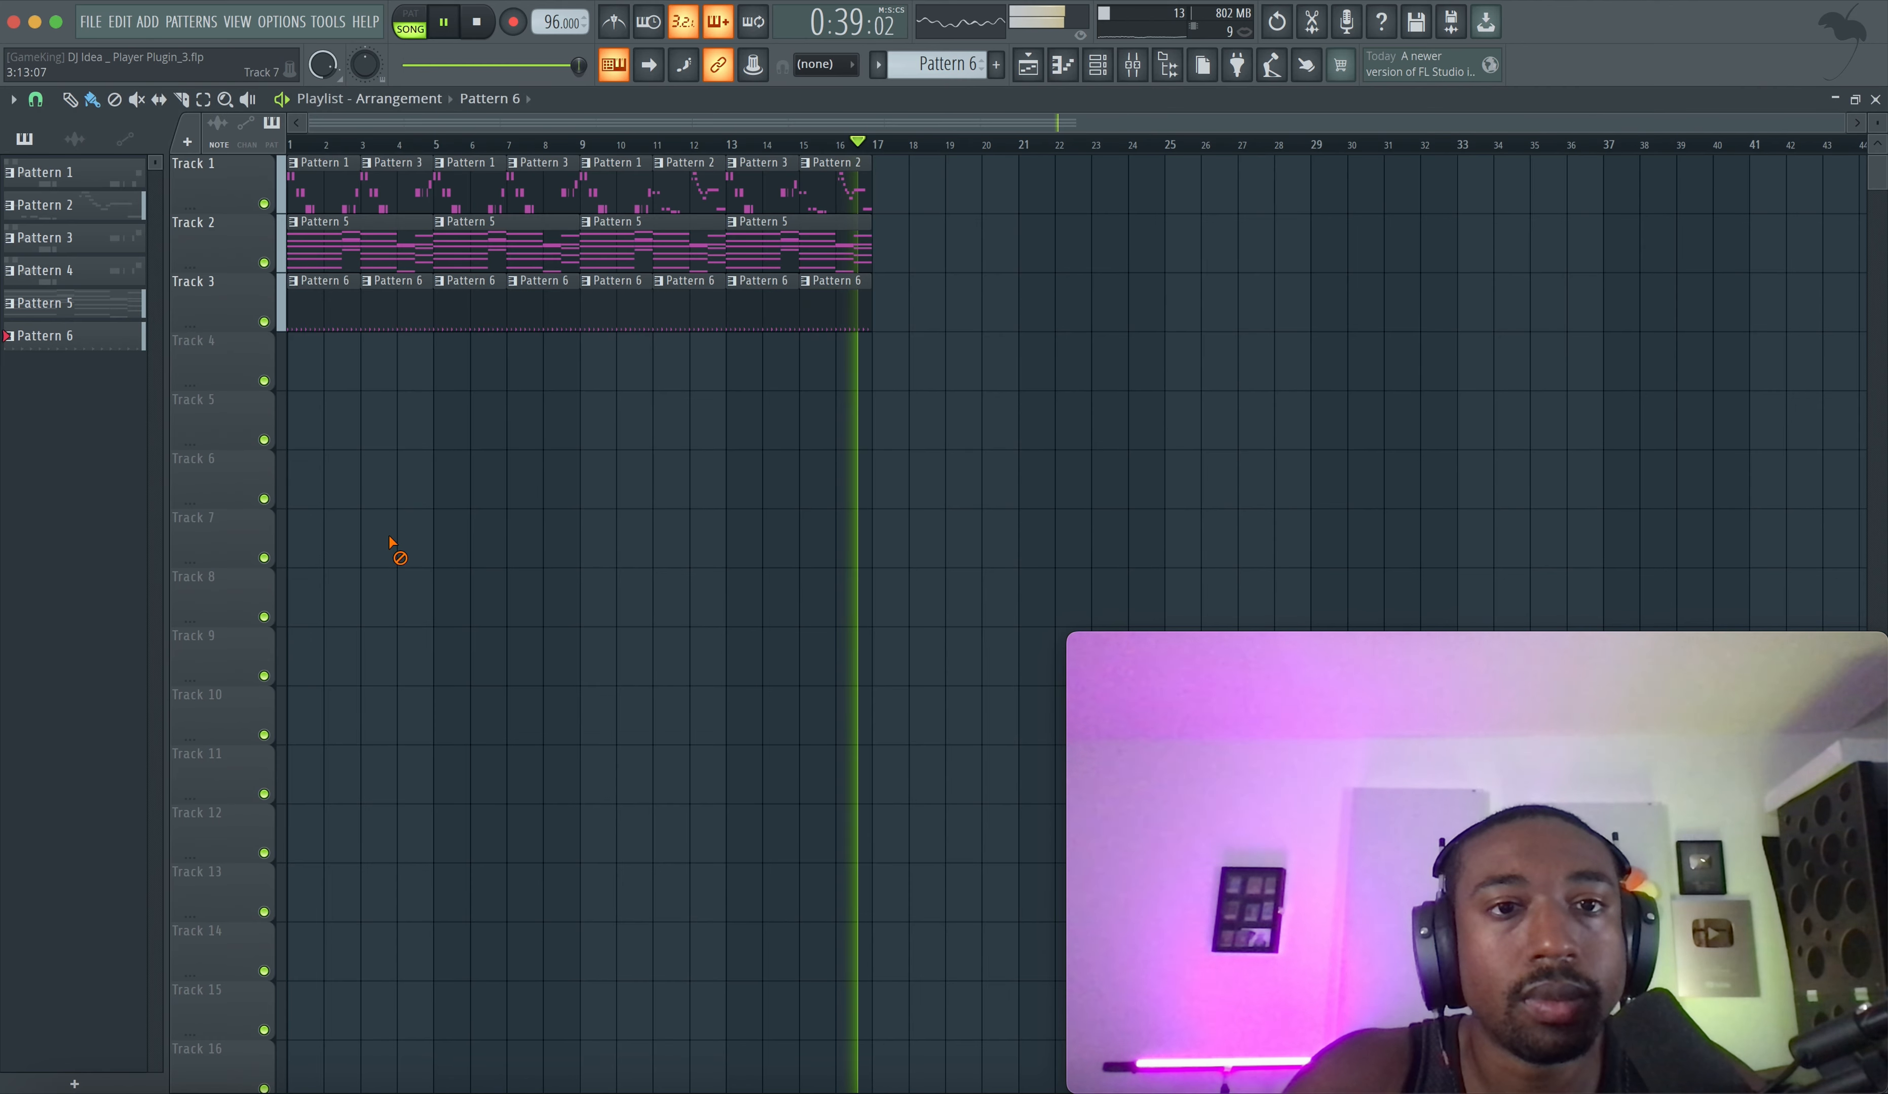
- Save the project and delete the Pattern 6 clips from bars 1 to 8 on Track 3
key("ctrl+s")
right_click(472, 303)
right_click(523, 312)
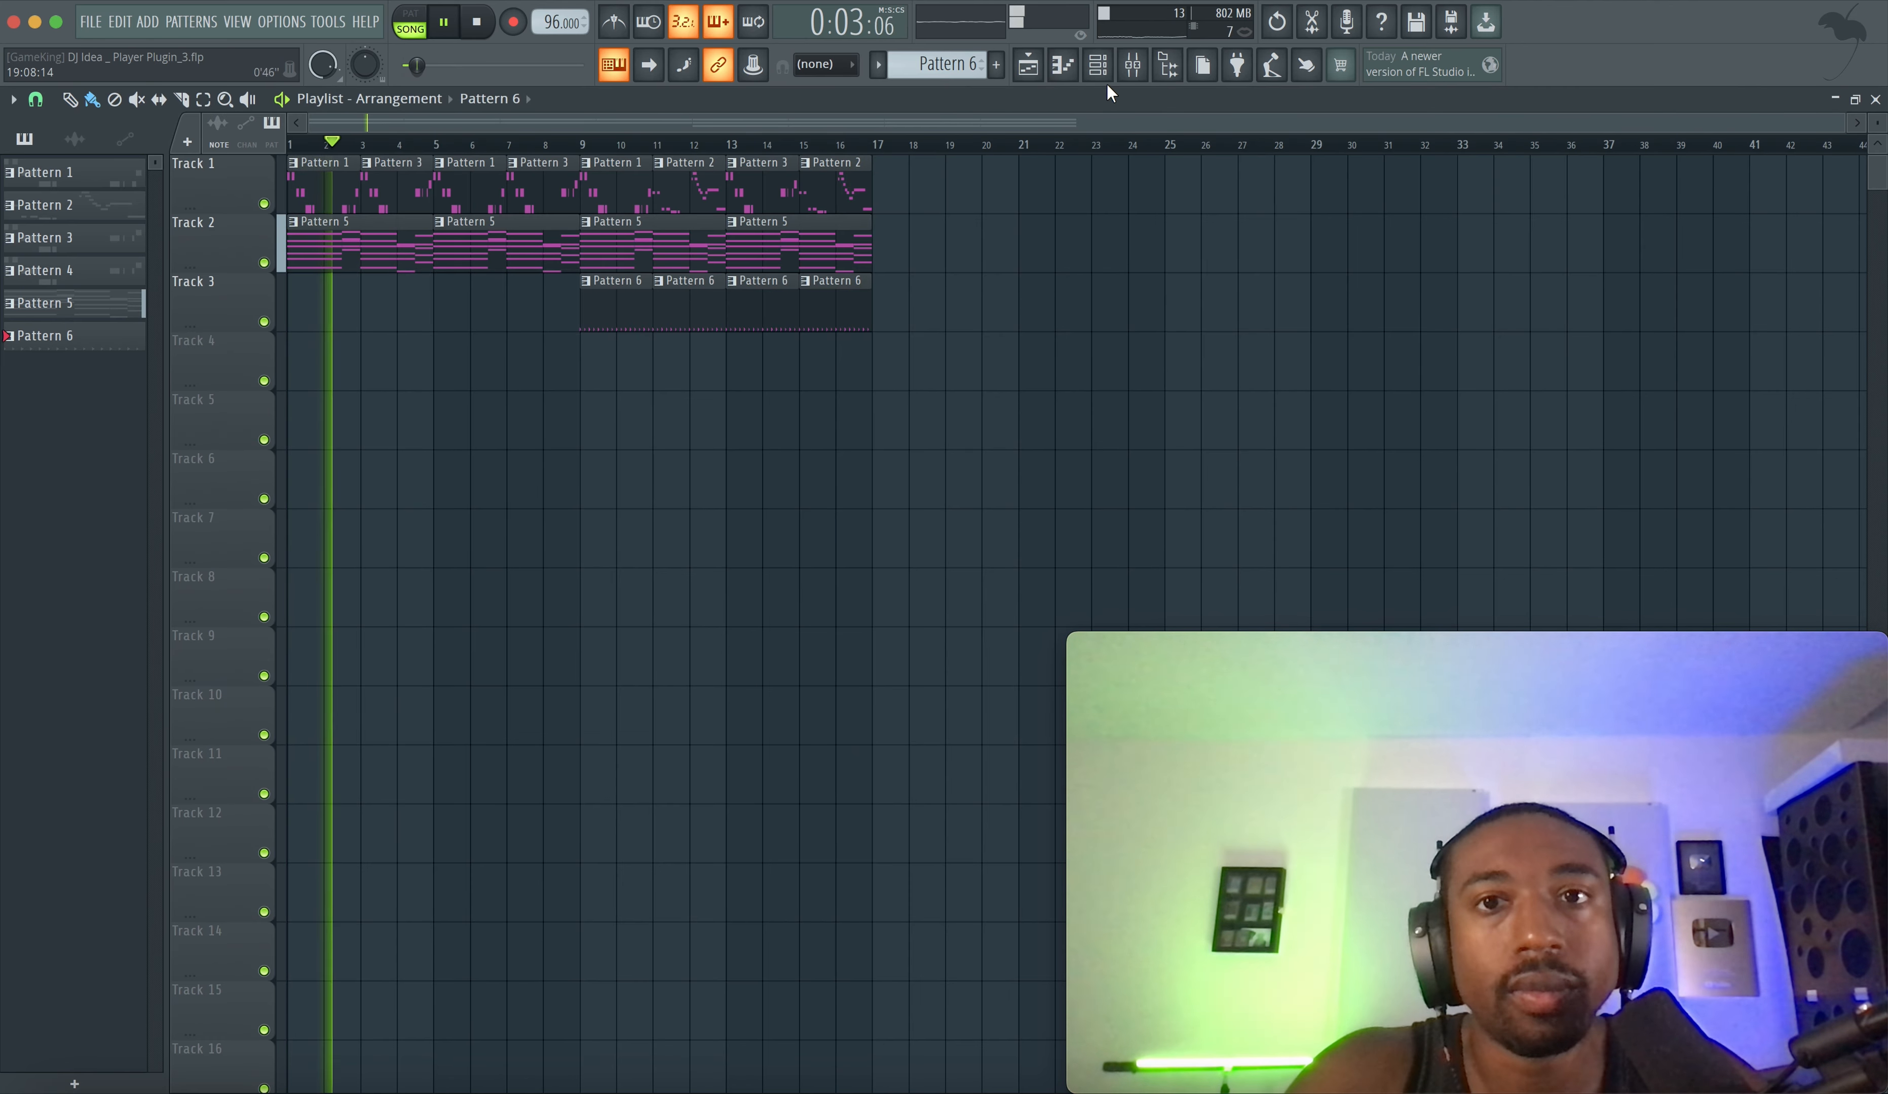
- Replace the Pattern 1 clip at bar 9 on Track 1 with a Pattern 2 clip trimmed to one bar
left_click(1132, 66)
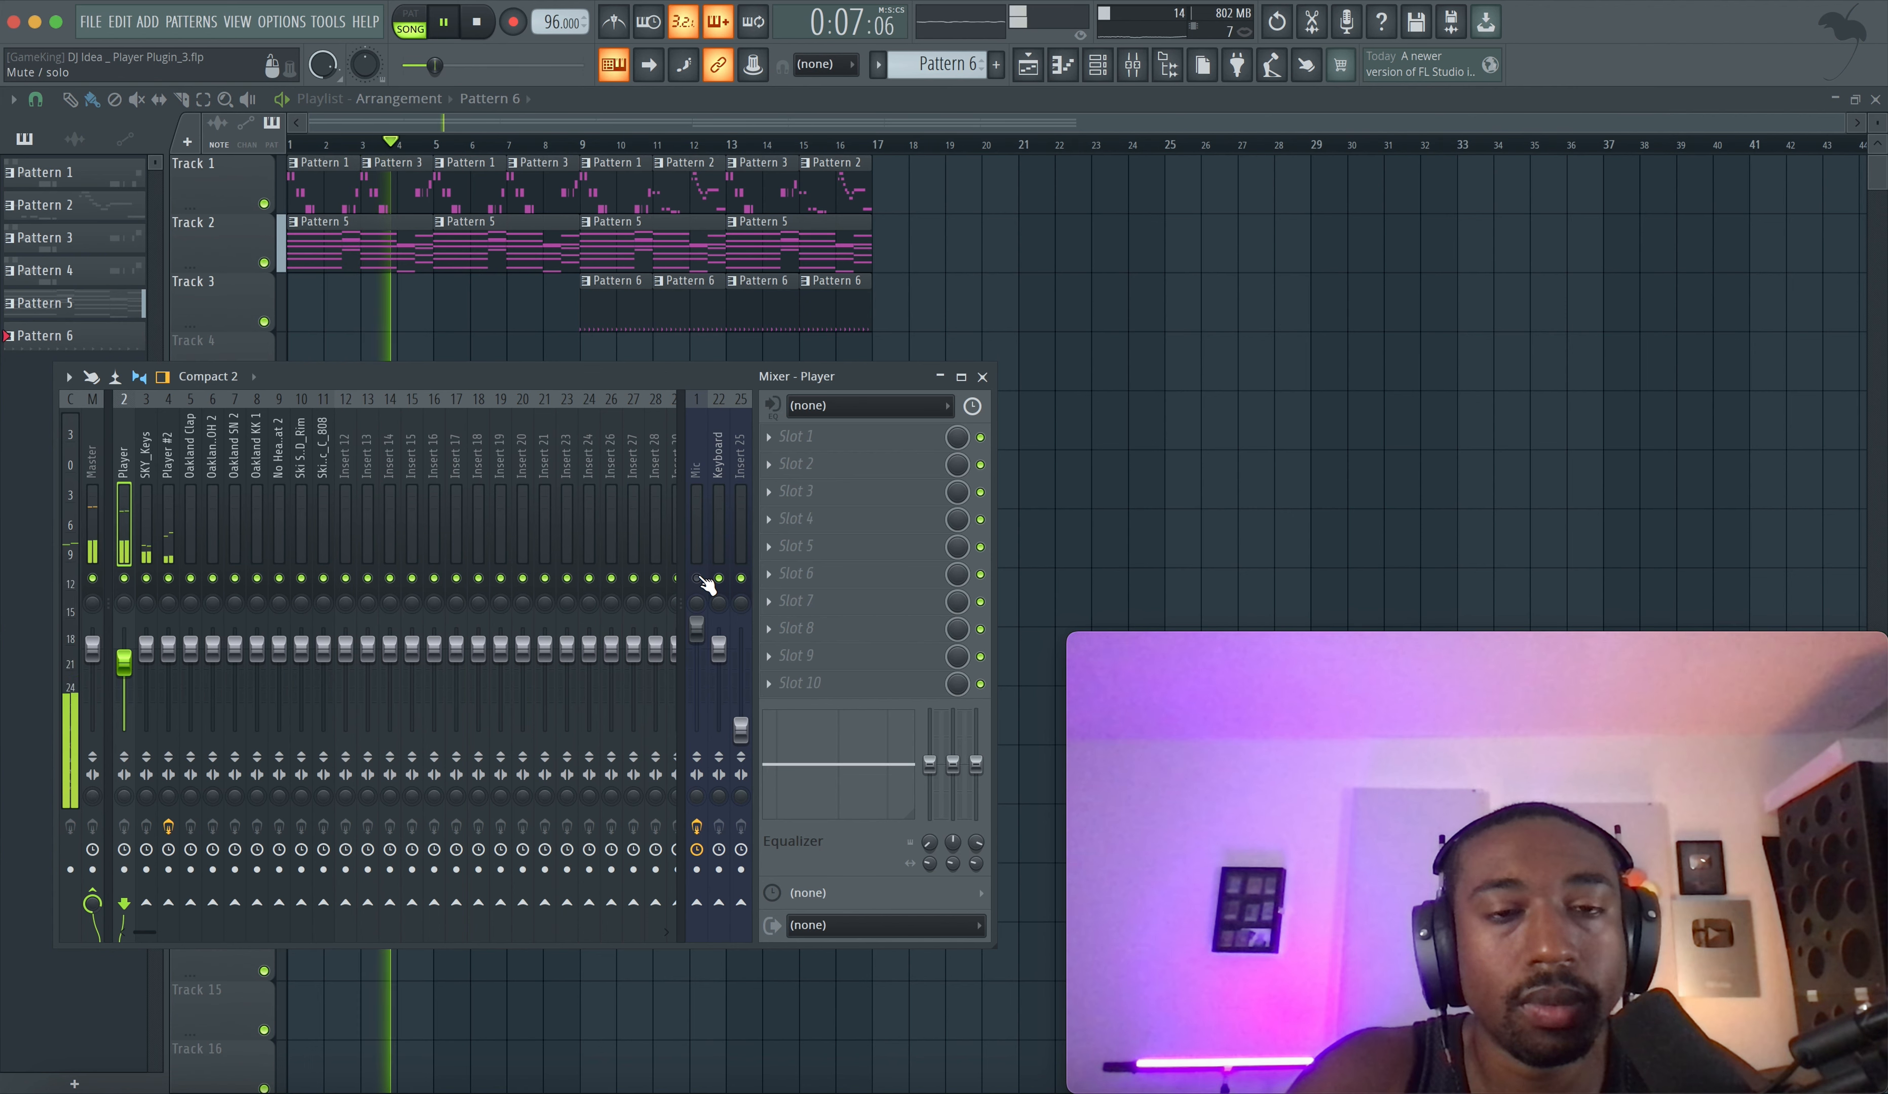
left_click(684, 168)
right_click(628, 182)
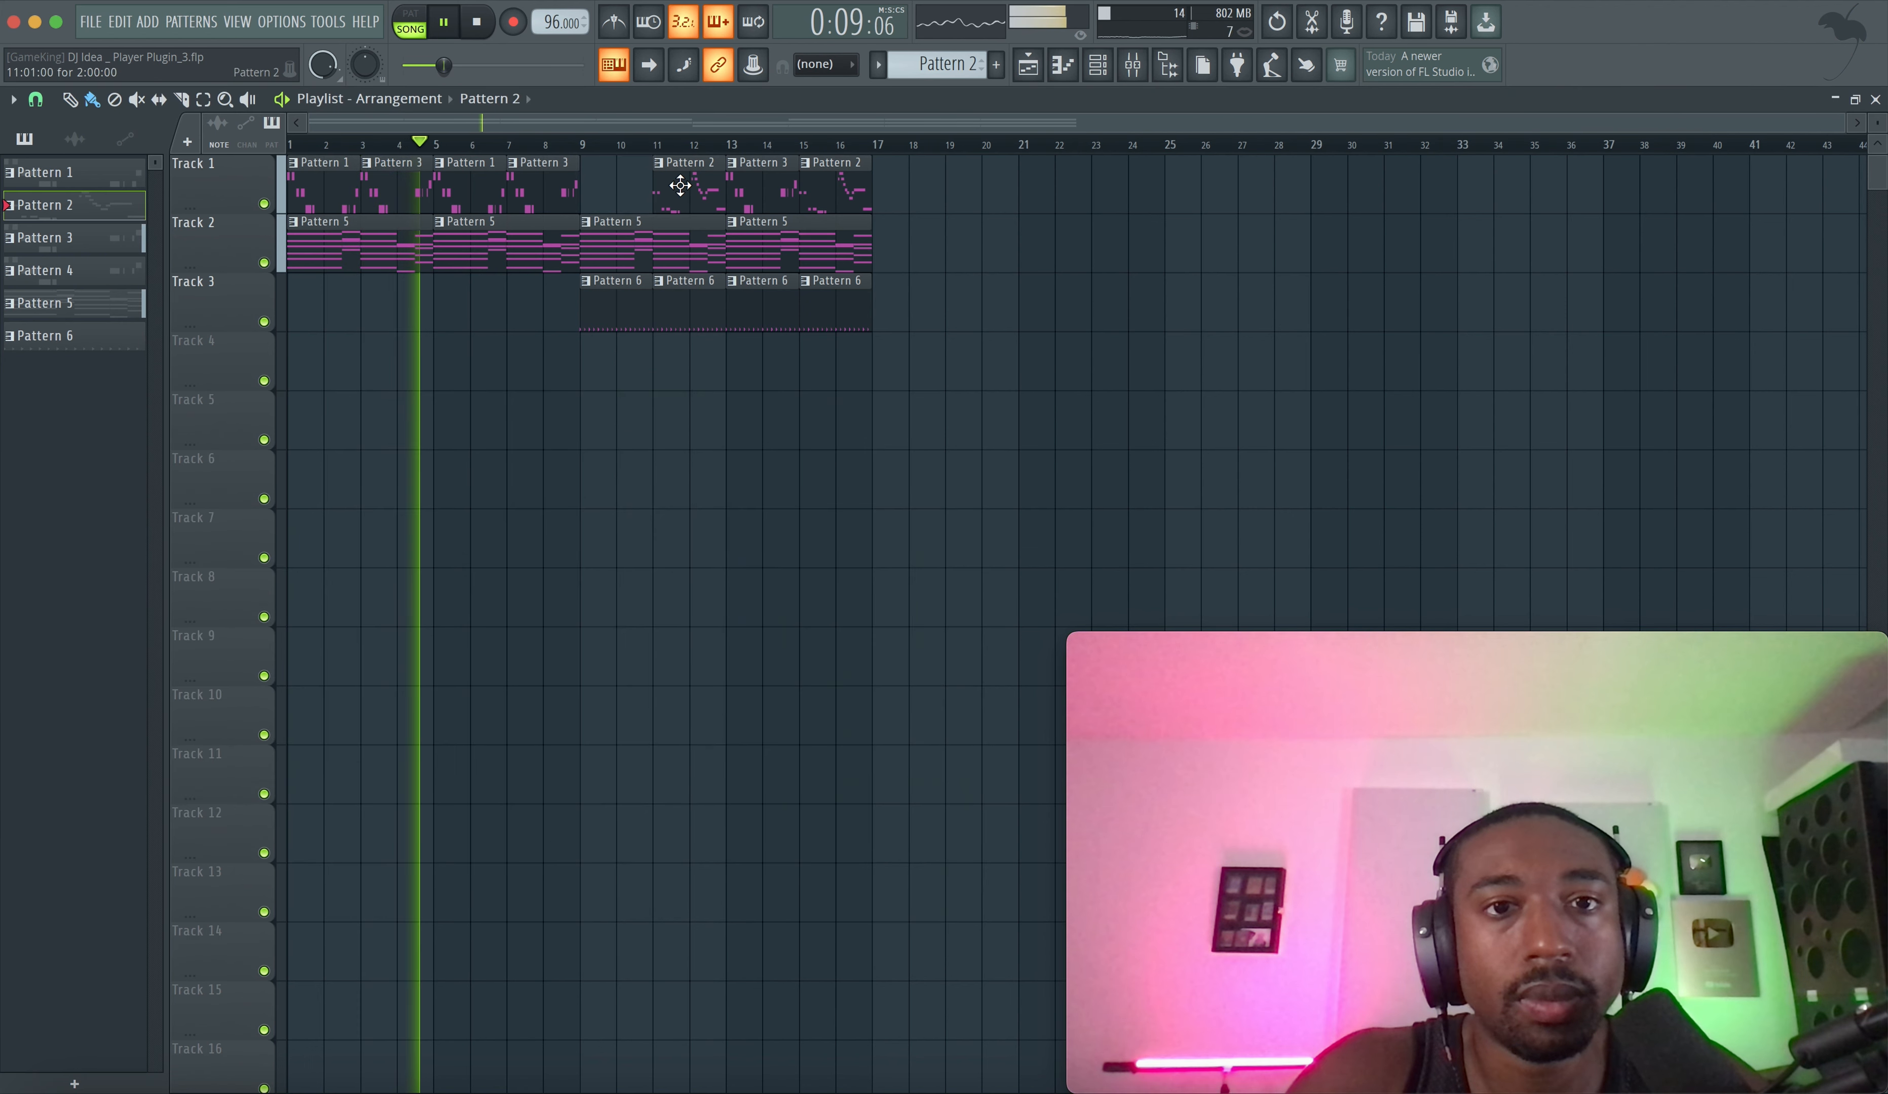
left_click(641, 187)
left_click_drag(649, 187, 616, 182)
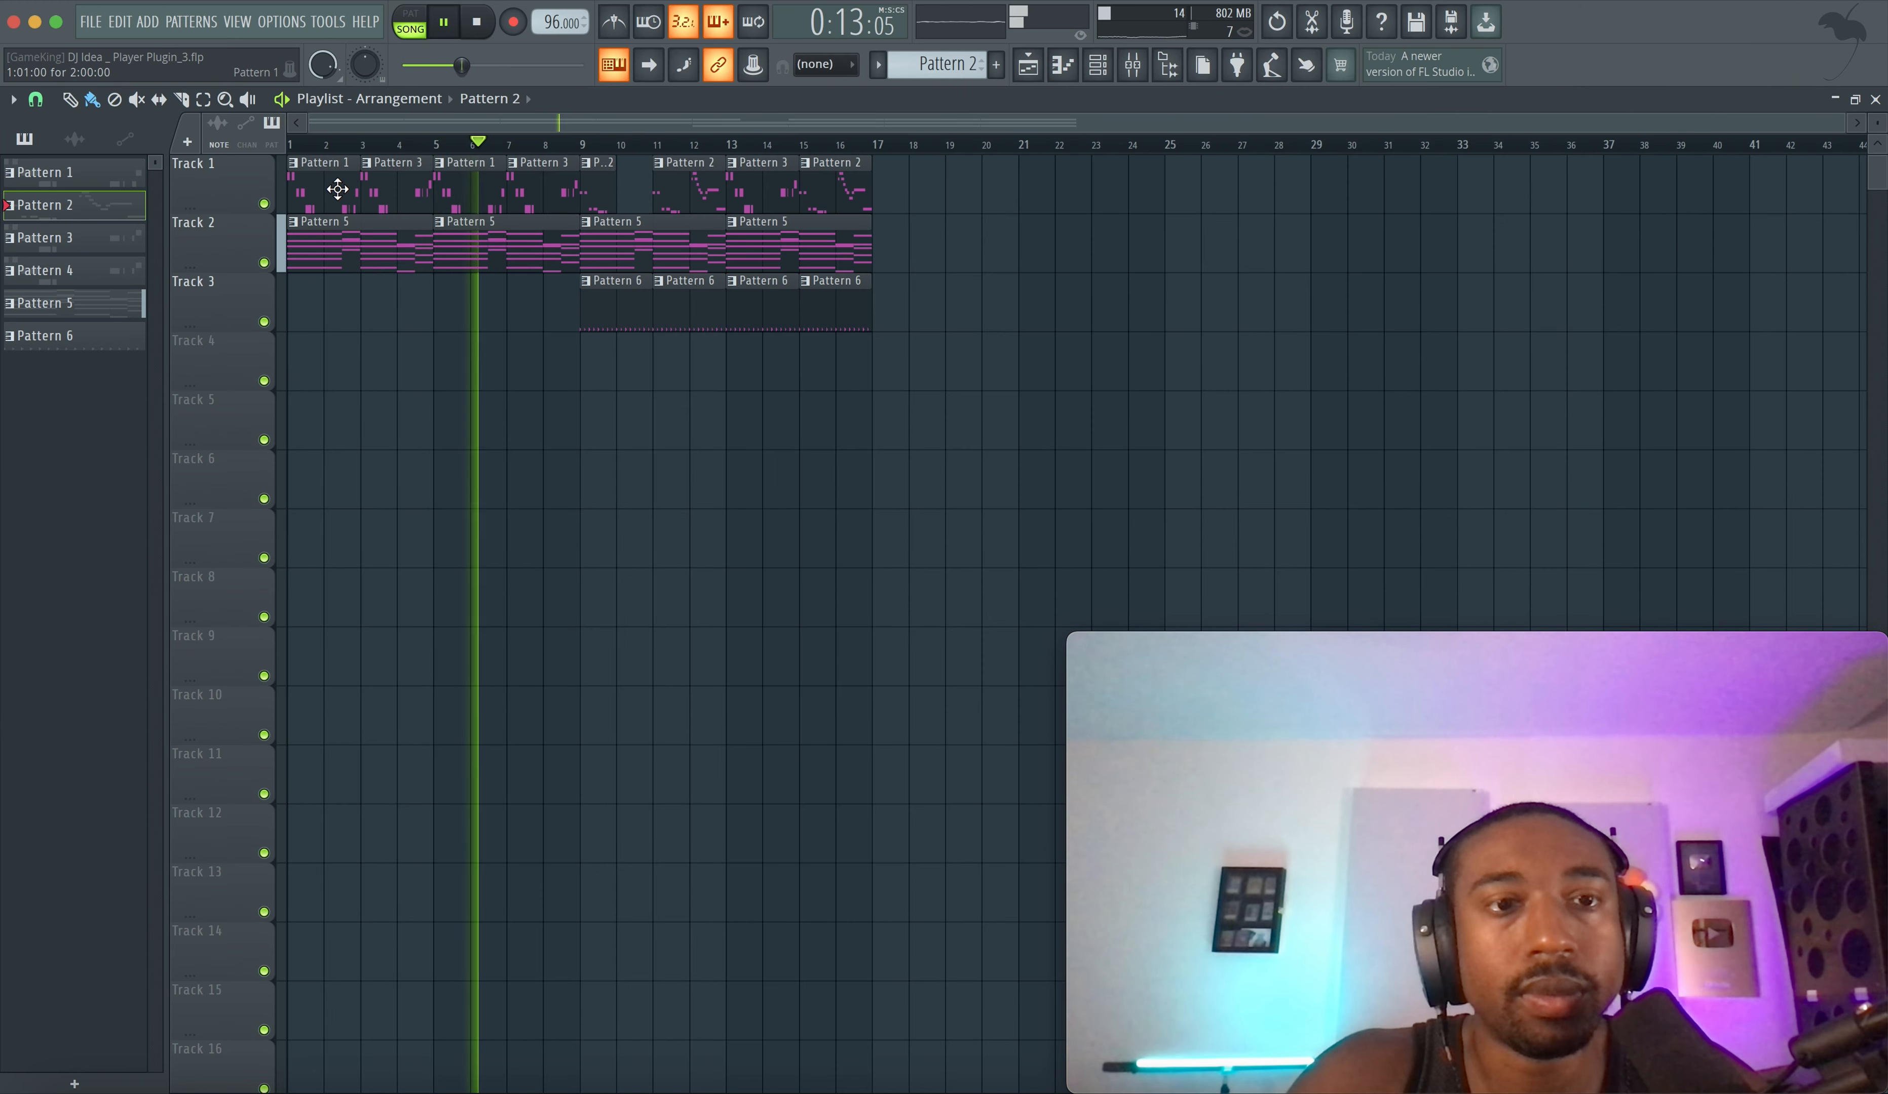
- Place a one-bar Pattern 1 clip at bar 10 and copy the bar 9–10 pair over the Pattern 3 clip at bar 13
left_click_drag(338, 185, 765, 183)
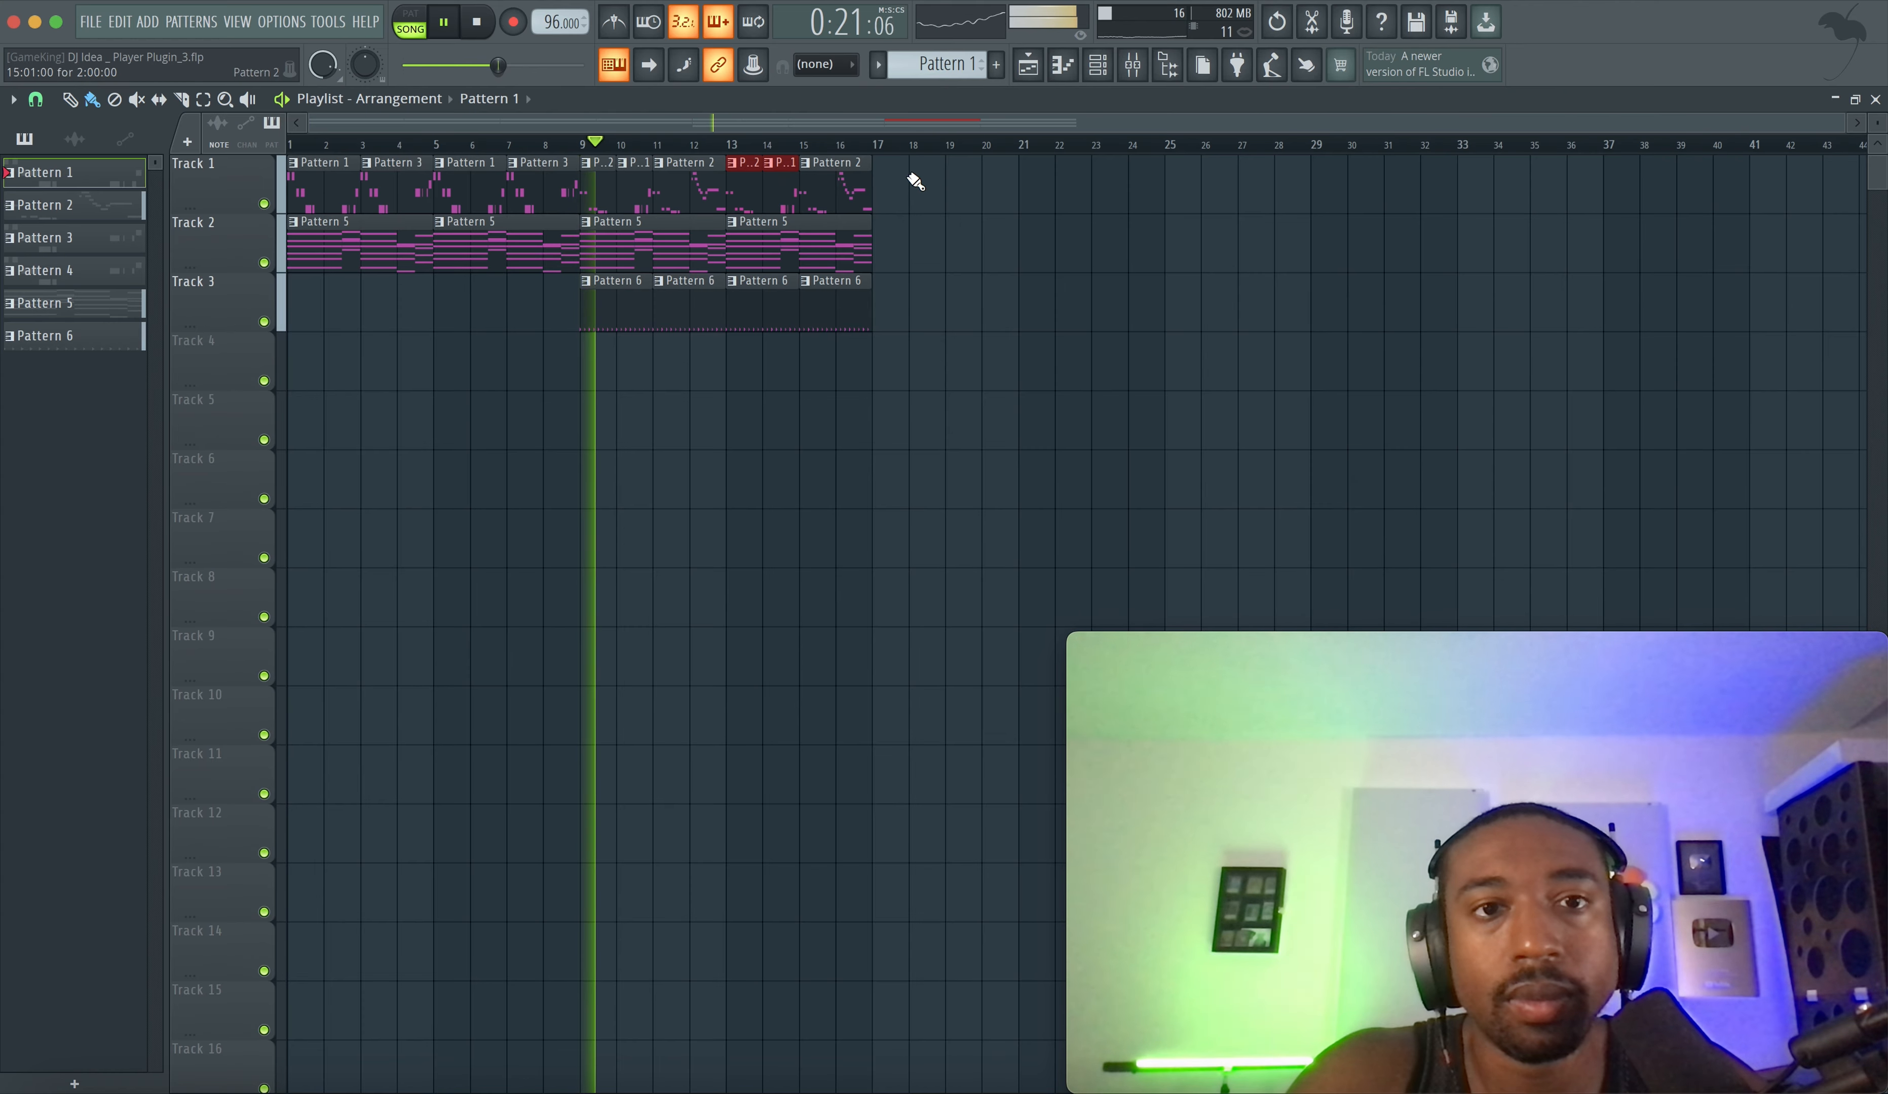
left_click(968, 185, "super")
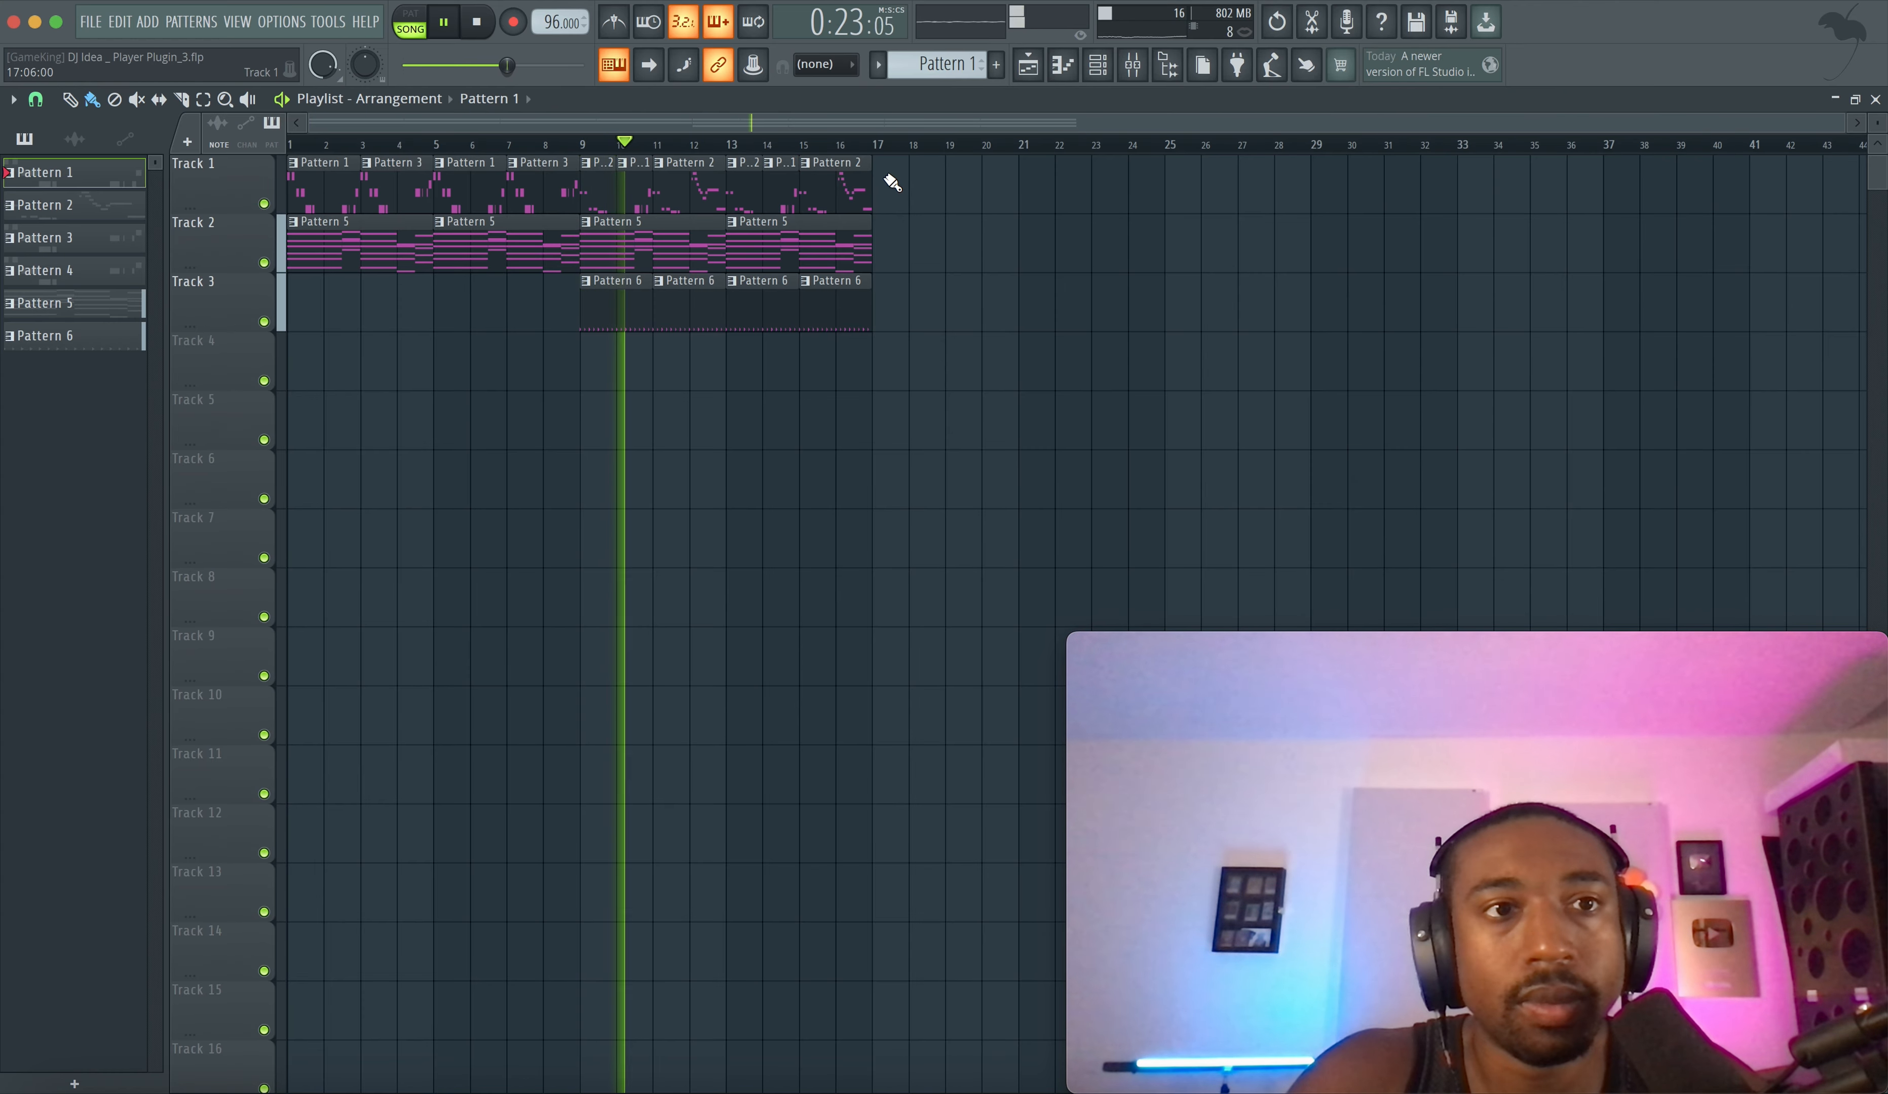
left_click(1101, 66)
left_click(591, 515)
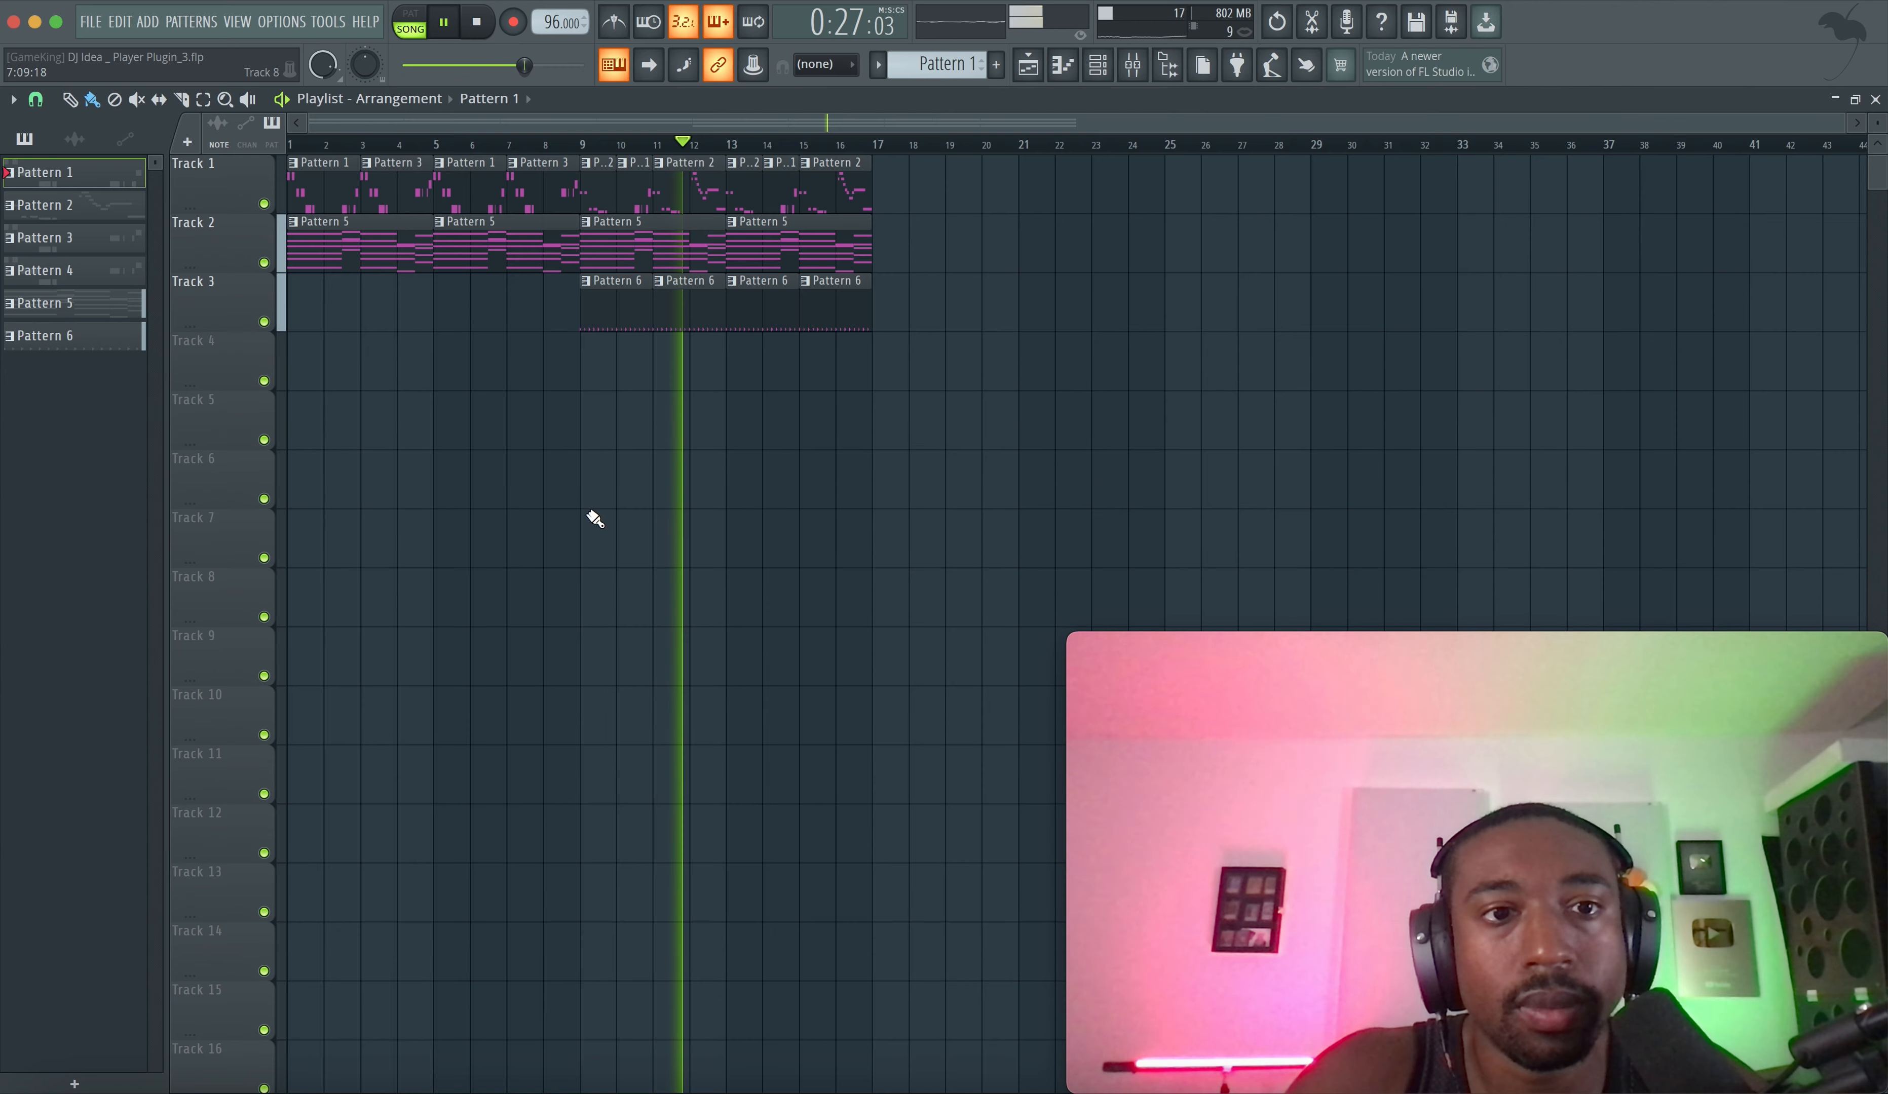
- Load Gold Clip in slot 1 of the Master mixer track
left_click(1104, 69)
scroll(994, 65, "down", 3)
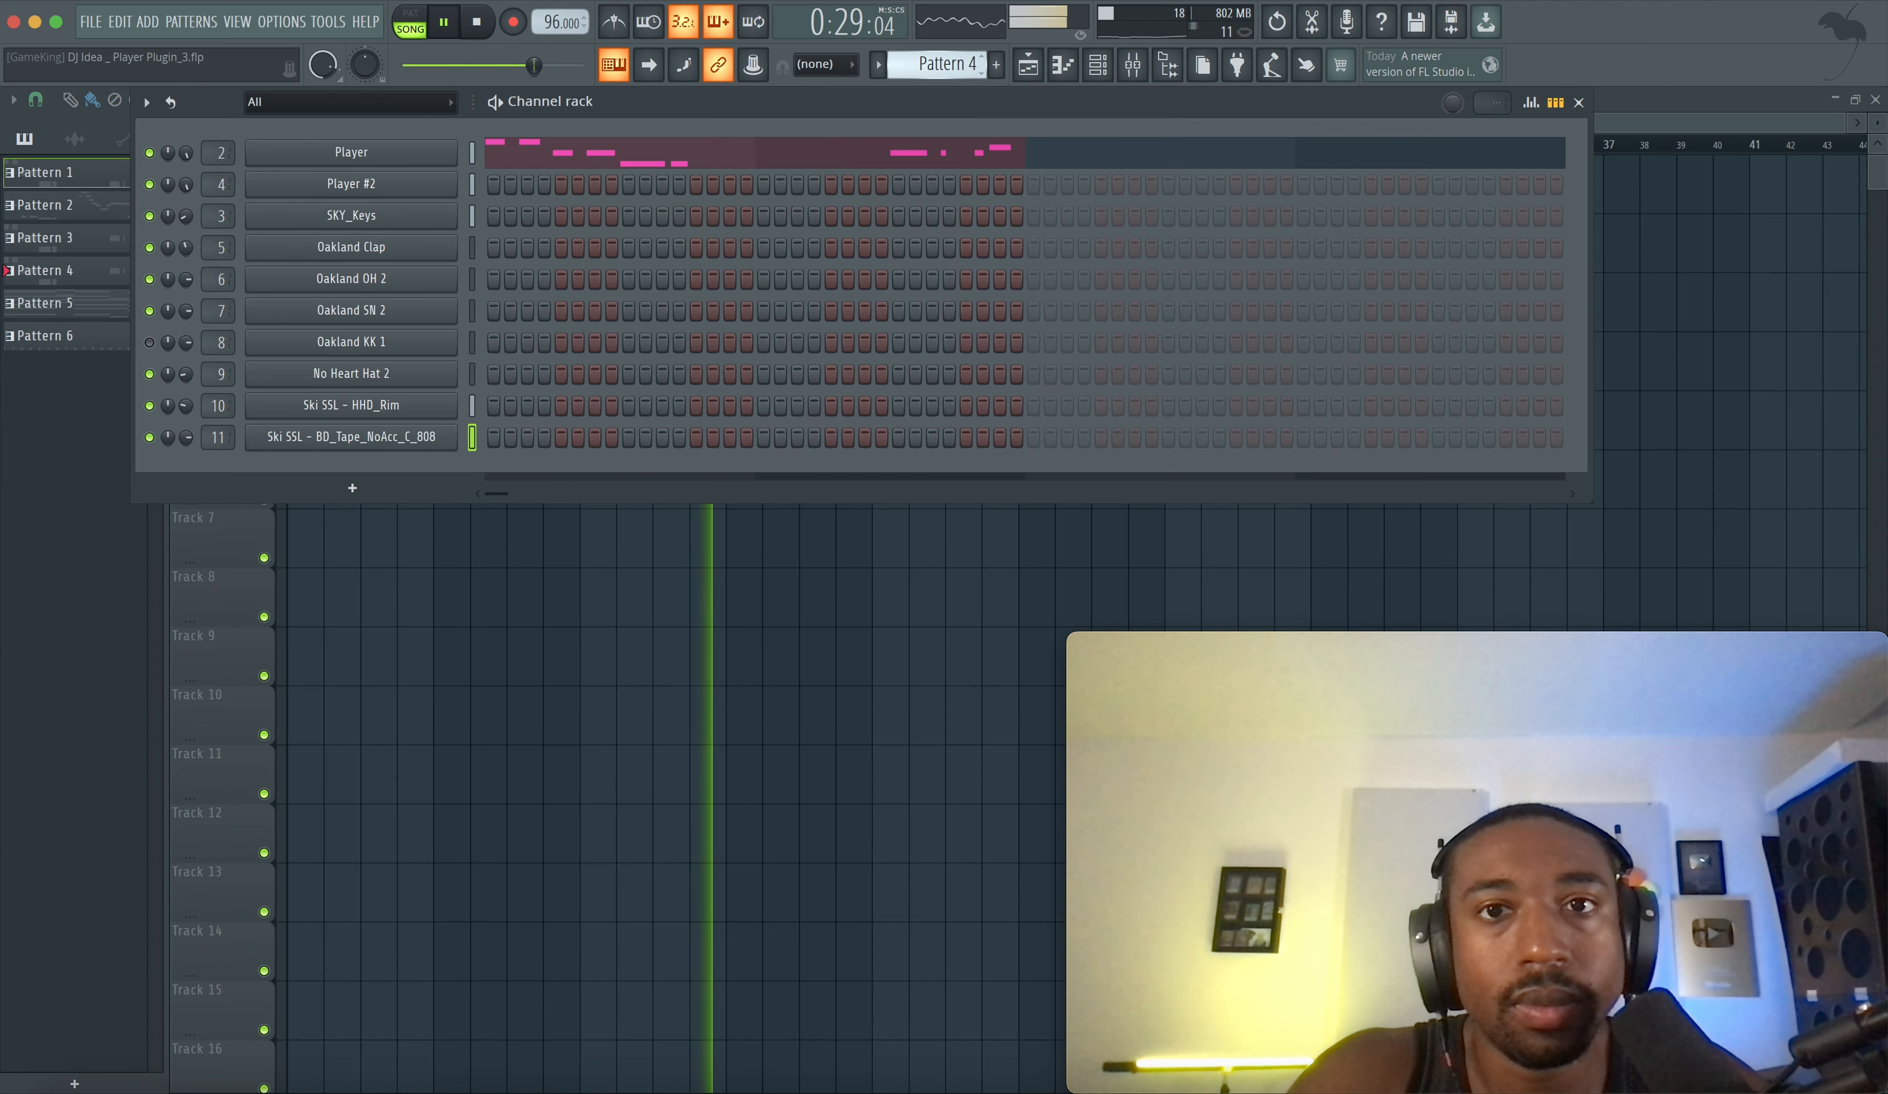
left_click(1130, 64)
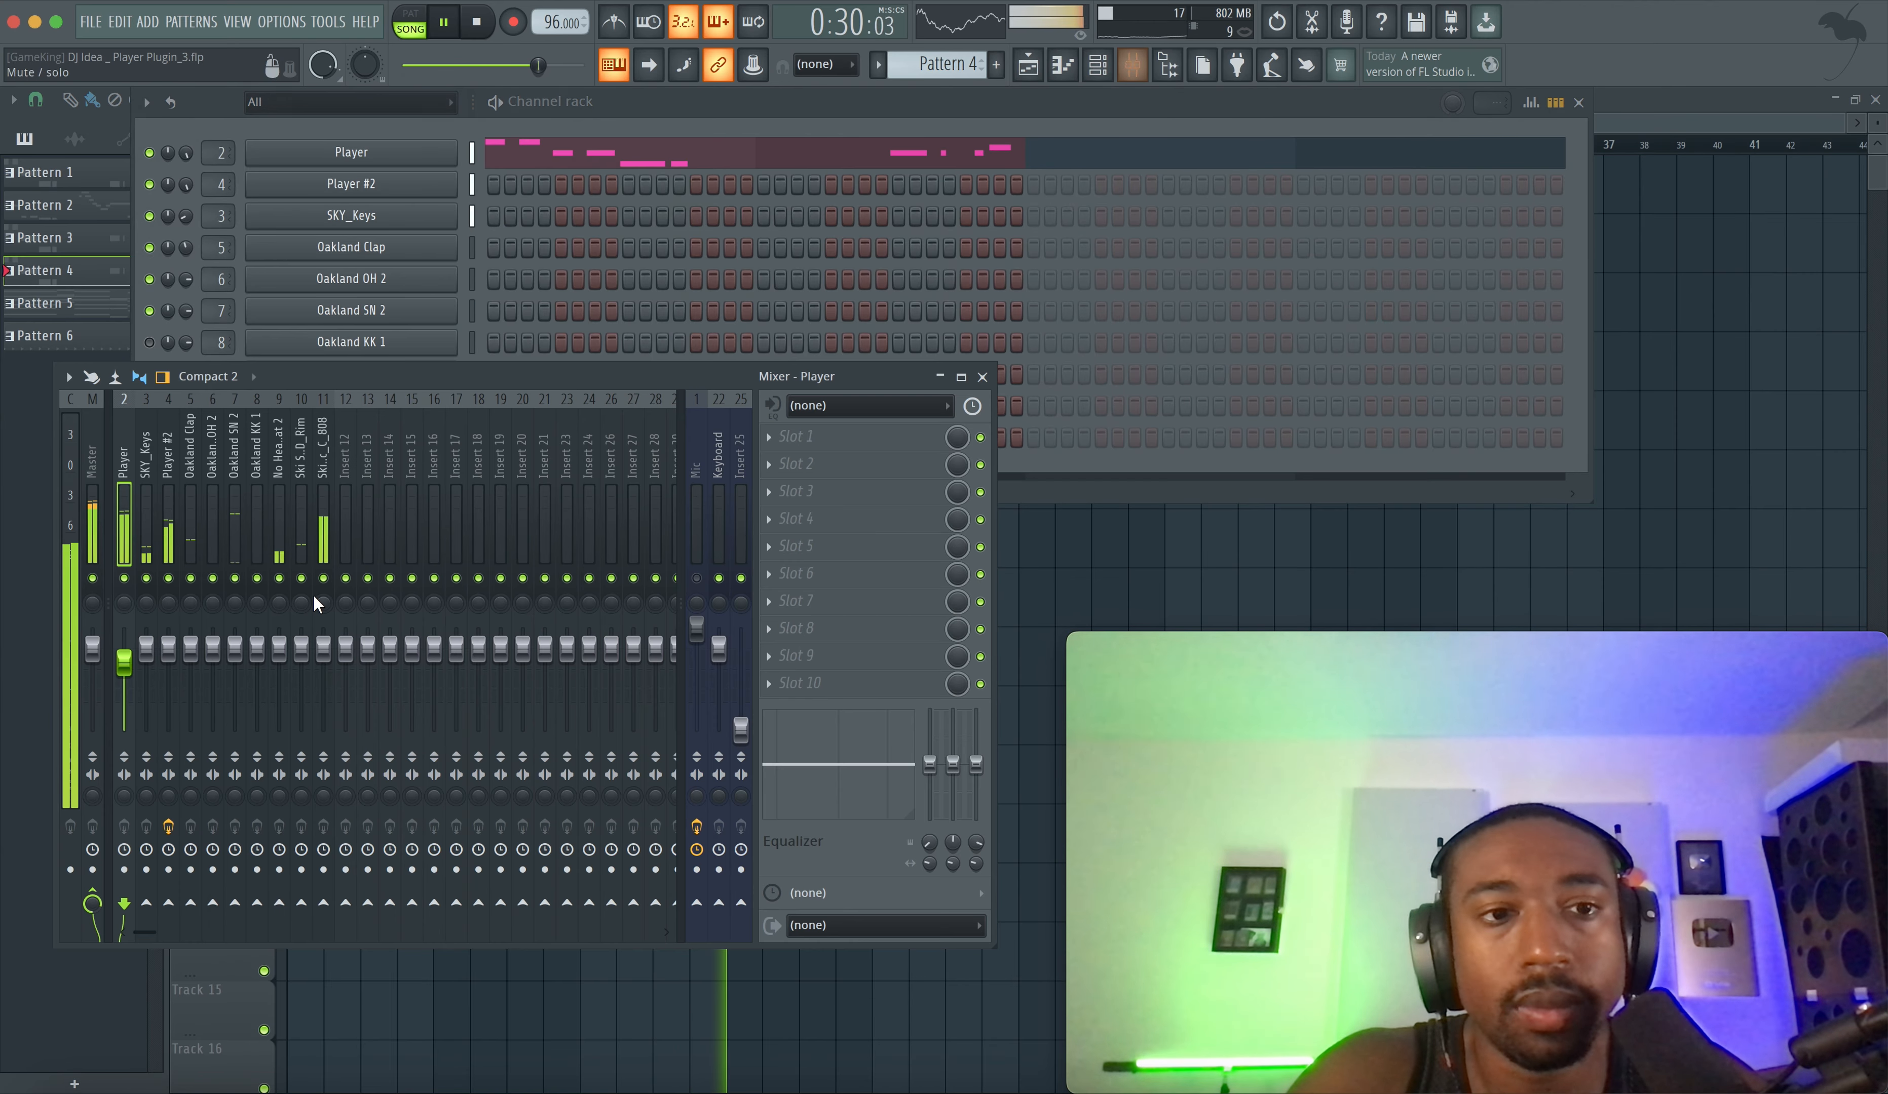
left_click(754, 441)
scroll(562, 531, "down", 2)
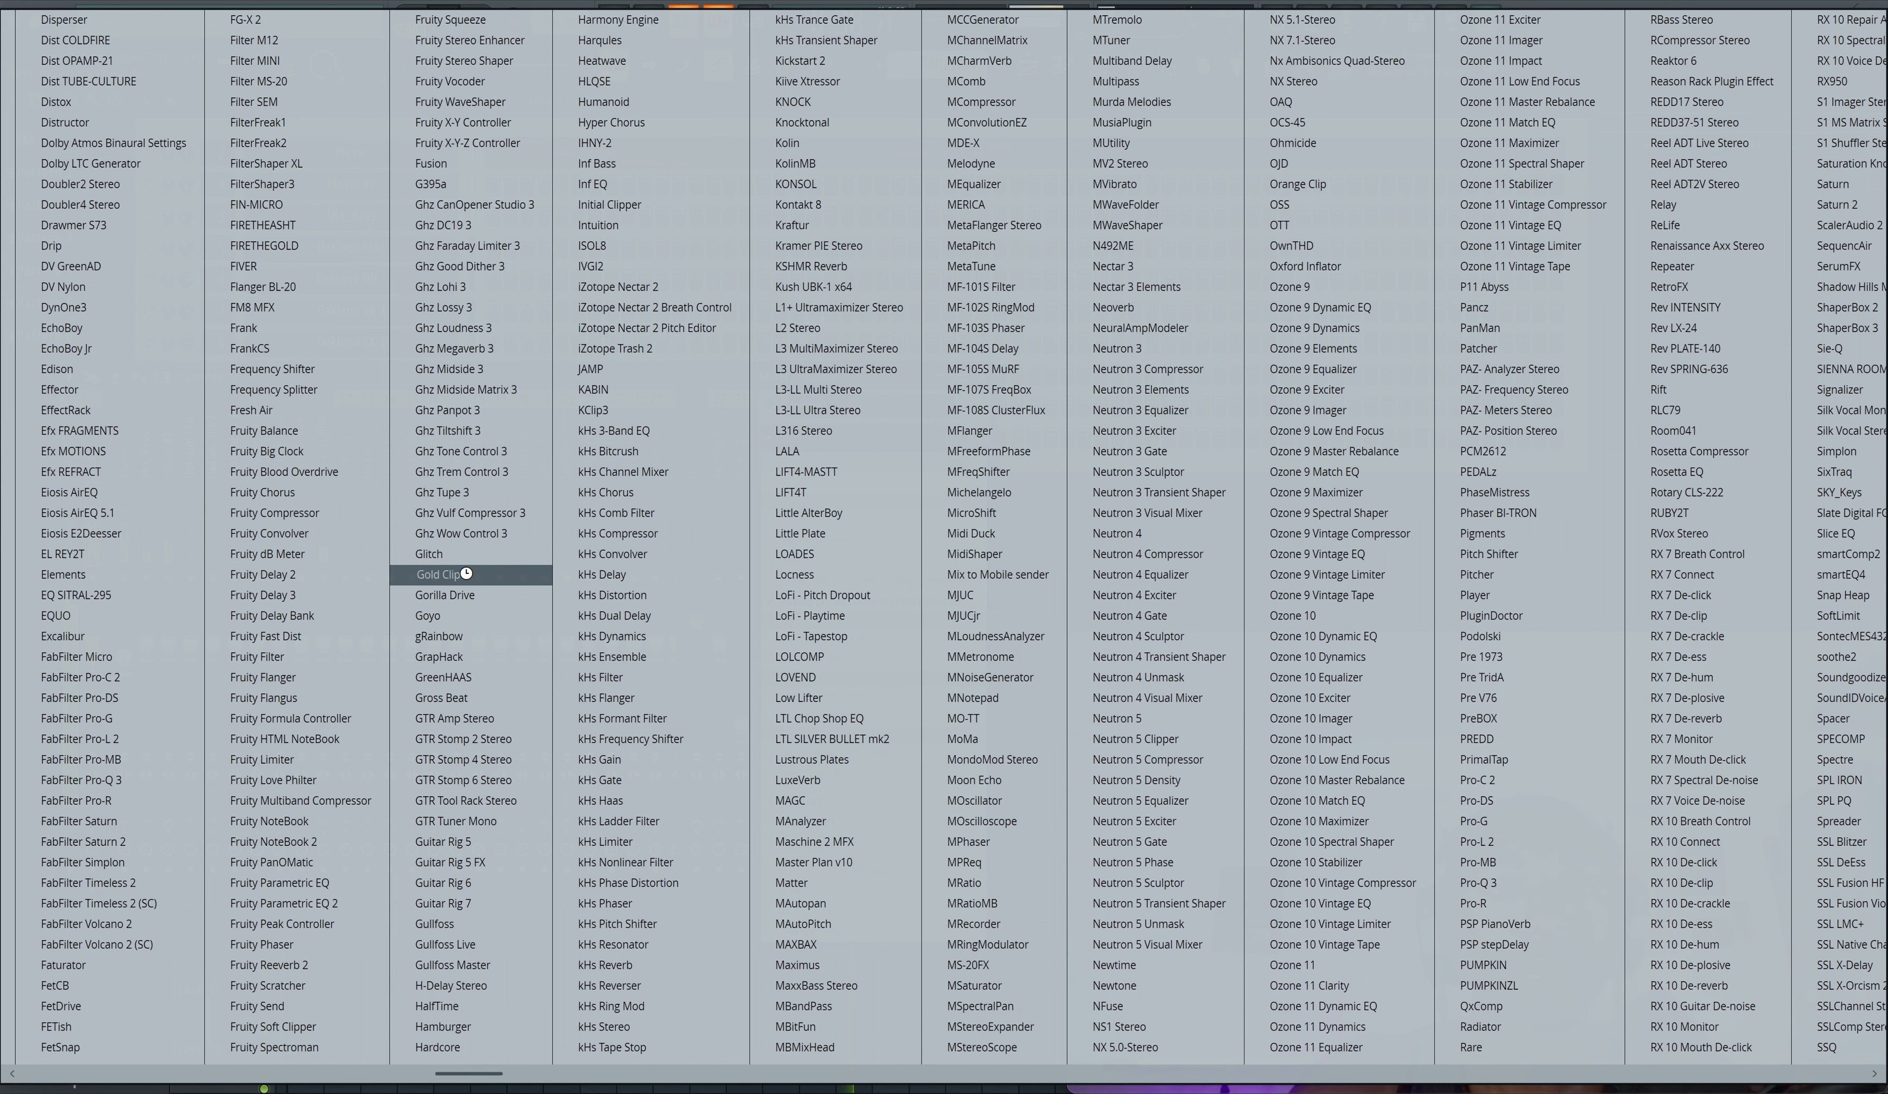
left_click(438, 574)
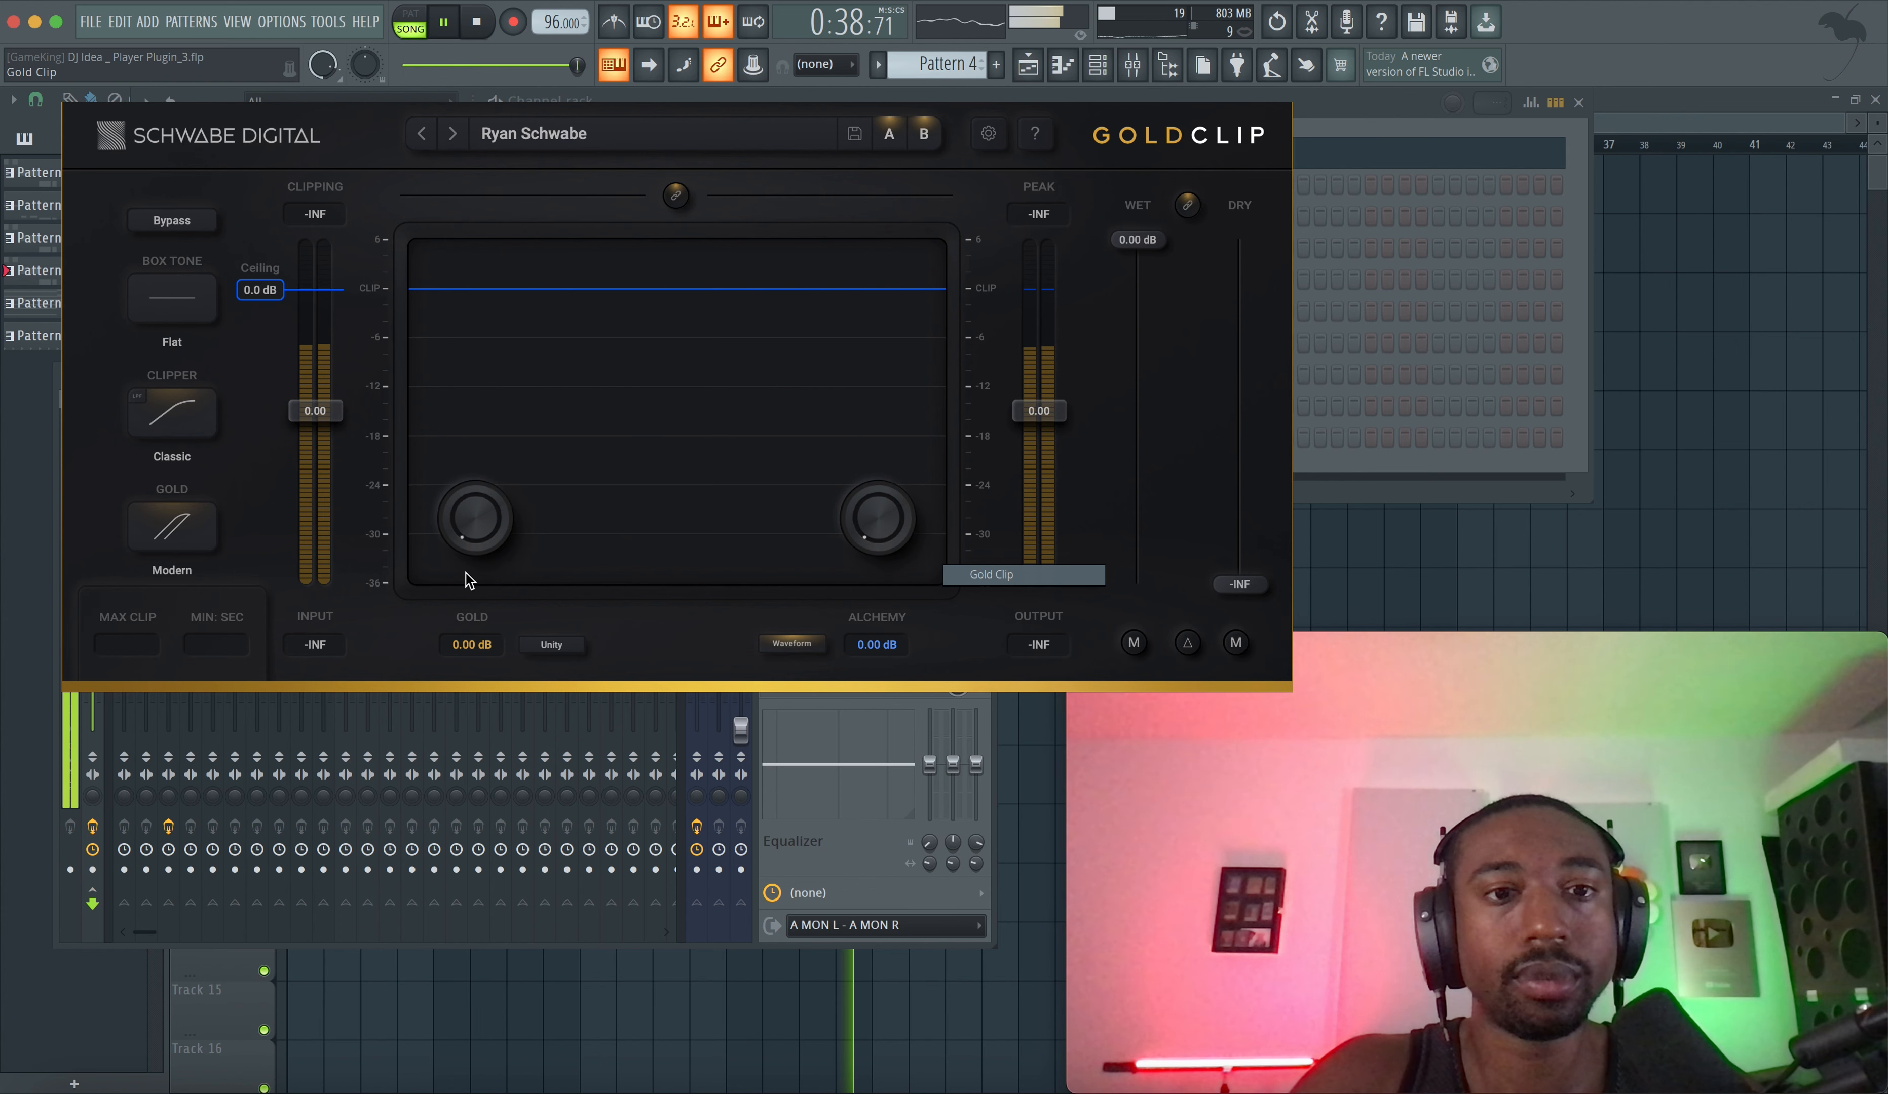
- Set Gold Clip's Gold to 1.04 dB and Alchemy to 2.00 dB, and close the plugin and mixer
left_click_drag(475, 430, 475, 415)
left_click_drag(877, 517, 869, 161)
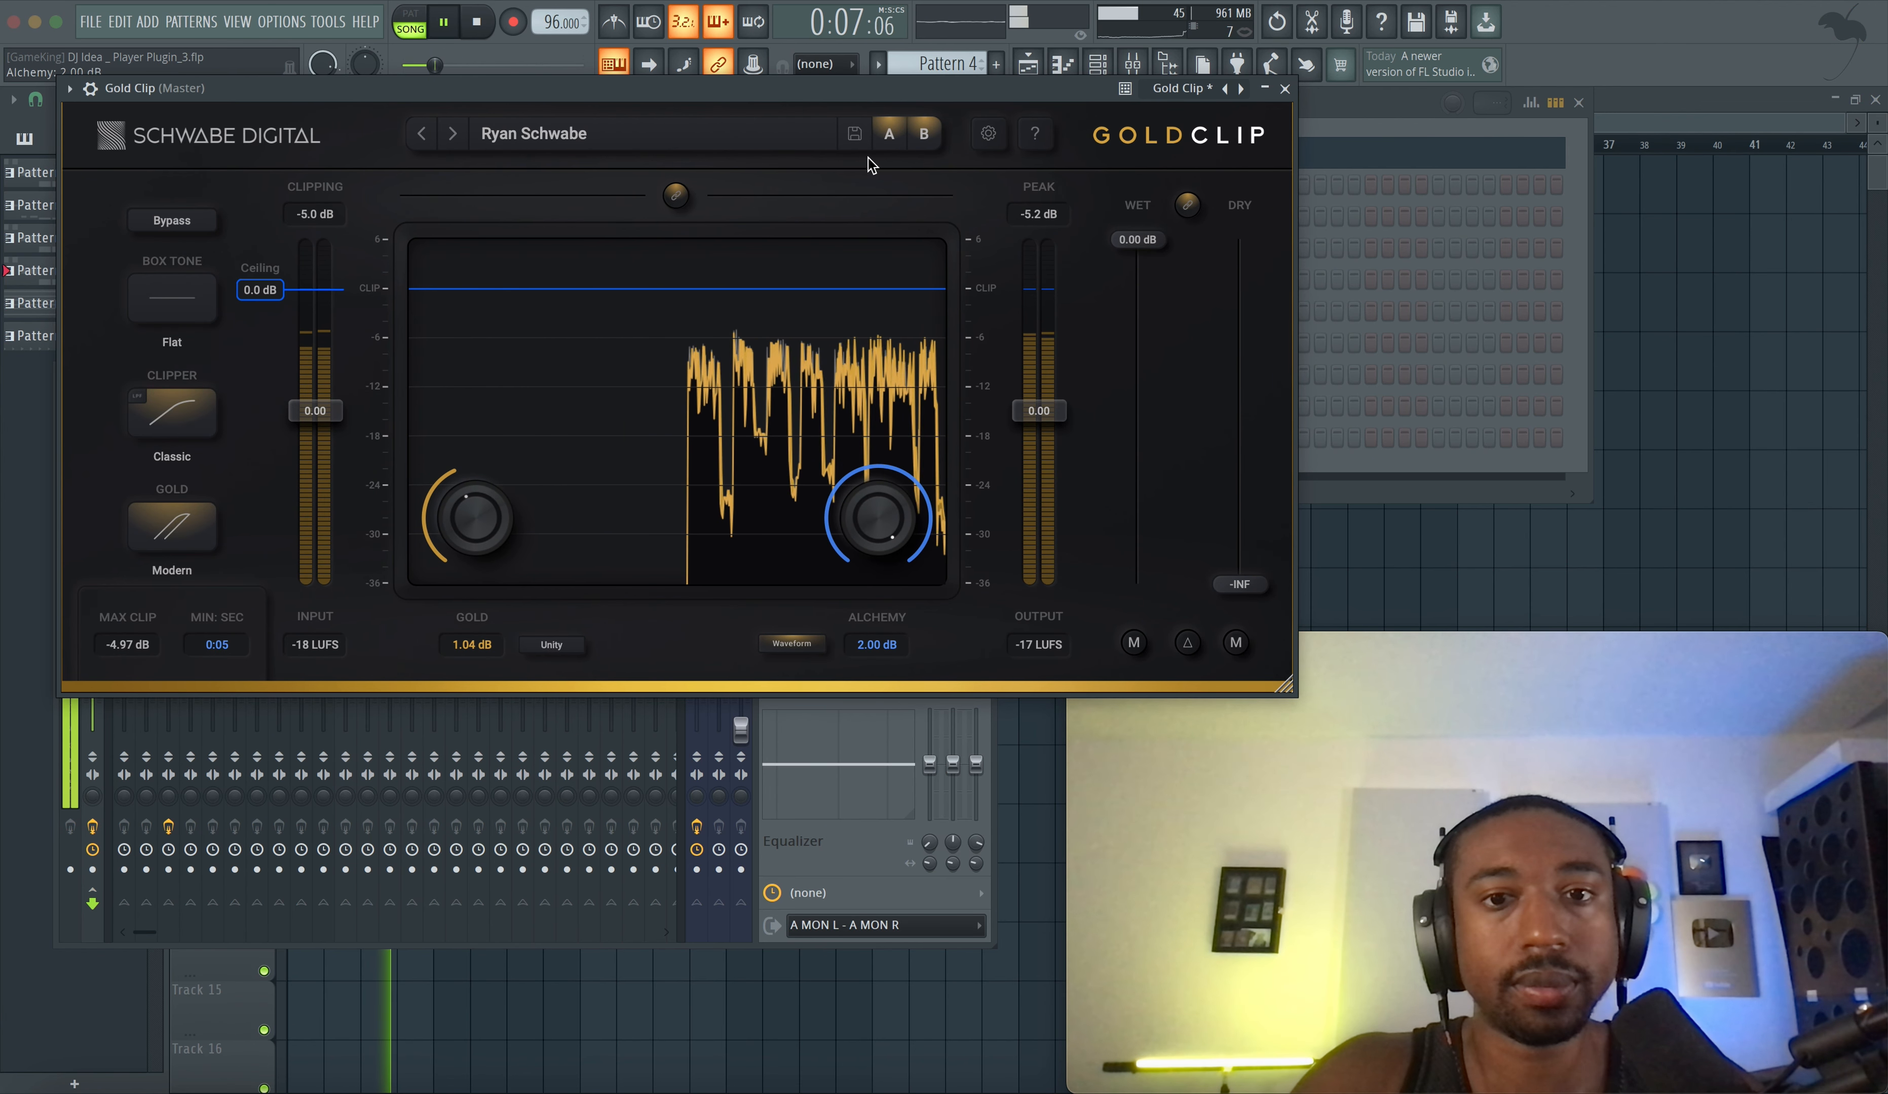
left_click(1285, 90)
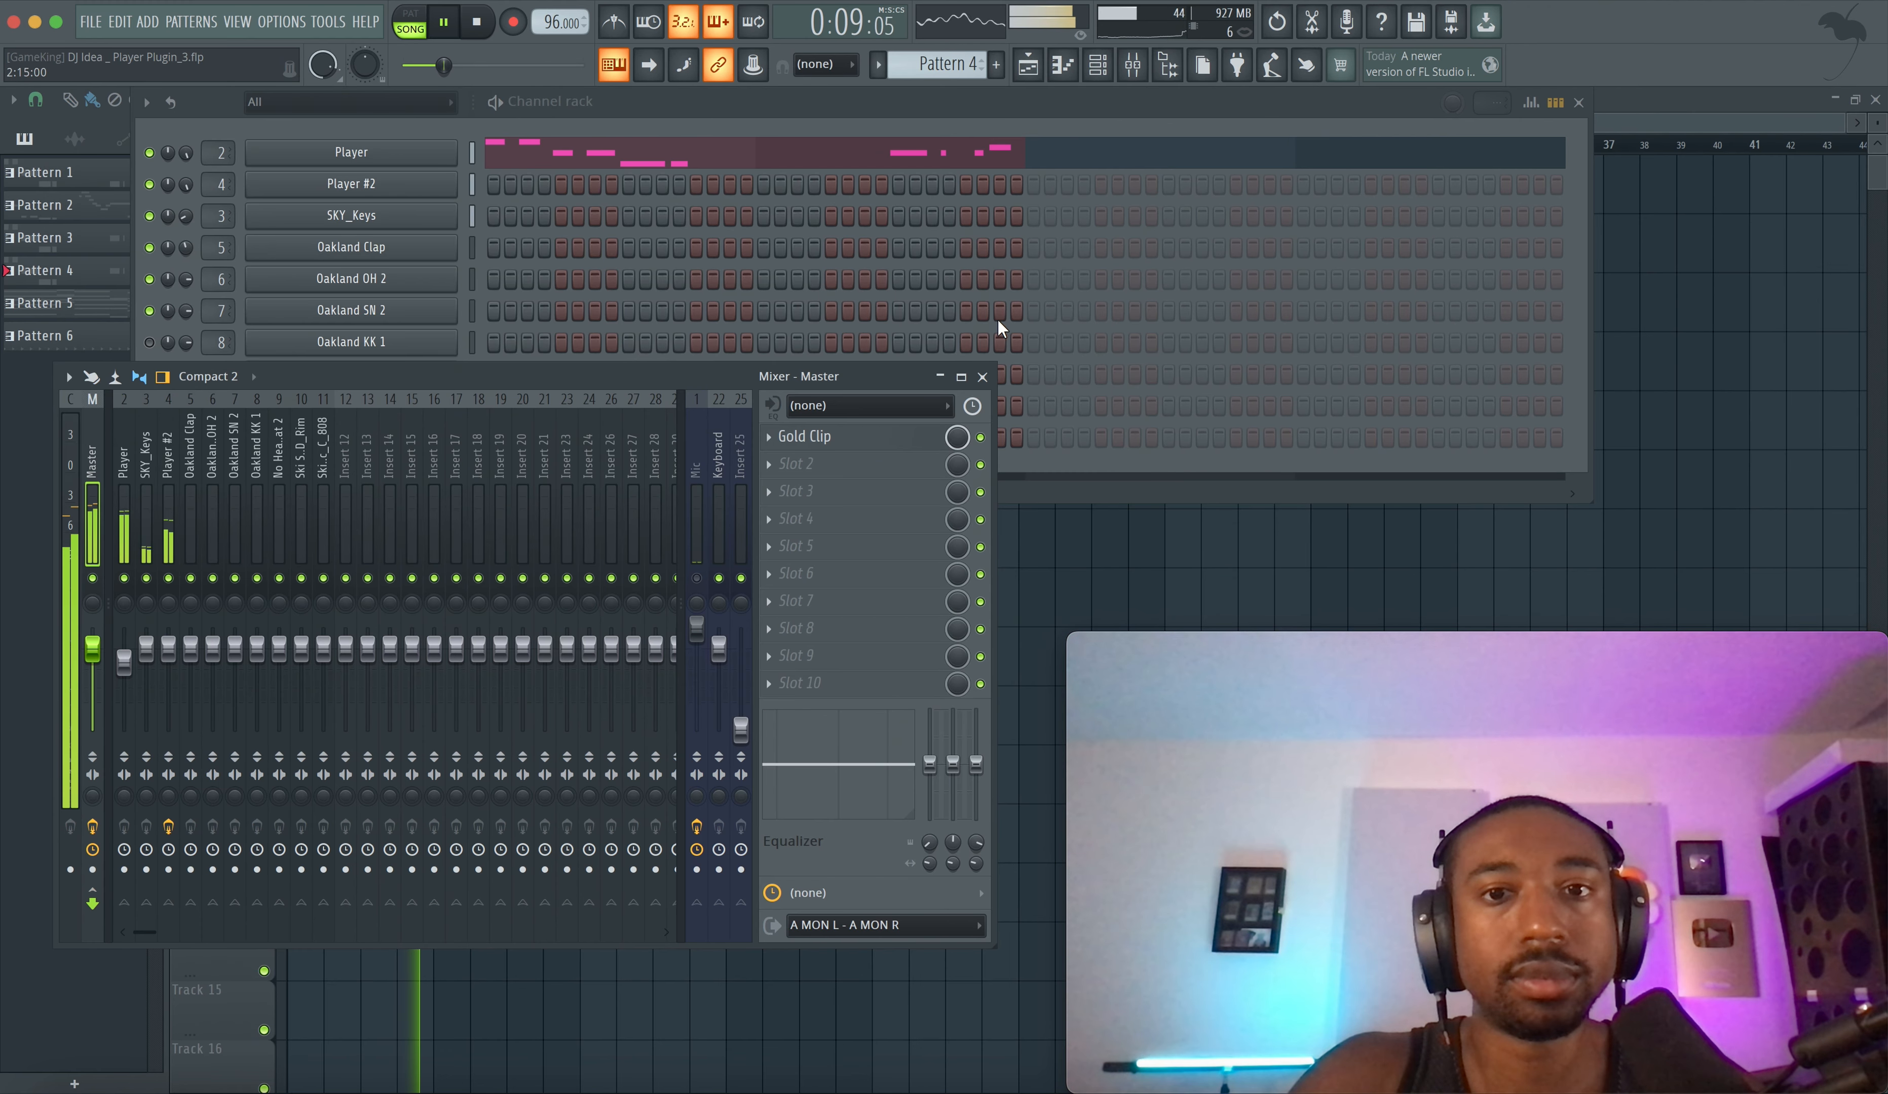
left_click(983, 377)
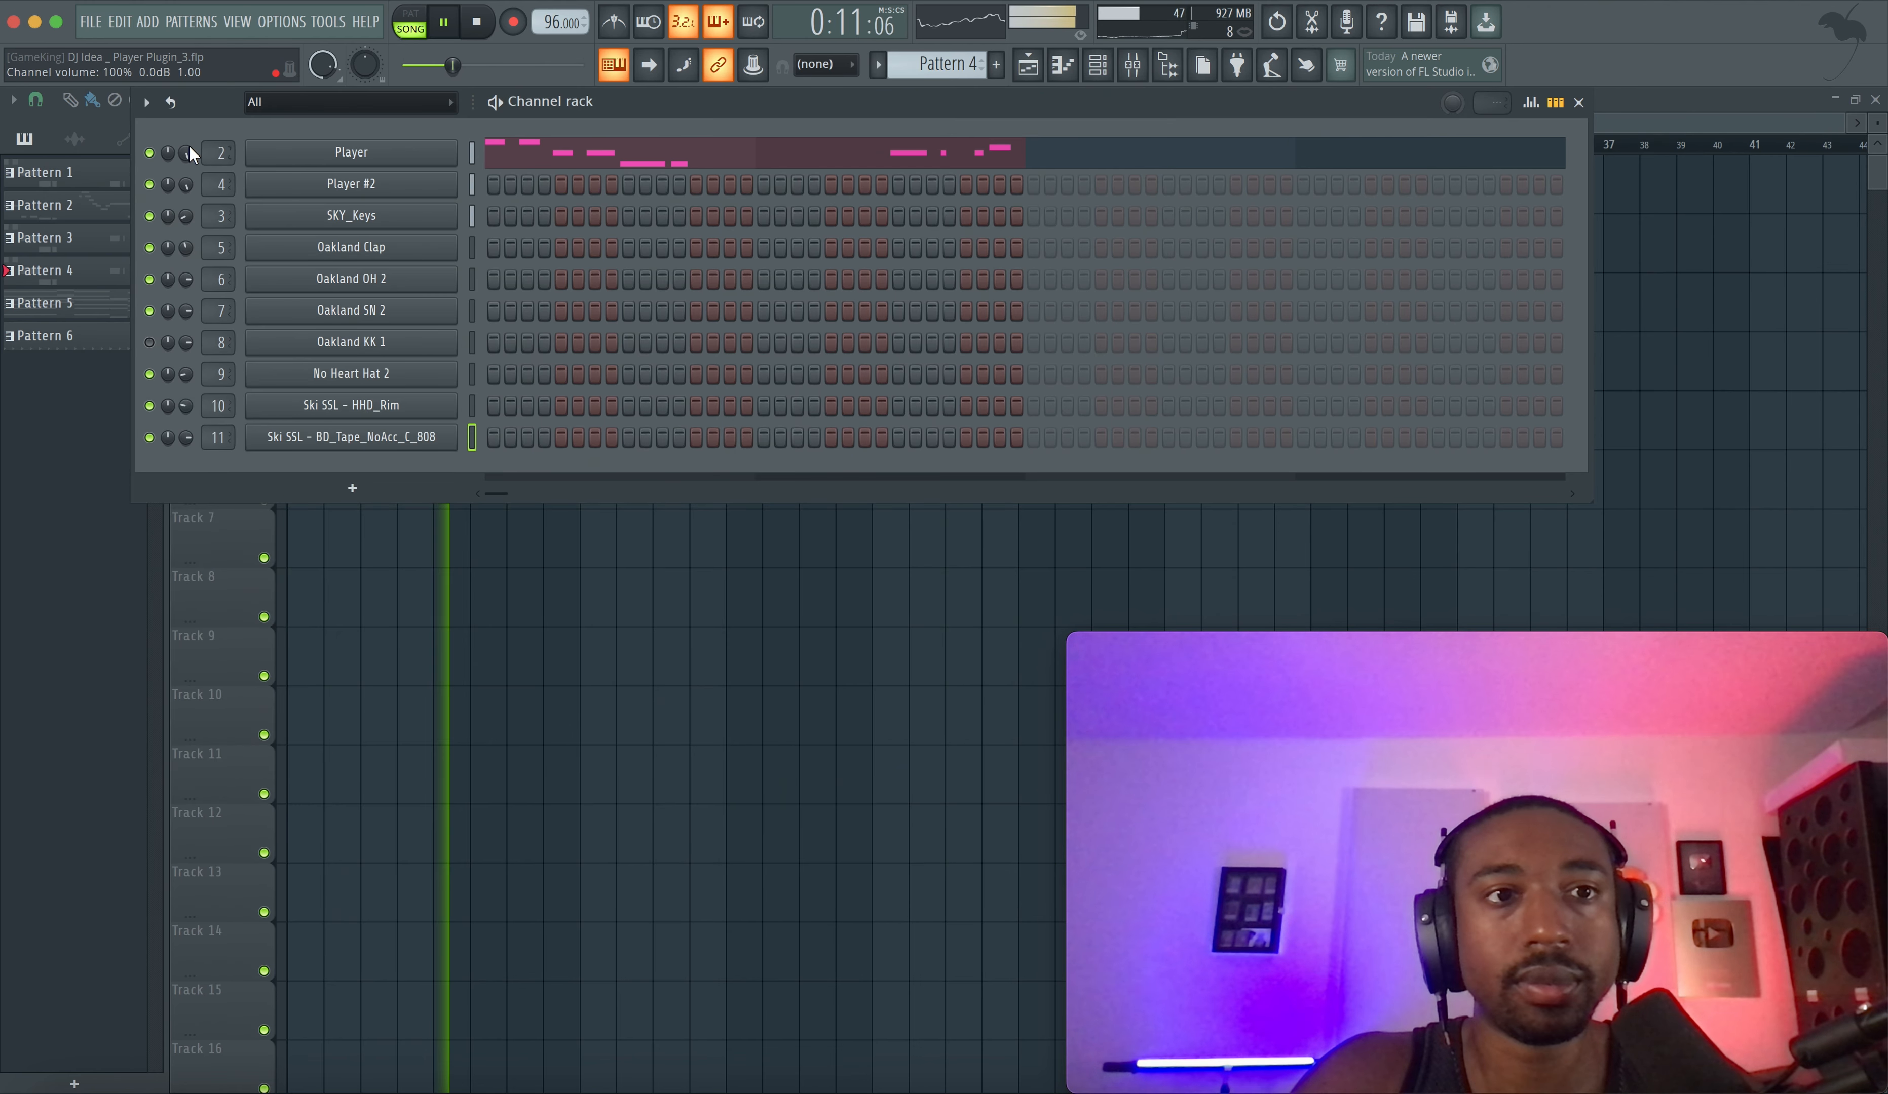
right_click(551, 574)
left_click(1098, 65)
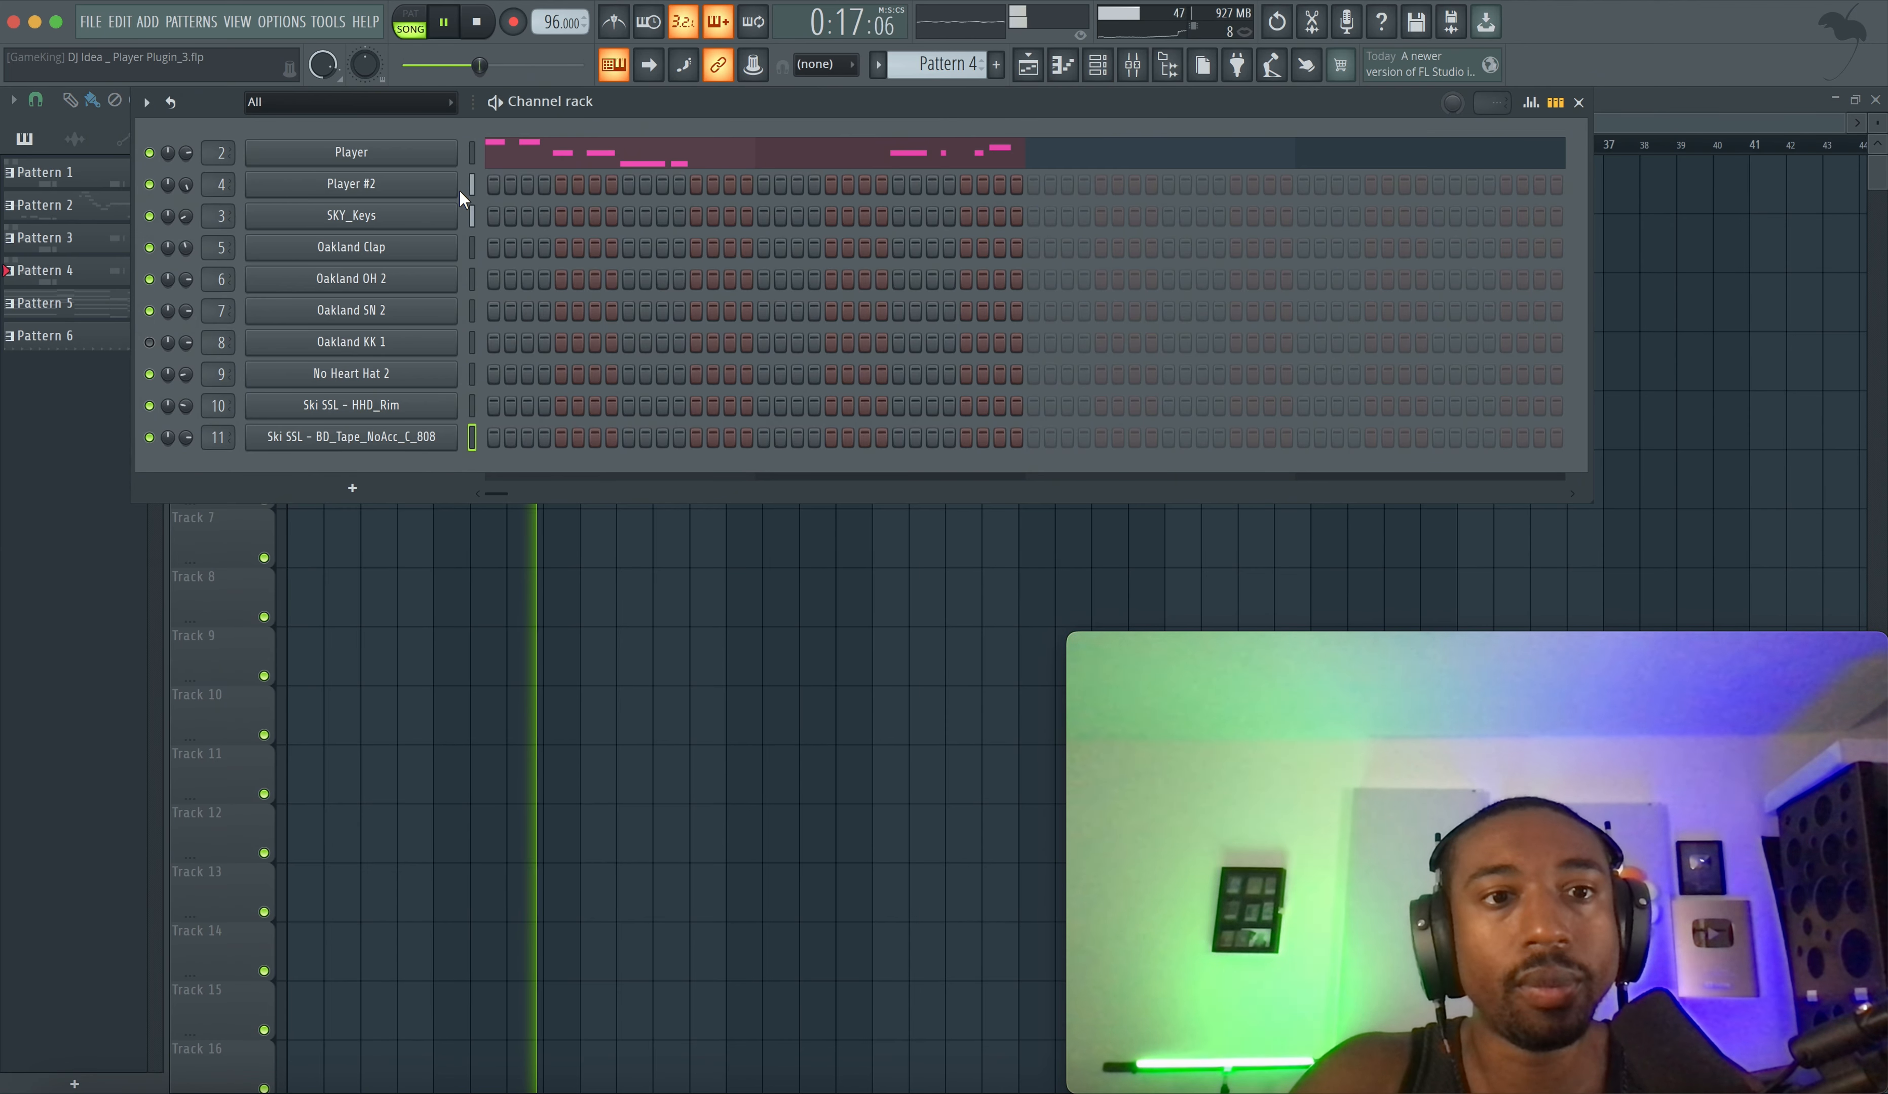
right_click(537, 577)
- Set the time shift of the Ski SSL – BD_Tape_NoAcc_C_808 channel to 0:03 and close its settings
left_click(1098, 65)
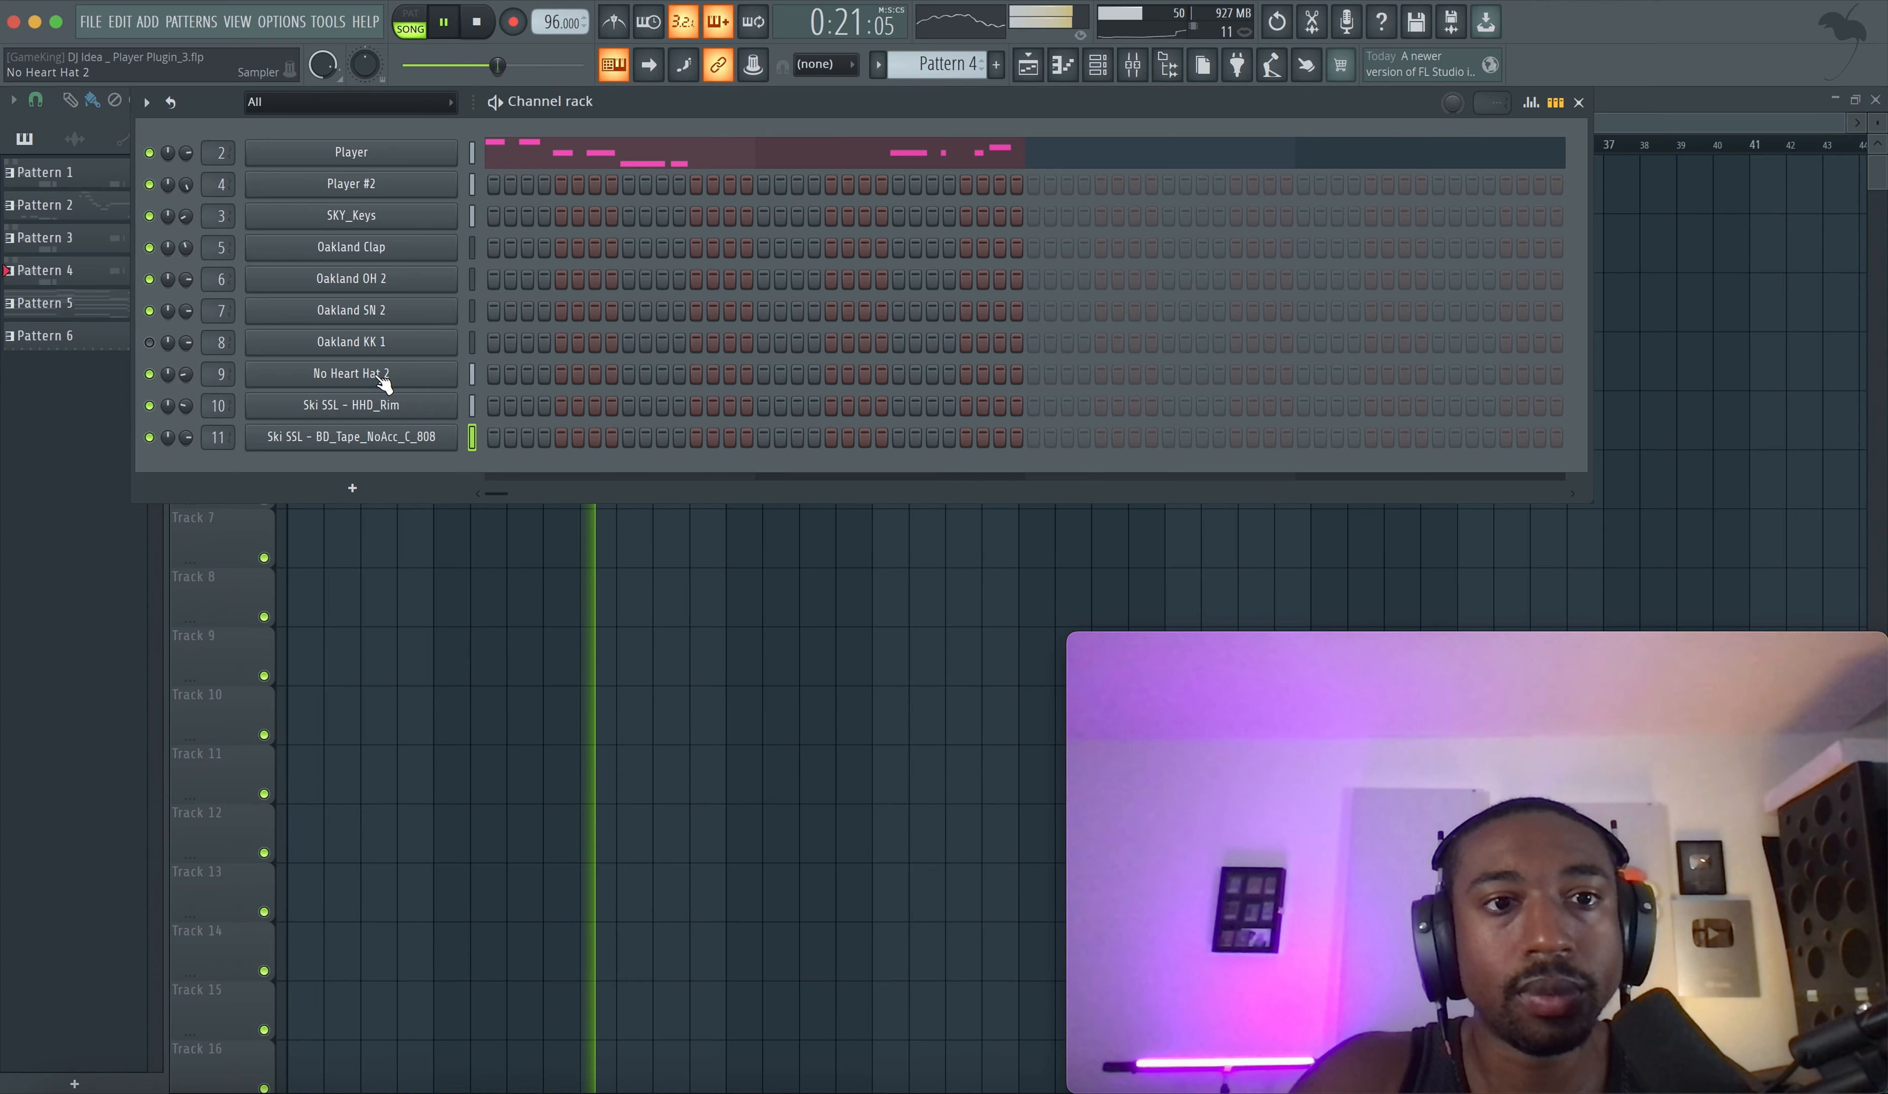
left_click(383, 435)
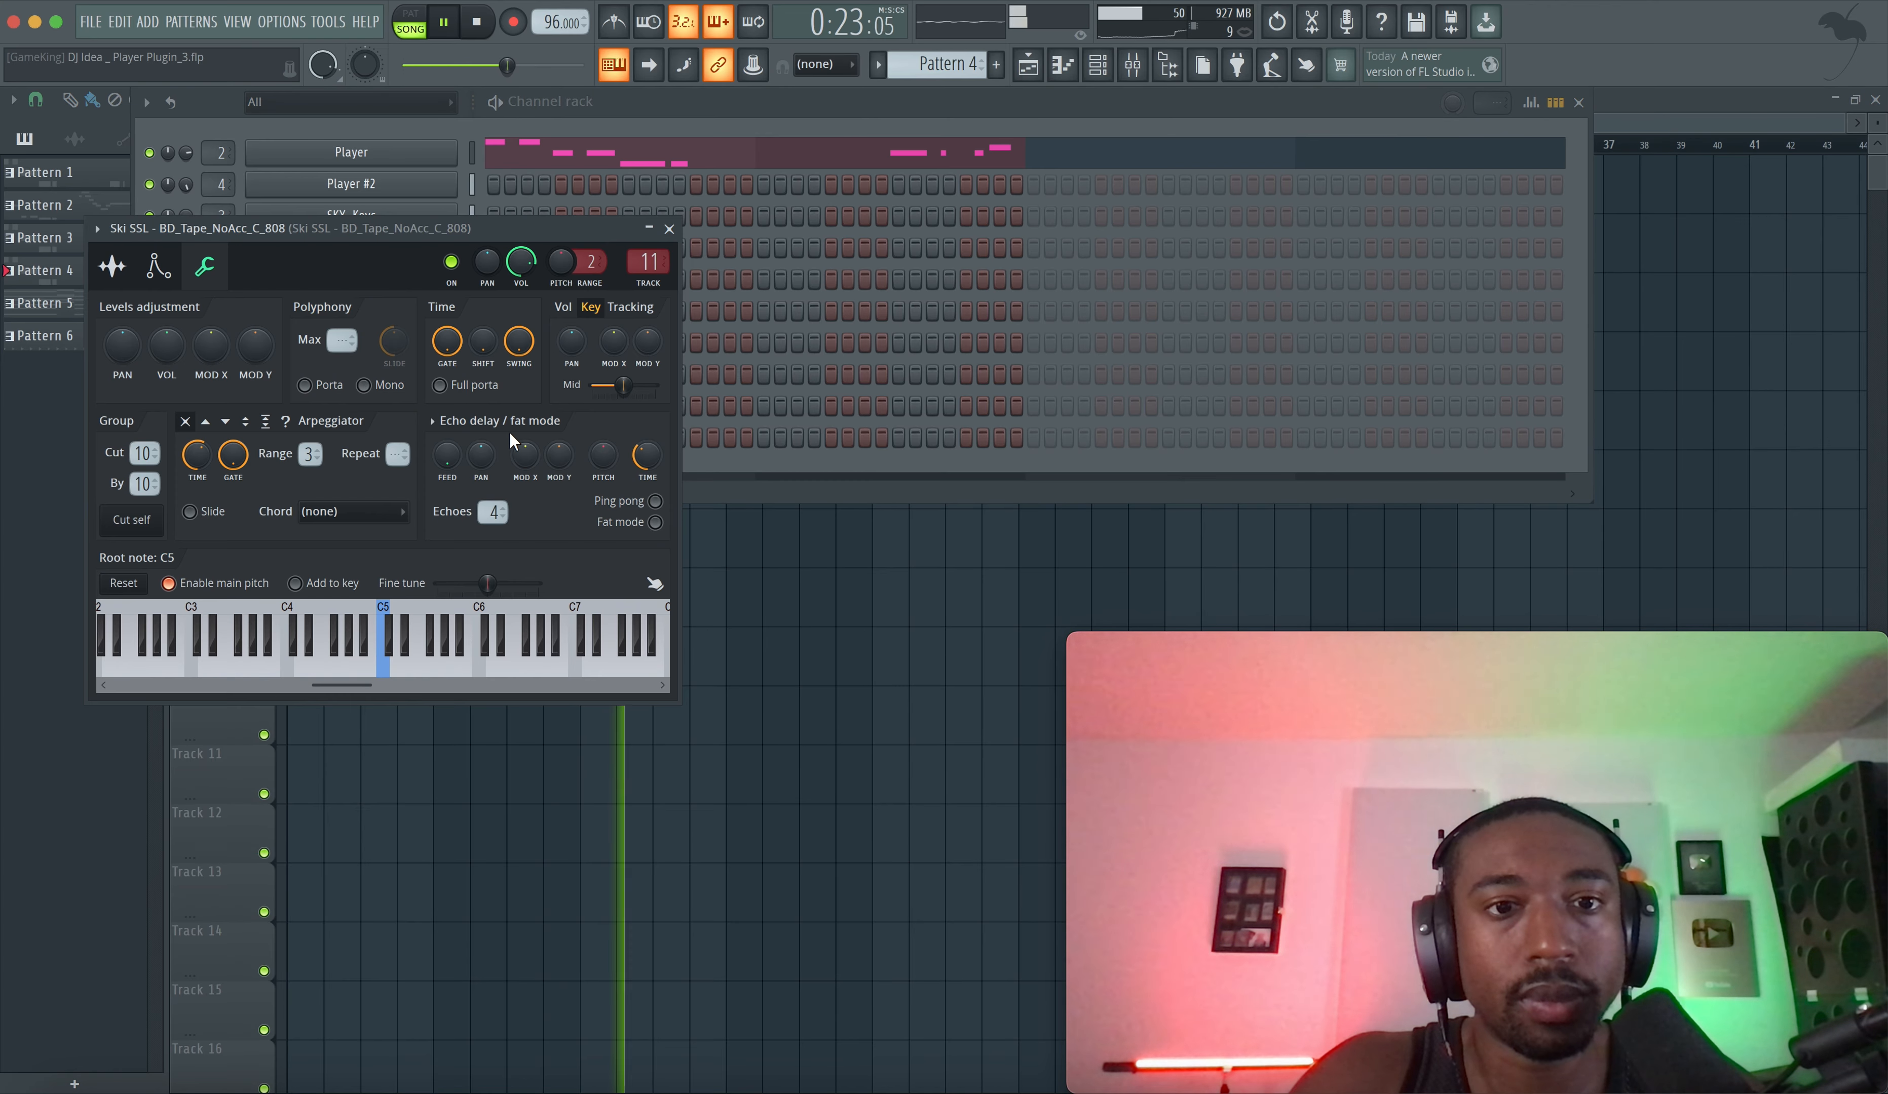
left_click(156, 267)
left_click(134, 279)
left_click_drag(562, 514, 562, 556)
left_click(200, 271)
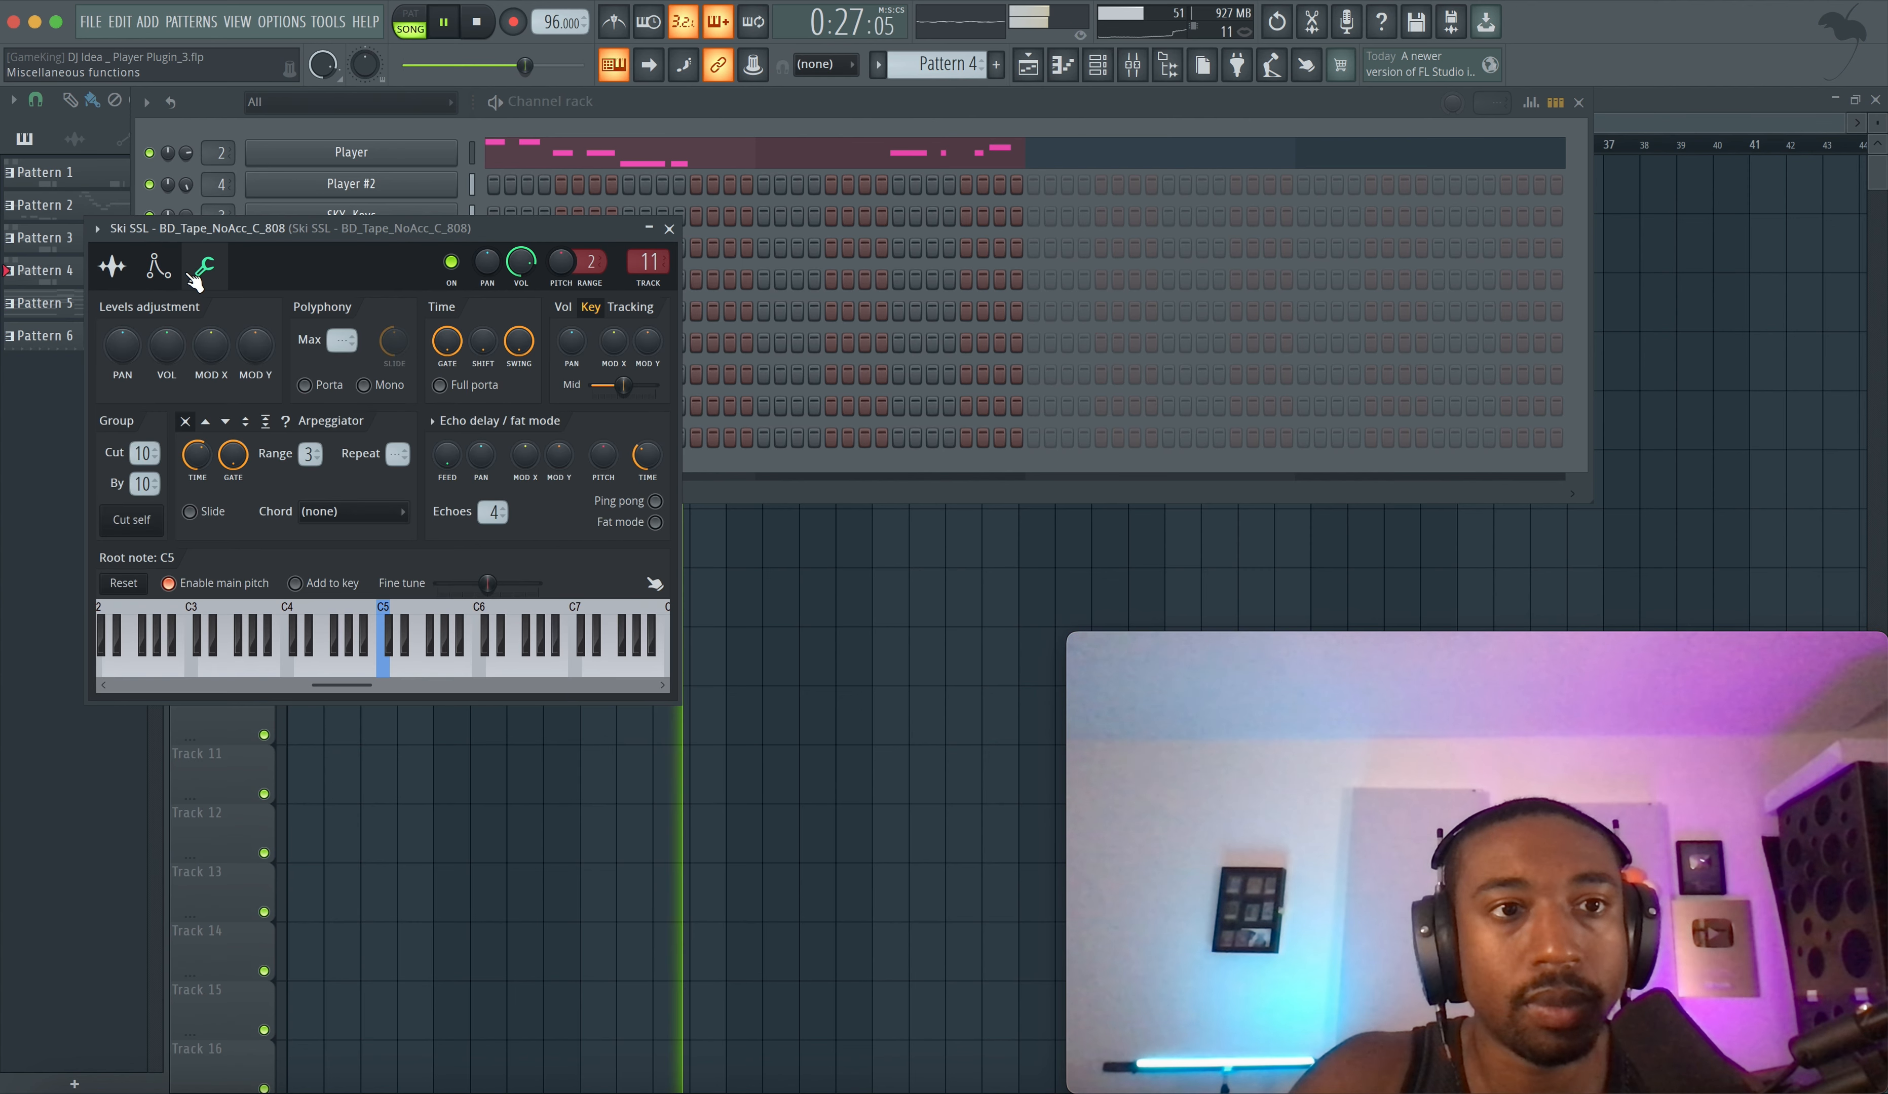
left_click_drag(489, 340, 488, 324)
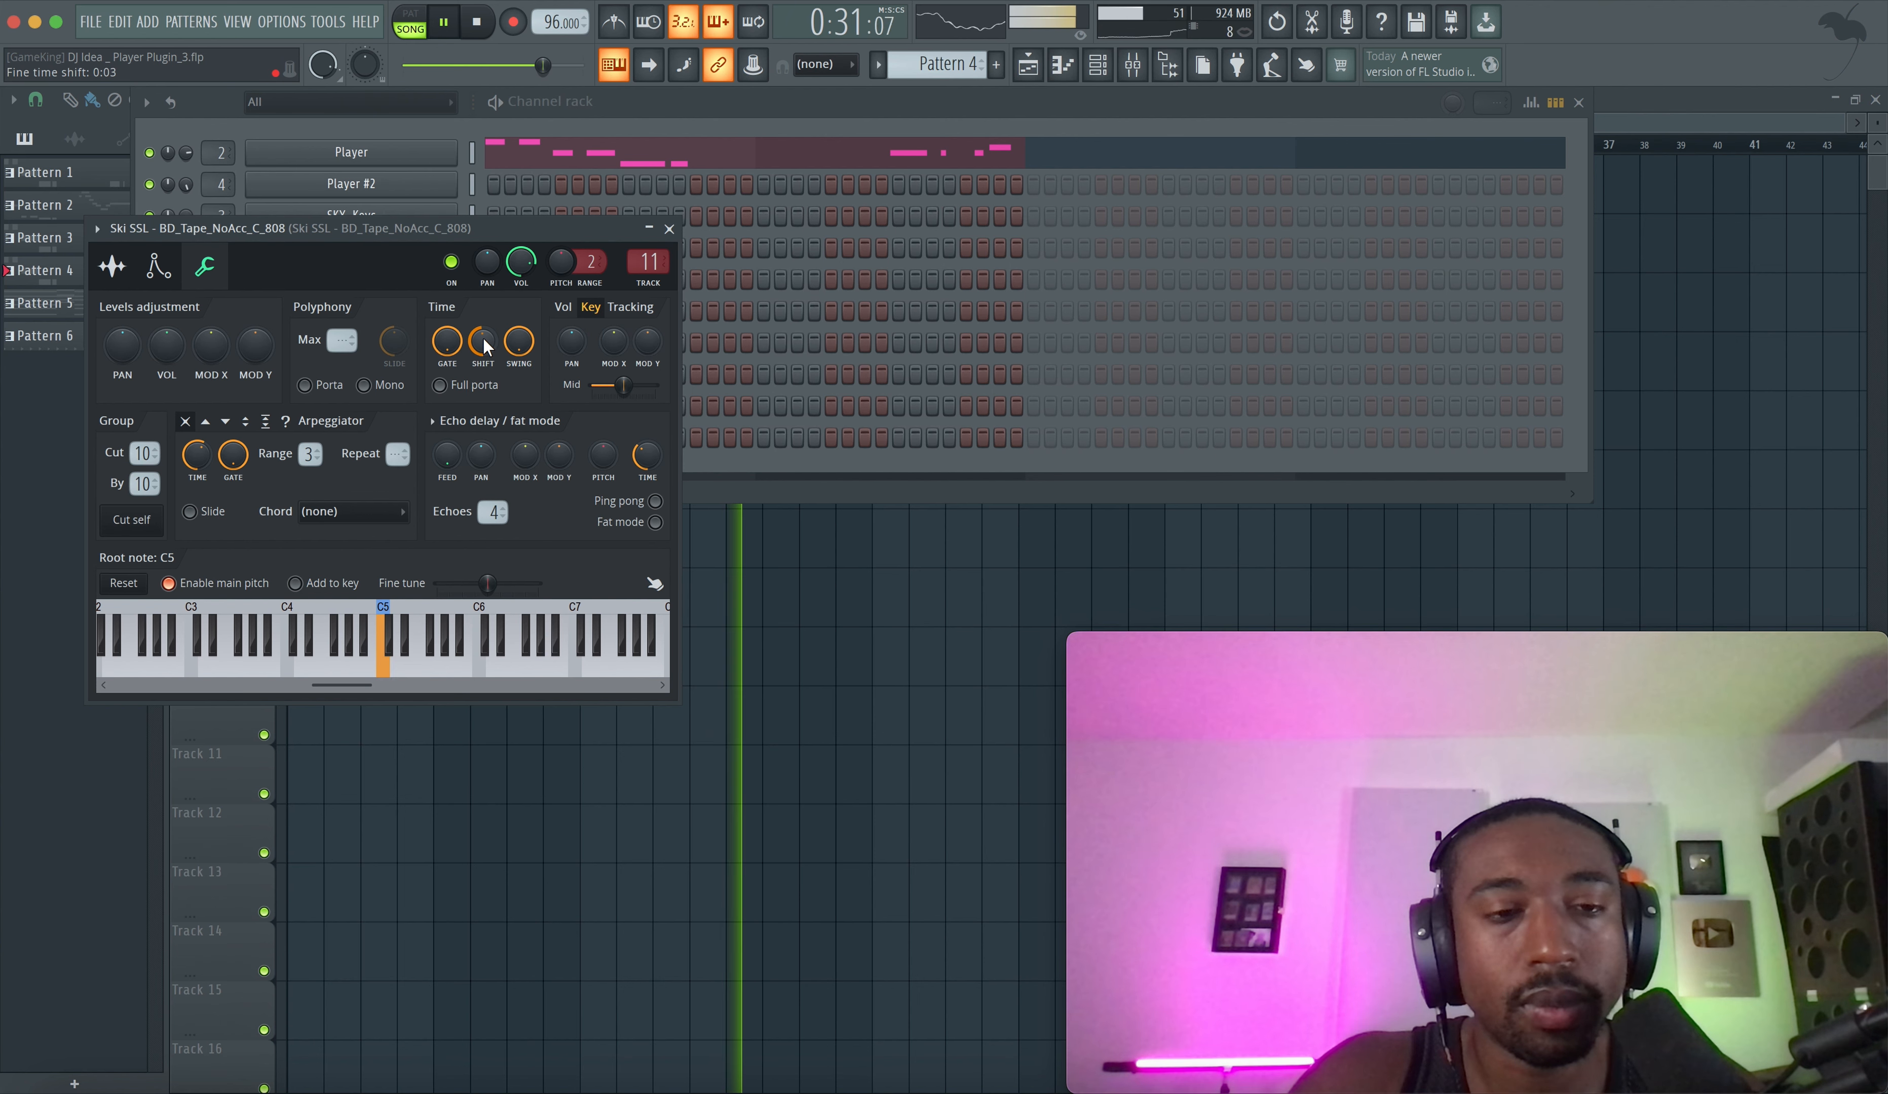
left_click(669, 229)
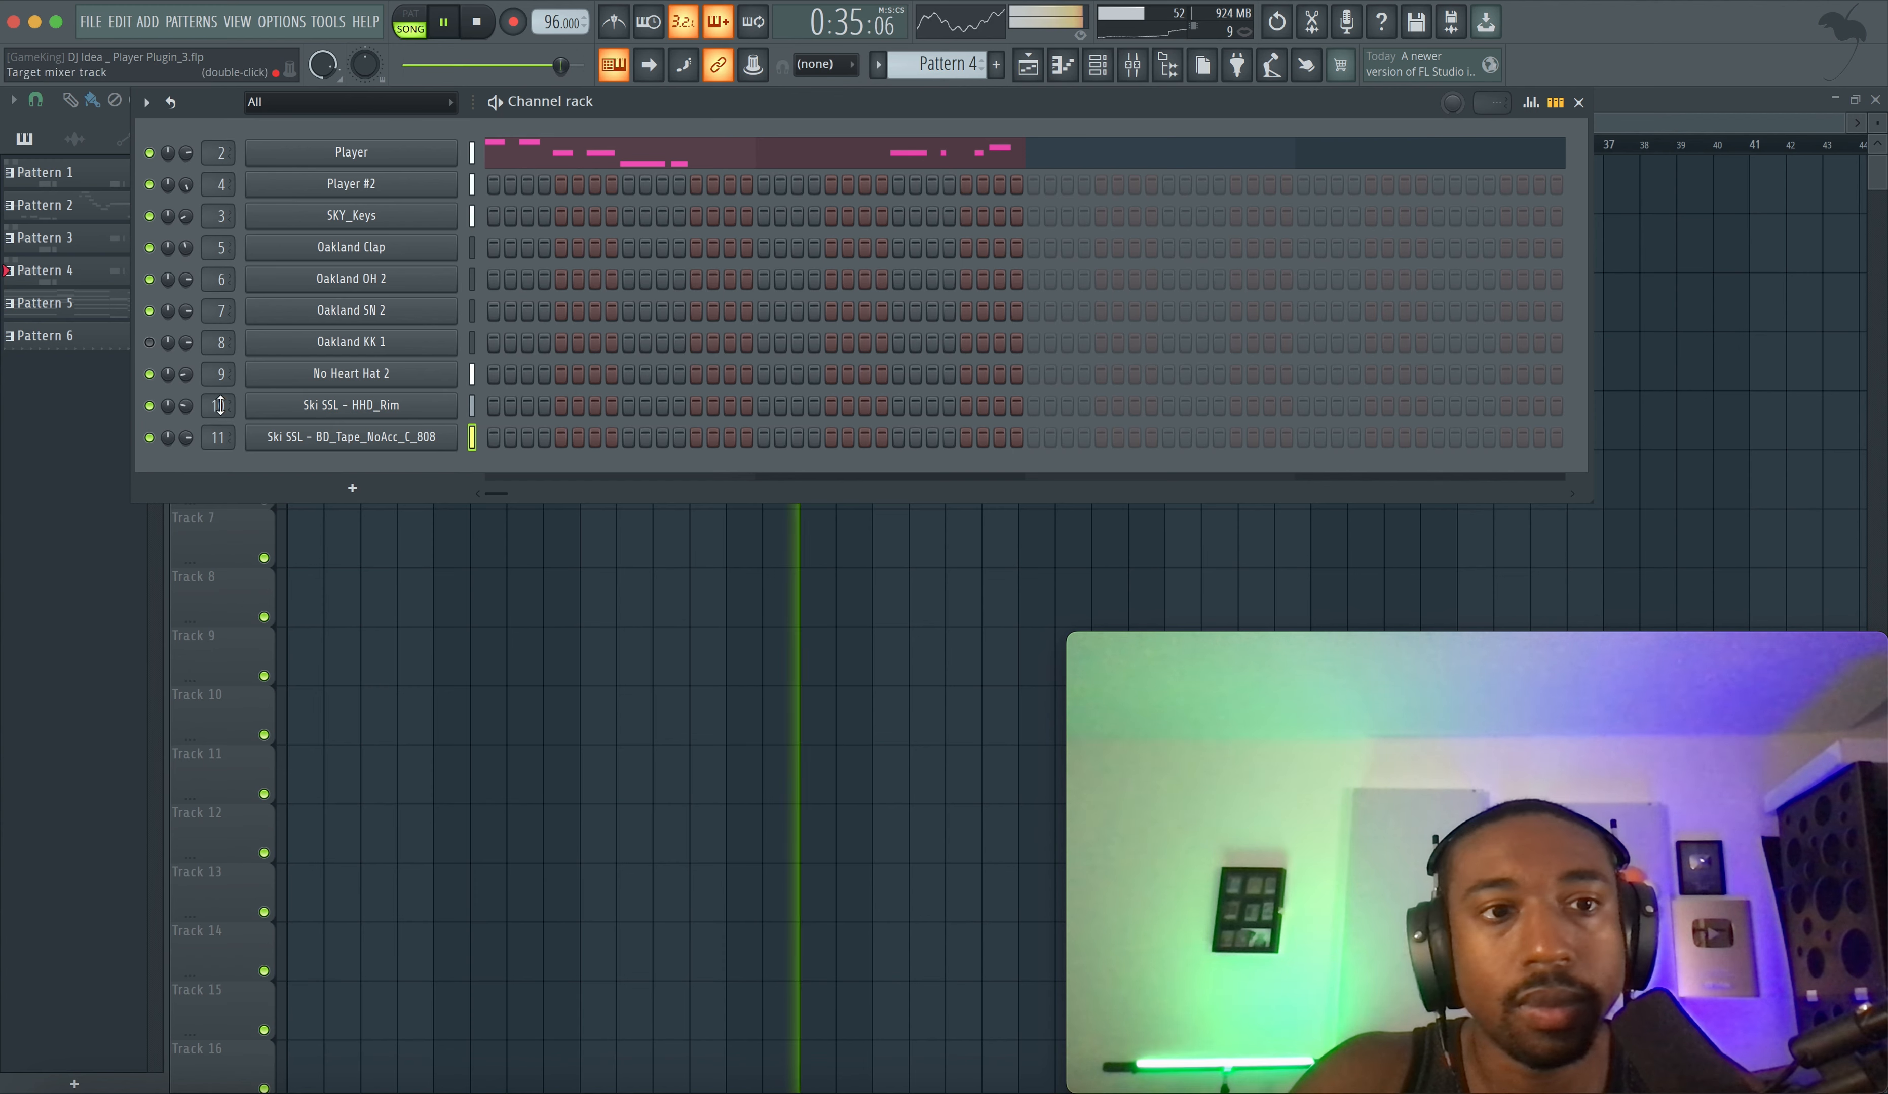
- Lower the volume of the Ski SSL – HHD_Rim channel and open the No Heart Hat 2 channel
left_click_drag(188, 411, 188, 458)
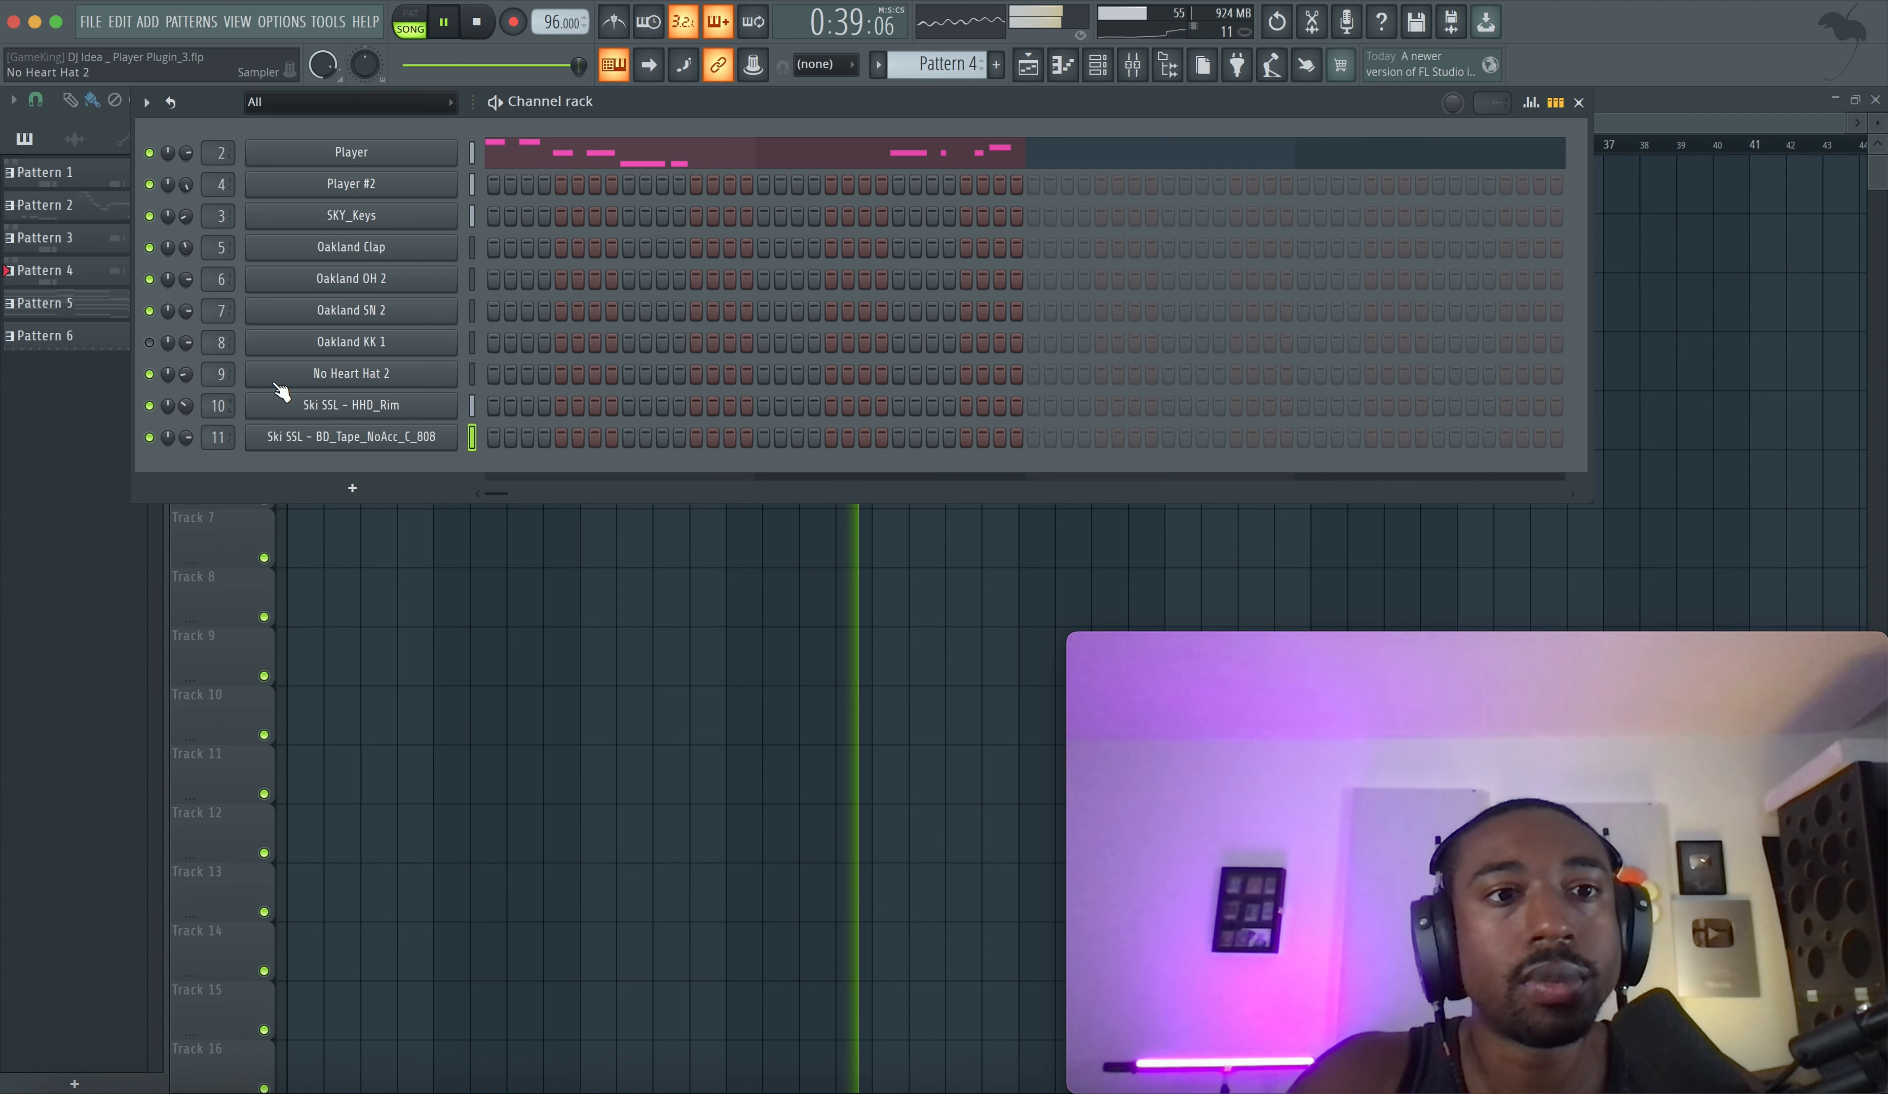
left_click(342, 376)
- Move playback to bar 9 in the playlist and select bars 9 through 16 as the playback range
key("F5")
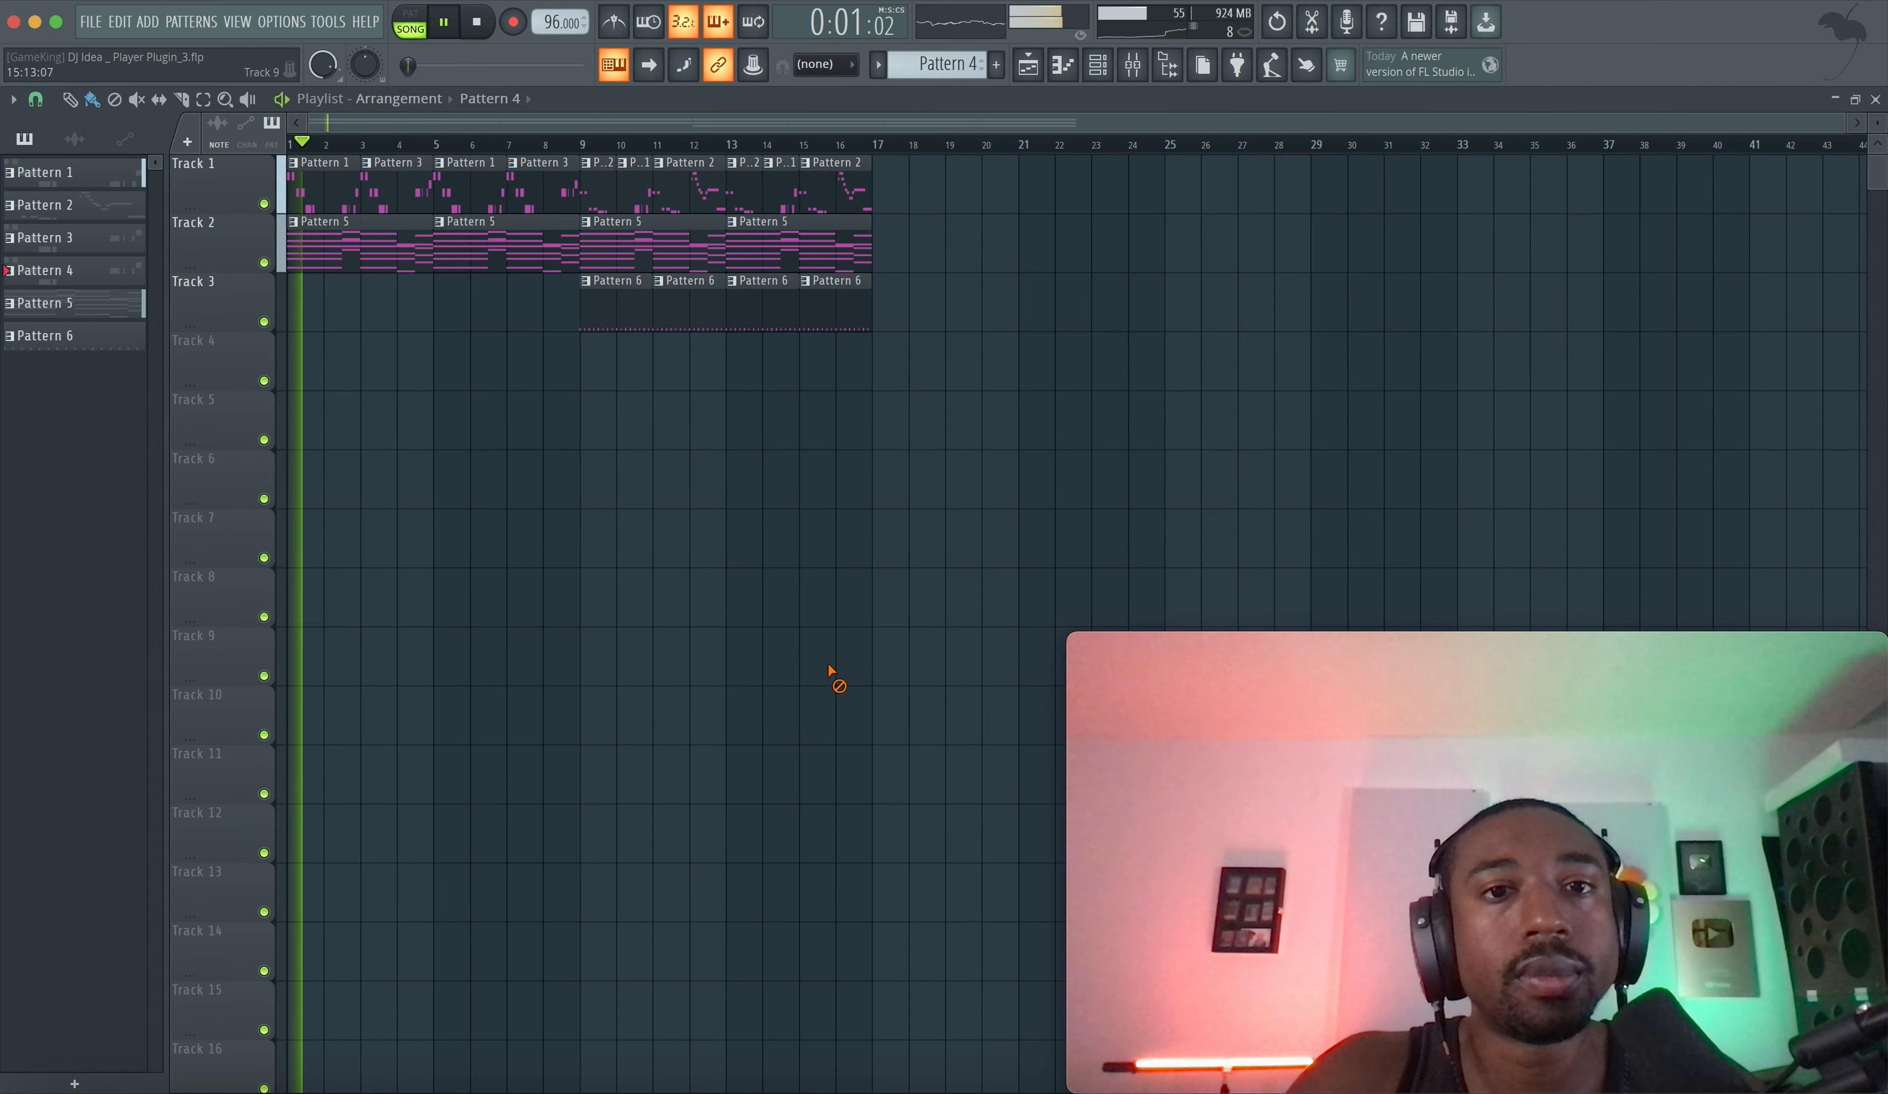
left_click(585, 143)
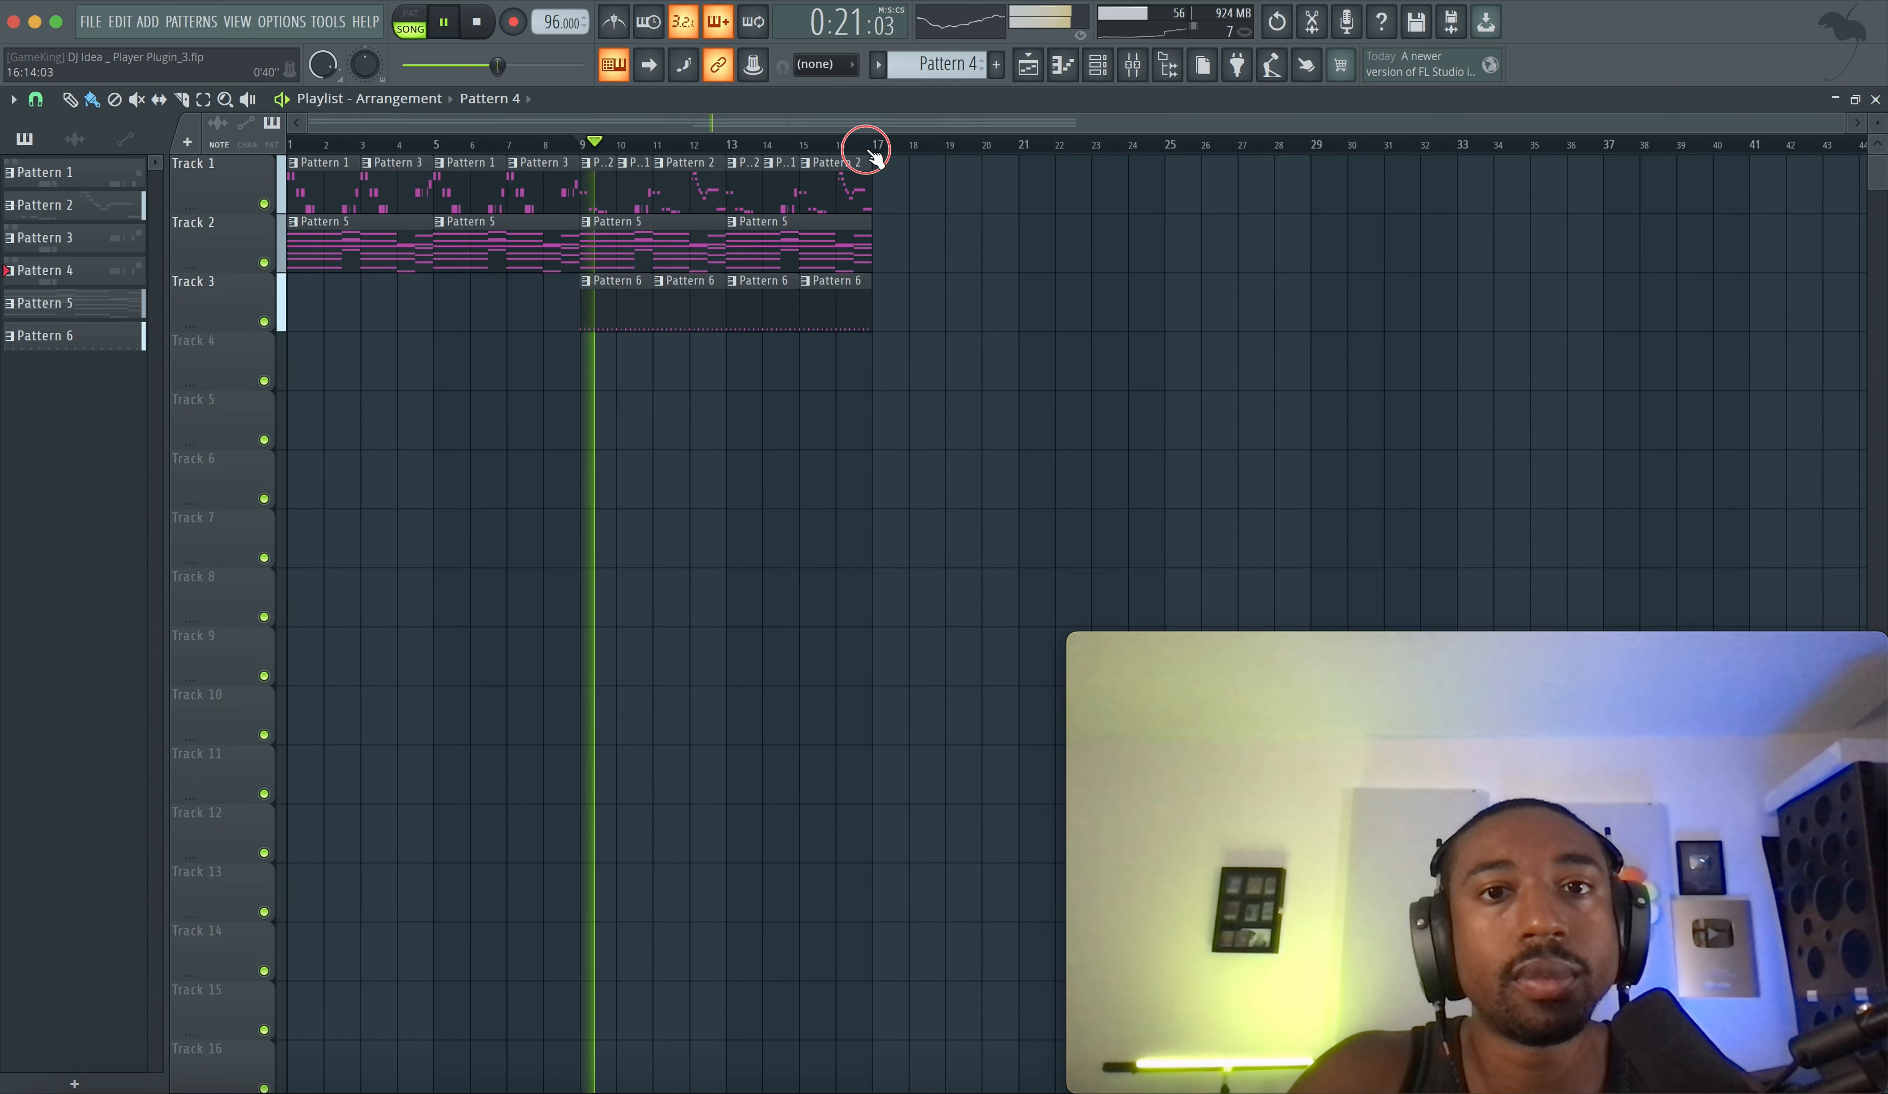
left_click_drag(865, 146, 593, 146)
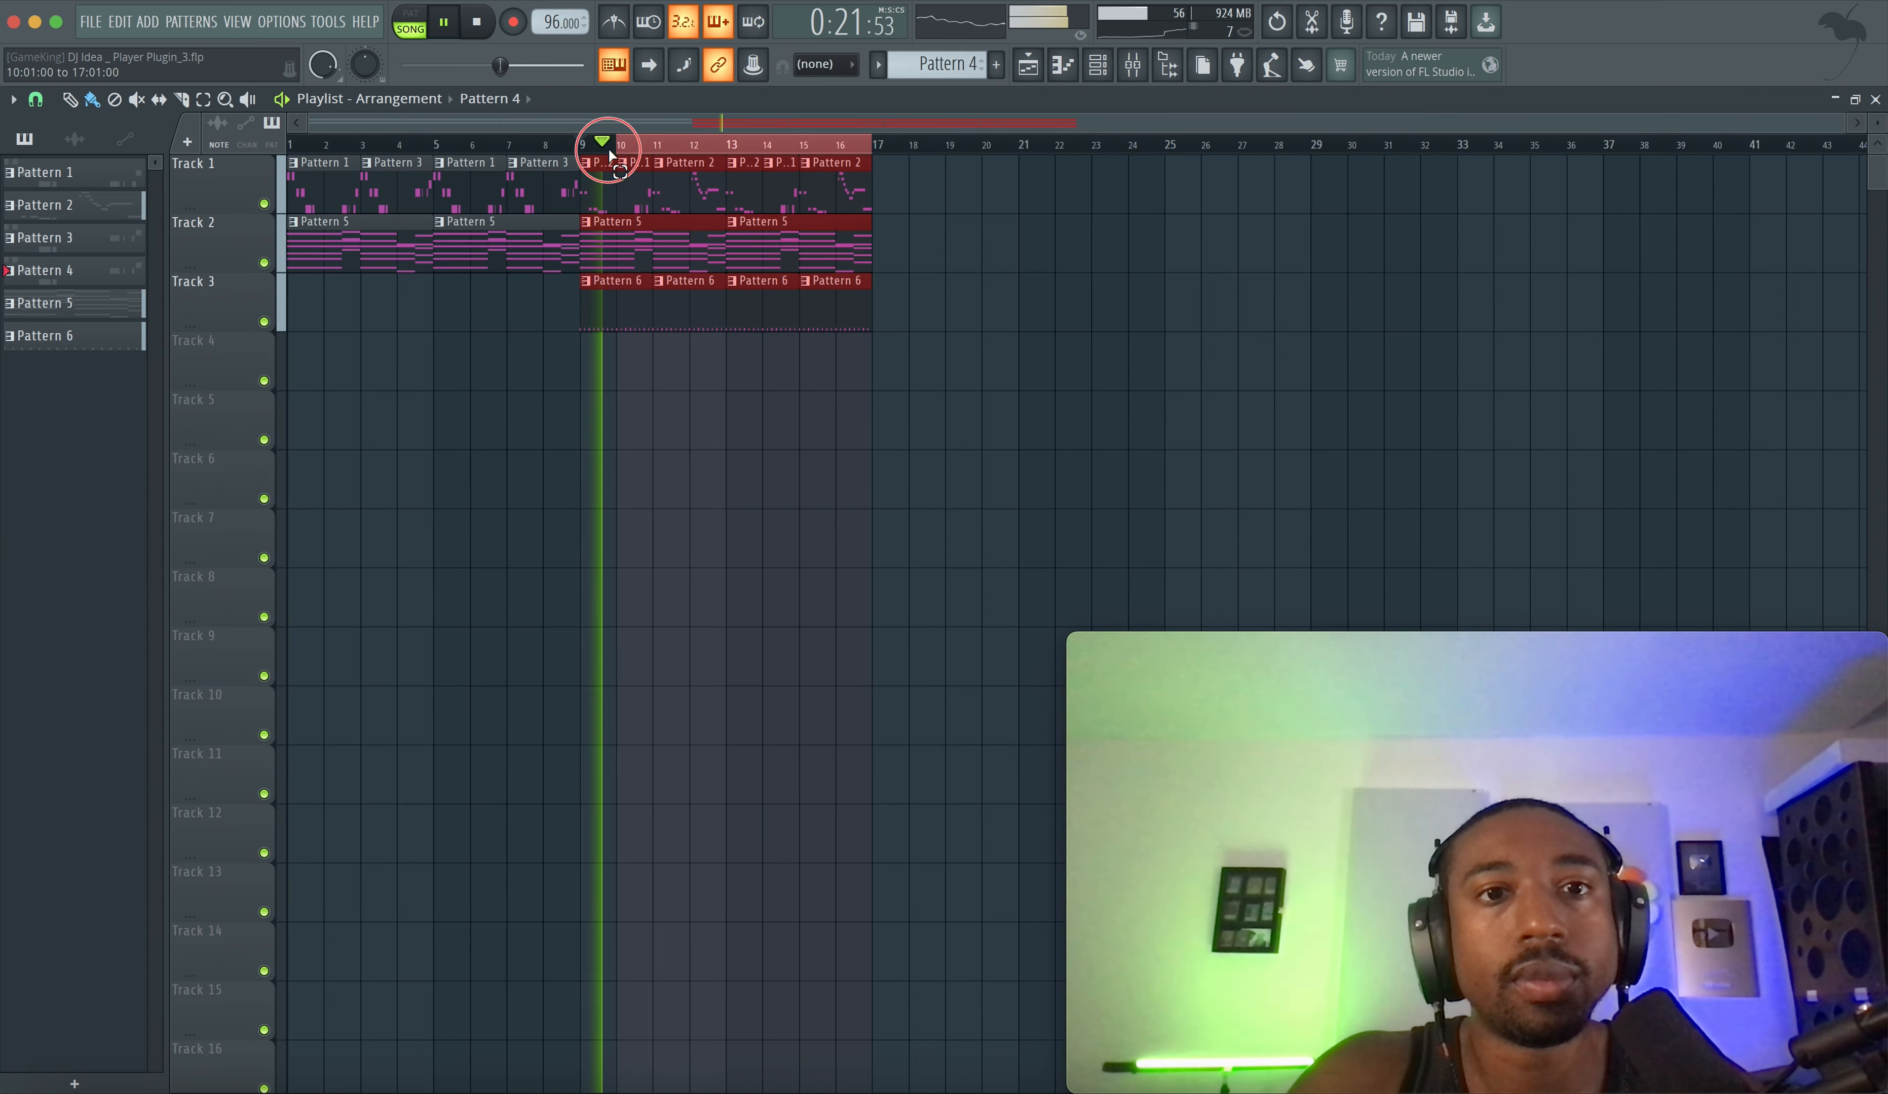
- Open the channel rack and mixer, unmute the Mic track, and stop playback
left_click(1097, 65)
left_click(1135, 66)
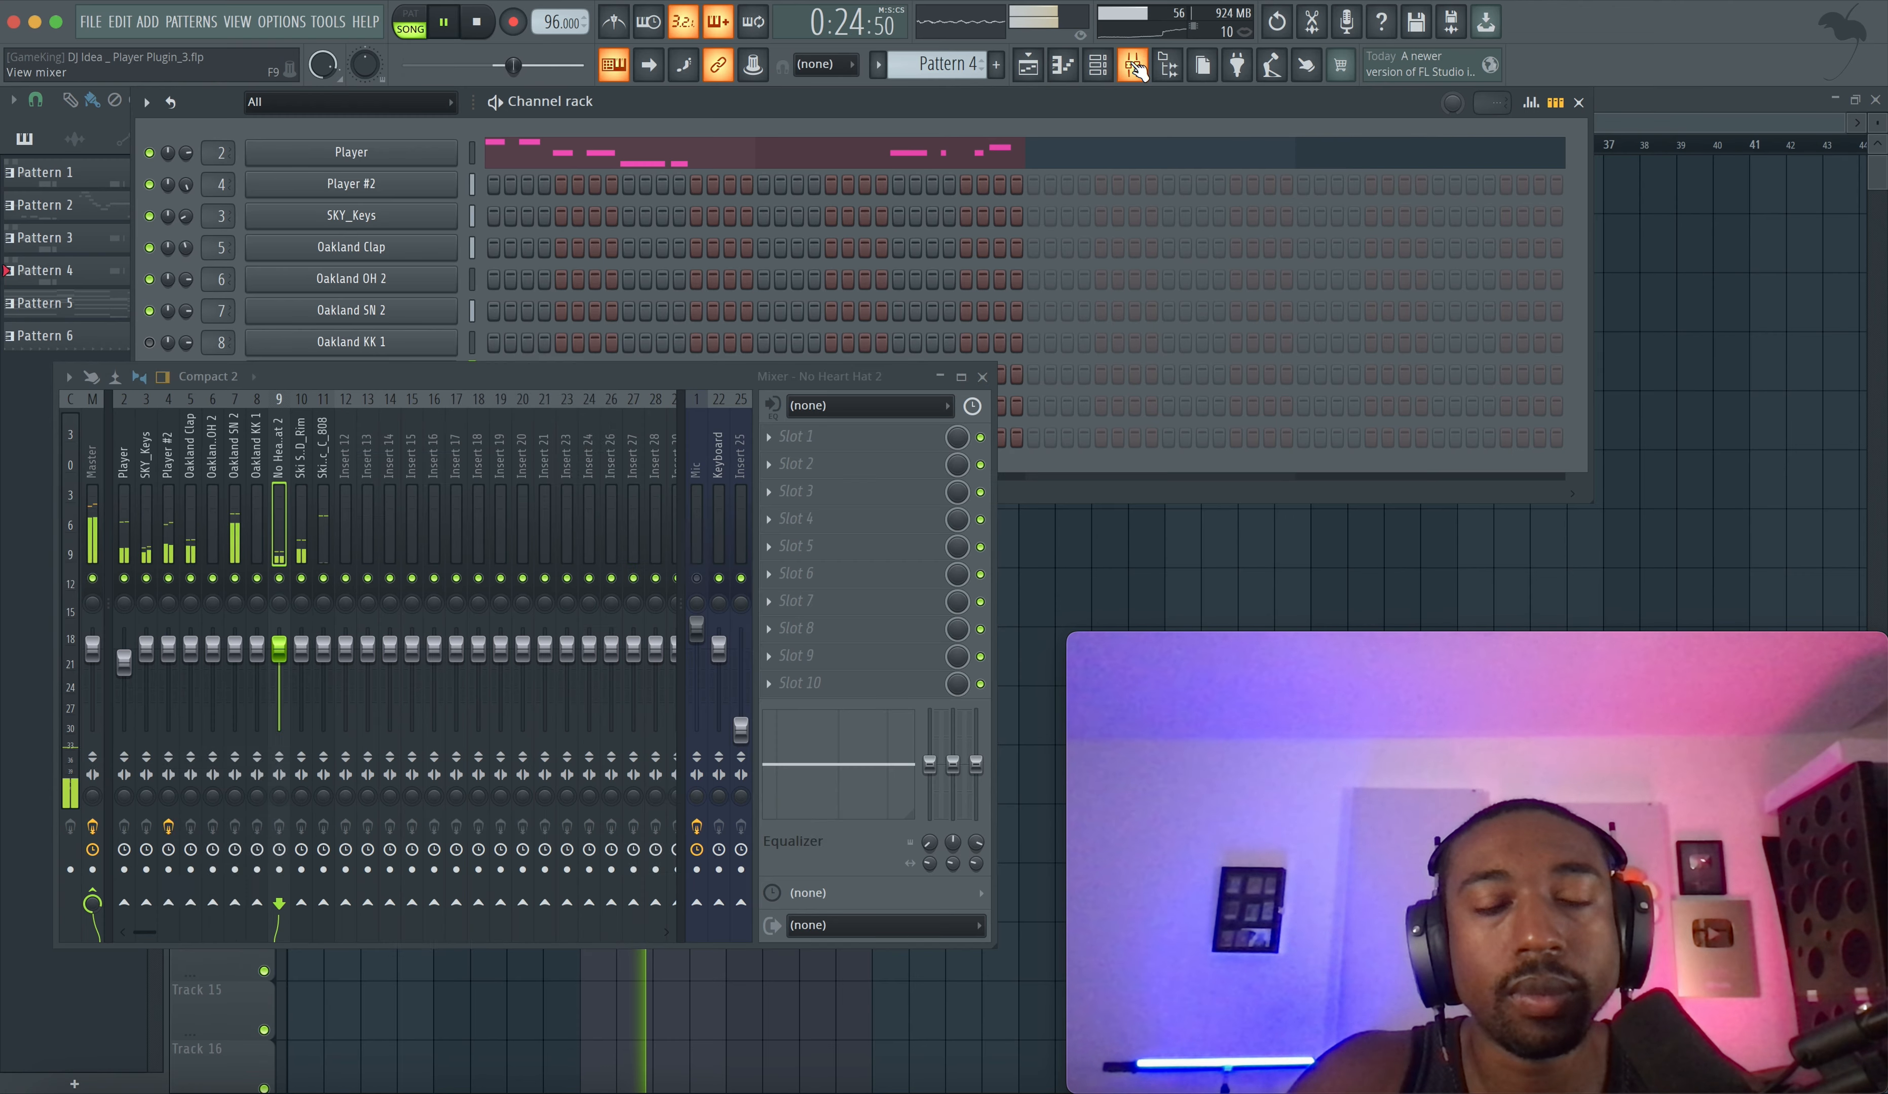
left_click(697, 578)
key("space")
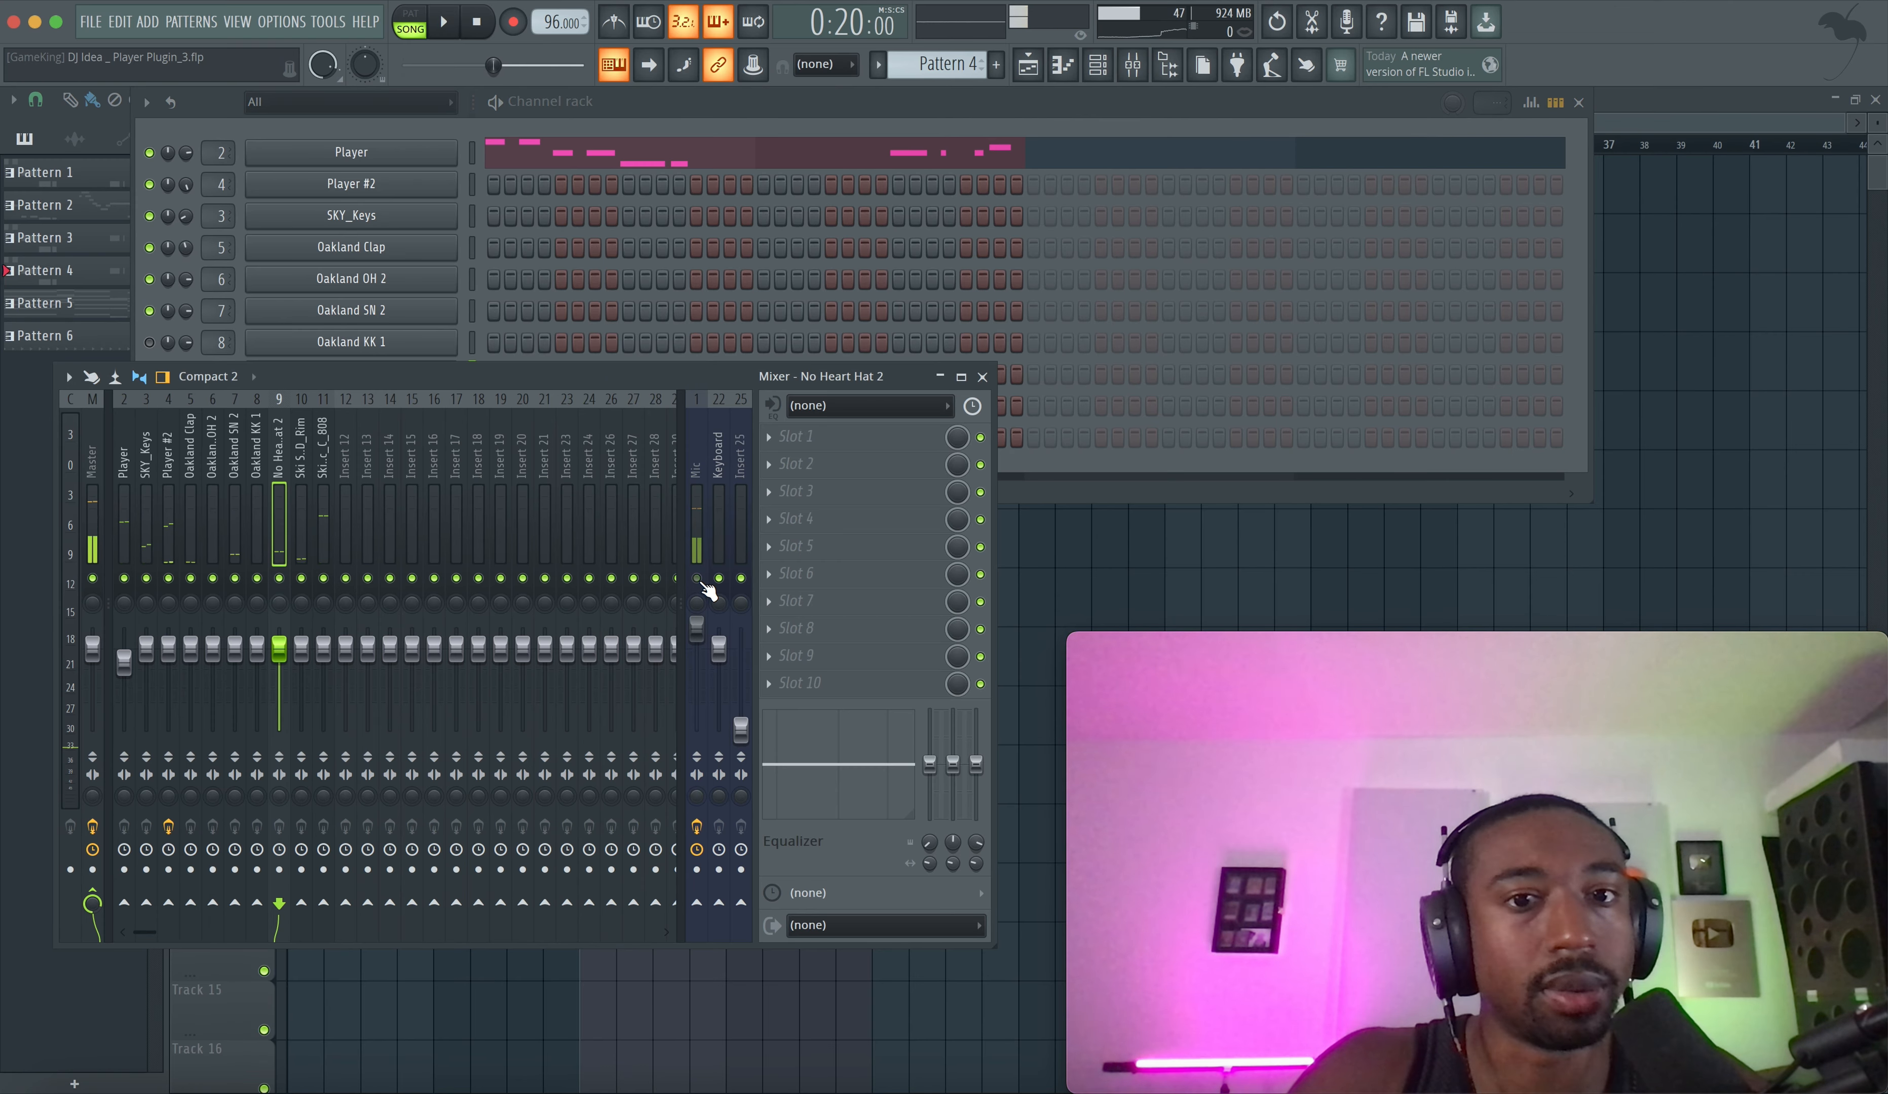
- Raise the main swing of the channel rack while the selected bars play
left_click(1518, 107)
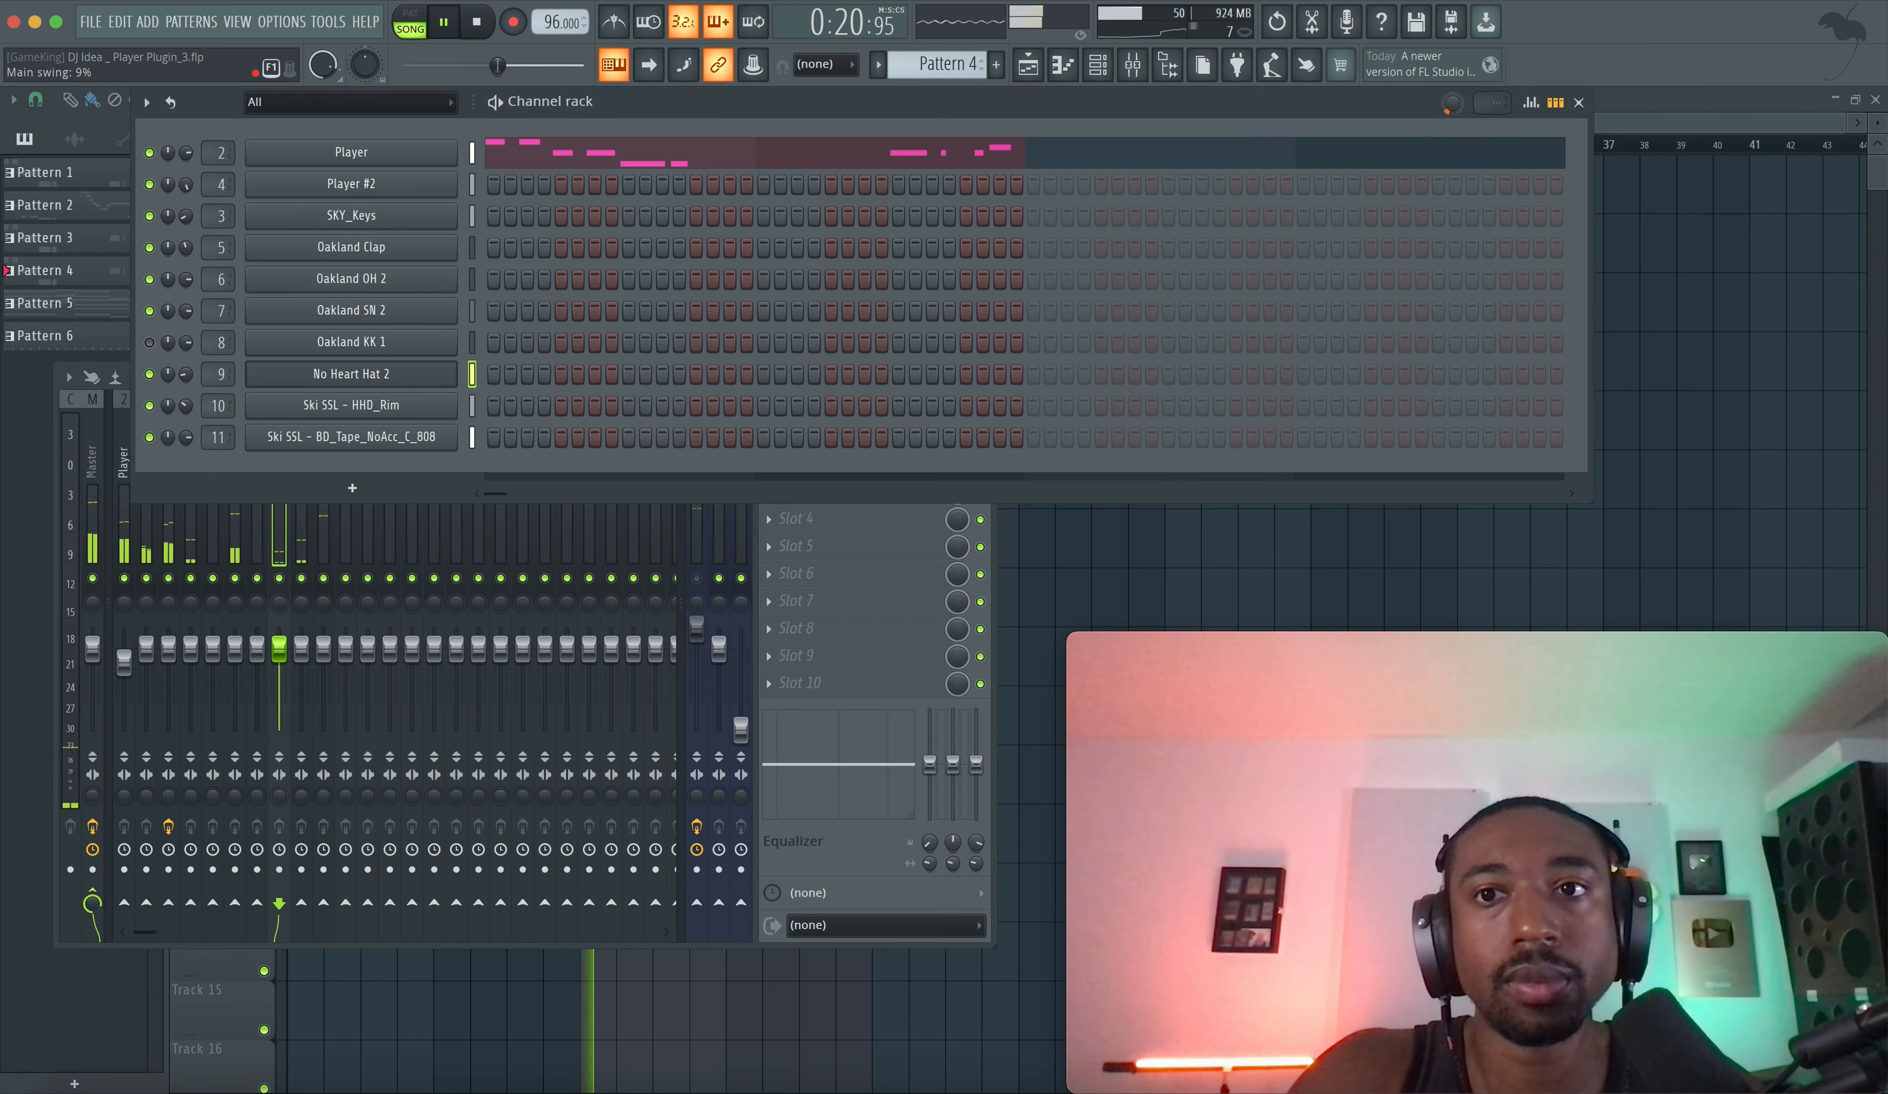
right_click(1663, 282)
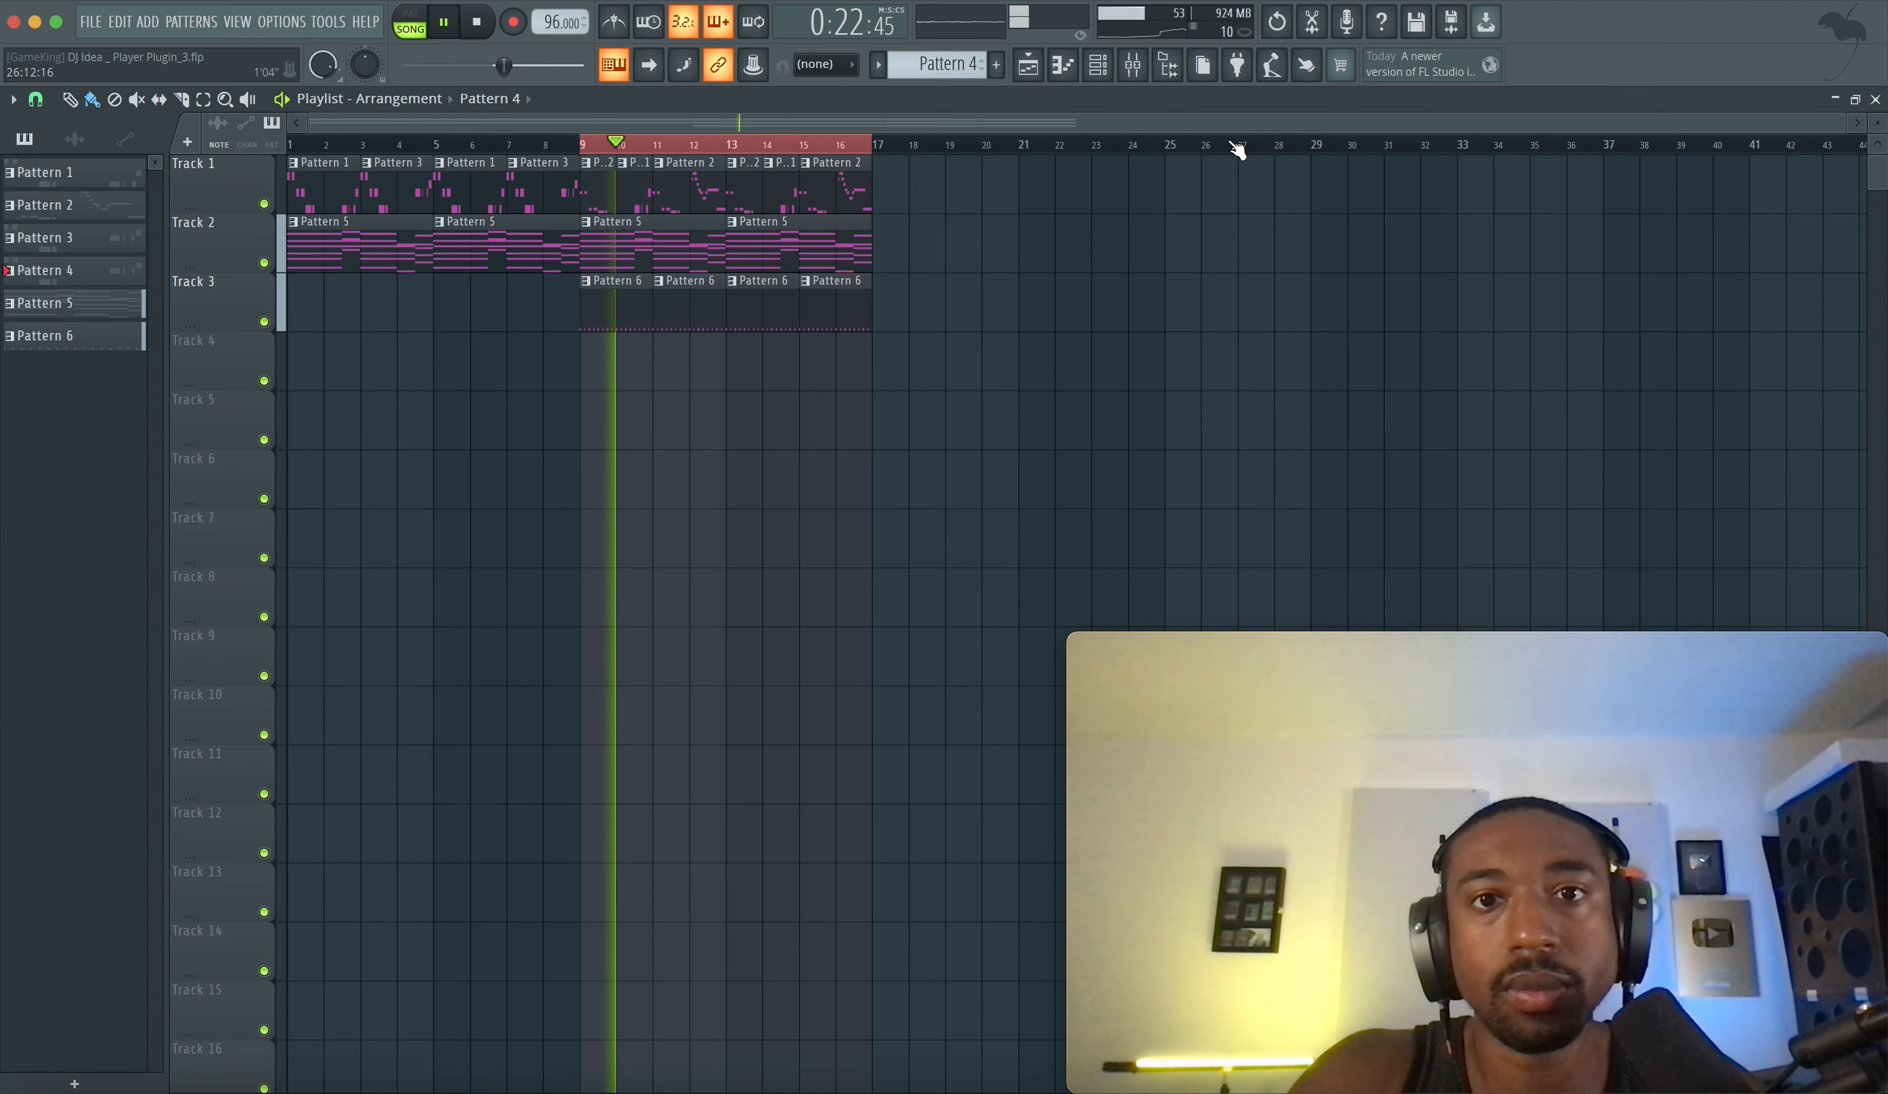
left_click(1098, 67)
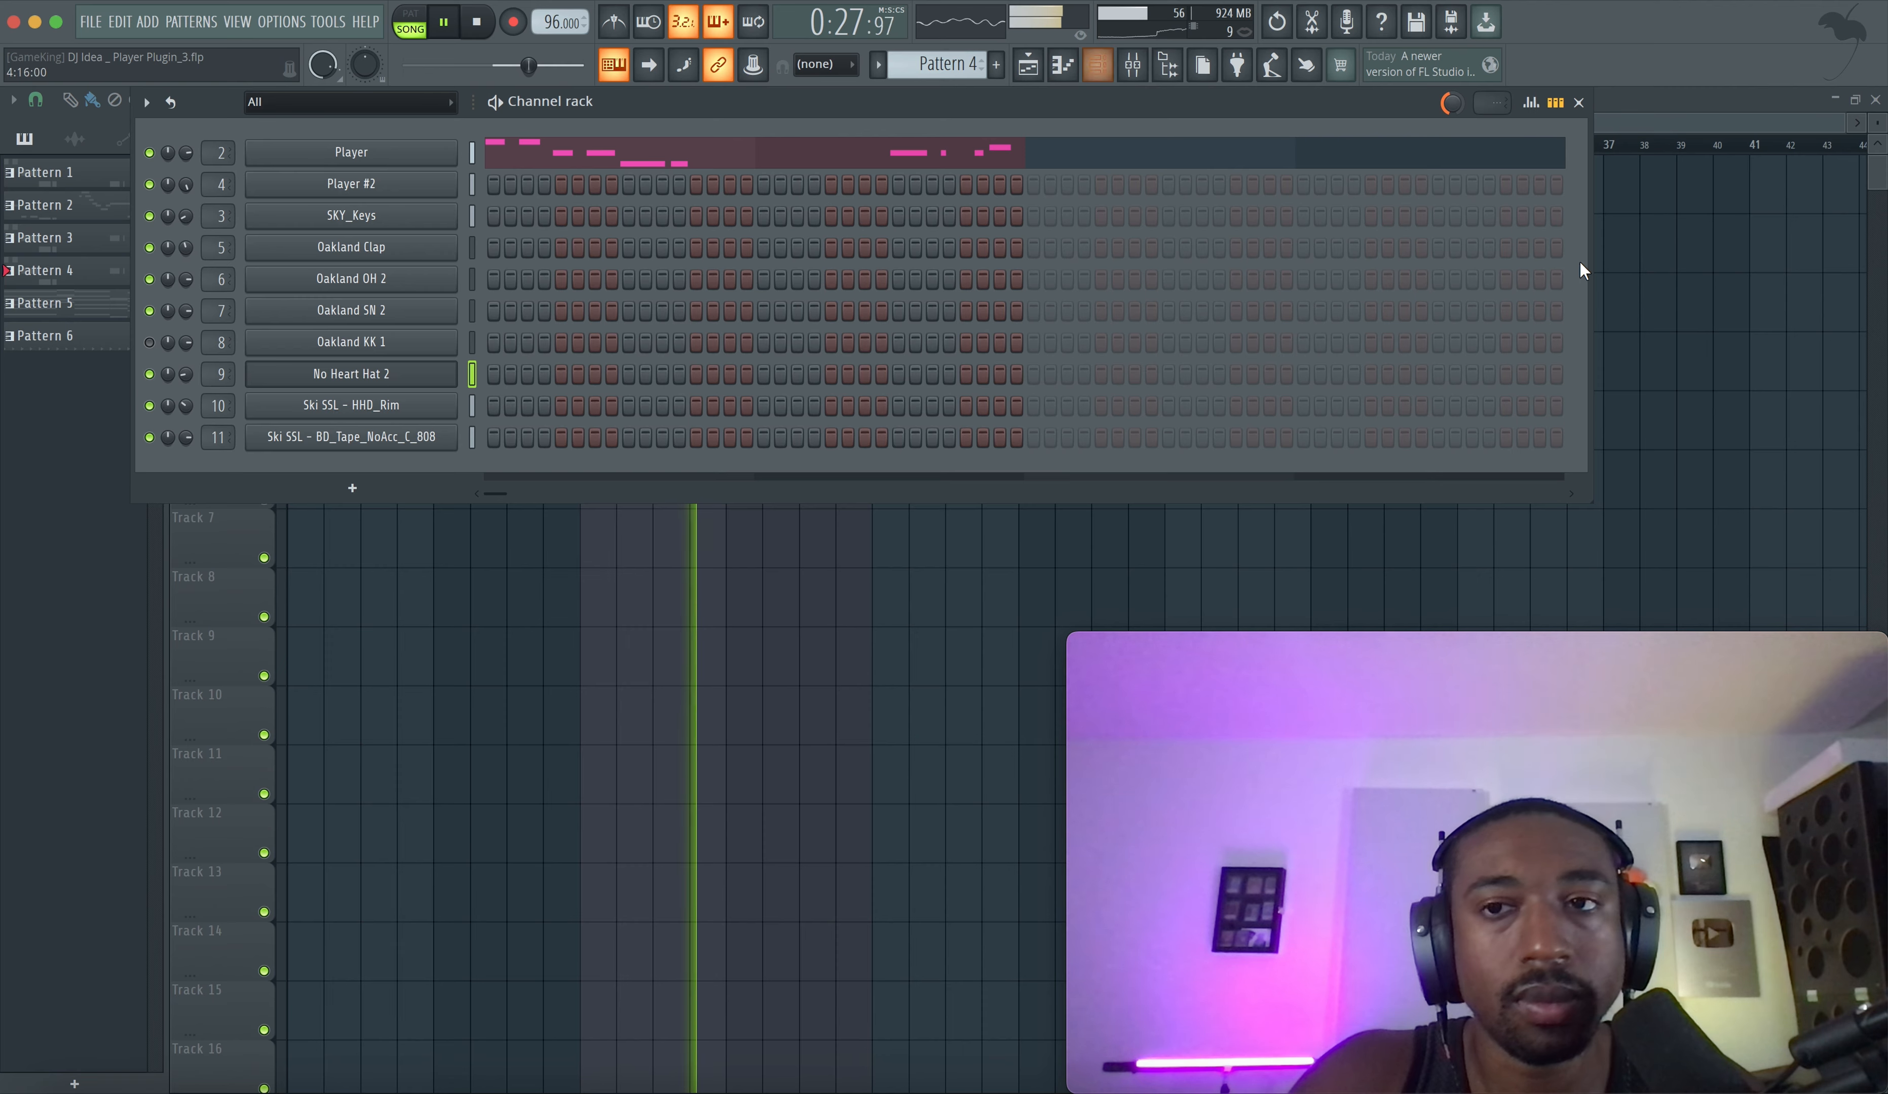
- Reopen the channel rack and set the No Heart Hat 2 channel's volume to 19%
right_click(1726, 283)
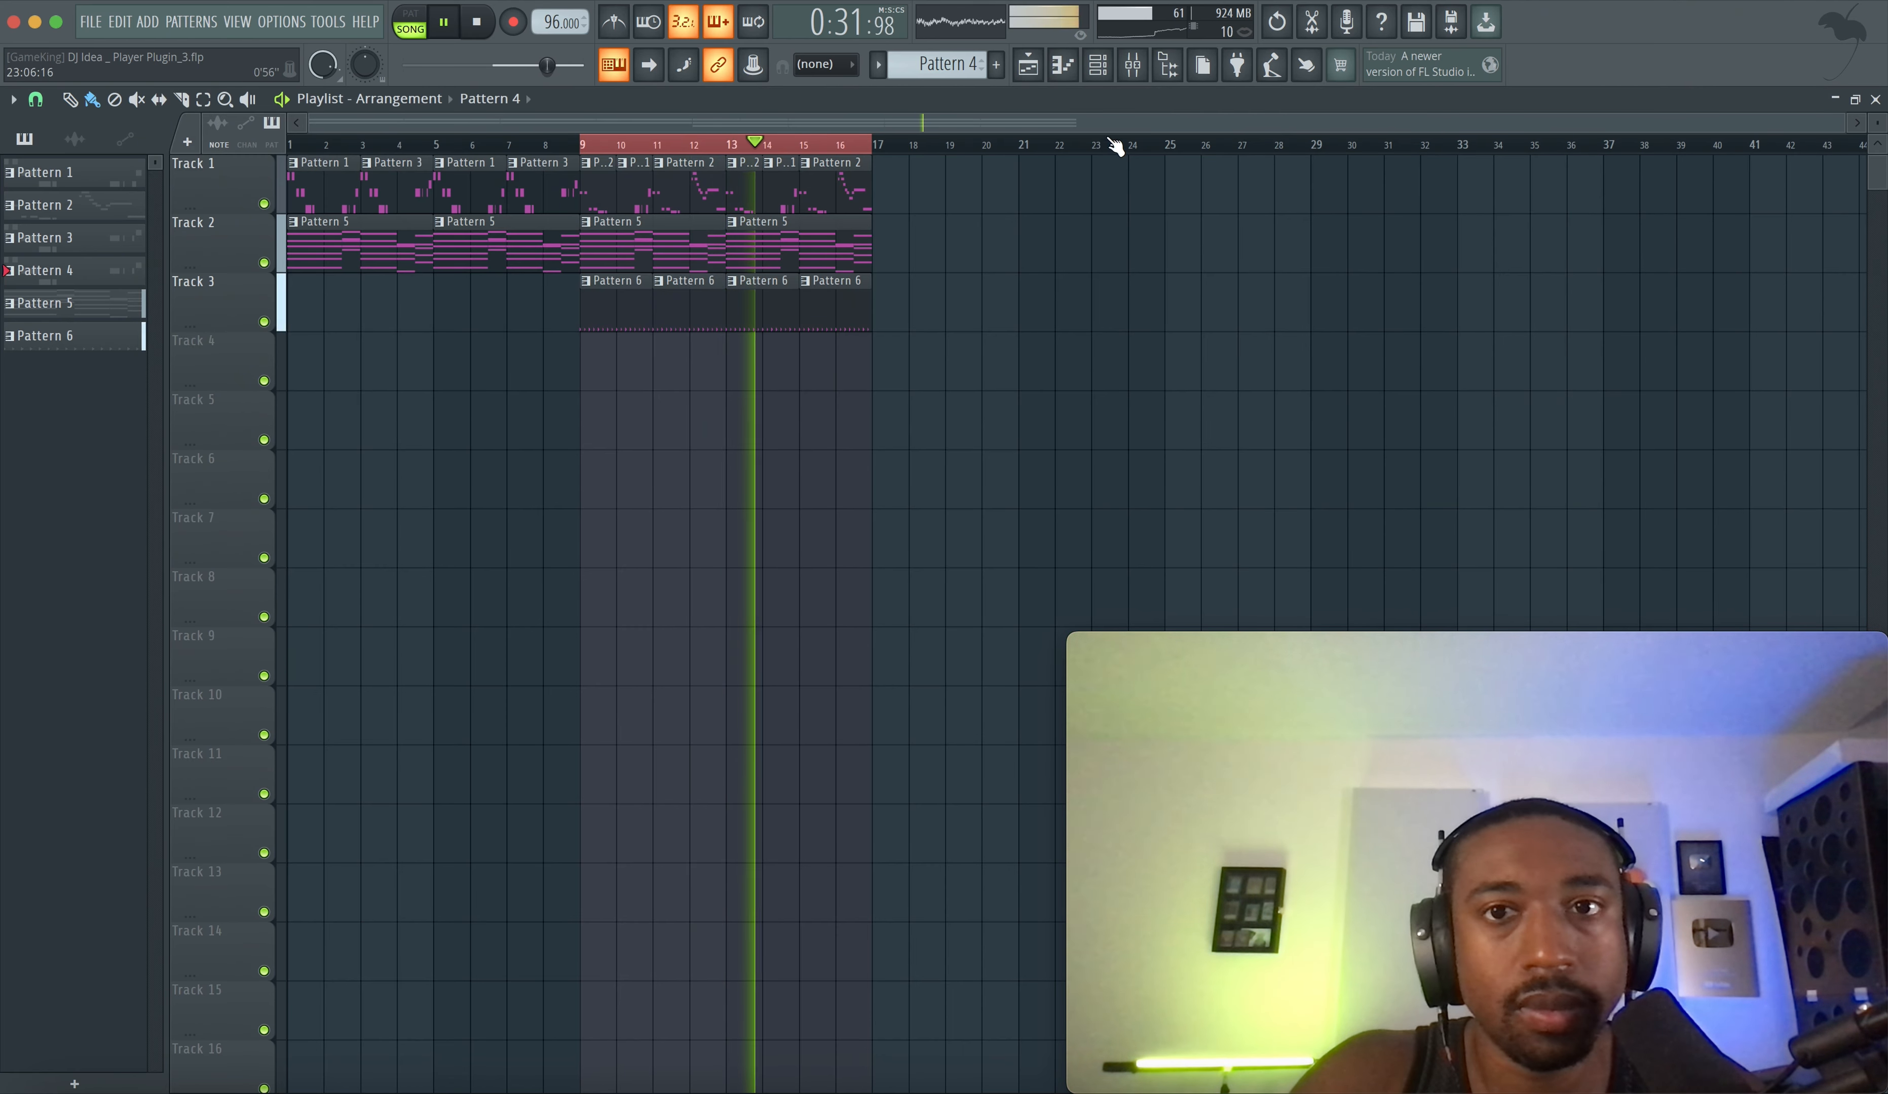
left_click(1098, 67)
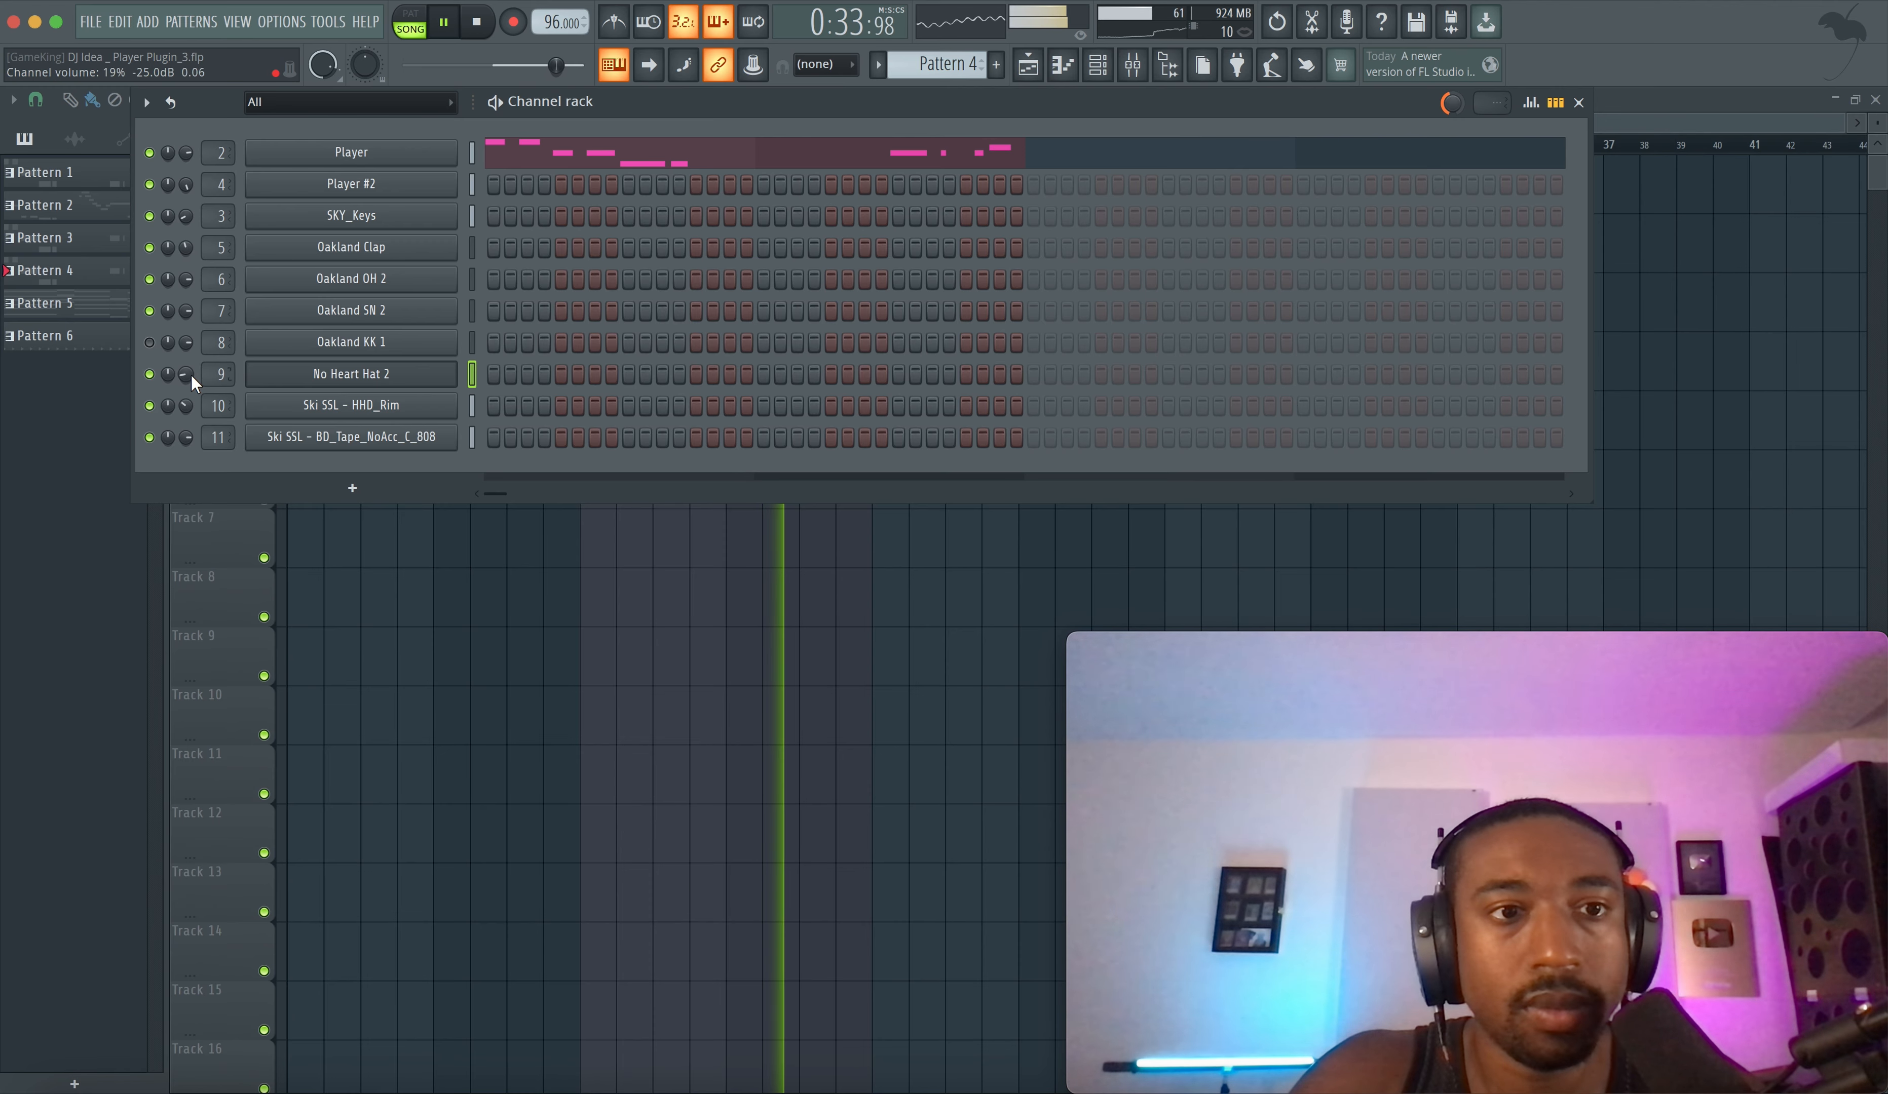
right_click(490, 578)
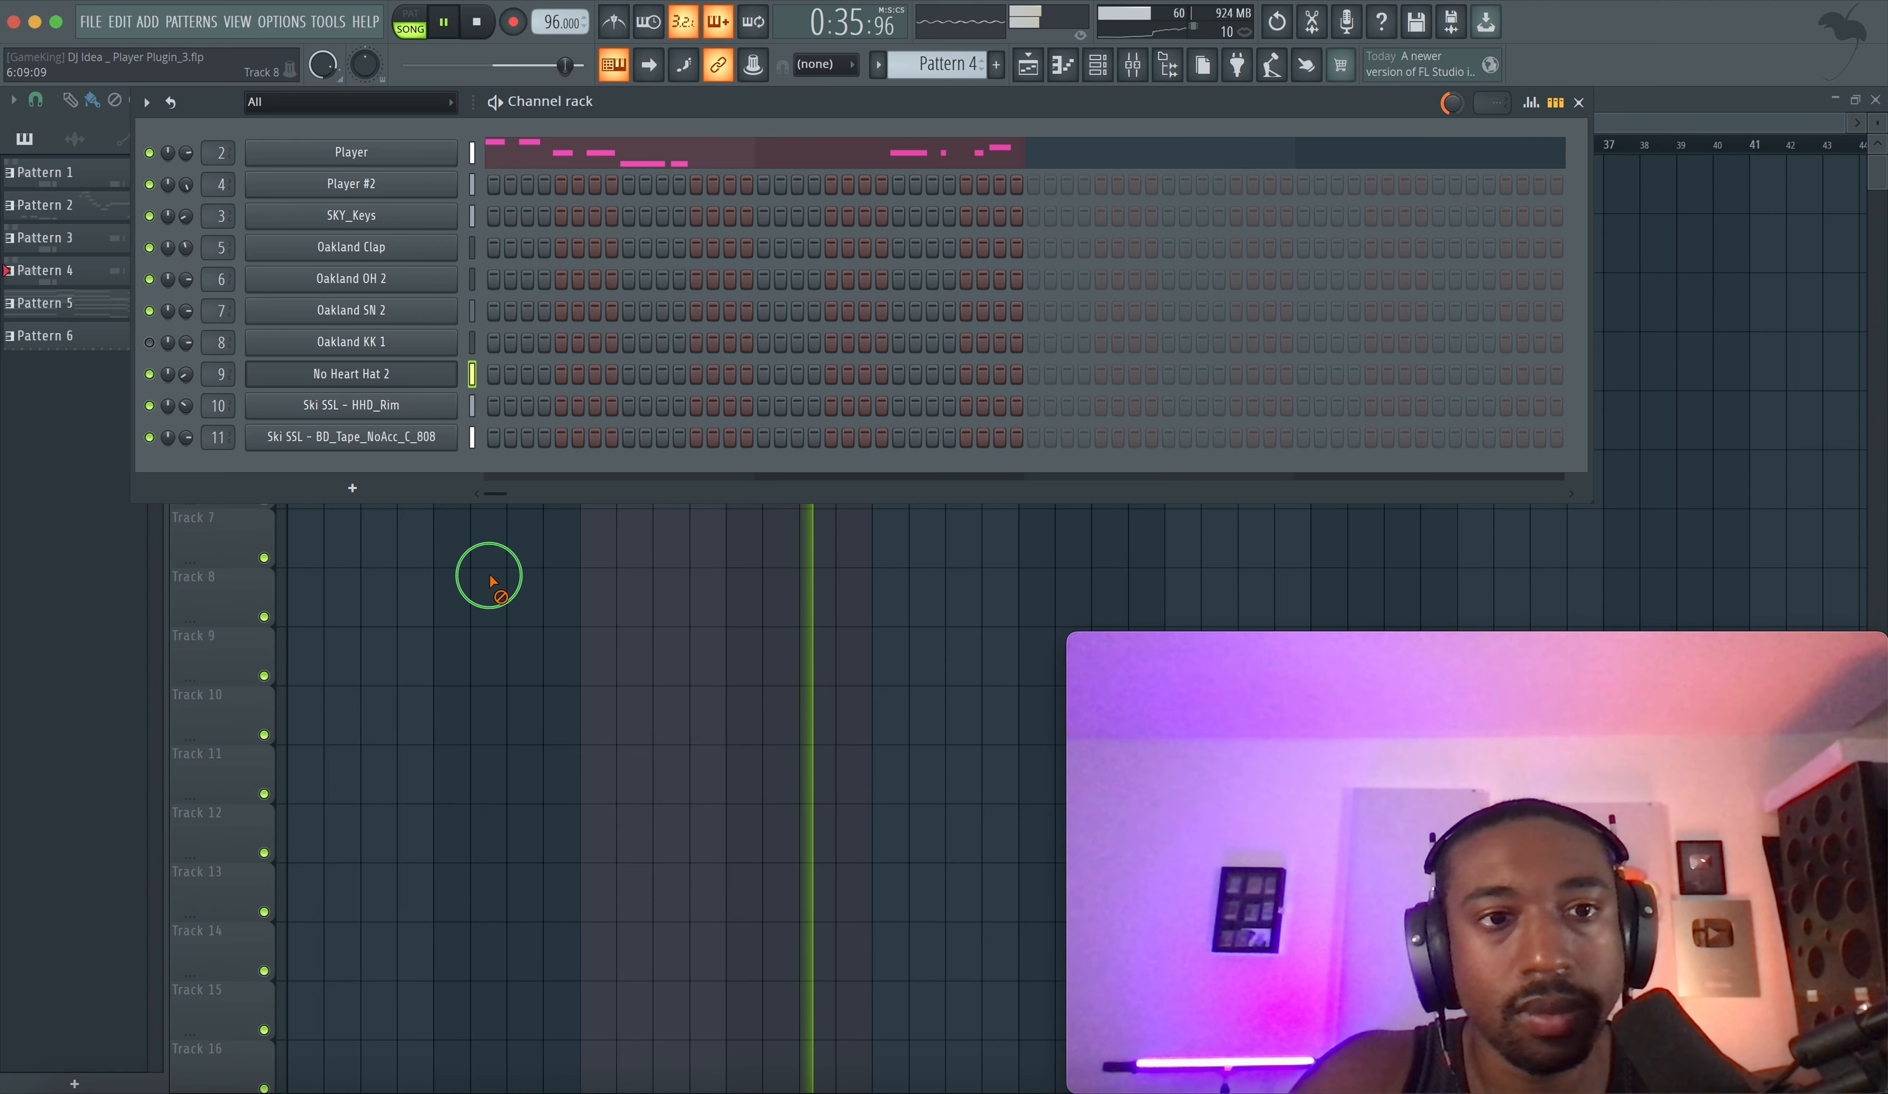
- Open the No Heart Hat 2 channel settings, set the channel pitch to -20 cents, and return to the playlist
left_click(1096, 70)
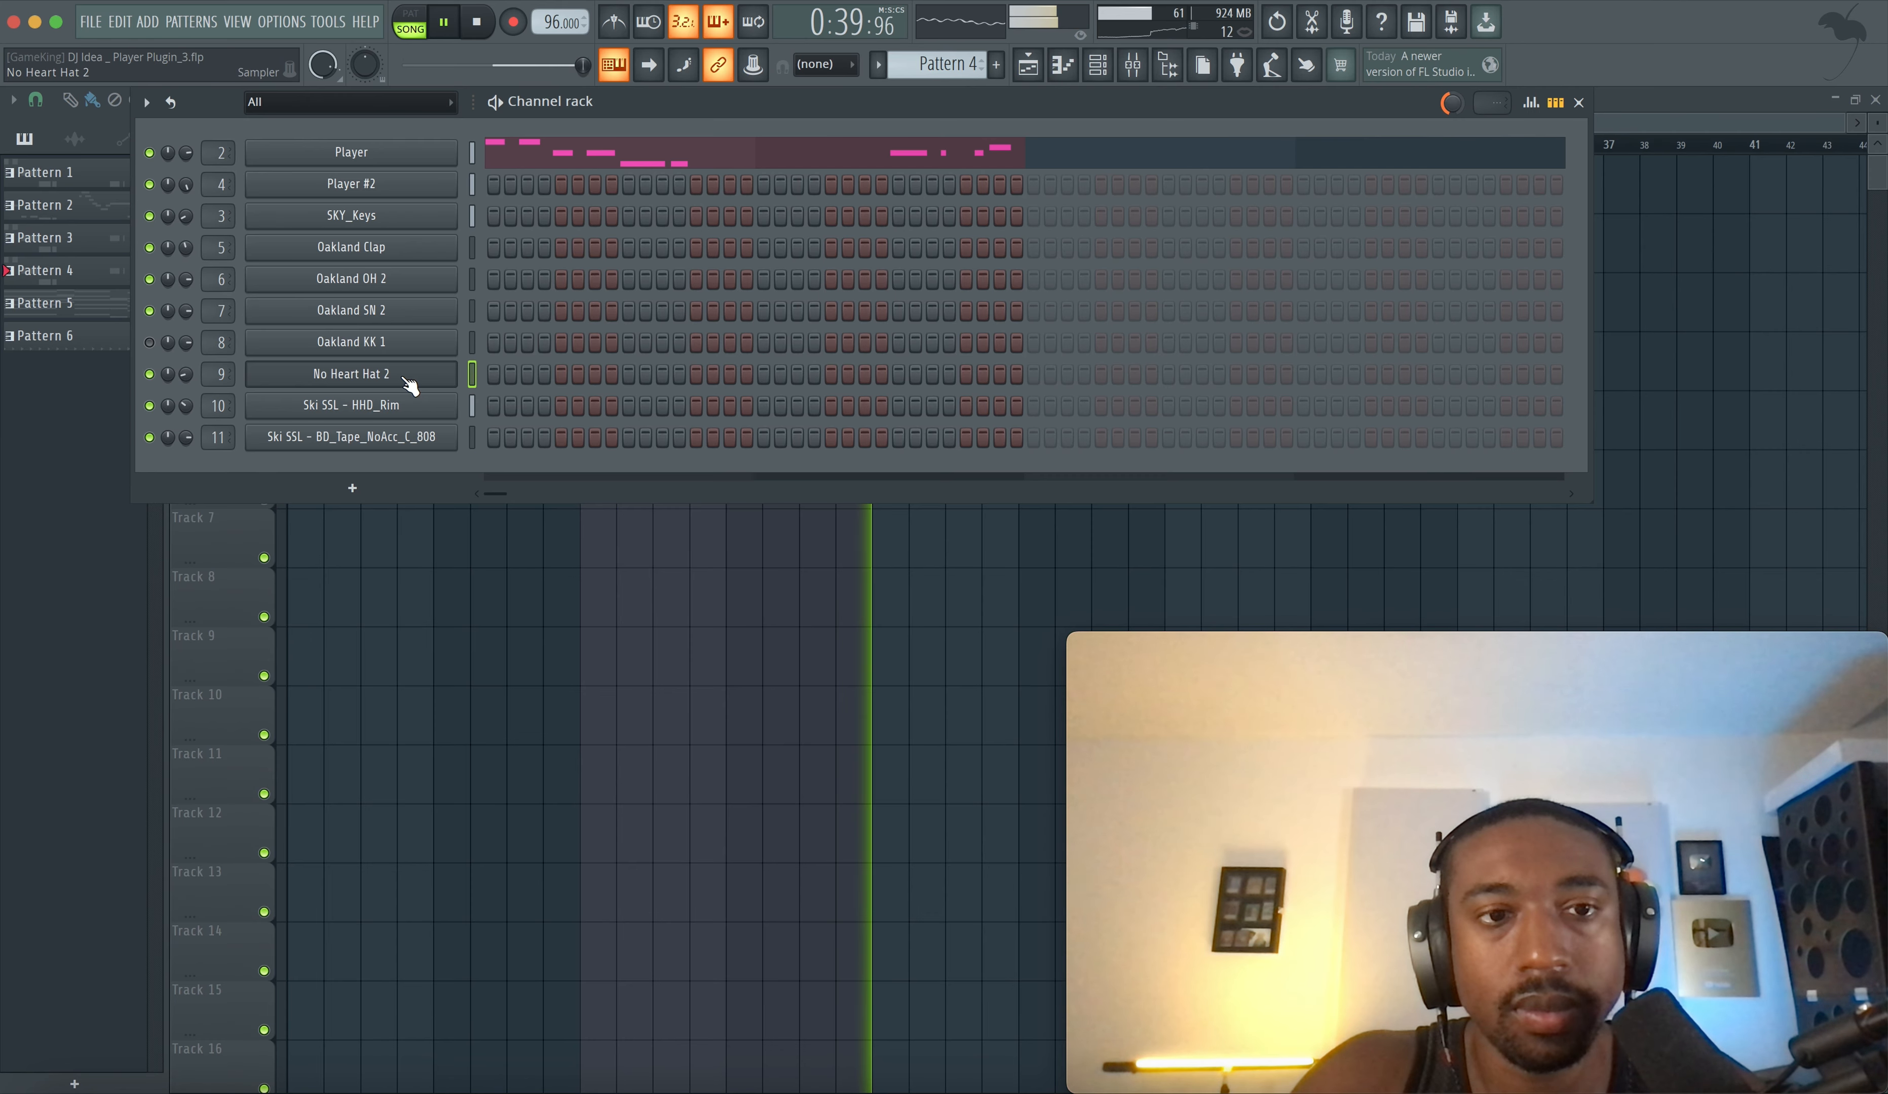
right_click(482, 628)
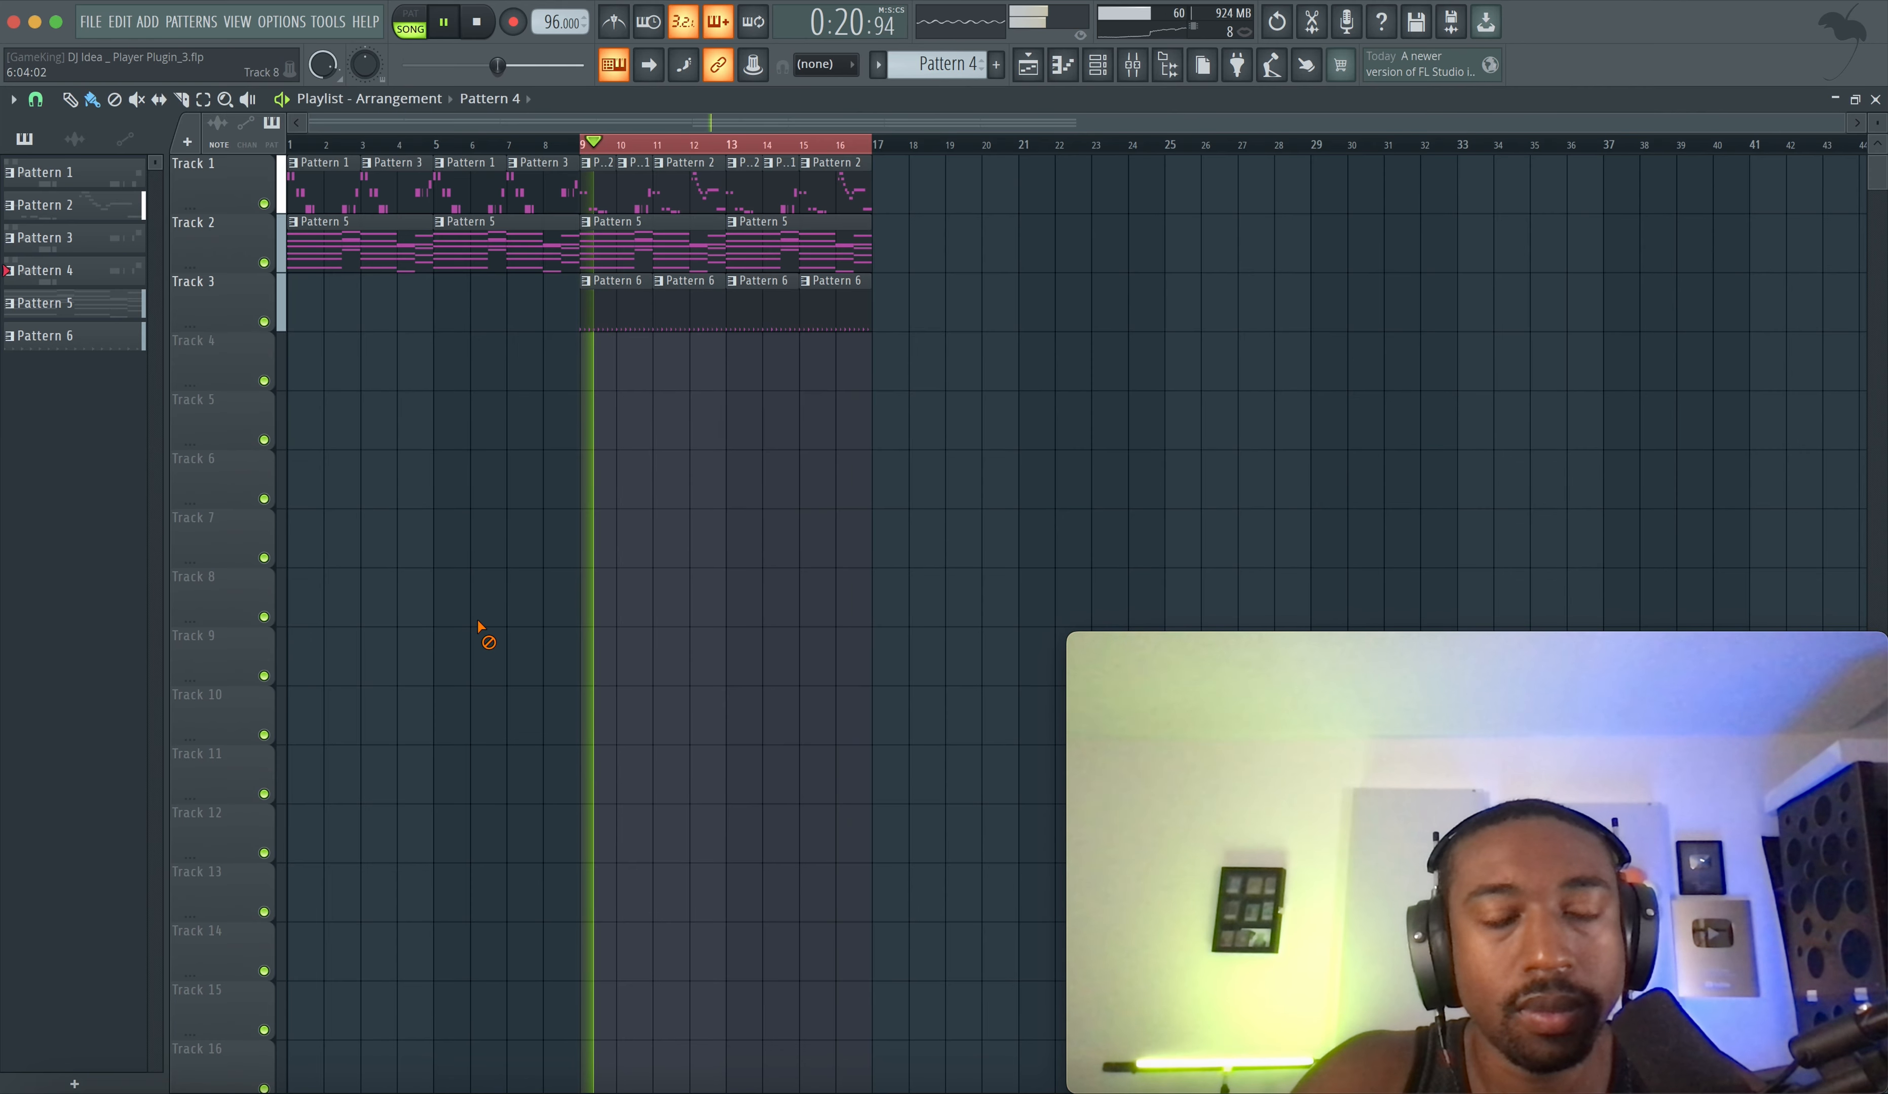
left_click(1097, 70)
left_click(409, 380)
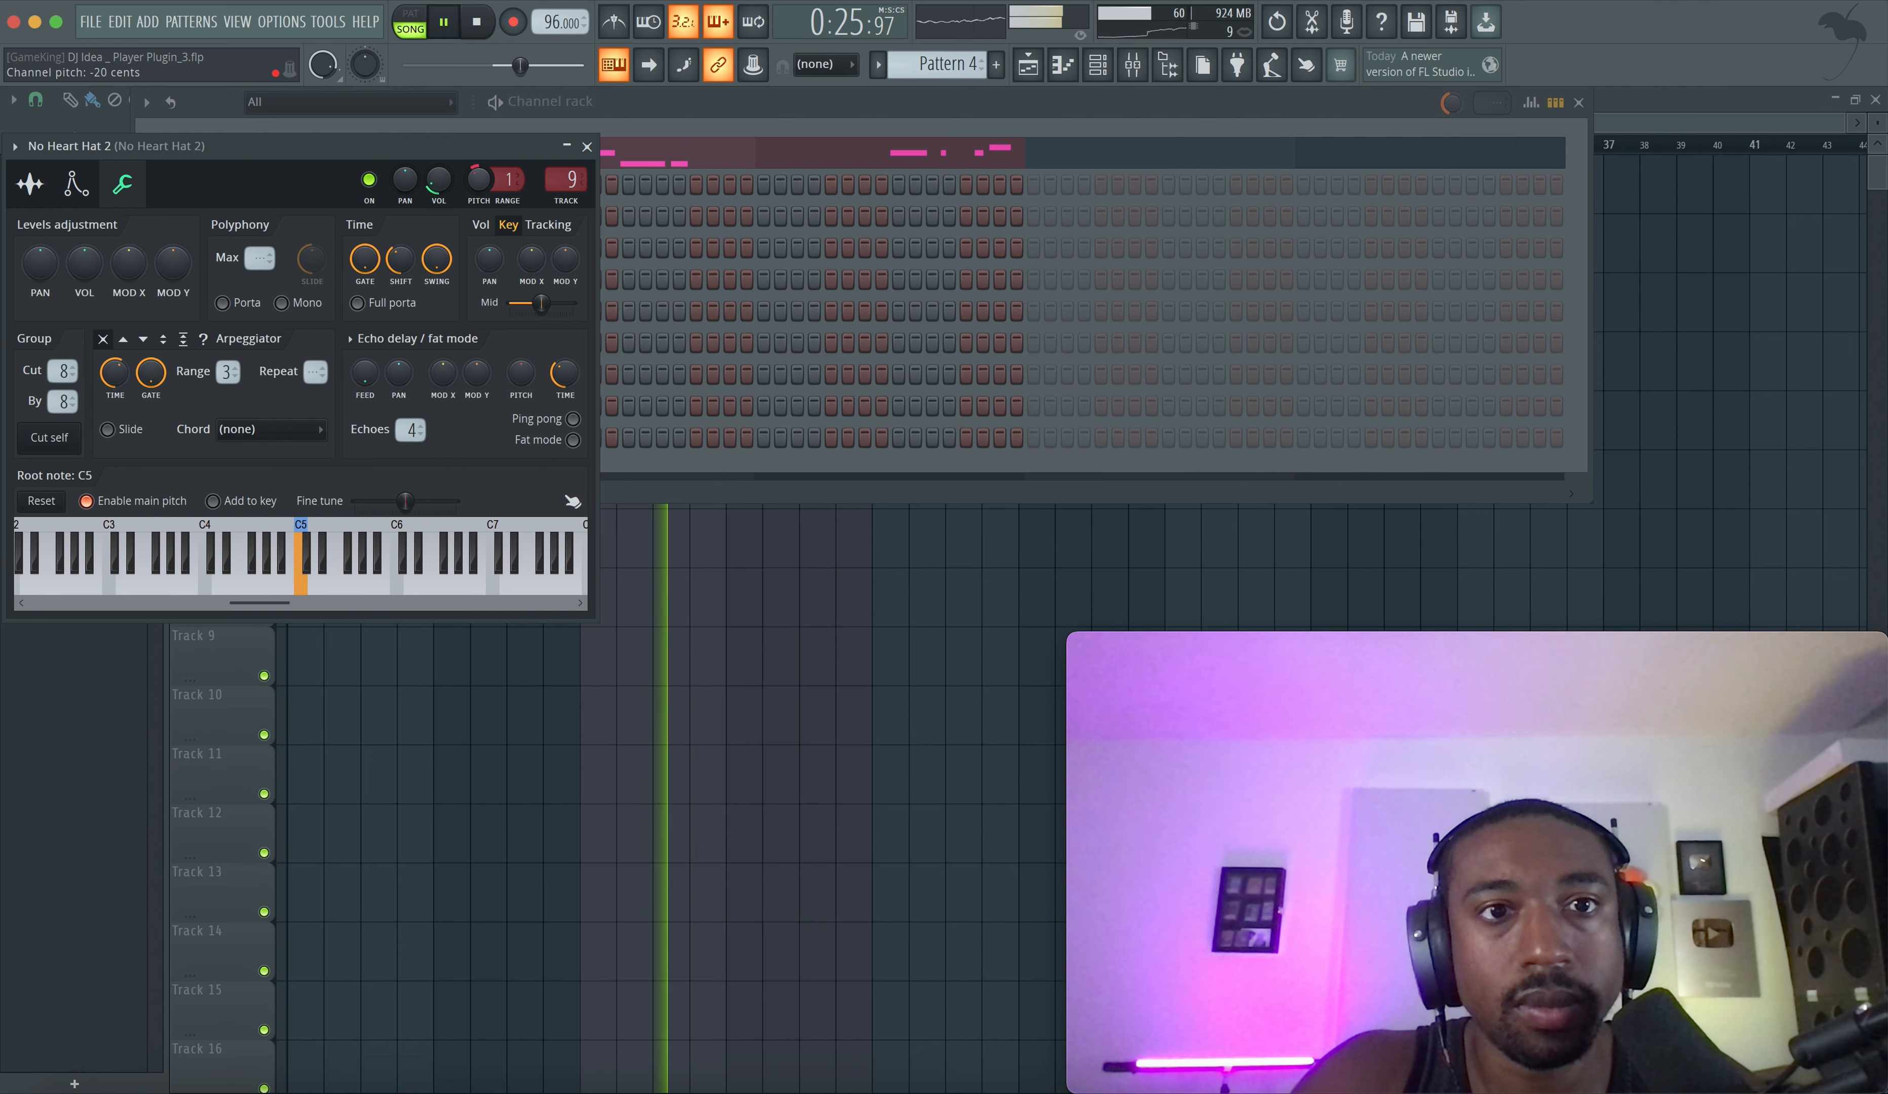
left_click(588, 146)
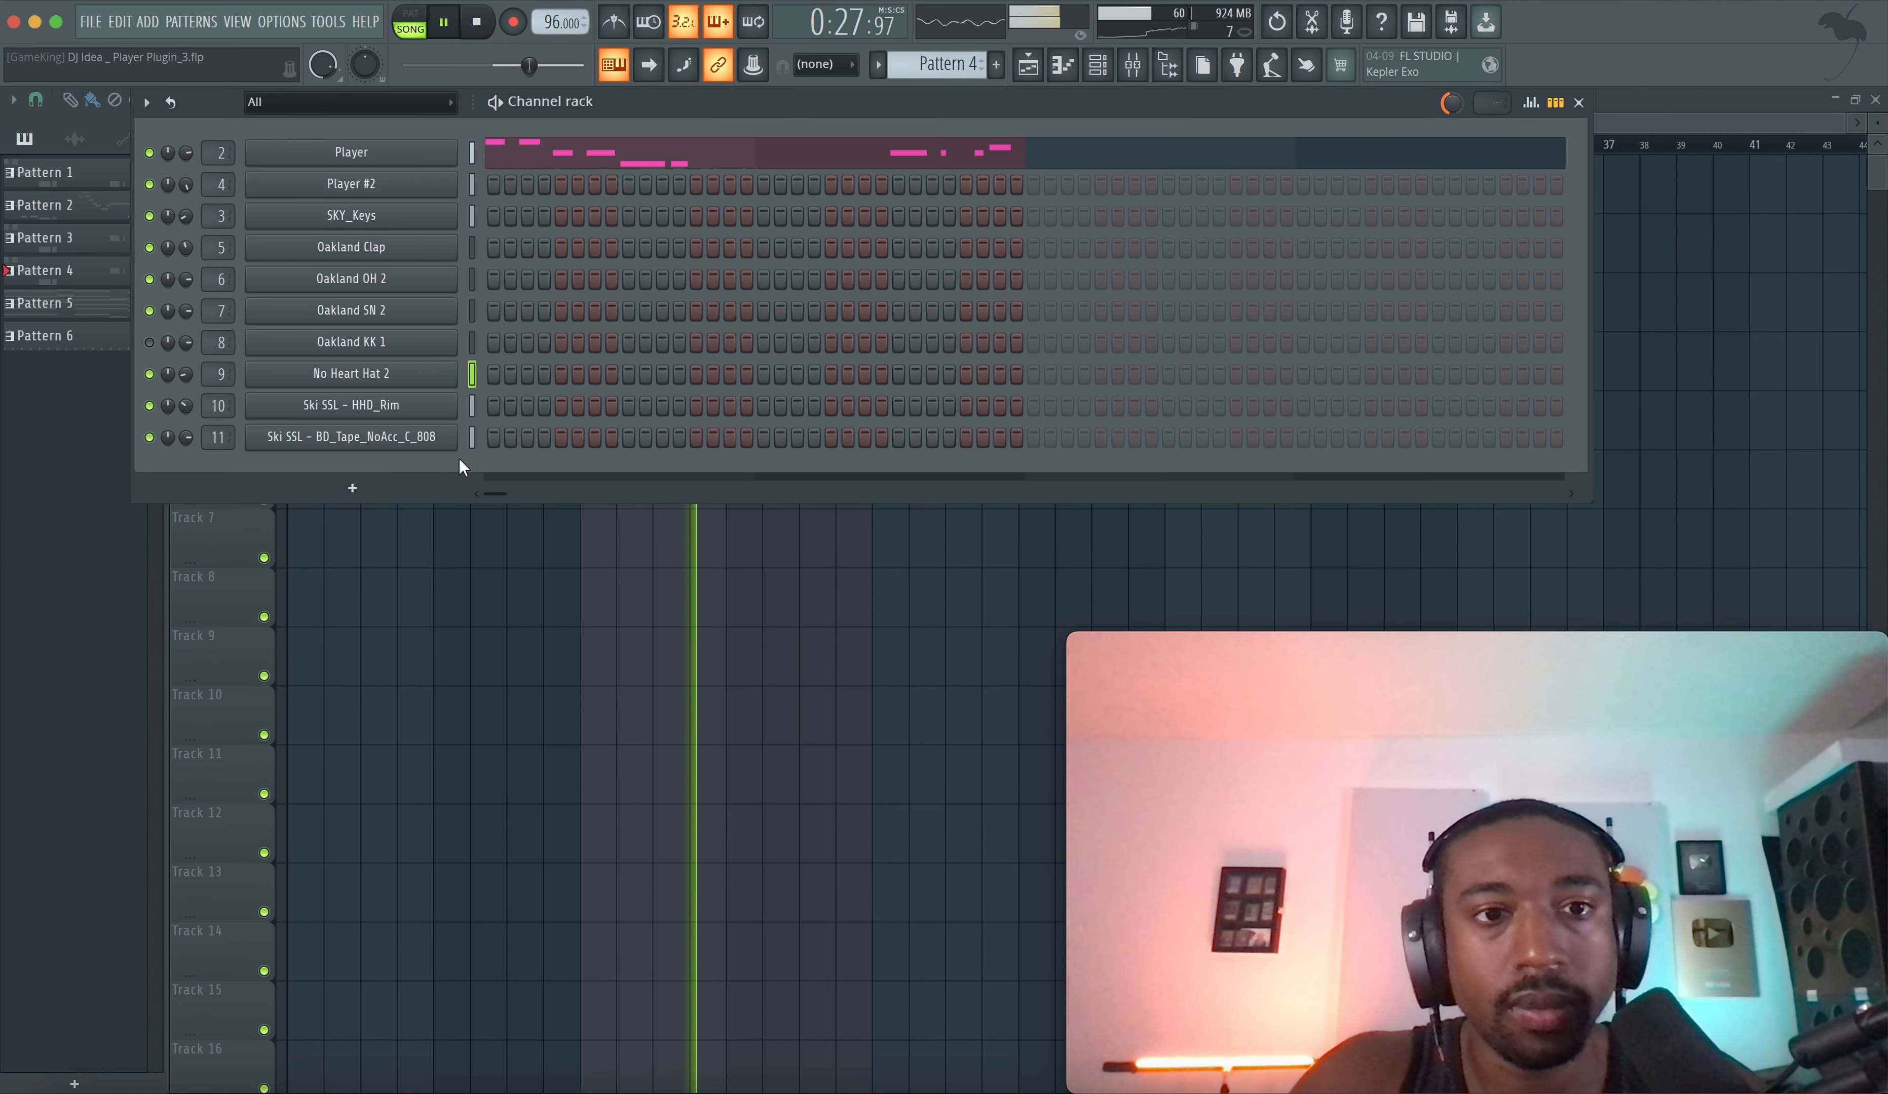
right_click(419, 599)
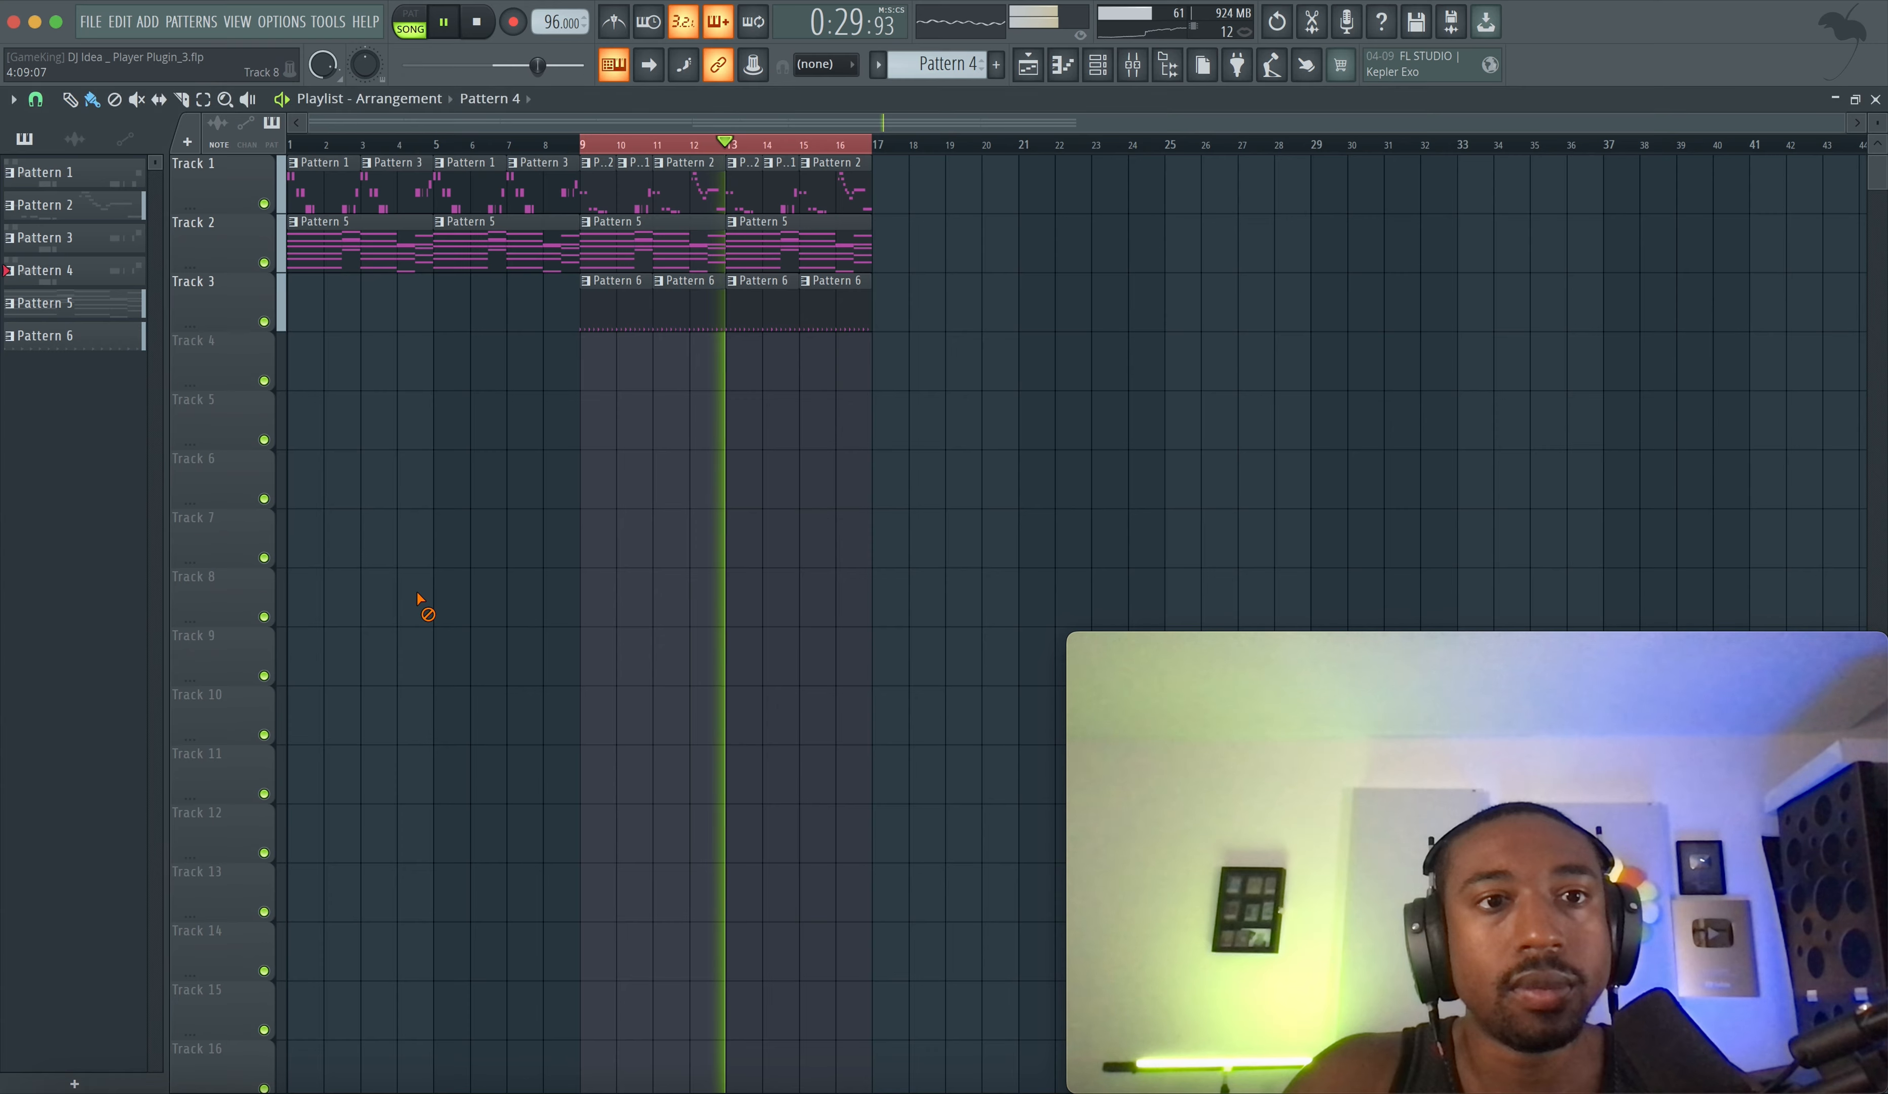
- Show the channel rack and cycle through the patterns until Pattern 6 is selected
left_click(1096, 75)
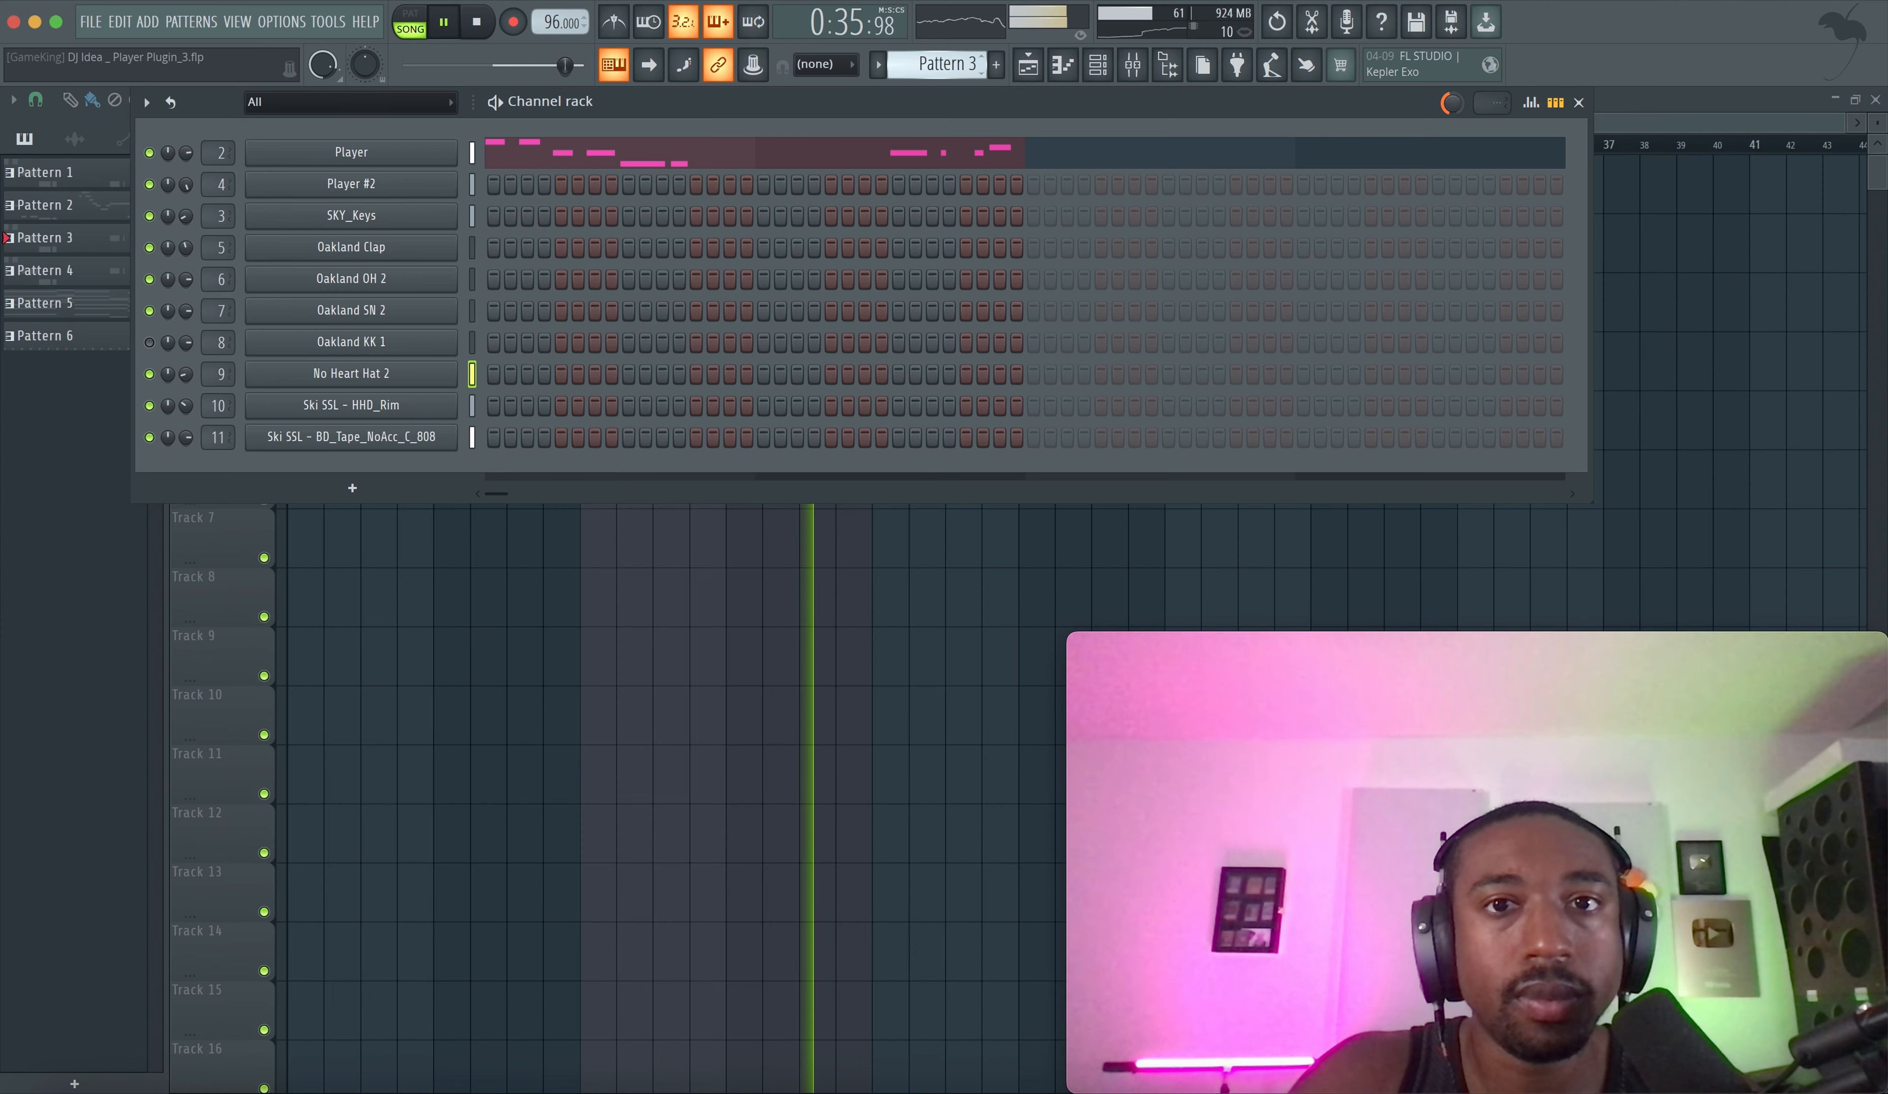
key("KP_Subtract")
key("KP_Subtract")
key("KP_Add")
key("KP_Add")
key("KP_Add")
key("KP_Add")
key("KP_Add")
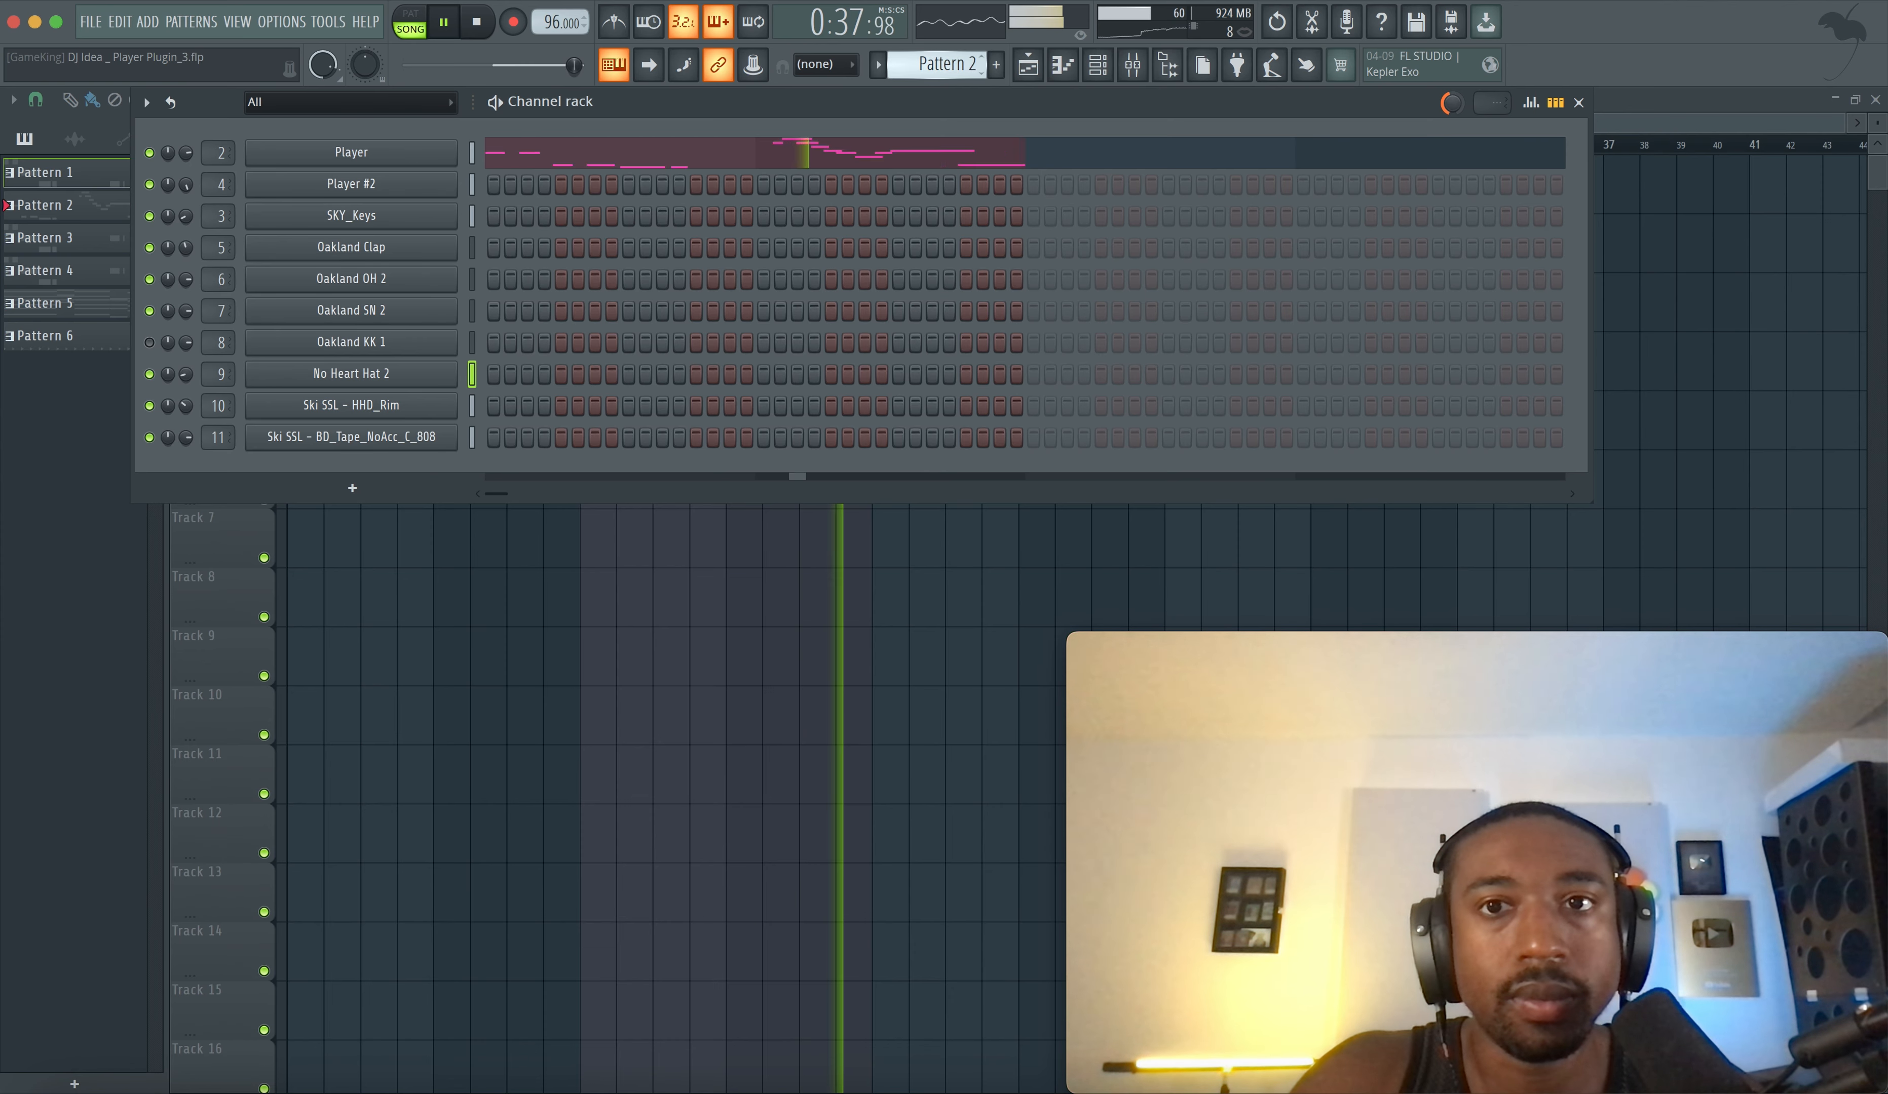
- Hide the channel rack, clear the playback range in the playlist, and save the project
key("F6")
right_click(712, 142)
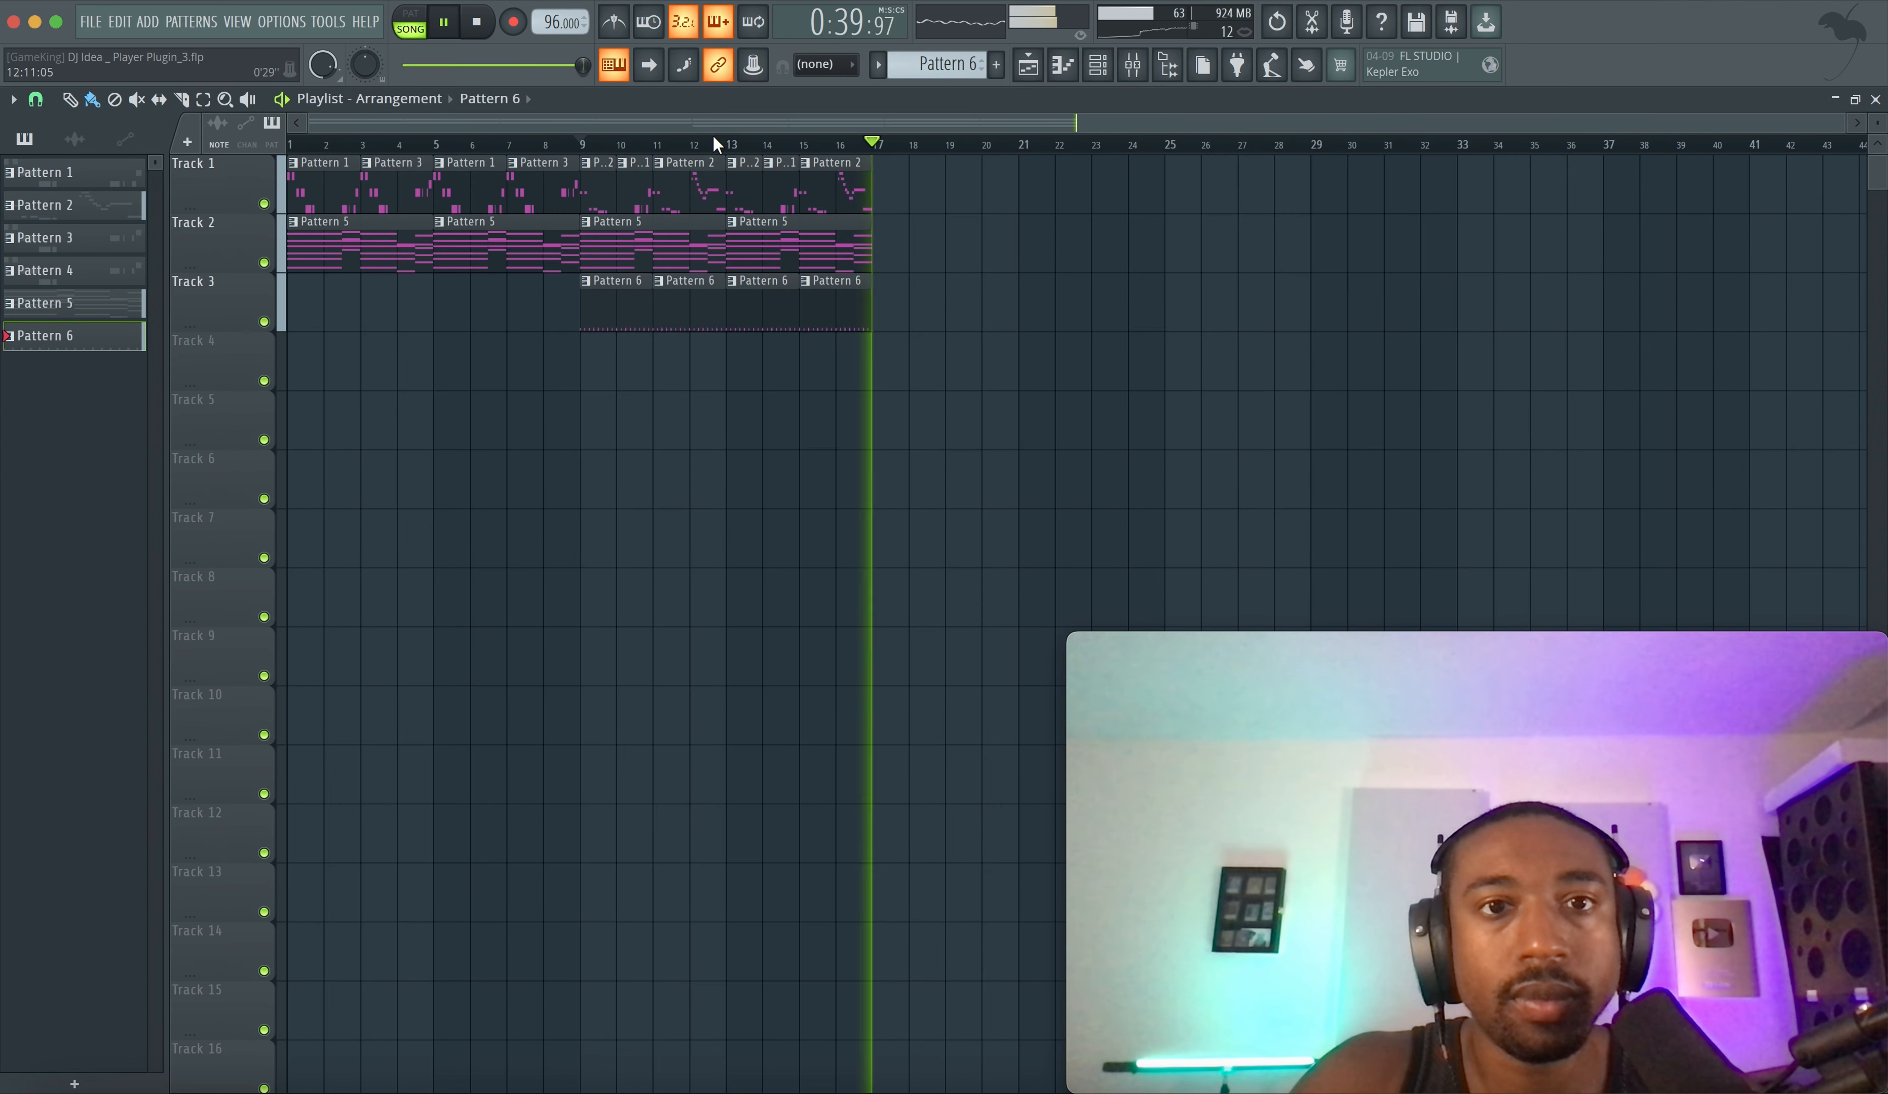
key("super+s")
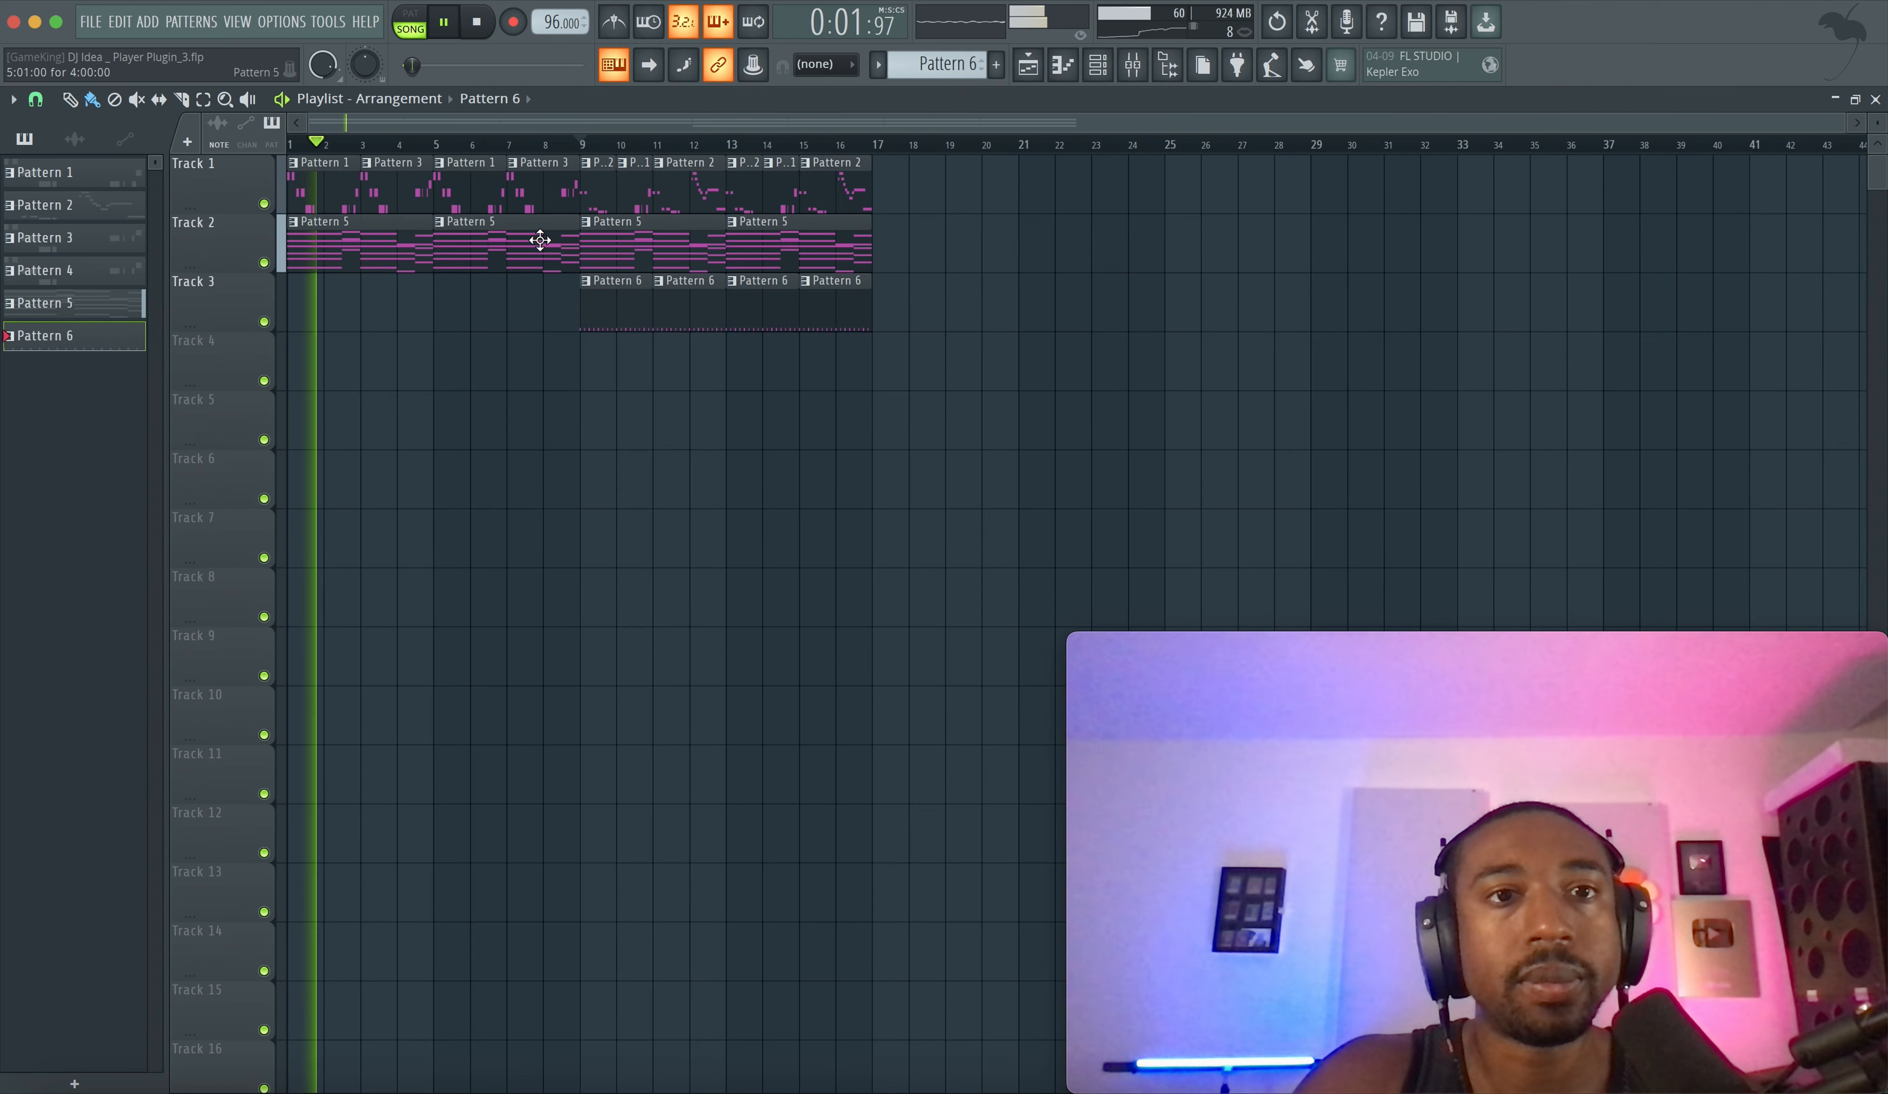
- Try removing the Track 1 clips from bars 1 through 8, and undo the last two deletions
right_click(446, 188)
right_click(379, 189)
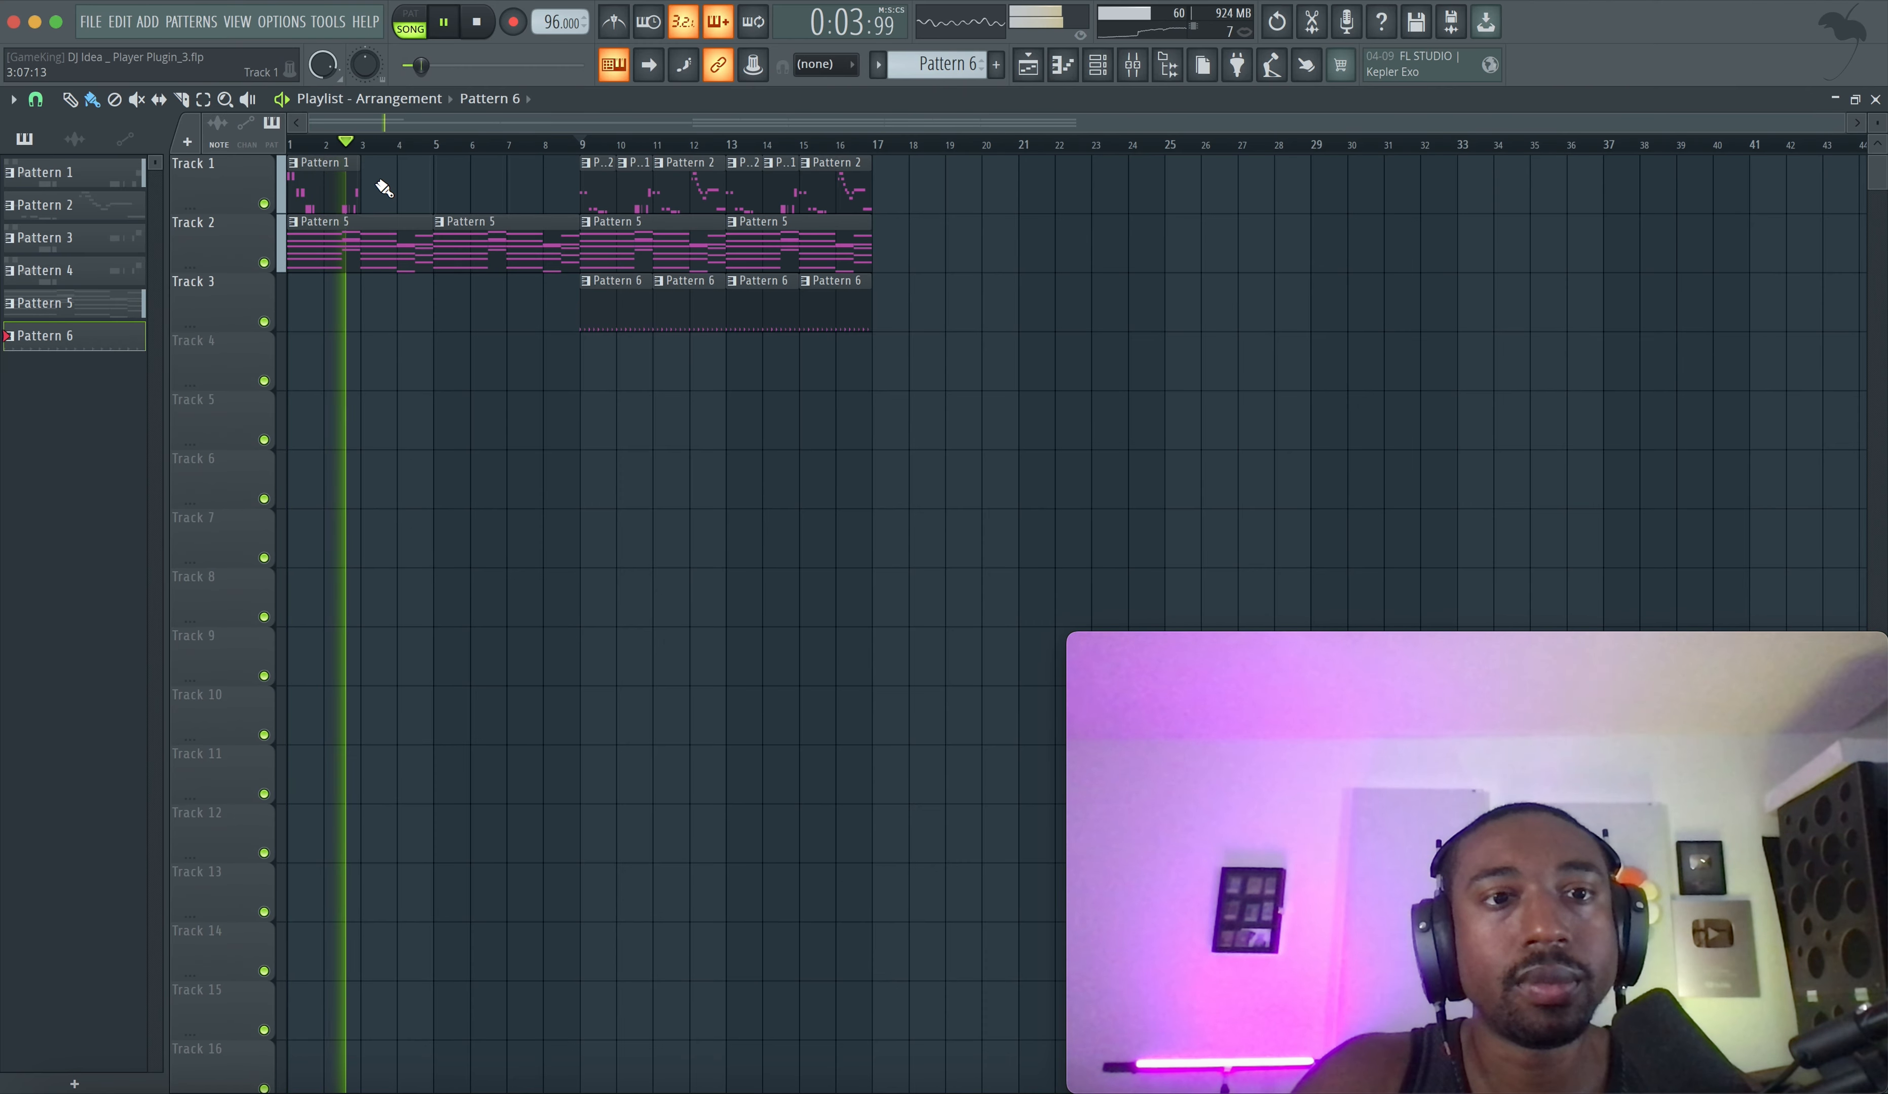
right_click(307, 185)
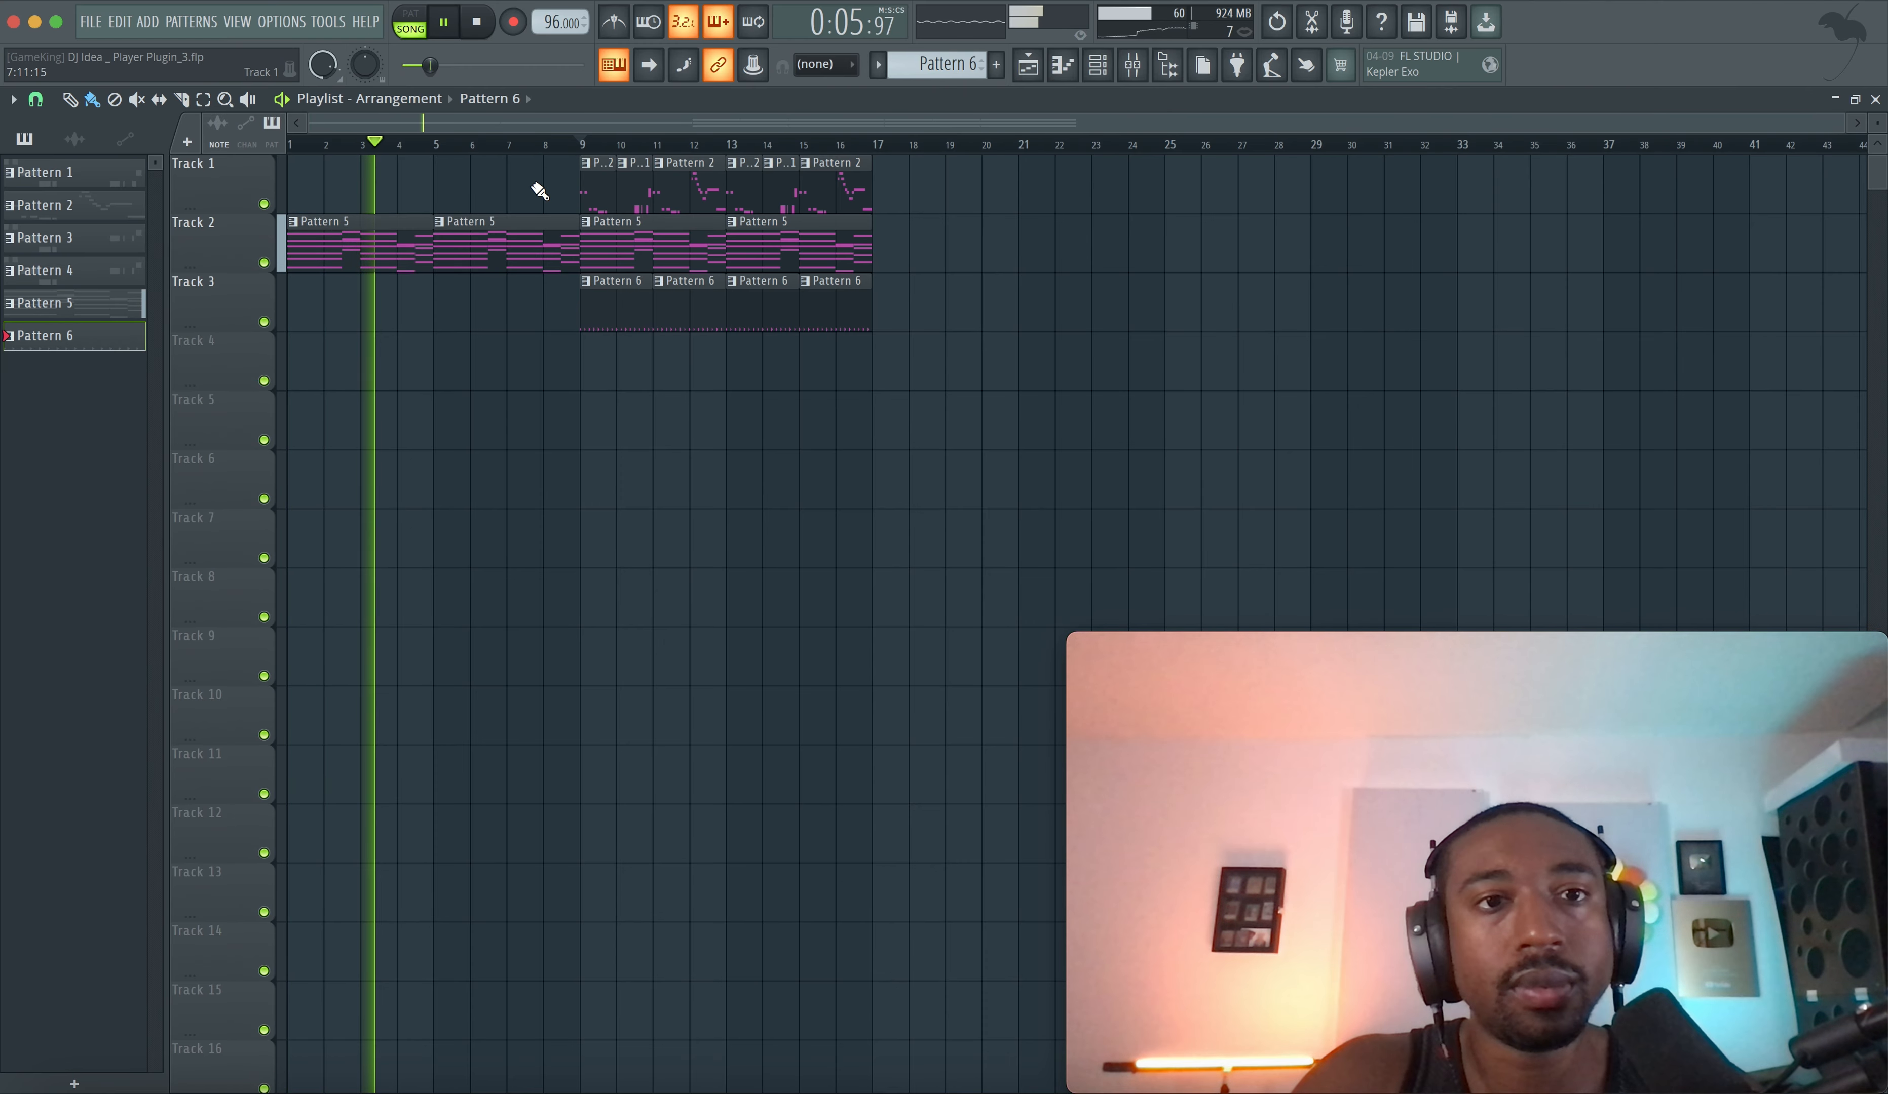
key("super+z")
key("super+z")
- Delete the Pattern 1 and Pattern 3 clips from bars 1 through 4 of Track 1
right_click(415, 184)
right_click(301, 180)
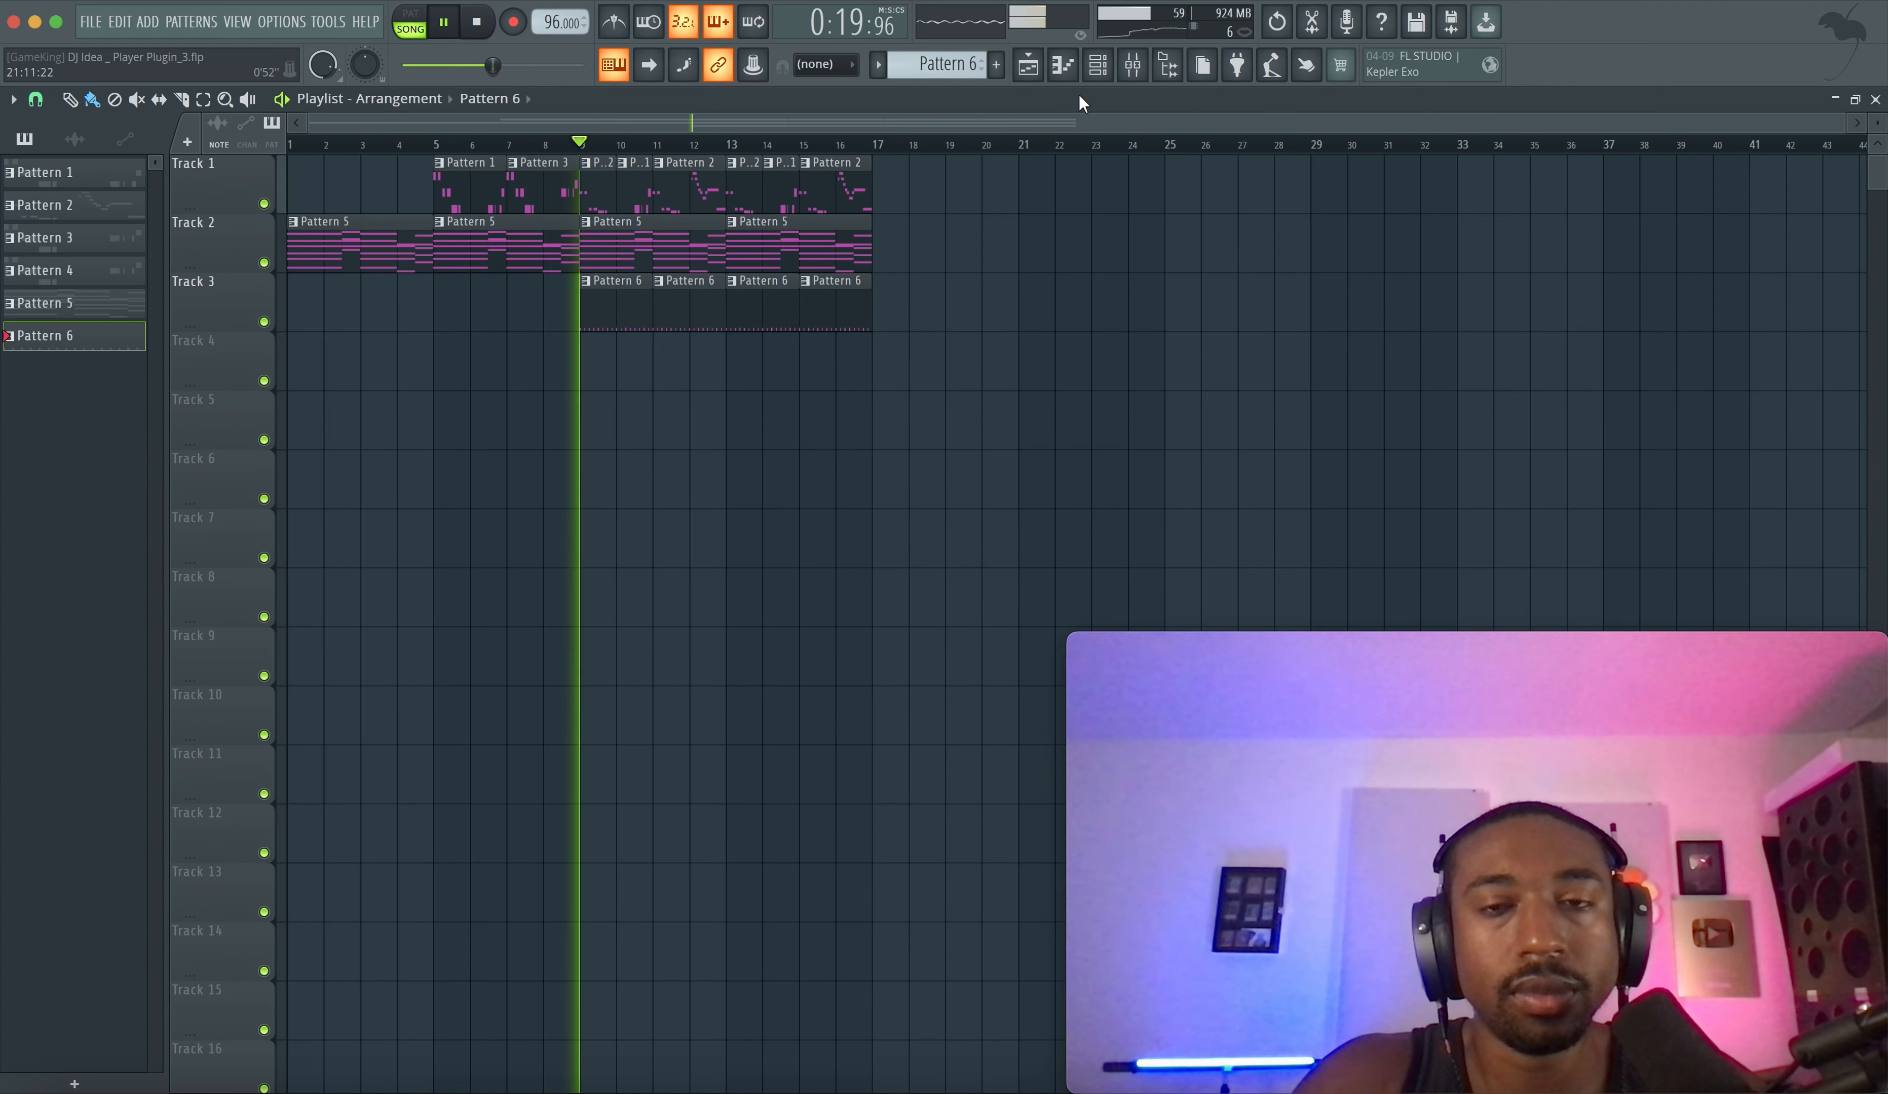
- Adjust the volumes of the Ski SSL – BD_Tape_NoAcc_C_808 and Player channels, and set the SKY_Keys volume to 25%
left_click(1098, 65)
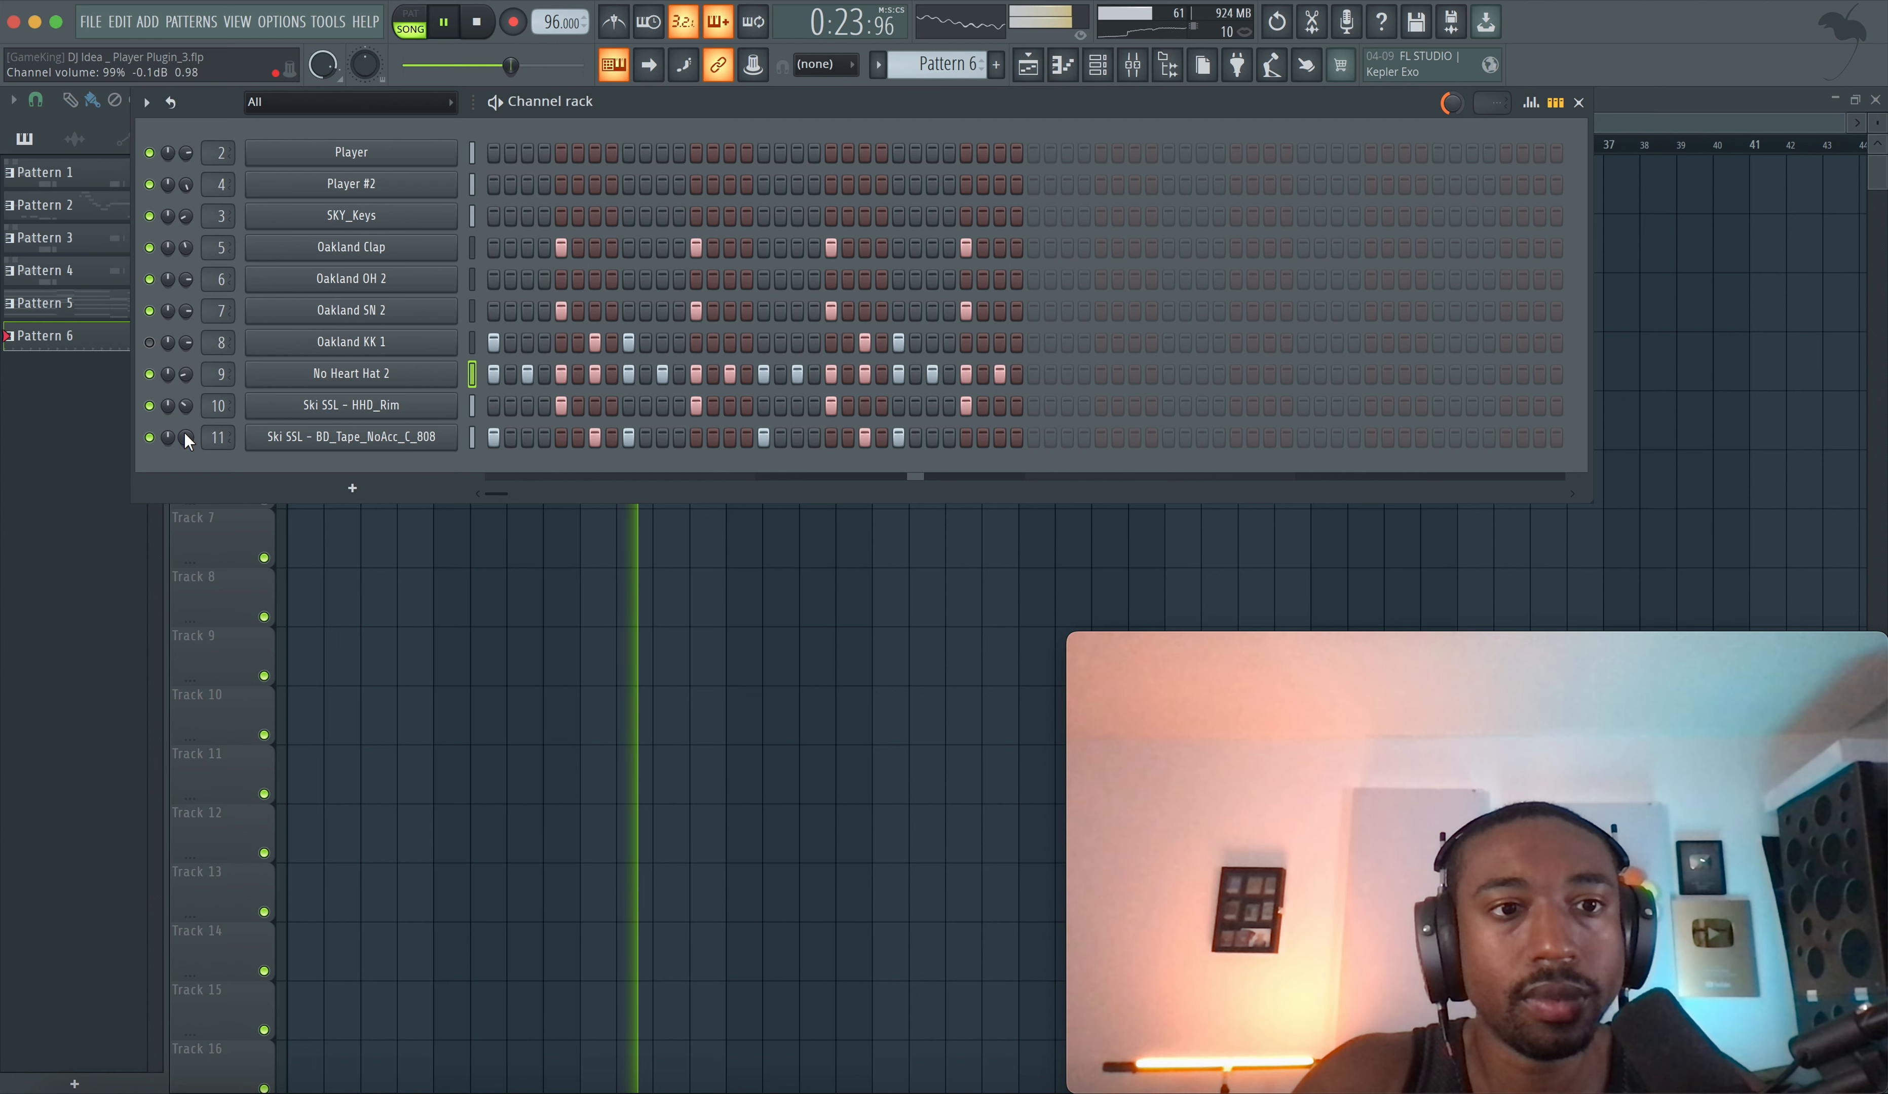
left_click_drag(182, 431, 203, 403)
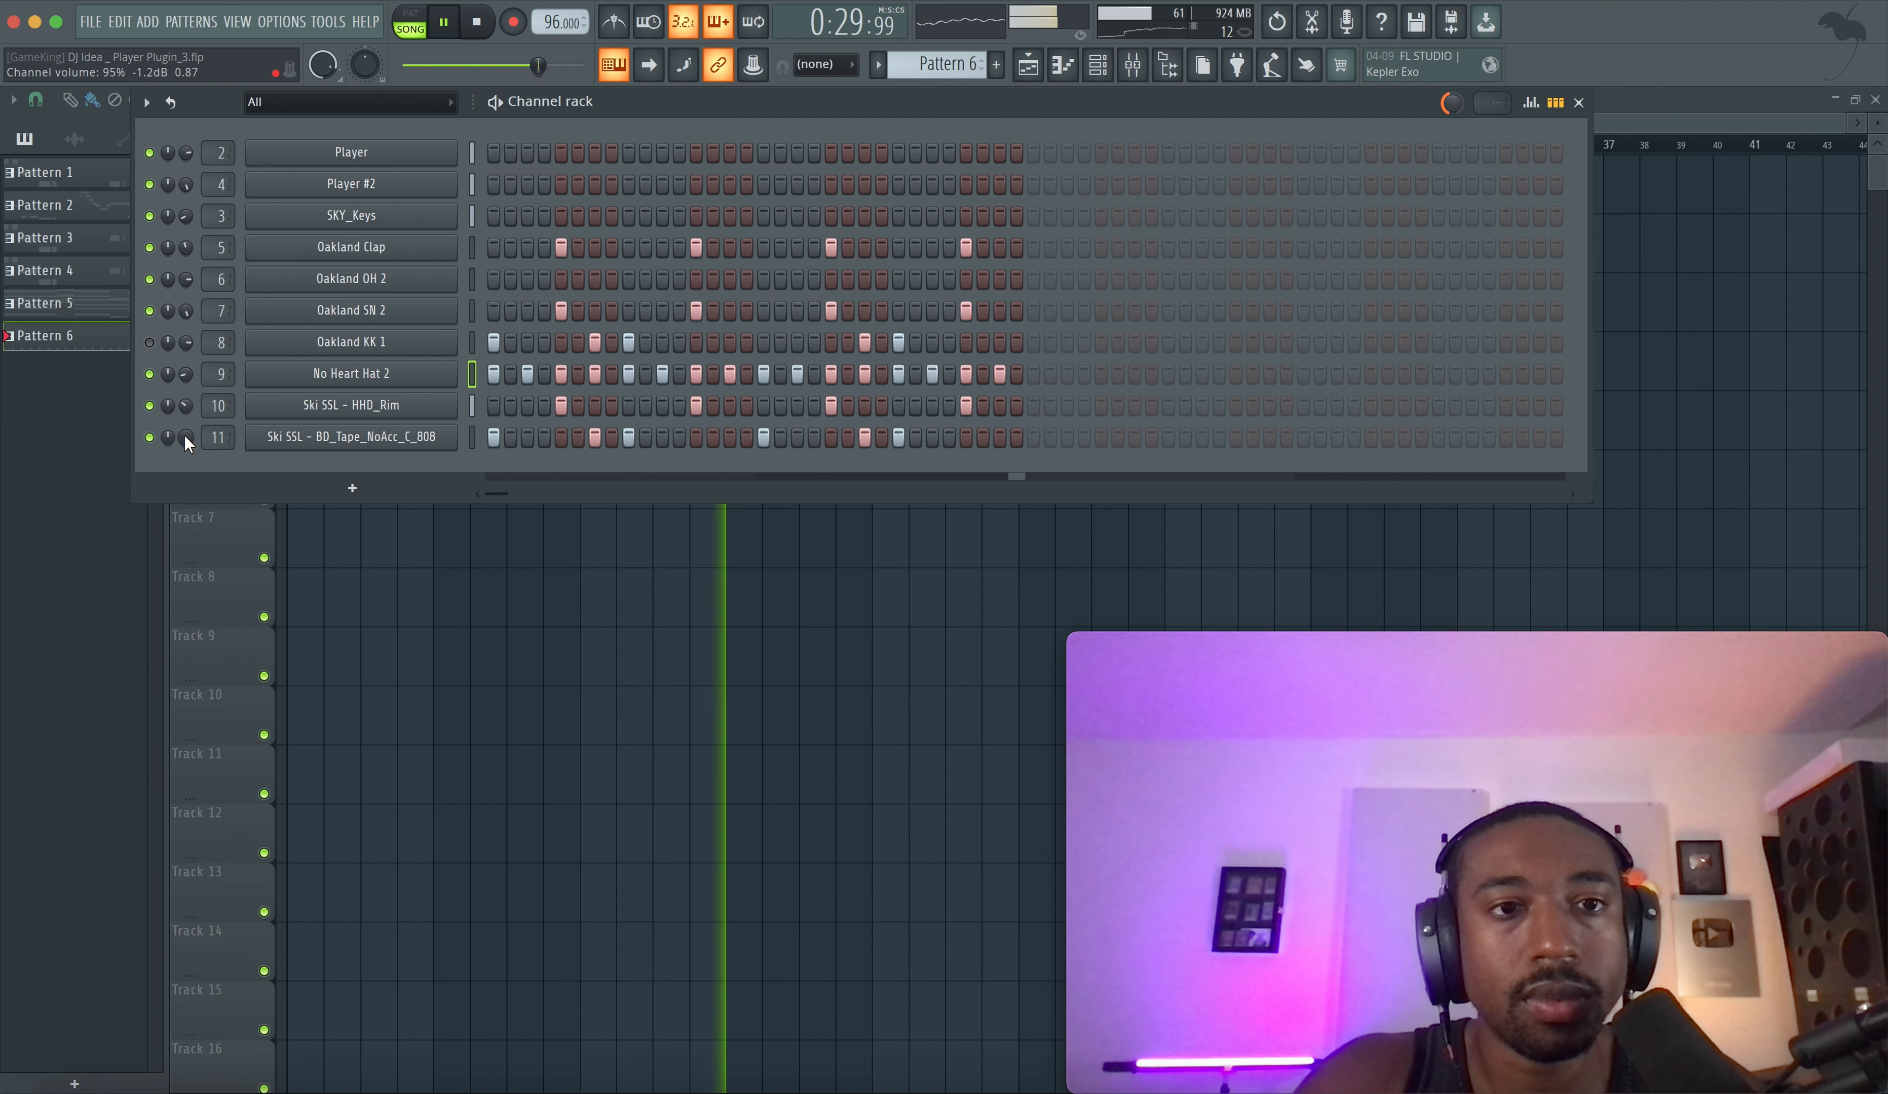
left_click_drag(186, 153, 187, 189)
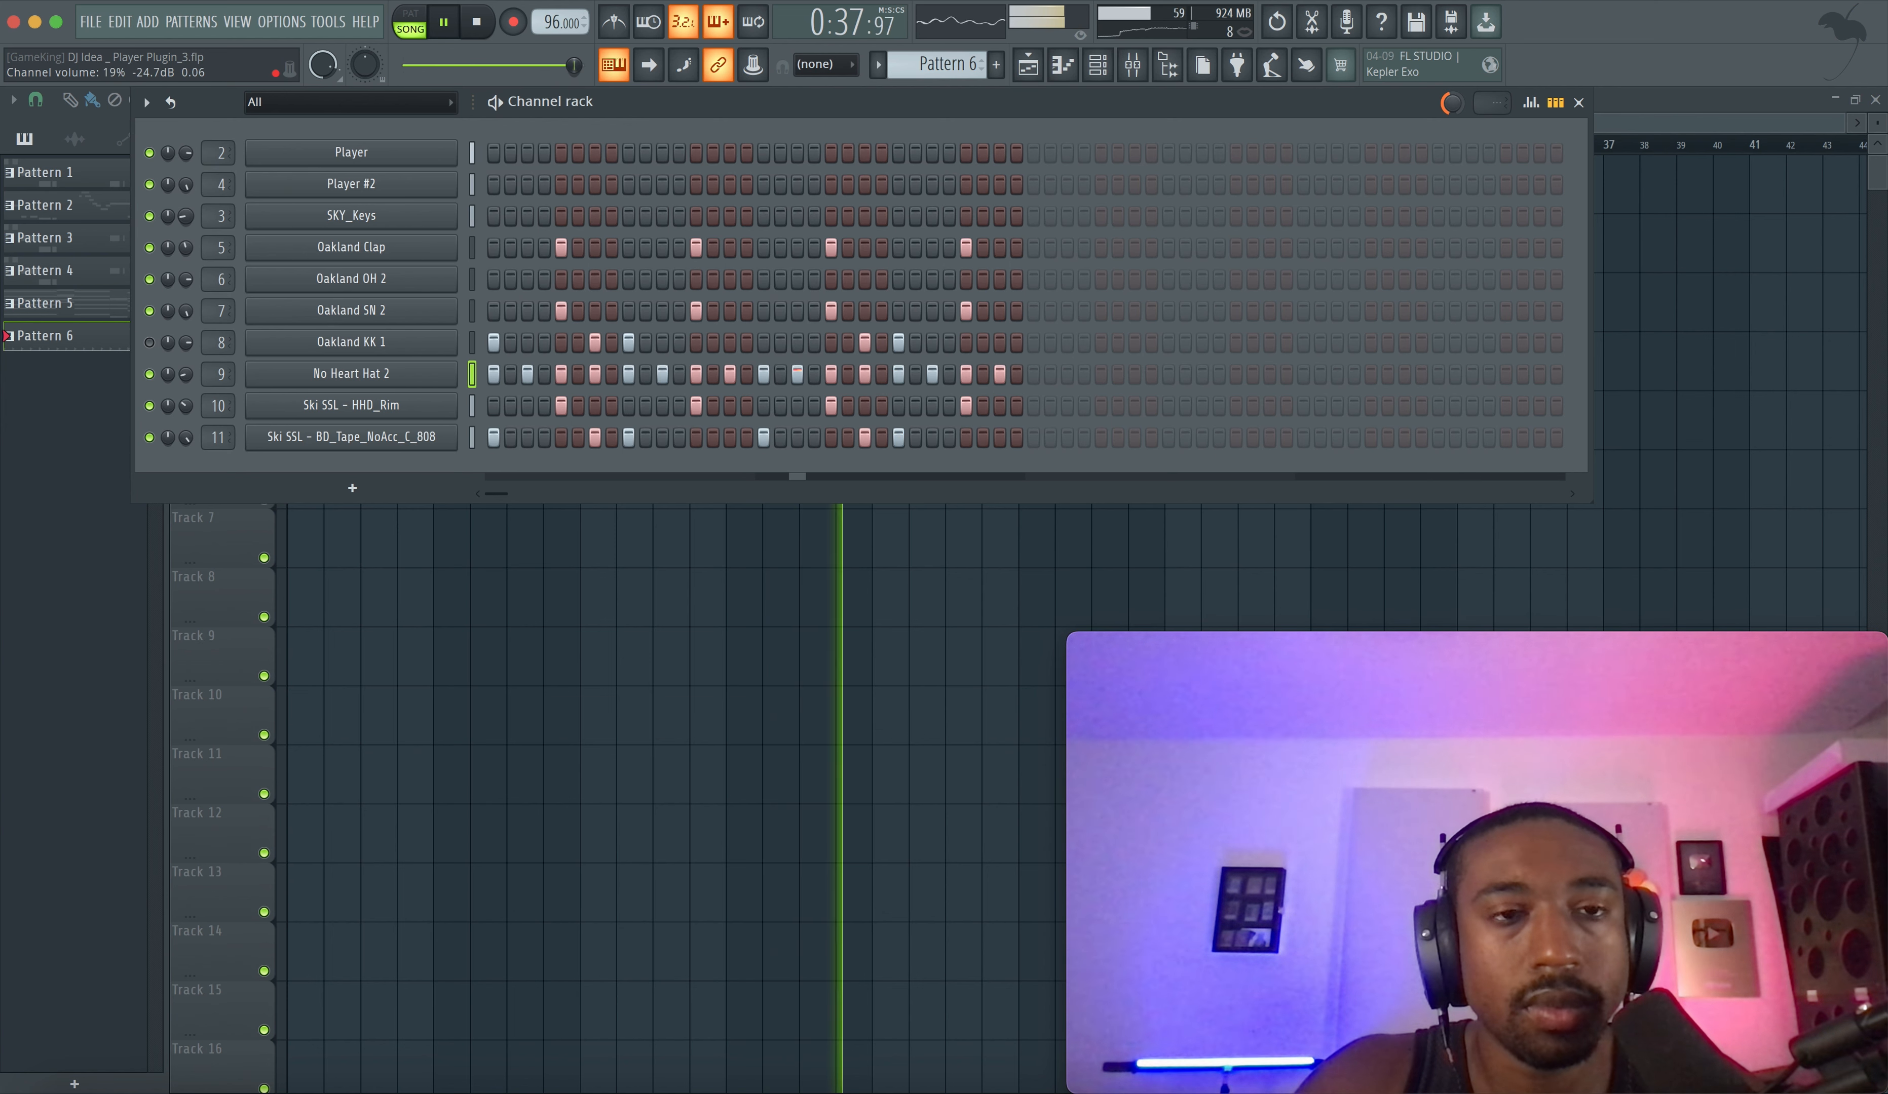
left_click_drag(187, 213, 181, 211)
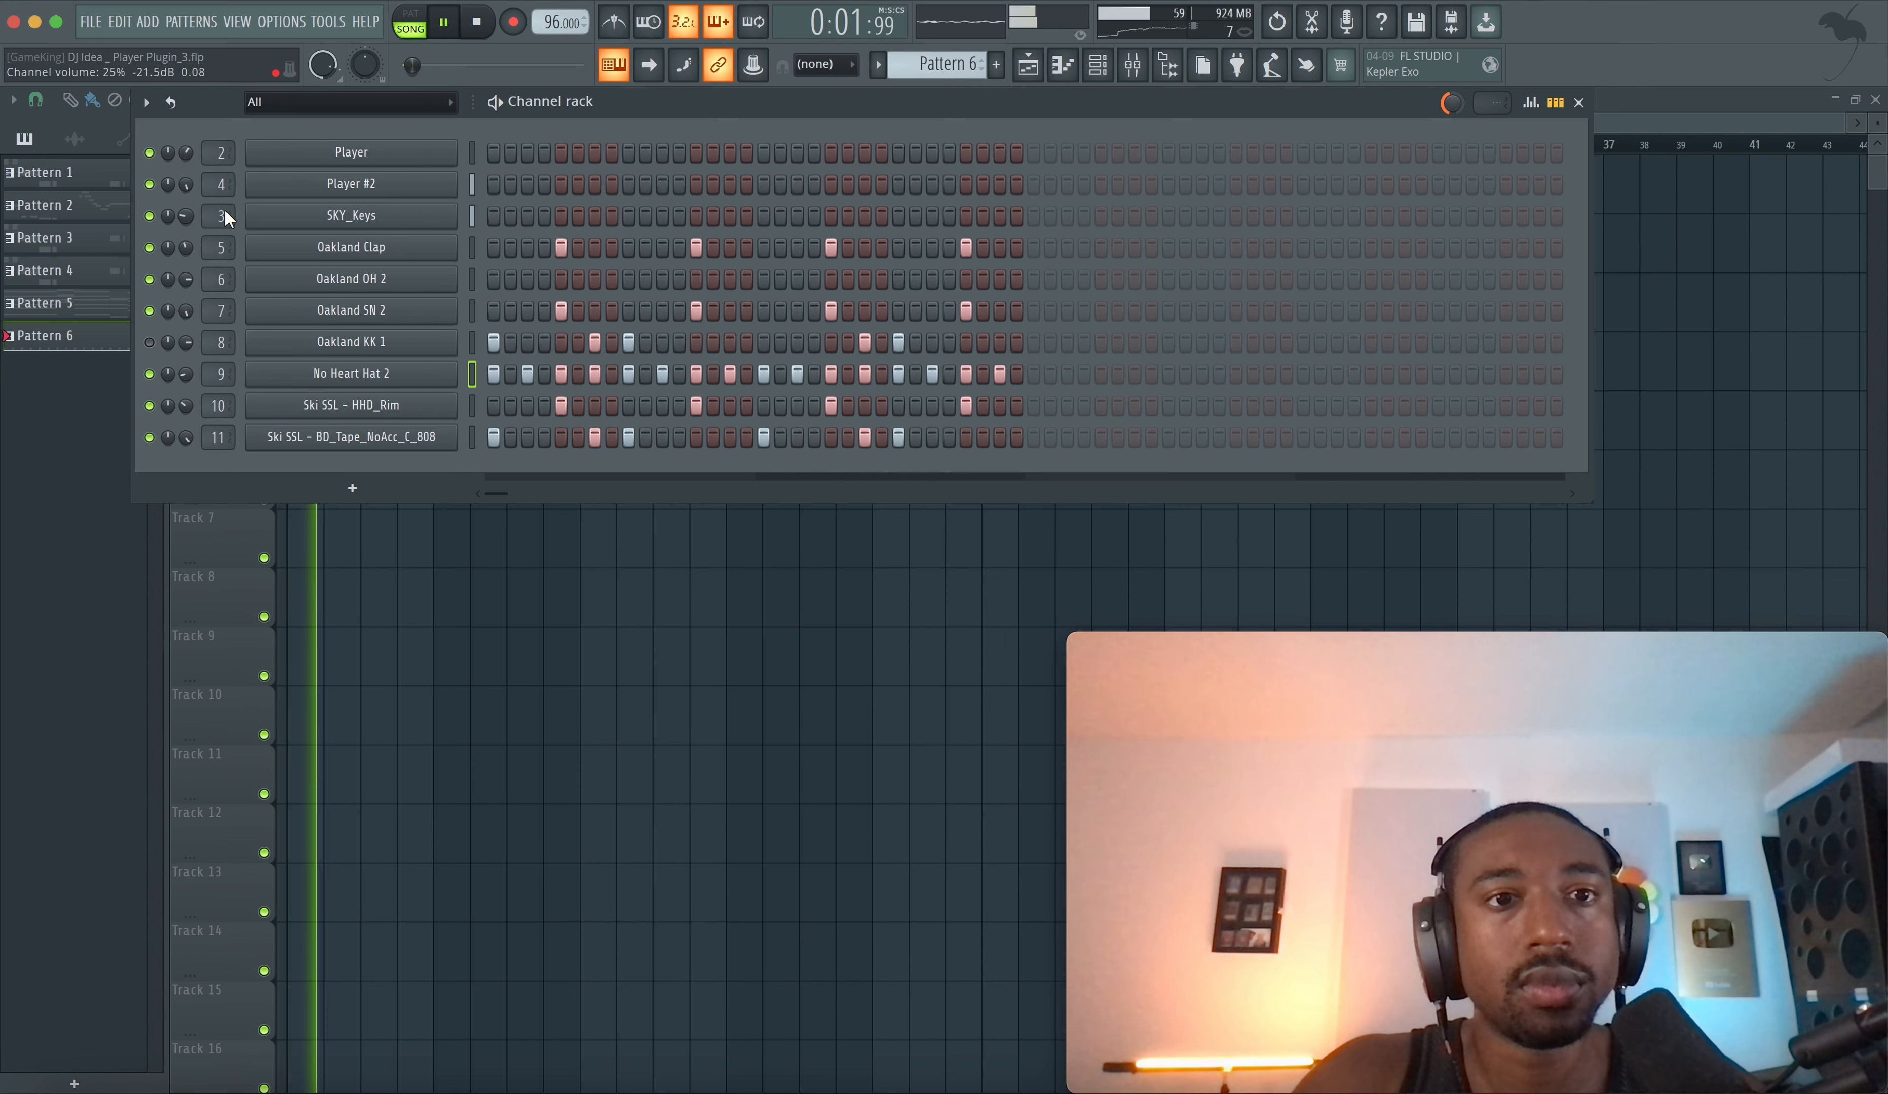
left_click(462, 575)
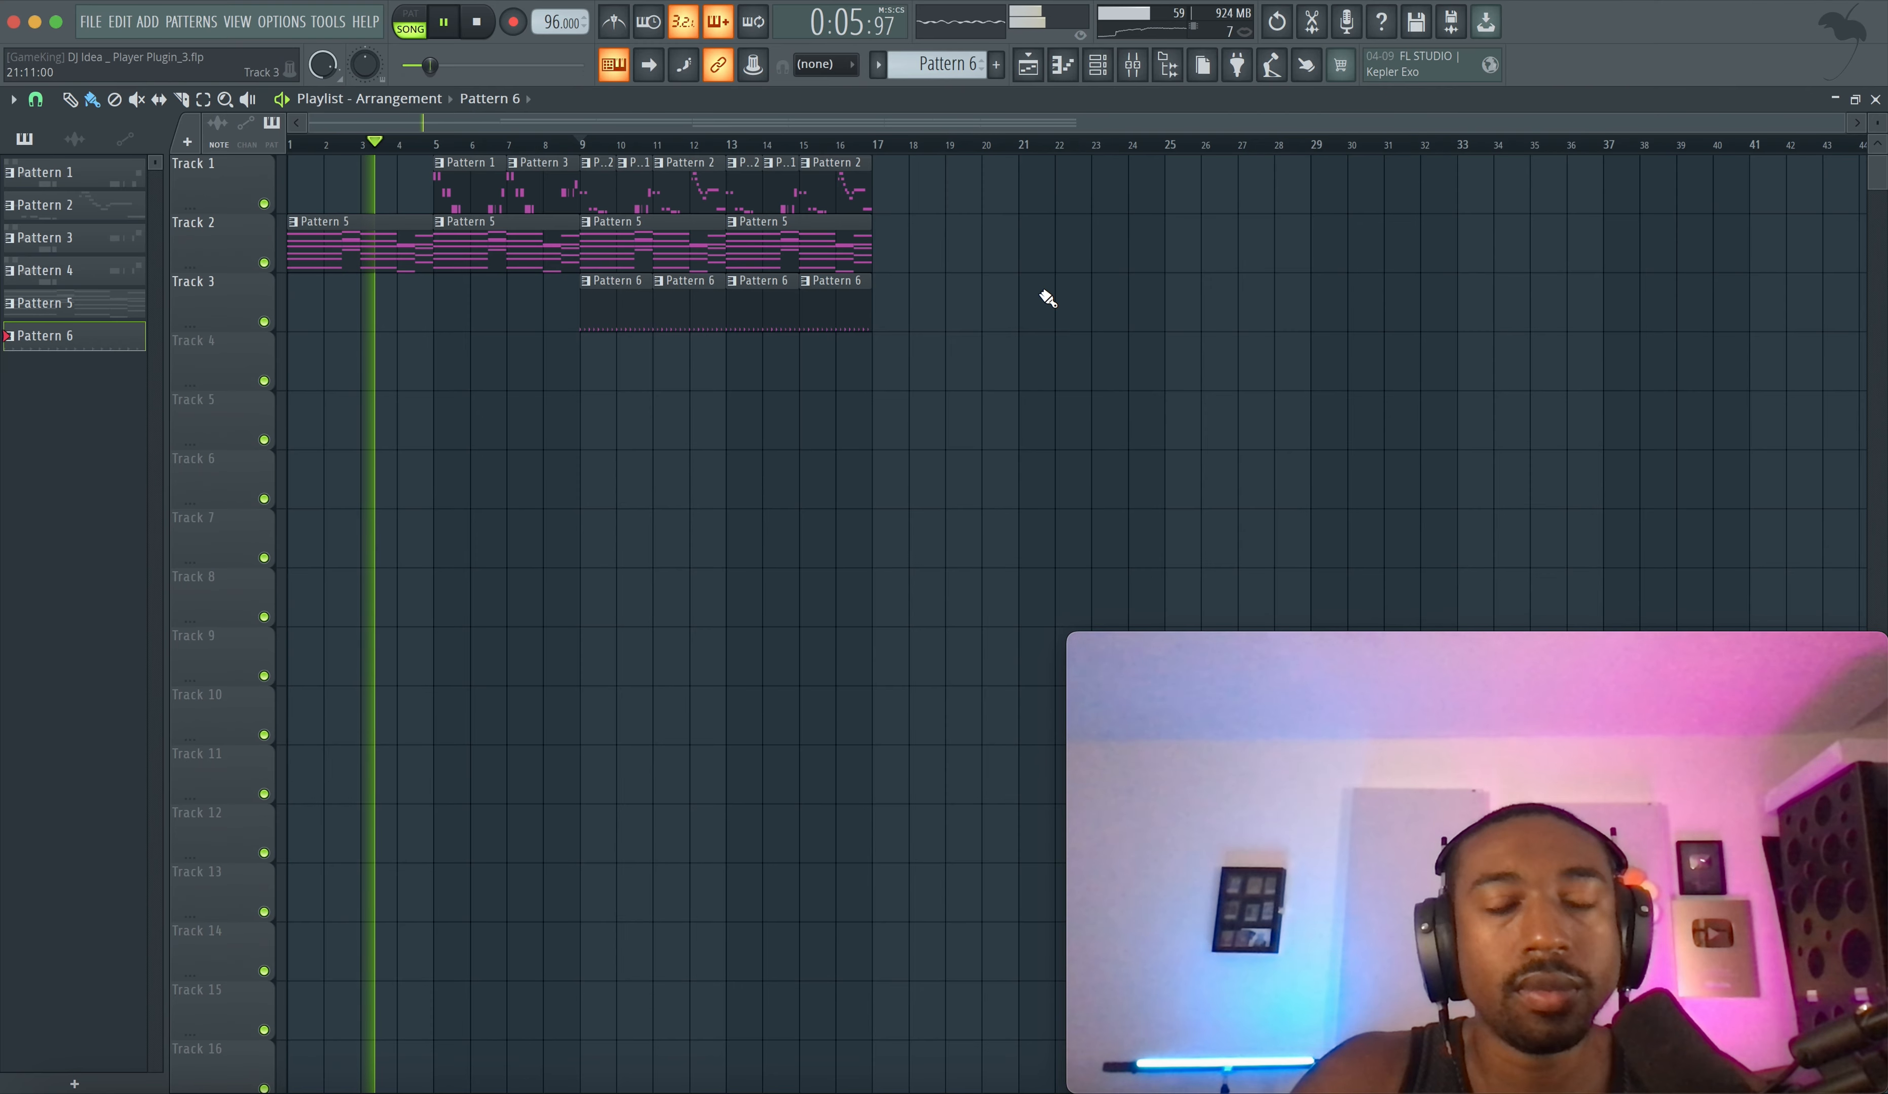
- Duplicate the clips in bars 9 through 16 on Tracks 1 to 3 into bars 17 through 24, and play from bar 16
right_click(982, 185)
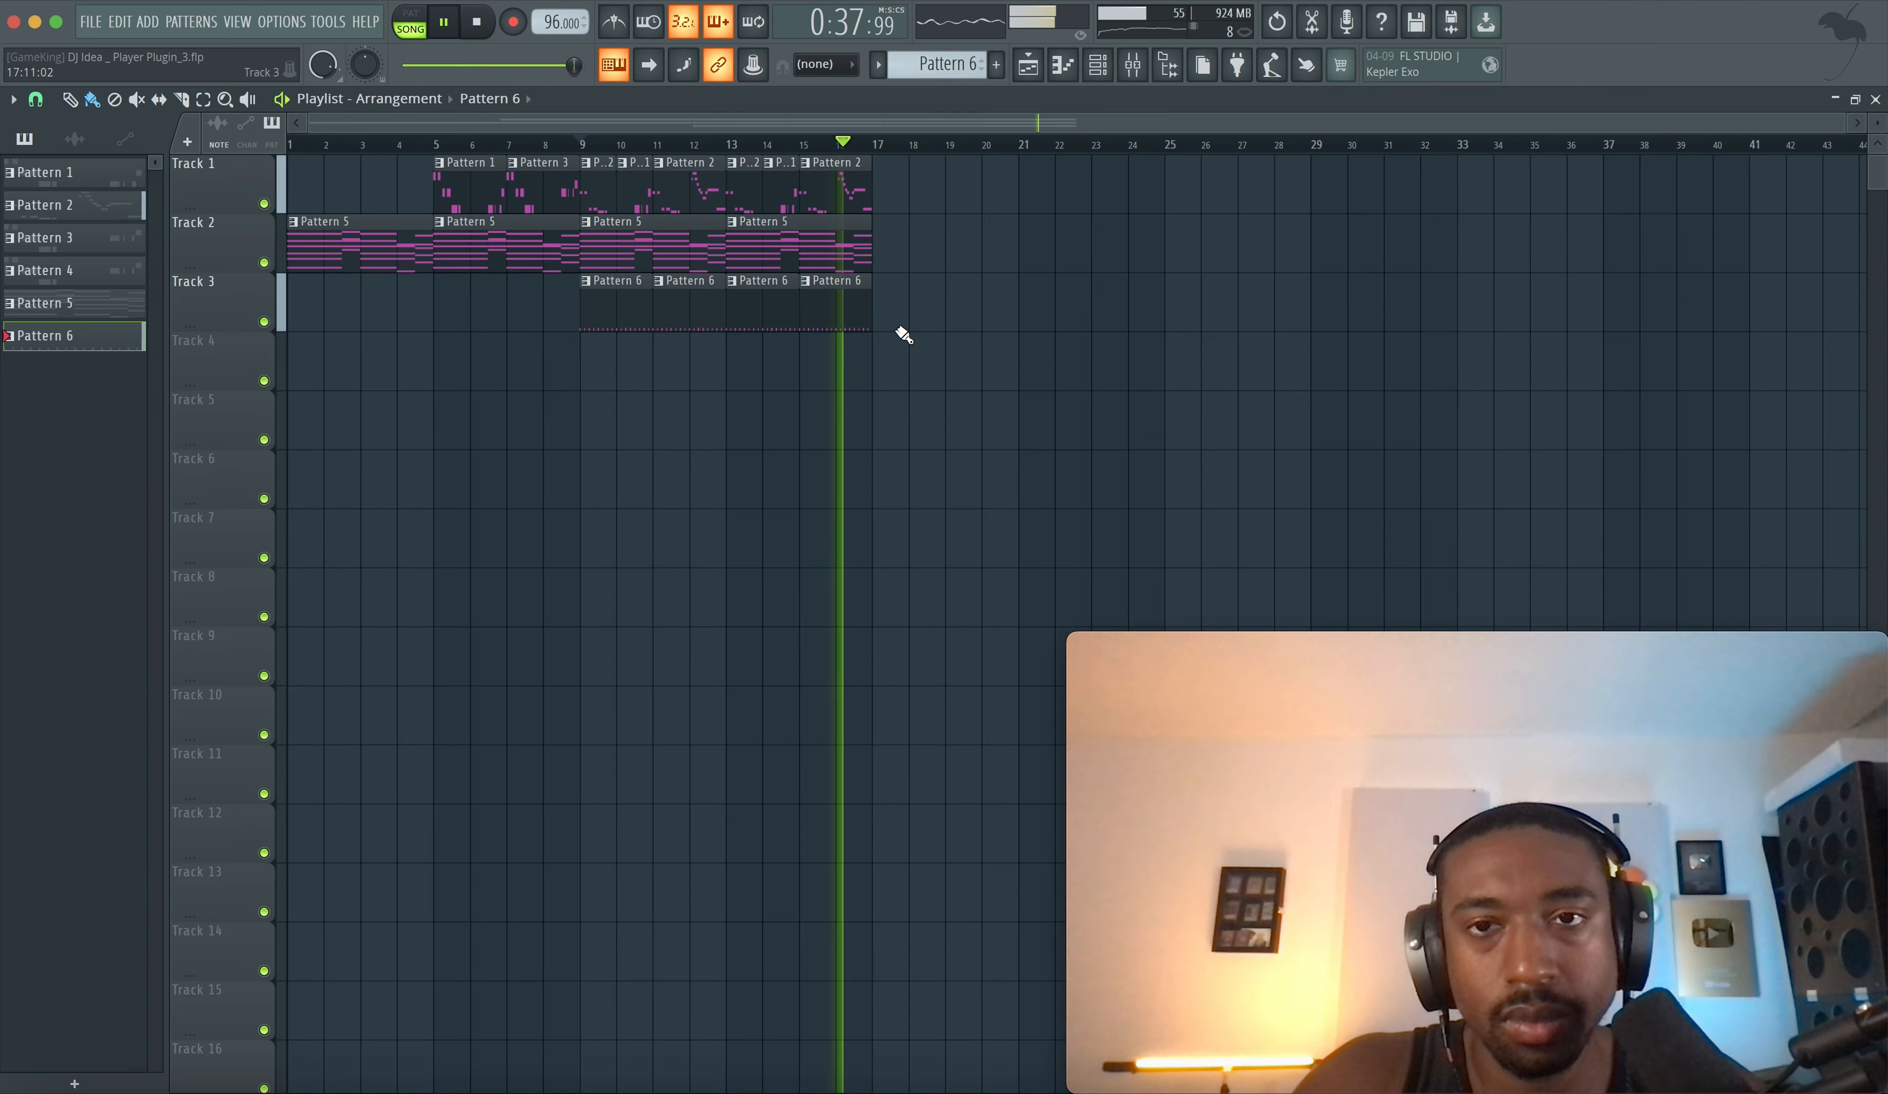
left_click_drag(896, 331, 610, 193)
key("ctrl+b")
left_click(833, 143)
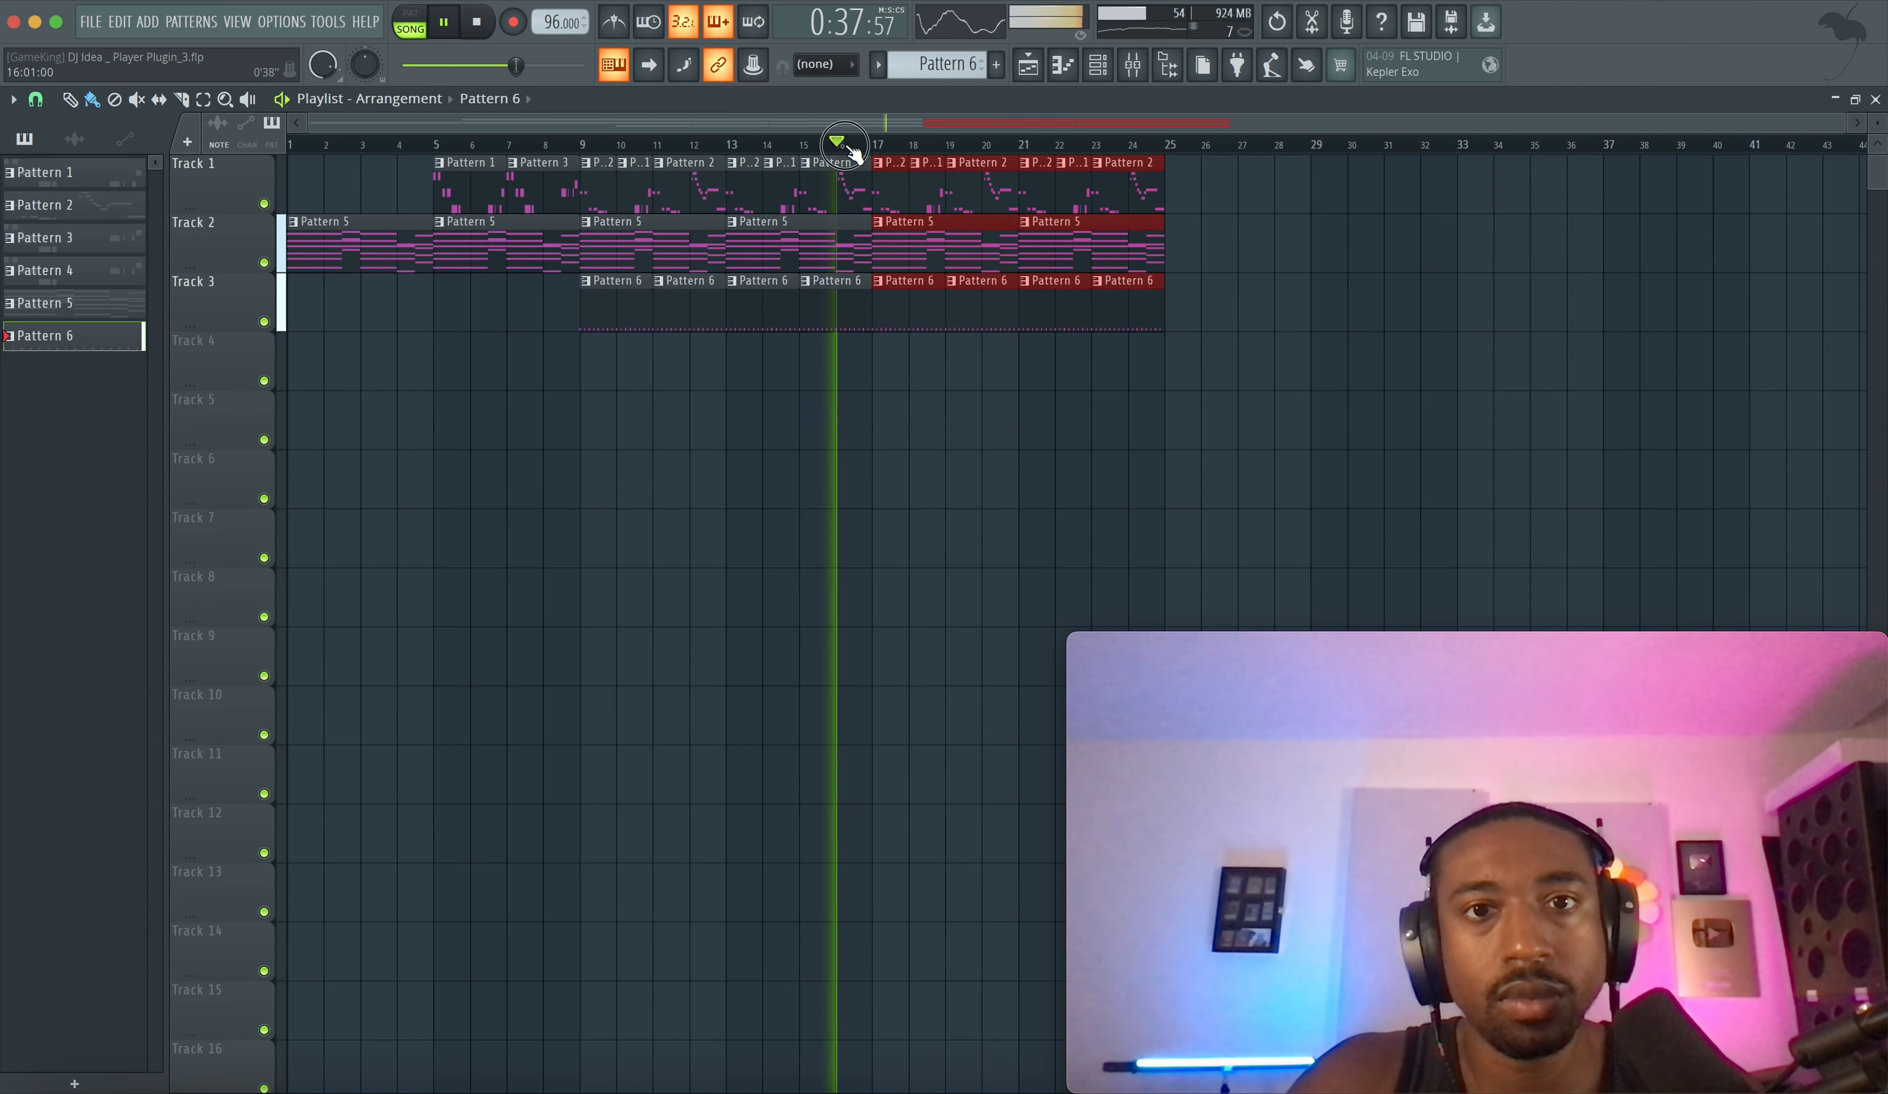
left_click(676, 390)
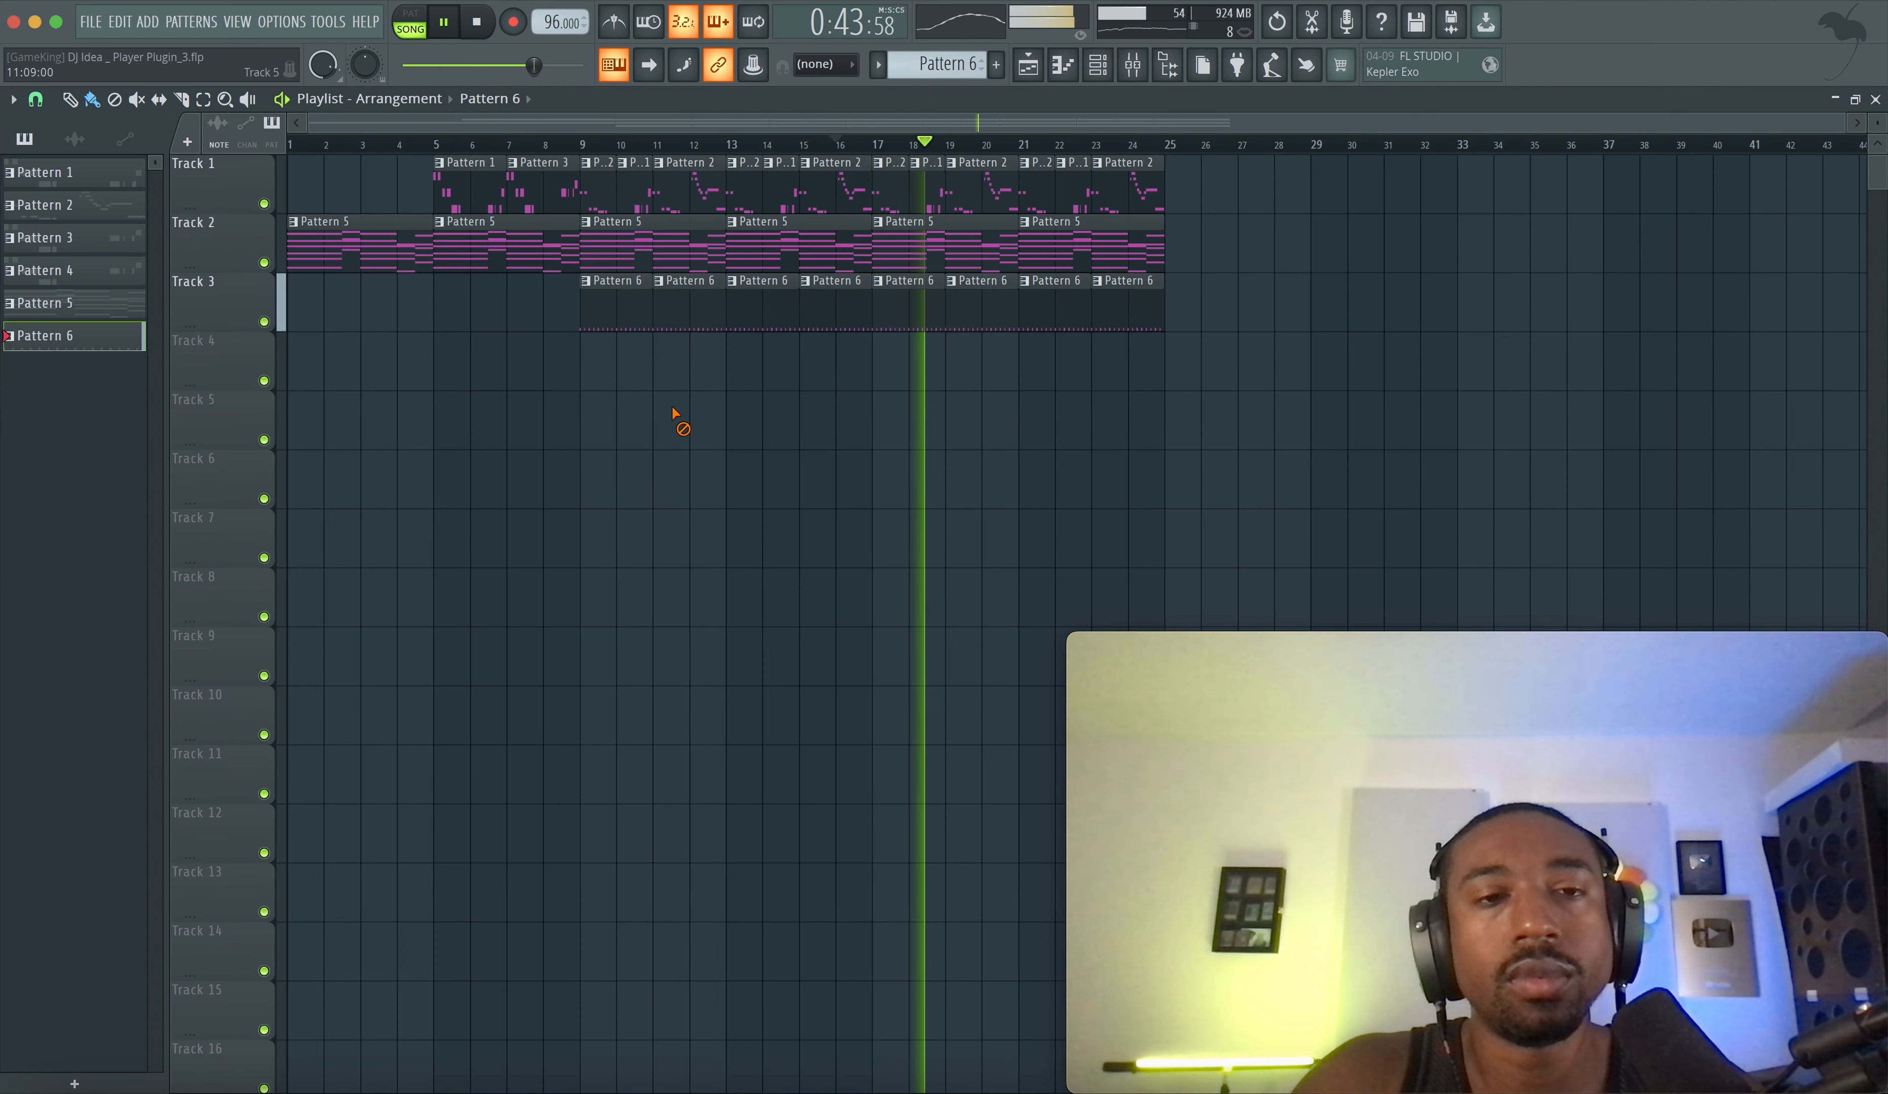
- Add kicks with reduced velocity on steps 16 and 19 of the Ski SSL – BD_Tape_NoAcc_C_808 channel, and save the project
left_click(1098, 66)
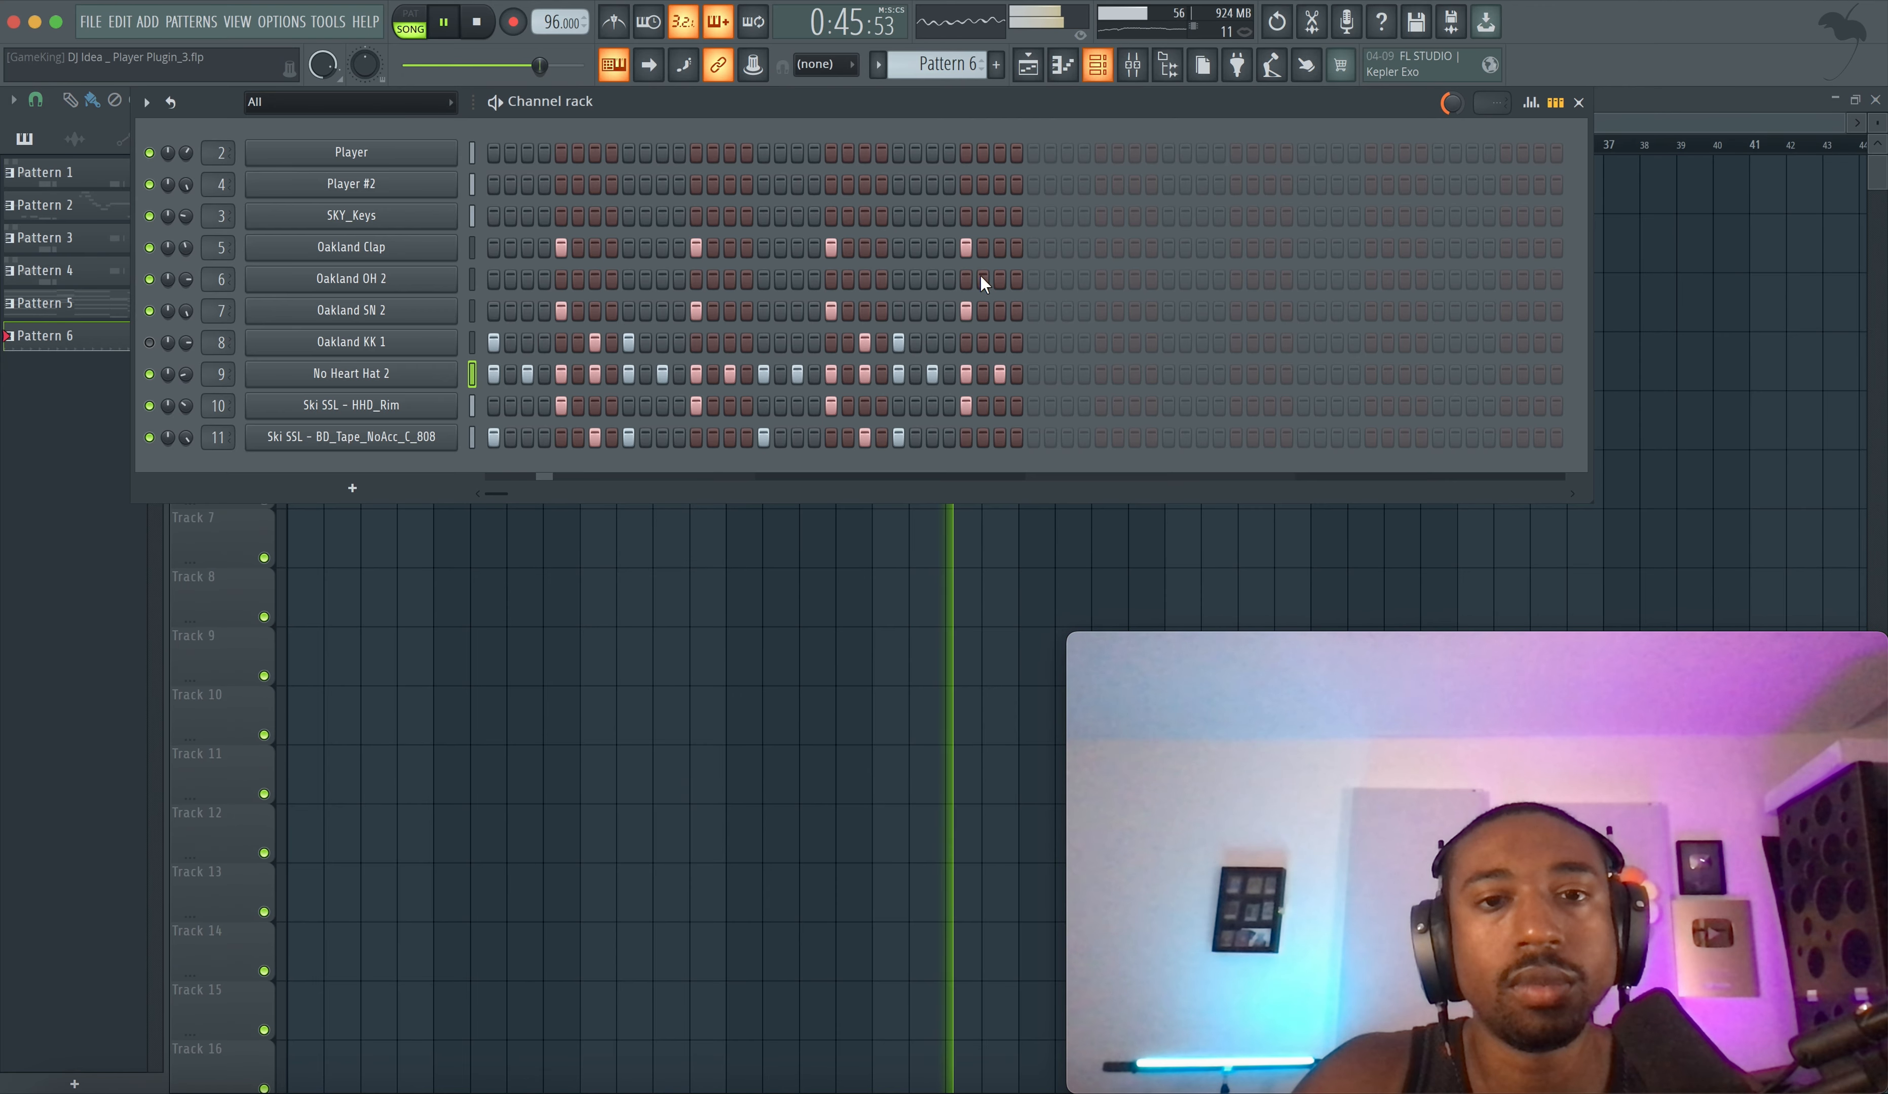
left_click(746, 437)
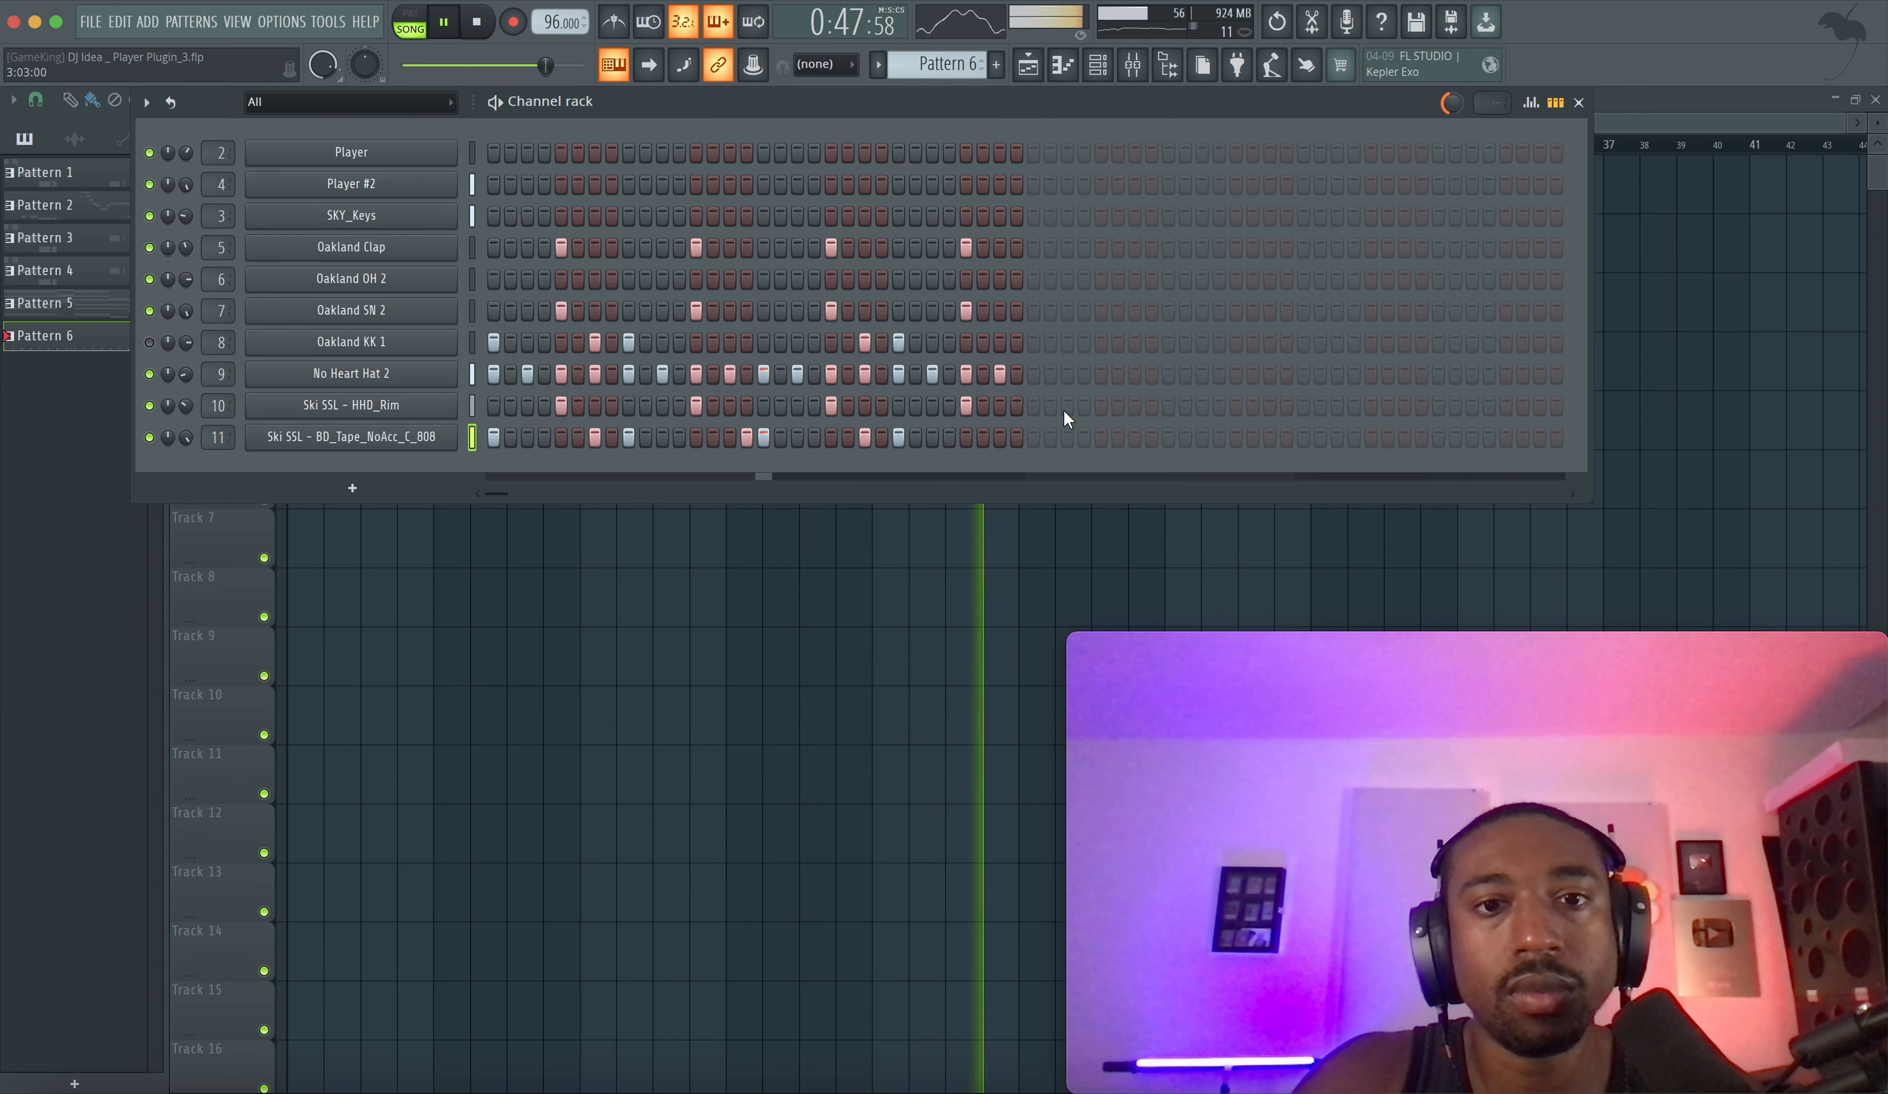
left_click(1531, 102)
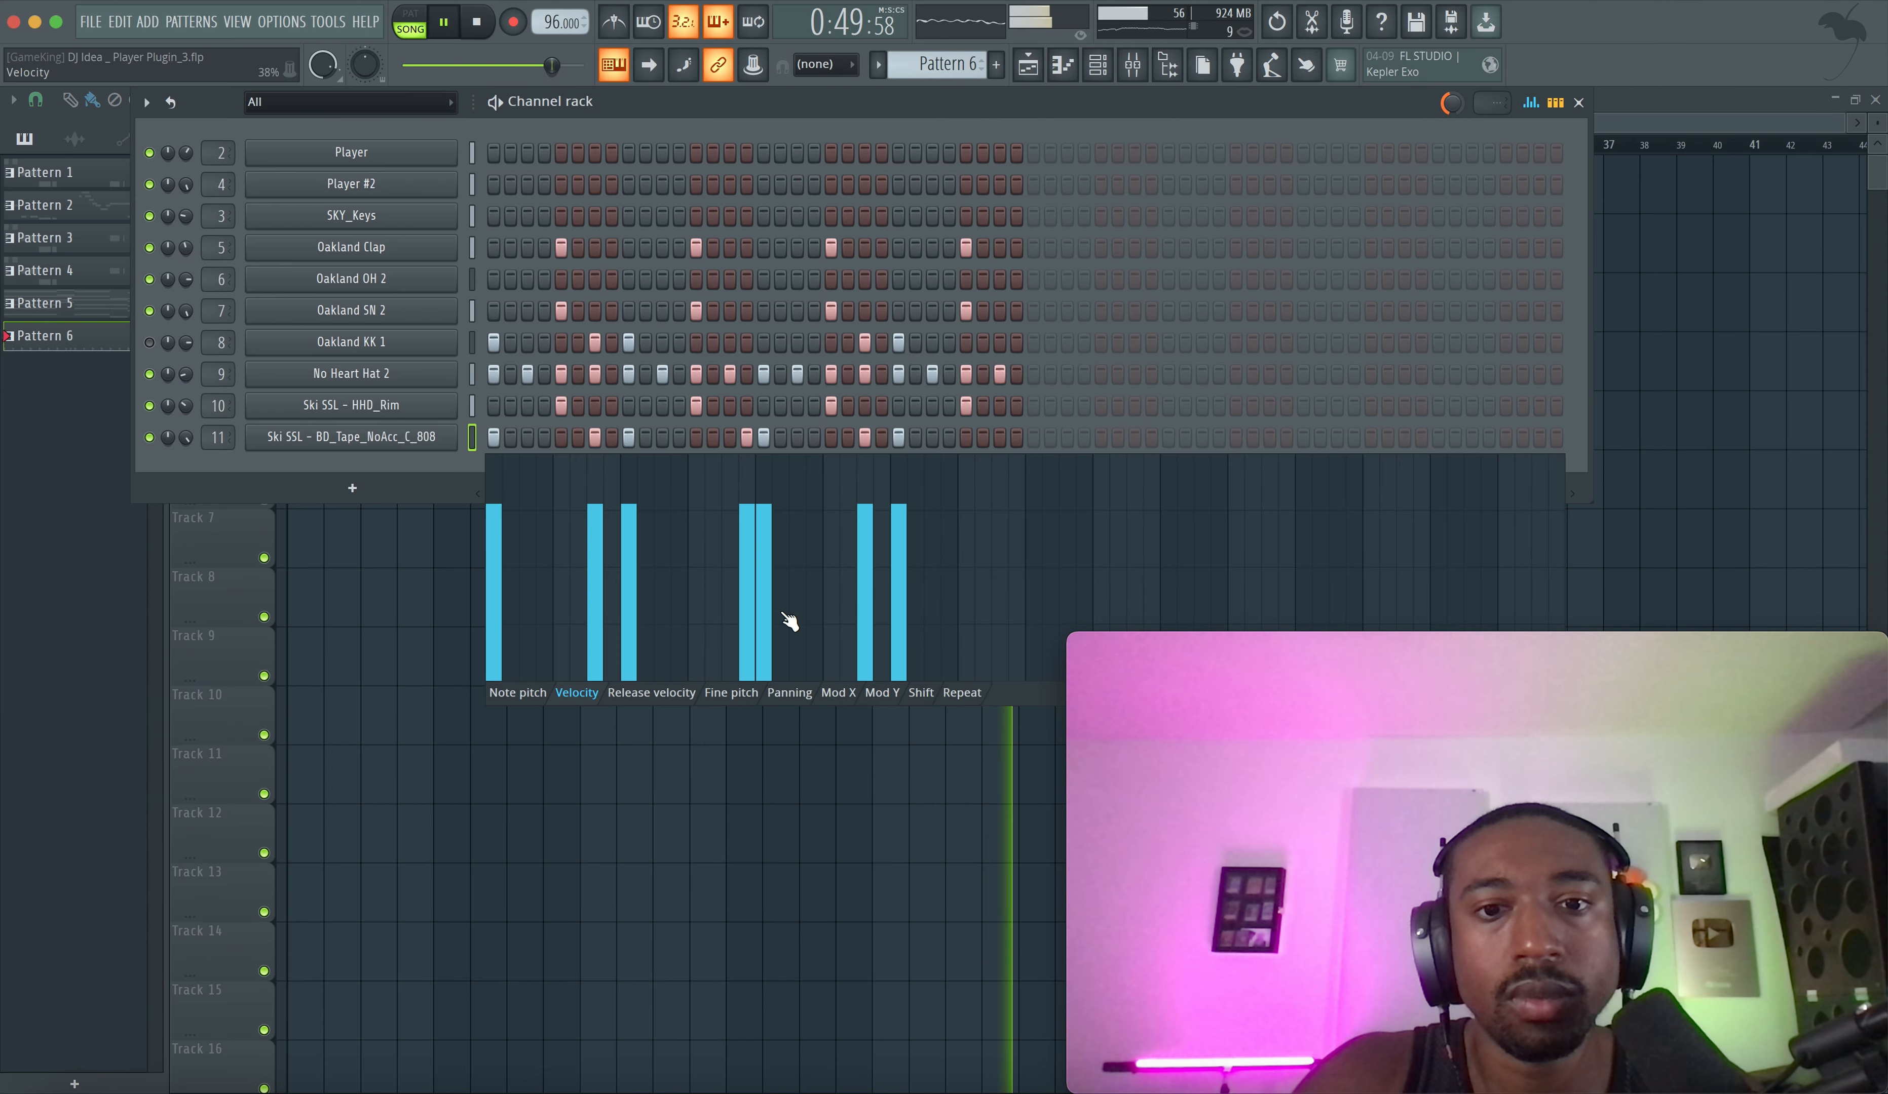
left_click(747, 578)
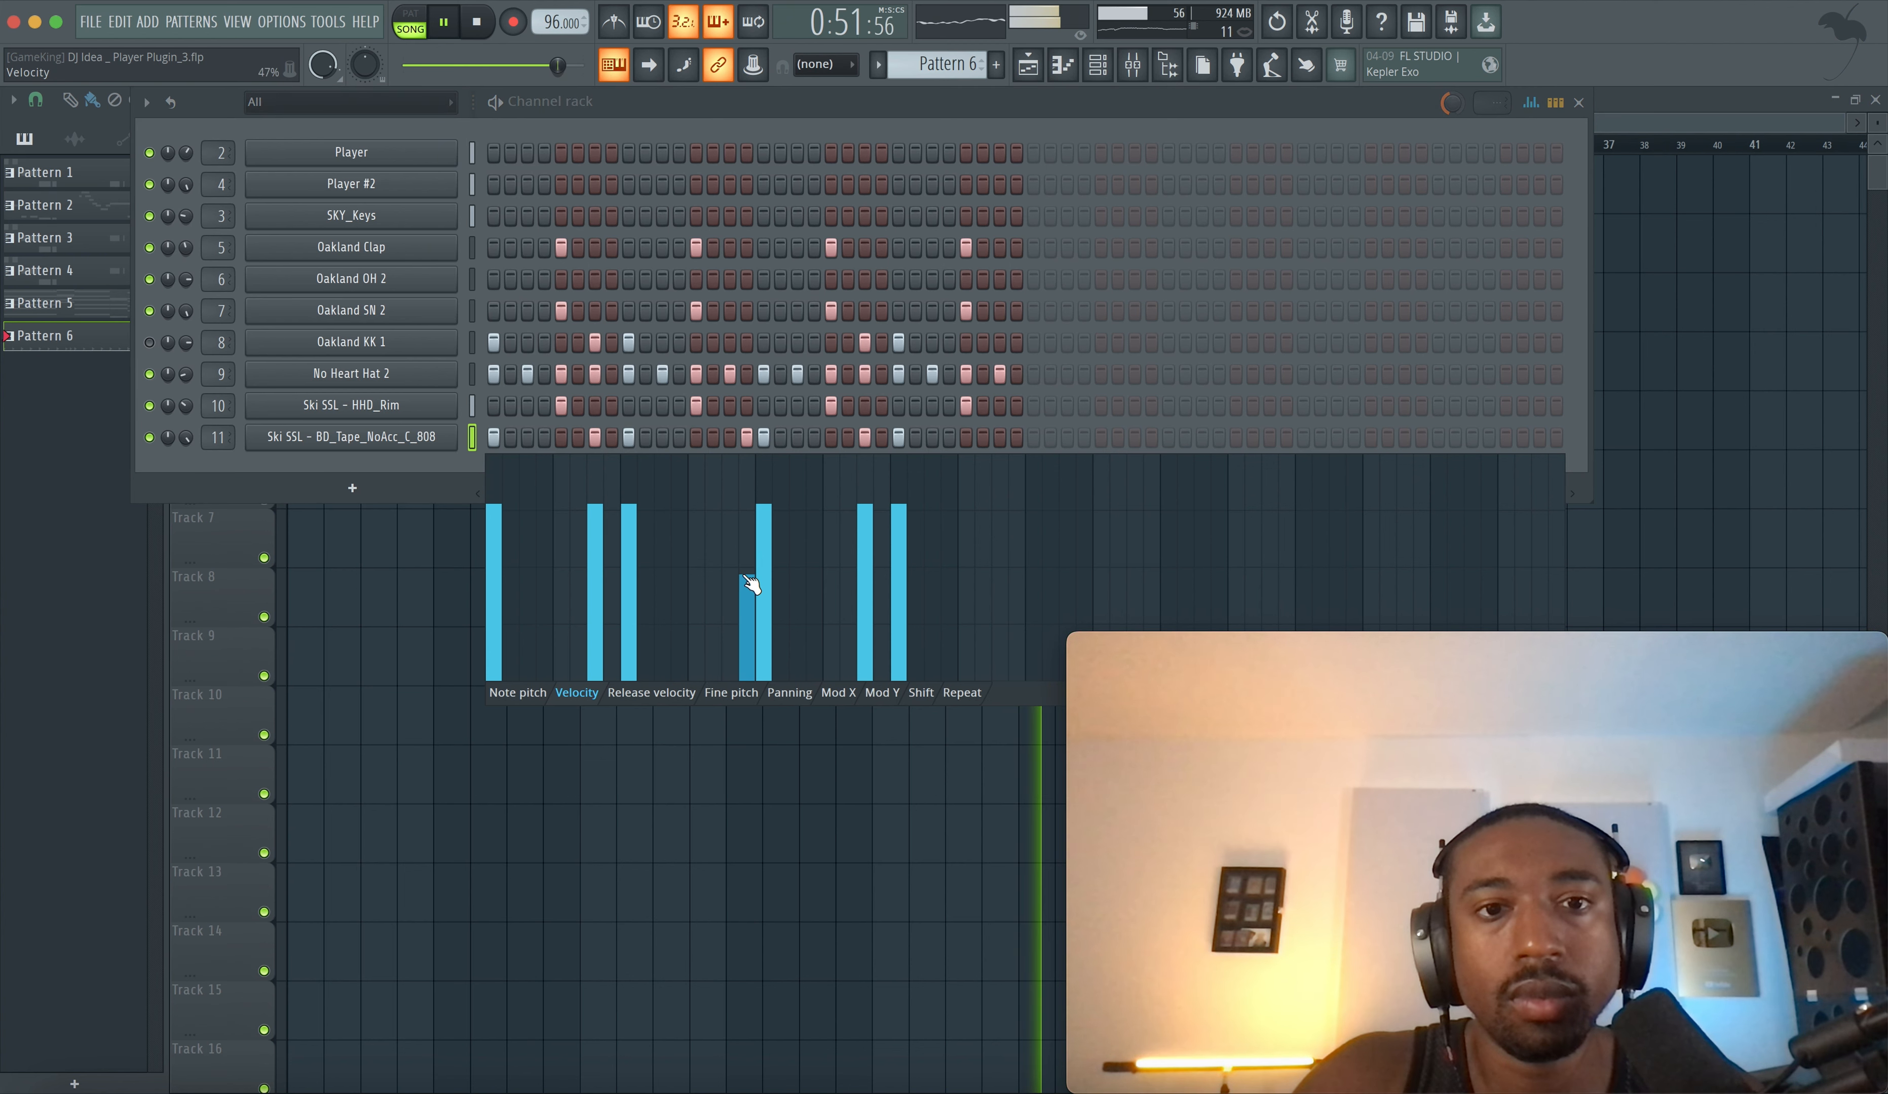
left_click(799, 437)
left_click(799, 579)
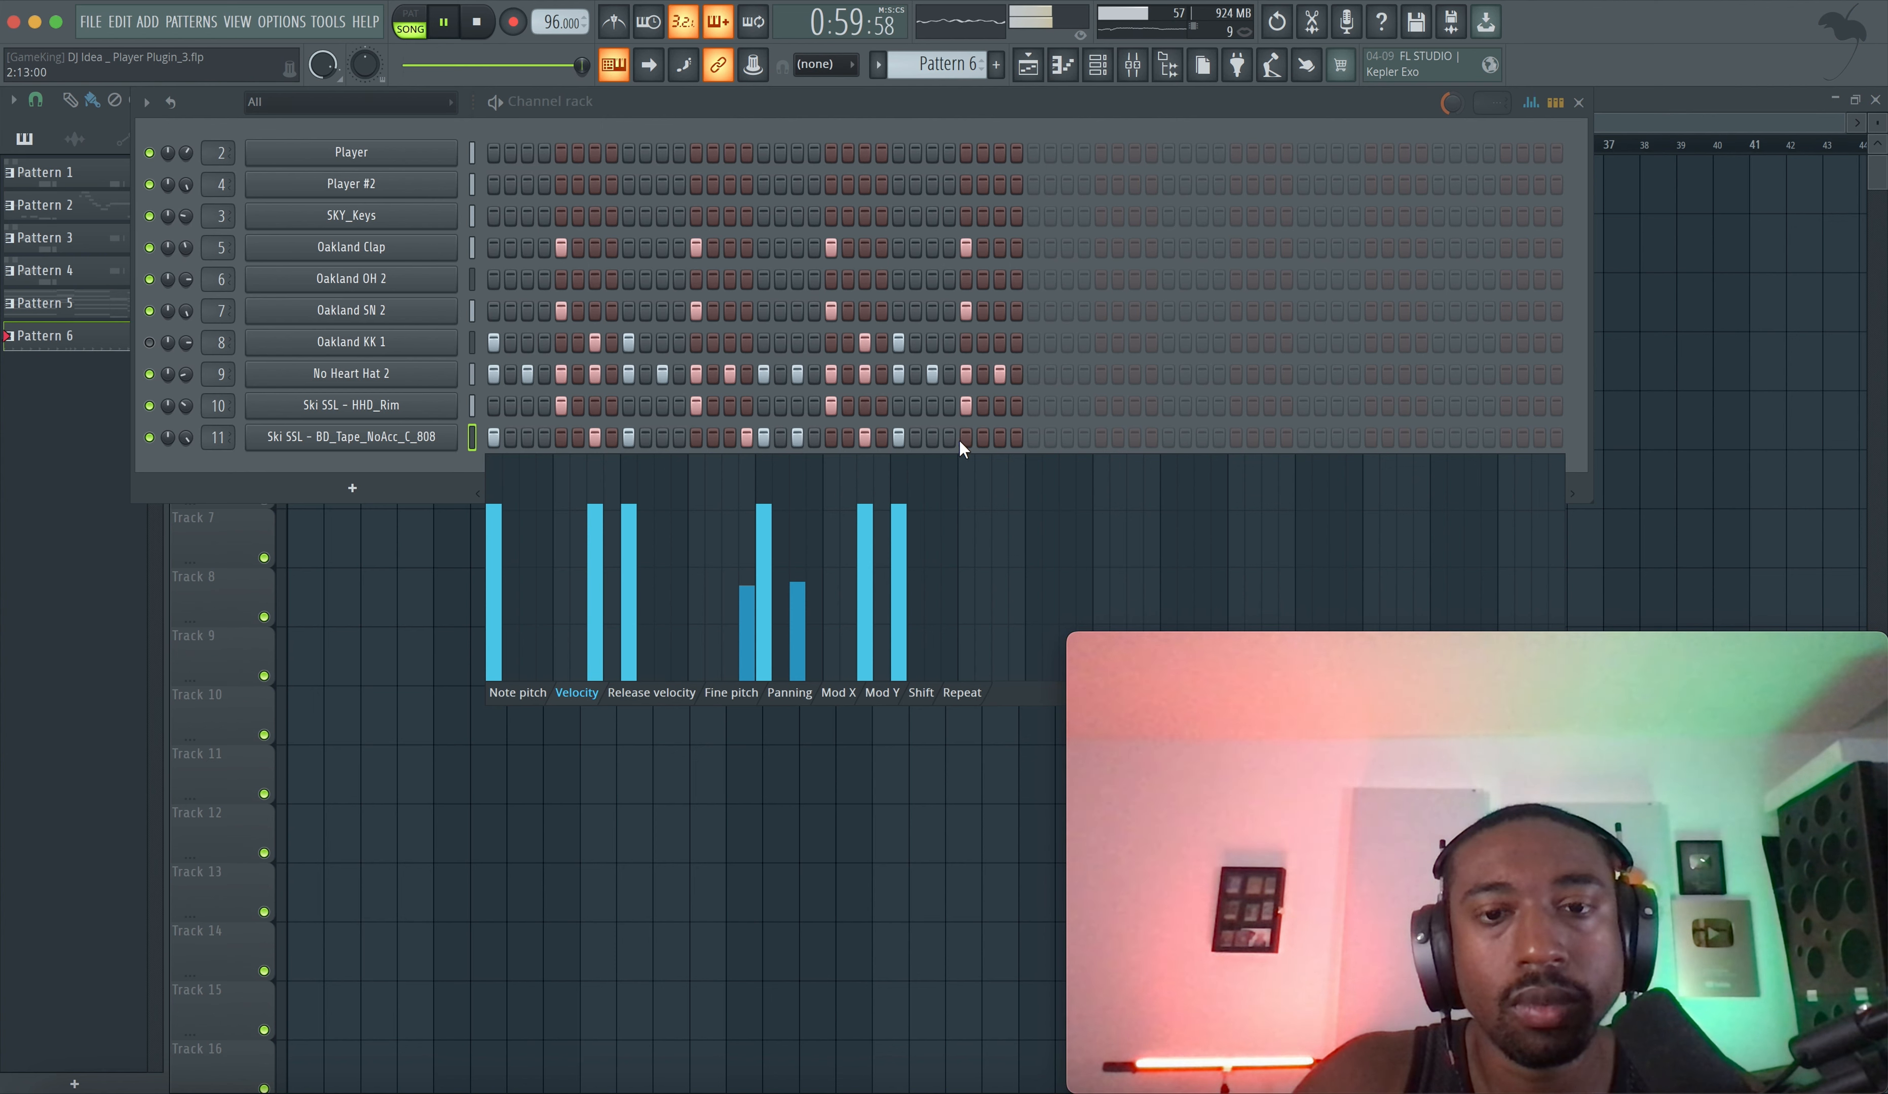
key("super+s")
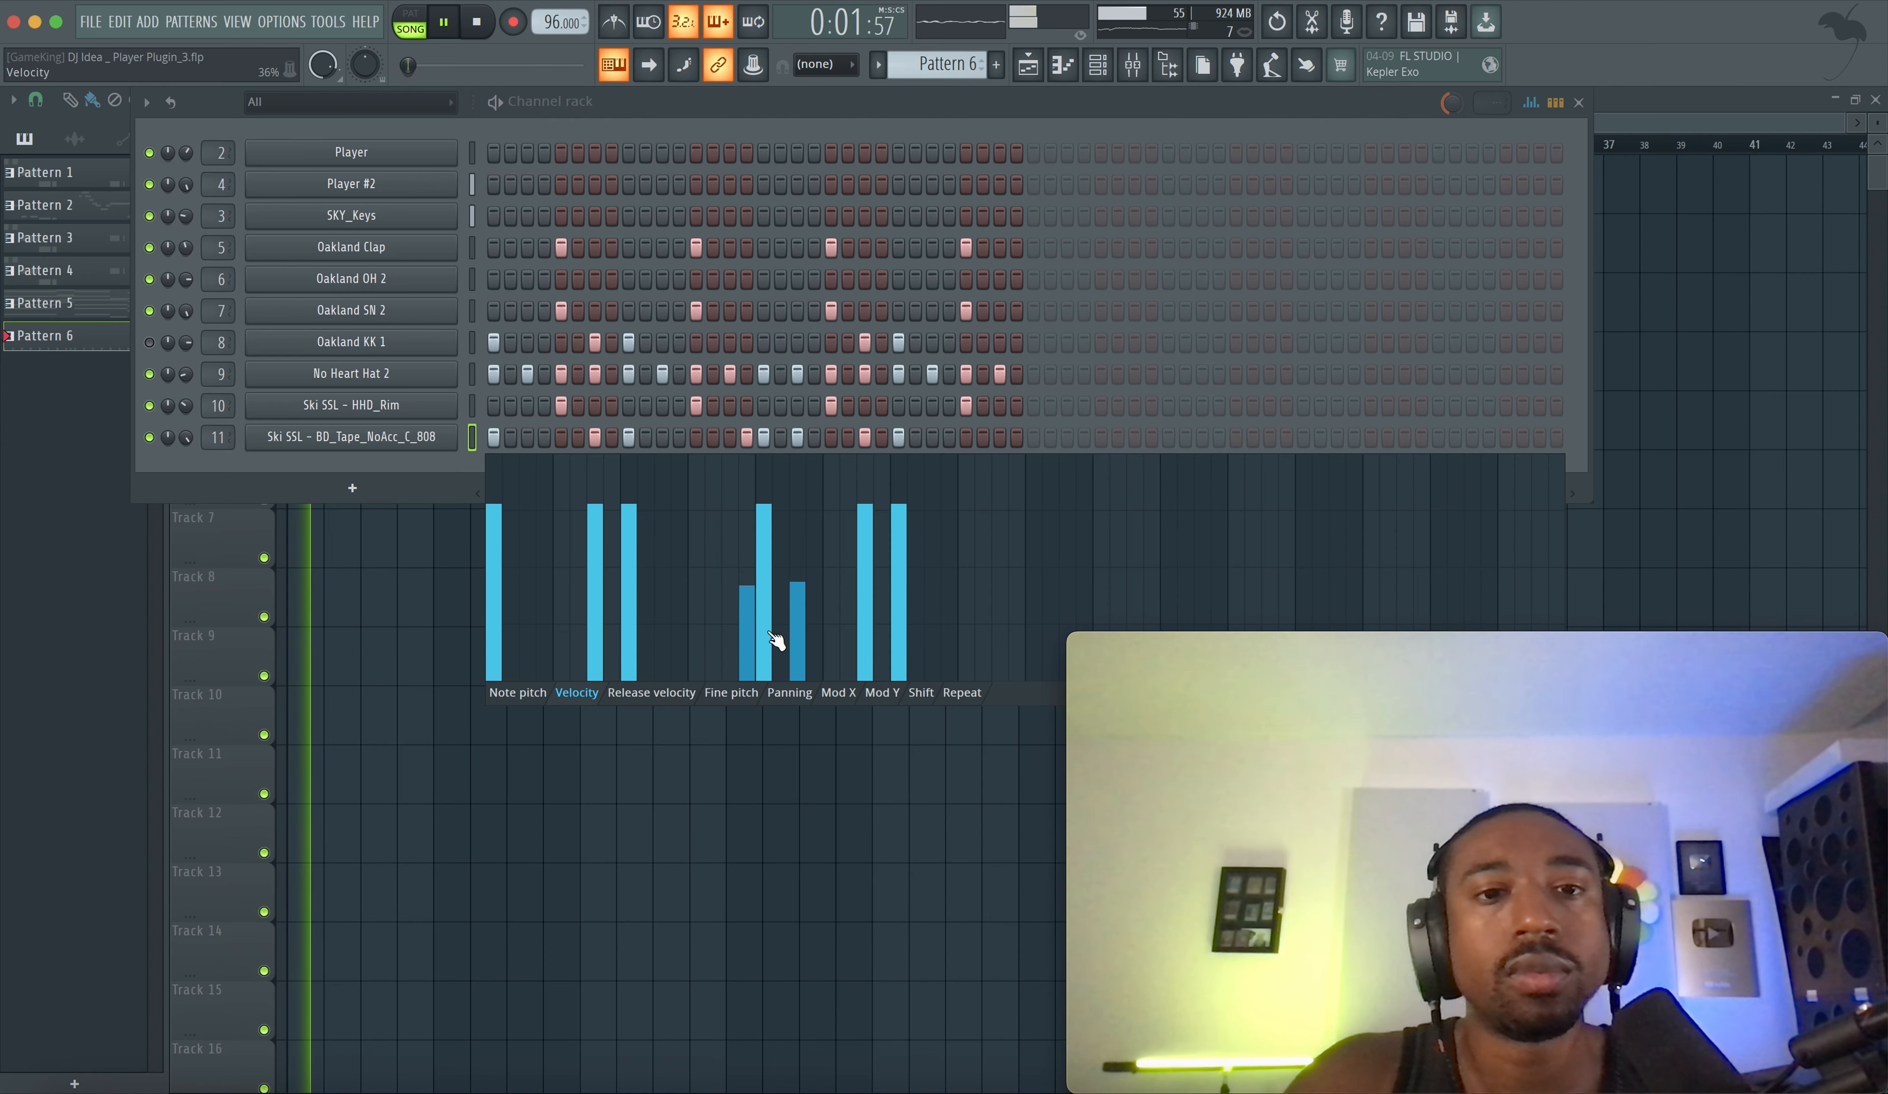
key("F6")
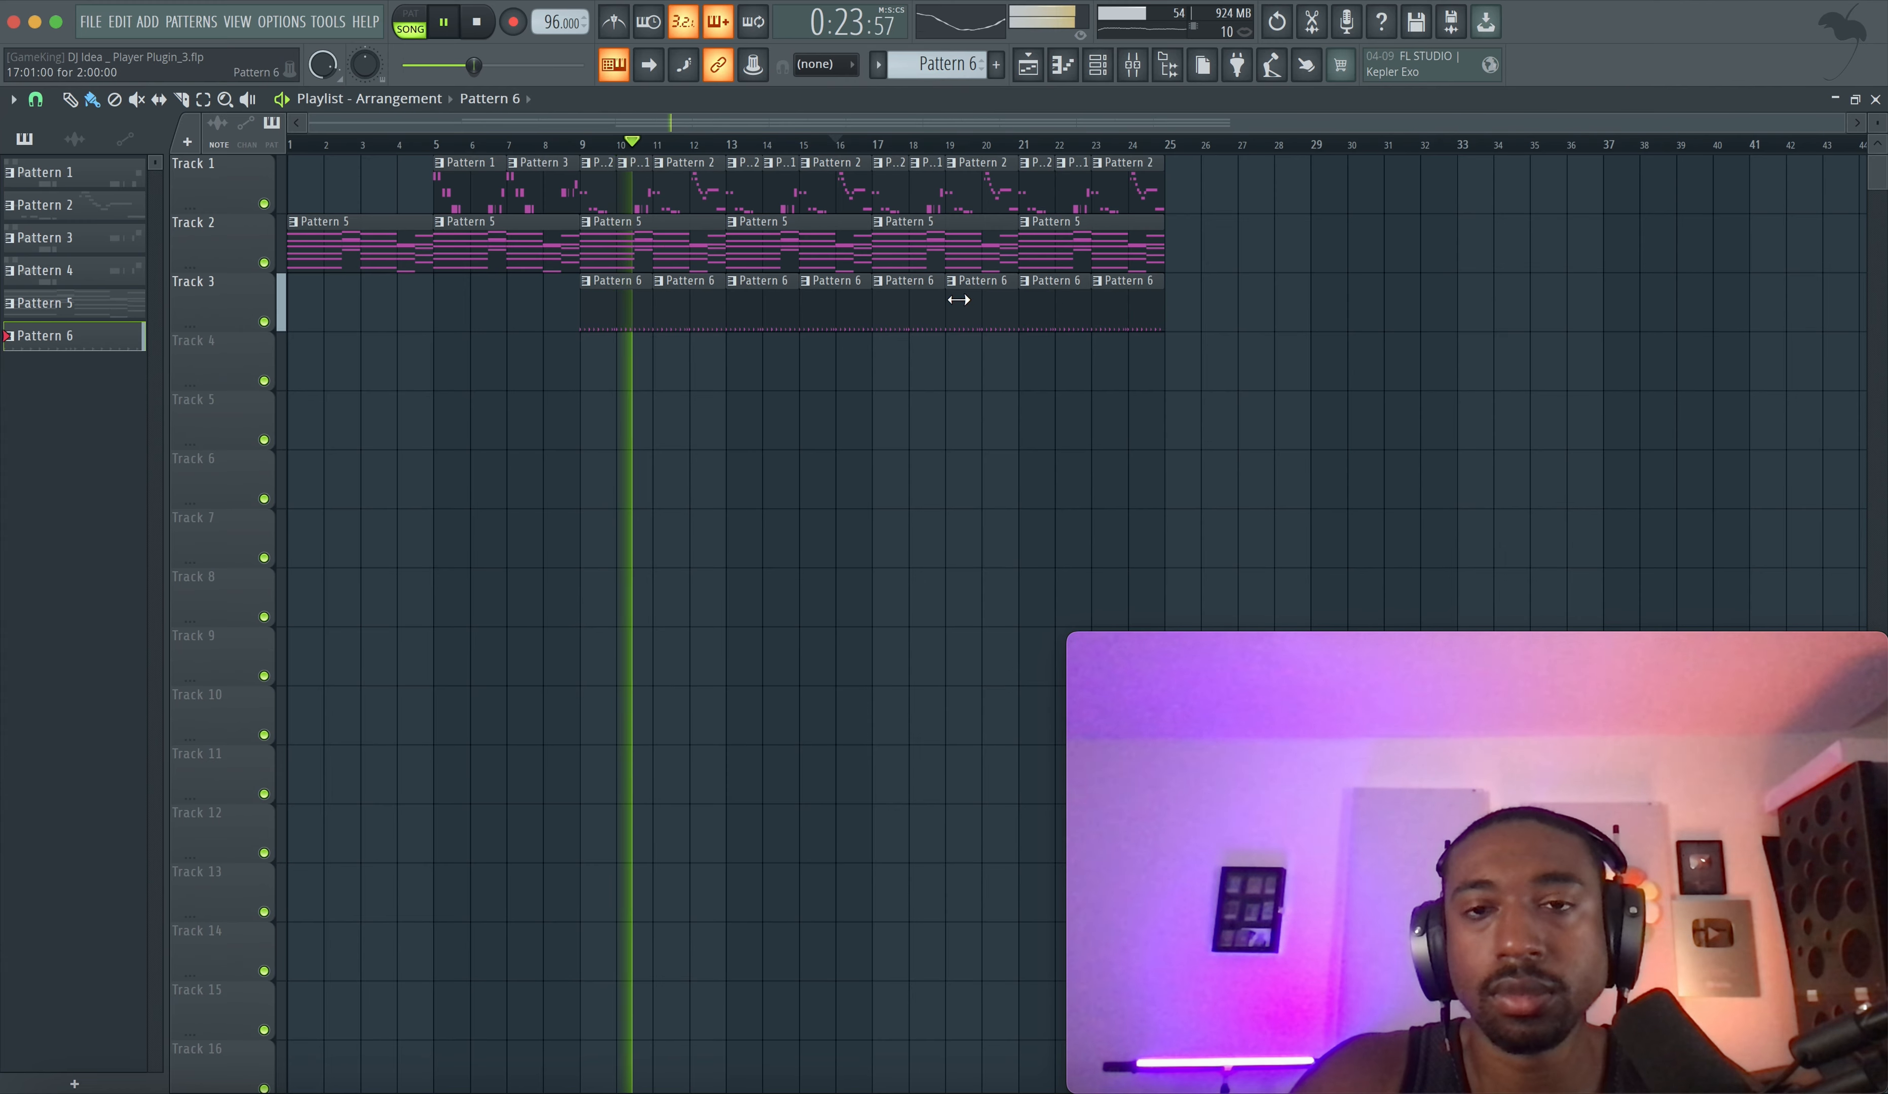
- Try a kick variation on the BD_Tape channel by removing steps 17 and 19, adding step 15, and showing the step velocities
left_click(1099, 68)
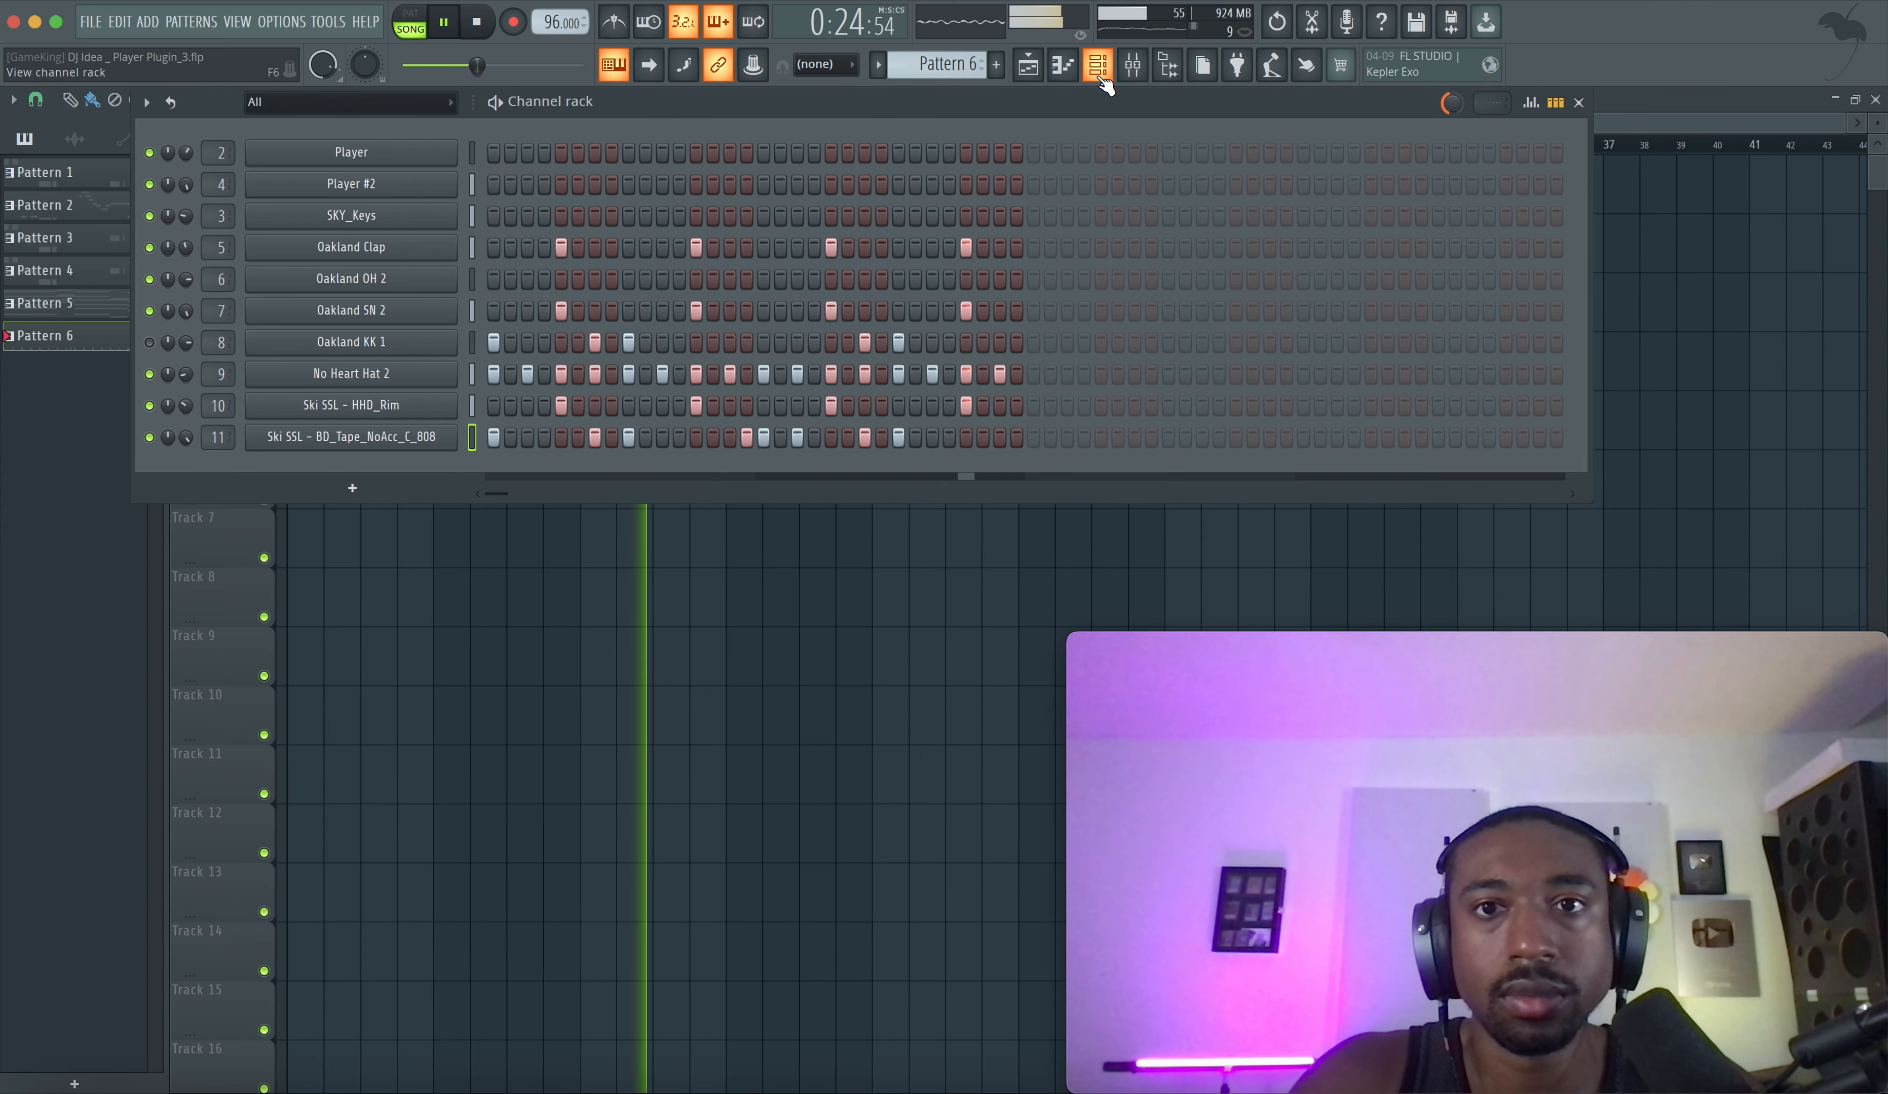
left_click(800, 437)
left_click(731, 437)
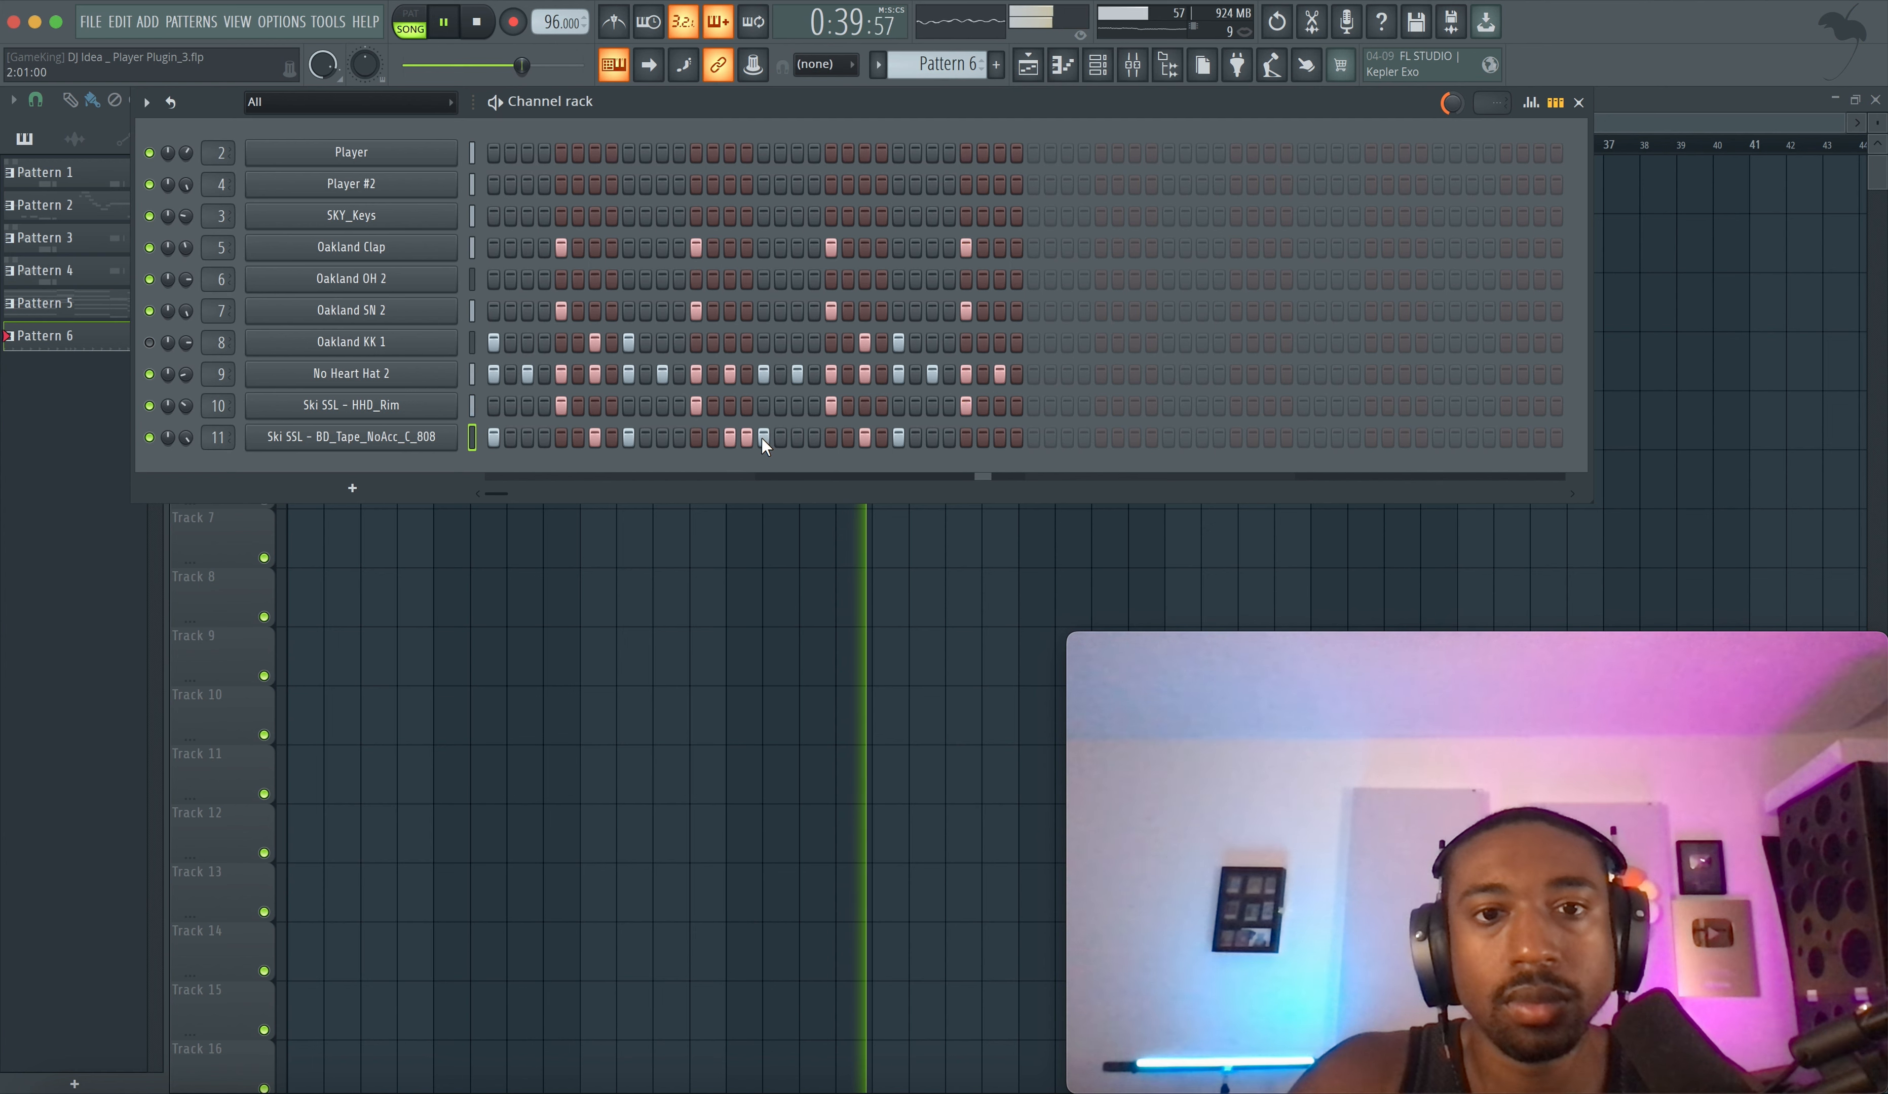
left_click(765, 437)
left_click(1530, 102)
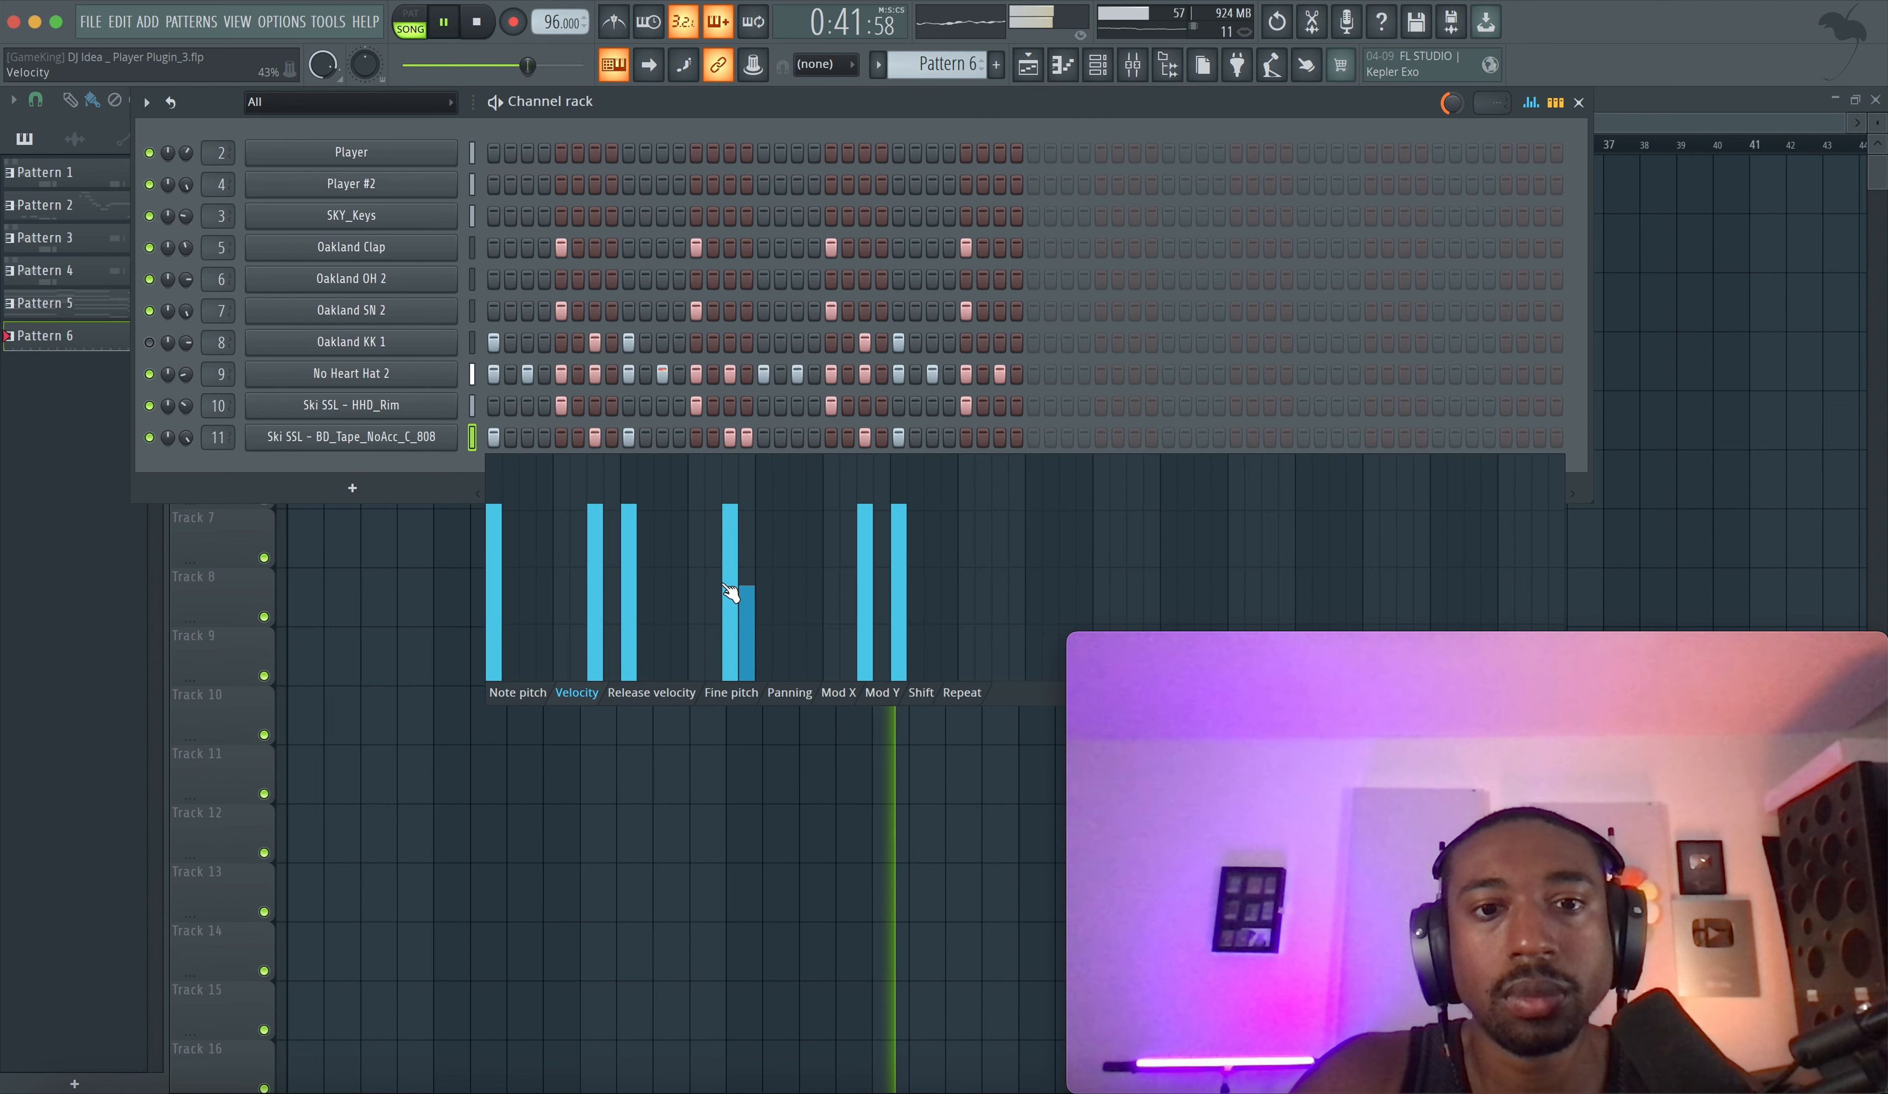
- Remove the BD_Tape kick on step 15, place kicks on steps 16, 17 and 19, and lower the velocity of step 16
left_click(748, 436)
left_click(733, 436)
left_click(759, 436)
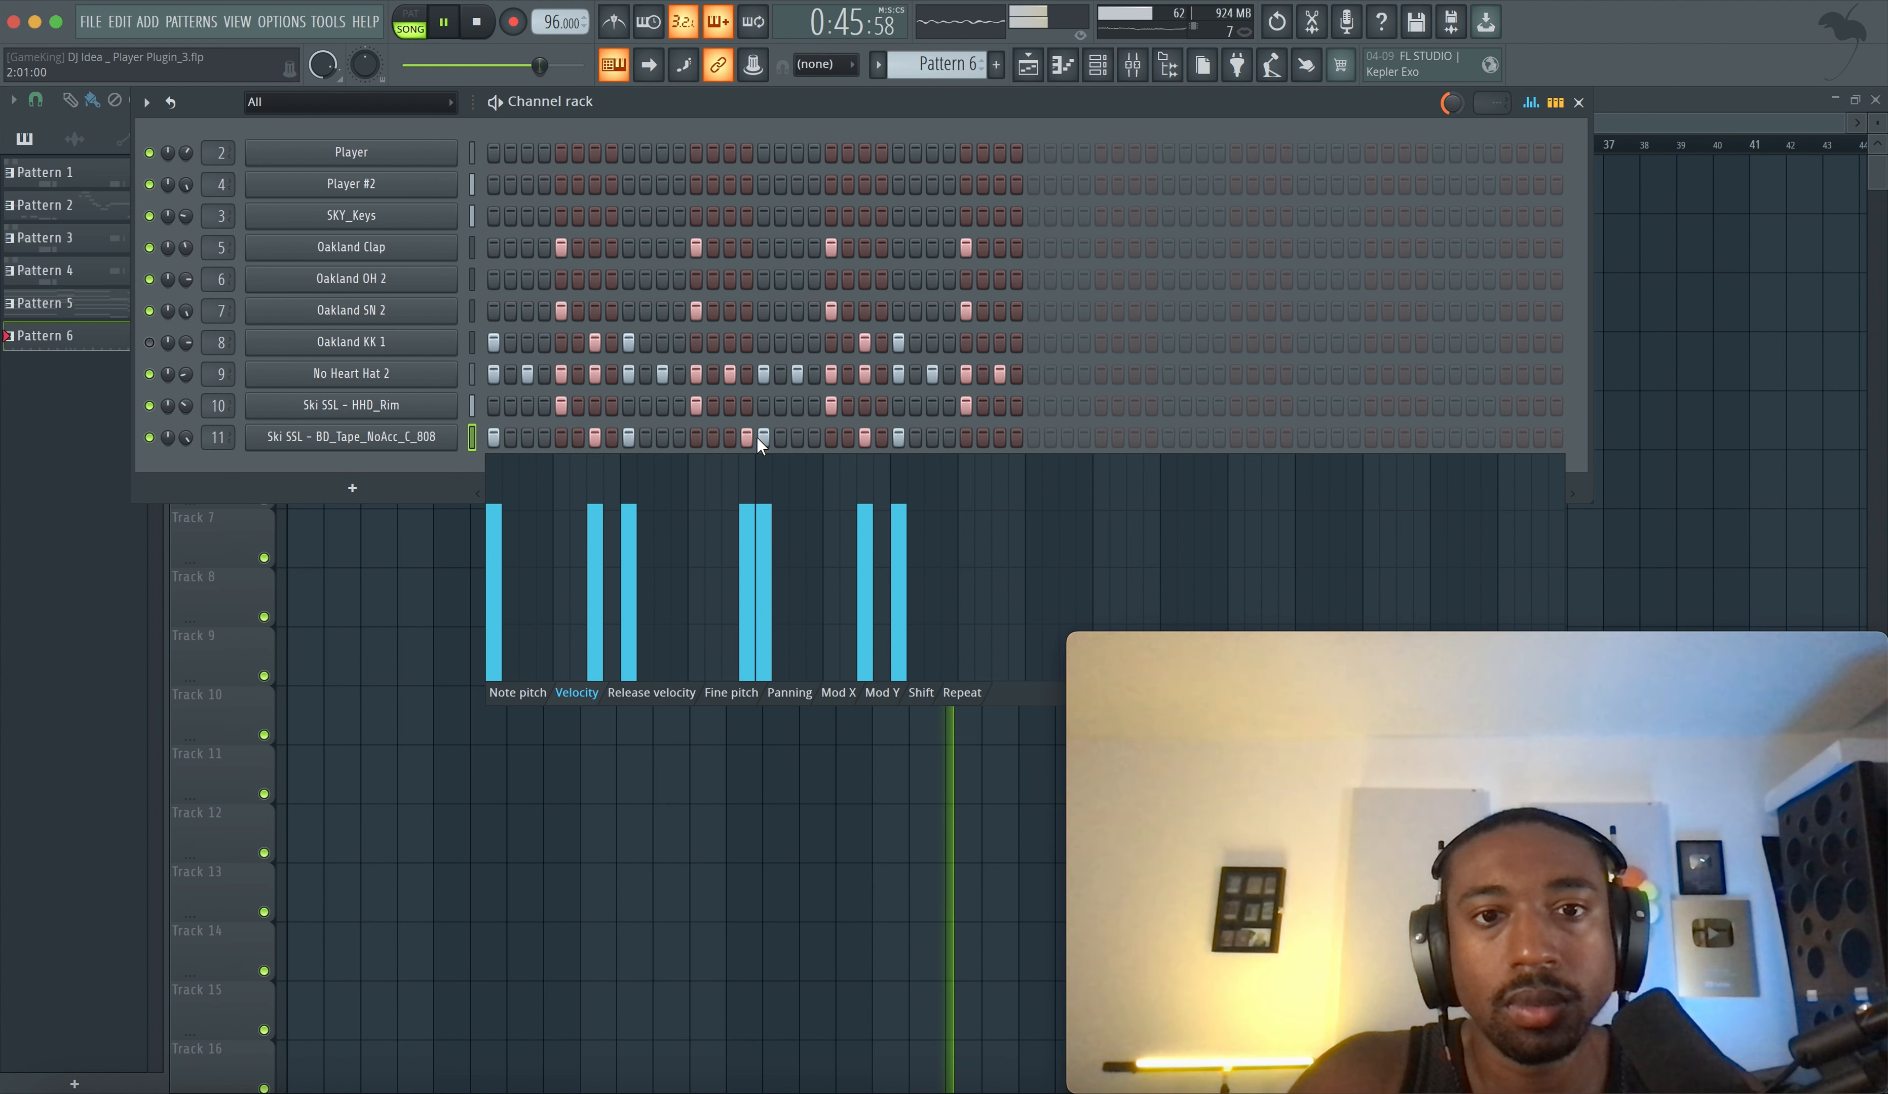
left_click(747, 575)
left_click(799, 437)
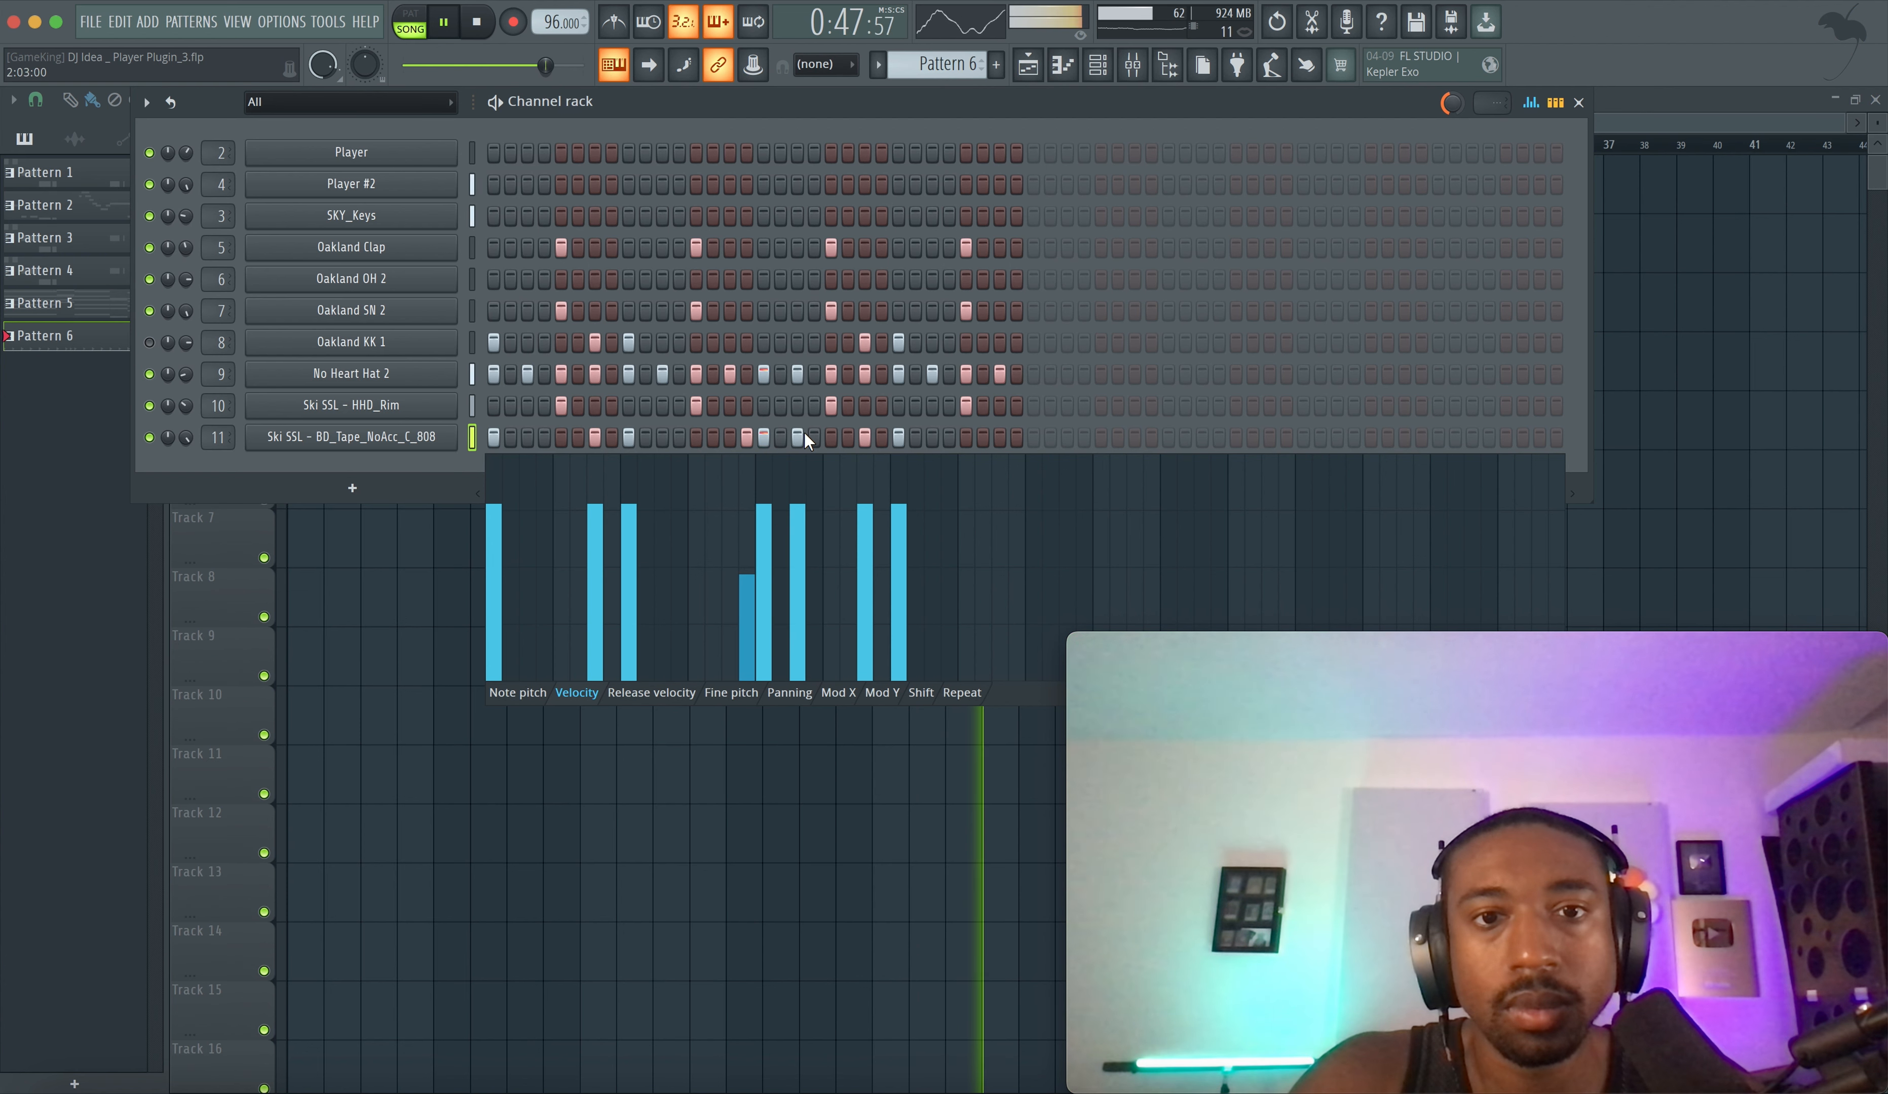
- Lower the velocity of the Ski SSL – BD_Tape_NoAcc_C_808 kick on step 19, then hide the step velocities and the channel rack
left_click(800, 437)
left_click(800, 436)
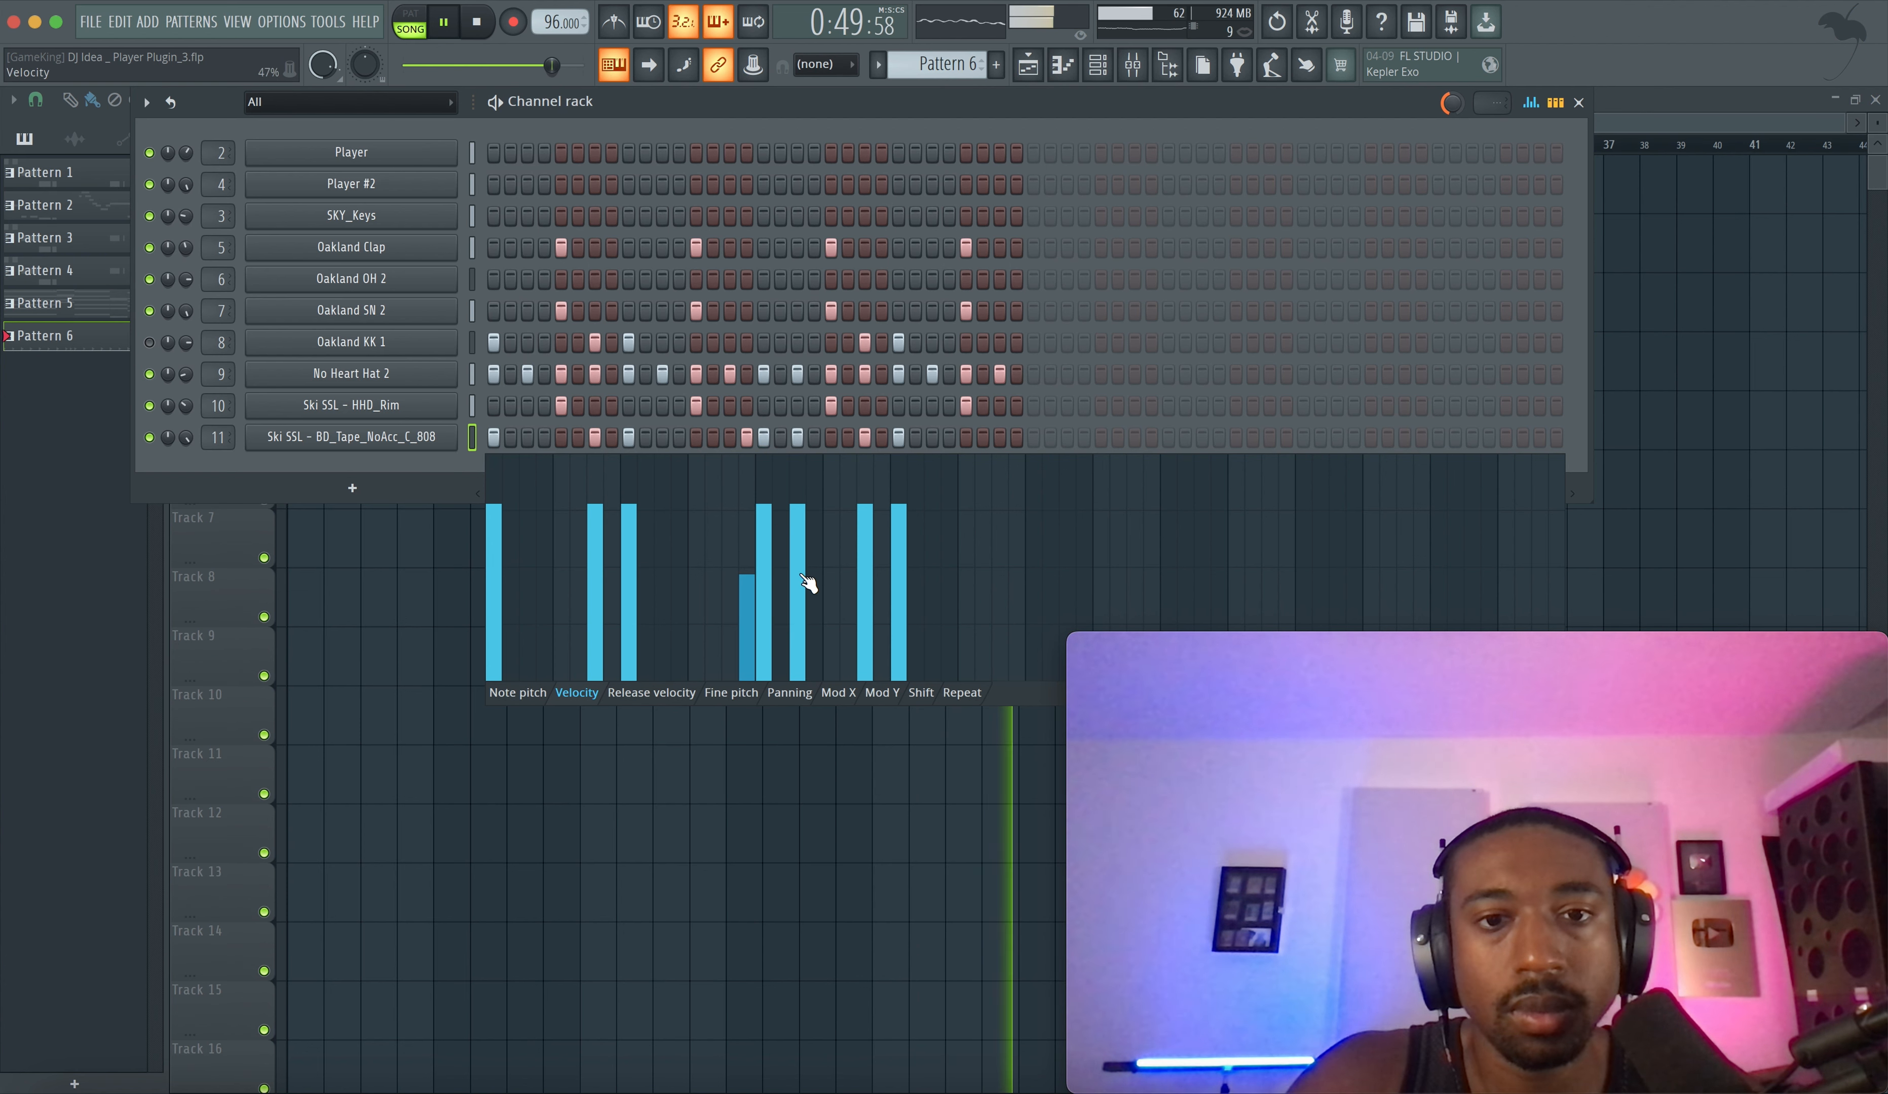
left_click(800, 575)
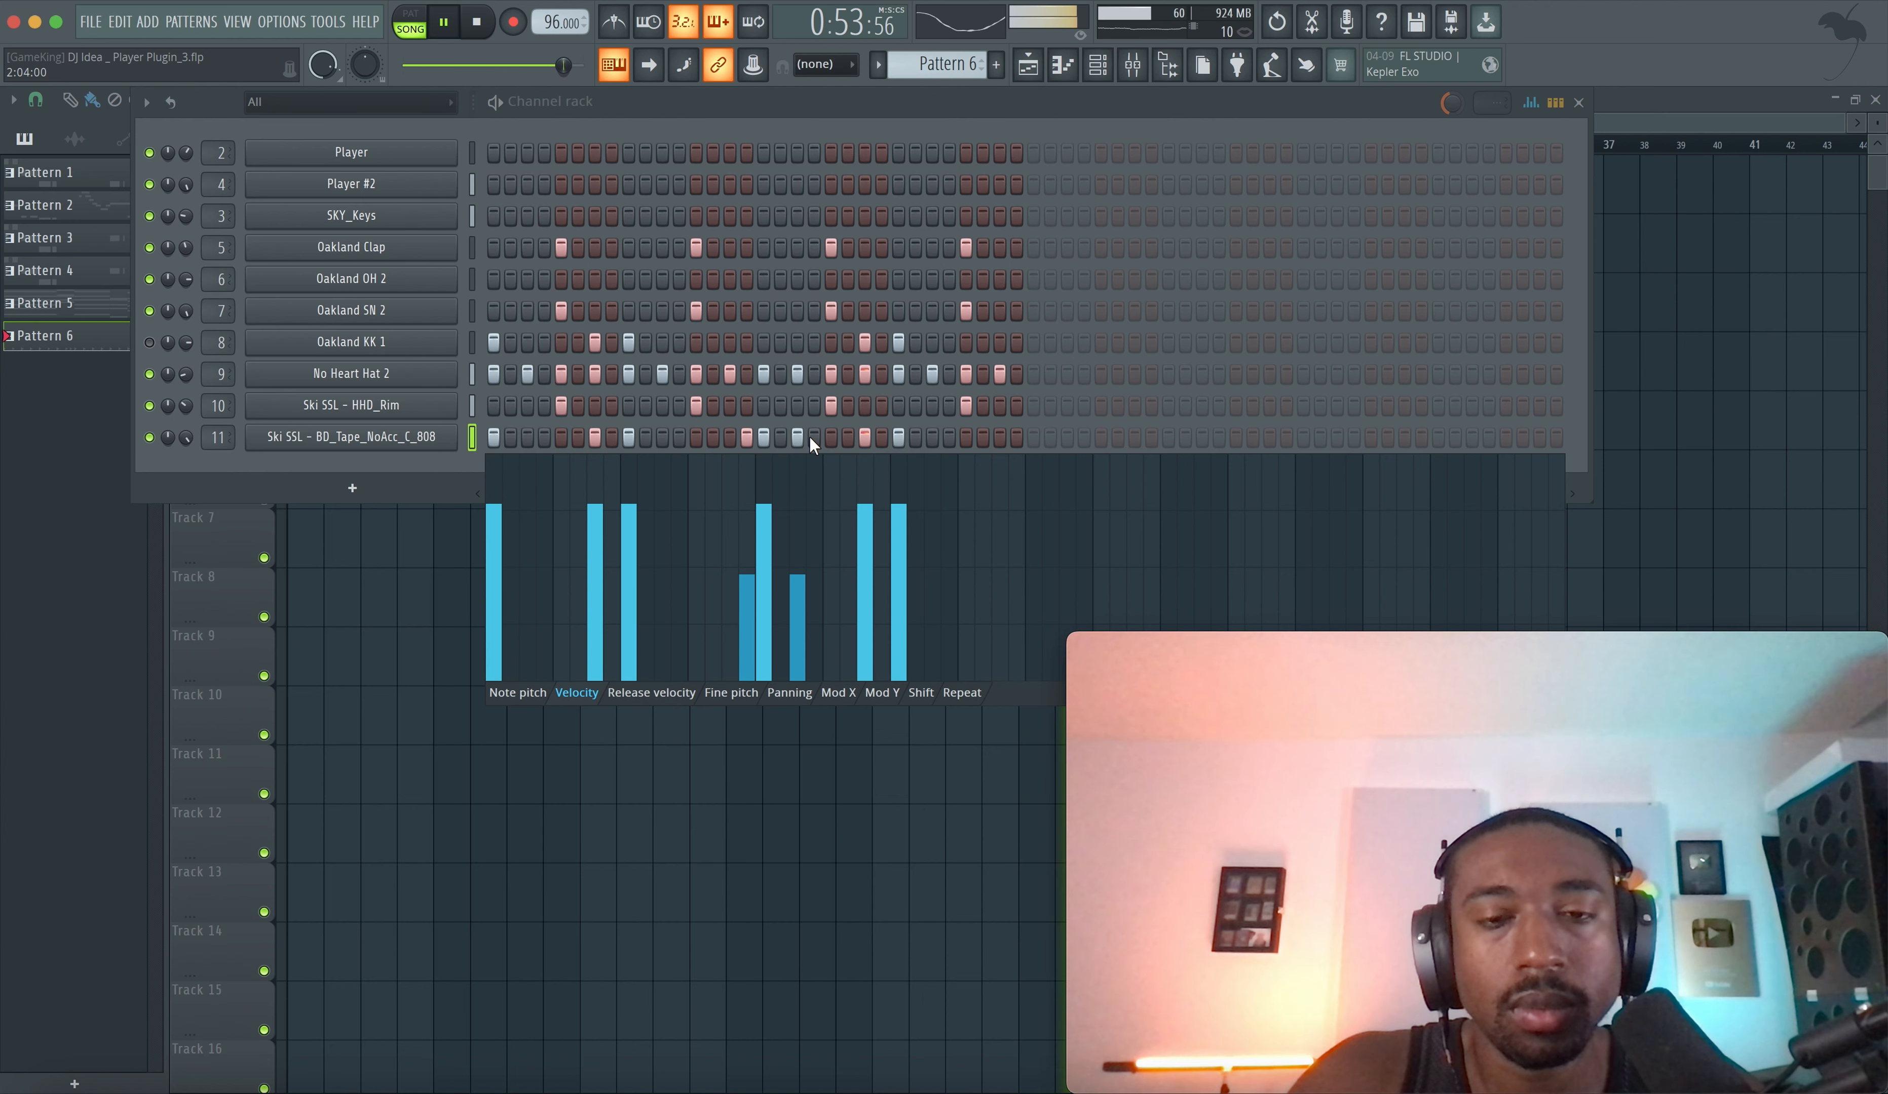
left_click(1531, 105)
key("F6")
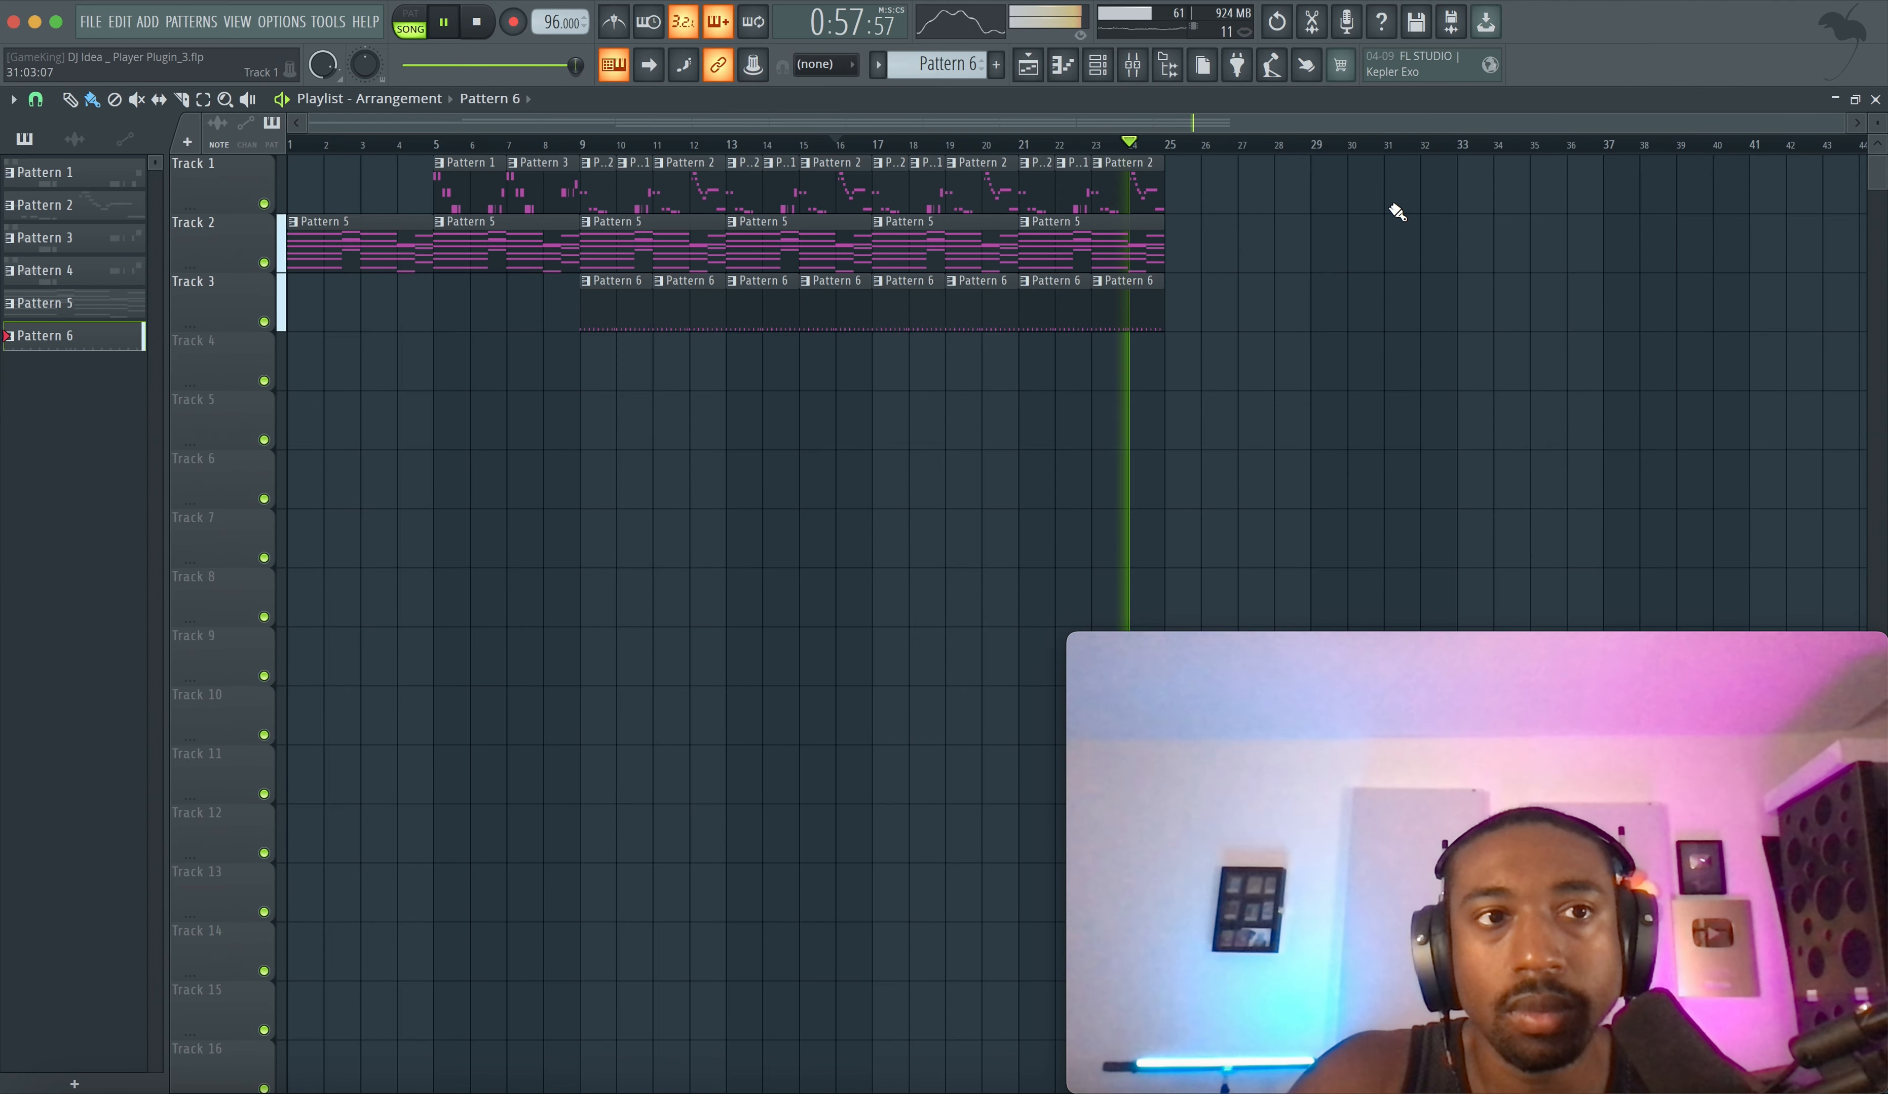
- Check the mixer track levels and the Pattern 6 drum steps in the channel rack, leaving only the playlist open
left_click(1133, 65)
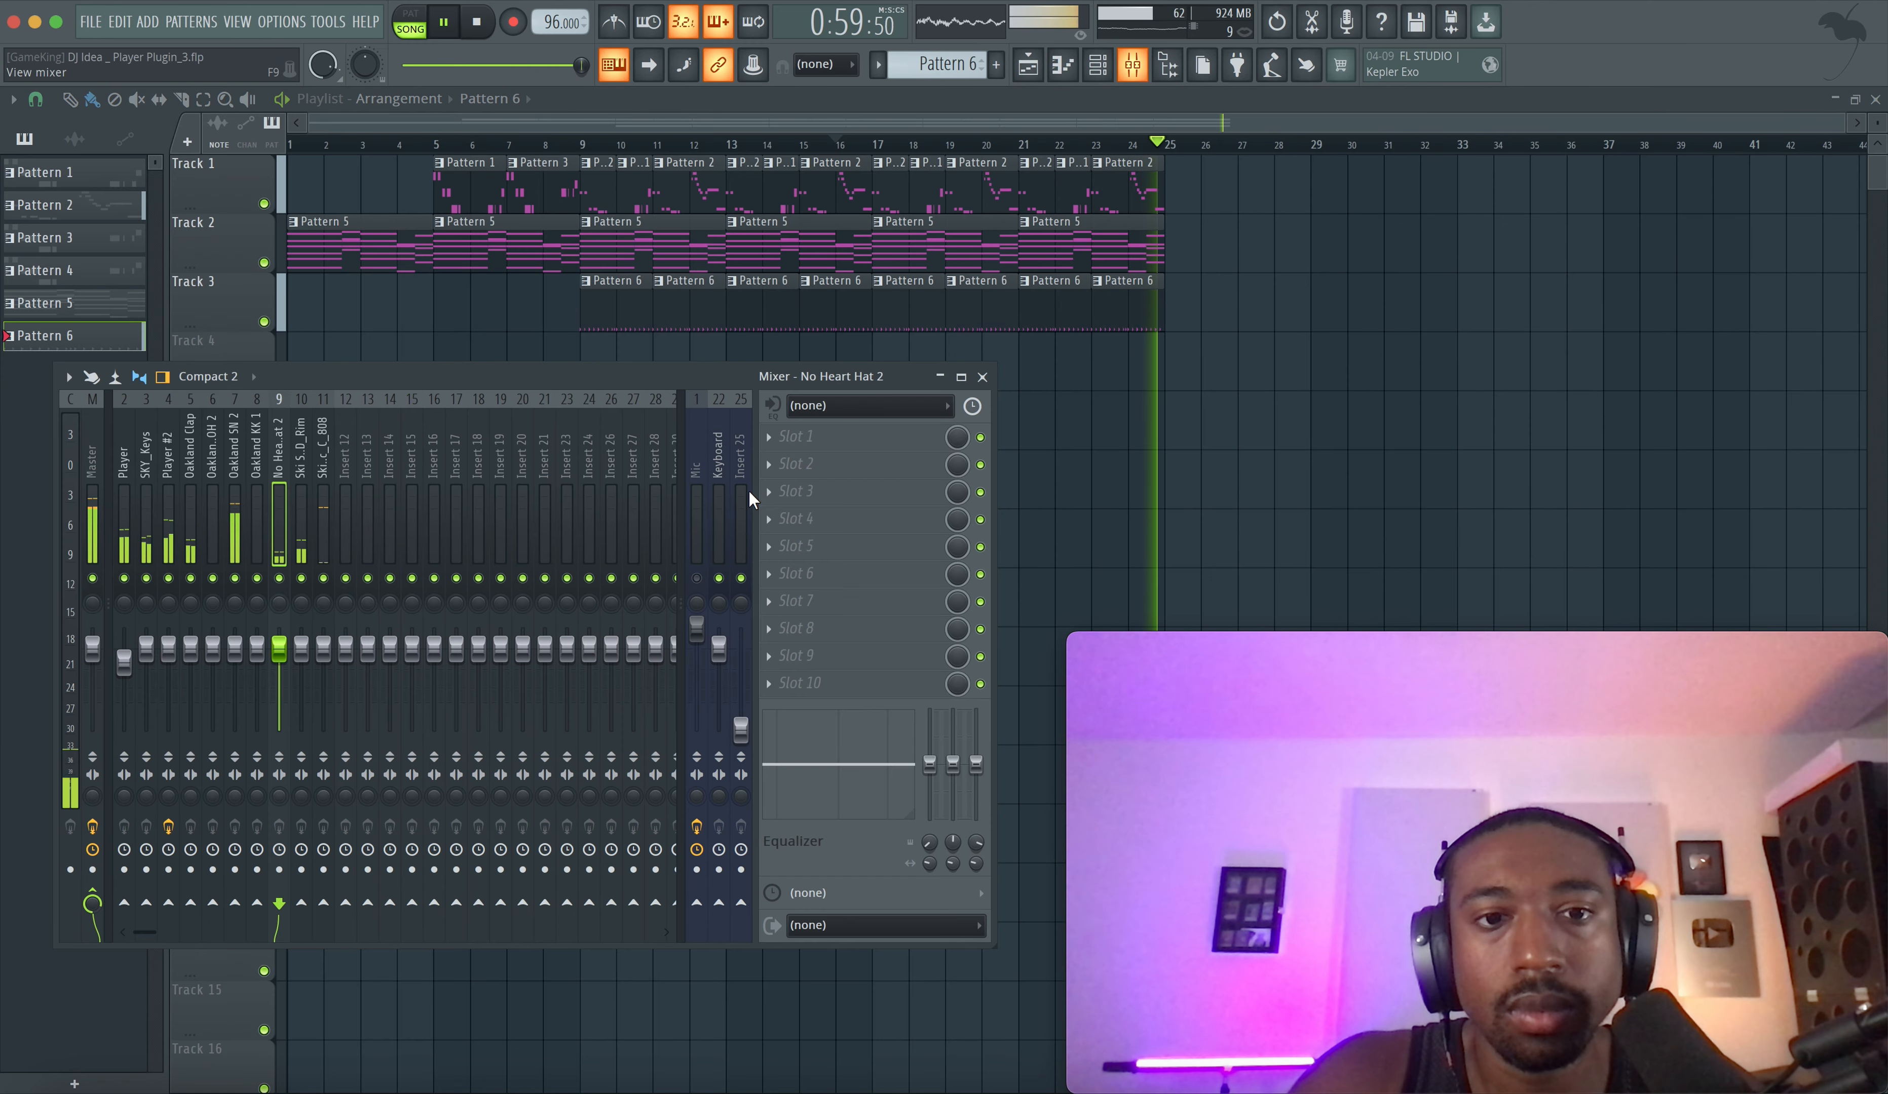
key("F9")
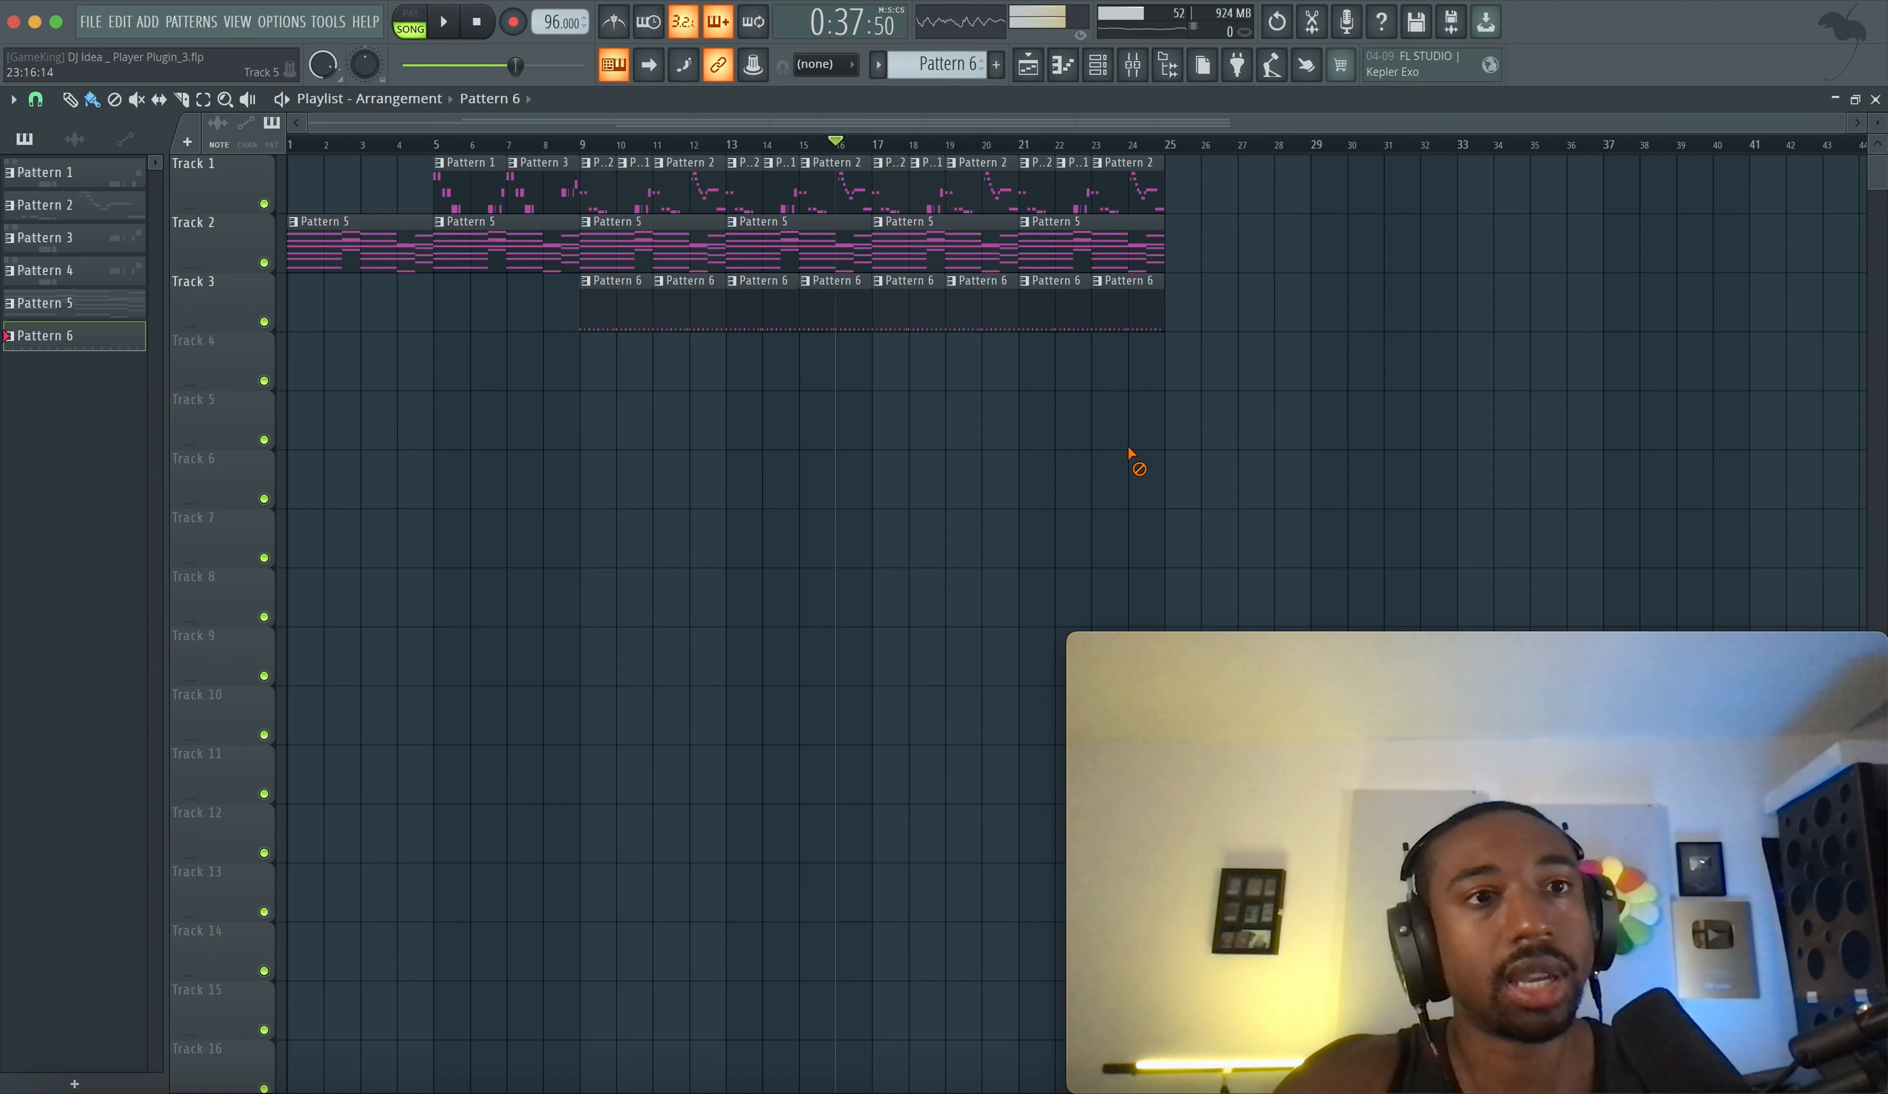
left_click(1097, 66)
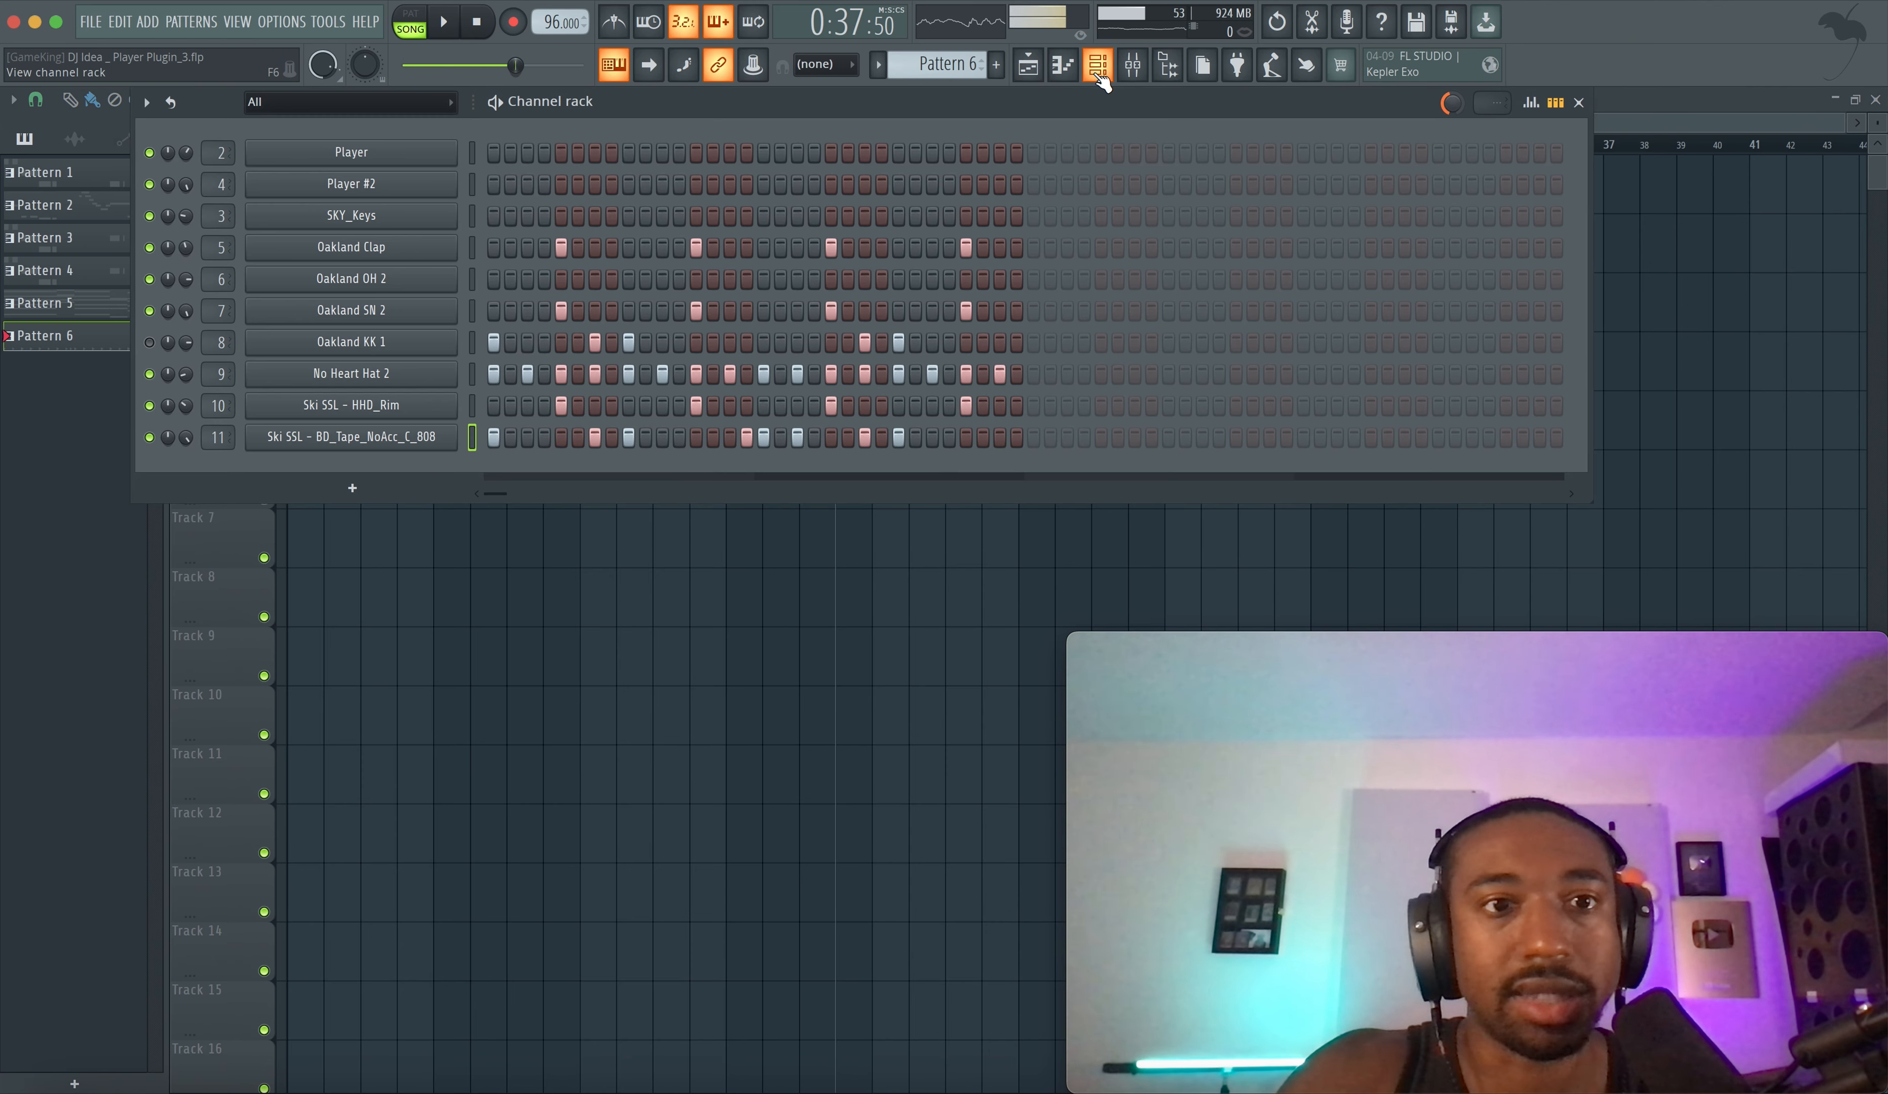
right_click(537, 559)
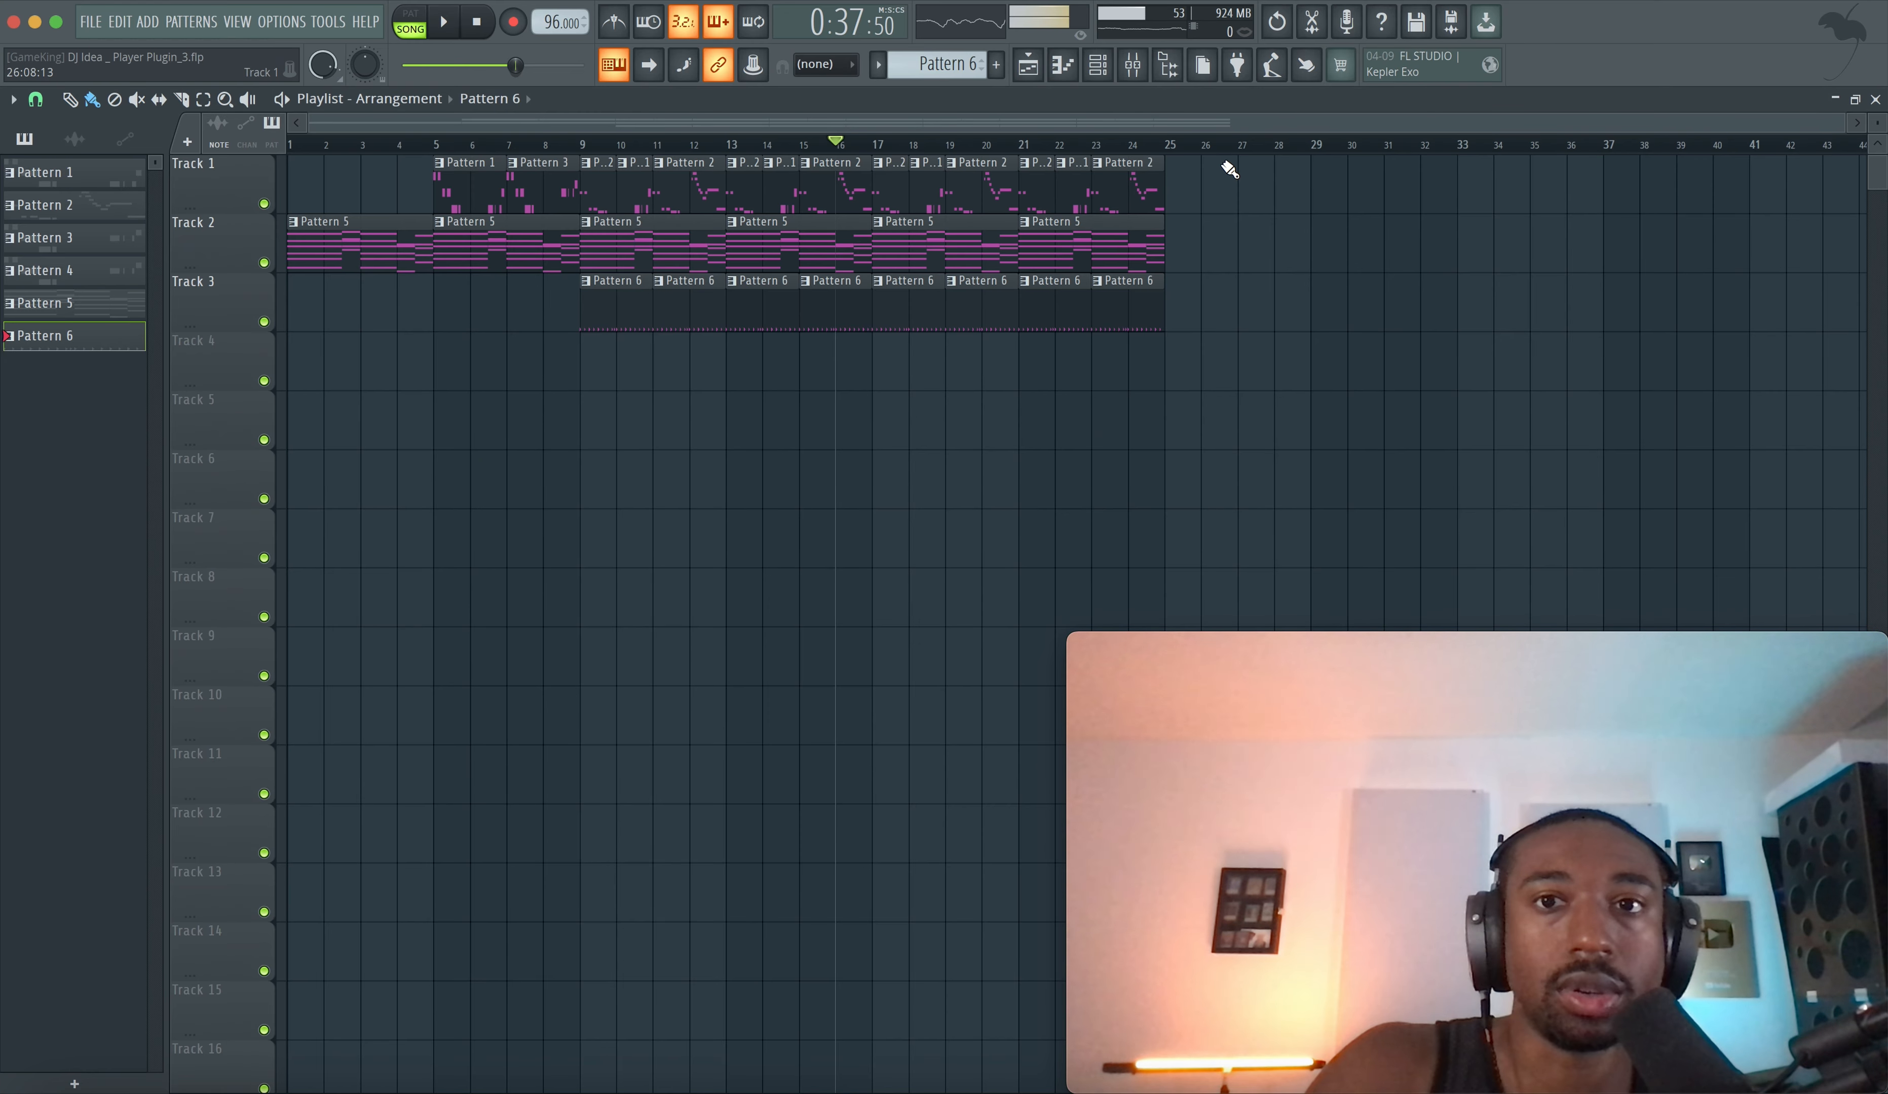